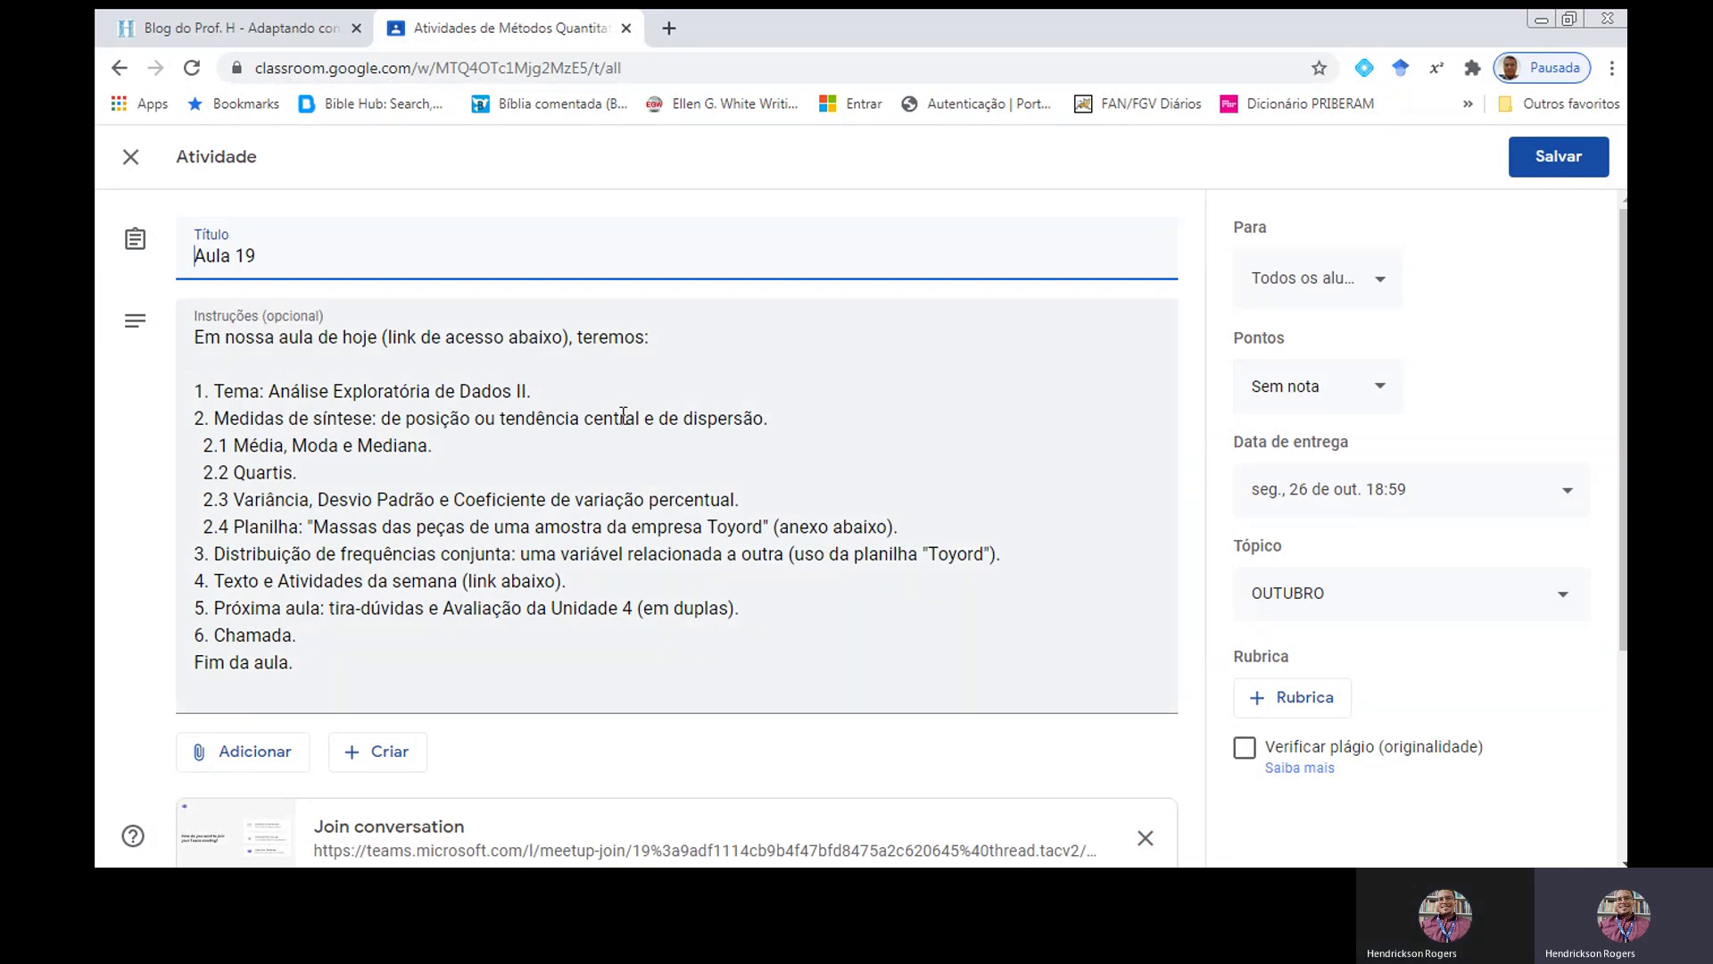
# Highlight the item 1 theme text and the item 2 "Medidas de síntese" text in the Aula 19 instructions.
pyautogui.moveTo(214, 391); pyautogui.dragTo(536, 383)
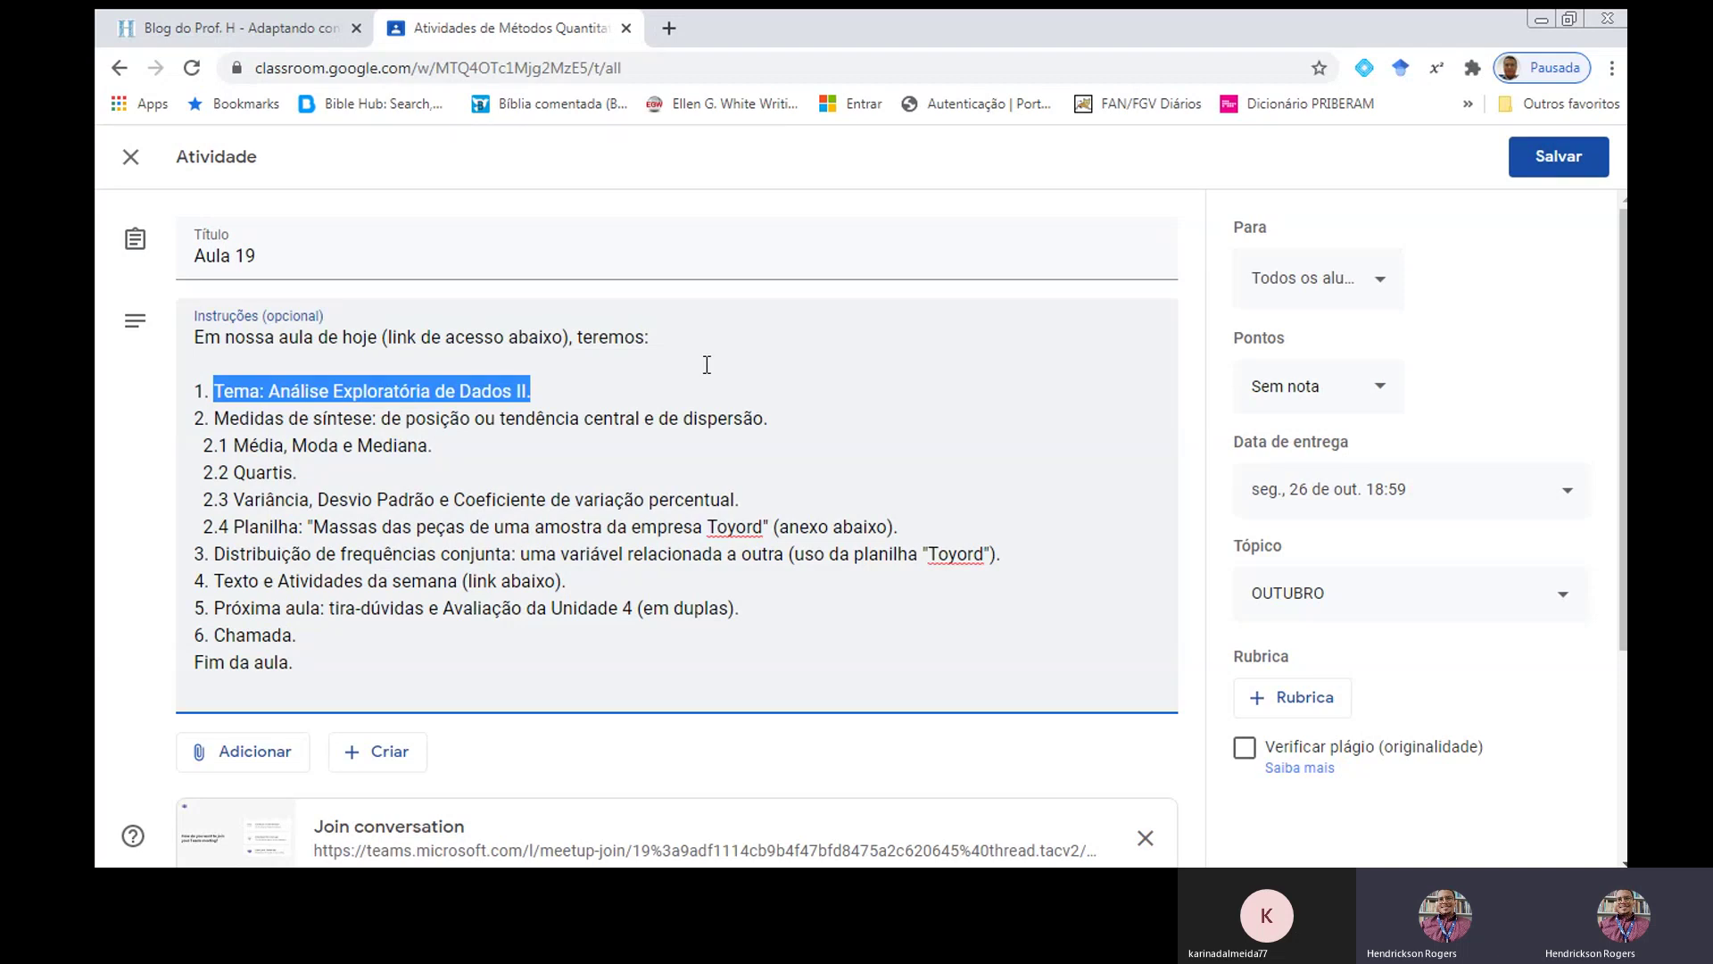
pyautogui.hotkey('alt', 'Tab')
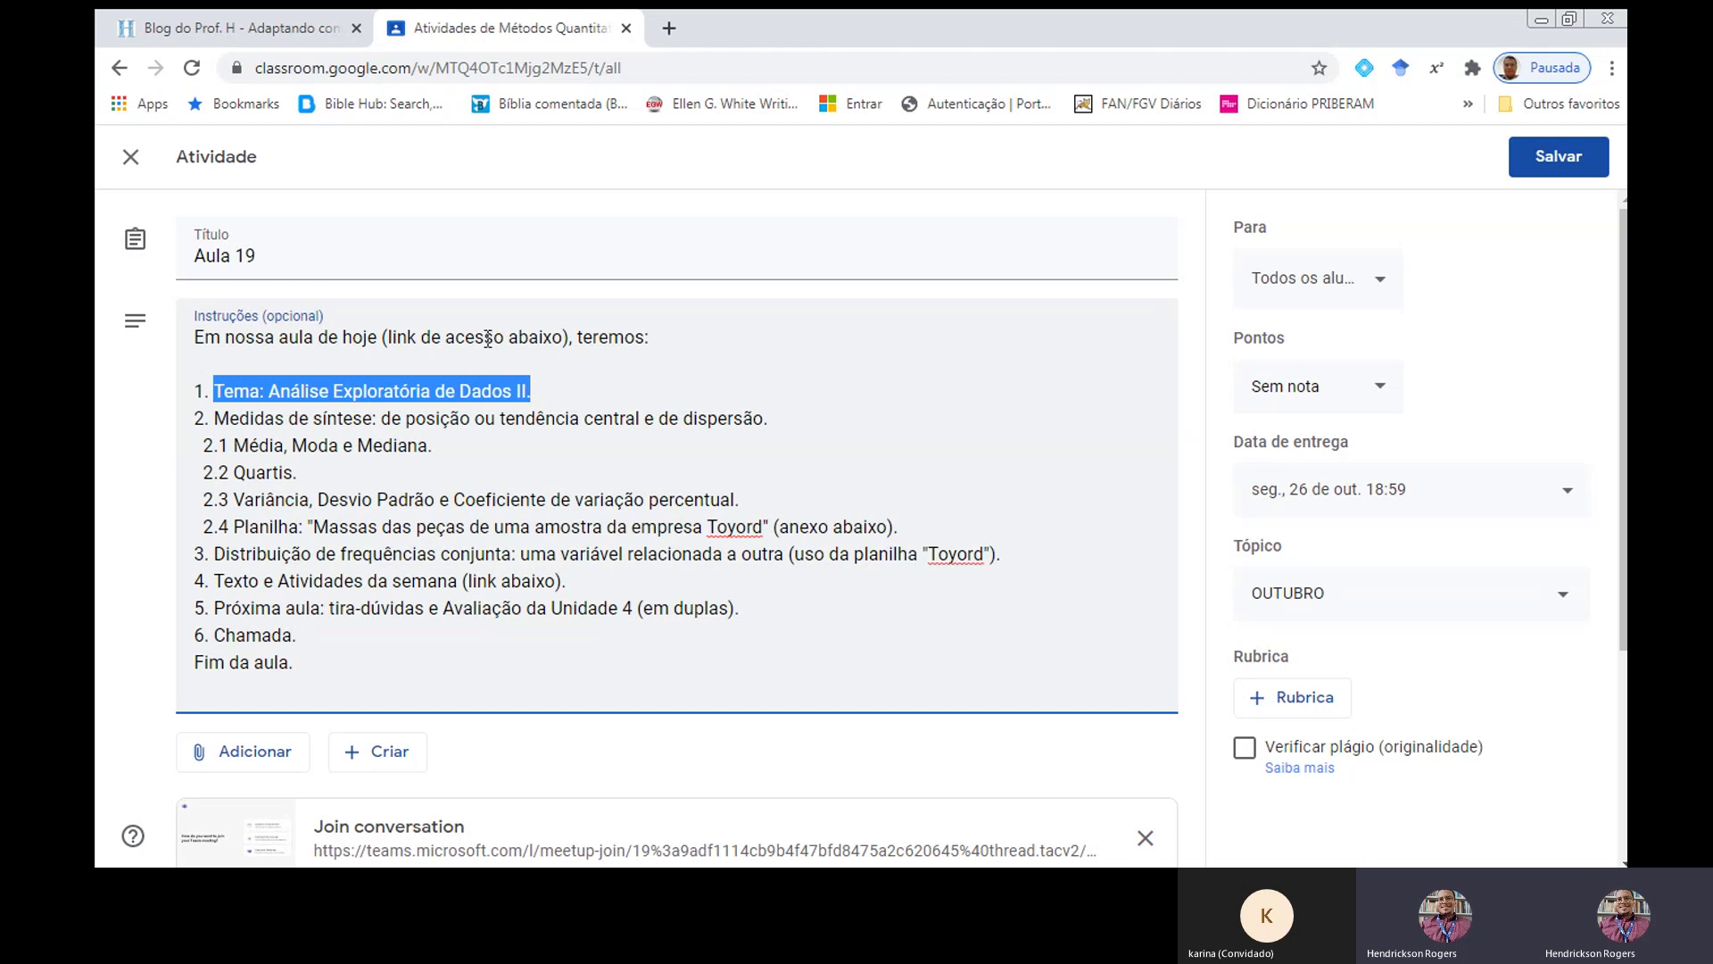
pyautogui.click(210, 417)
pyautogui.hotkey('shift', 'End')
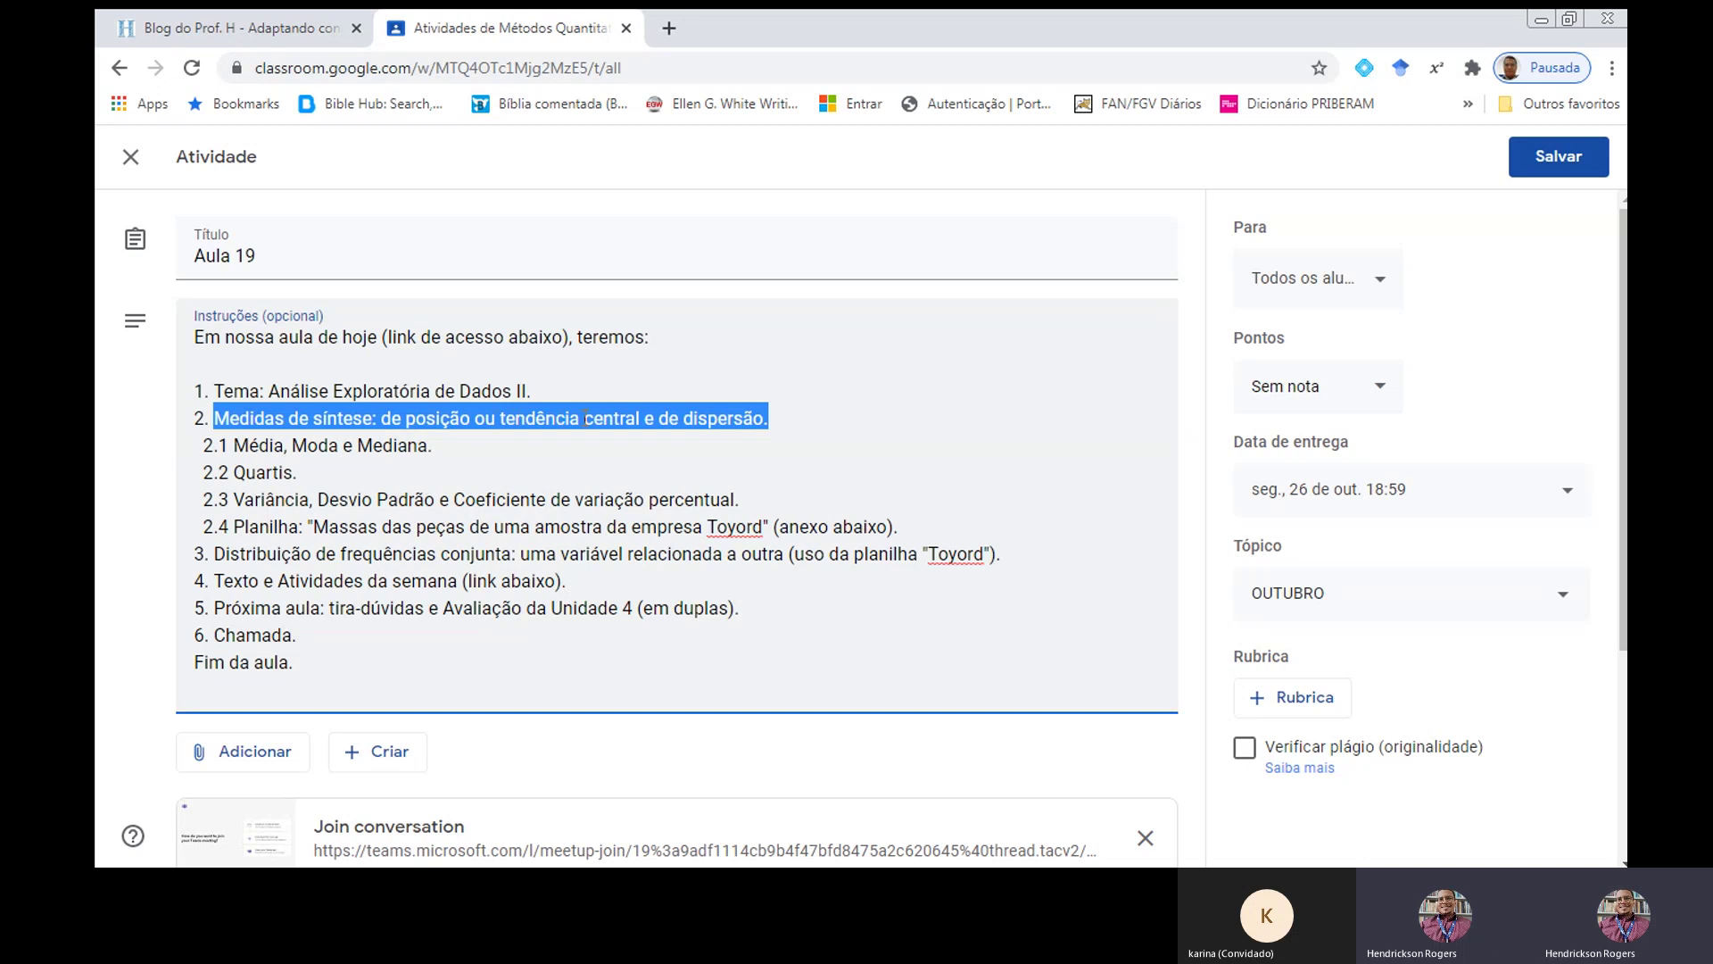
# Highlight the text of sub-items 2.1 "Média, Moda e Mediana" and 2.2 "Quartis" in the instructions.
pyautogui.moveTo(230, 439); pyautogui.dragTo(452, 450)
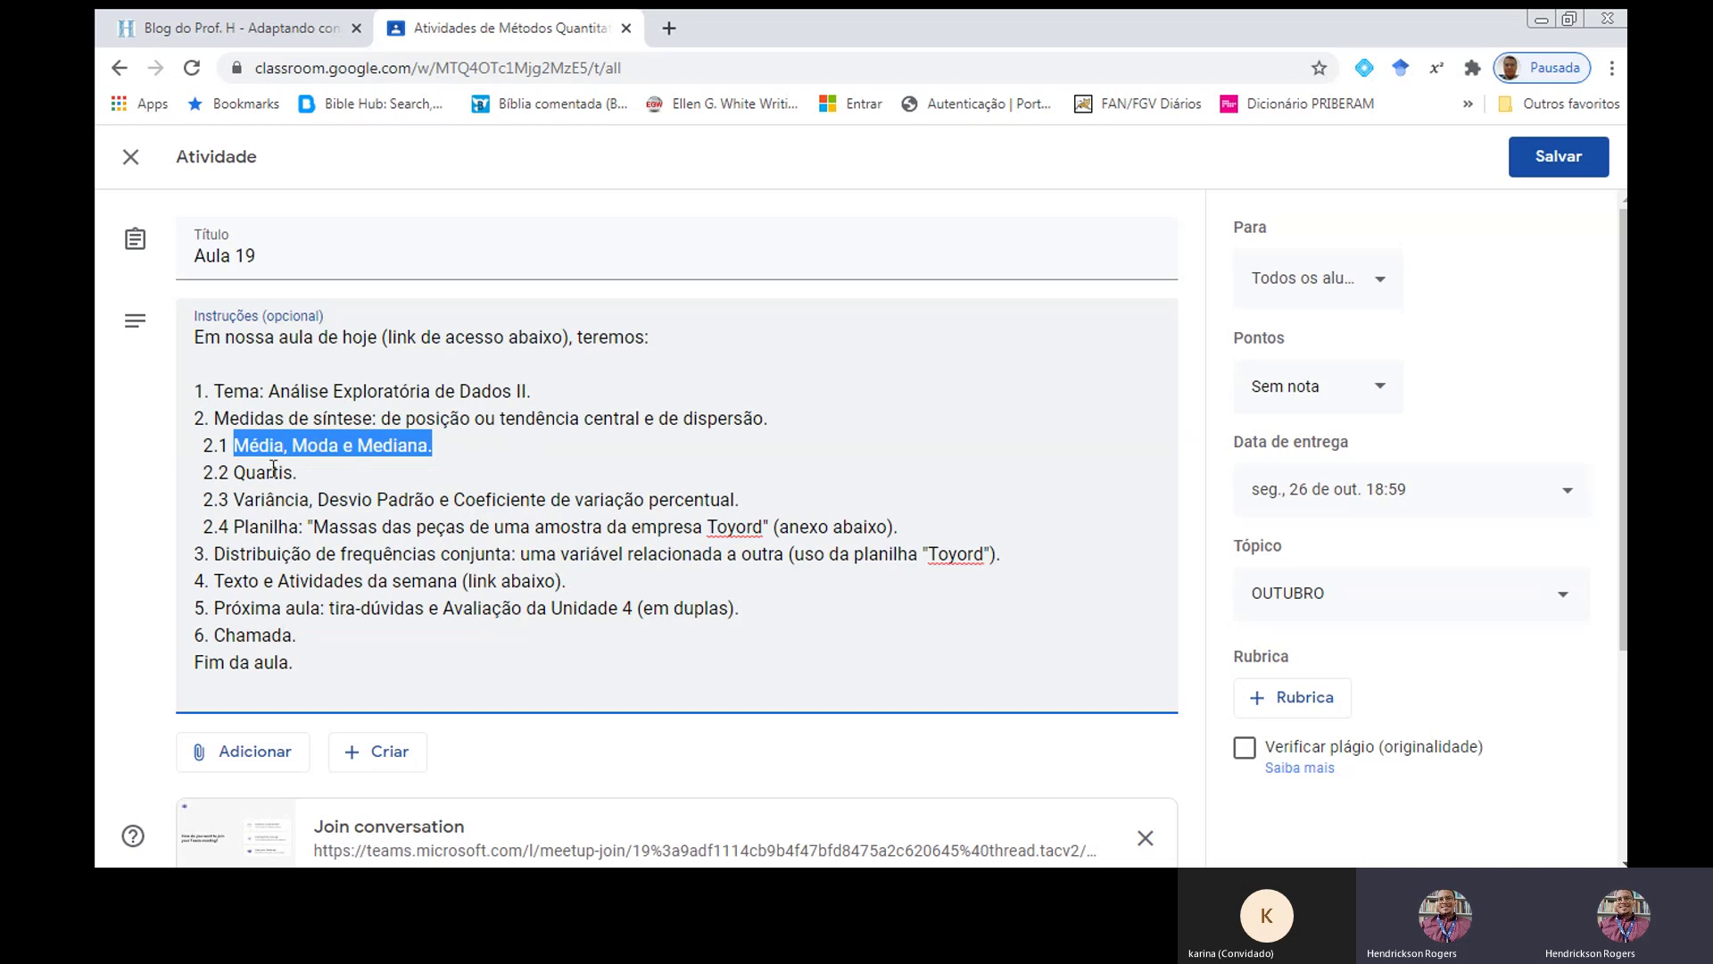
pyautogui.moveTo(231, 472); pyautogui.dragTo(290, 459)
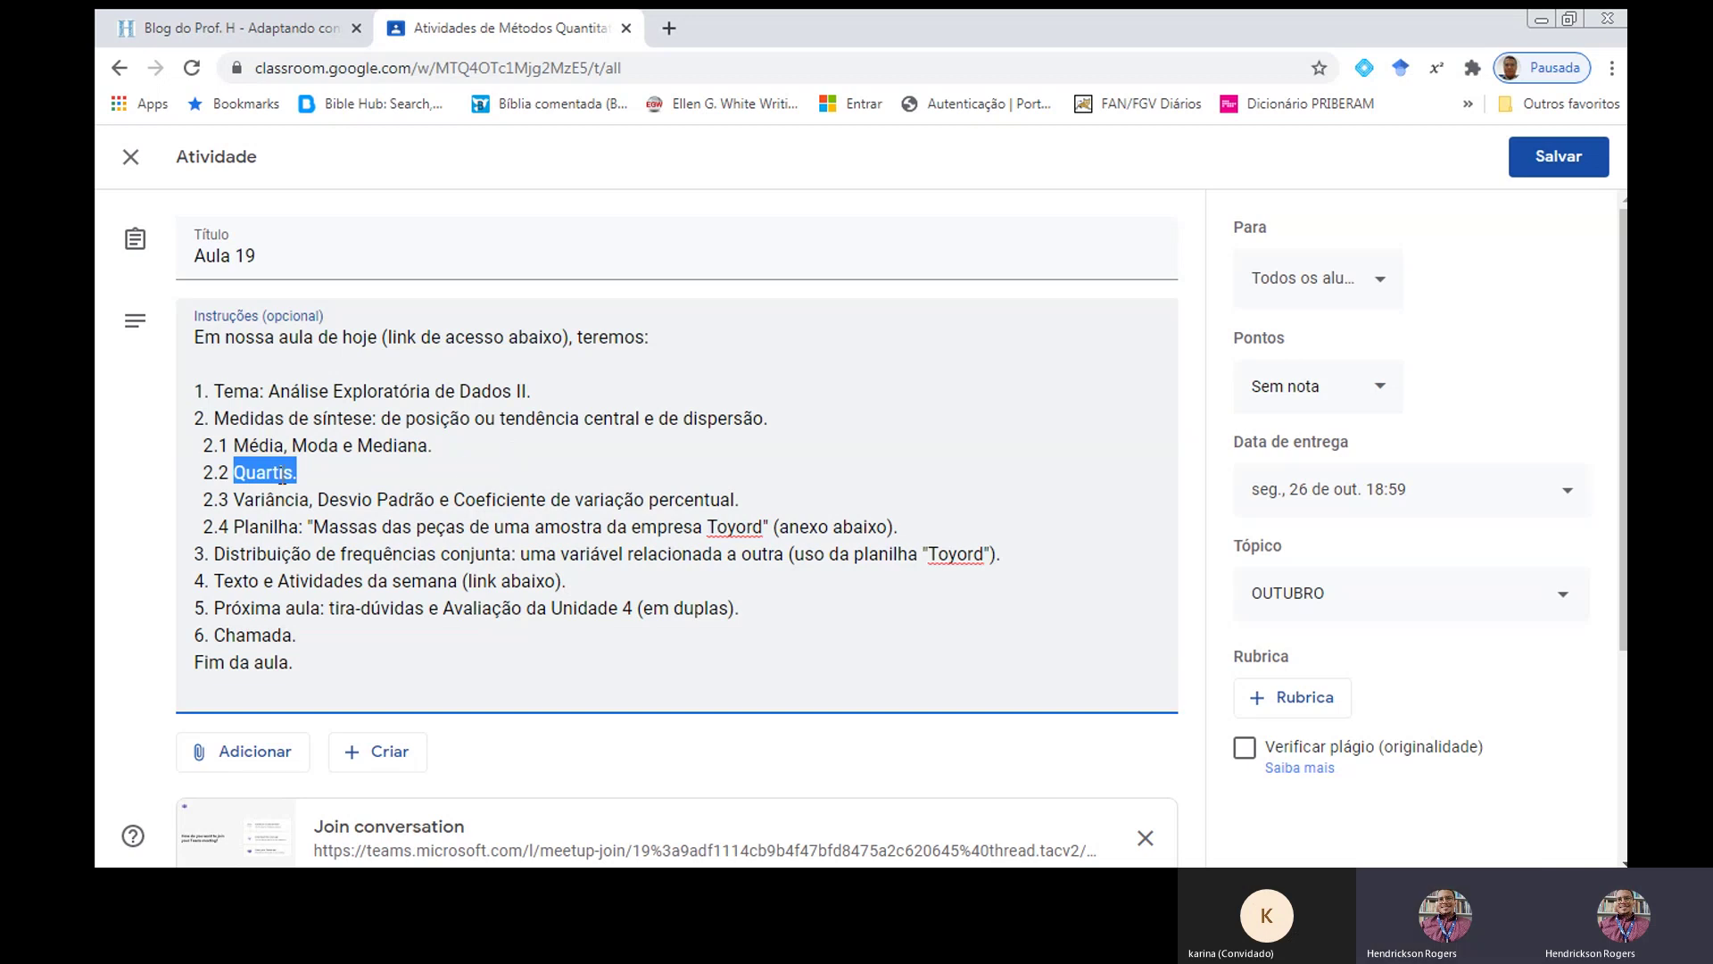
pyautogui.hotkey('alt', 'Tab')
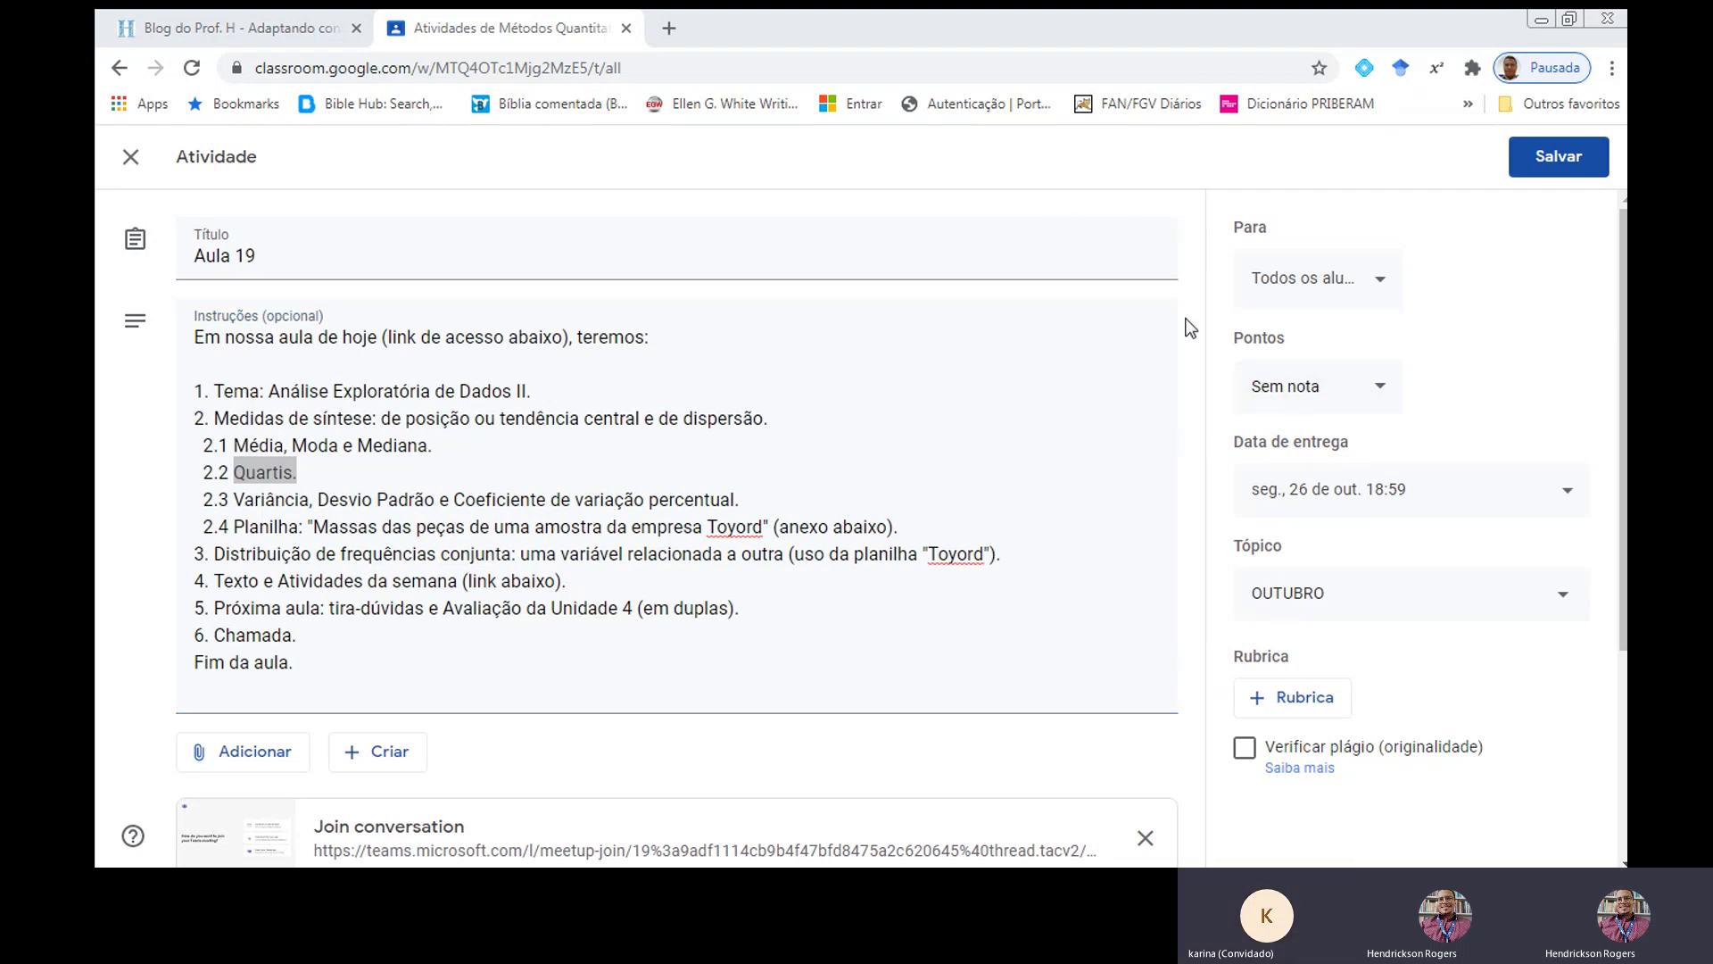
pyautogui.hotkey('alt', 'Tab')
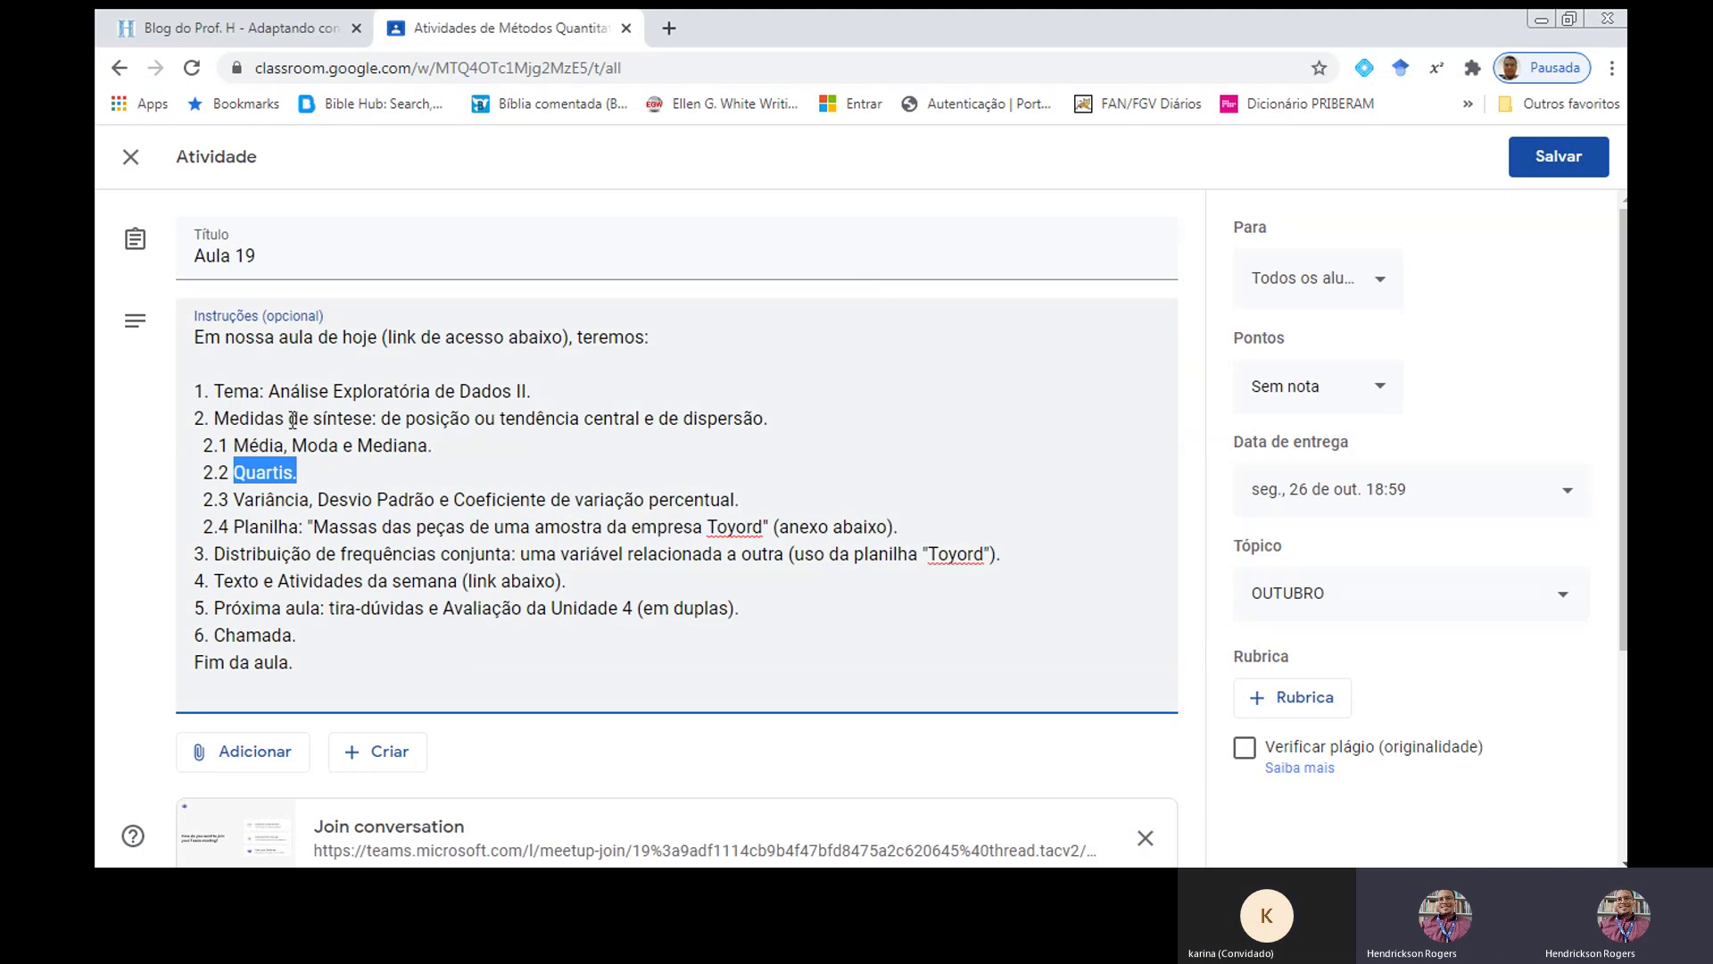
pyautogui.hotkey('alt', 'Tab')
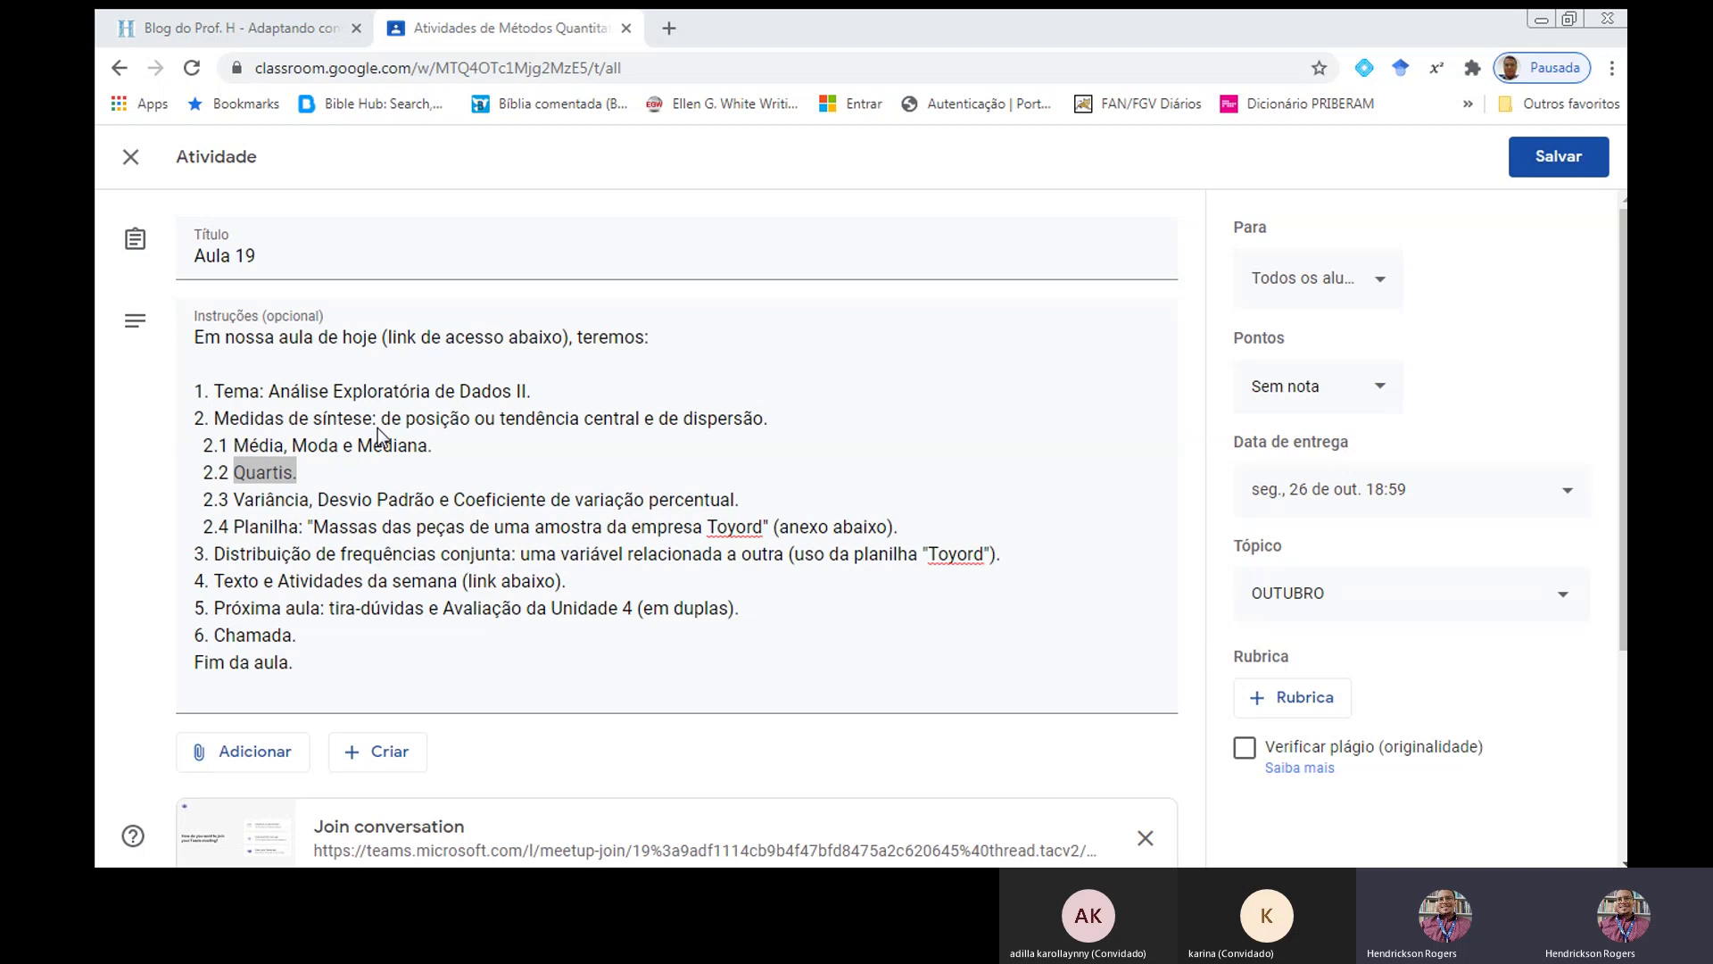
pyautogui.hotkey('alt', 'Tab')
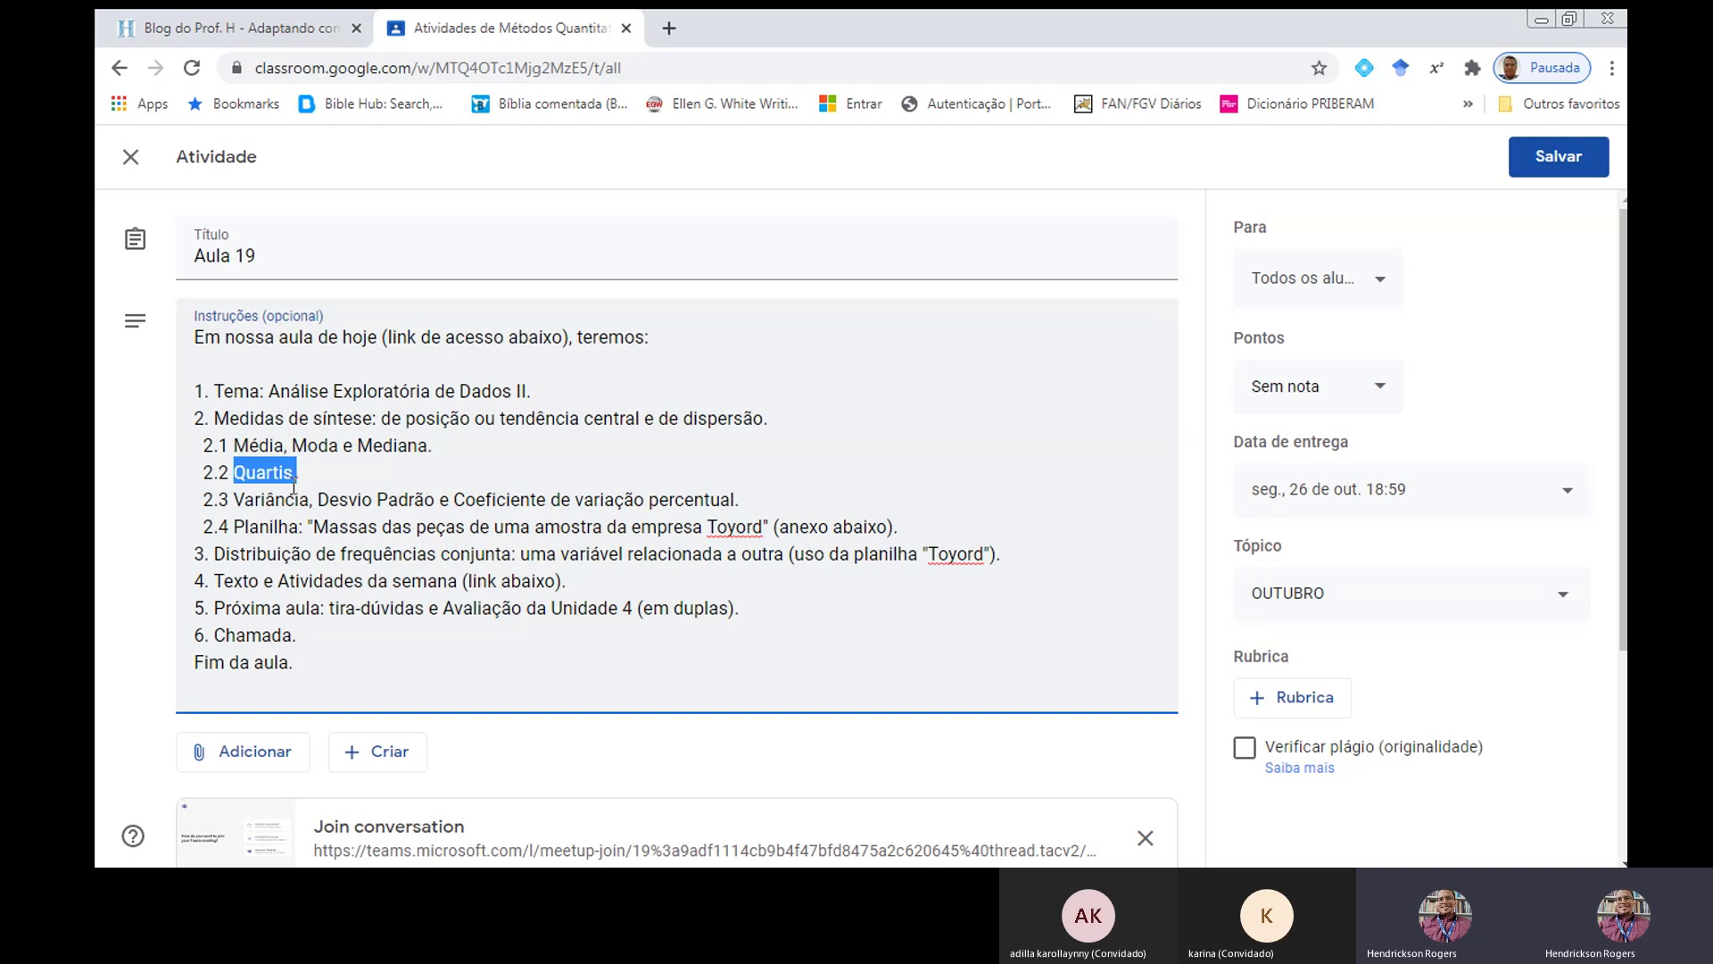
# Highlight the text of sub-item 2.3 on variance, standard deviation and variation coefficient, and of sub-item 2.4 on the spreadsheet.
pyautogui.click(233, 488)
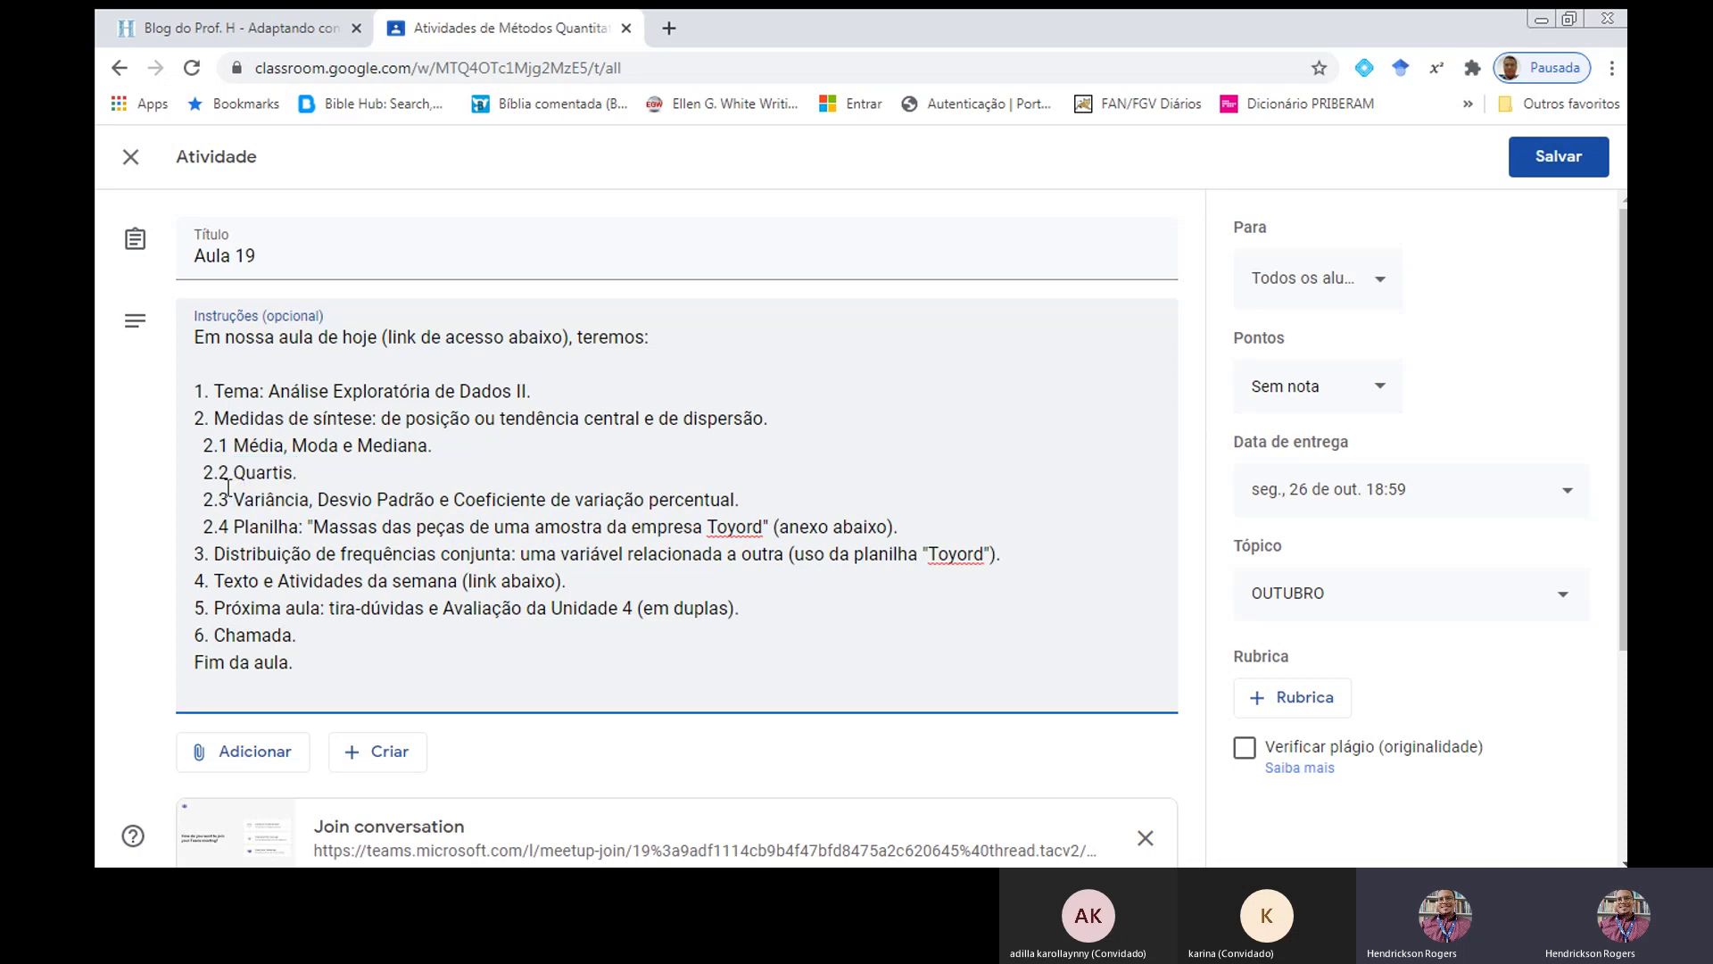
pyautogui.hotkey('shift', 'End')
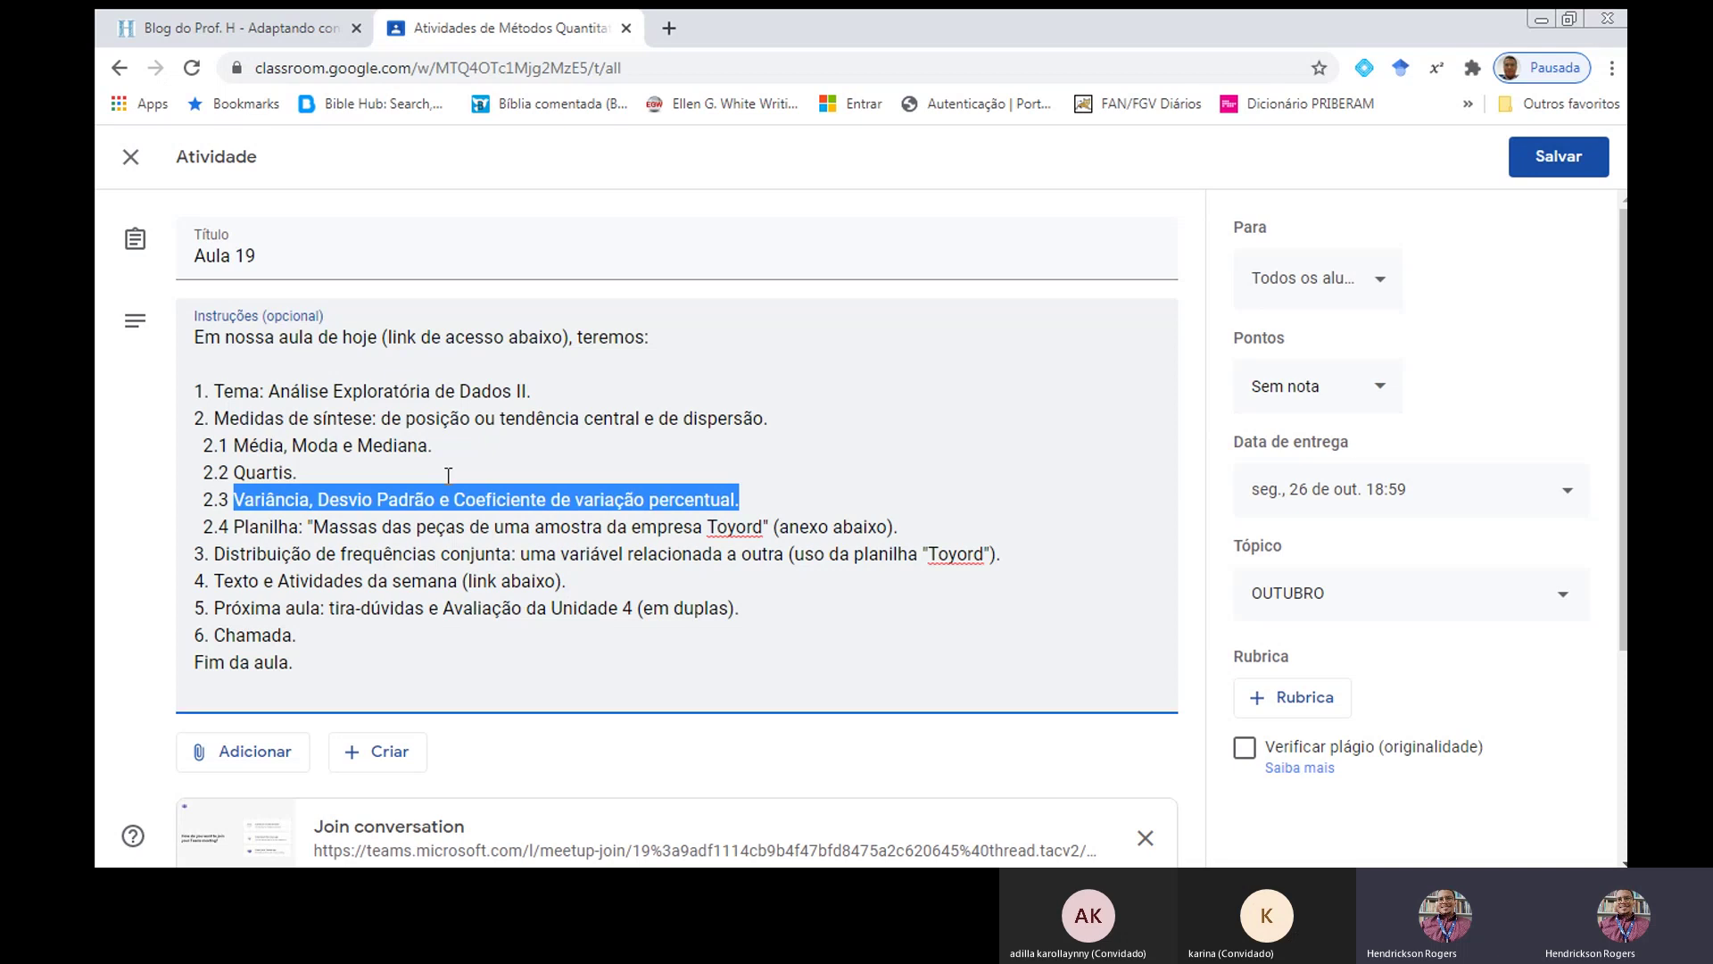
pyautogui.click(234, 524)
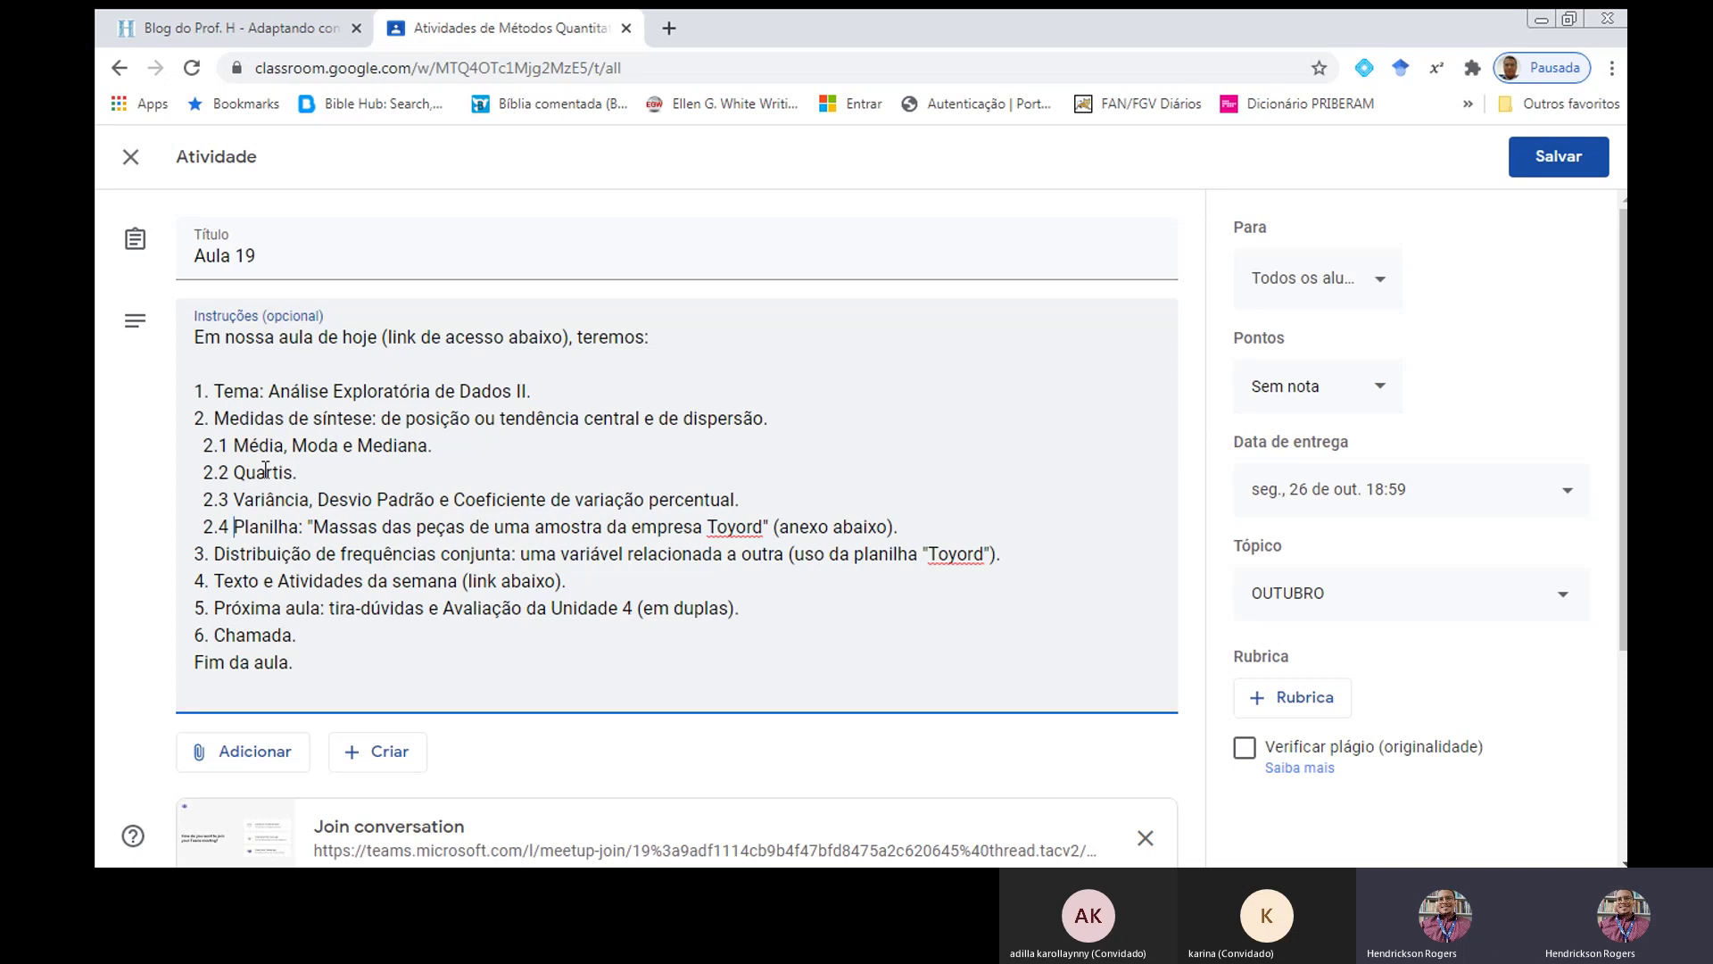
pyautogui.hotkey('shift', 'End')
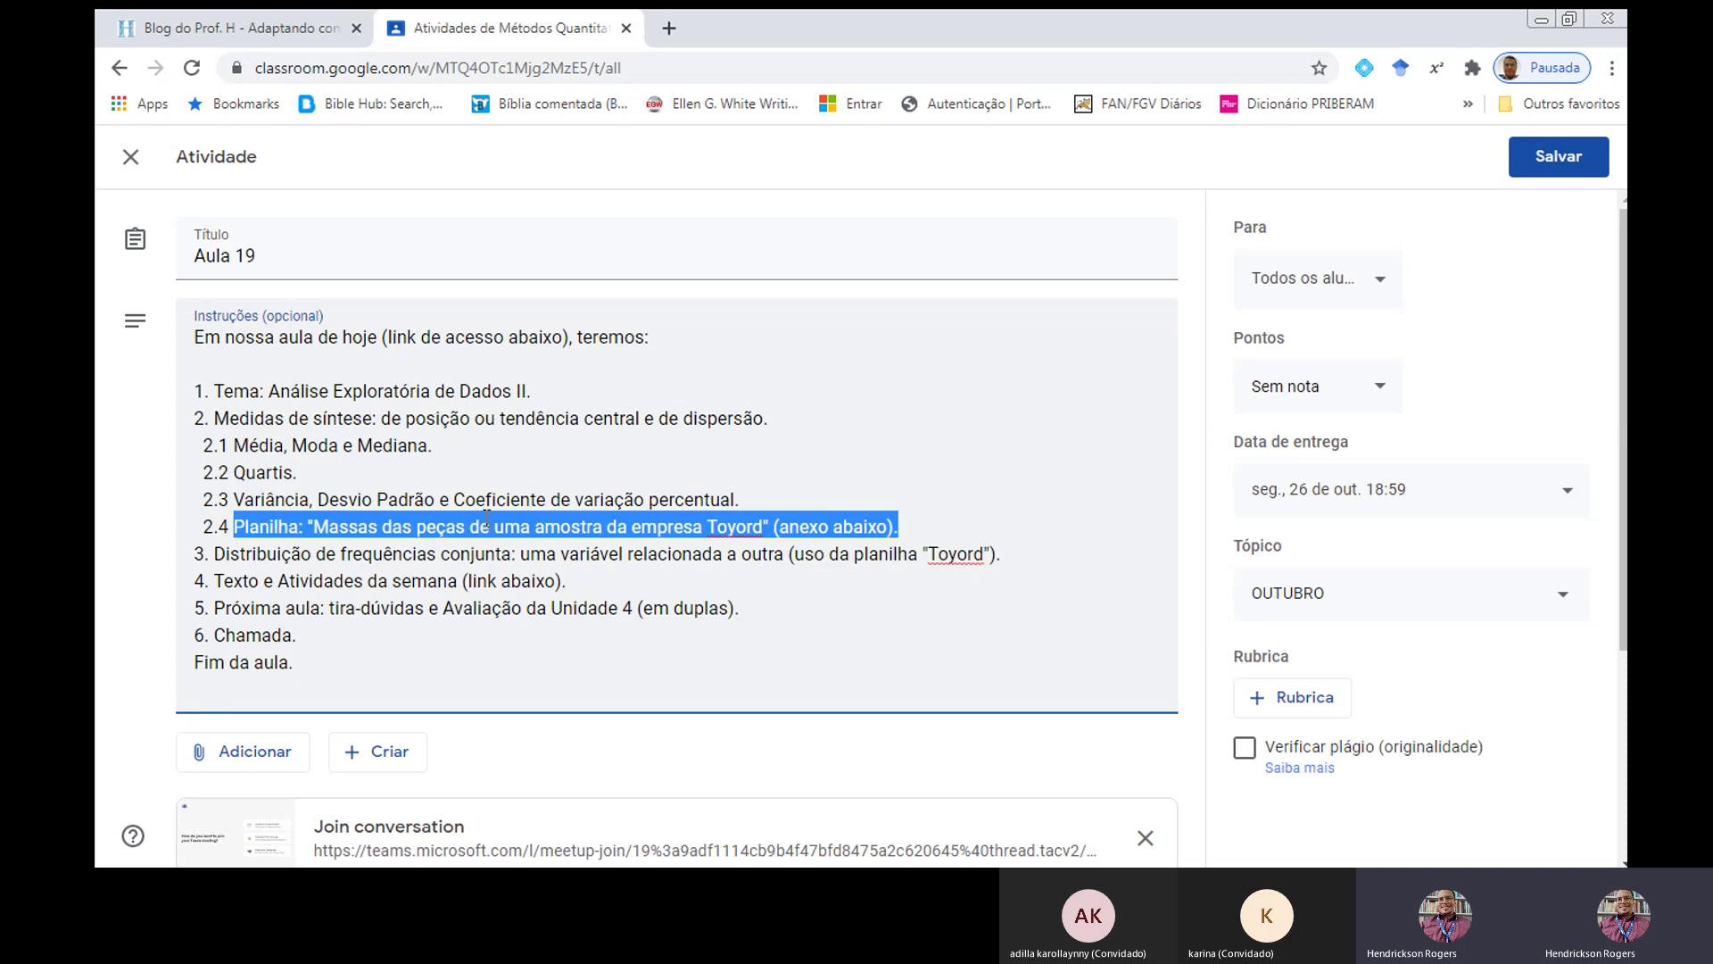
# Select only the quoted spreadsheet title "Massas das peças de uma amostra da empresa Toyord" in sub-item 2.4.
pyautogui.click(308, 525)
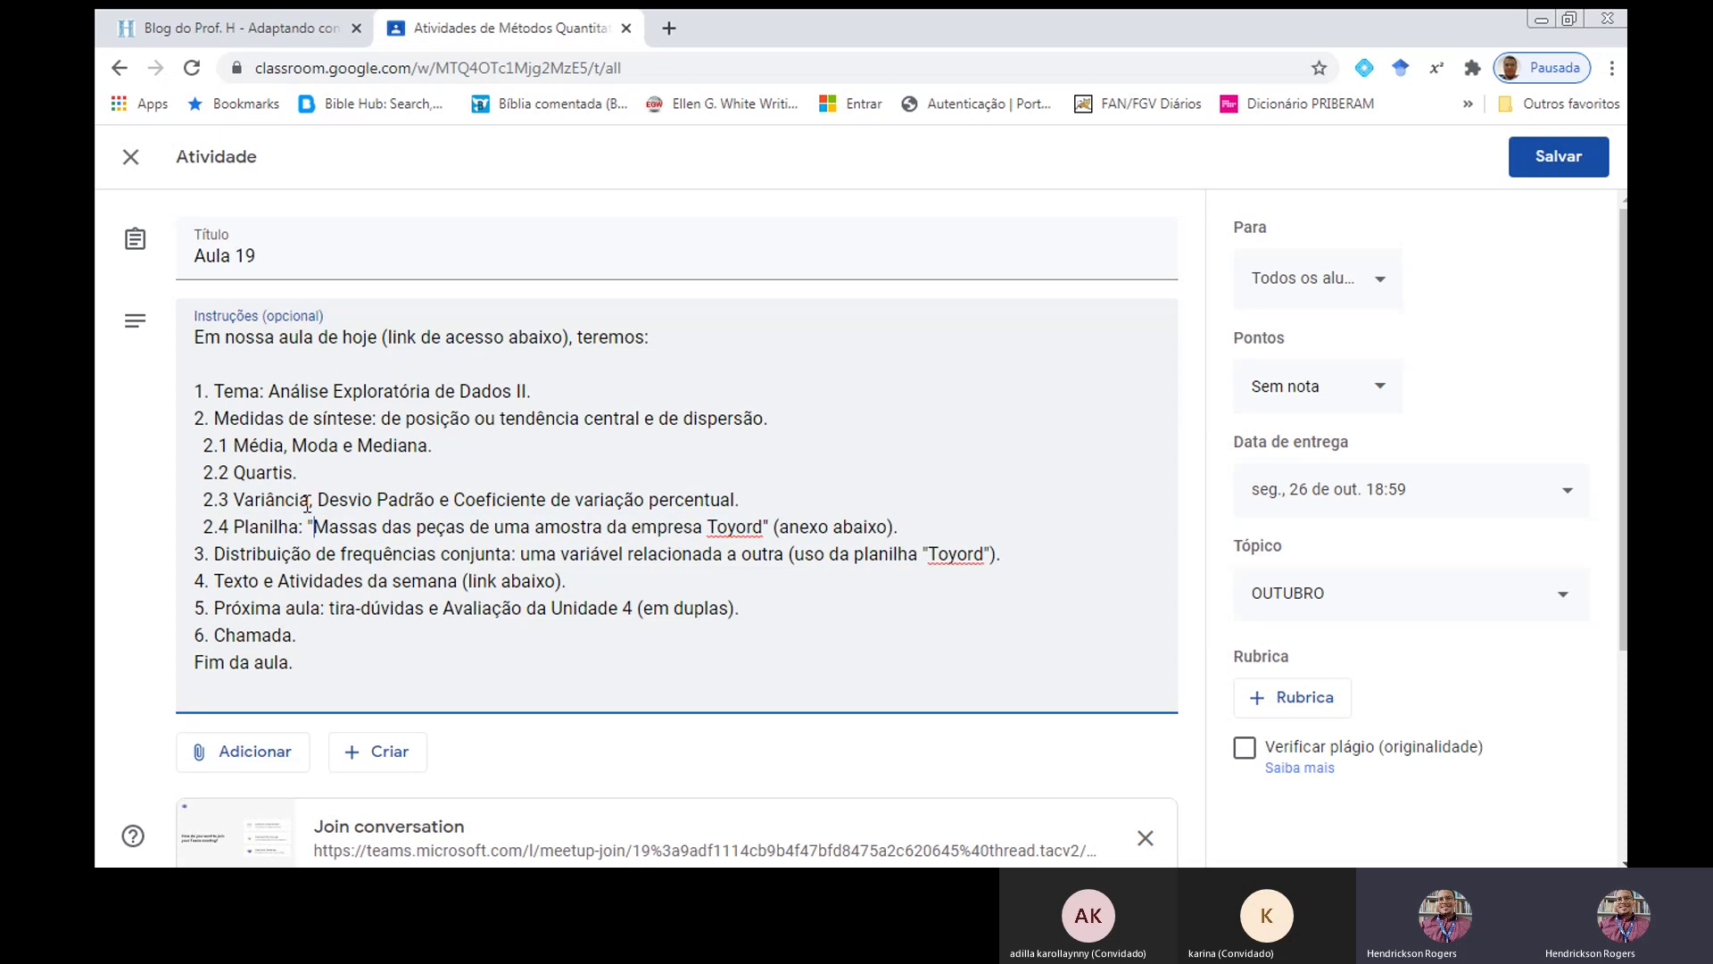
pyautogui.press('Right')
pyautogui.press('Right')
pyautogui.hotkey('ctrl', 'Left')
pyautogui.hotkey('ctrl', 'Left')
pyautogui.hotkey('shift', 'Right')
pyautogui.hotkey('shift', 'Right')
pyautogui.hotkey('shift', 'Right')
pyautogui.hotkey('shift', 'Right')
pyautogui.hotkey('shift', 'Right')
pyautogui.hotkey('shift', 'Right')
pyautogui.hotkey('shift', 'Right')
pyautogui.hotkey('shift', 'Right')
pyautogui.hotkey('shift', 'Right')
pyautogui.hotkey('shift', 'Right')
pyautogui.hotkey('shift', 'Right')
pyautogui.hotkey('shift', 'Right')
pyautogui.hotkey('shift', 'Right')
pyautogui.hotkey('shift', 'Right')
pyautogui.hotkey('shift', 'Right')
pyautogui.hotkey('shift', 'Right')
pyautogui.hotkey('shift', 'Right')
pyautogui.hotkey('shift', 'Right')
pyautogui.hotkey('shift', 'Right')
pyautogui.hotkey('shift', 'Right')
pyautogui.hotkey('shift', 'Right')
pyautogui.hotkey('shift', 'Right')
pyautogui.hotkey('shift', 'Right')
pyautogui.hotkey('shift', 'Right')
pyautogui.hotkey('shift', 'Right')
pyautogui.hotkey('shift', 'Right')
pyautogui.hotkey('shift', 'Right')
pyautogui.hotkey('shift', 'Right')
pyautogui.hotkey('shift', 'Right')
pyautogui.hotkey('shift', 'Right')
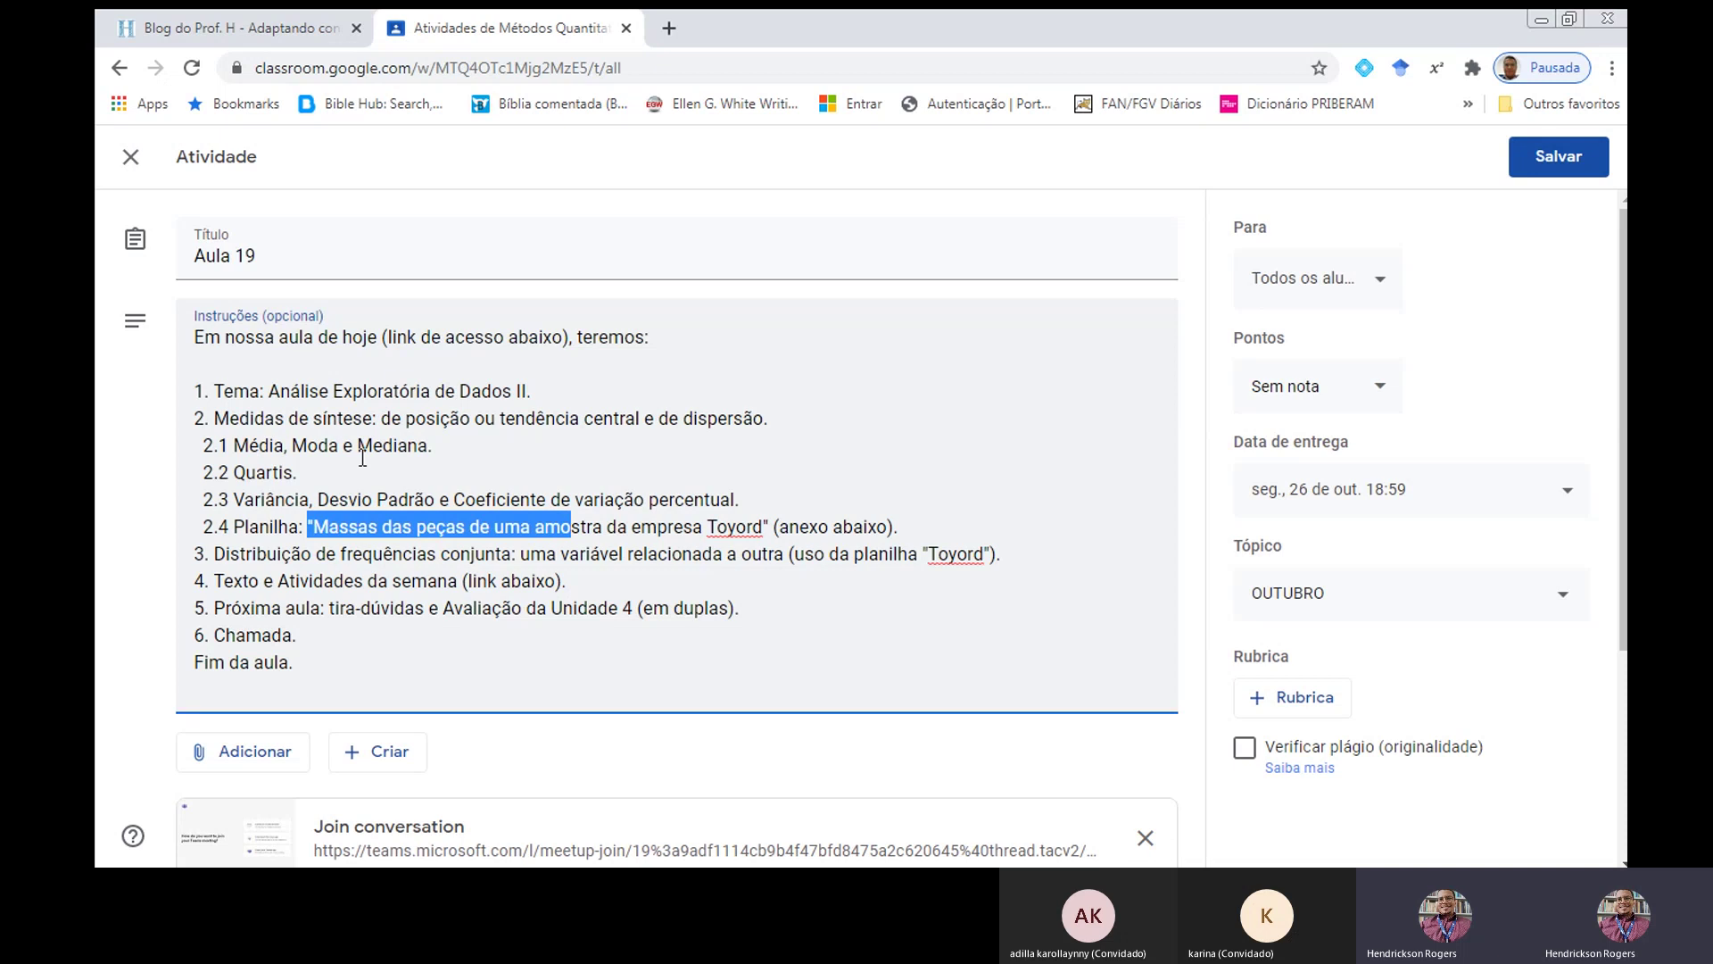
pyautogui.hotkey('shift', 'Right')
pyautogui.hotkey('shift', 'Right')
pyautogui.hotkey('shift', 'Right')
pyautogui.hotkey('shift', 'Right')
pyautogui.hotkey('shift', 'Right')
pyautogui.hotkey('shift', 'Right')
pyautogui.hotkey('shift', 'Right')
pyautogui.hotkey('shift', 'Right')
pyautogui.hotkey('shift', 'Right')
pyautogui.hotkey('shift', 'Right')
pyautogui.hotkey('shift', 'Right')
pyautogui.hotkey('shift', 'Right')
pyautogui.hotkey('shift', 'Right')
pyautogui.hotkey('shift', 'Right')
pyautogui.hotkey('shift', 'Right')
pyautogui.hotkey('shift', 'Right')
pyautogui.hotkey('shift', 'Right')
pyautogui.hotkey('shift', 'Right')
pyautogui.hotkey('shift', 'Right')
pyautogui.hotkey('shift', 'Right')
pyautogui.hotkey('shift', 'Right')
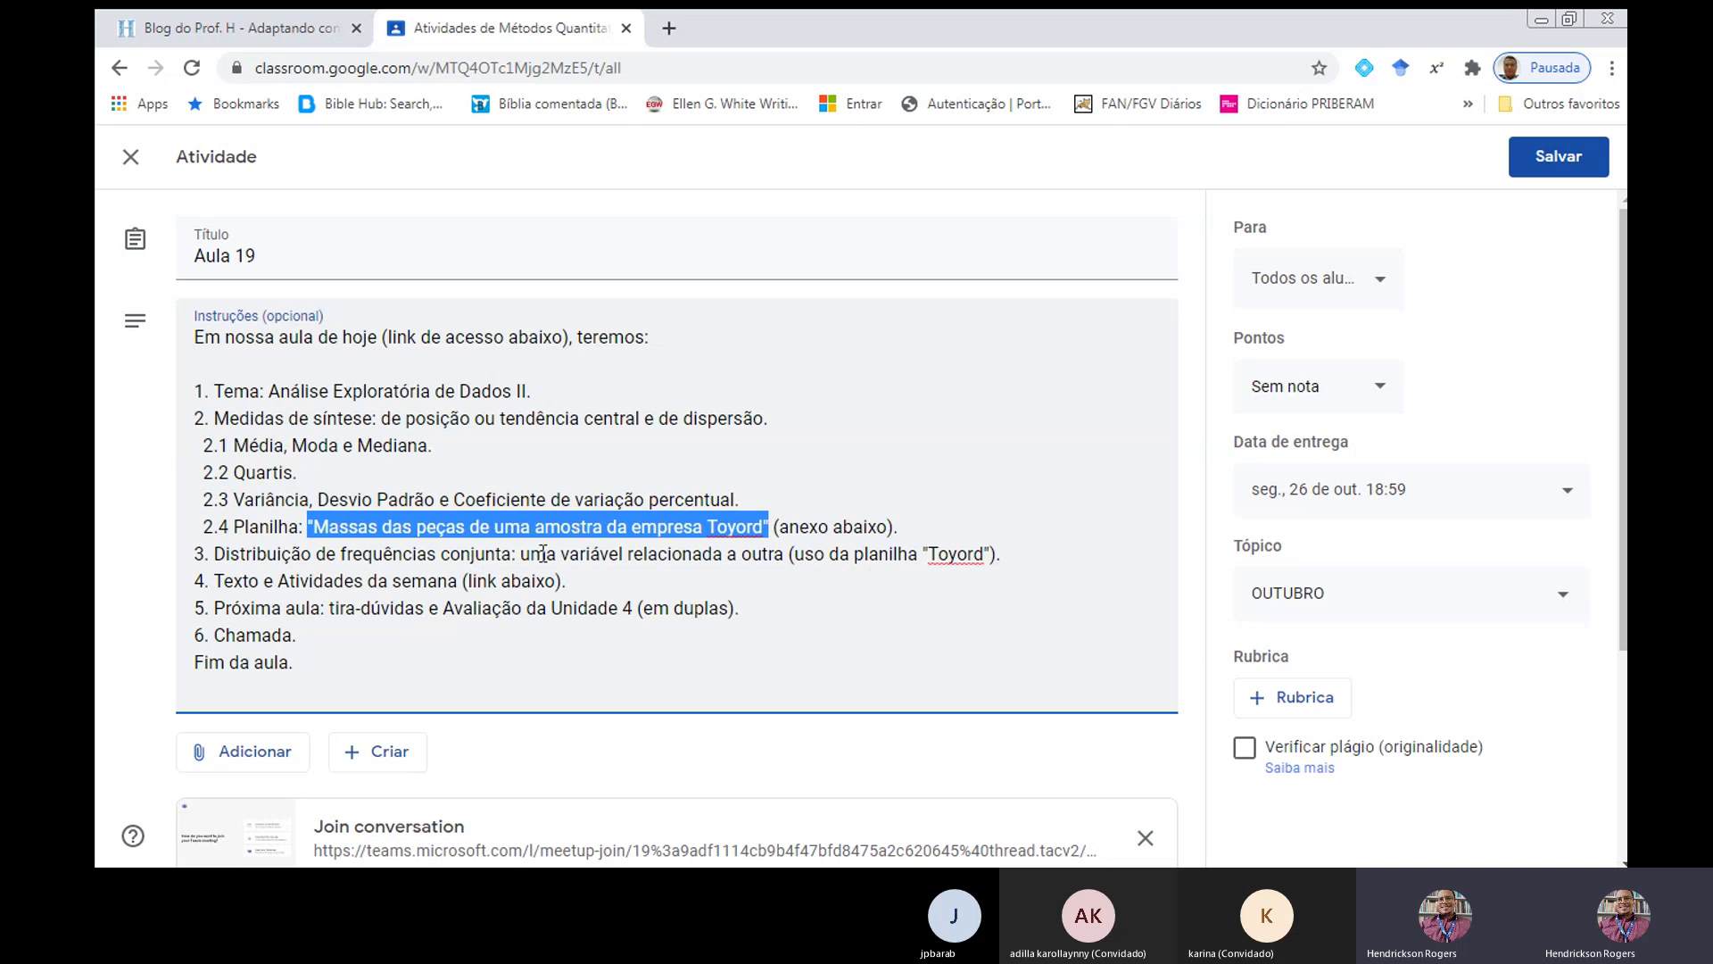
# Examine the assignment's attachments, including the Peças.ods and Peças.xls spreadsheets.
pyautogui.scroll(-3, 515, 567)
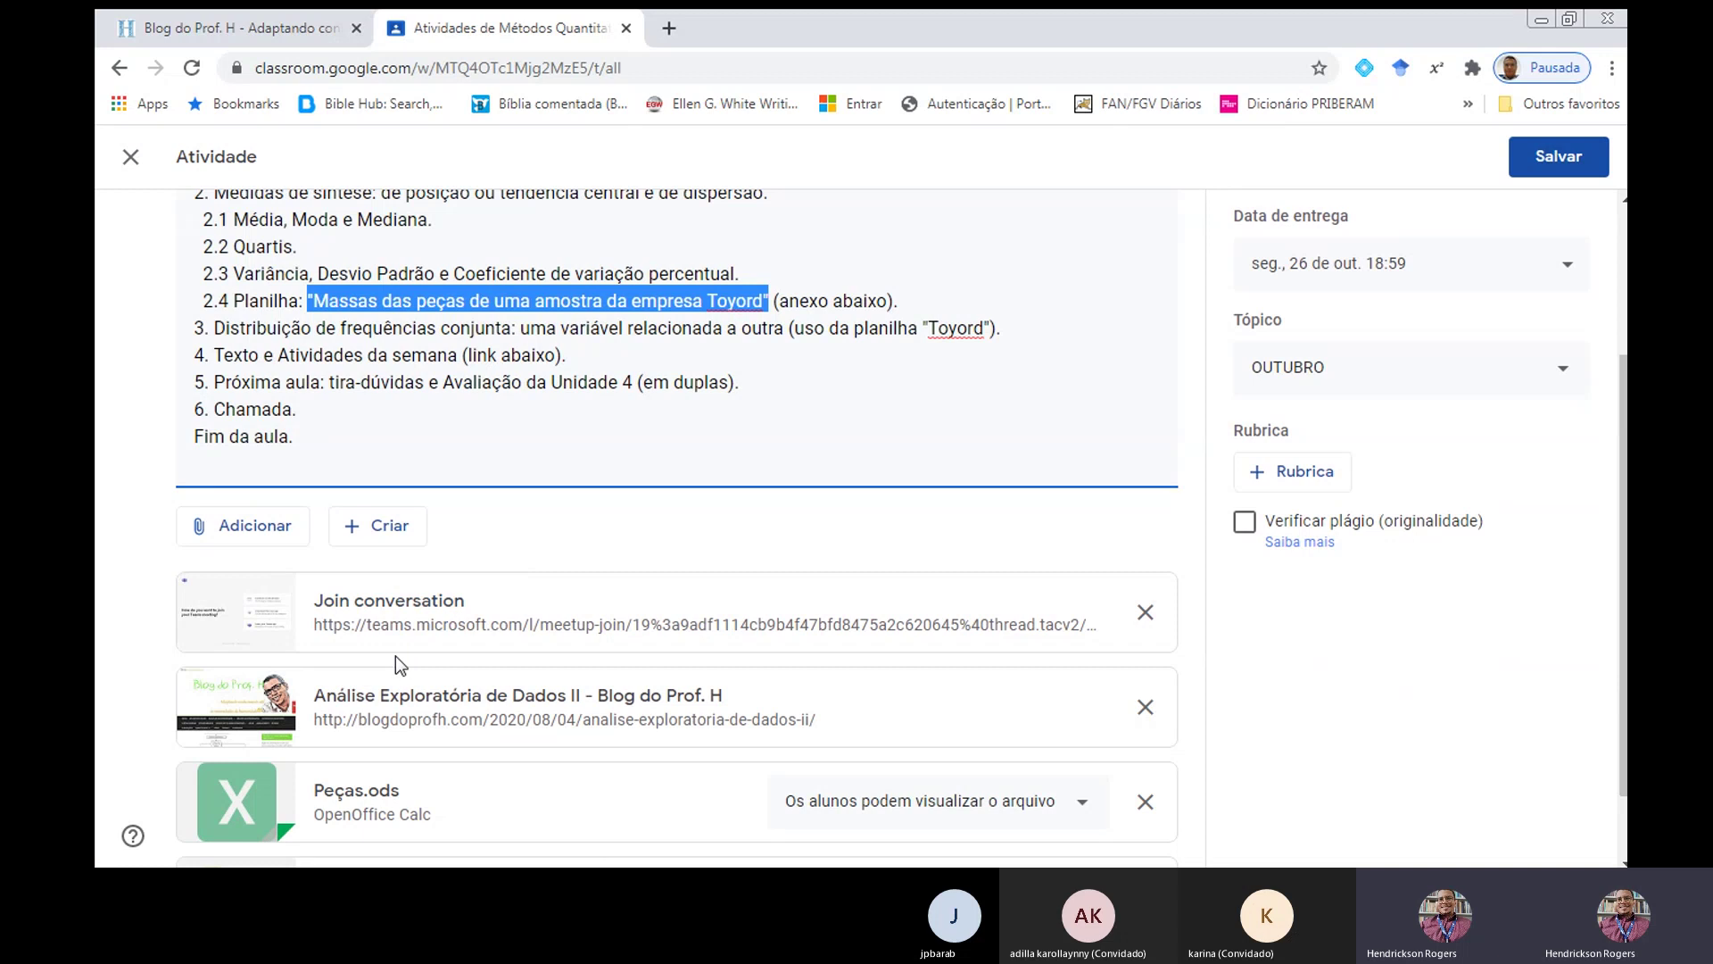
pyautogui.scroll(-1, 395, 656)
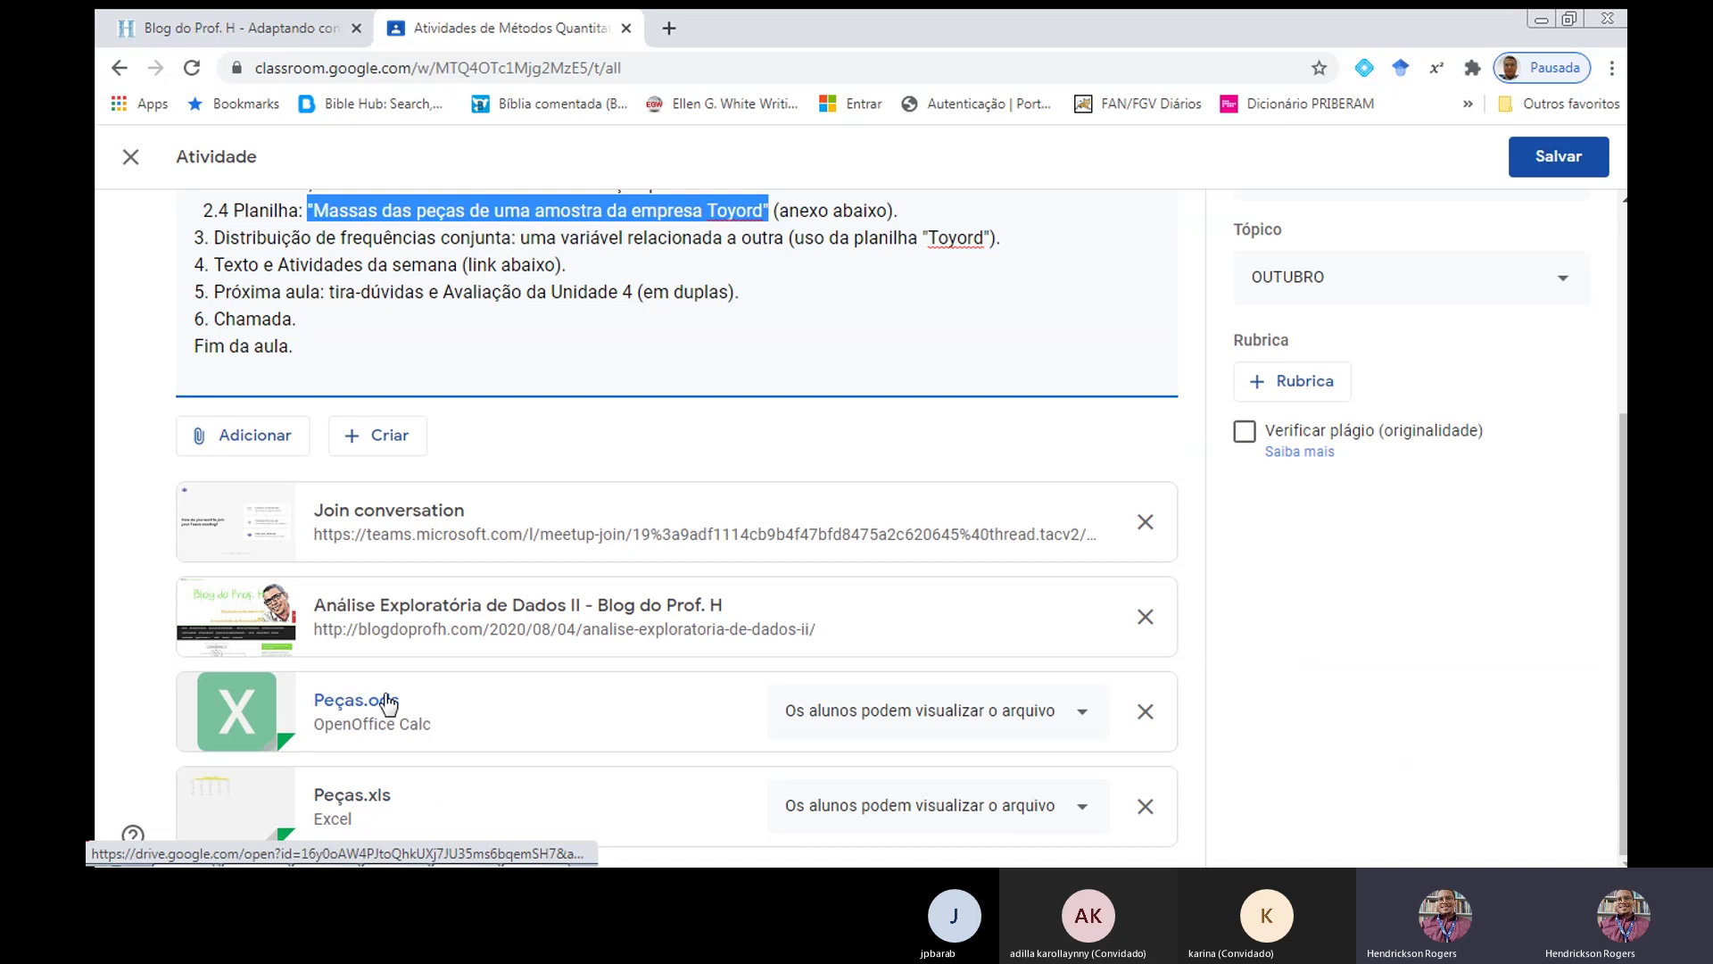
pyautogui.scroll(4, 383, 692)
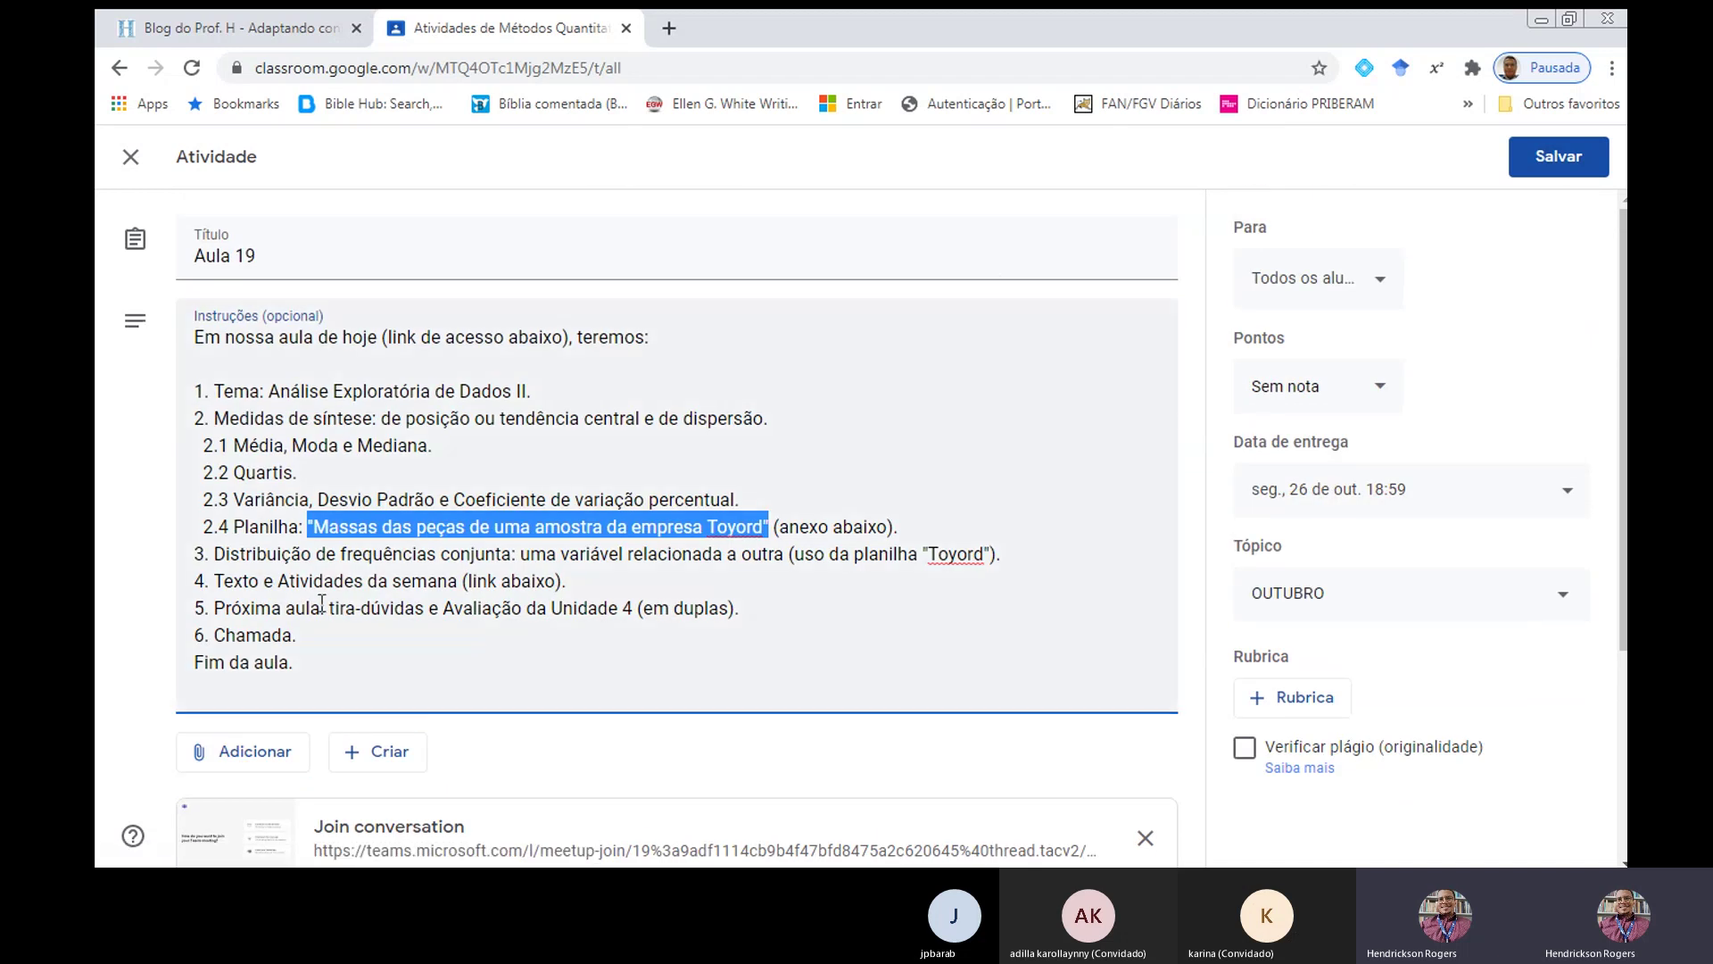
# Highlight item 3 on joint frequency distribution and item 4 on the week's text and activities, and view the attached links.
pyautogui.scroll(-3, 304, 573)
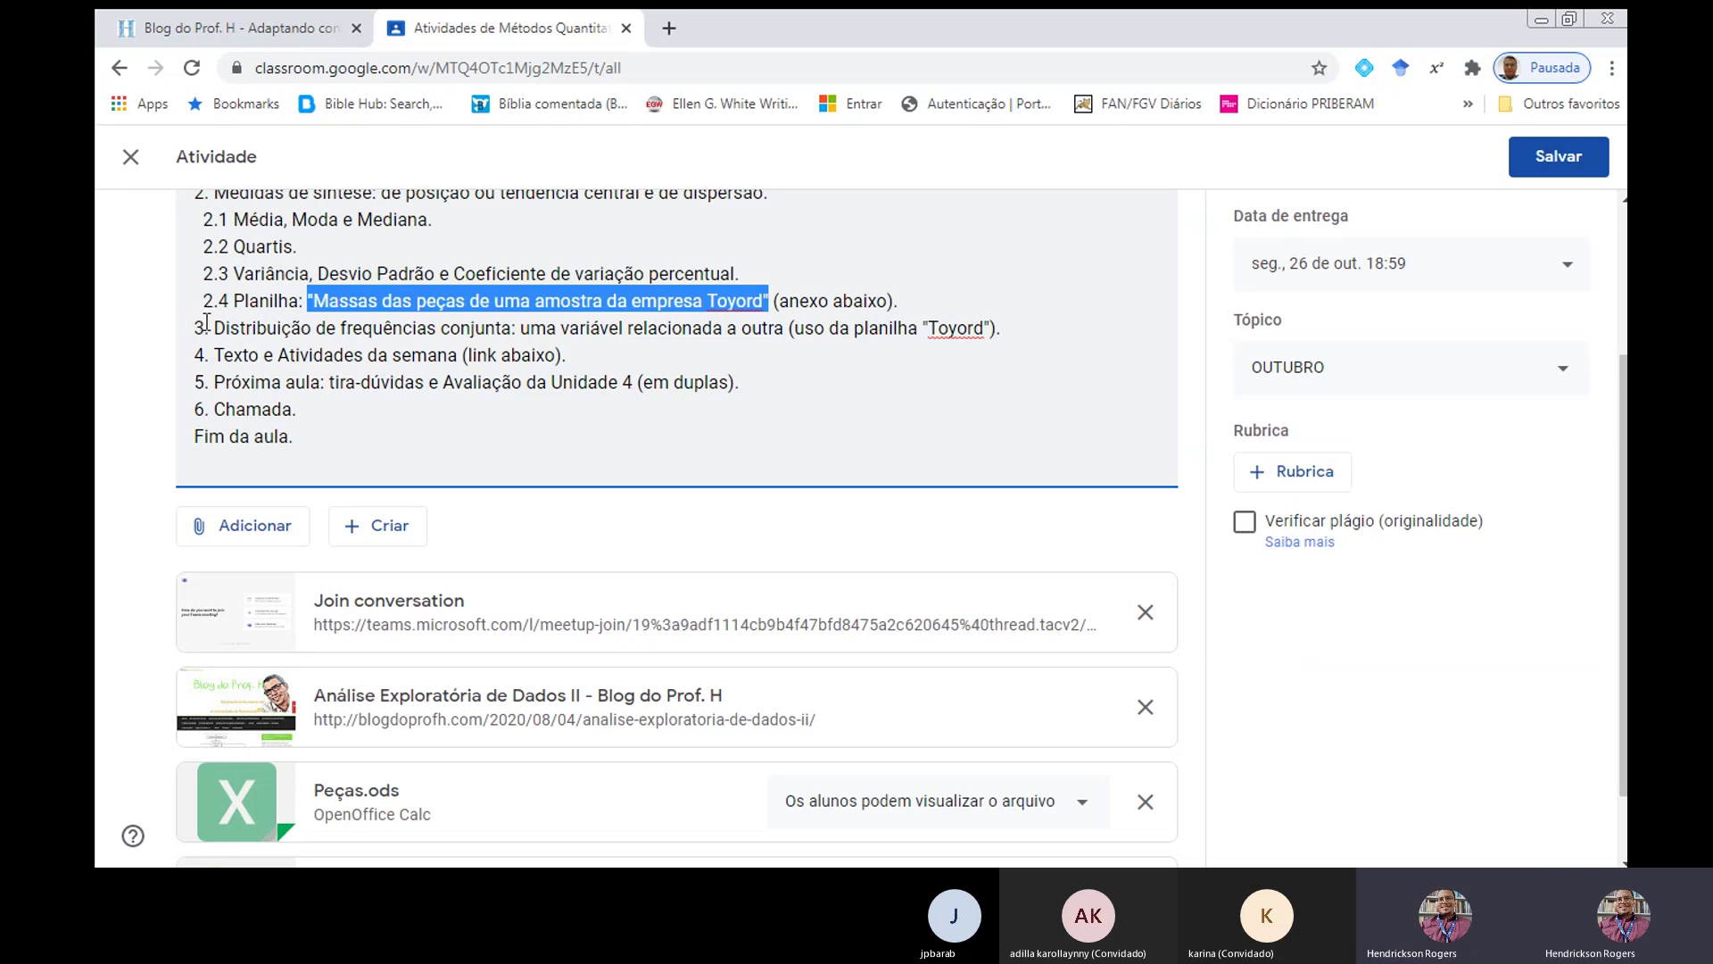
pyautogui.moveTo(205, 327); pyautogui.dragTo(1003, 327)
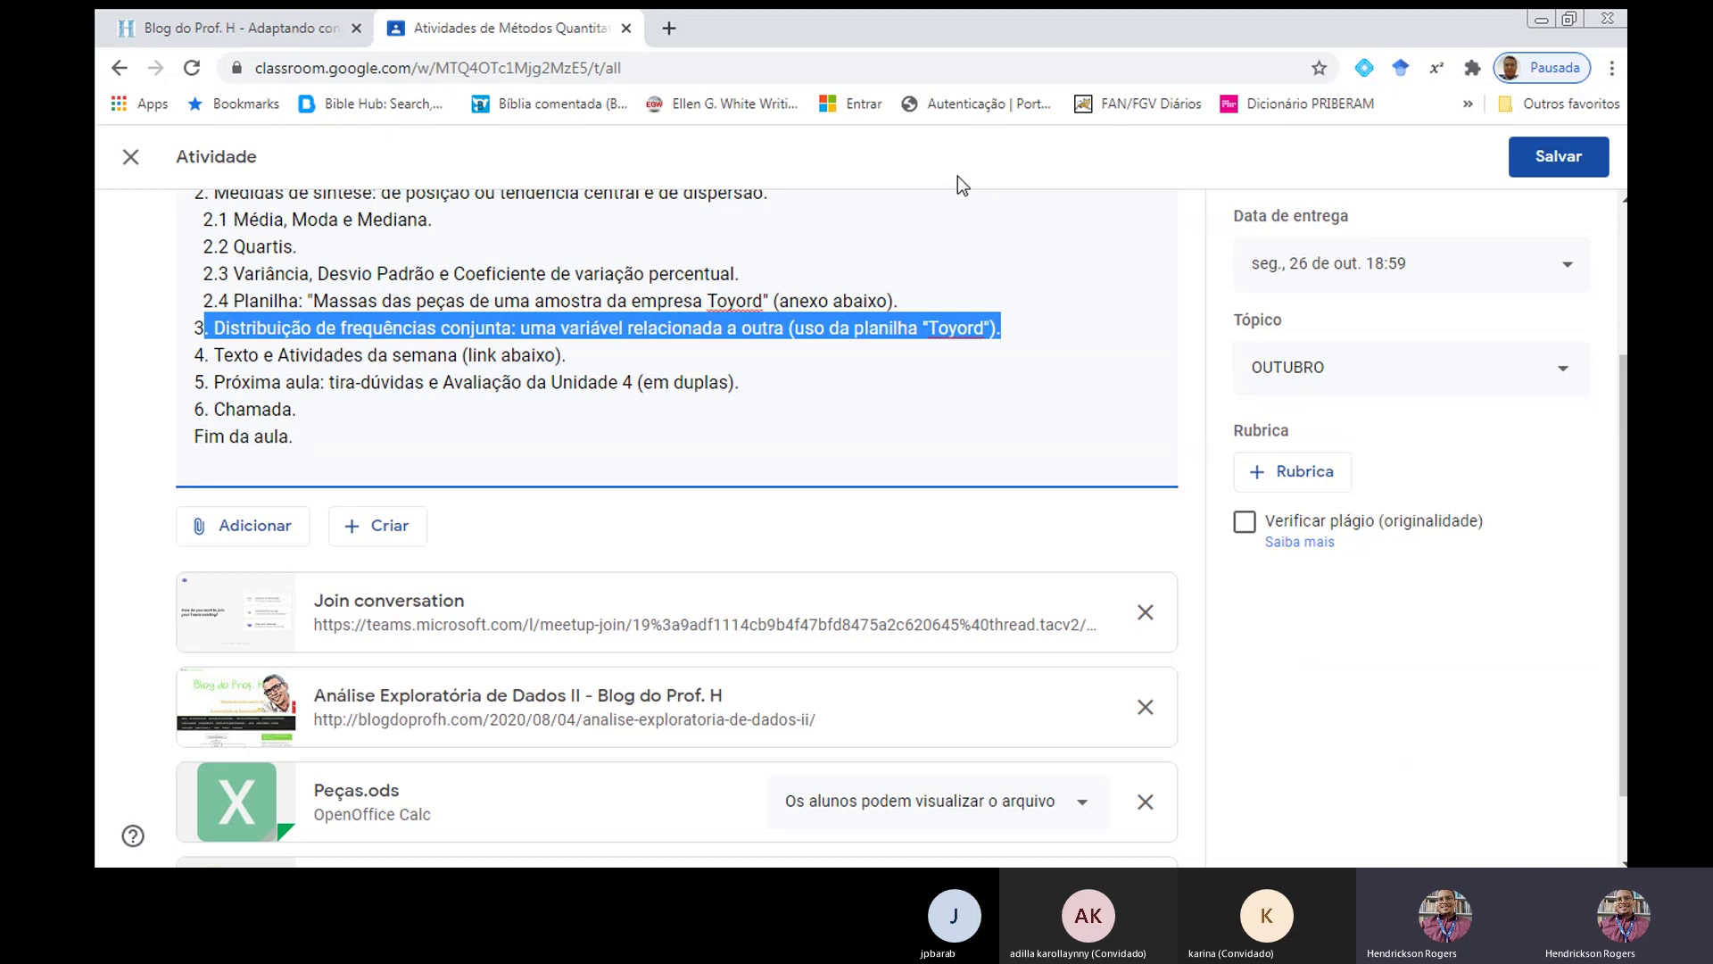
pyautogui.press('Down')
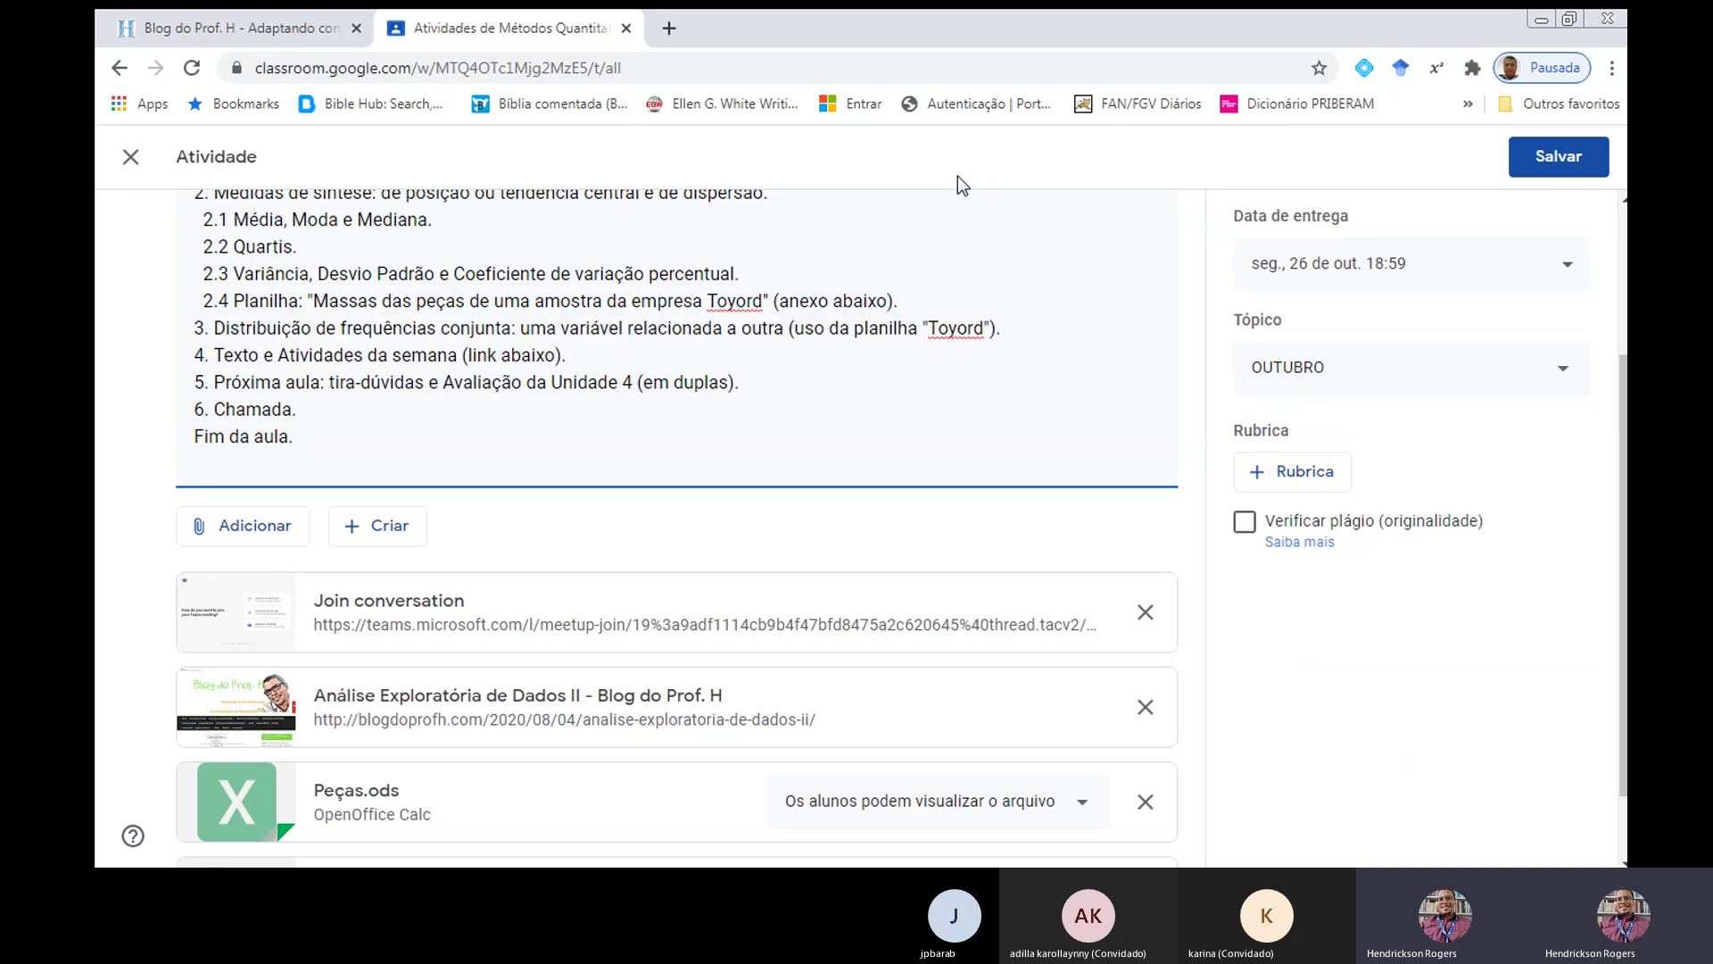
pyautogui.press('Right')
pyautogui.hotkey('shift', 'End')
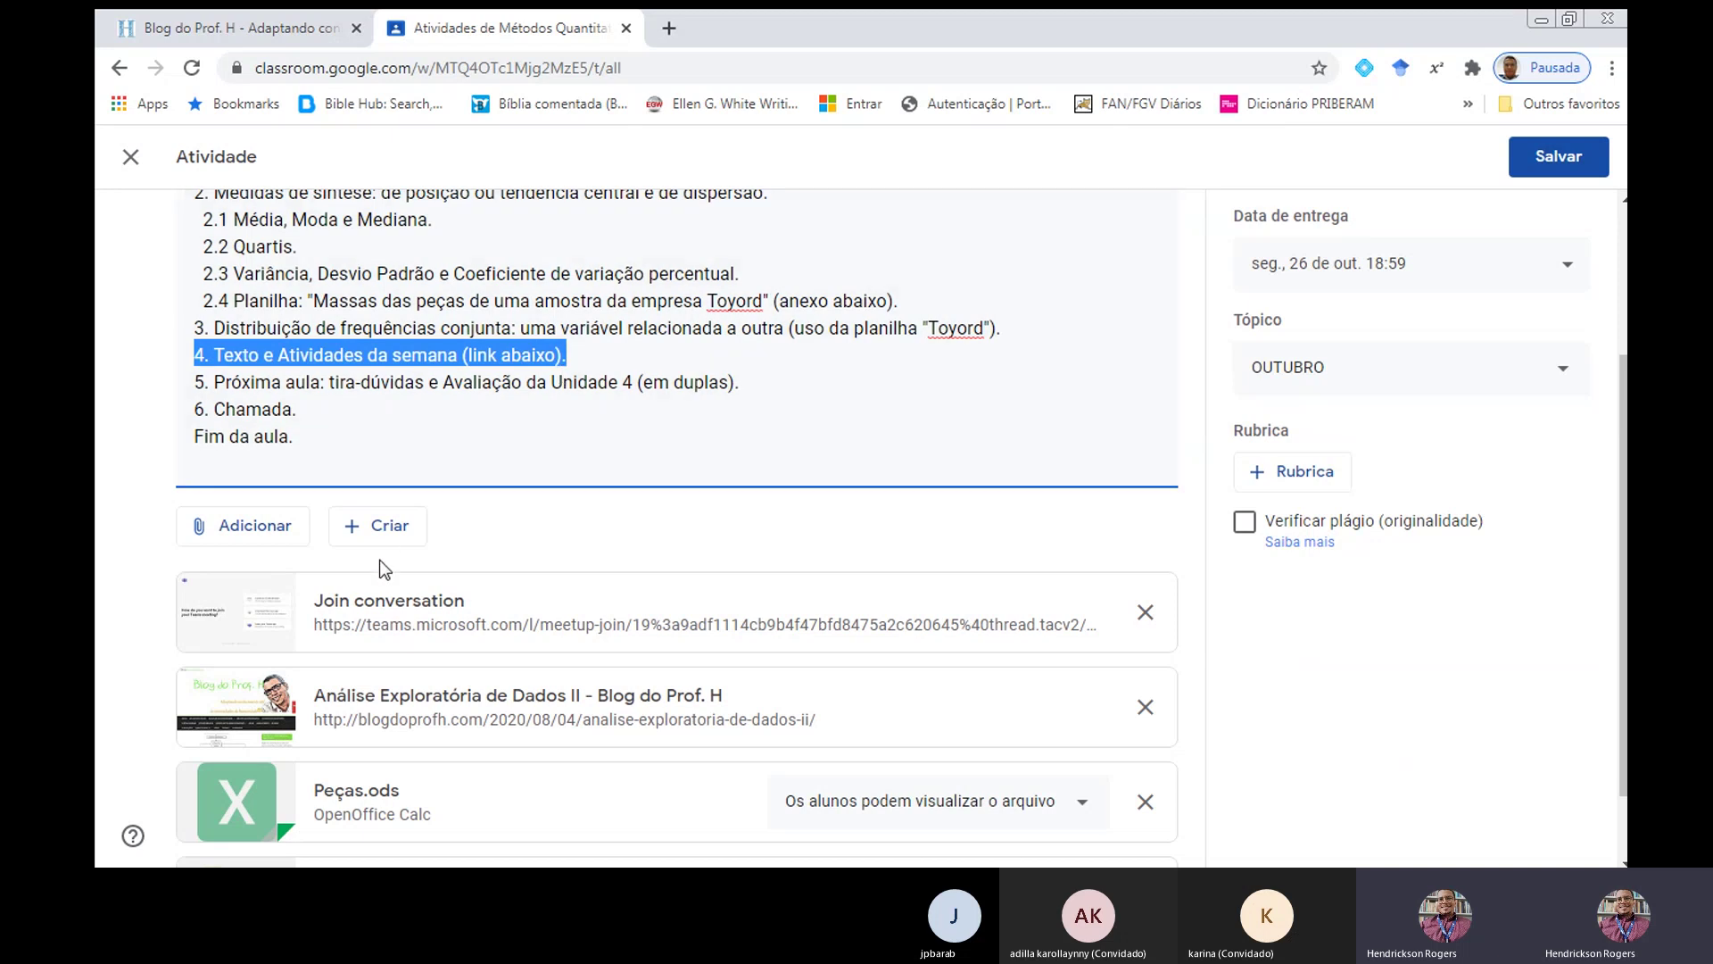
pyautogui.scroll(-1, 378, 560)
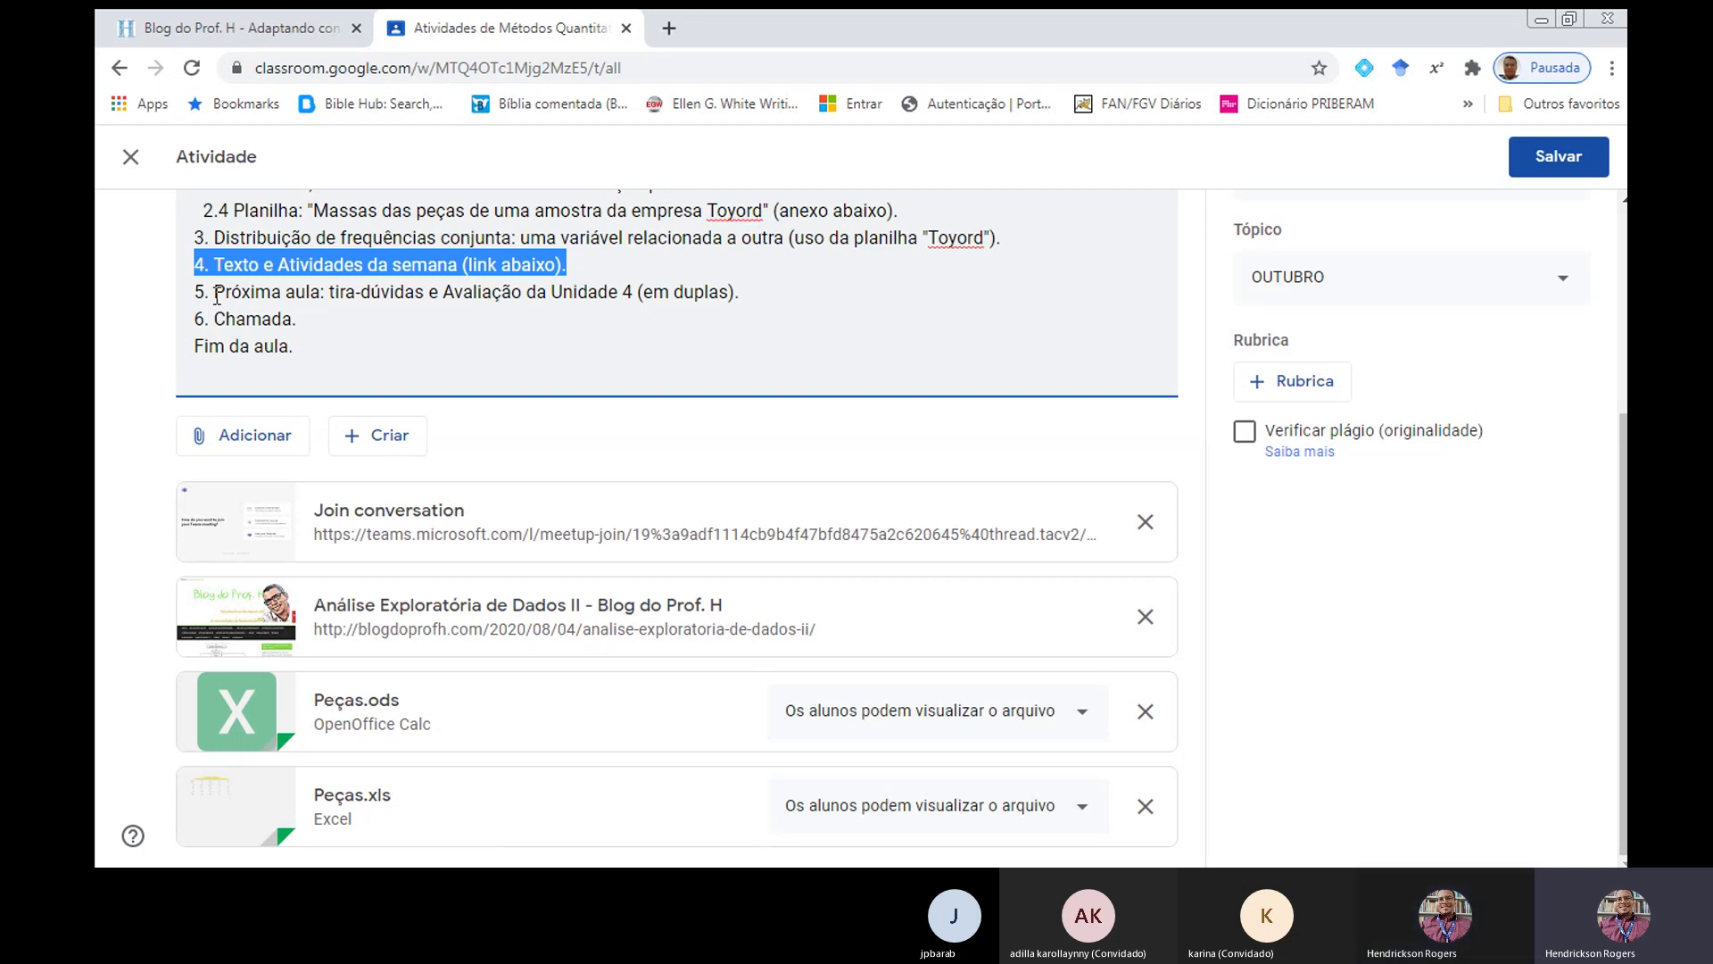
# Highlight item 5 on the next class and the Unidade 4 evaluation, and review the whole instructions list and attachments.
pyautogui.moveTo(184, 281); pyautogui.dragTo(741, 292)
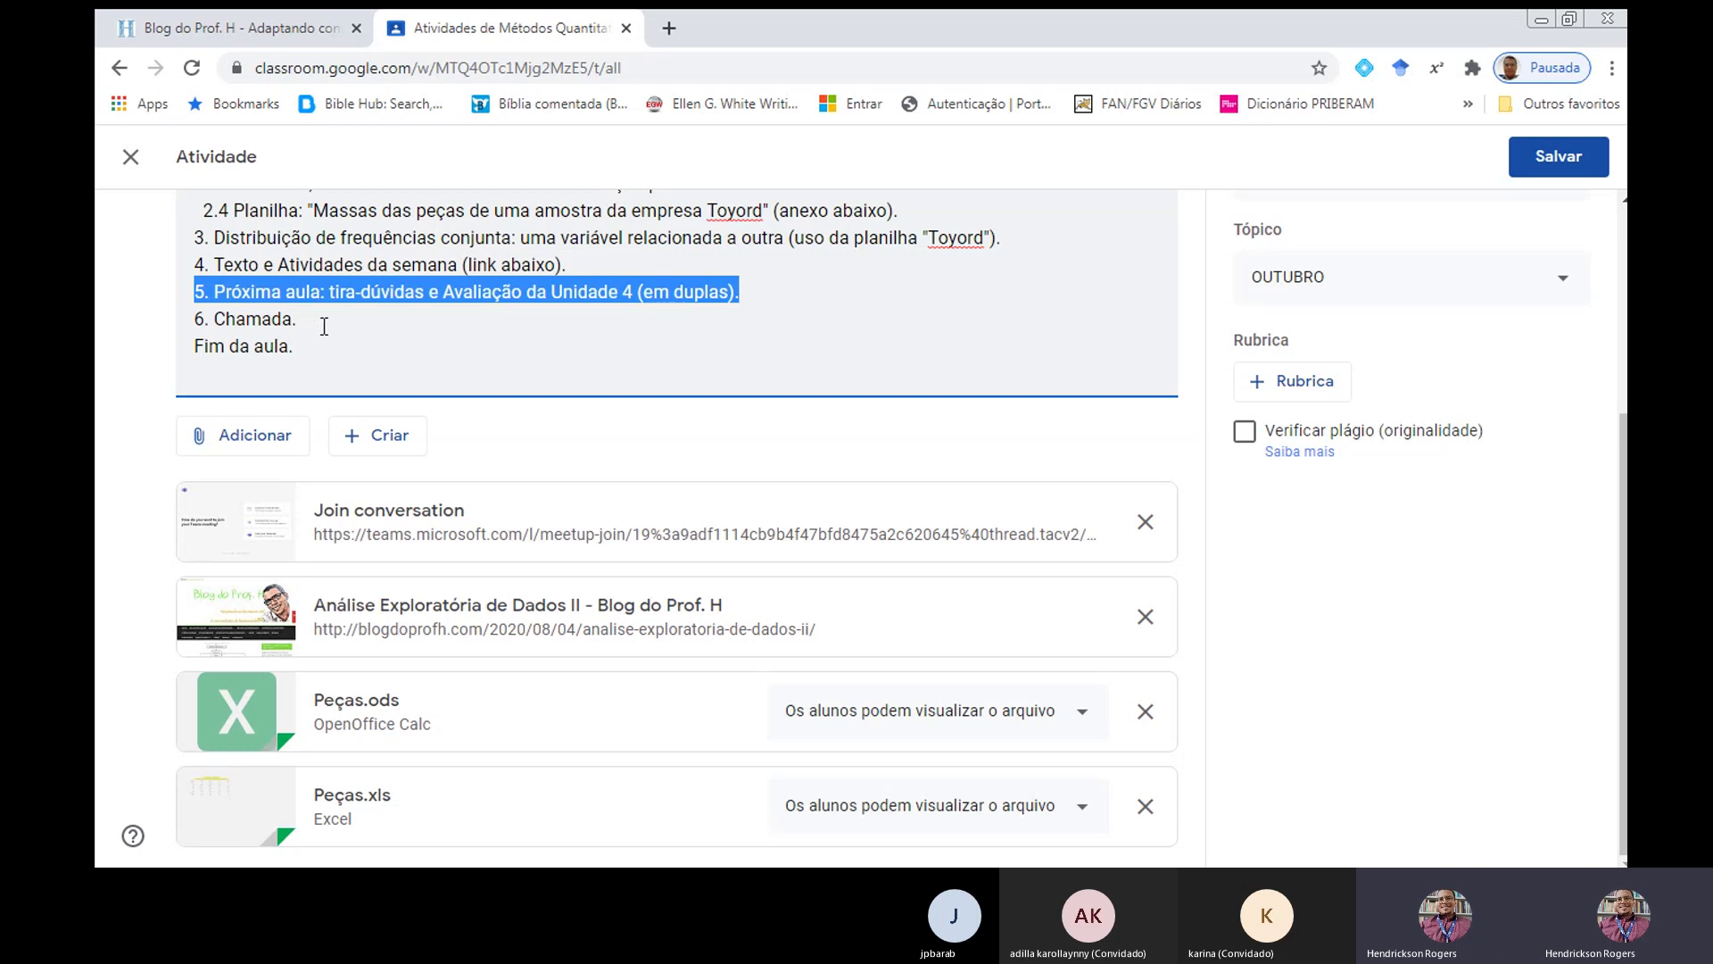
pyautogui.scroll(1, 170, 362)
pyautogui.scroll(3, 164, 356)
pyautogui.scroll(-2, 164, 355)
pyautogui.scroll(1, 164, 356)
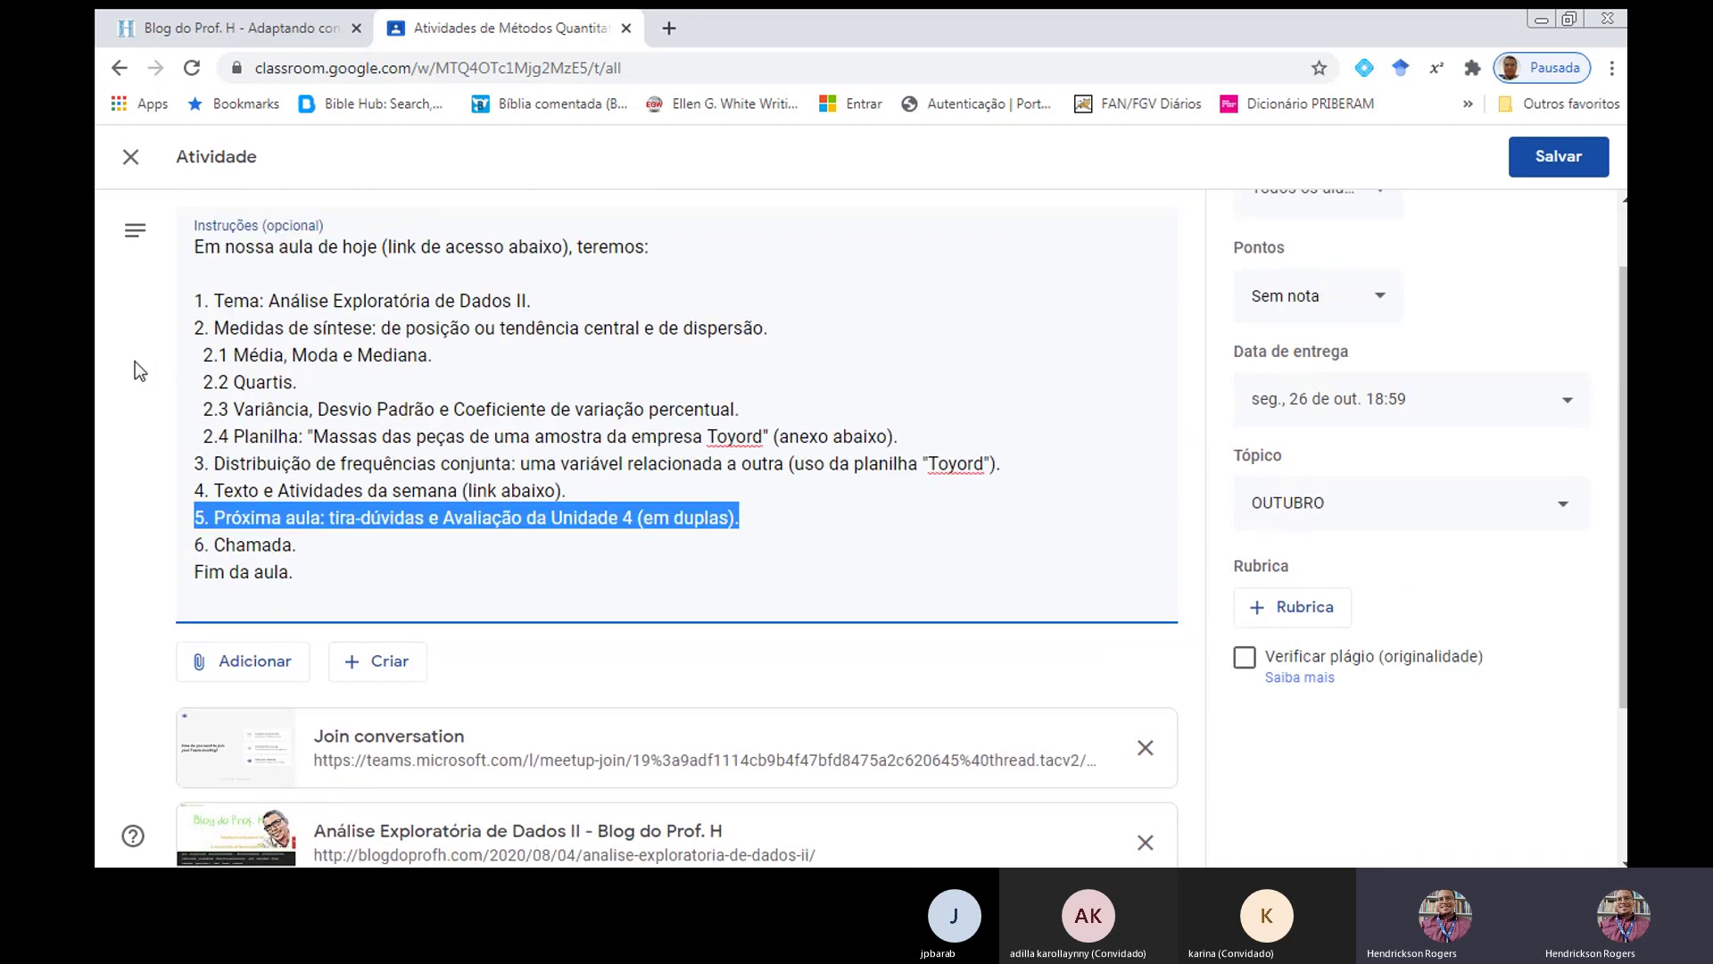
pyautogui.scroll(-2, 136, 361)
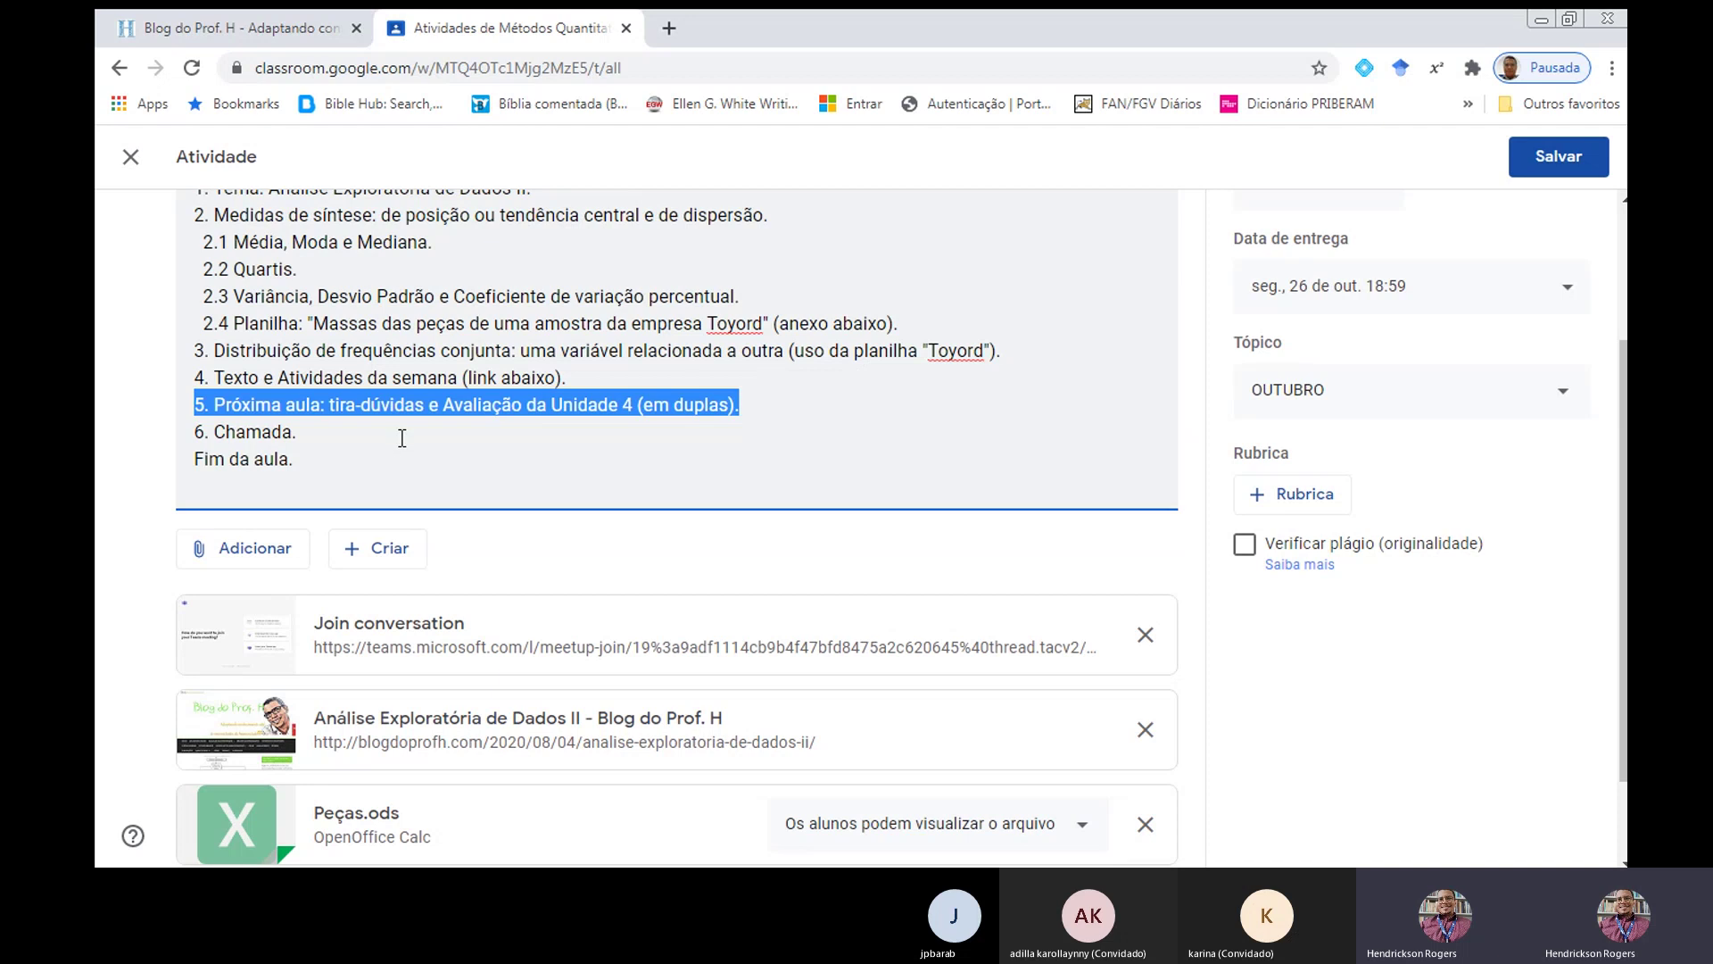
pyautogui.scroll(-1, 403, 439)
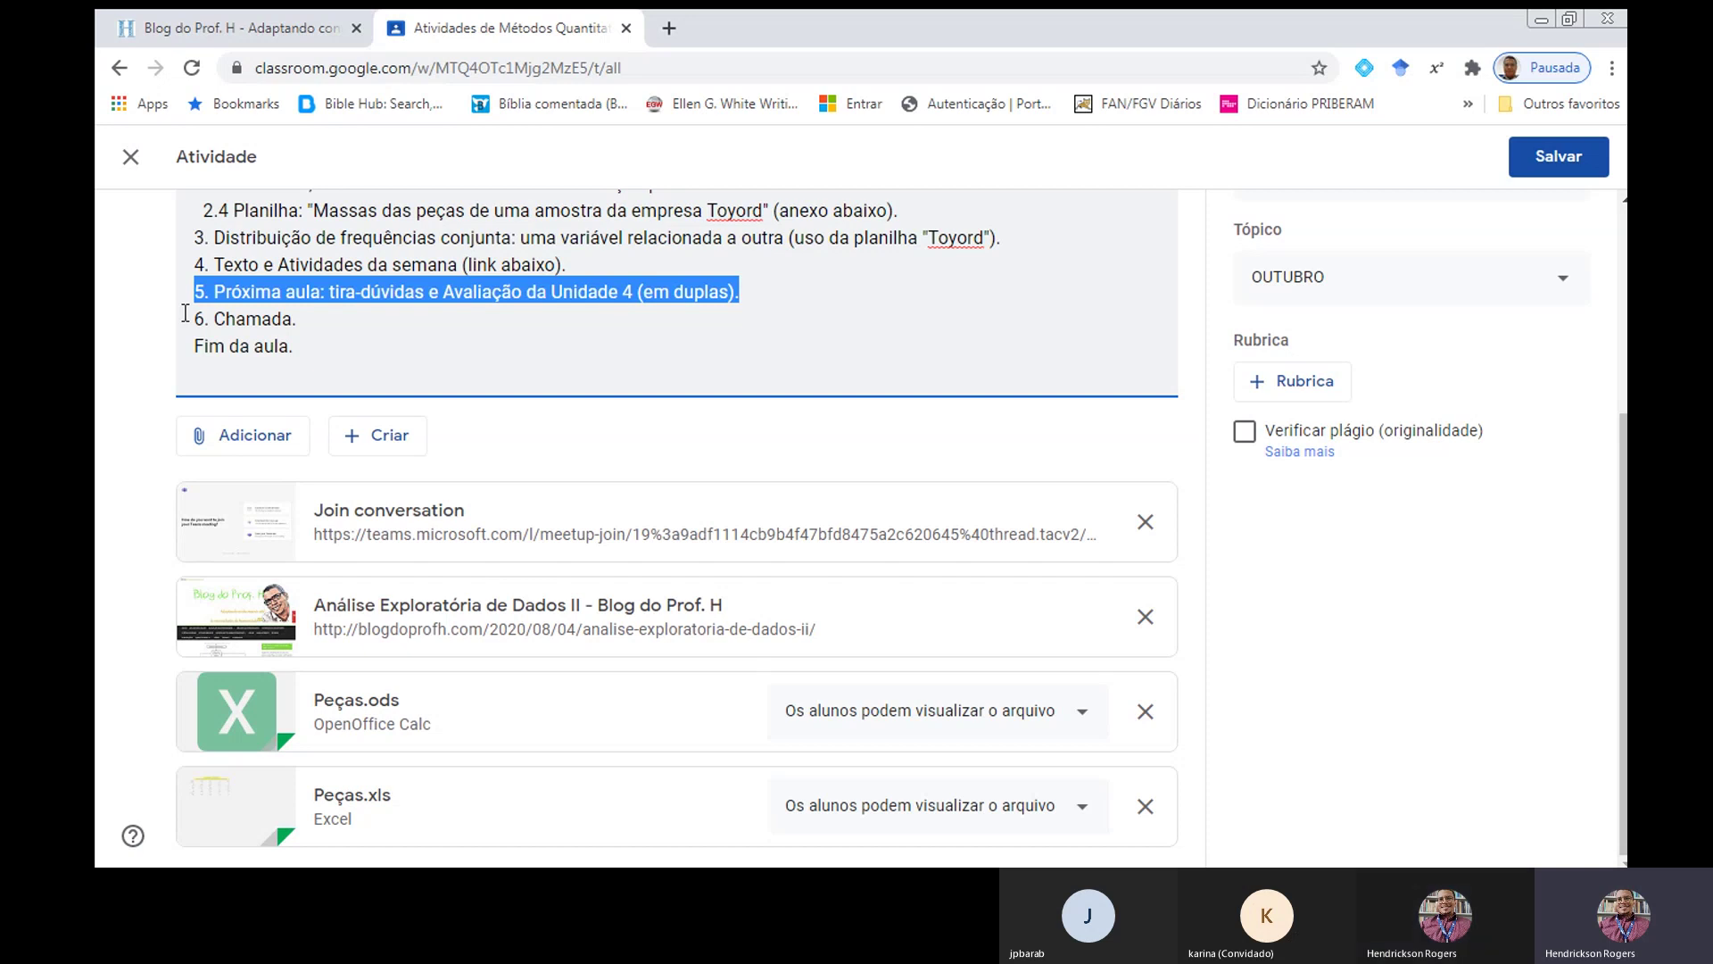
pyautogui.scroll(3, 185, 313)
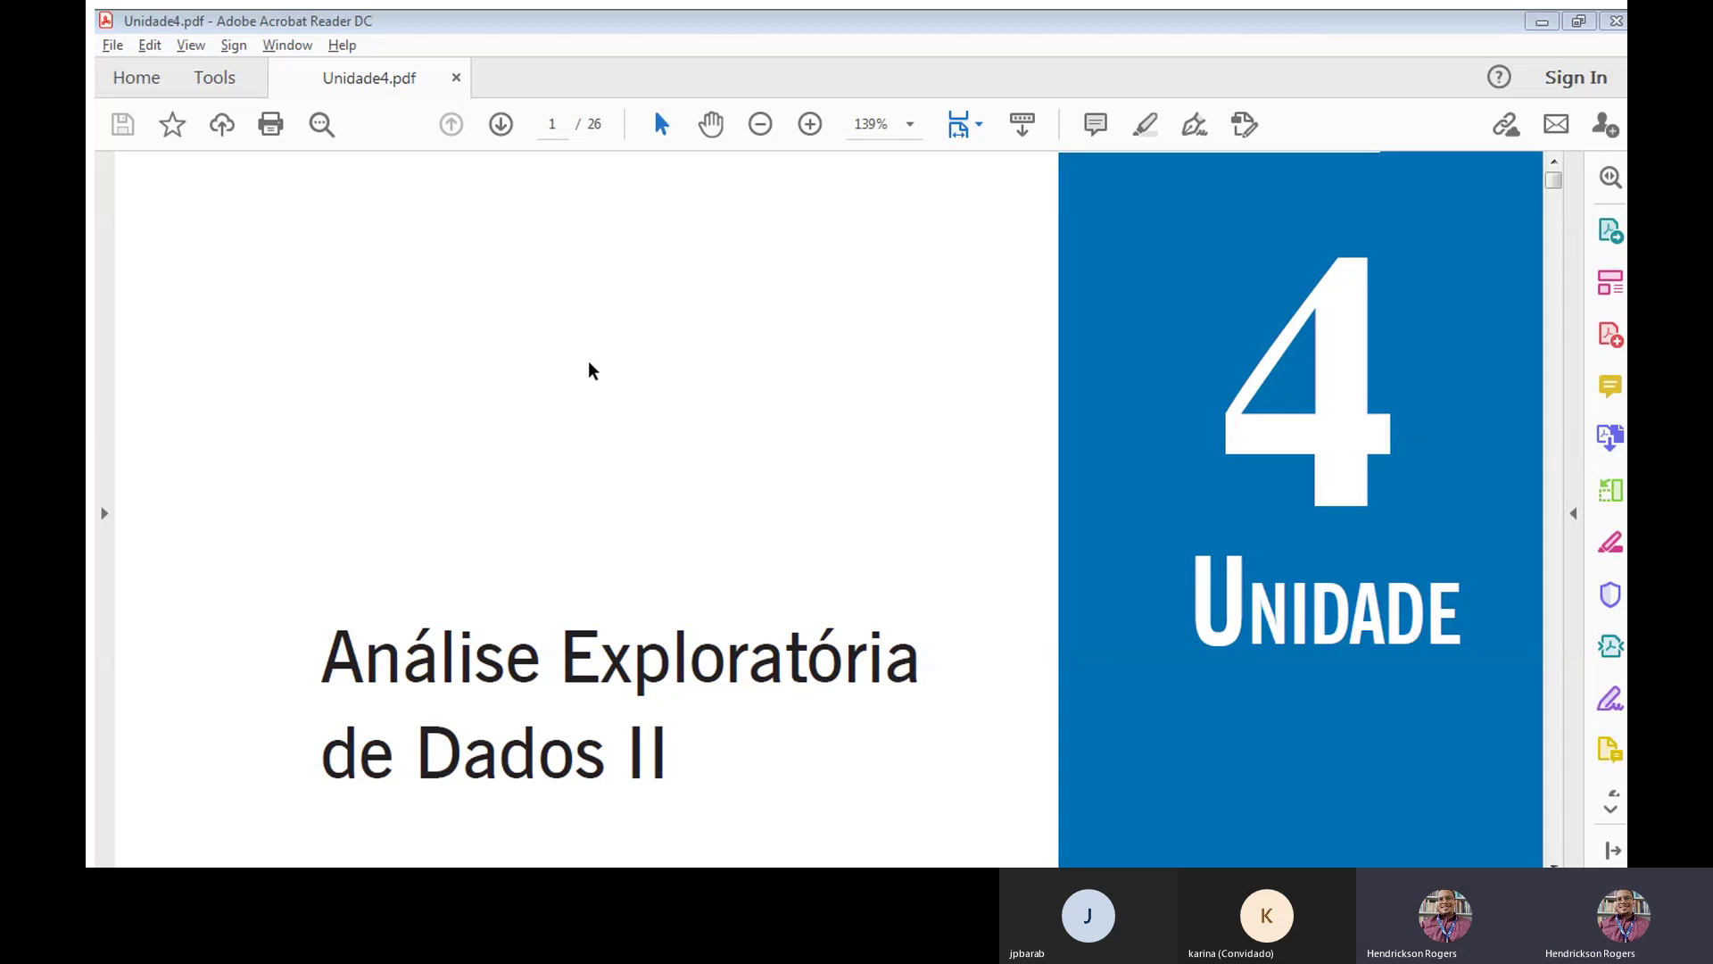
# Switch to Unidade4.pdf in Acrobat Reader and read from the cover through the introduction to "Medidas de Posição ou de Tendência Central" on page 3.
pyautogui.click(592, 398)
pyautogui.scroll(-3, 592, 398)
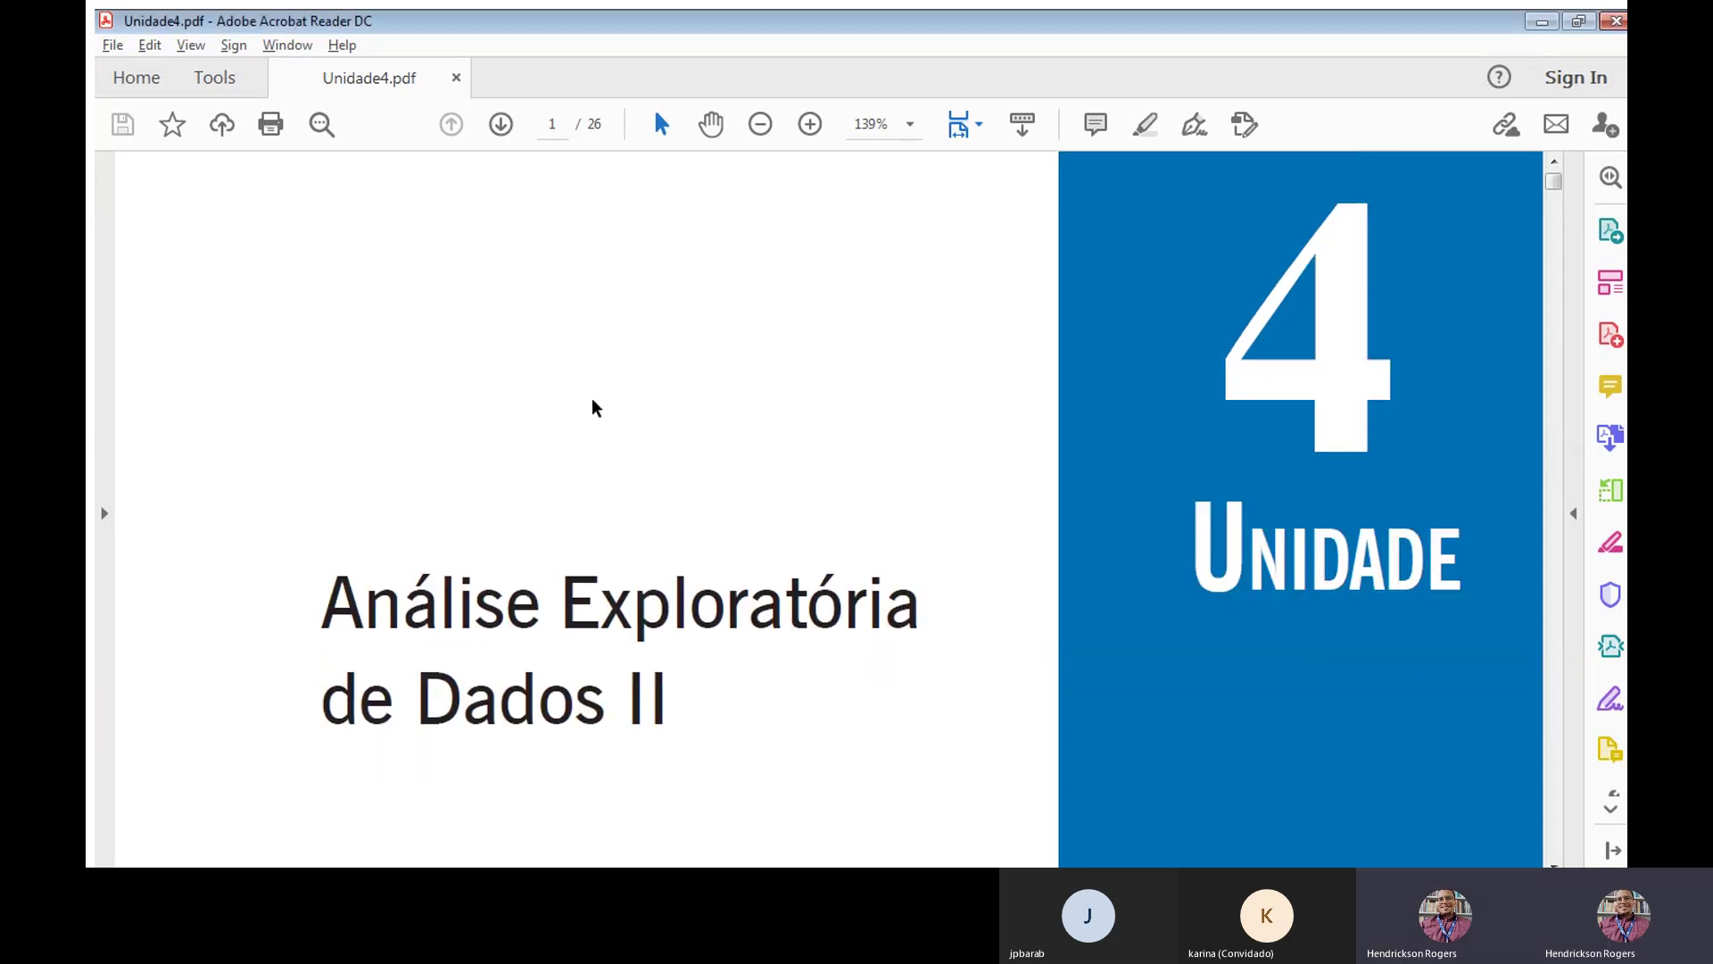
pyautogui.scroll(-10, 592, 399)
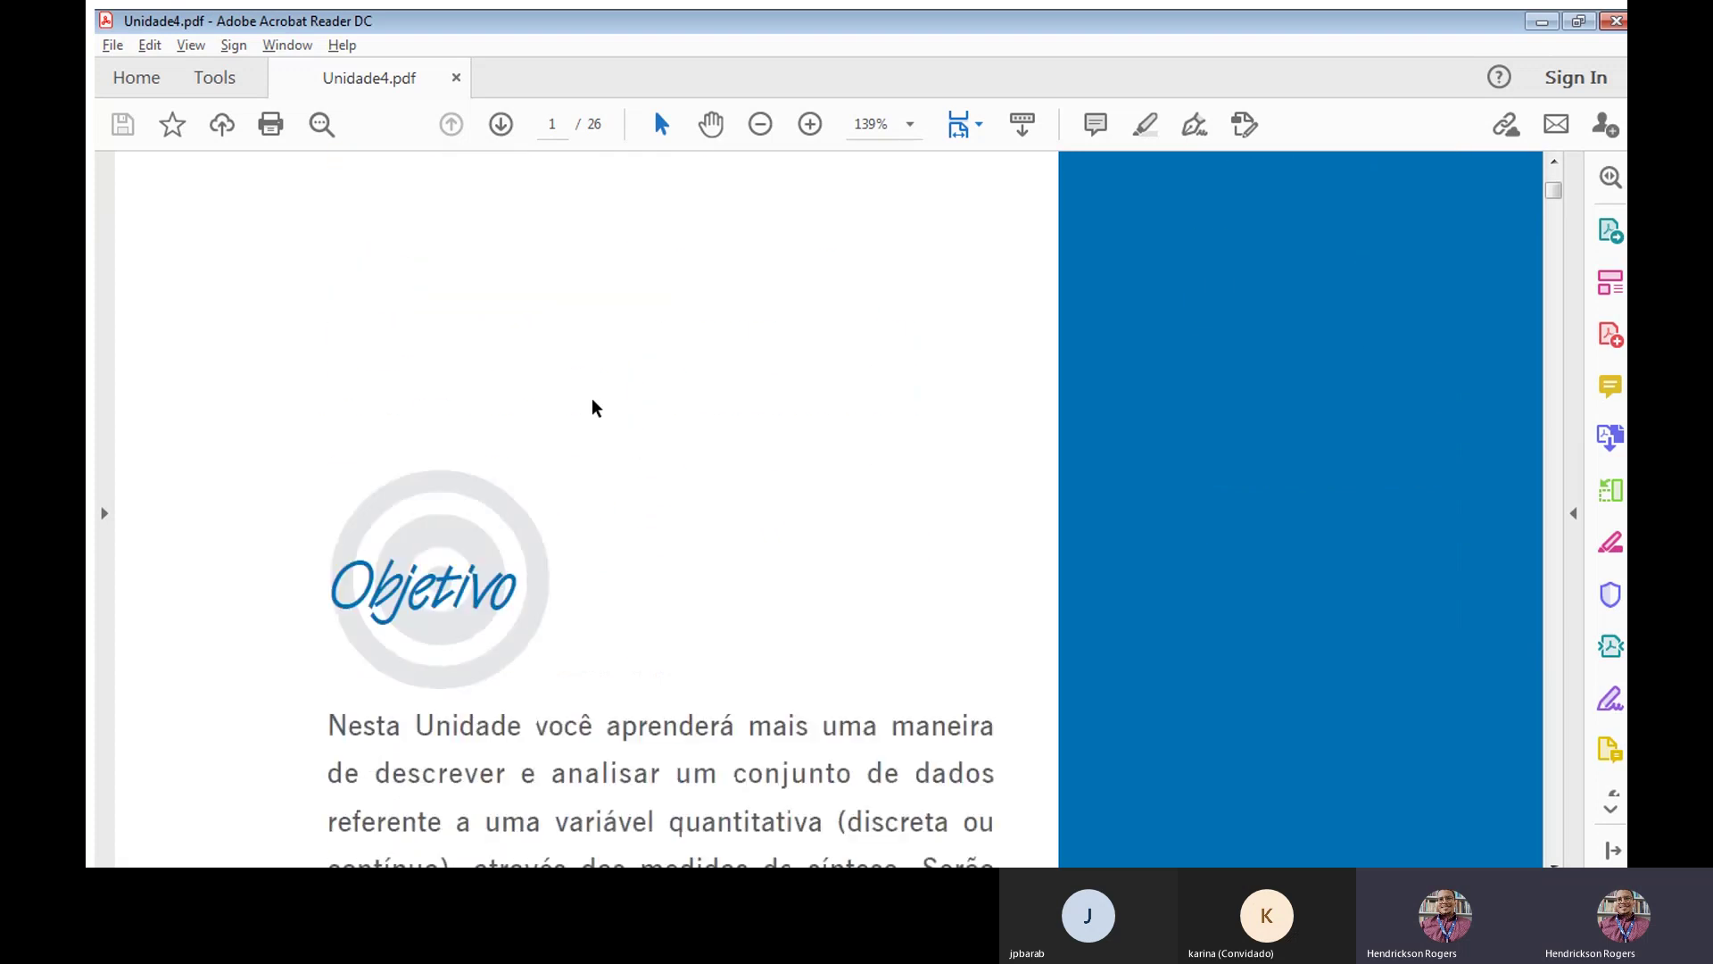
pyautogui.scroll(-10, 592, 398)
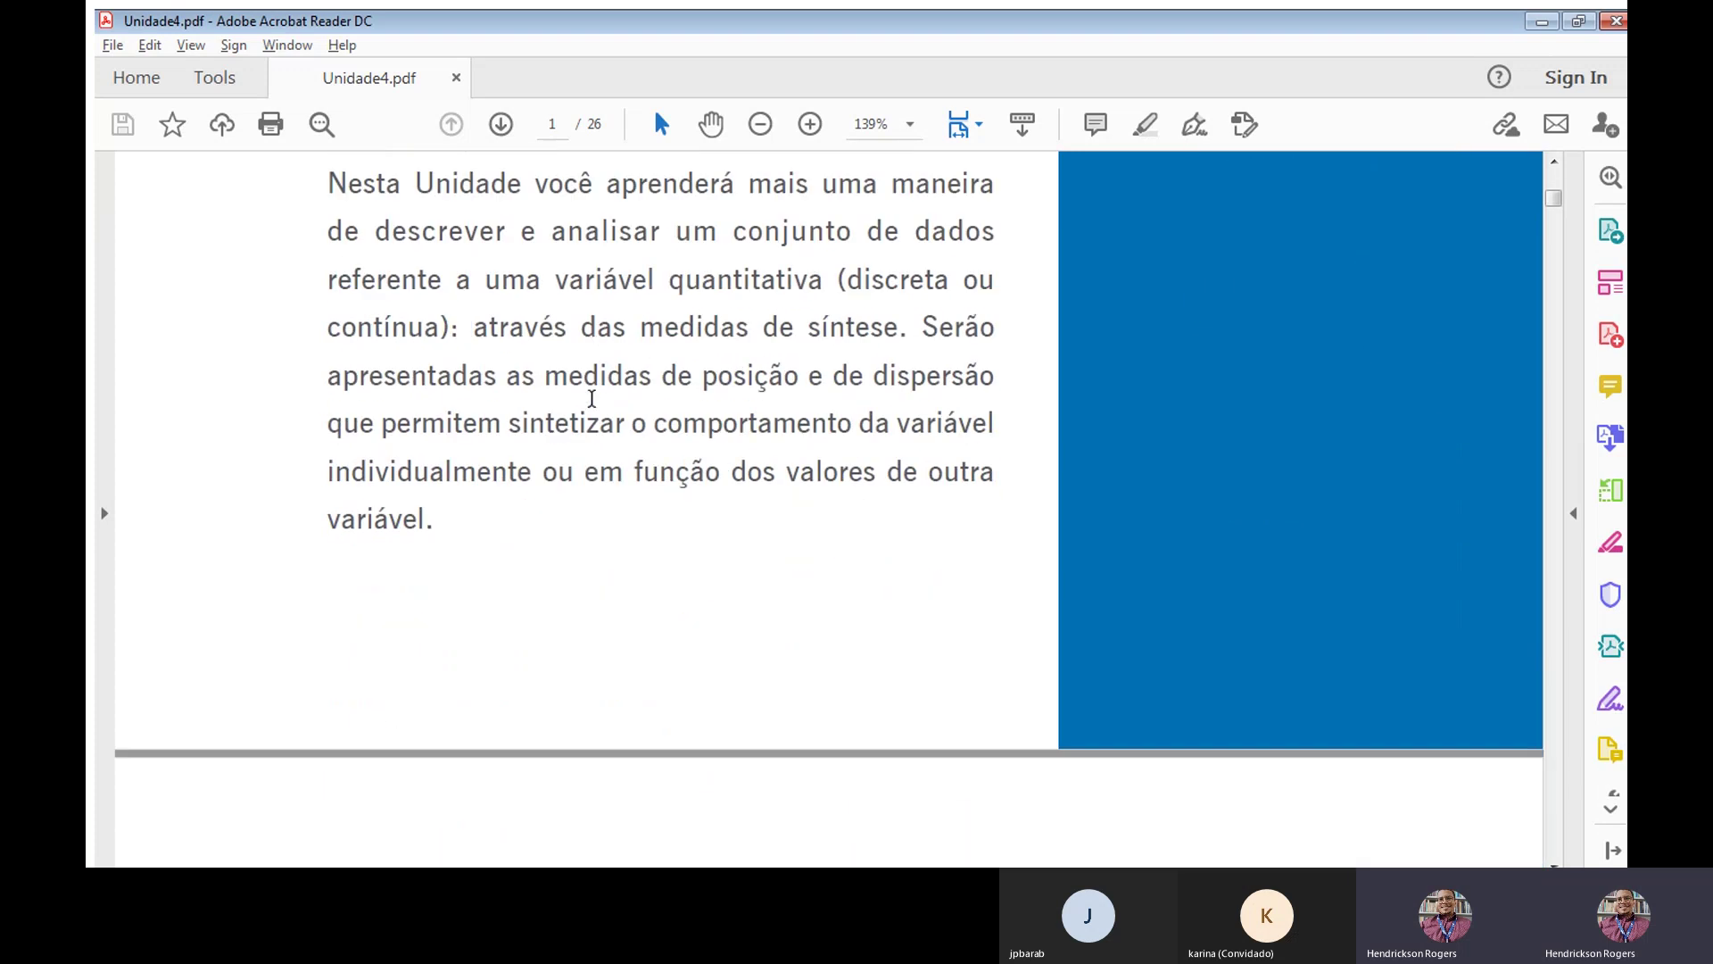
pyautogui.scroll(-3, 592, 398)
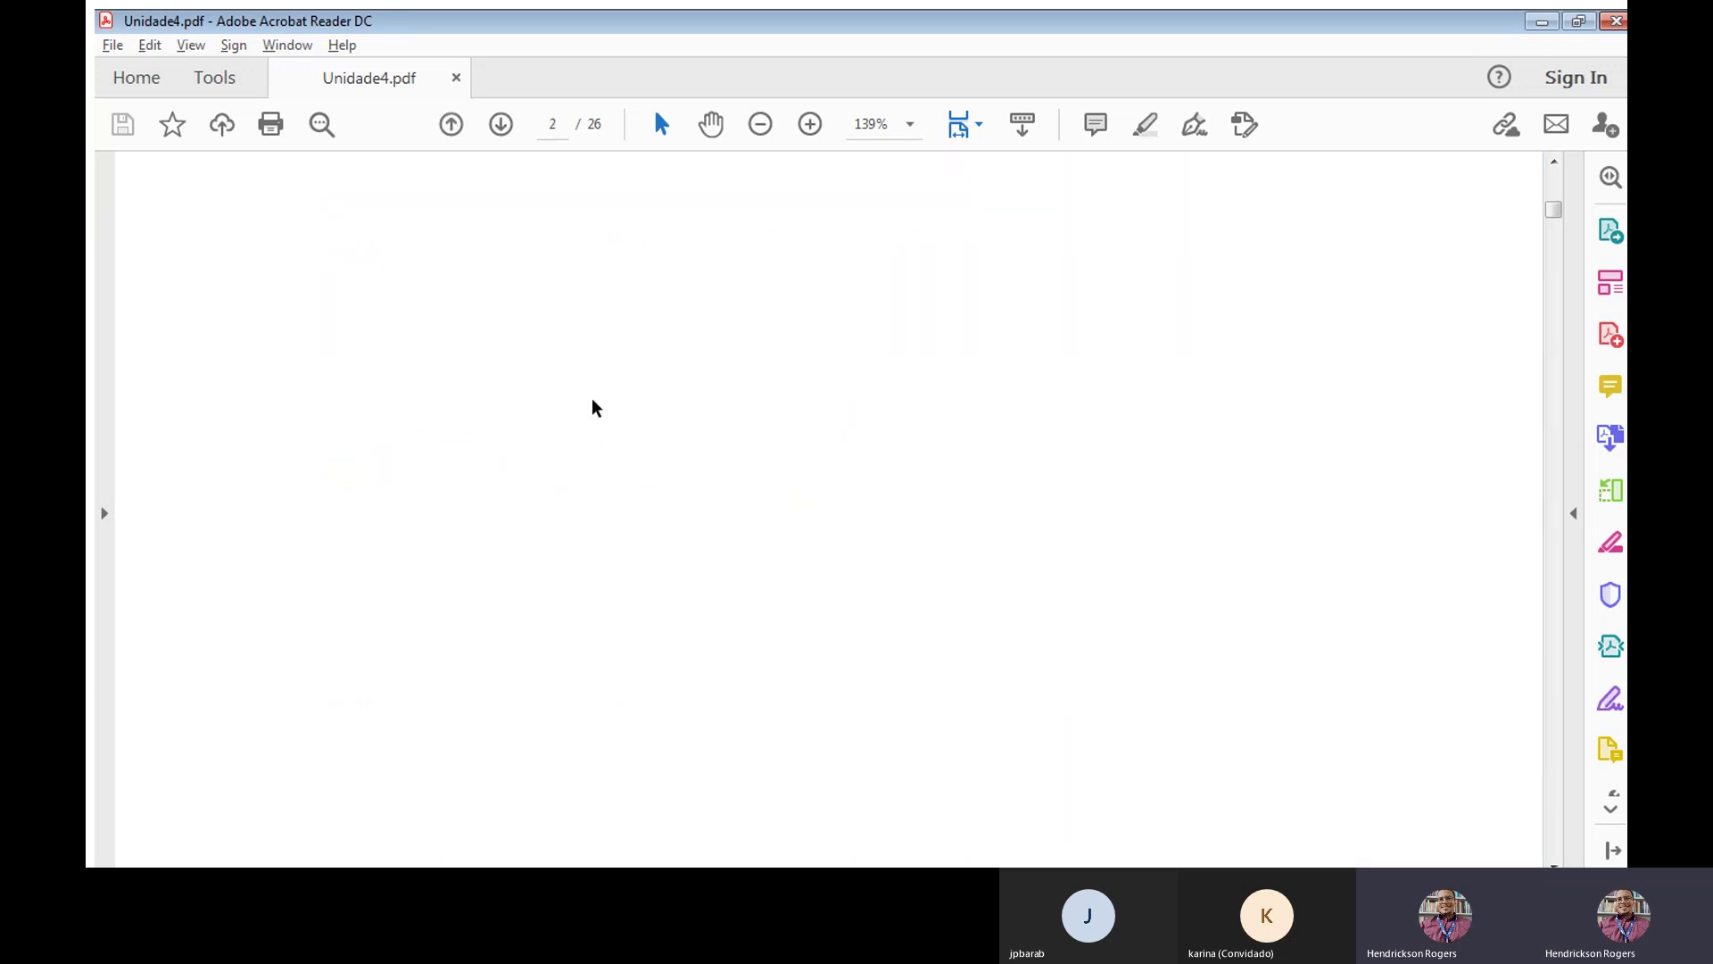
pyautogui.scroll(-5, 592, 398)
pyautogui.scroll(-9, 592, 410)
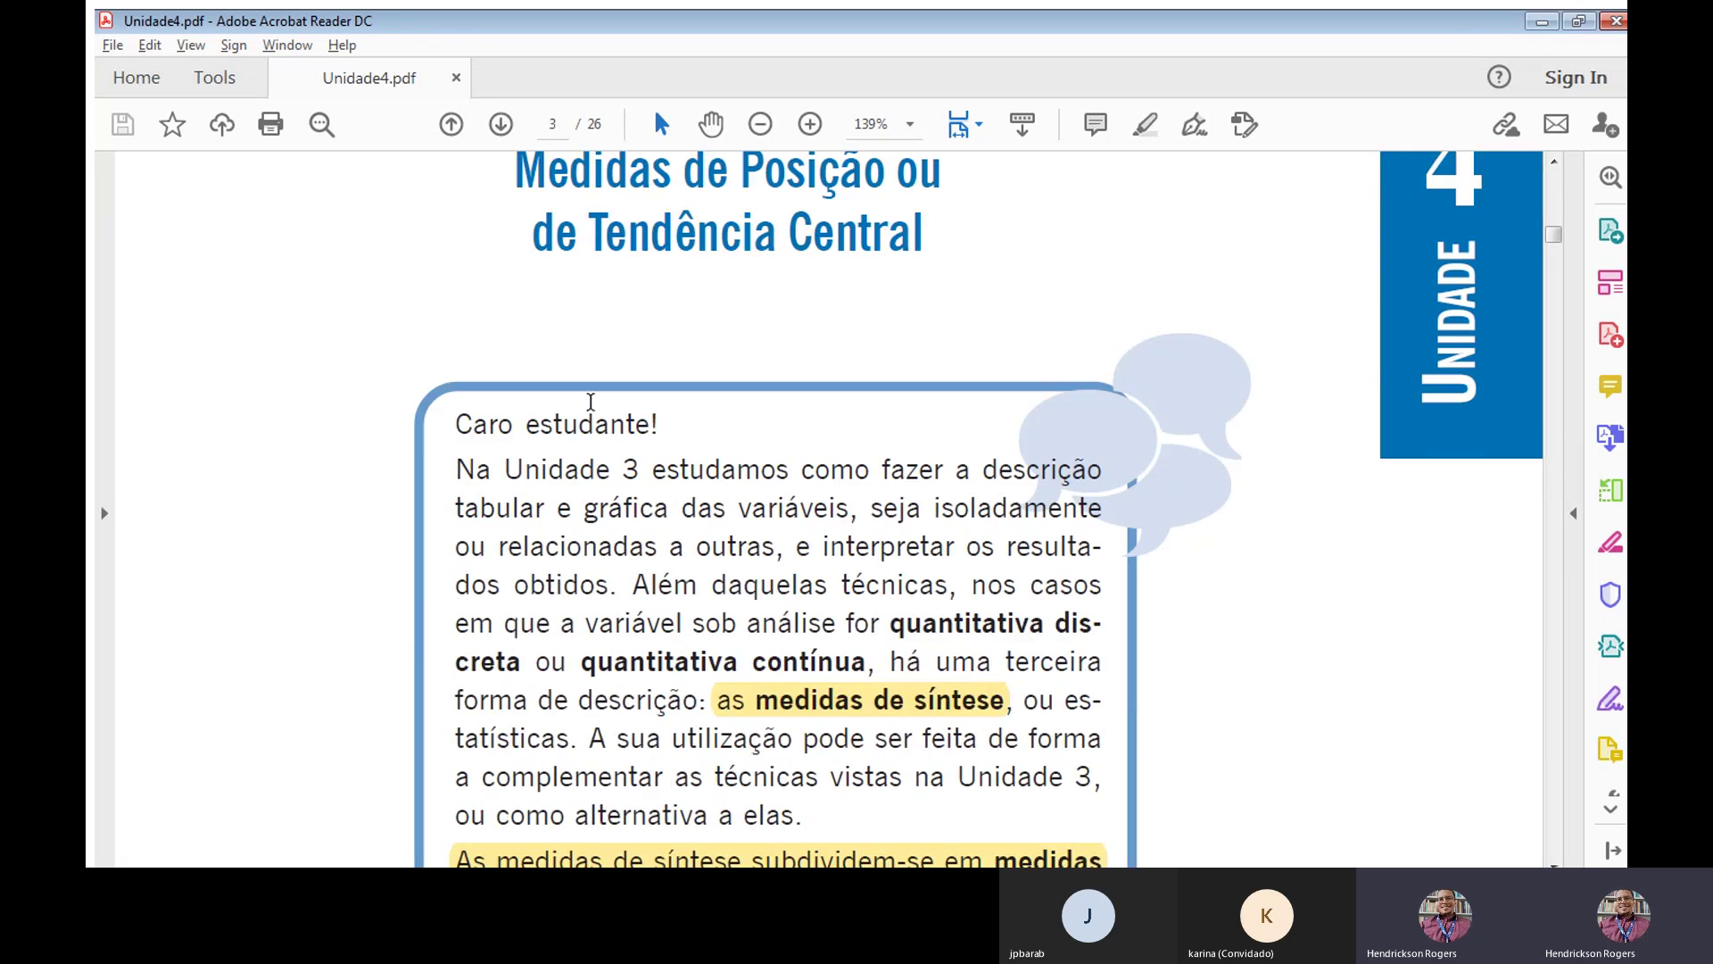
pyautogui.scroll(-5, 402, 401)
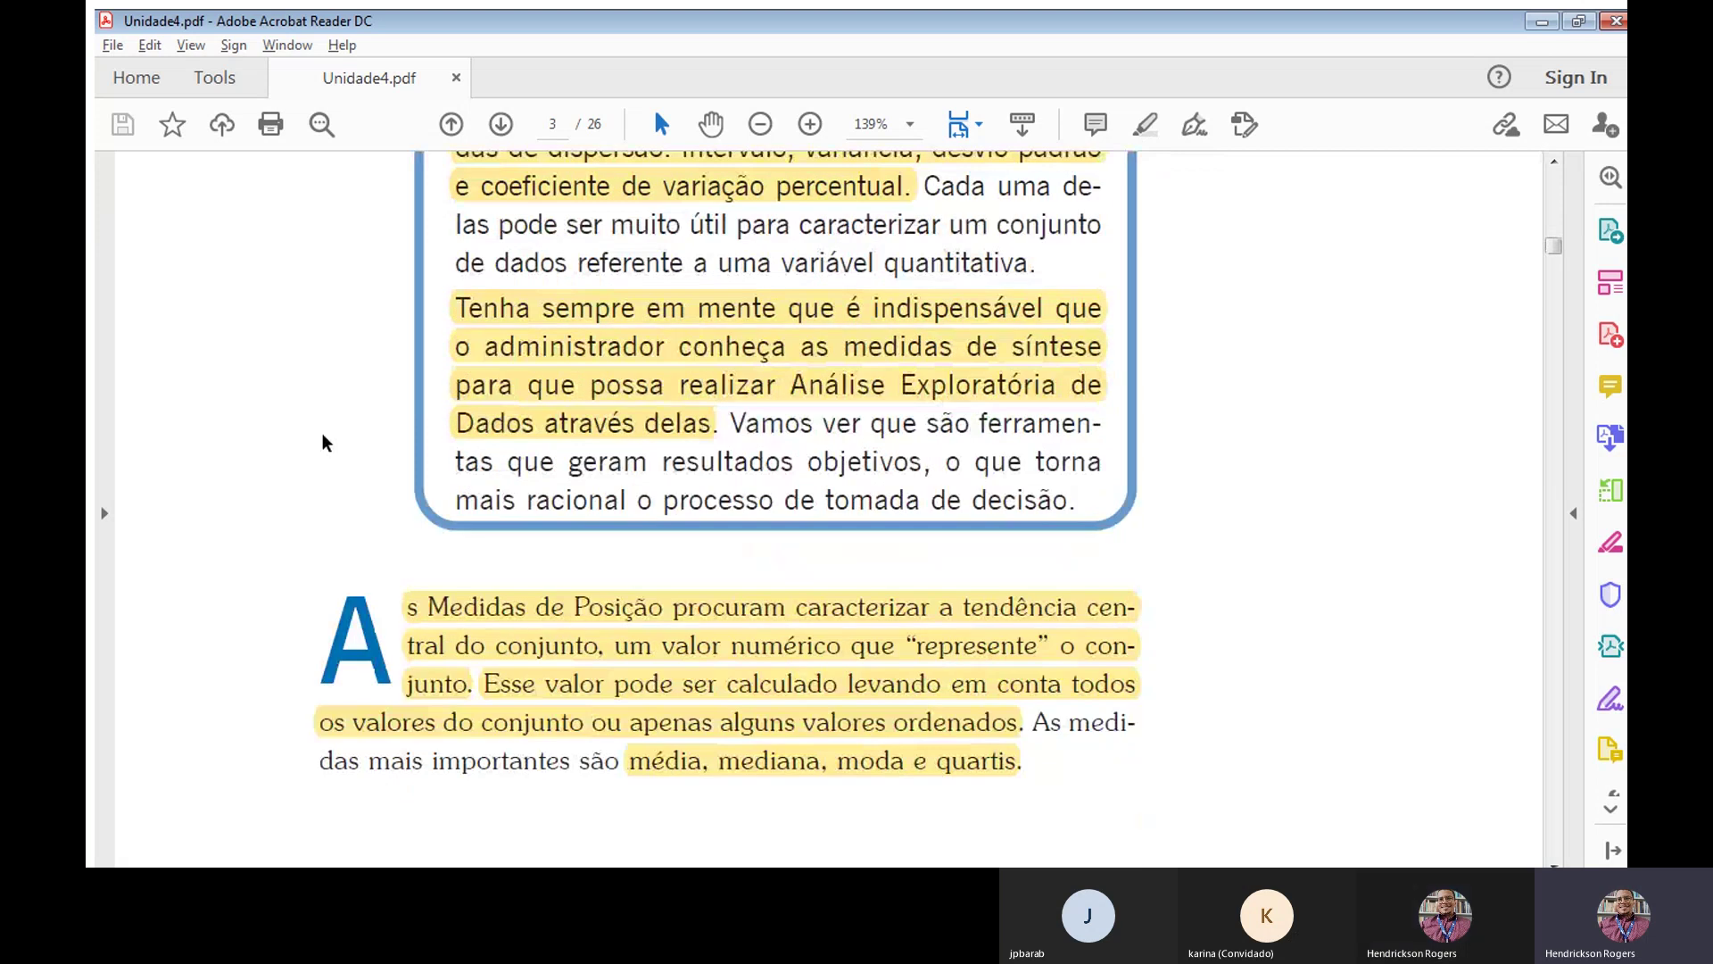
# Read the "Média" section on page 4, covering the simple arithmetic mean formula and the Quadro 10 example of three class grades.
pyautogui.scroll(-2, 318, 446)
pyautogui.scroll(-7, 314, 452)
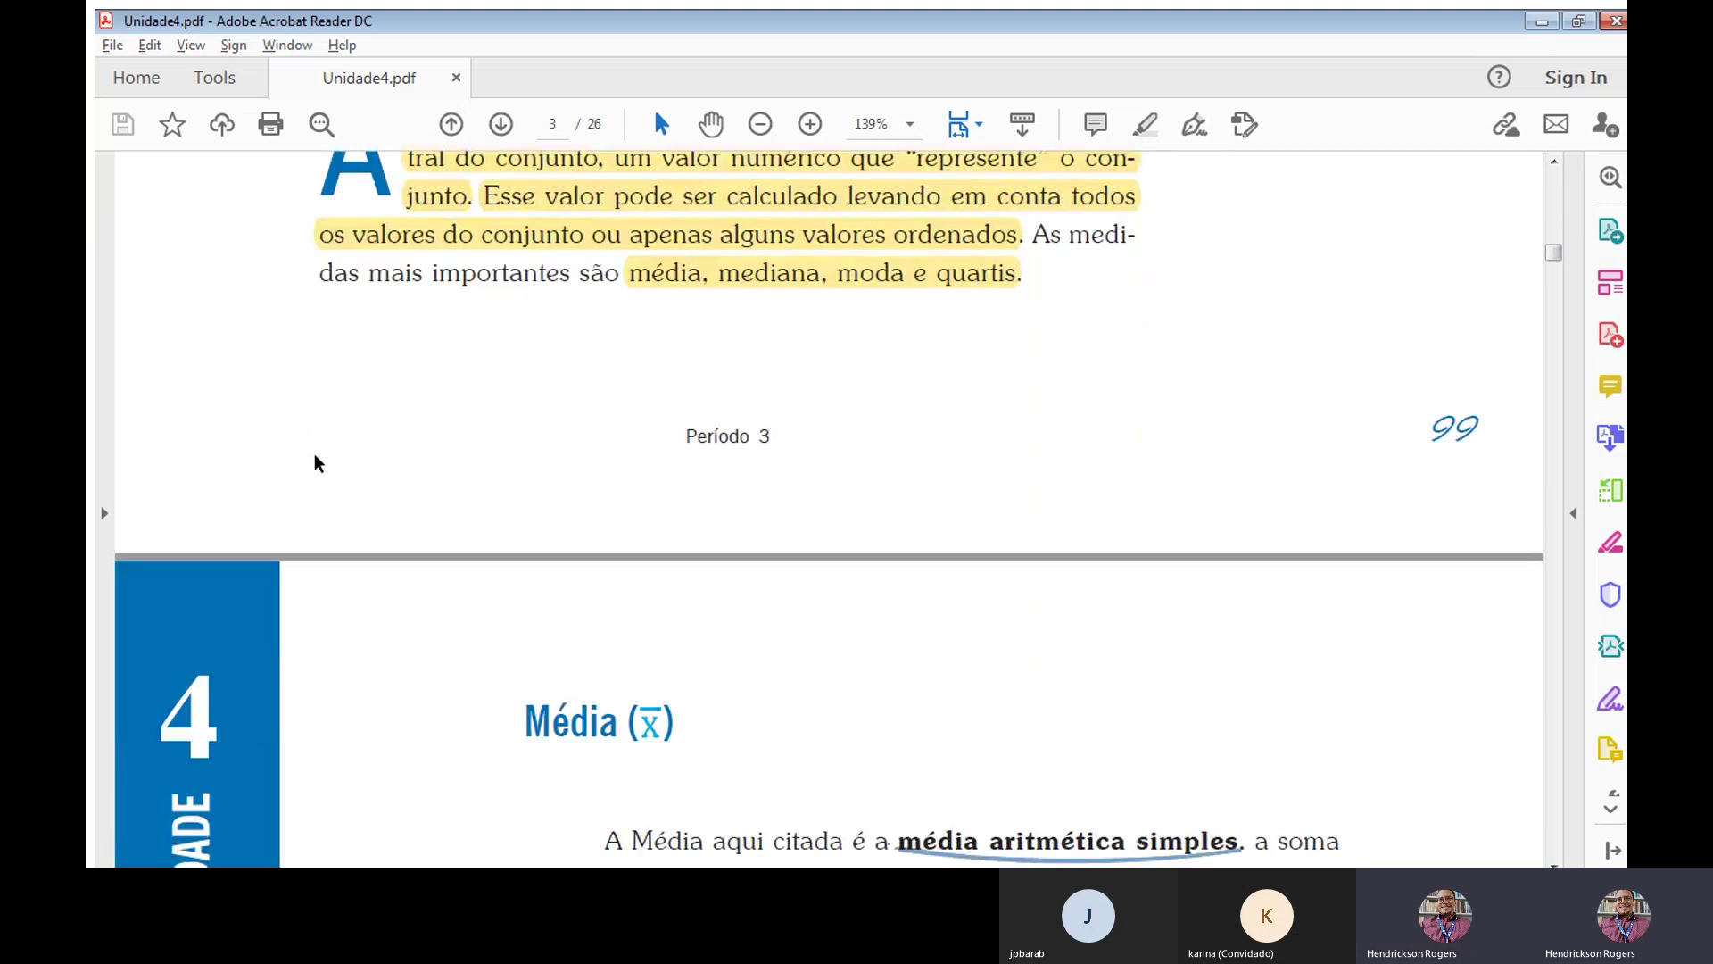
pyautogui.scroll(-5, 318, 462)
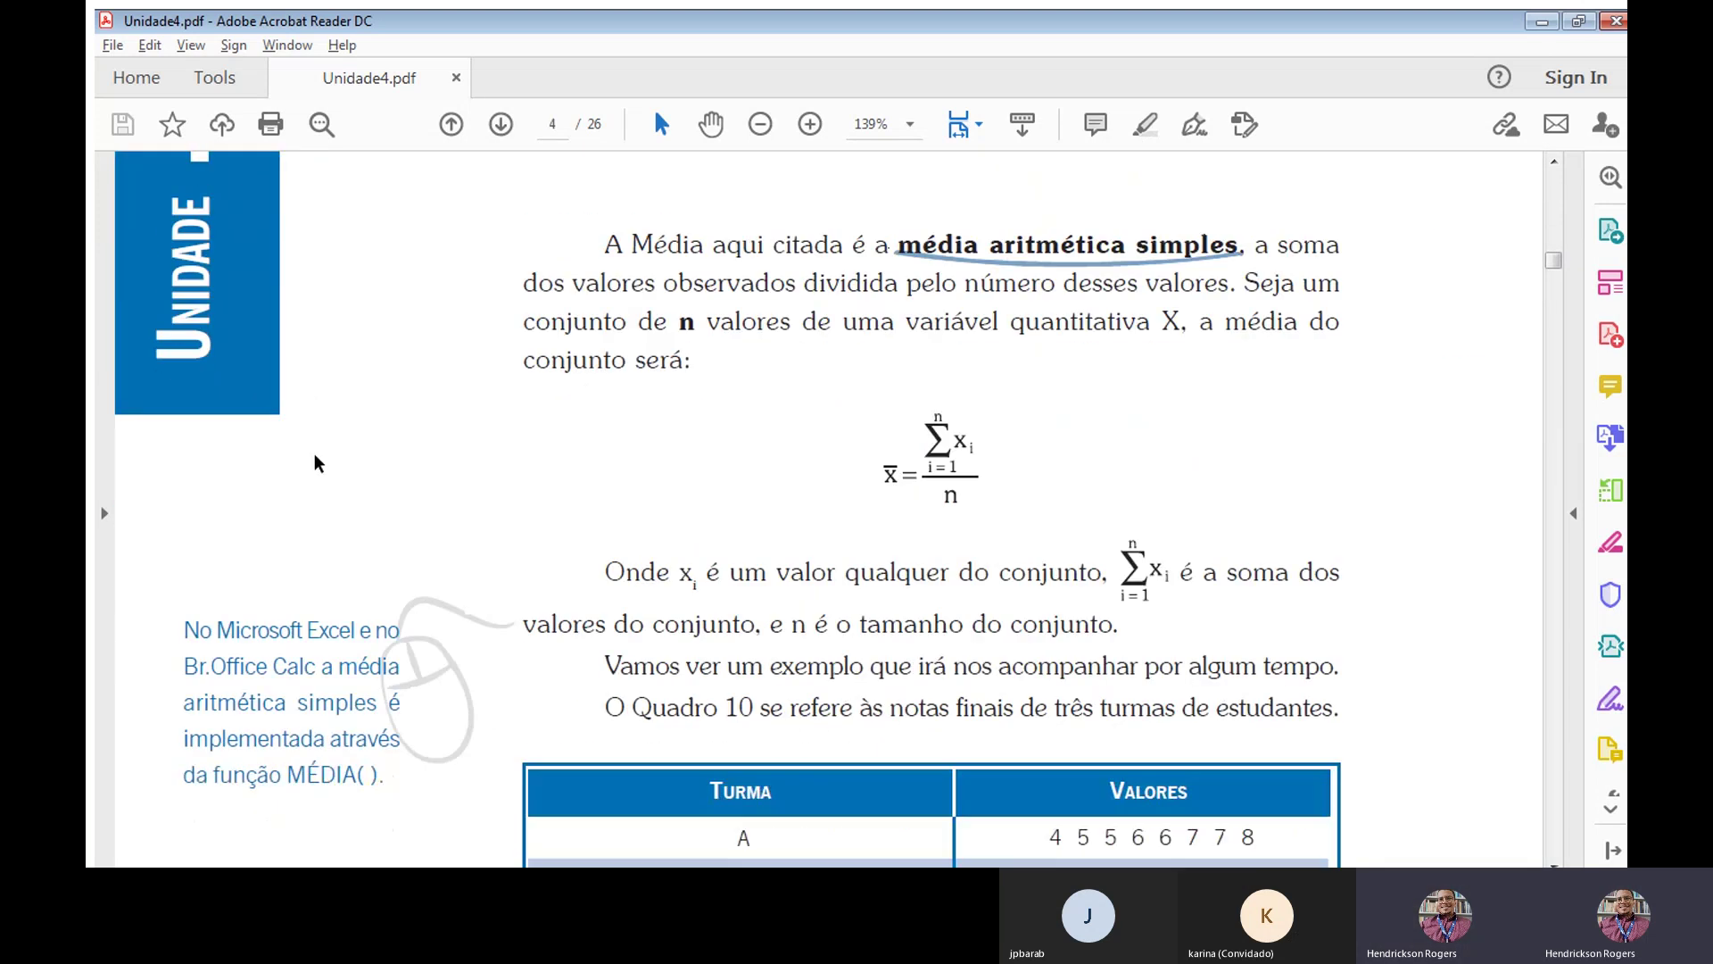
pyautogui.scroll(-1, 315, 454)
pyautogui.scroll(4, 314, 453)
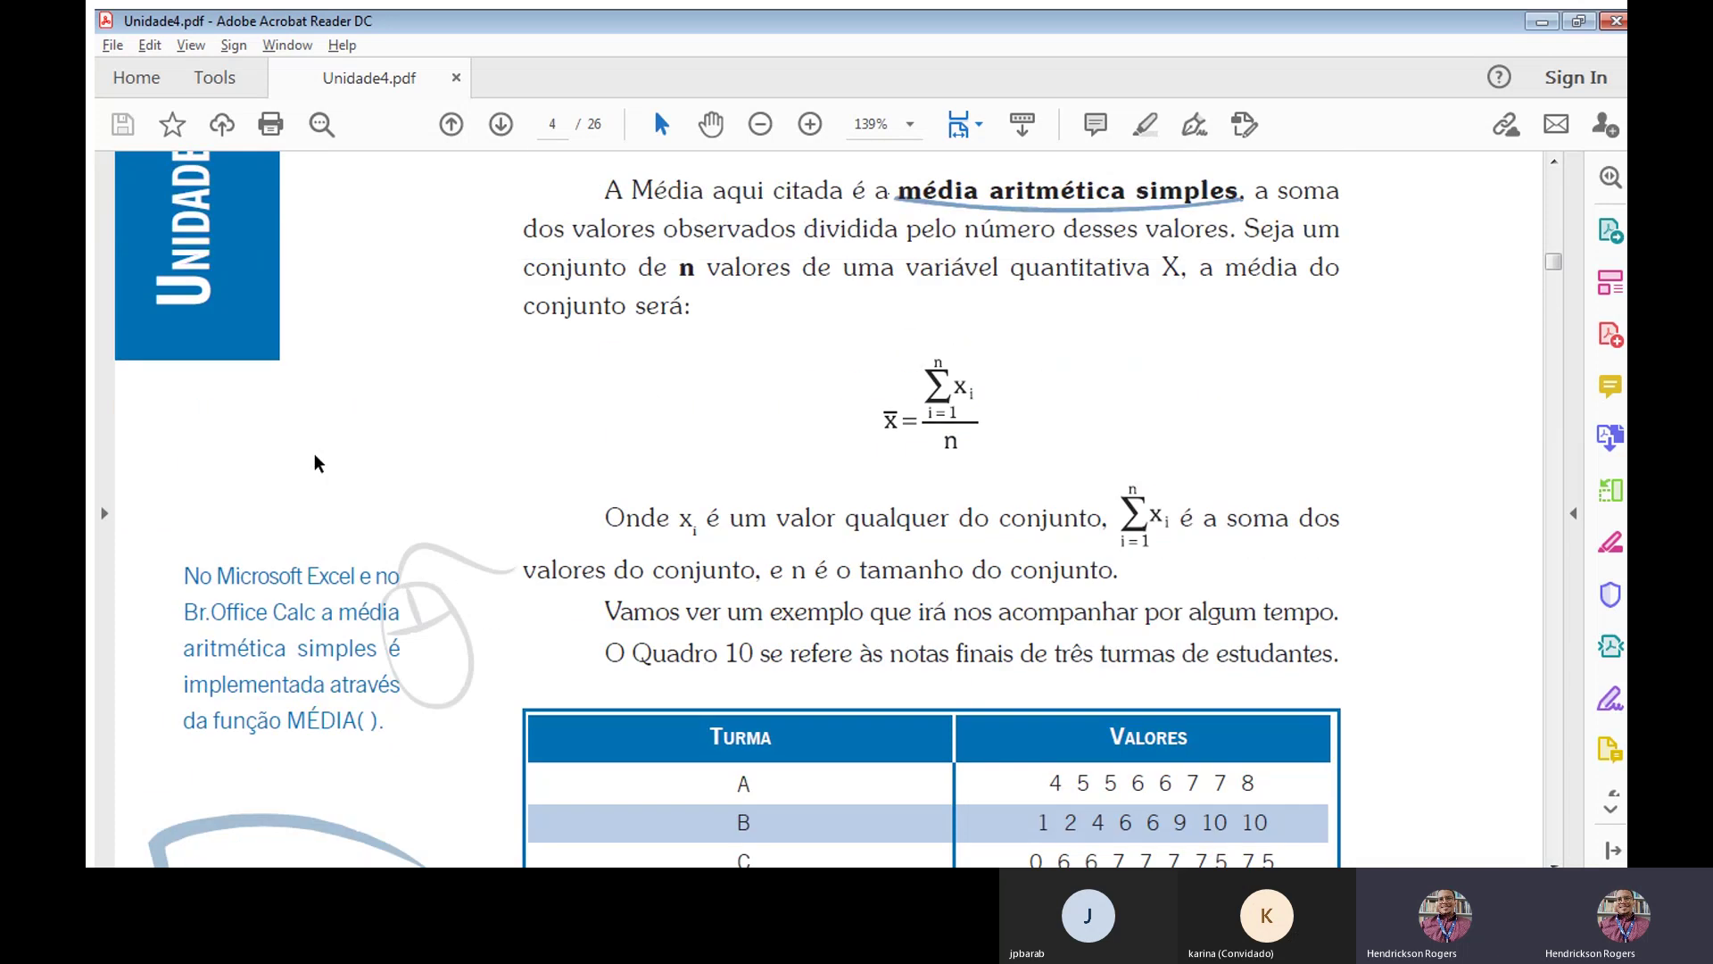
pyautogui.scroll(-1, 314, 454)
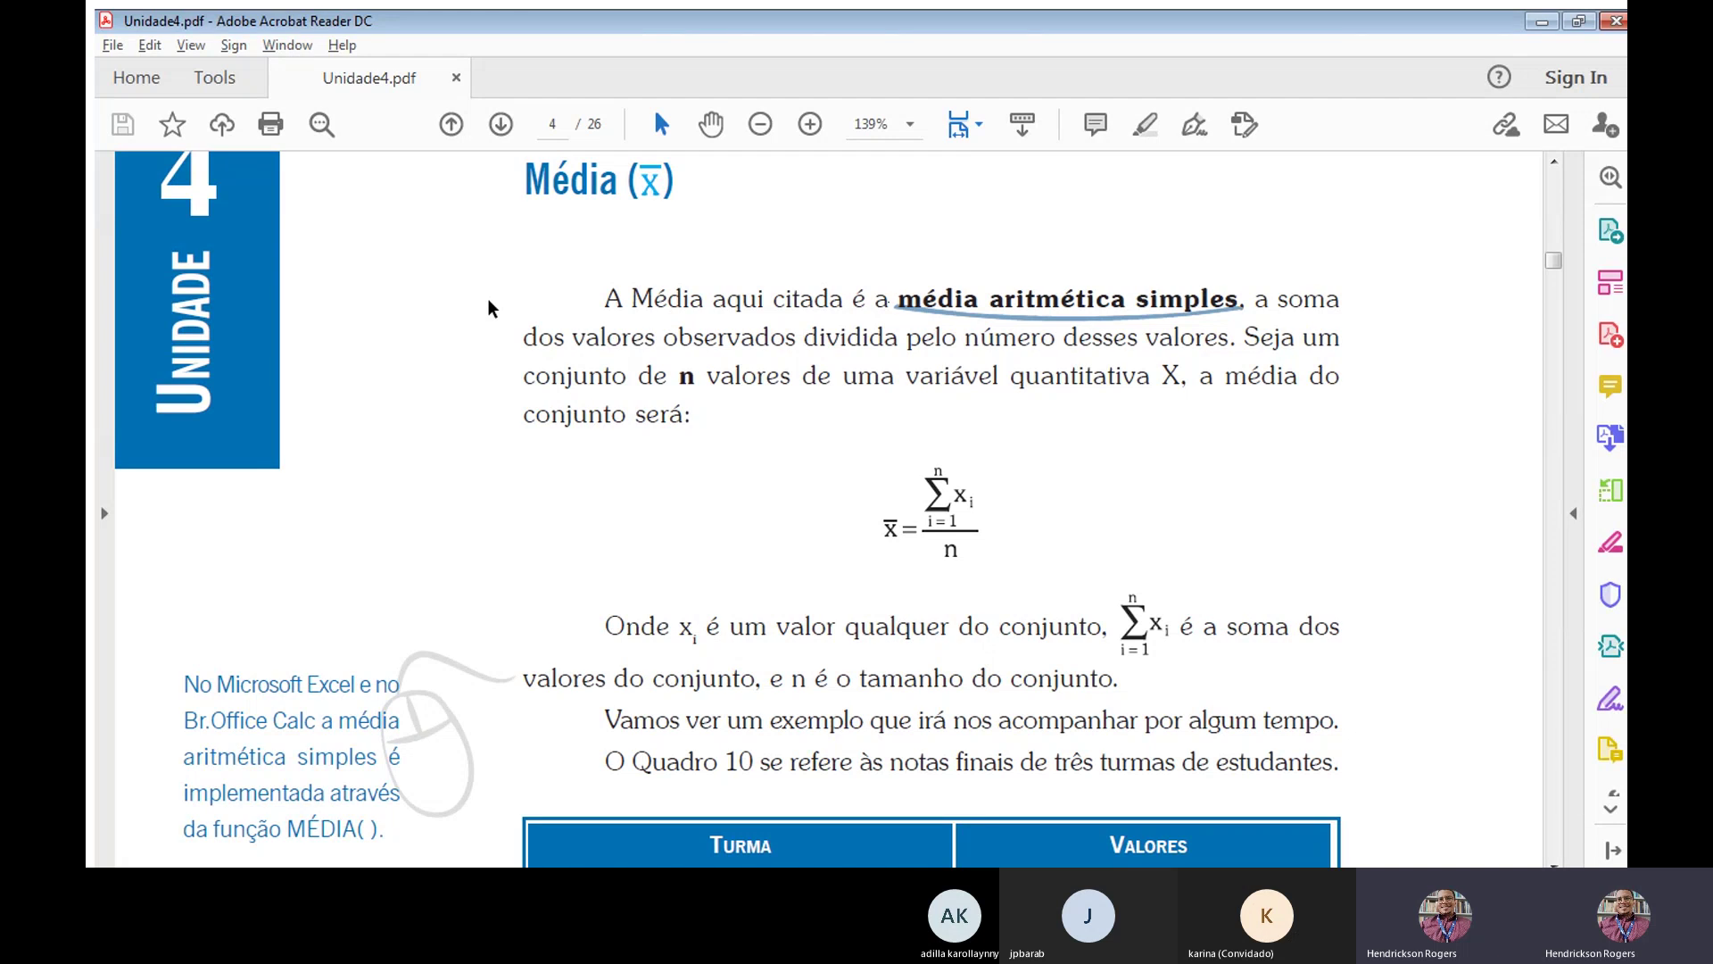
pyautogui.scroll(-3, 488, 298)
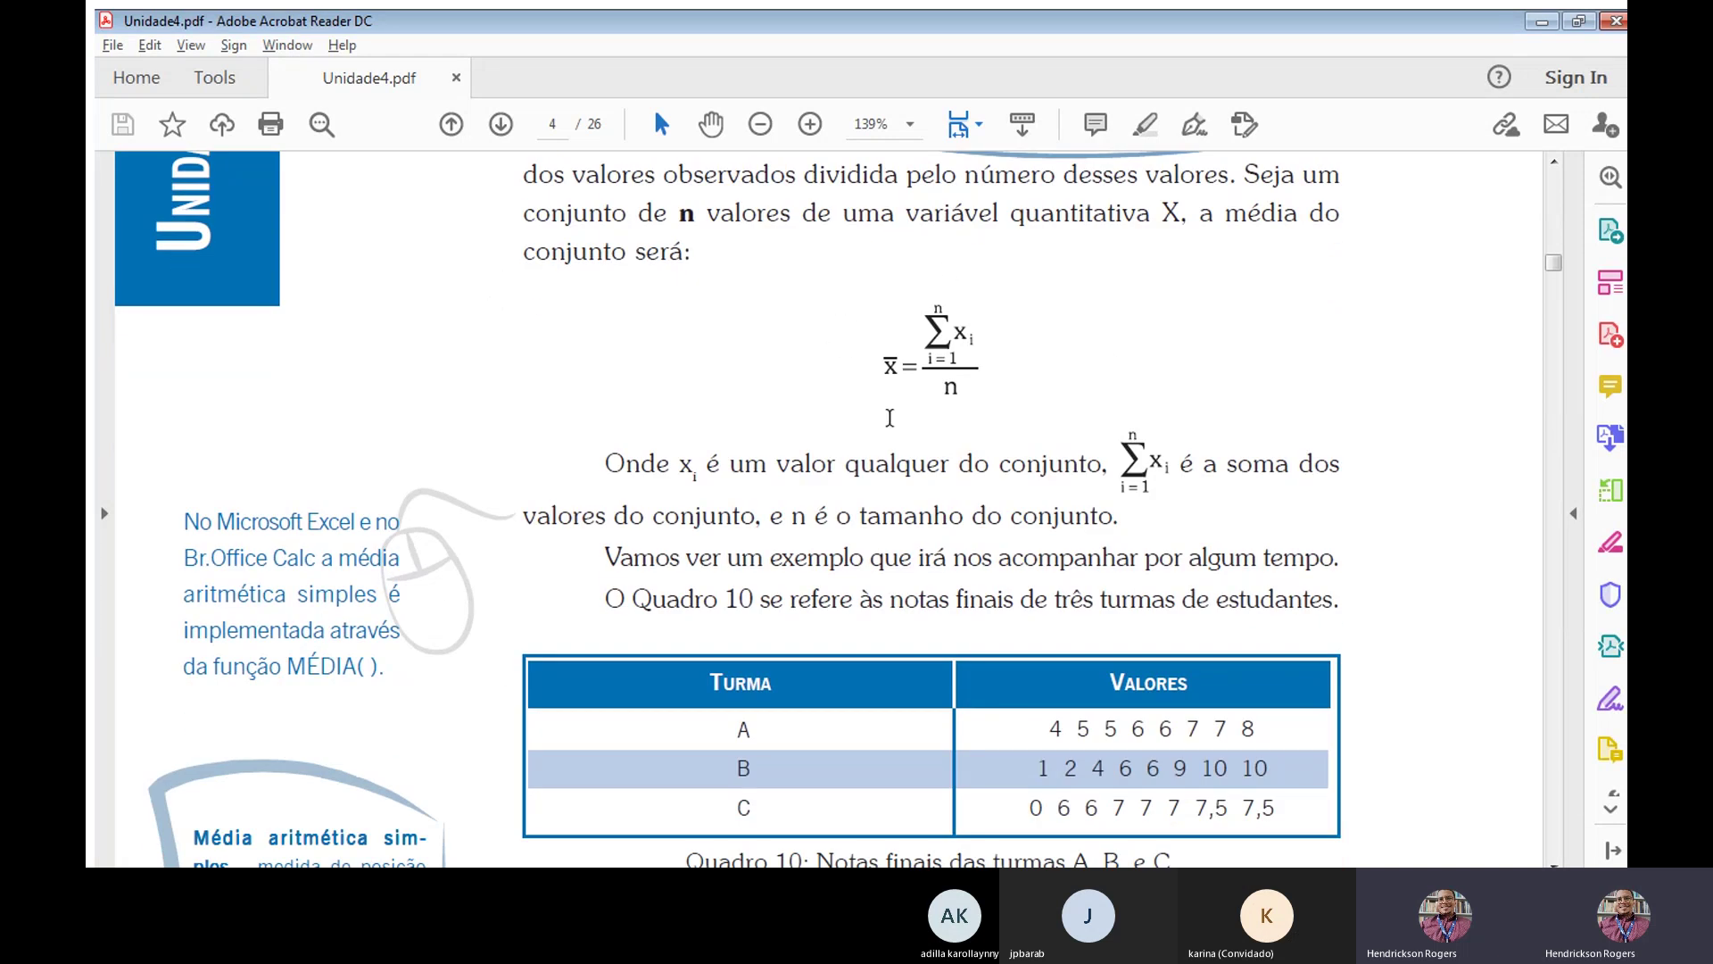
pyautogui.scroll(-8, 439, 389)
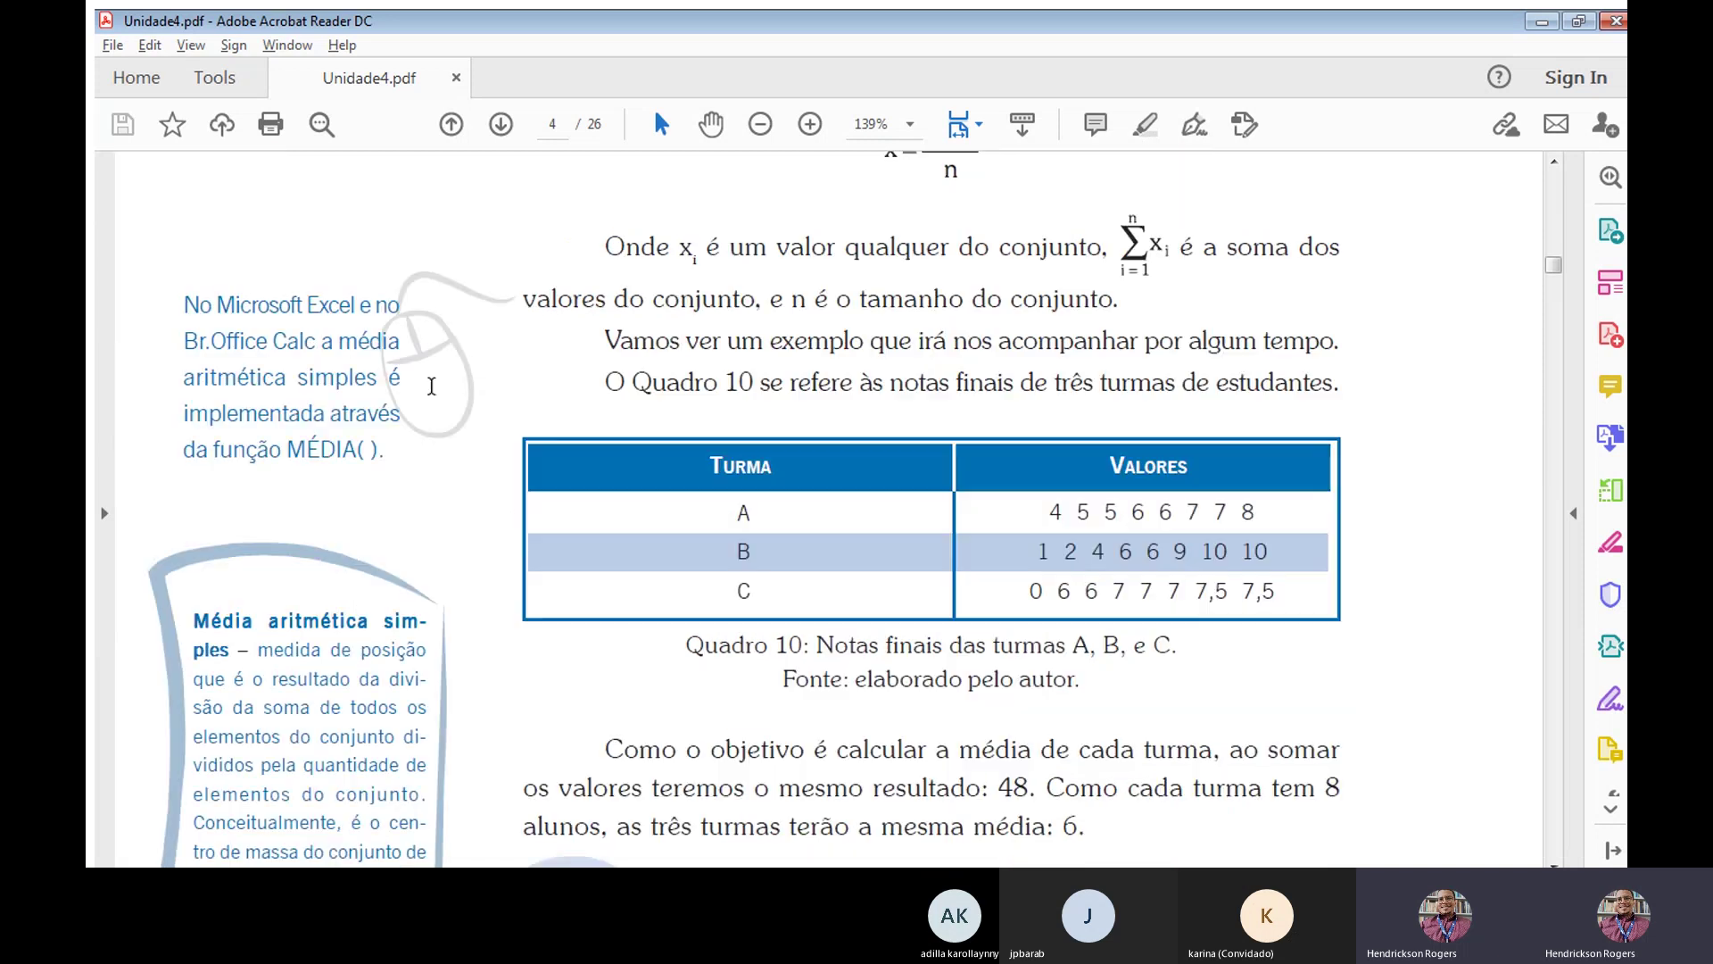
pyautogui.scroll(-5, 431, 393)
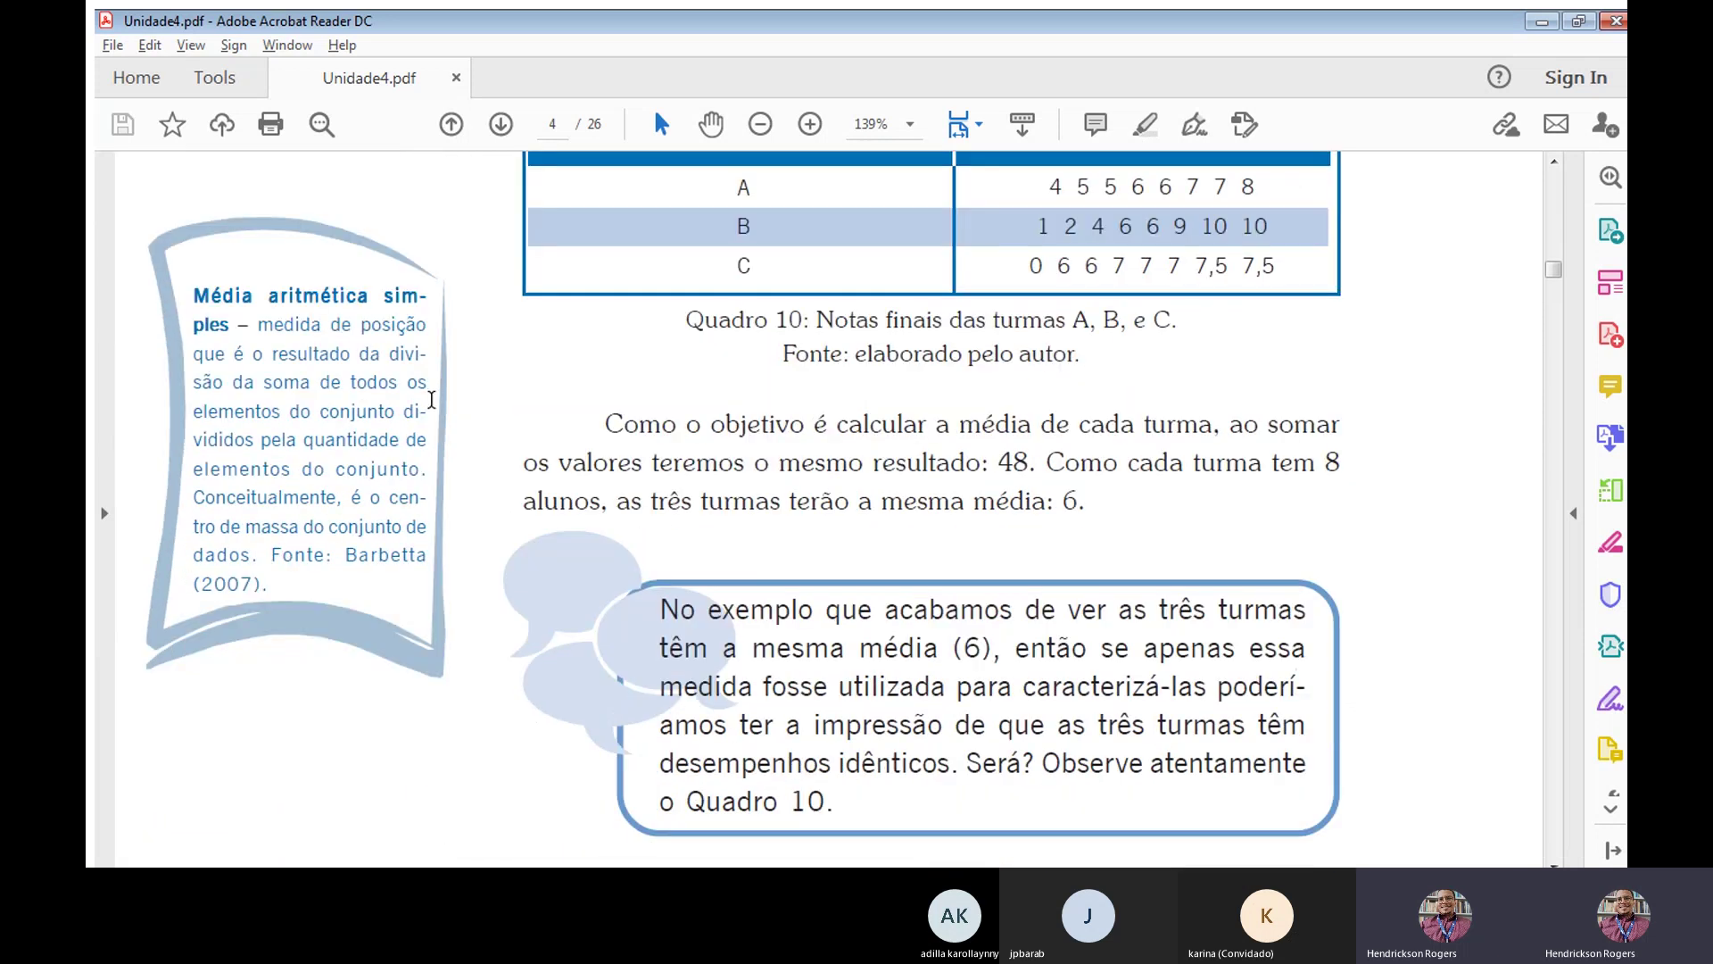
pyautogui.scroll(-5, 432, 404)
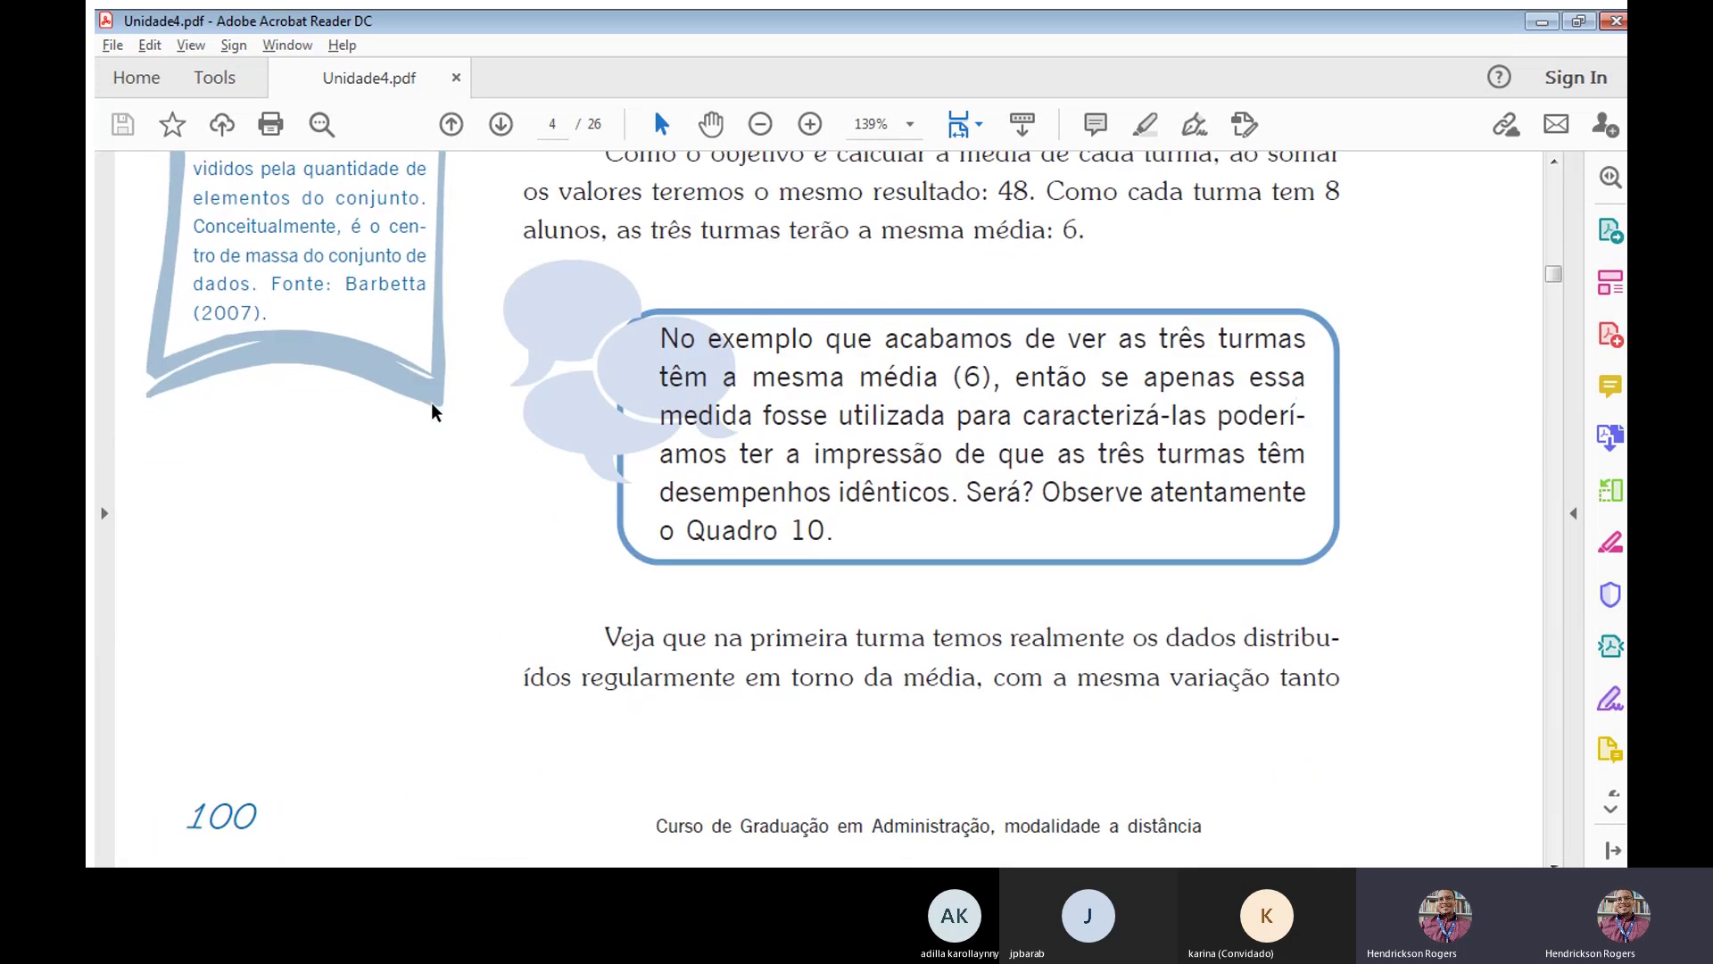
# Review page 5 on how outliers distort the mean, including Figura 27, and continue to the start of page 6.
pyautogui.scroll(-10, 432, 407)
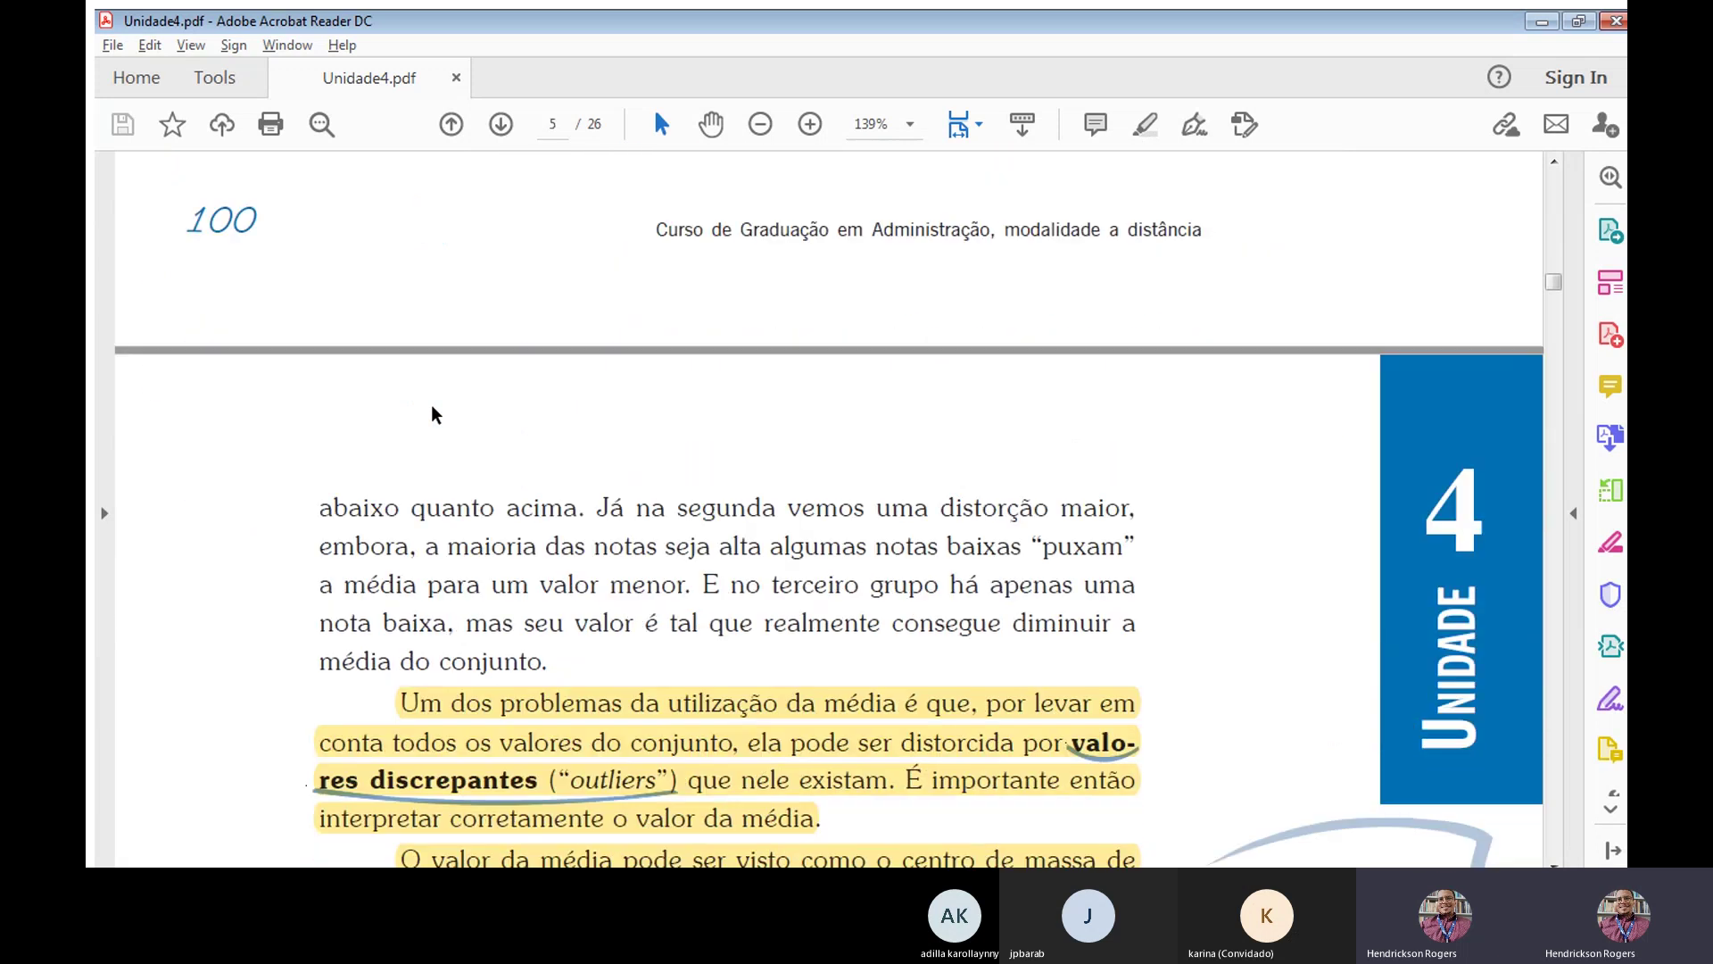
pyautogui.scroll(-10, 278, 420)
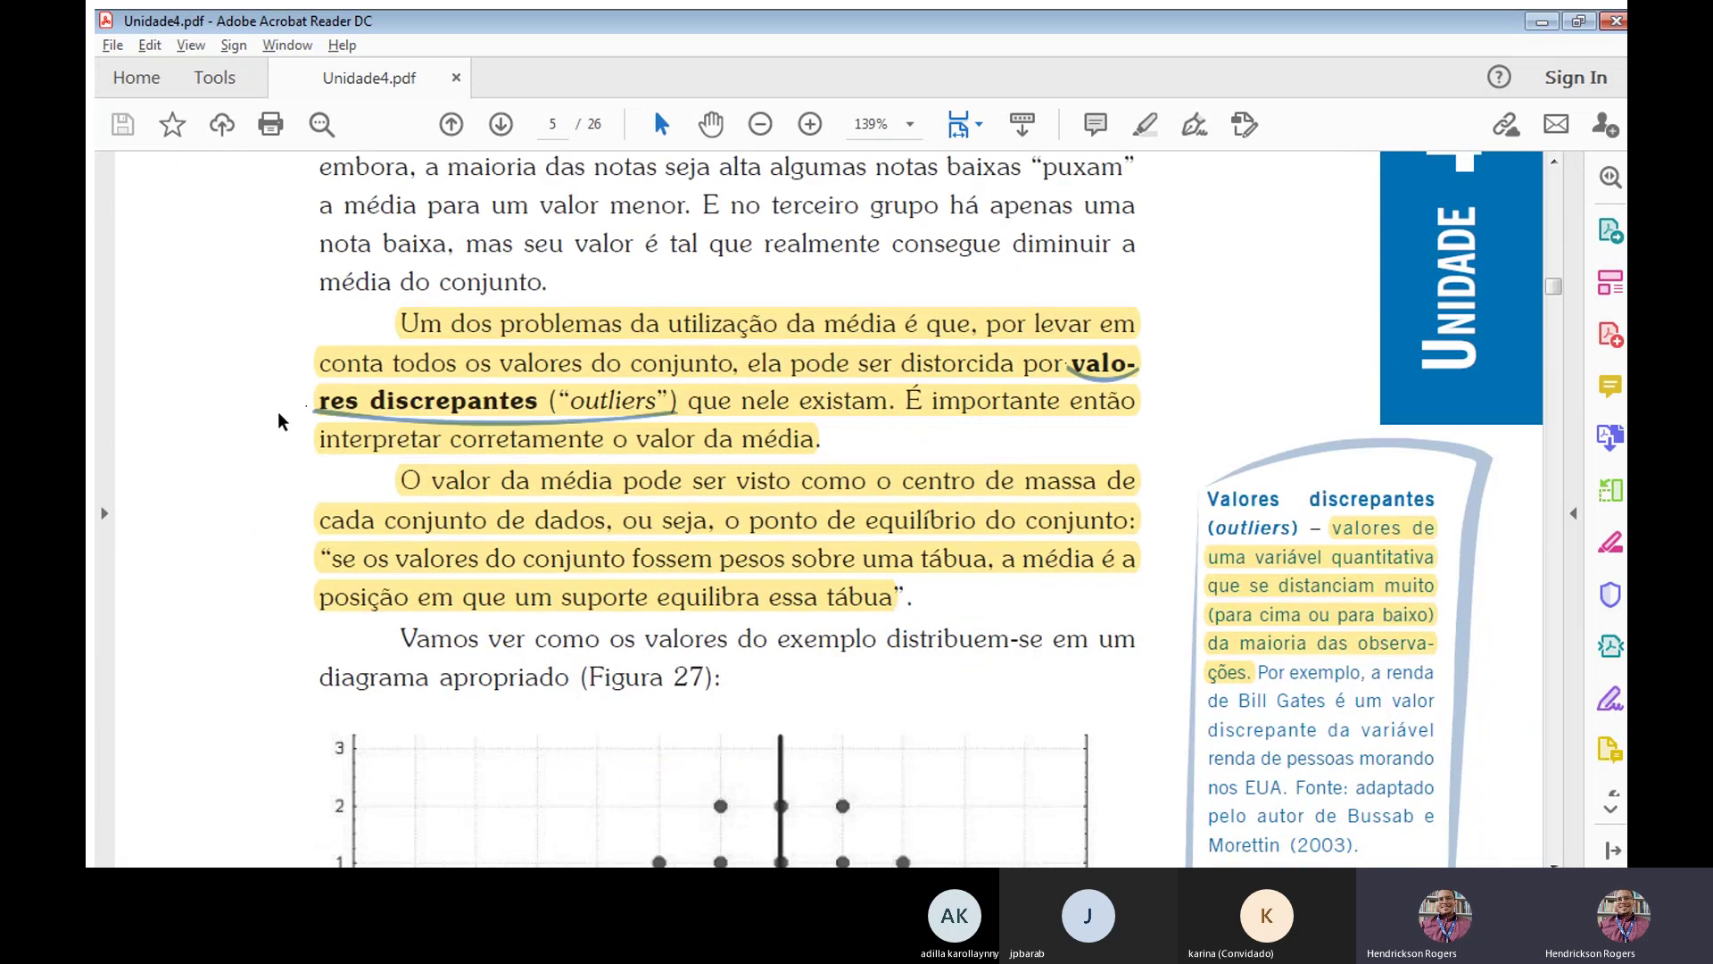
pyautogui.scroll(-9, 278, 420)
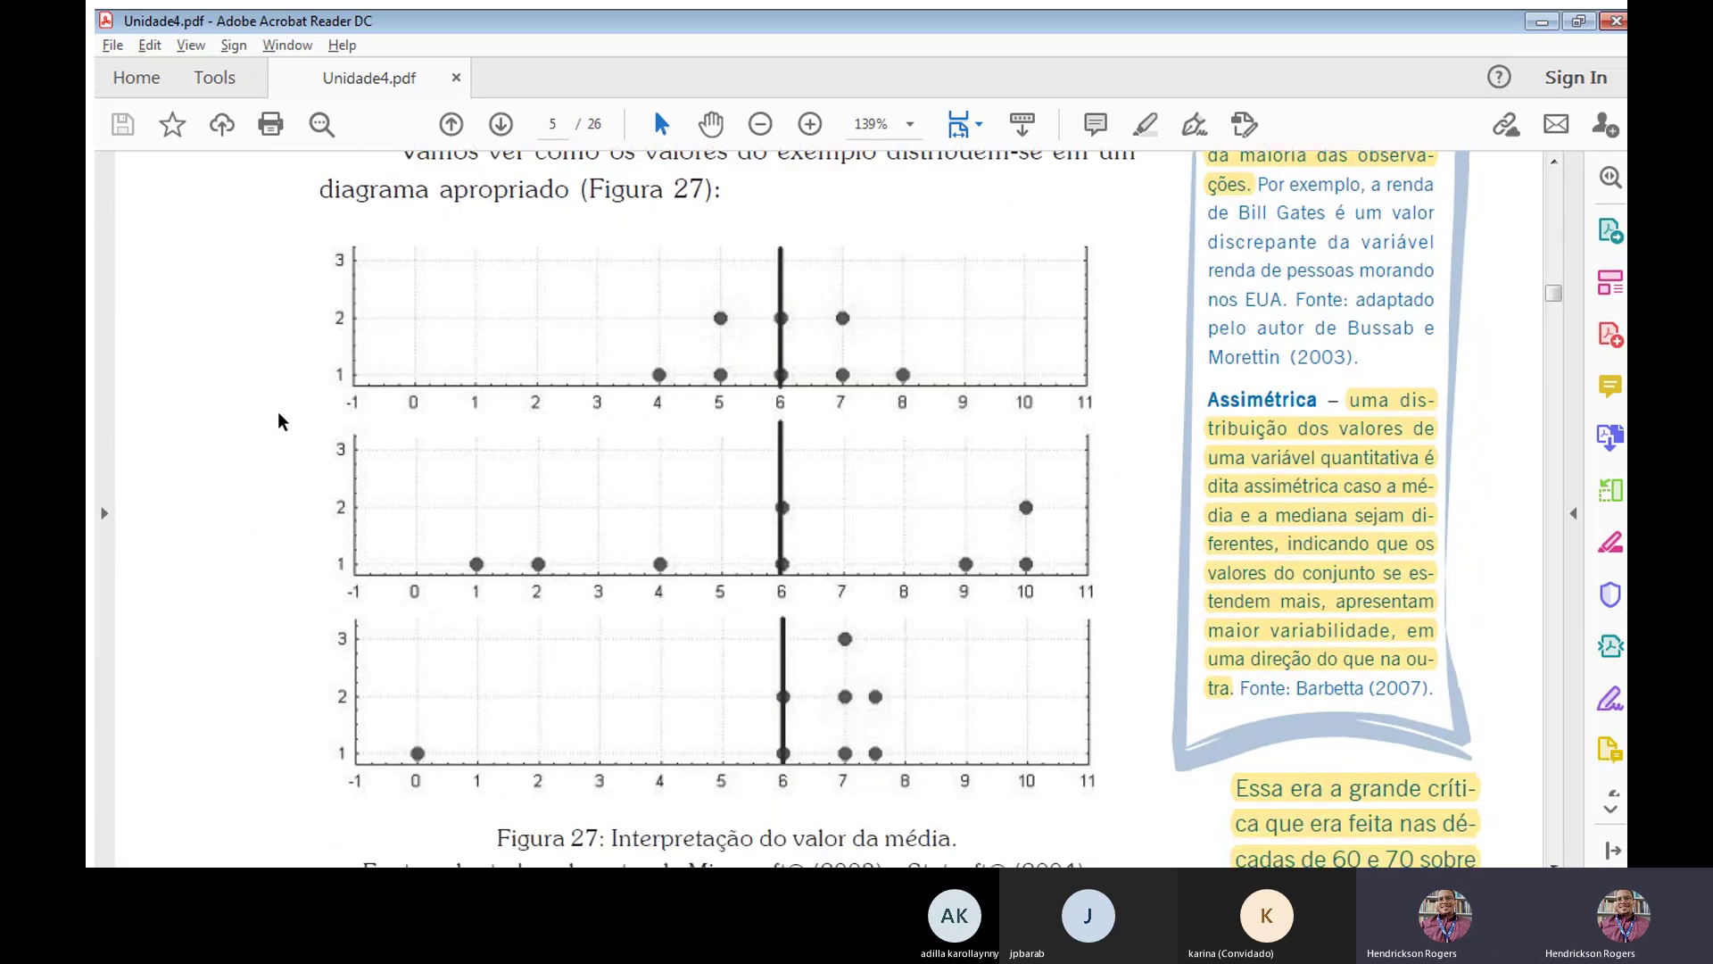
pyautogui.scroll(-10, 278, 413)
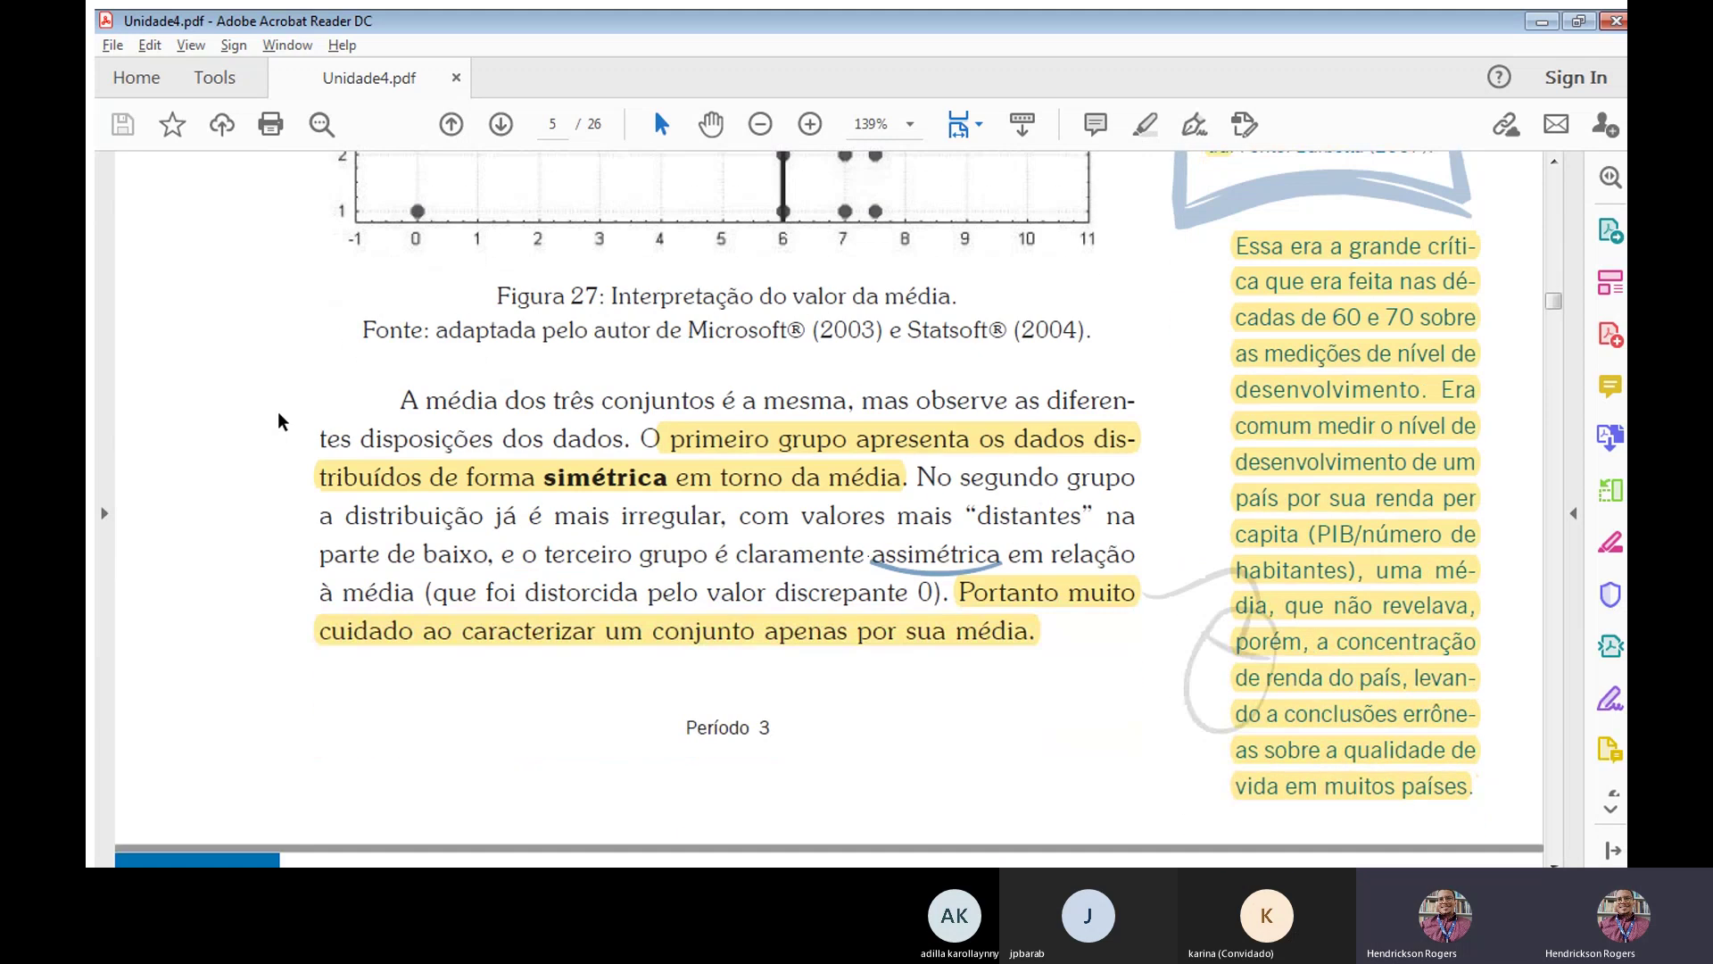
pyautogui.scroll(-4, 277, 415)
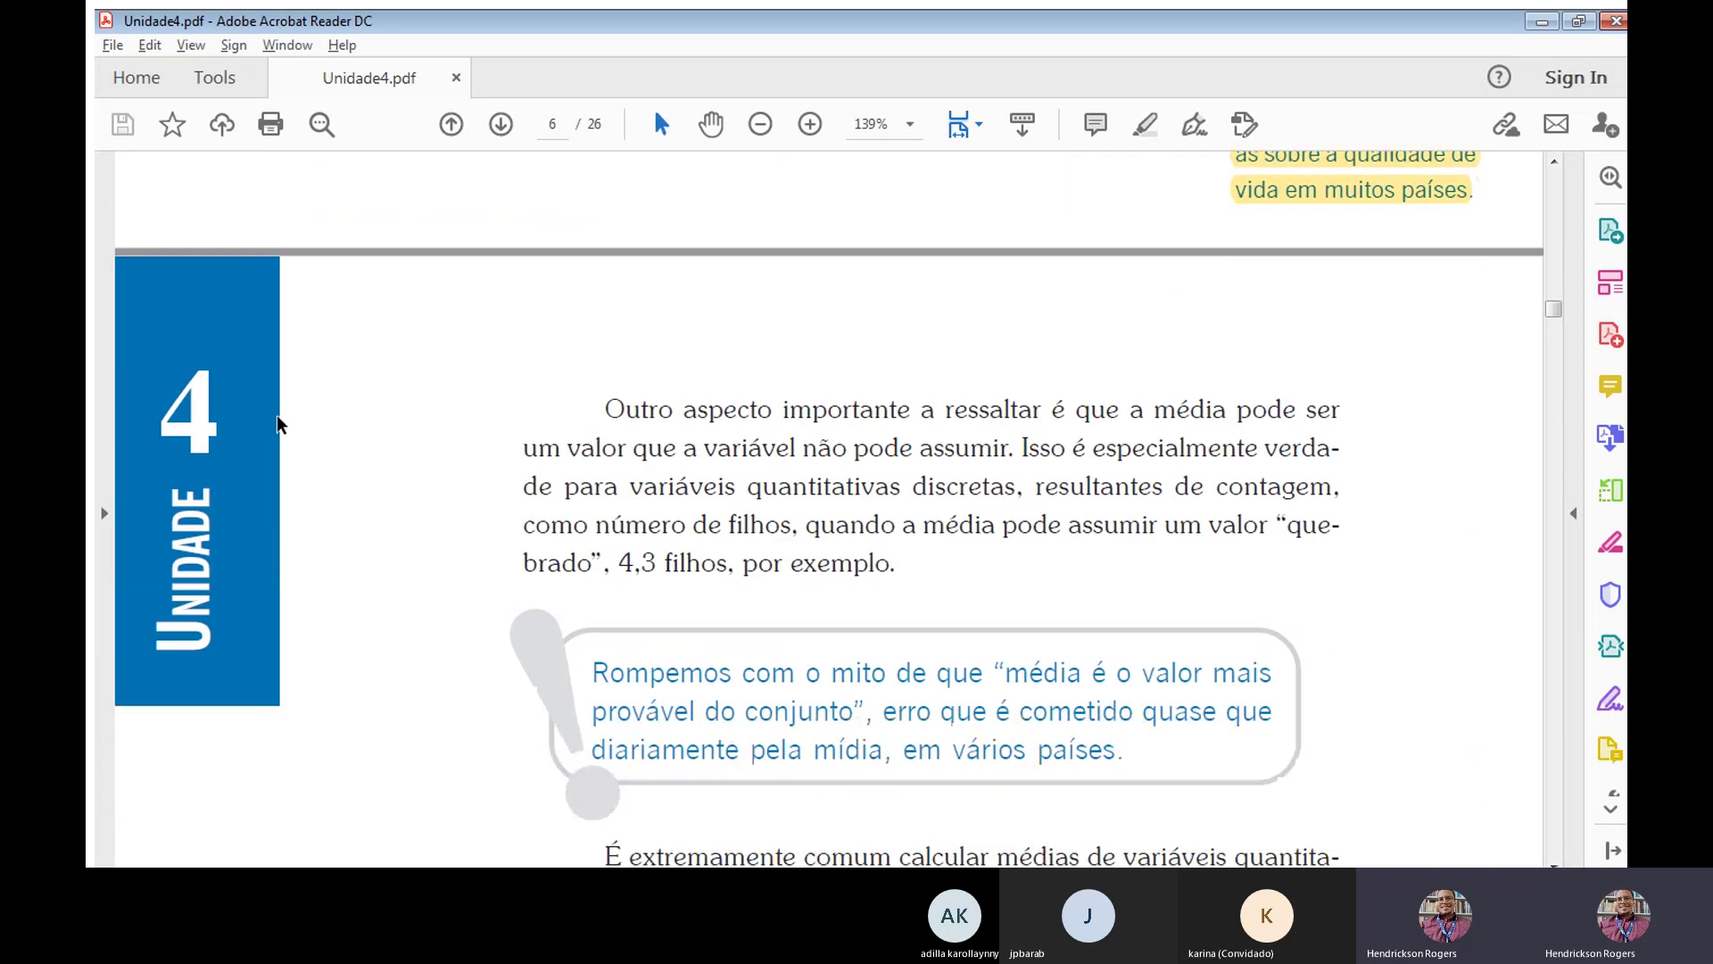
# Examine the frequency-weighted mean formula, its worked example in Quadros 11 and 12, and the page 8 notes on grouped data.
pyautogui.scroll(-9, 277, 415)
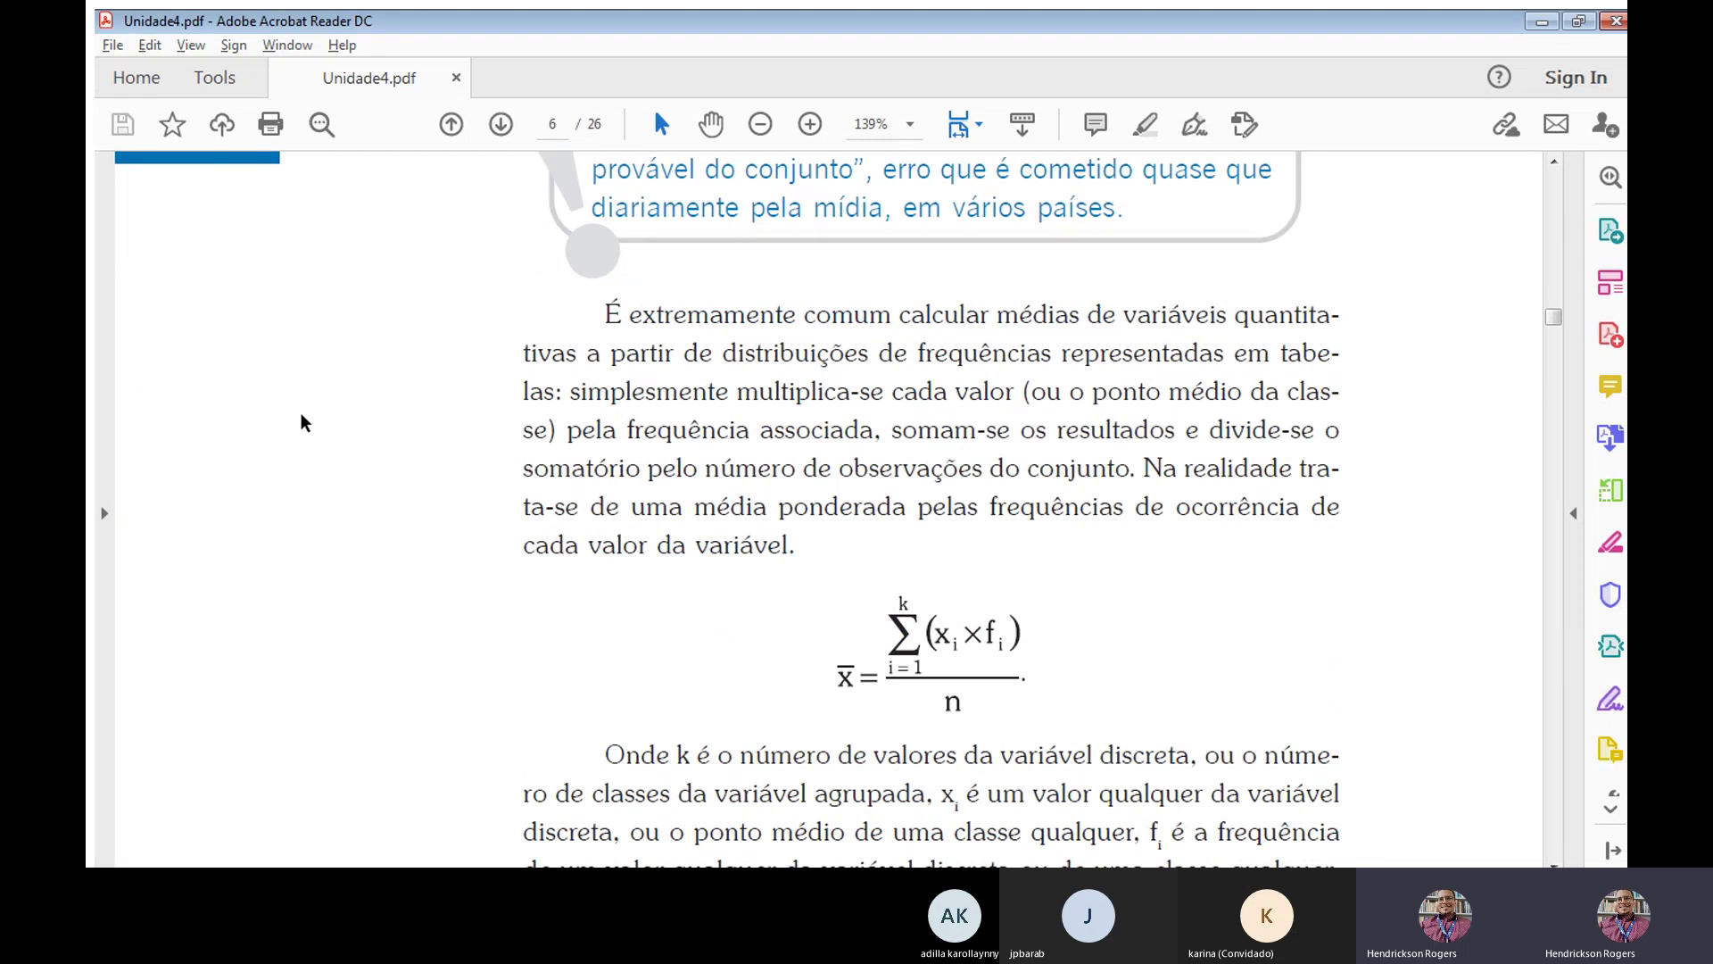
pyautogui.scroll(-7, 302, 421)
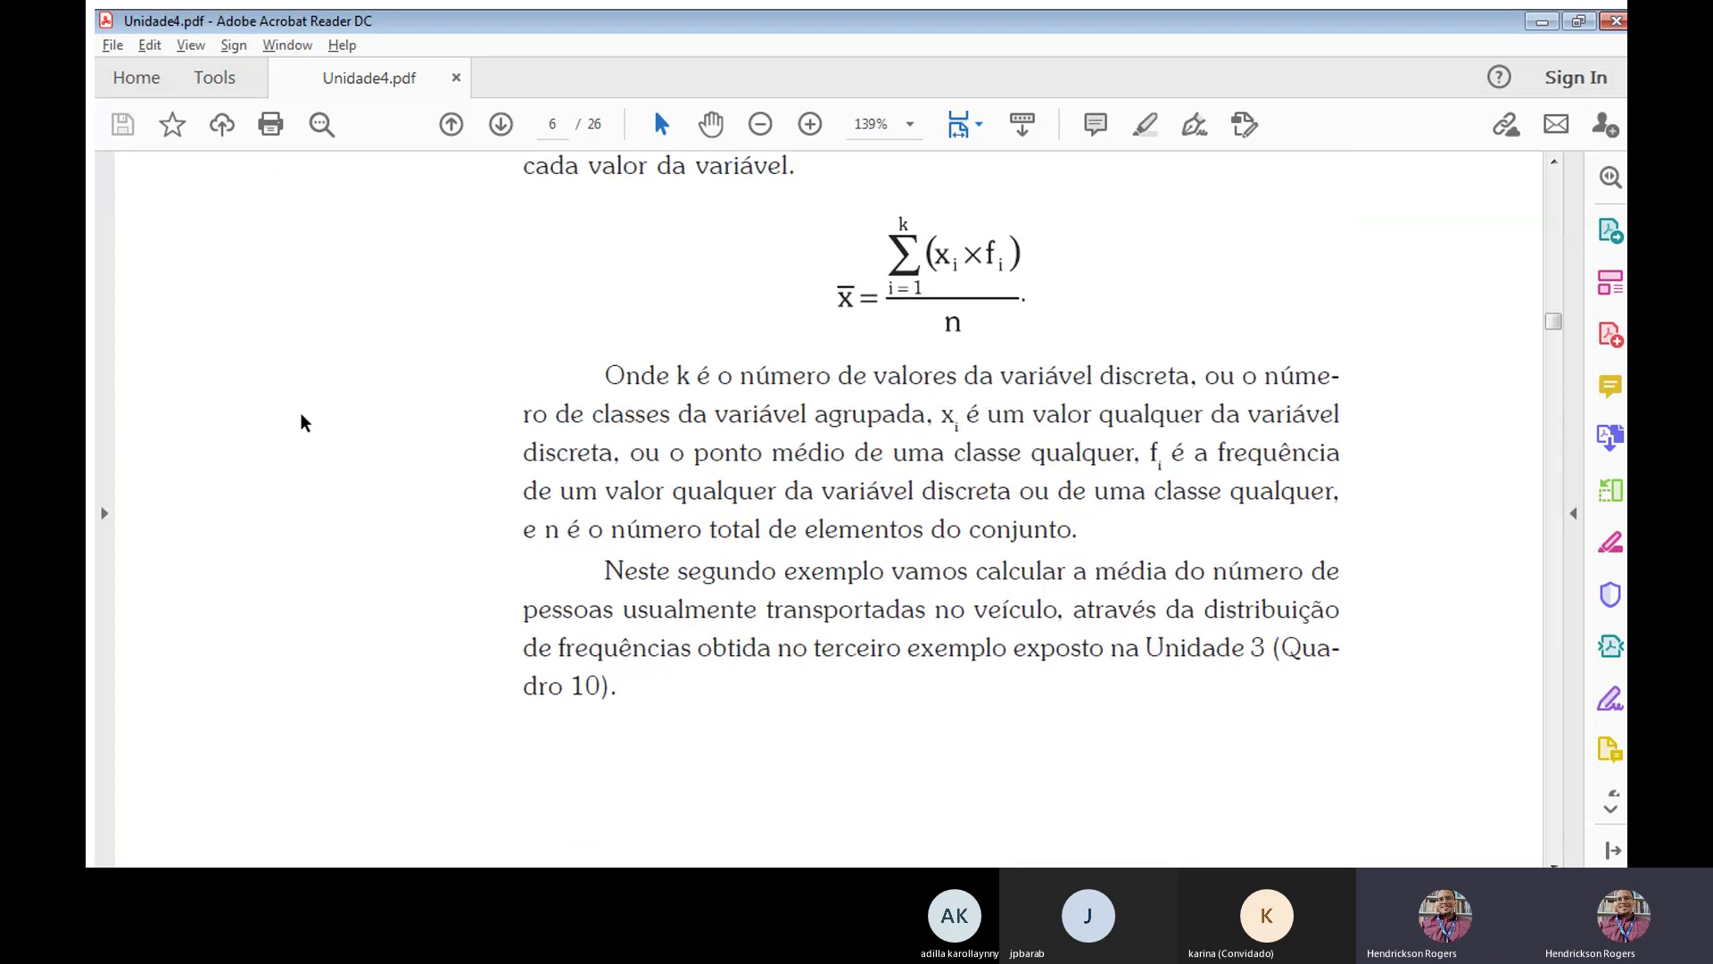
pyautogui.scroll(-14, 302, 414)
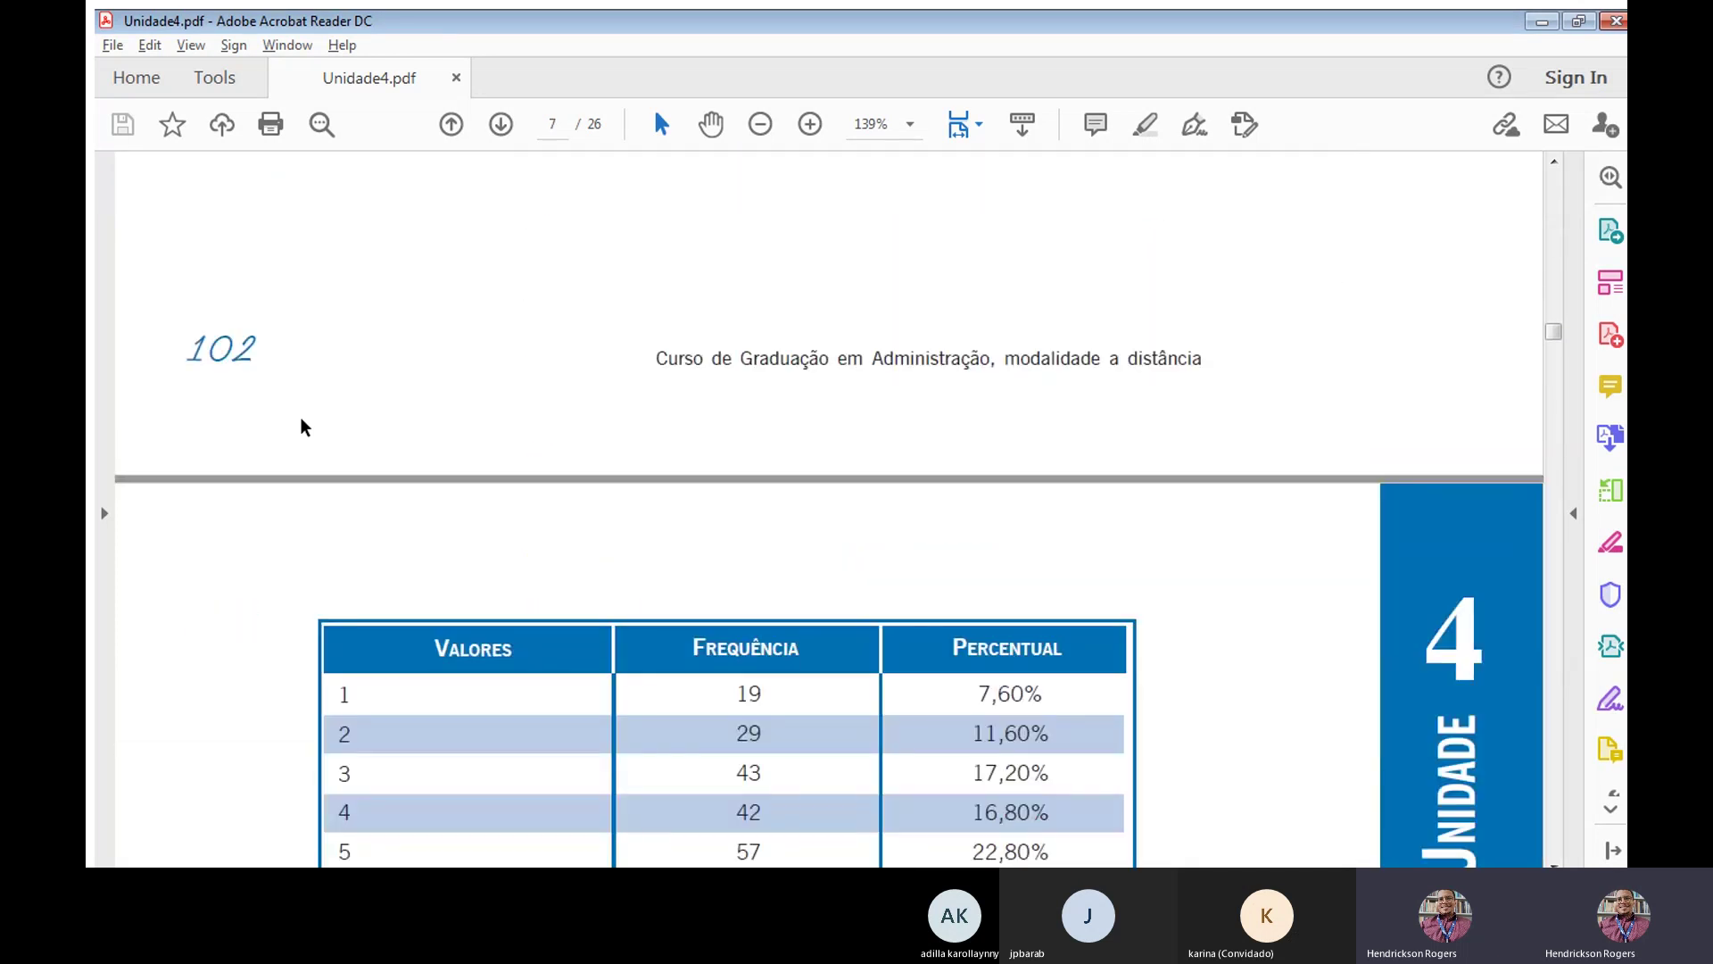
pyautogui.scroll(-8, 302, 416)
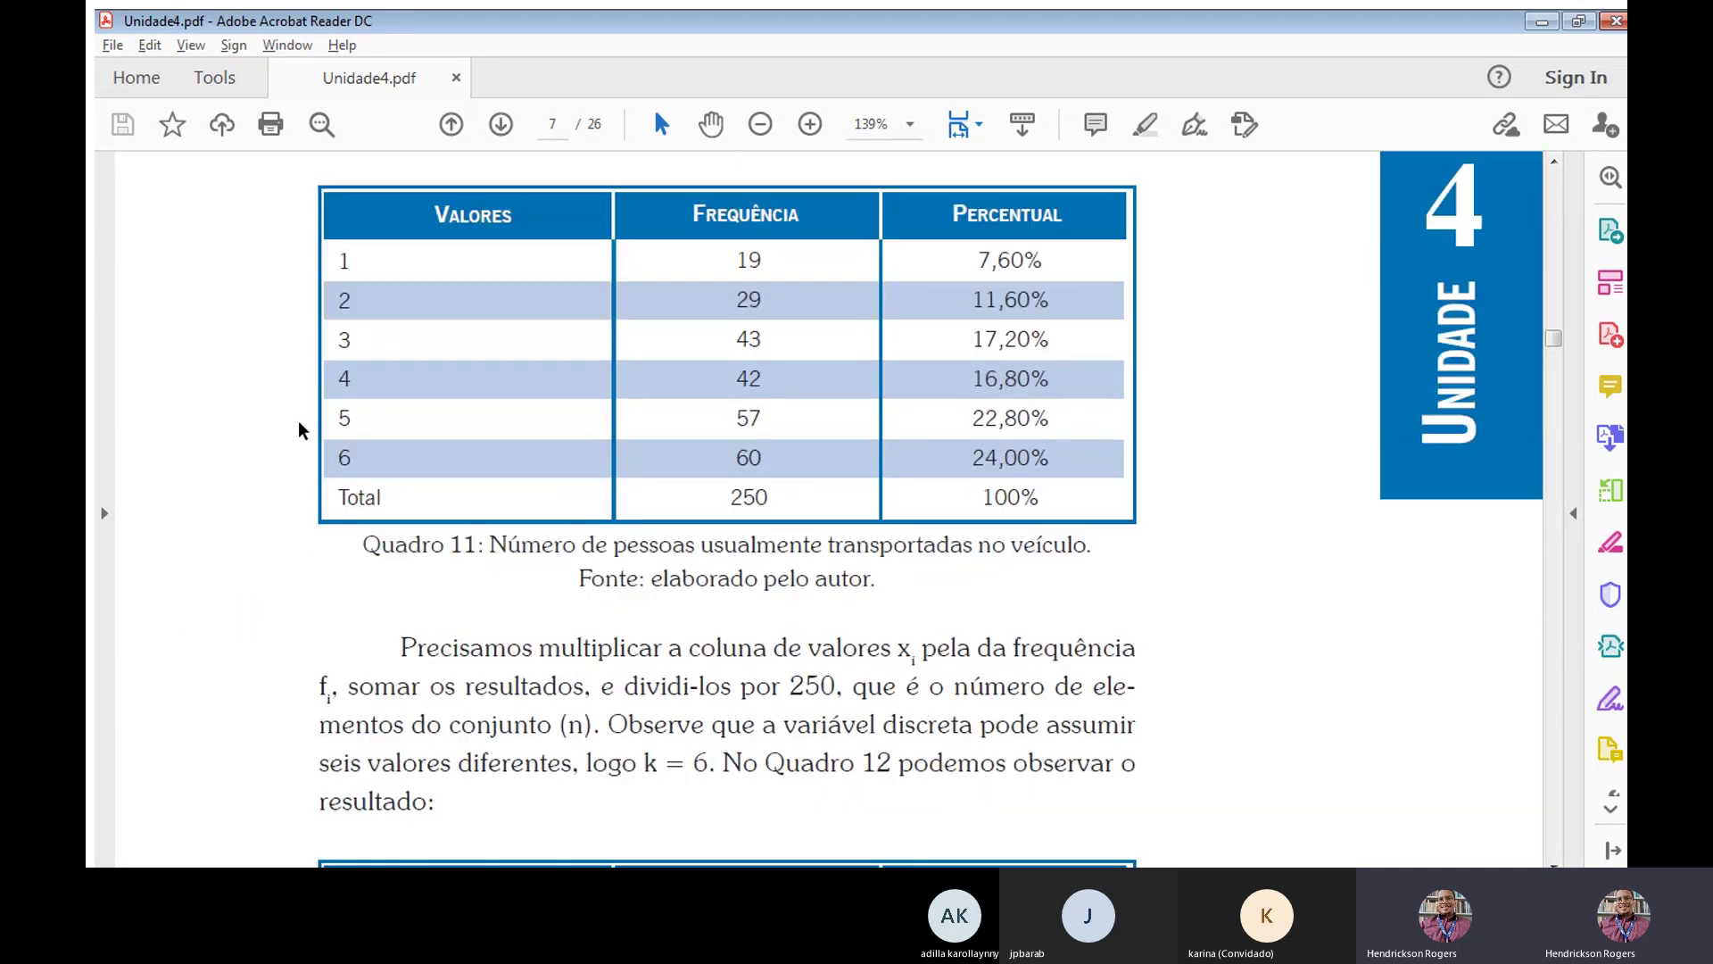
pyautogui.scroll(-8, 298, 421)
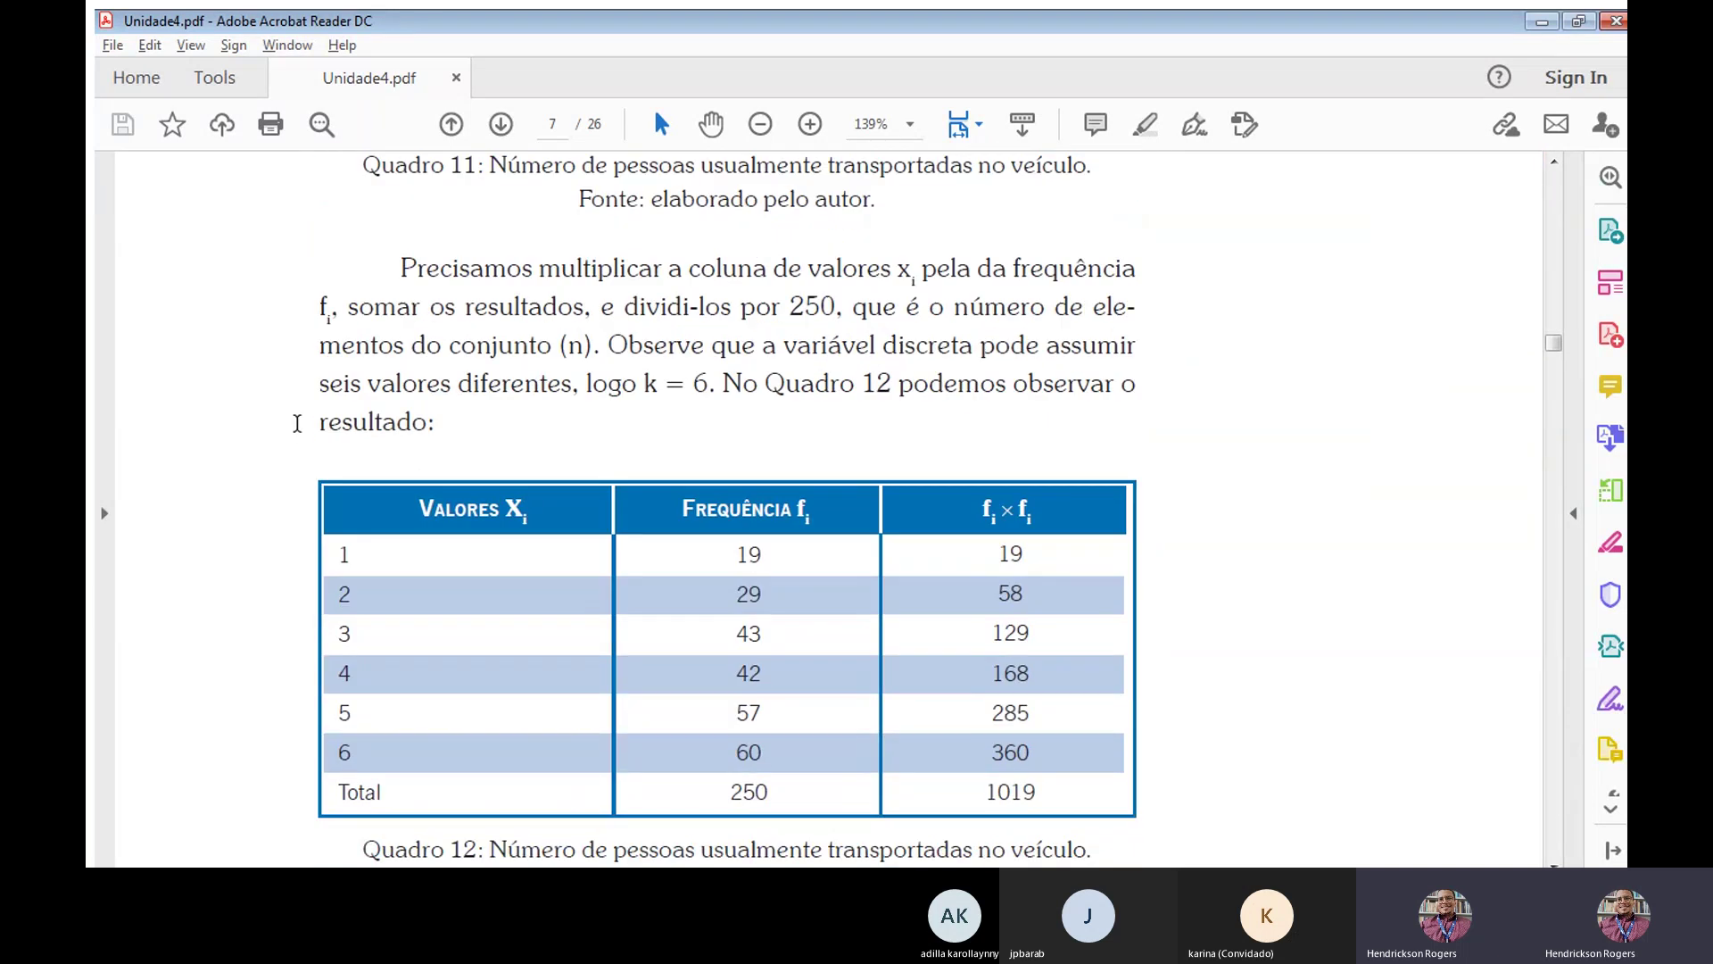
pyautogui.scroll(-12, 291, 422)
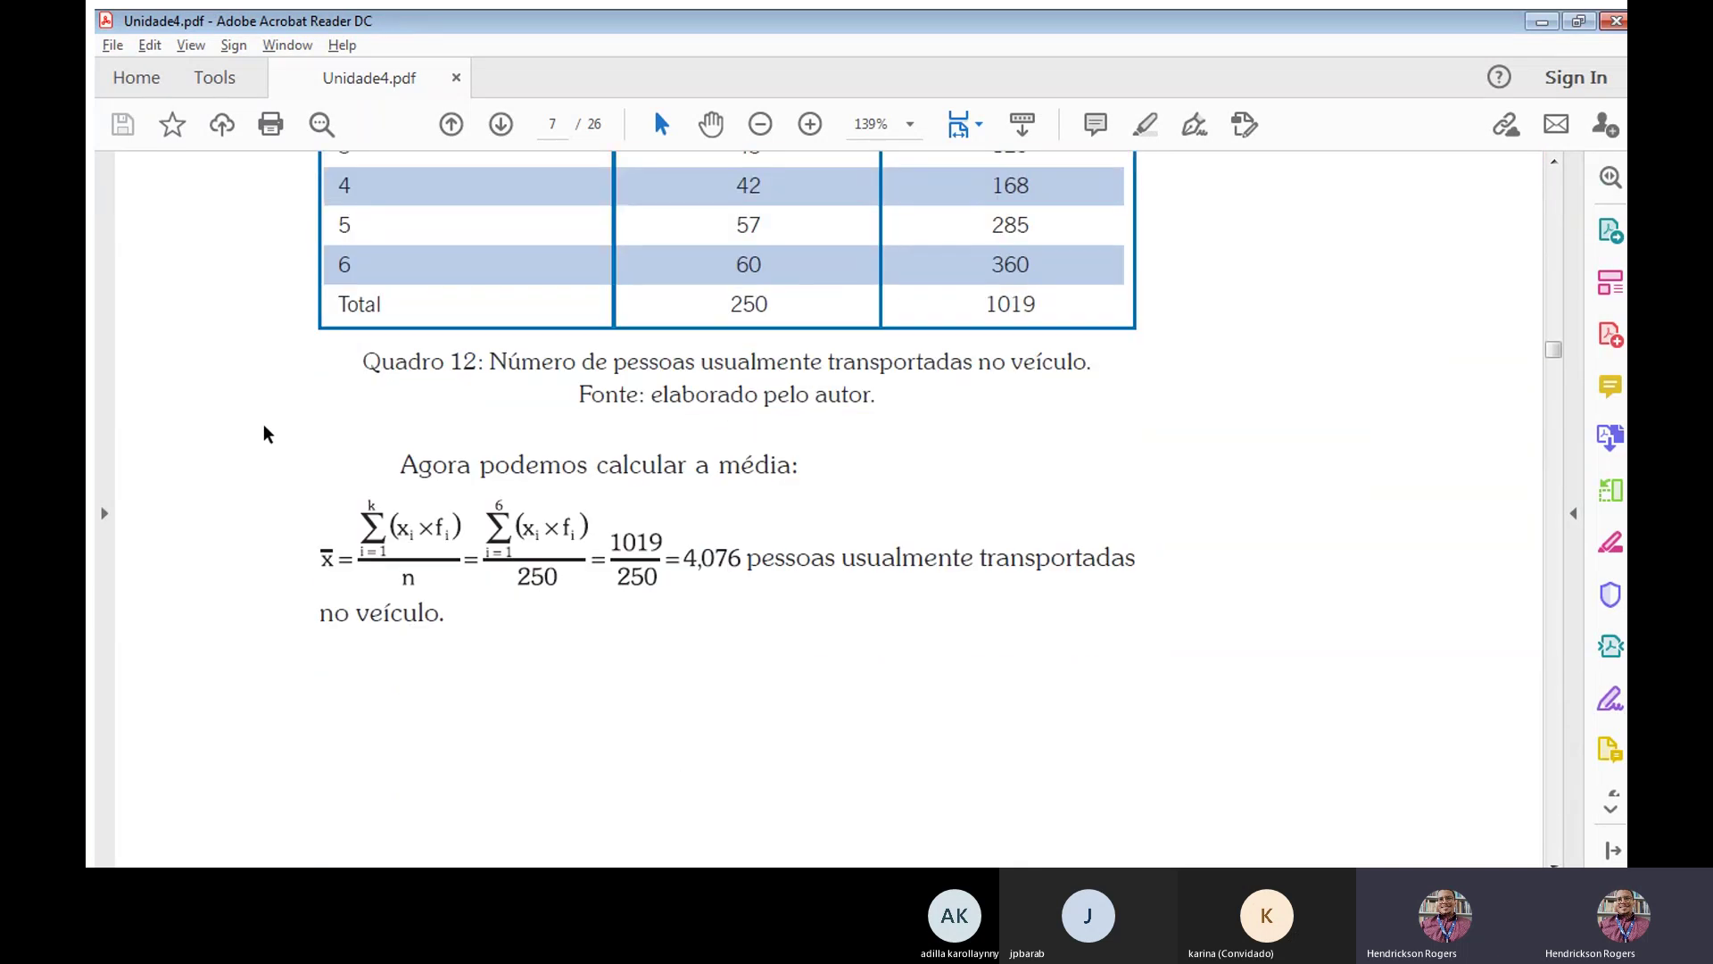
pyautogui.scroll(-14, 263, 432)
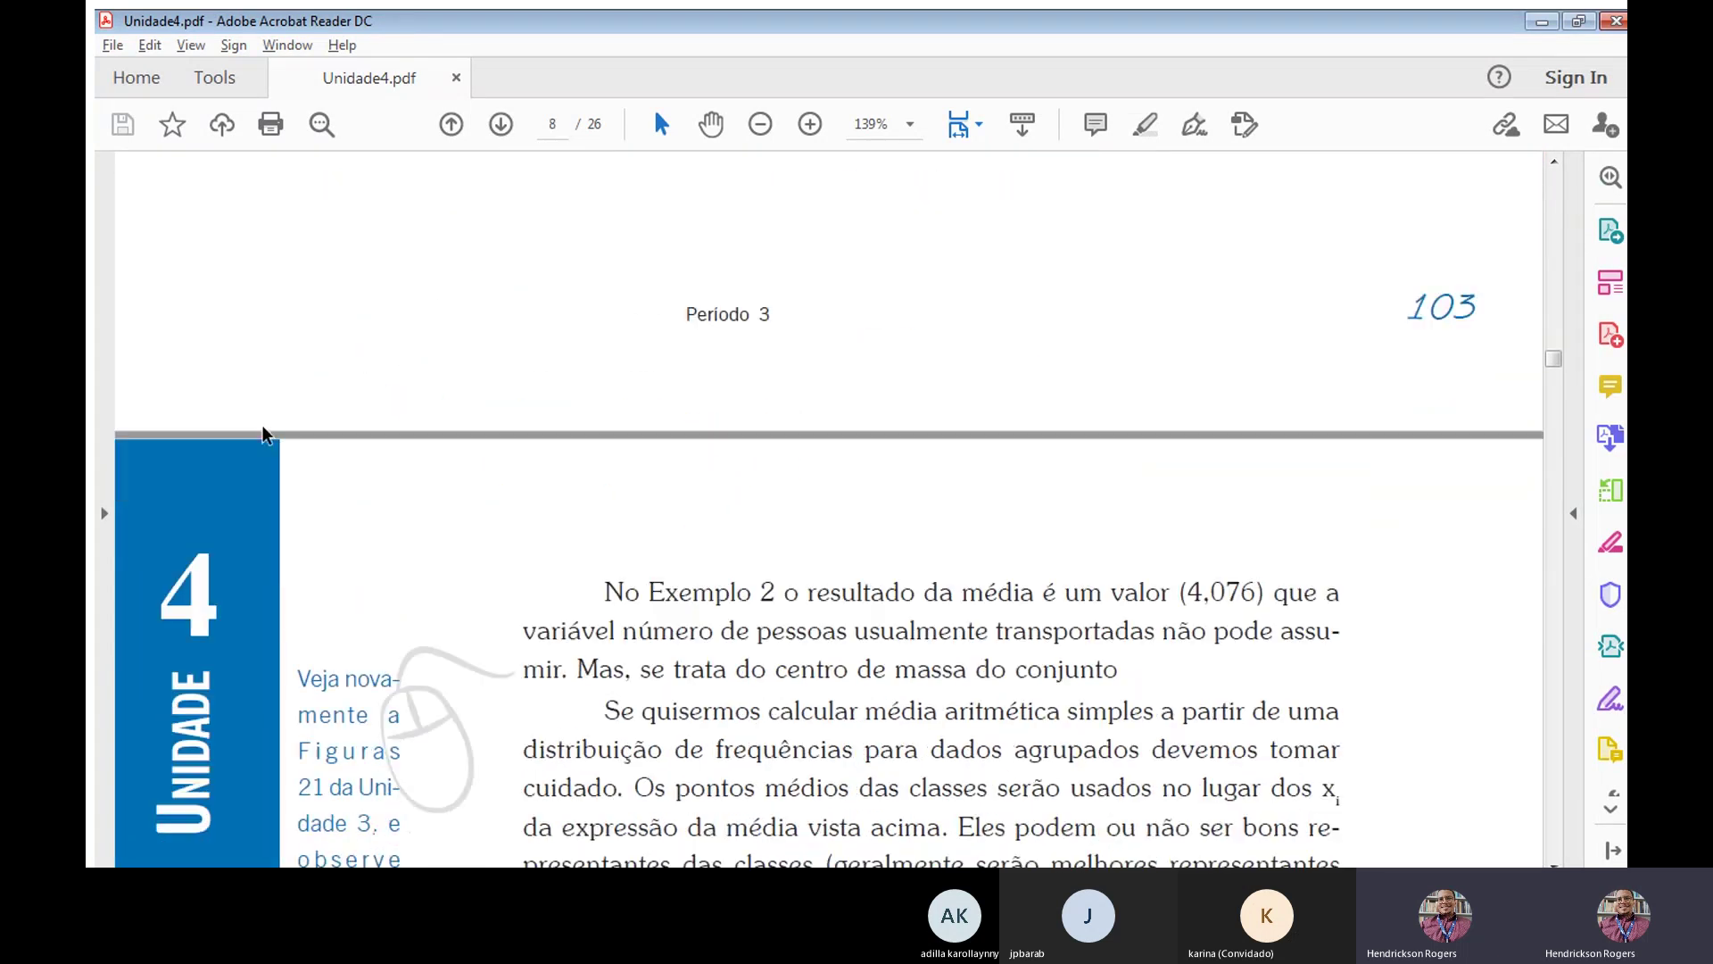
pyautogui.scroll(-1, 364, 442)
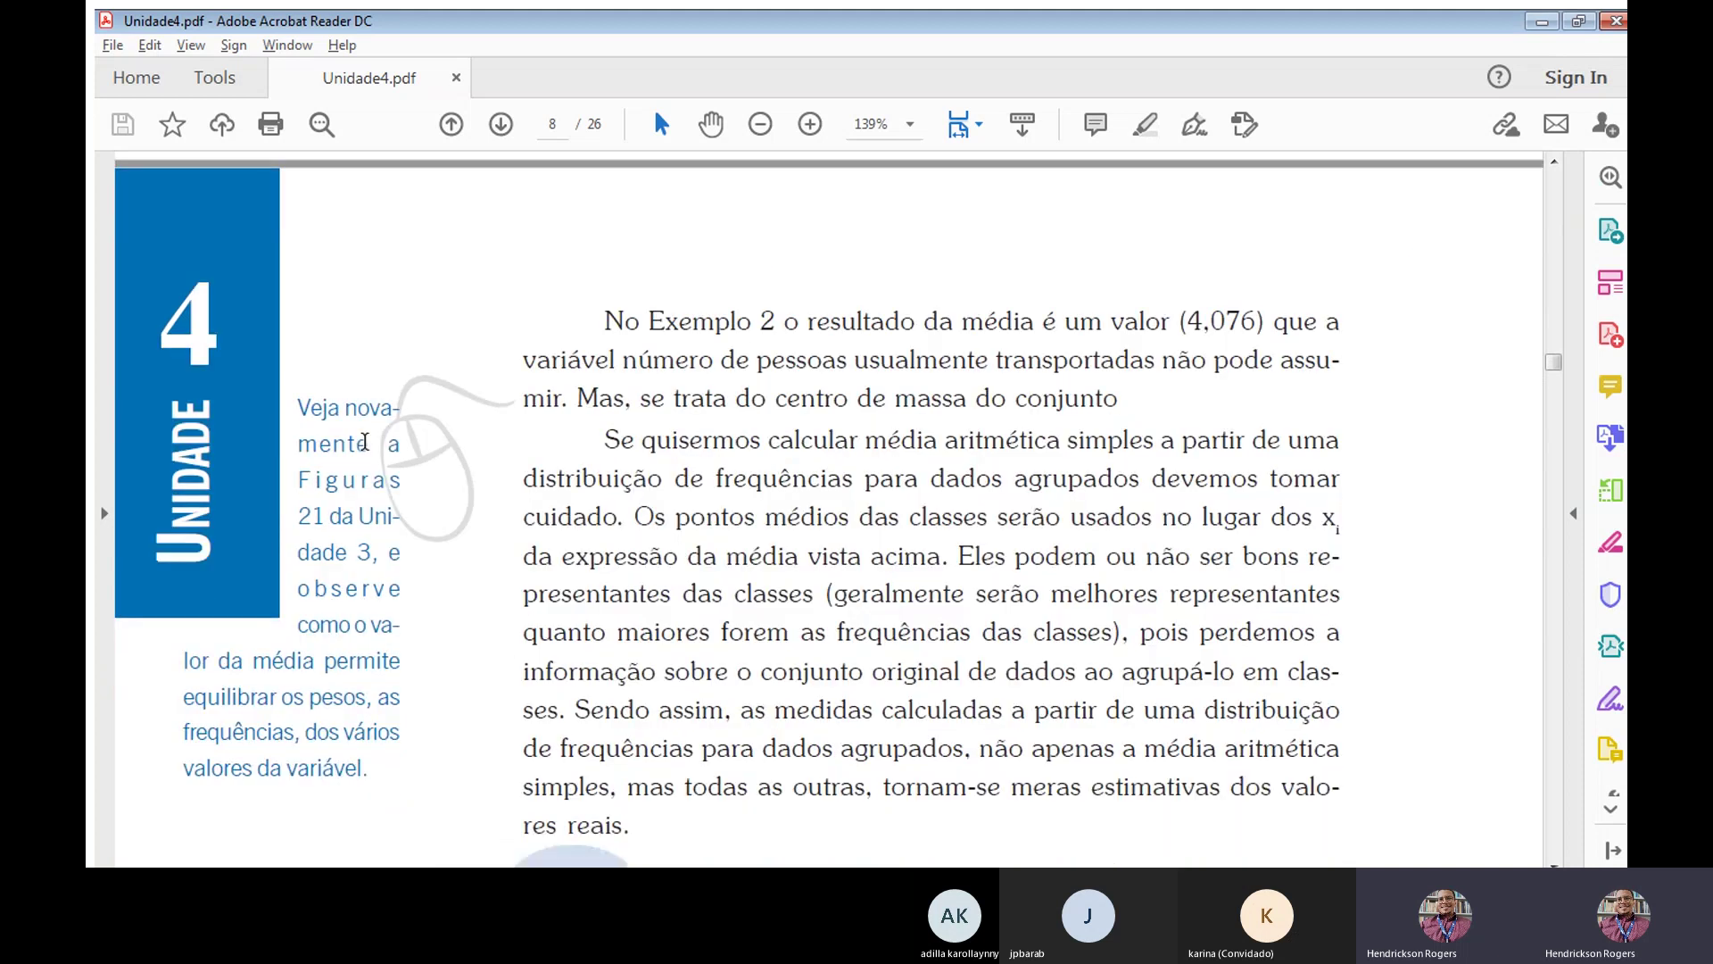
# Go through the "Mediana (Md)" section and its Quadro 13 example up to the "Moda (Mo)" heading on page 10.
pyautogui.scroll(-15, 365, 441)
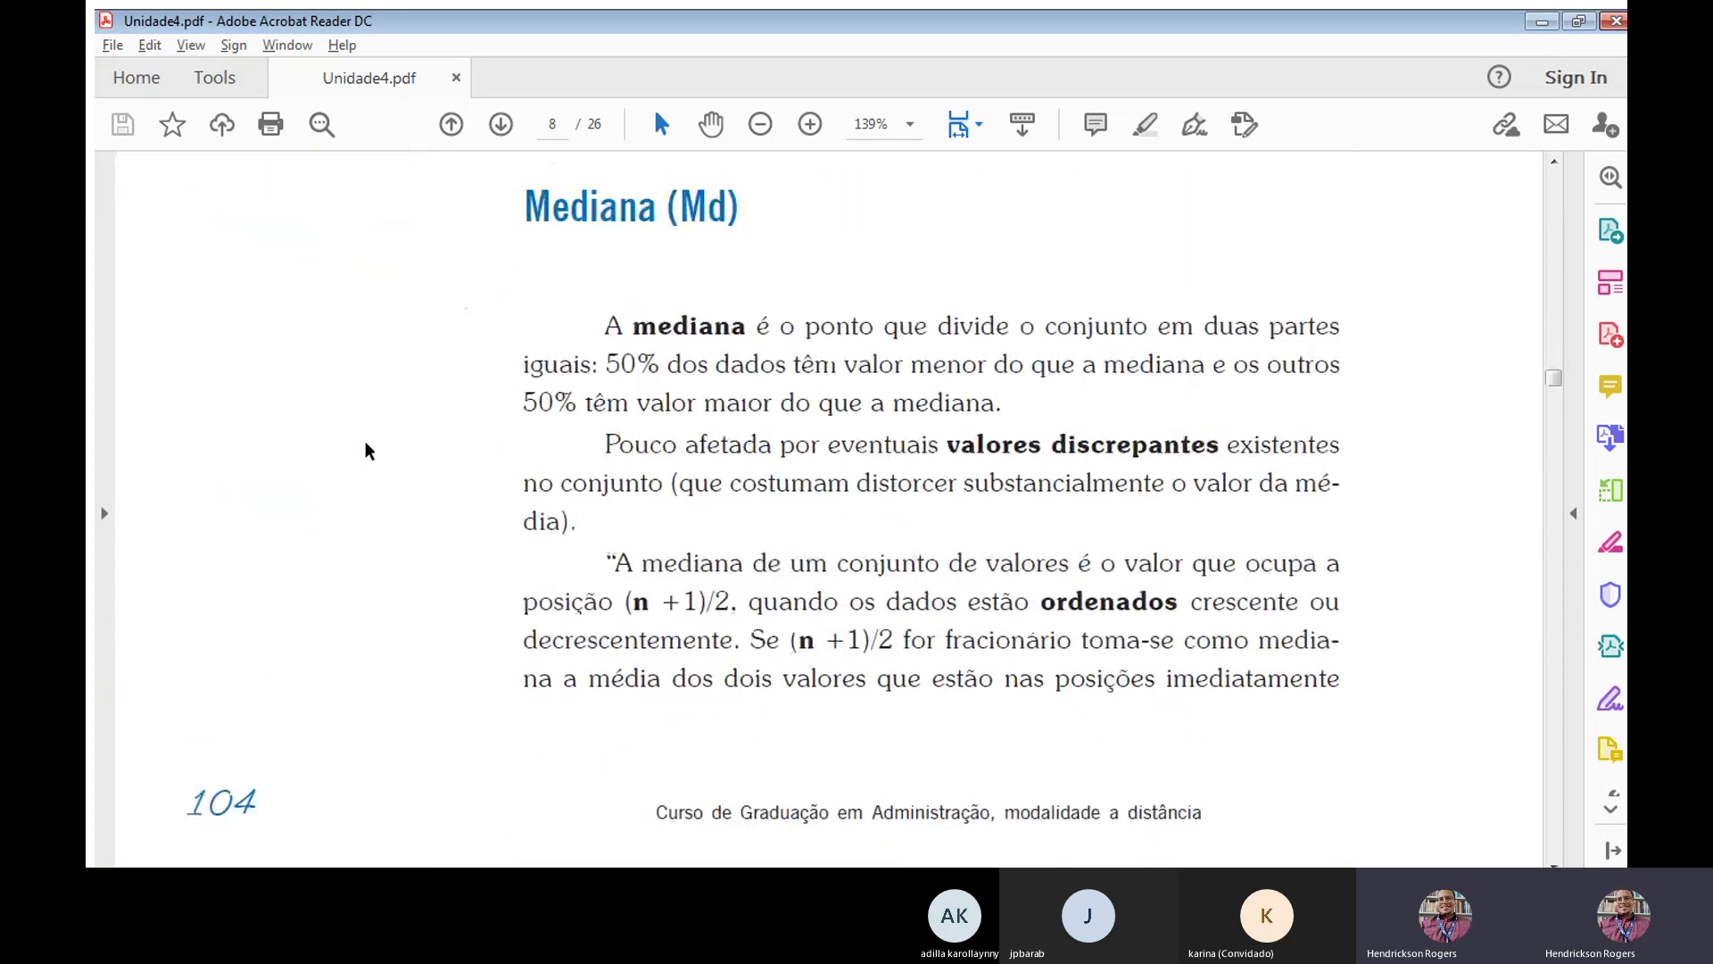
pyautogui.scroll(-12, 366, 444)
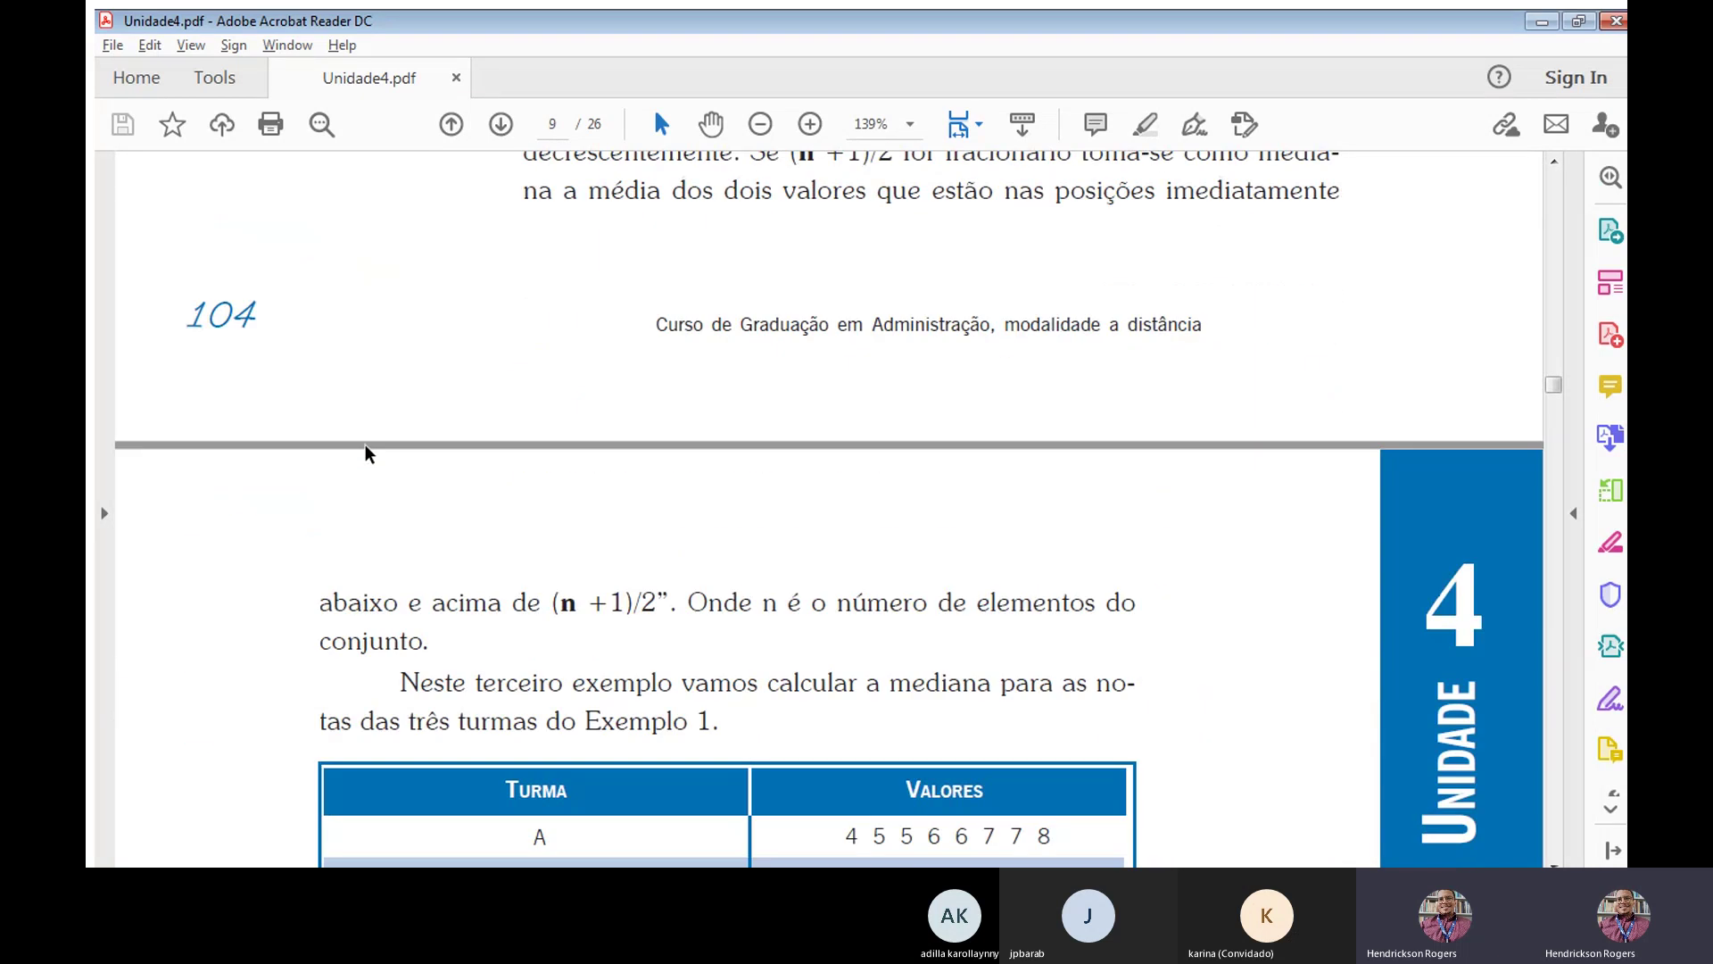
pyautogui.scroll(-13, 284, 447)
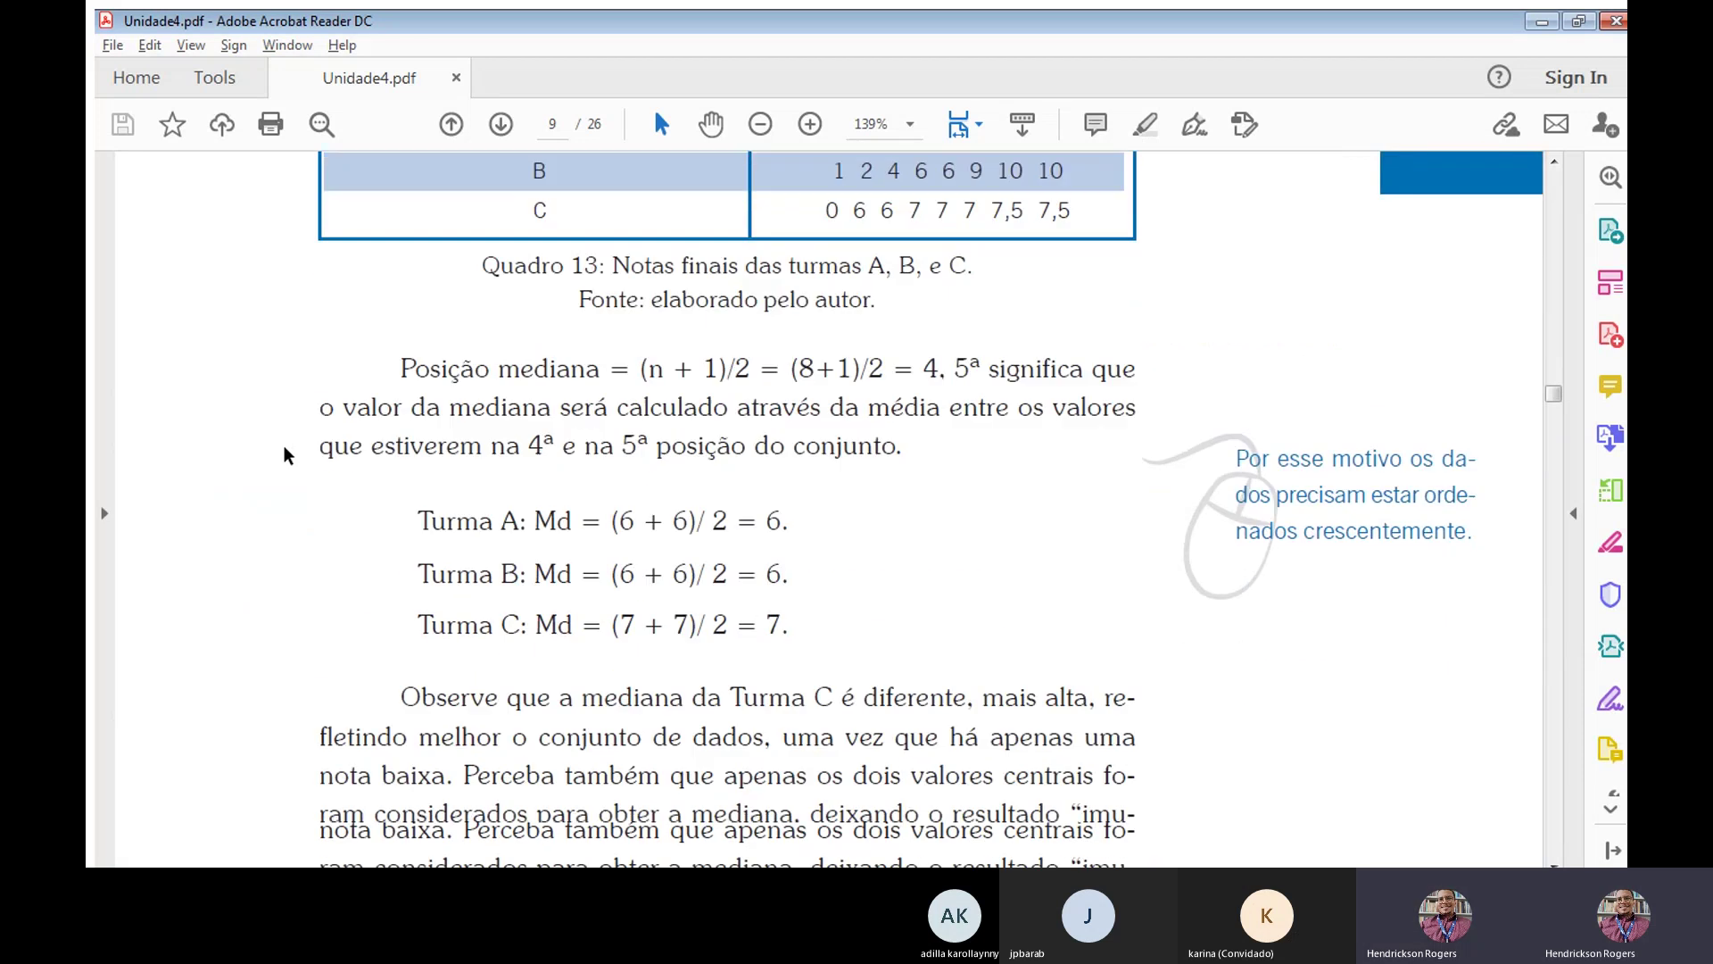
pyautogui.scroll(-20, 283, 447)
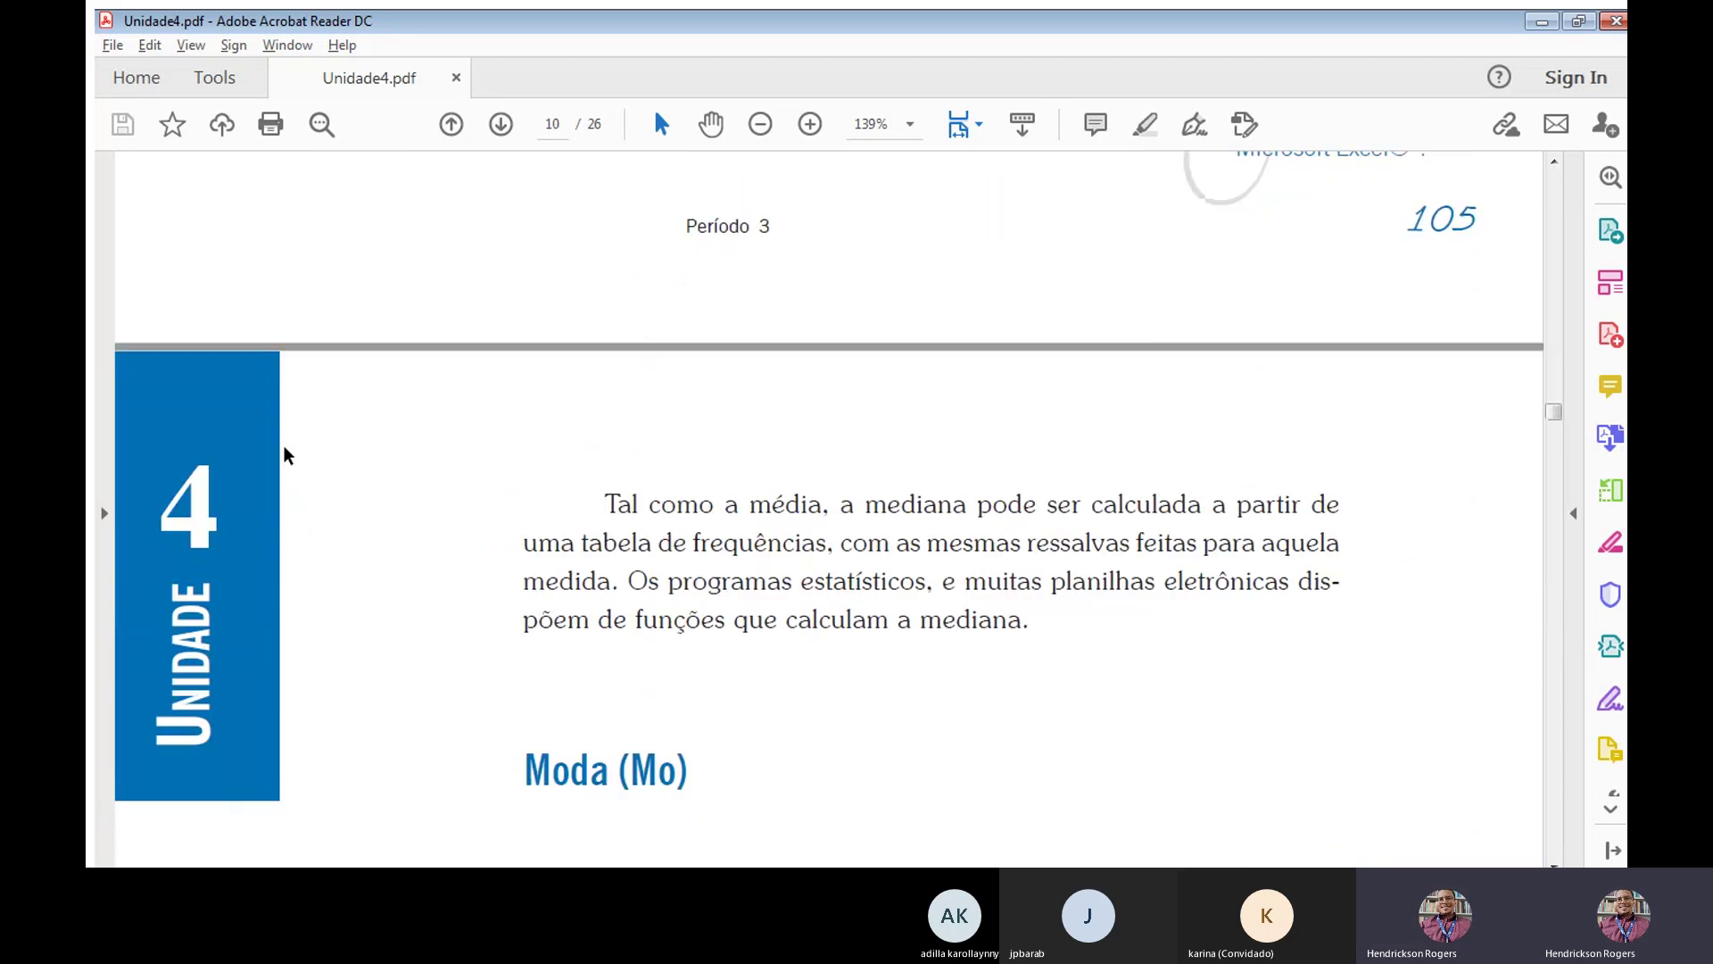
# Find the "Atividades de aprendizagem" section on page 25 near the document's end and point out its heading by selecting the text.
pyautogui.press('Home')
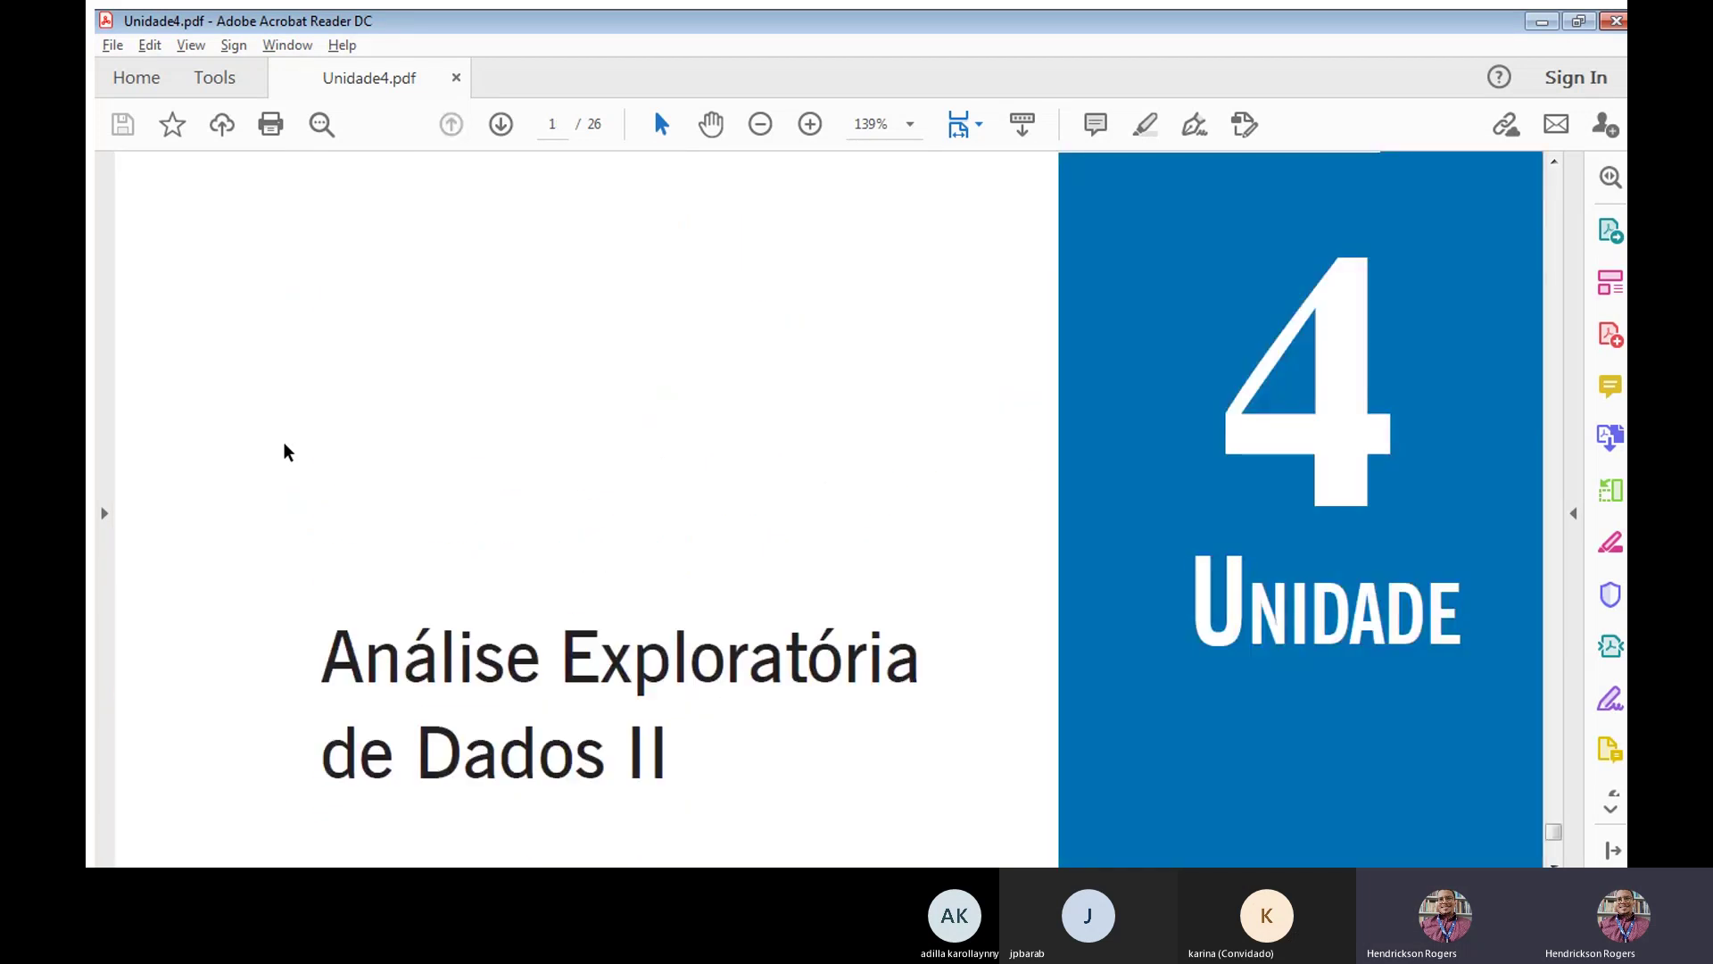
pyautogui.press('End')
pyautogui.scroll(20, 286, 442)
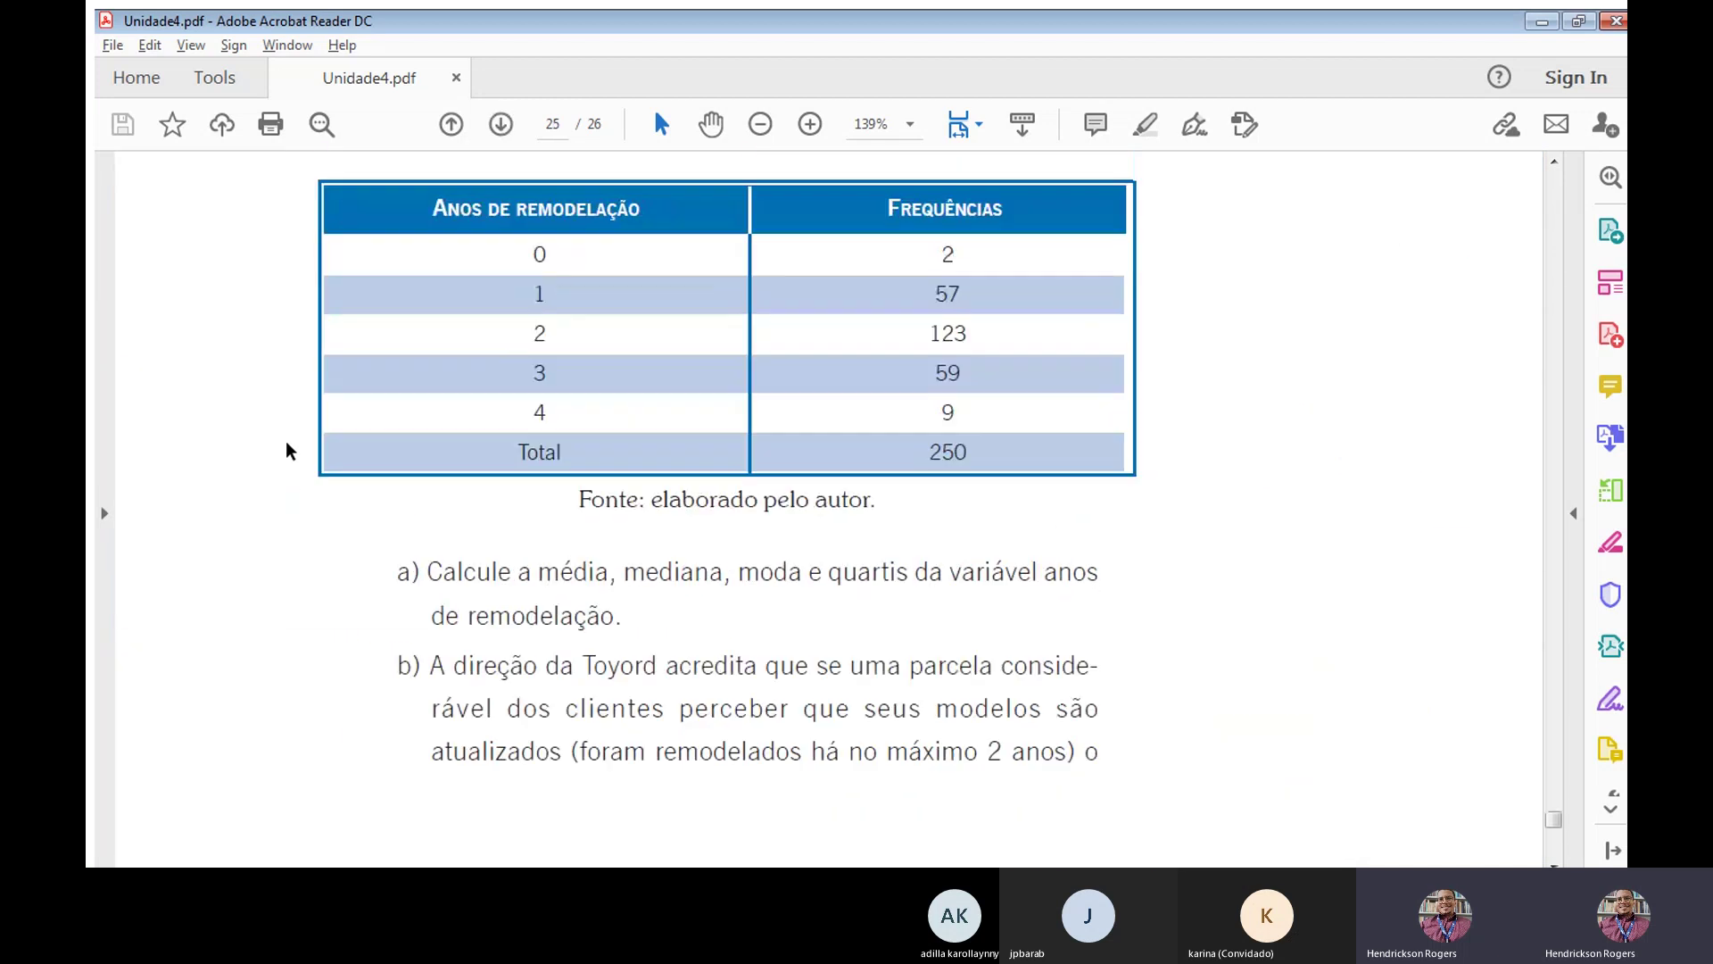
pyautogui.scroll(8, 286, 439)
pyautogui.moveTo(357, 457); pyautogui.dragTo(932, 458)
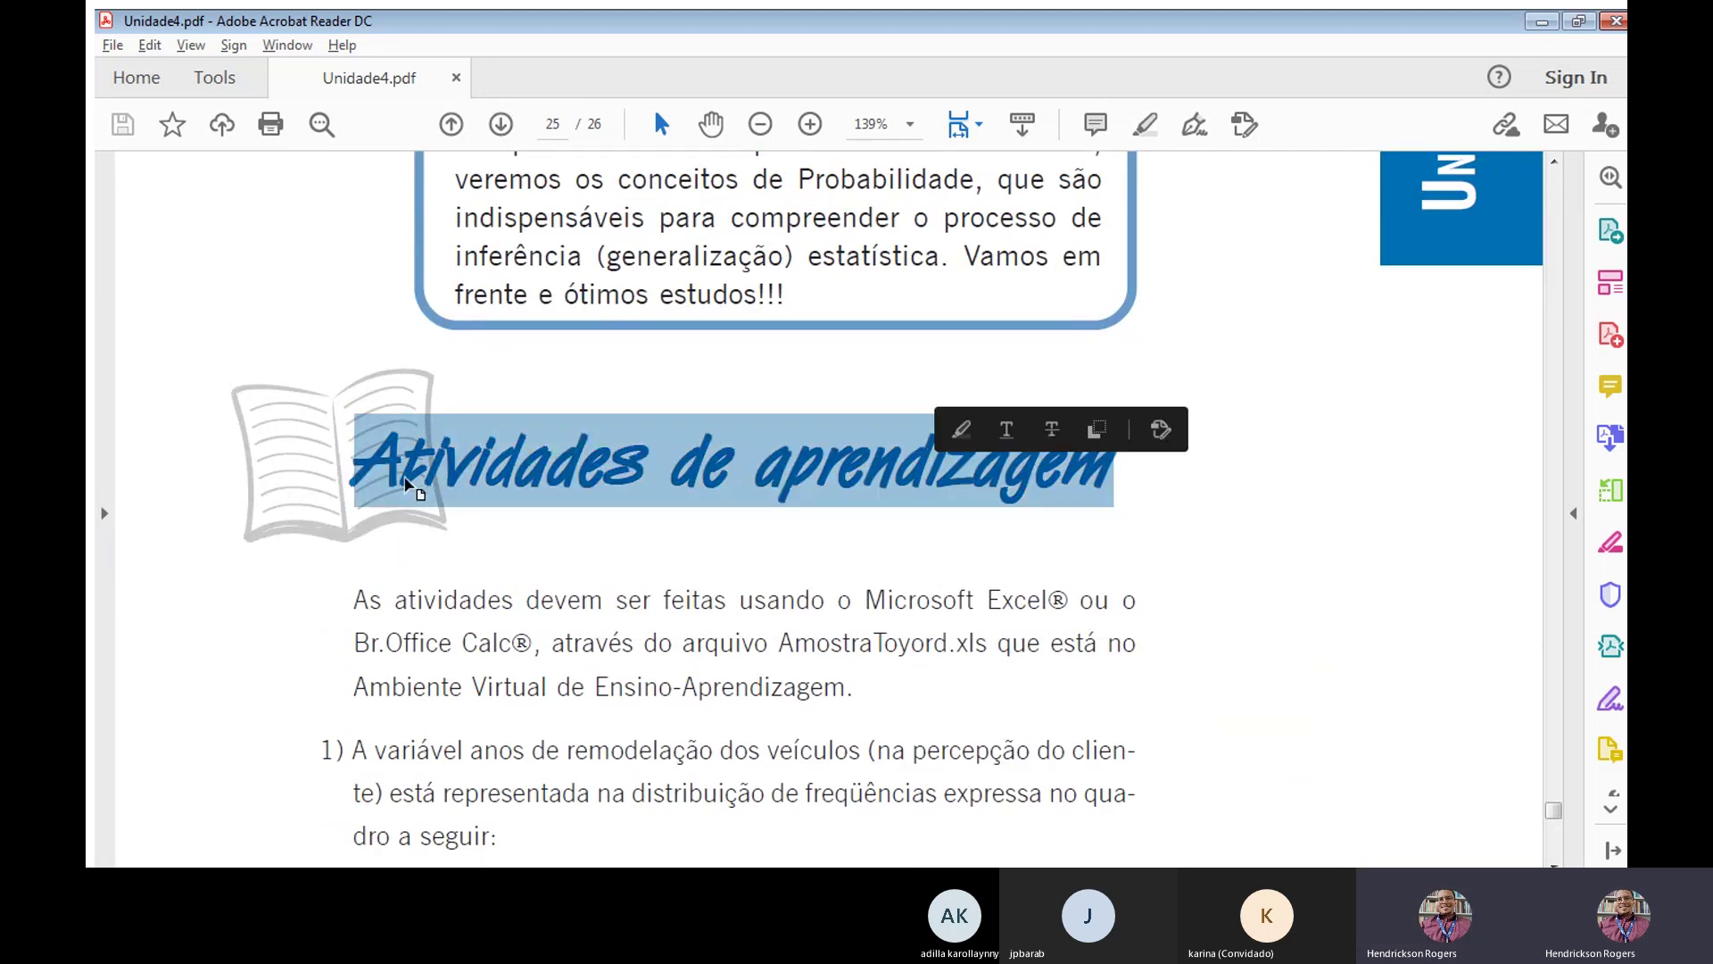
pyautogui.click(227, 660)
pyautogui.scroll(-3, 227, 661)
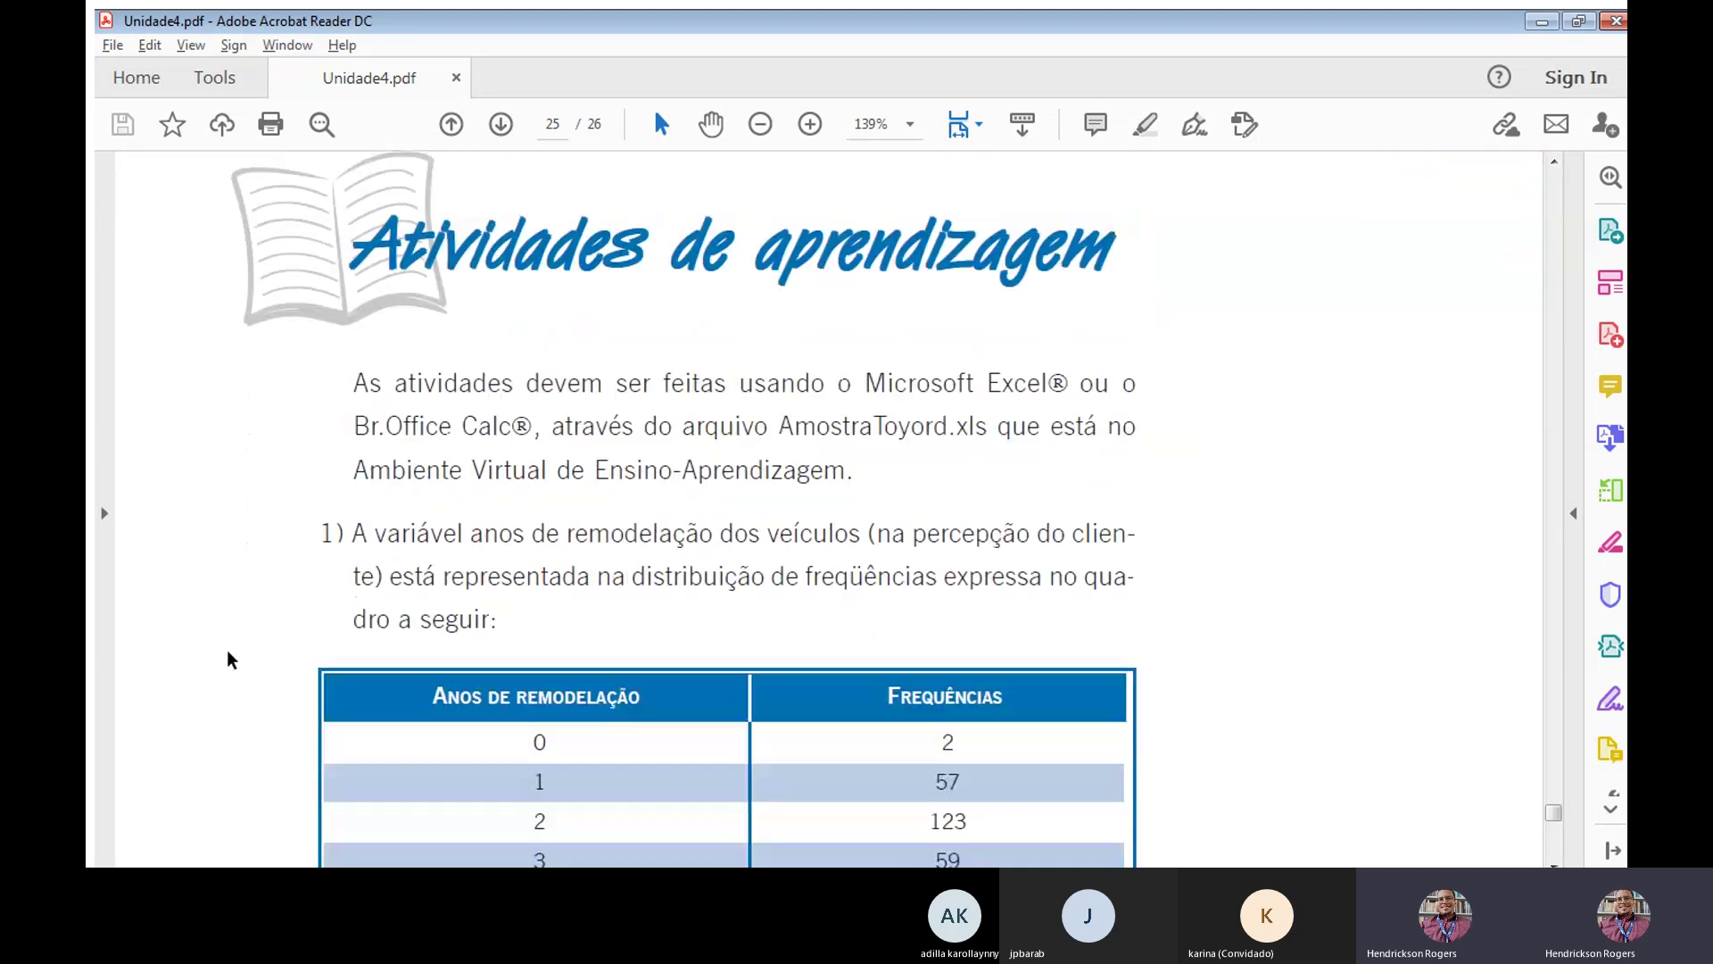
# Select the instruction text from "As atividades devem ser feitas" through "Br.Office Calc" to point it out, and clear the selection.
pyautogui.moveTo(332, 321); pyautogui.dragTo(509, 357)
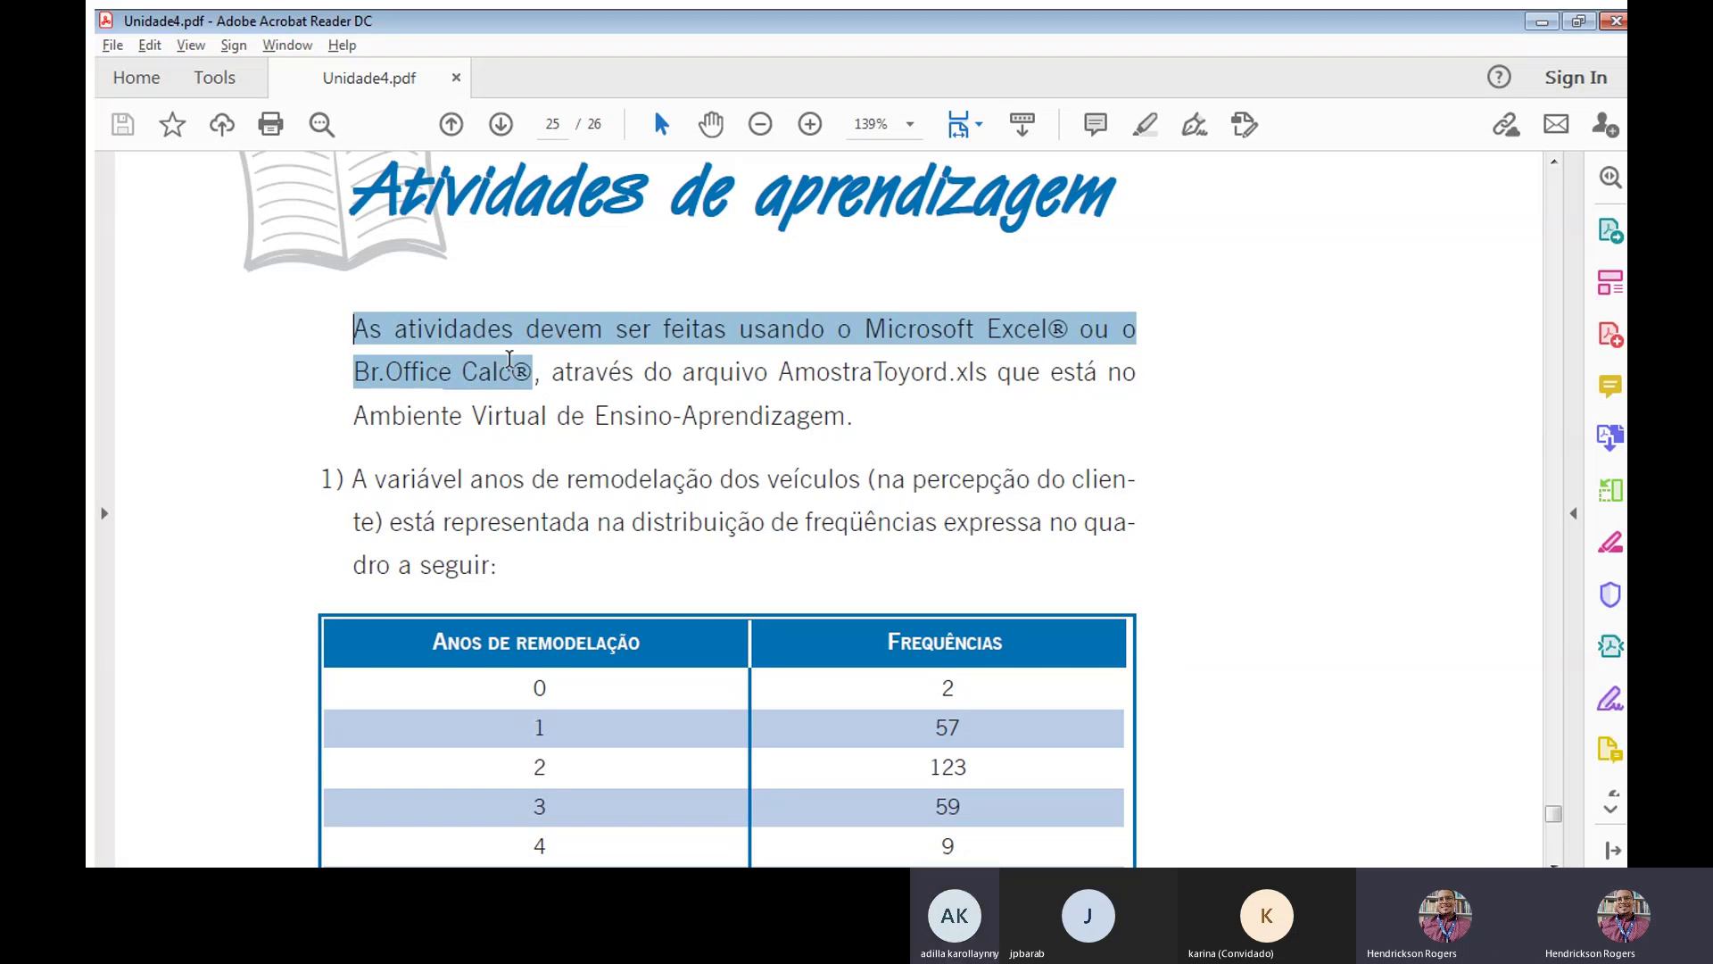
pyautogui.click(583, 382)
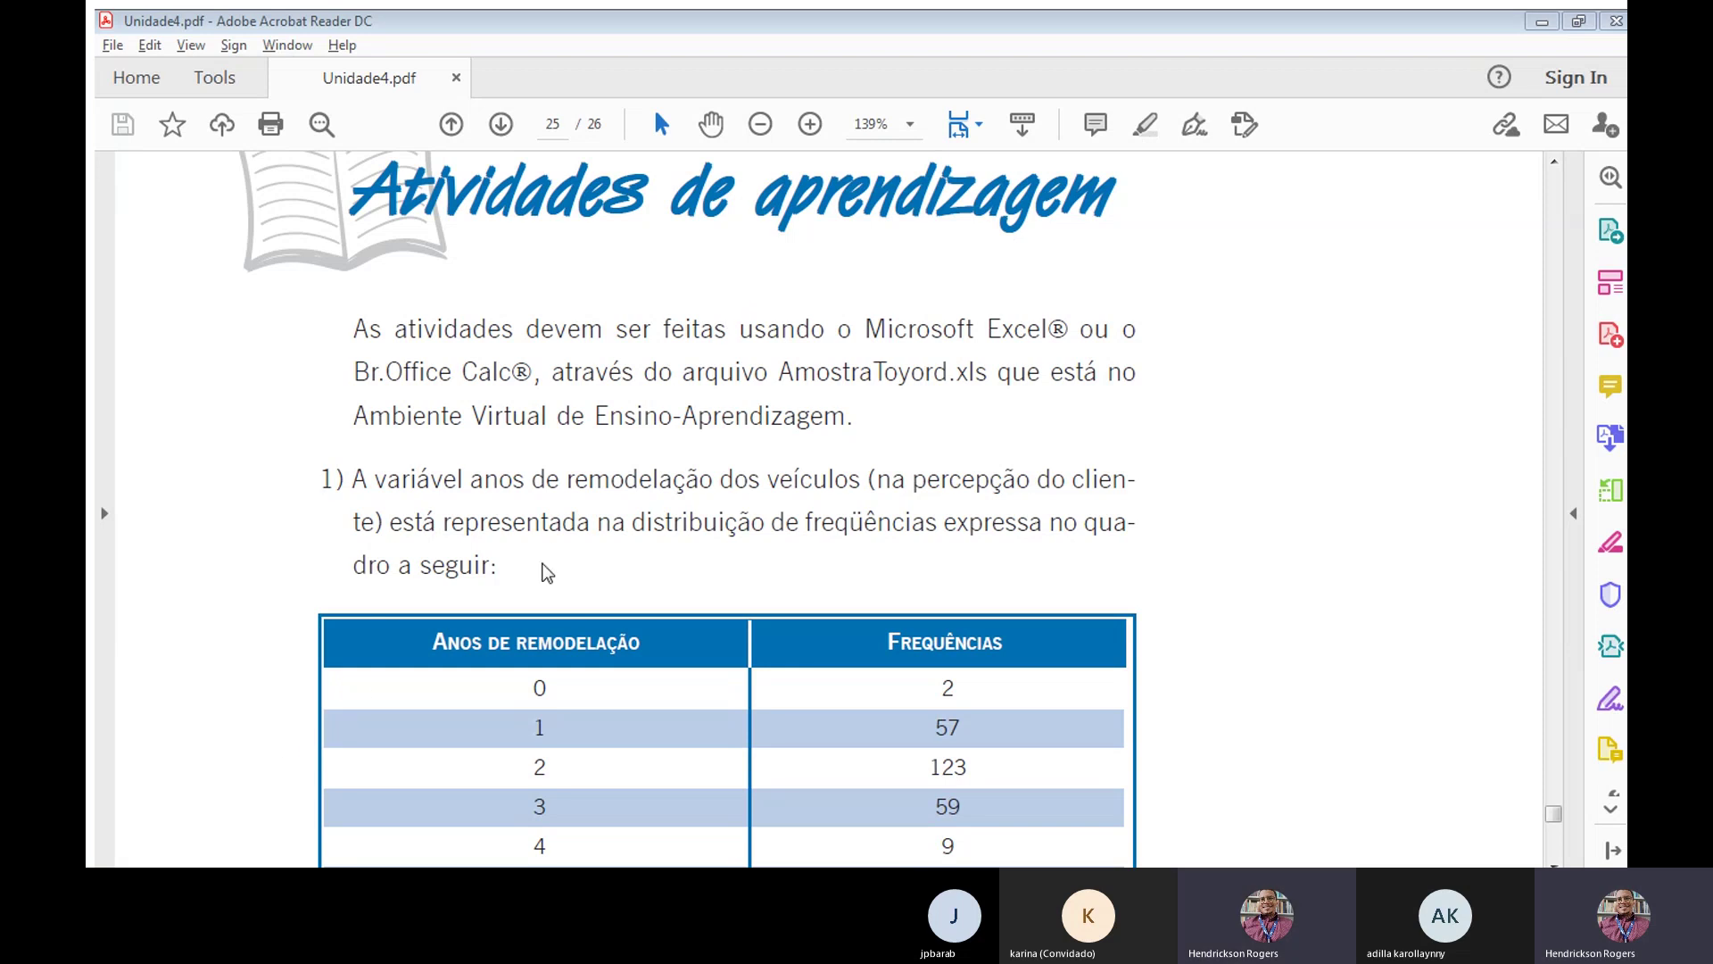
pyautogui.click(667, 282)
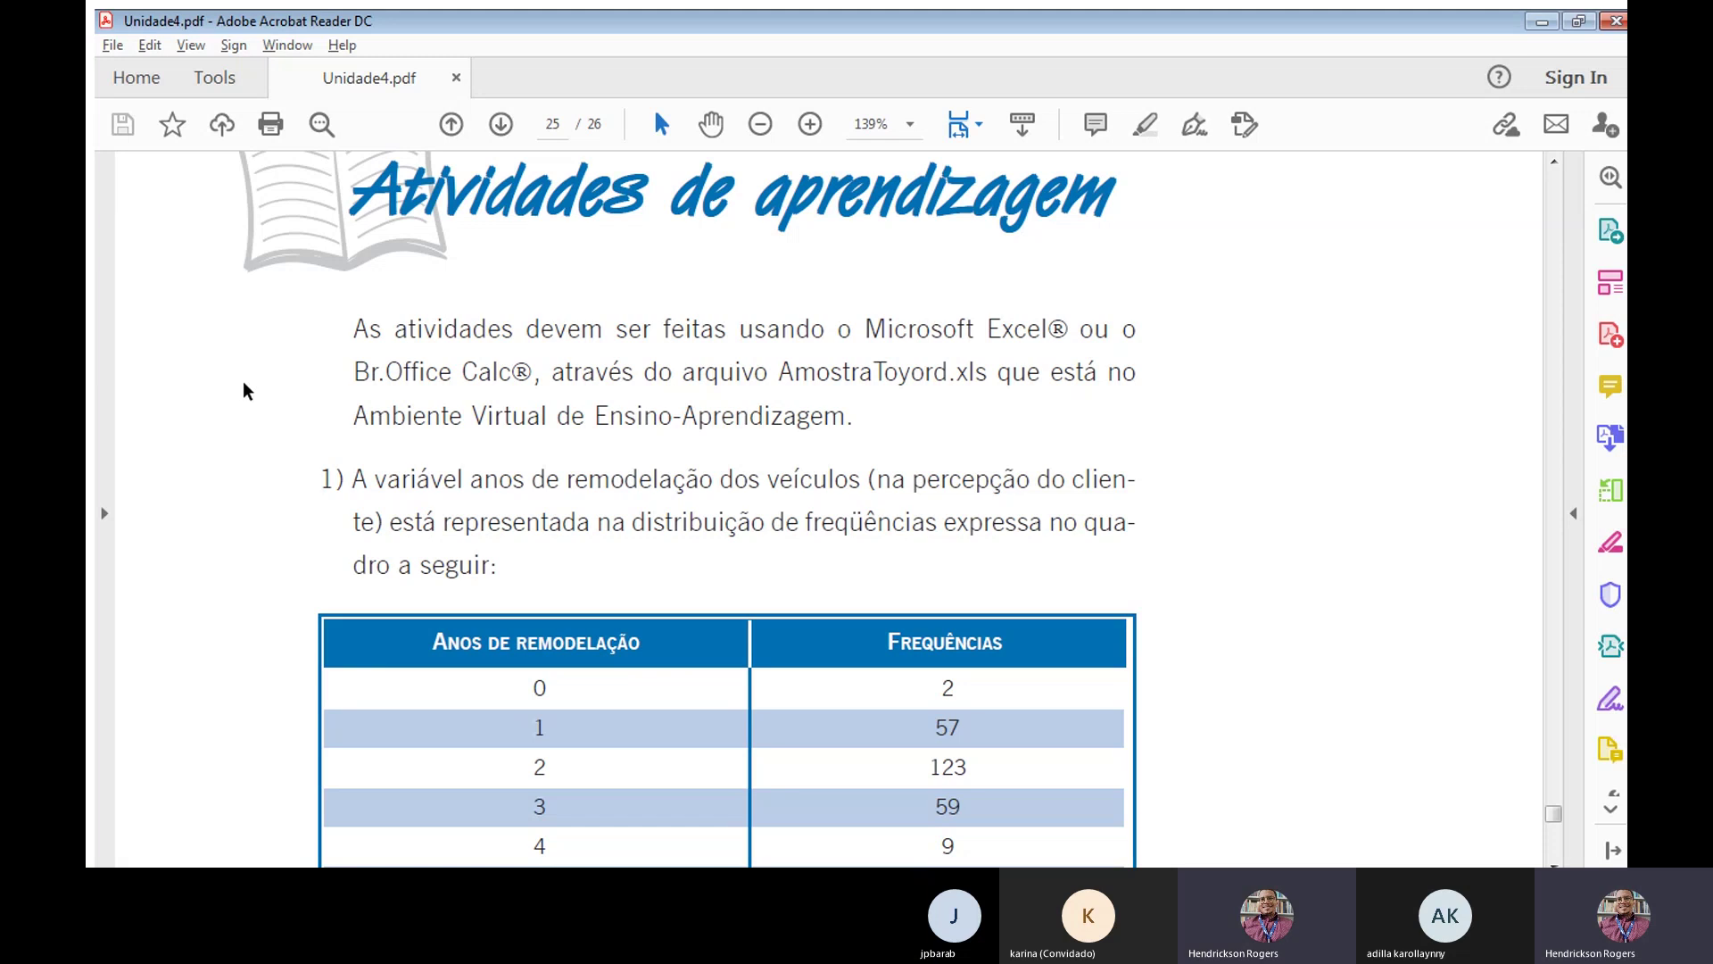
# Read activity 1 on "Anos de remodelação", including its frequency table and question a) on mean, median, mode and quartiles.
pyautogui.scroll(-1, 243, 383)
pyautogui.scroll(-2, 243, 383)
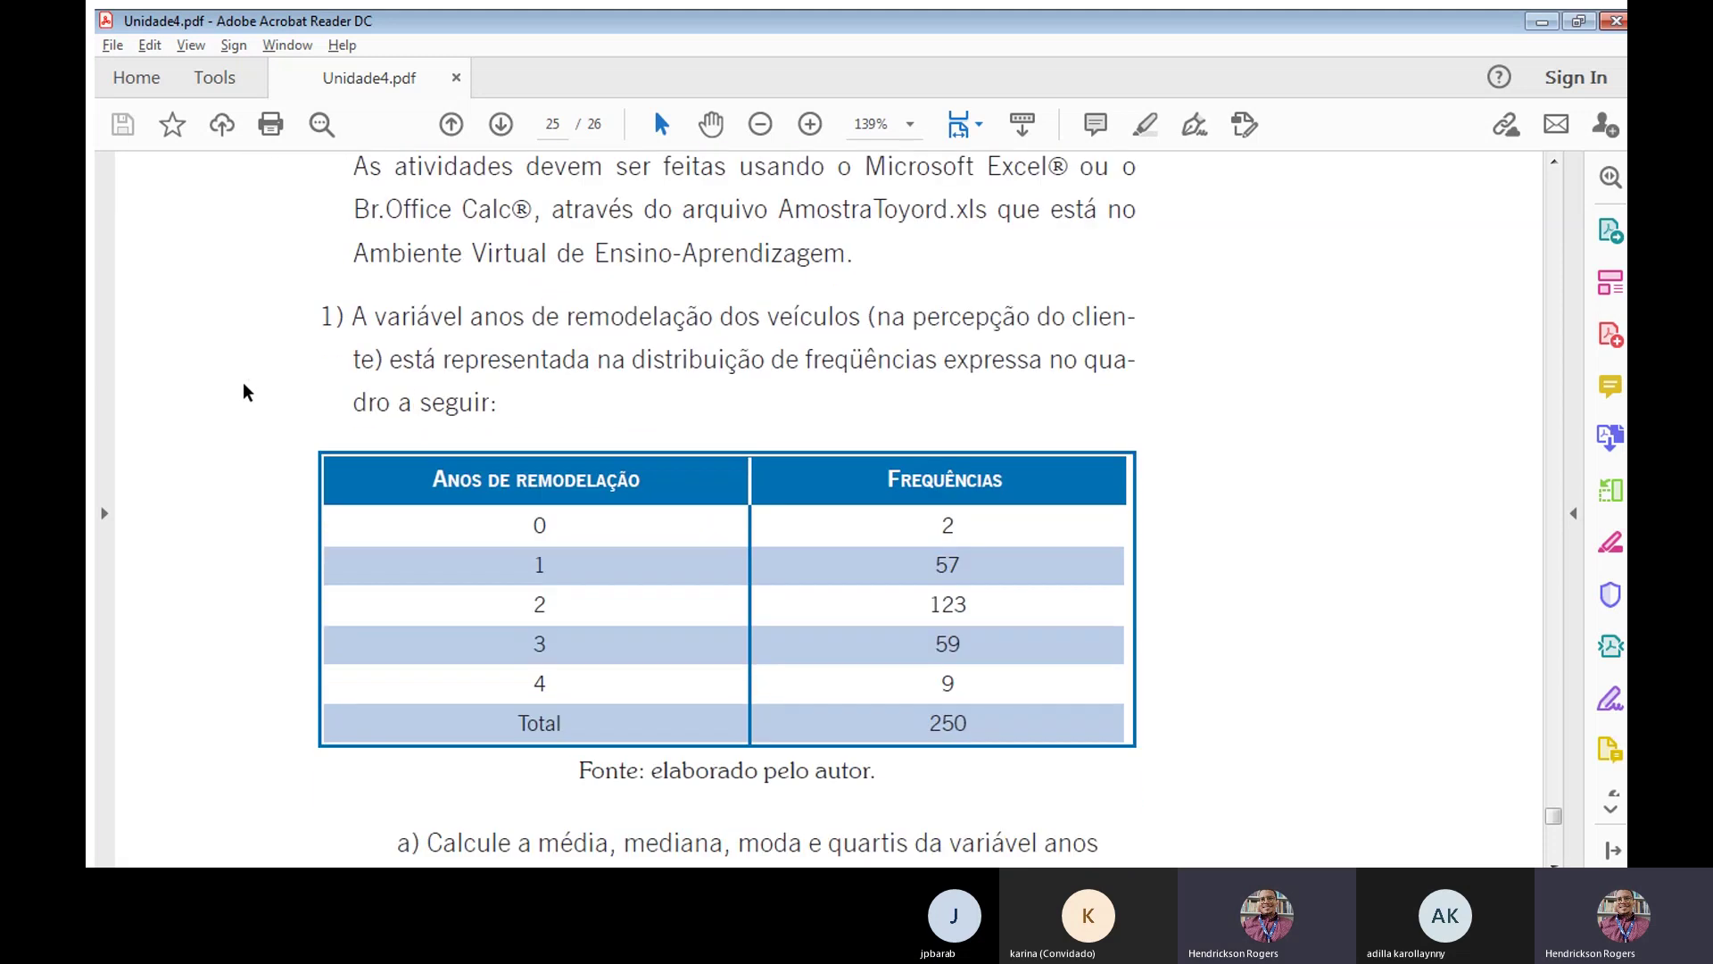
pyautogui.scroll(-1, 246, 385)
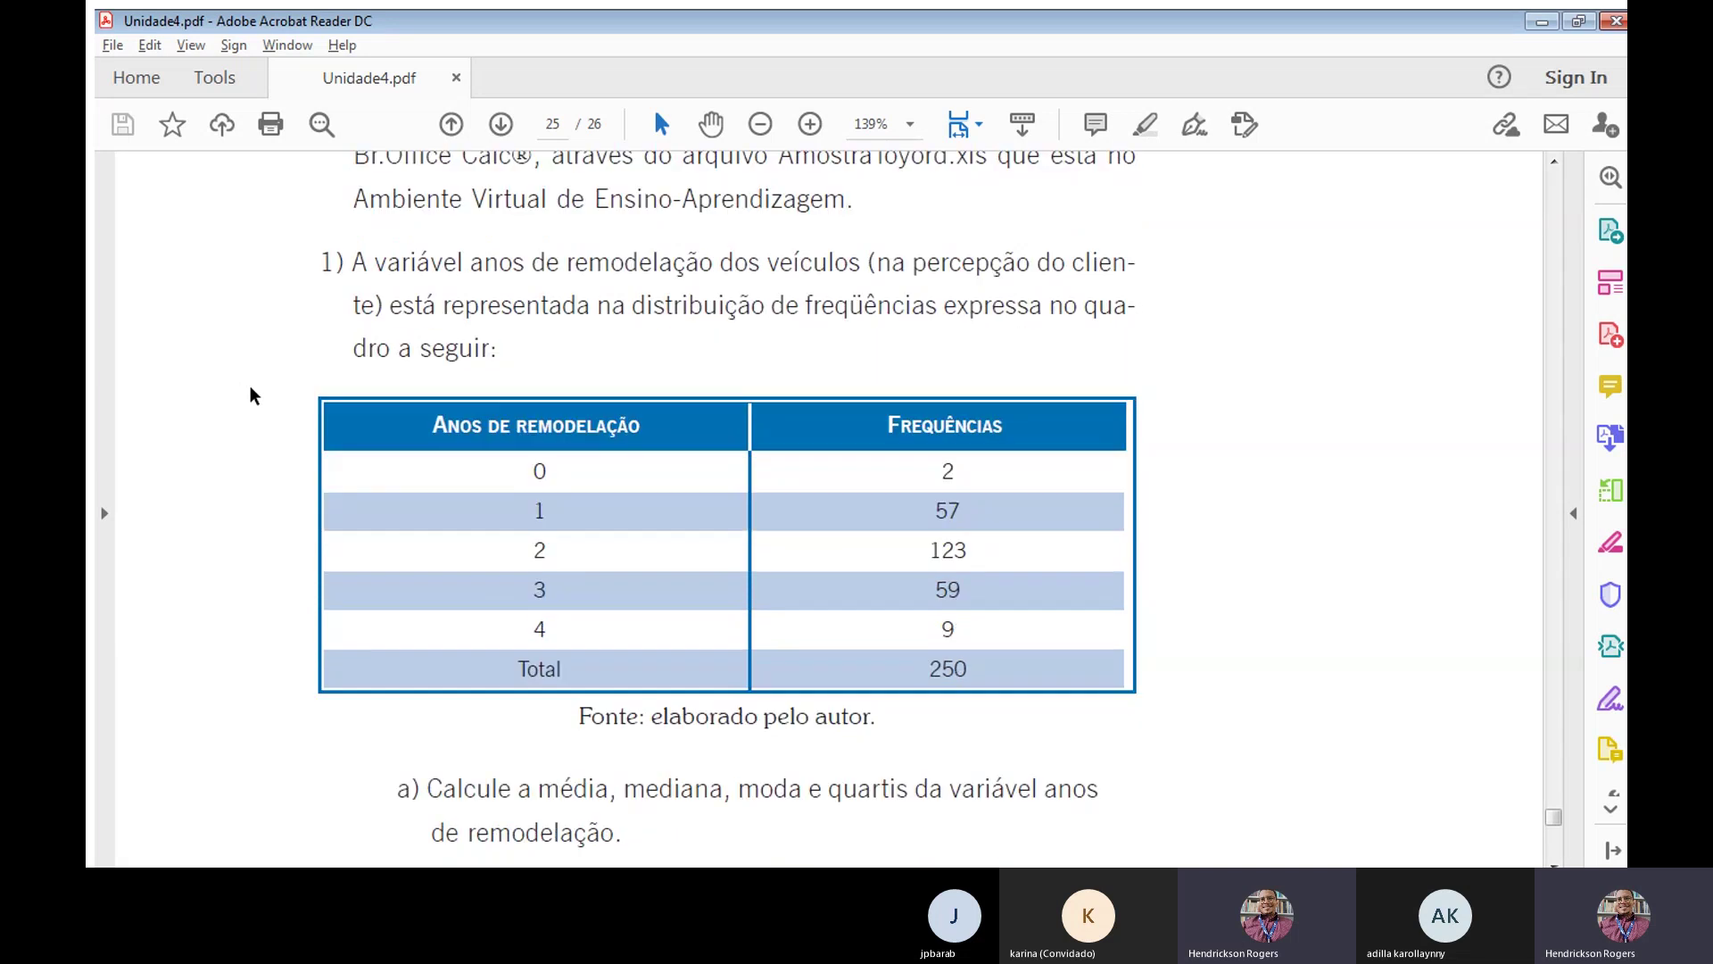
pyautogui.scroll(-1, 251, 387)
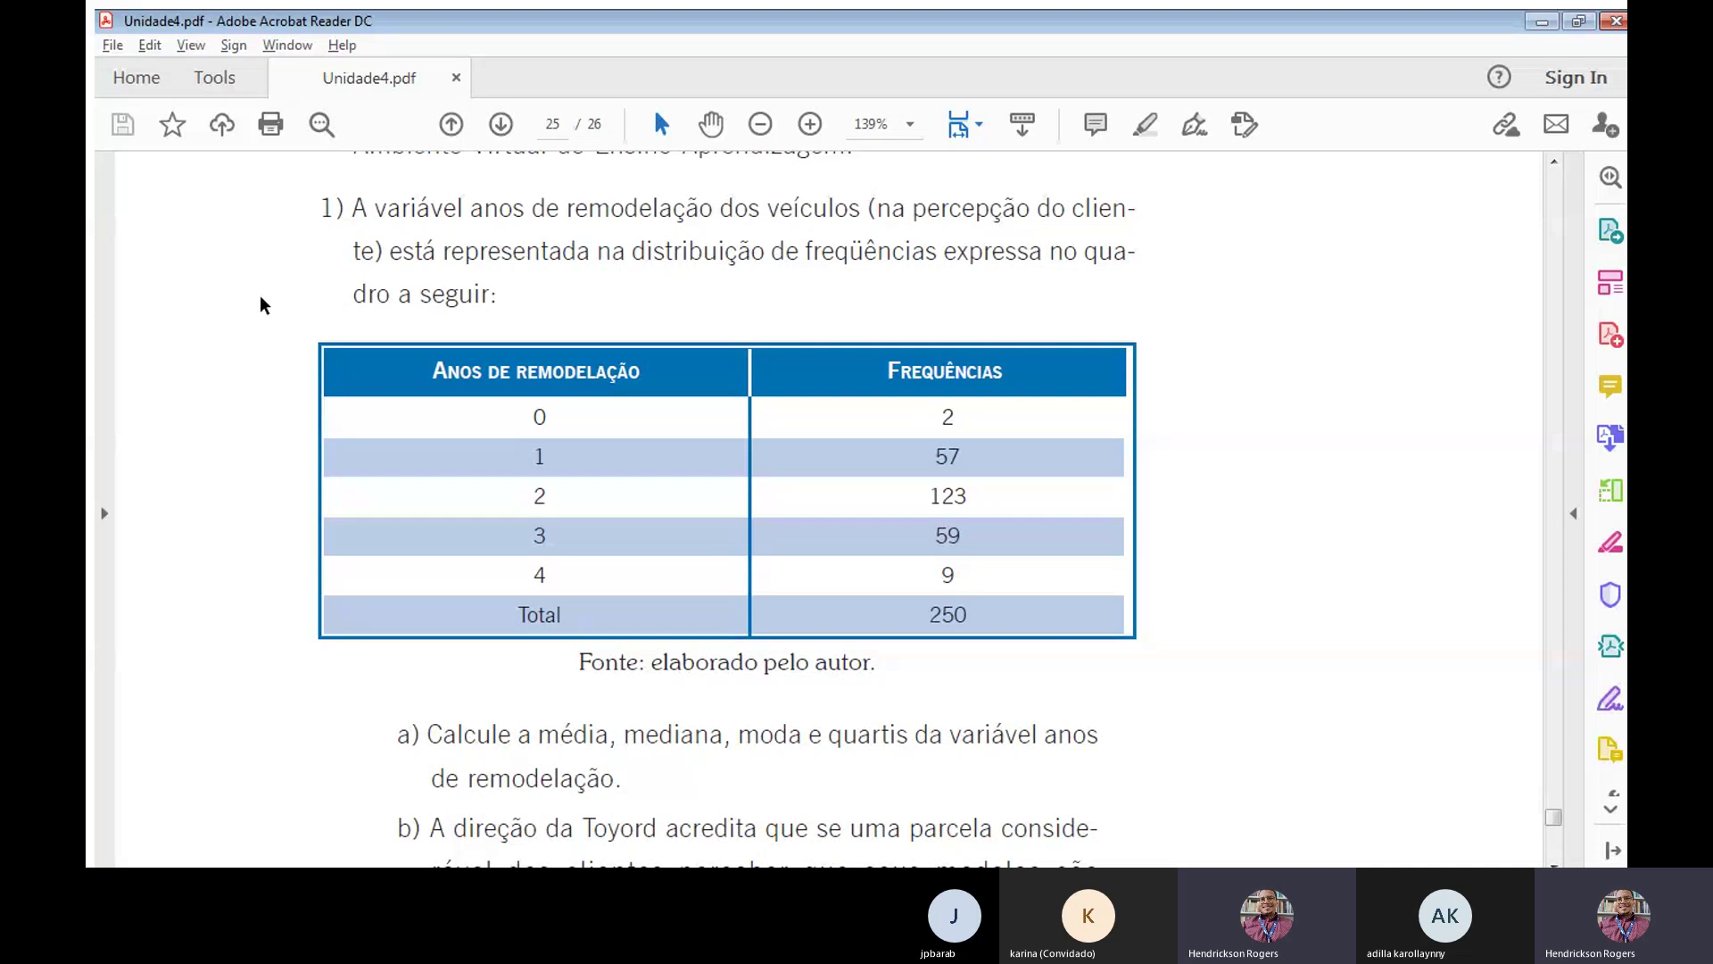
# Point out activity 1's statement on the "anos de remodelação" variable by selecting its text, and clear the selection.
pyautogui.moveTo(351, 208); pyautogui.dragTo(587, 293)
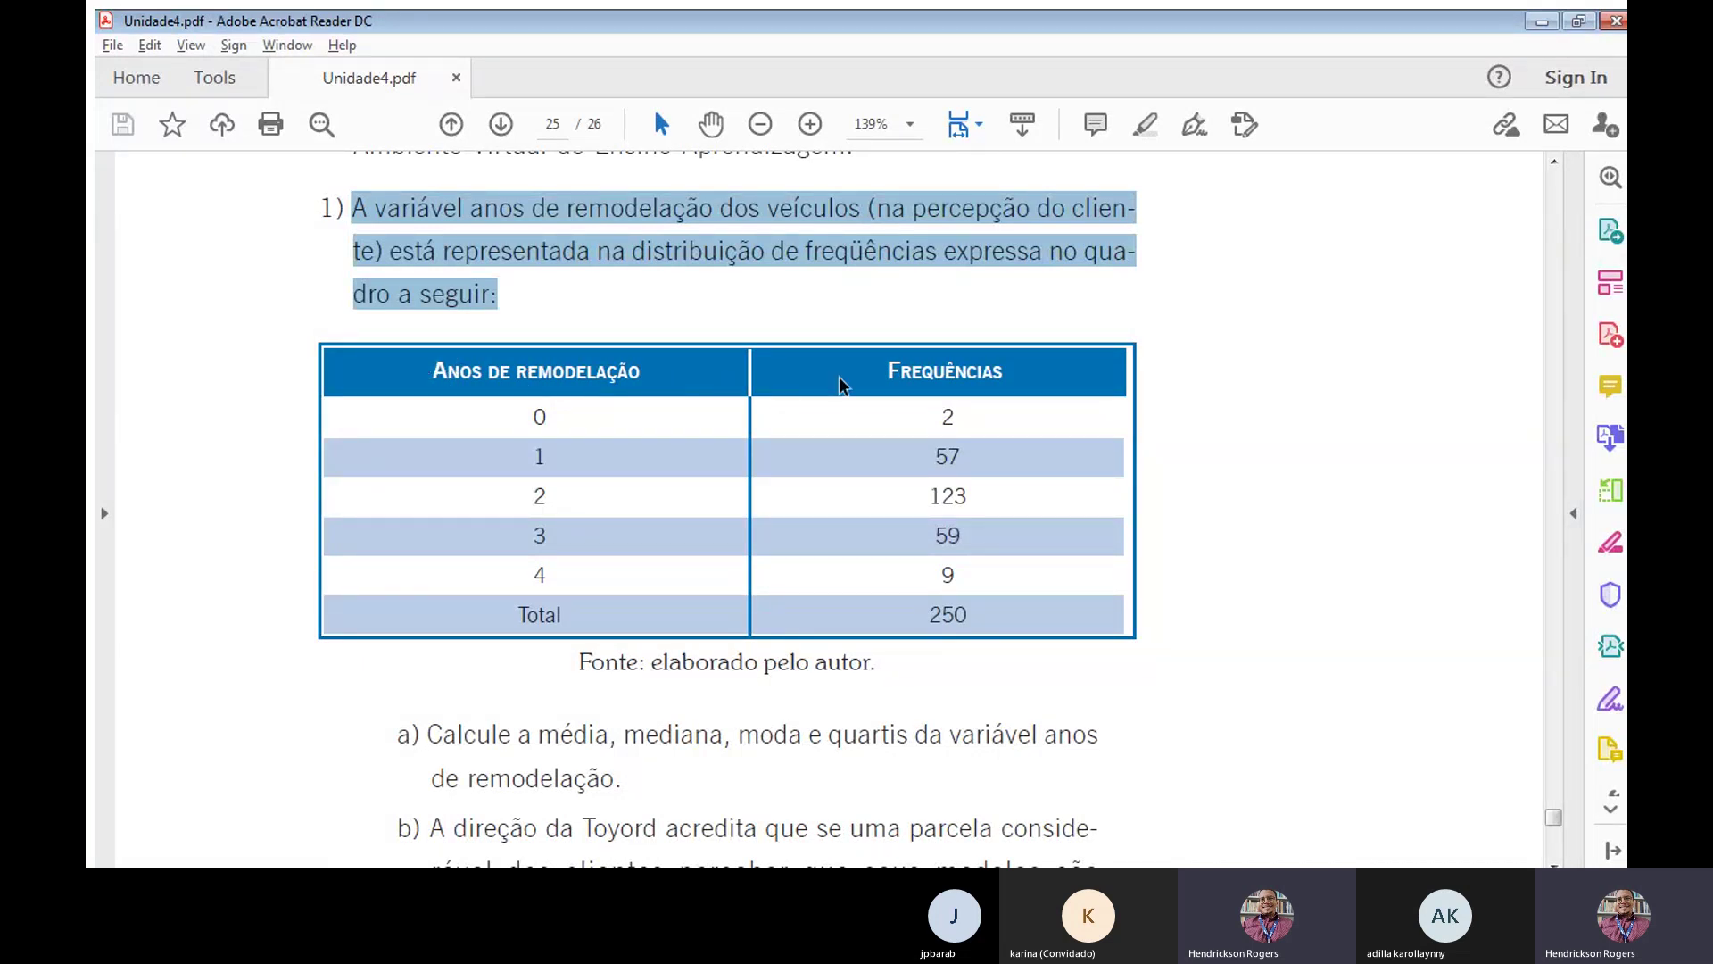
pyautogui.doubleClick(904, 351)
pyautogui.click(246, 395)
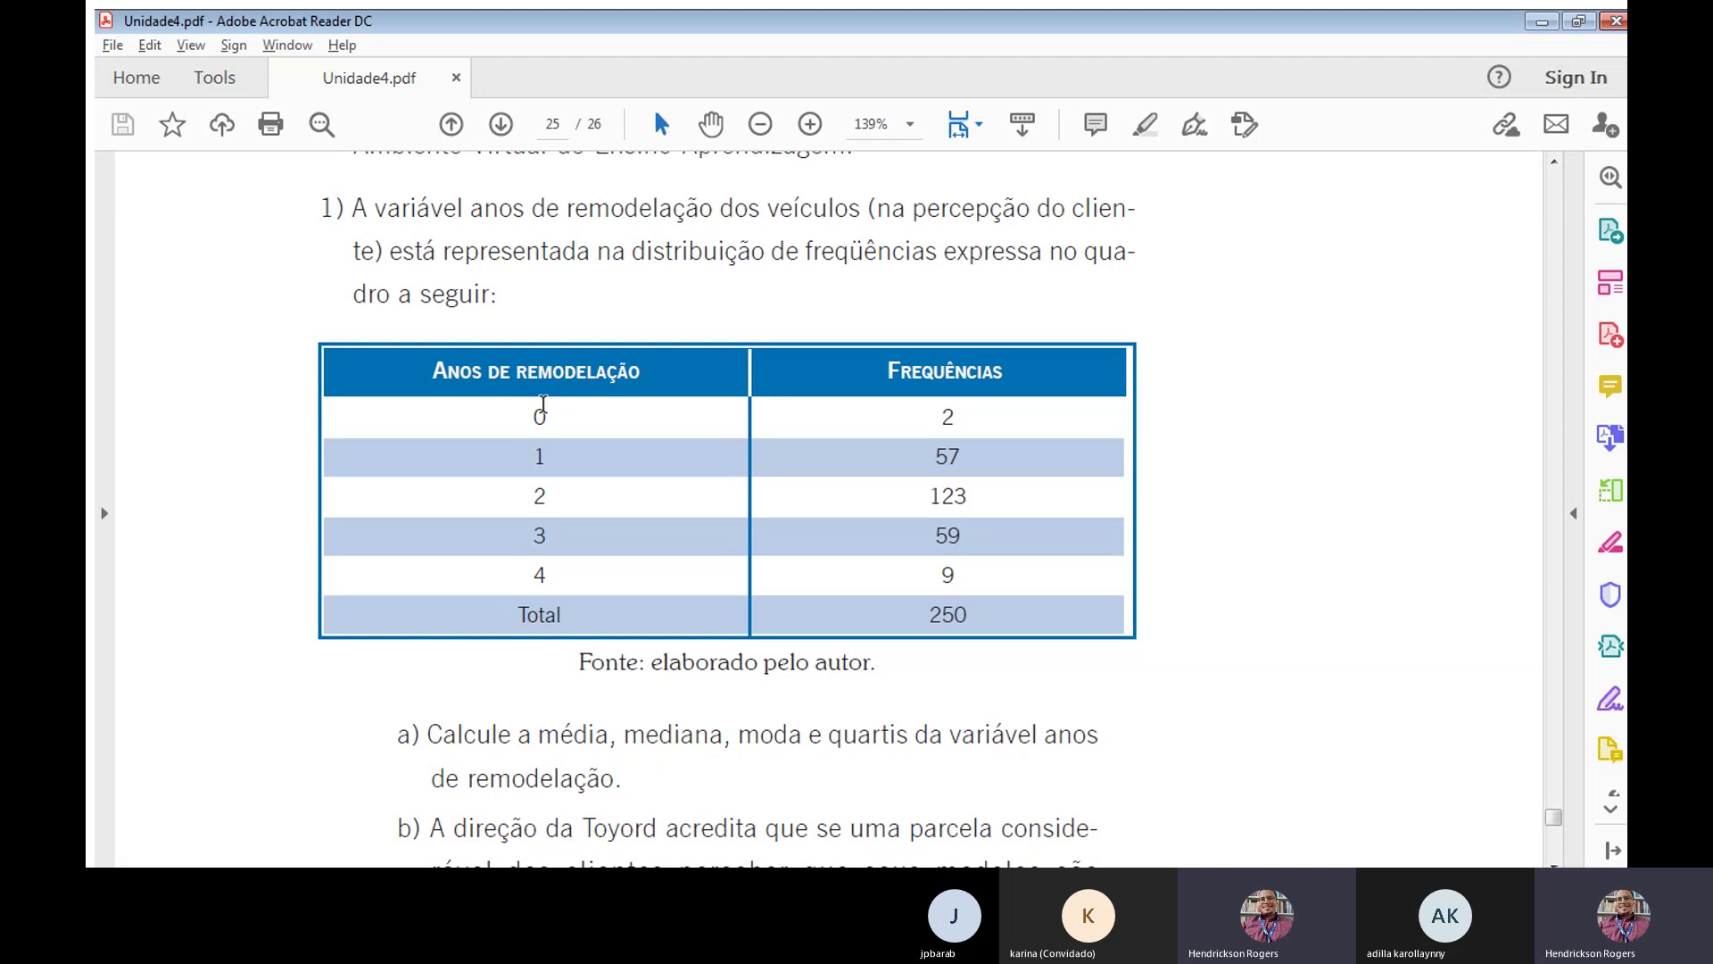
# Point out entries of the "Anos de remodelação" frequency table, including the total frequency, by selecting them, and clear the selection.
pyautogui.moveTo(960, 455); pyautogui.dragTo(917, 446)
pyautogui.moveTo(546, 446); pyautogui.dragTo(529, 446)
pyautogui.moveTo(928, 487); pyautogui.dragTo(958, 482)
pyautogui.moveTo(921, 610); pyautogui.dragTo(960, 610)
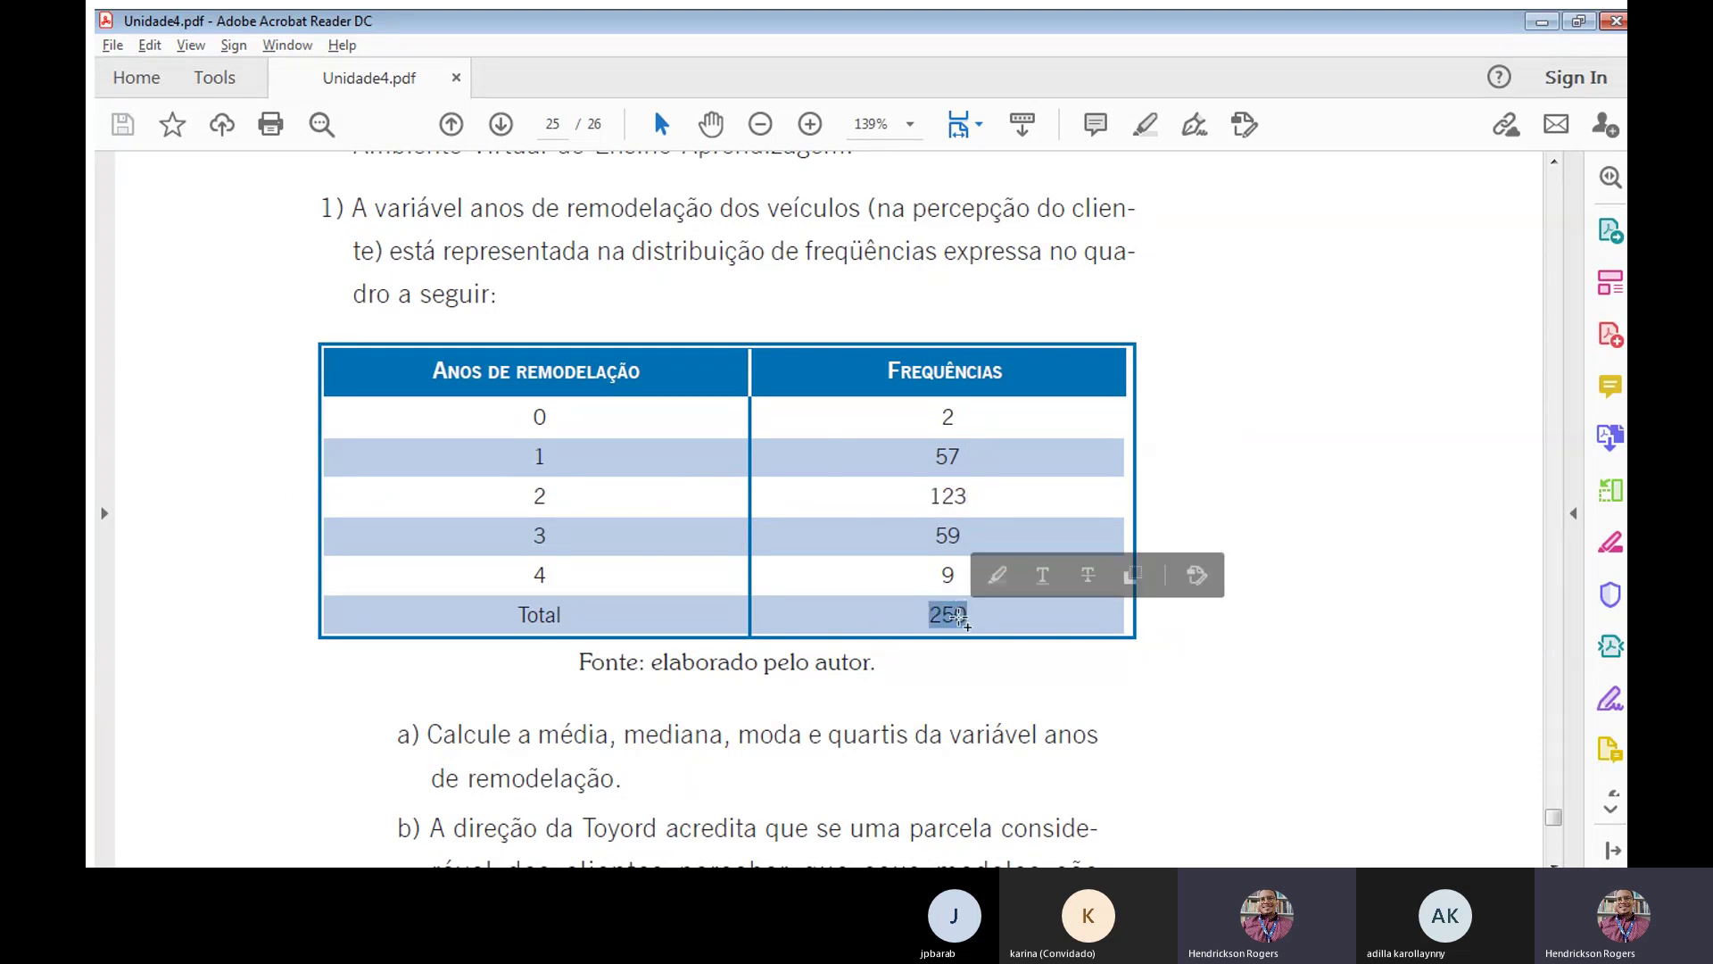
pyautogui.click(247, 563)
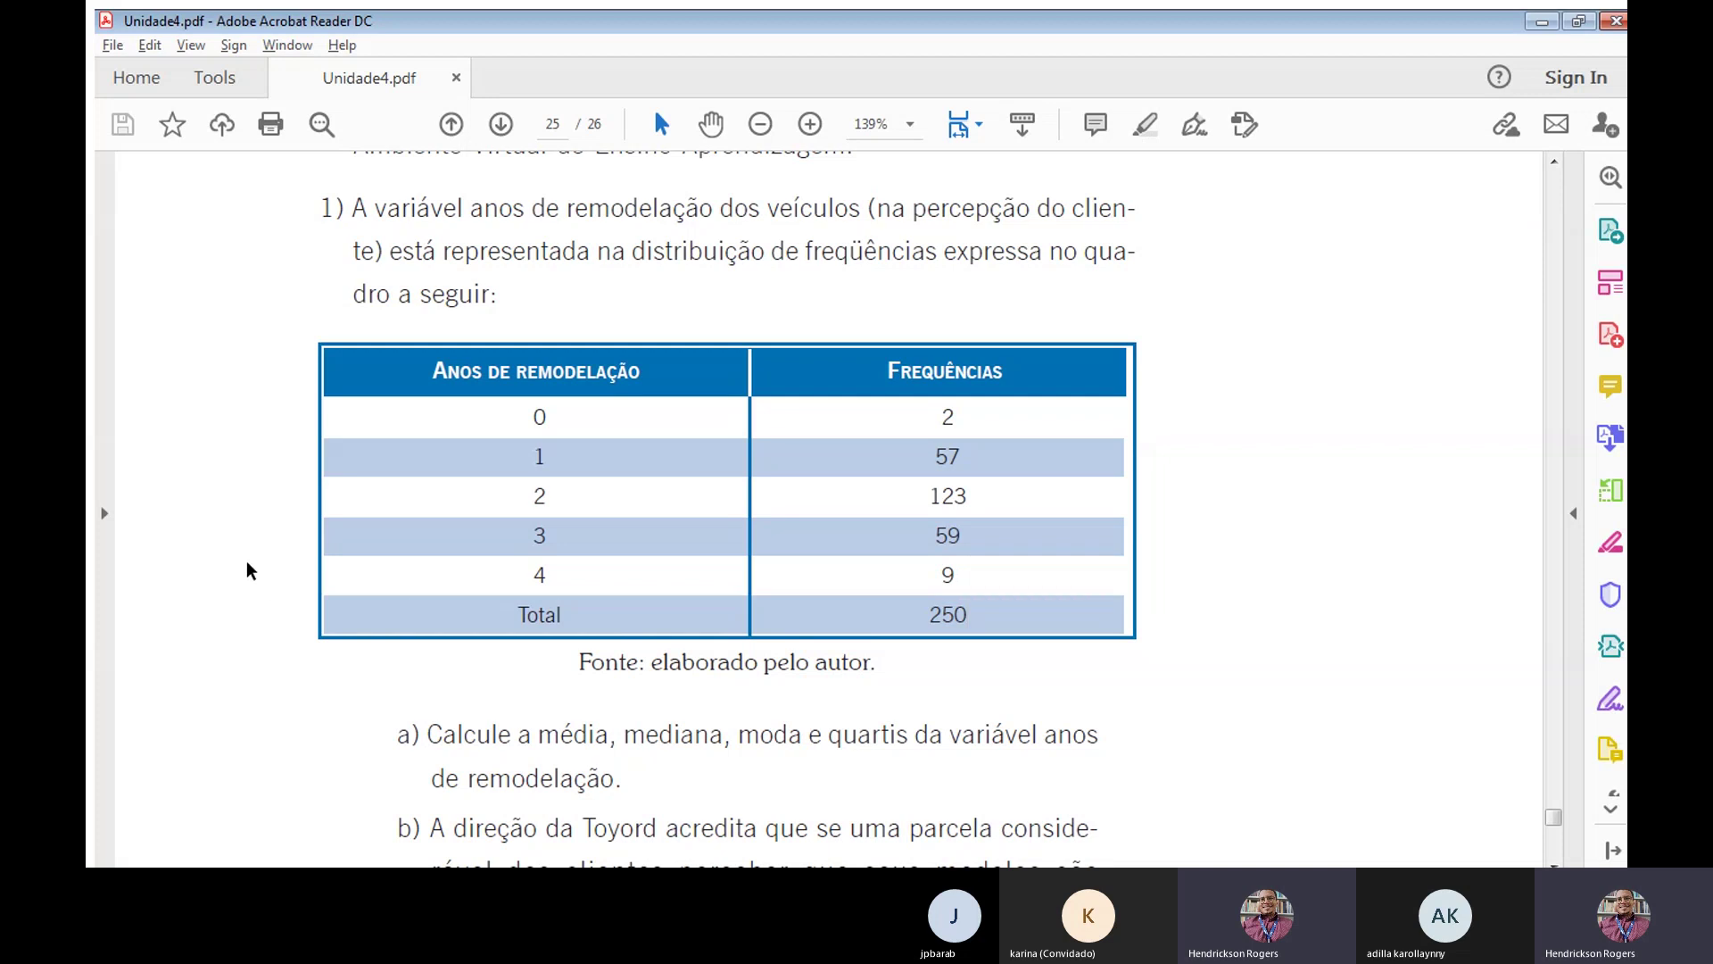
pyautogui.scroll(-3, 246, 560)
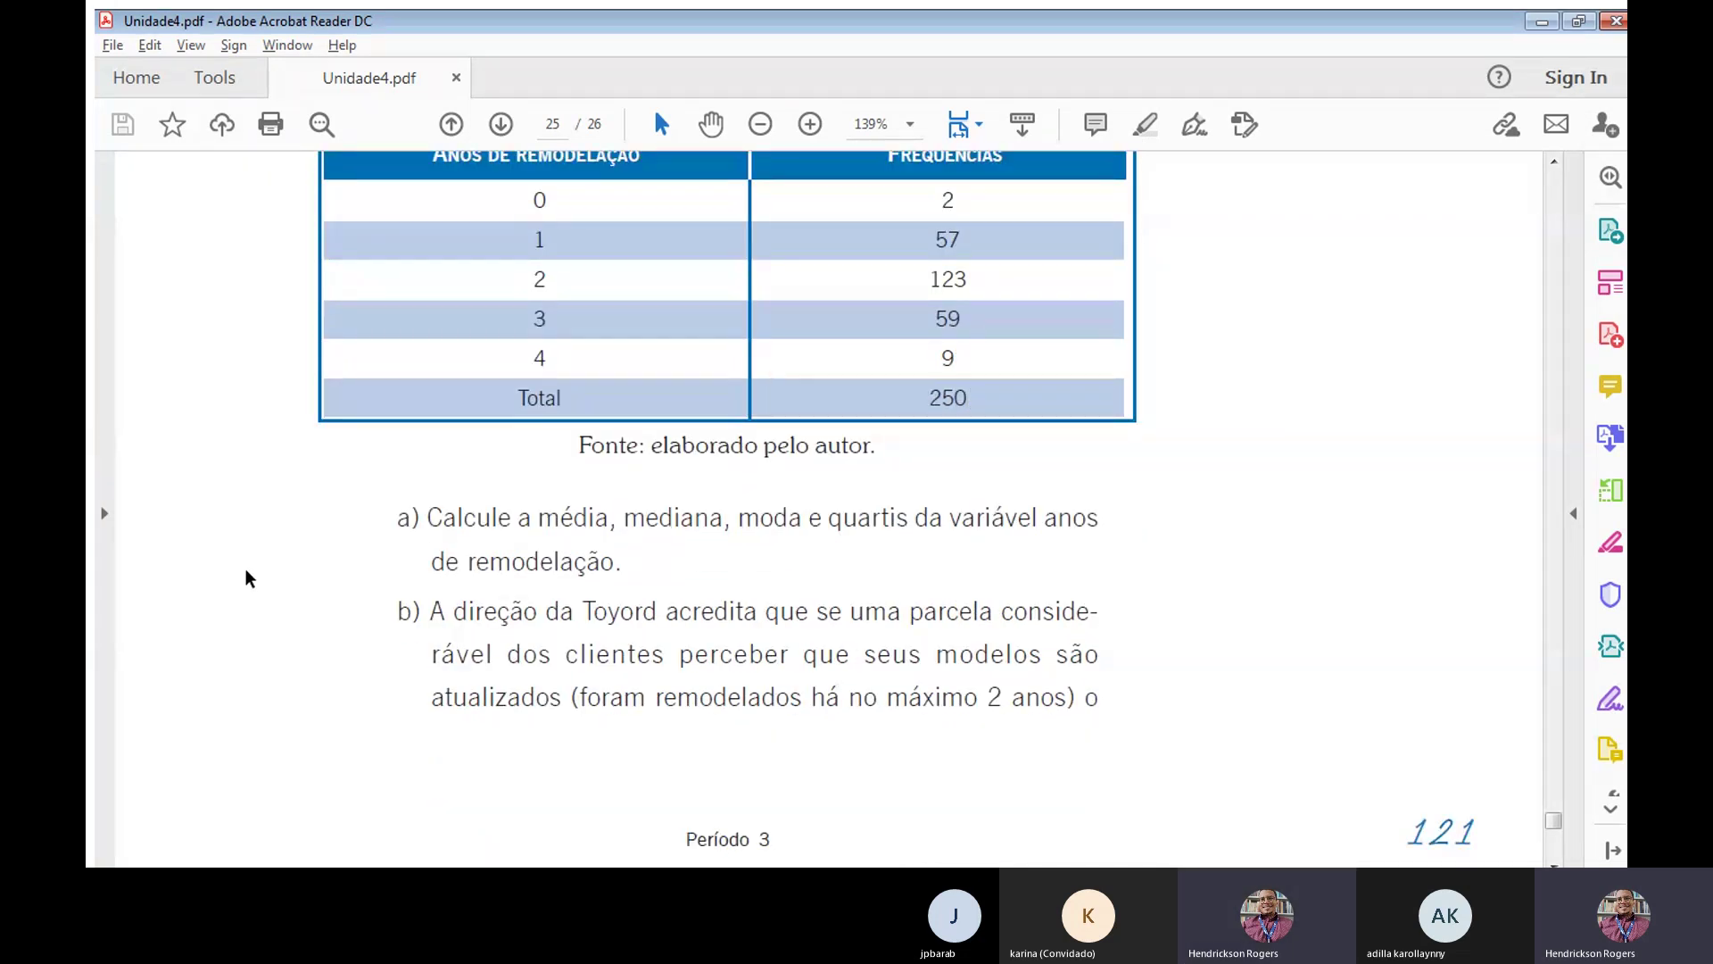
pyautogui.press('Tab')
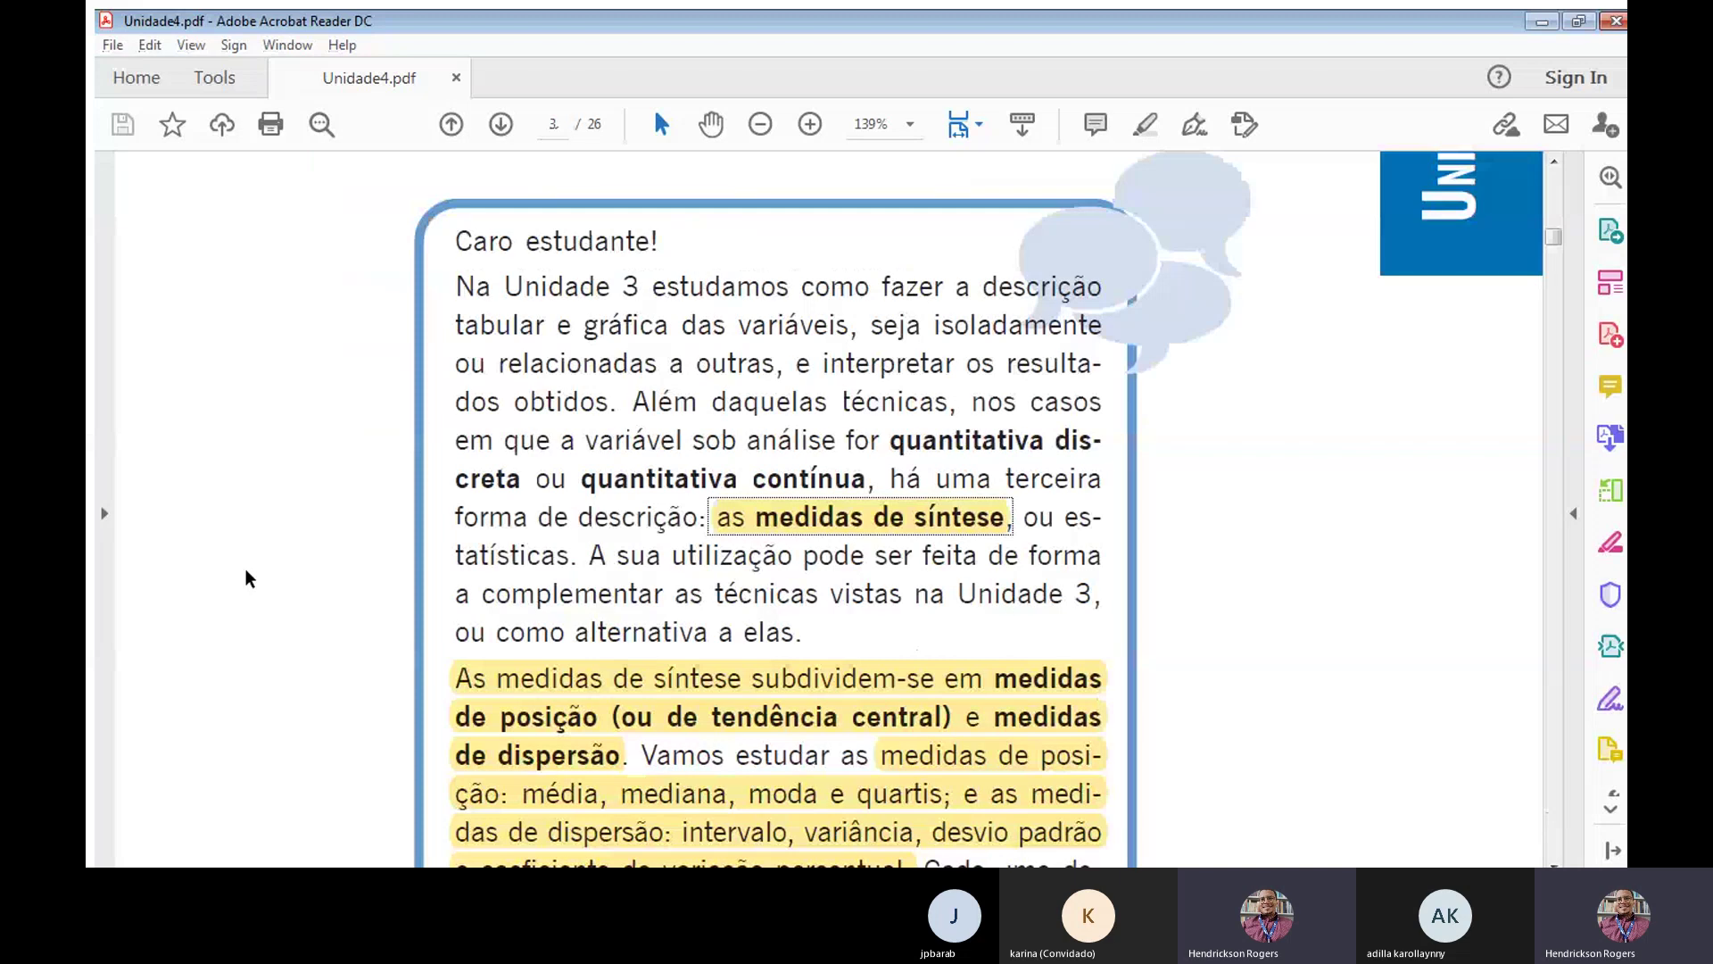
pyautogui.hotkey('alt', 'Tab')
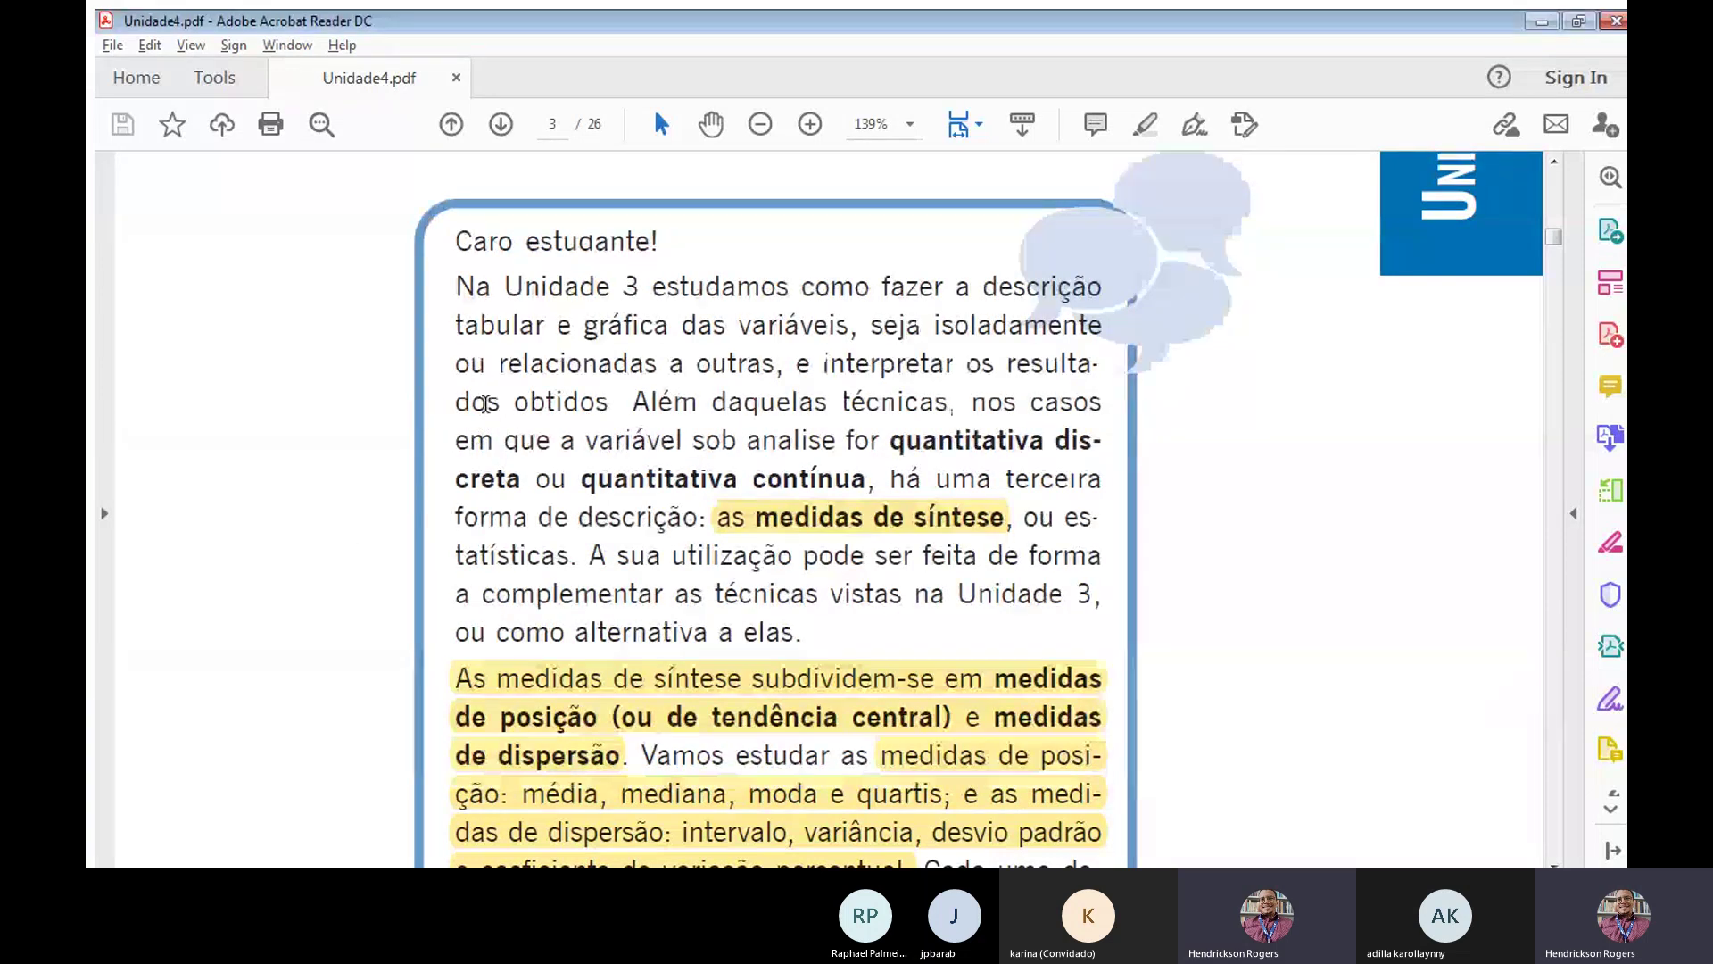
pyautogui.doubleClick(270, 403)
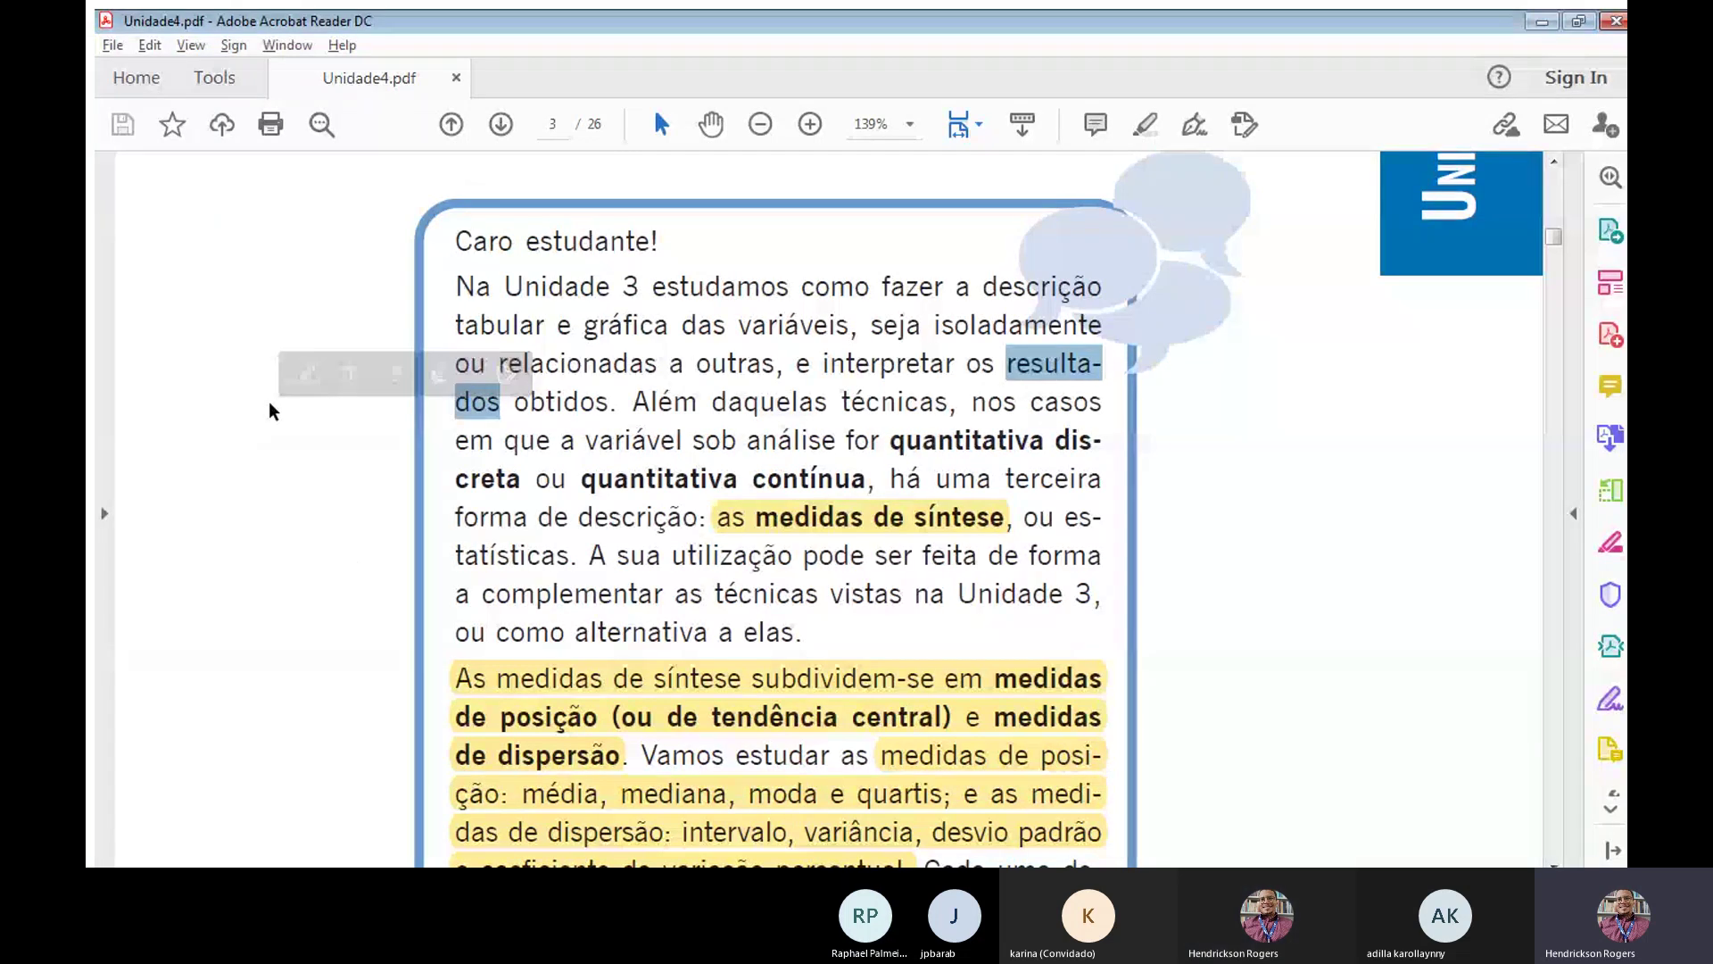
pyautogui.press('End')
pyautogui.scroll(-2, 273, 406)
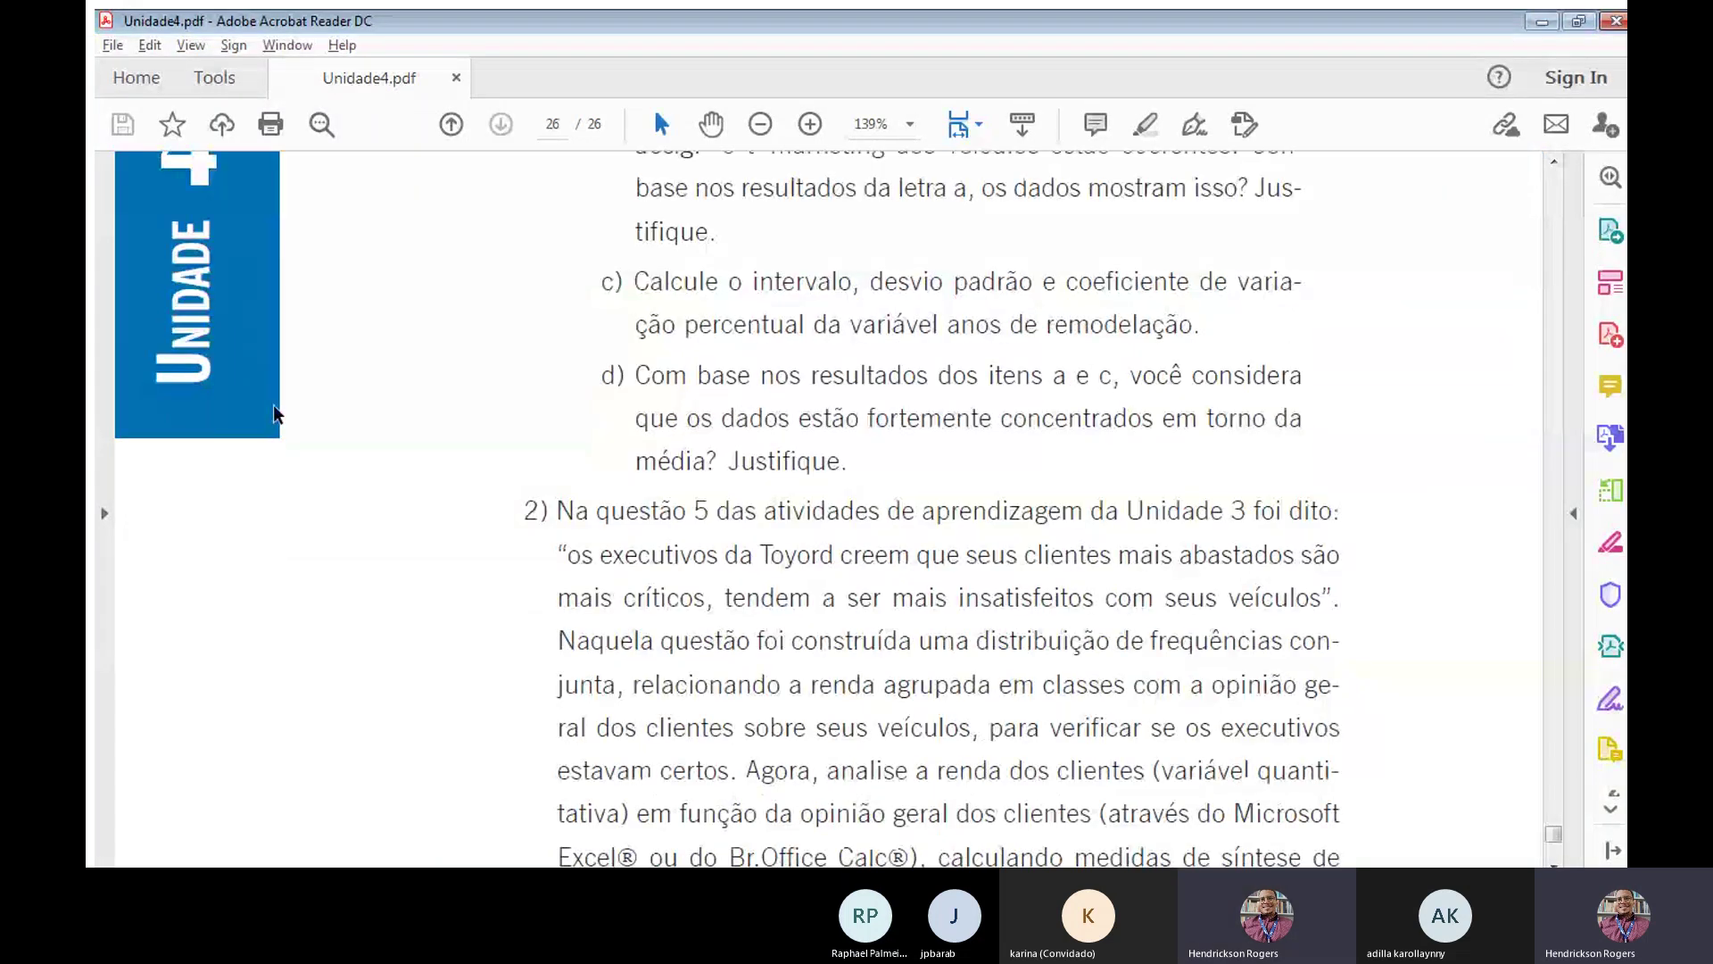
pyautogui.scroll(5, 274, 406)
pyautogui.scroll(1, 273, 404)
pyautogui.scroll(-1, 273, 404)
pyautogui.scroll(7, 273, 404)
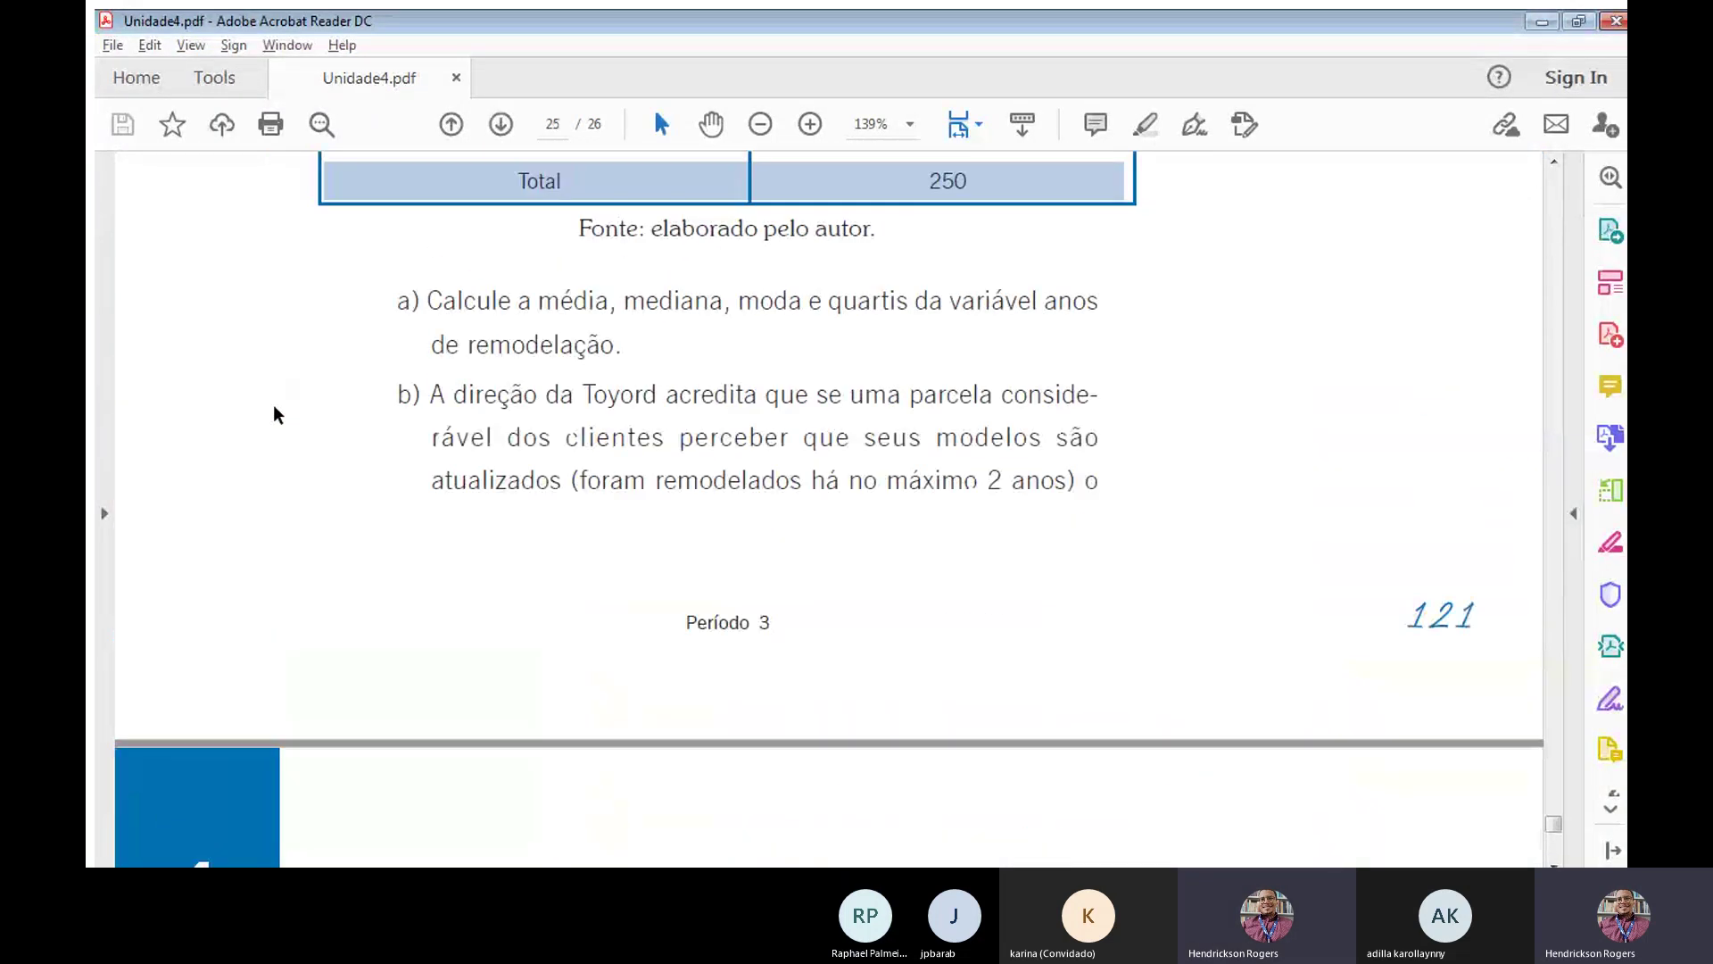
pyautogui.scroll(4, 273, 404)
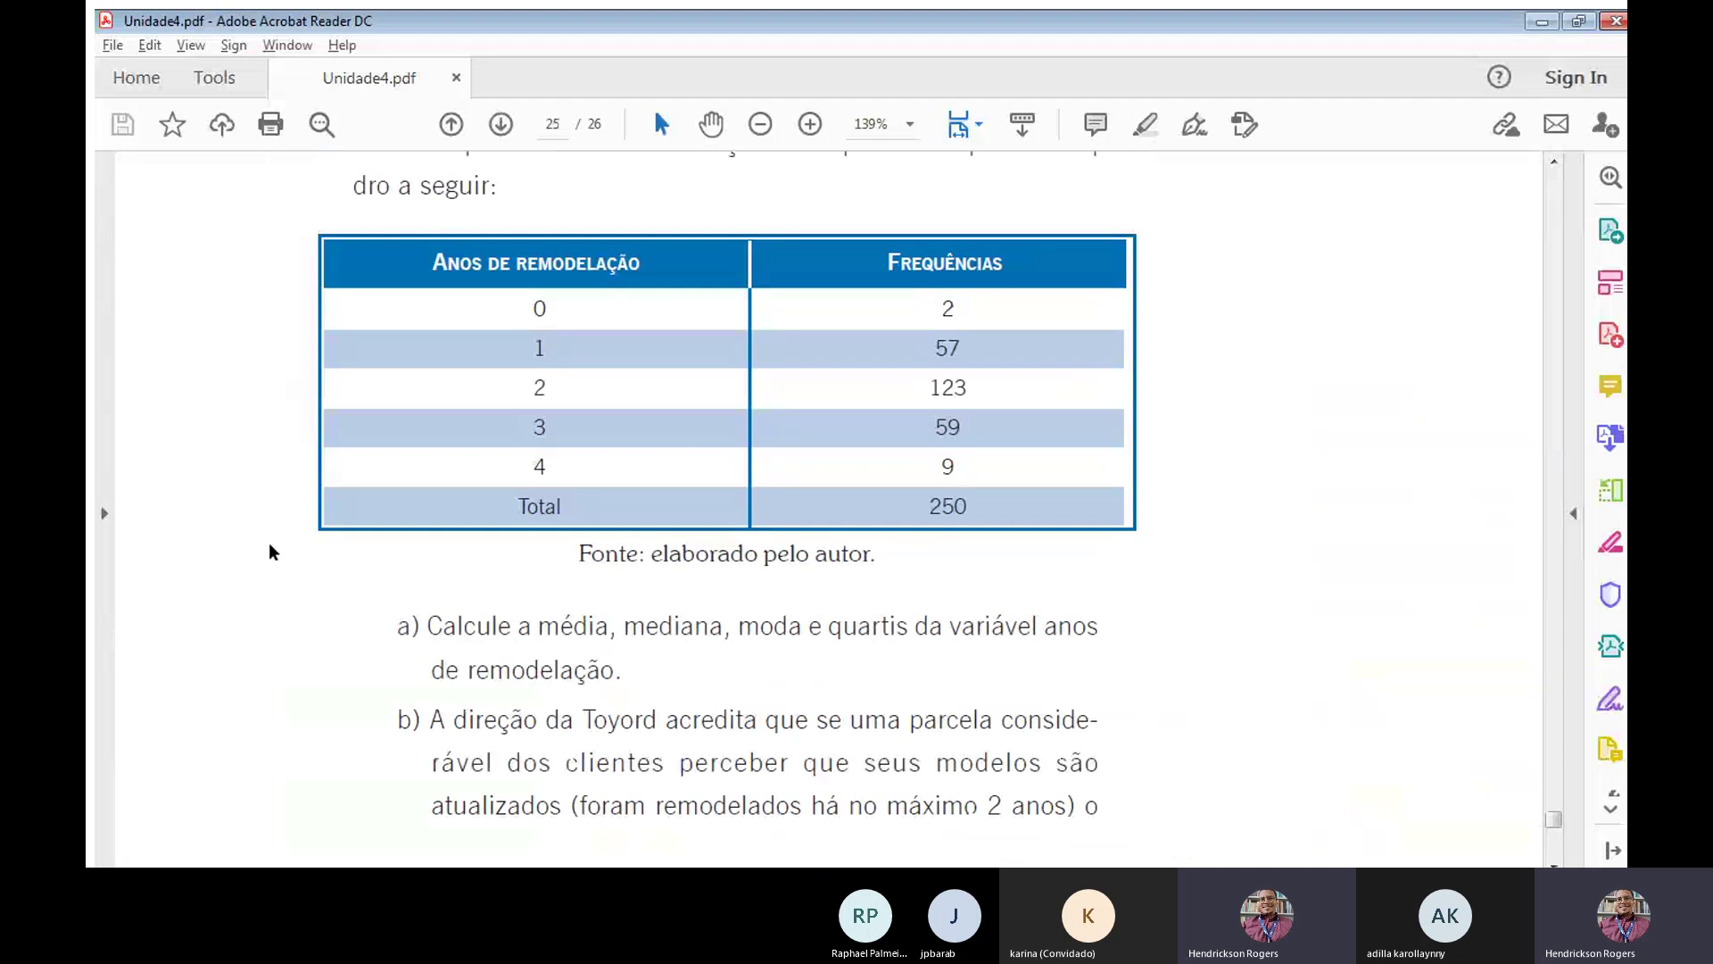
# Select activity 1's question a) on média, mediana, moda and quartis, and review it against the frequency table above.
pyautogui.scroll(-1, 280, 573)
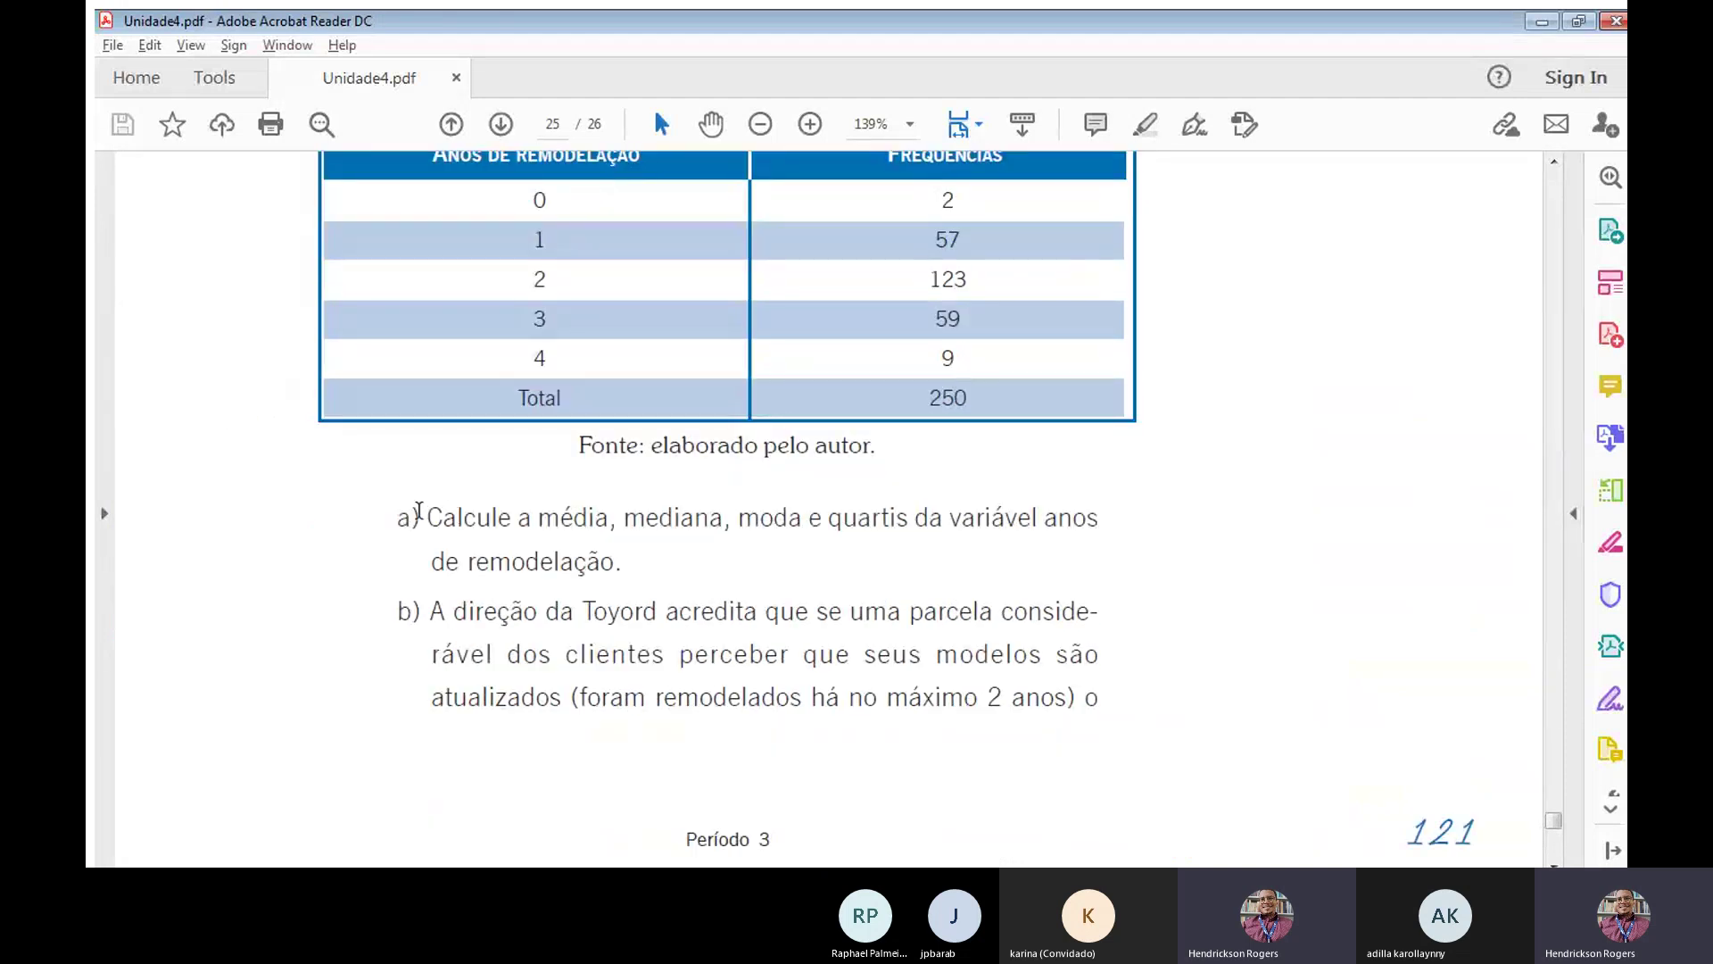
pyautogui.moveTo(418, 513); pyautogui.dragTo(1055, 521)
pyautogui.moveTo(947, 554); pyautogui.dragTo(626, 547)
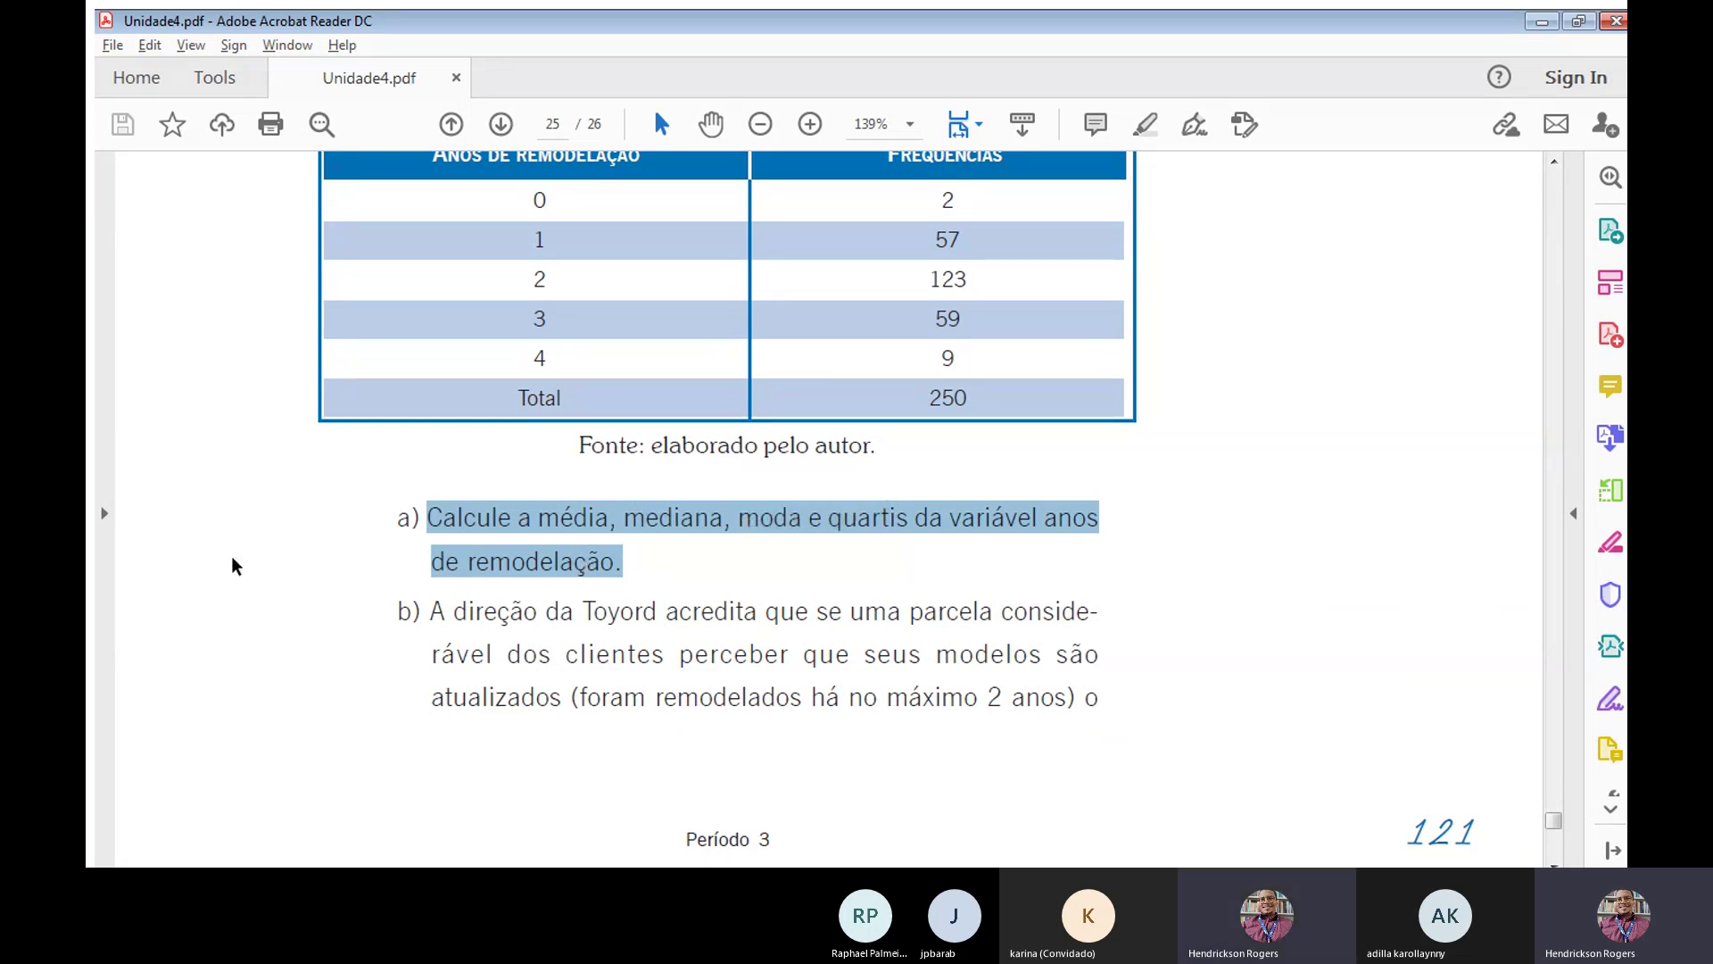
pyautogui.scroll(2, 234, 565)
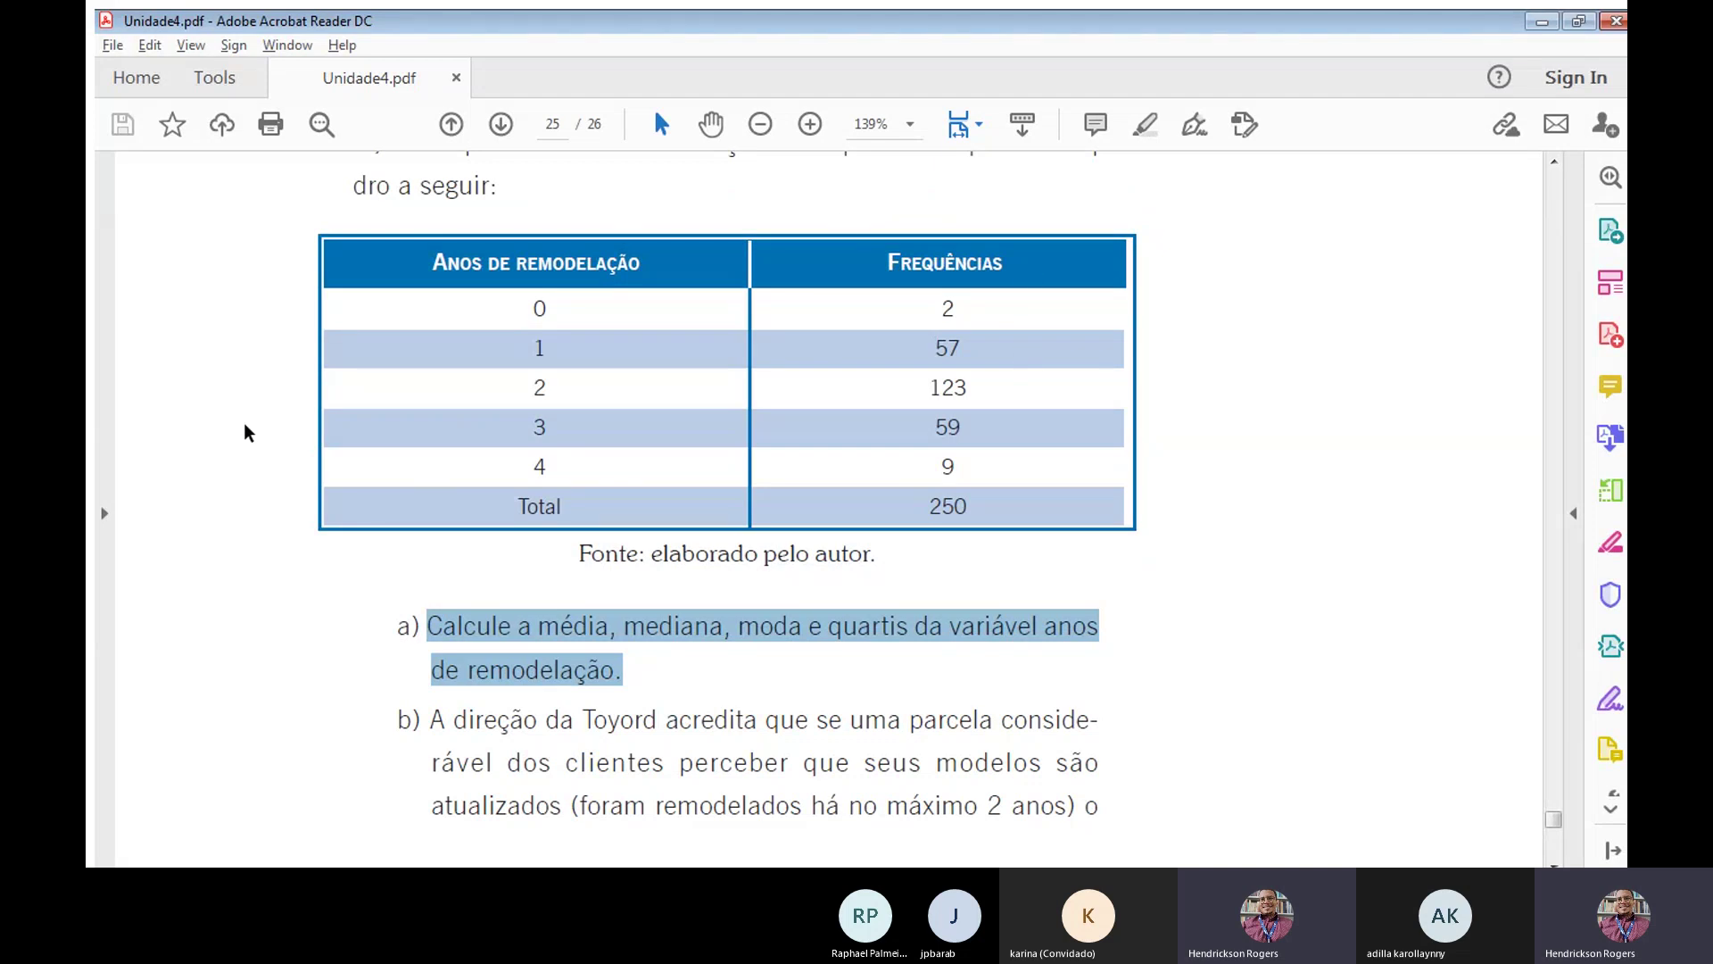
pyautogui.scroll(-2, 244, 427)
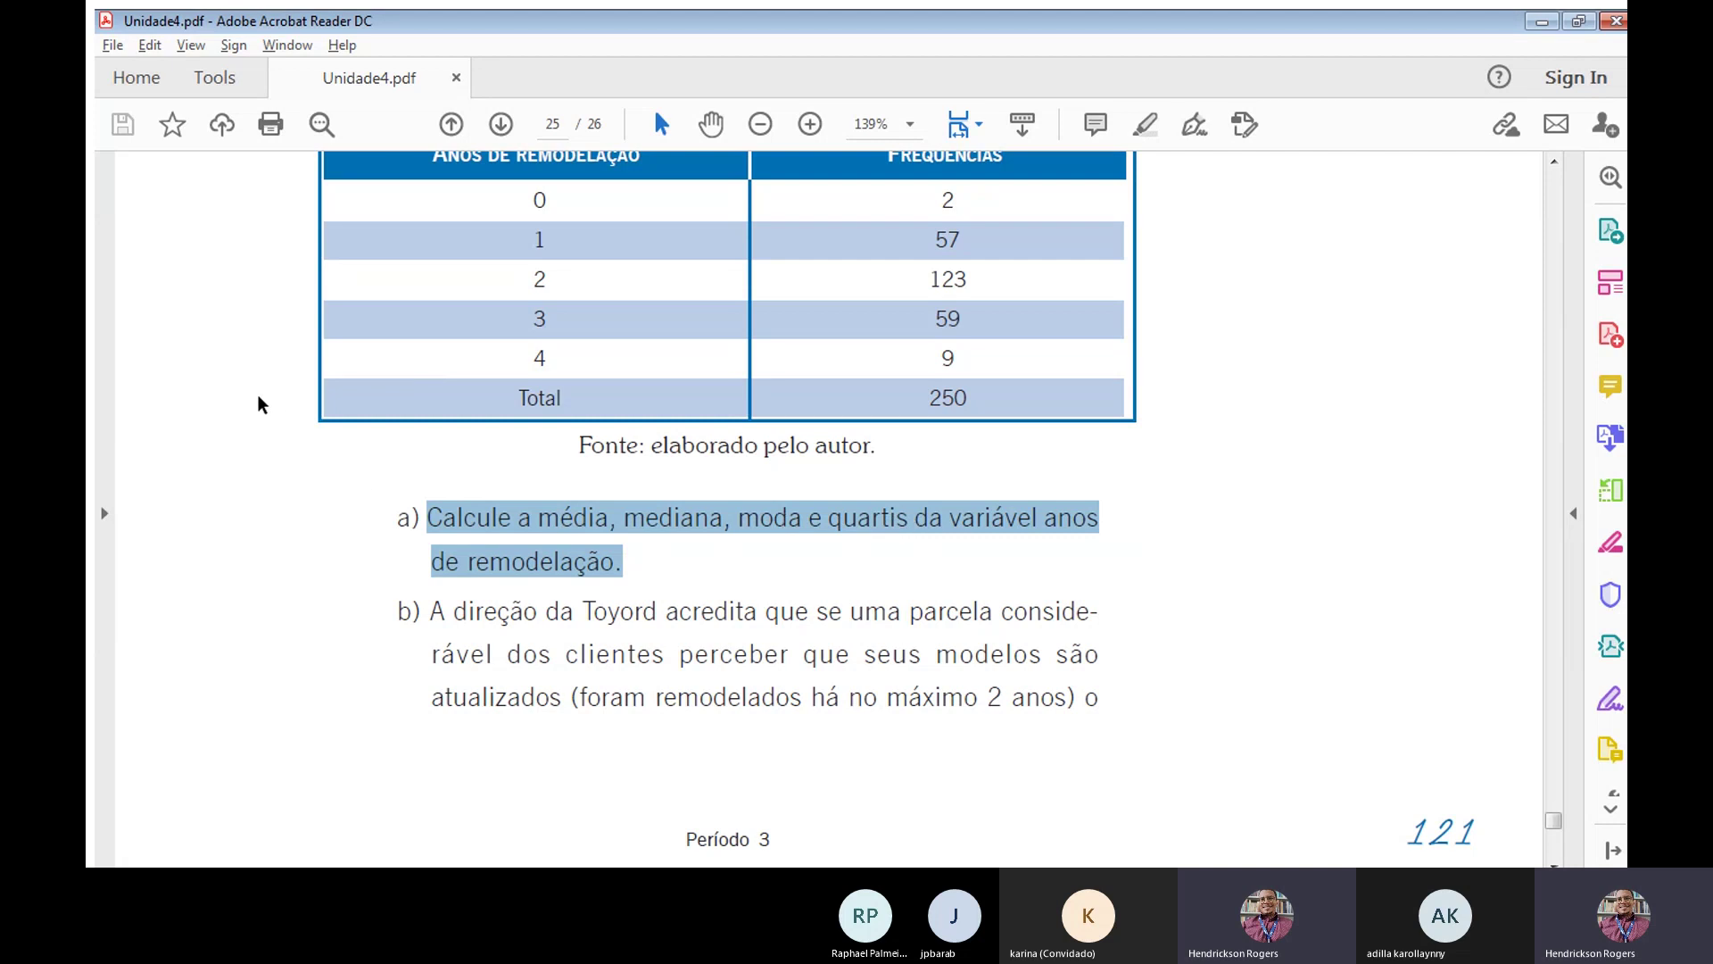
# Point out question b) on Toyord's belief about updated models by selecting its text, and follow it onto page 26.
pyautogui.scroll(-3, 259, 394)
pyautogui.scroll(-3, 255, 407)
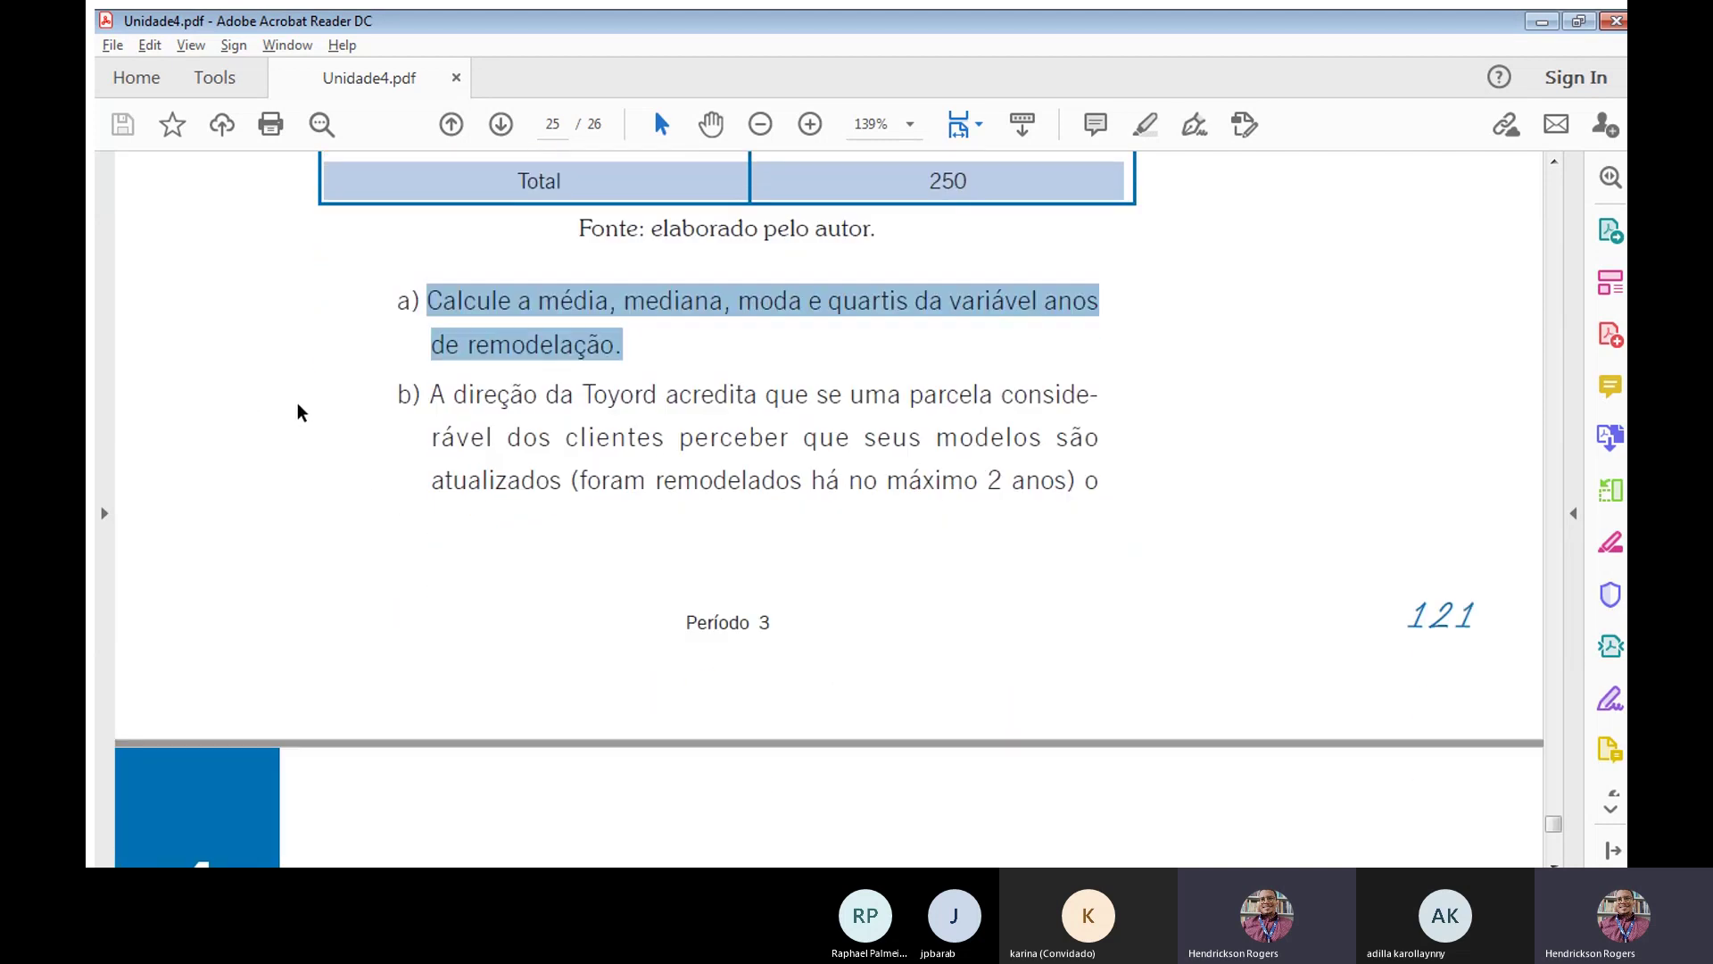
pyautogui.scroll(-2, 411, 398)
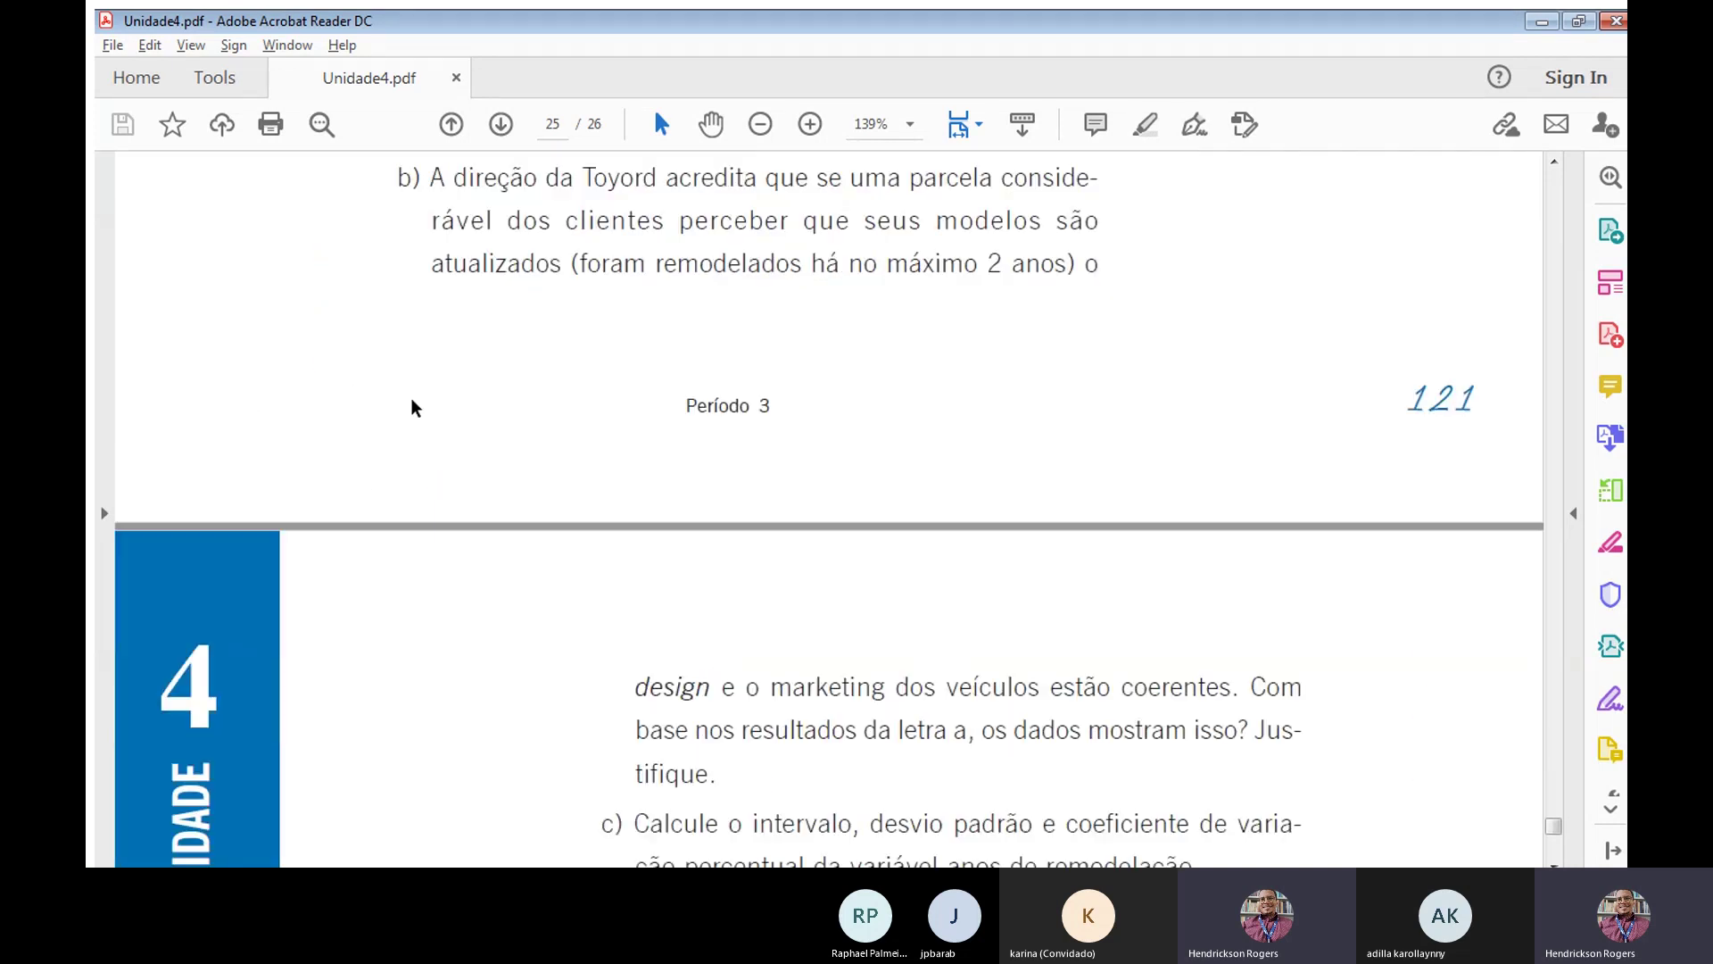
pyautogui.moveTo(429, 340)
pyautogui.mouseDown()
pyautogui.moveTo(645, 426)
pyautogui.moveTo(1089, 416)
pyautogui.mouseUp()
pyautogui.scroll(-5, 307, 415)
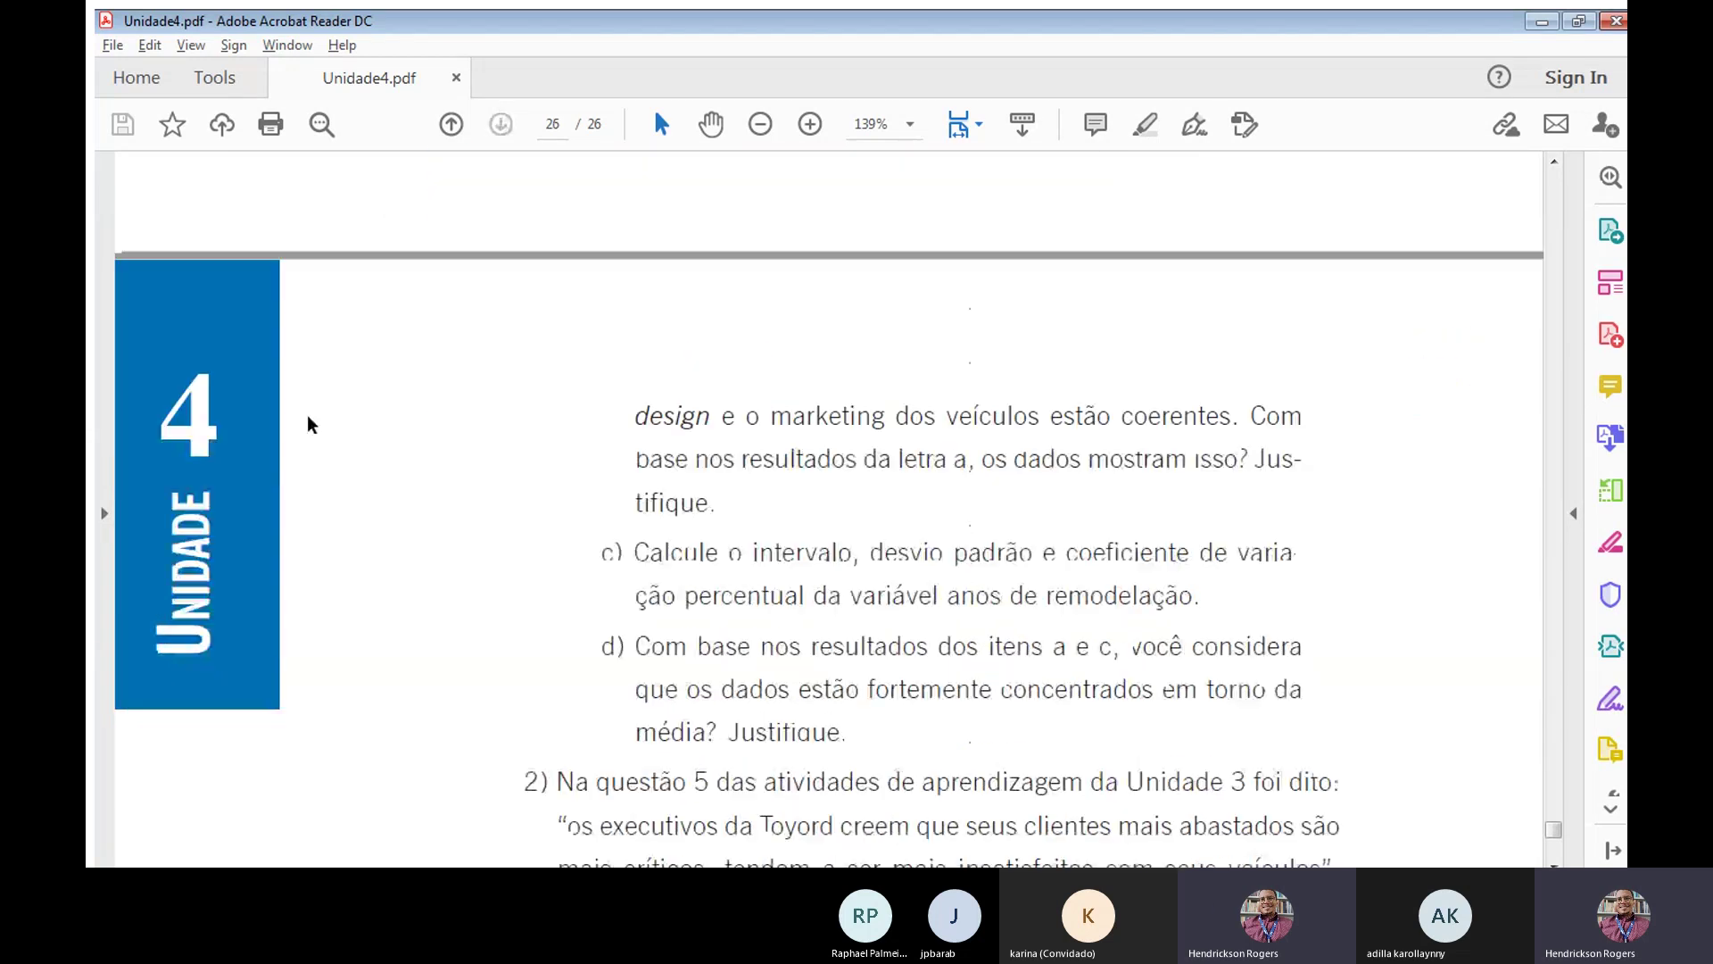
pyautogui.scroll(-2, 307, 415)
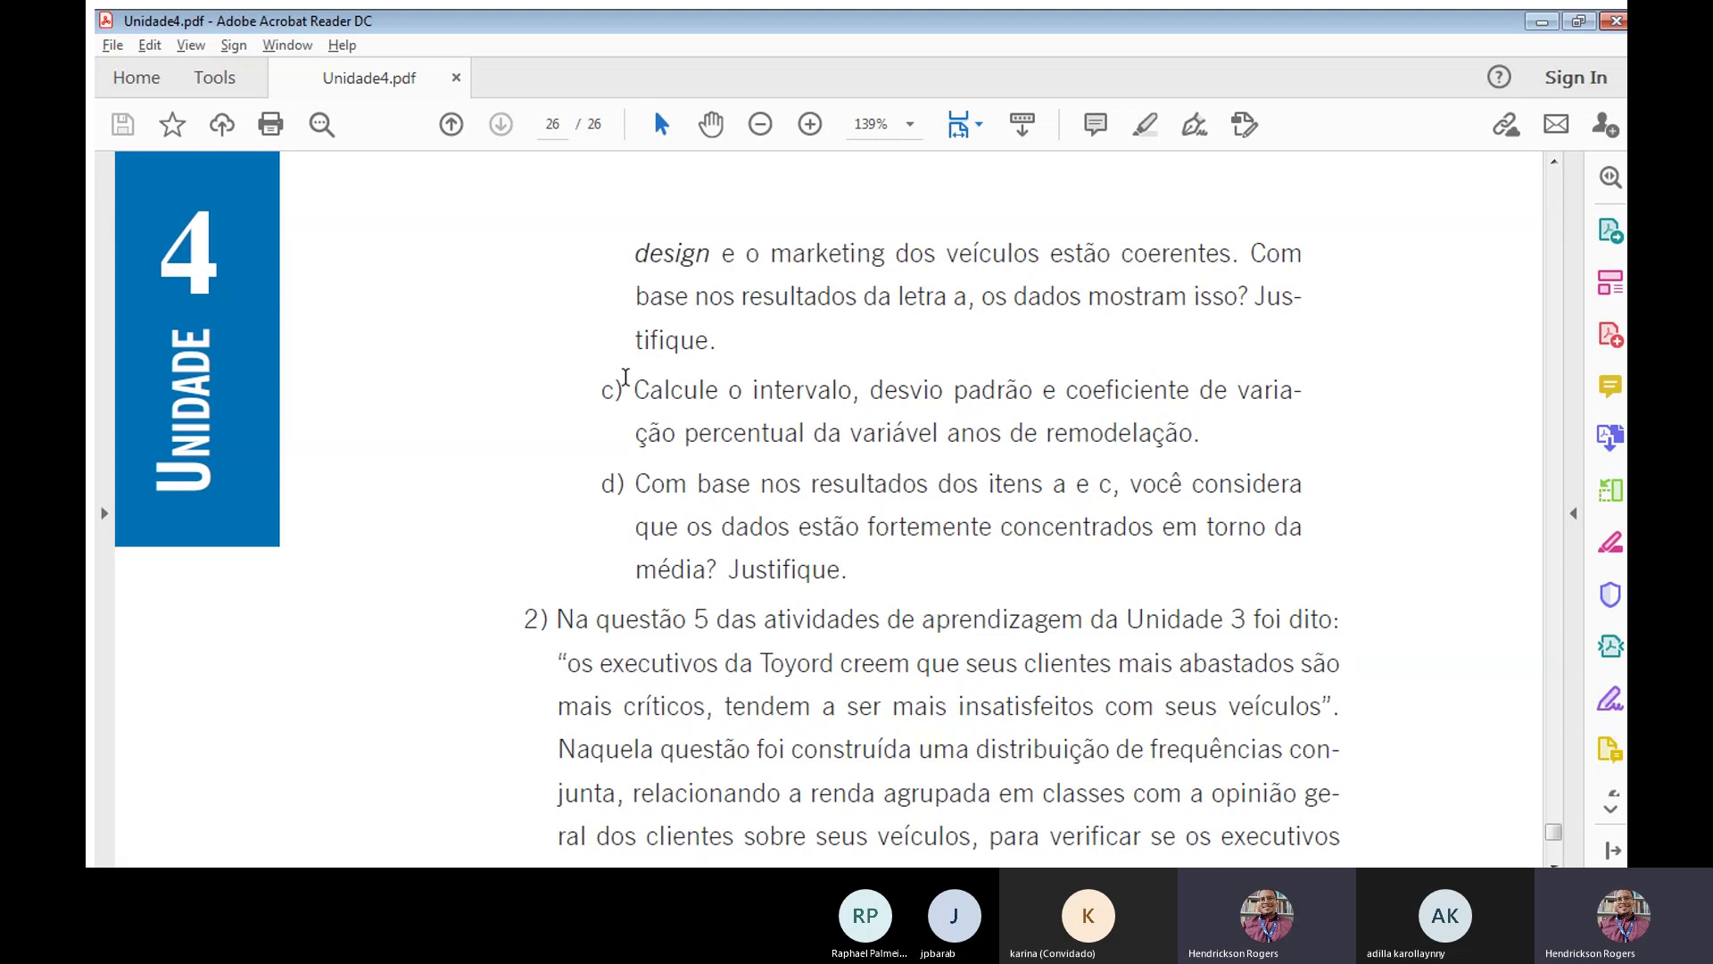
# Point out activity 1's questions c) and d) by selecting each text in turn, and clear the selection.
pyautogui.moveTo(626, 378); pyautogui.dragTo(1129, 430)
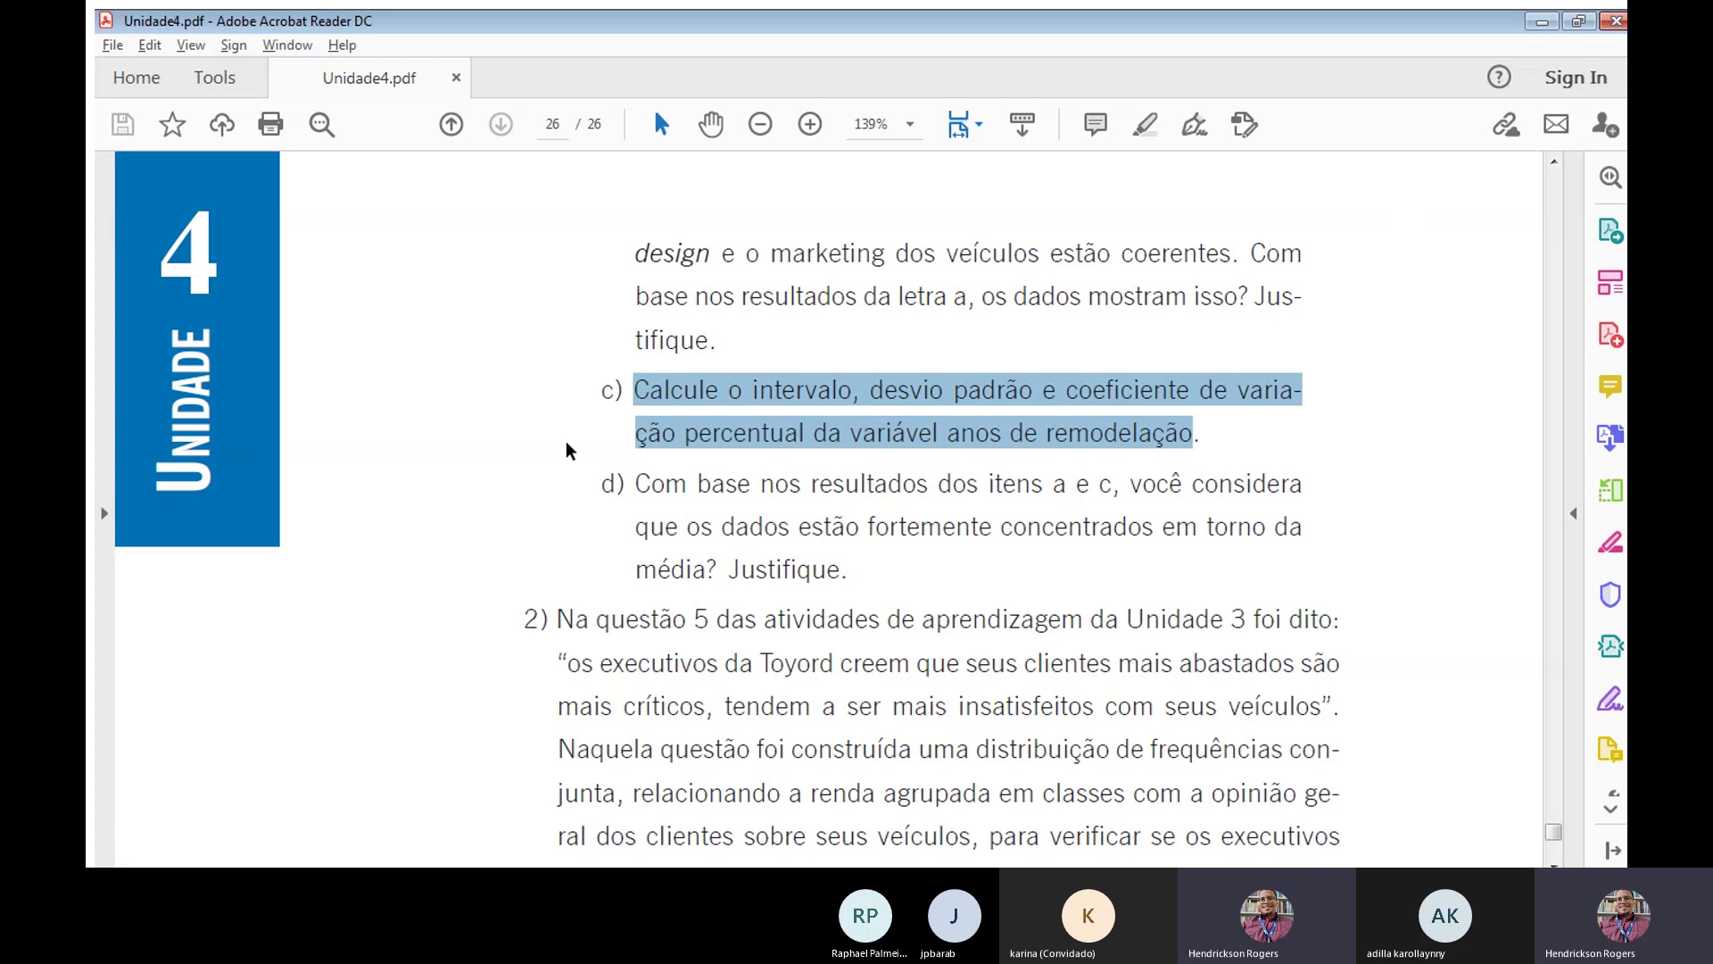
pyautogui.scroll(-2, 566, 441)
pyautogui.moveTo(628, 365); pyautogui.dragTo(844, 450)
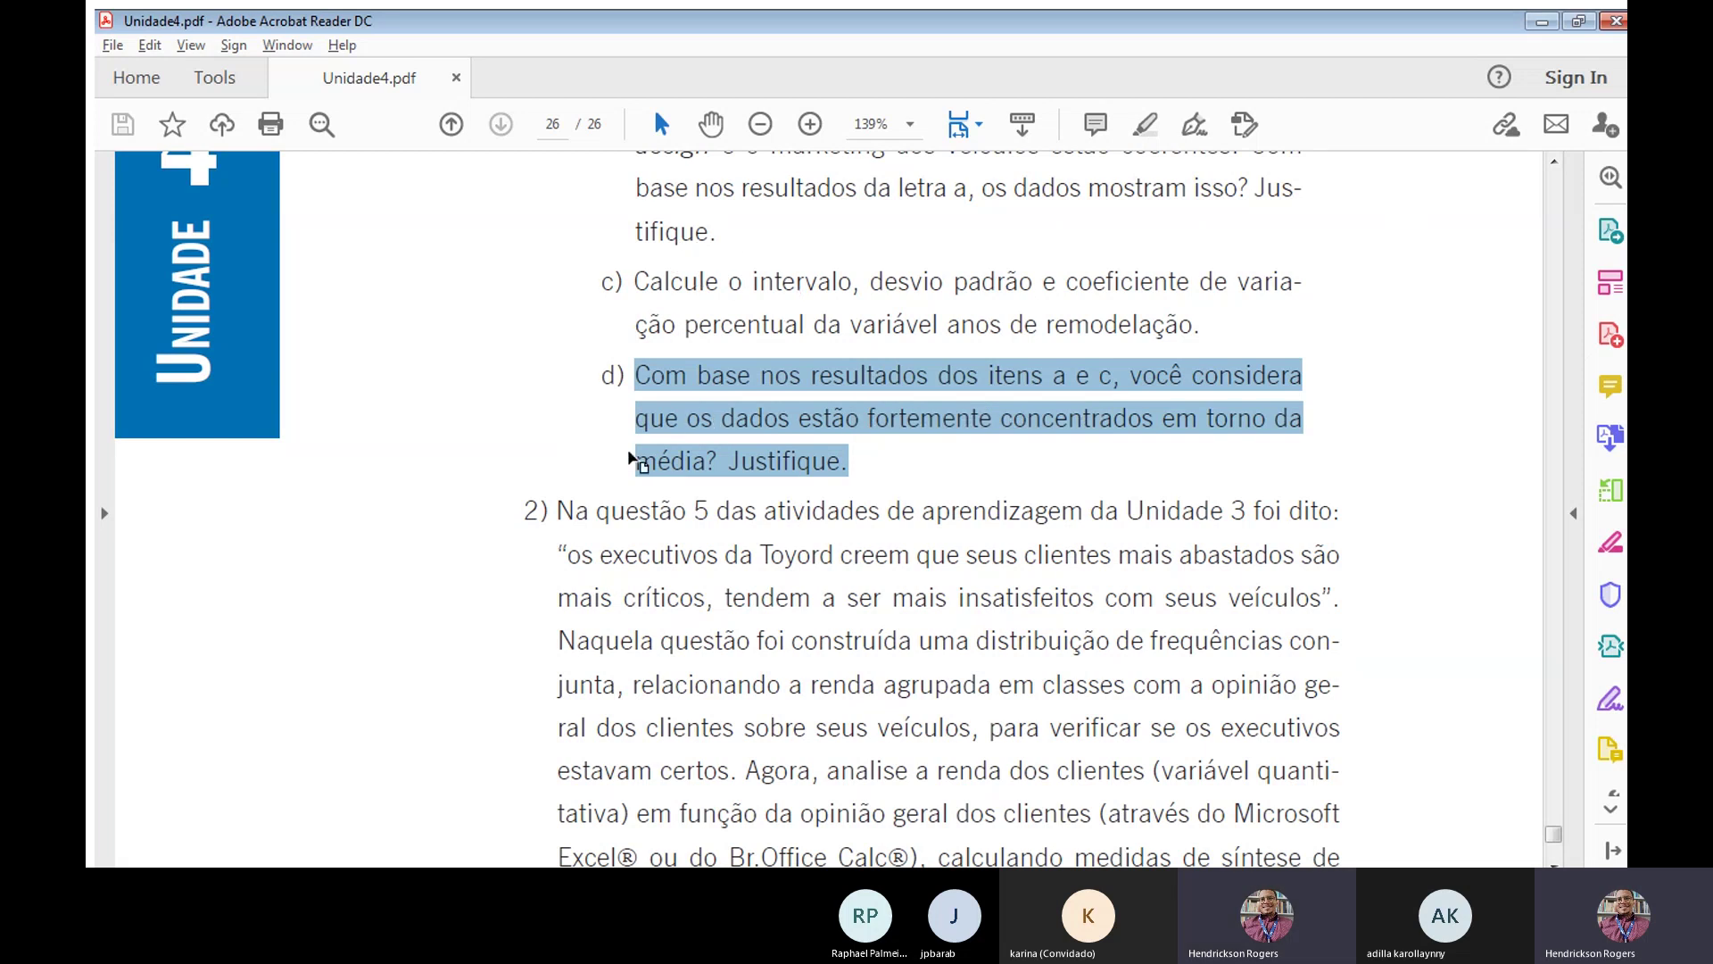
pyautogui.click(582, 473)
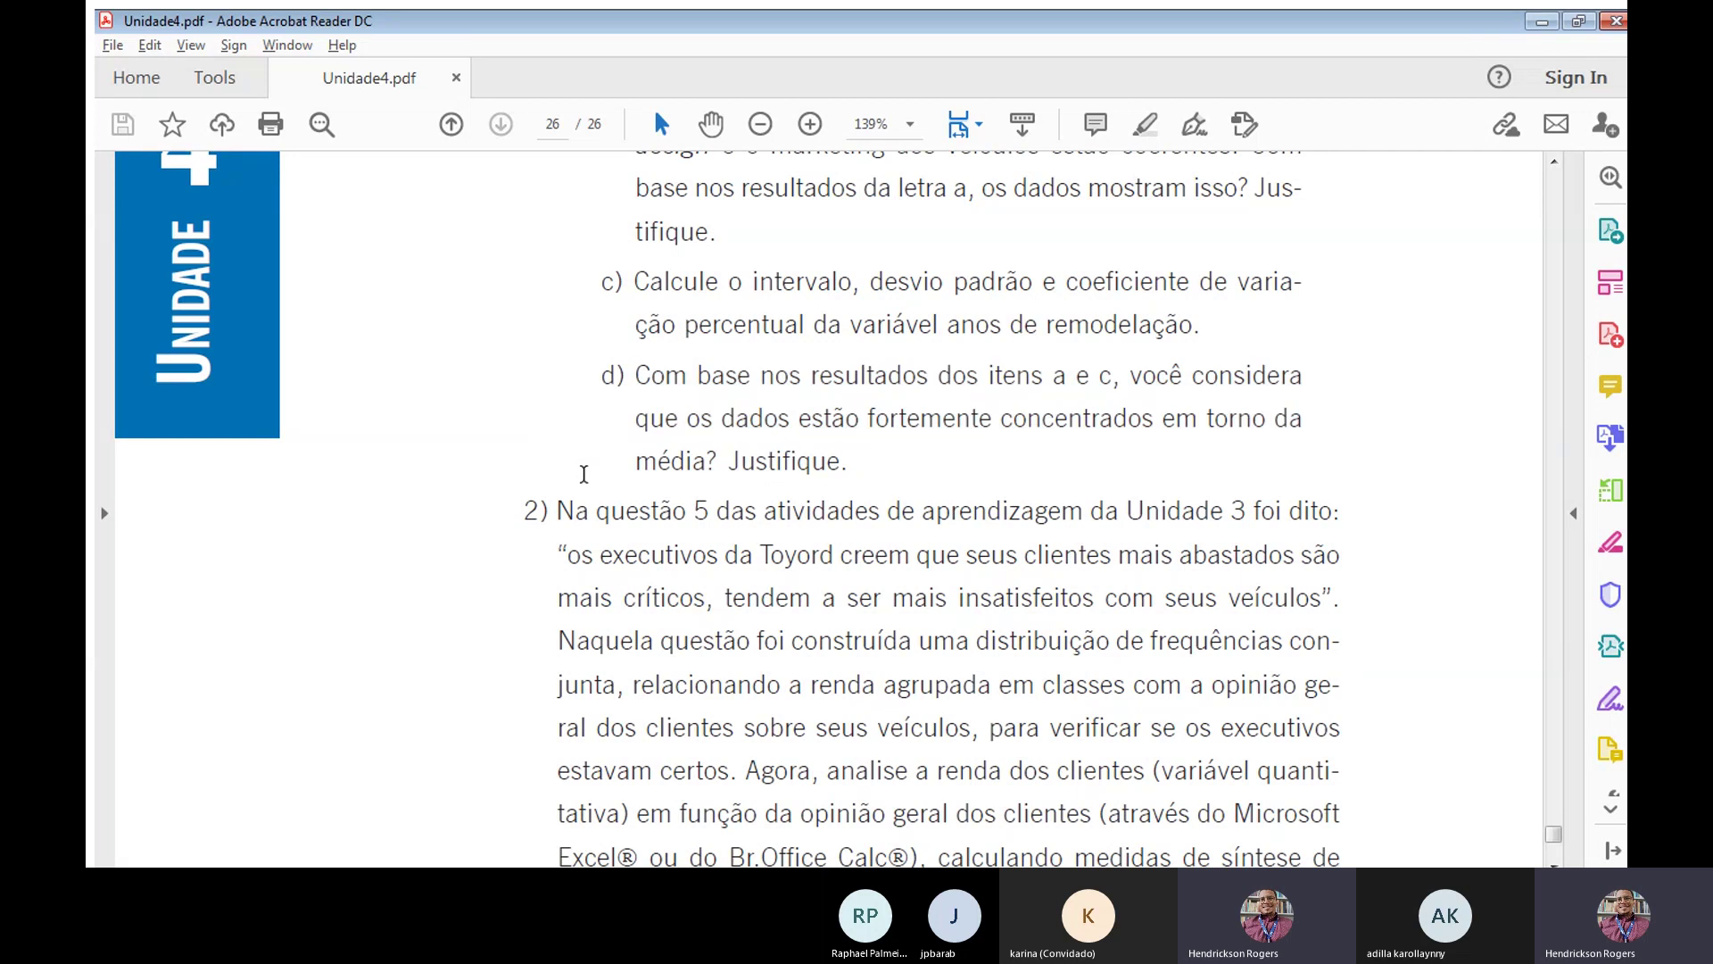
# Point out the full statement of activity 2 on page 26 by selecting its text, and clear the selection.
pyautogui.scroll(-2, 583, 473)
pyautogui.scroll(-1, 582, 446)
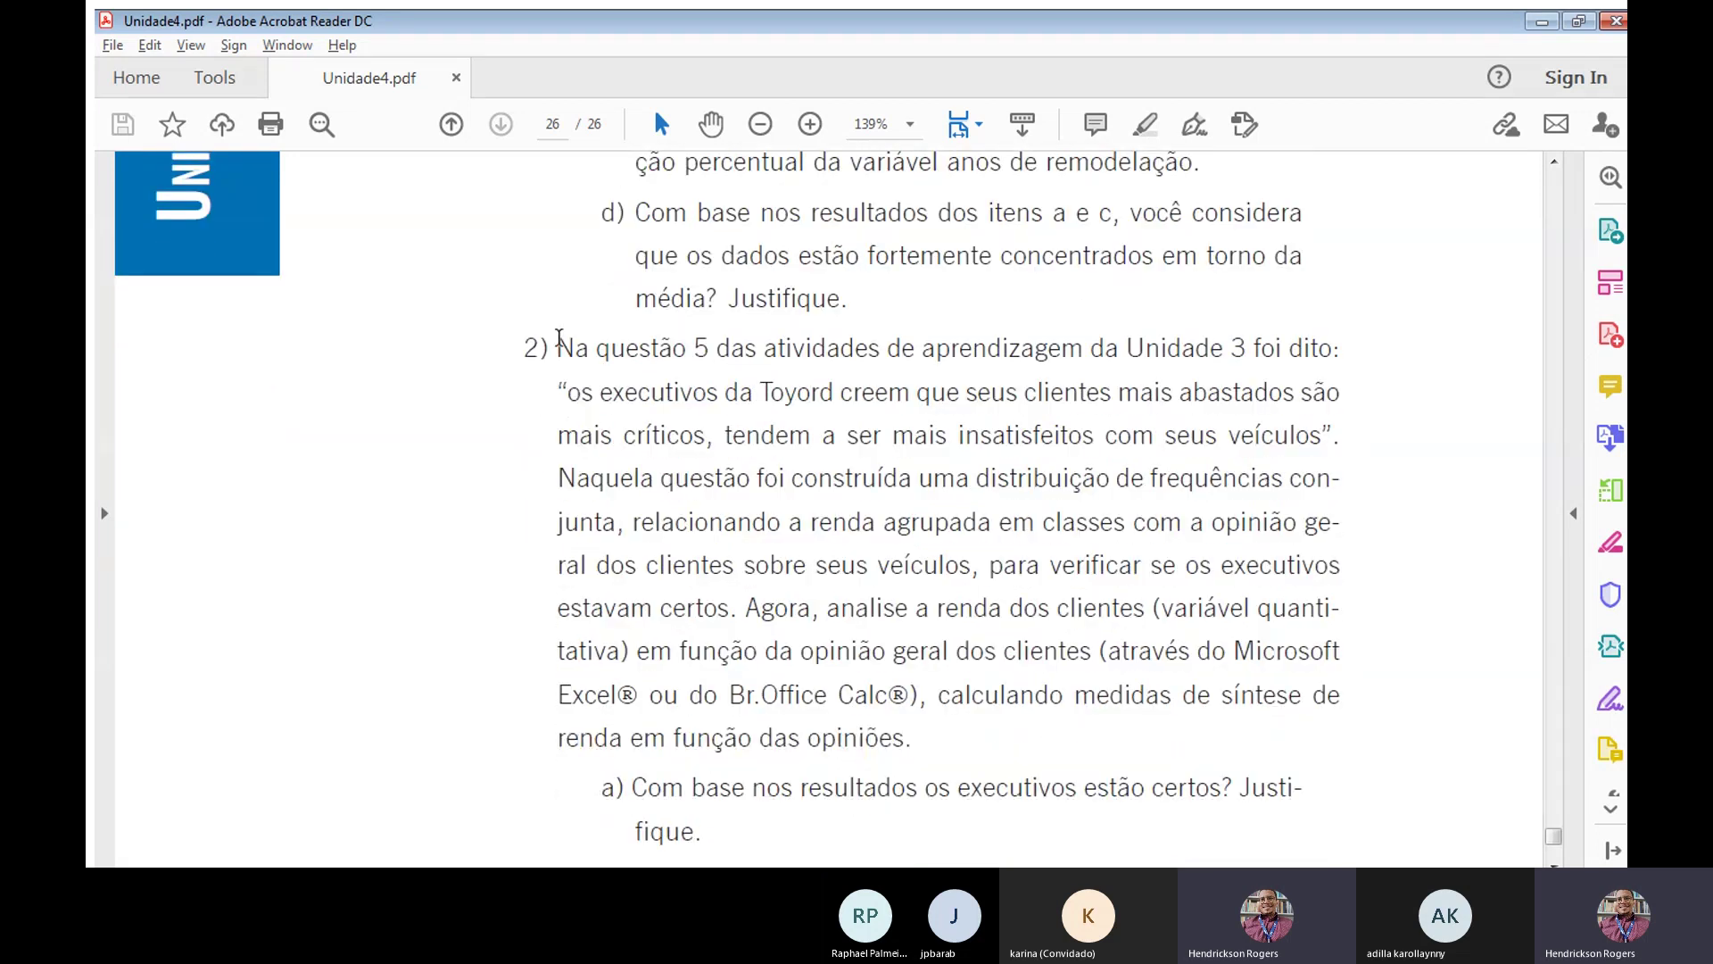
pyautogui.moveTo(559, 339); pyautogui.dragTo(875, 723)
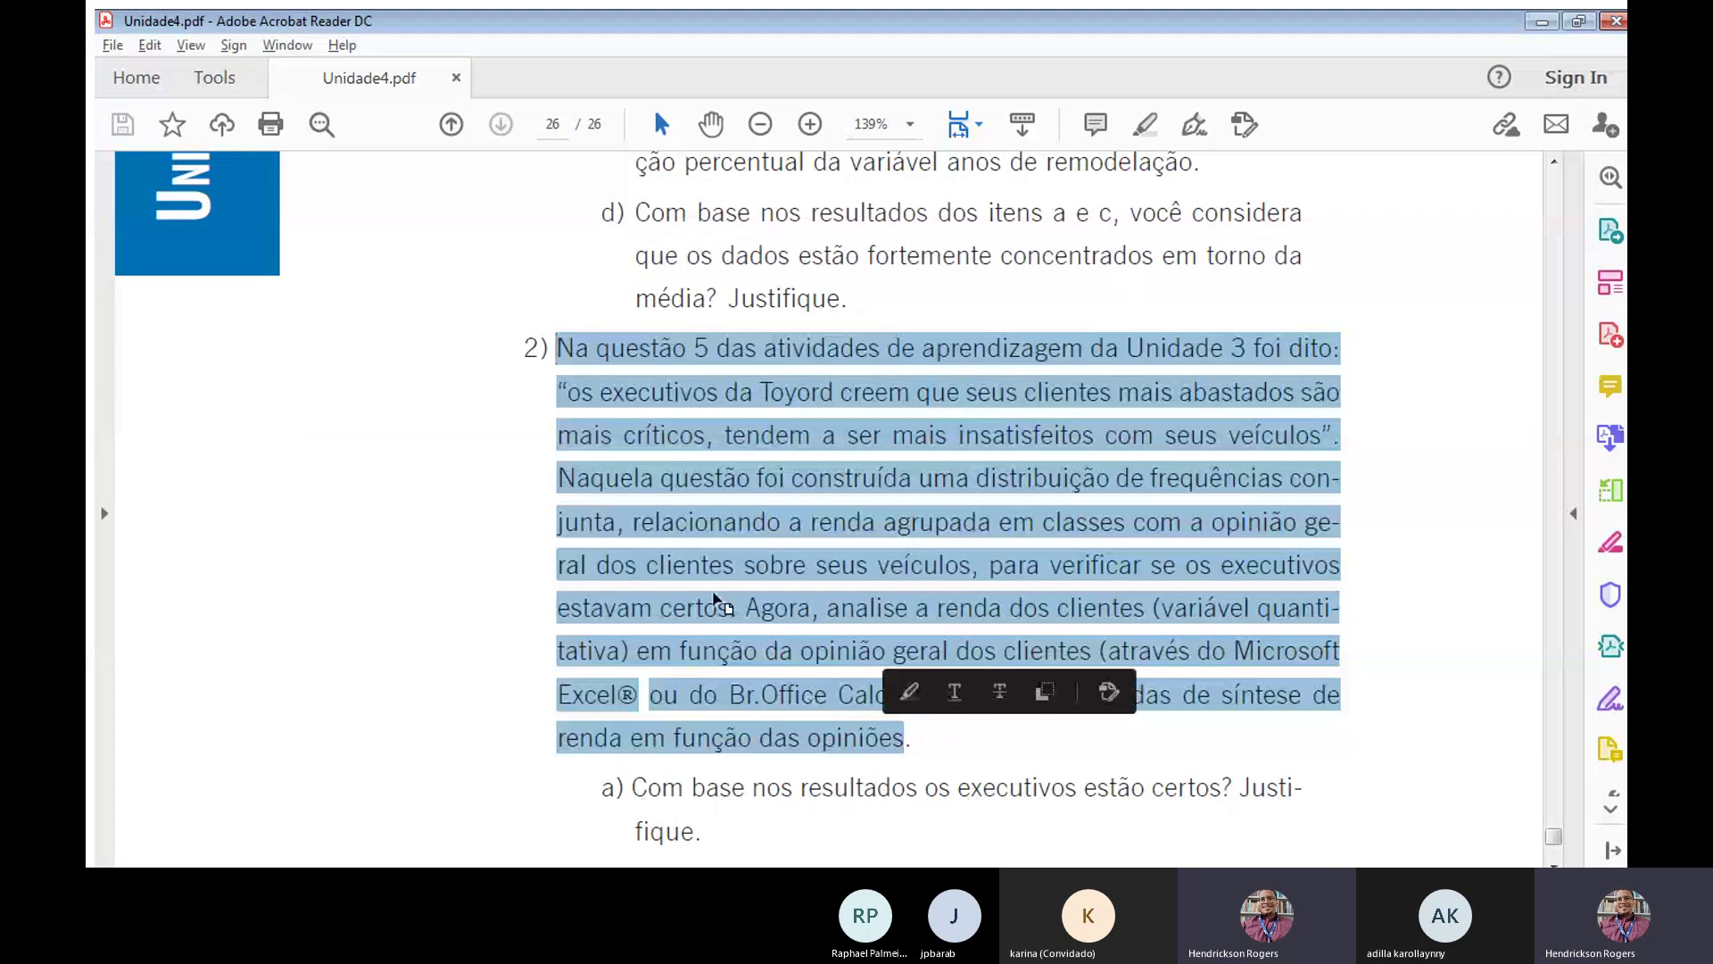
pyautogui.scroll(-2, 718, 607)
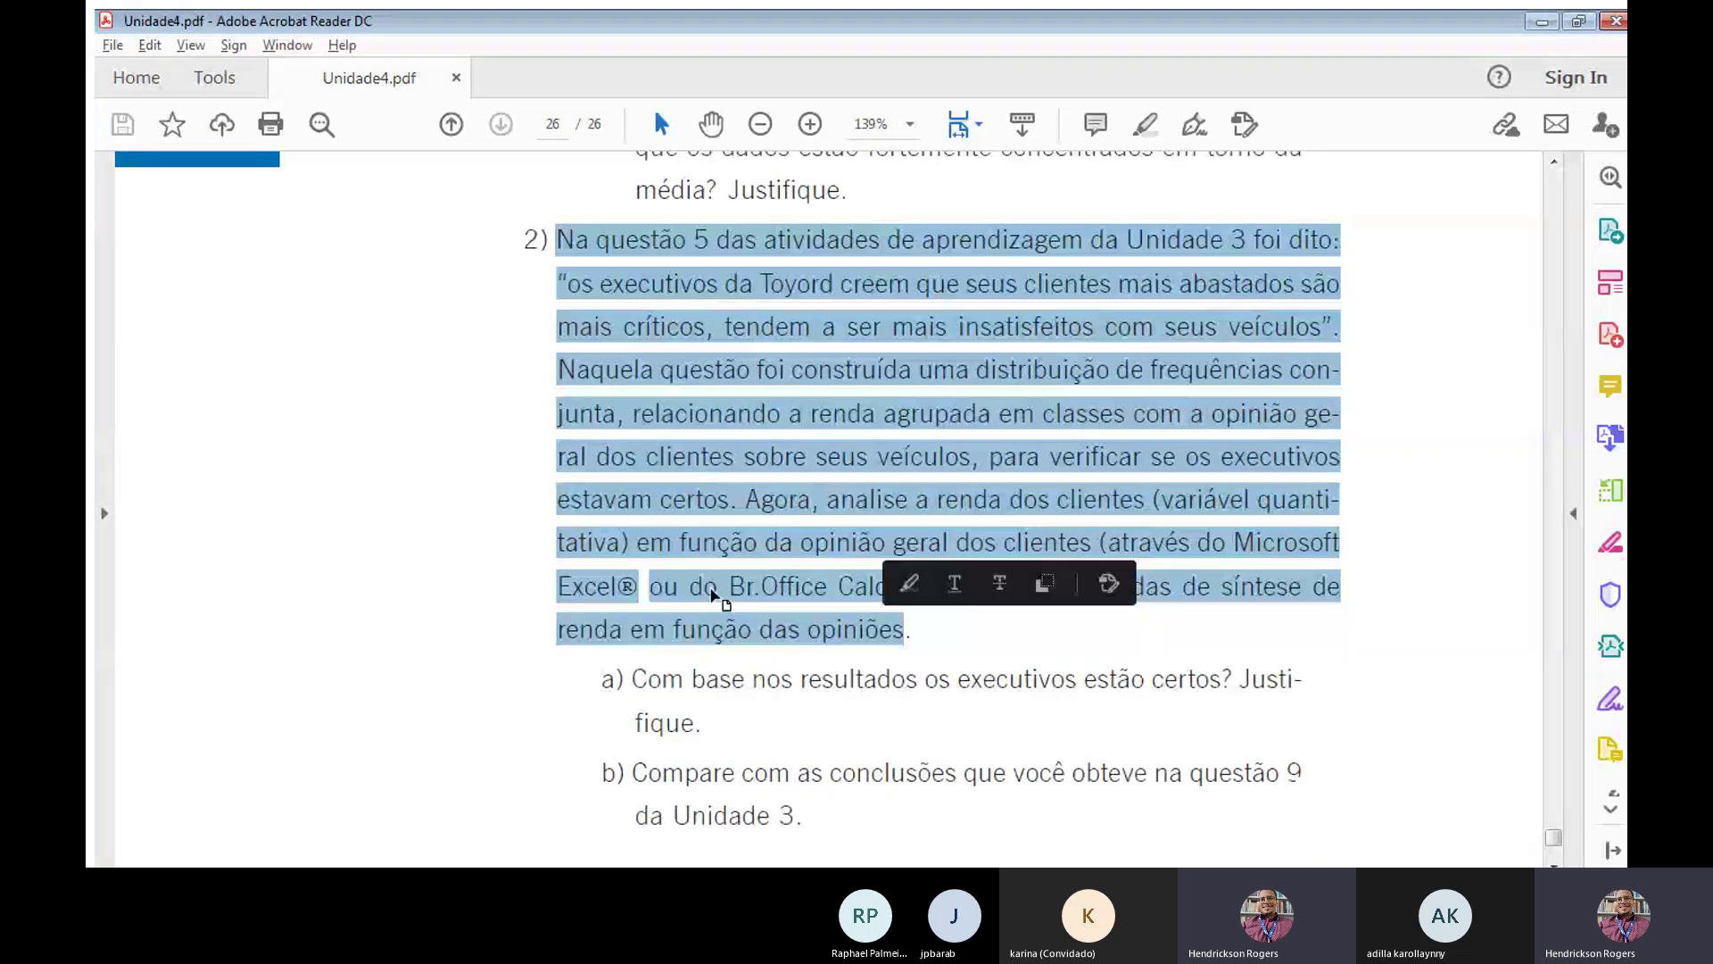
pyautogui.click(511, 430)
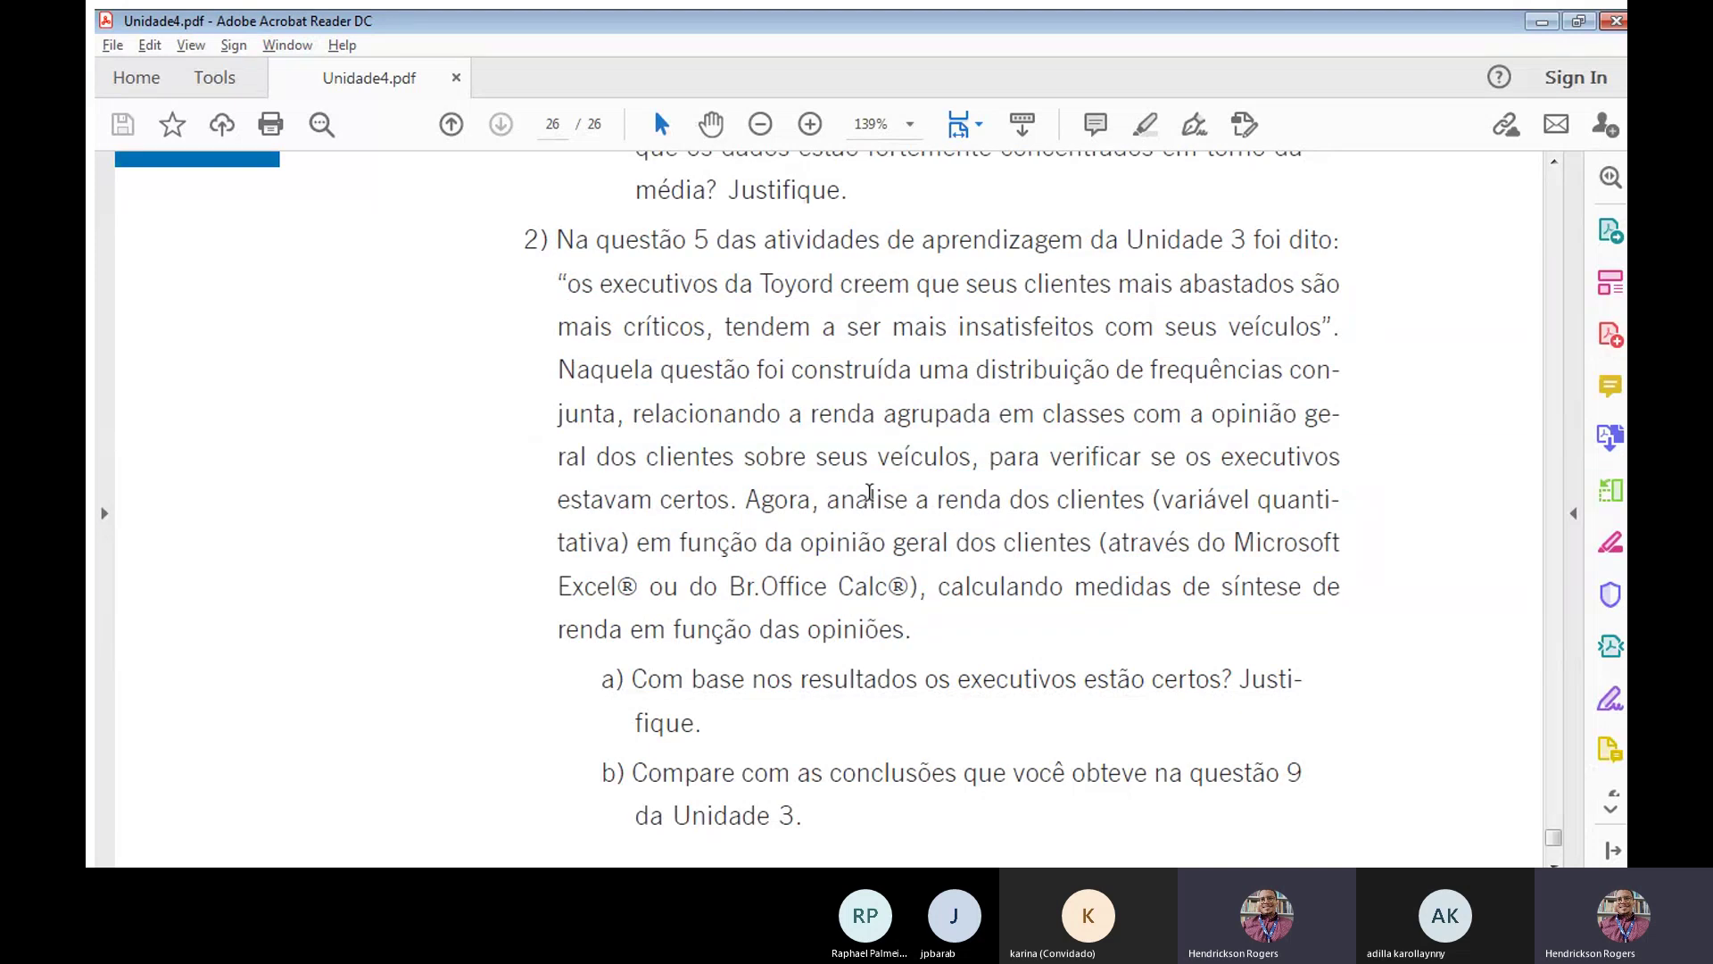
# Point out "analise a renda dos clientes (variável quantitativa) em função da opinião geral dos clientes" in activity 2 and review its questions a) and b).
pyautogui.moveTo(821, 493); pyautogui.dragTo(1043, 546)
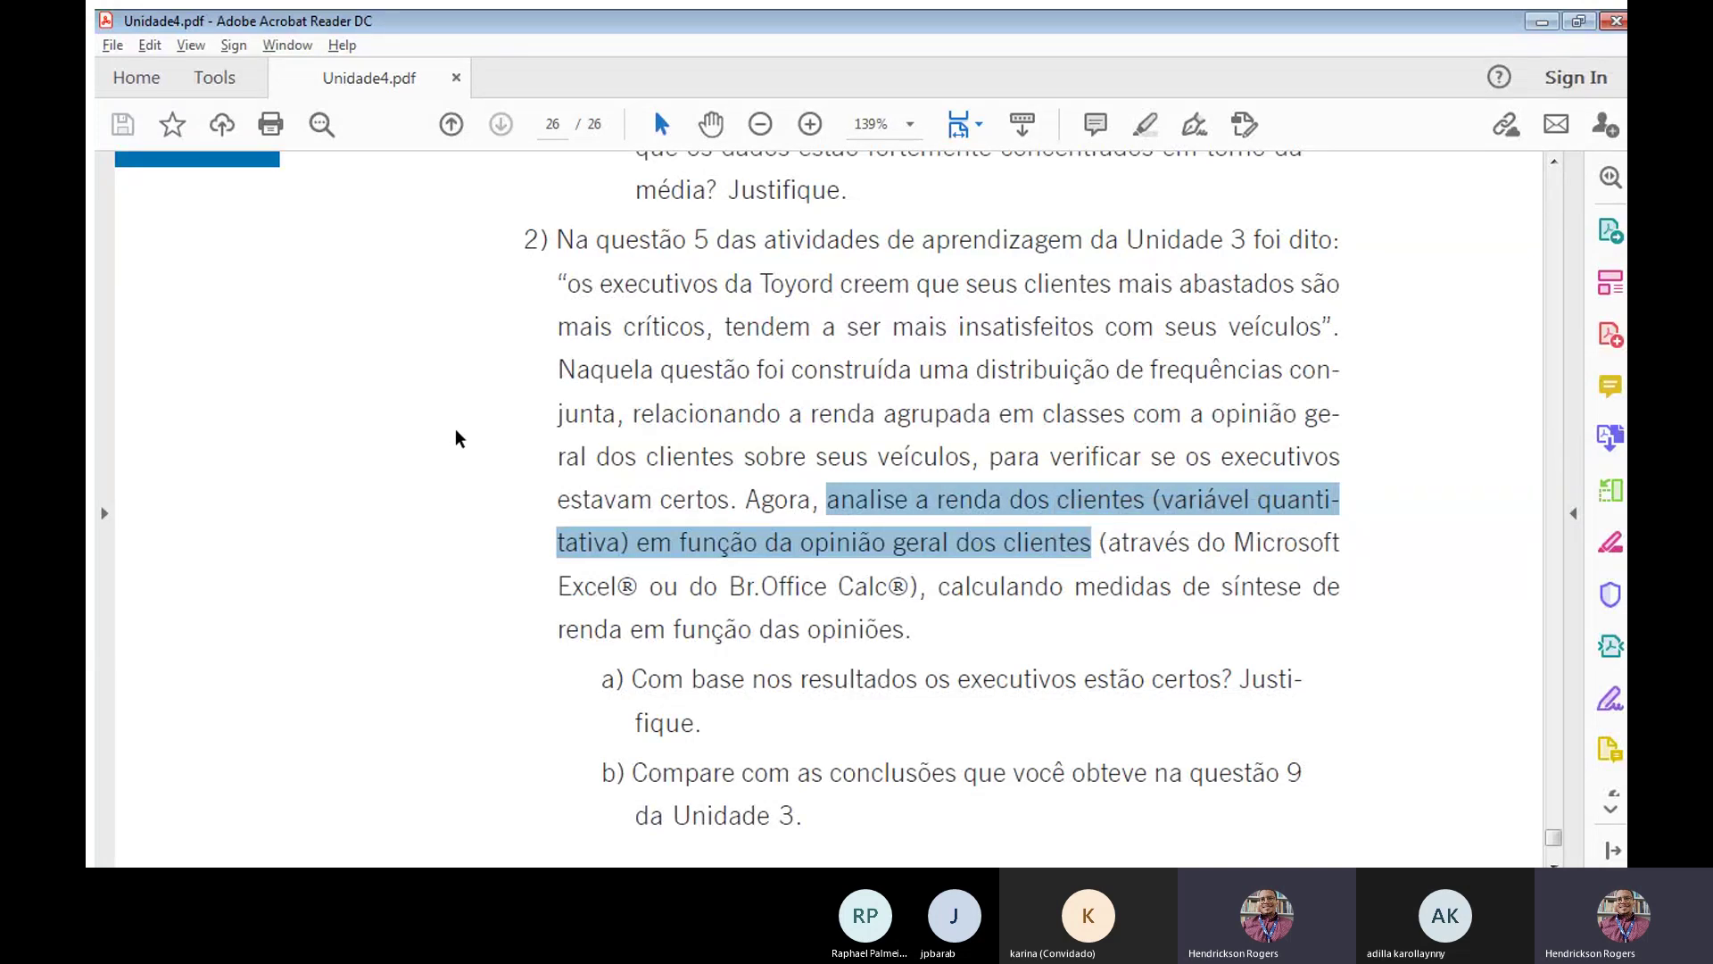
pyautogui.click(498, 487)
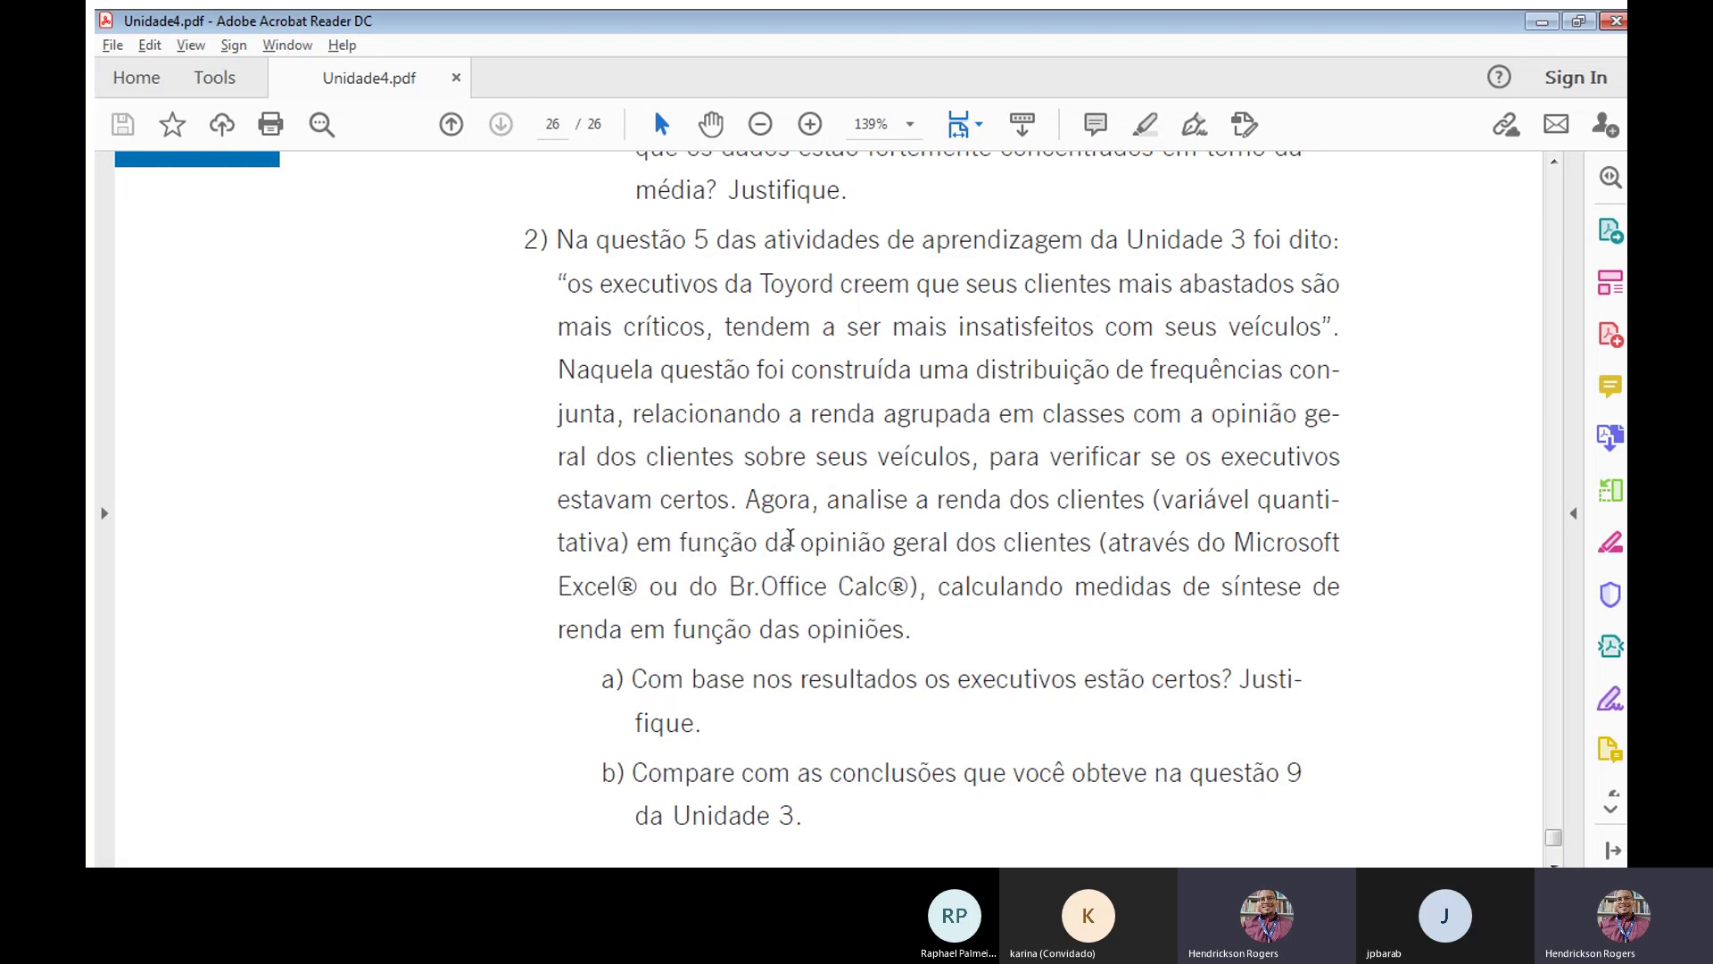
pyautogui.scroll(-2, 439, 552)
pyautogui.scroll(-4, 486, 516)
pyautogui.scroll(5, 486, 516)
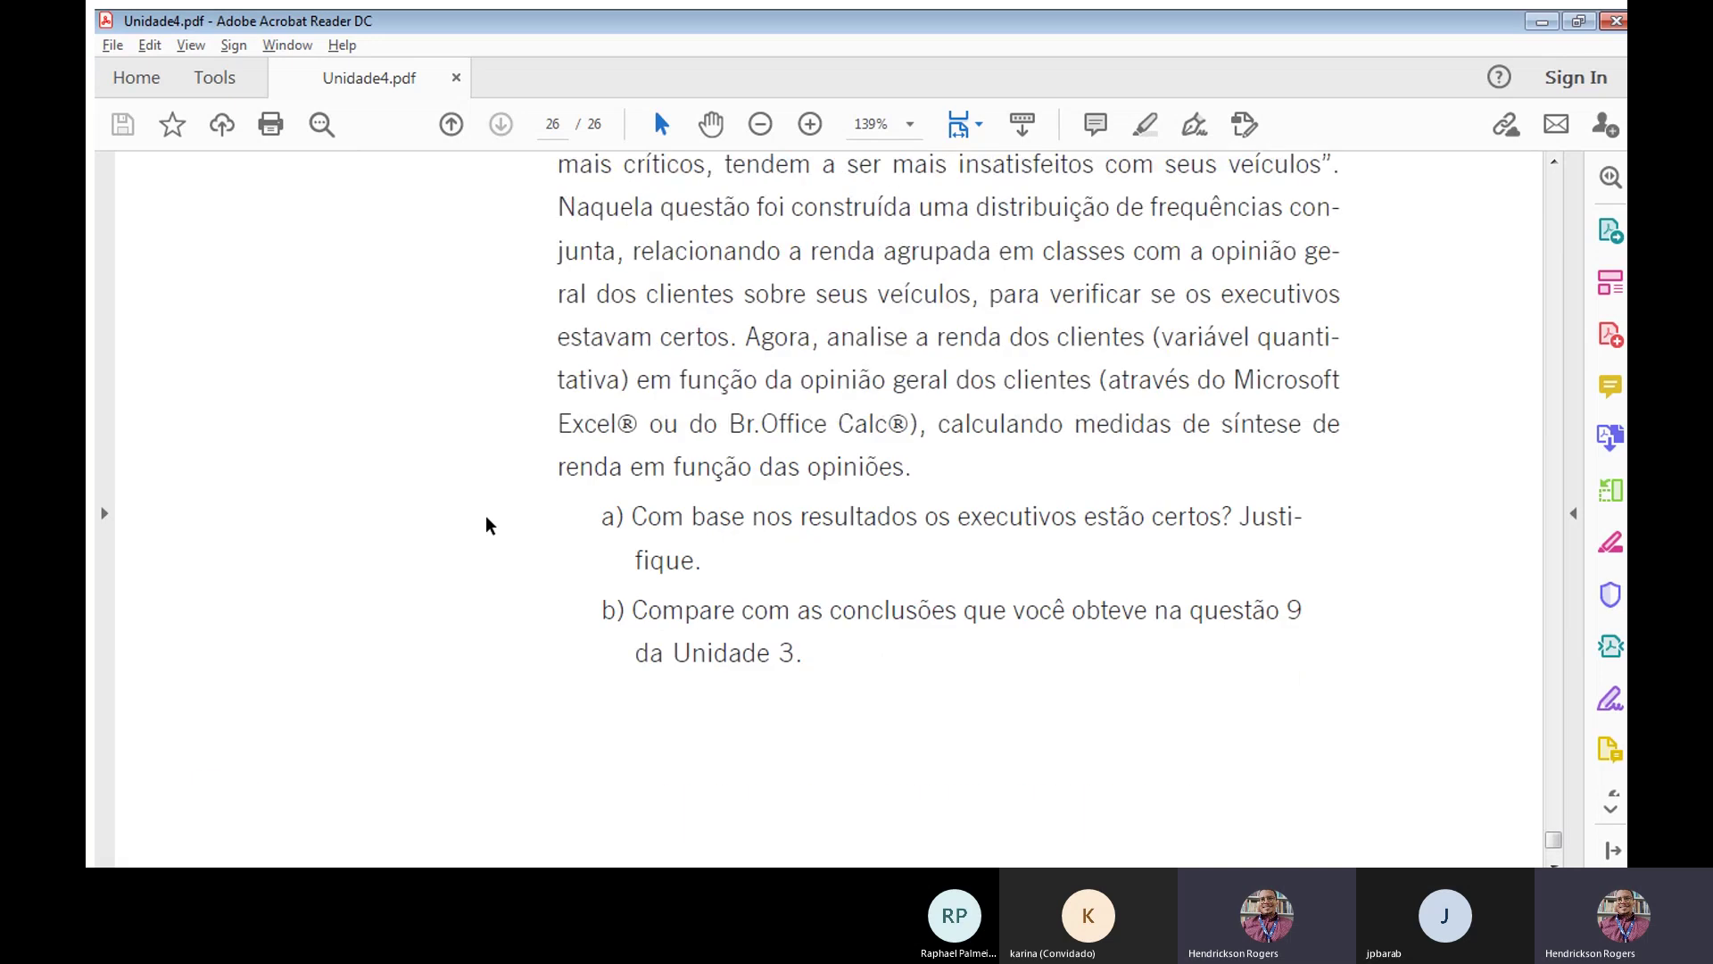
pyautogui.scroll(2, 448, 509)
pyautogui.scroll(-1, 533, 451)
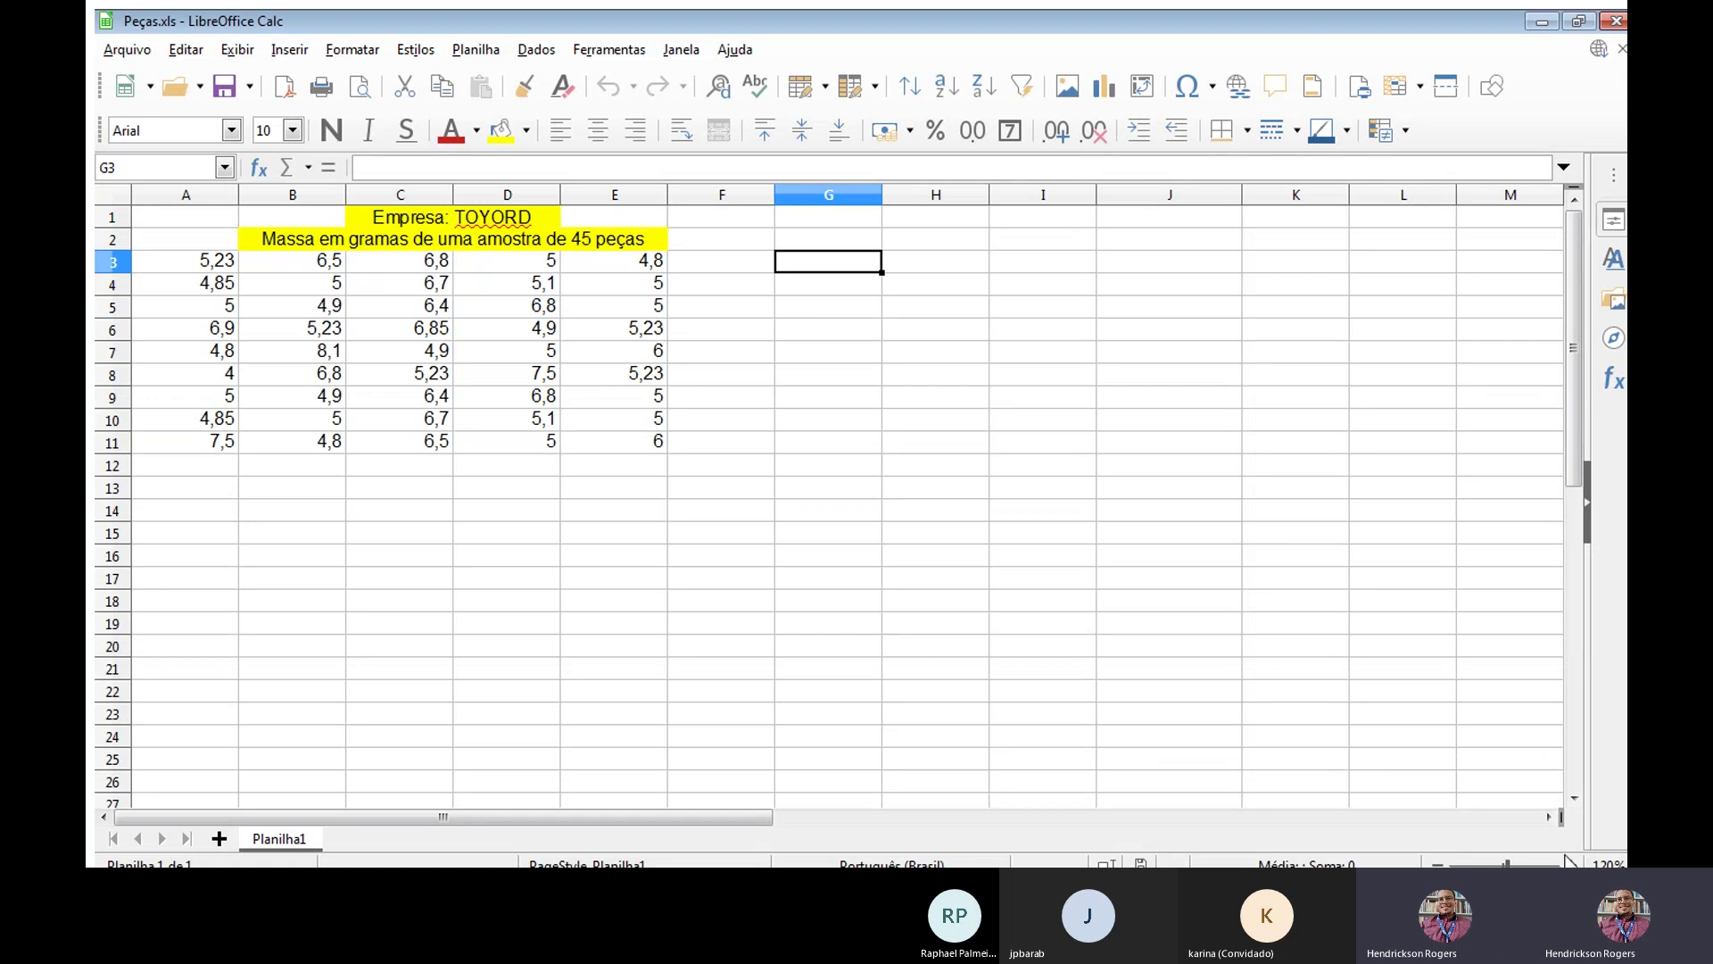
# In the Peças.xls spreadsheet in LibreOffice Calc, enlarge the view to 140% and move the cell cursor to the sheet's title rows.
pyautogui.click(1570, 864)
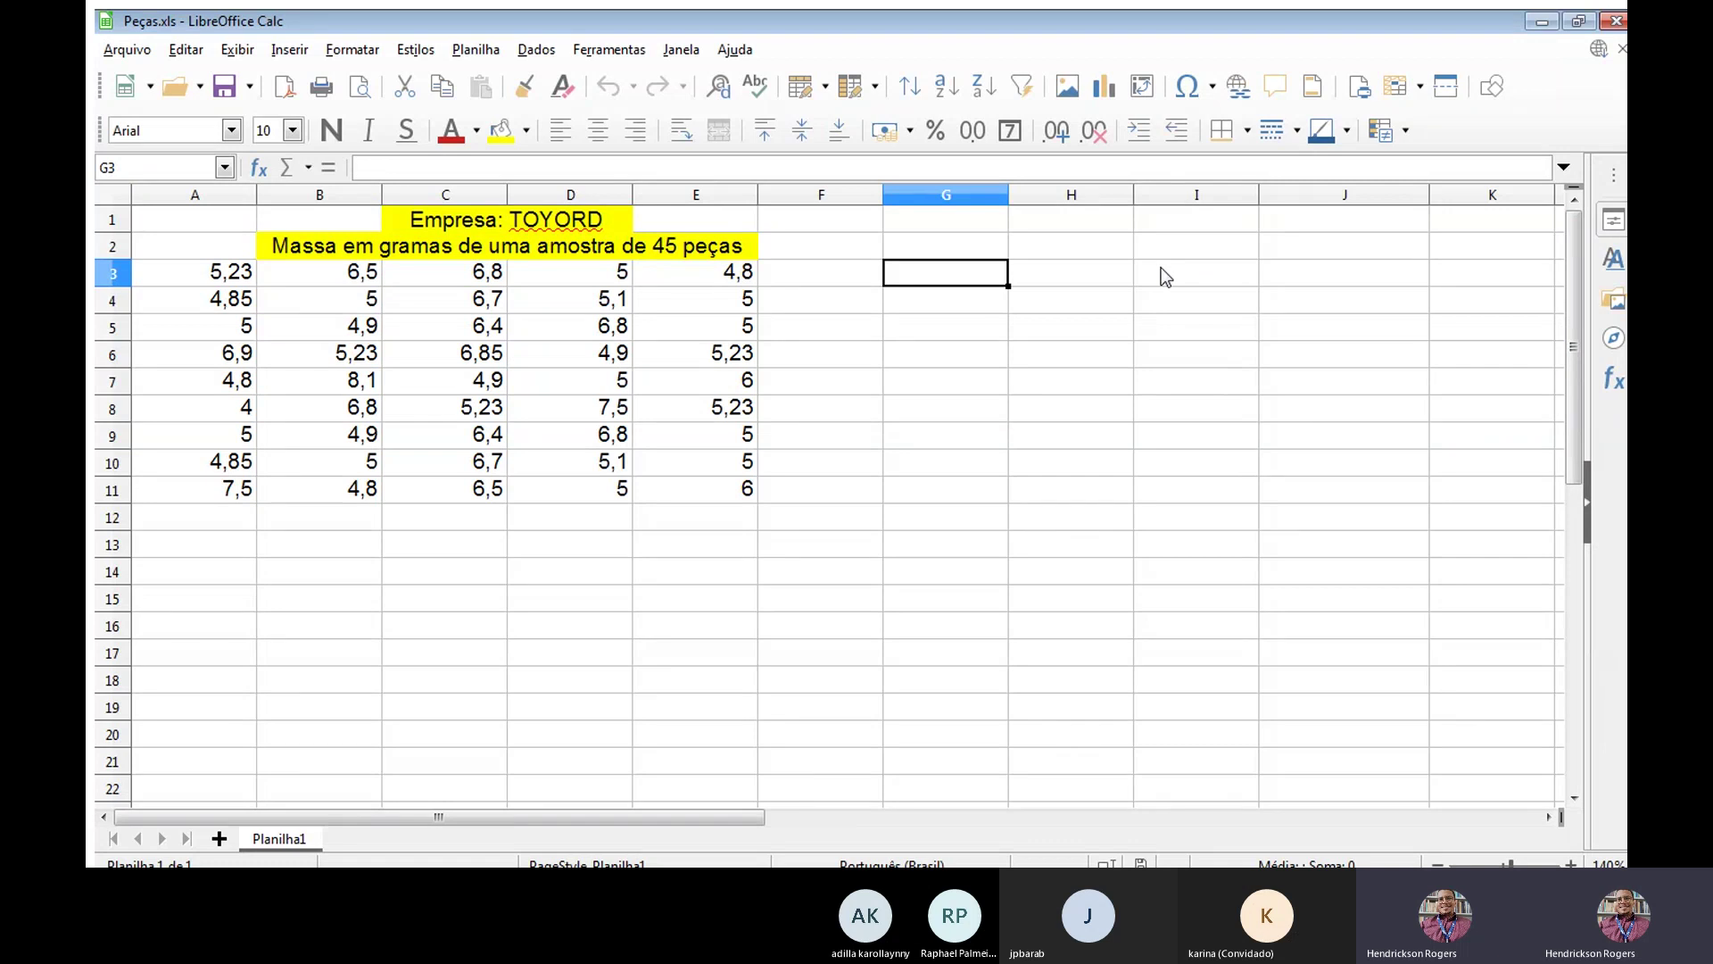
pyautogui.press('Up')
pyautogui.press('Up')
pyautogui.press('Left')
pyautogui.press('Left')
pyautogui.press('Left')
pyautogui.press('Left')
pyautogui.press('Left')
pyautogui.press('Left')
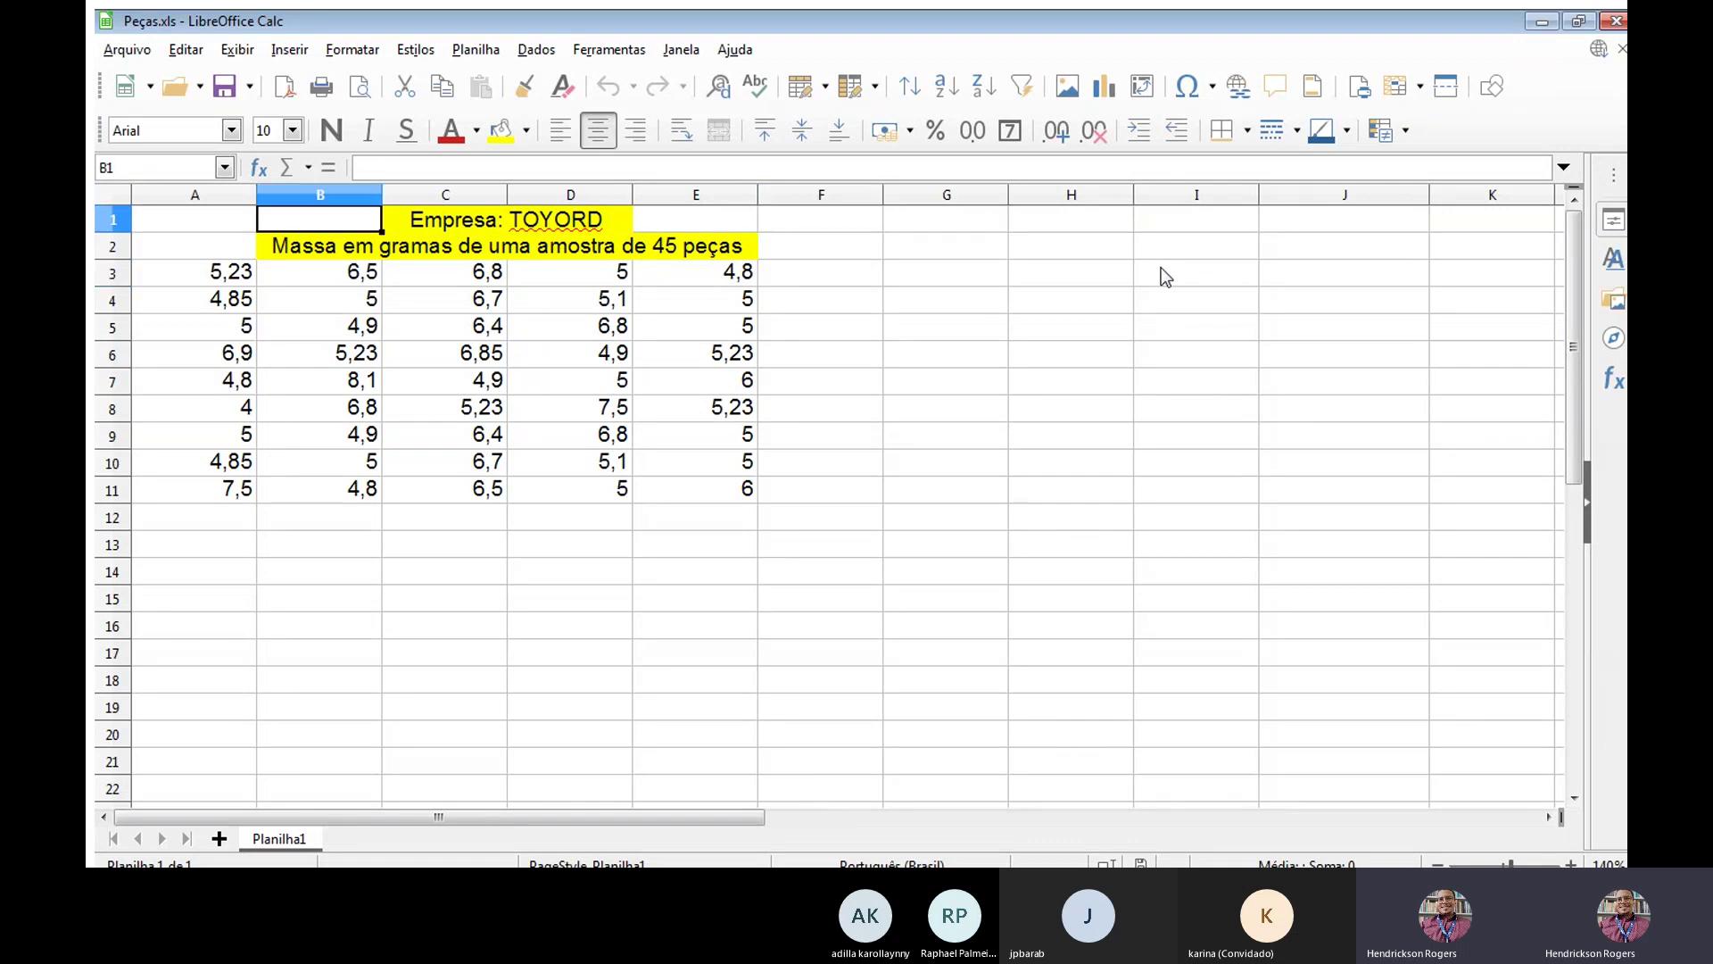
pyautogui.press('Down')
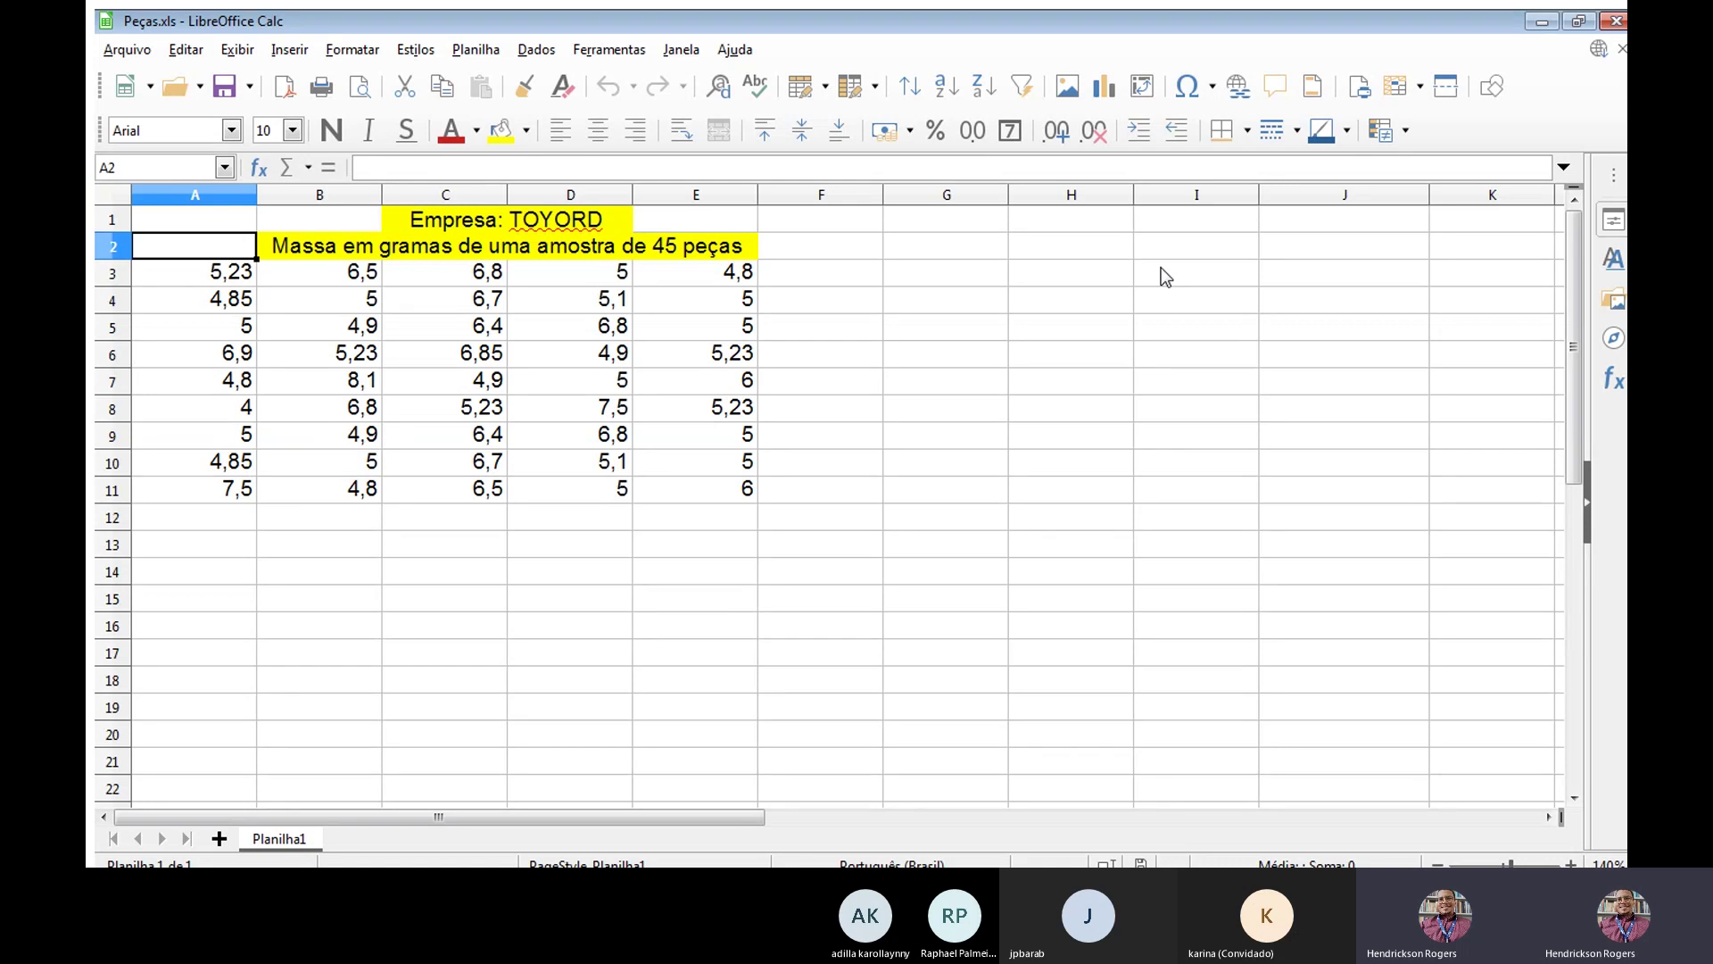
# Select the mass data in A3:E11 to point out the sample, and clear the selection.
pyautogui.press('Down')
pyautogui.hotkey('shift', 'Right')
pyautogui.hotkey('shift', 'Right')
pyautogui.hotkey('shift', 'Right')
pyautogui.hotkey('shift', 'Right')
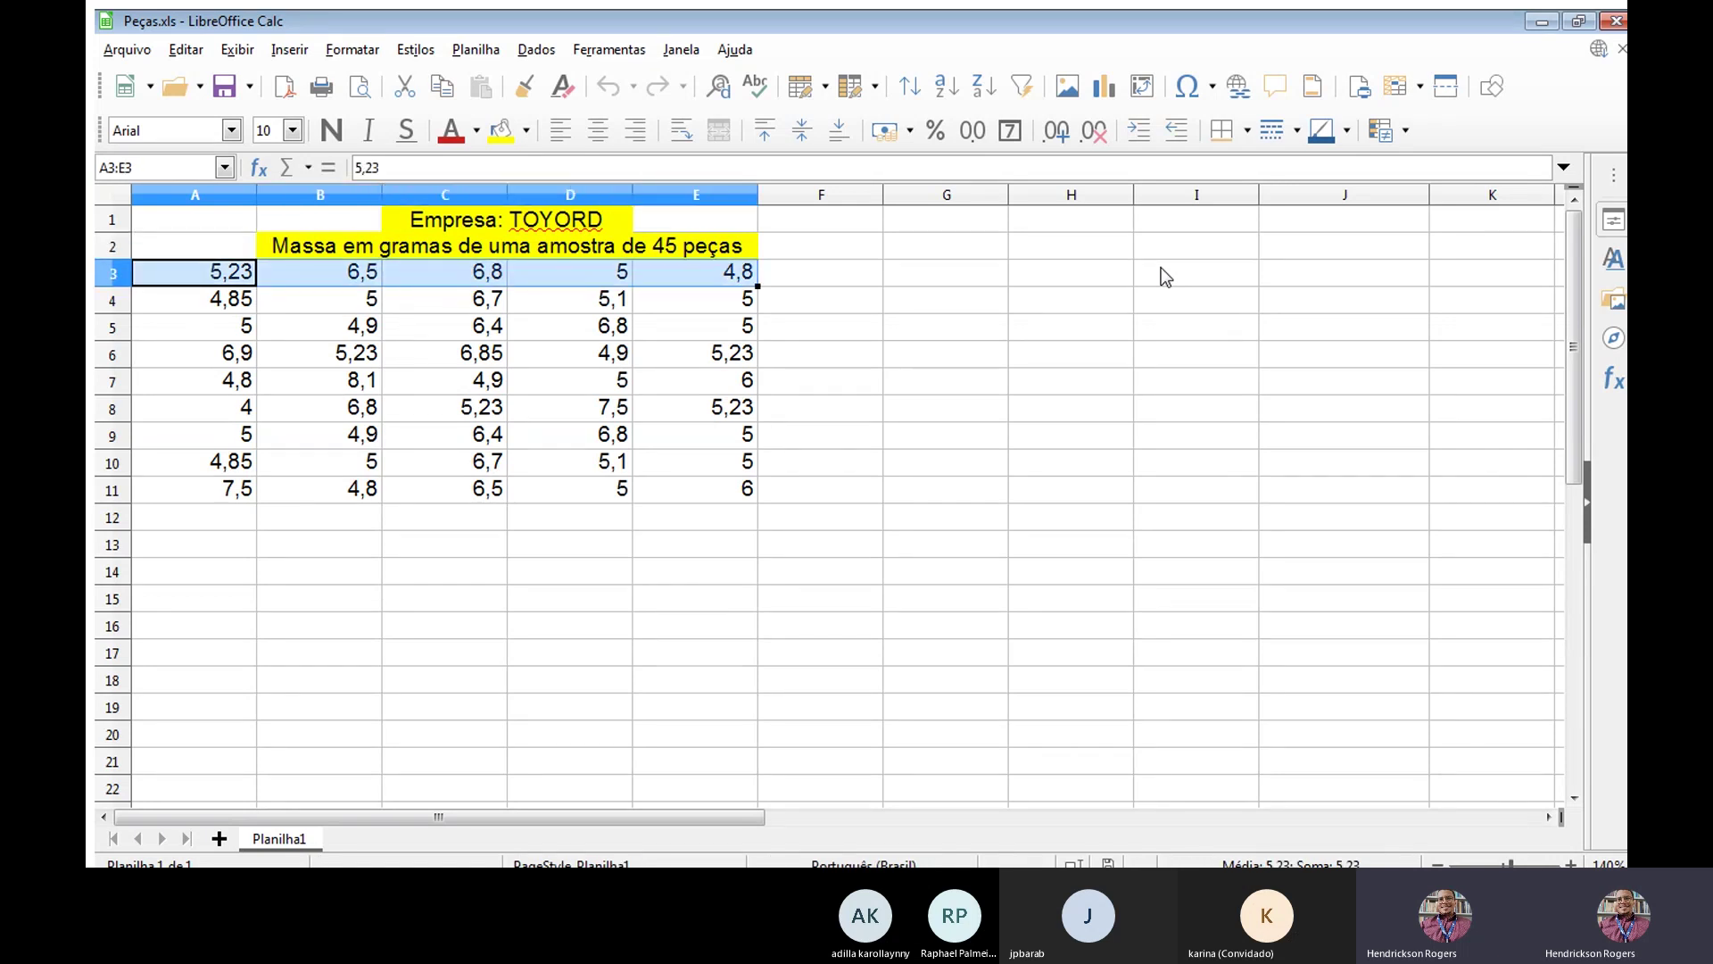
pyautogui.hotkey('shift', 'Down')
pyautogui.hotkey('shift', 'Down')
pyautogui.hotkey('shift', 'Down')
pyautogui.hotkey('shift', 'Down')
pyautogui.hotkey('shift', 'Down')
pyautogui.hotkey('shift', 'Down')
pyautogui.hotkey('shift', 'Down')
pyautogui.hotkey('shift', 'Down')
pyautogui.hotkey('ctrl', 'Home')
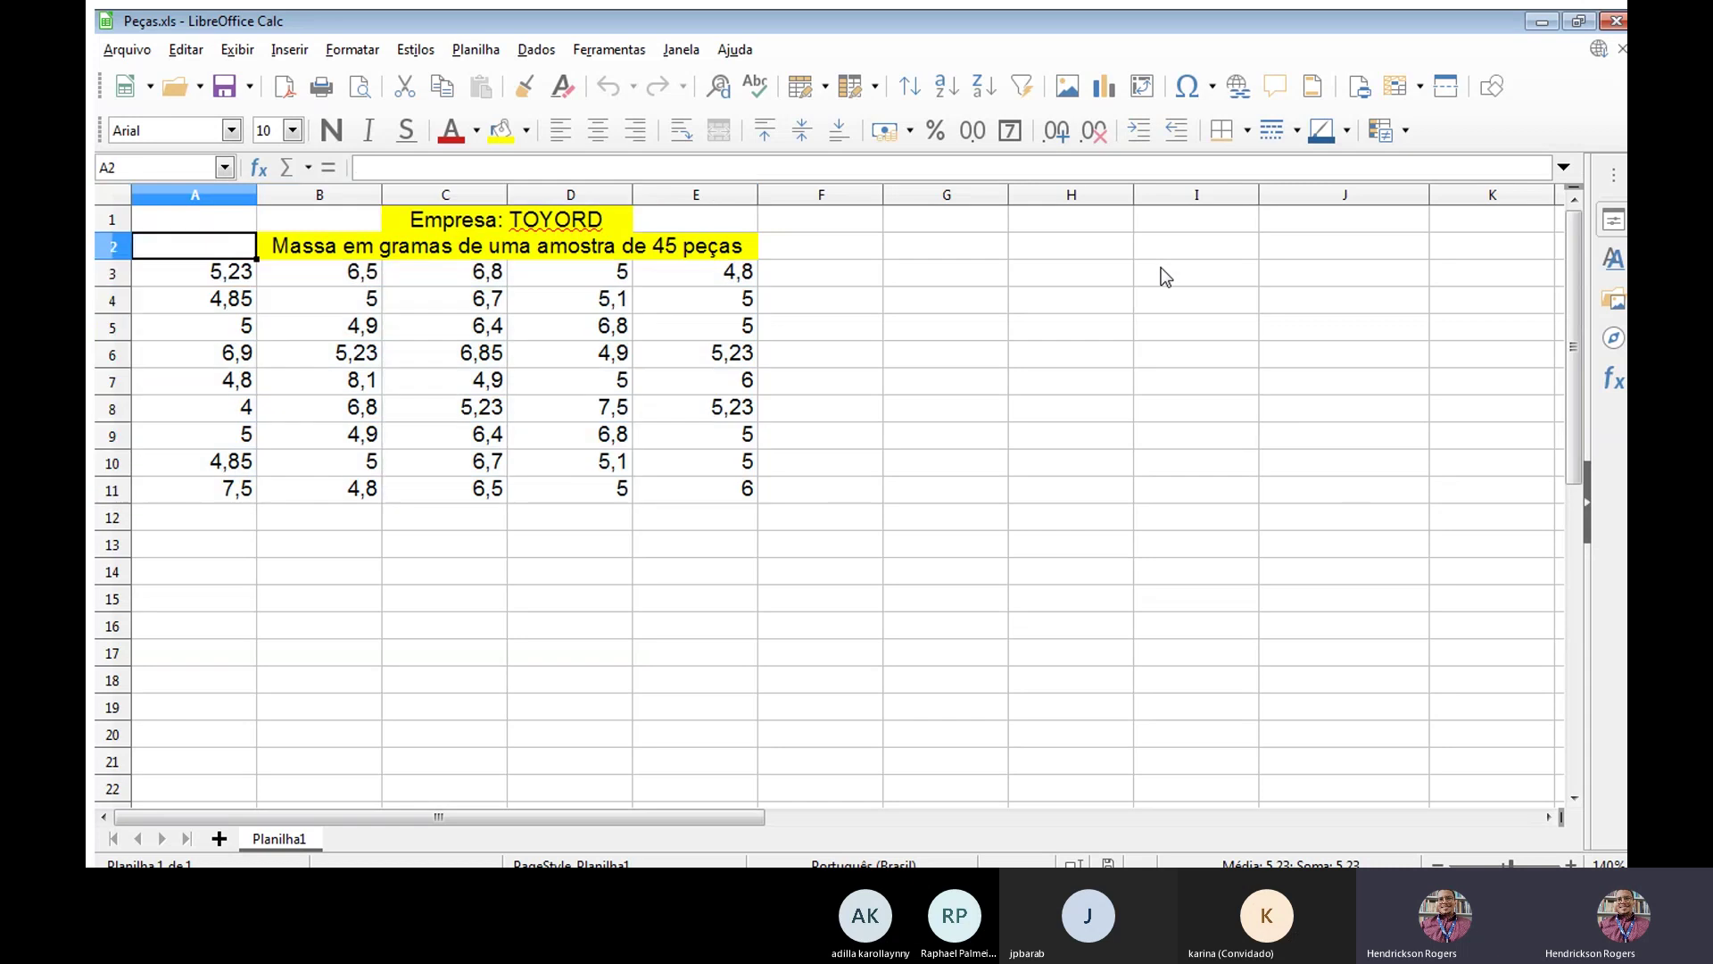
# Point out the title cells "Empresa: TOYORD" and "Massa em gramas de uma amostra de 45 peças" above the data.
pyautogui.press('Right')
pyautogui.press('Right')
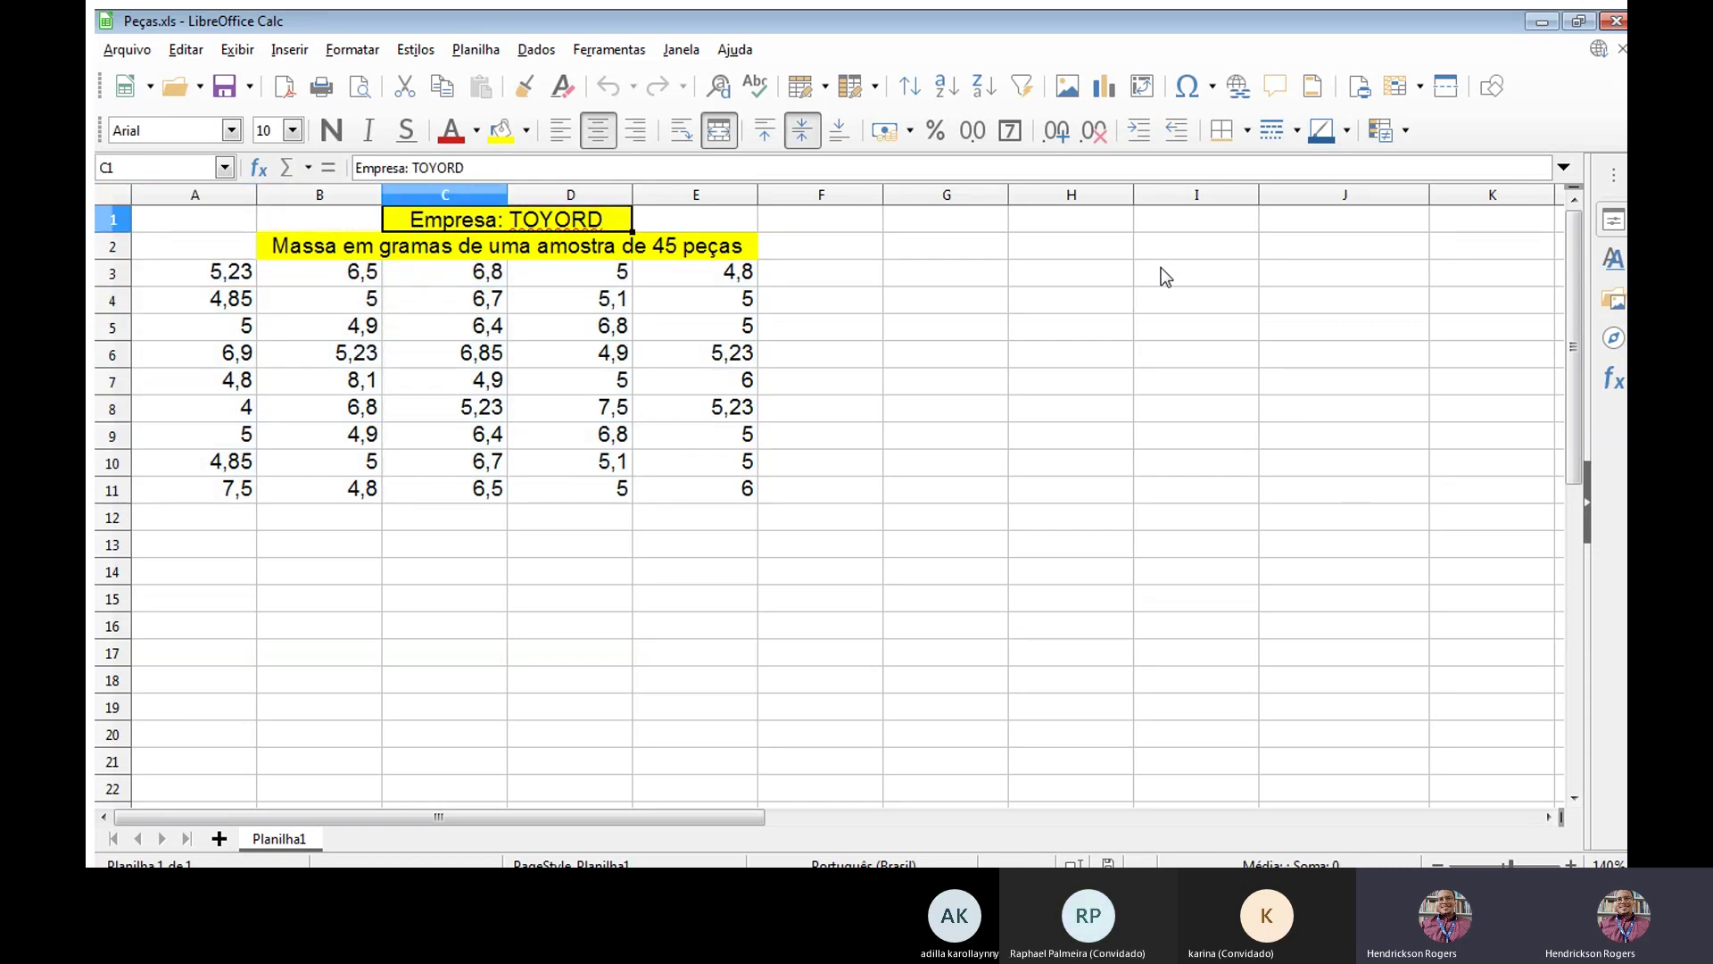
pyautogui.click(330, 272)
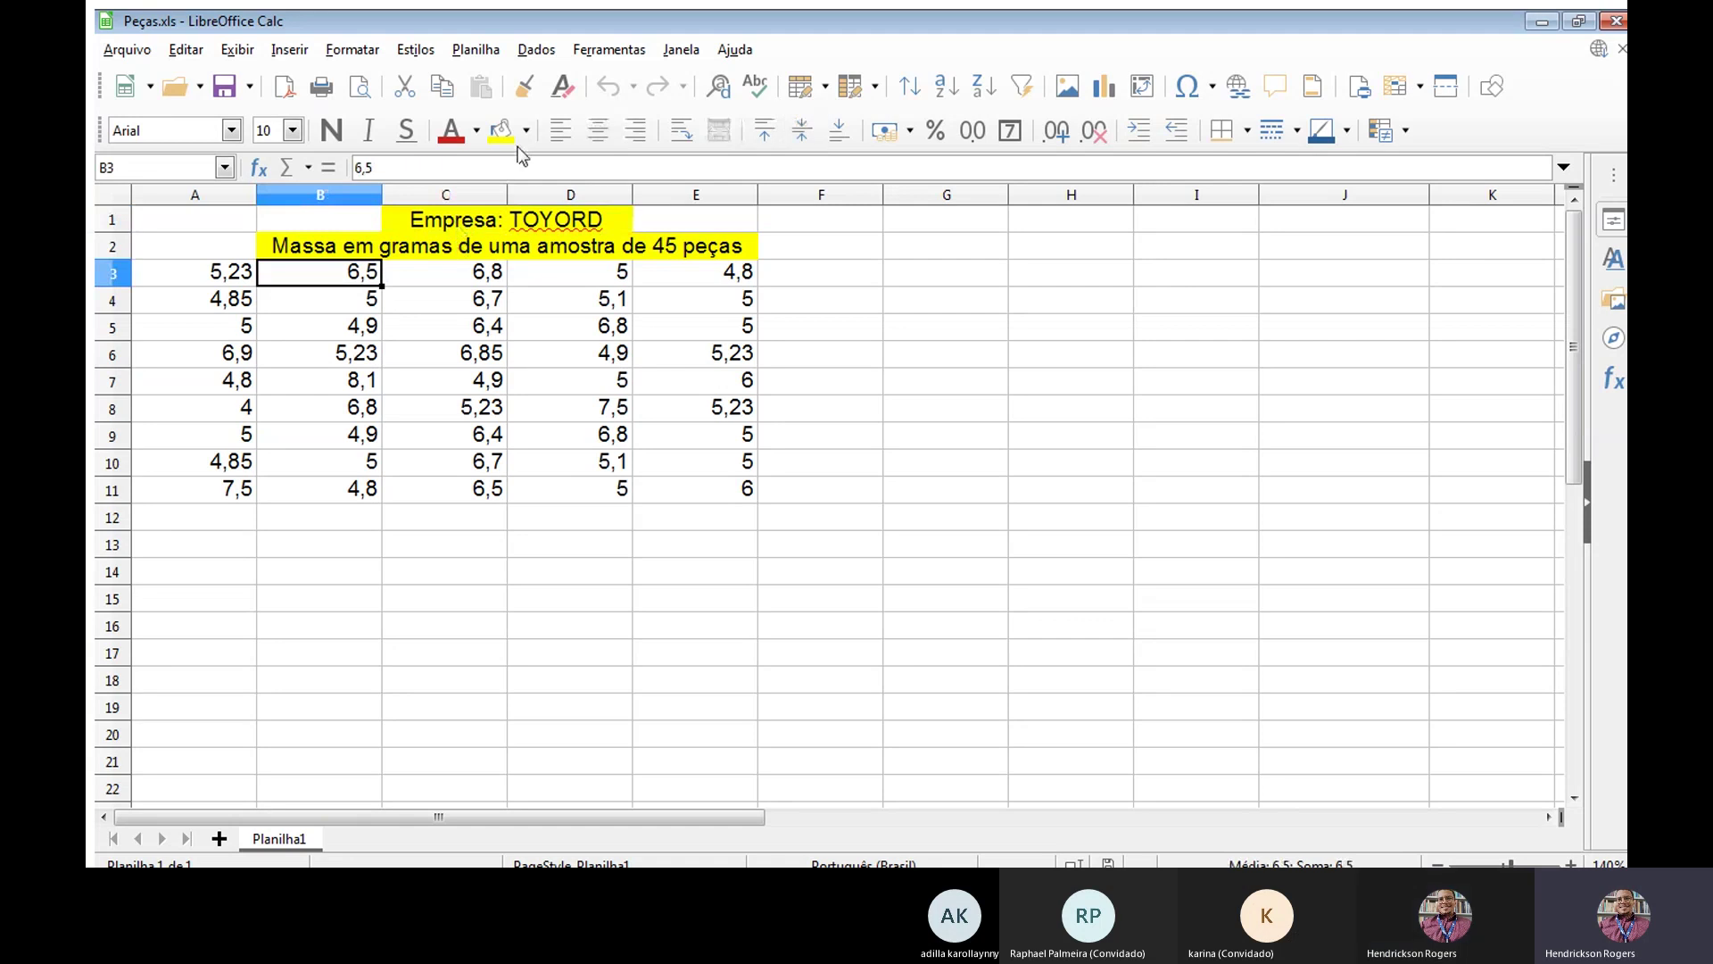
pyautogui.press('Up')
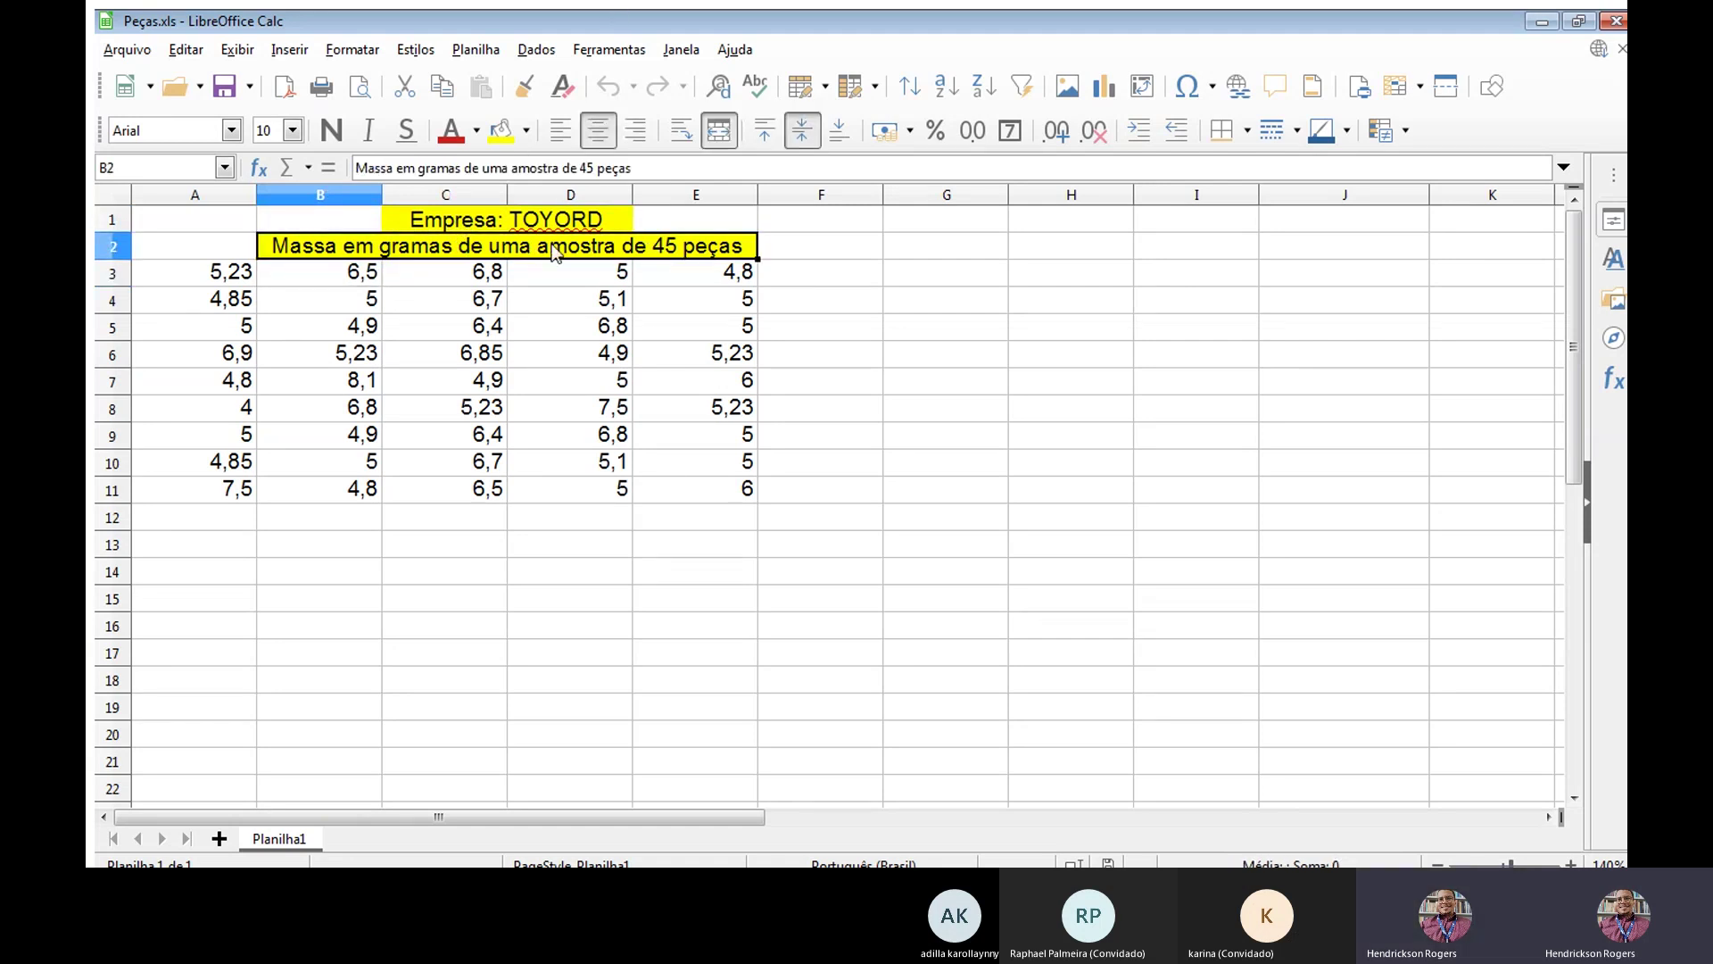
pyautogui.click(681, 269)
pyautogui.press('Right')
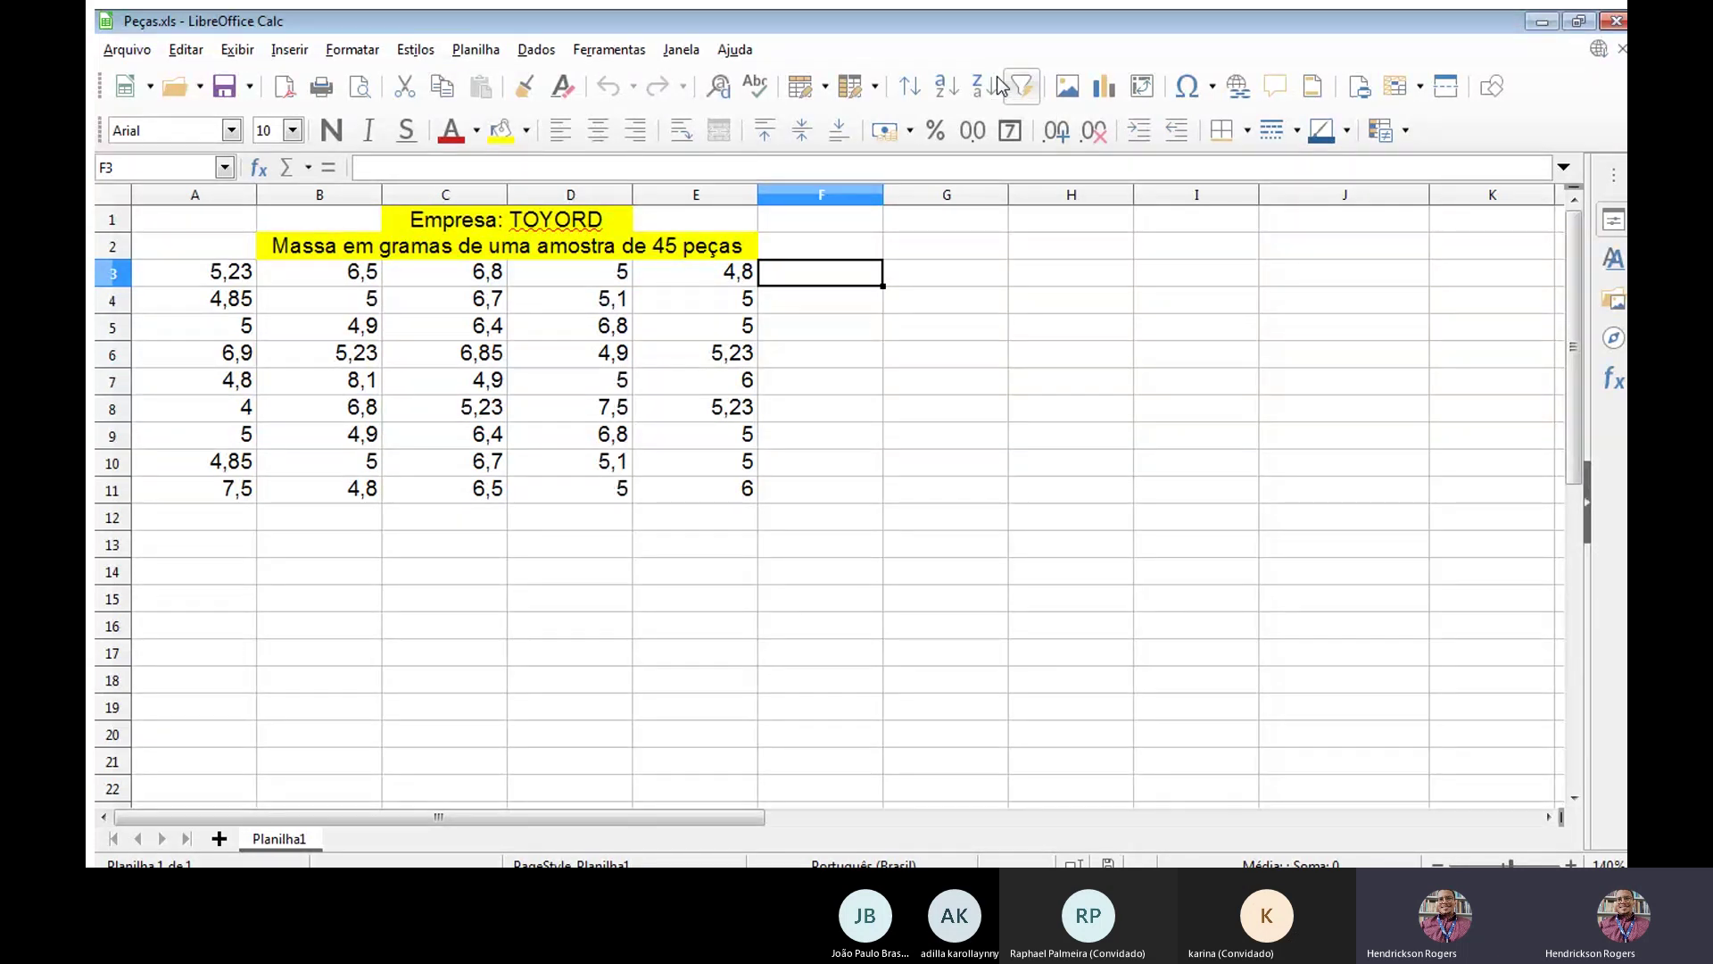
# Select the mass values in A3:E11 to point out the whole sample, and clear the selection.
pyautogui.press('Left')
pyautogui.press('Left')
pyautogui.press('Left')
pyautogui.press('Left')
pyautogui.press('Left')
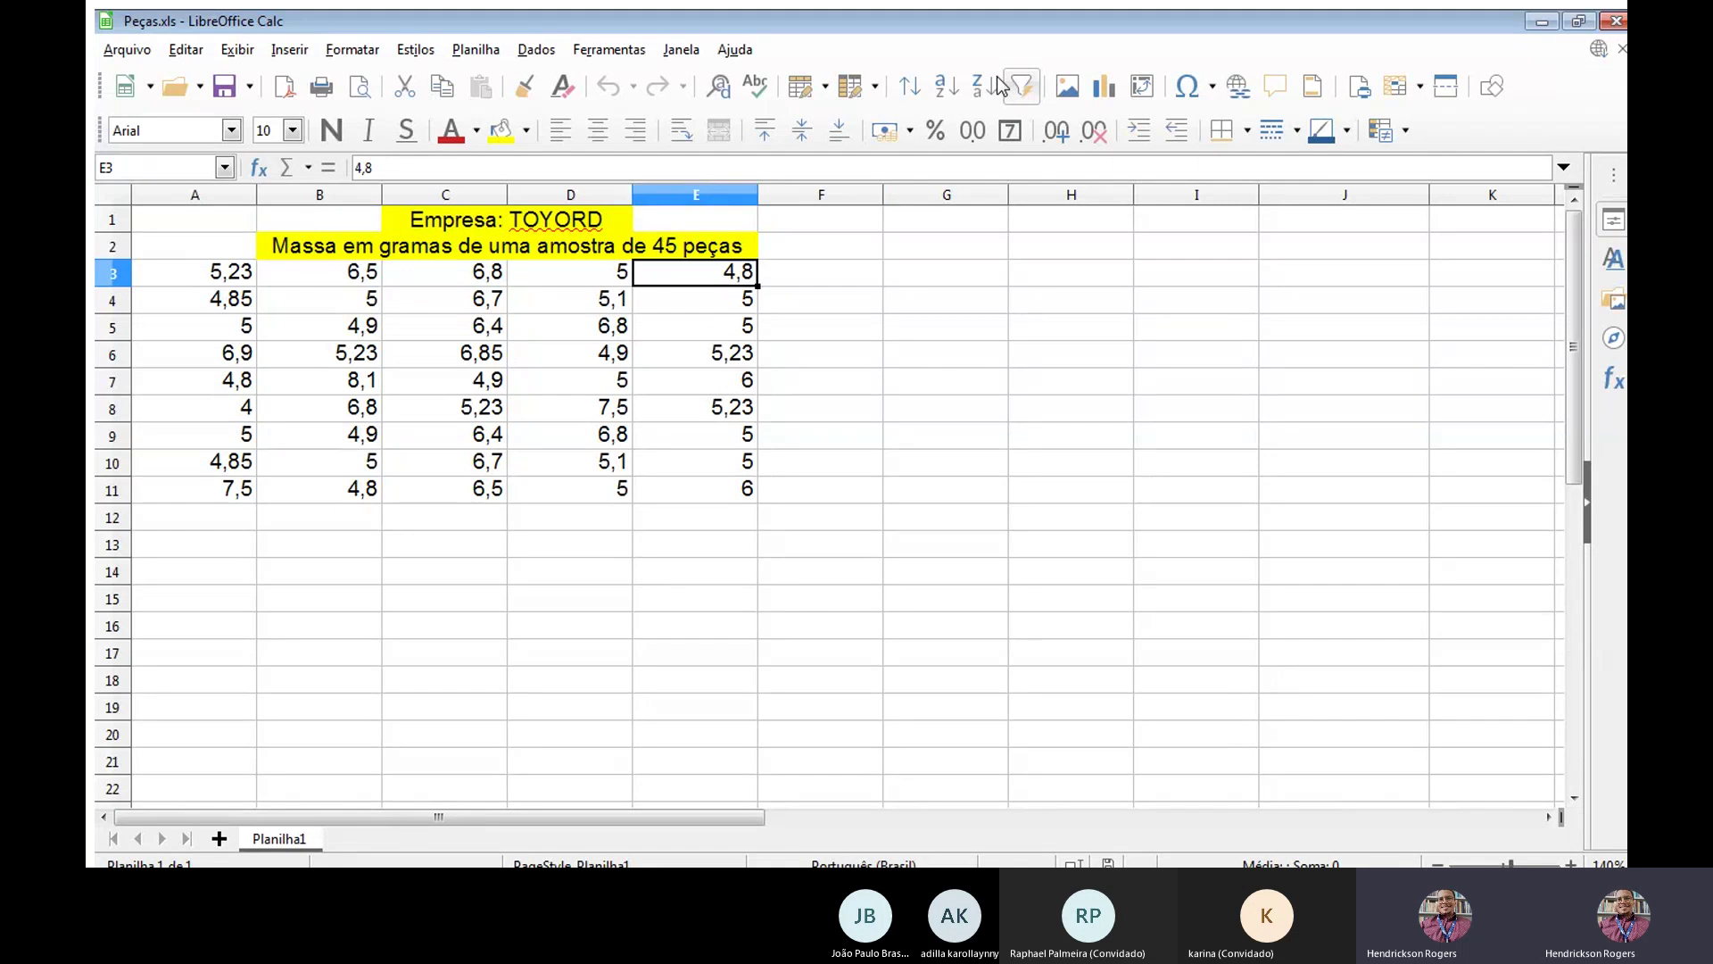
pyautogui.hotkey('shift', 'Right')
pyautogui.hotkey('shift', 'Right')
pyautogui.hotkey('shift', 'Right')
pyautogui.hotkey('shift', 'Right')
pyautogui.hotkey('shift', 'Down')
pyautogui.hotkey('shift', 'Down')
pyautogui.hotkey('shift', 'Down')
pyautogui.hotkey('shift', 'Down')
pyautogui.hotkey('shift', 'Down')
pyautogui.hotkey('shift', 'Down')
pyautogui.hotkey('shift', 'Down')
pyautogui.hotkey('shift', 'Down')
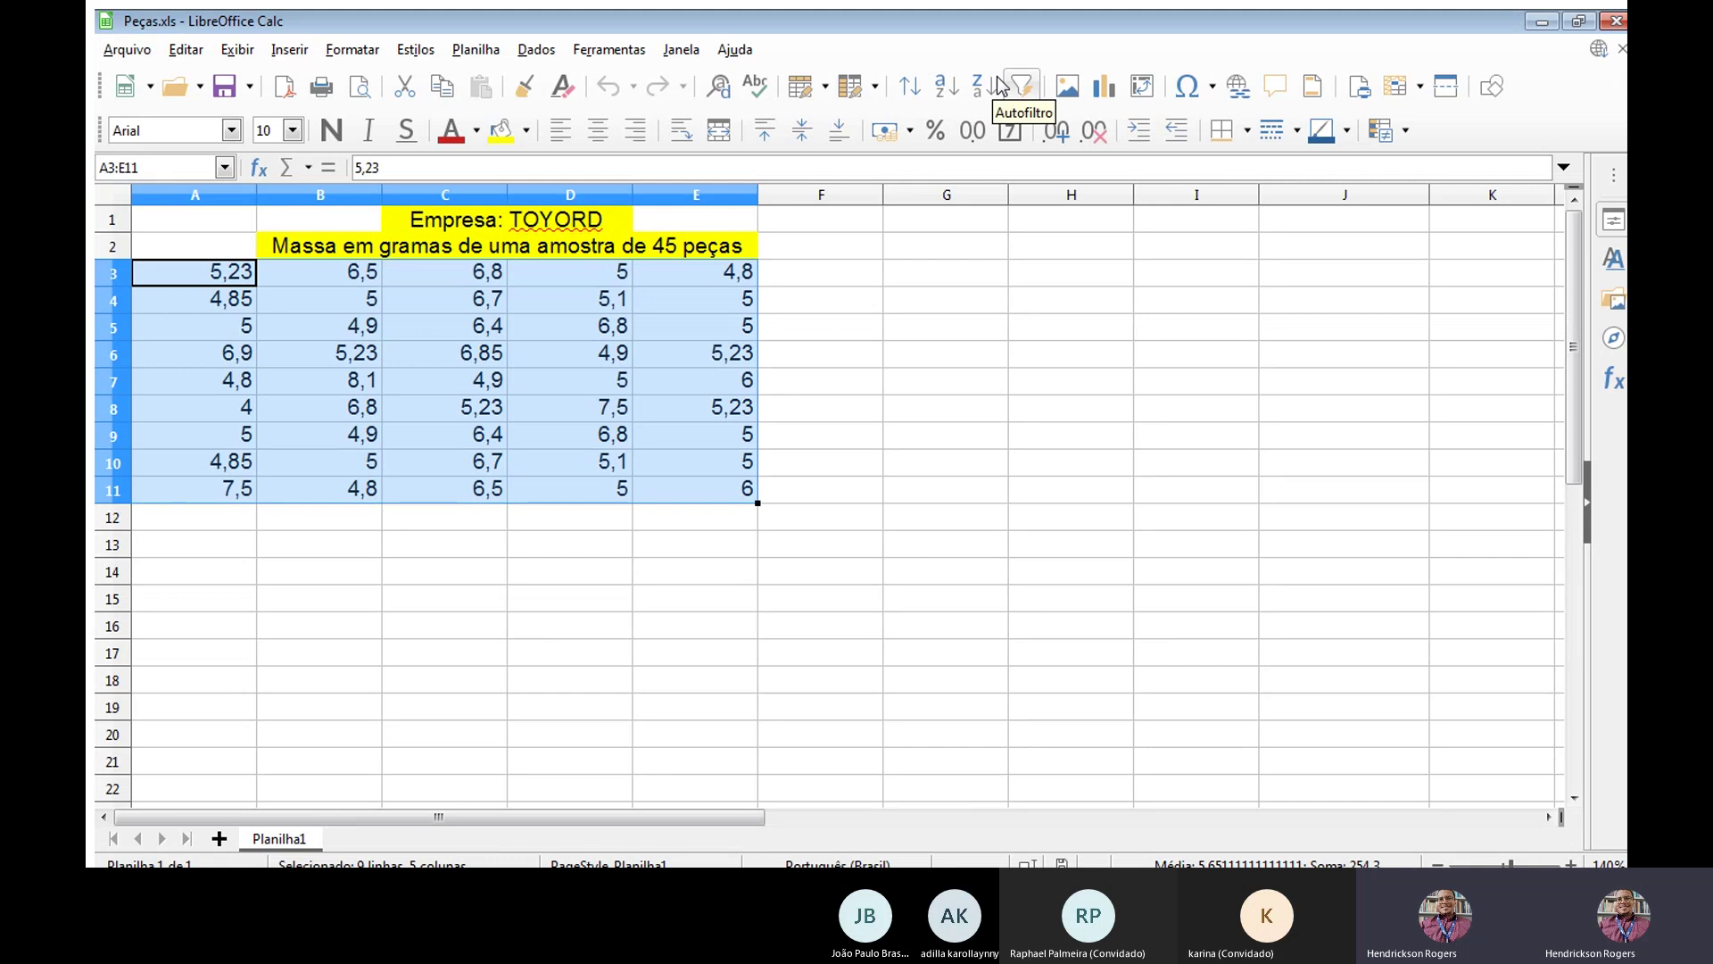
pyautogui.press('Left')
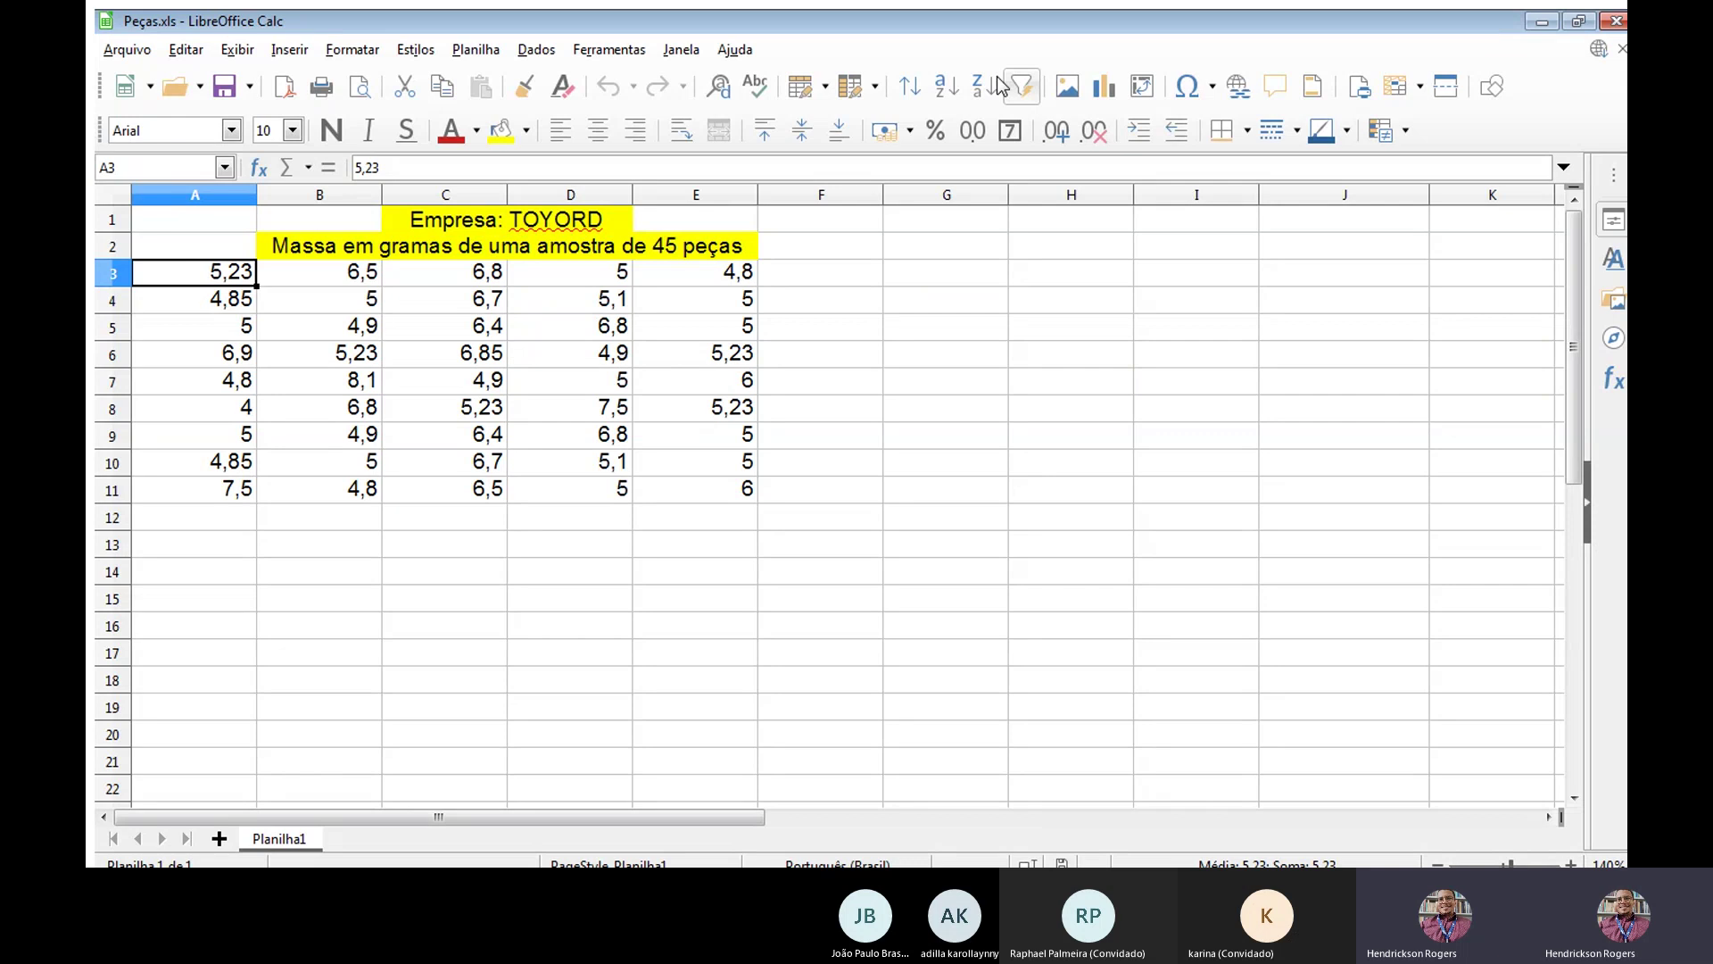
# Point out the sample title in row 2 and the first mass values in row 3.
pyautogui.press('Up')
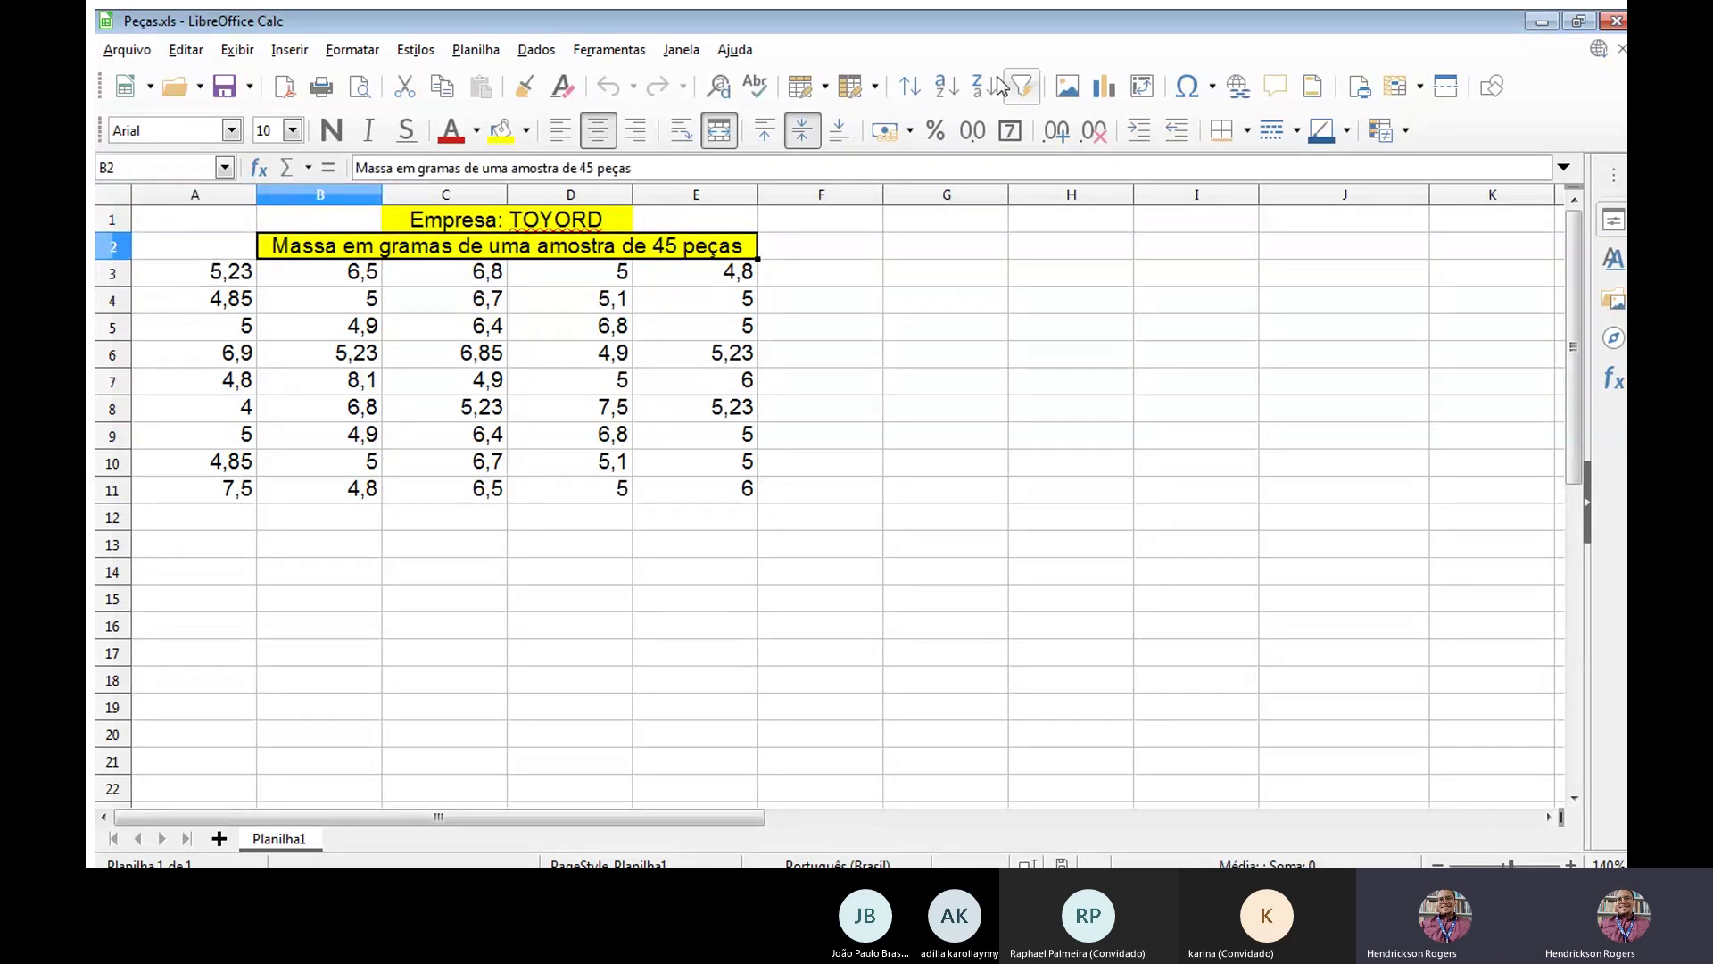
pyautogui.press('Up')
pyautogui.press('Down')
pyautogui.press('Down')
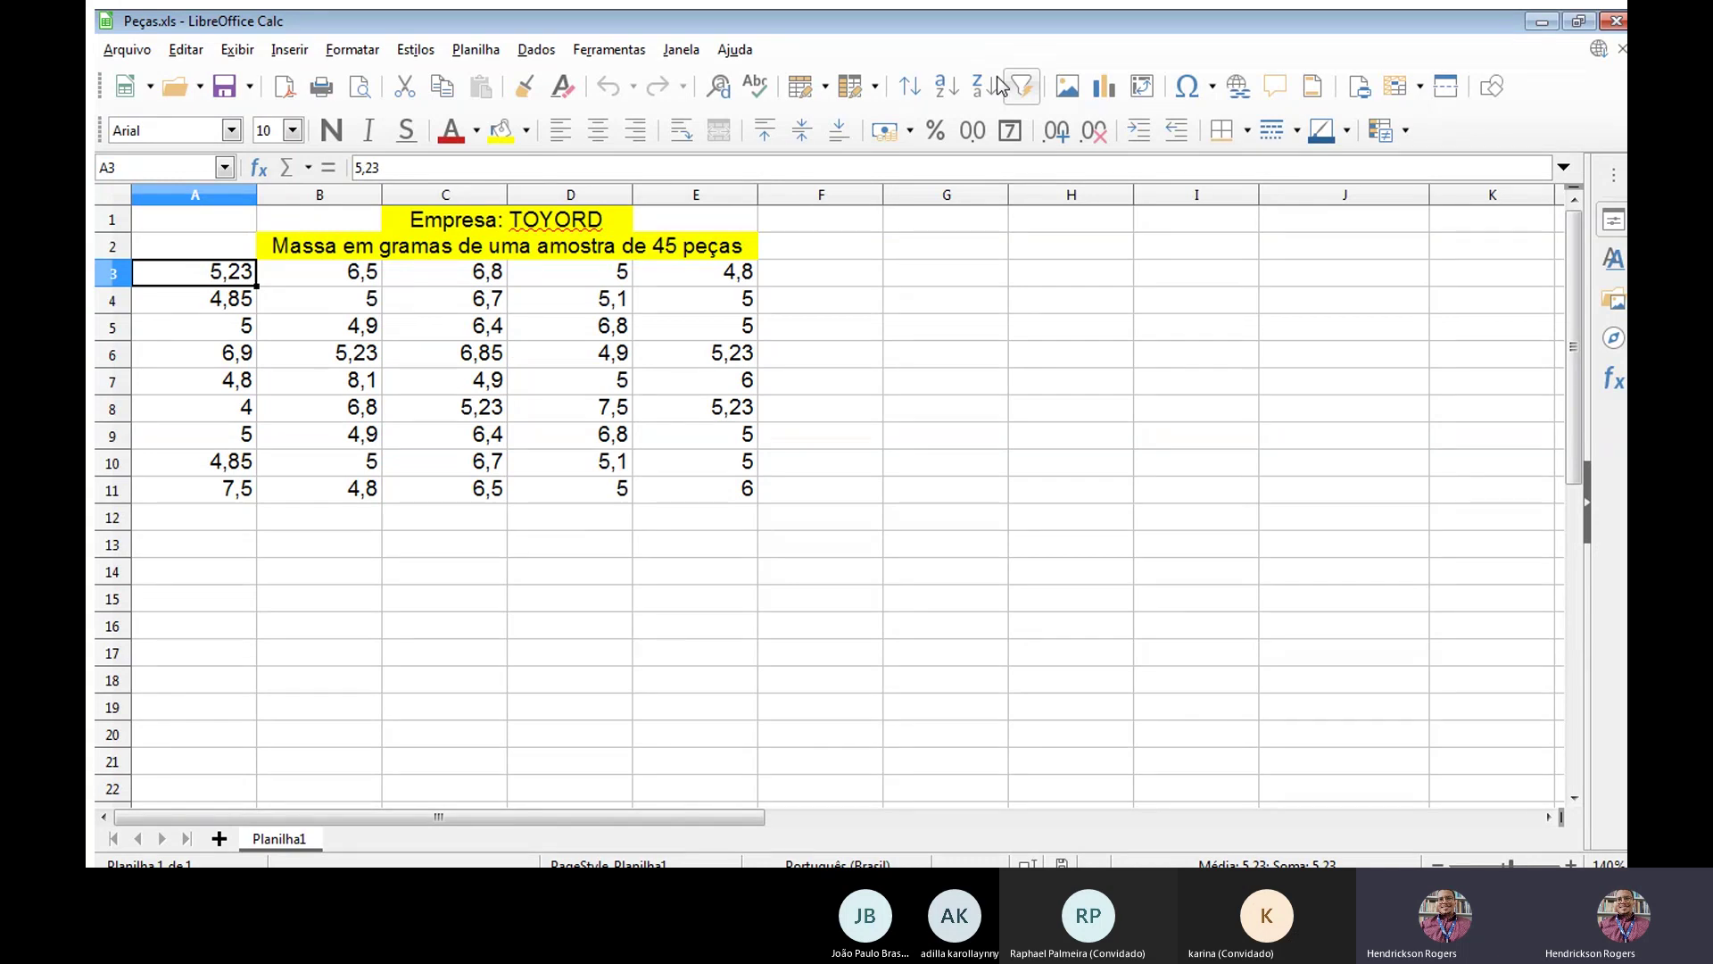
pyautogui.press('Right')
pyautogui.press('Left')
pyautogui.press('Right')
pyautogui.press('Left')
# Enter the label "Média =" in cell G3, beside the data table.
pyautogui.press('Right')
pyautogui.press('Right')
pyautogui.press('Right')
pyautogui.press('Right')
pyautogui.press('Right')
pyautogui.press('Right')
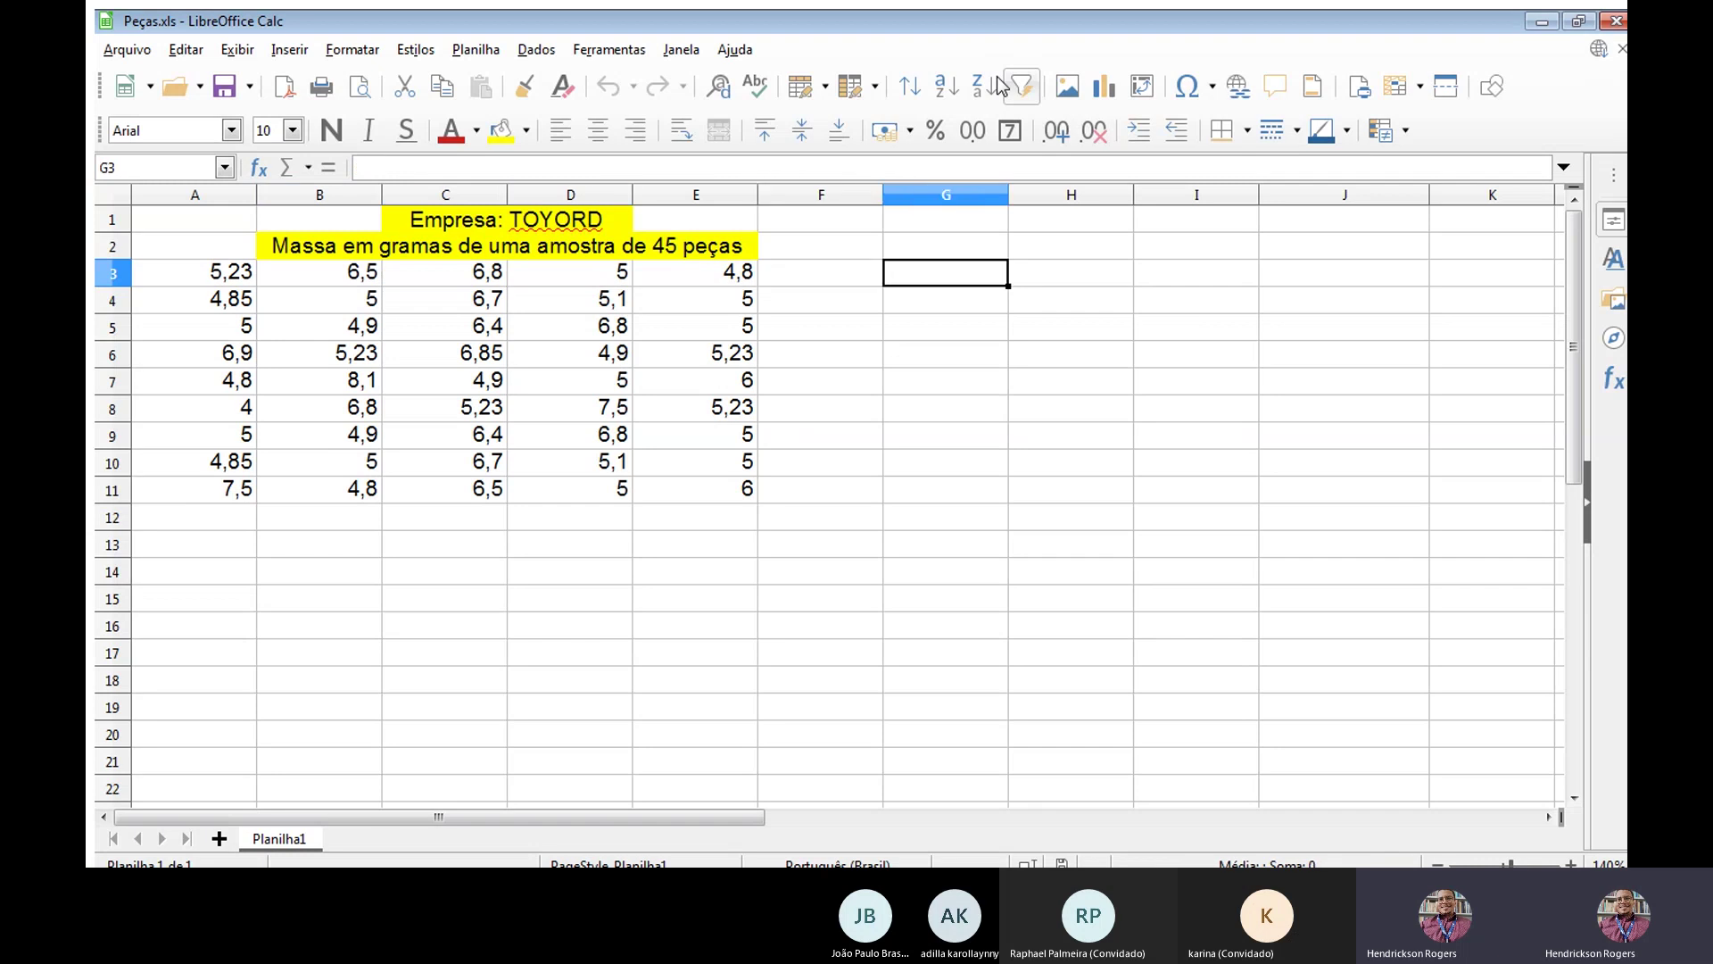
pyautogui.press('Left')
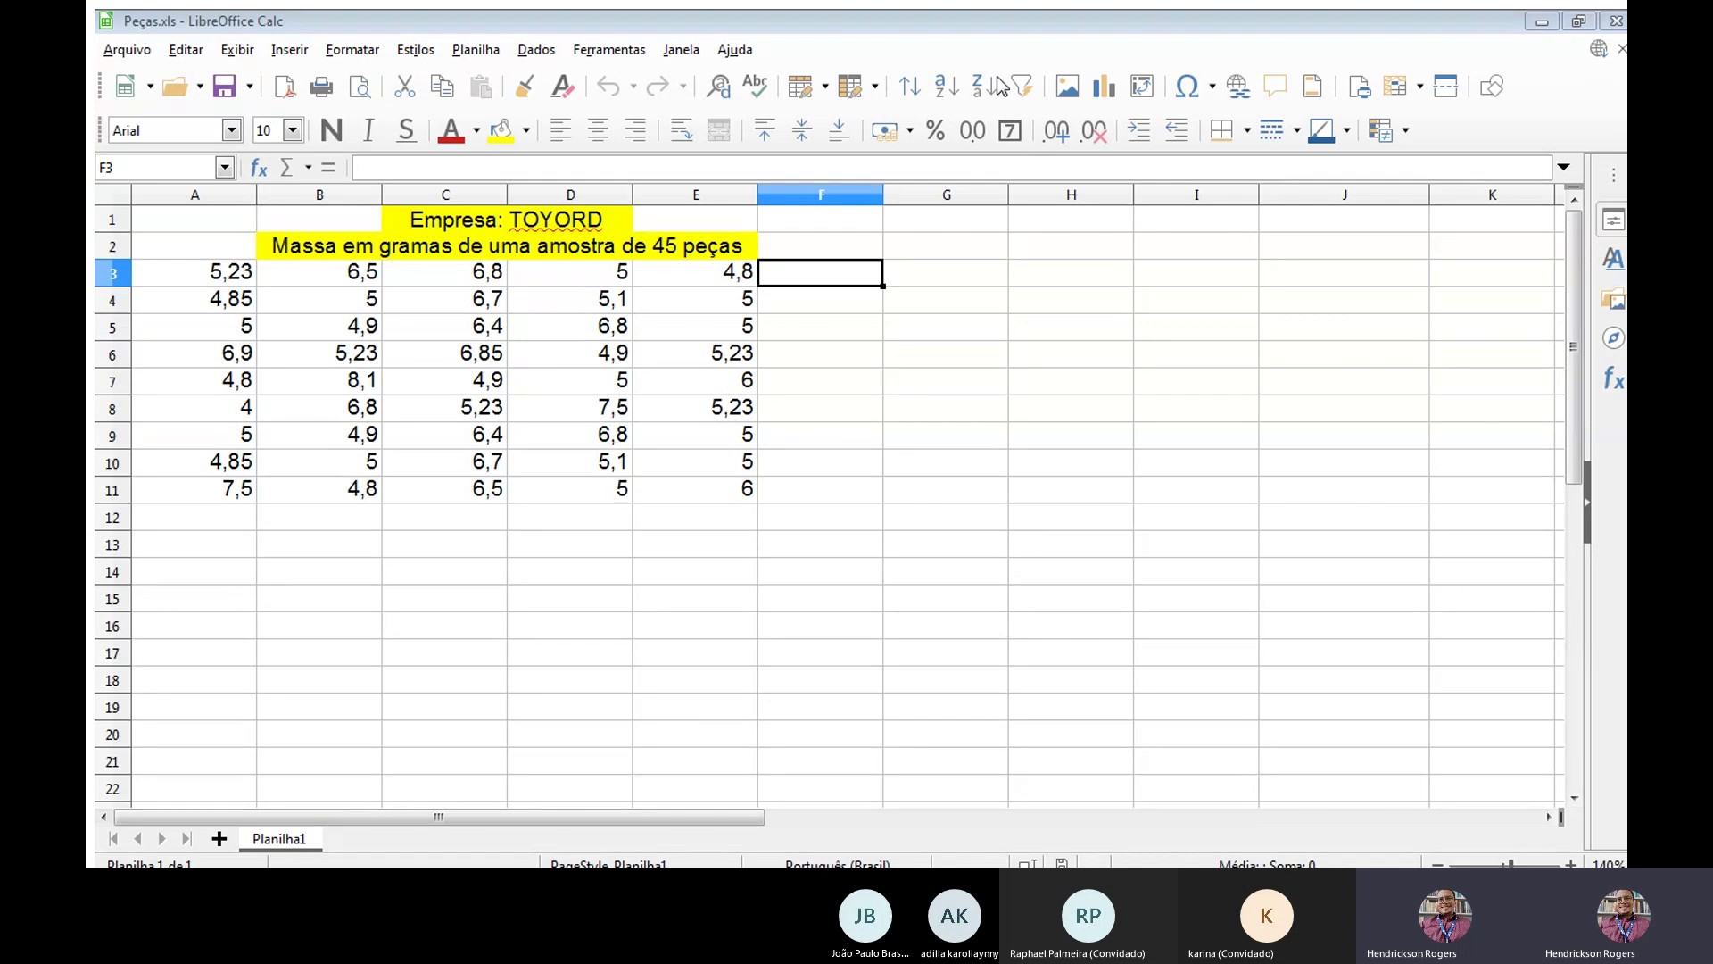
pyautogui.press('Right')
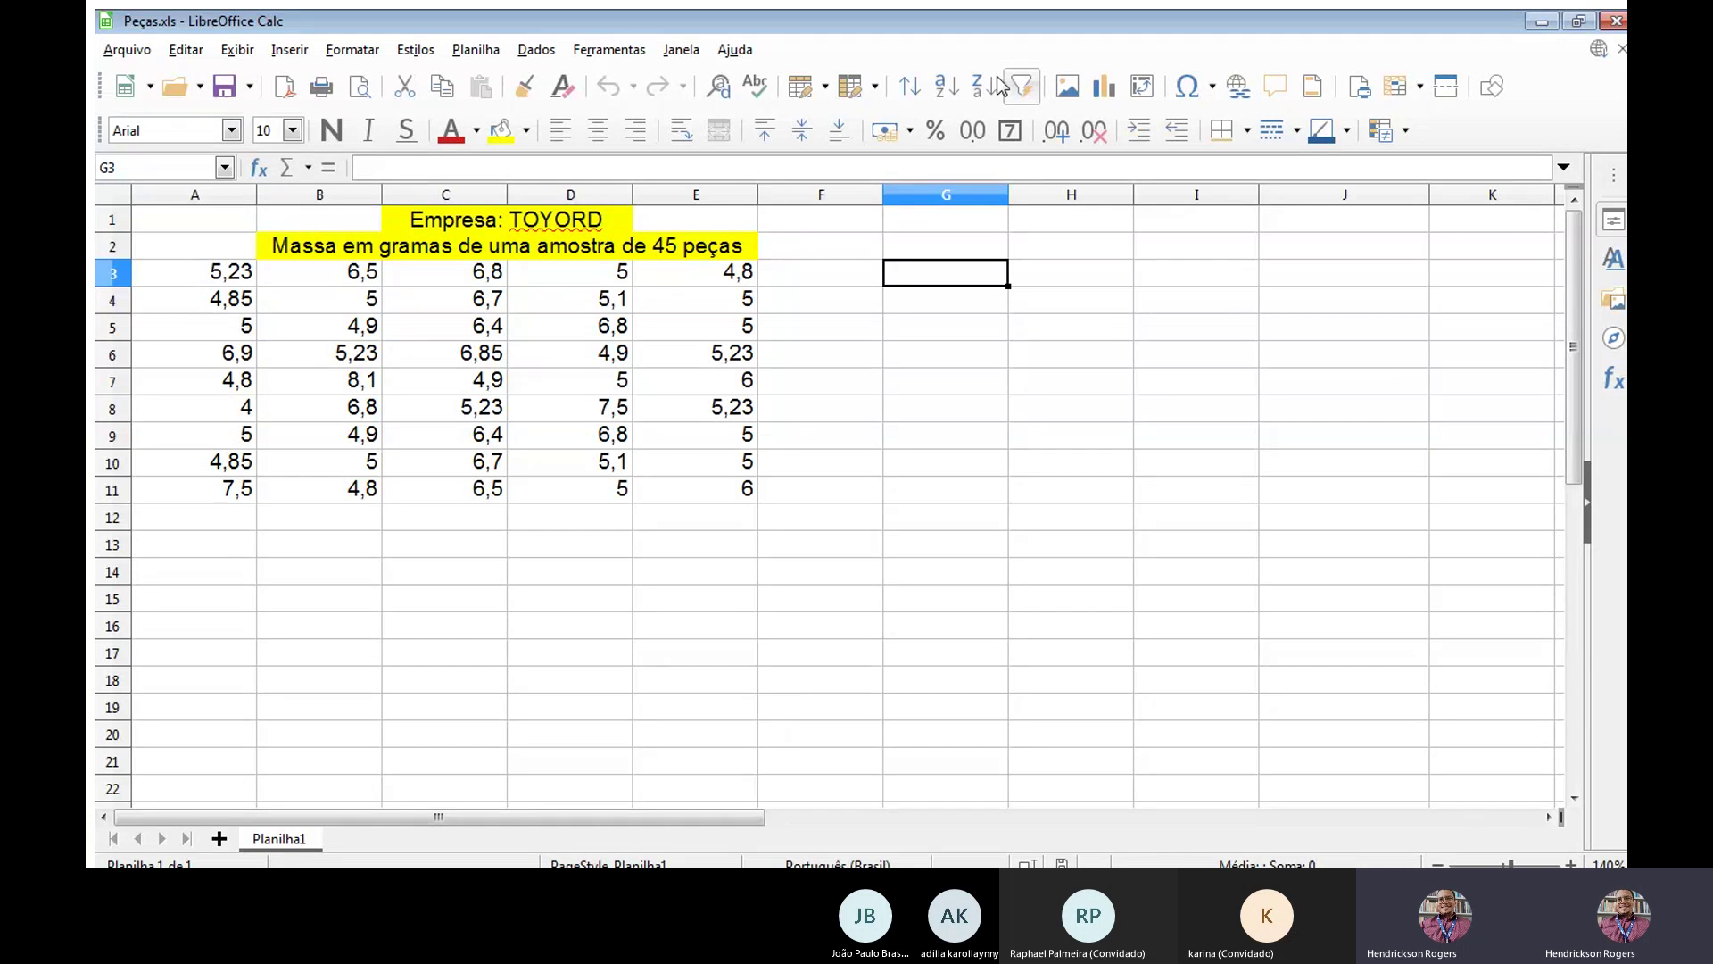
pyautogui.write('Média =')
pyautogui.press('Return')
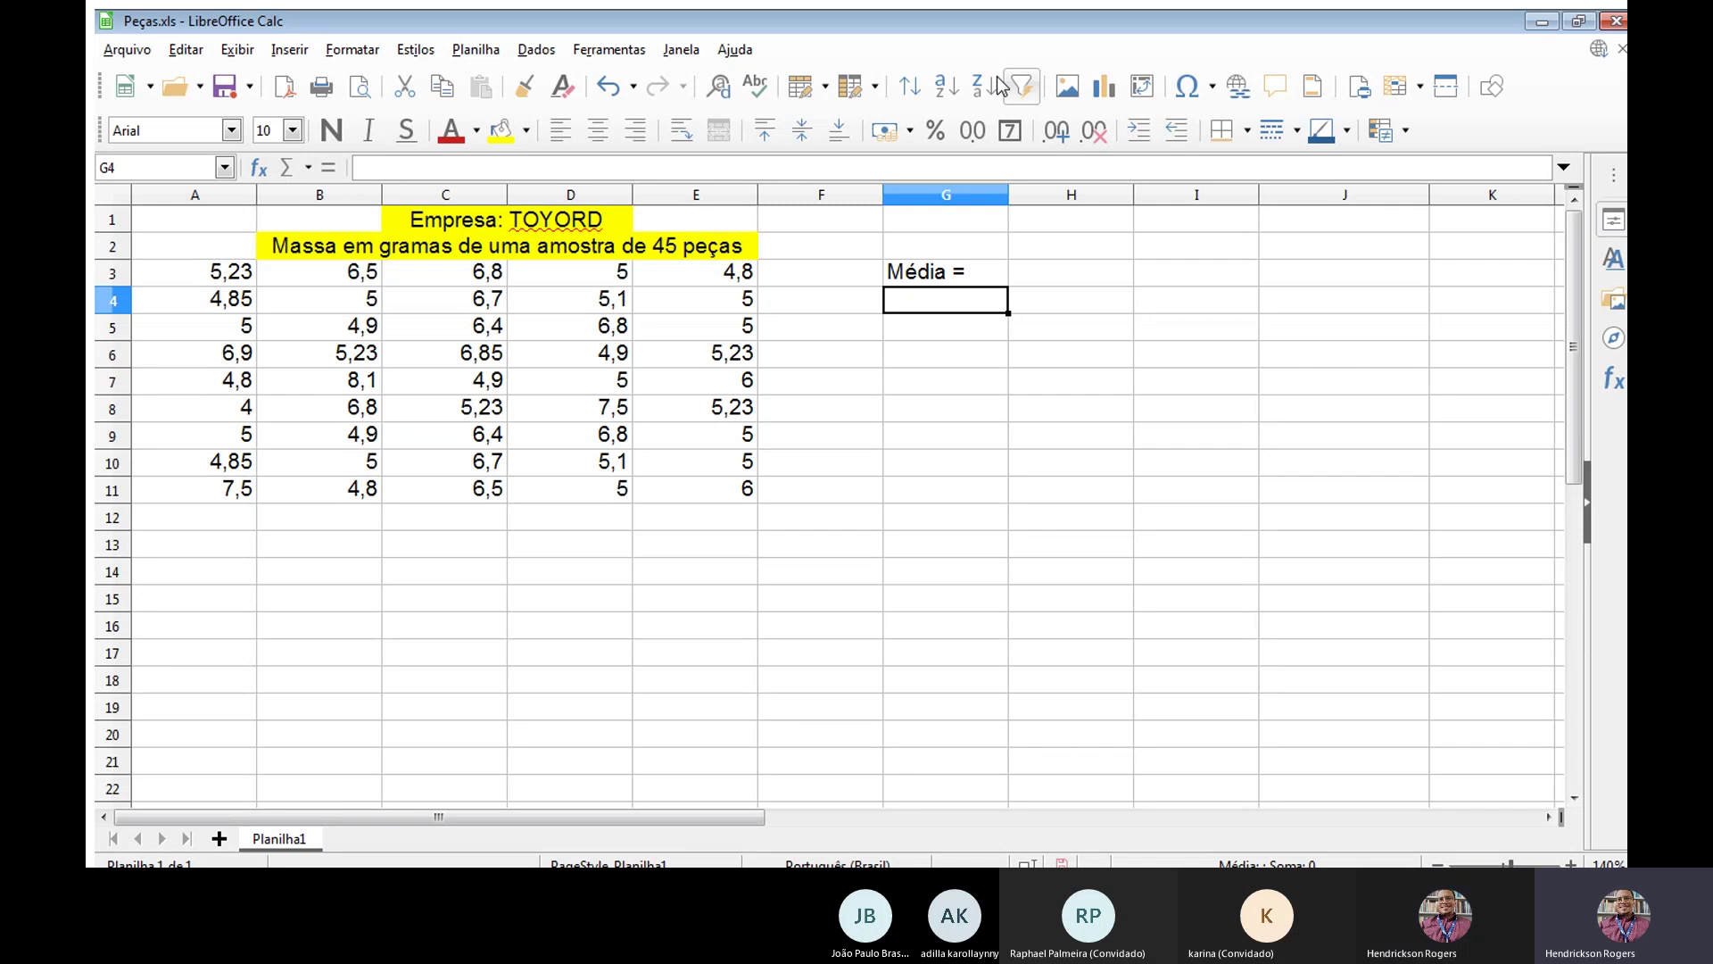
# Enter the labels "Moda =" in G5 and "Mediana =" in G7, leaving a blank row between the labels.
pyautogui.press('Down')
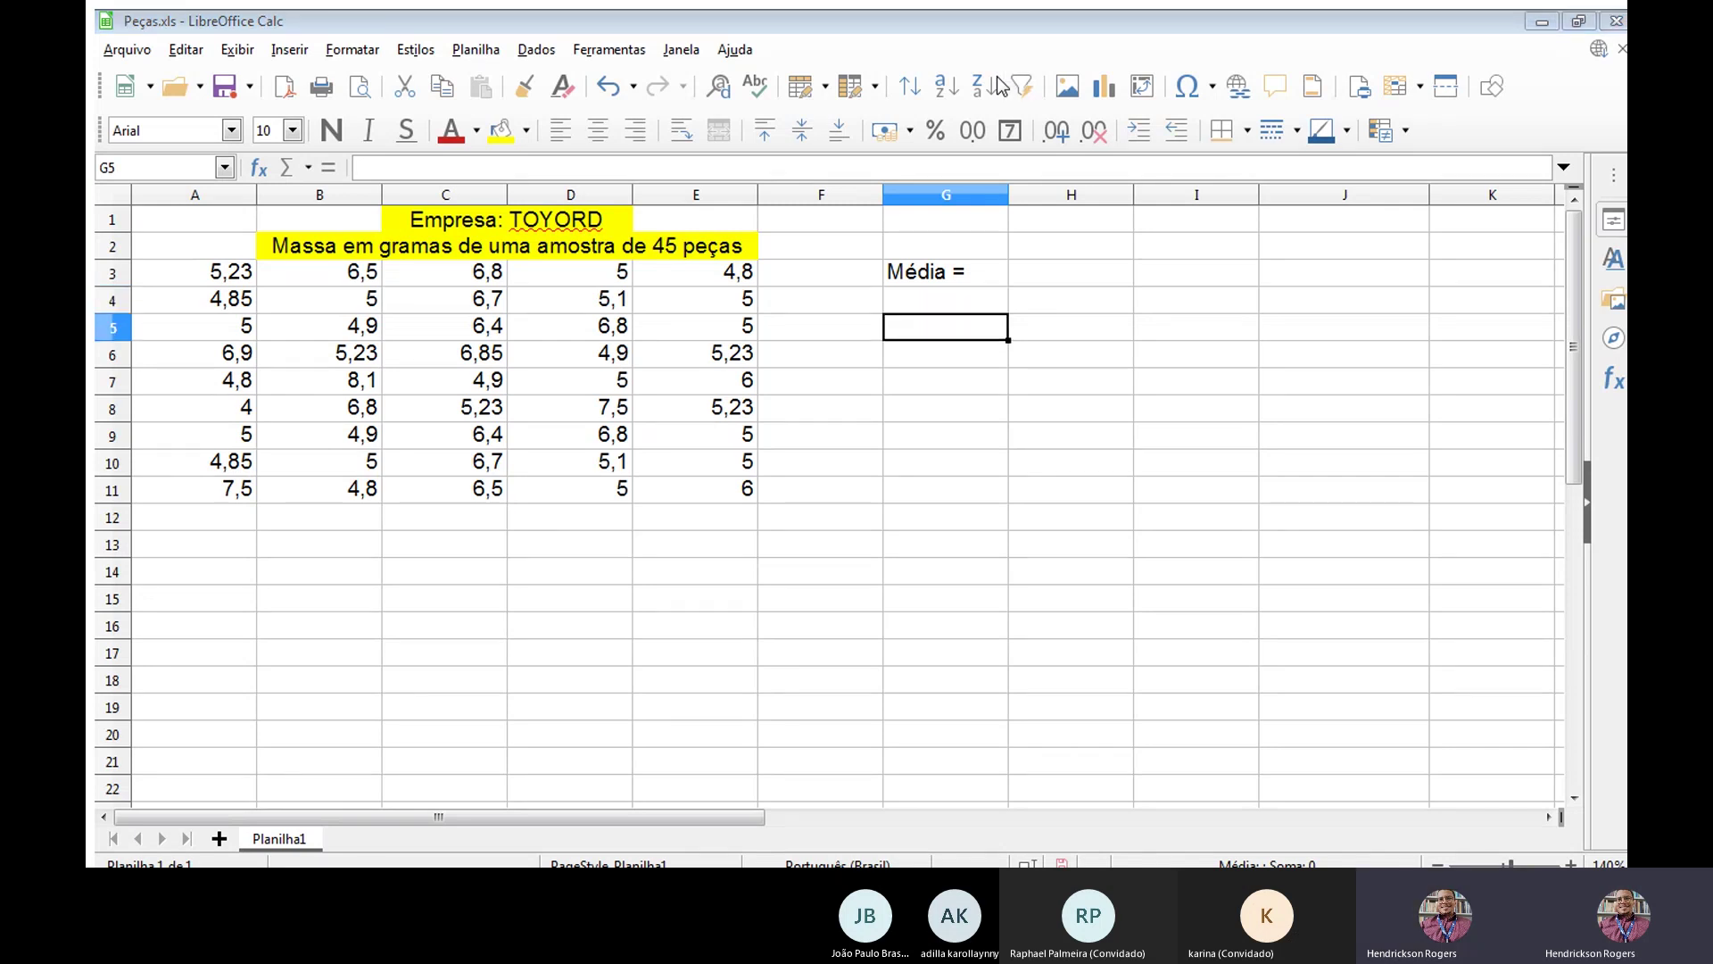
pyautogui.write('Moda ')
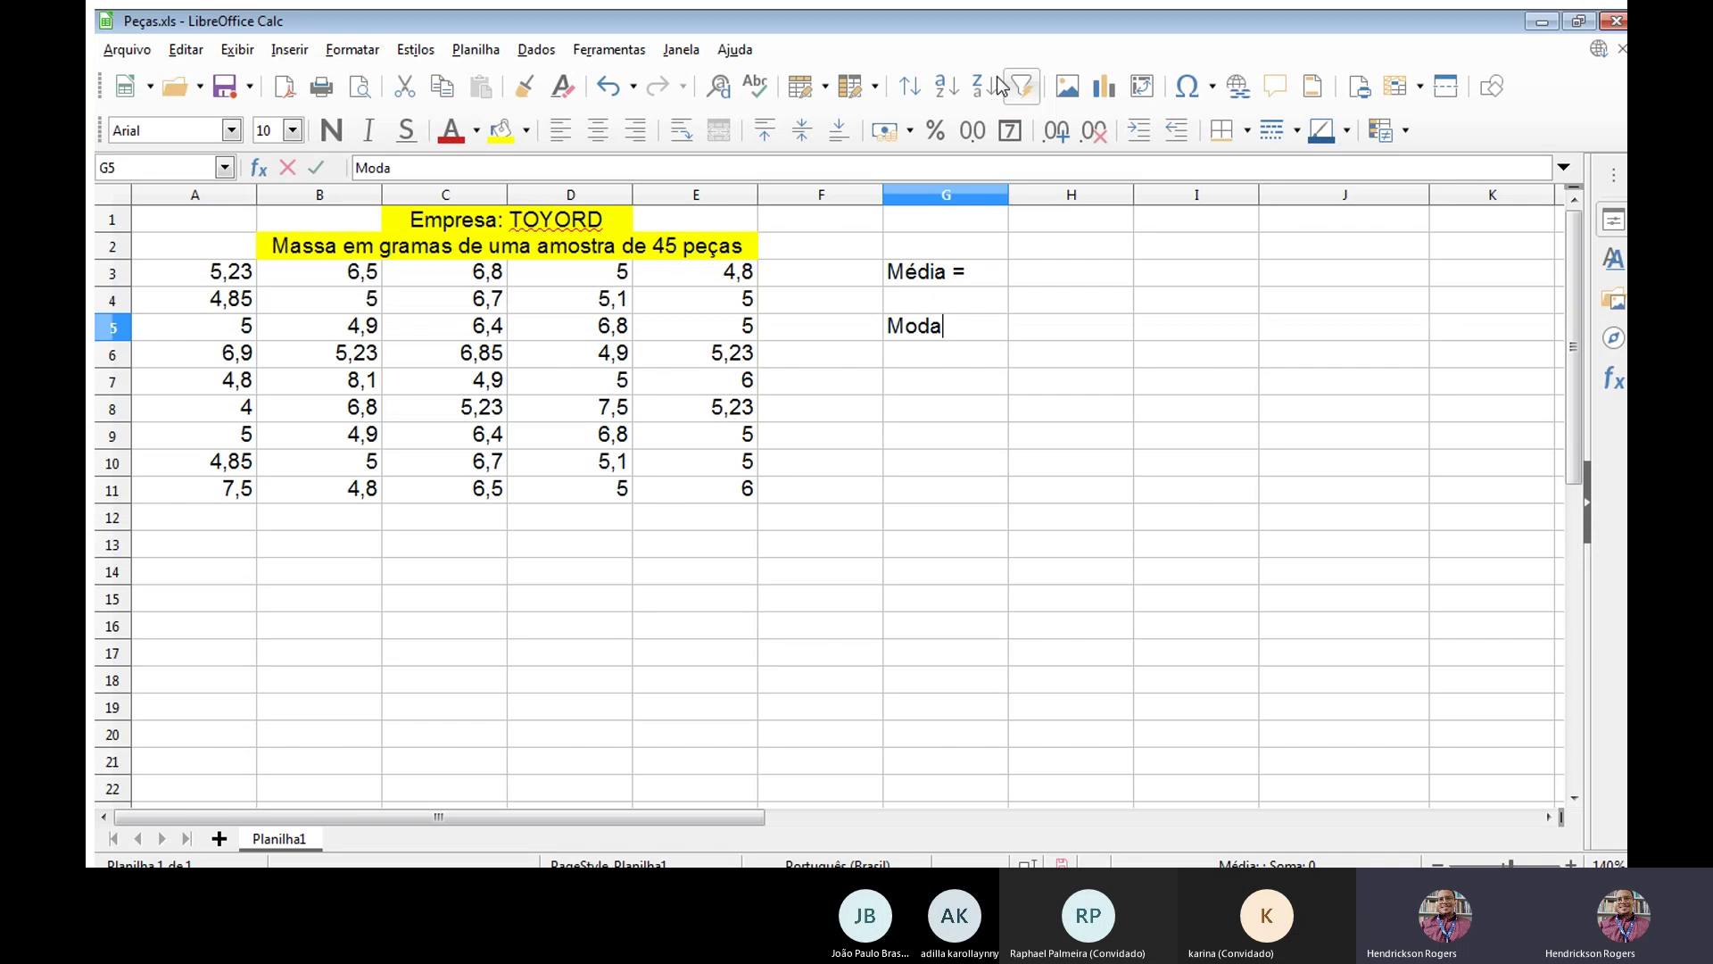
pyautogui.write('=')
pyautogui.press('Return')
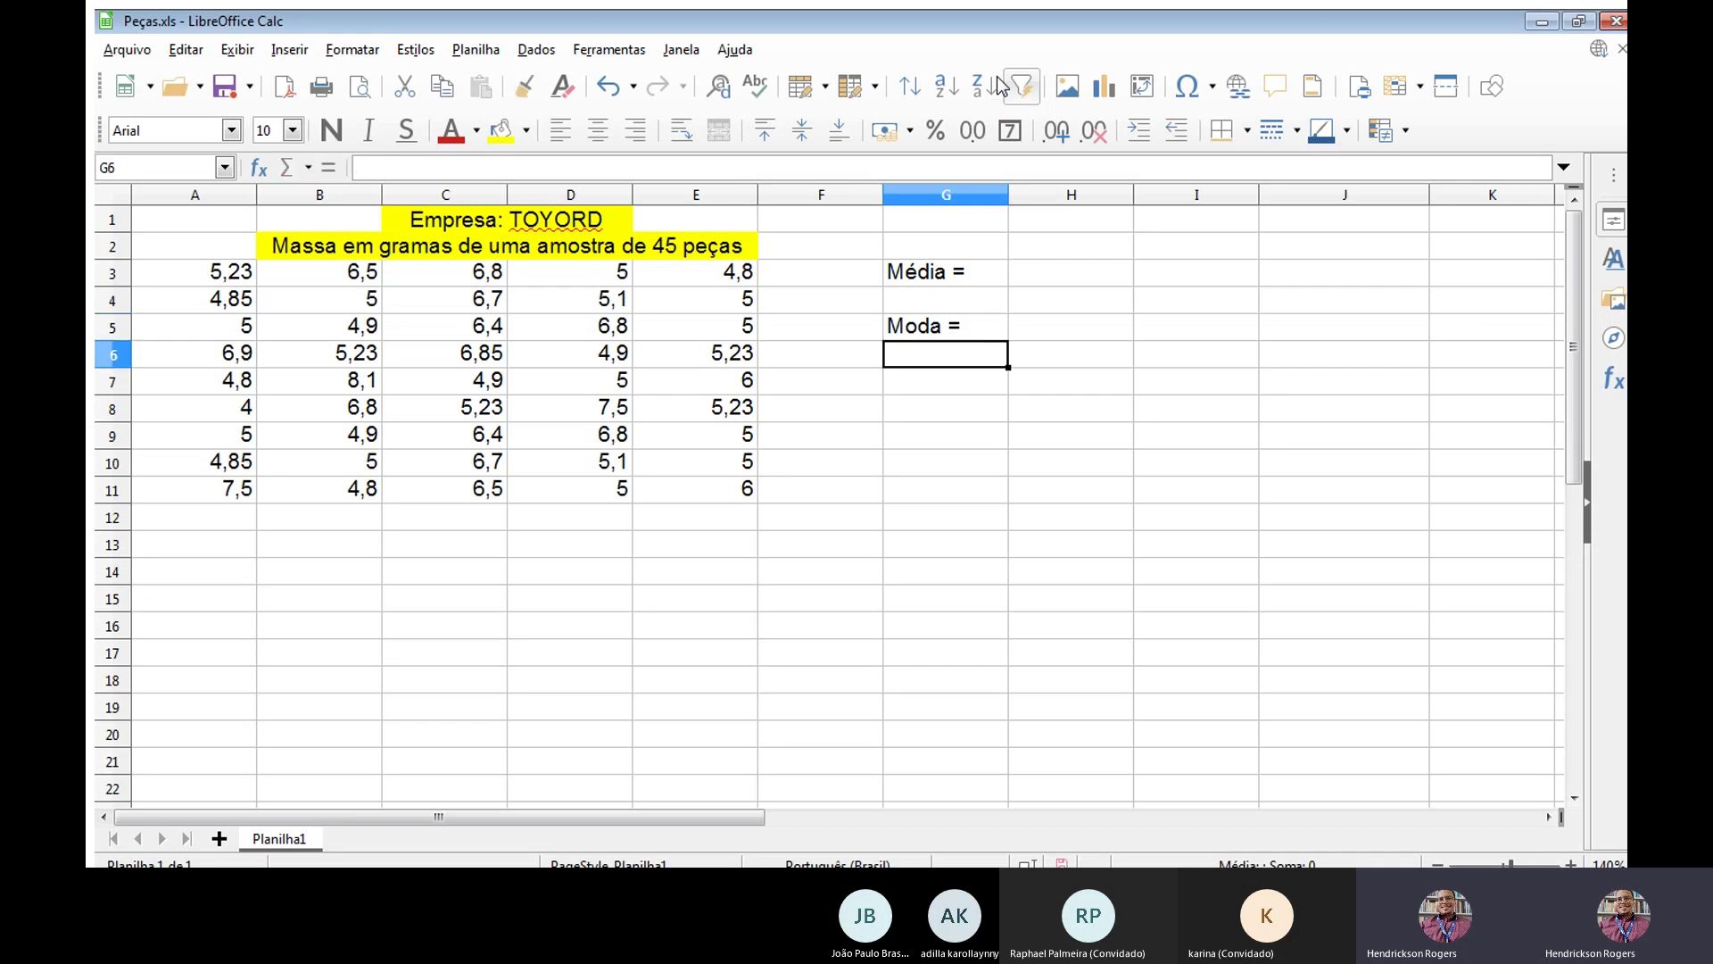
pyautogui.press('Down')
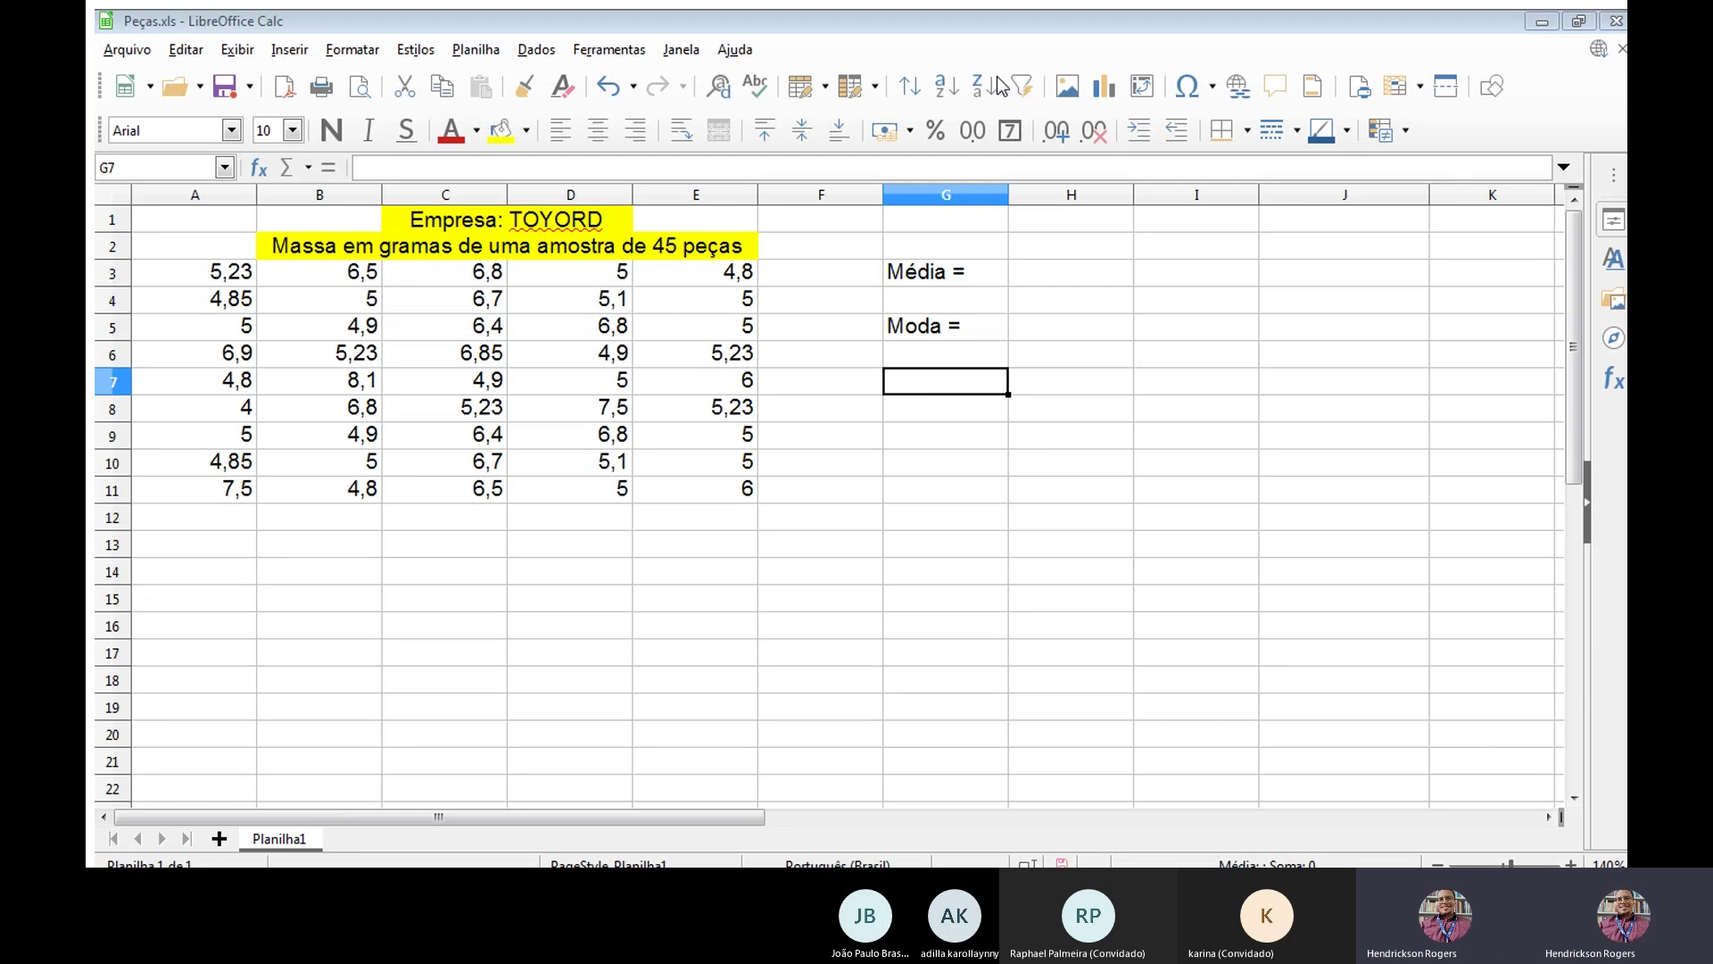
pyautogui.write('Med')
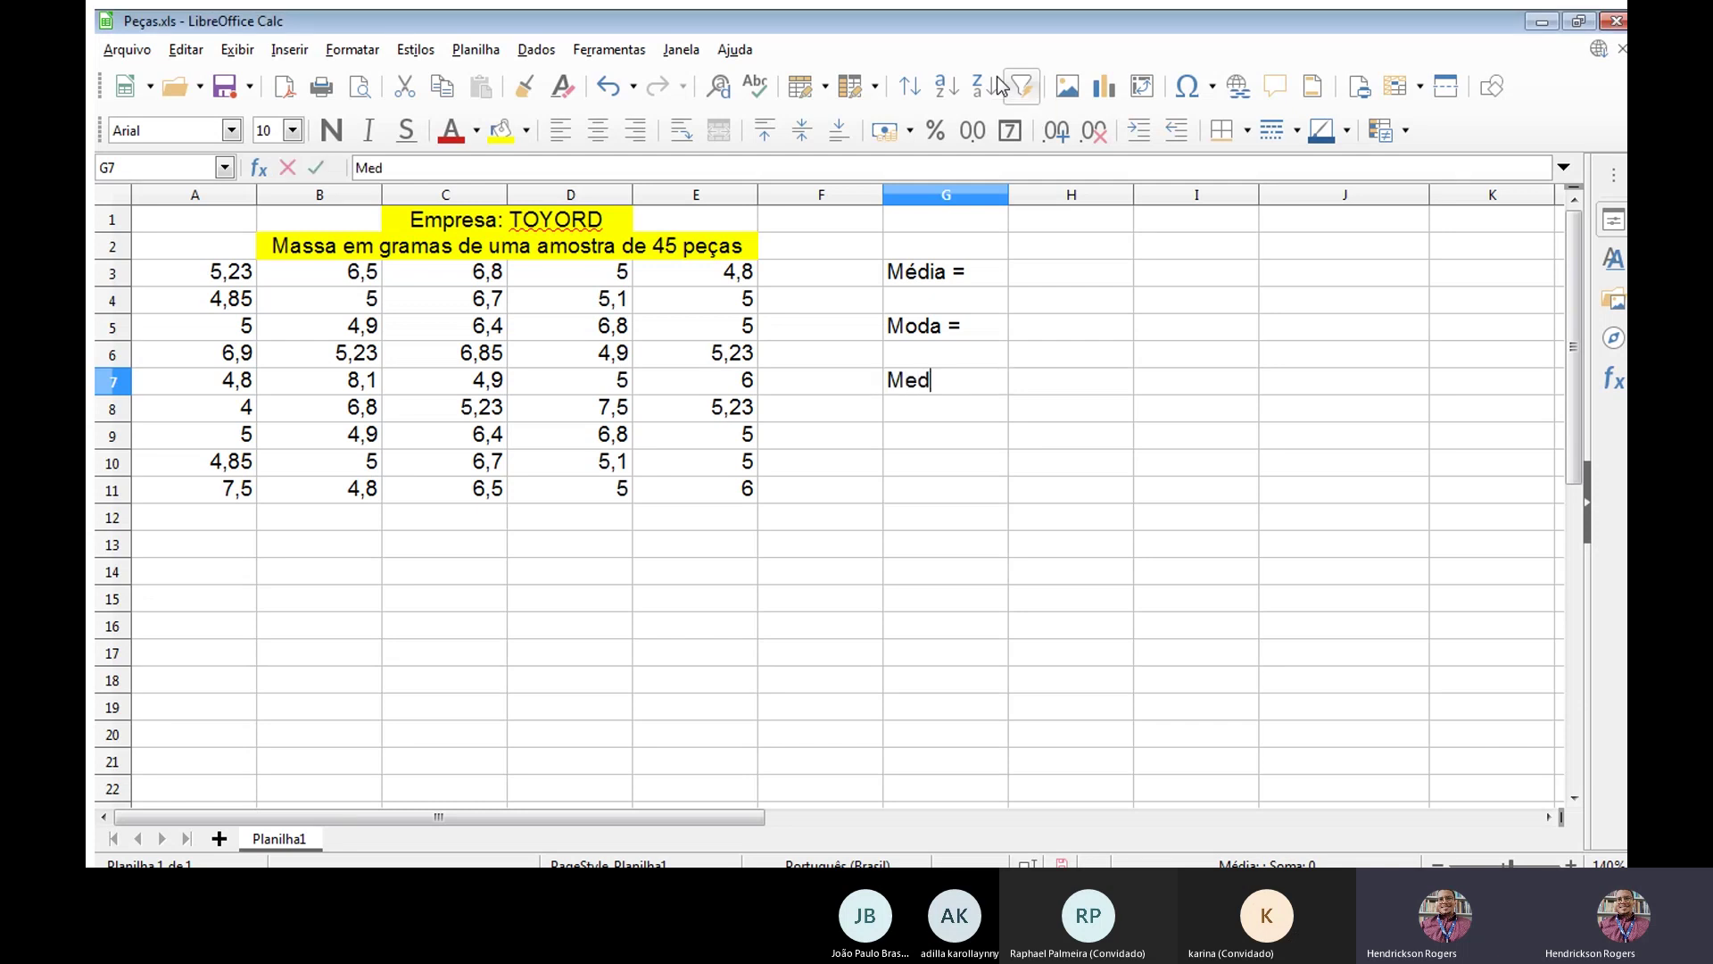
pyautogui.write('iana =')
pyautogui.press('Return')
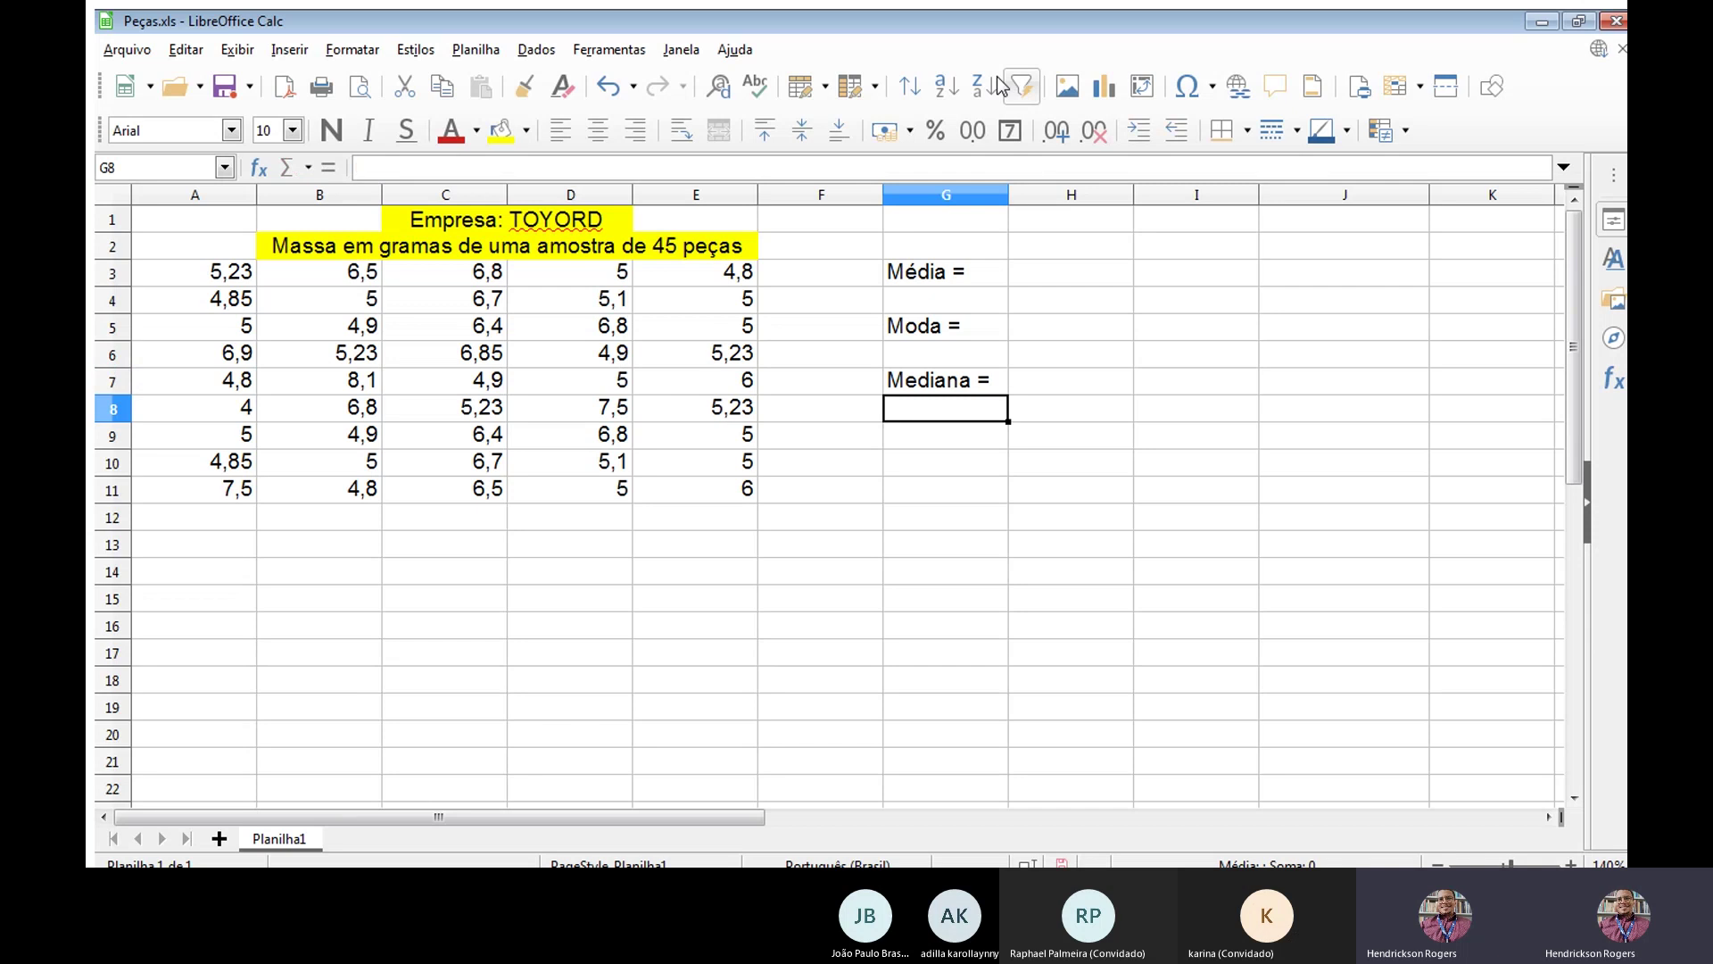
pyautogui.press('Return')
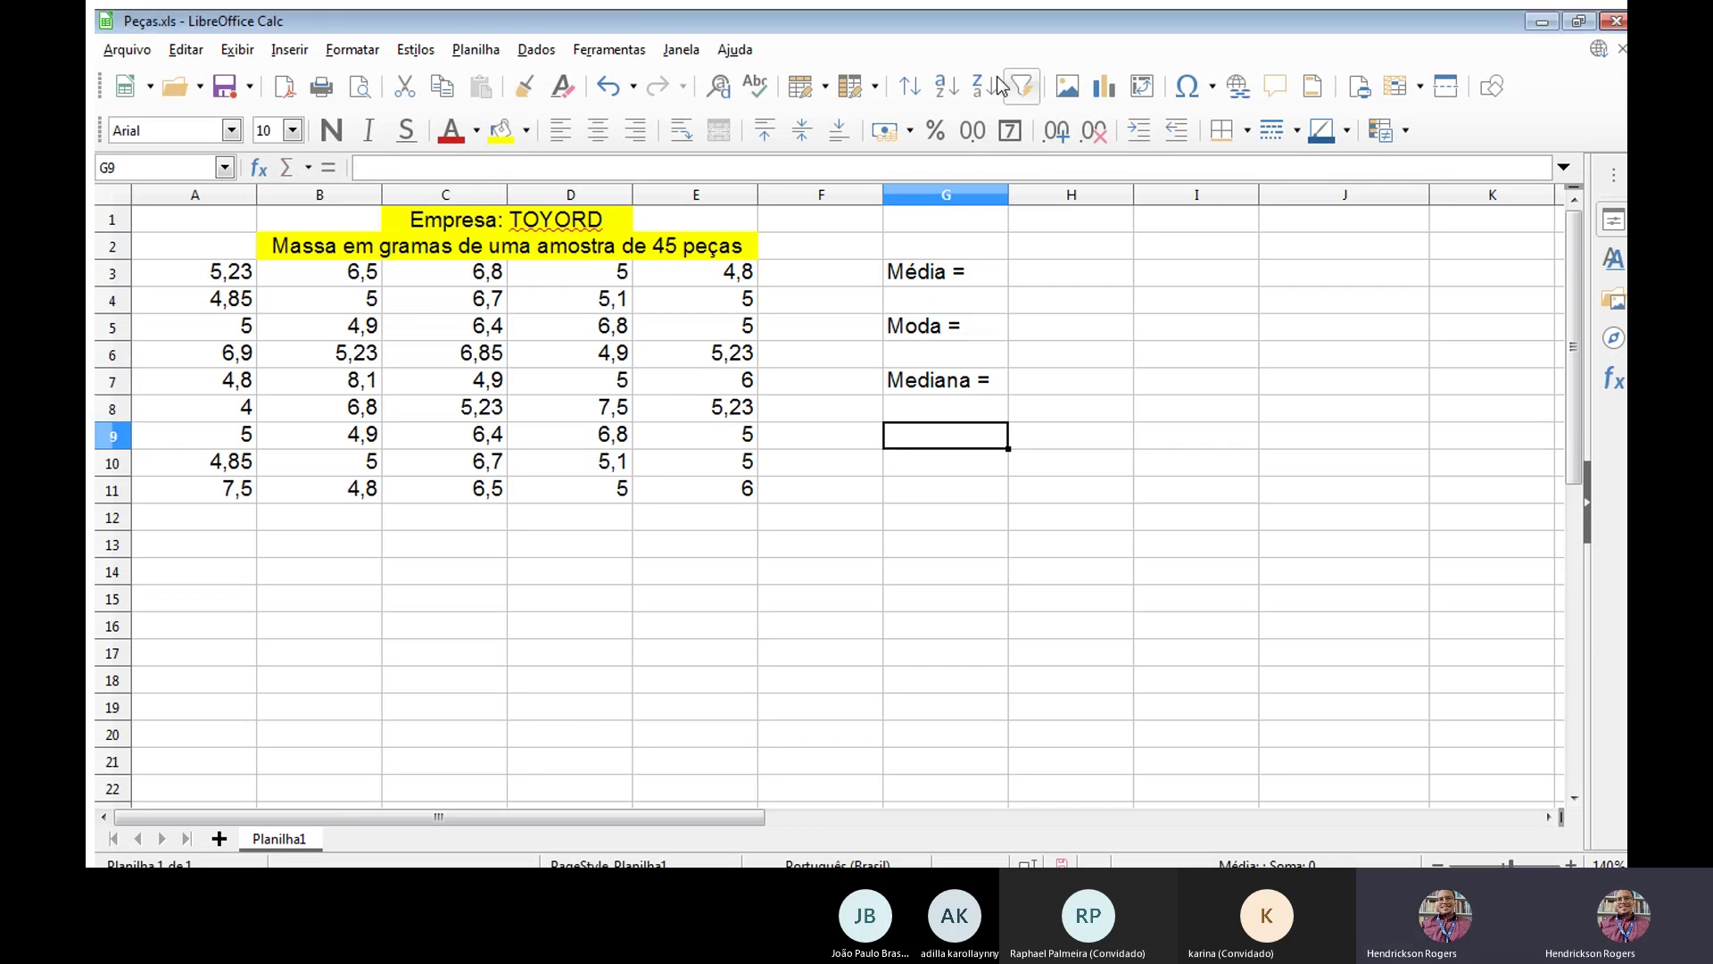
# Select G3:G7 to point out the Média, Moda and Mediana labels.
pyautogui.press('Up')
pyautogui.press('Up')
pyautogui.press('Up')
pyautogui.press('Up')
pyautogui.press('Up')
pyautogui.press('Up')
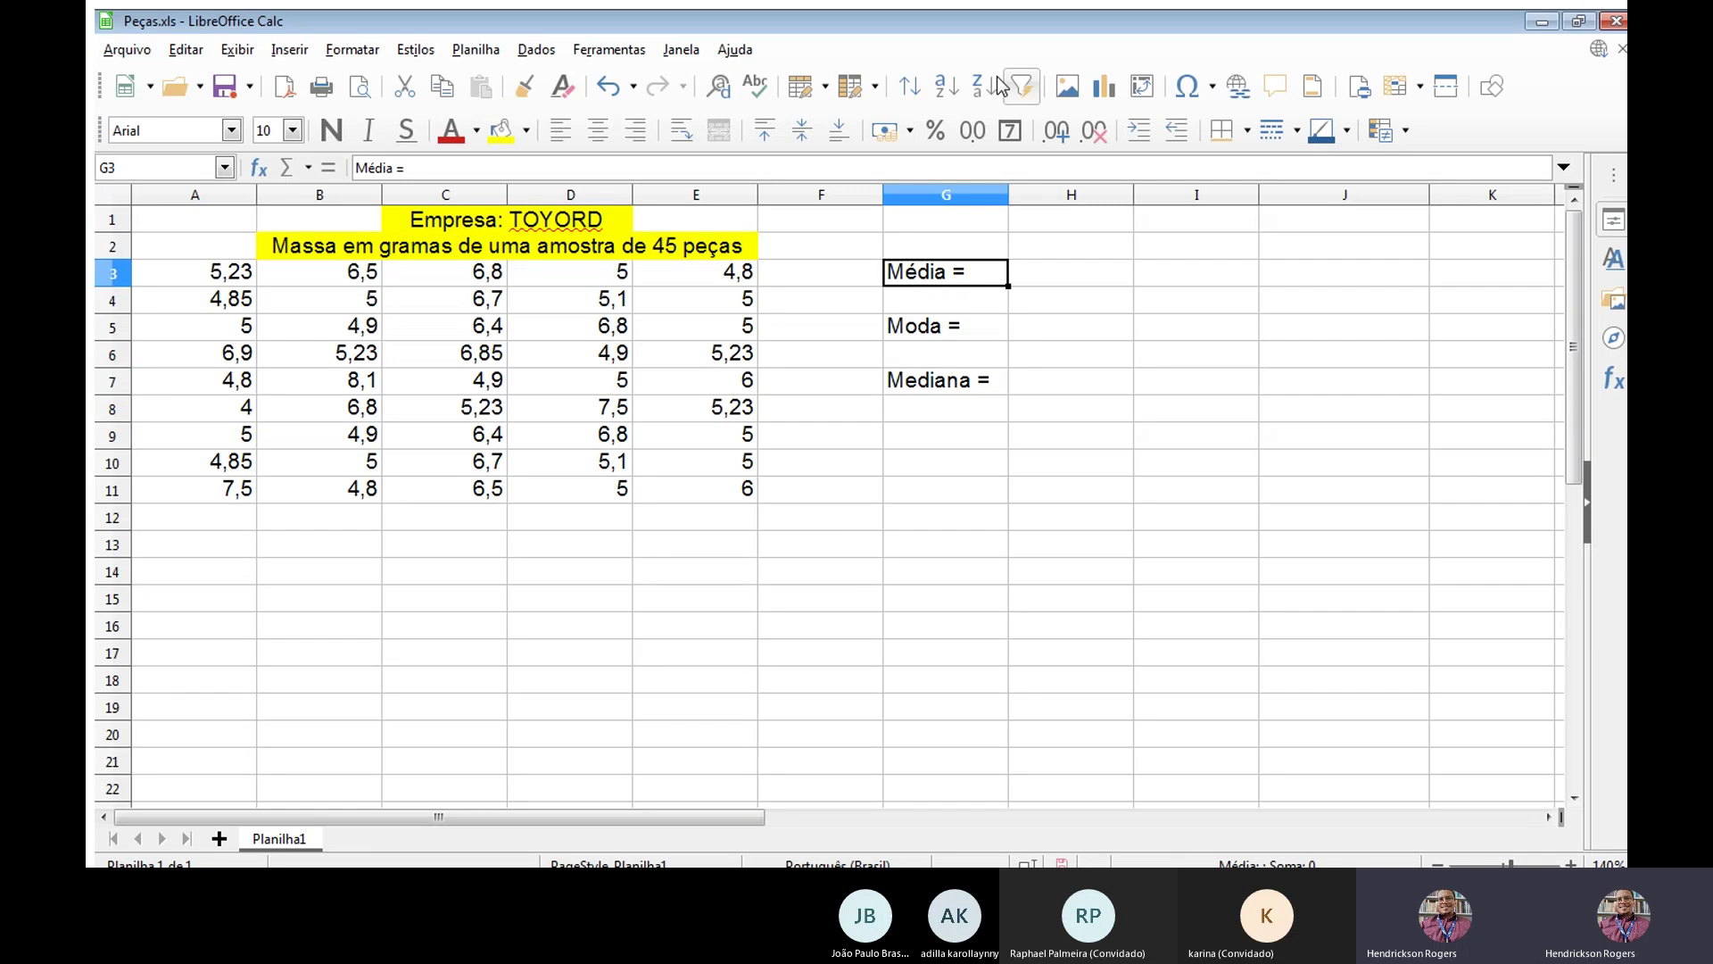
pyautogui.press('Down')
pyautogui.press('Down')
pyautogui.press('Up')
pyautogui.press('Up')
pyautogui.hotkey('shift', 'Down')
pyautogui.hotkey('shift', 'Down')
pyautogui.hotkey('shift', 'Down')
pyautogui.hotkey('shift', 'Down')
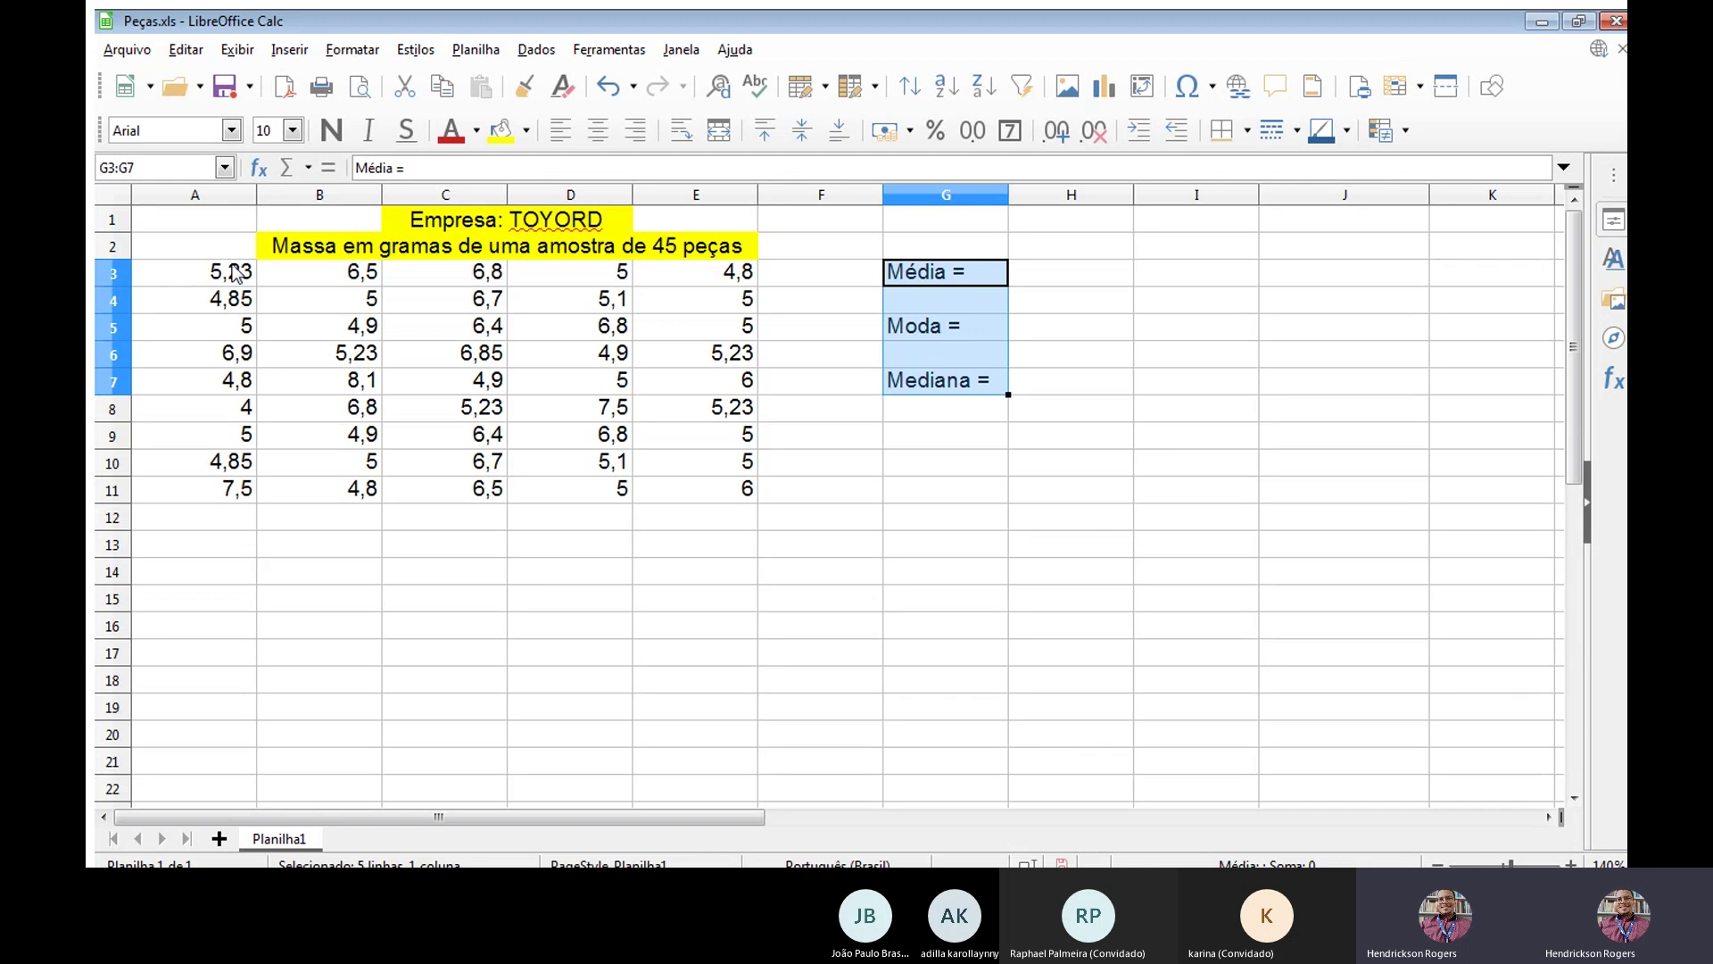
# Enter the label "Quartil1 =" in cell G9, two rows below Mediana.
pyautogui.press('Down')
pyautogui.press('Down')
pyautogui.press('Down')
pyautogui.press('Down')
pyautogui.press('Down')
pyautogui.press('Down')
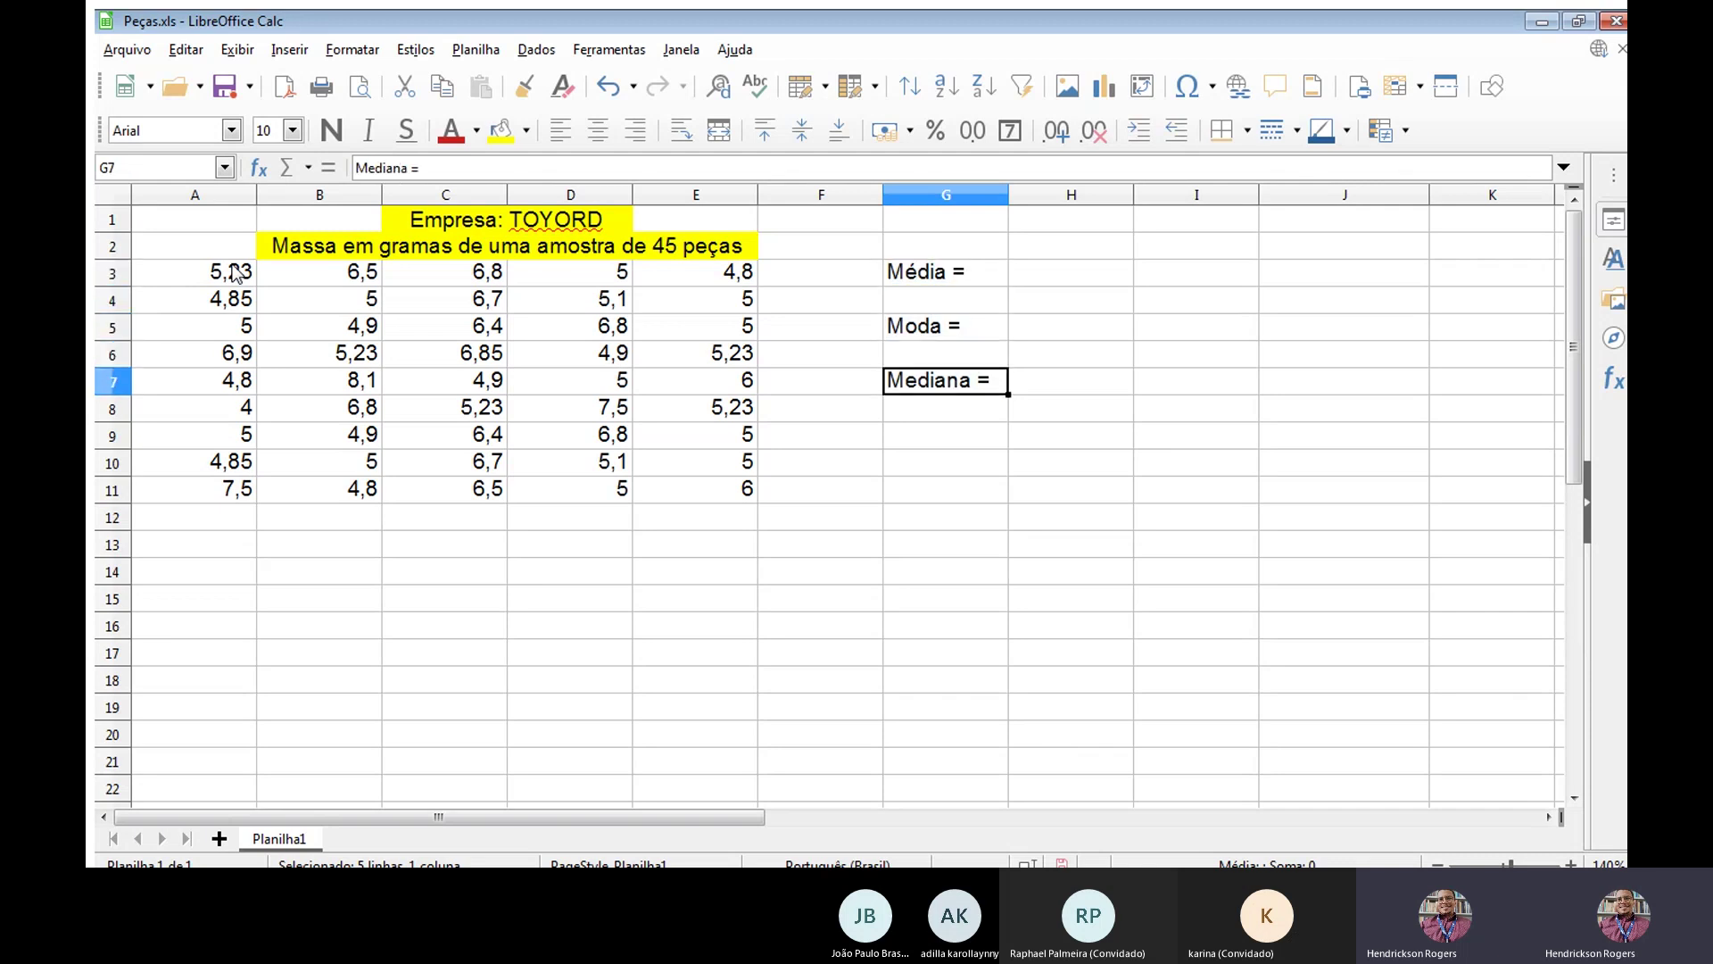
pyautogui.write('Qua')
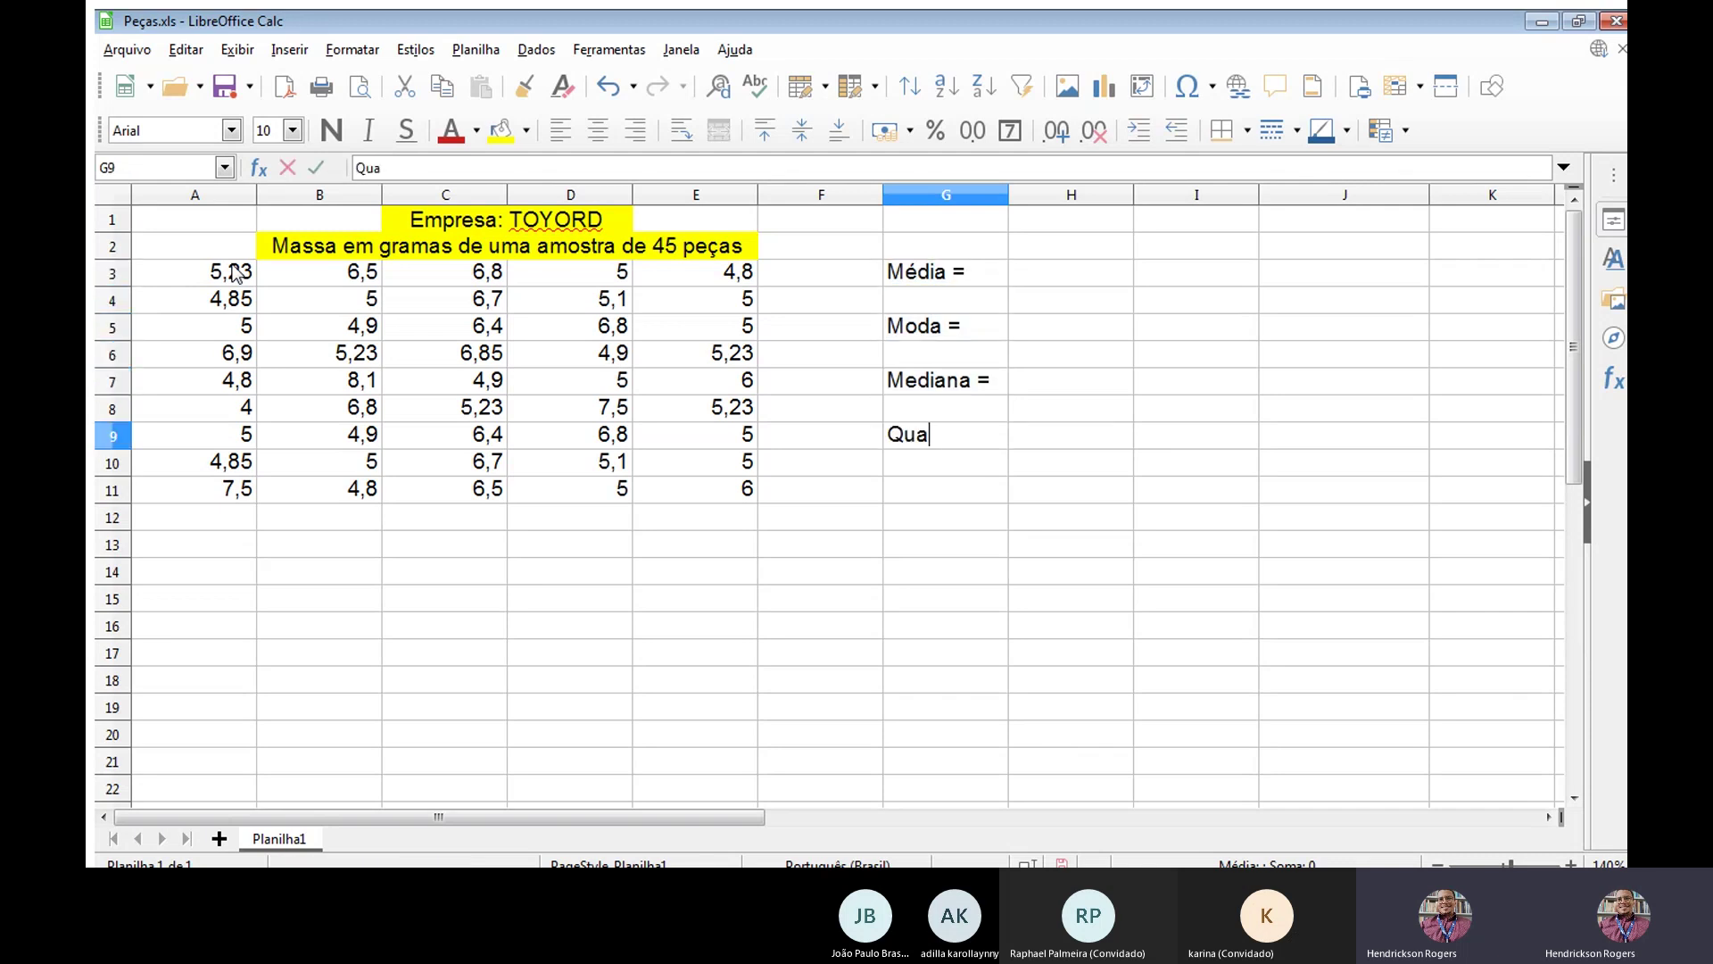
pyautogui.write('rtil1 =')
pyautogui.press('Return')
pyautogui.press('Return')
# Enter the label "Quartil2 =" in cell G11.
pyautogui.write('Qua')
pyautogui.press('End')
pyautogui.press('Left')
pyautogui.press('Left')
pyautogui.press('BackSpace')
pyautogui.write('2')
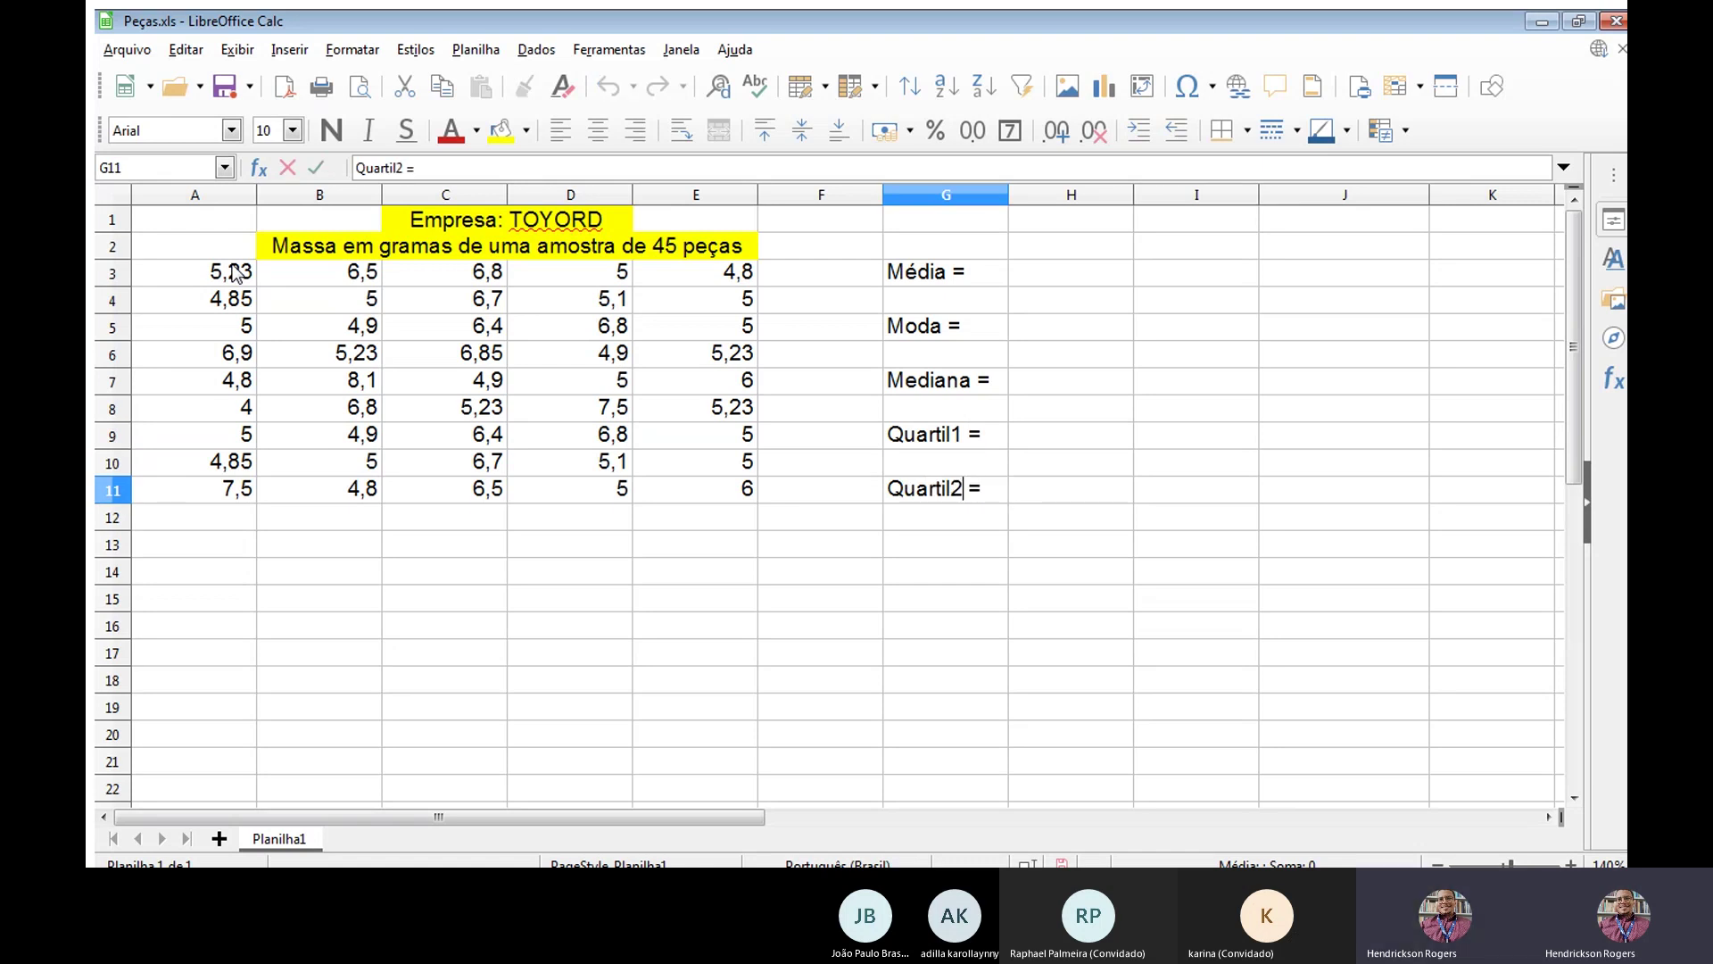
pyautogui.press('Return')
# Enter the label "Quartil3 =" in cell G13.
pyautogui.press('Return')
pyautogui.write('Qua')
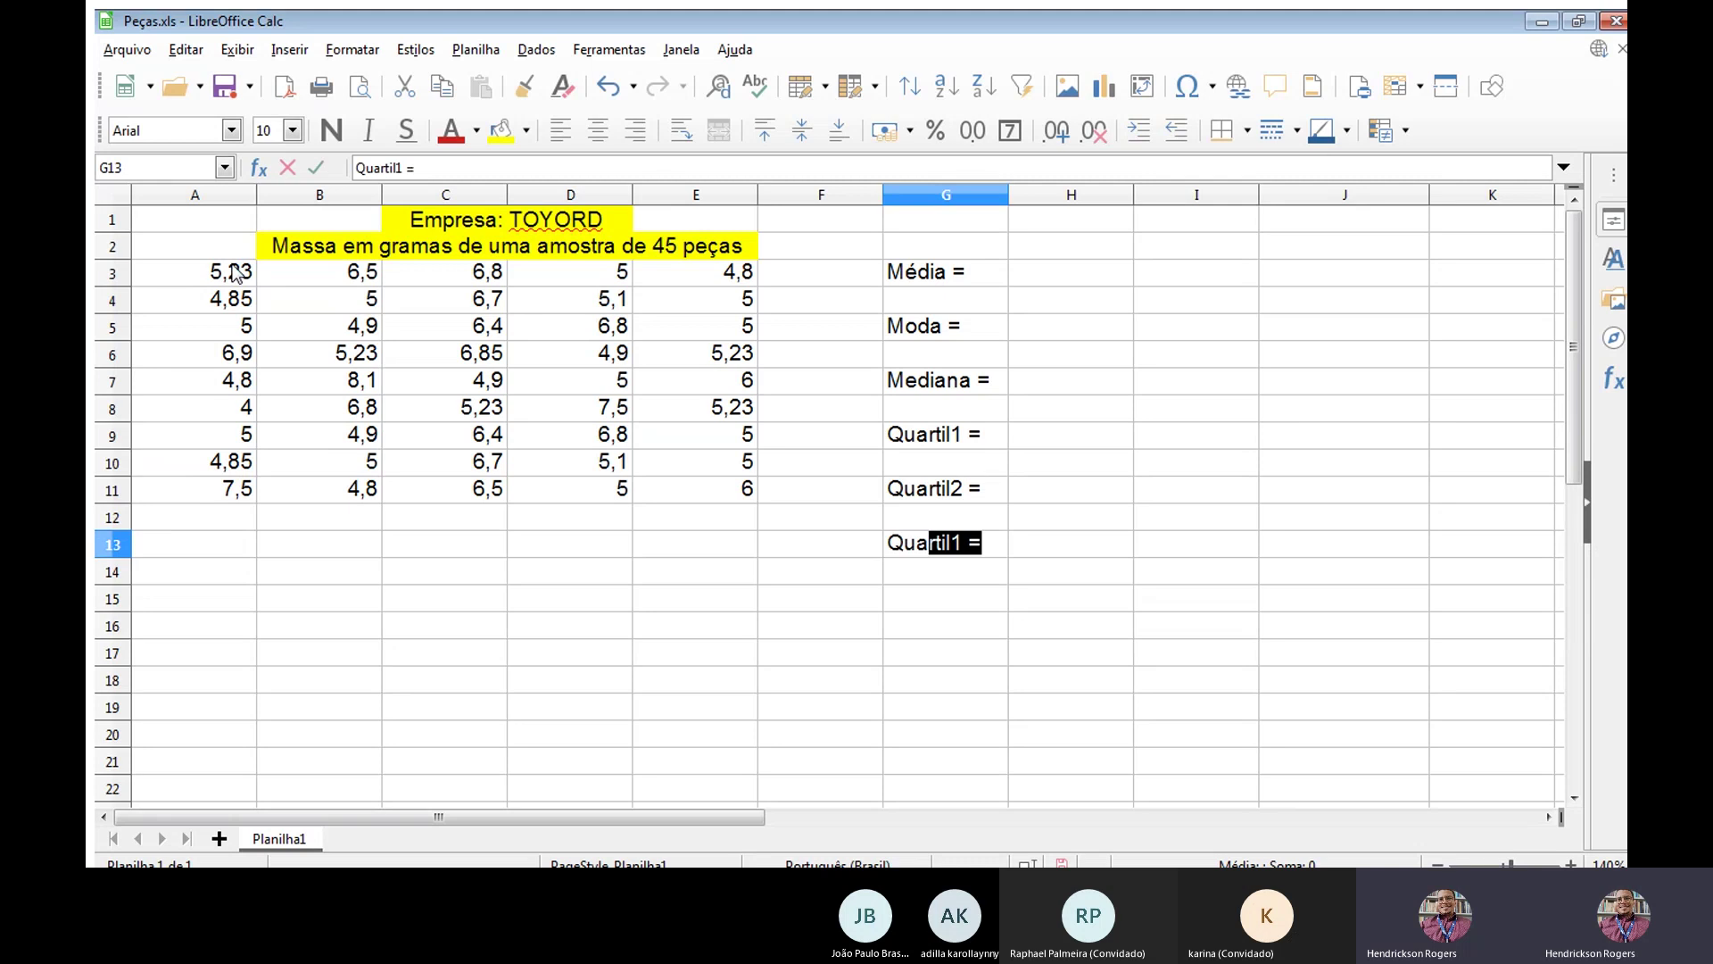
pyautogui.press('End')
pyautogui.press('Left')
pyautogui.press('Left')
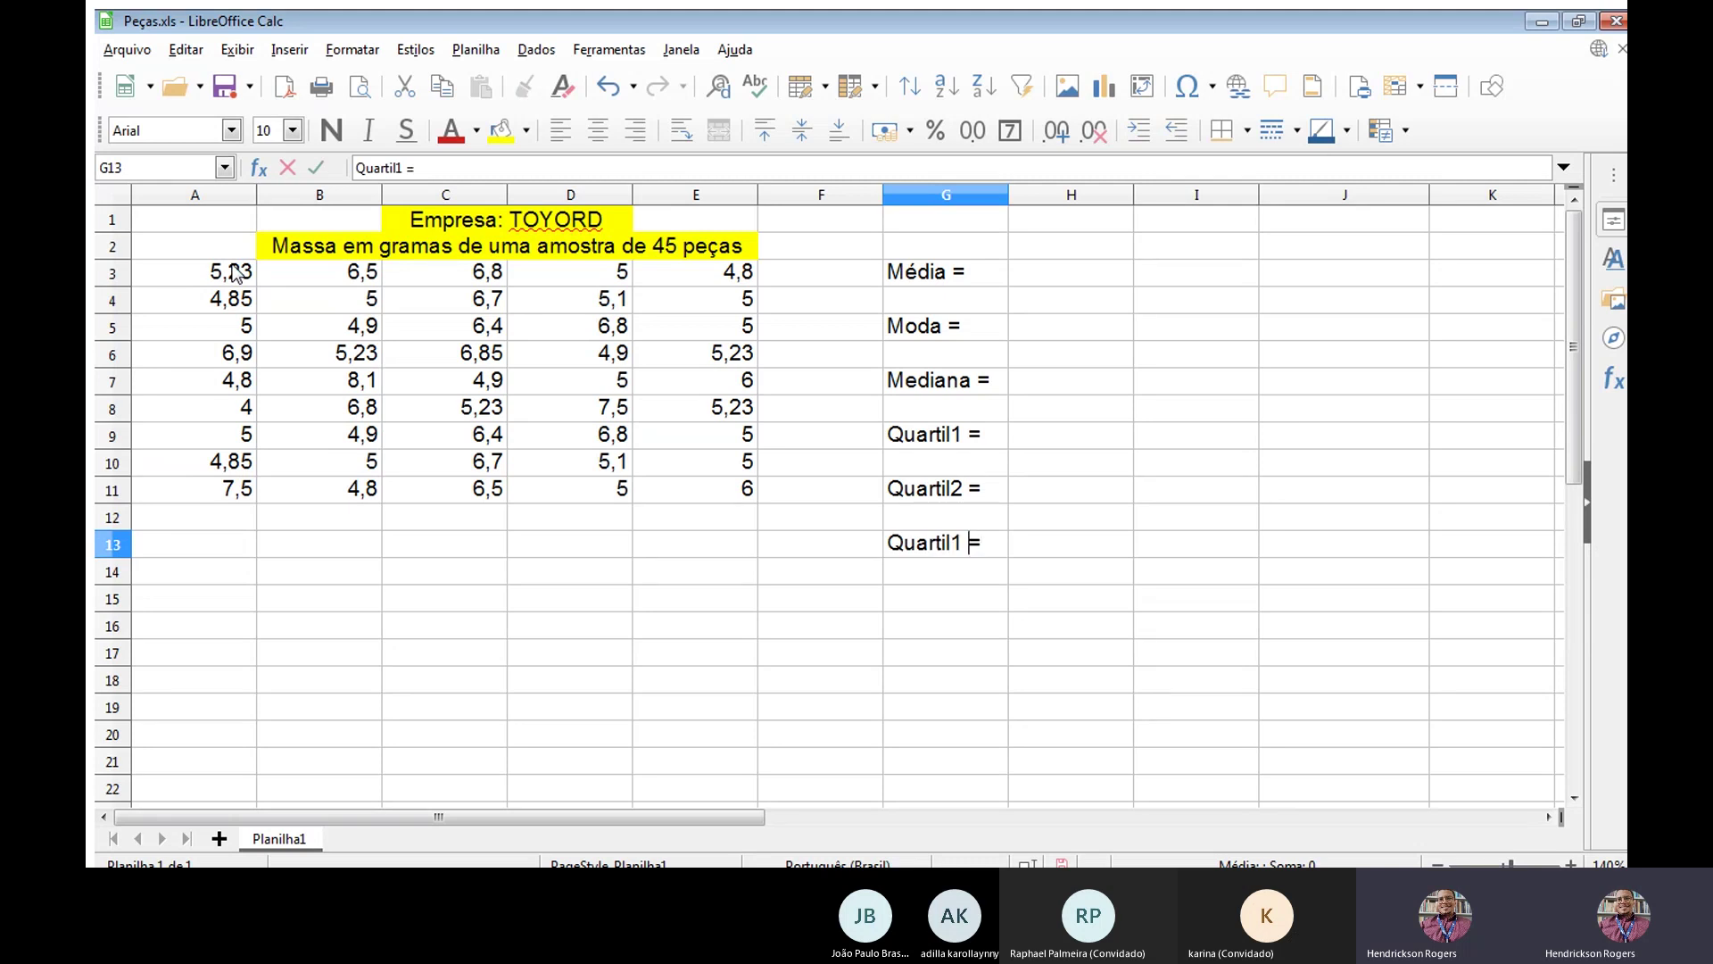
pyautogui.press('BackSpace')
pyautogui.write('3')
pyautogui.press('Return')
pyautogui.press('Down')
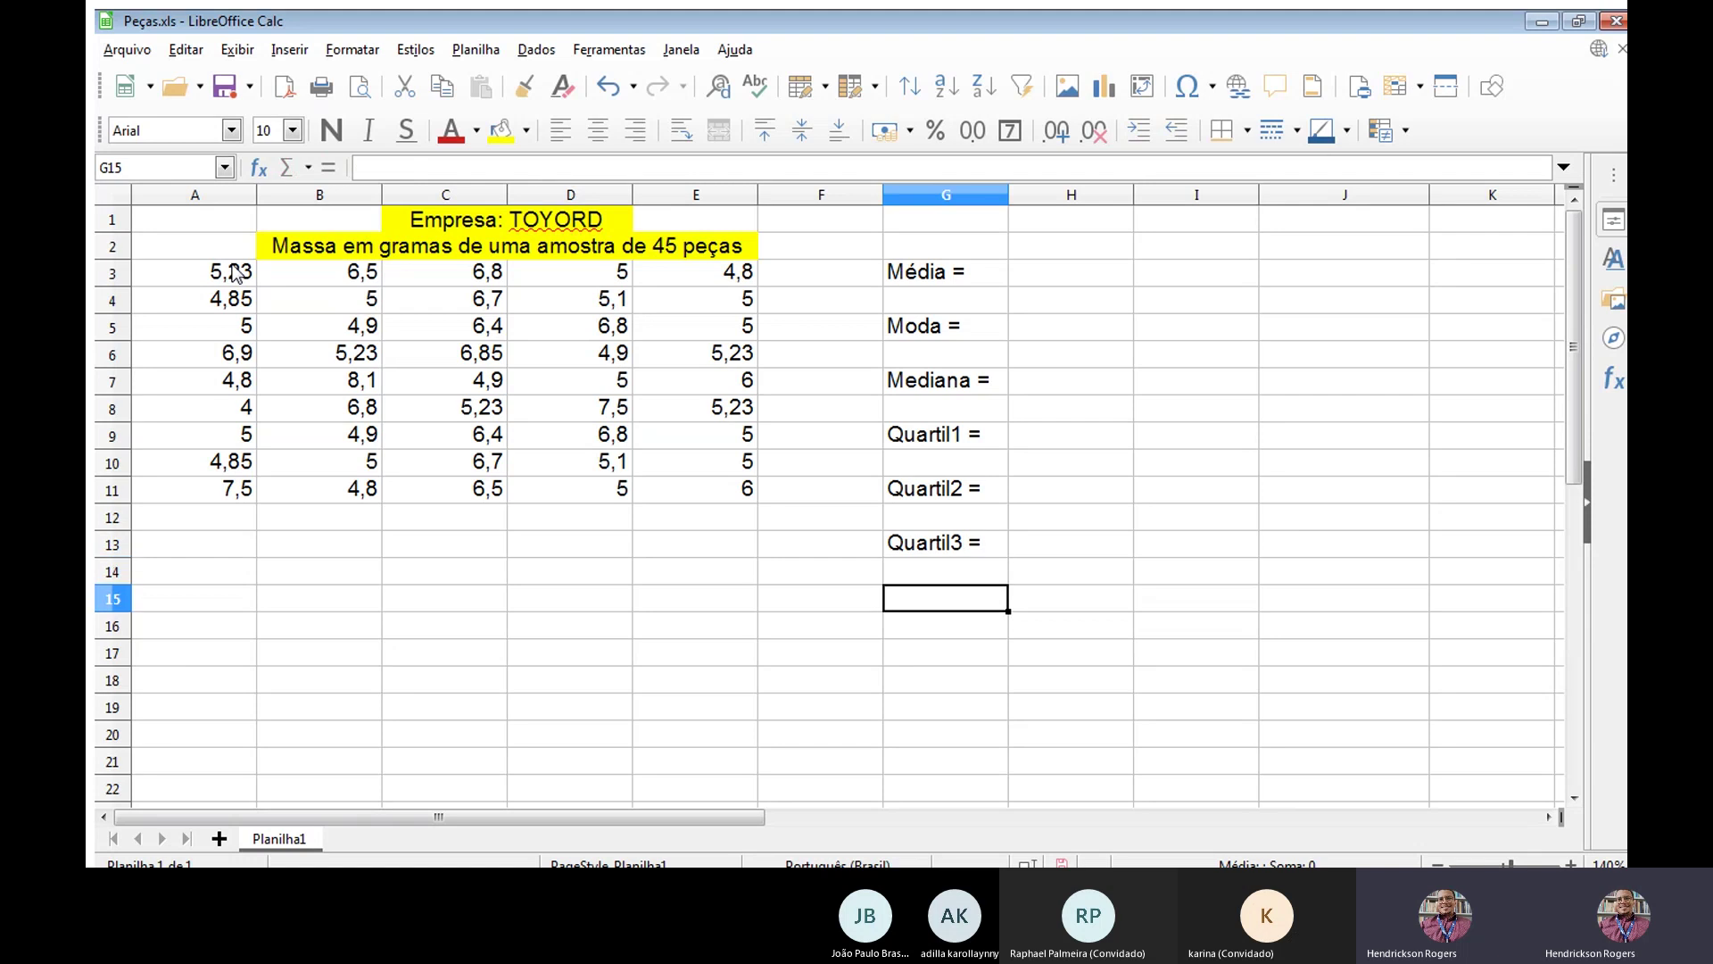
# Select G9:G13 to point out the three quartile labels, and clear the selection.
pyautogui.press('Up')
pyautogui.press('Up')
pyautogui.press('Up')
pyautogui.press('Up')
pyautogui.press('Up')
pyautogui.press('Up')
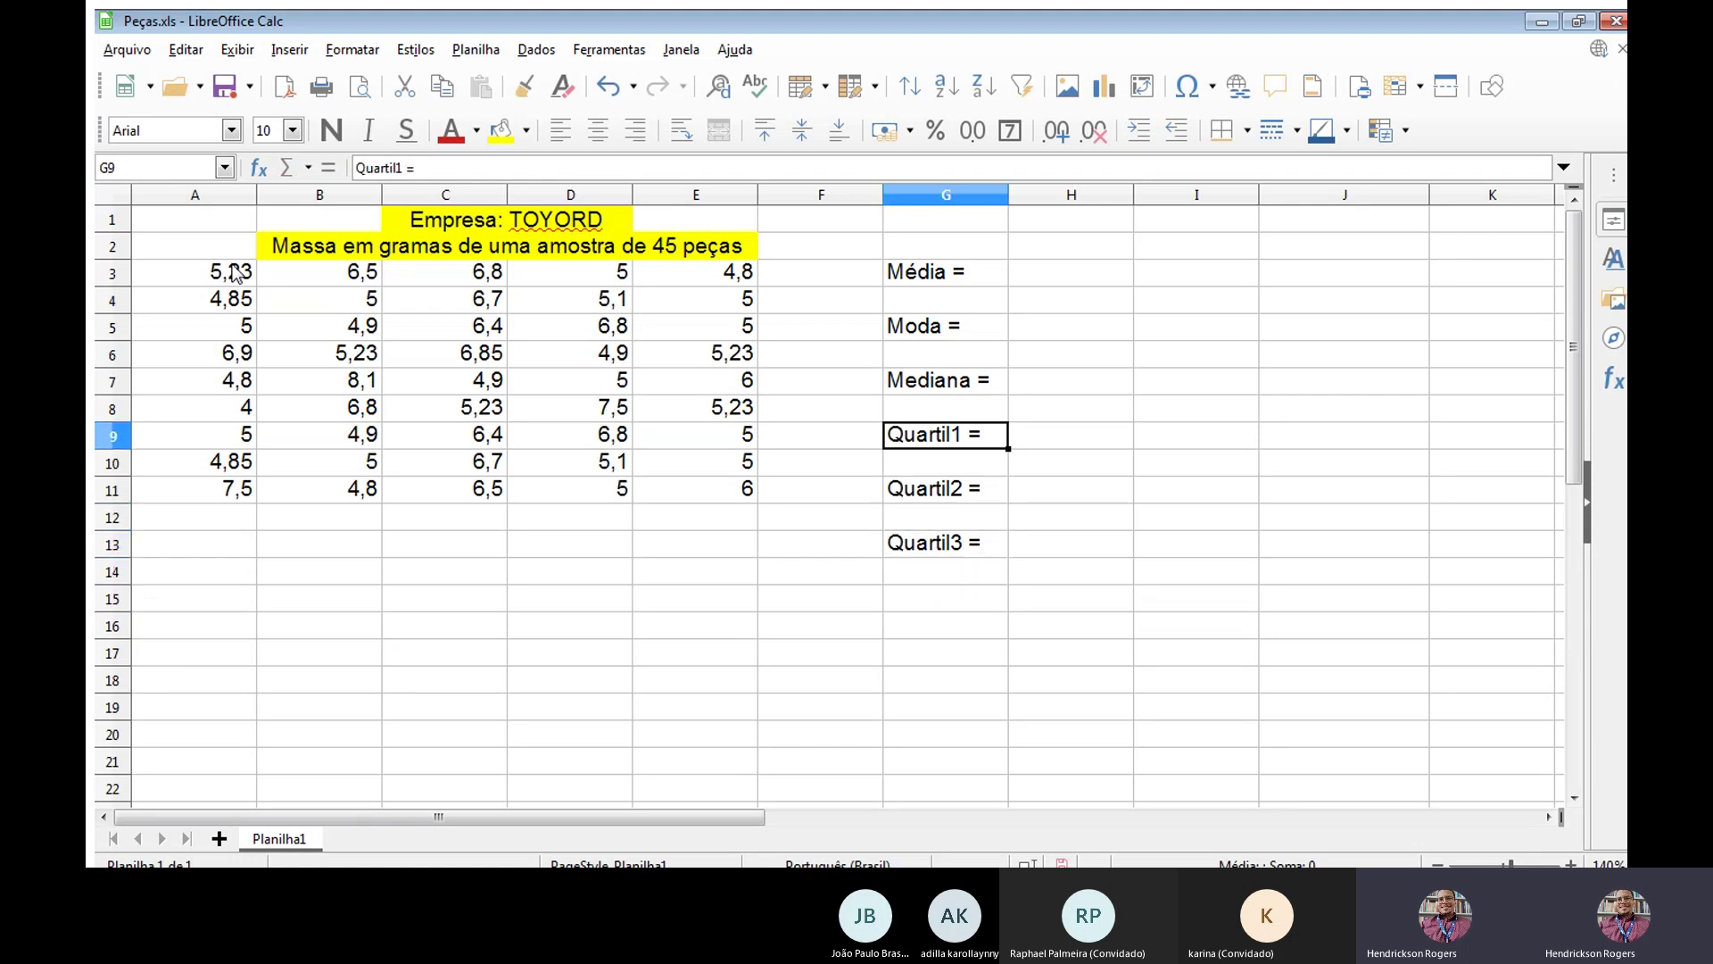
pyautogui.hotkey('shift', 'Down')
pyautogui.hotkey('shift', 'Down')
pyautogui.hotkey('shift', 'Down')
pyautogui.hotkey('shift', 'Down')
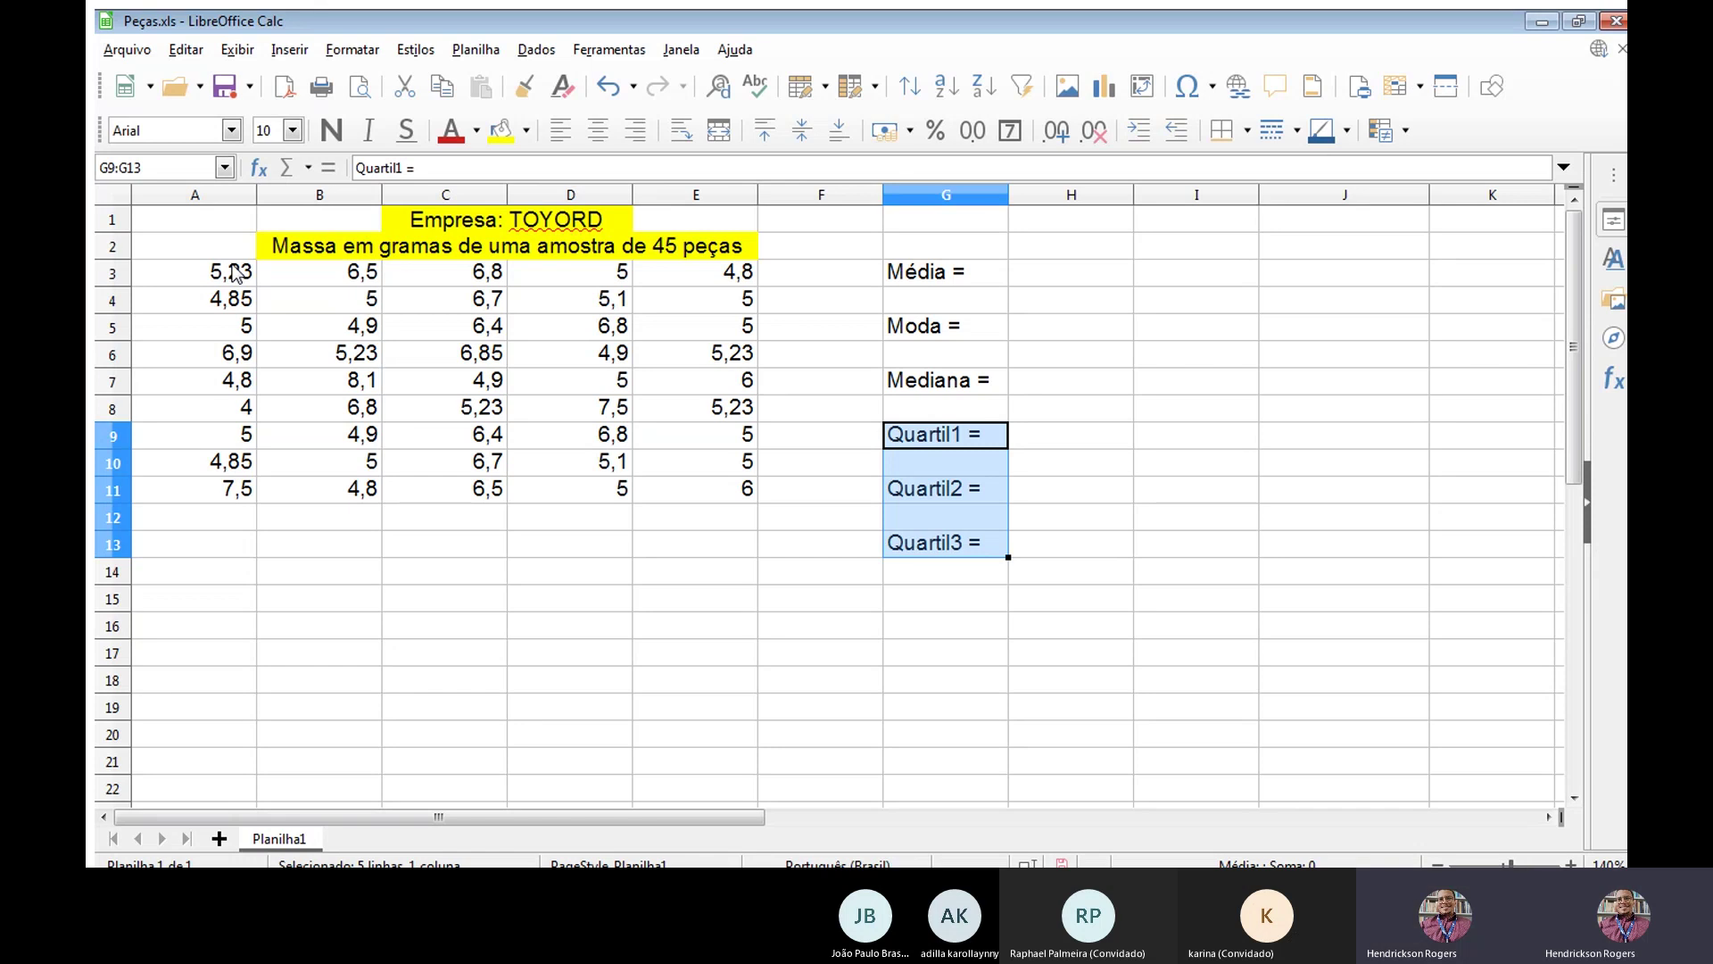
pyautogui.press('Down')
pyautogui.press('Down')
pyautogui.press('Down')
pyautogui.press('Down')
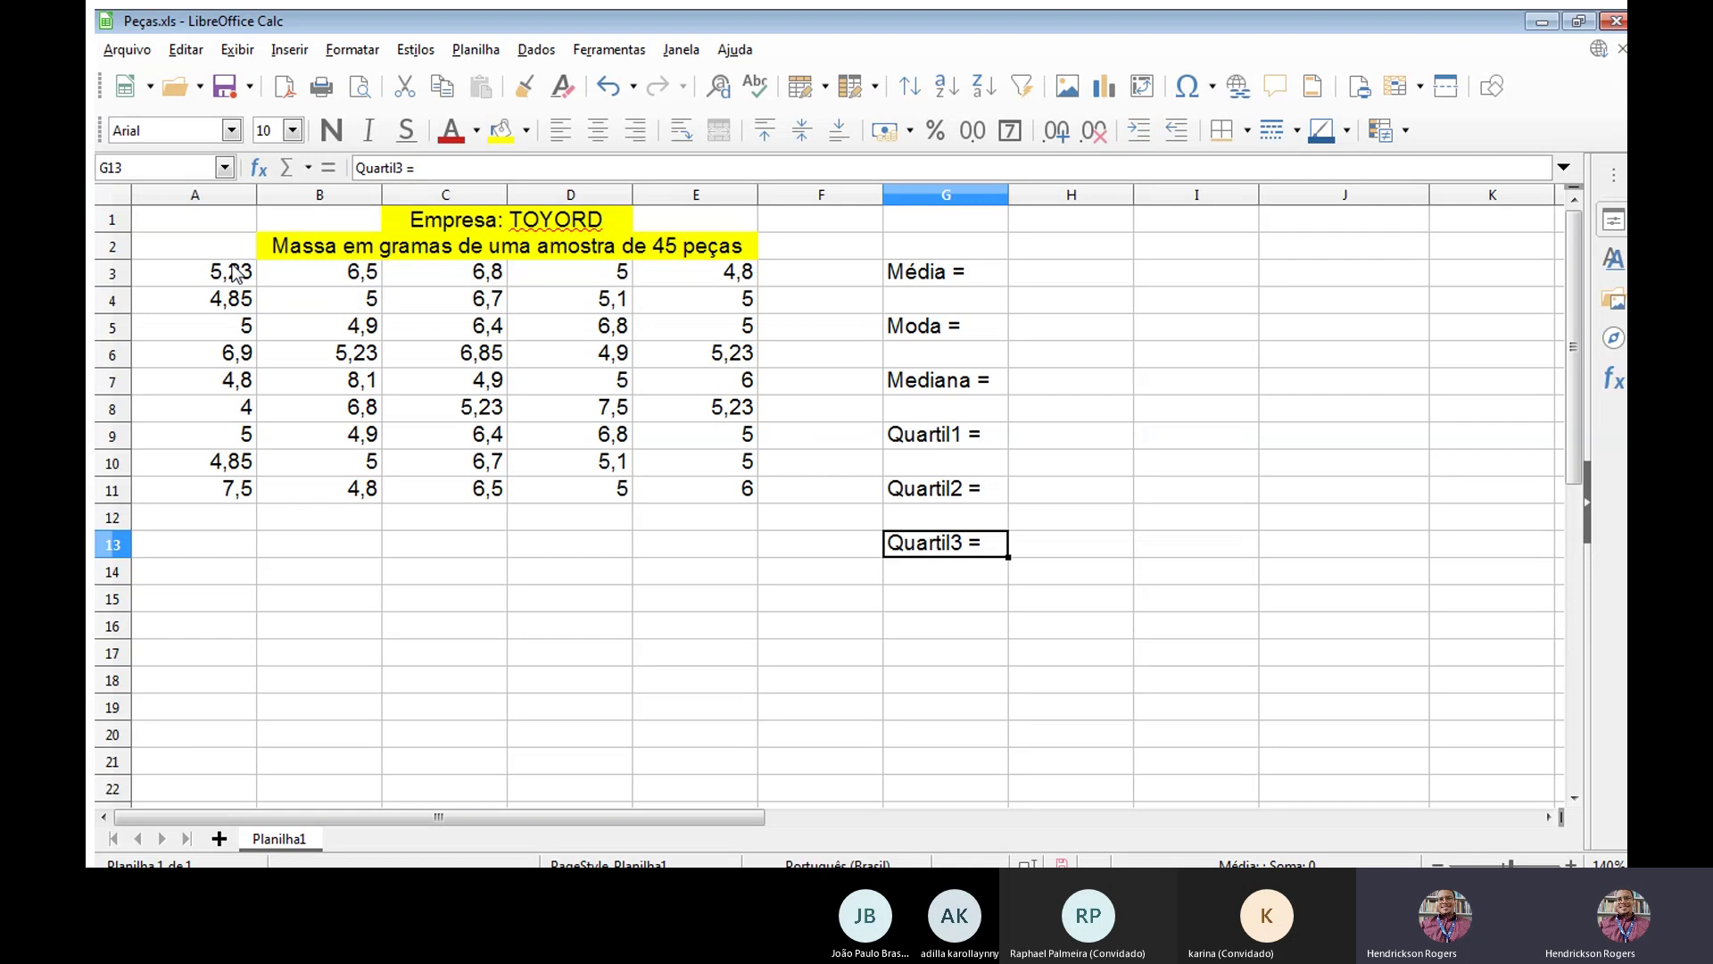
# Step up and down through the Quartil1, Quartil2 and Quartil3 labels to examine them one by one.
pyautogui.press('Up')
pyautogui.press('Up')
pyautogui.press('Up')
pyautogui.press('Up')
pyautogui.press('Down')
pyautogui.press('Down')
pyautogui.press('Down')
pyautogui.press('Down')
pyautogui.press('Up')
pyautogui.press('Up')
pyautogui.press('Up')
pyautogui.press('Up')
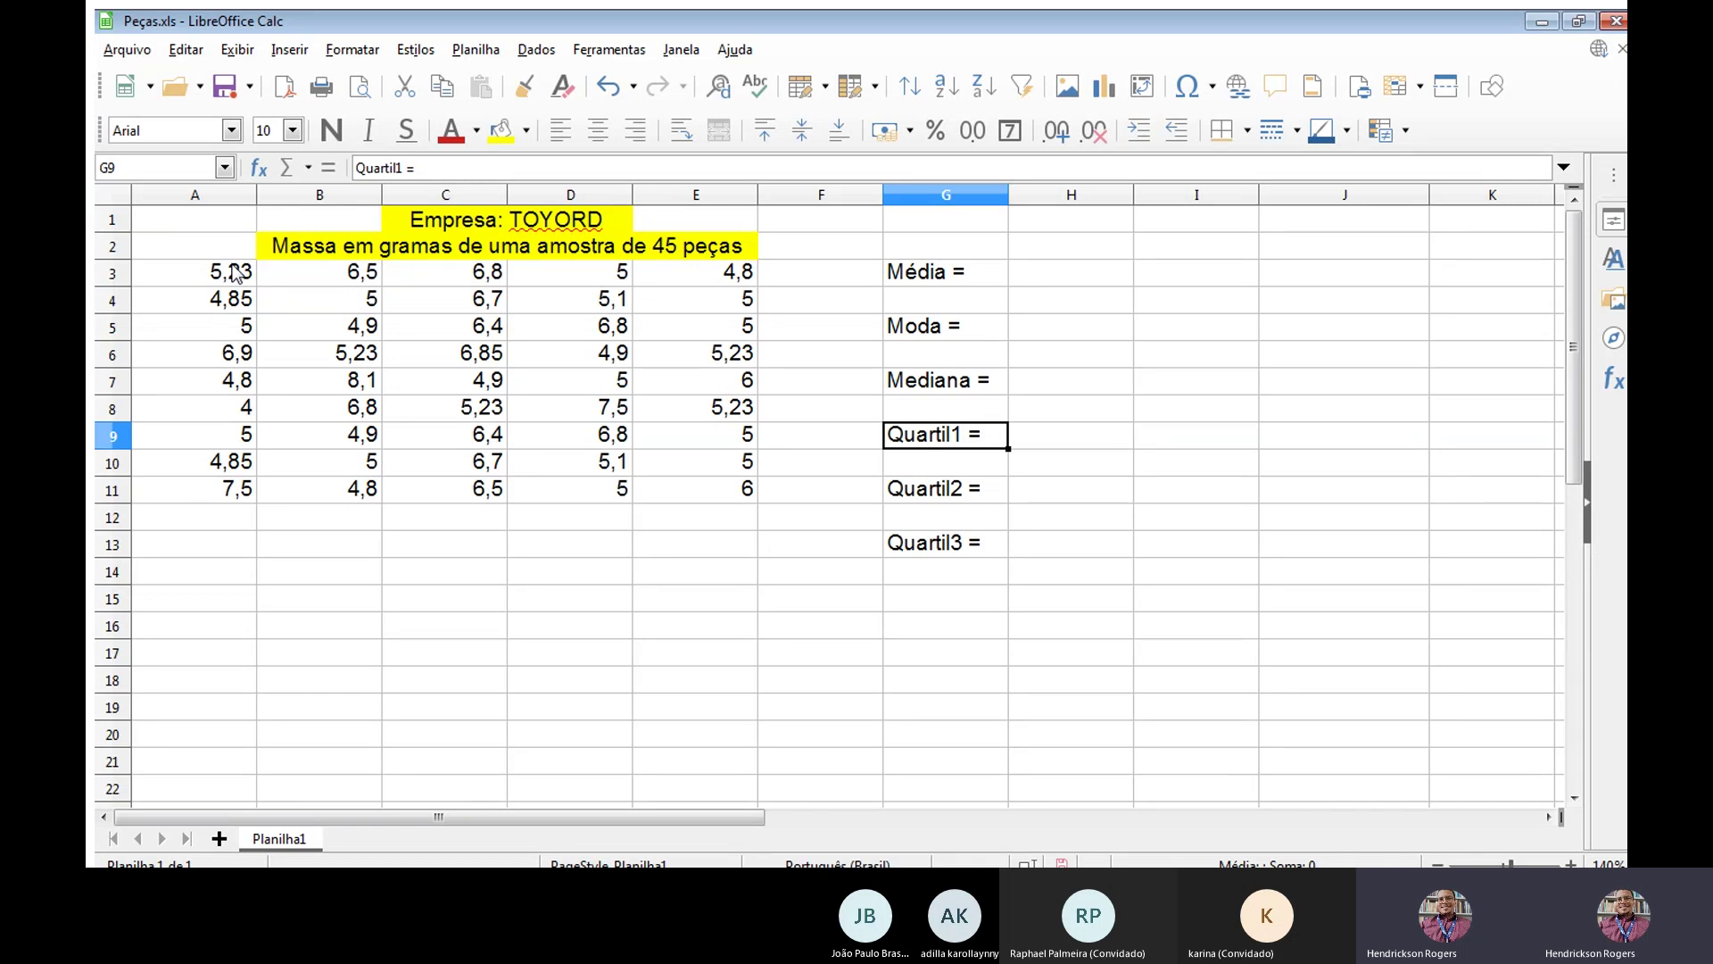
# Point out the Média, Moda and Mediana labels again by selecting G3:G7, and clear the selection while stepping down the labels.
pyautogui.press('Up')
pyautogui.press('Up')
pyautogui.press('Up')
pyautogui.press('Up')
pyautogui.press('Up')
pyautogui.press('Up')
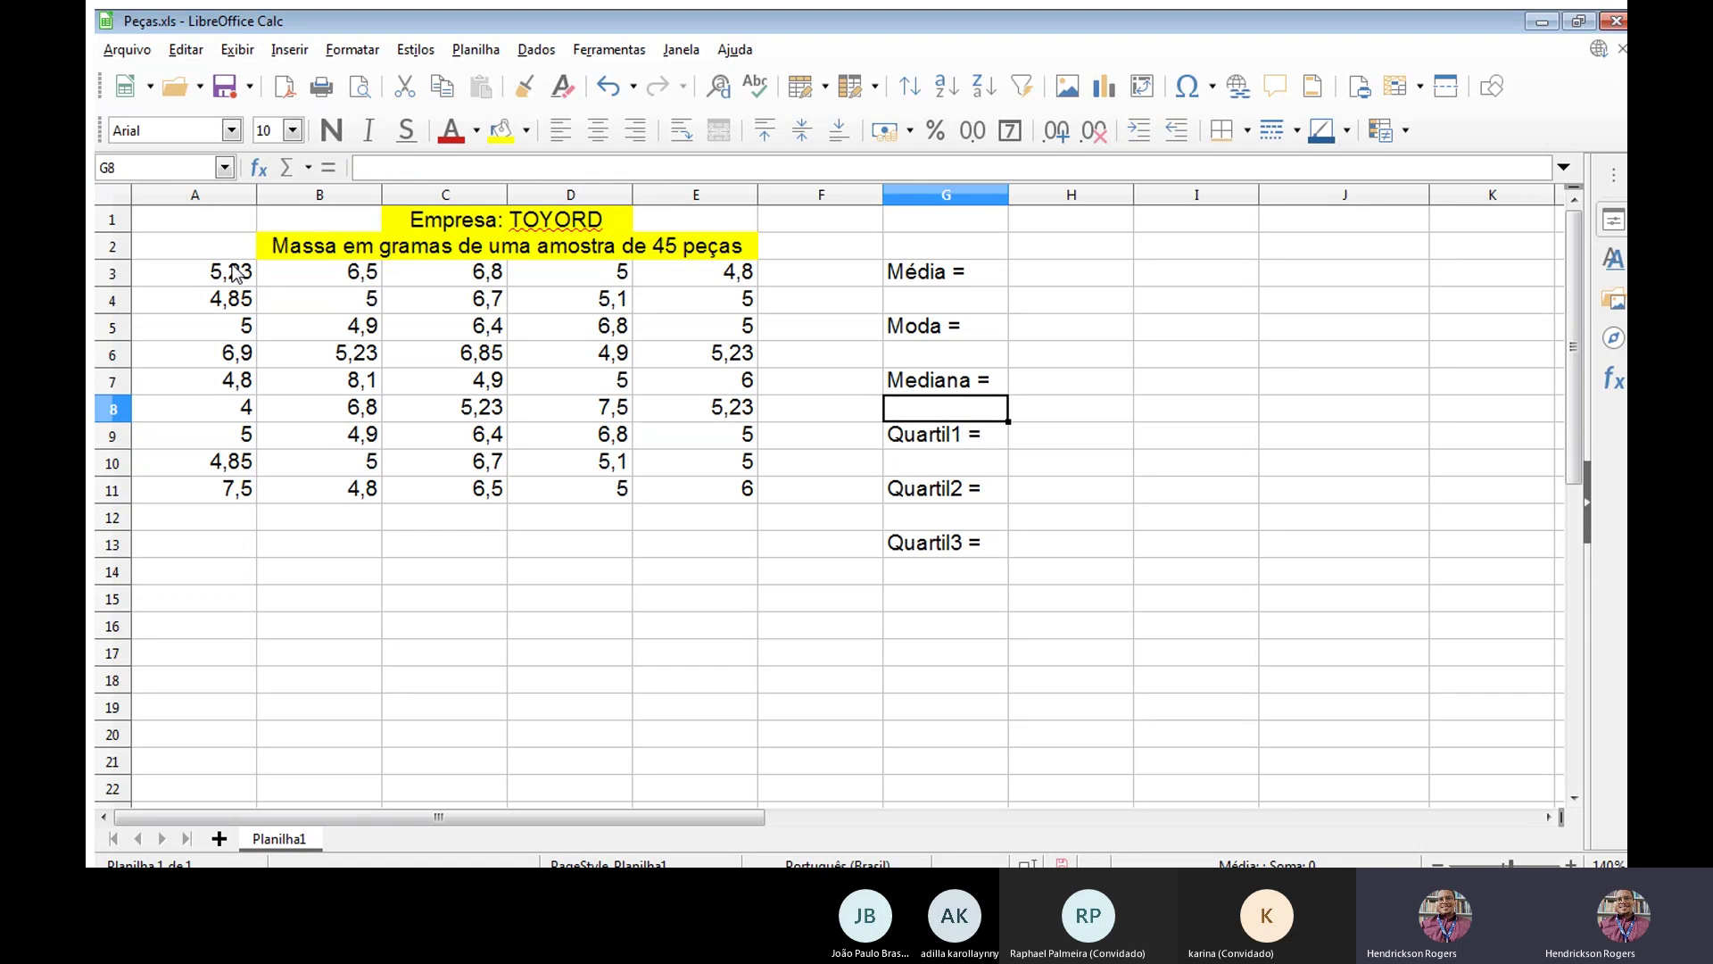
pyautogui.hotkey('shift', 'Down')
pyautogui.hotkey('shift', 'Down')
pyautogui.hotkey('shift', 'Down')
pyautogui.hotkey('shift', 'Down')
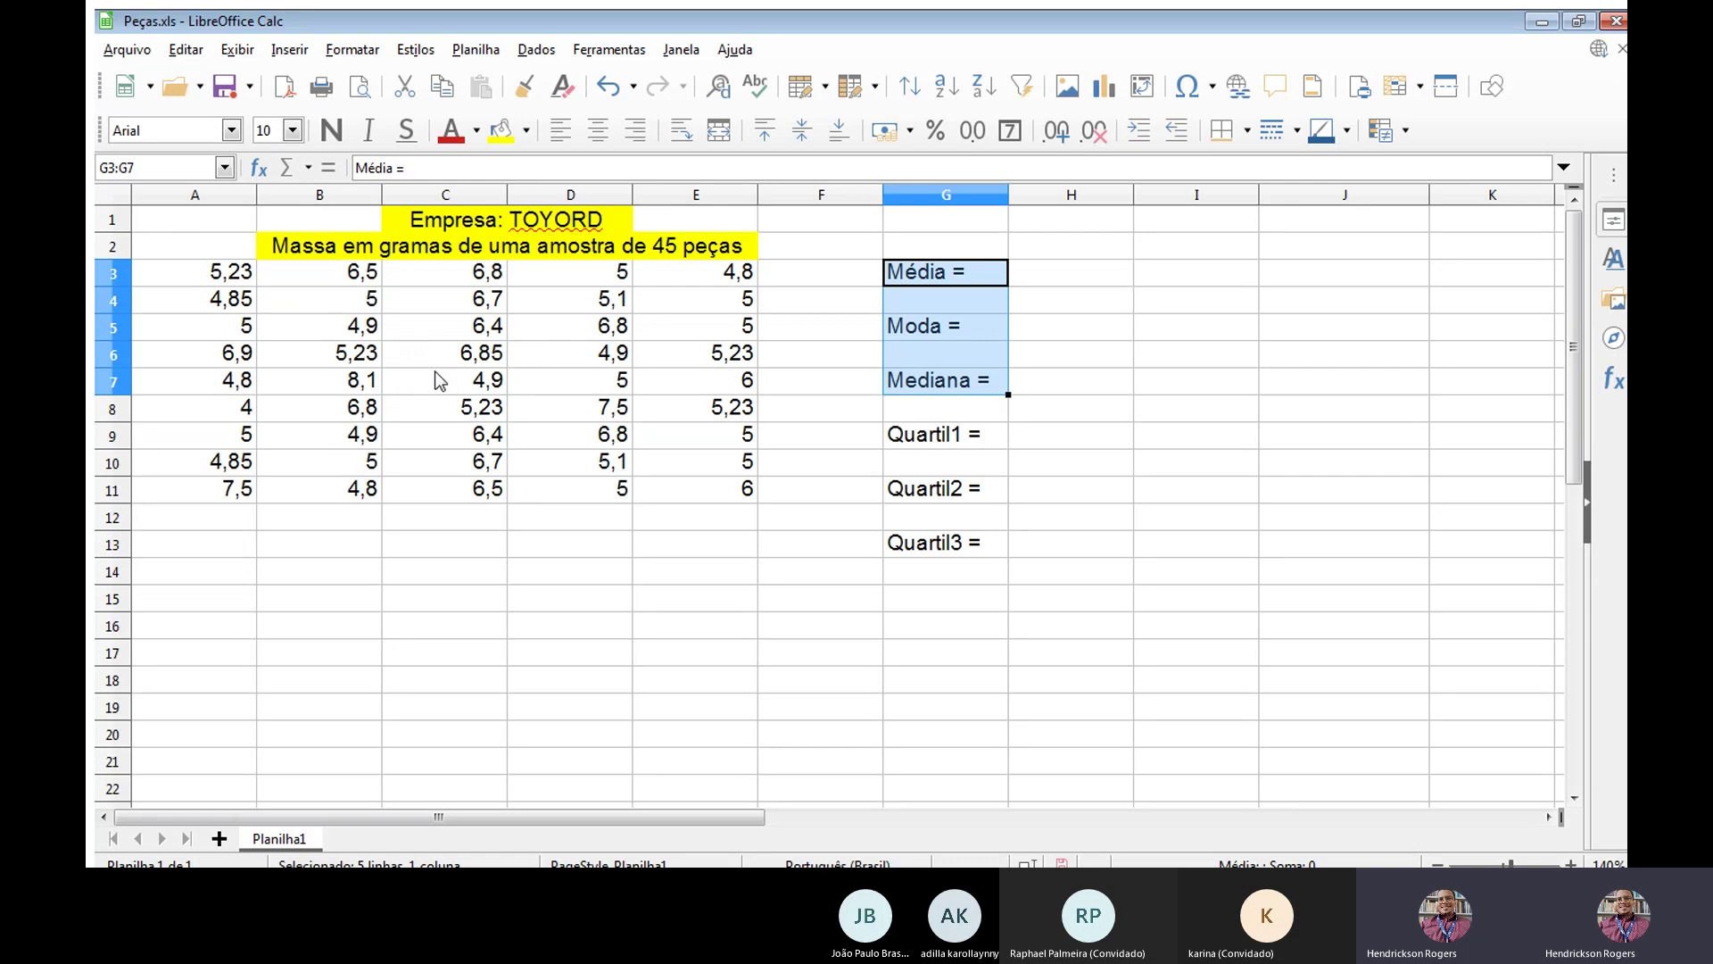
pyautogui.press('Down')
pyautogui.press('Down')
pyautogui.press('Down')
pyautogui.press('Down')
pyautogui.press('Down')
pyautogui.press('Down')
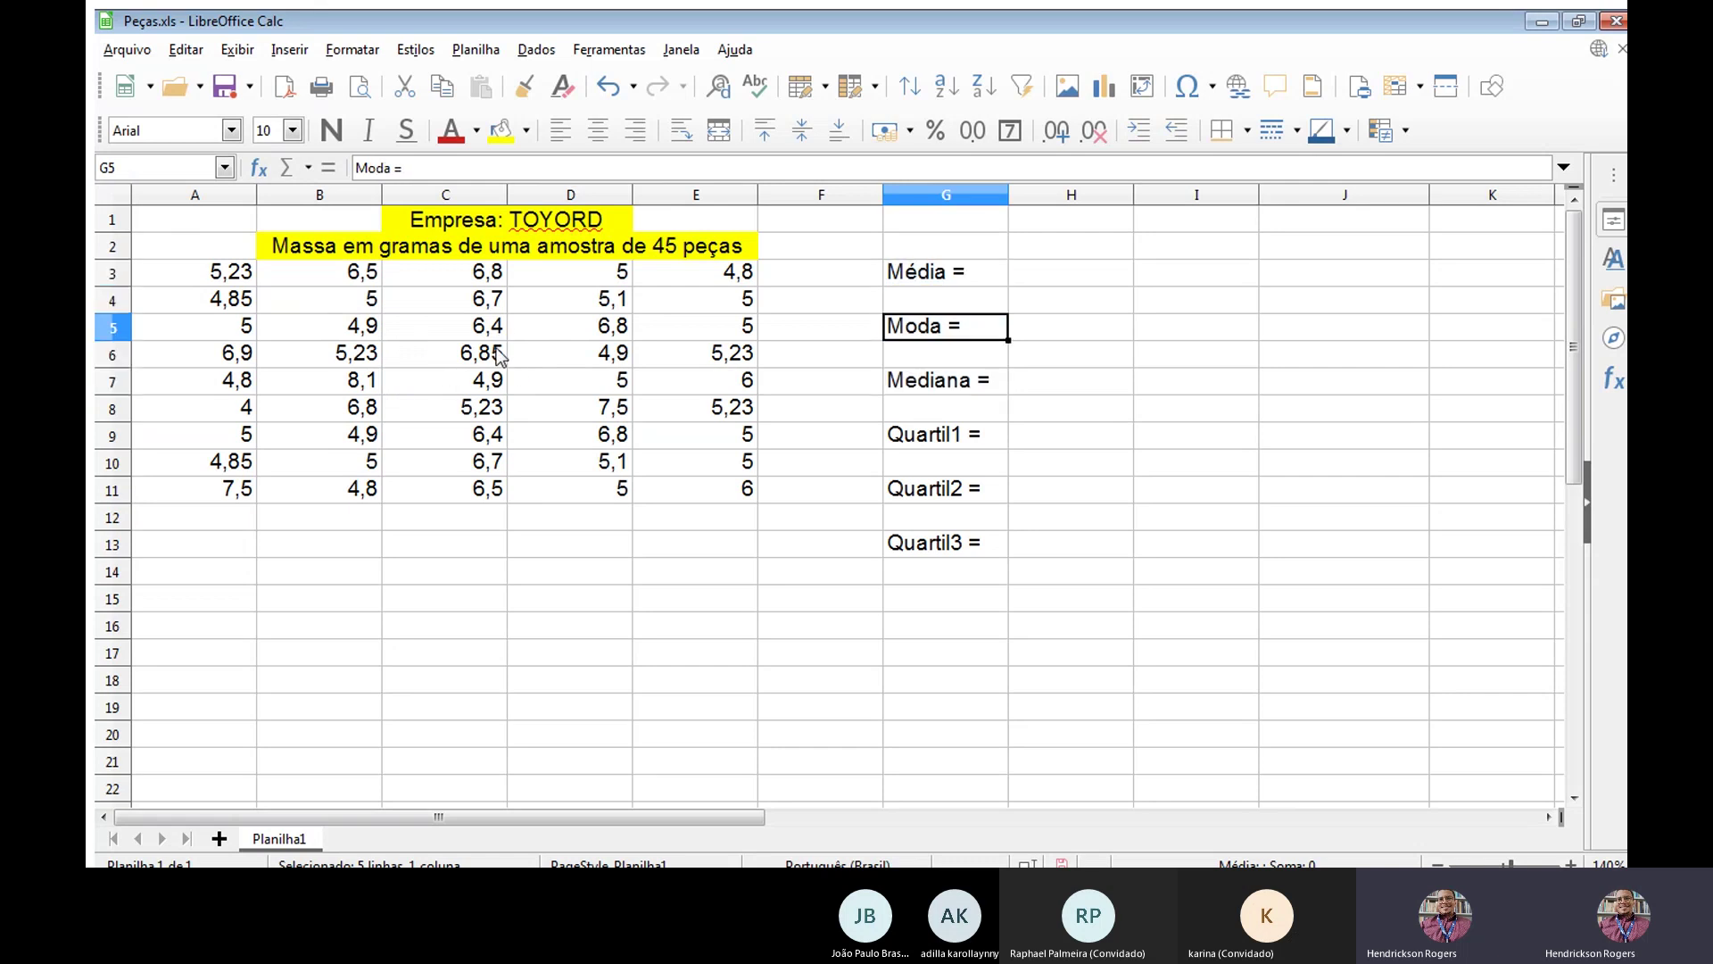
# Select G9:G13 to mark the quartile labels, and step through Quartil1, Quartil2 and Quartil3 one by one.
pyautogui.hotkey('shift', 'Down')
pyautogui.hotkey('shift', 'Down')
pyautogui.hotkey('shift', 'Down')
pyautogui.hotkey('shift', 'Down')
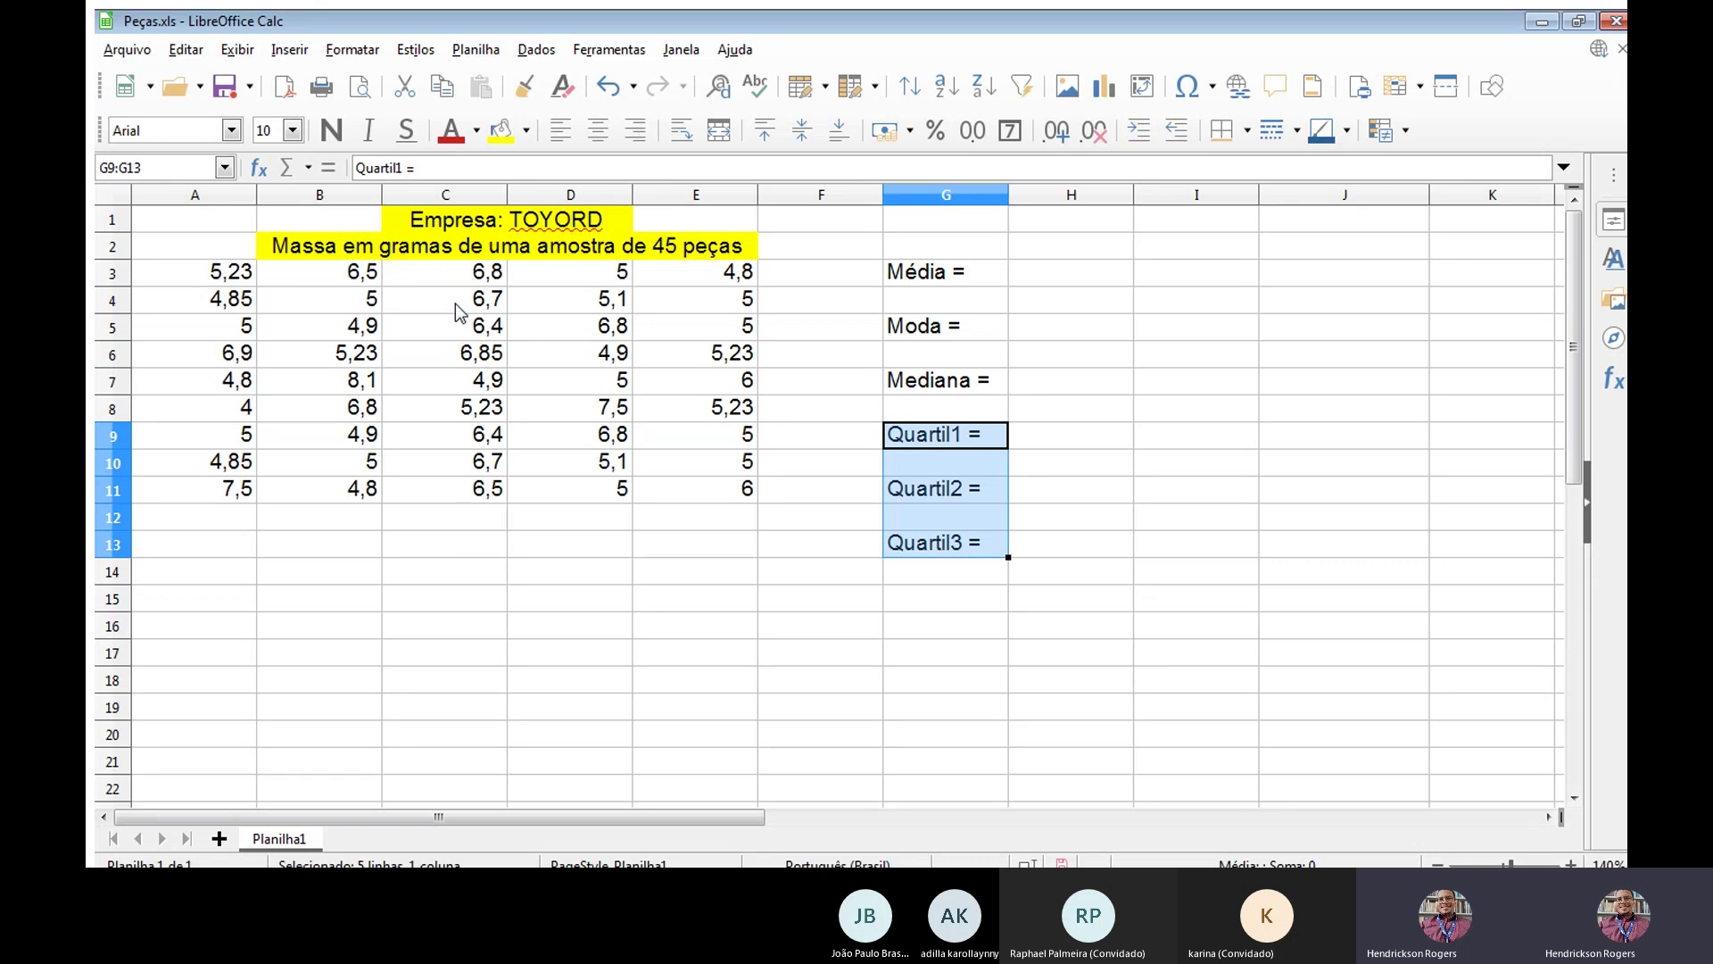
pyautogui.press('Down')
pyautogui.press('Down')
pyautogui.press('Down')
pyautogui.press('Up')
pyautogui.press('Up')
pyautogui.press('Up')
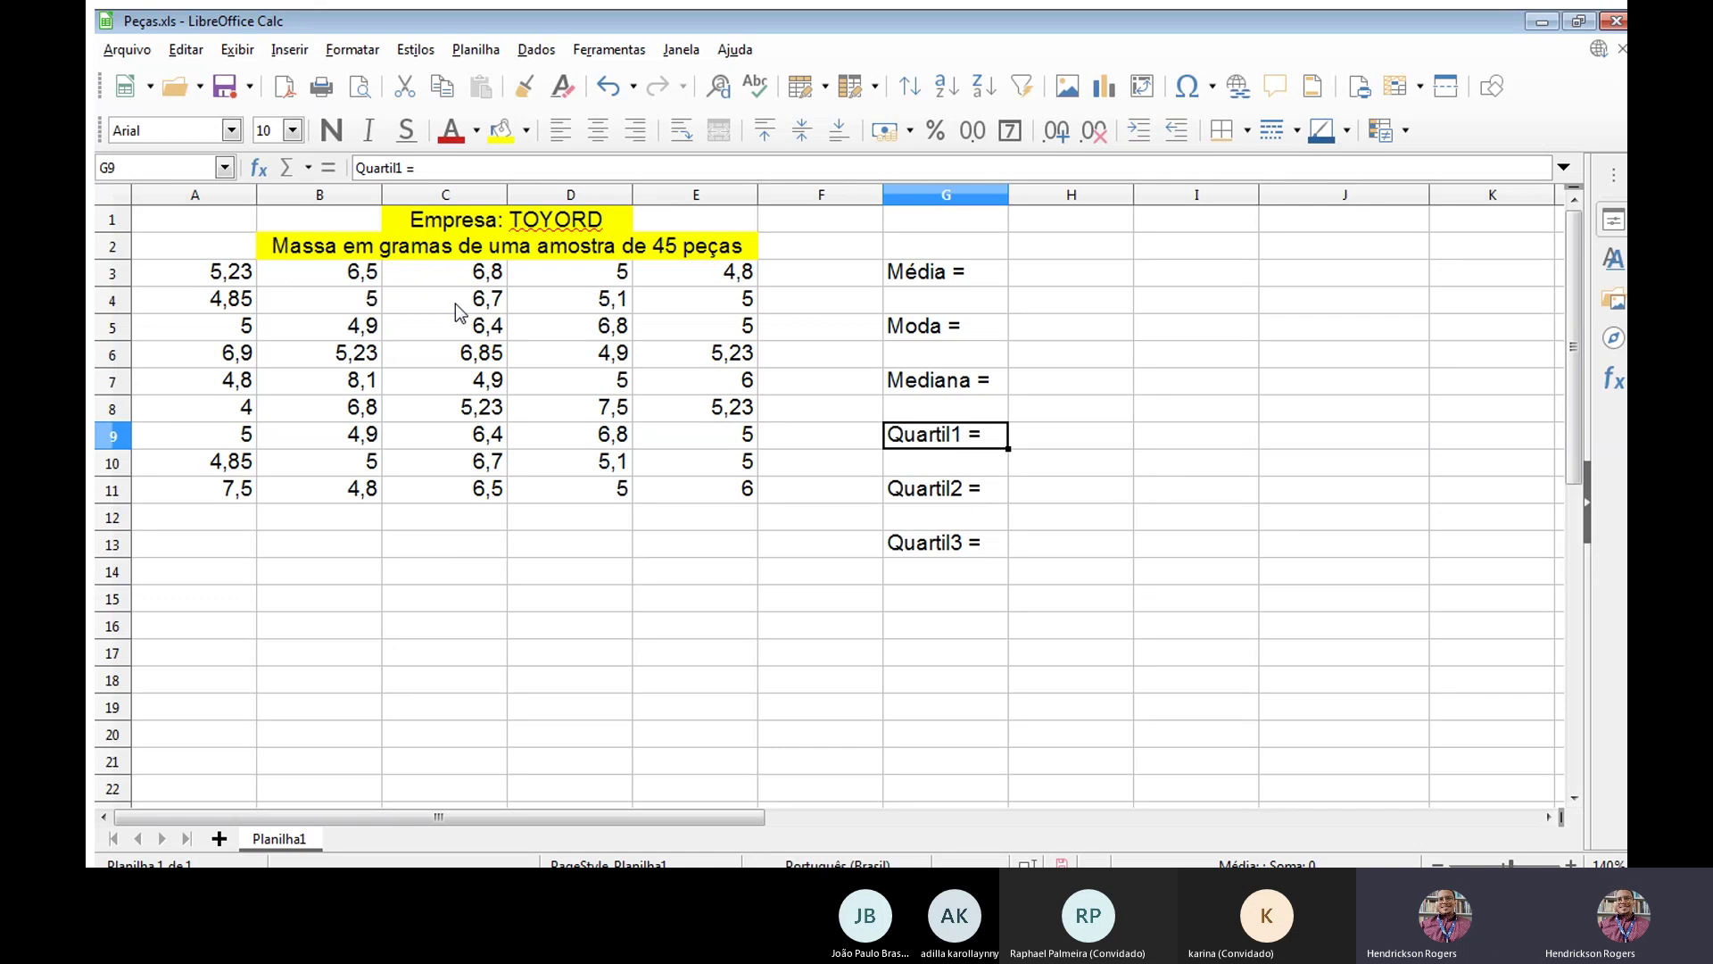
pyautogui.press('Down')
pyautogui.press('Down')
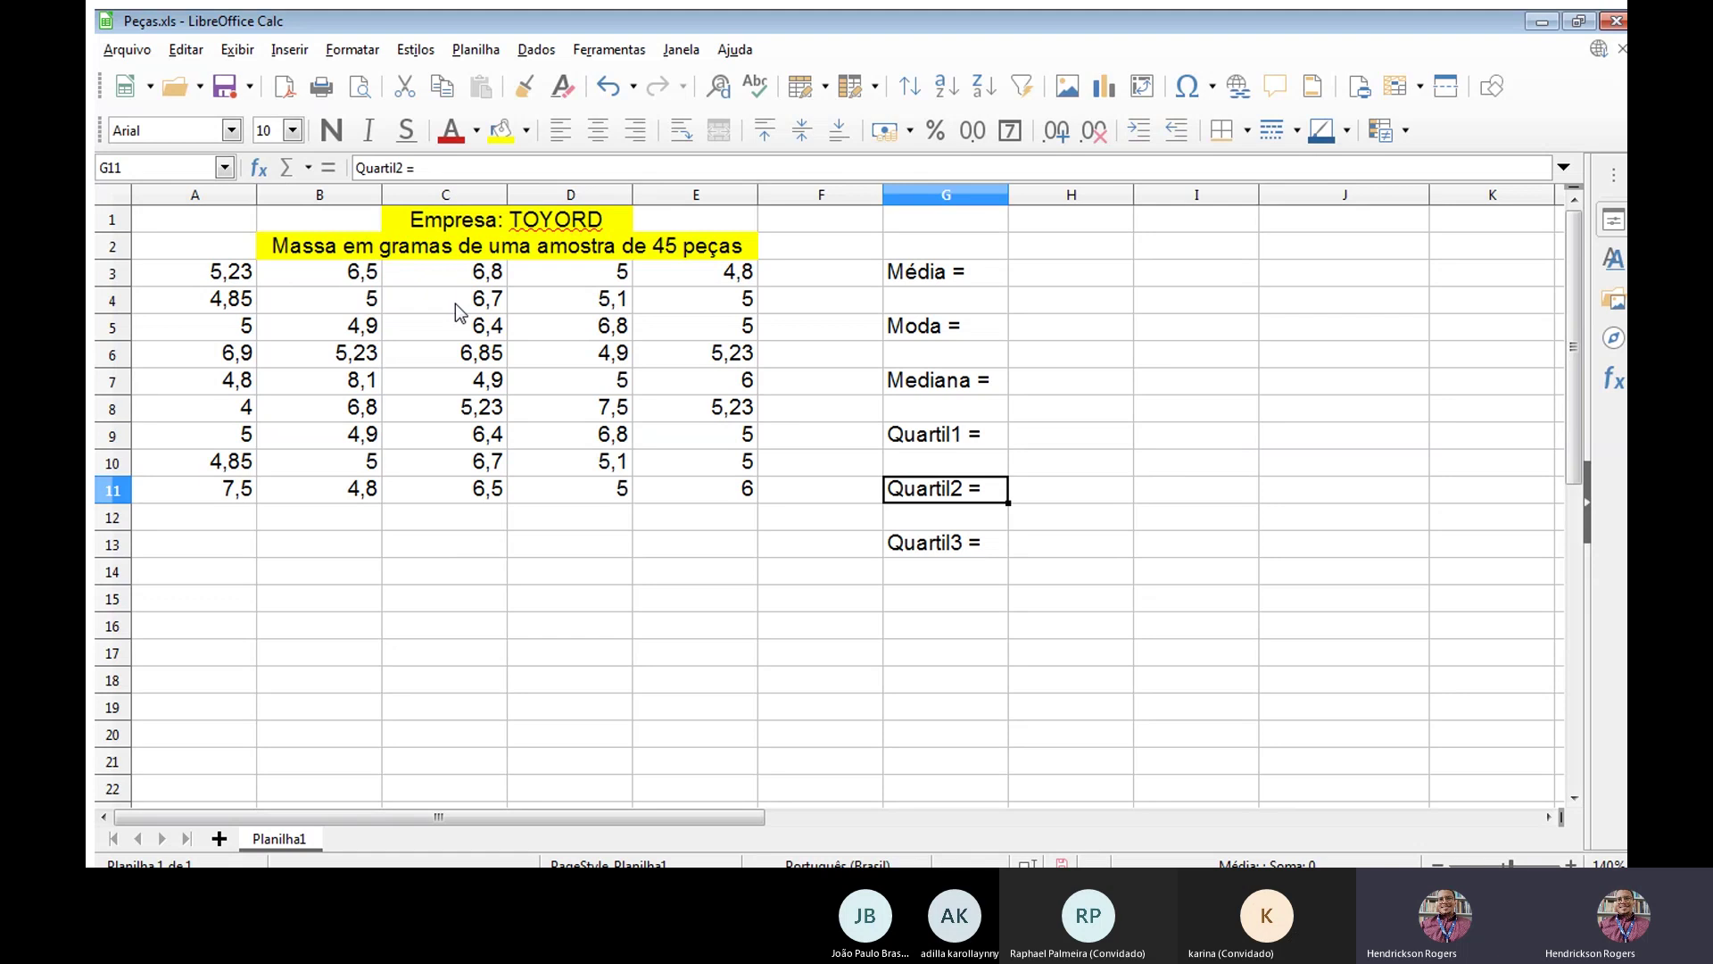
pyautogui.press('Down')
pyautogui.press('Down')
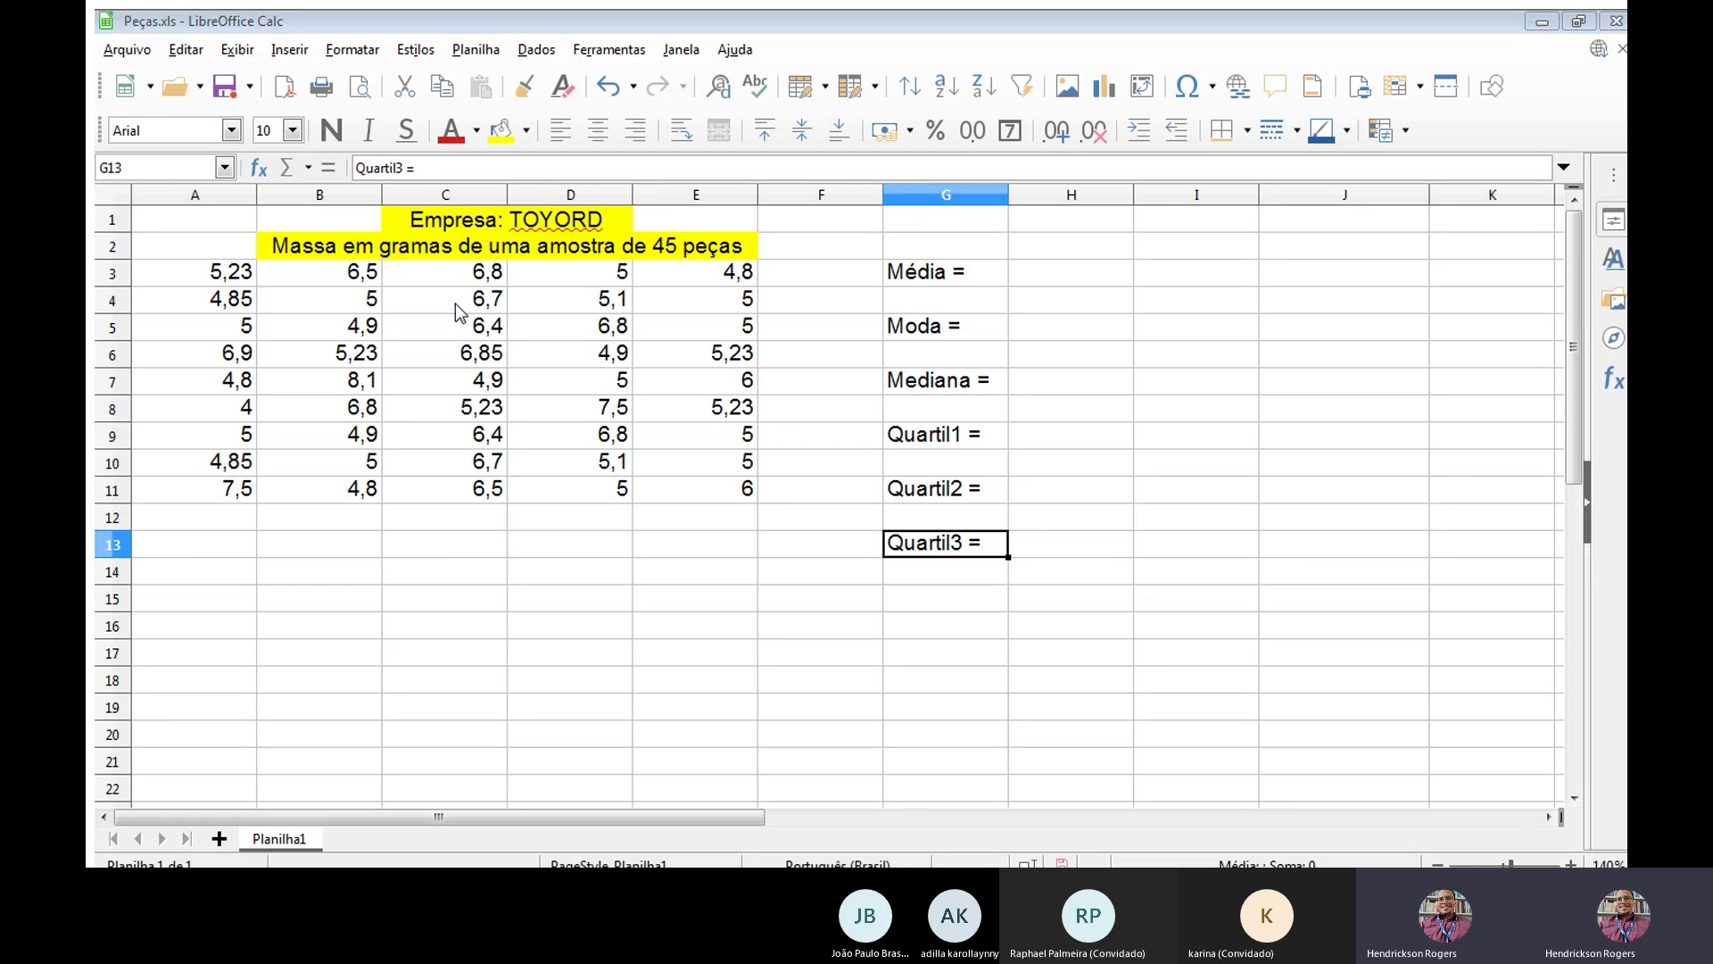
# Step back up the labels to the Moda label, and mark the quartile labels again by selecting G9:G13.
pyautogui.press('Up')
pyautogui.press('Up')
pyautogui.press('Up')
pyautogui.press('Up')
pyautogui.press('Up')
pyautogui.press('Up')
pyautogui.press('Up')
pyautogui.press('Up')
pyautogui.press('Down')
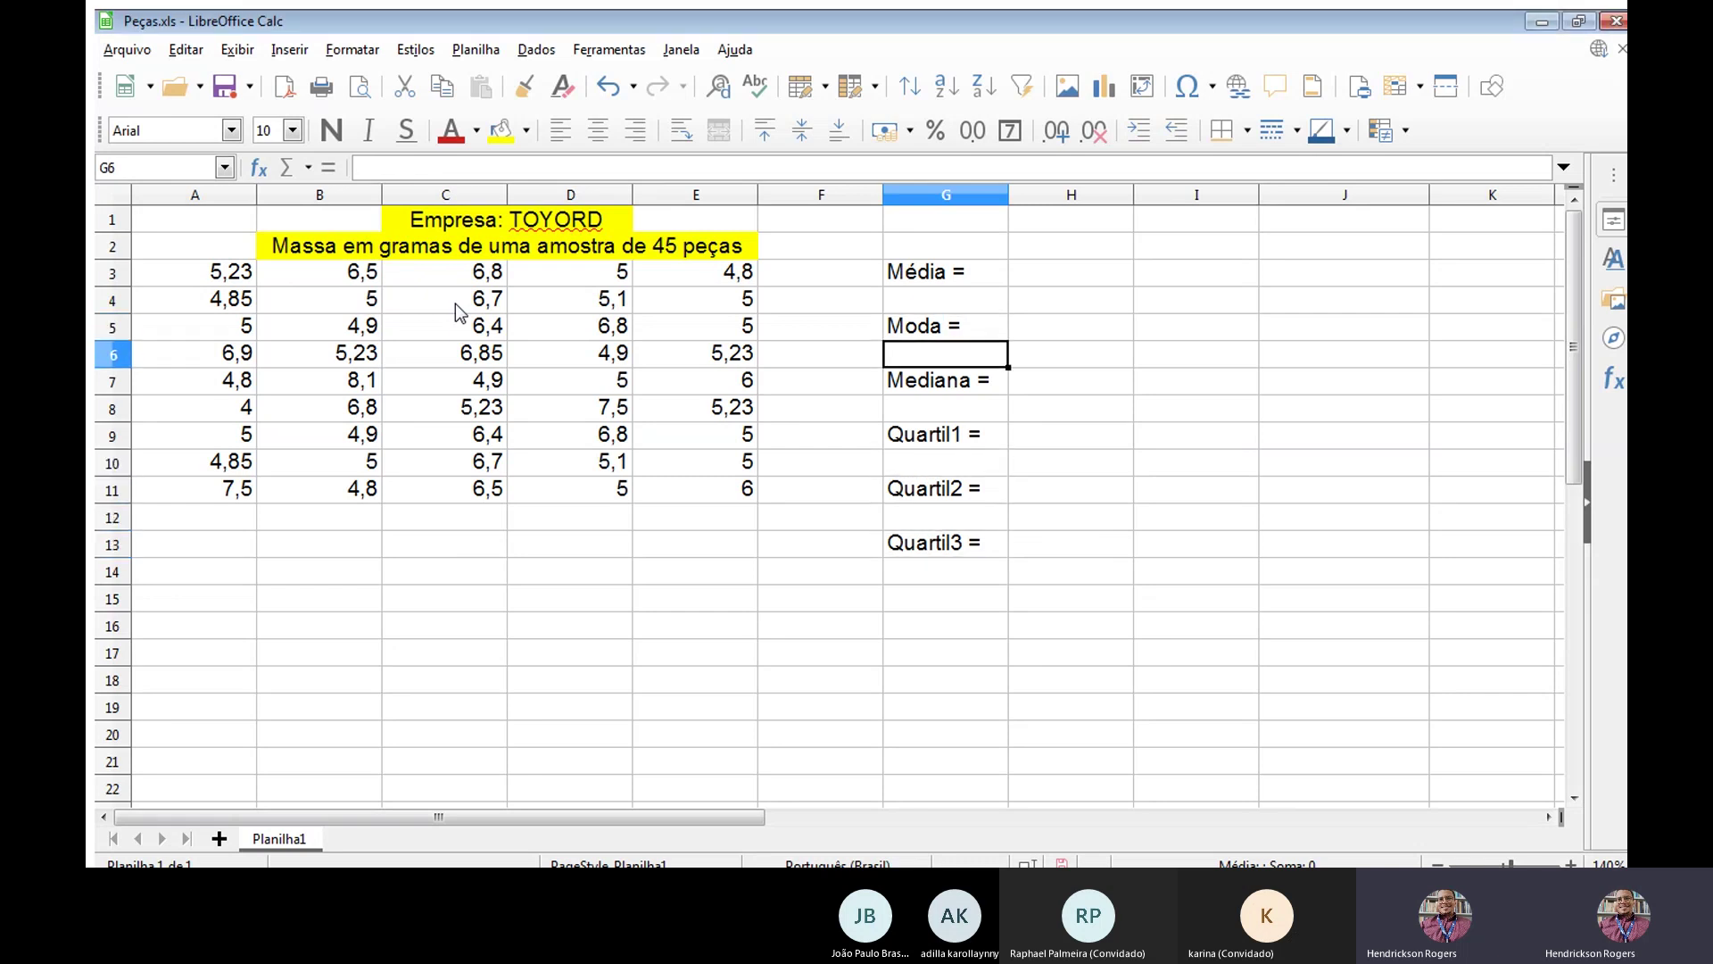
pyautogui.press('Down')
pyautogui.press('Down')
pyautogui.press('Down')
pyautogui.hotkey('shift', 'Down')
pyautogui.hotkey('shift', 'Down')
pyautogui.hotkey('shift', 'Down')
pyautogui.hotkey('shift', 'Down')
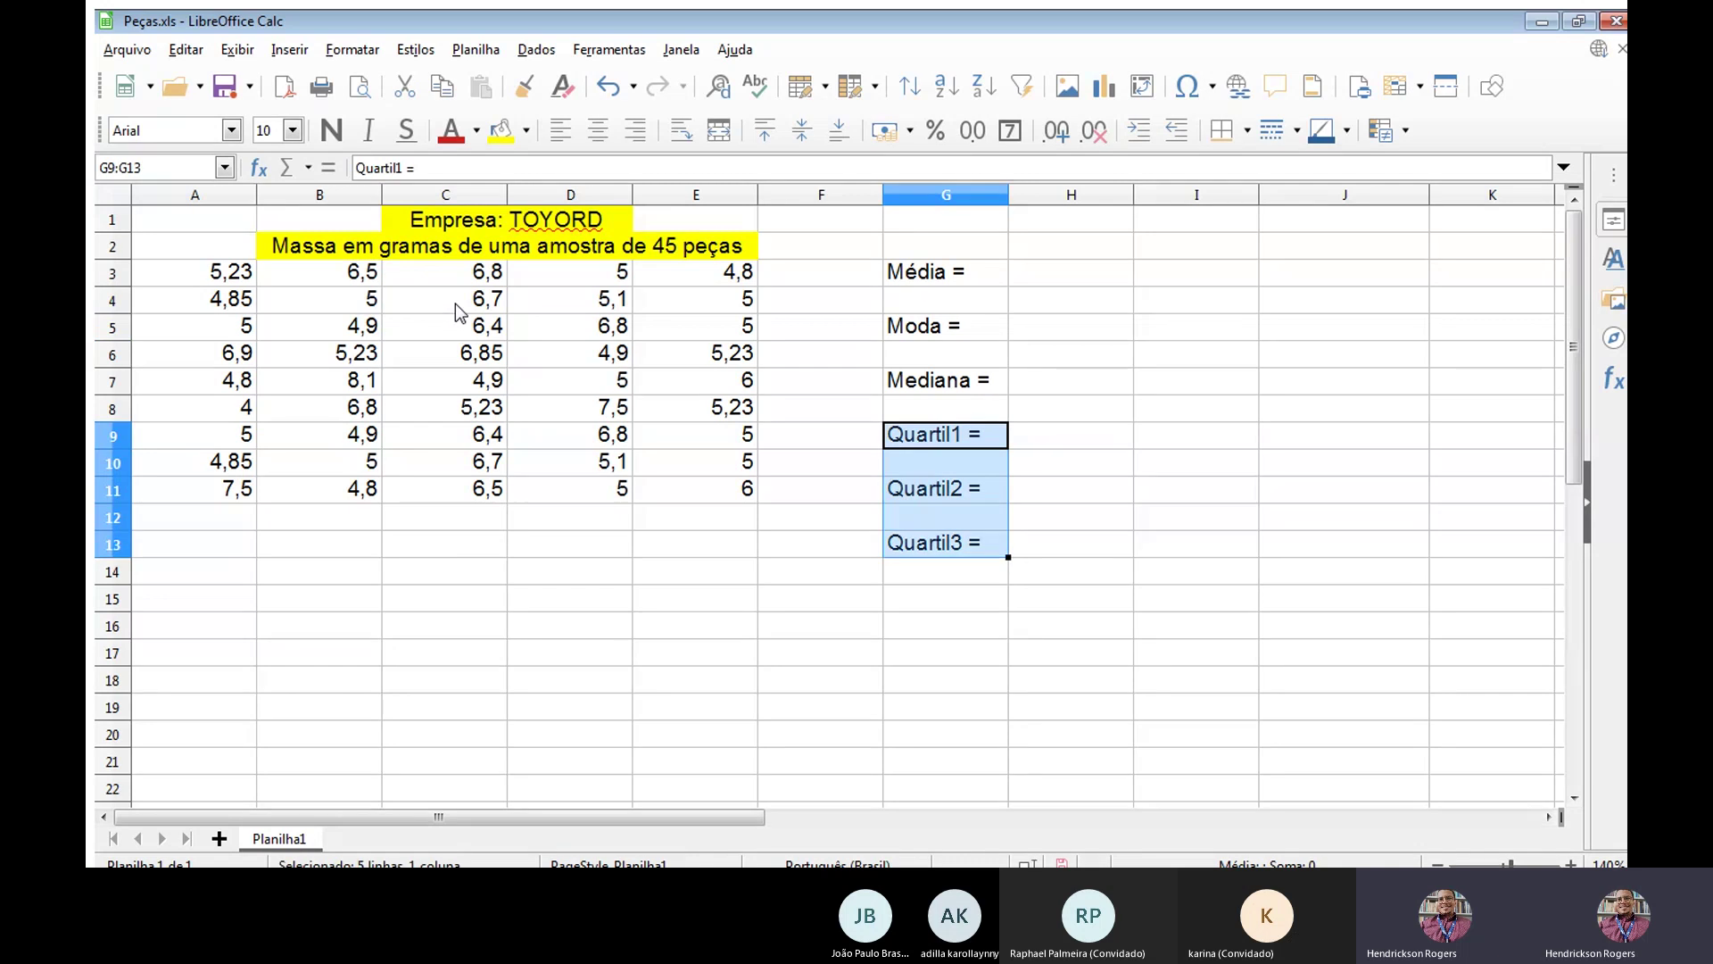
# Enter the label "Variância =" in cell J3.
pyautogui.press('Right')
pyautogui.press('Right')
pyautogui.press('Right')
pyautogui.press('Up')
pyautogui.press('Up')
pyautogui.press('Up')
pyautogui.press('Up')
pyautogui.press('Up')
pyautogui.press('Up')
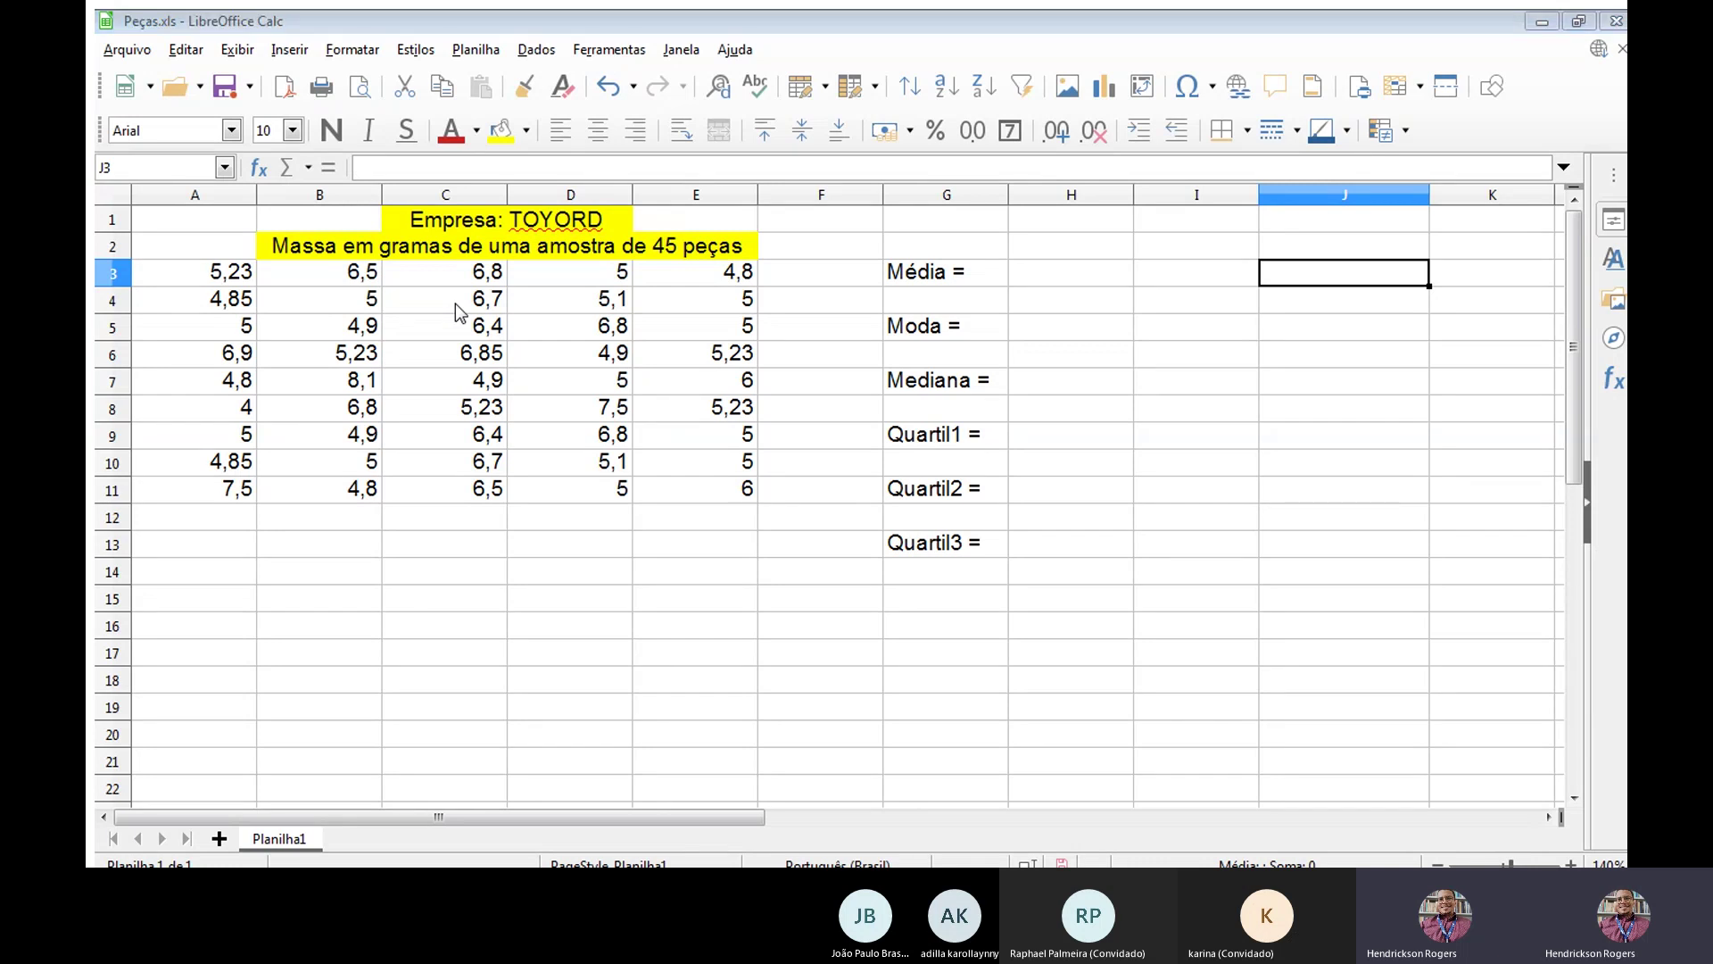
pyautogui.write('Var')
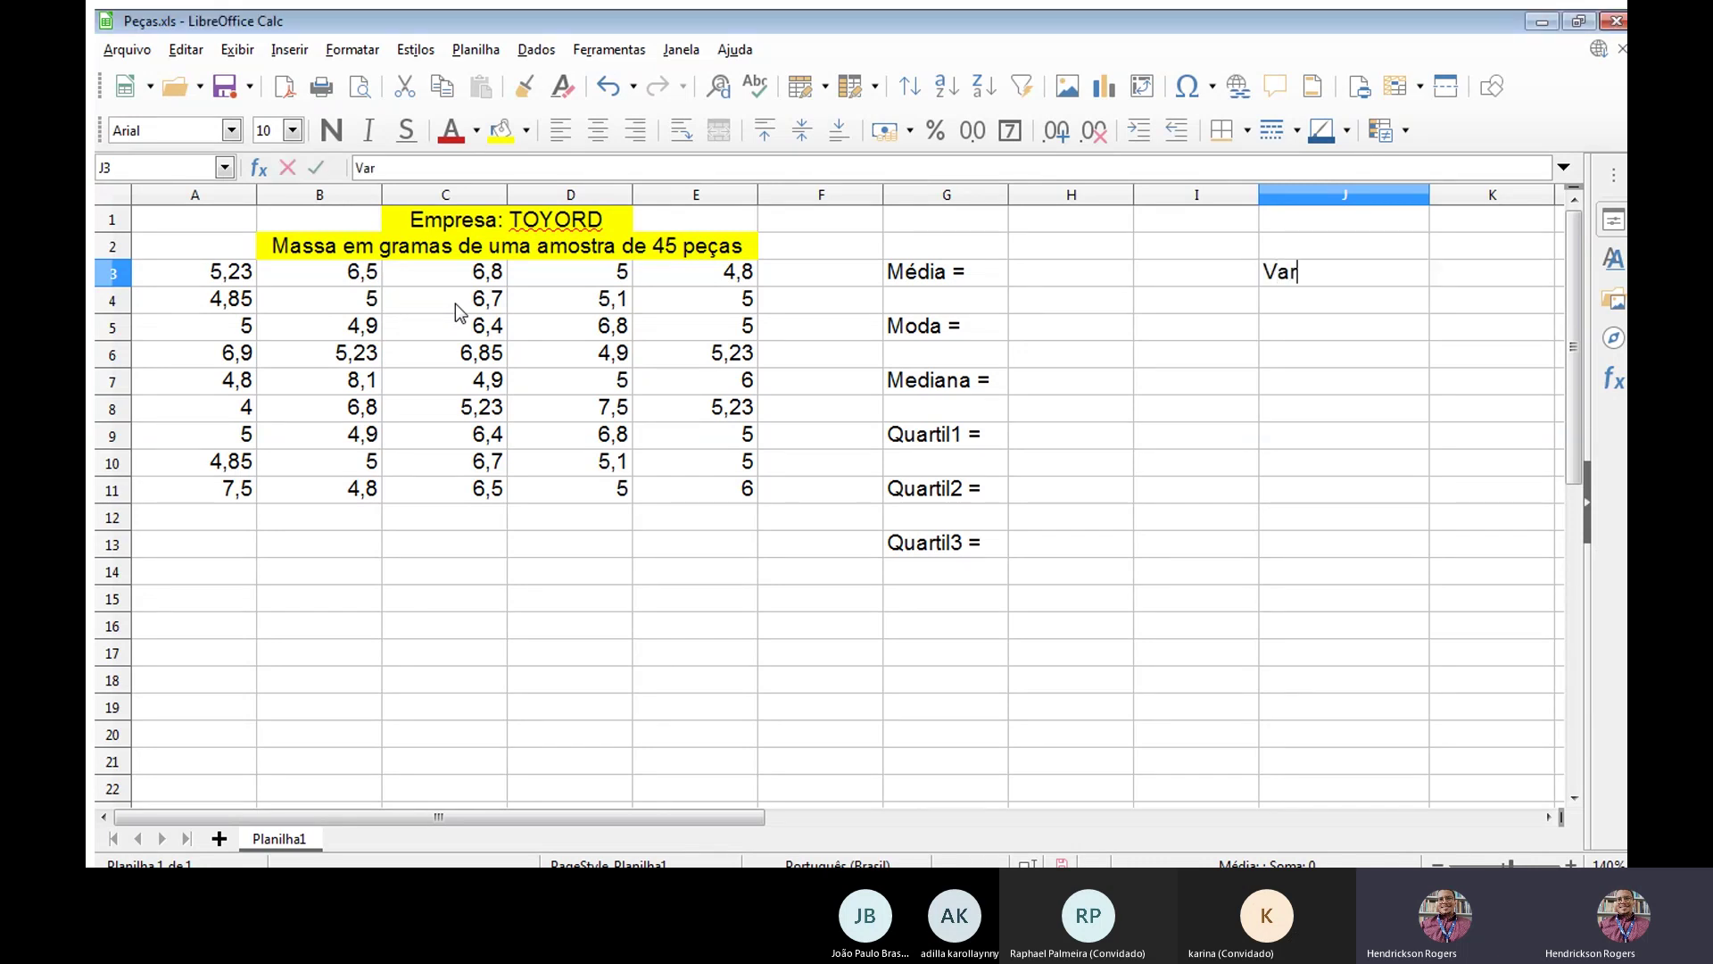
pyautogui.write('iância =')
pyautogui.press('Return')
pyautogui.press('Return')
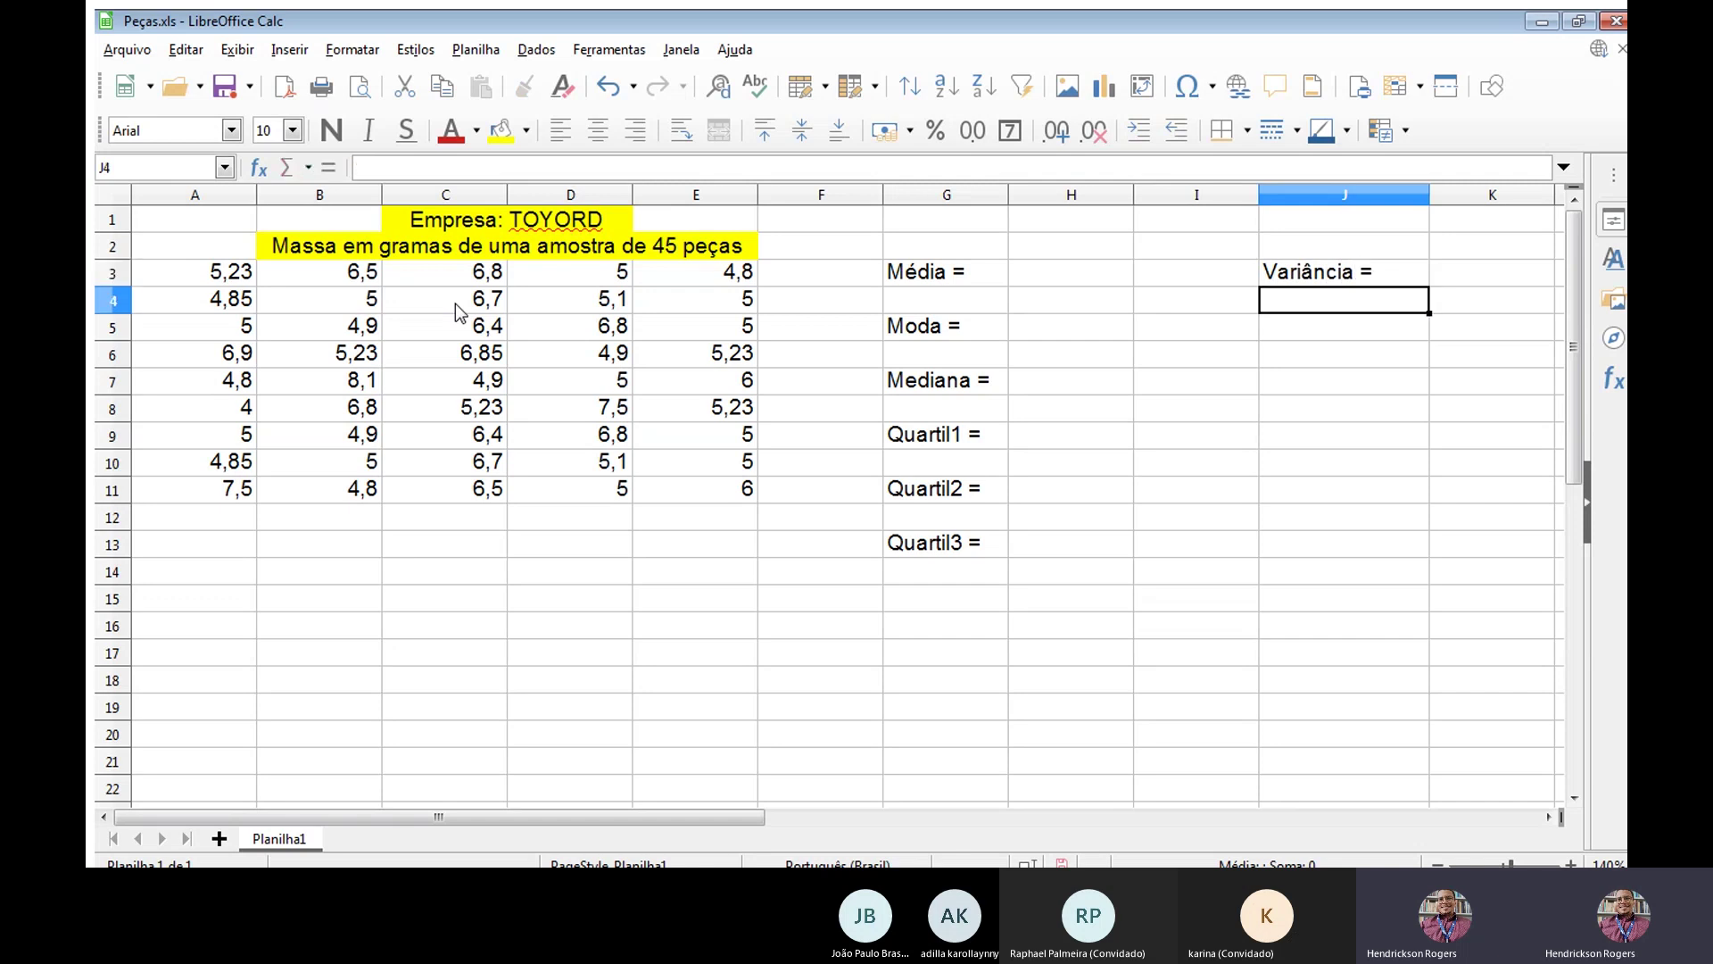
# Enter the label "Desvio Padrão =" in cell J5.
pyautogui.write('Desvio')
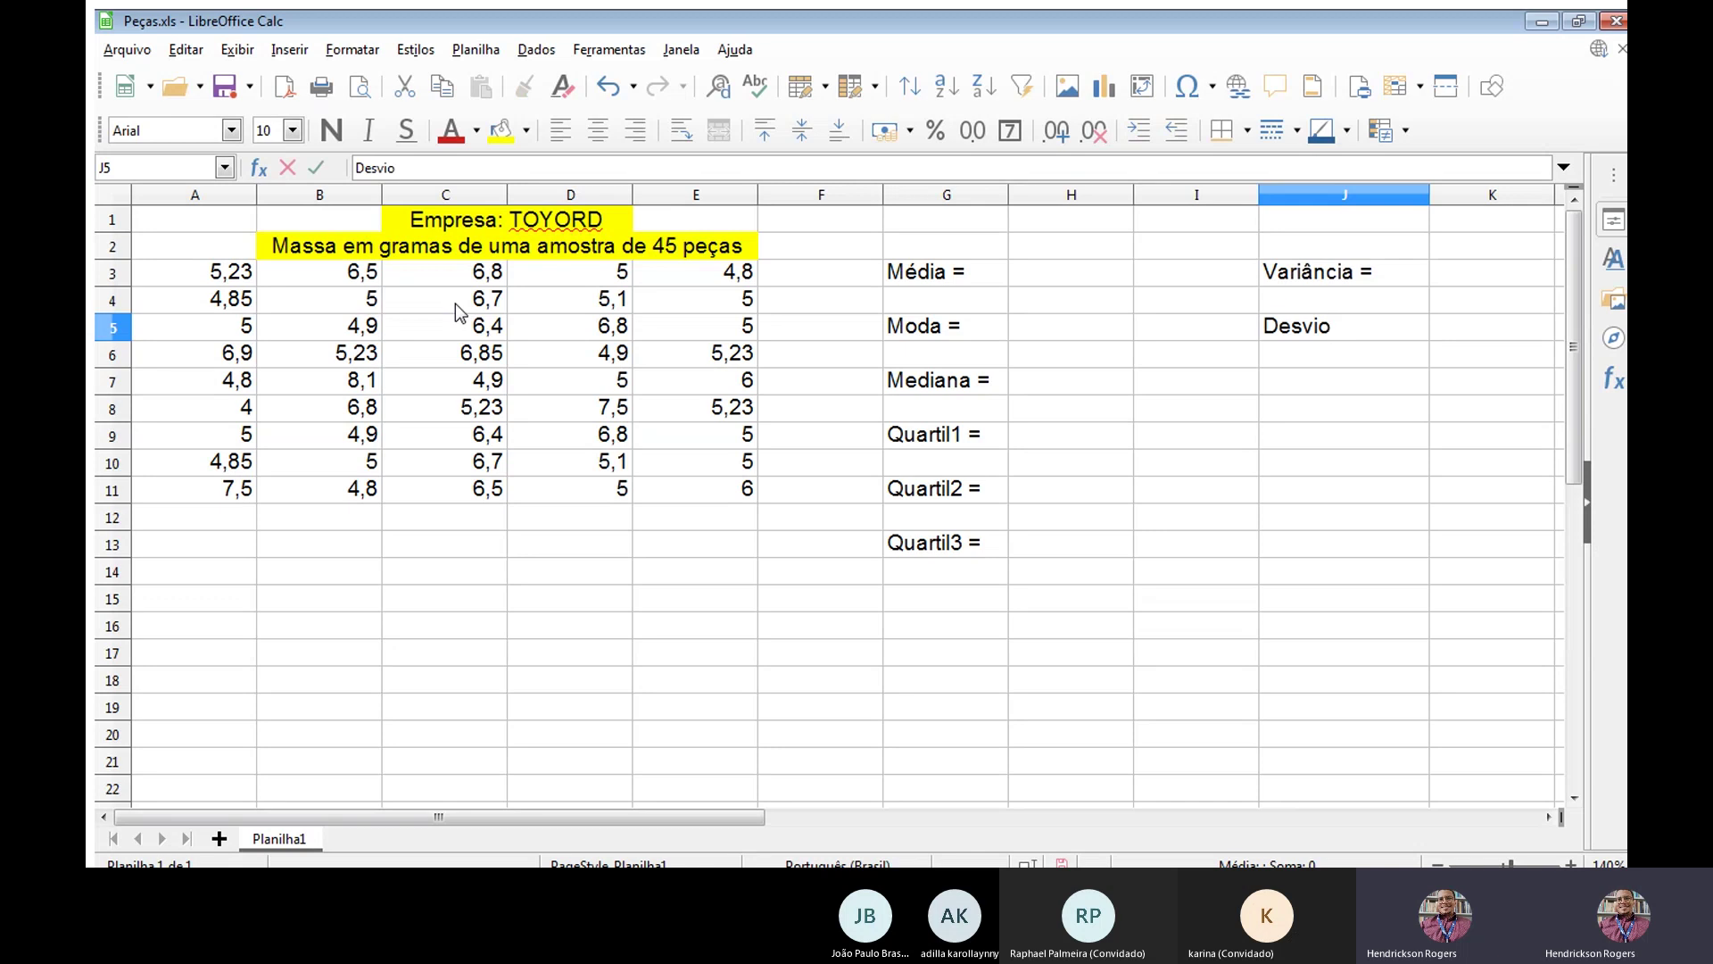
pyautogui.write('Padrão =')
pyautogui.press('Return')
pyautogui.press('Return')
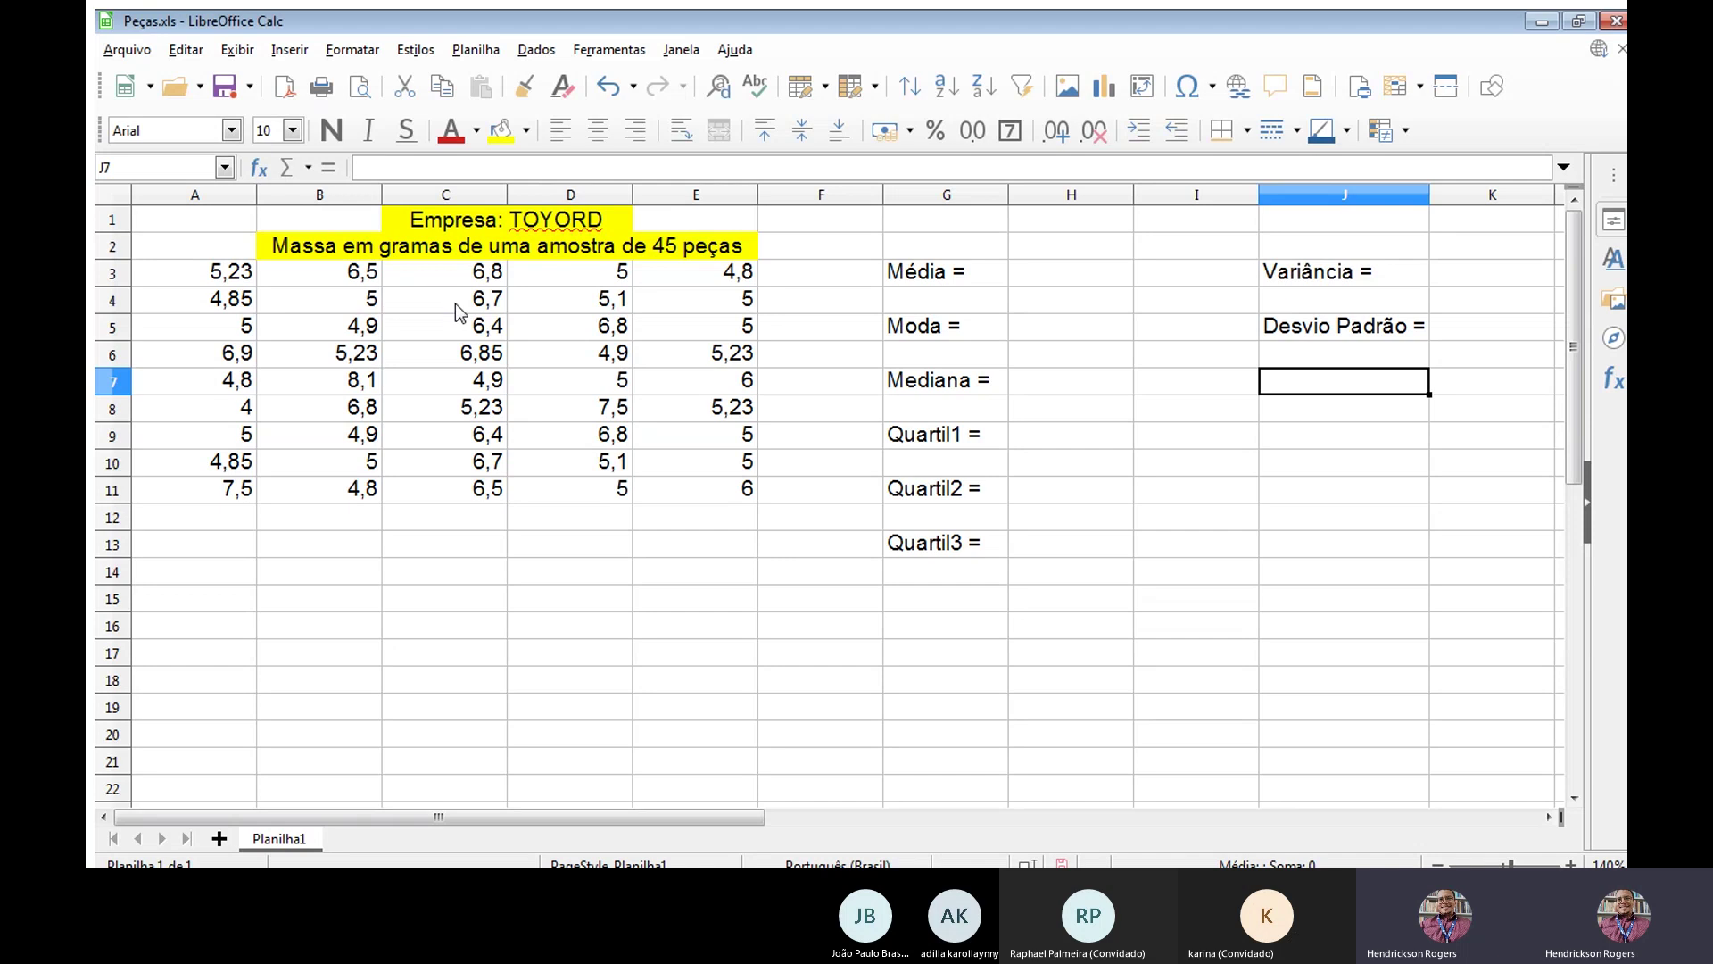
# Enter the label "CV =" in cell J7 for the coefficient of variation.
pyautogui.write('Coe')
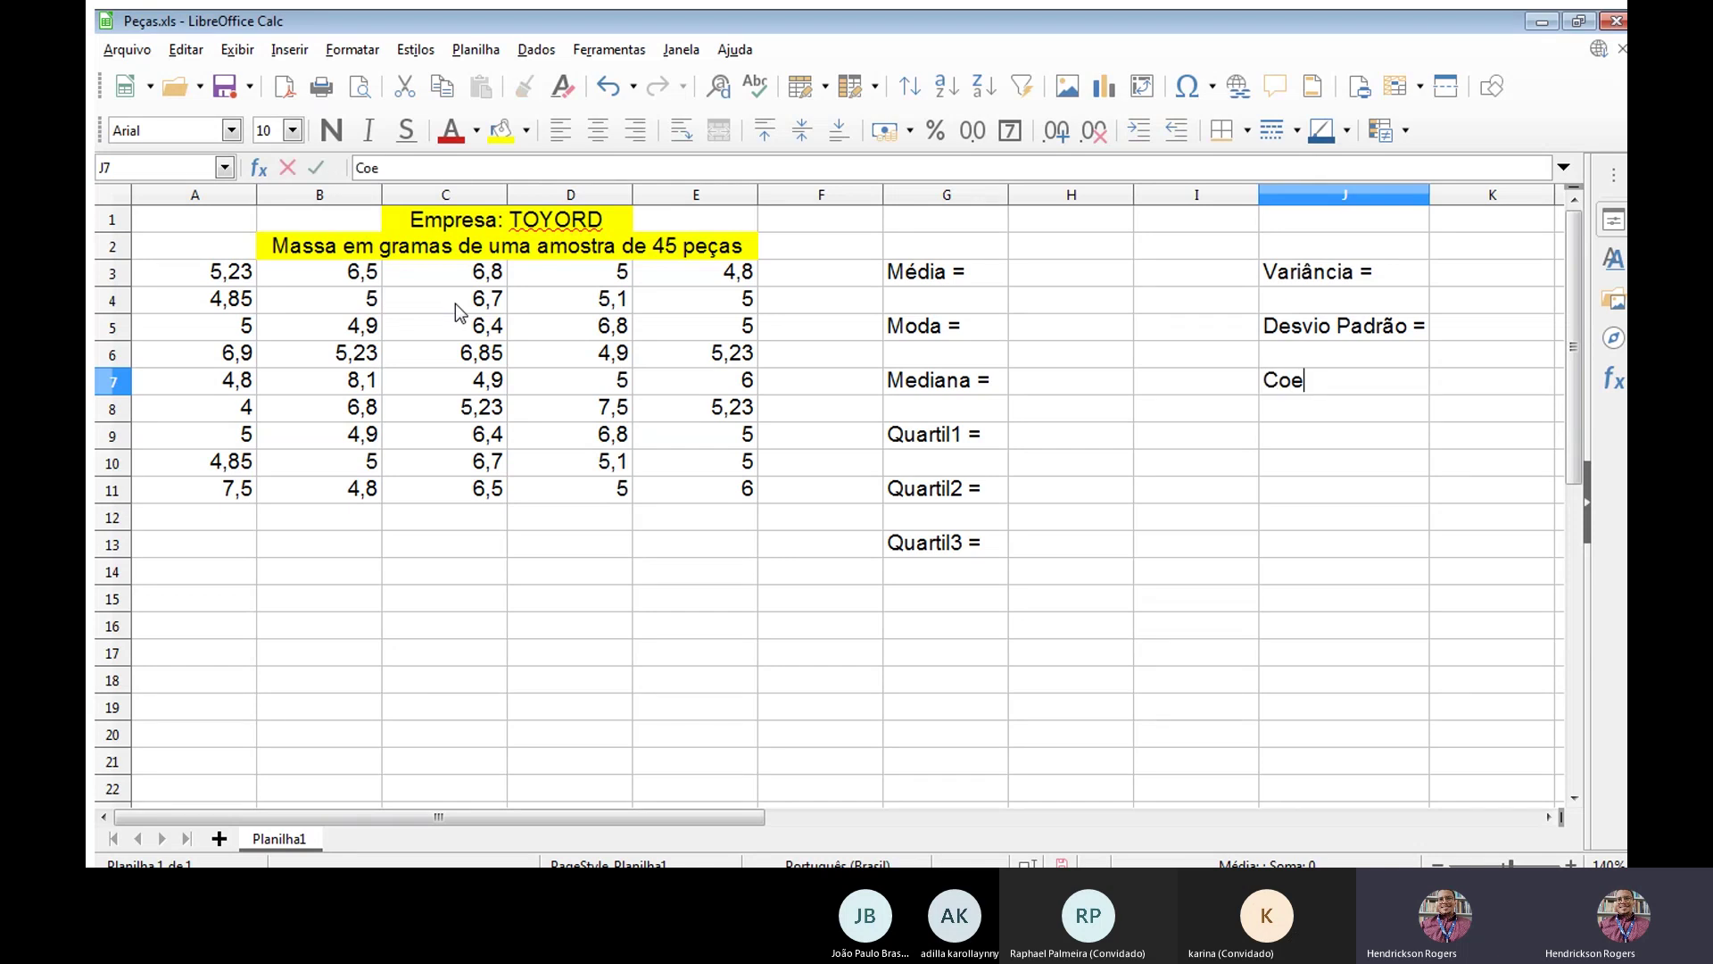
pyautogui.press('BackSpace')
pyautogui.press('BackSpace')
pyautogui.write('V =')
pyautogui.press('Return')
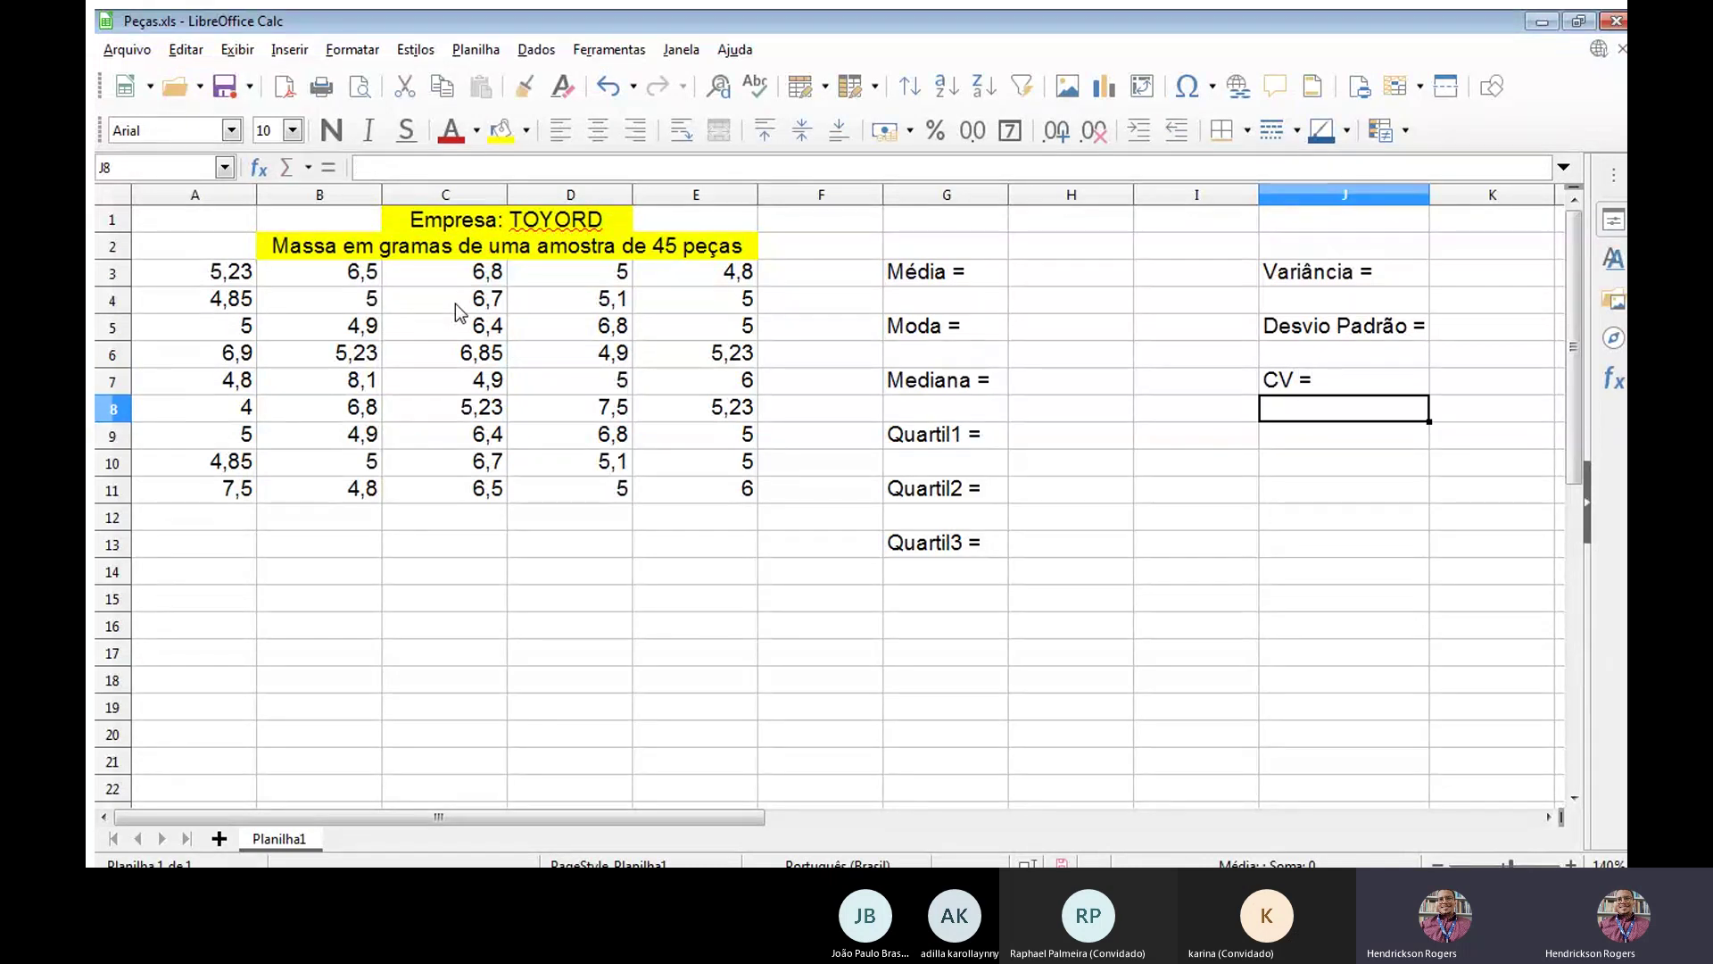
# Step up from the CV label to Variância and over to Média in G3, pointing out the two labels in turn.
pyautogui.press('Up')
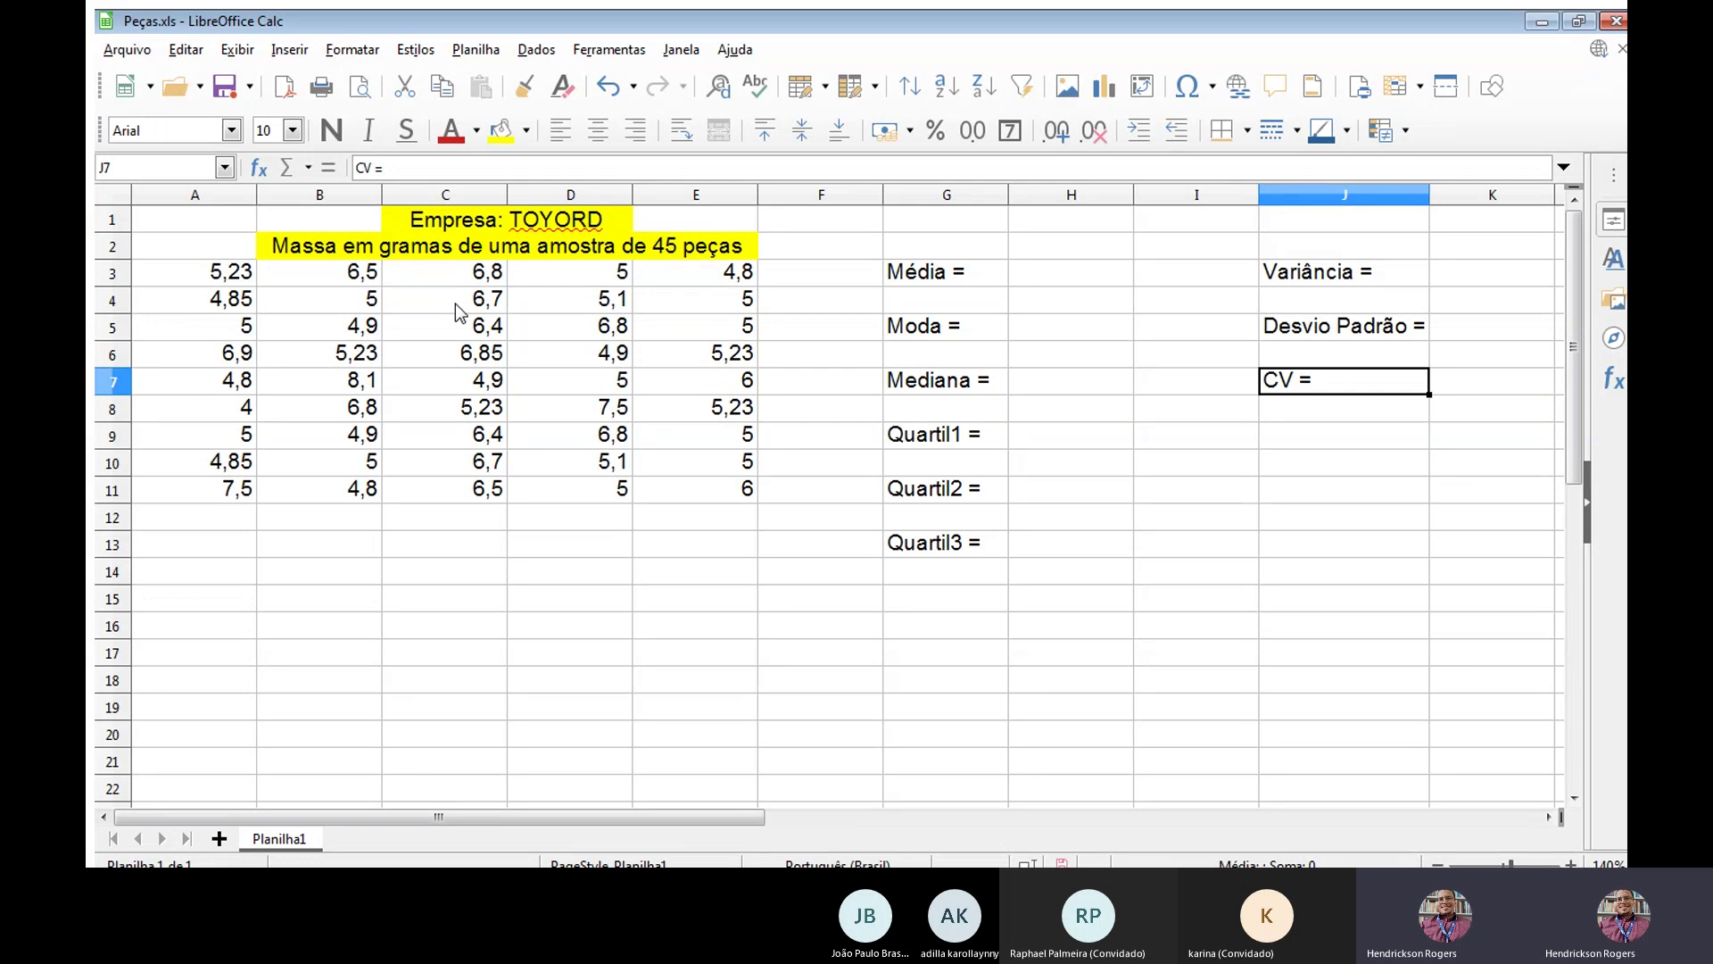
pyautogui.press('Up')
pyautogui.press('Up')
pyautogui.press('Up')
pyautogui.press('Up')
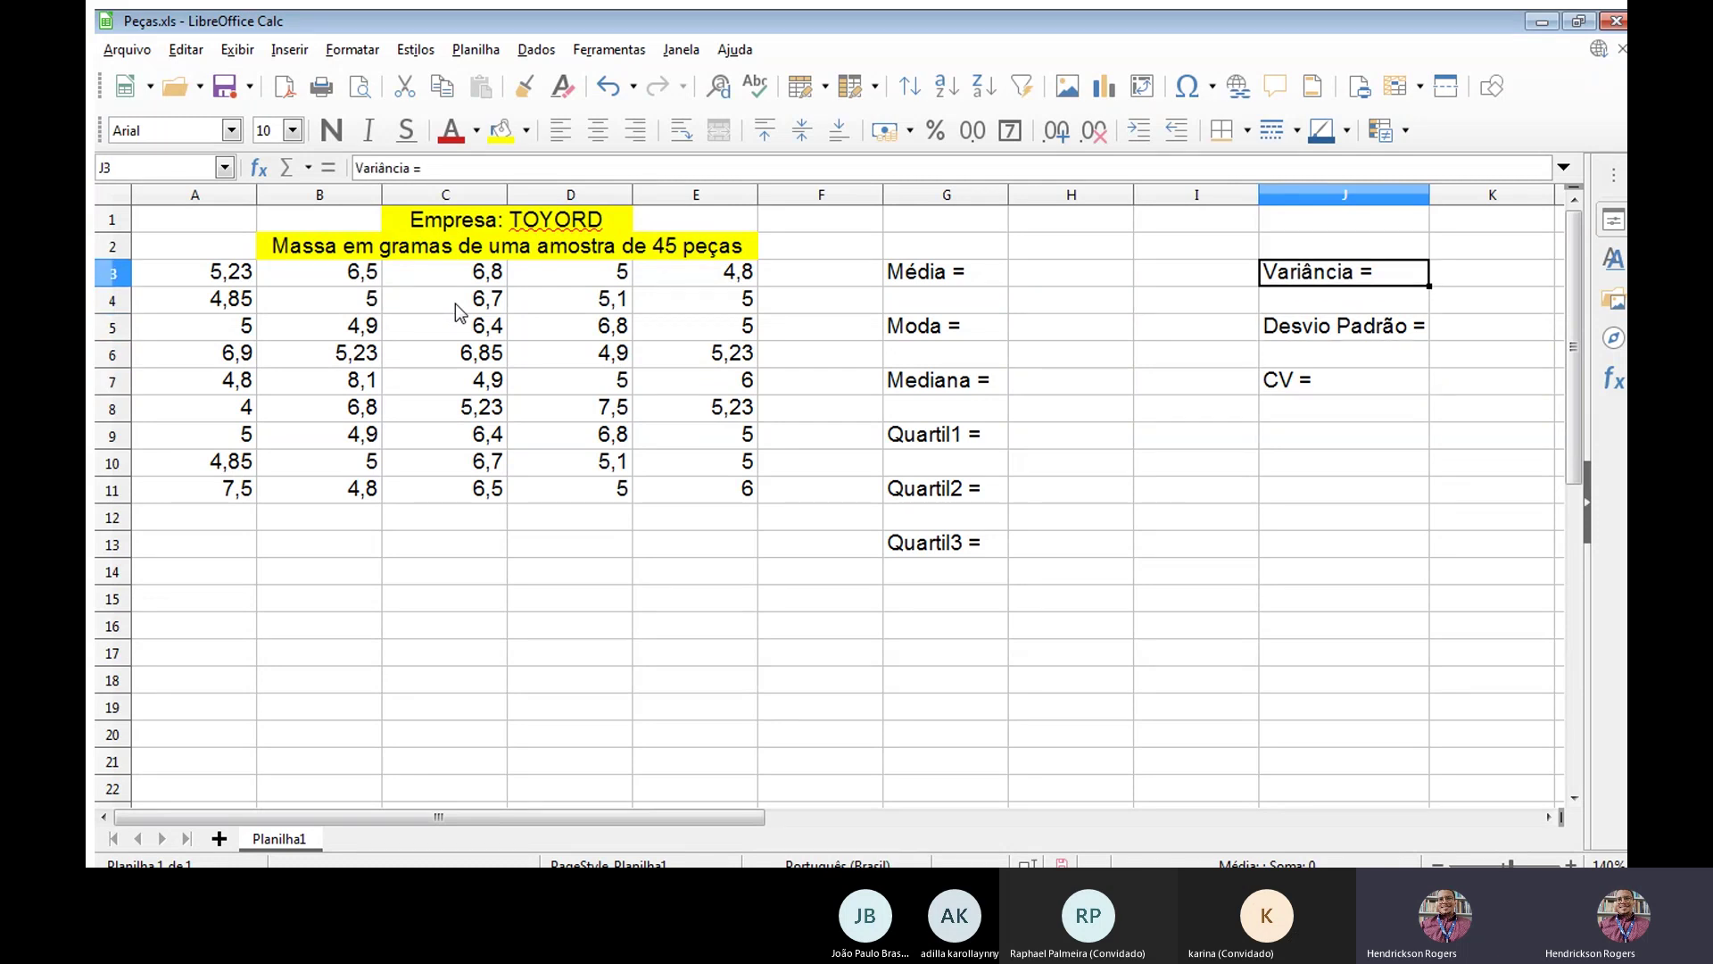
pyautogui.press('Left')
pyautogui.press('Left')
pyautogui.press('Left')
pyautogui.press('Left')
pyautogui.press('Right')
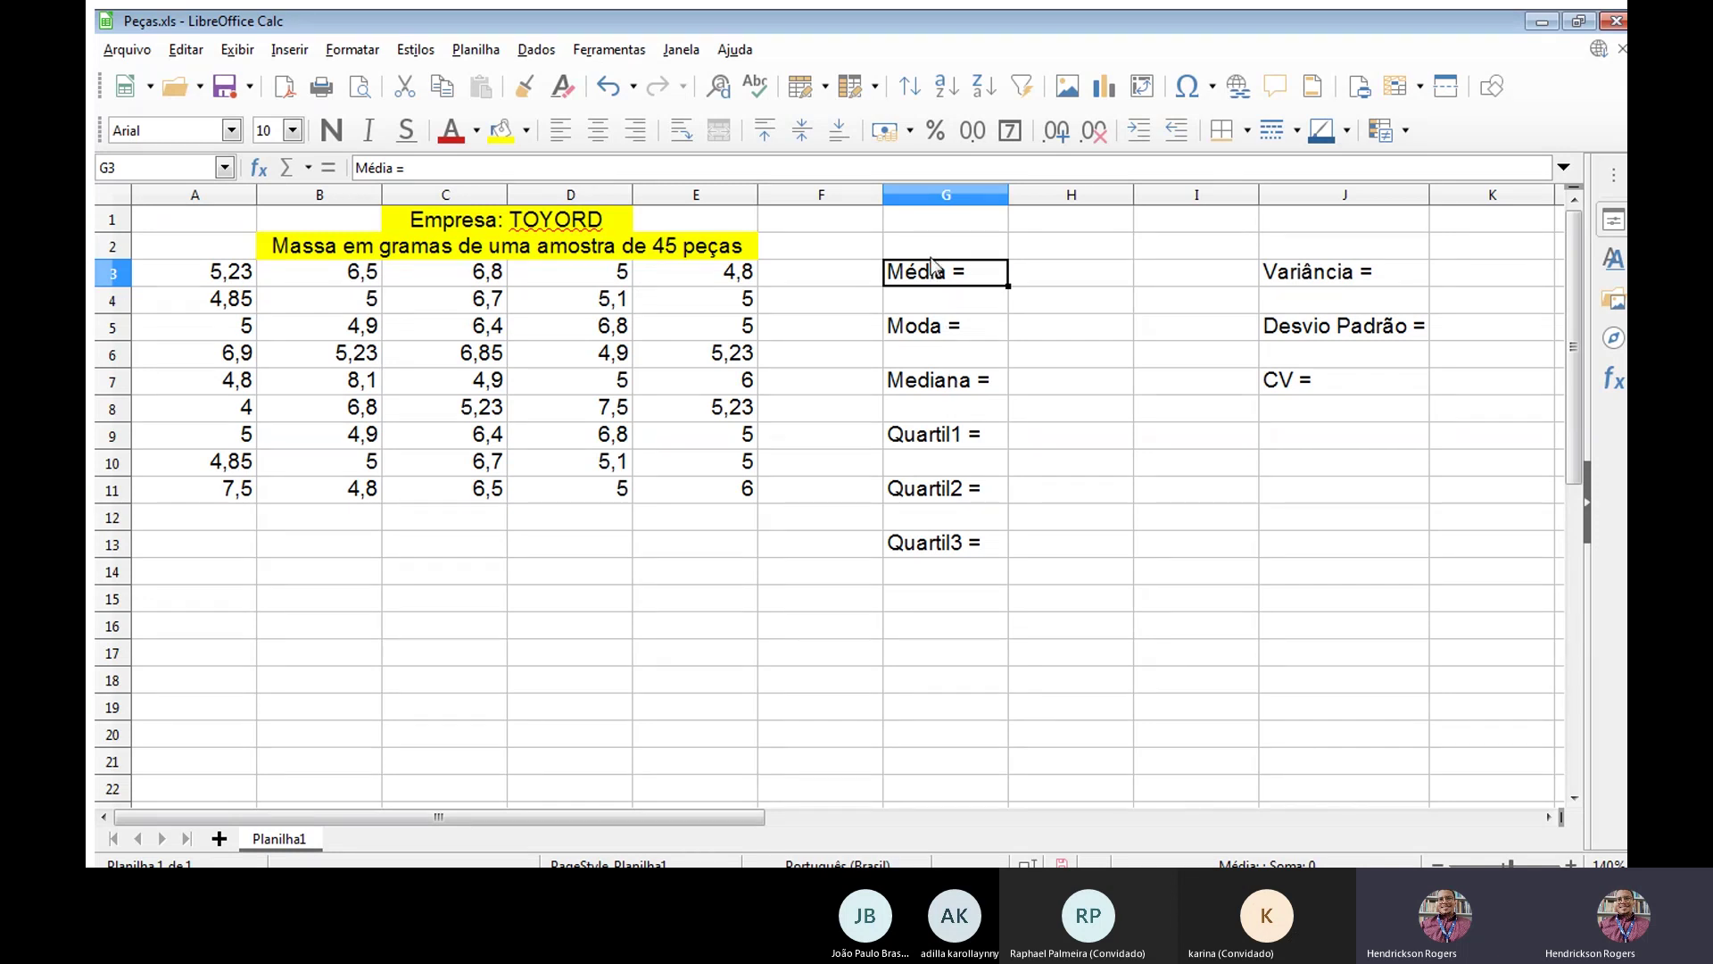
pyautogui.hotkey('ctrl', 'Right')
pyautogui.hotkey('ctrl', 'Left')
pyautogui.click(1303, 270)
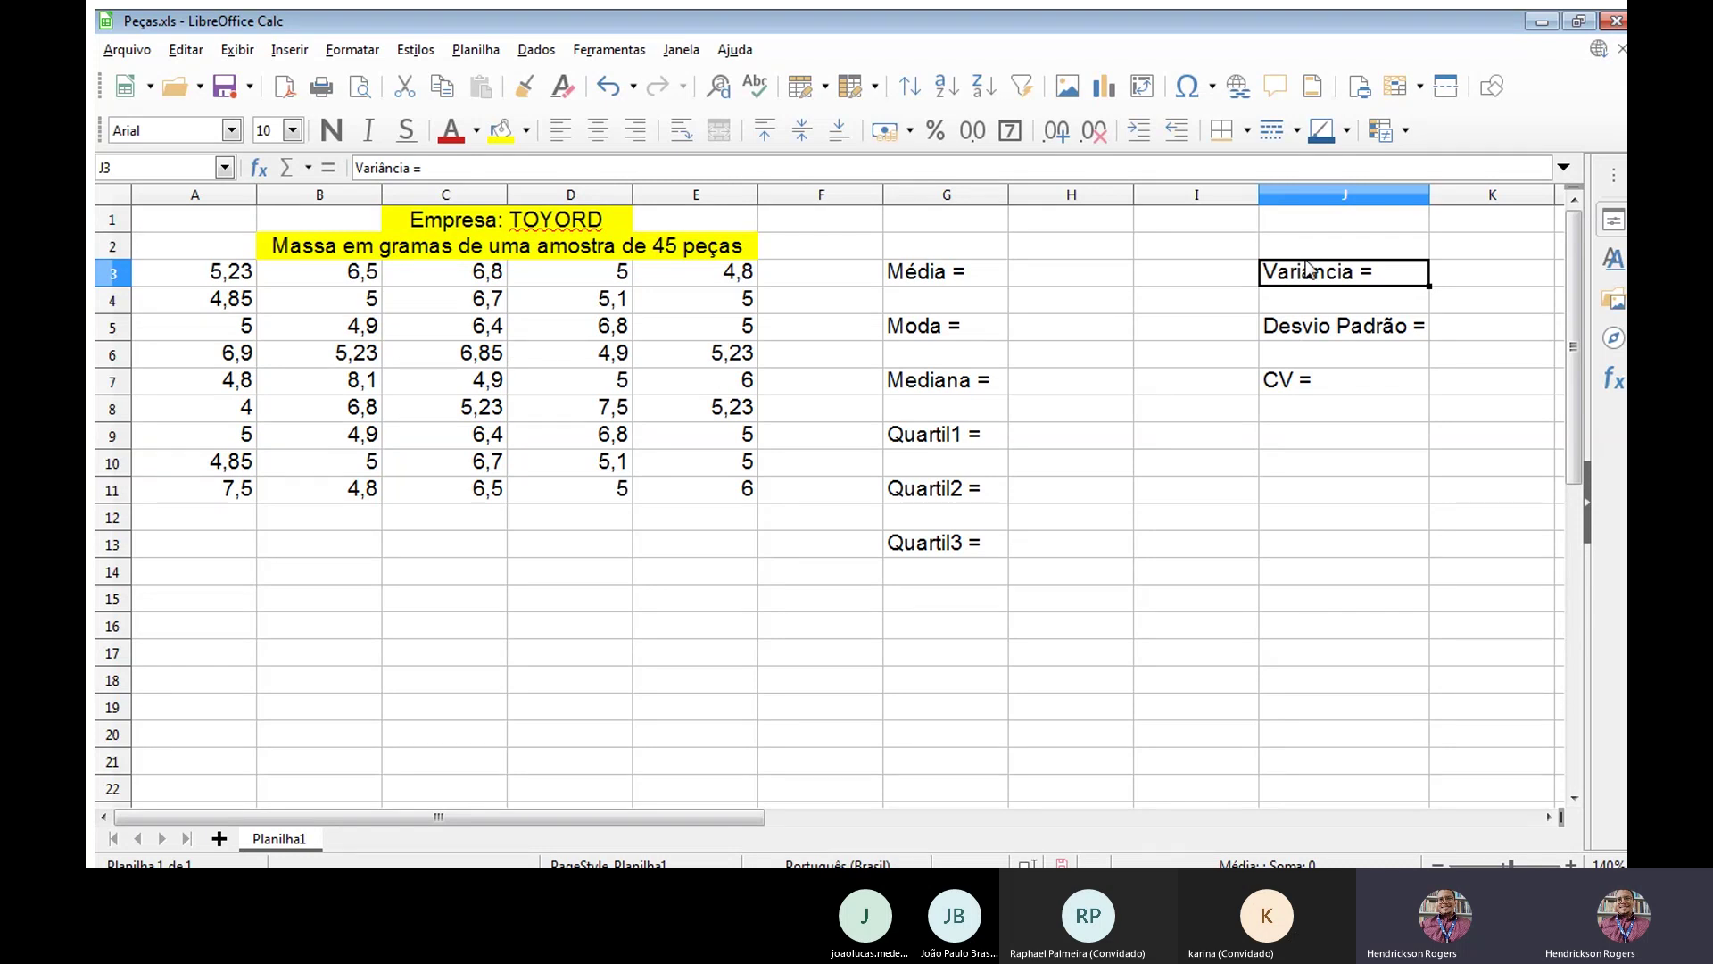
# Step through the dispersion labels in column J, pointing out Desvio Padrão and CV.
pyautogui.press('Down')
pyautogui.press('Down')
pyautogui.press('Down')
pyautogui.press('Up')
pyautogui.press('Up')
pyautogui.press('Up')
pyautogui.click(1294, 325)
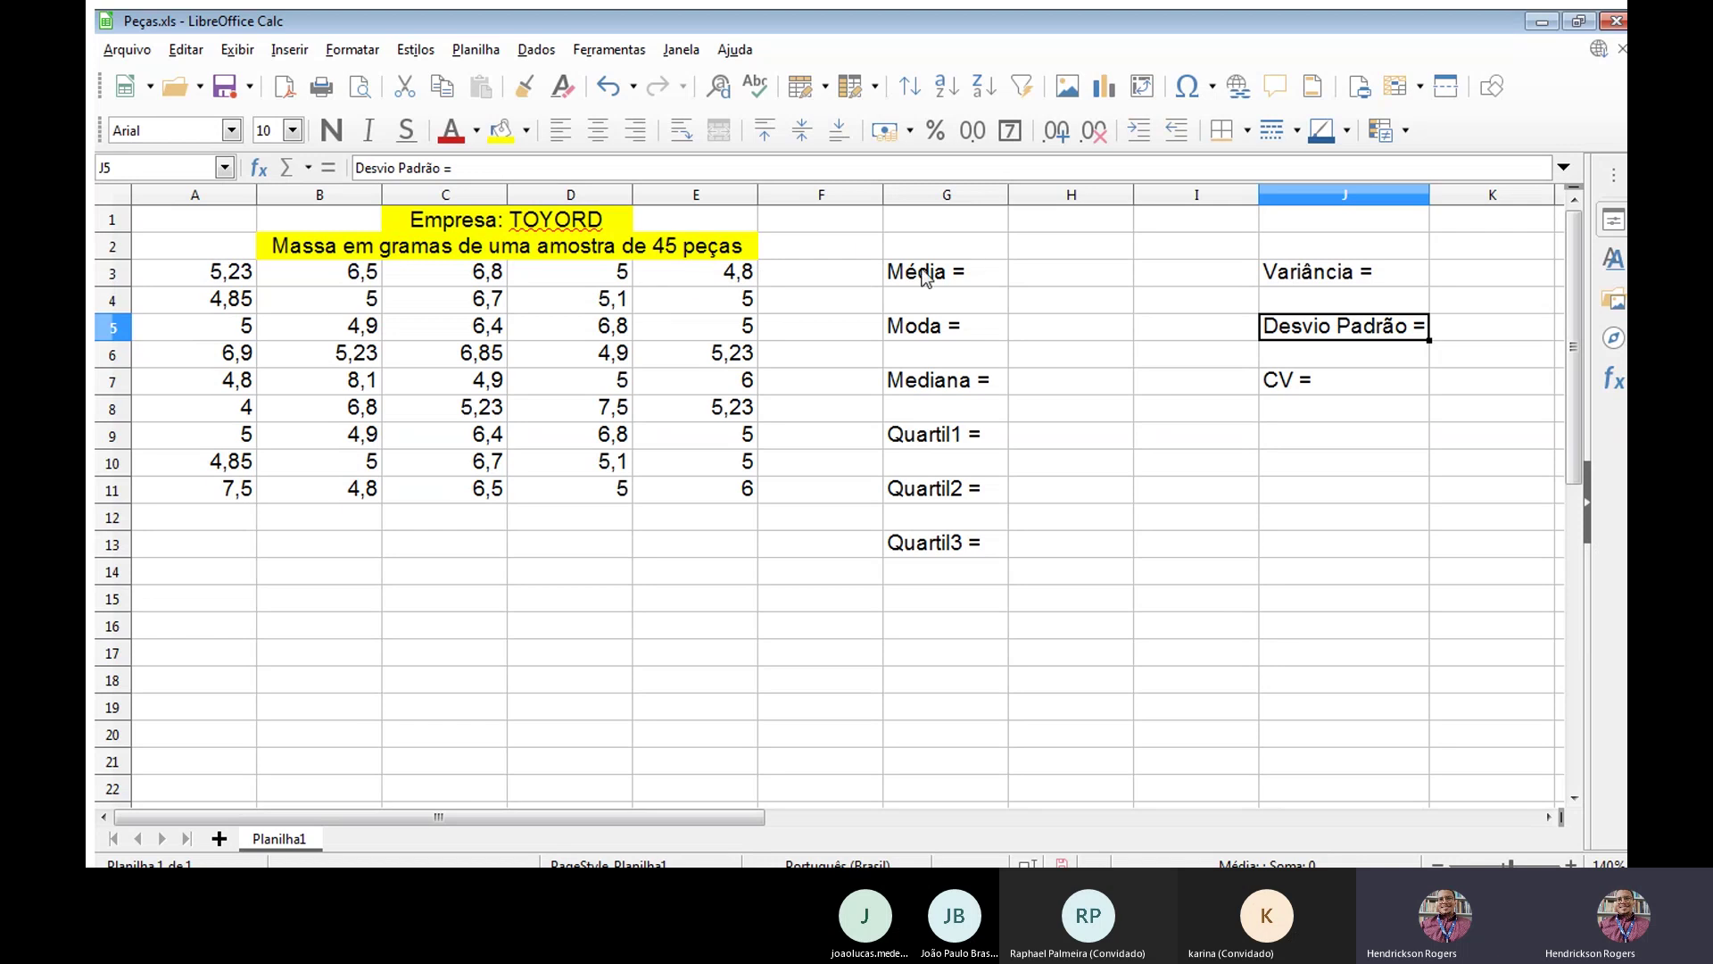
pyautogui.click(1269, 381)
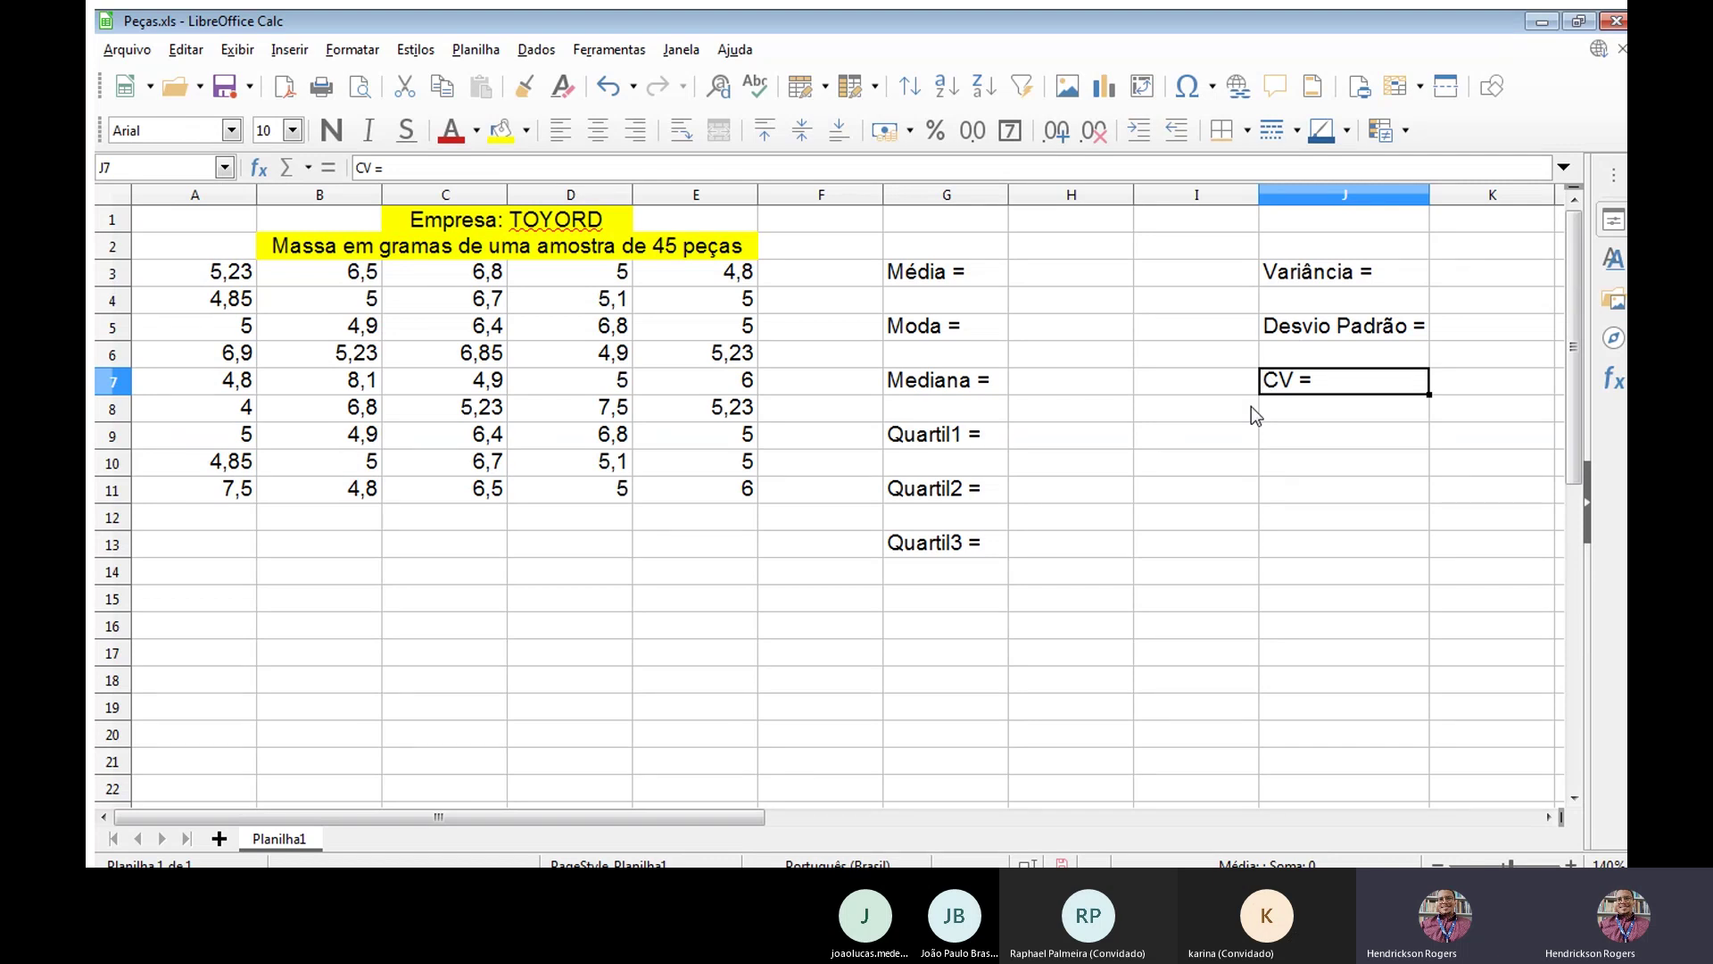
# Point out the Média, Moda, Mediana and Quartil1 labels, followed by the Variância, Desvio Padrão and CV labels.
pyautogui.click(934, 278)
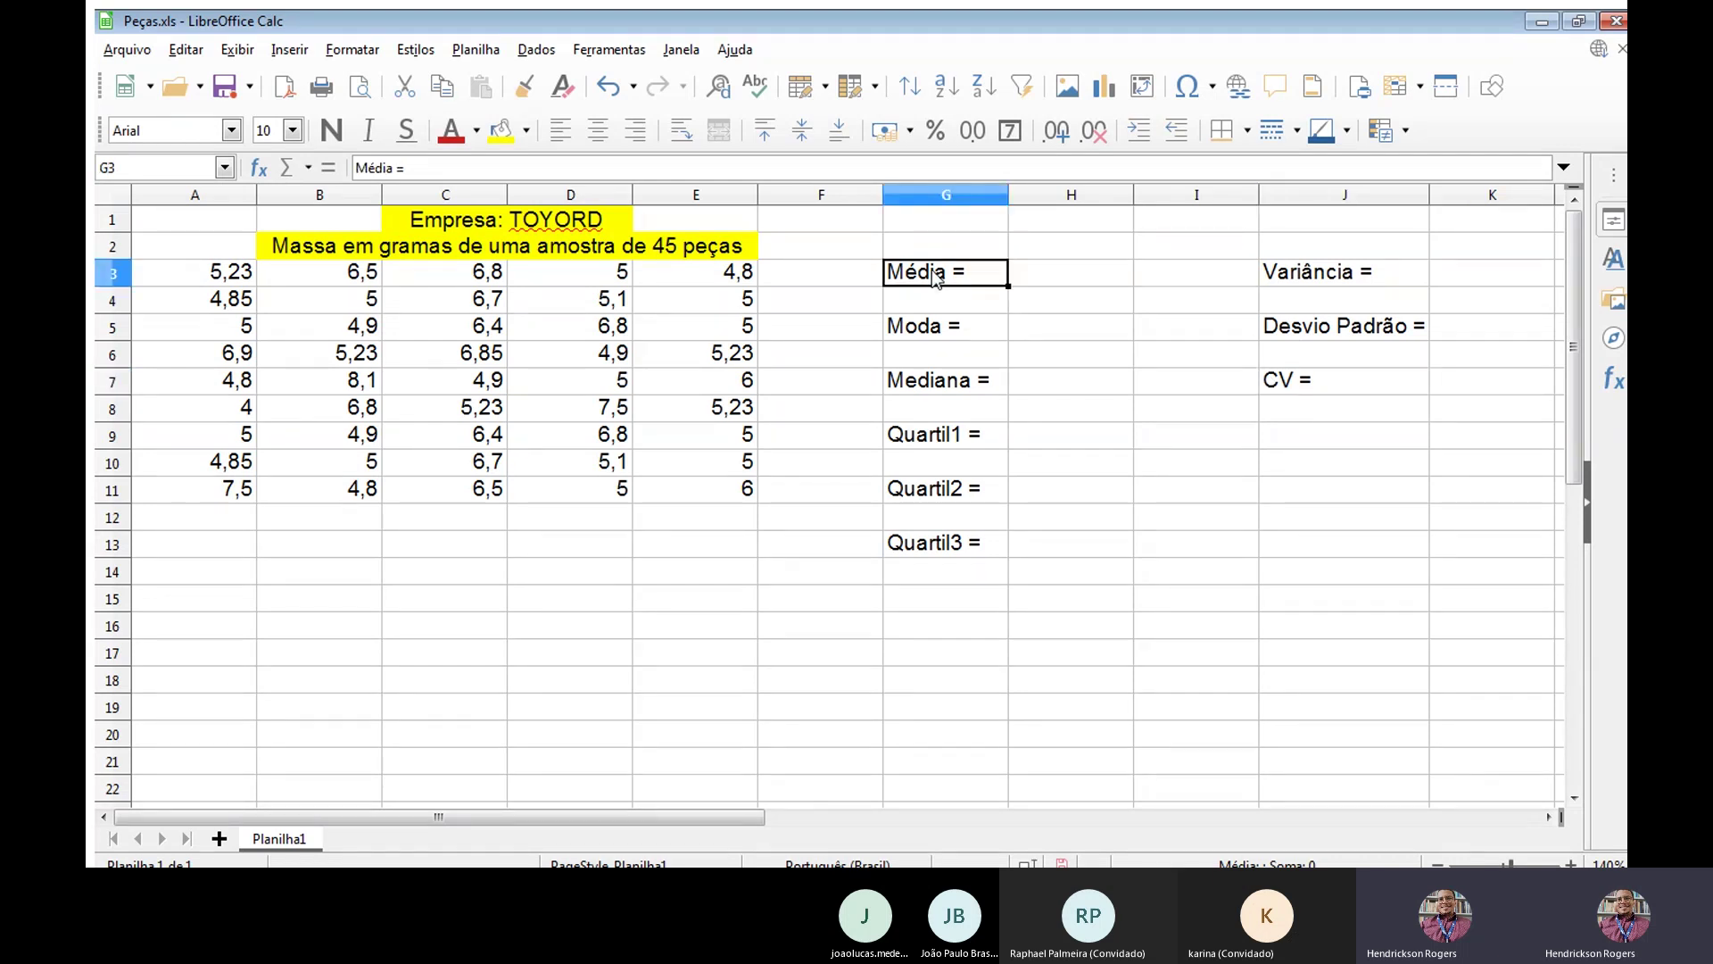
pyautogui.click(935, 323)
pyautogui.click(935, 377)
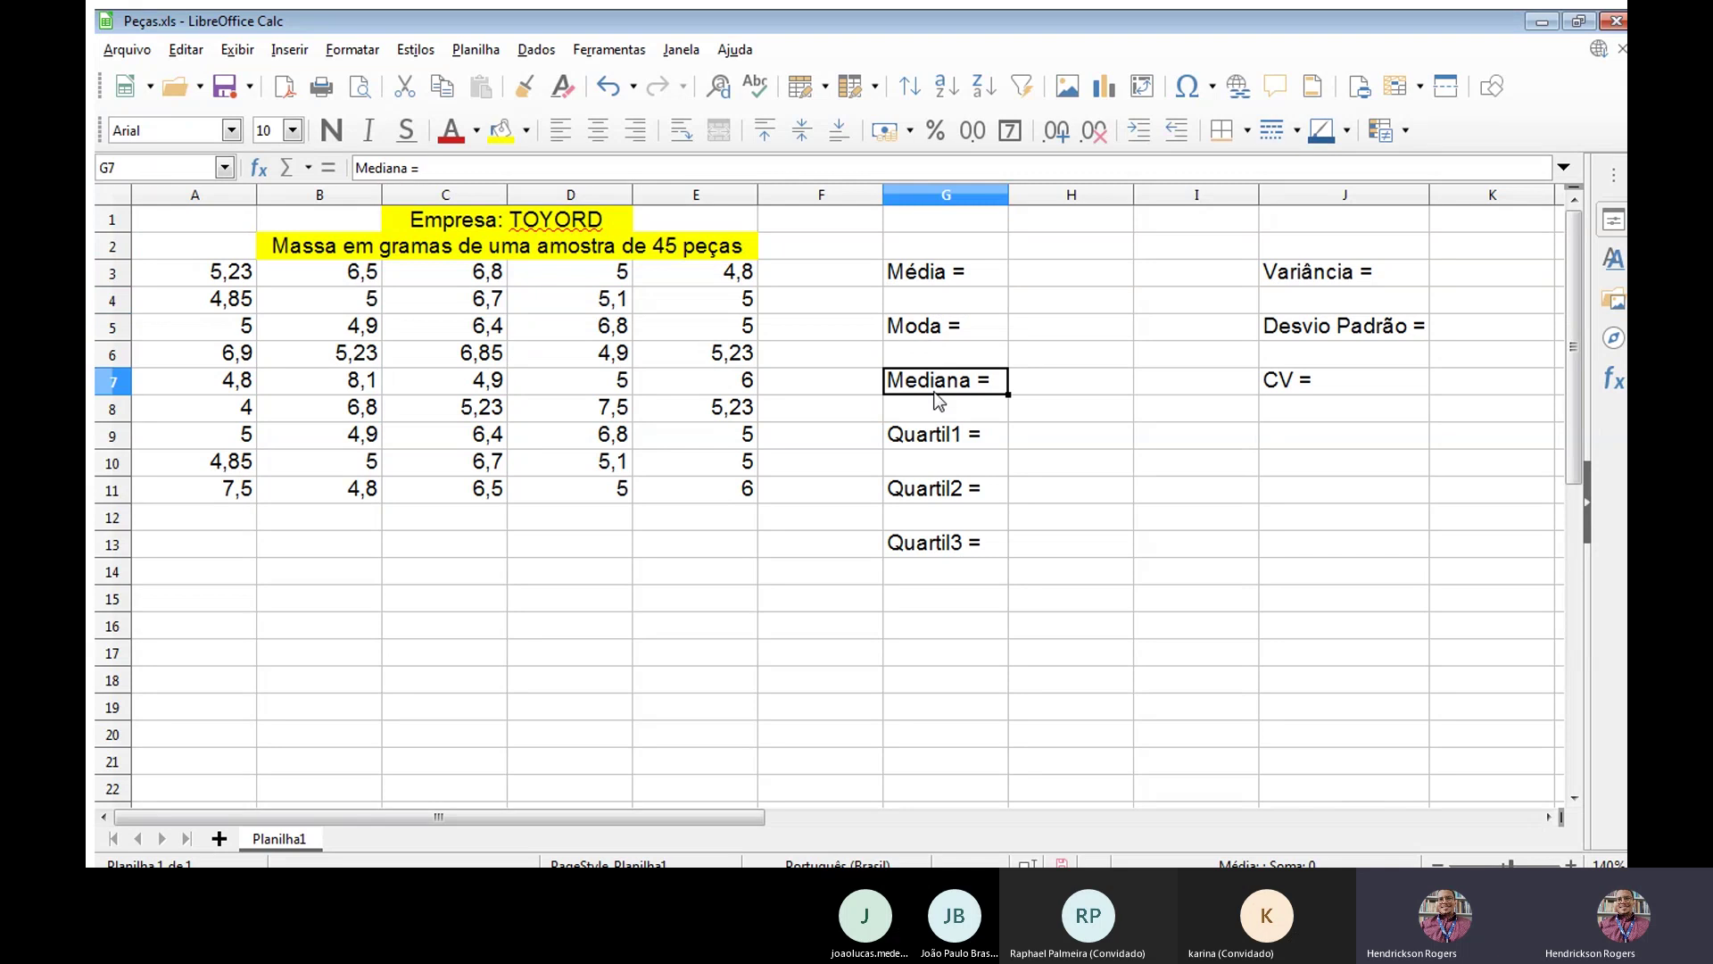
pyautogui.click(937, 436)
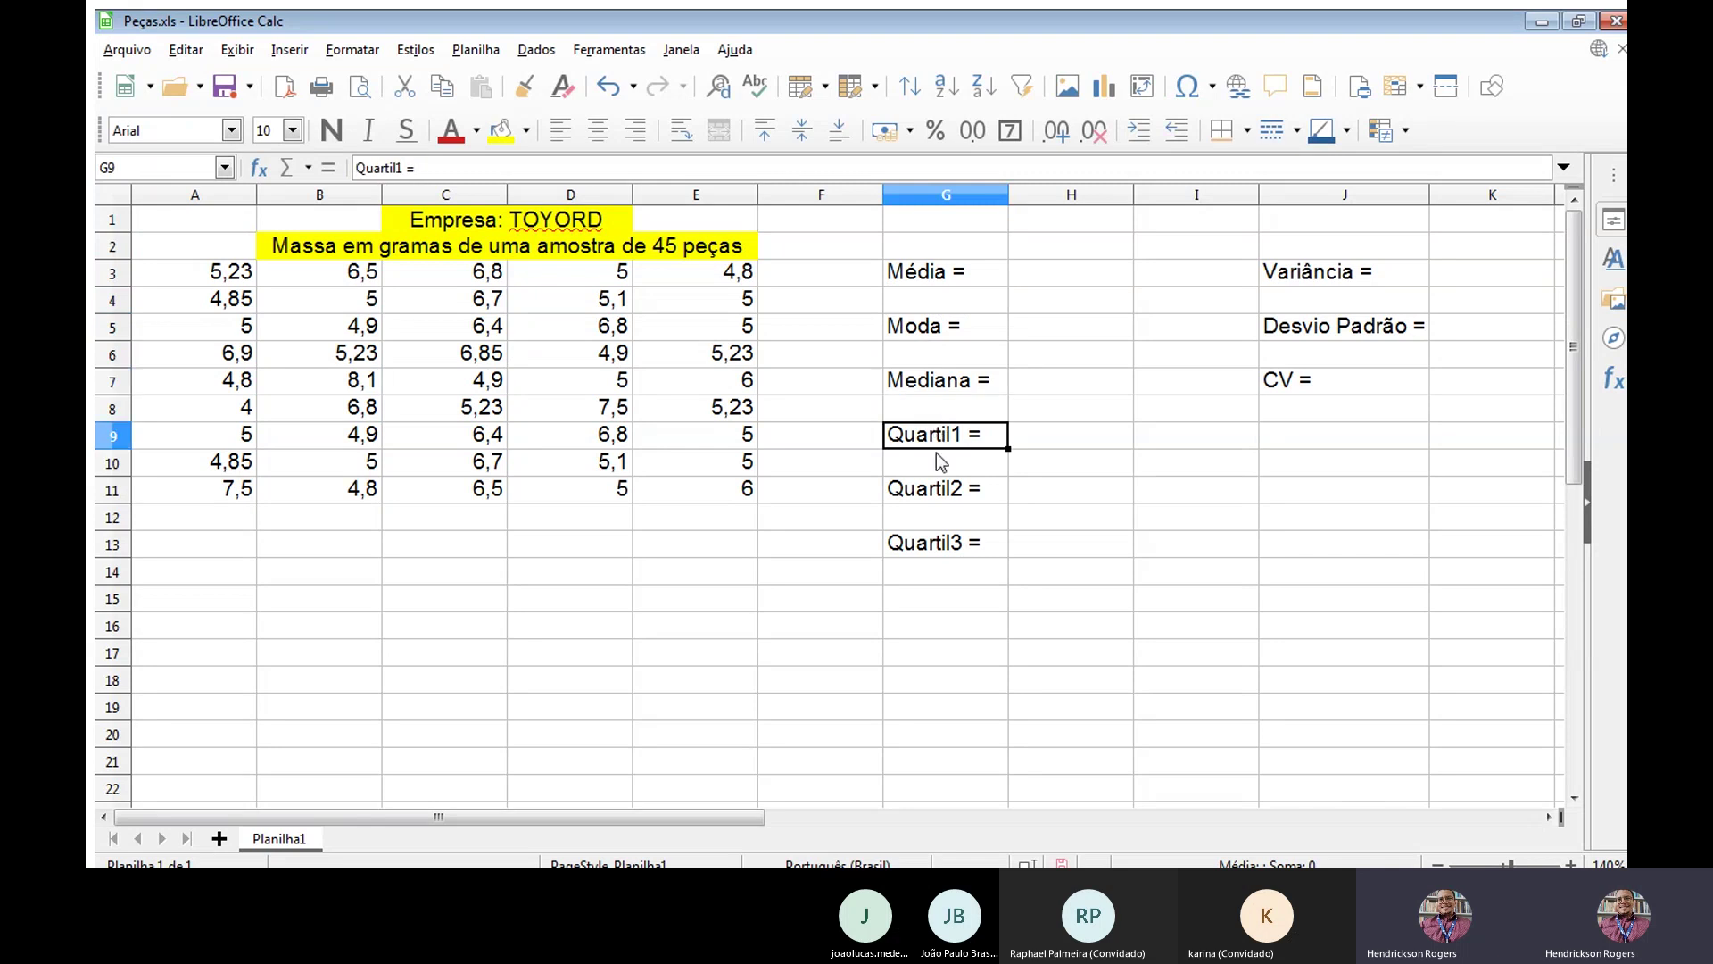
pyautogui.click(1336, 268)
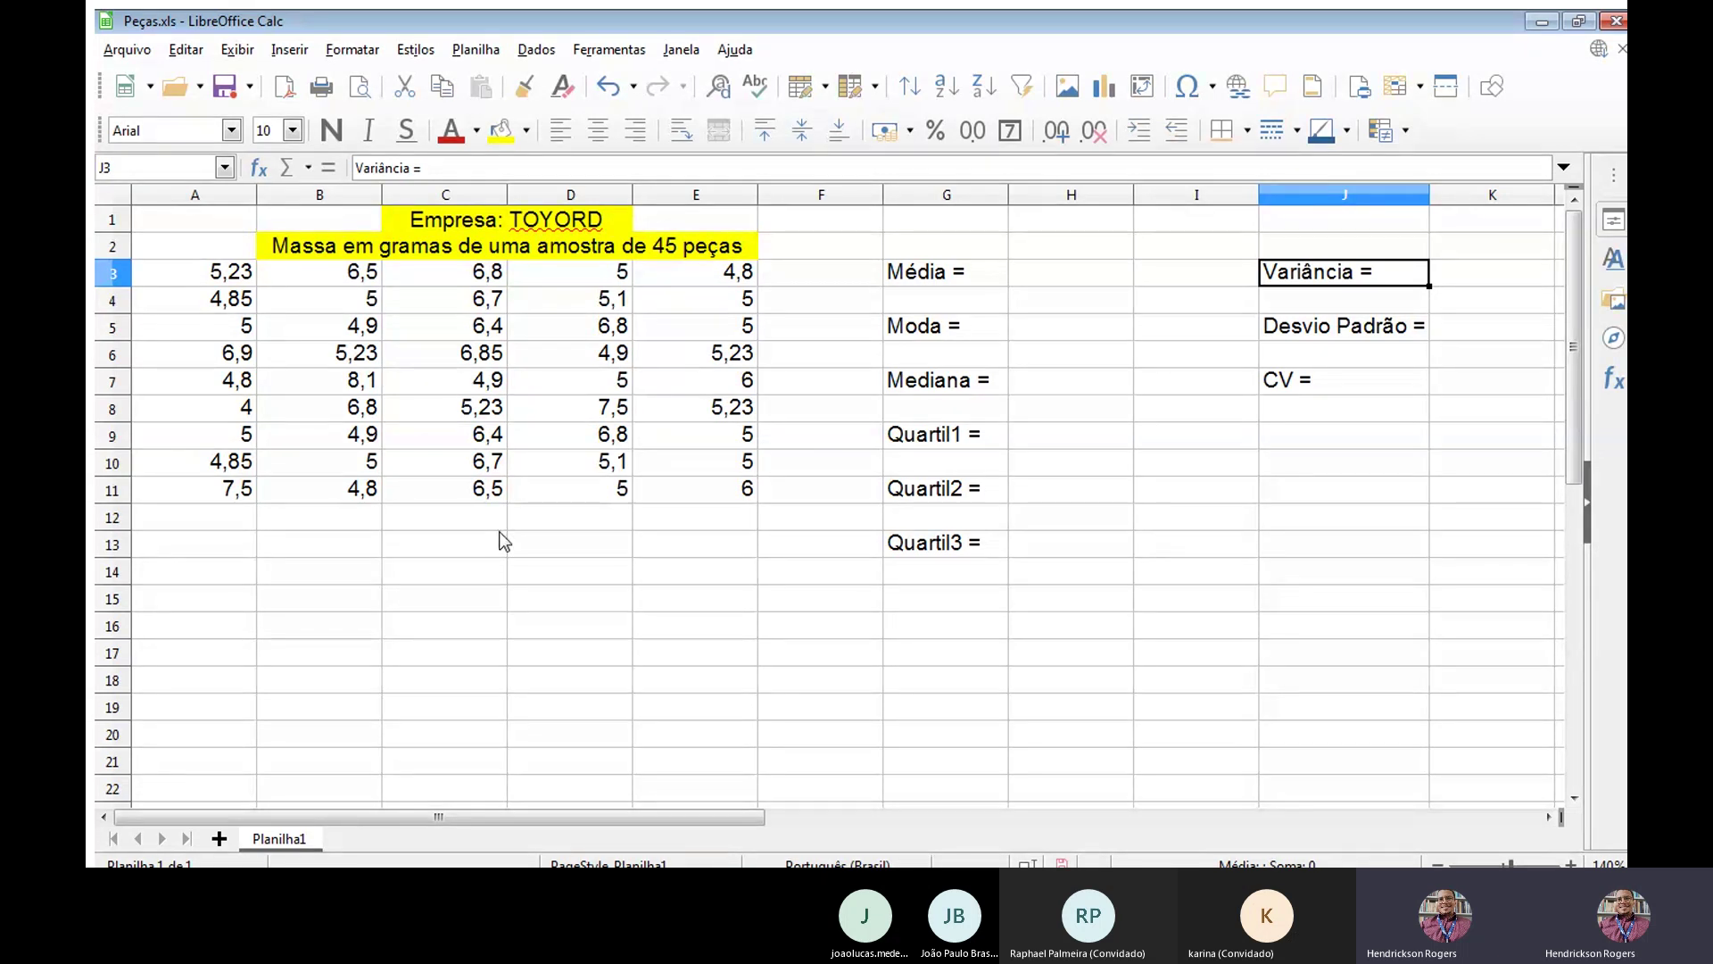
pyautogui.click(1285, 323)
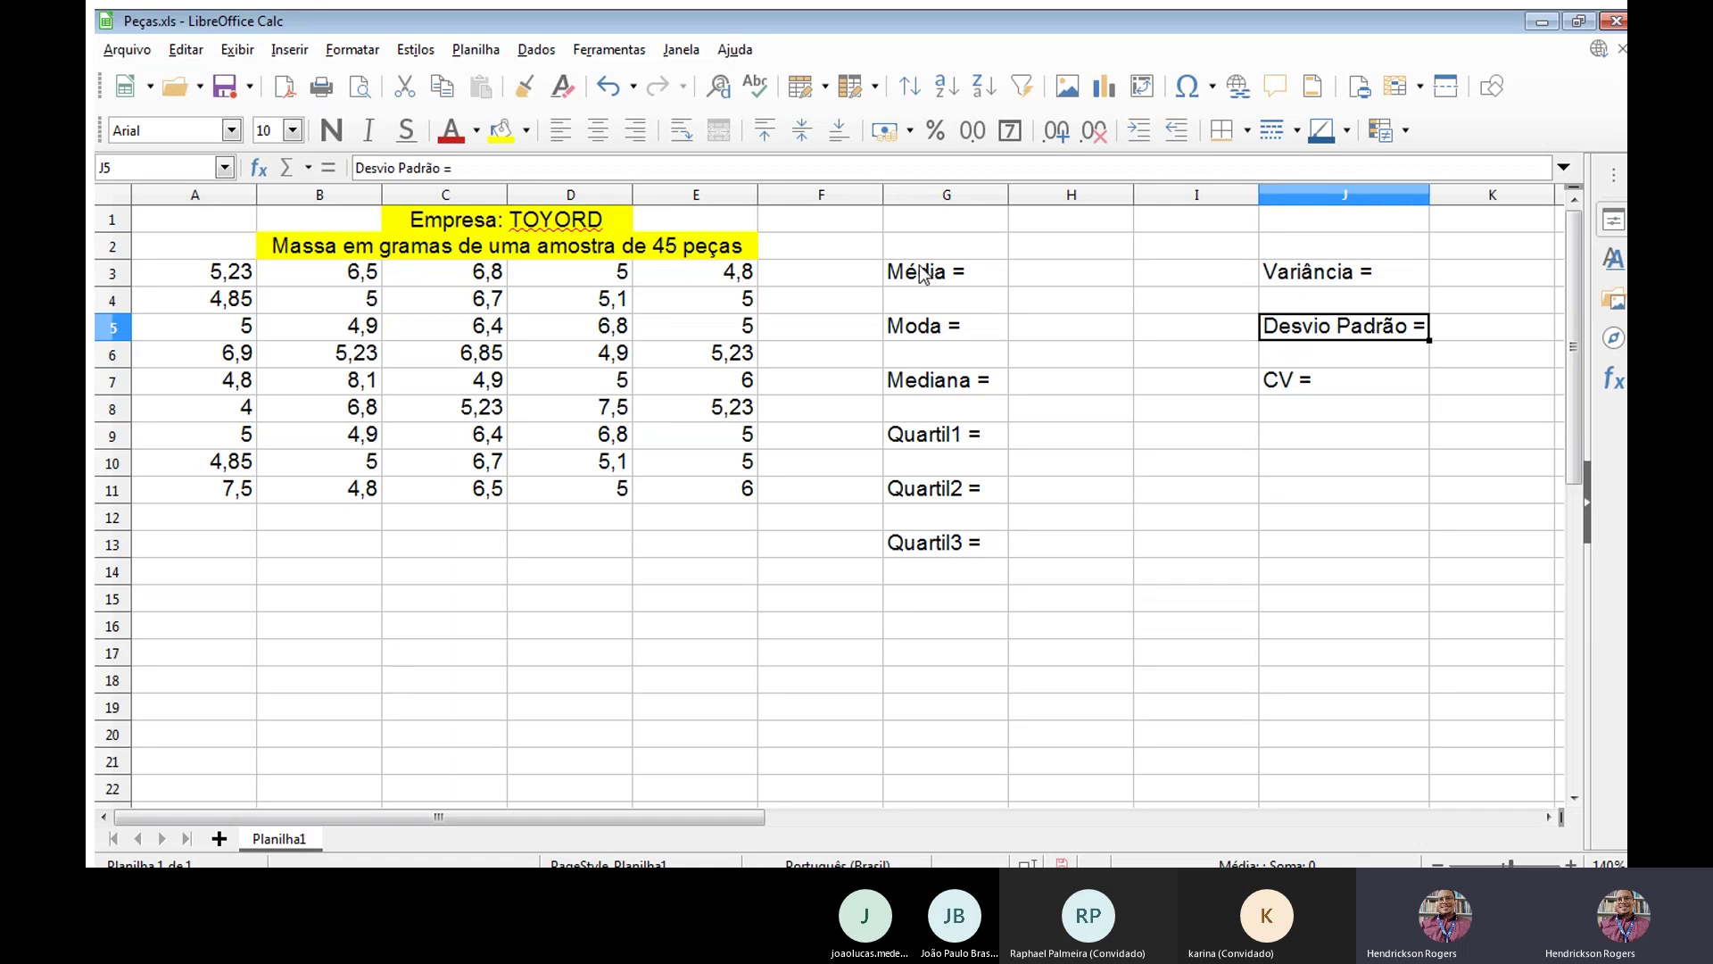
pyautogui.click(1274, 381)
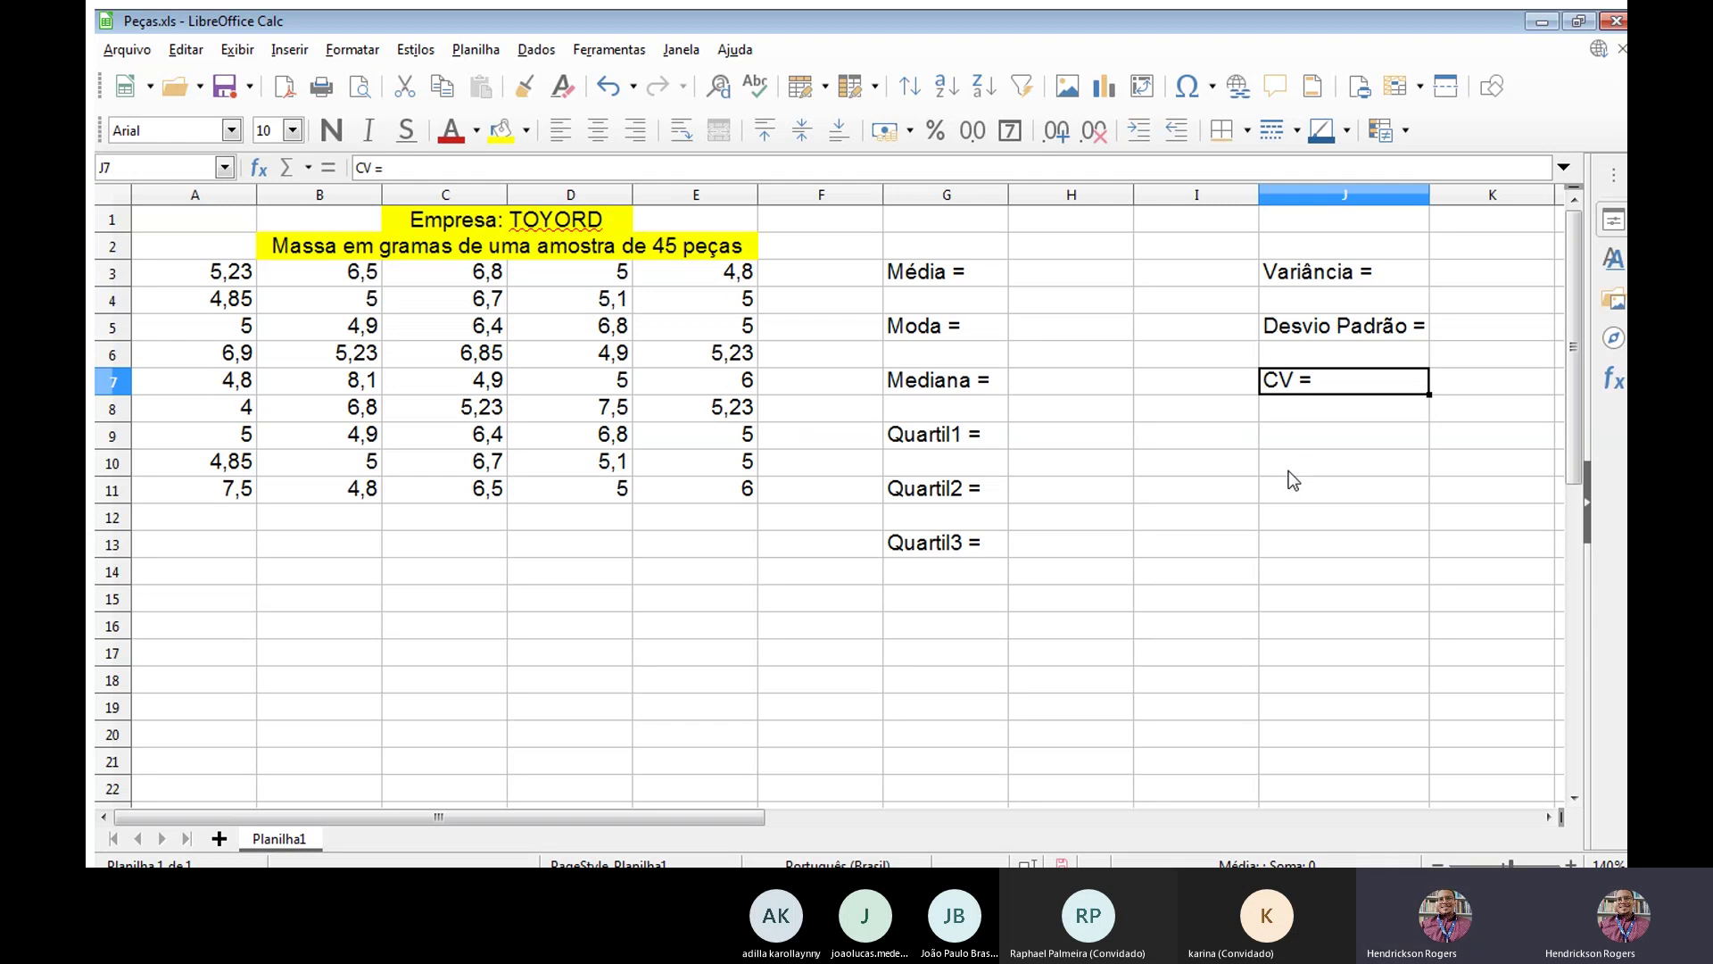
# Move from the CV label across to Mediana, up to Média and over to the mass value in E3 to examine them.
pyautogui.press('Left')
pyautogui.press('Right')
pyautogui.press('Left')
pyautogui.press('Left')
pyautogui.press('Left')
pyautogui.press('Left')
pyautogui.press('Left')
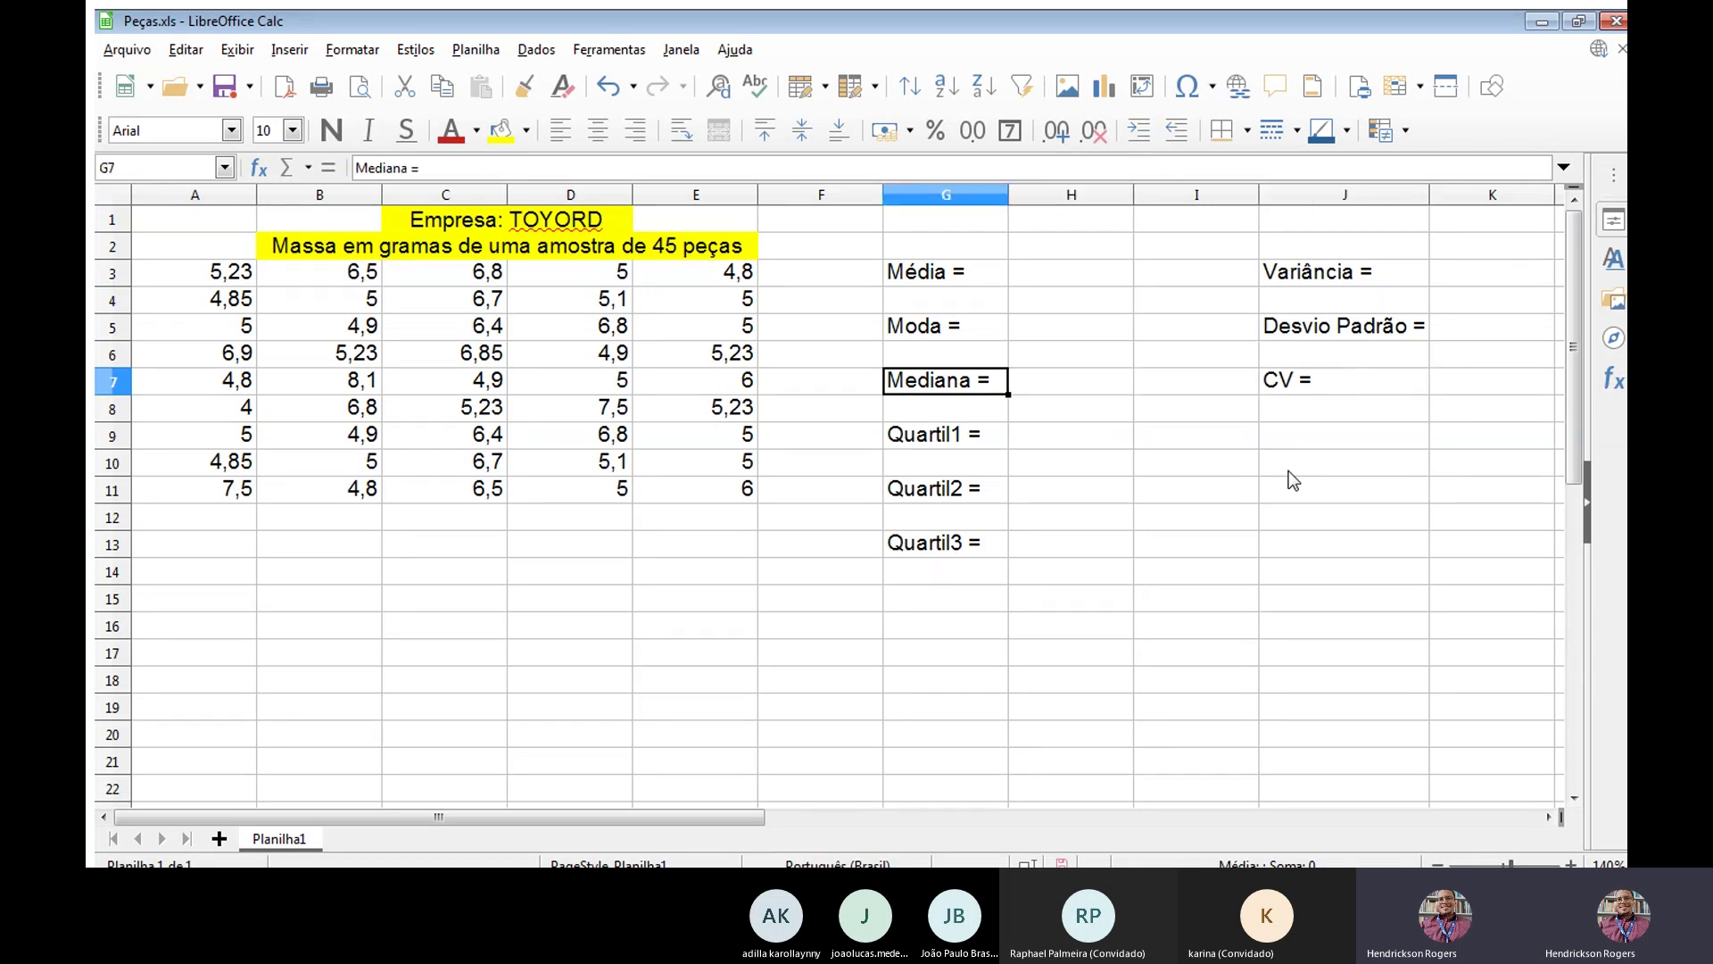
pyautogui.press('Up')
pyautogui.press('Up')
pyautogui.press('Up')
pyautogui.press('Up')
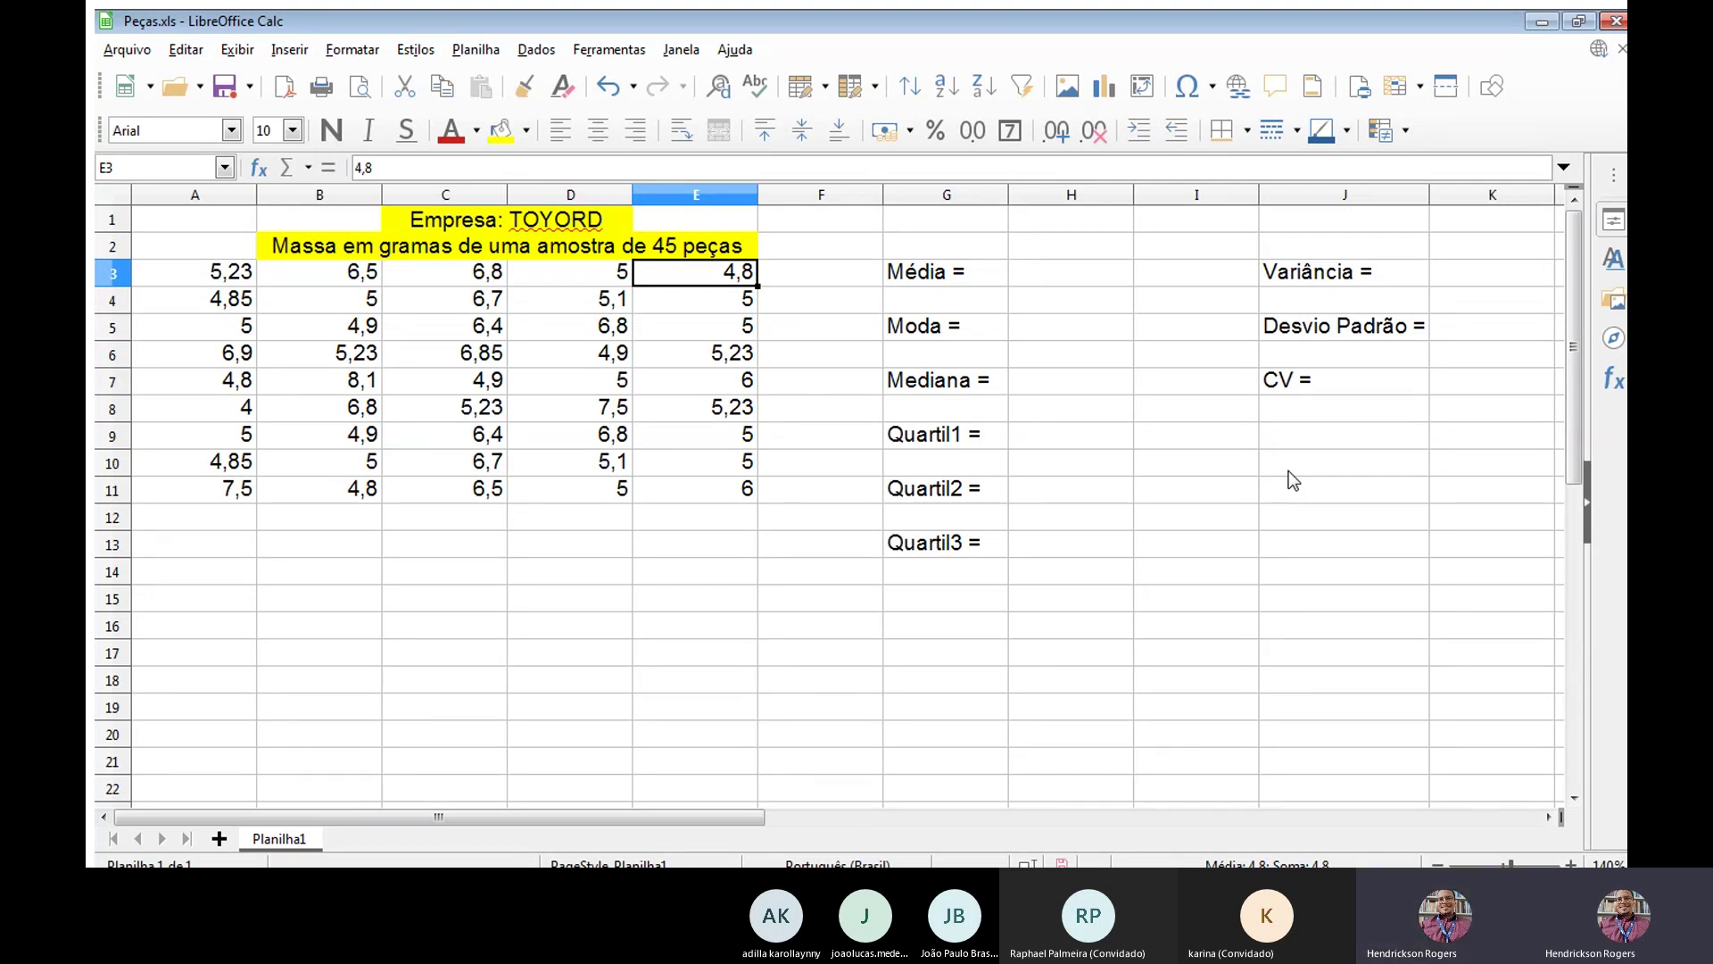
pyautogui.press('Right')
pyautogui.press('Right')
pyautogui.press('Left')
pyautogui.press('Left')
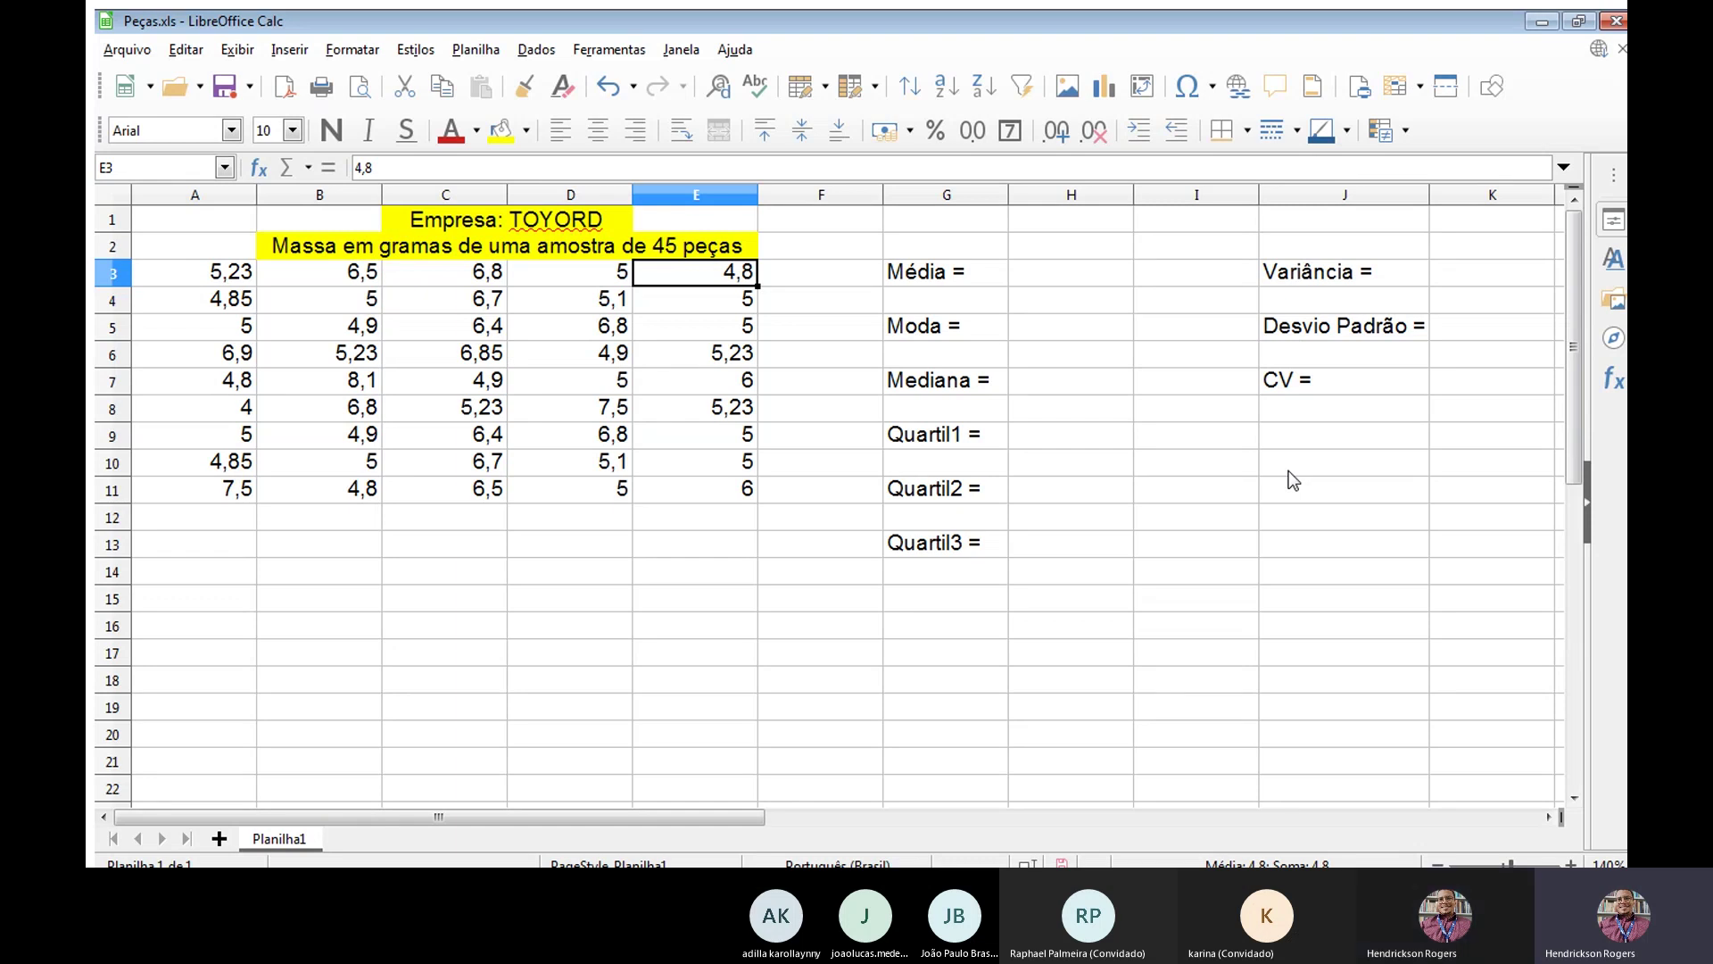
pyautogui.press('Down')
pyautogui.press('Up')
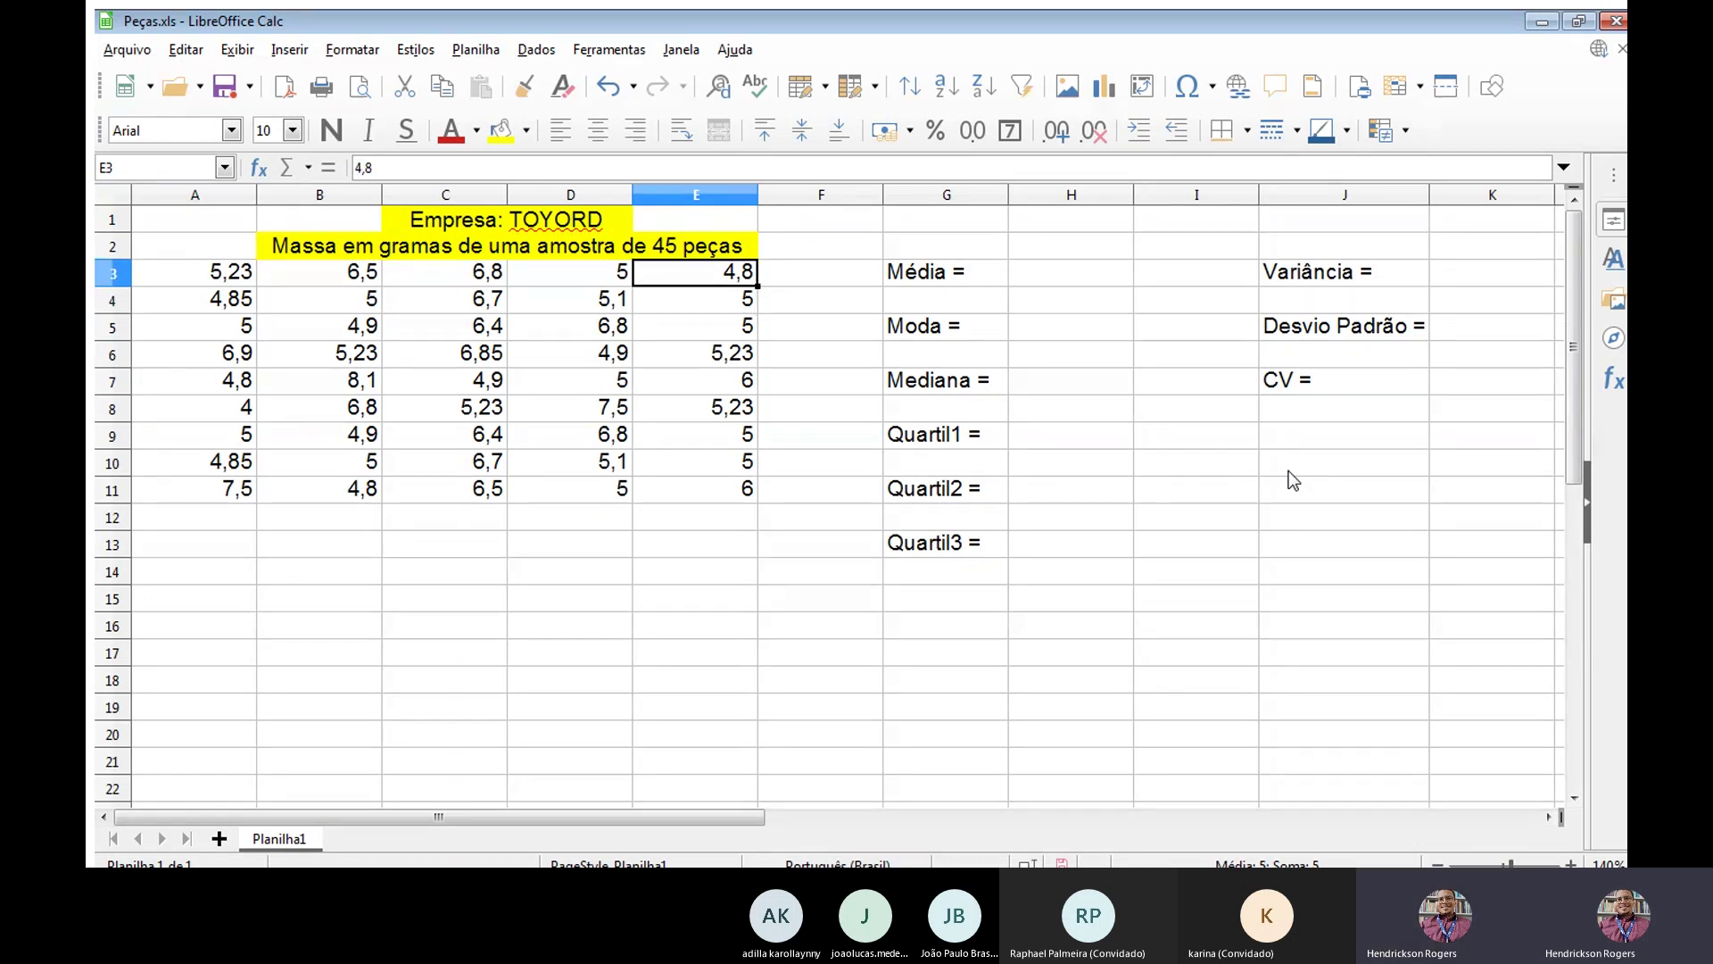
# Move back from the sample data to the CV label in J7.
pyautogui.press('Right')
pyautogui.press('Right')
pyautogui.press('Right')
pyautogui.press('Right')
pyautogui.press('Down')
pyautogui.press('Down')
pyautogui.press('Right')
pyautogui.press('Down')
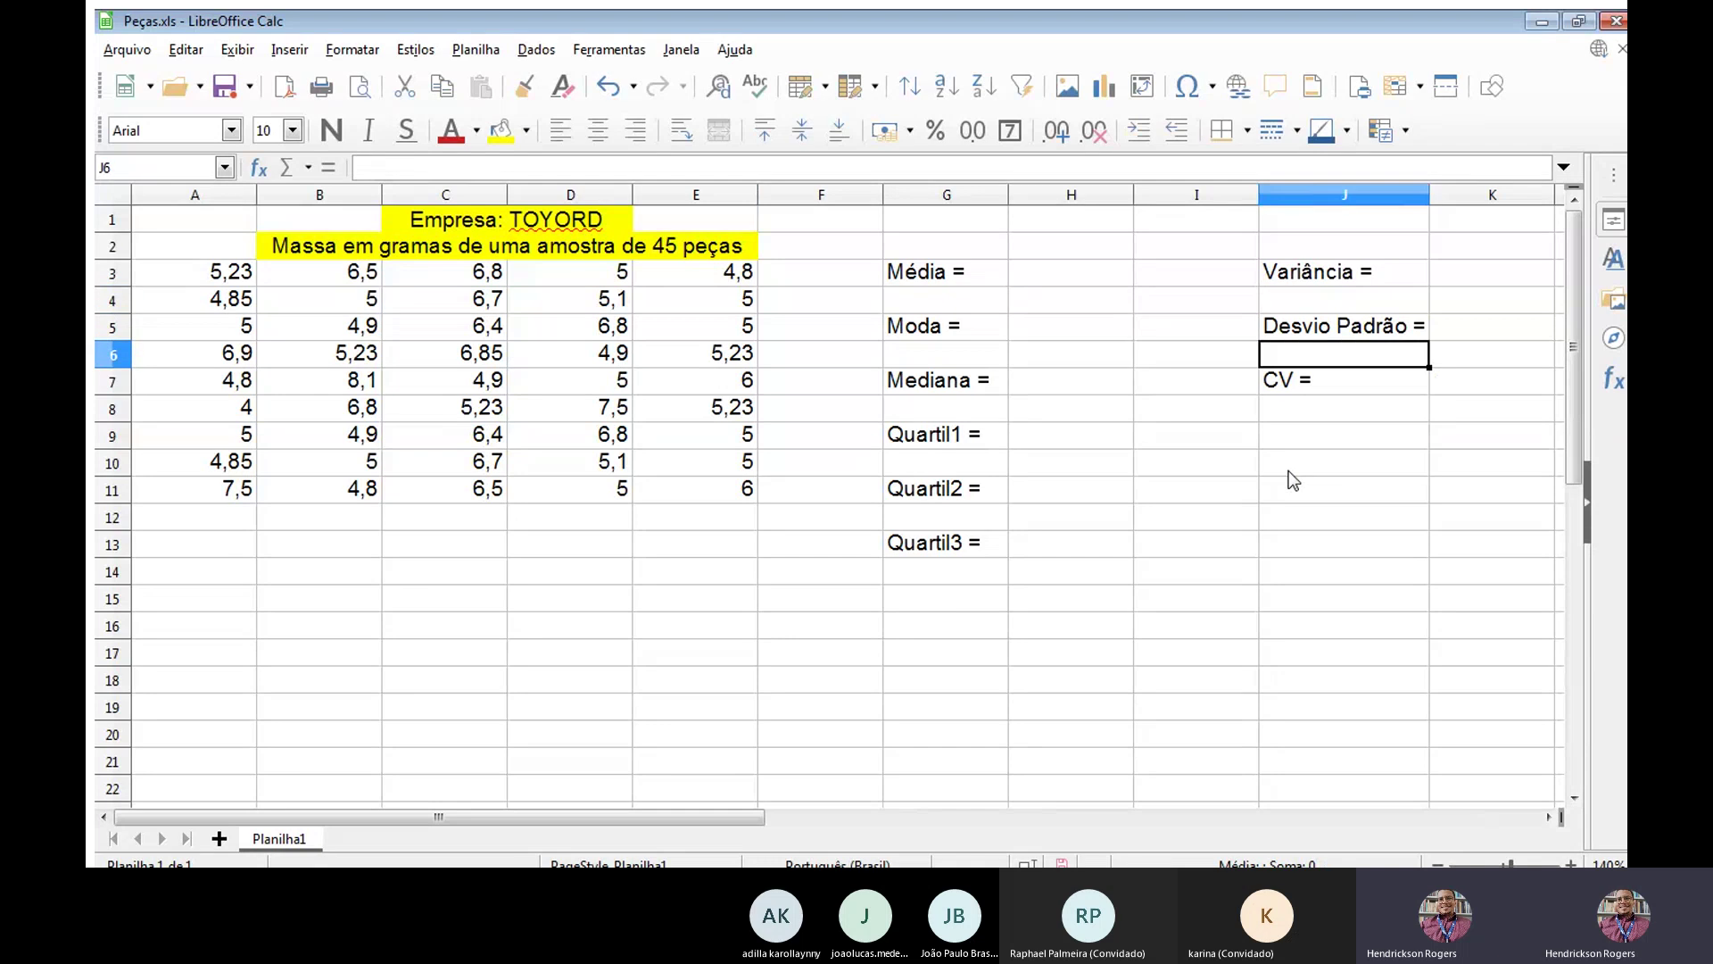
pyautogui.press('Down')
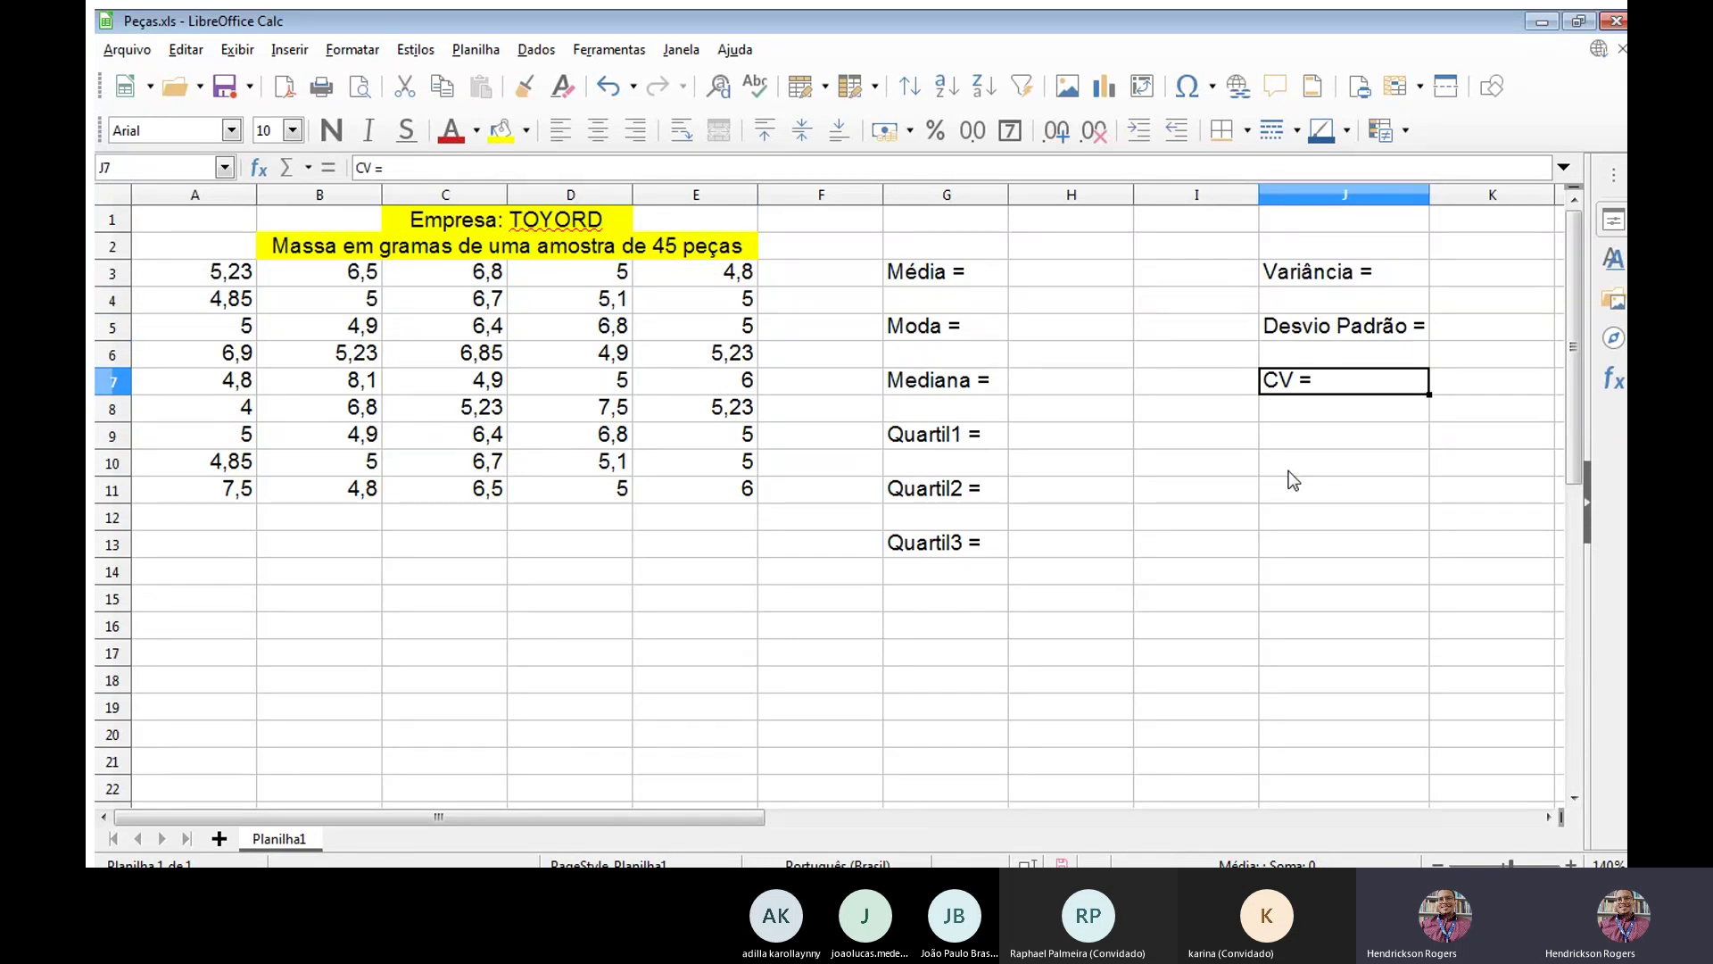
# Select the empty cell H3 beside the Média label and save the Peças.xls workbook.
pyautogui.press('Left')
pyautogui.press('Left')
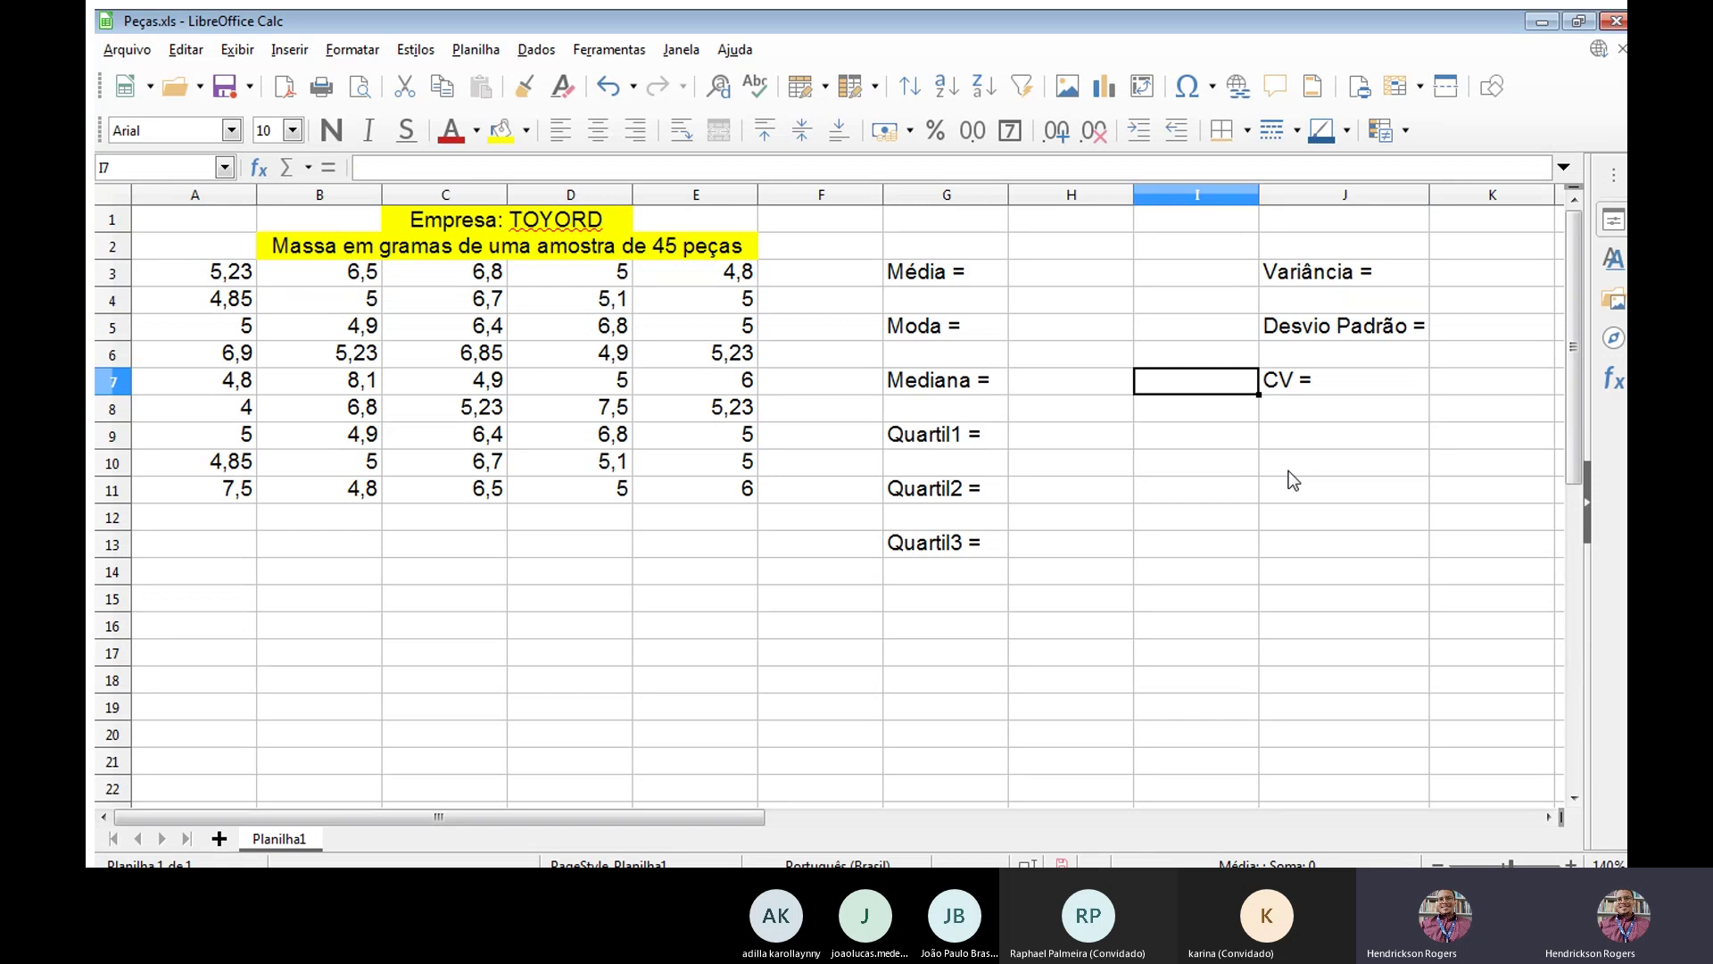
pyautogui.press('Up')
pyautogui.press('Up')
pyautogui.press('Up')
pyautogui.press('Up')
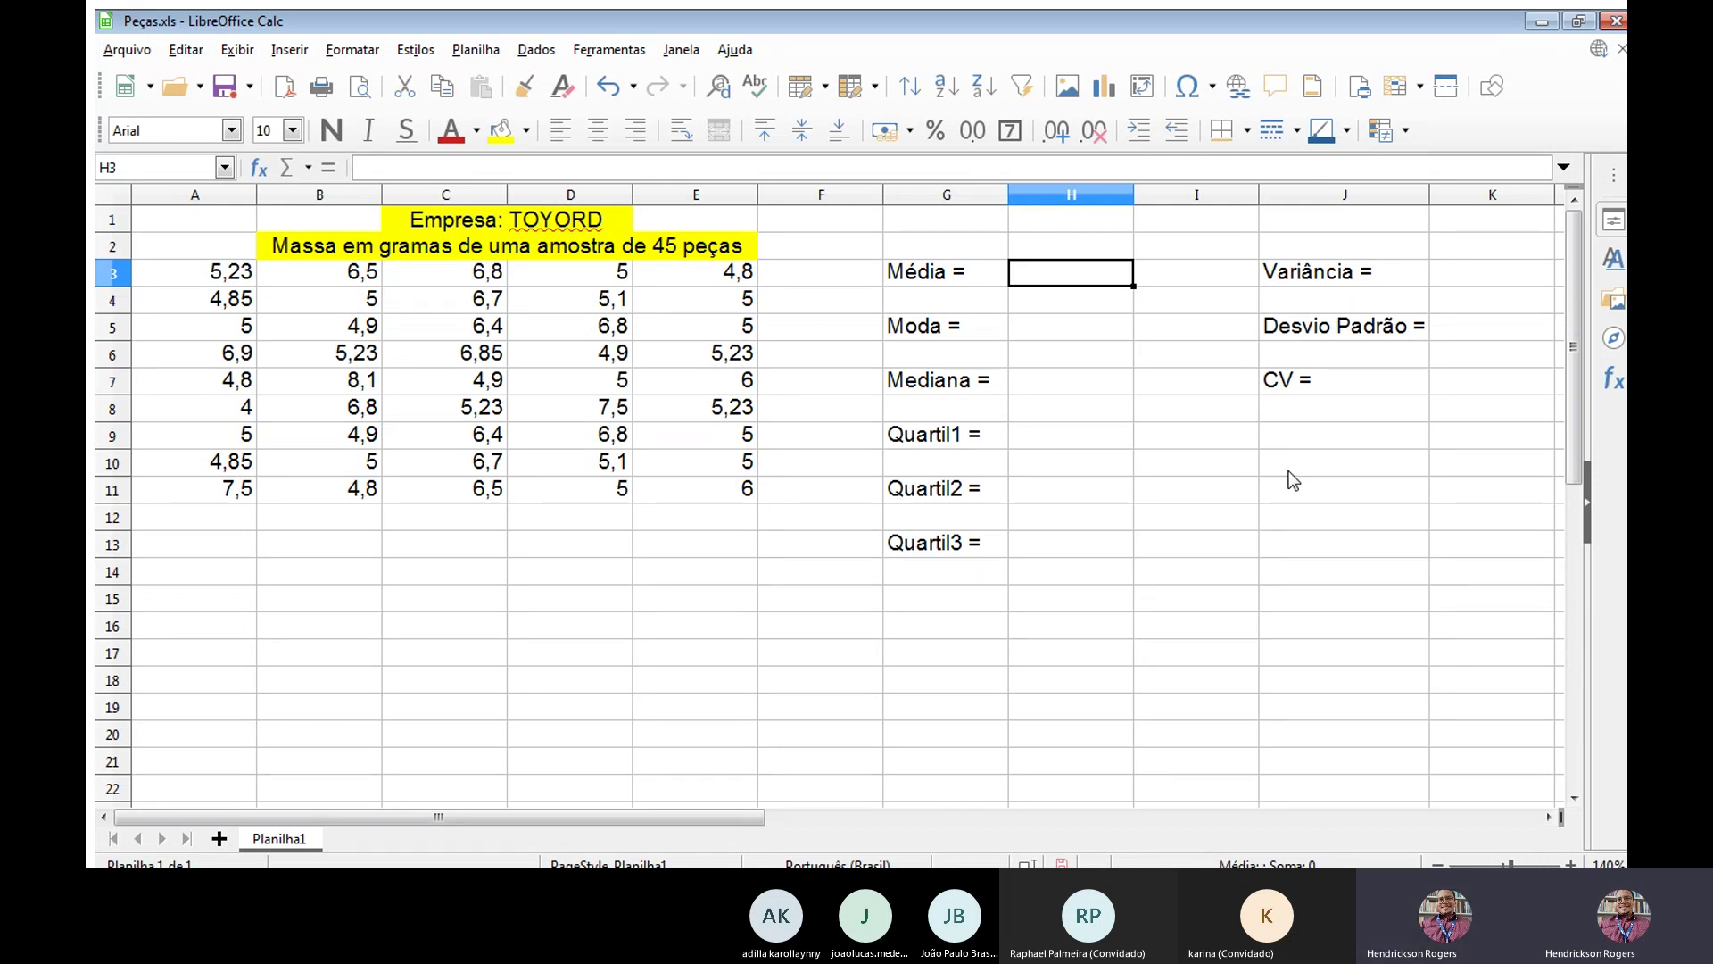
pyautogui.hotkey('ctrl', 's')
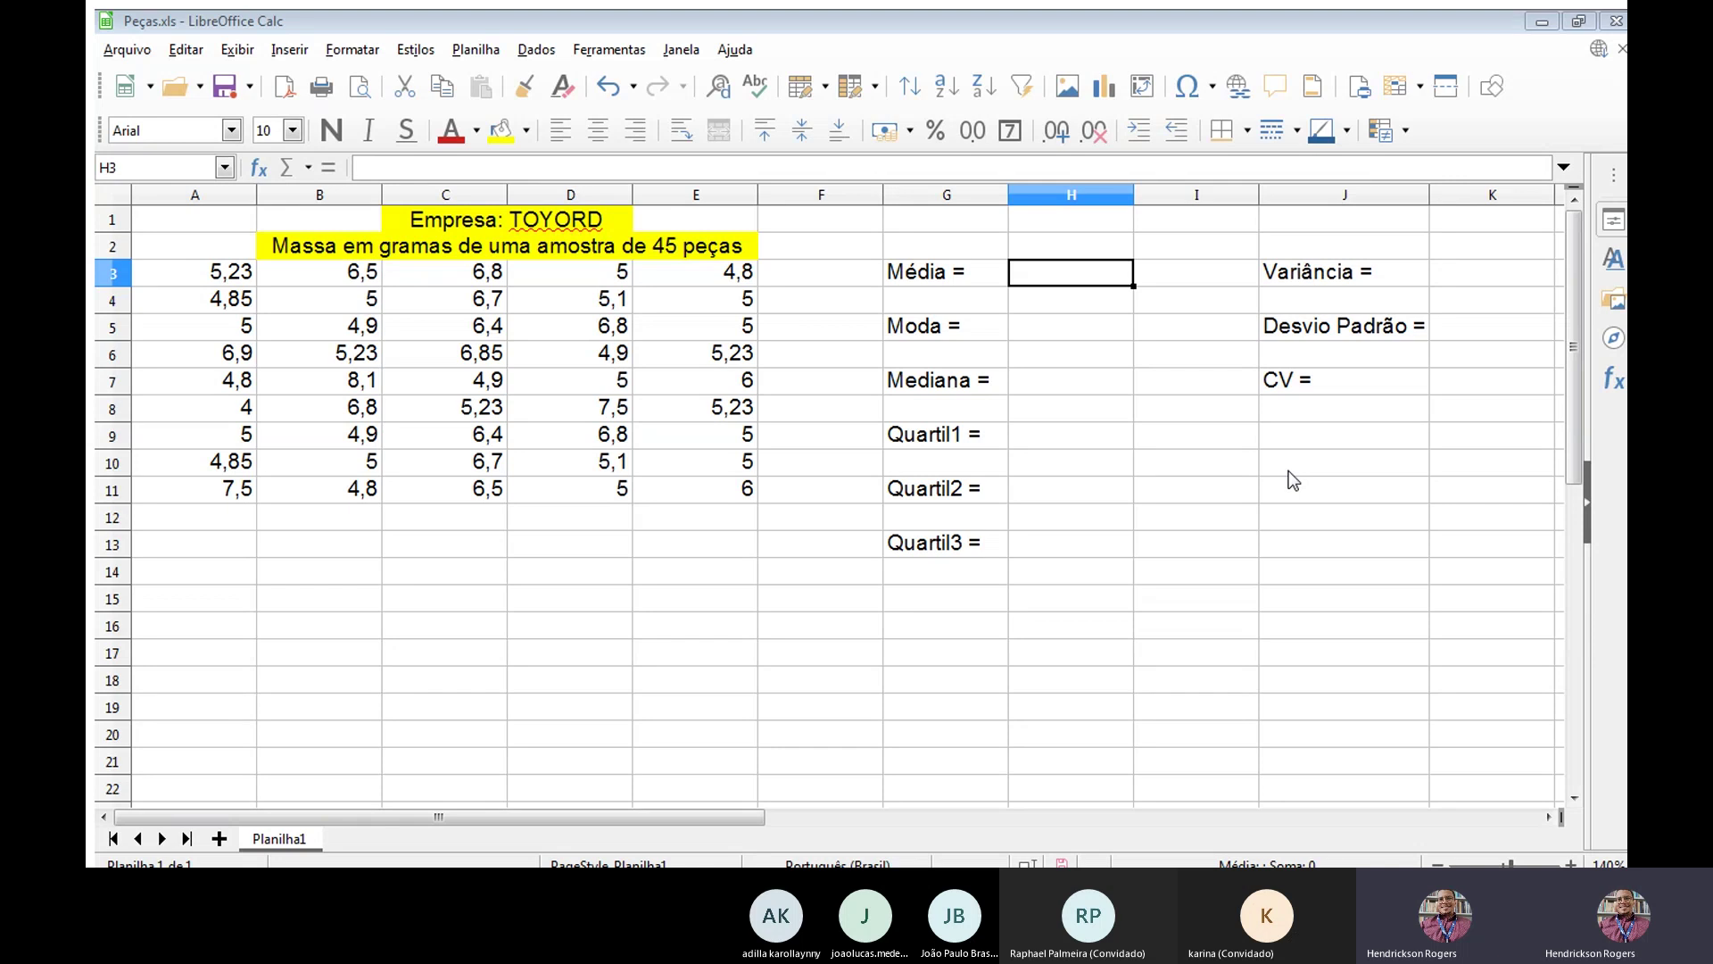
# Select the first mass value of the sample in cell A3.
pyautogui.press('Left')
pyautogui.press('Left')
pyautogui.press('Left')
pyautogui.press('Left')
pyautogui.press('Left')
pyautogui.press('Left')
pyautogui.press('Left')
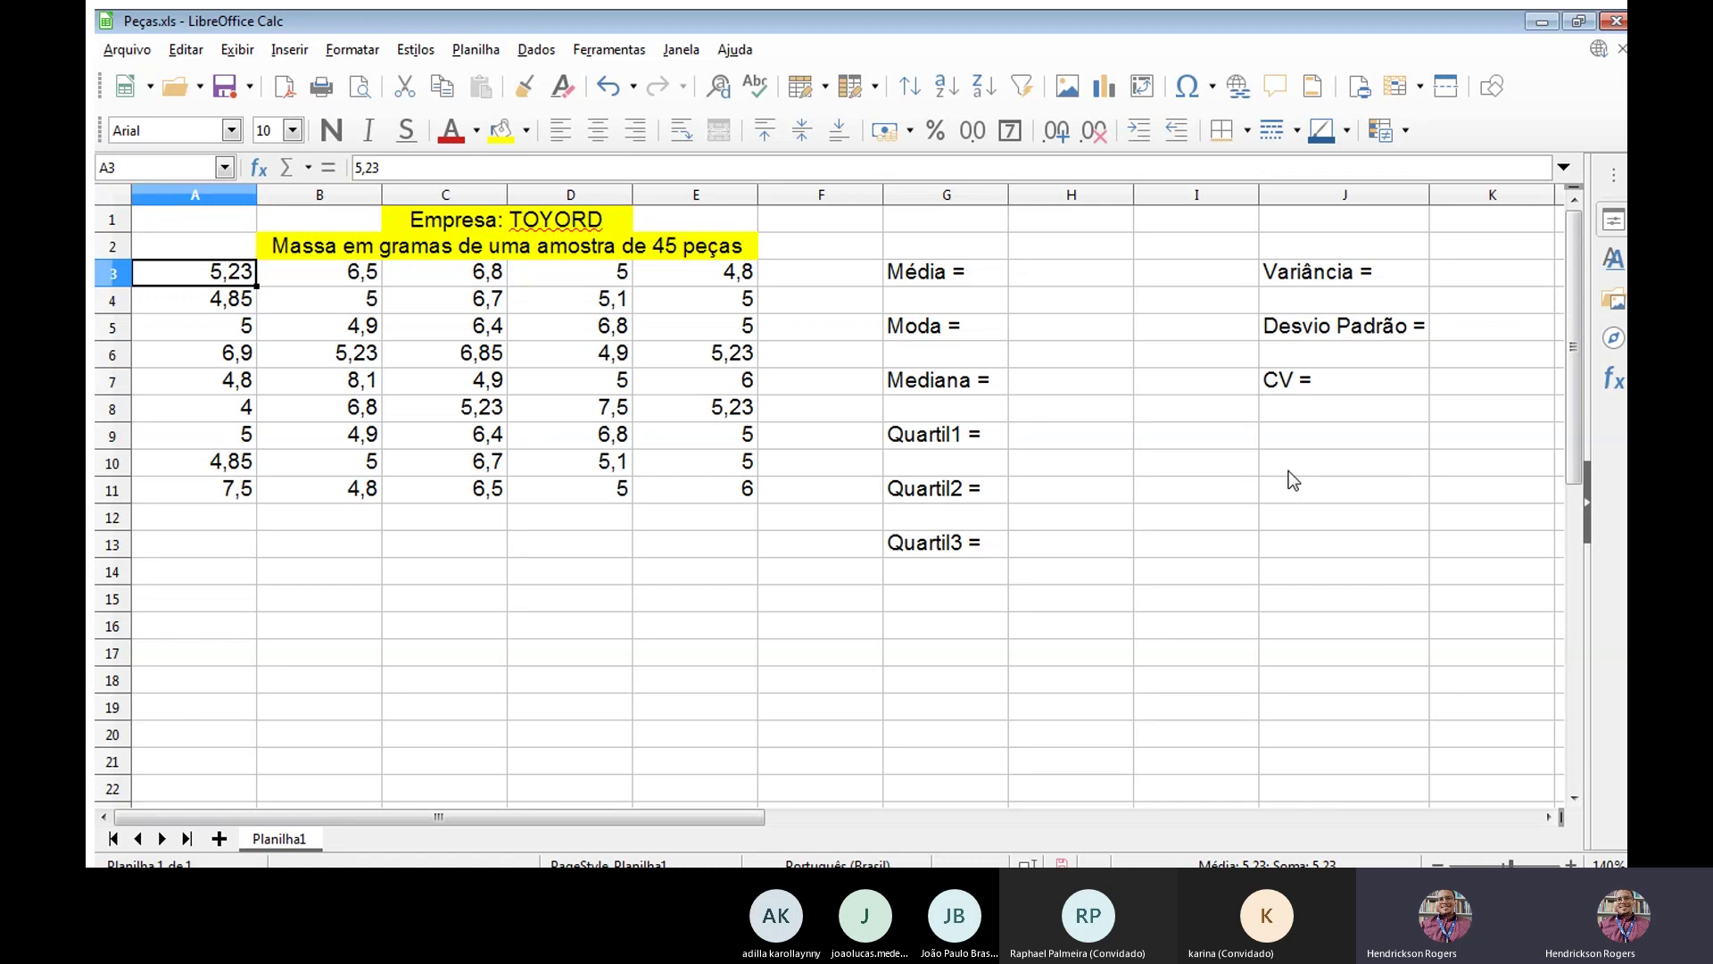
# Calculate the mean of the sample masses in H3 with the formula =MÉDIA(A3:E11).
pyautogui.press('Right')
pyautogui.press('Right')
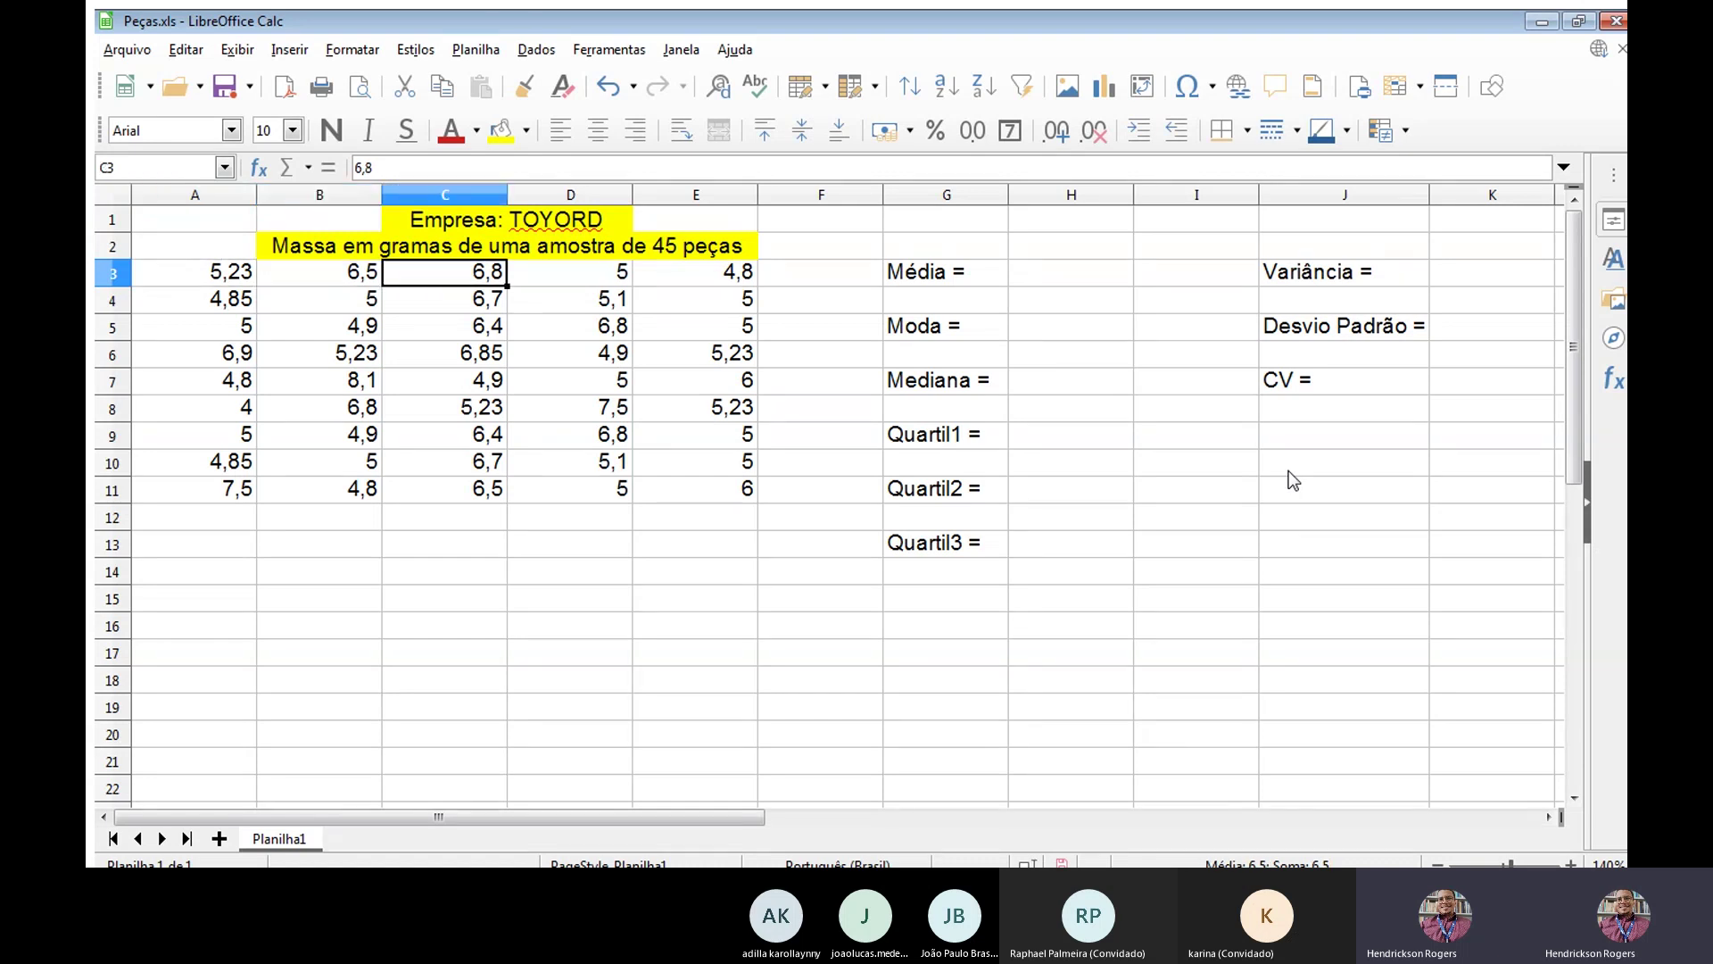
pyautogui.press('Right')
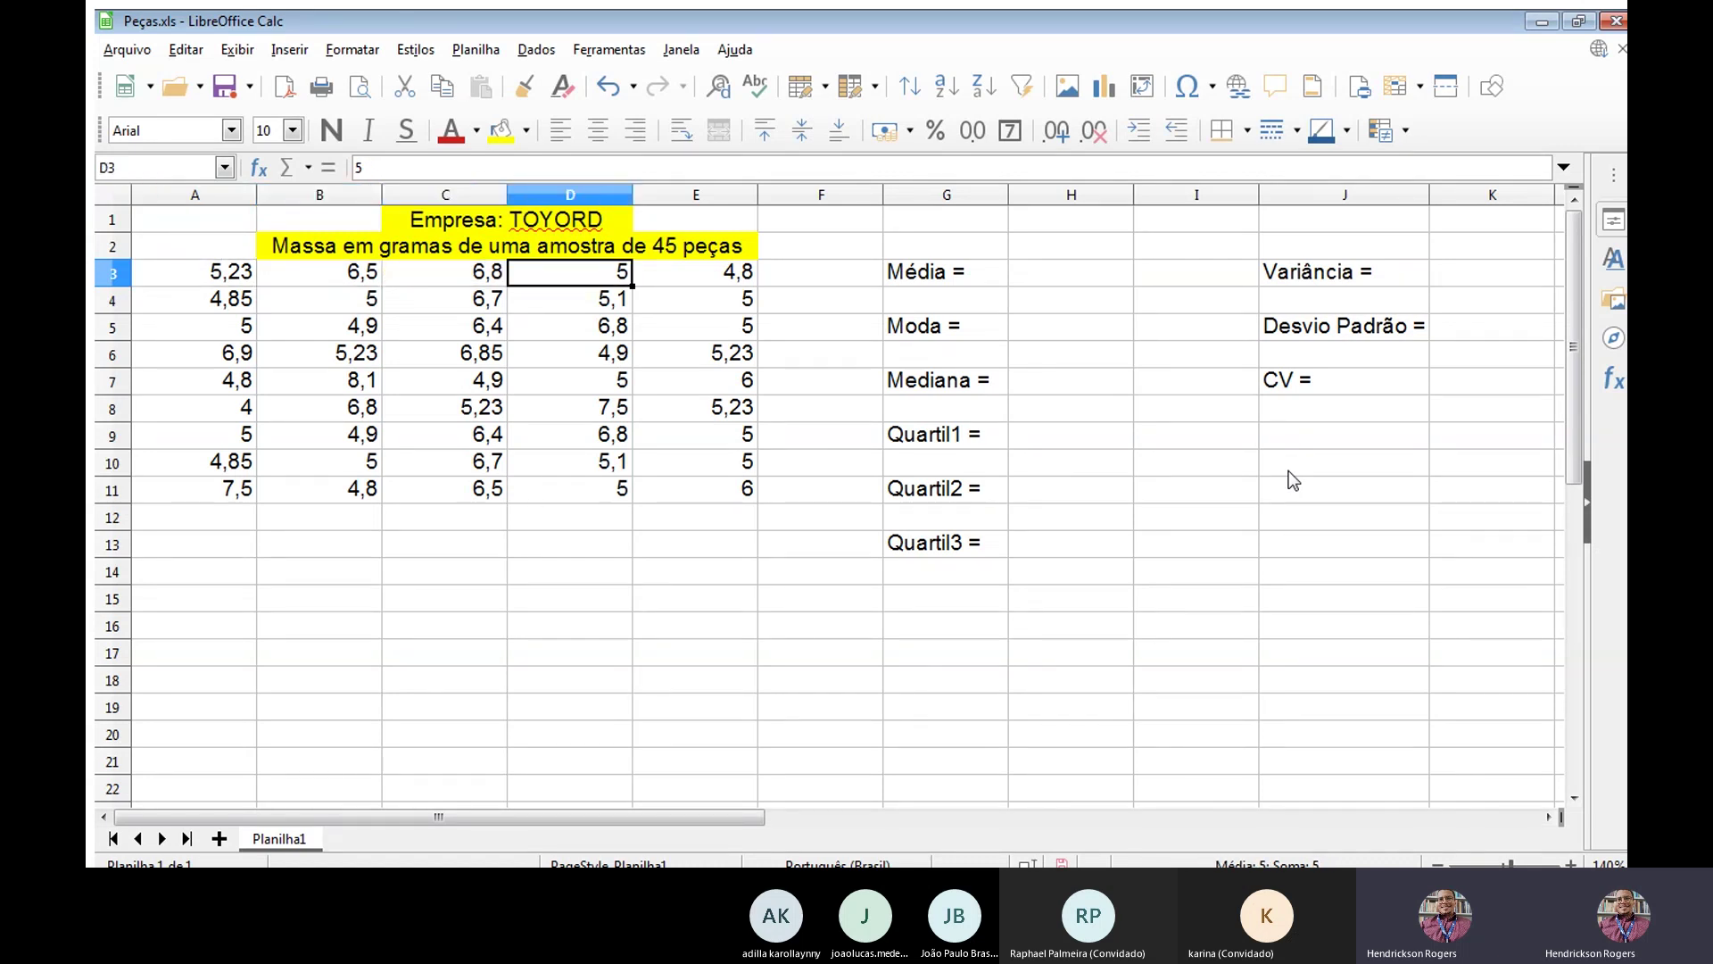
pyautogui.press('Right')
pyautogui.press('Right')
pyautogui.press('Right')
pyautogui.press('Right')
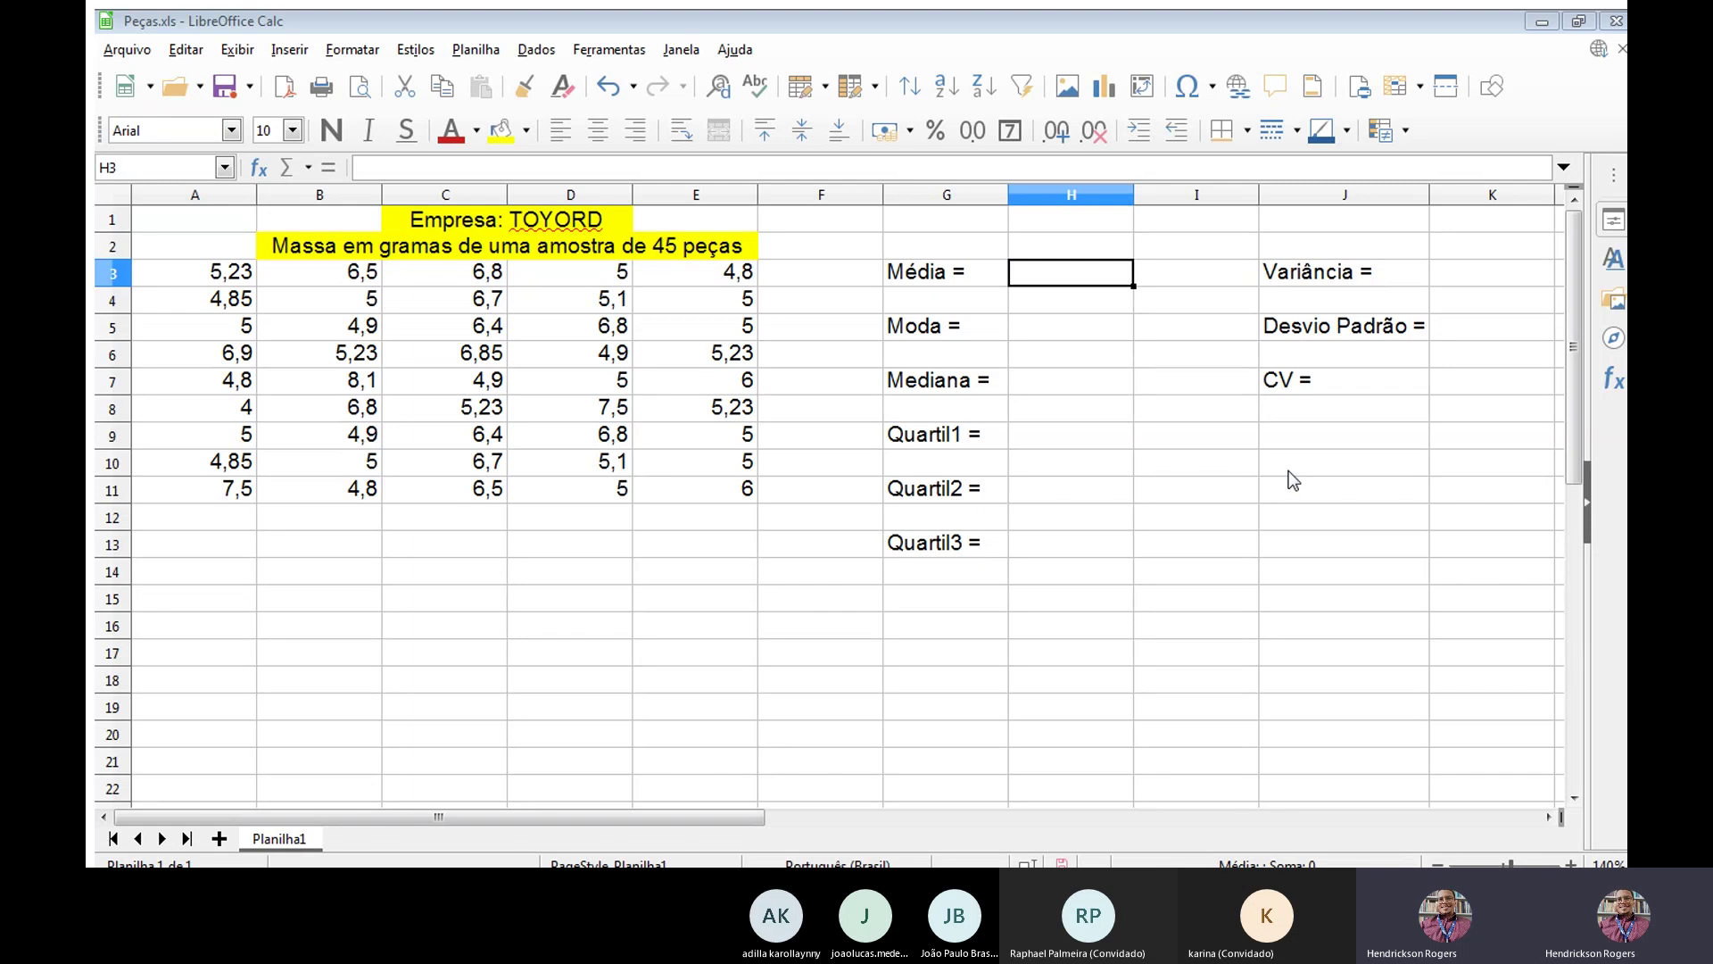
pyautogui.write('=')
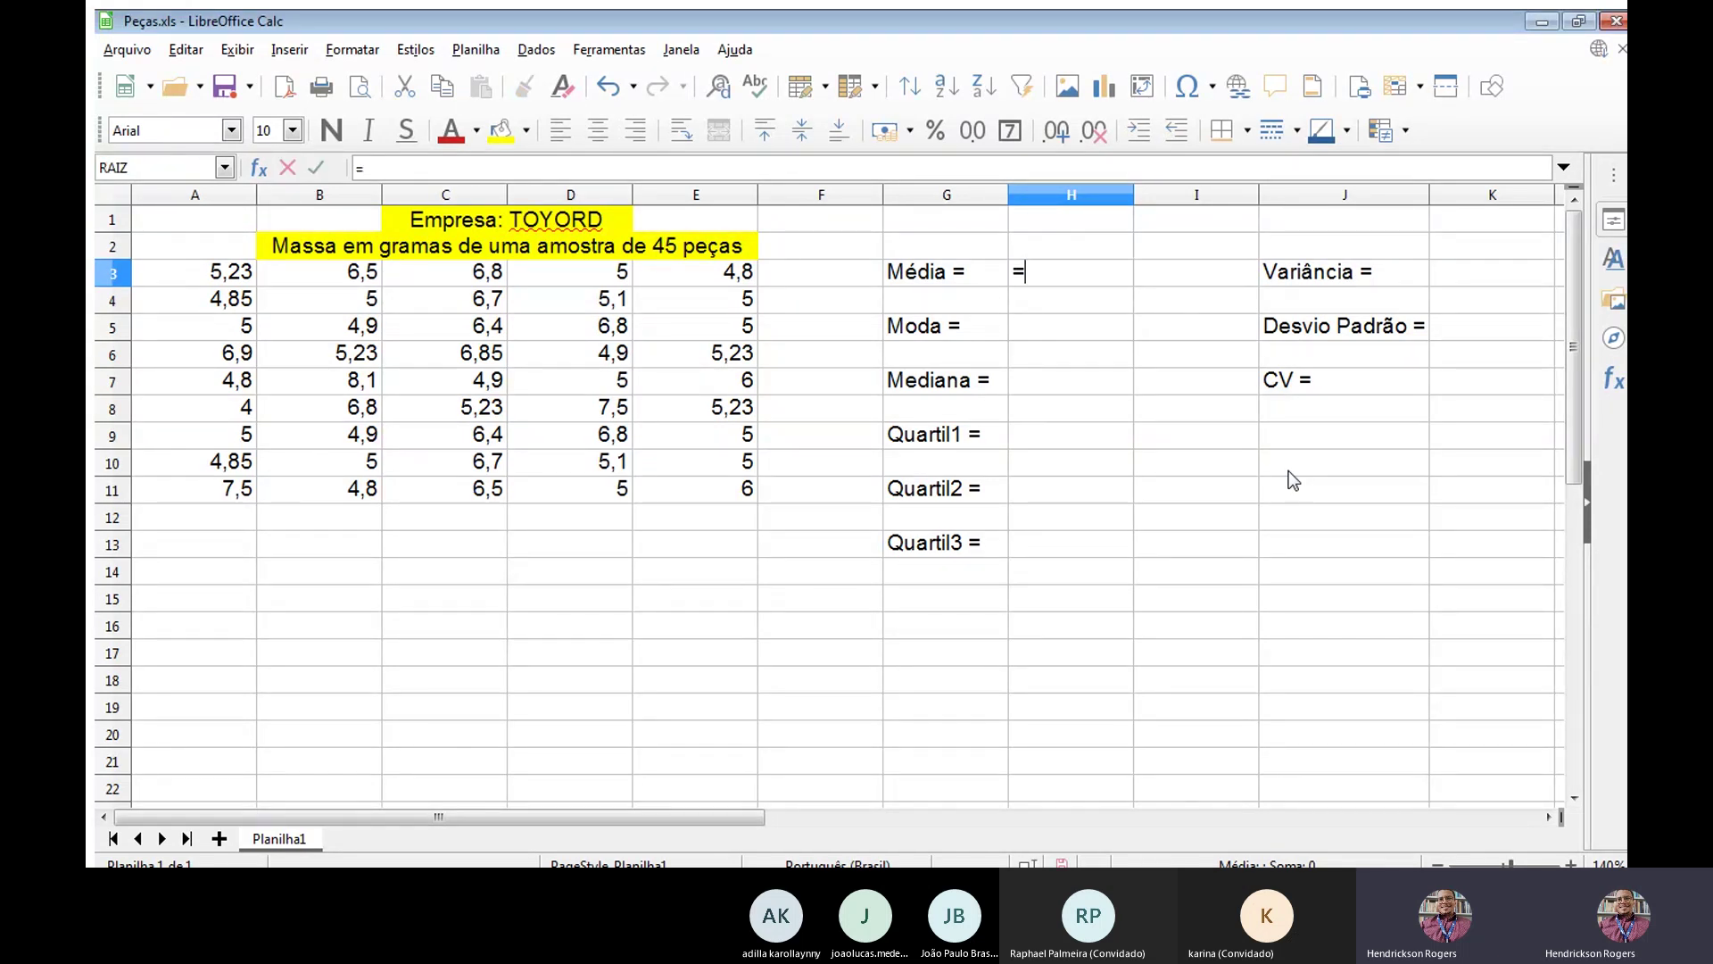
pyautogui.write('média')
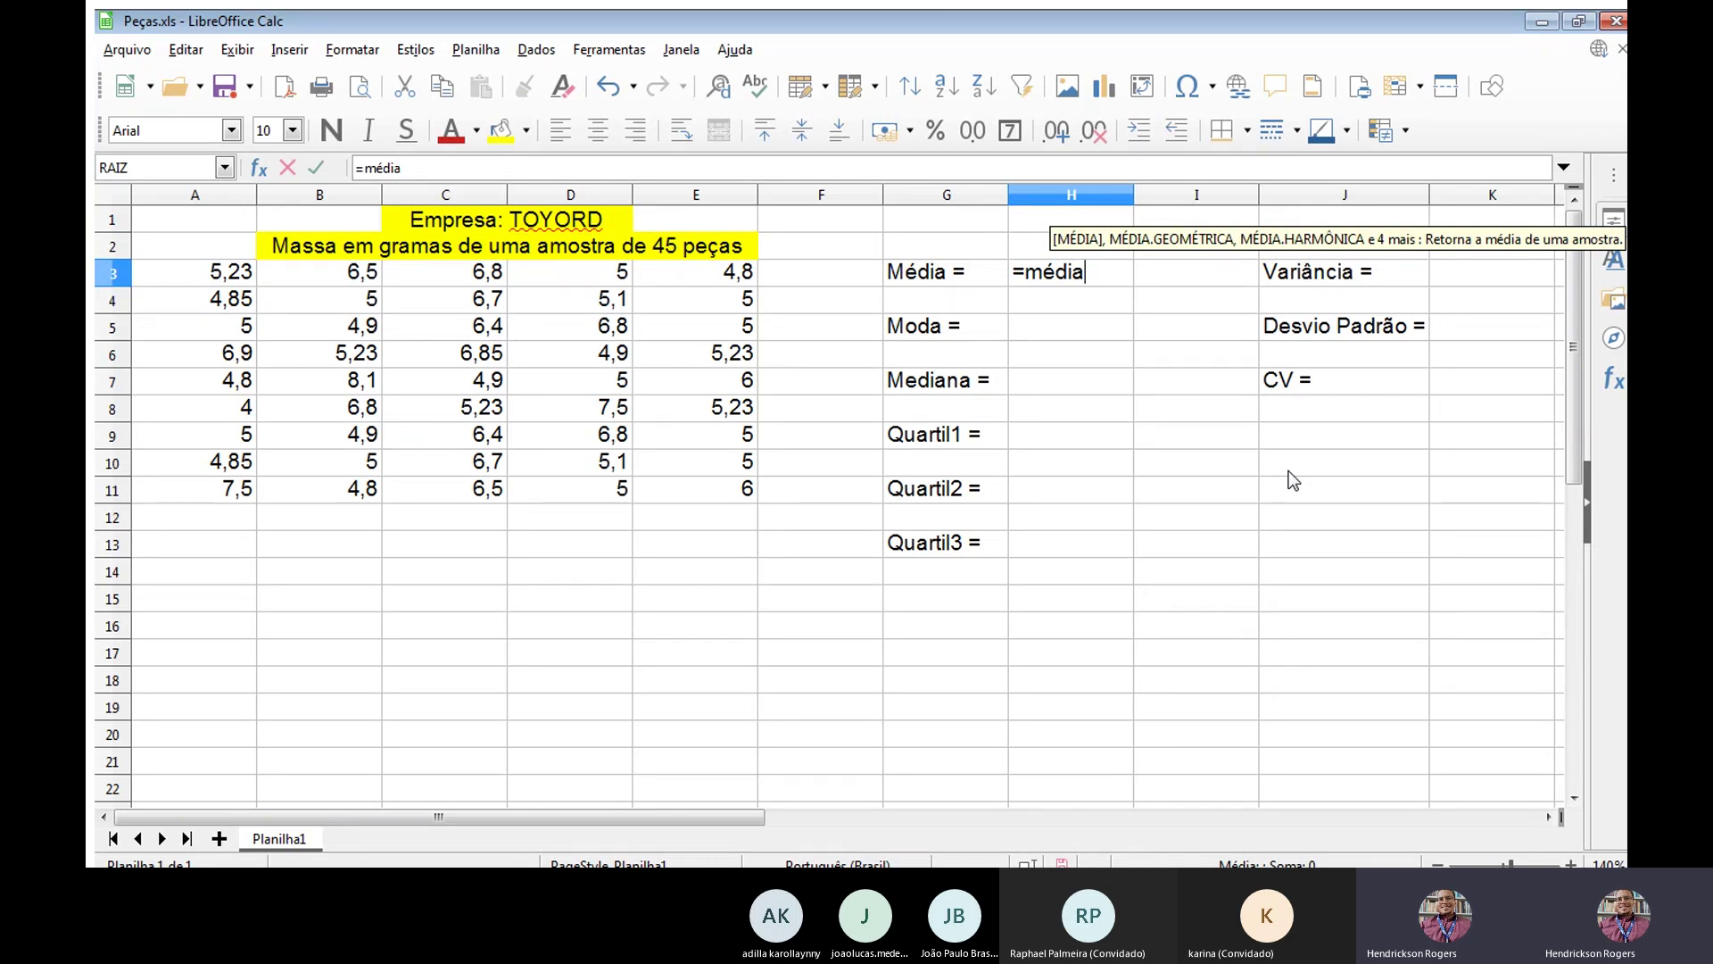
pyautogui.press('Return')
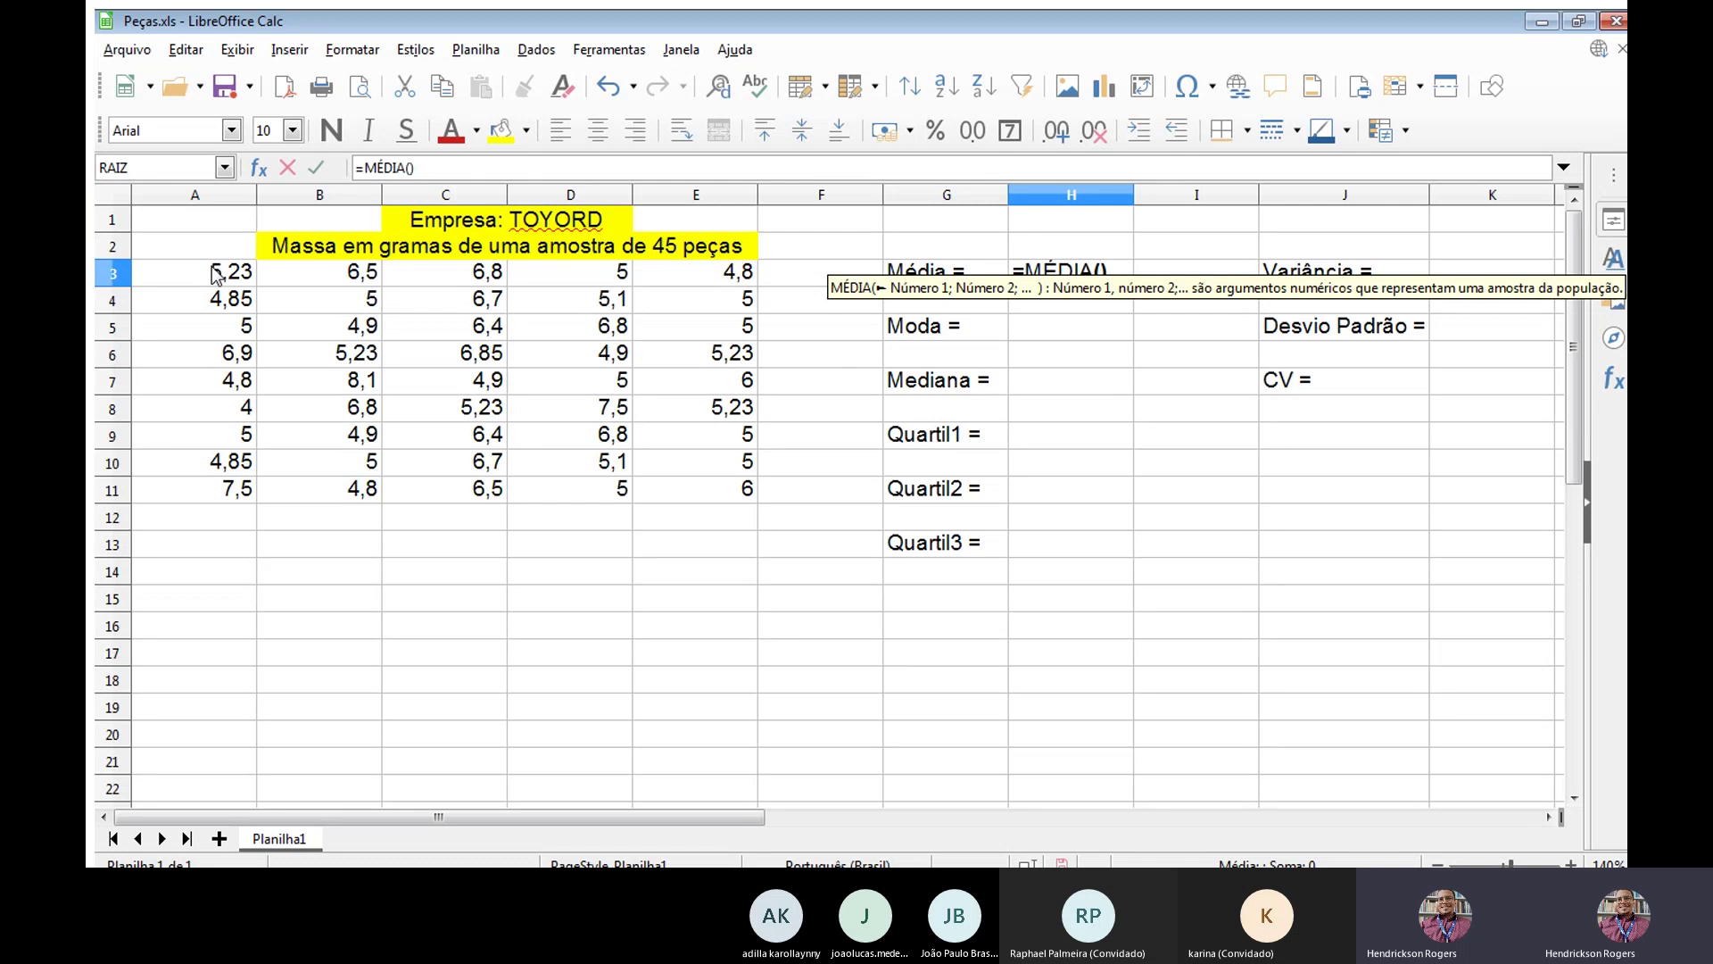
pyautogui.moveTo(216, 273); pyautogui.dragTo(665, 504)
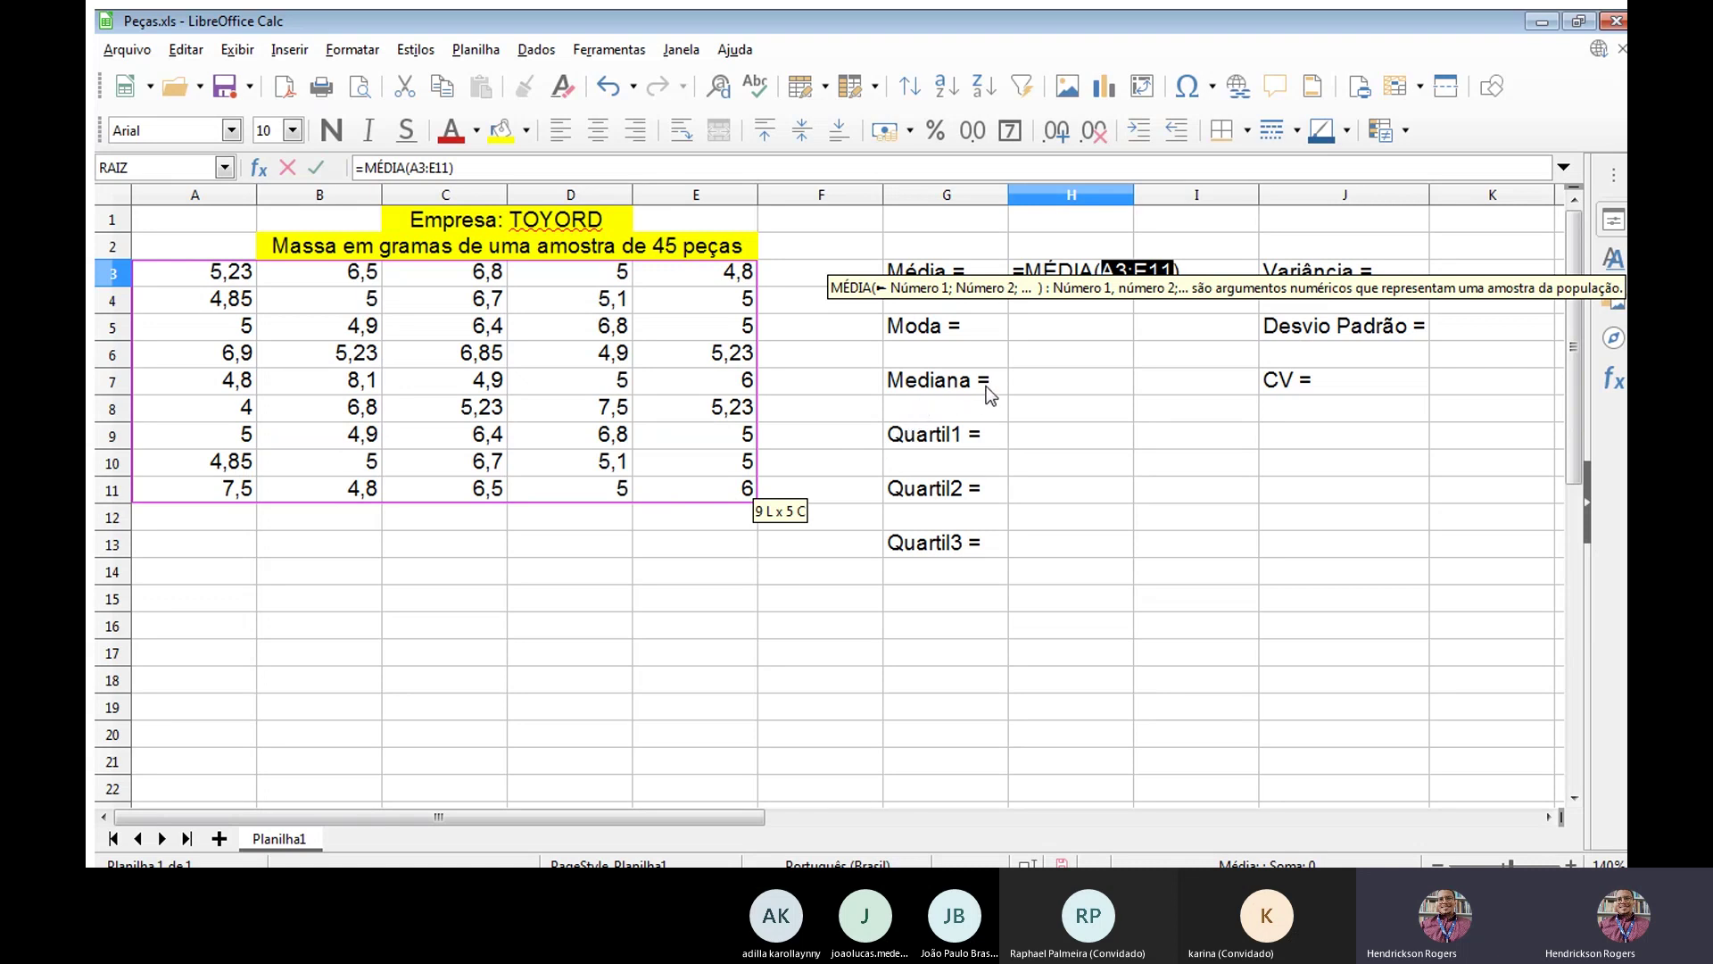
pyautogui.press('Return')
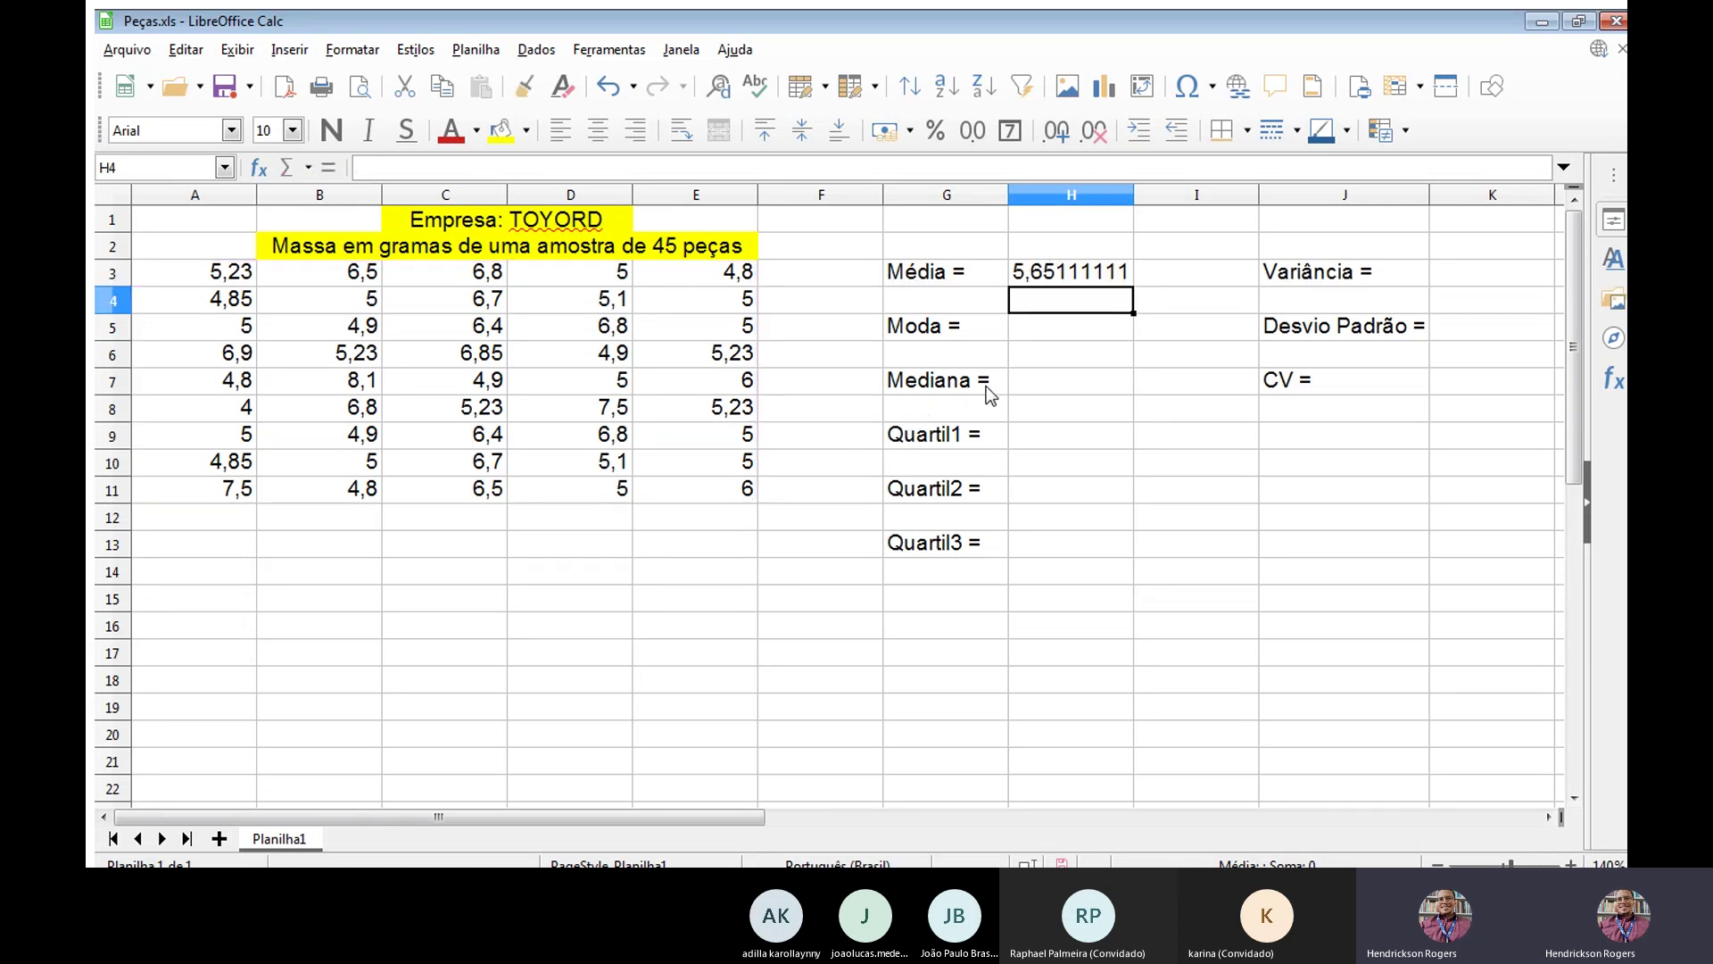
# Reduce the decimal places of the mean in H3 to two.
pyautogui.press('Up')
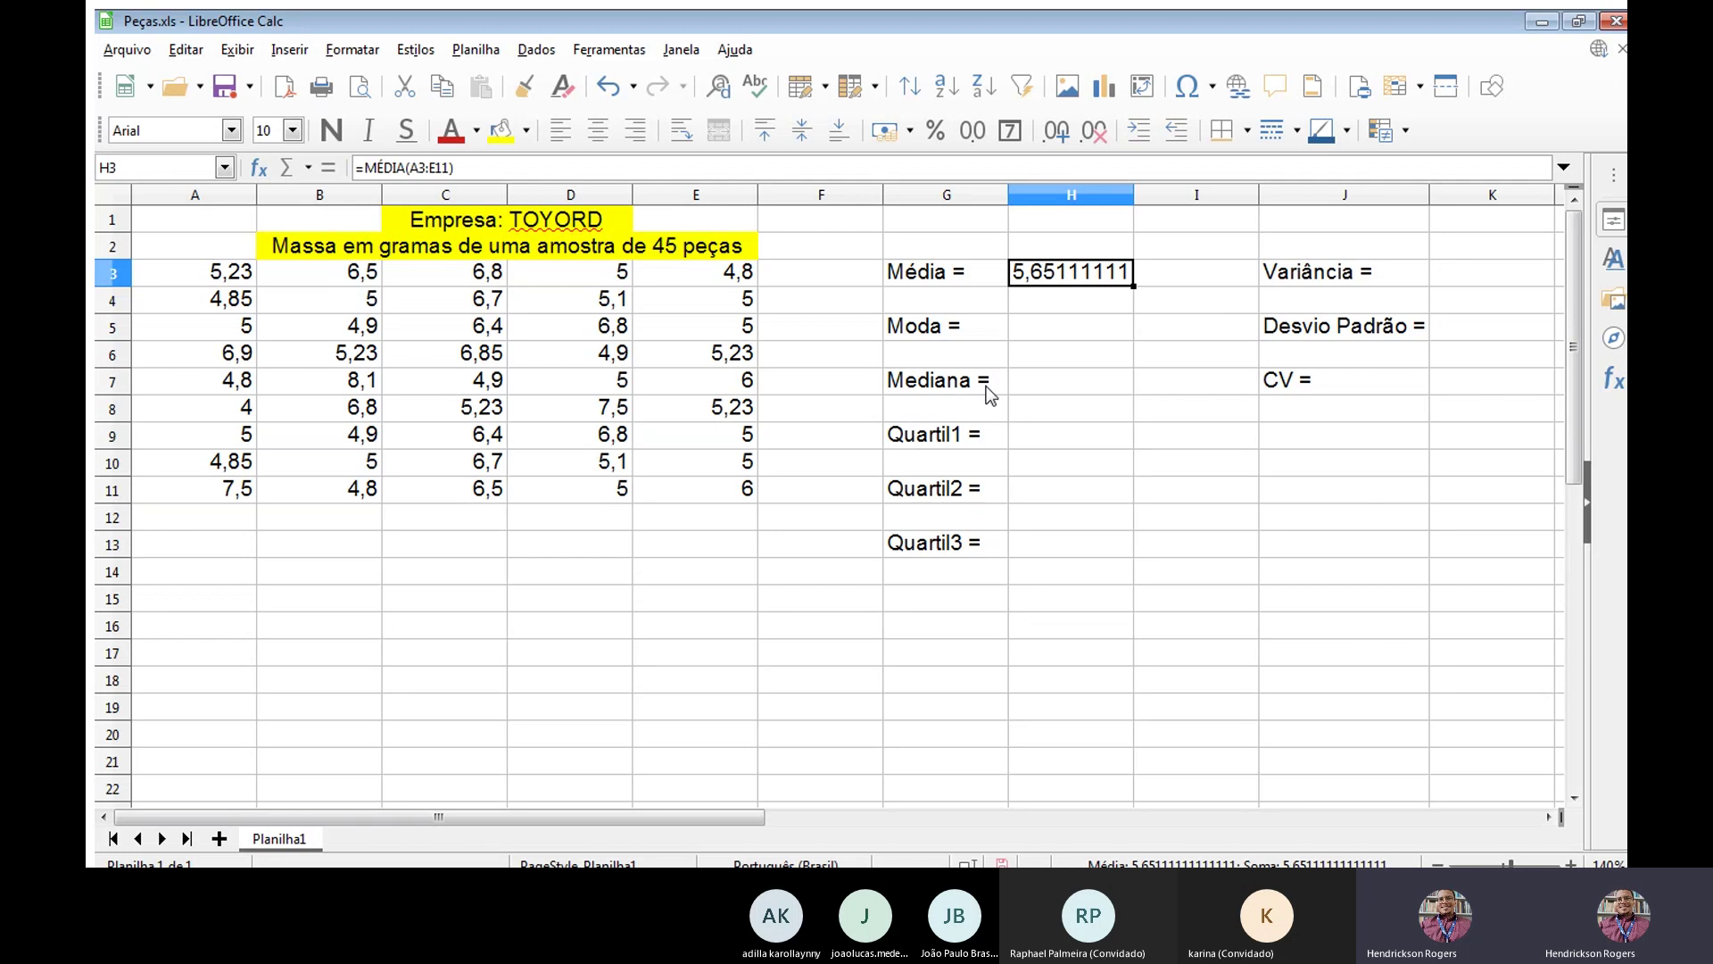
pyautogui.click(1093, 136)
pyautogui.click(1092, 136)
pyautogui.click(1092, 136)
pyautogui.click(1092, 135)
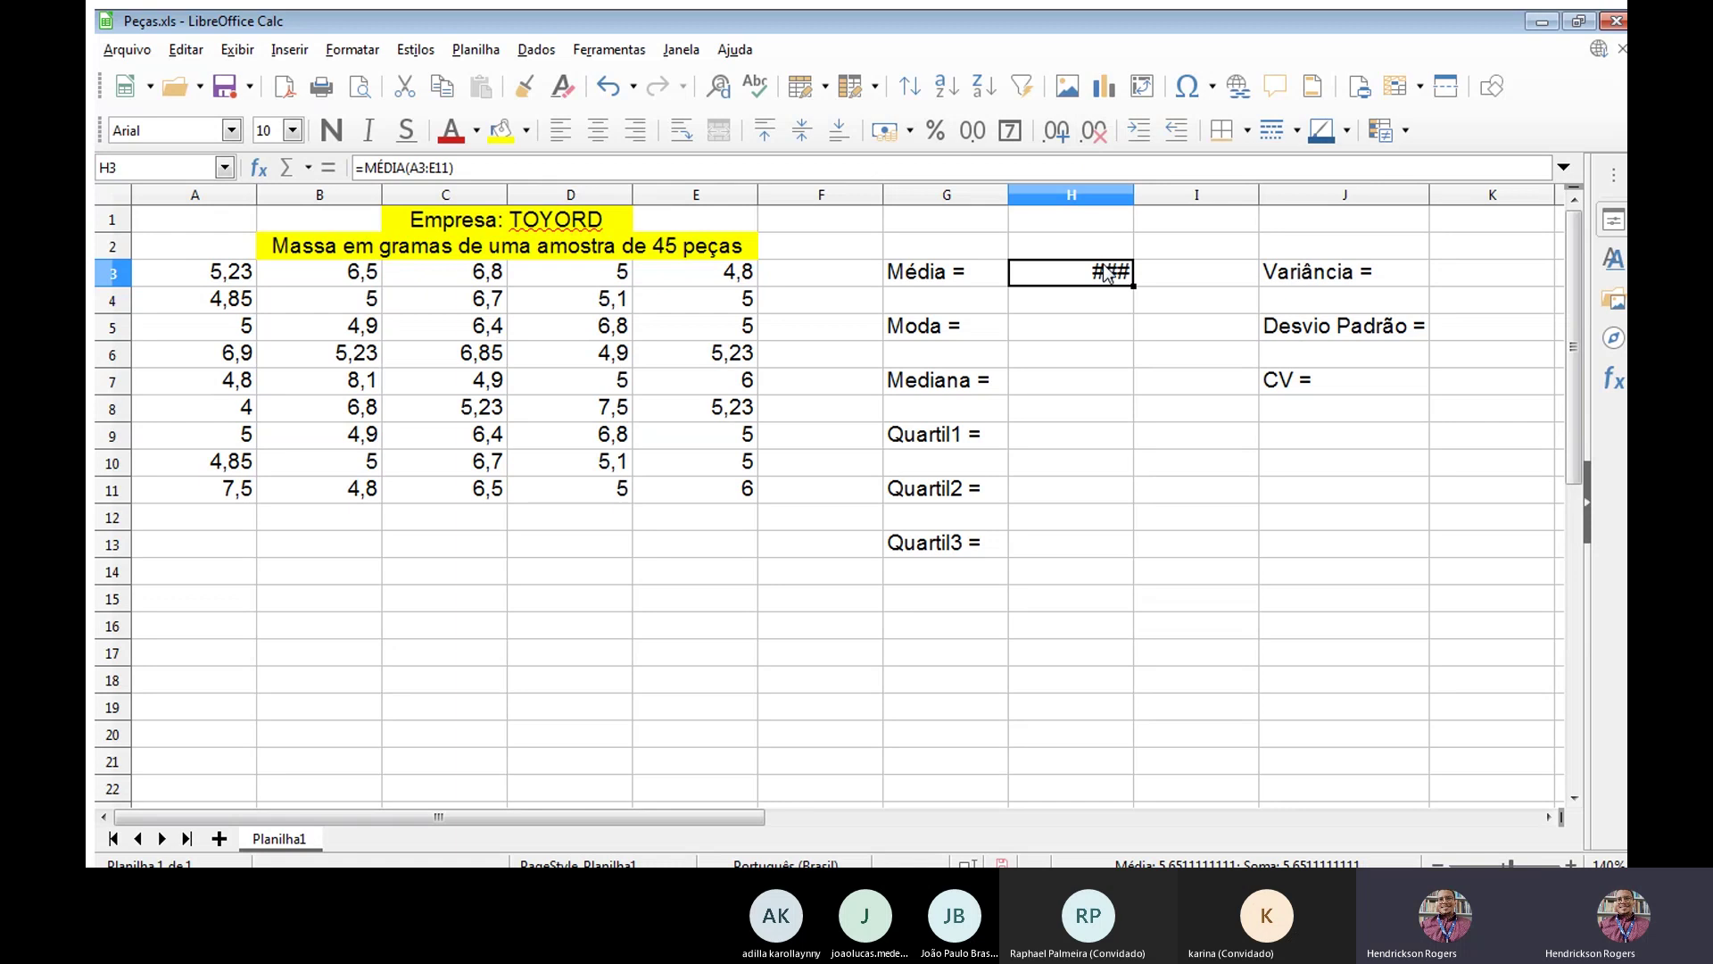
pyautogui.click(1092, 135)
pyautogui.click(1092, 135)
pyautogui.click(1092, 135)
pyautogui.click(1092, 136)
pyautogui.click(1092, 136)
pyautogui.click(1092, 136)
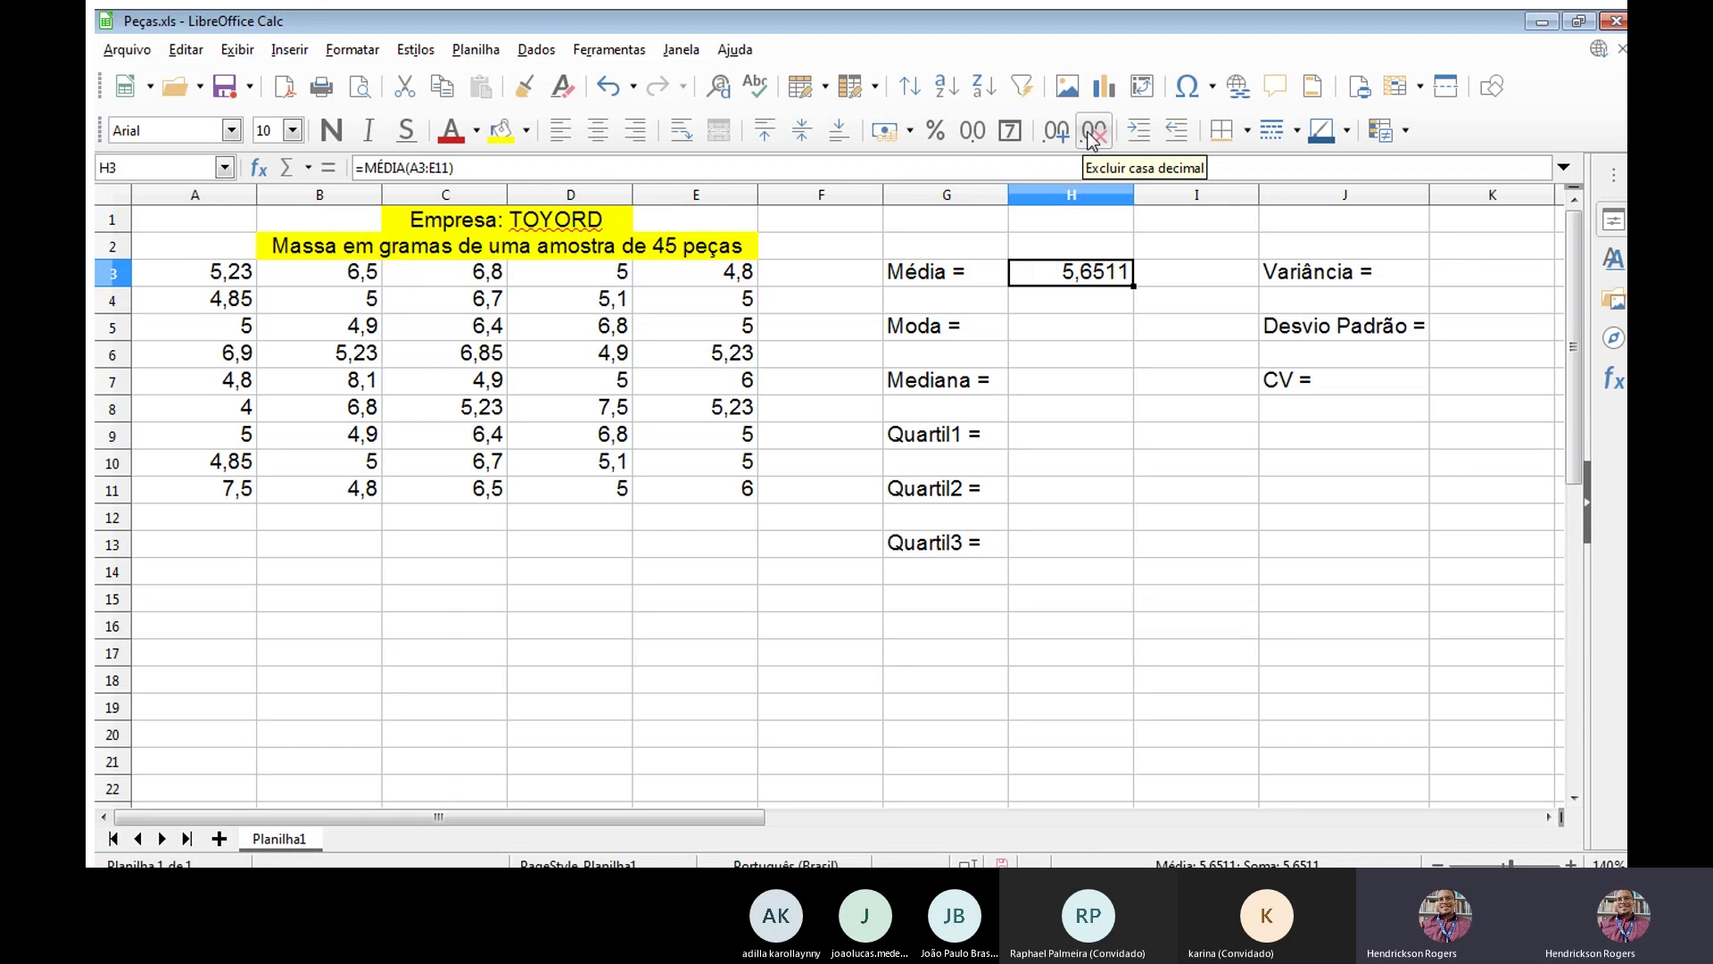
pyautogui.click(1092, 136)
pyautogui.click(1092, 136)
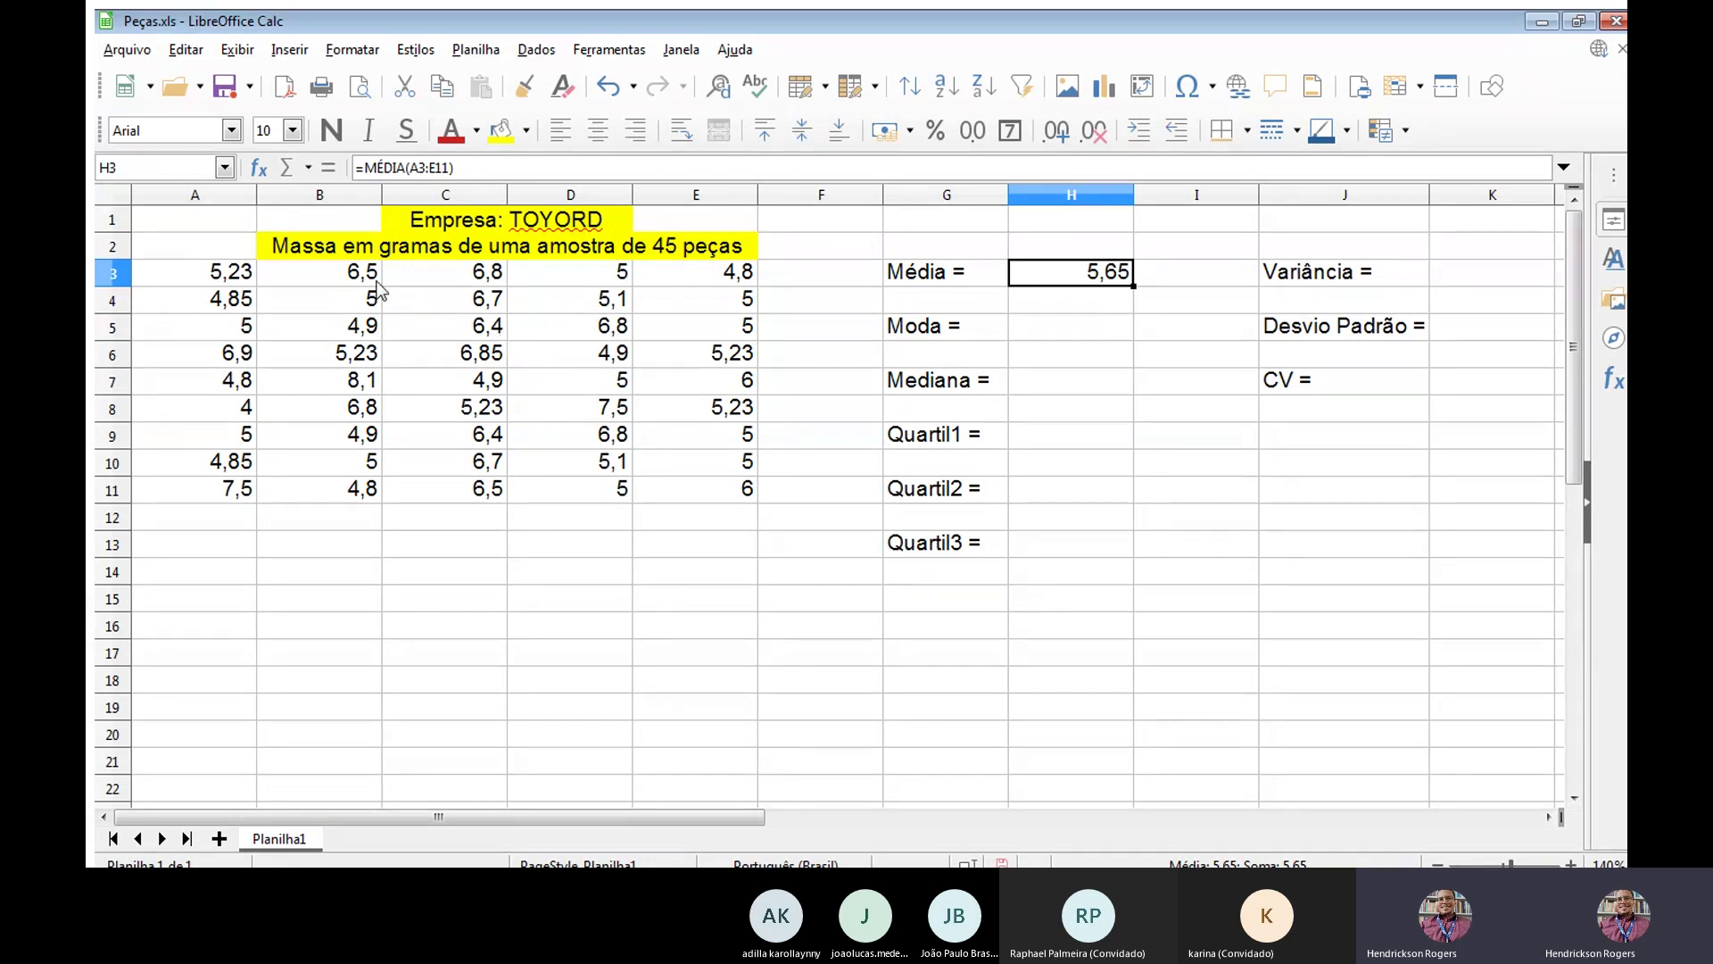
# Compare the first masses in A3 and B3 with the mean in H3, and check the Moda result cell H5.
pyautogui.click(225, 274)
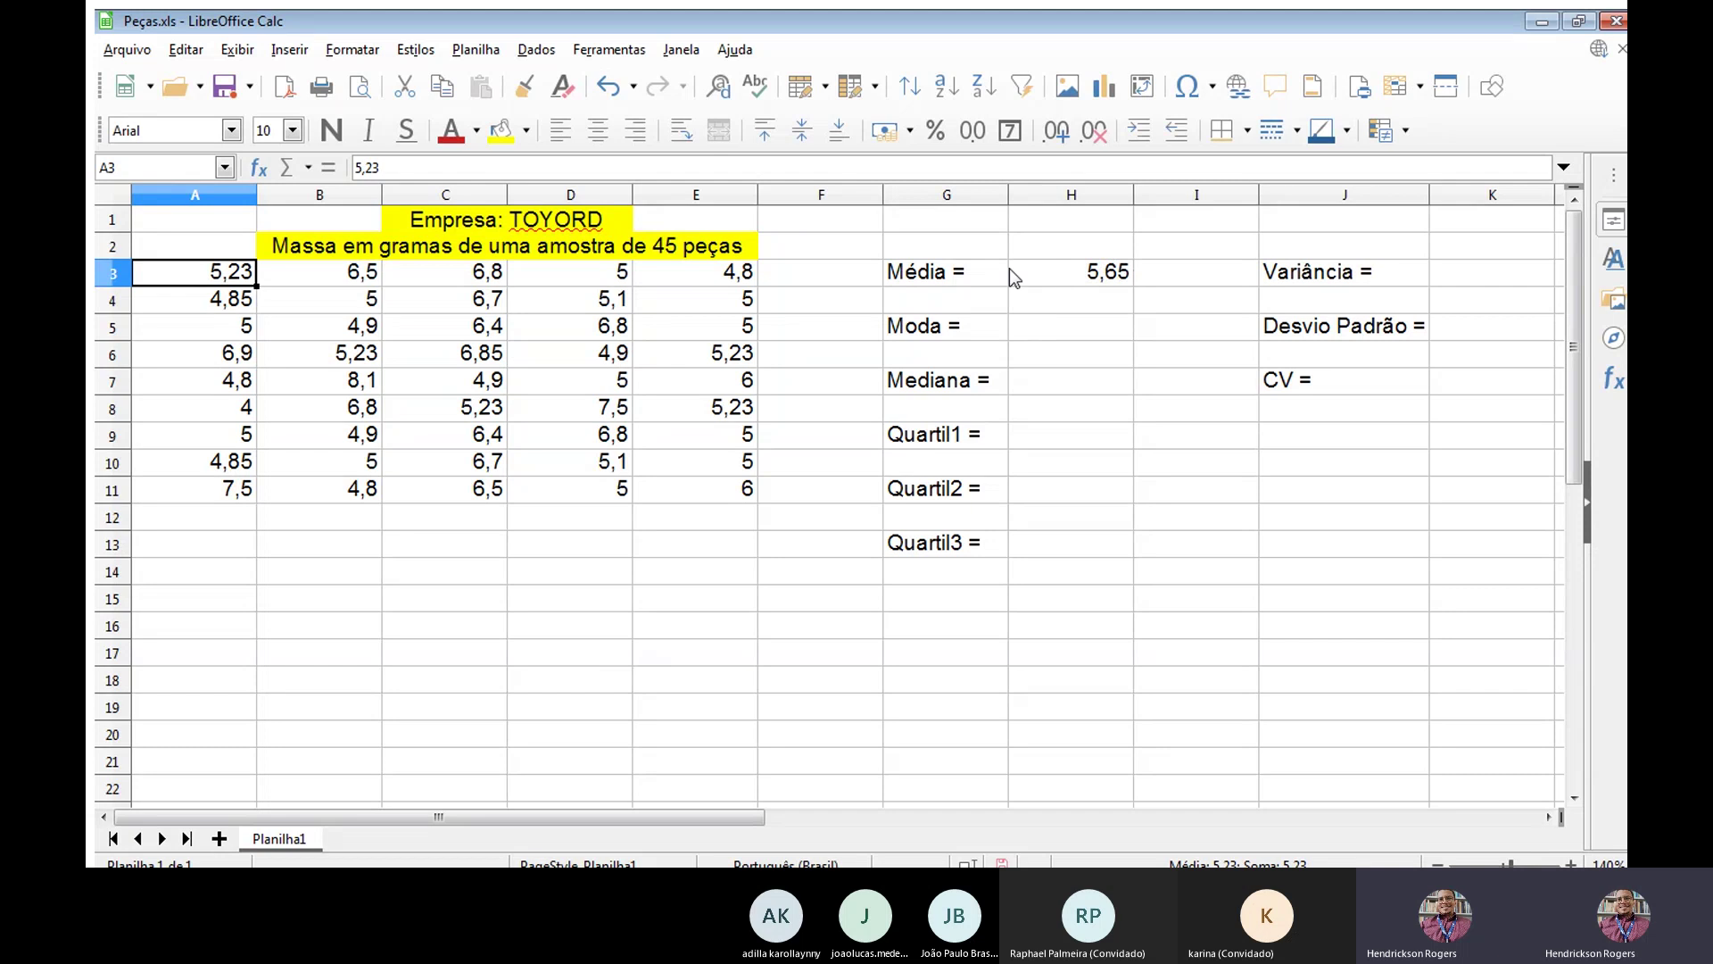
pyautogui.click(368, 270)
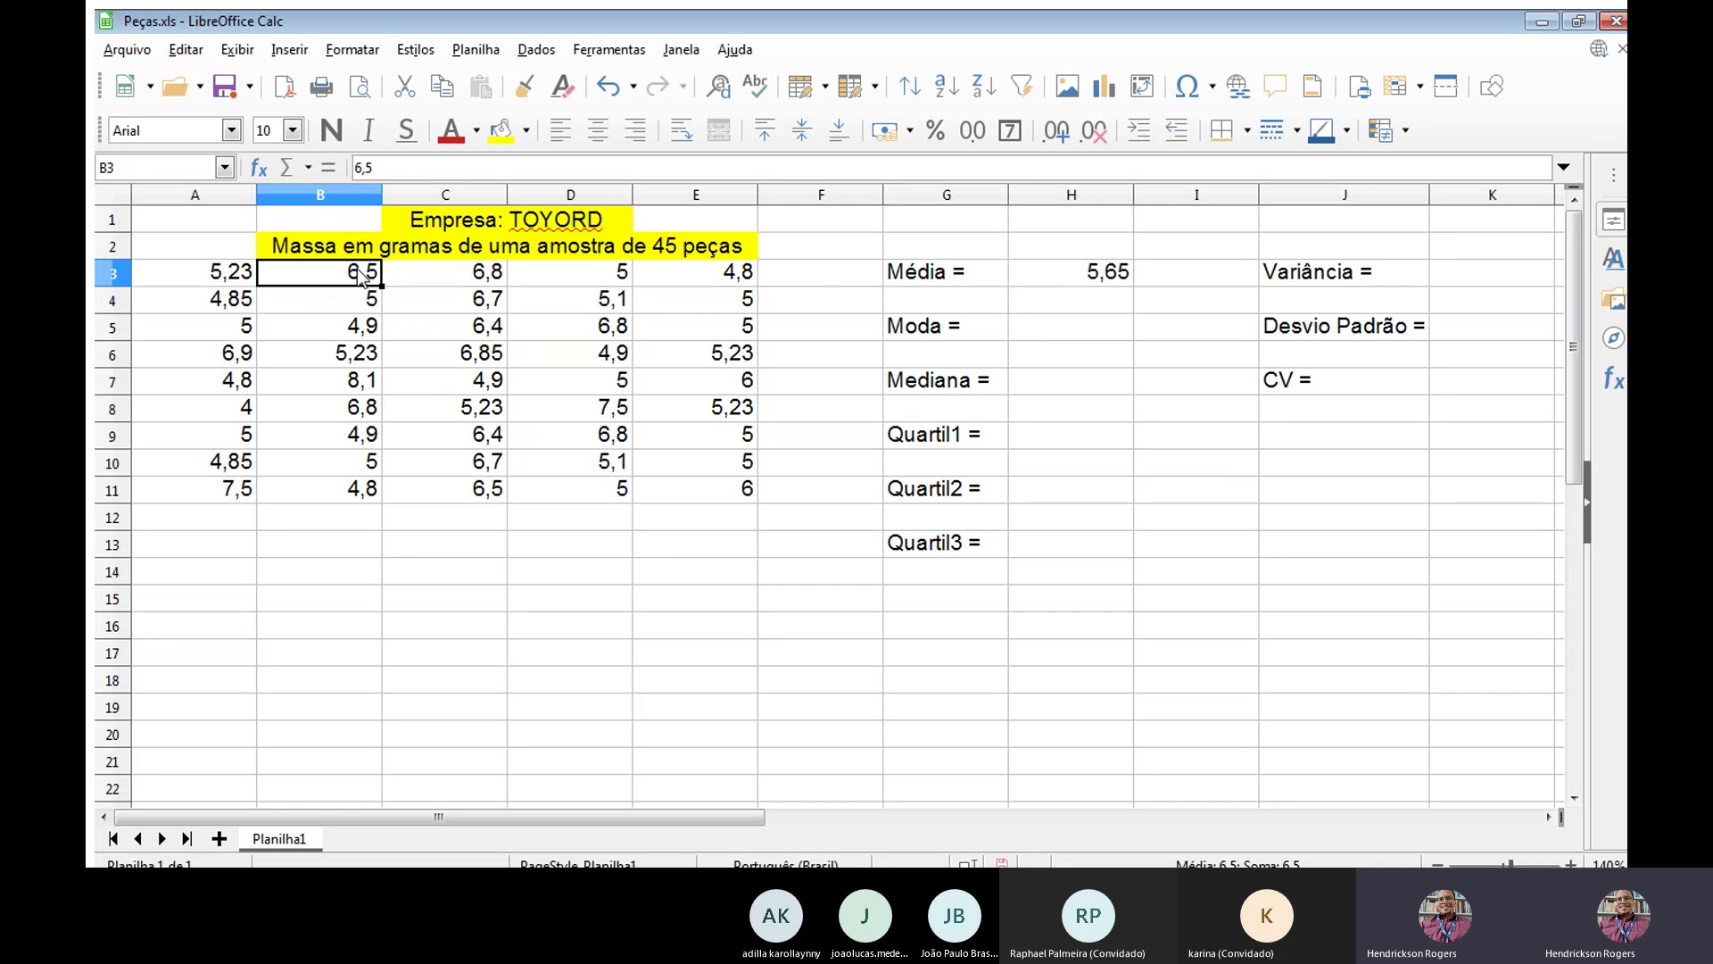
pyautogui.click(1096, 262)
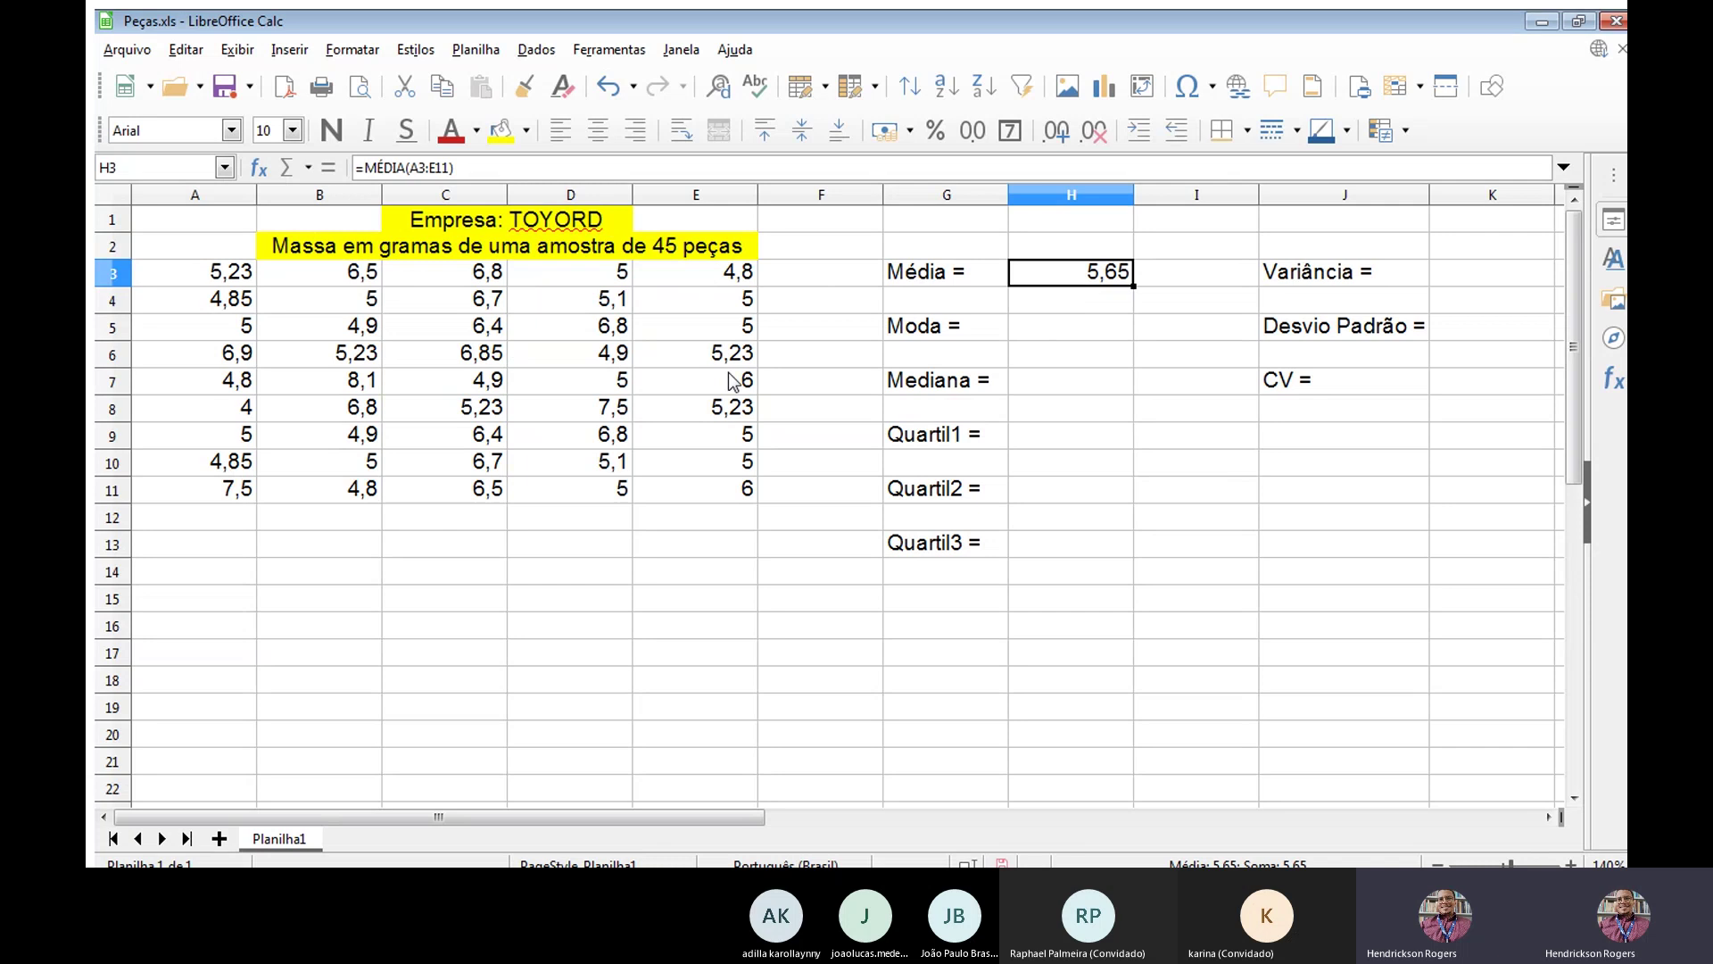
pyautogui.click(1086, 320)
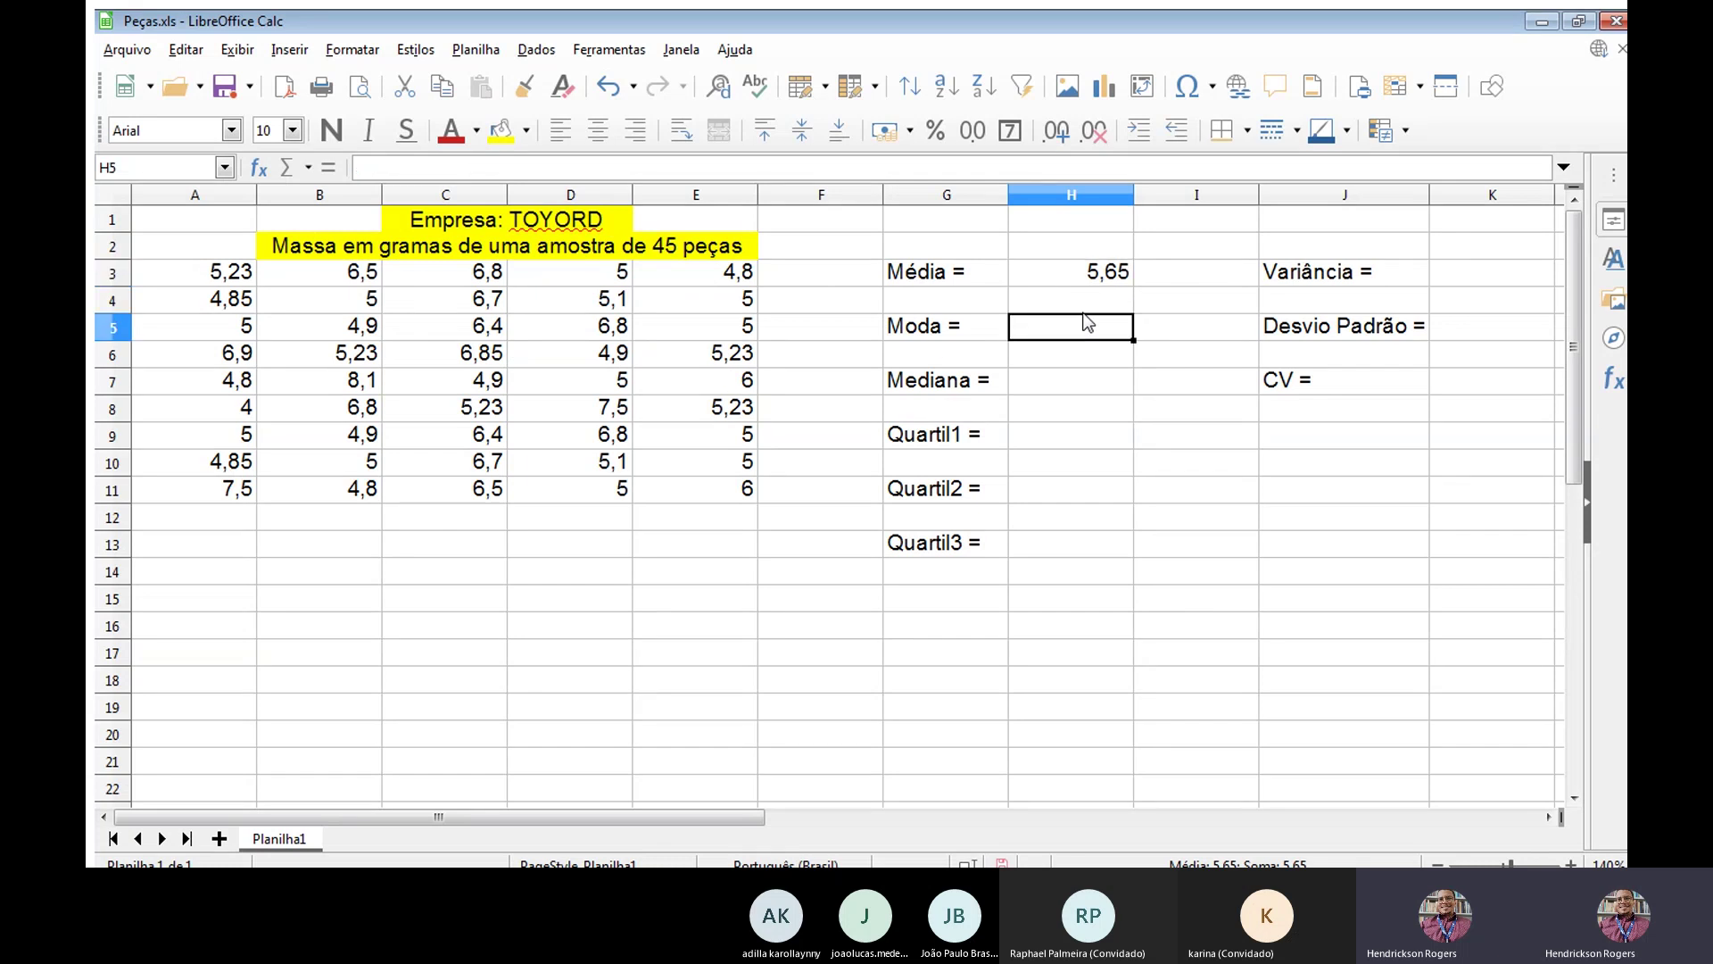
pyautogui.click(1100, 275)
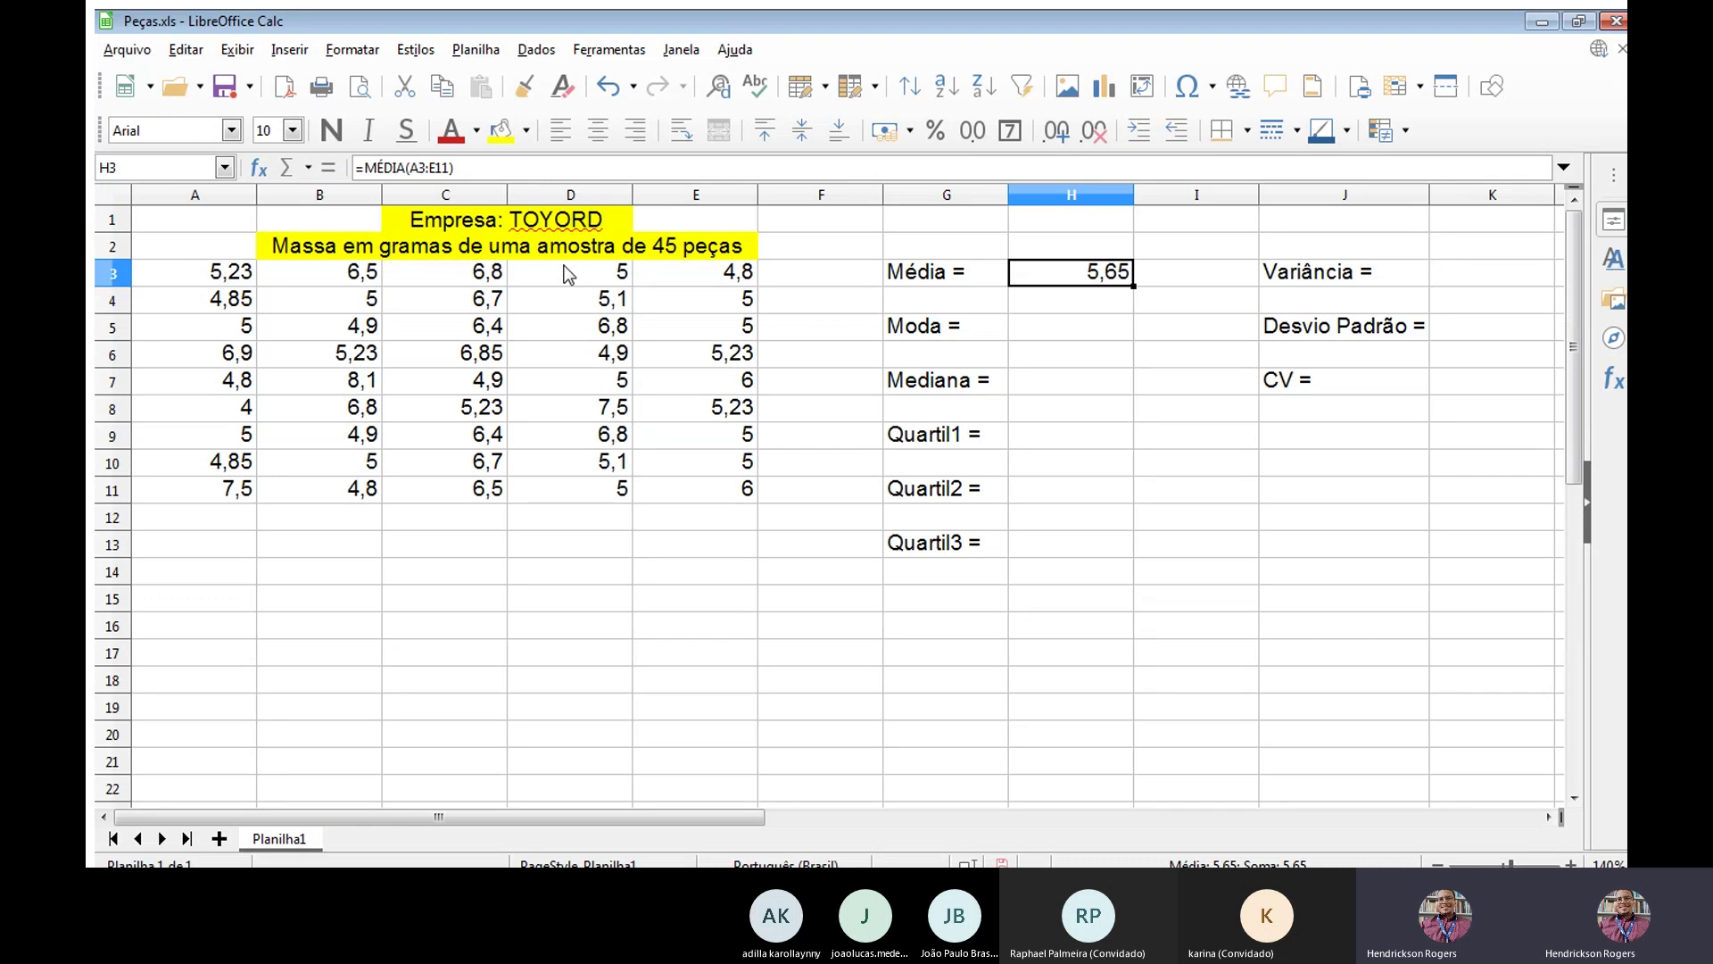
# Enter a small example data set below the sample: 2 in B15, 1 in C15, 4 in B16 and 3 in C16.
pyautogui.press('Down')
pyautogui.press('Down')
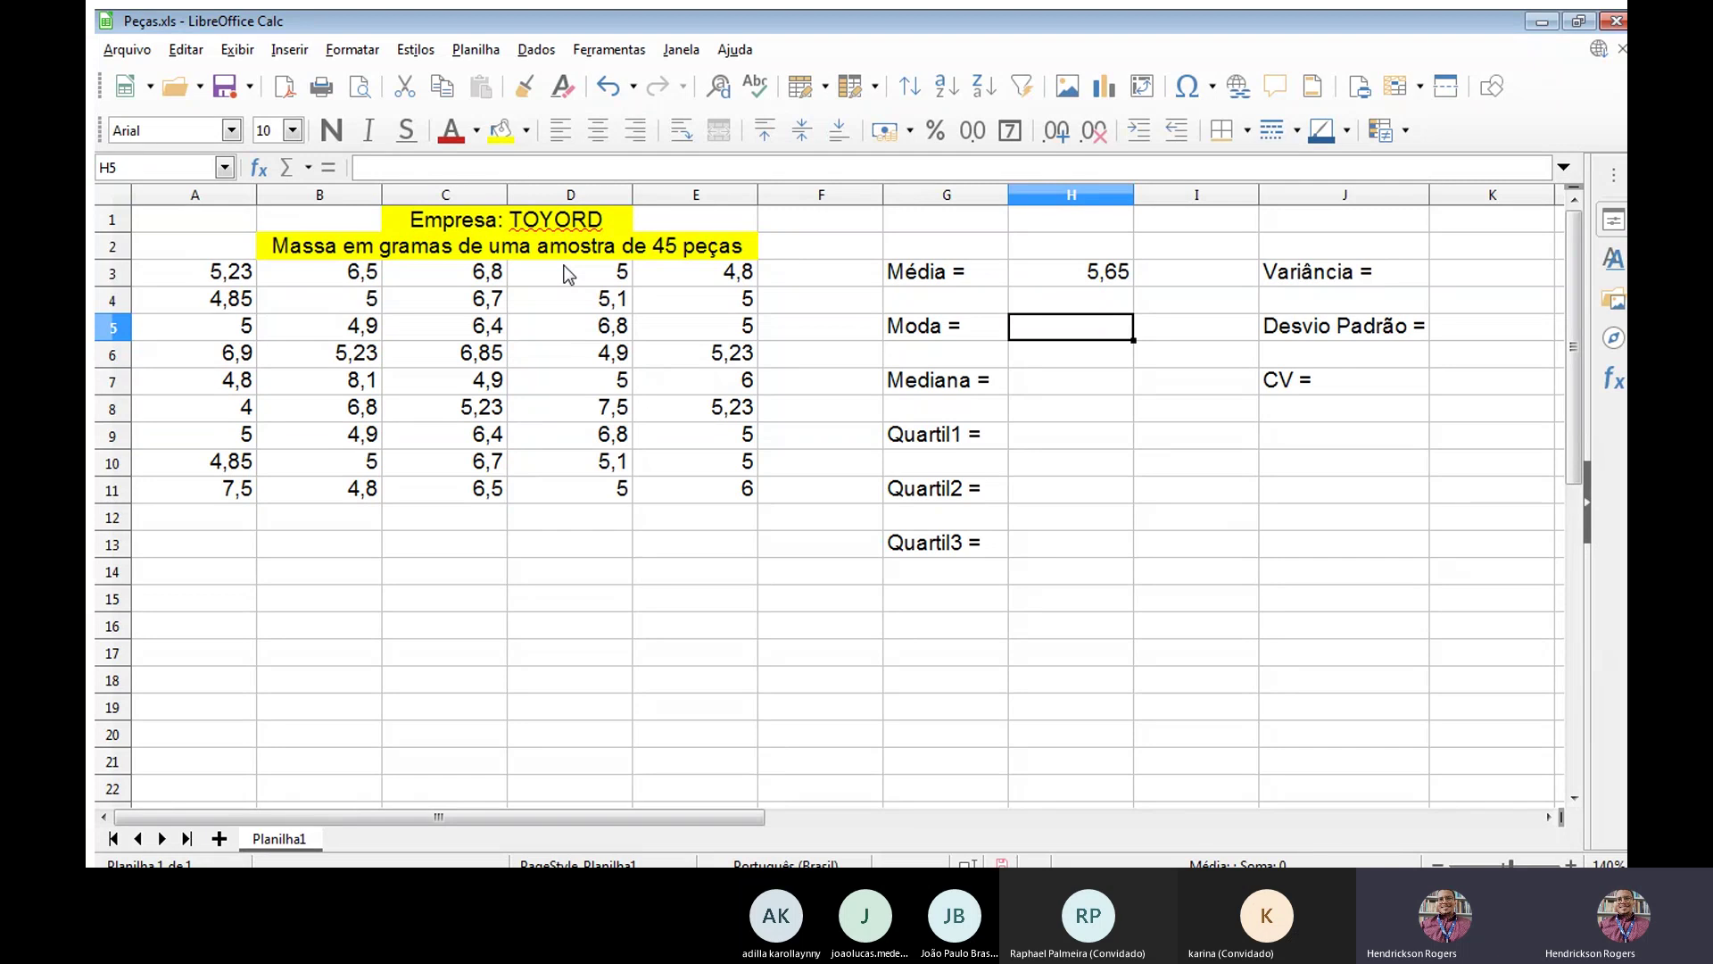
pyautogui.press('Down')
pyautogui.press('Down')
pyautogui.press('Down')
pyautogui.press('Down')
pyautogui.press('Down')
pyautogui.press('Down')
pyautogui.press('Down')
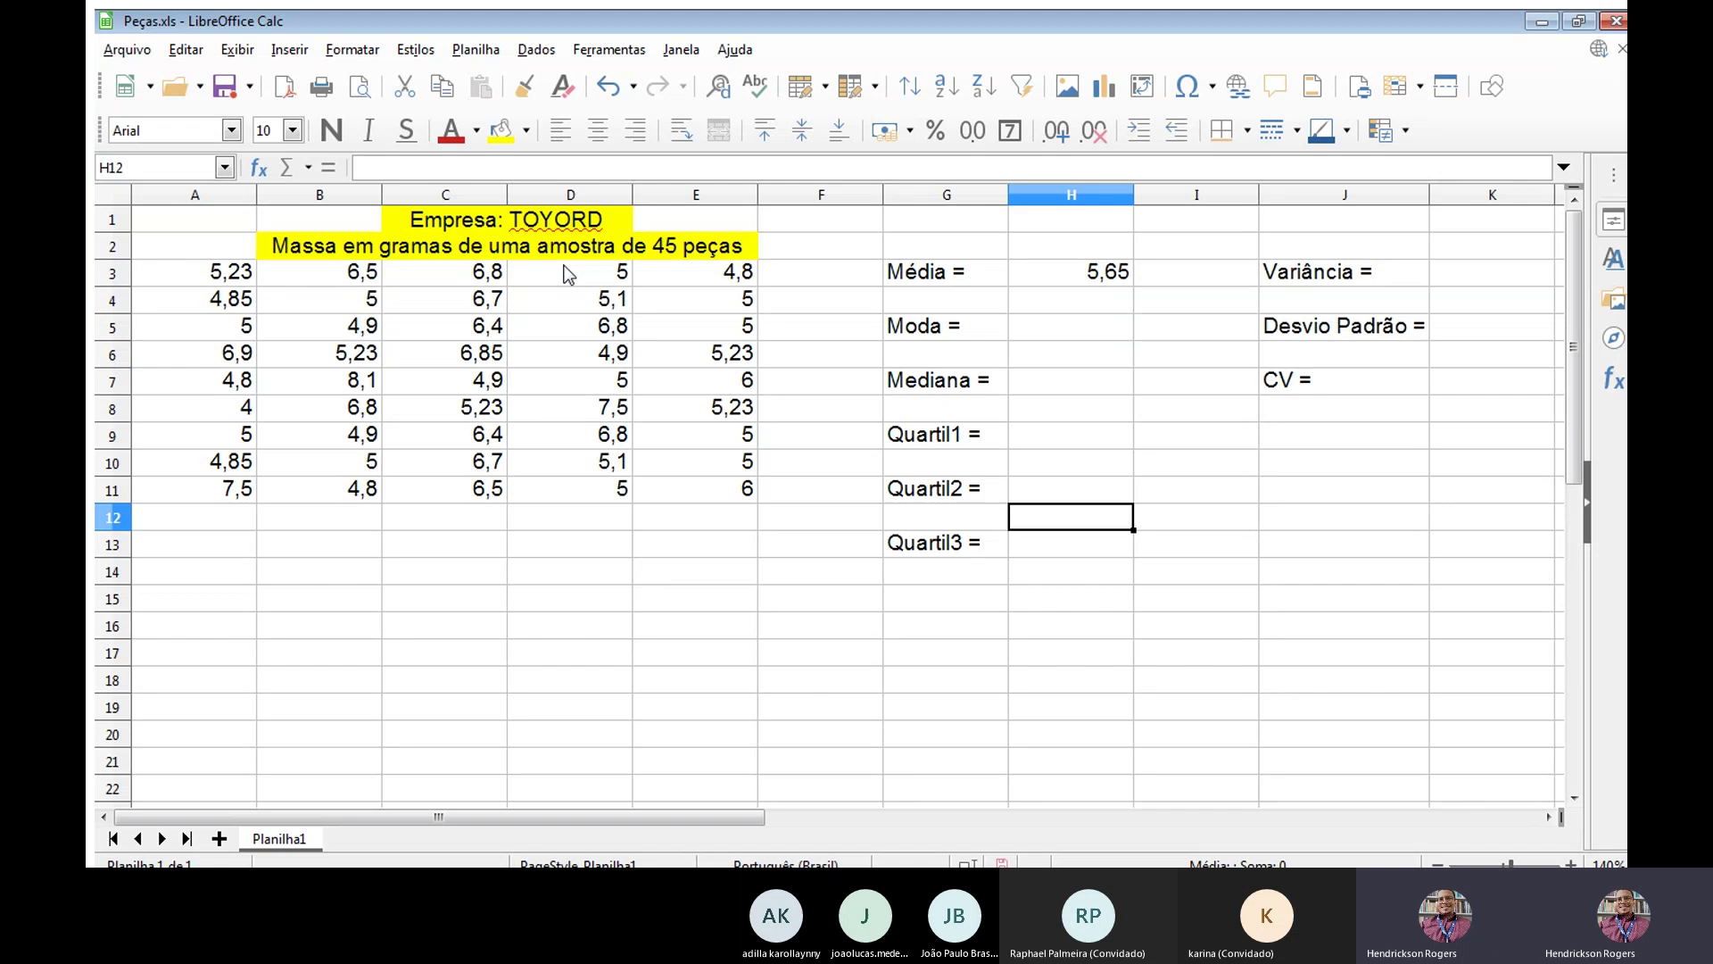
pyautogui.press('Down')
pyautogui.press('Down')
pyautogui.press('Down')
pyautogui.press('Left')
pyautogui.press('Left')
pyautogui.press('Left')
pyautogui.press('Left')
pyautogui.press('Left')
pyautogui.press('Left')
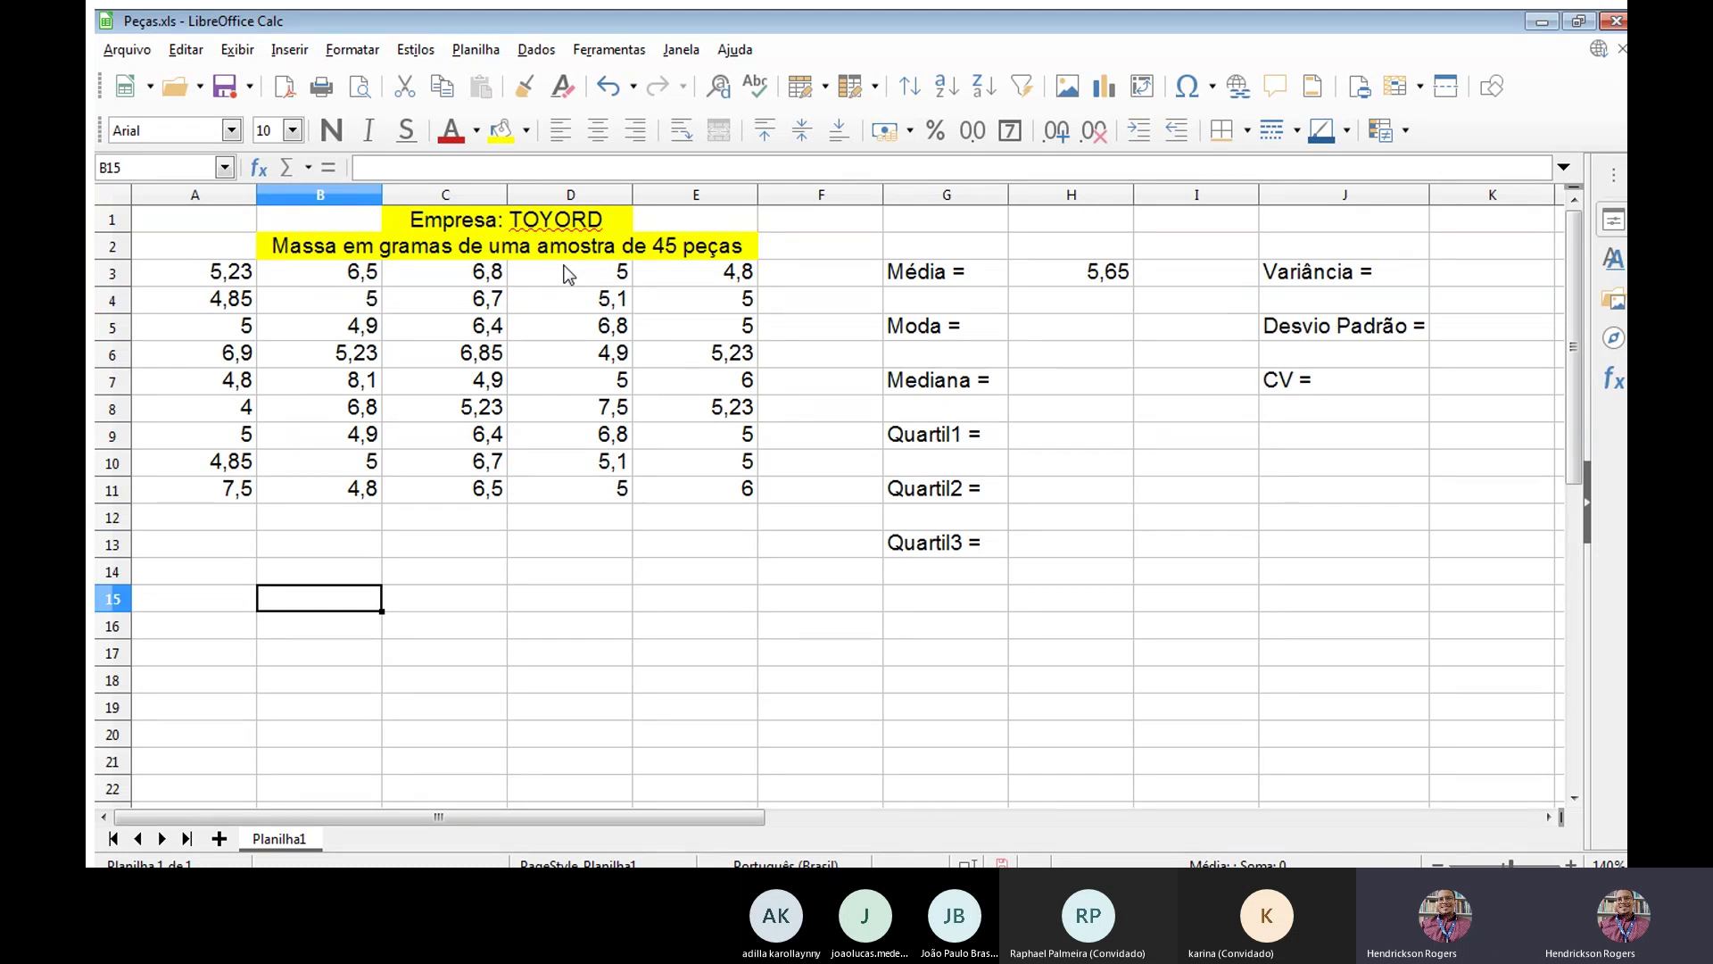
pyautogui.write('2')
pyautogui.press('Tab')
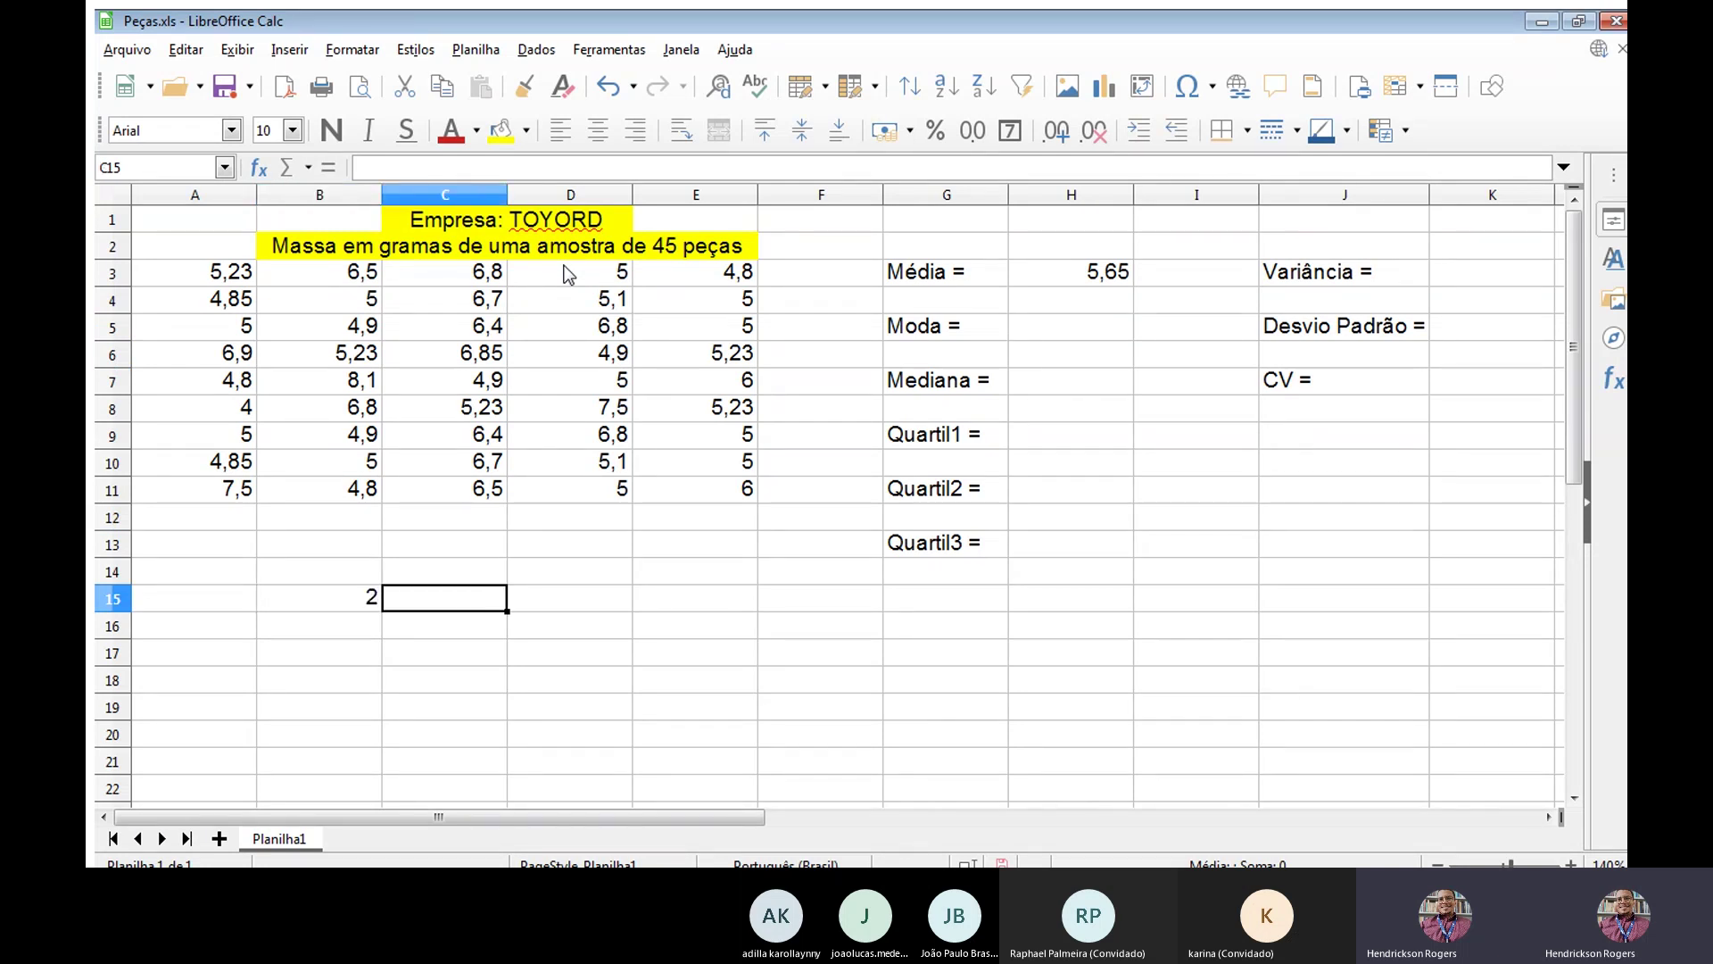
pyautogui.write('1')
pyautogui.press('Down')
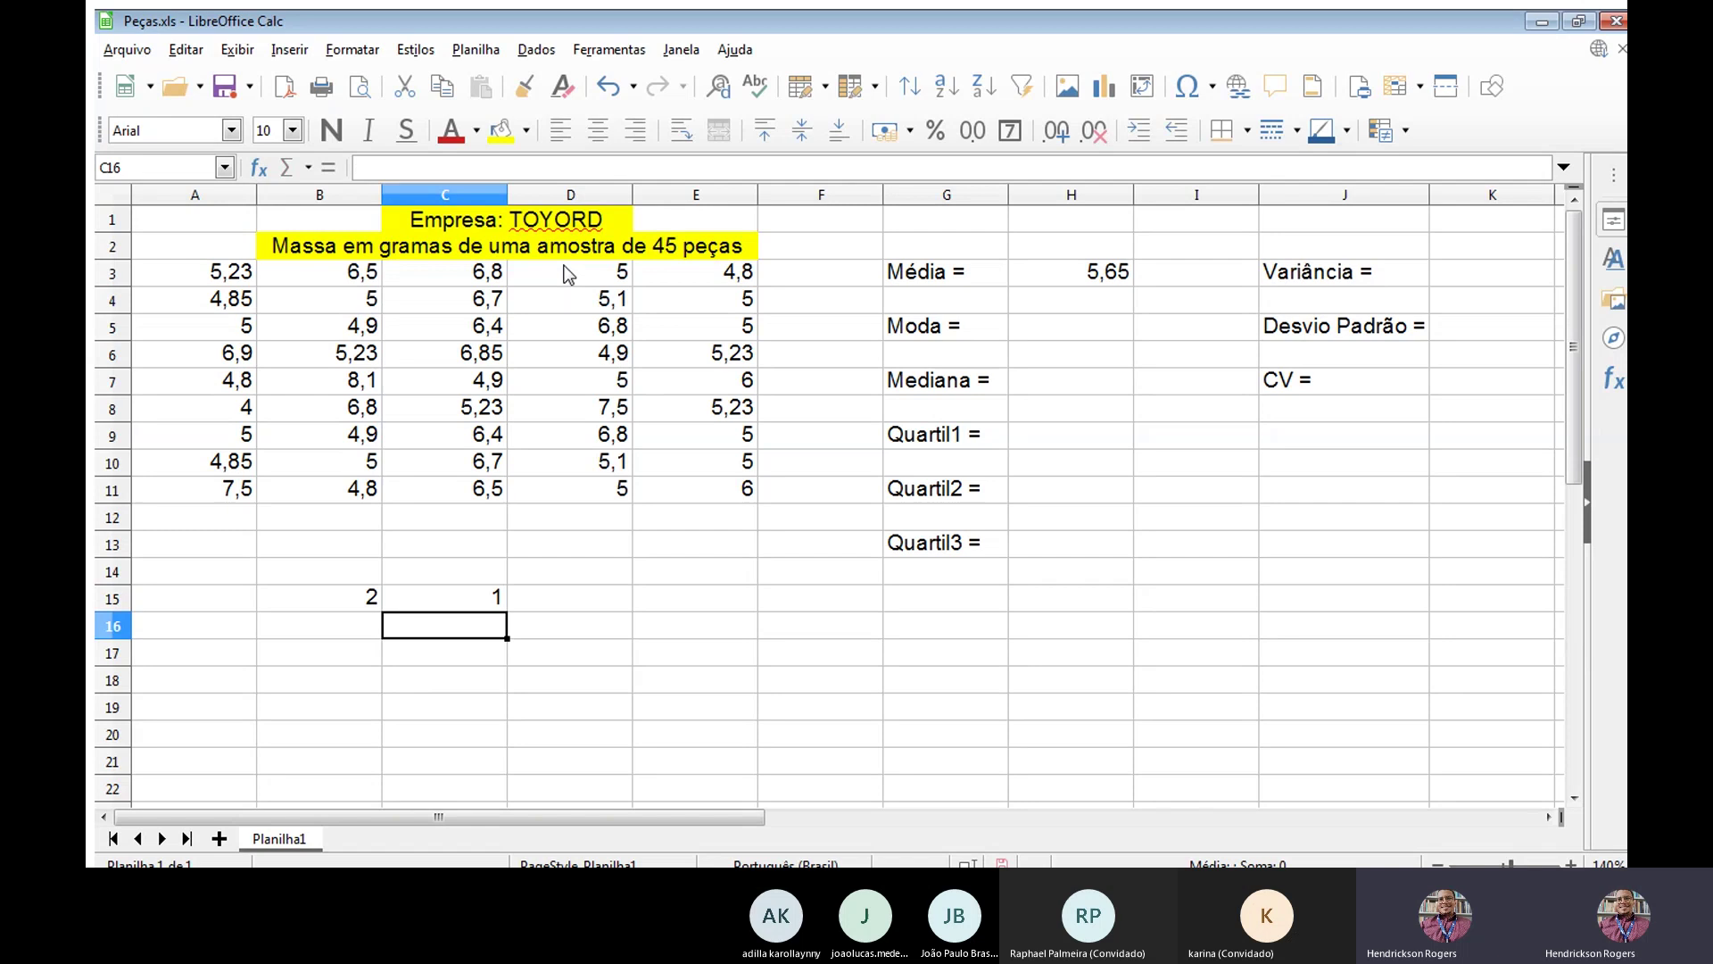
pyautogui.write('3')
pyautogui.press('Left')
pyautogui.write('4')
pyautogui.press('Return')
# Step through the four distinct example values in B15:C16 to compare how often each one occurs.
pyautogui.press('Up')
pyautogui.press('Up')
pyautogui.press('Right')
pyautogui.press('Down')
pyautogui.press('Left')
pyautogui.press('Up')
pyautogui.press('Right')
pyautogui.press('Down')
pyautogui.press('Down')
pyautogui.press('Up')
pyautogui.press('Left')
pyautogui.press('Up')
pyautogui.press('Right')
pyautogui.press('Down')
pyautogui.press('Left')
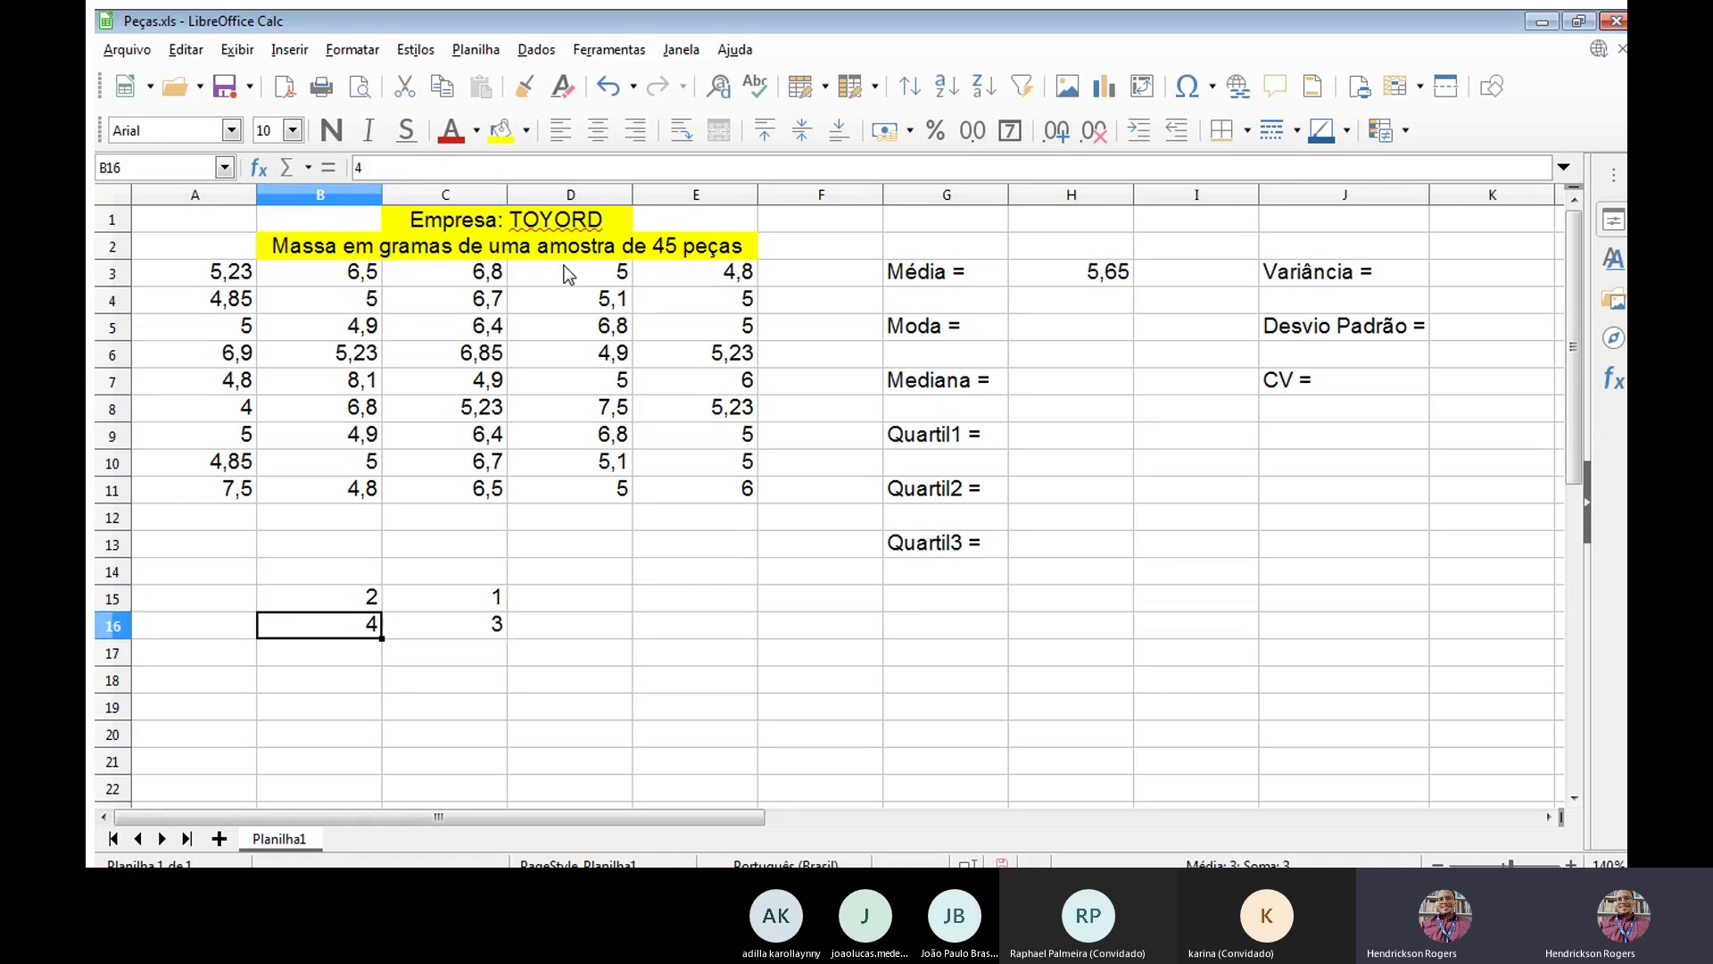
pyautogui.press('Down')
pyautogui.press('Right')
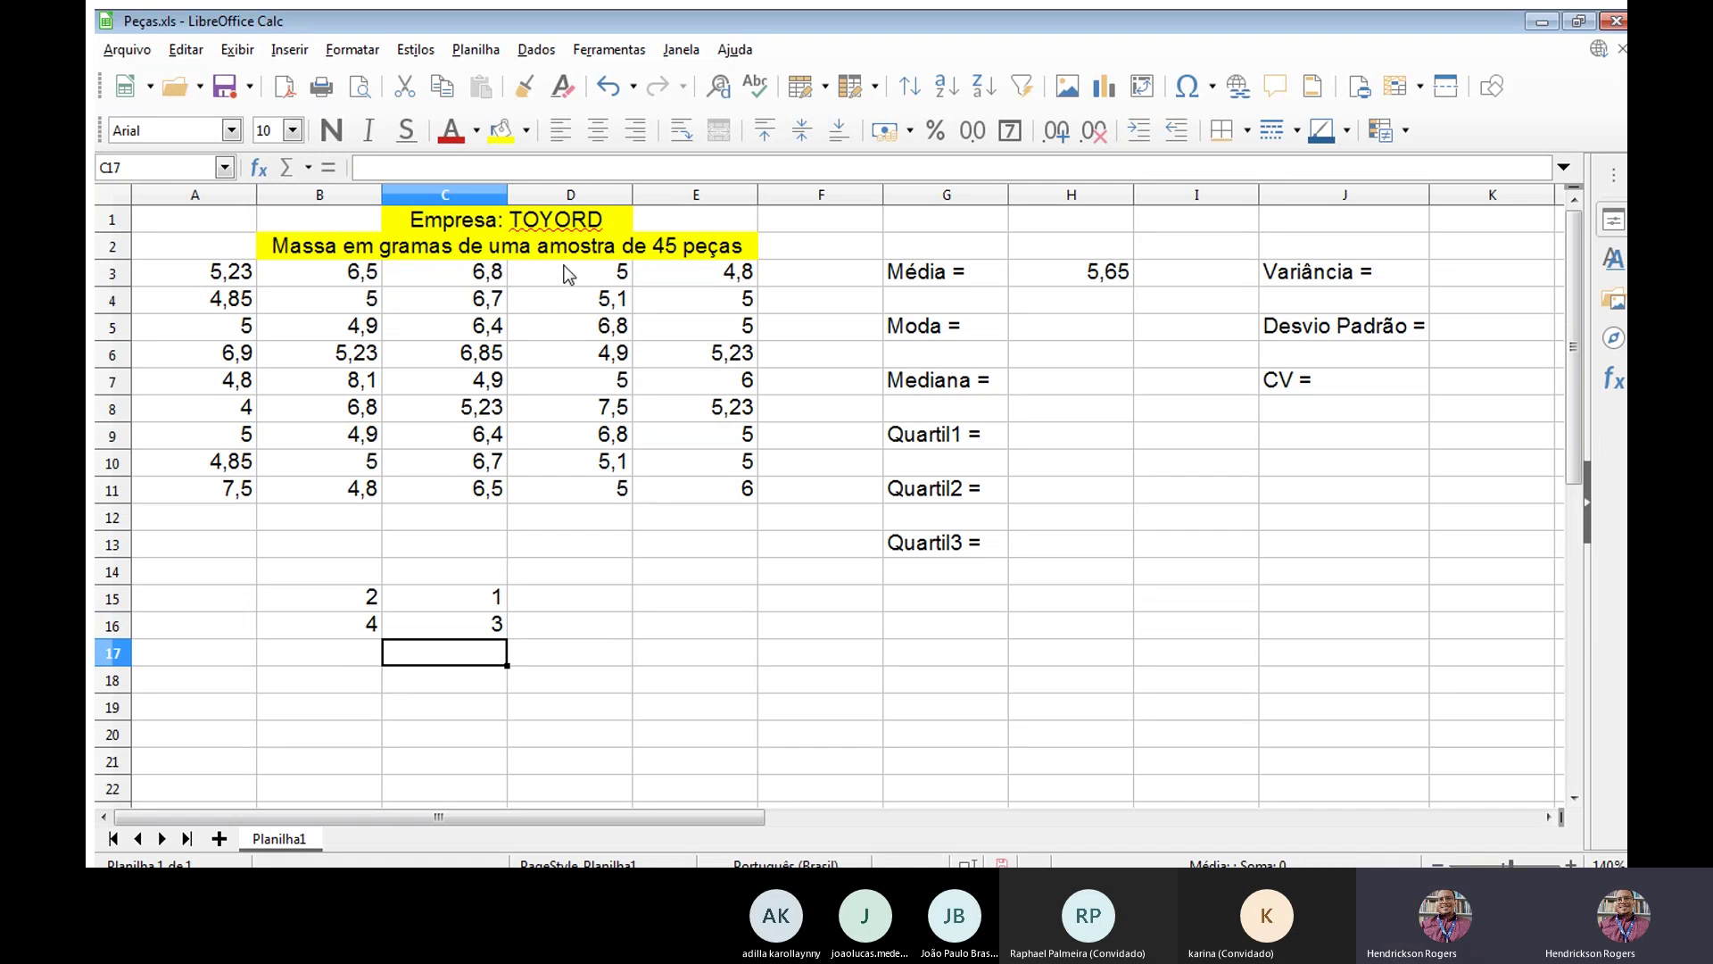
pyautogui.press('Up')
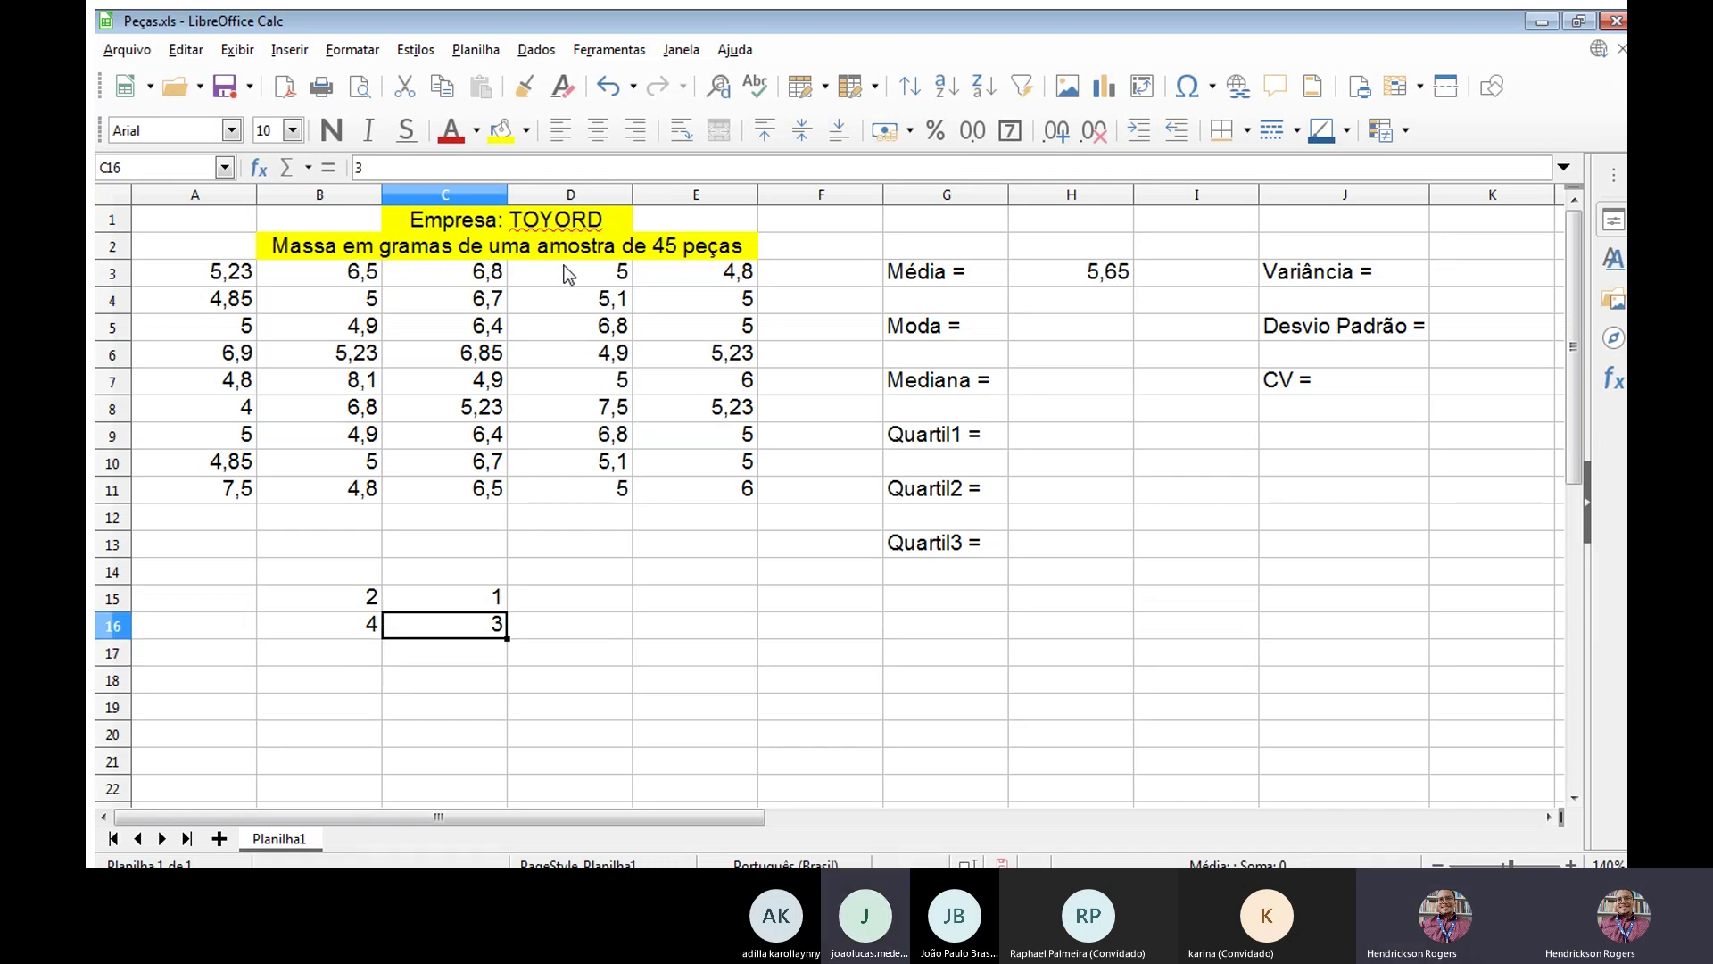
pyautogui.press('Left')
pyautogui.press('Right')
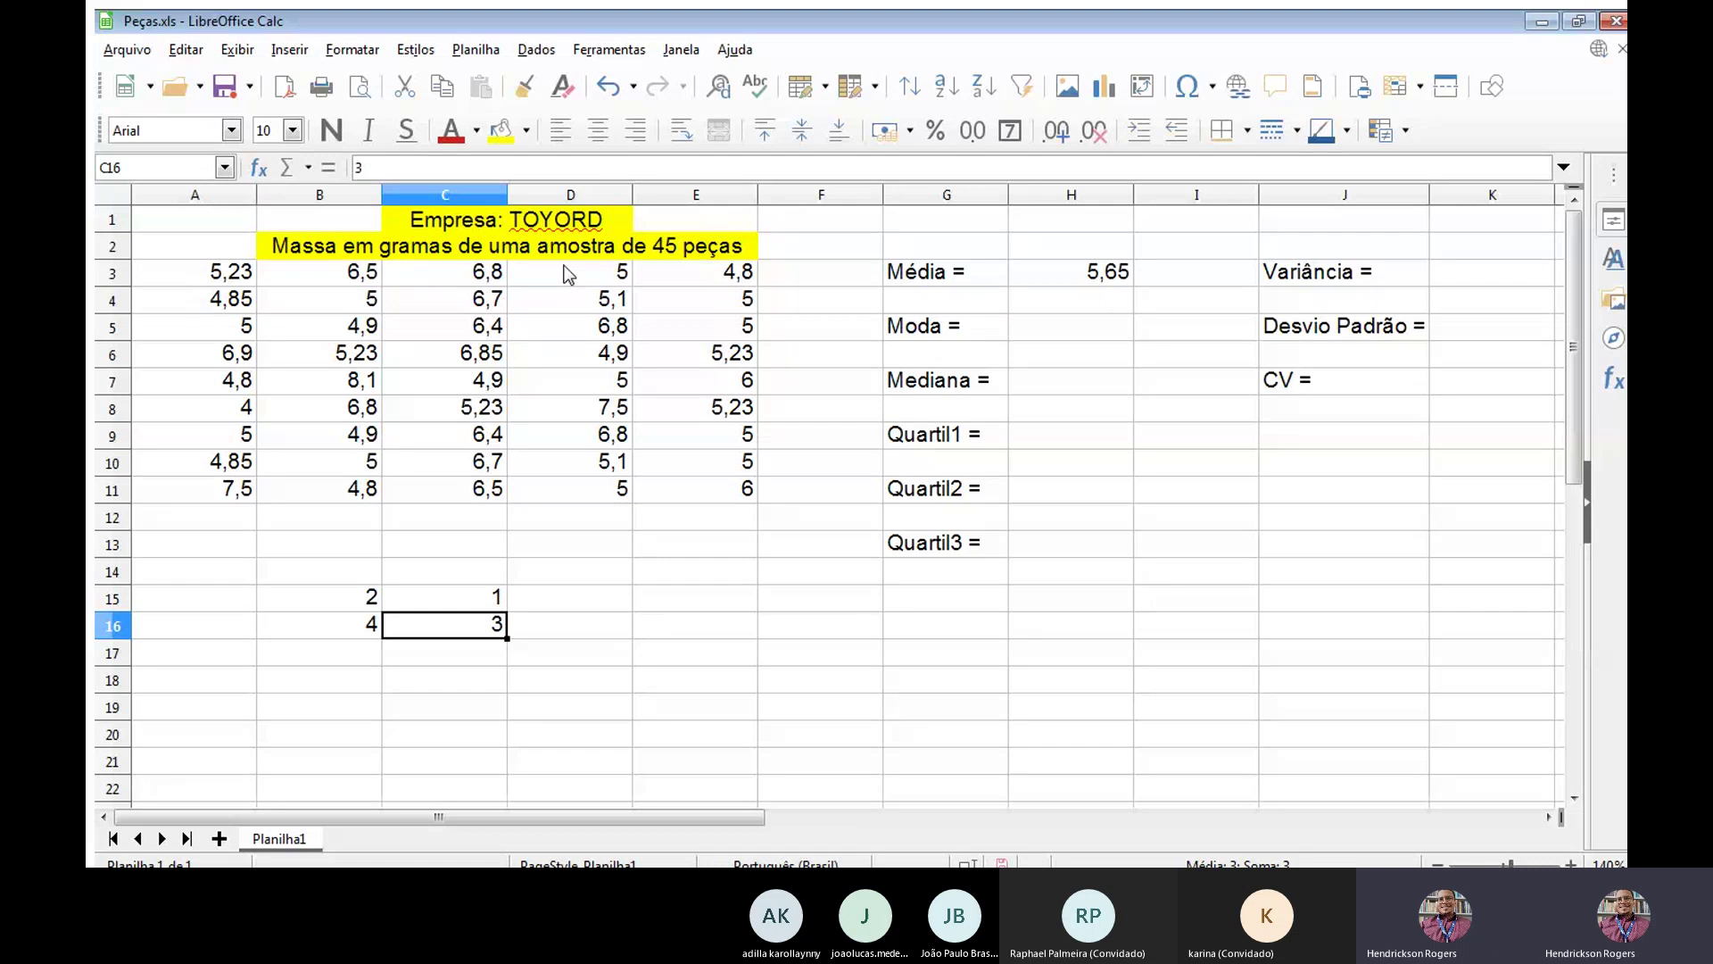
pyautogui.press('Up')
pyautogui.press('Left')
pyautogui.press('Right')
pyautogui.press('Left')
pyautogui.press('Down')
pyautogui.press('Right')
pyautogui.press('Down')
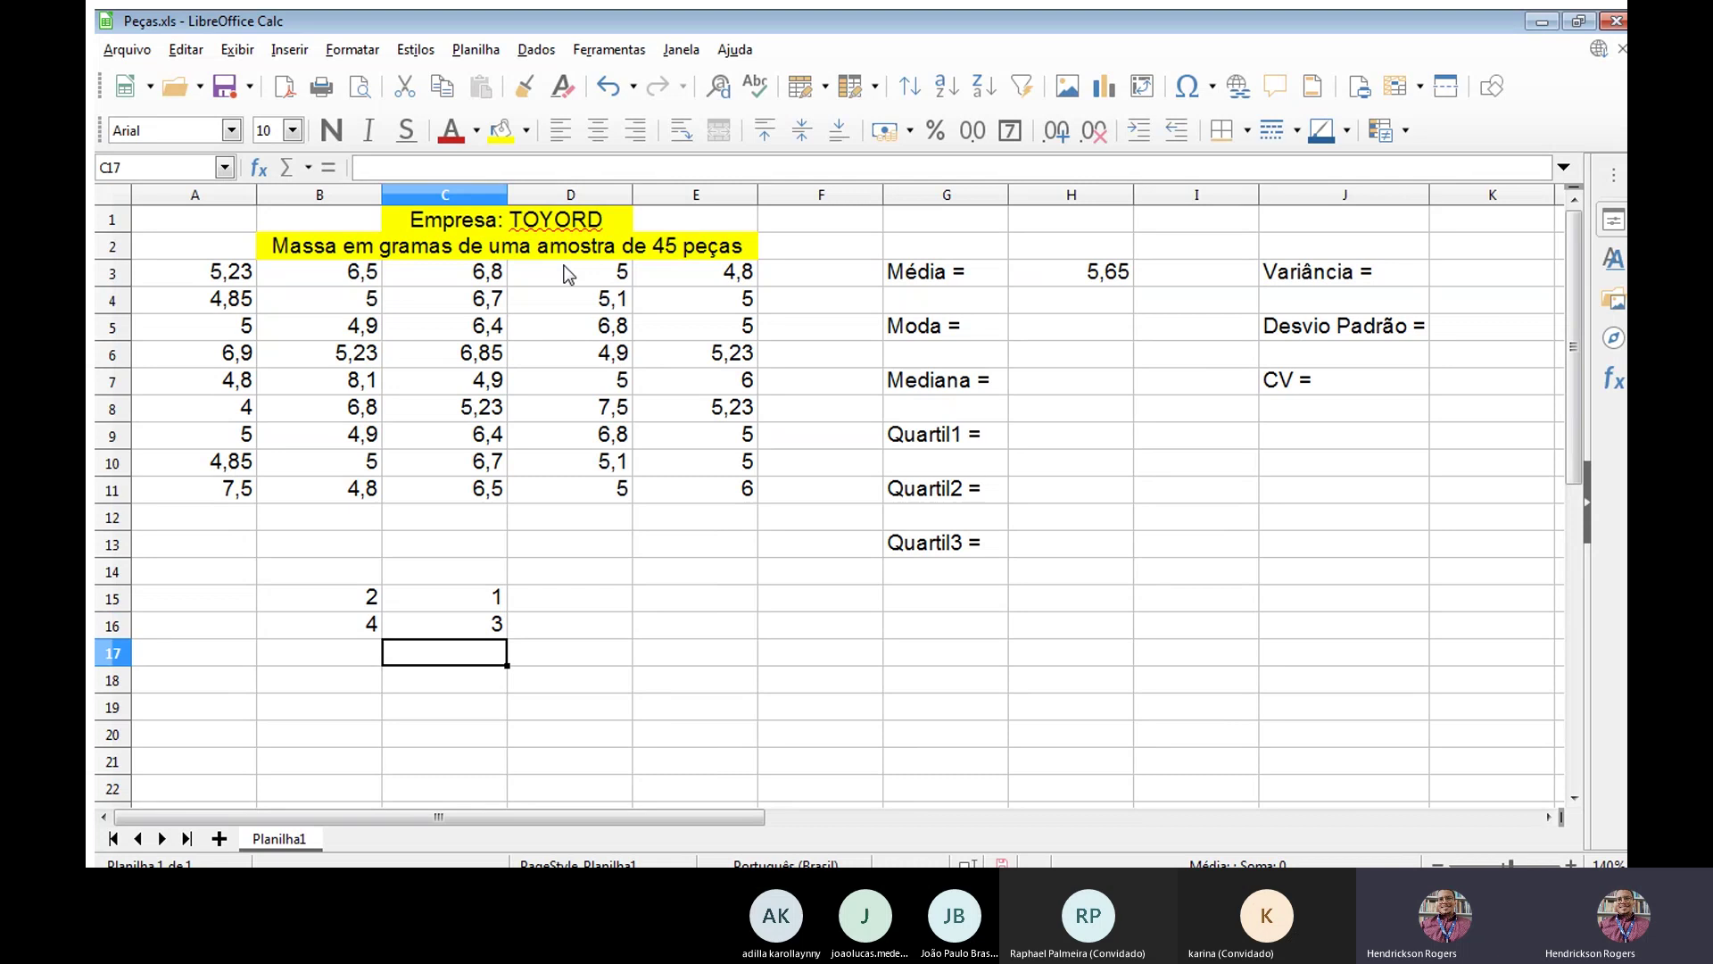
pyautogui.press('Up')
pyautogui.press('Up')
pyautogui.press('Left')
pyautogui.press('Down')
pyautogui.press('Right')
pyautogui.press('Up')
pyautogui.press('Left')
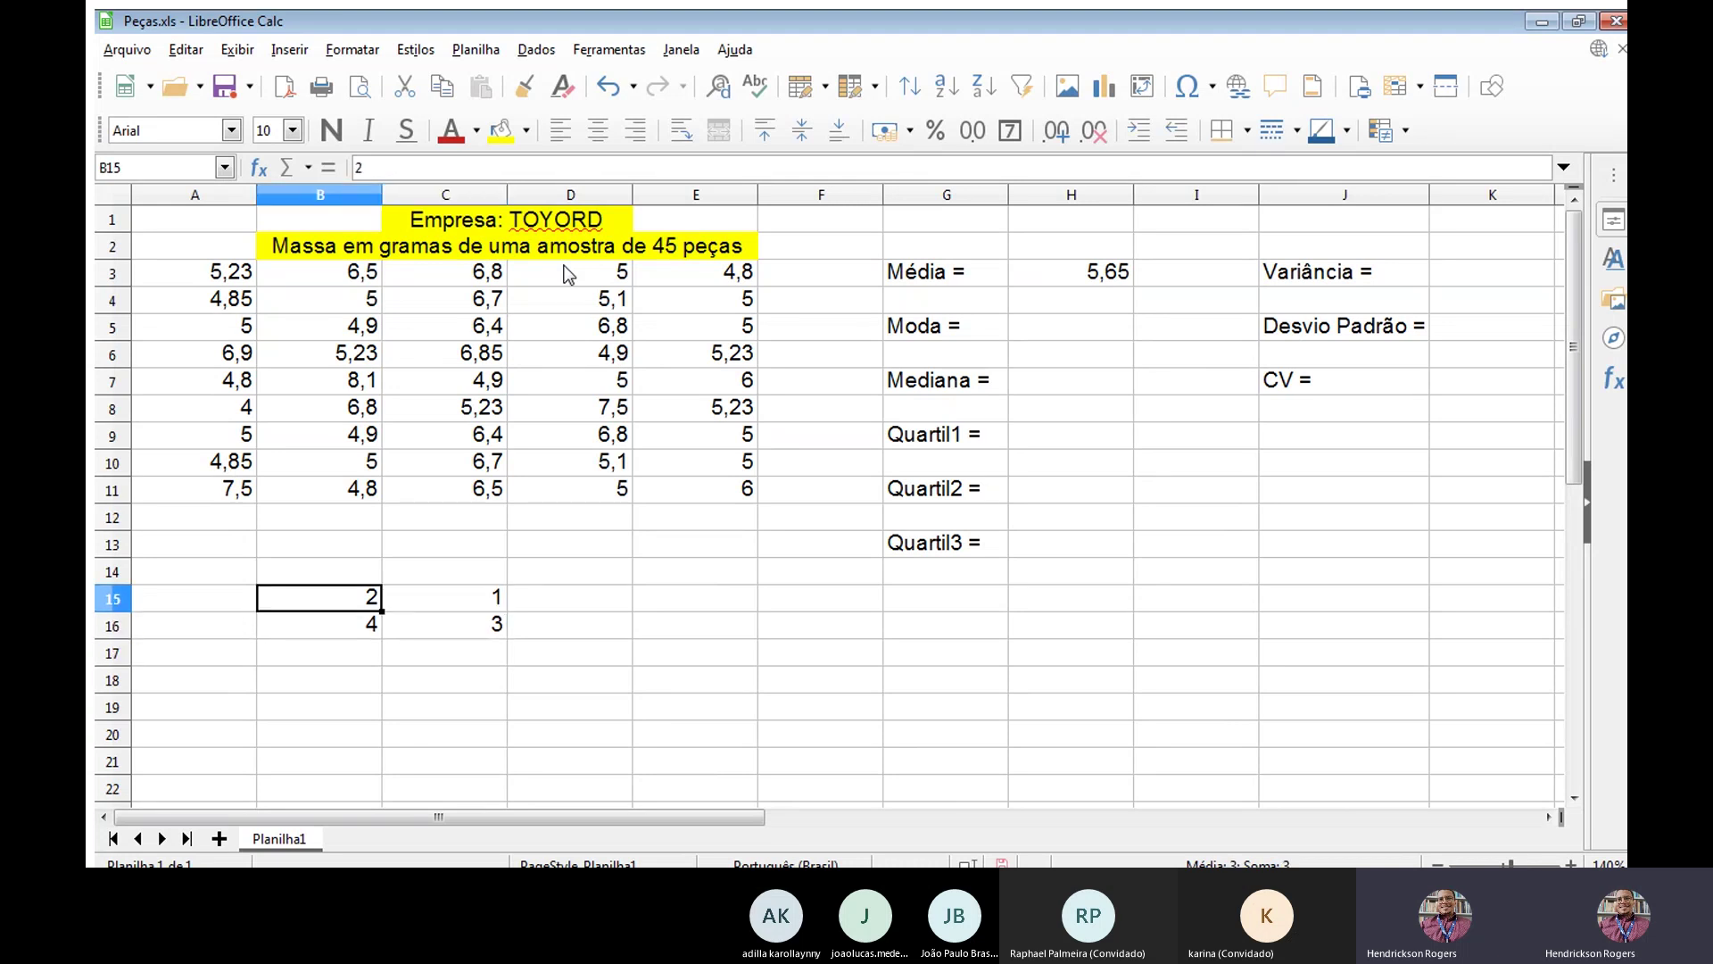
pyautogui.press('Down')
pyautogui.press('Right')
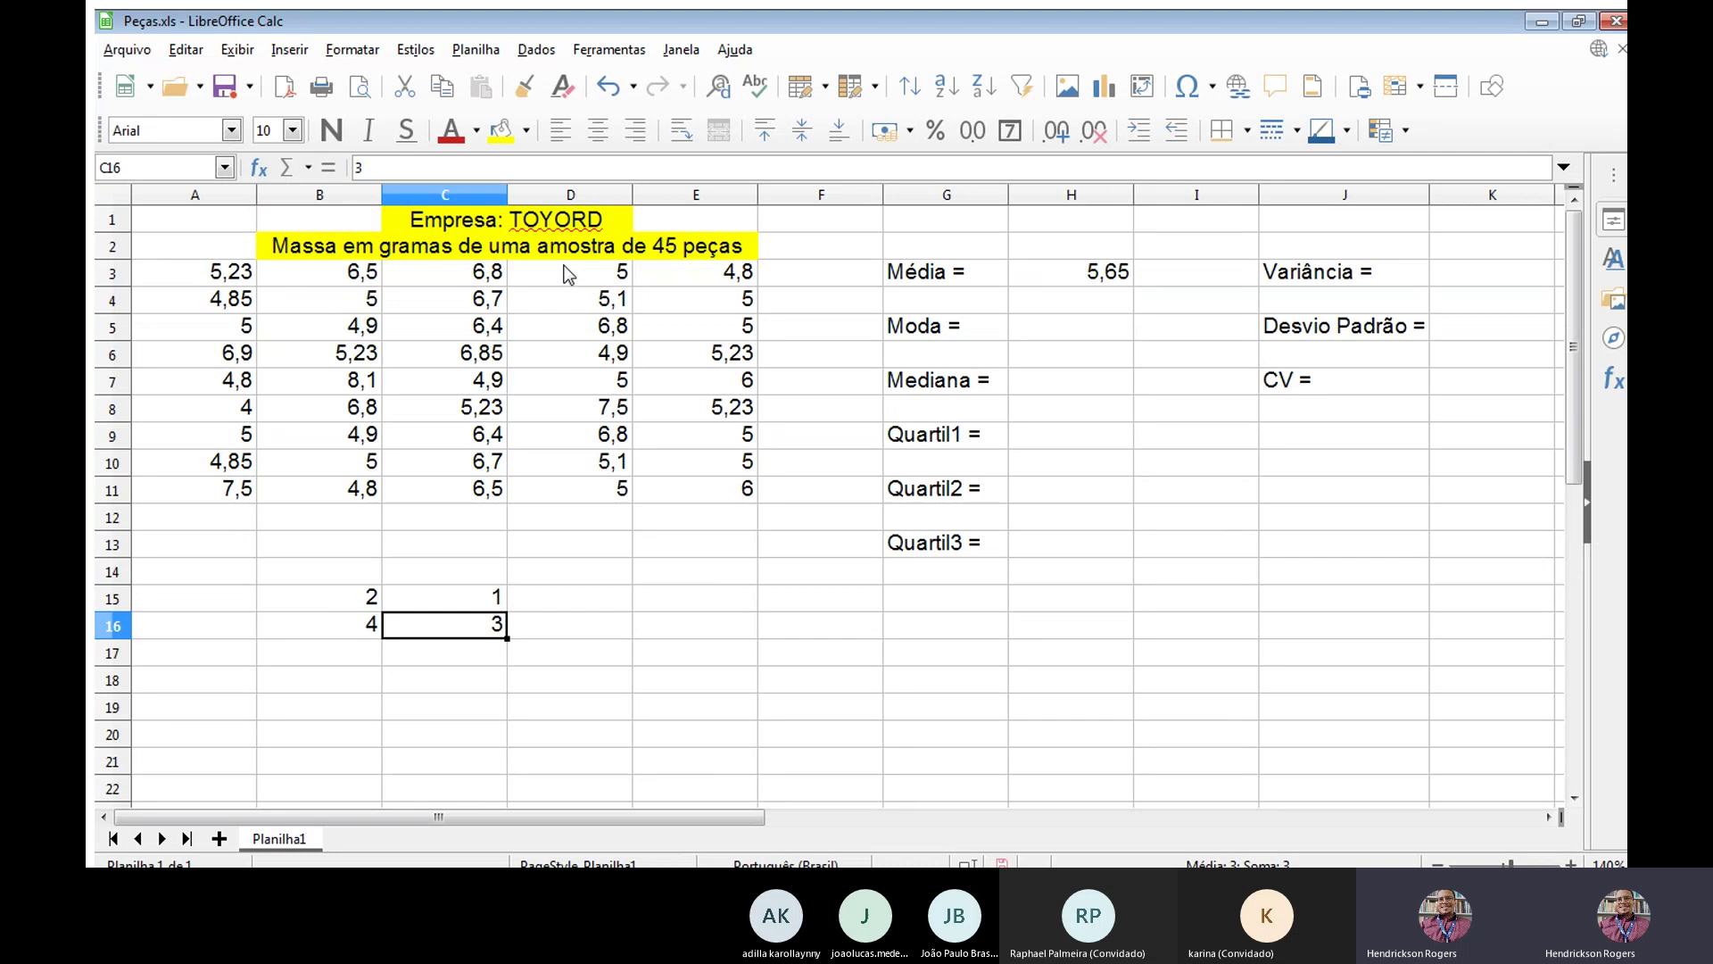
pyautogui.press('Down')
pyautogui.press('Up')
pyautogui.press('Up')
pyautogui.press('Left')
pyautogui.press('Down')
pyautogui.press('Right')
pyautogui.press('Up')
pyautogui.press('Left')
pyautogui.press('Down')
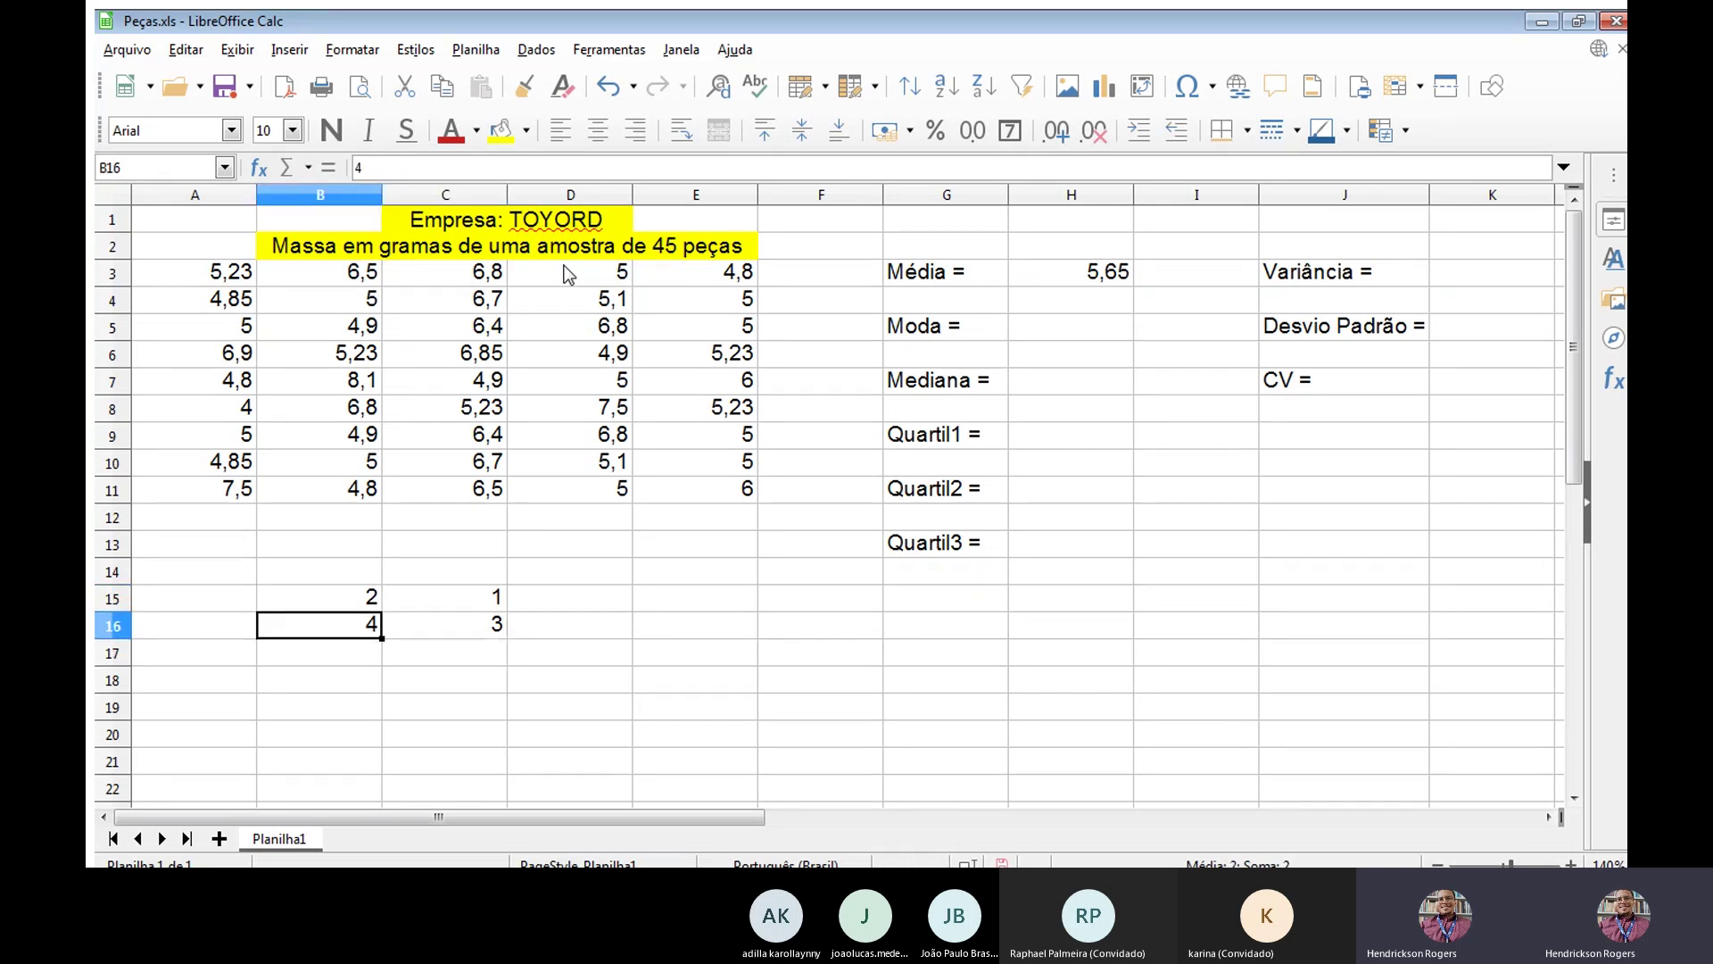
# Change the second column of the example data to 2 in C15 and 4 in C16.
pyautogui.press('Right')
pyautogui.press('Down')
pyautogui.press('Up')
pyautogui.press('Up')
pyautogui.write('2')
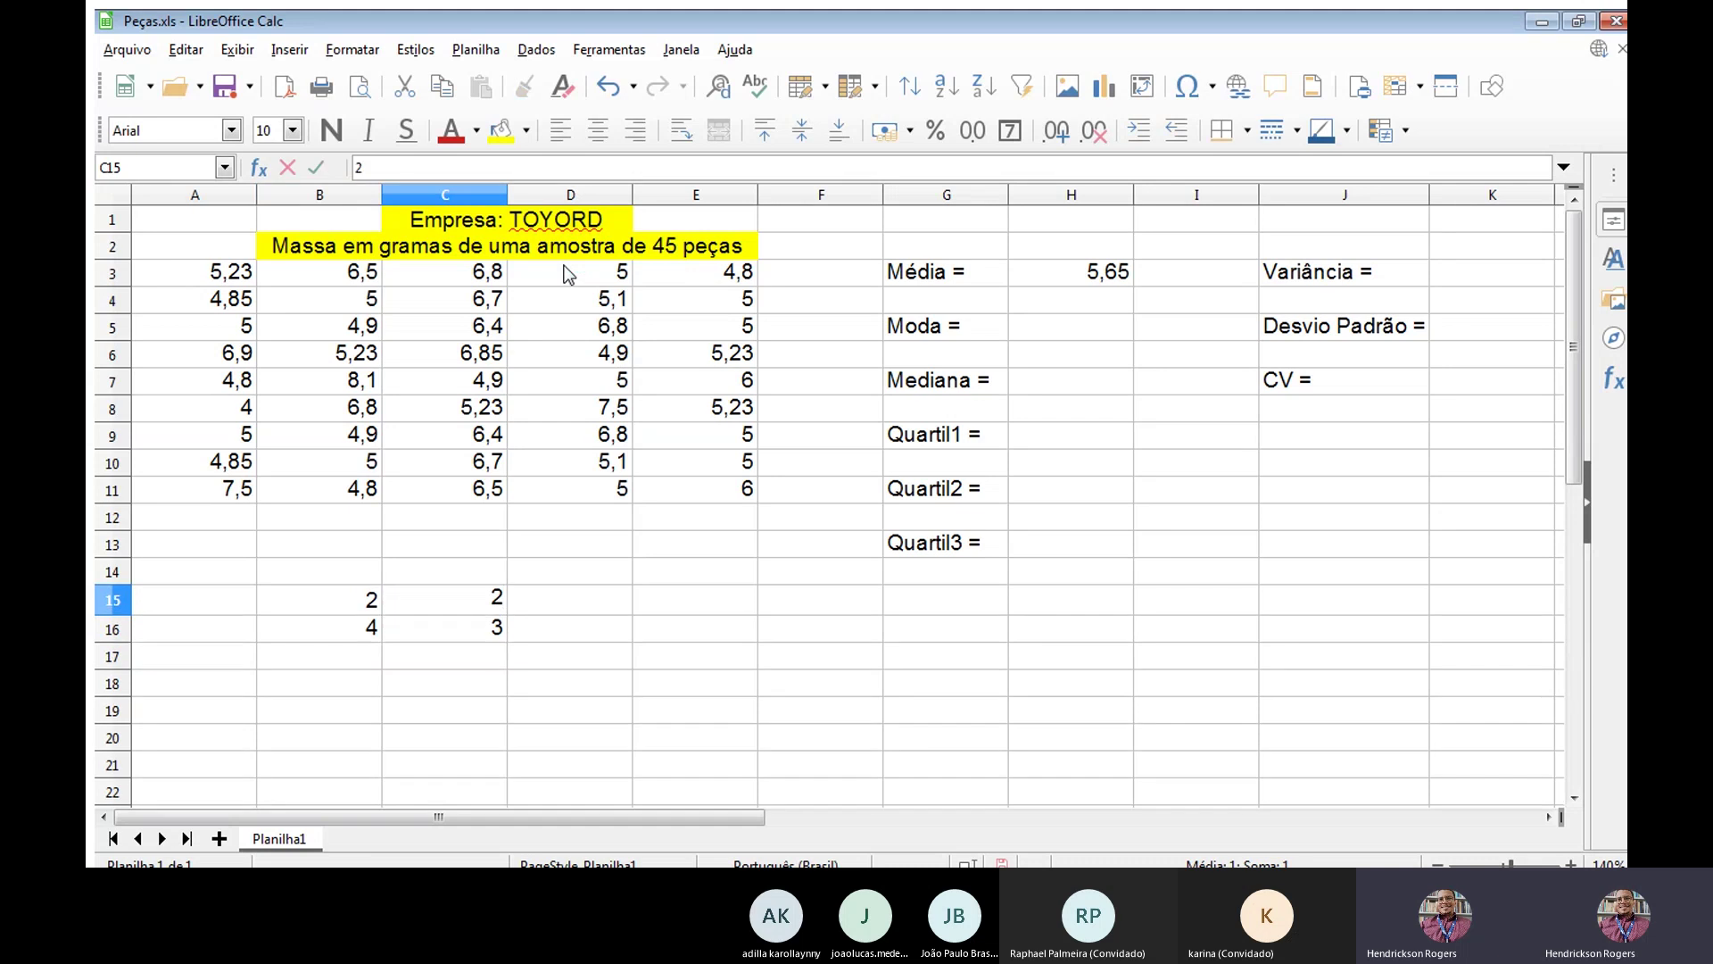
pyautogui.press('Return')
pyautogui.write('4')
pyautogui.press('Return')
# Step through the repeated 2 and 4 values in B15:C16 to examine their frequencies.
pyautogui.press('Left')
pyautogui.press('Up')
pyautogui.press('Up')
pyautogui.press('Right')
pyautogui.press('Down')
pyautogui.press('Left')
pyautogui.press('Up')
pyautogui.press('Right')
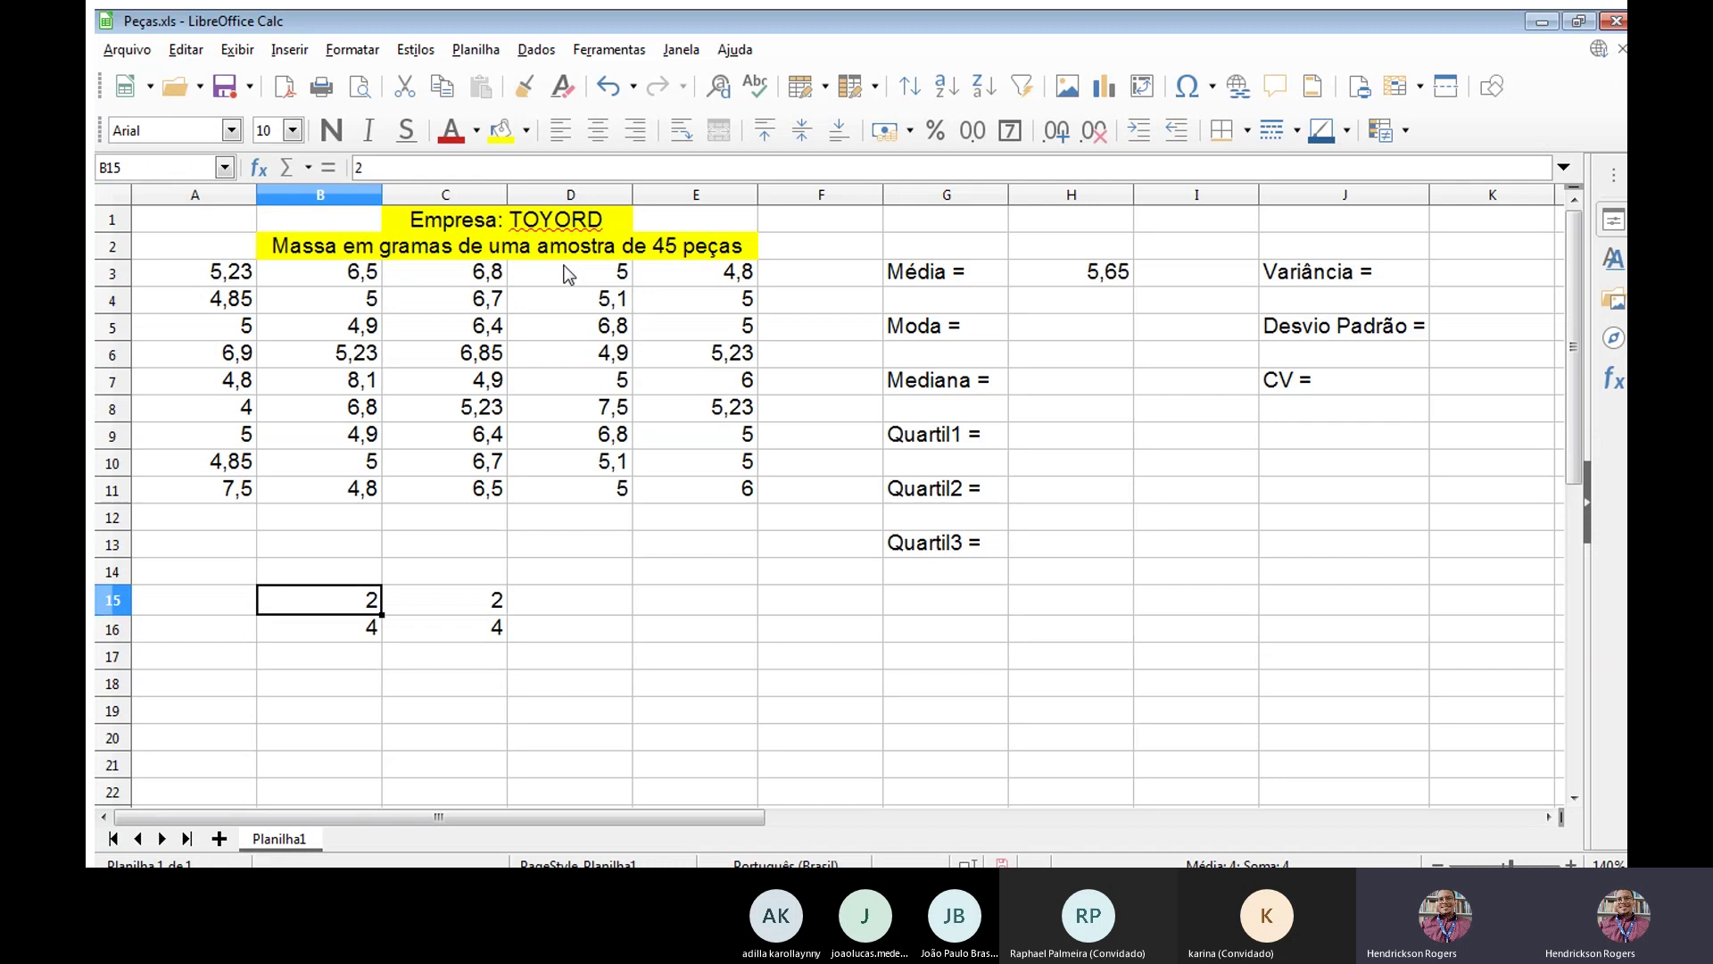
pyautogui.press('Down')
pyautogui.press('Left')
pyautogui.press('Up')
pyautogui.press('Right')
pyautogui.press('Down')
pyautogui.press('Left')
pyautogui.press('Right')
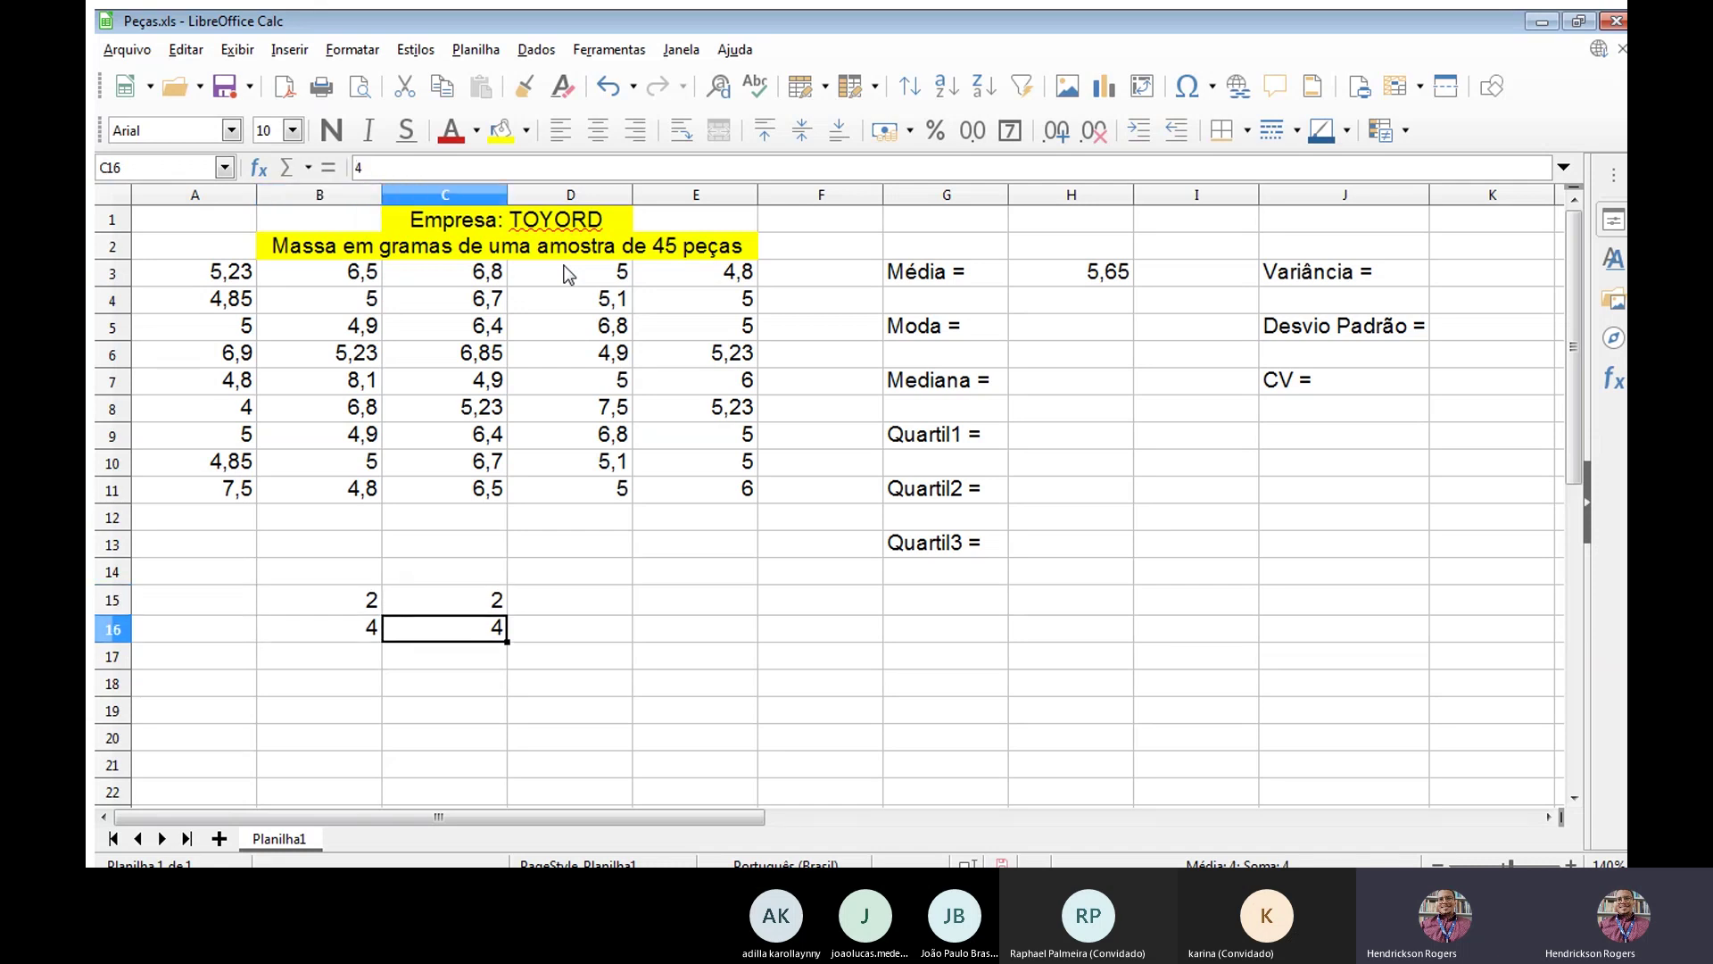
pyautogui.press('Down')
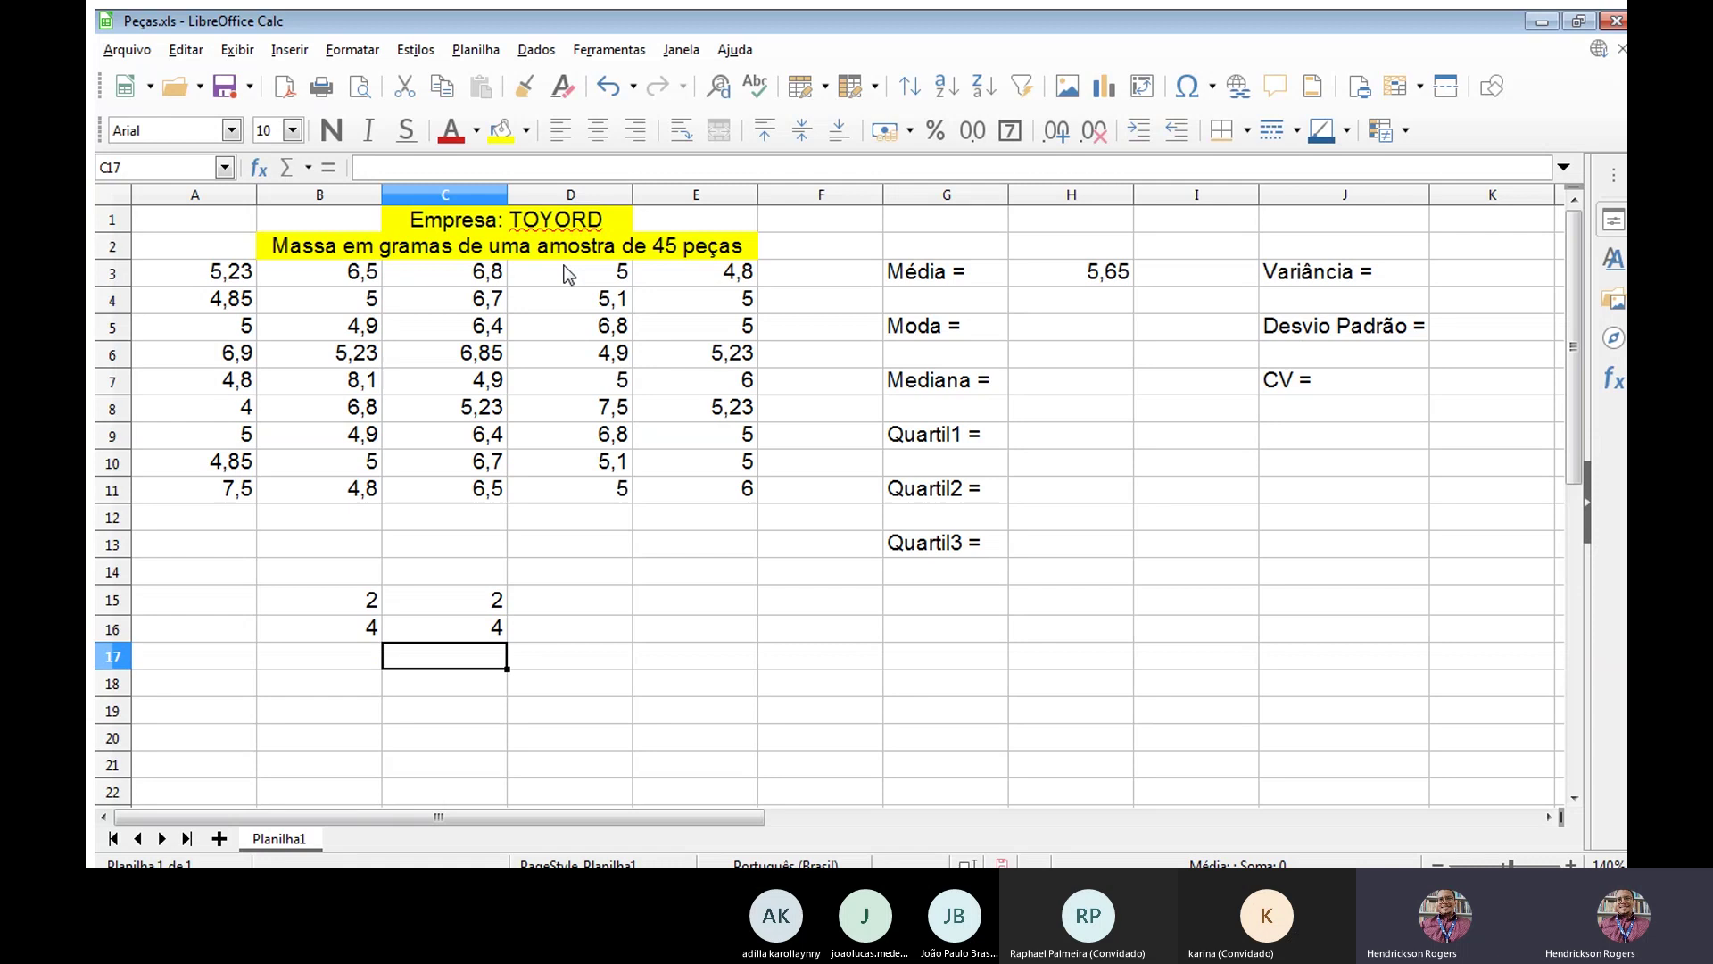
pyautogui.press('Up')
pyautogui.press('Up')
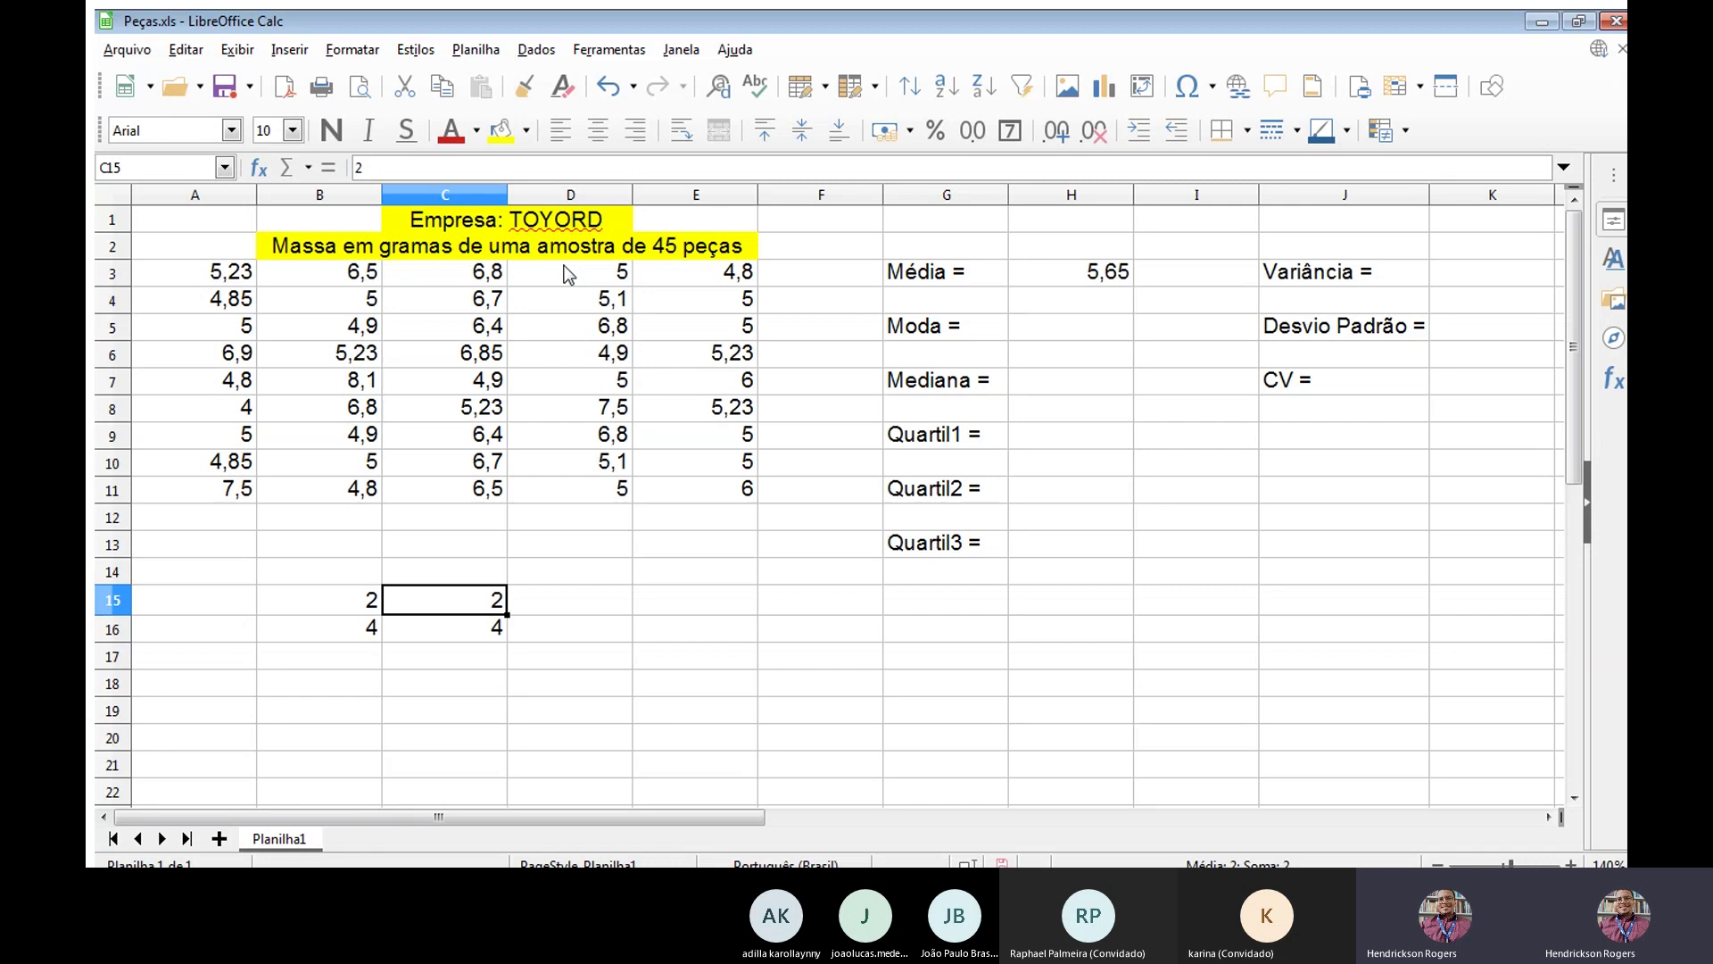
# Review the example cells B15:C16 again, comparing how many times 2 and 4 each occur.
pyautogui.press('Down')
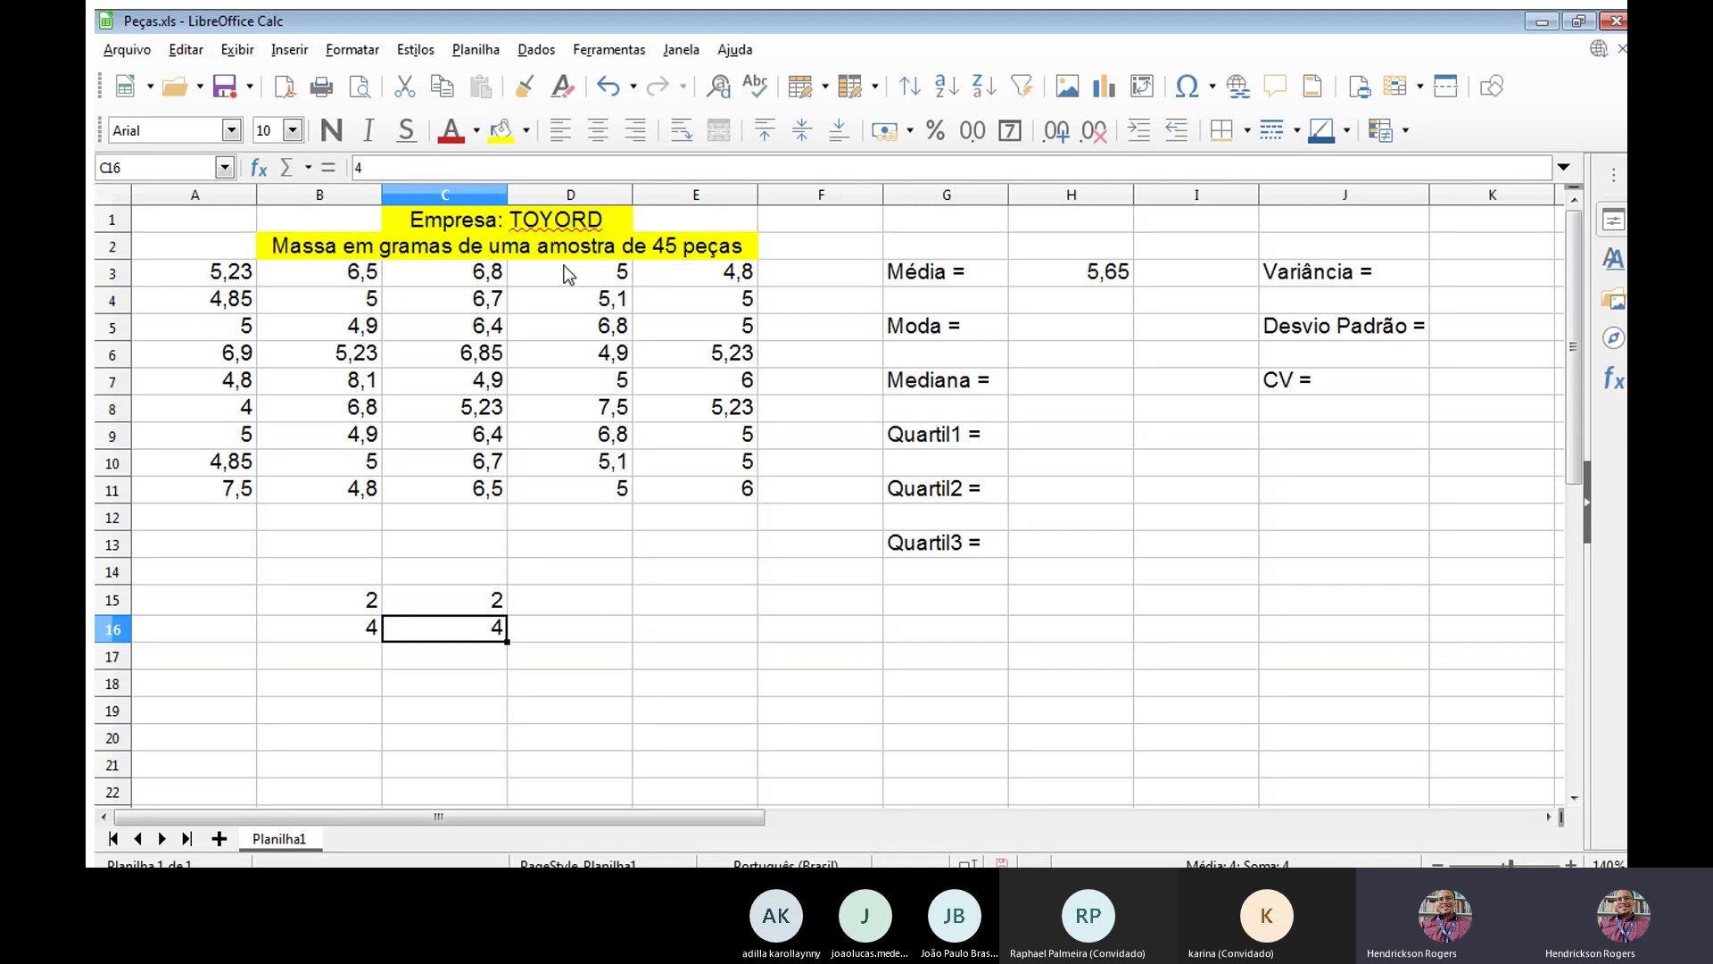
pyautogui.hotkey('shift', 'Left')
pyautogui.hotkey('shift', 'Right')
pyautogui.press('Up')
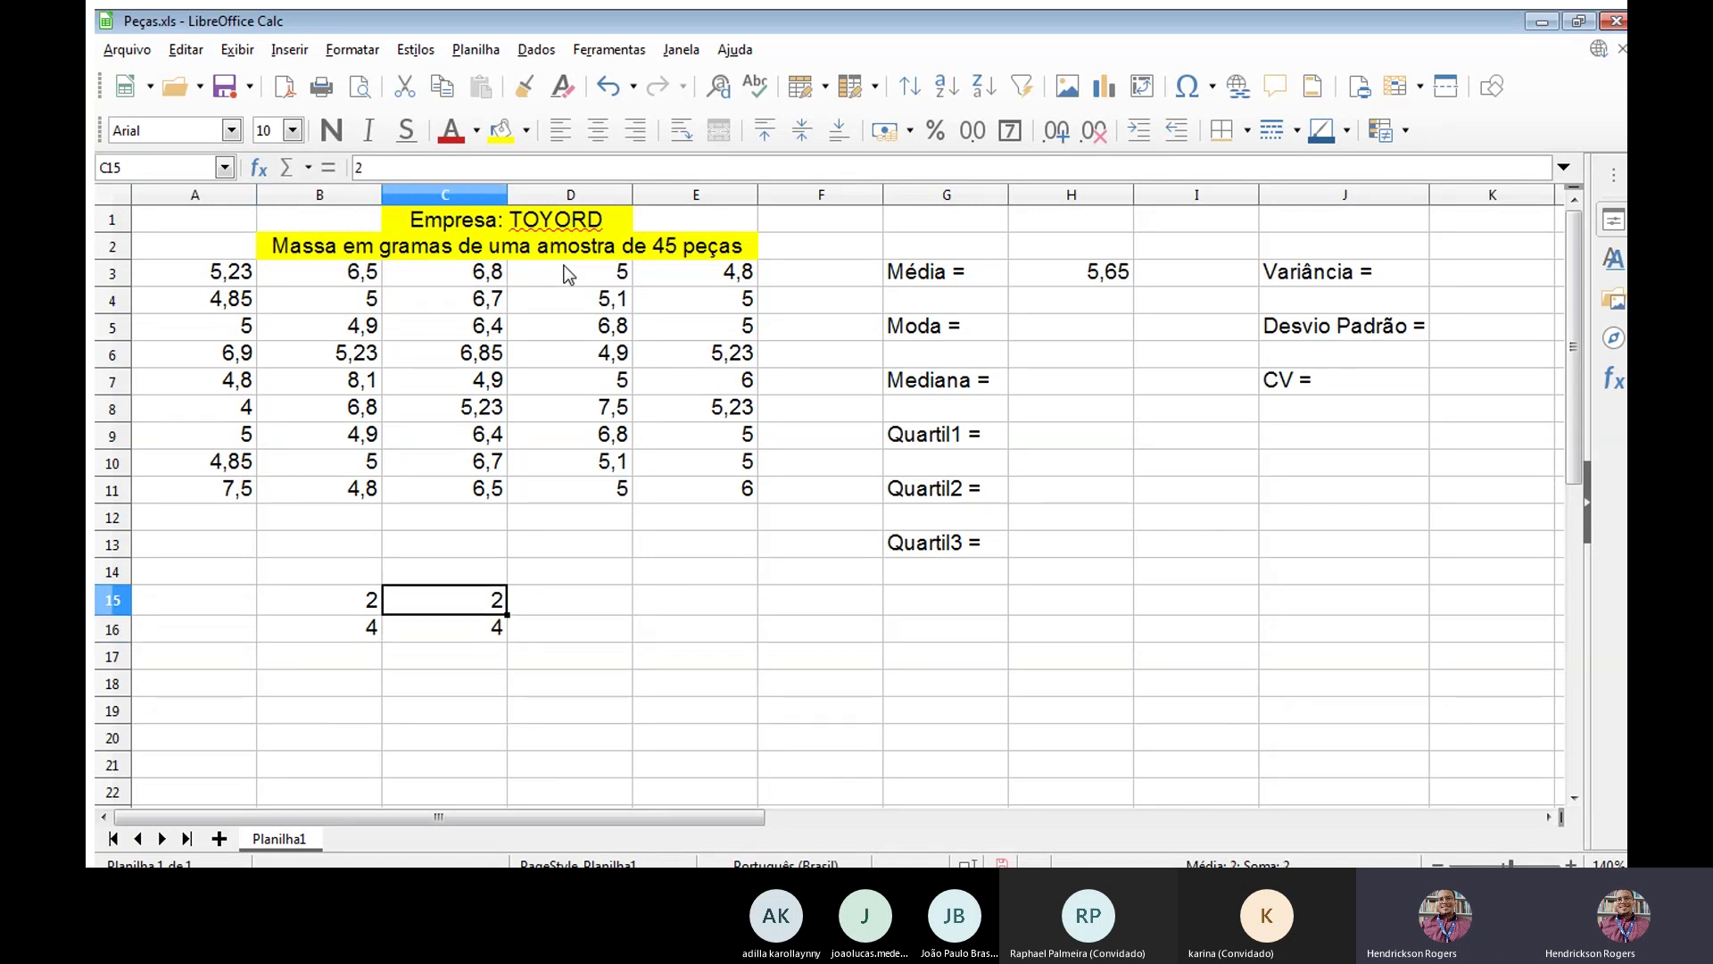
pyautogui.press('Down')
pyautogui.press('Left')
pyautogui.press('Up')
pyautogui.press('Right')
pyautogui.press('Down')
pyautogui.press('Left')
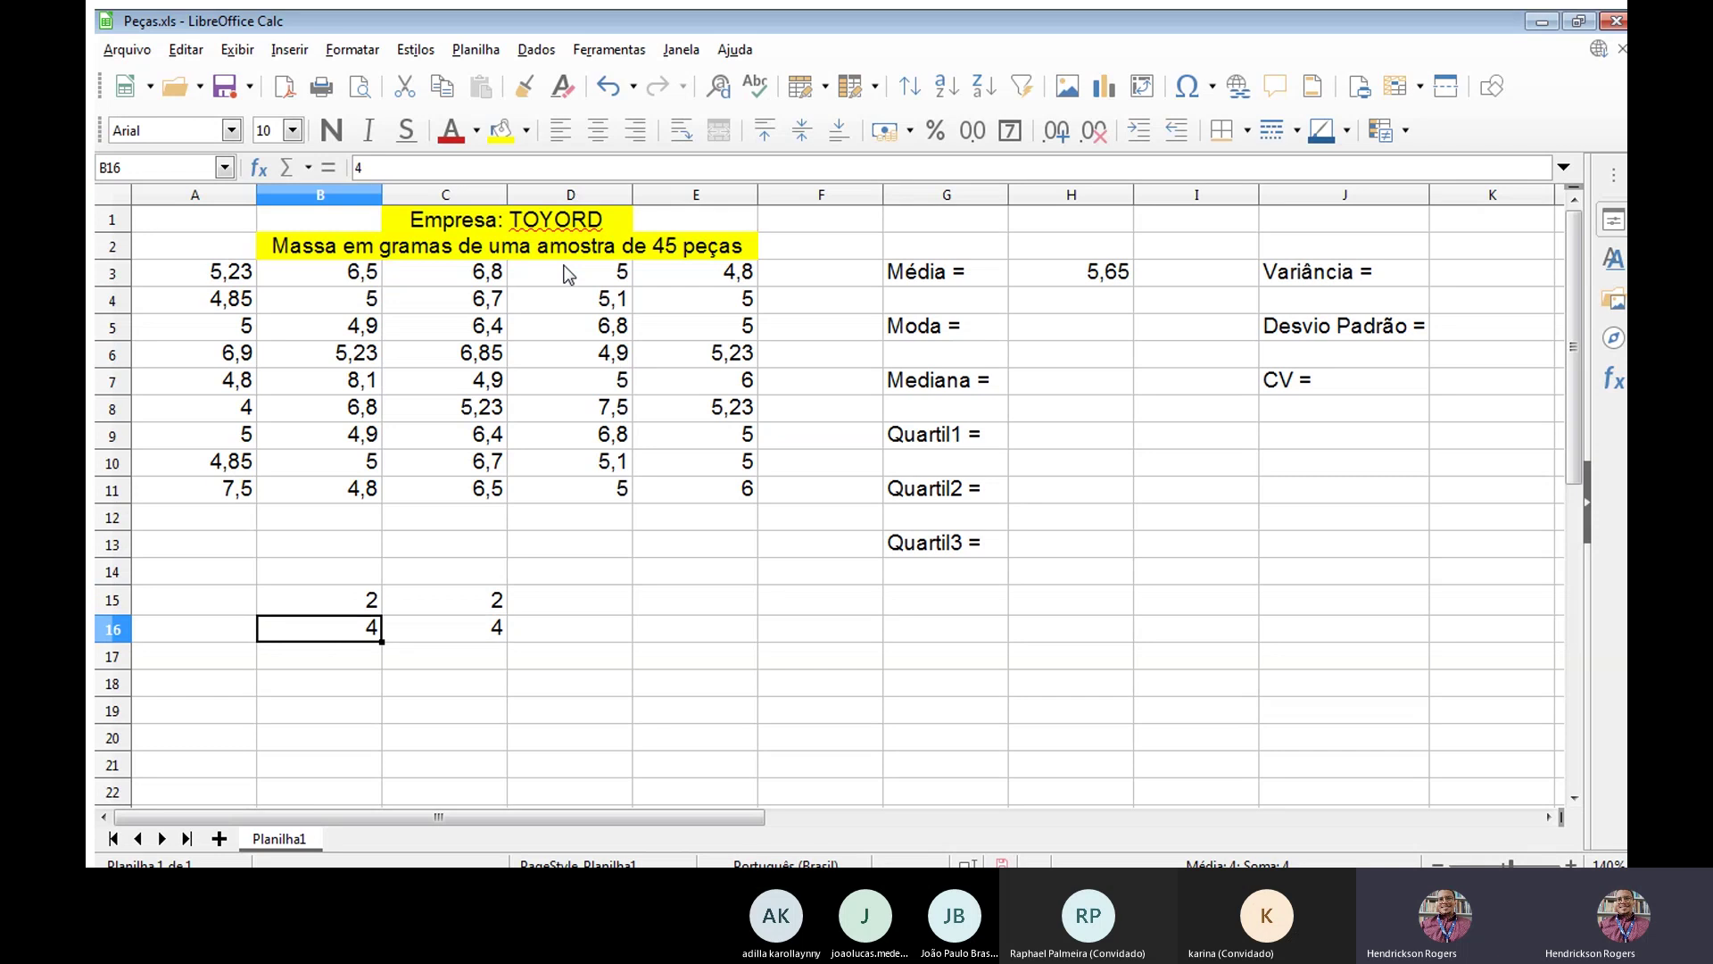
# Change the example value in C16 to 3.
pyautogui.press('Right')
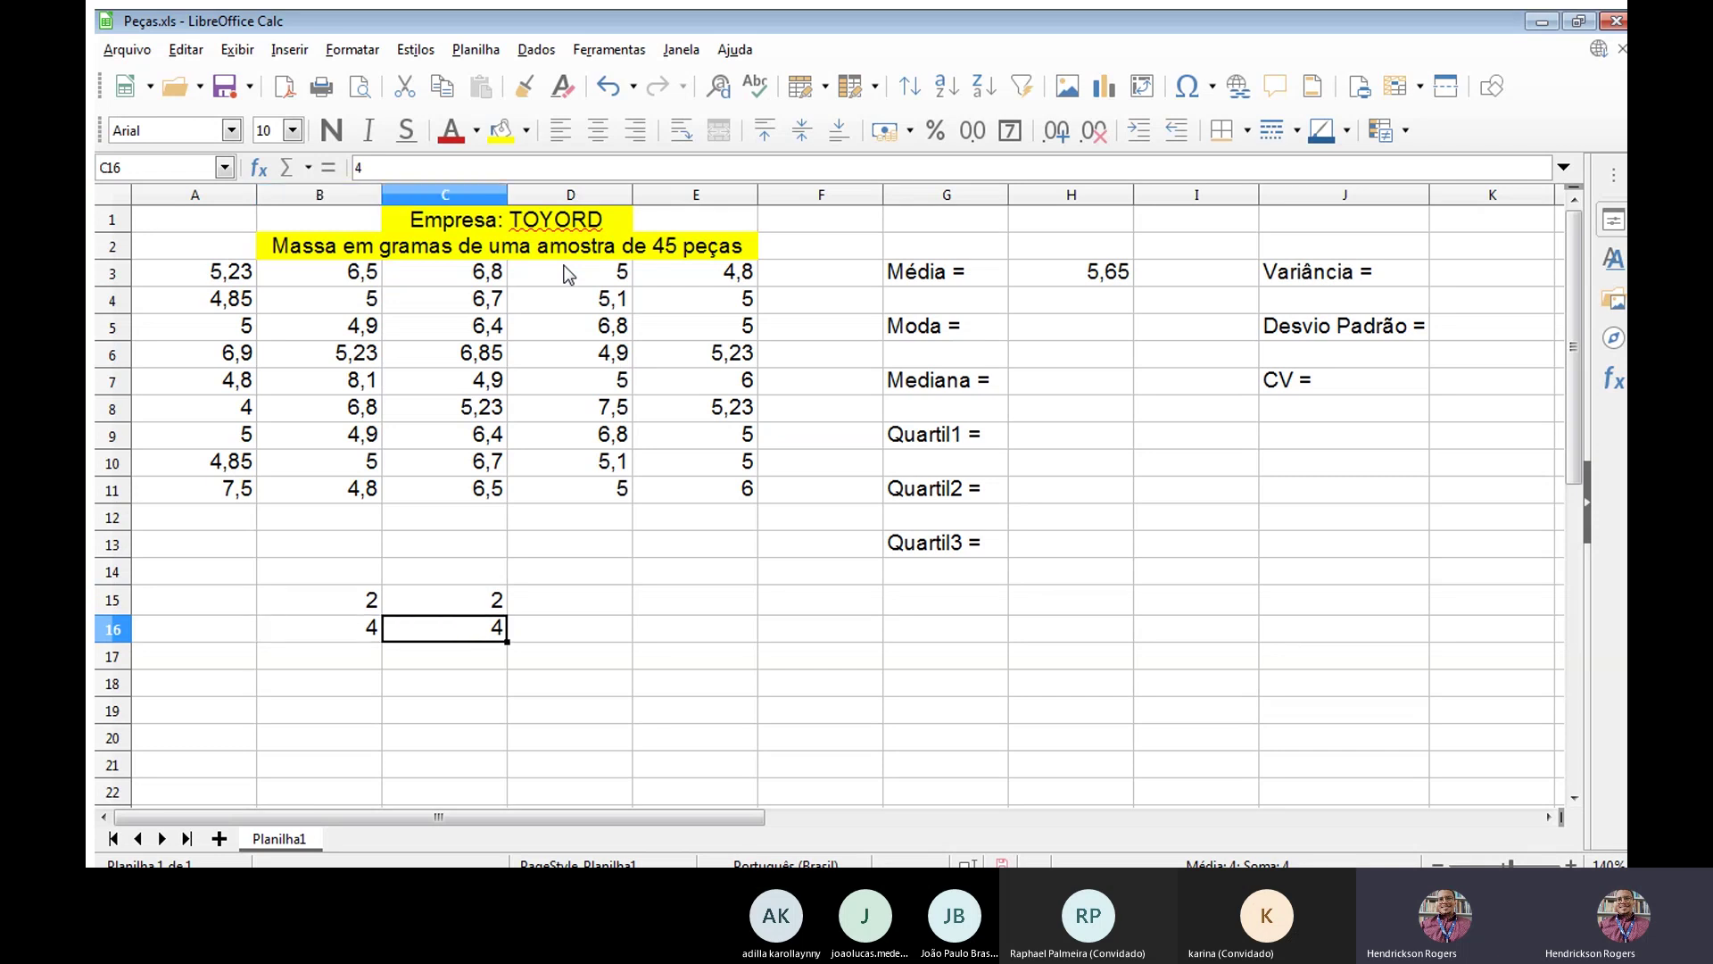
pyautogui.write('3')
pyautogui.press('Return')
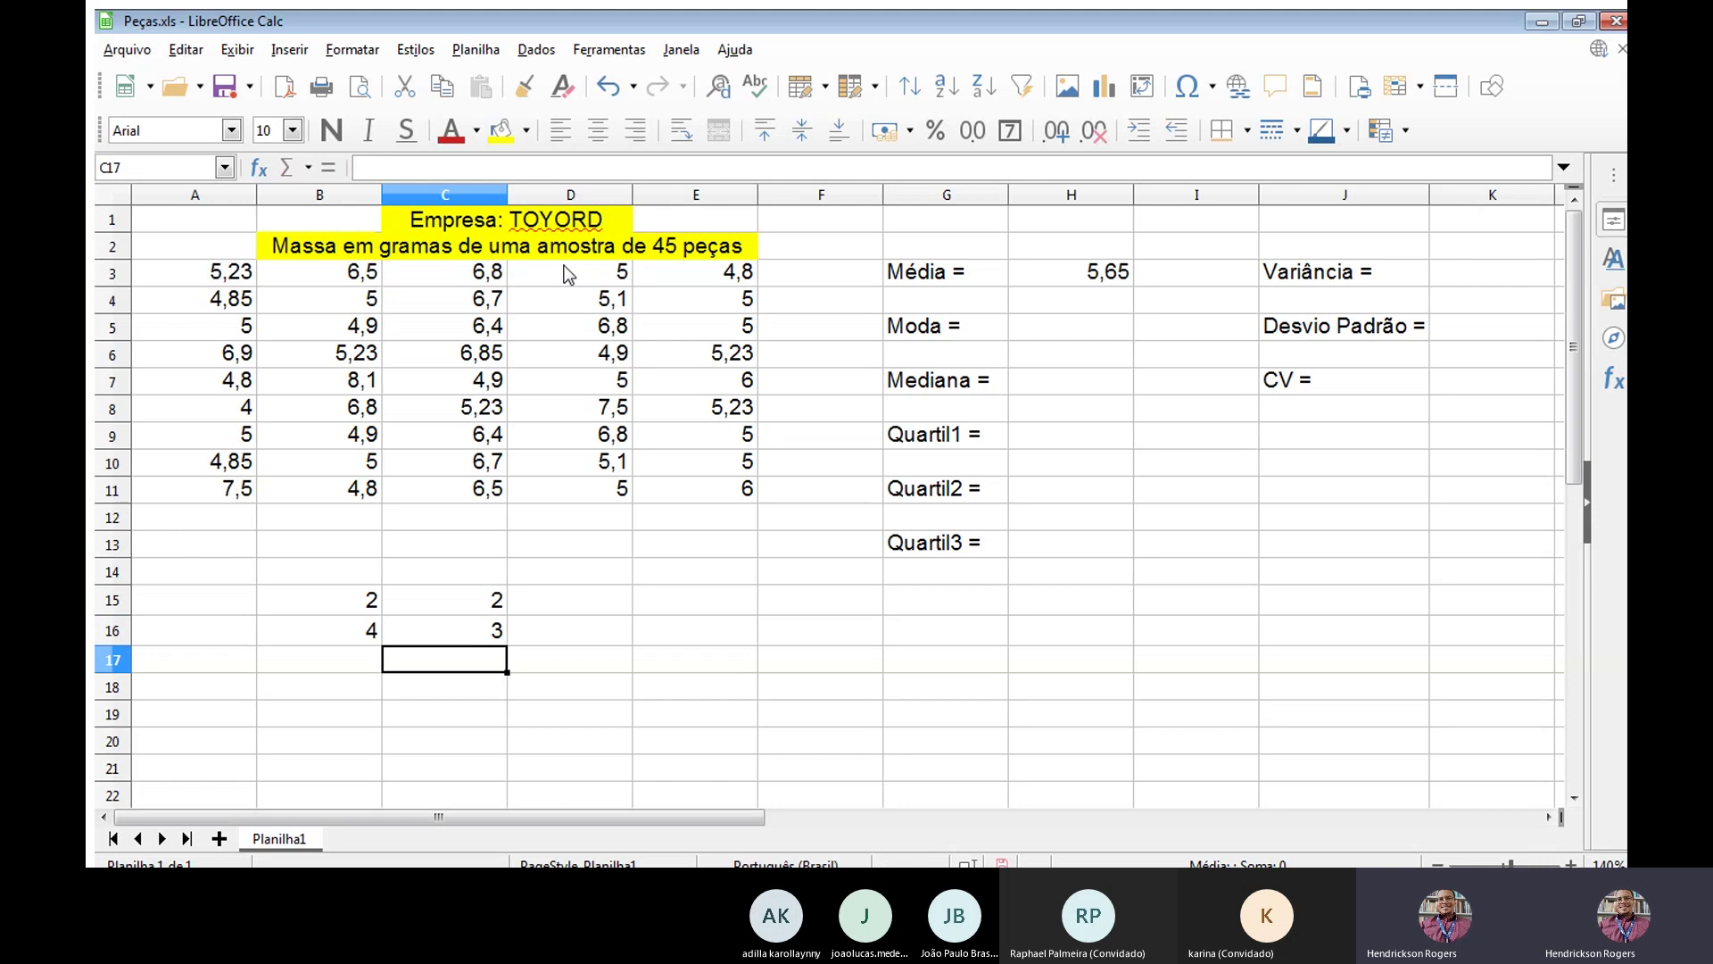
# Step through the example values 2, 2, 4 and 3 in B15:C16 to examine which one repeats.
pyautogui.press('Up')
pyautogui.press('Left')
pyautogui.press('Up')
pyautogui.press('Right')
pyautogui.press('Down')
pyautogui.press('Left')
pyautogui.press('Up')
pyautogui.press('Right')
pyautogui.press('Down')
pyautogui.press('Left')
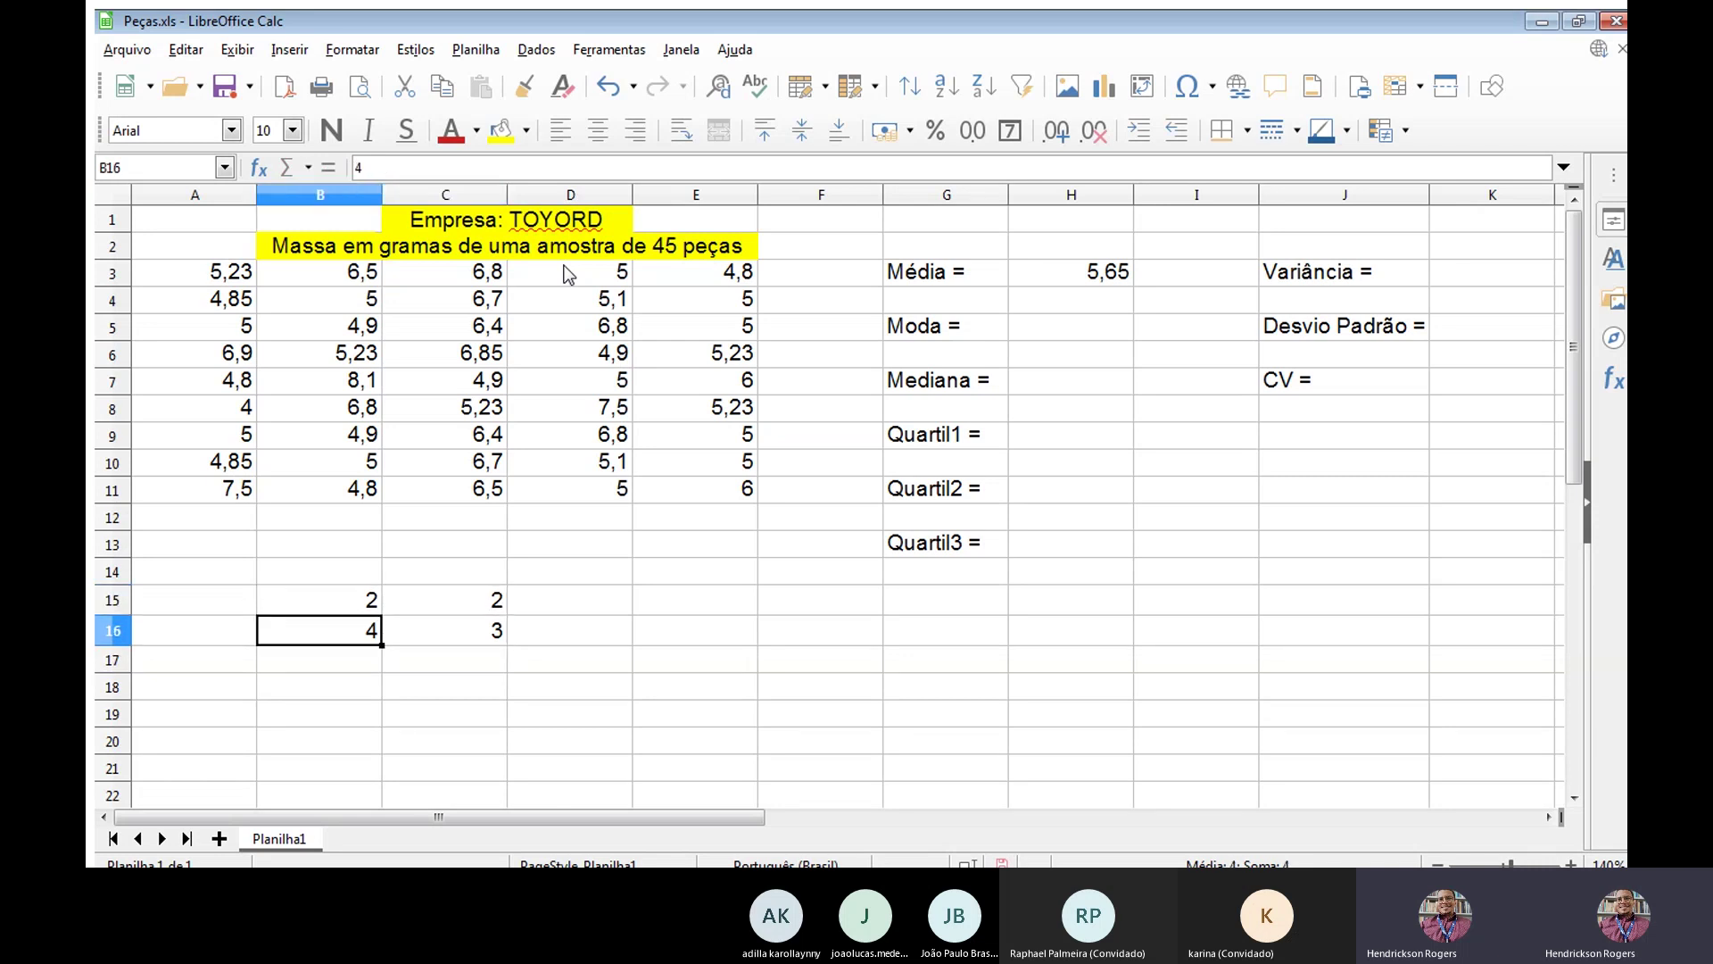
pyautogui.press('Up')
pyautogui.press('Right')
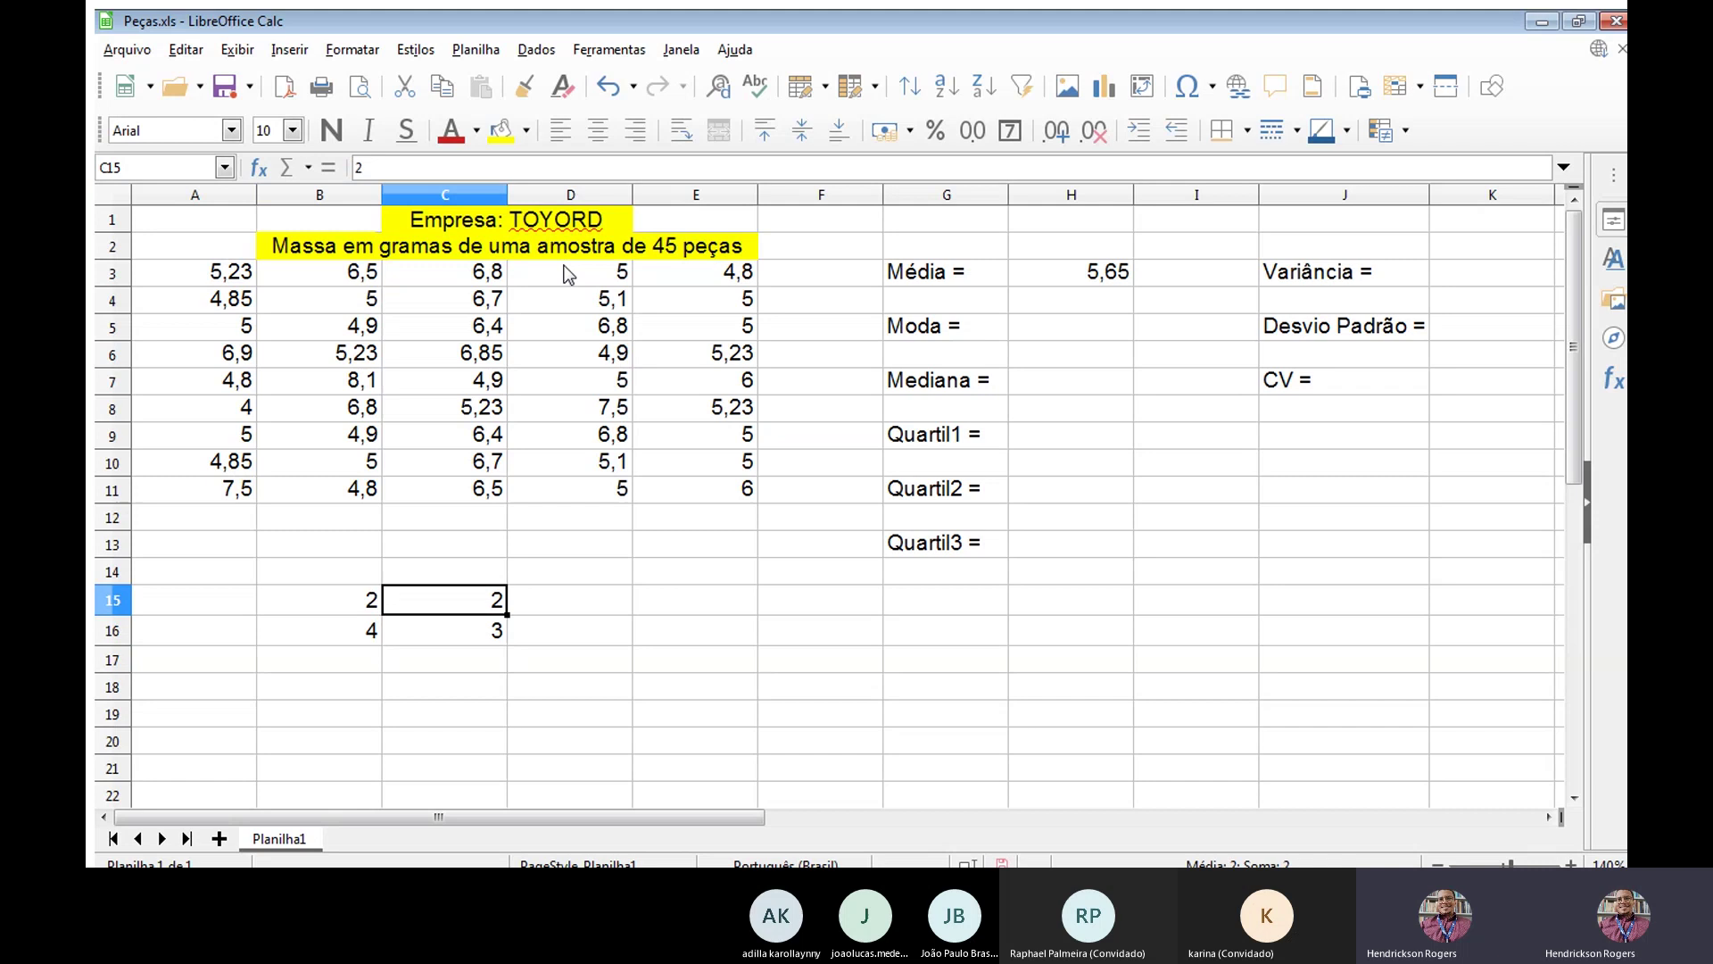
pyautogui.press('Down')
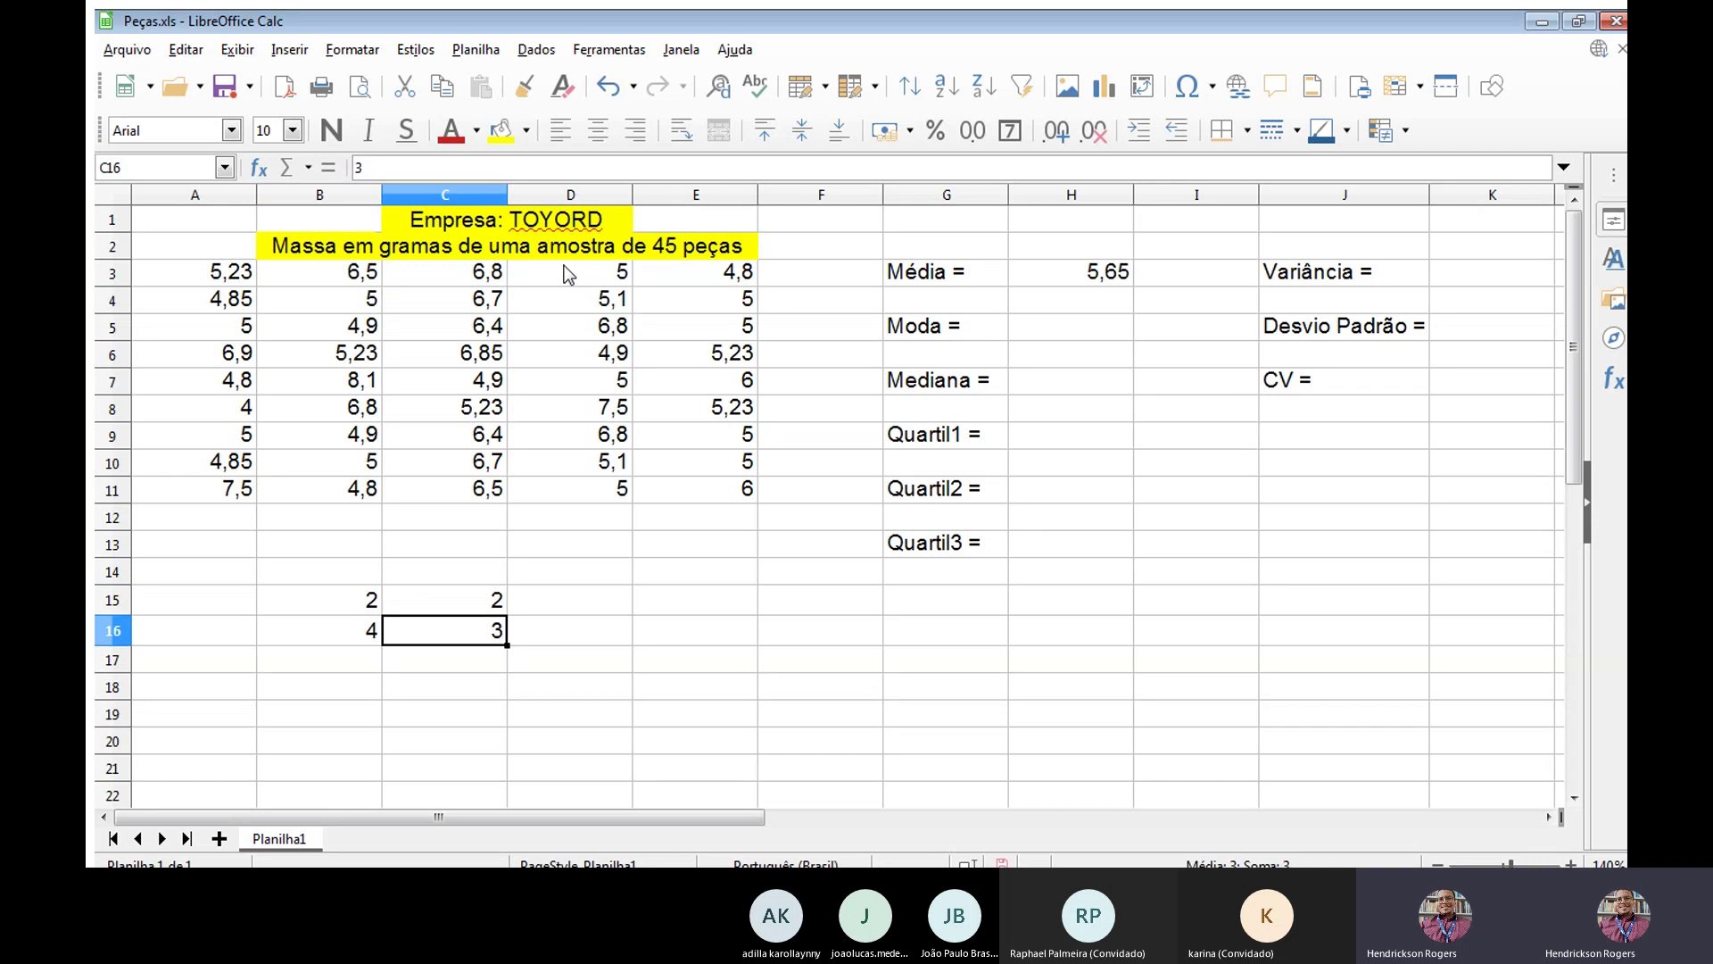
# Delete the example data in B15:C16 and select cell H5 beside the Moda label.
pyautogui.press('Left')
pyautogui.press('Up')
pyautogui.hotkey('shift', 'Right')
pyautogui.hotkey('shift', 'Down')
pyautogui.press('Delete')
pyautogui.press('Right')
pyautogui.press('Right')
pyautogui.press('Right')
pyautogui.press('Right')
pyautogui.press('Right')
pyautogui.press('Right')
pyautogui.press('Up')
pyautogui.press('Up')
pyautogui.press('Up')
pyautogui.press('Up')
pyautogui.press('Up')
pyautogui.press('Up')
pyautogui.press('Up')
pyautogui.press('Up')
pyautogui.press('Up')
pyautogui.press('Up')
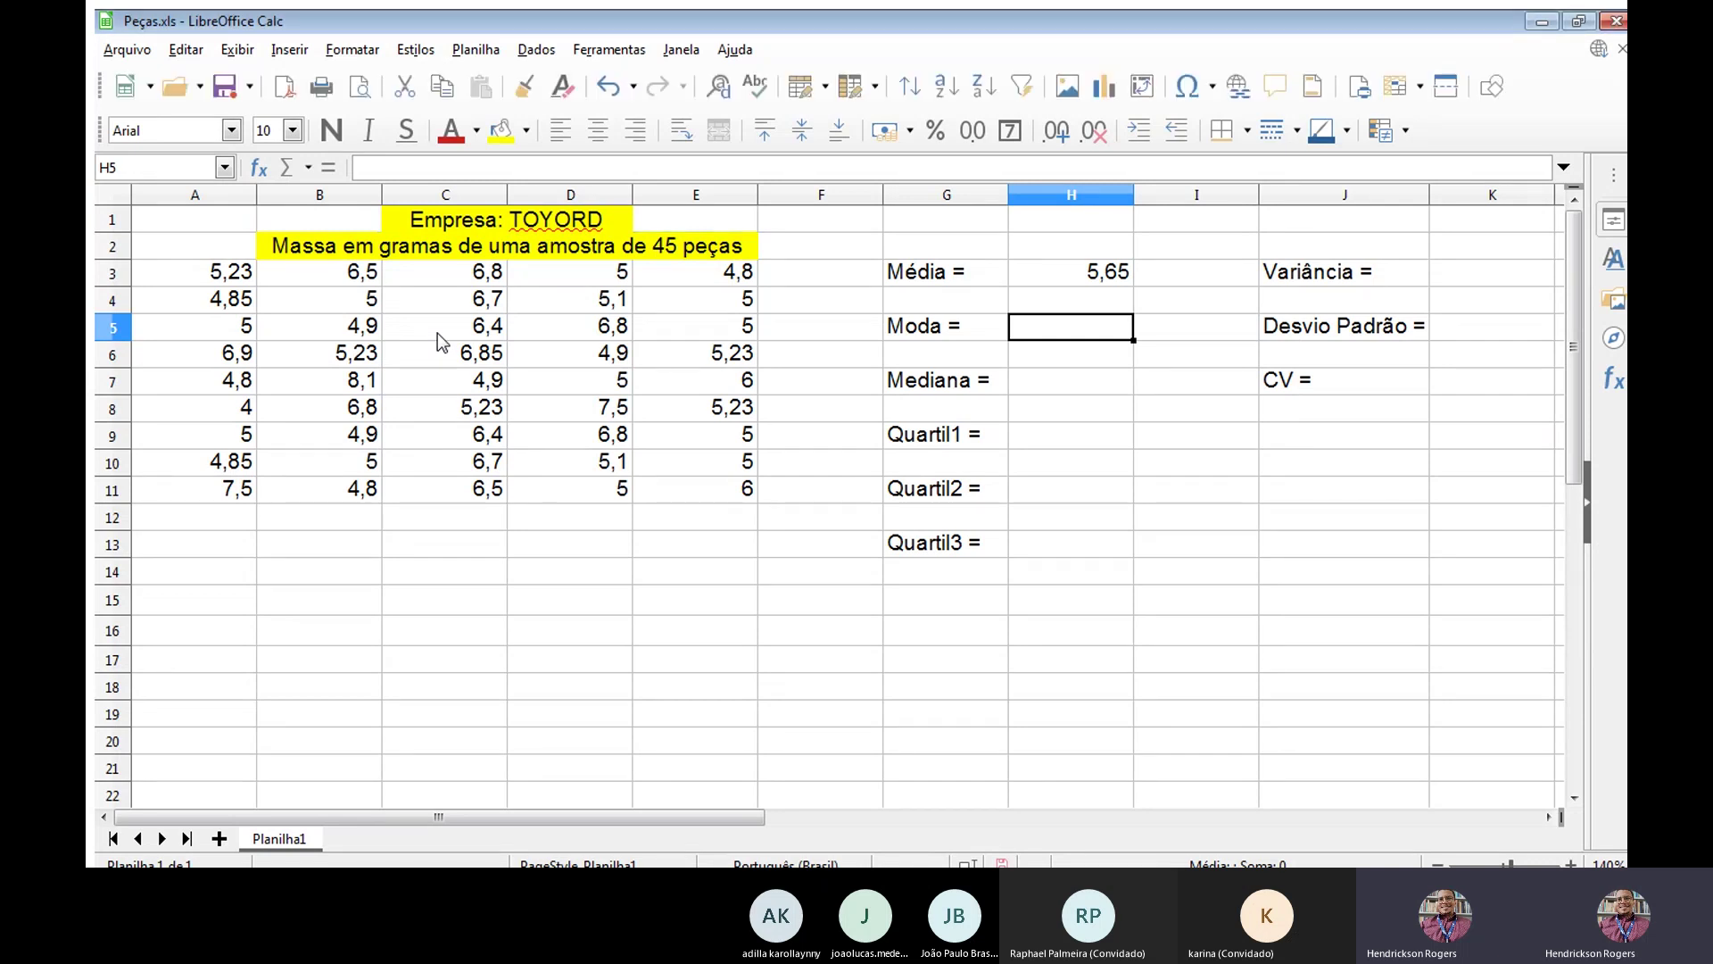
pyautogui.write('mod')
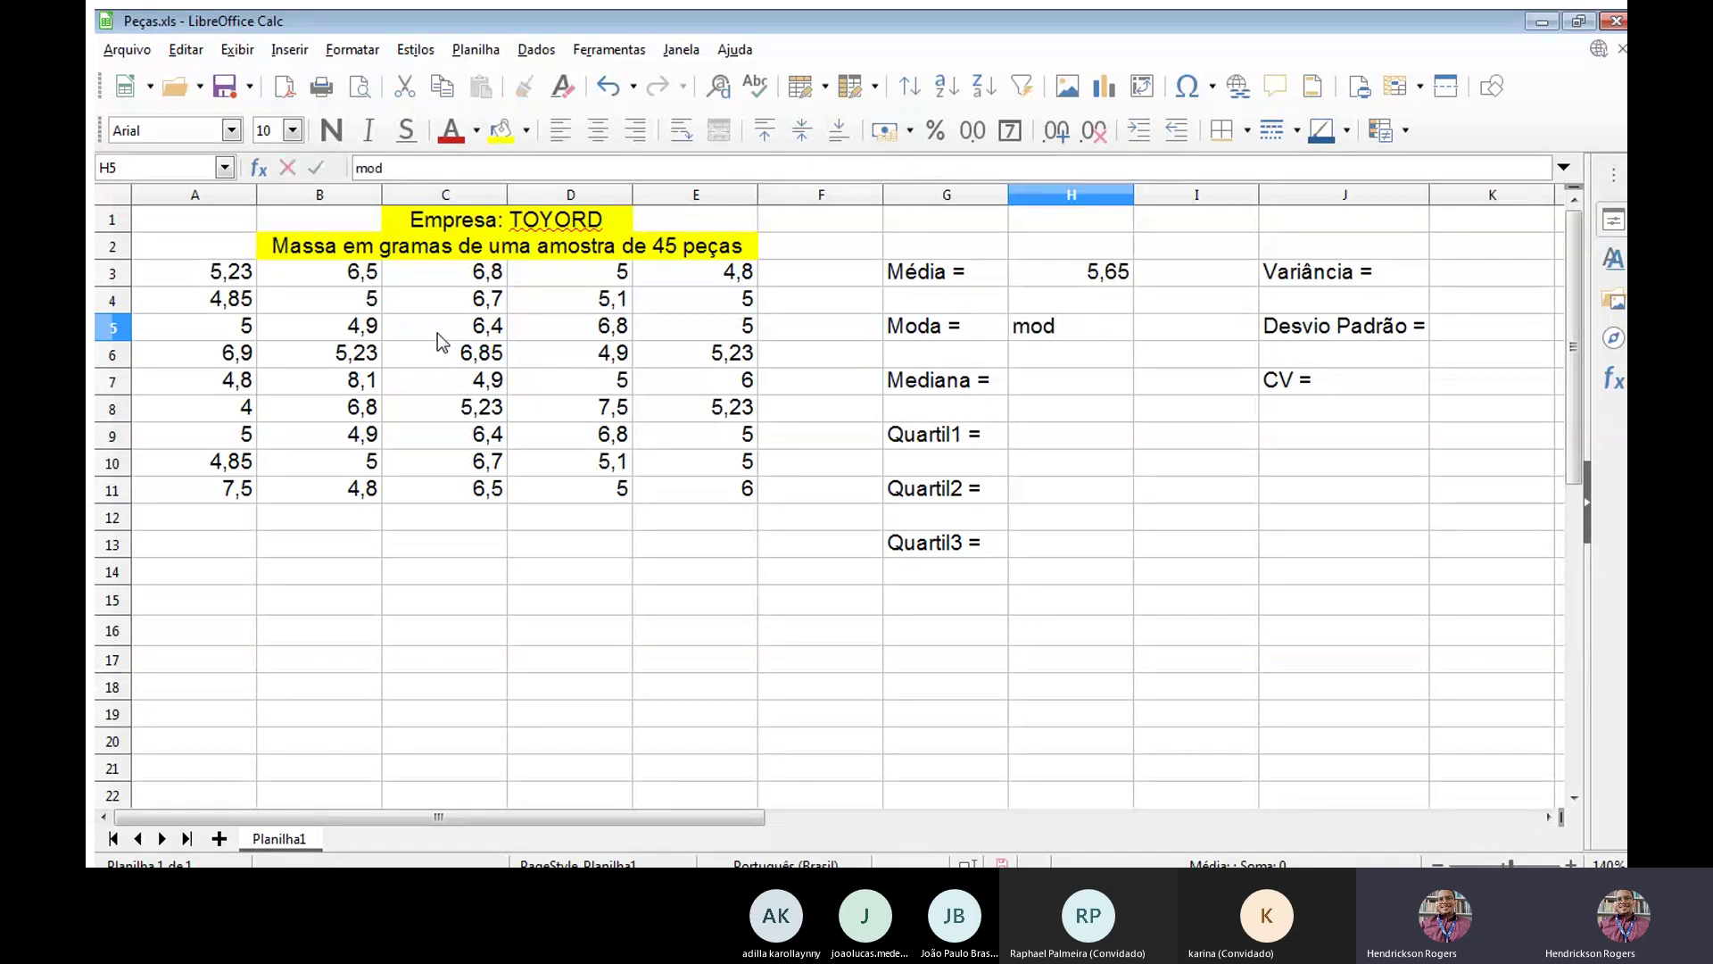
pyautogui.write('o')
pyautogui.press('BackSpace')
pyautogui.press('BackSpace')
pyautogui.press('BackSpace')
pyautogui.press('BackSpace')
# Calculate the sample's mode in H5 with the array formula =MODO.MULT(A3:E11).
pyautogui.write('=')
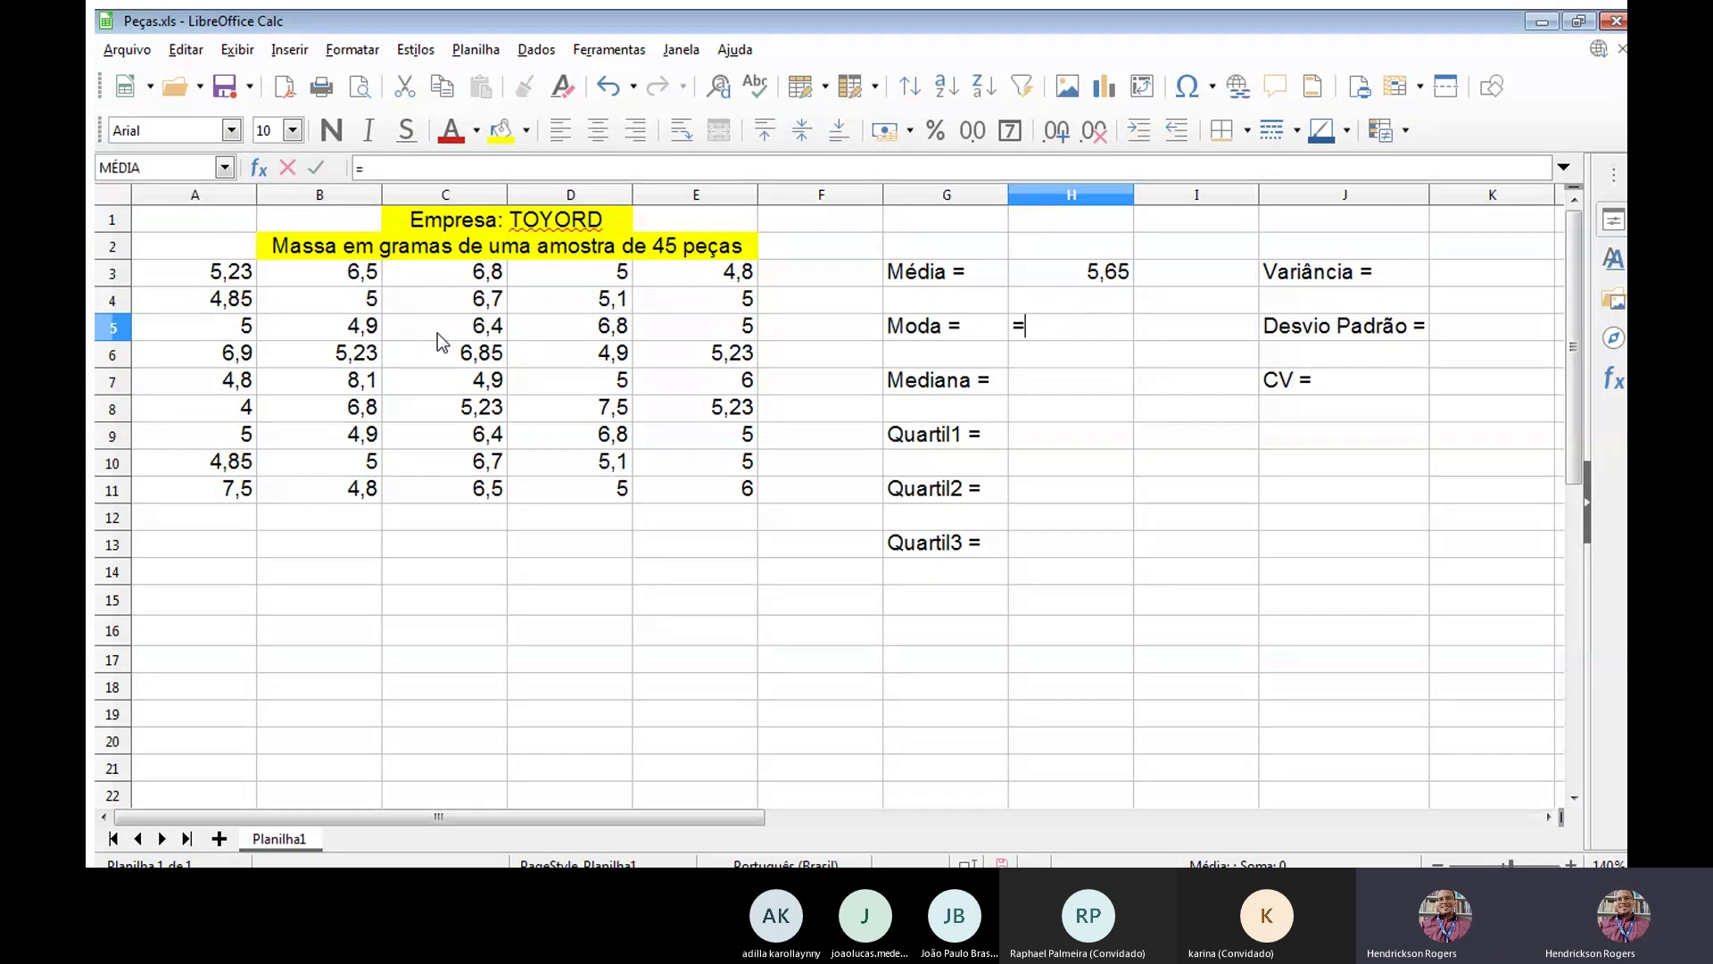
pyautogui.write('modo')
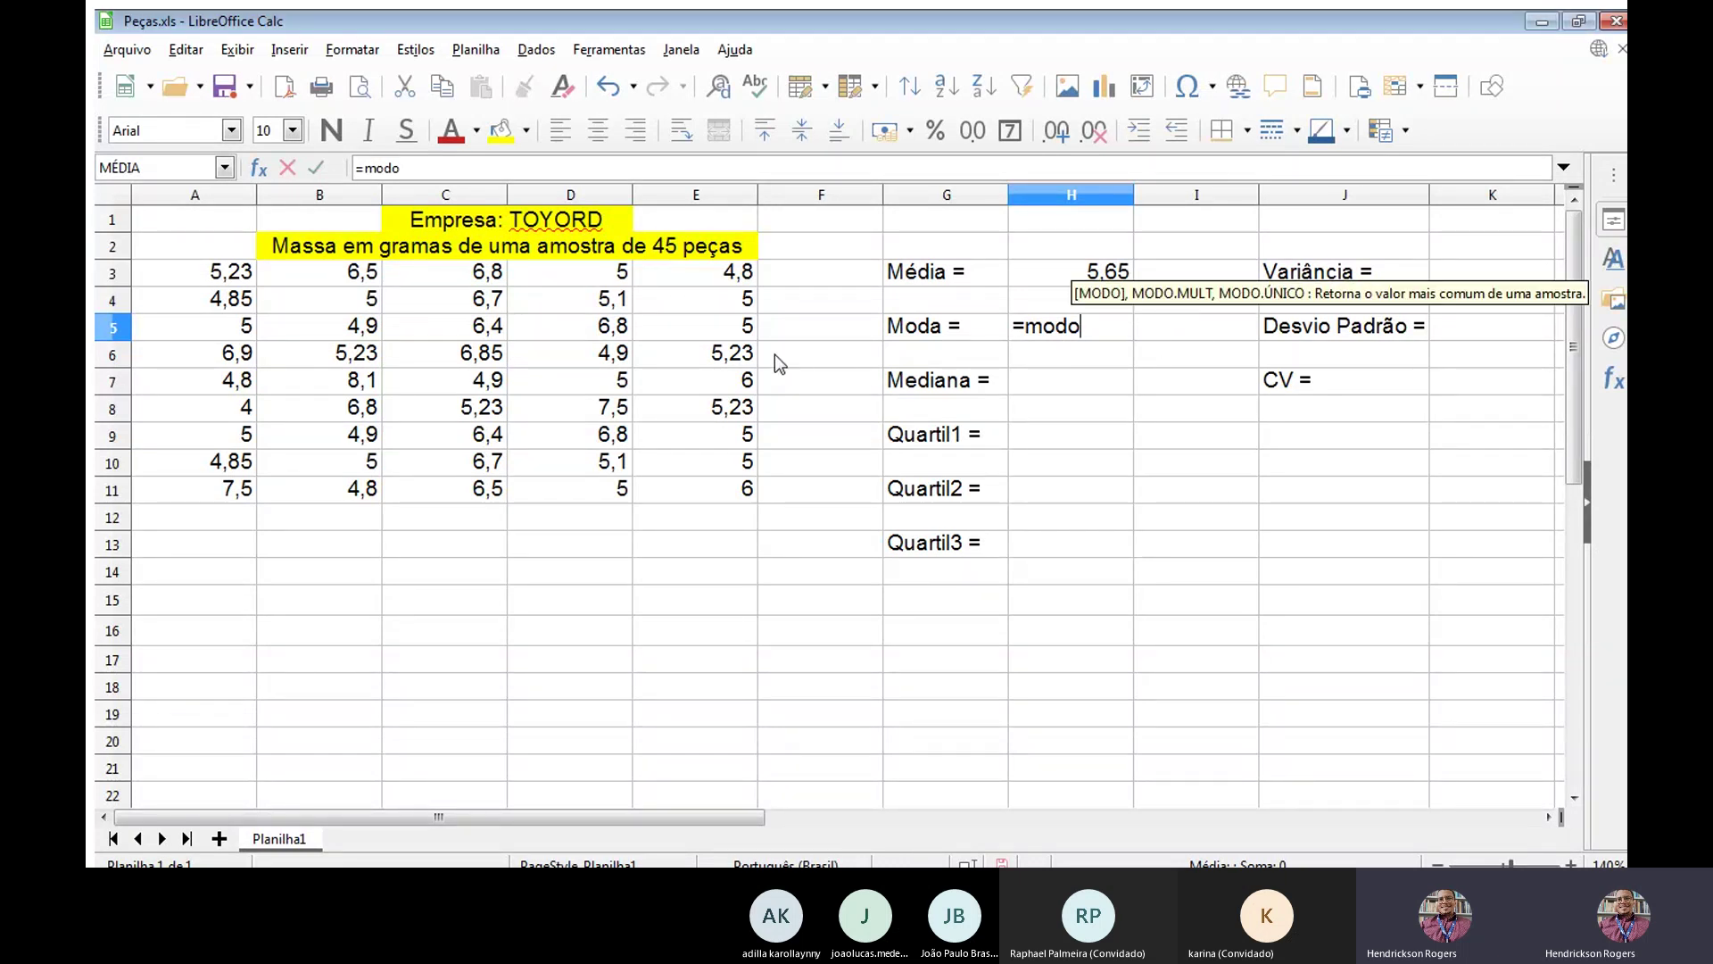
pyautogui.write('.mu')
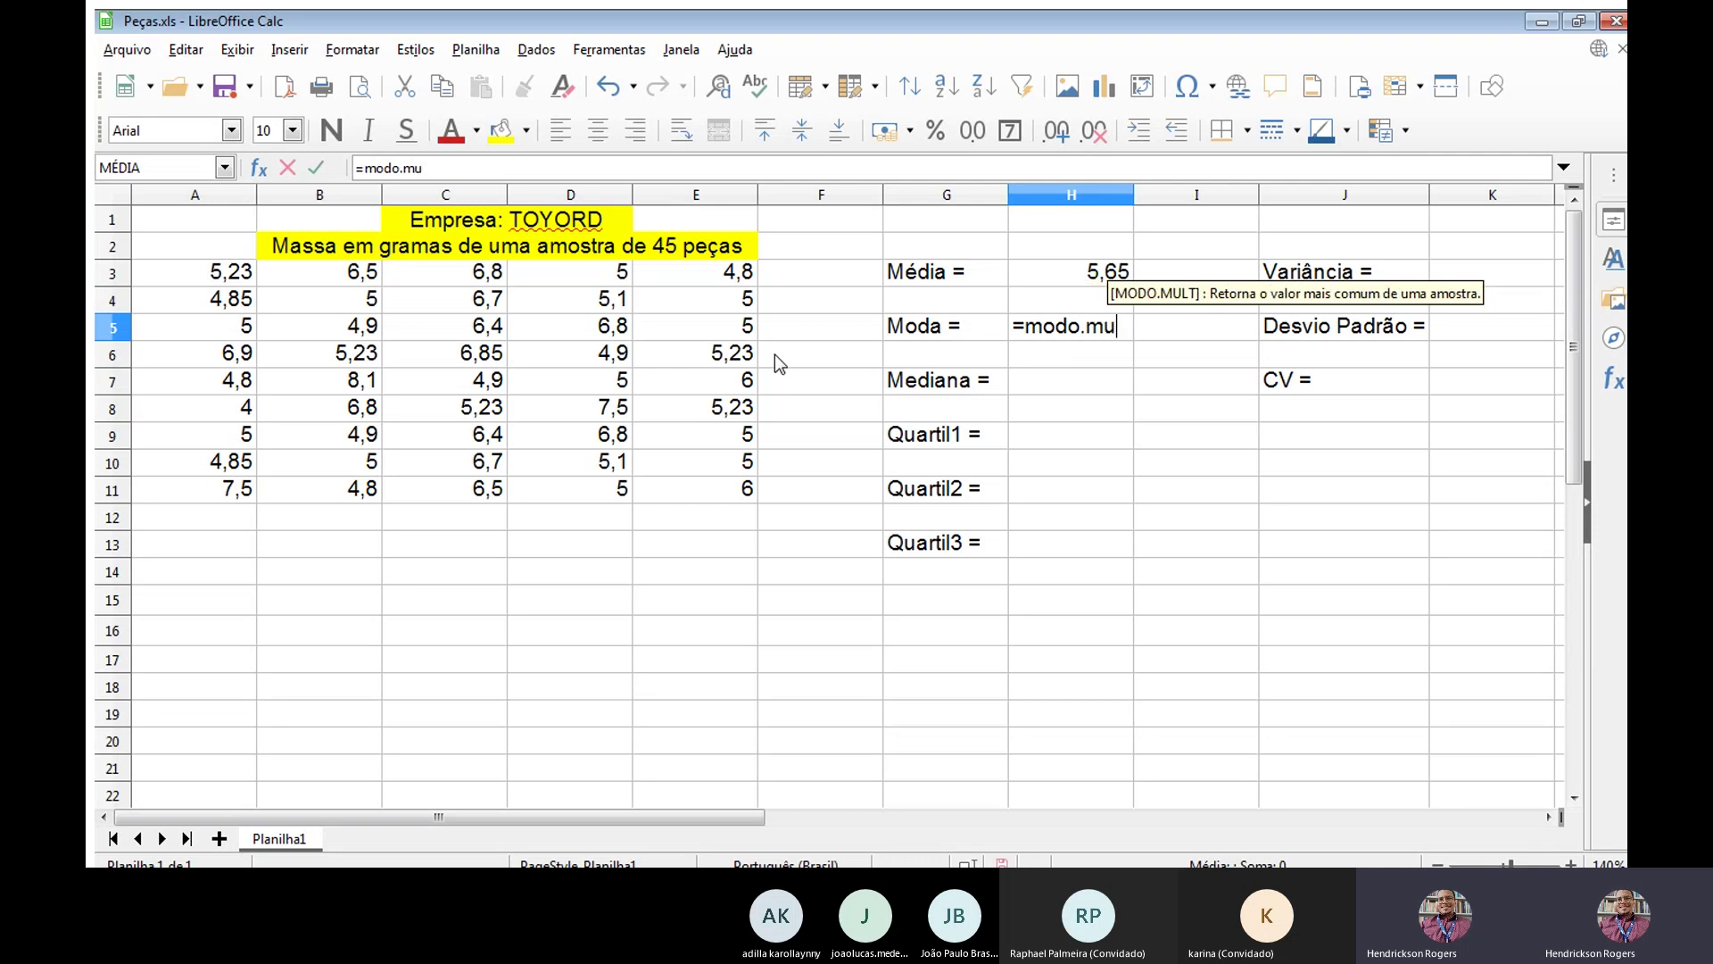
pyautogui.press('Return')
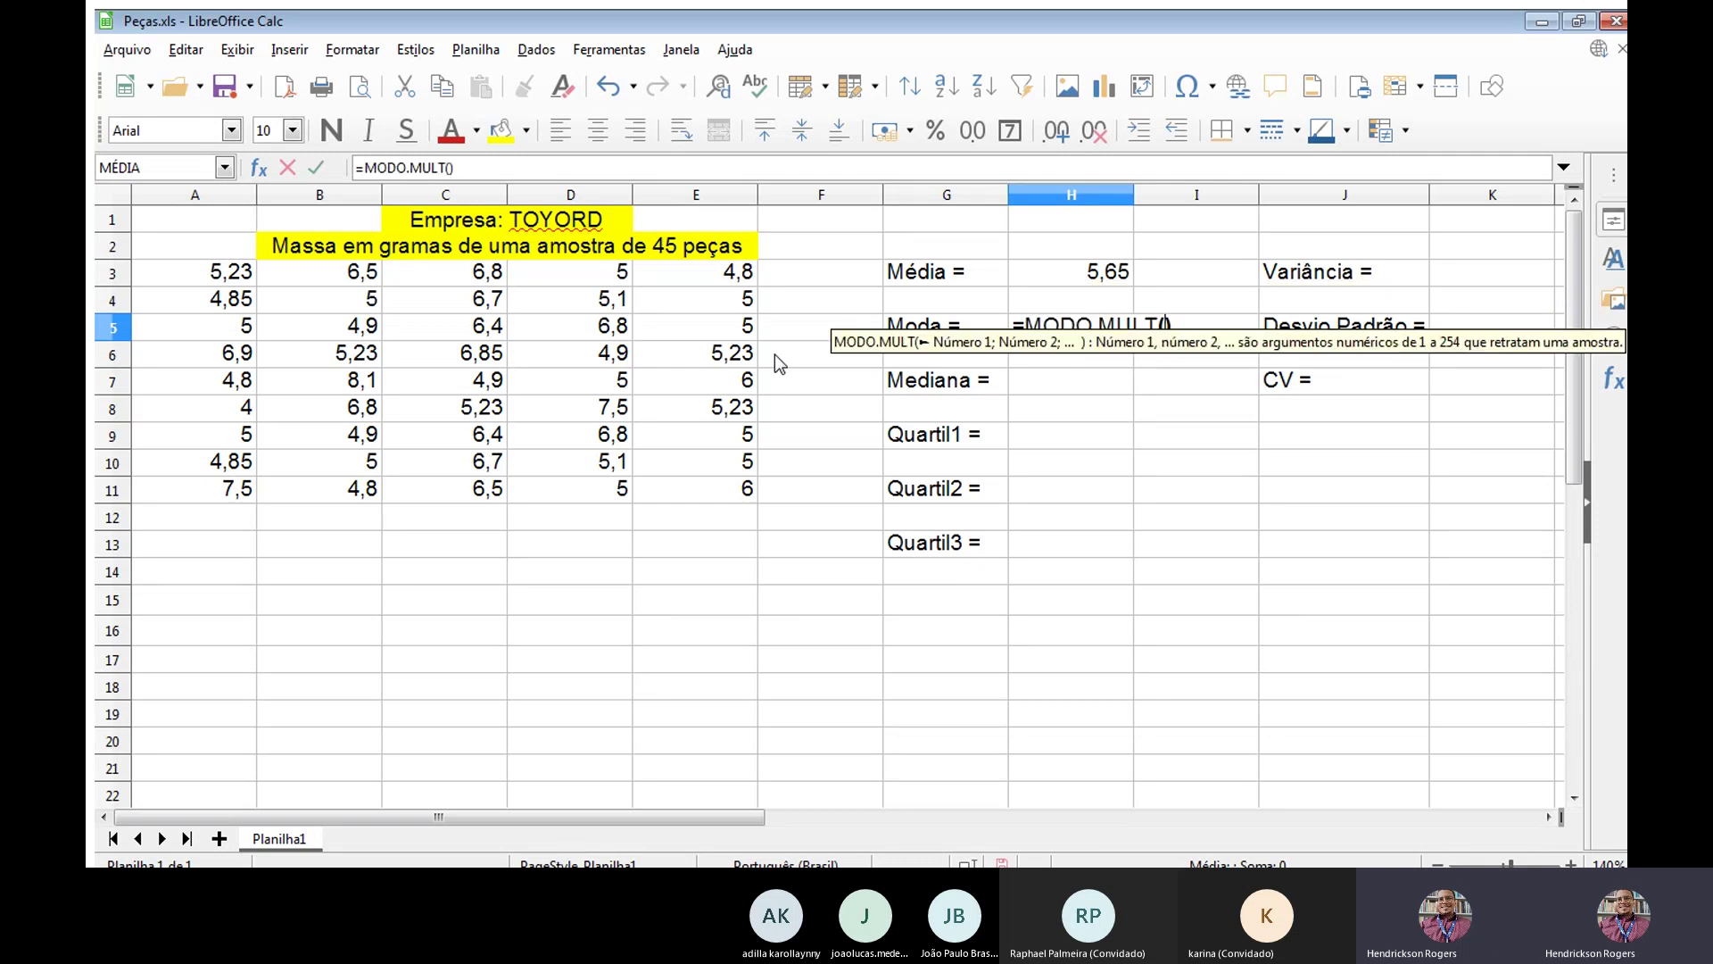
pyautogui.hotkey('alt', 'Tab')
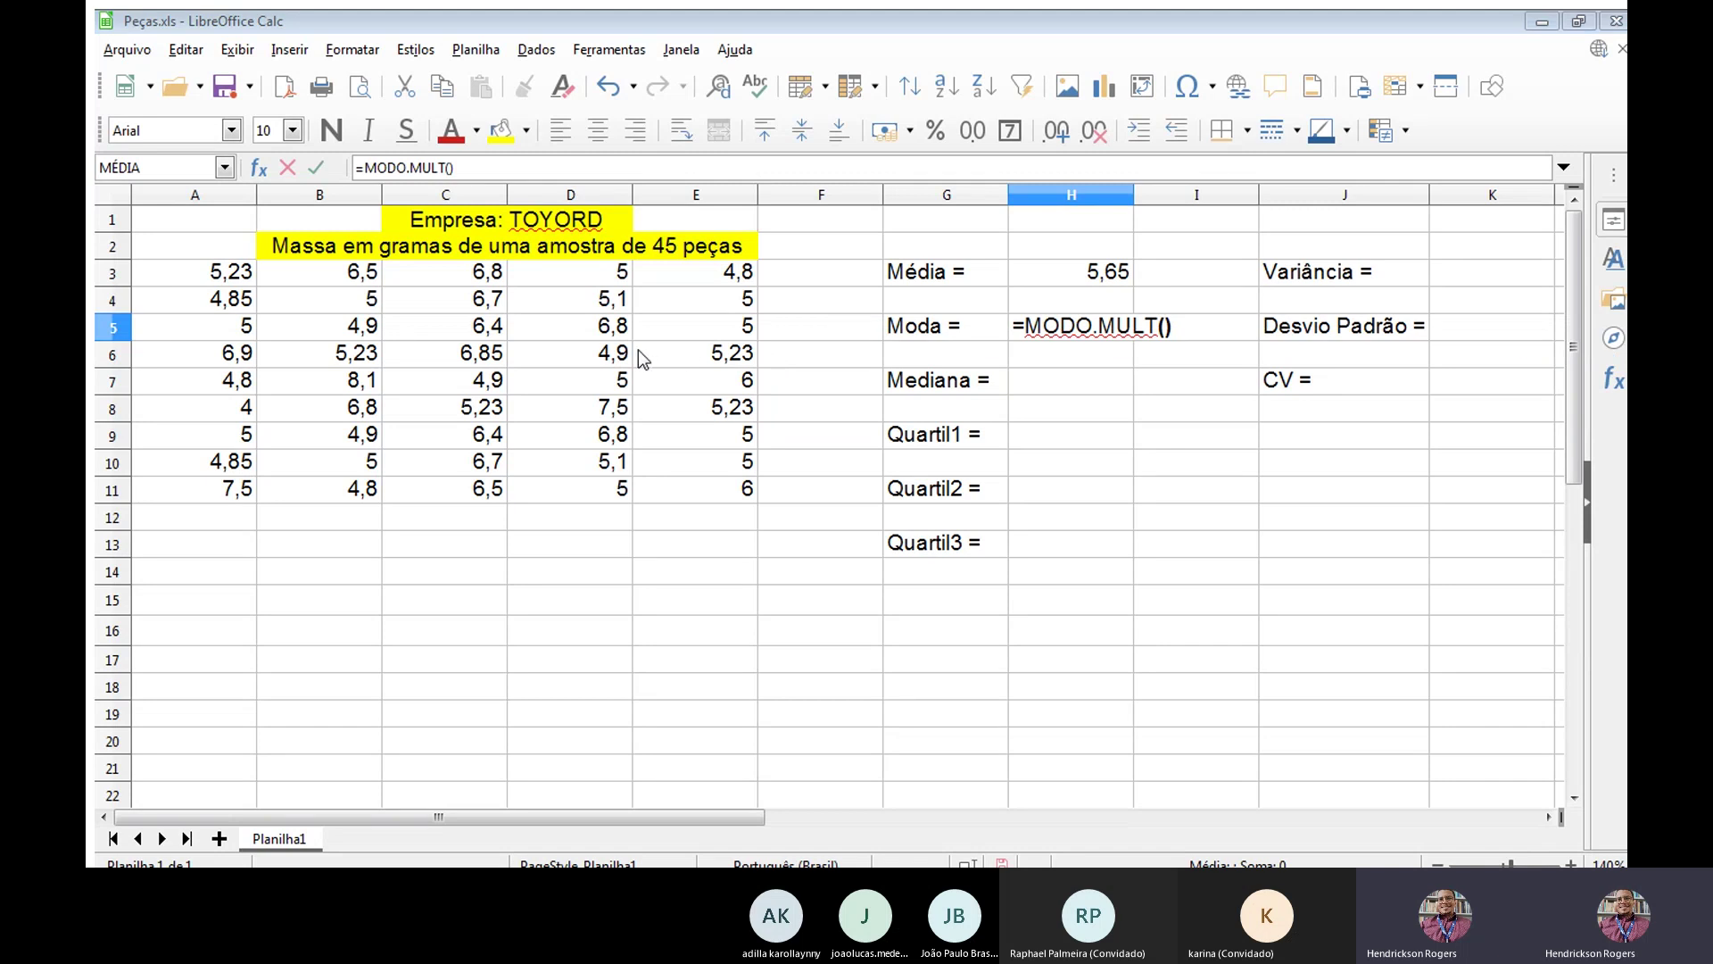
pyautogui.hotkey('alt', 'Tab')
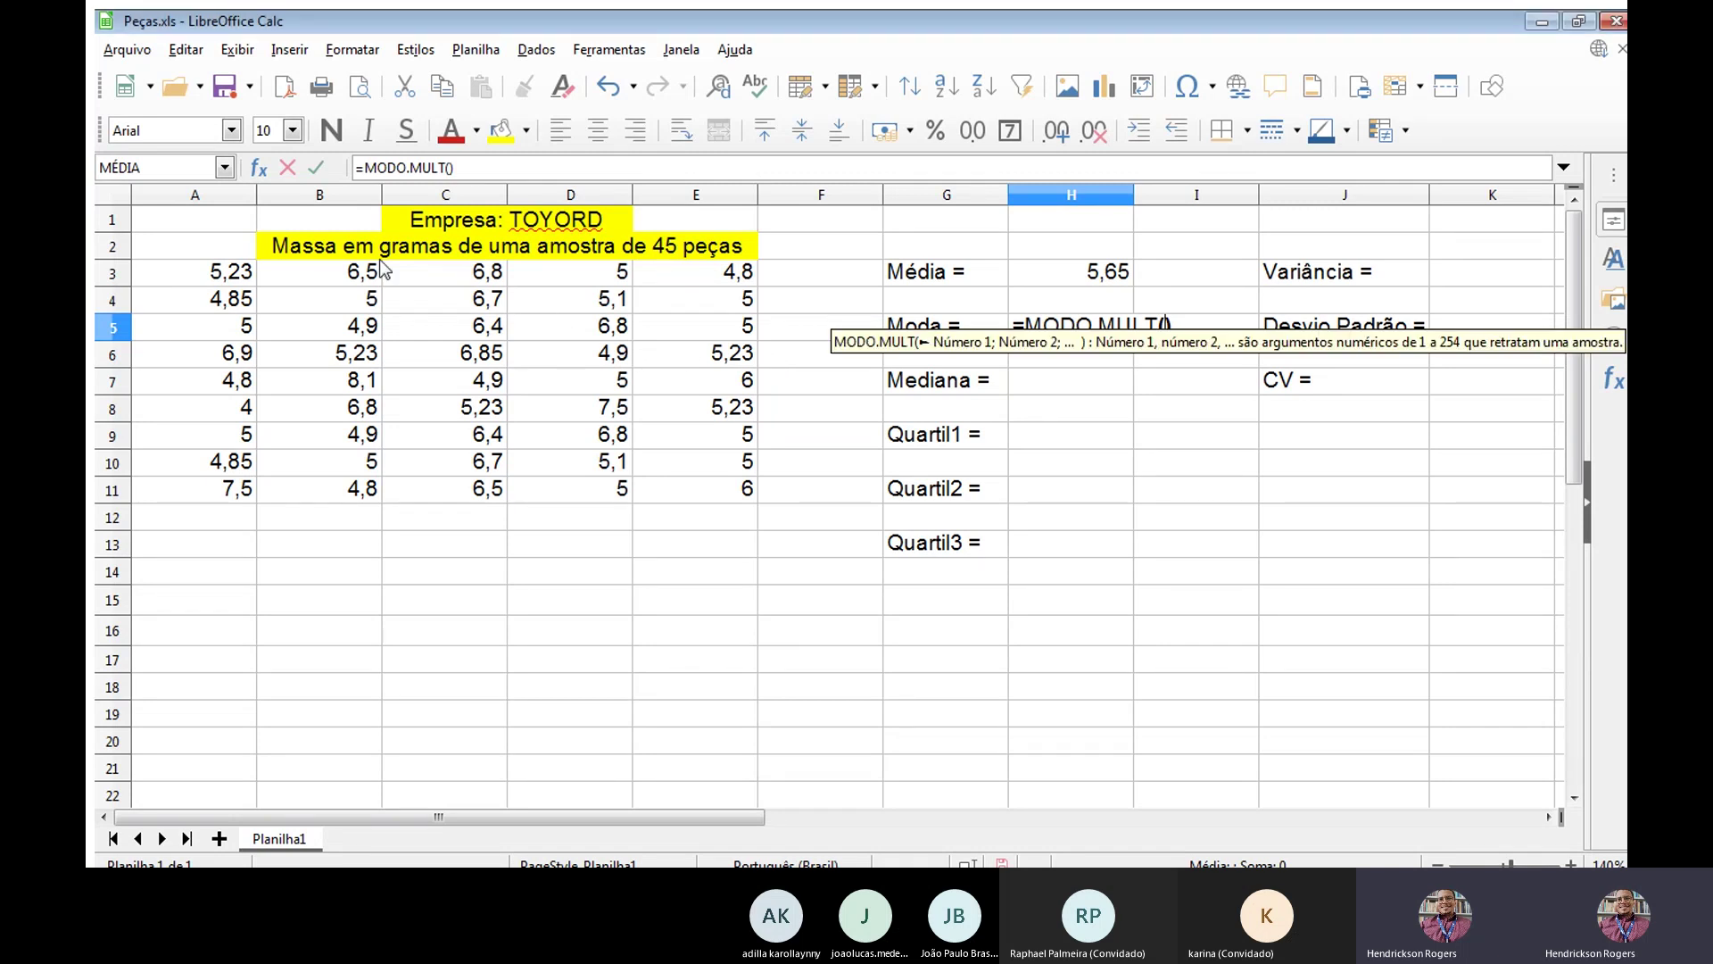
pyautogui.moveTo(228, 265); pyautogui.dragTo(703, 496)
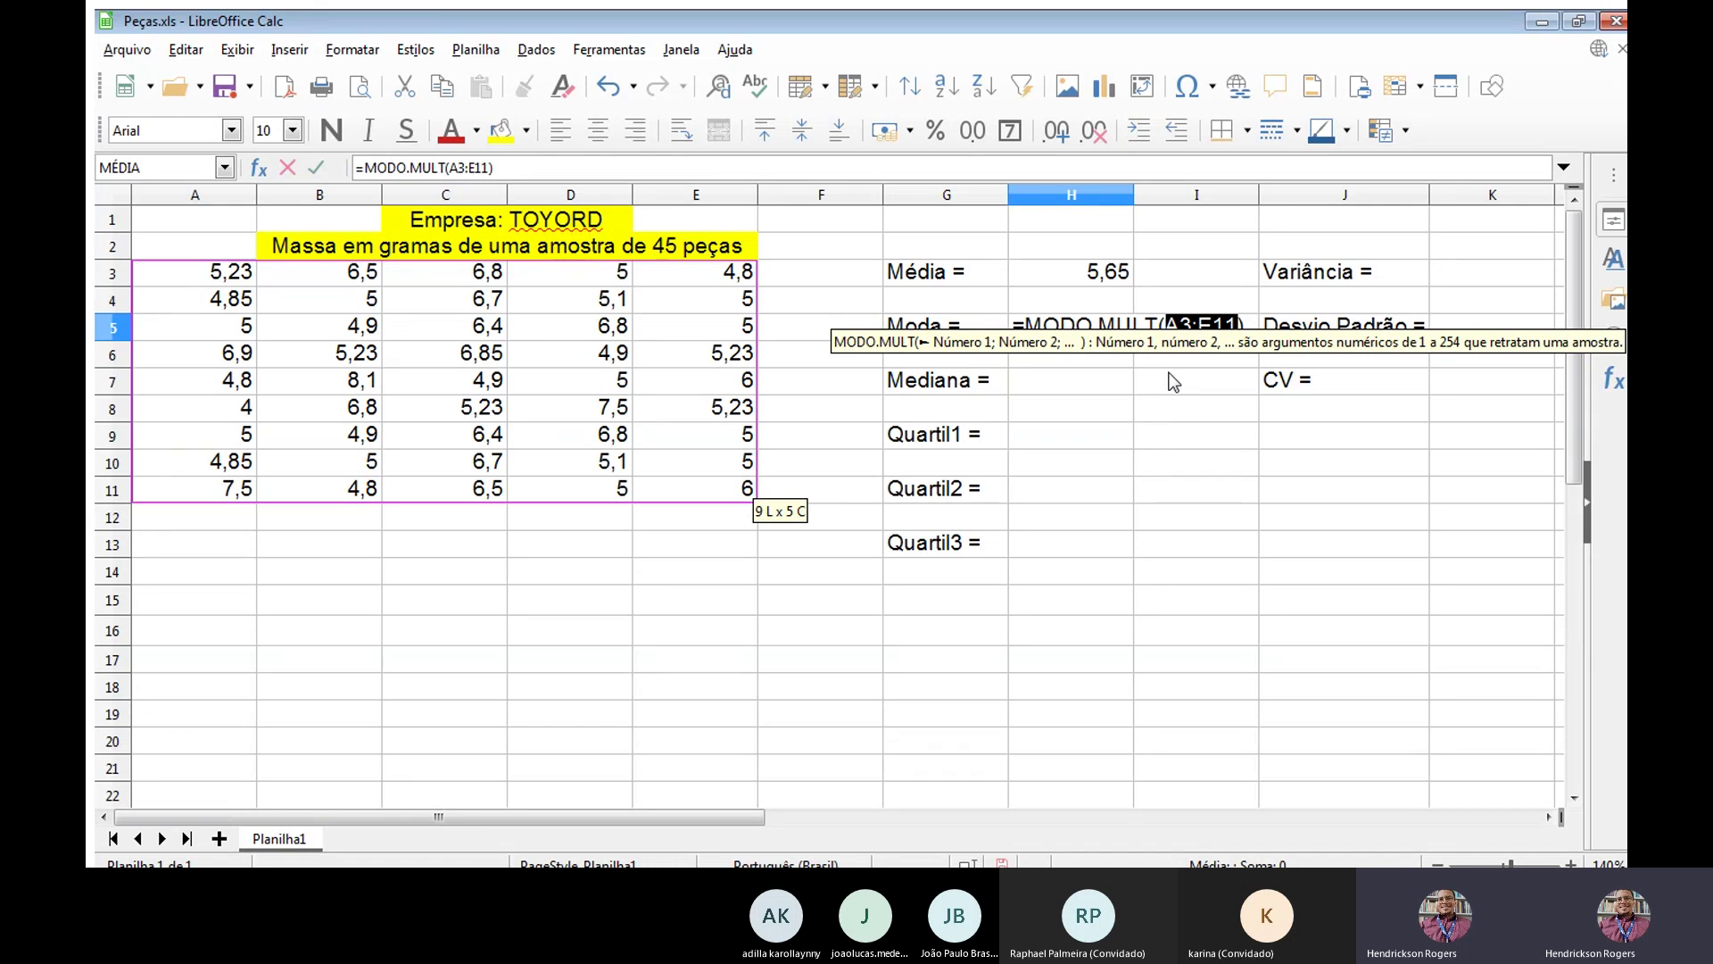
pyautogui.hotkey('ctrl', 'shift', 'Return')
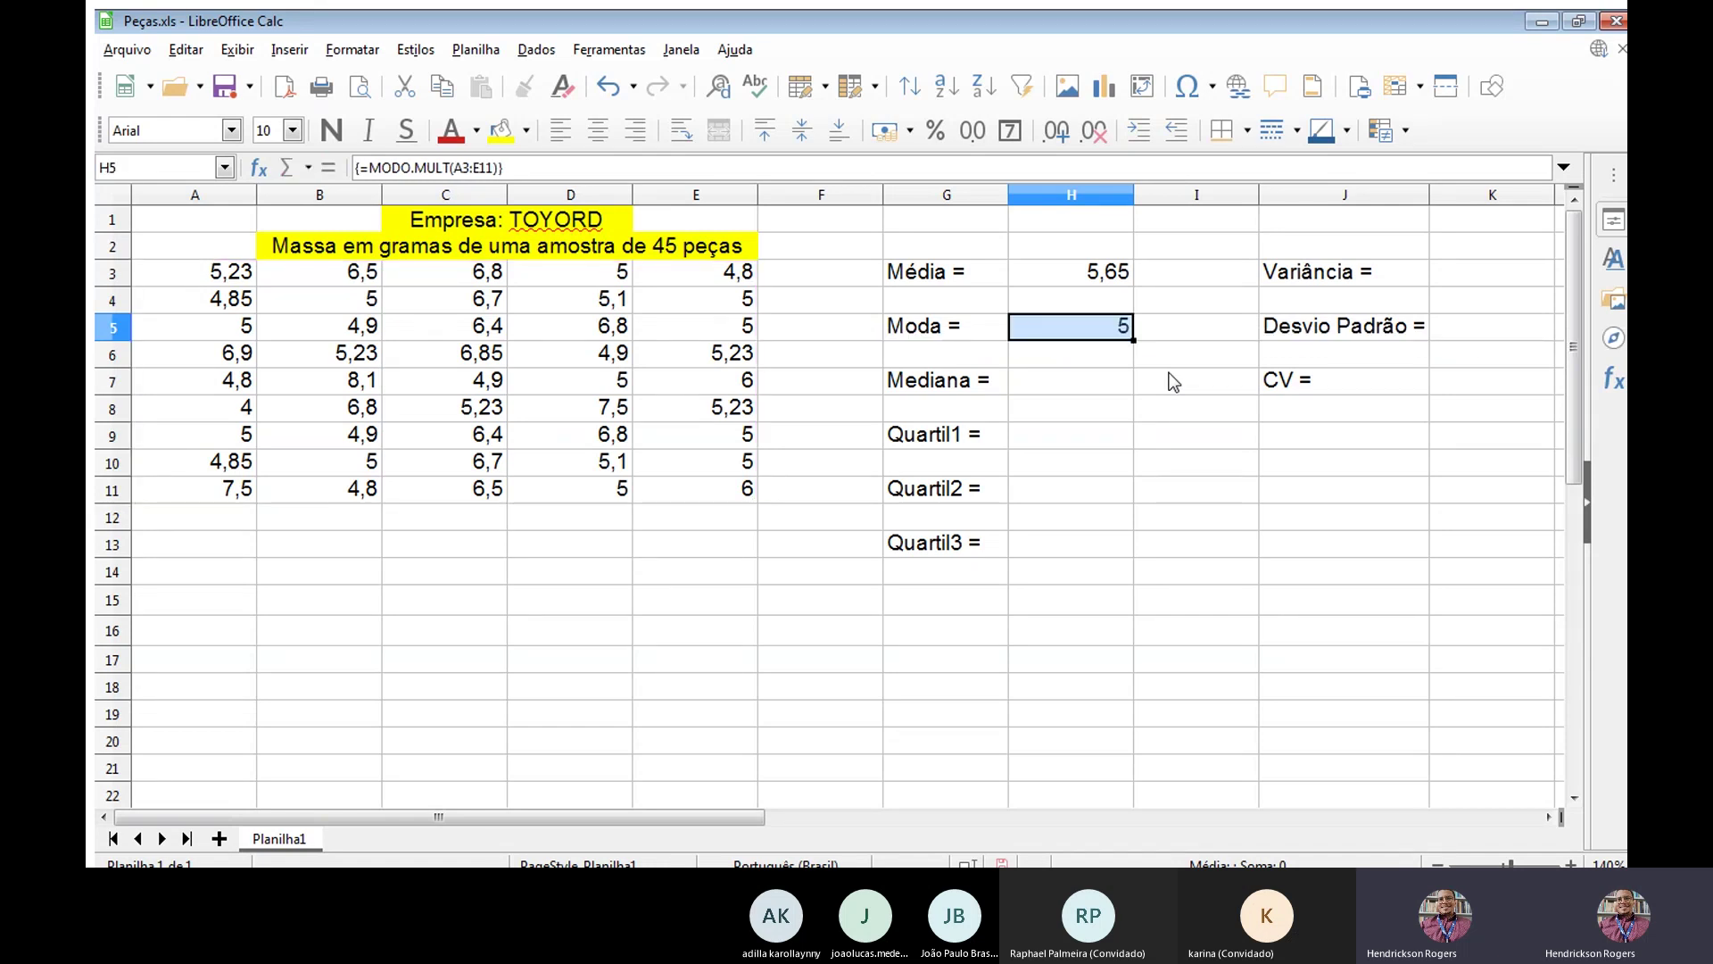
pyautogui.press('Down')
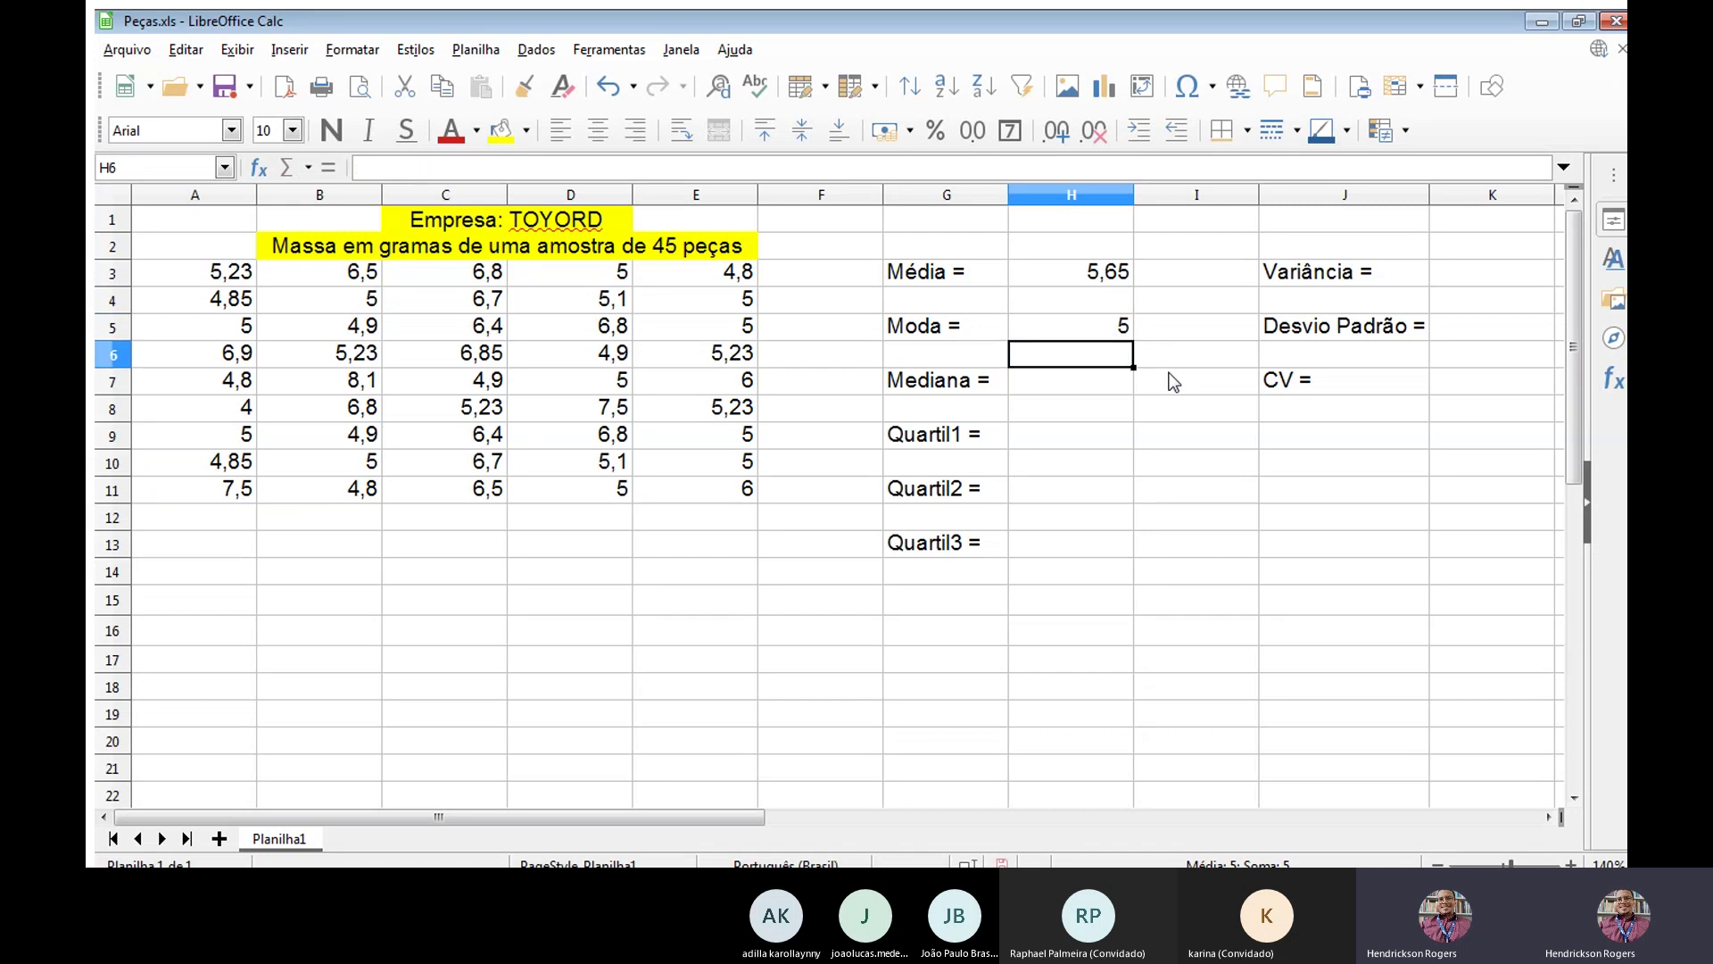
# Examine the mode formula in H5 and the neighbouring values of 5 in column E of the sample data.
pyautogui.press('Up')
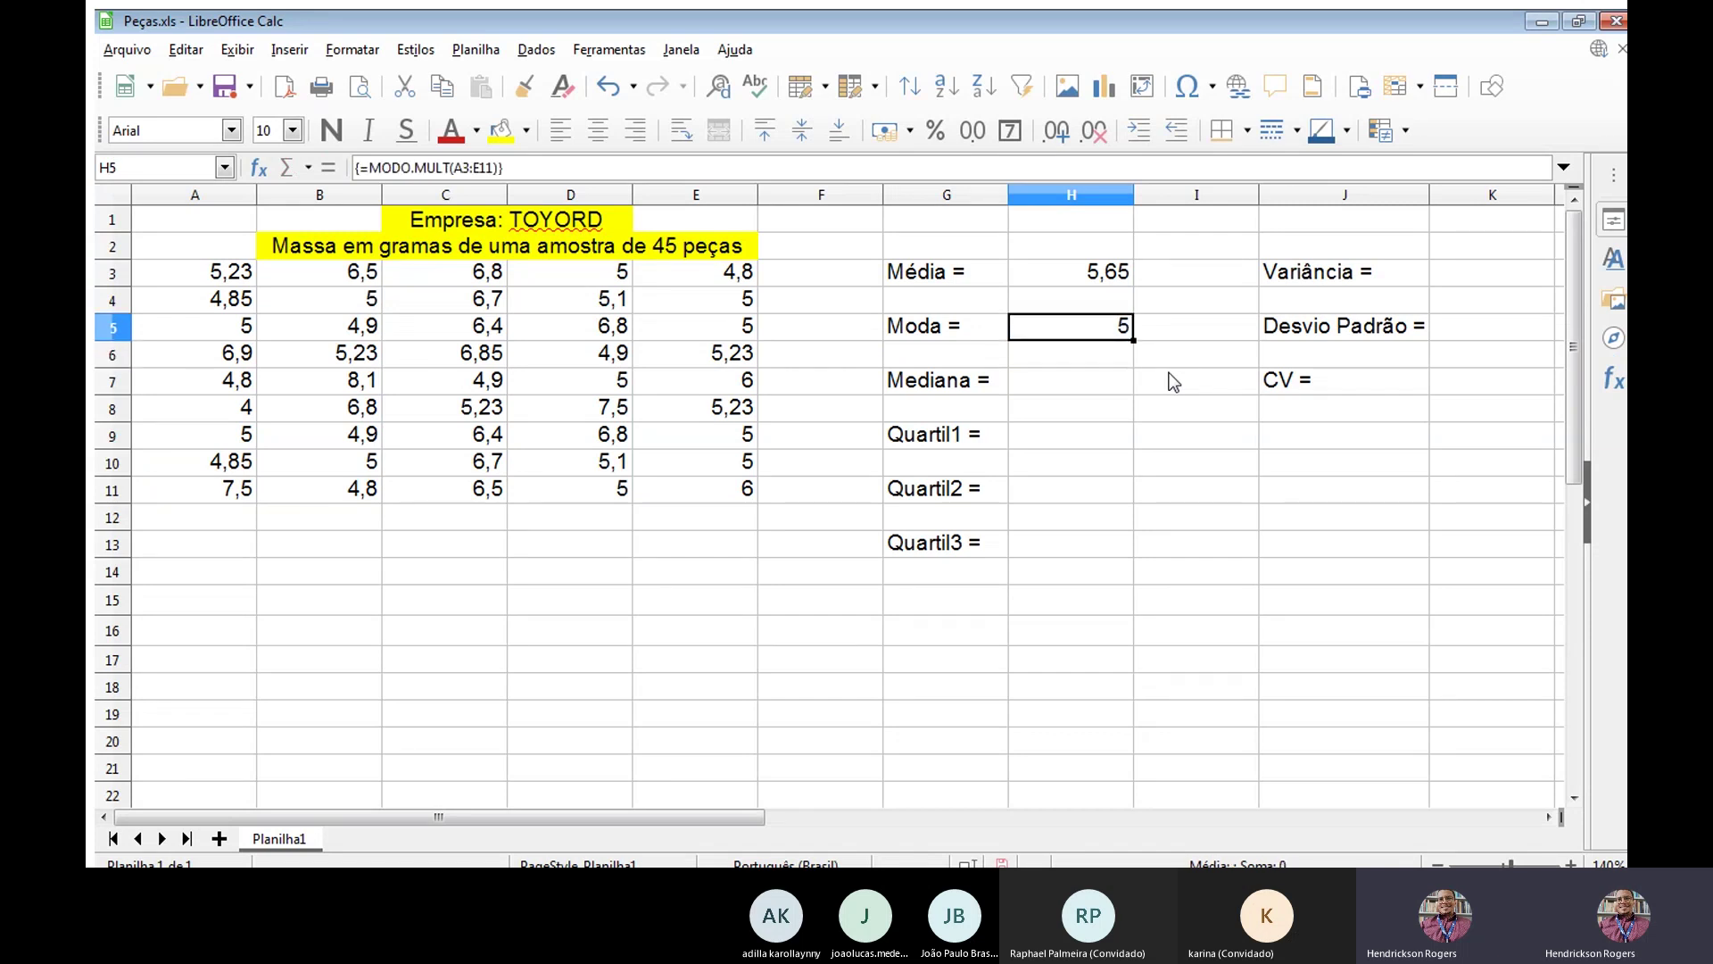
pyautogui.press('Left')
pyautogui.press('Left')
pyautogui.press('Left')
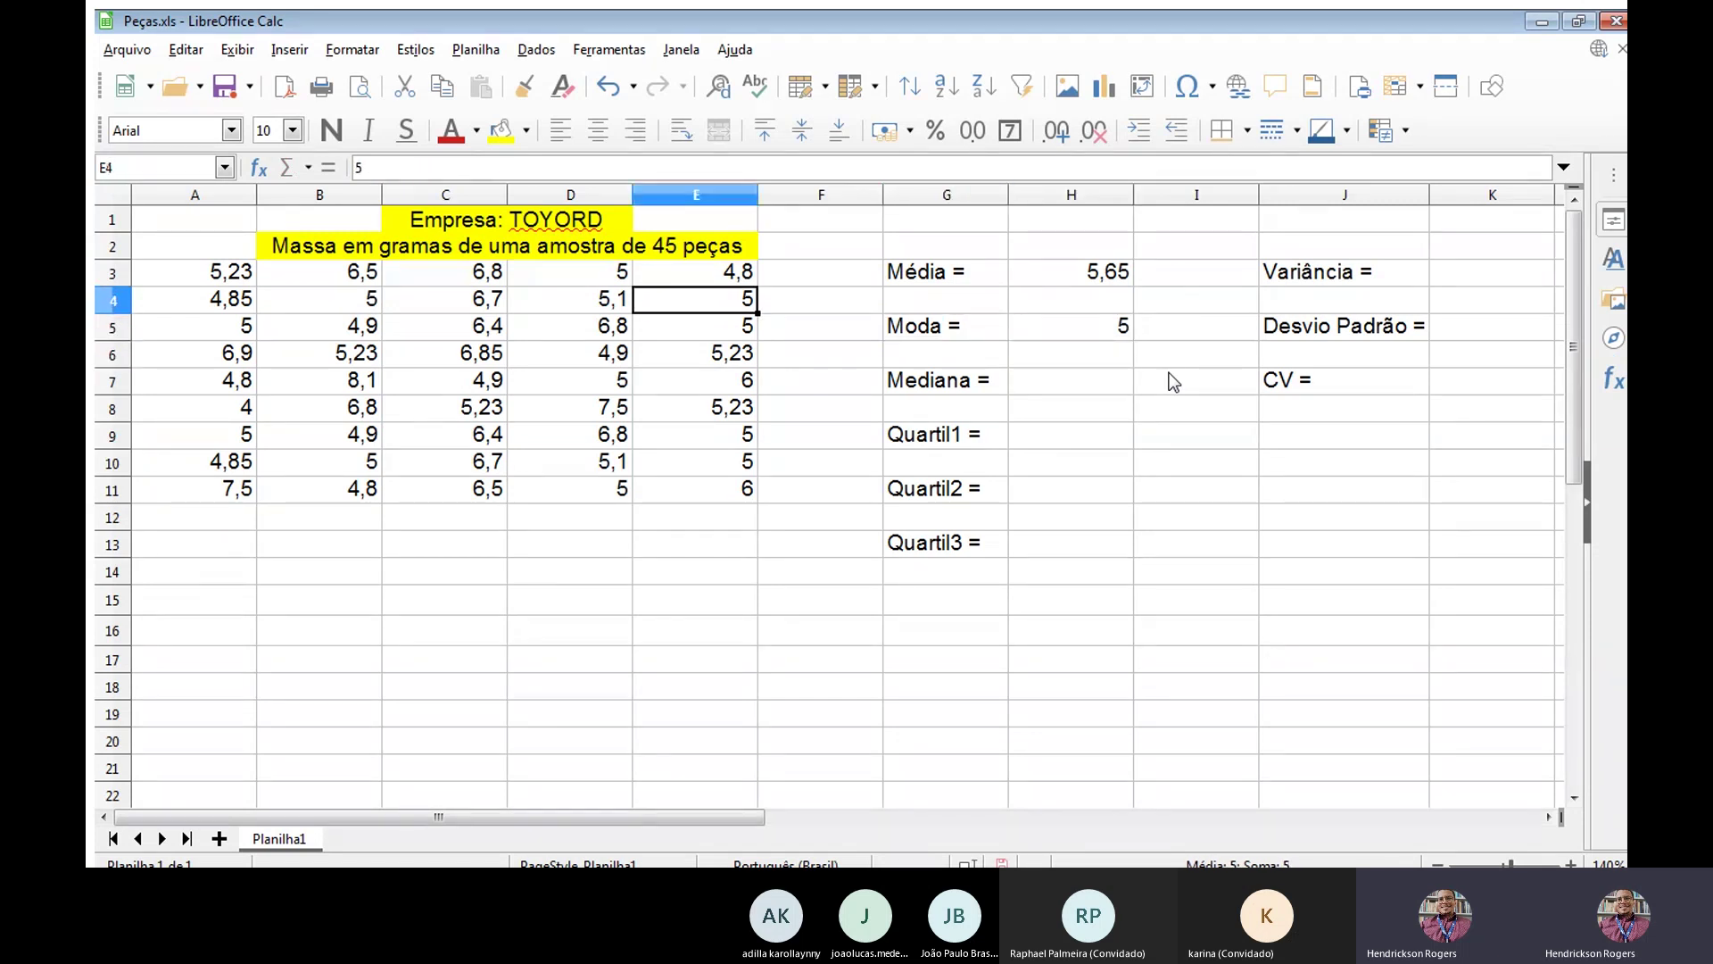
pyautogui.hotkey('shift', 'Up')
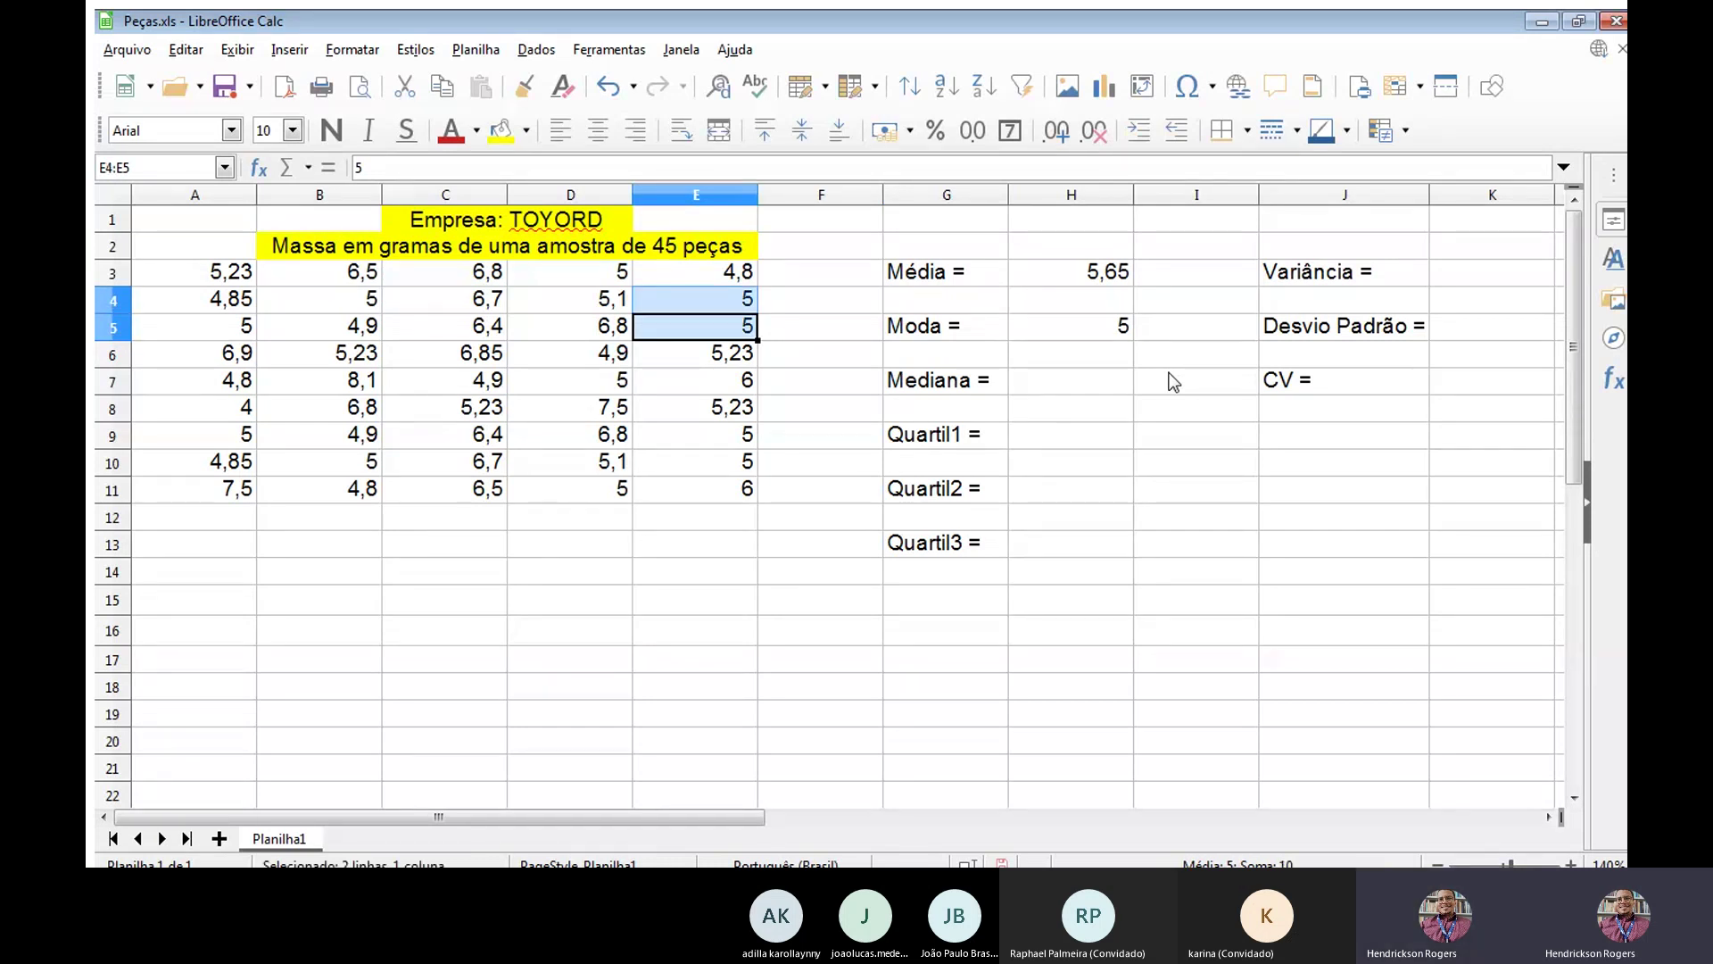
pyautogui.press('Down')
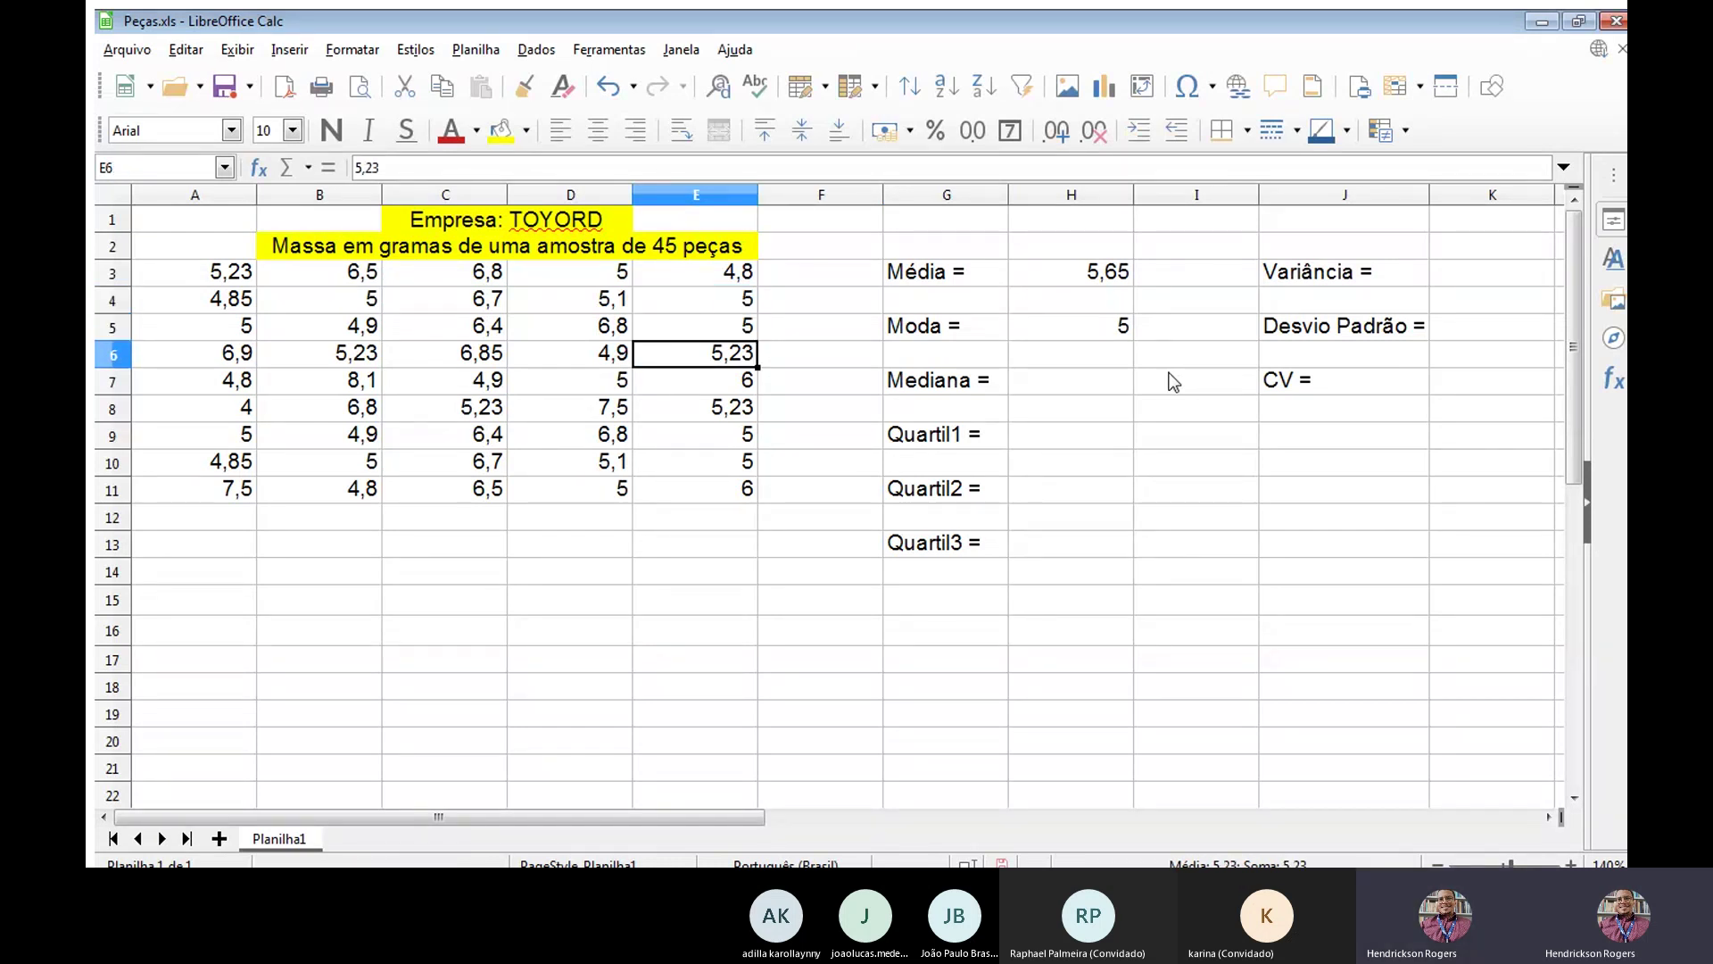
# Count the values equal to 5 in the sample by entering =CONT.SE(A3:E11;5) in cell C17.
pyautogui.press('Right')
pyautogui.press('Right')
pyautogui.press('Right')
pyautogui.press('Up')
pyautogui.press('Down')
pyautogui.press('Down')
pyautogui.press('Down')
pyautogui.press('Down')
pyautogui.press('Down')
pyautogui.press('Down')
pyautogui.press('Down')
pyautogui.press('Down')
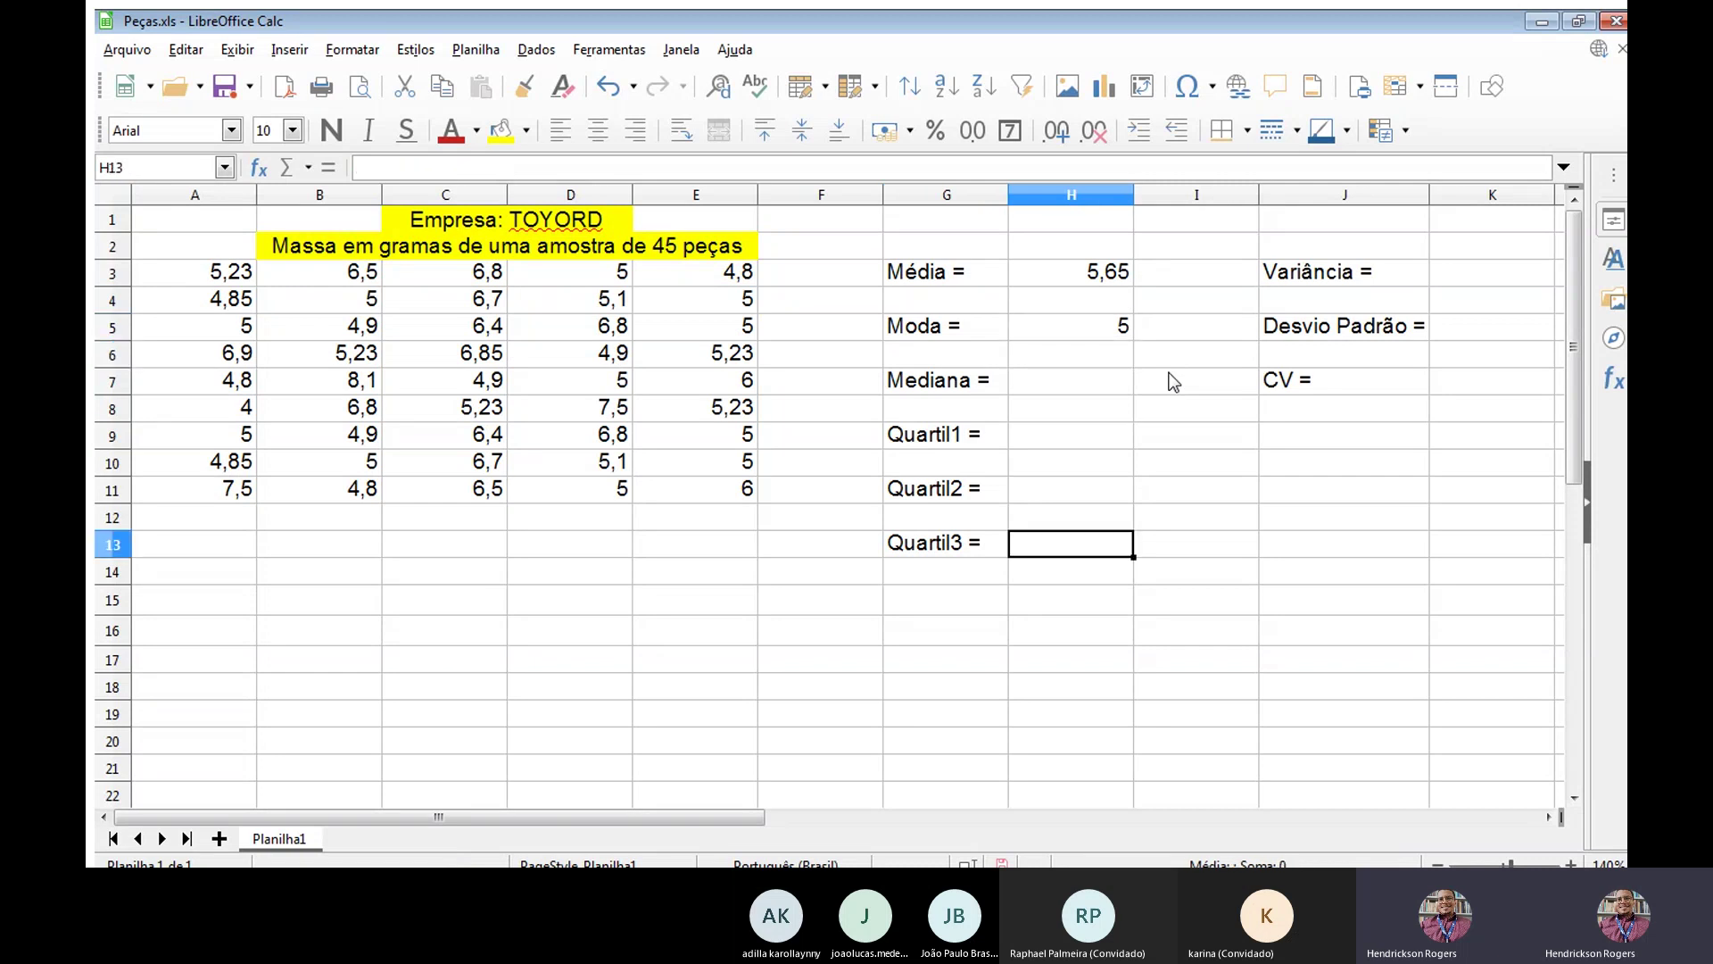
pyautogui.press('Down')
pyautogui.press('Down')
pyautogui.press('Down')
pyautogui.press('Down')
pyautogui.press('Left')
pyautogui.press('Left')
pyautogui.press('Left')
pyautogui.press('Left')
pyautogui.press('Left')
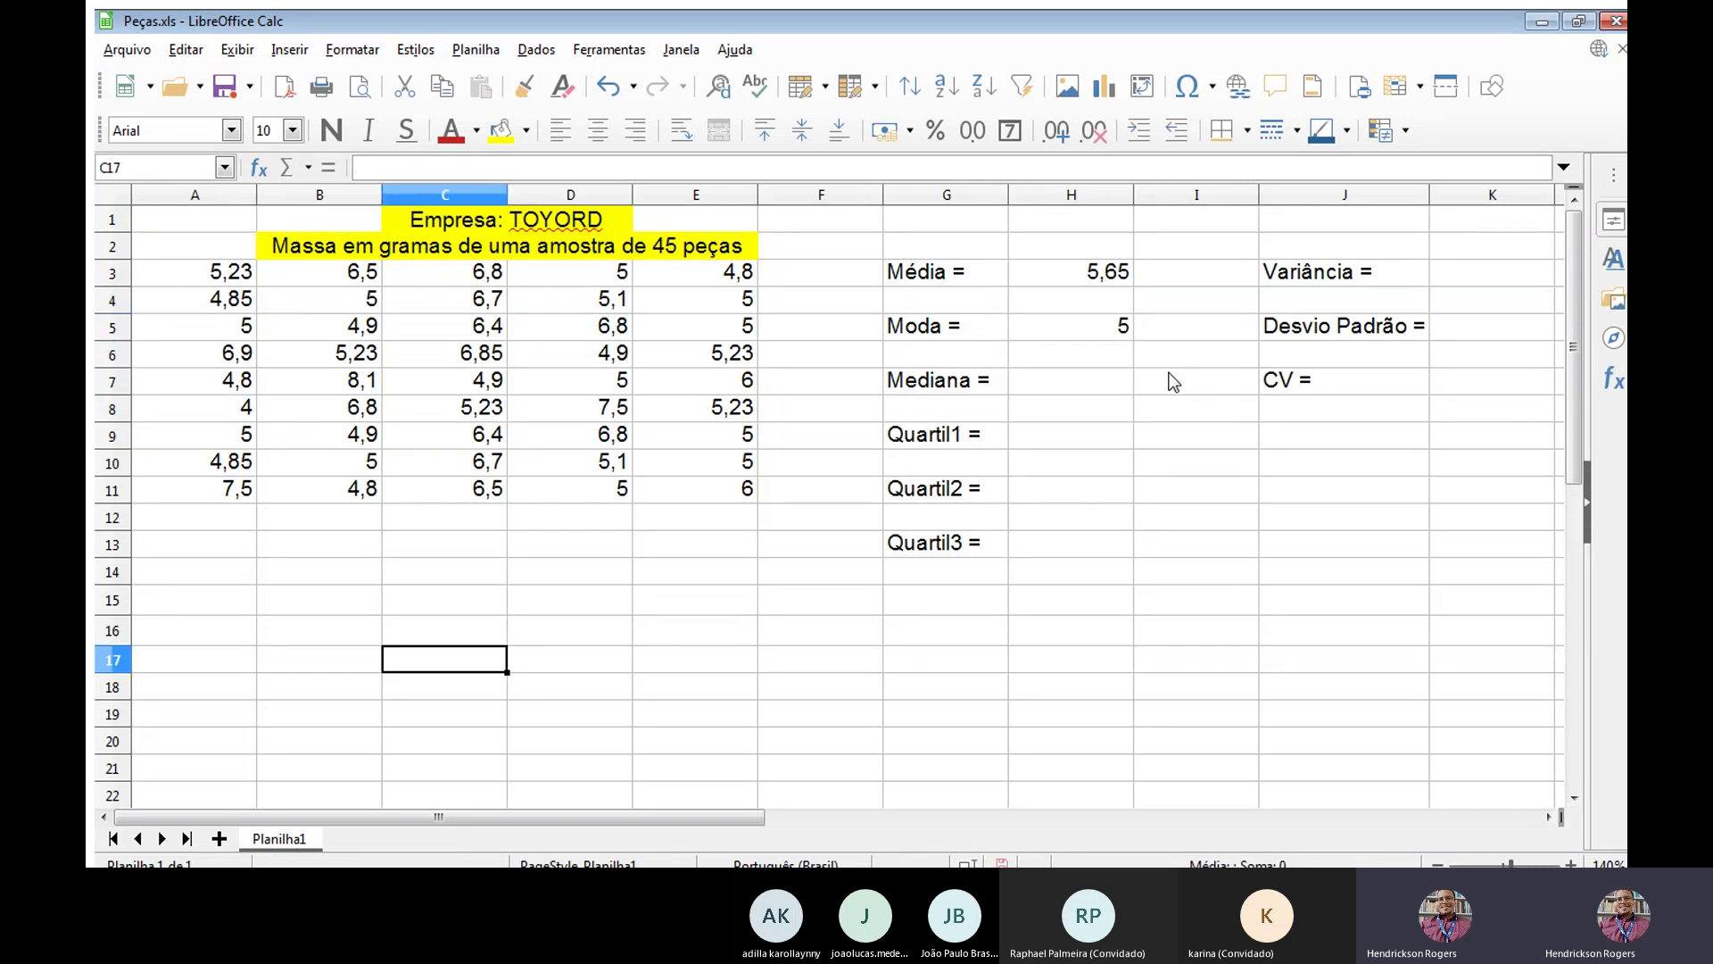
pyautogui.write('=')
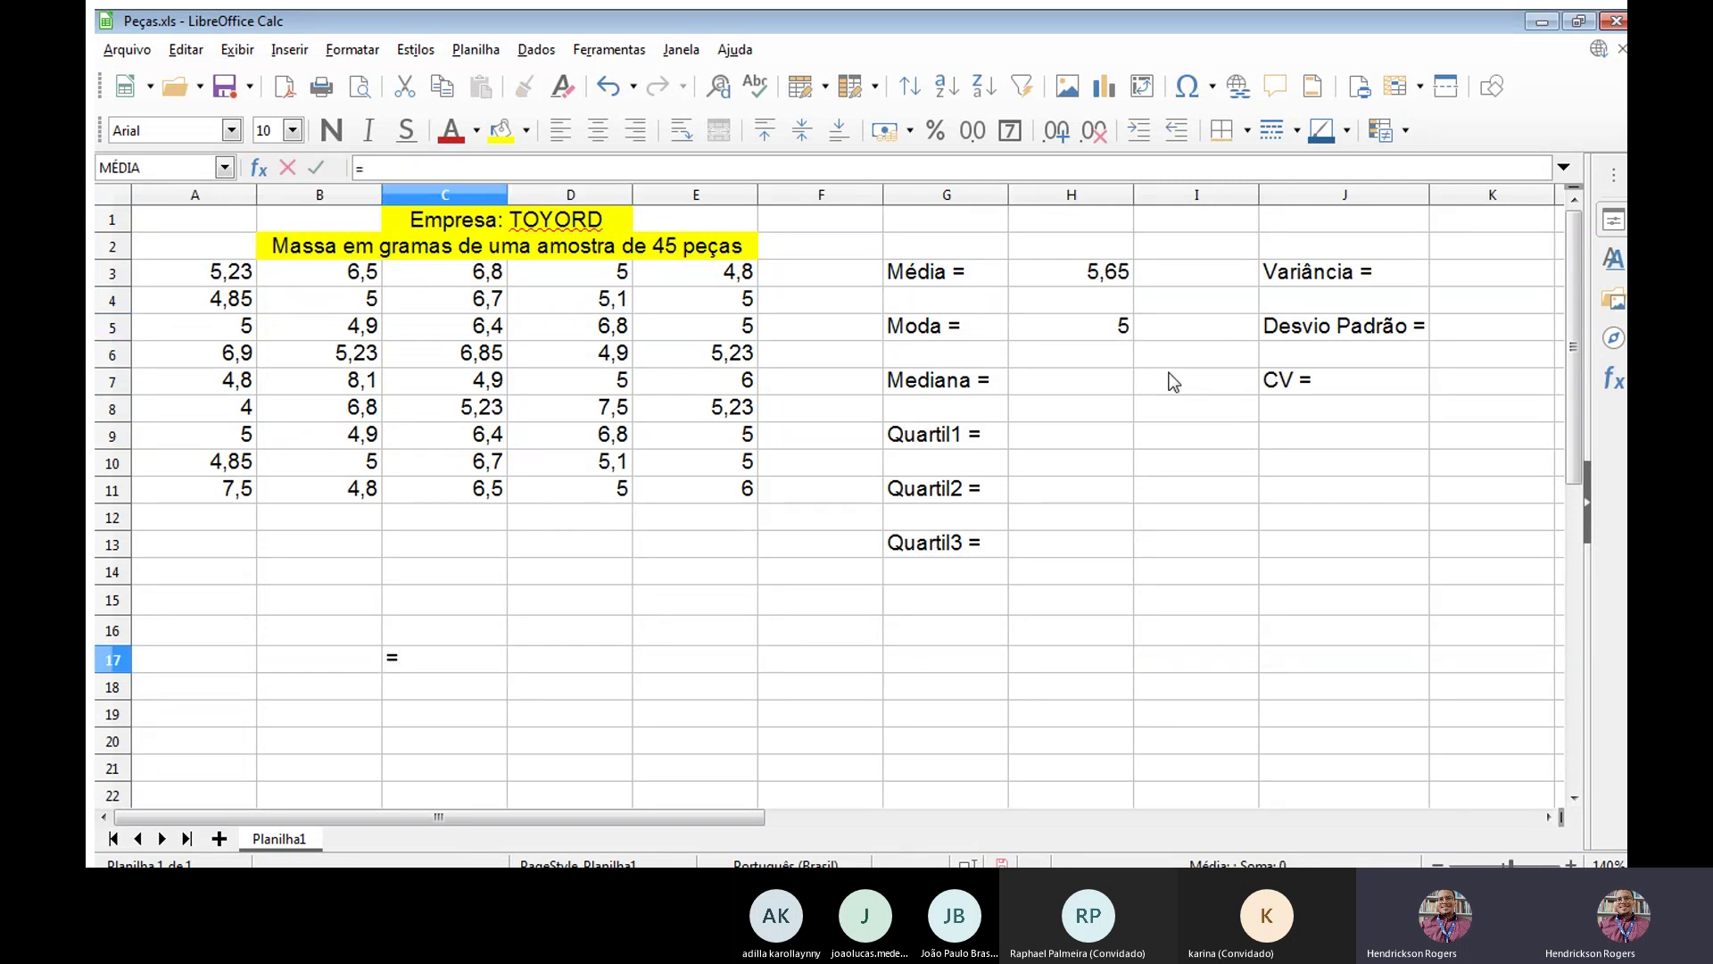
pyautogui.write('cont')
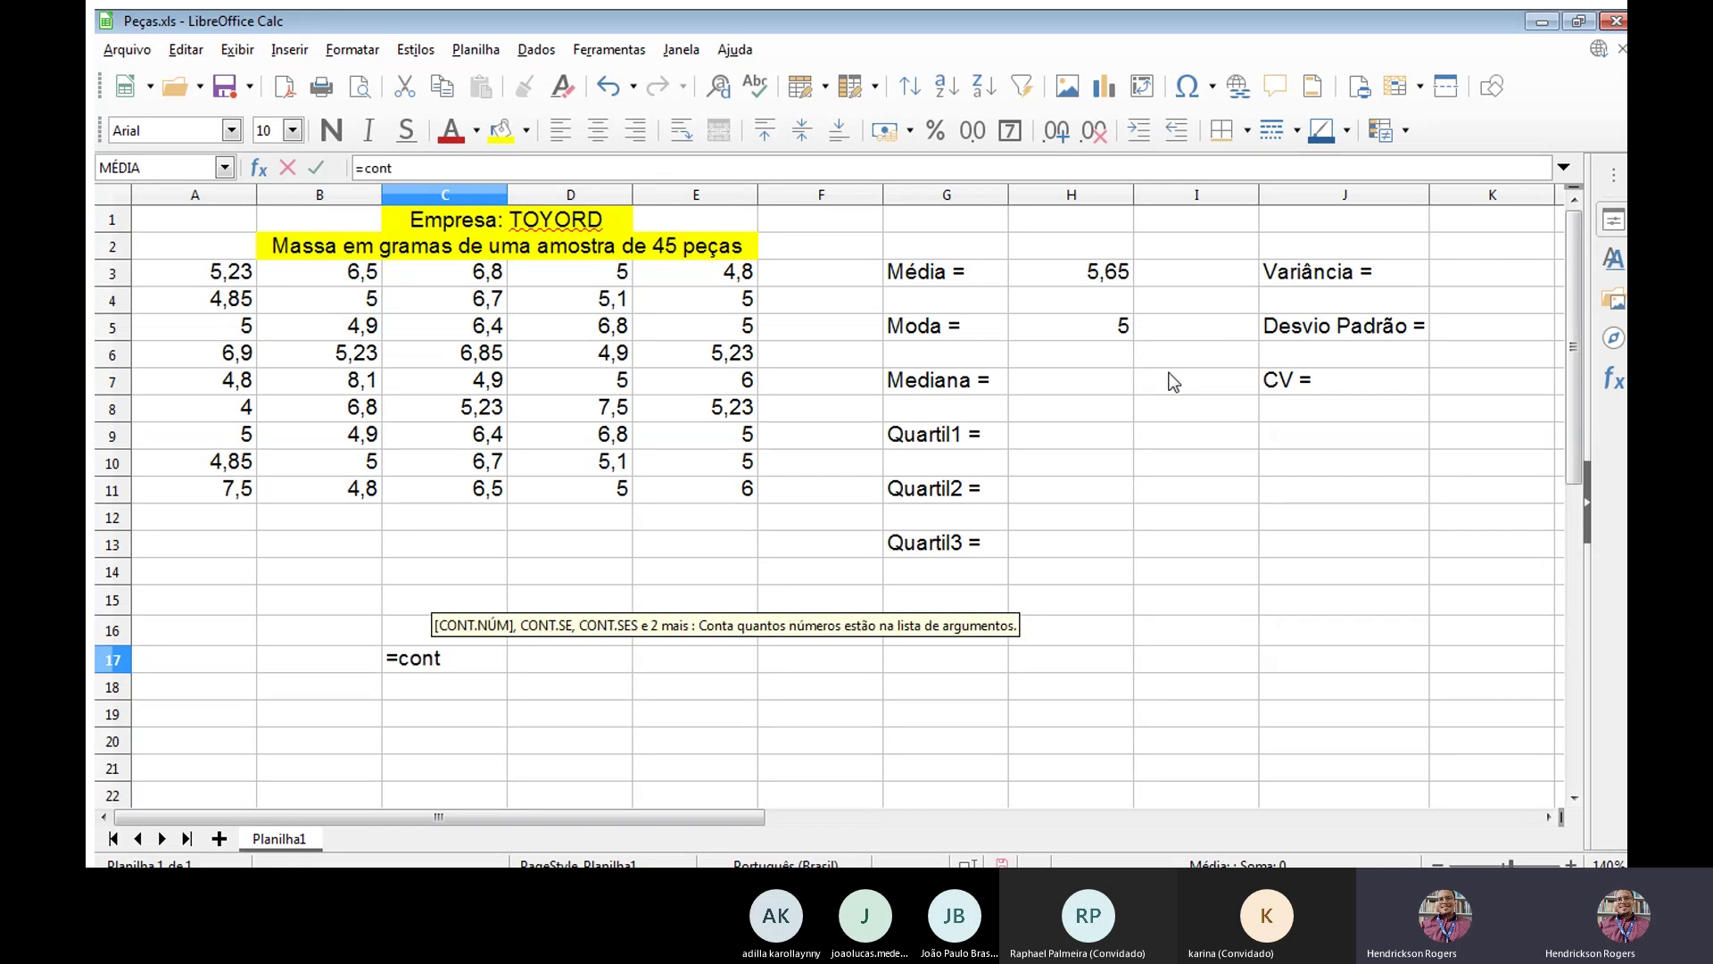
pyautogui.write('.')
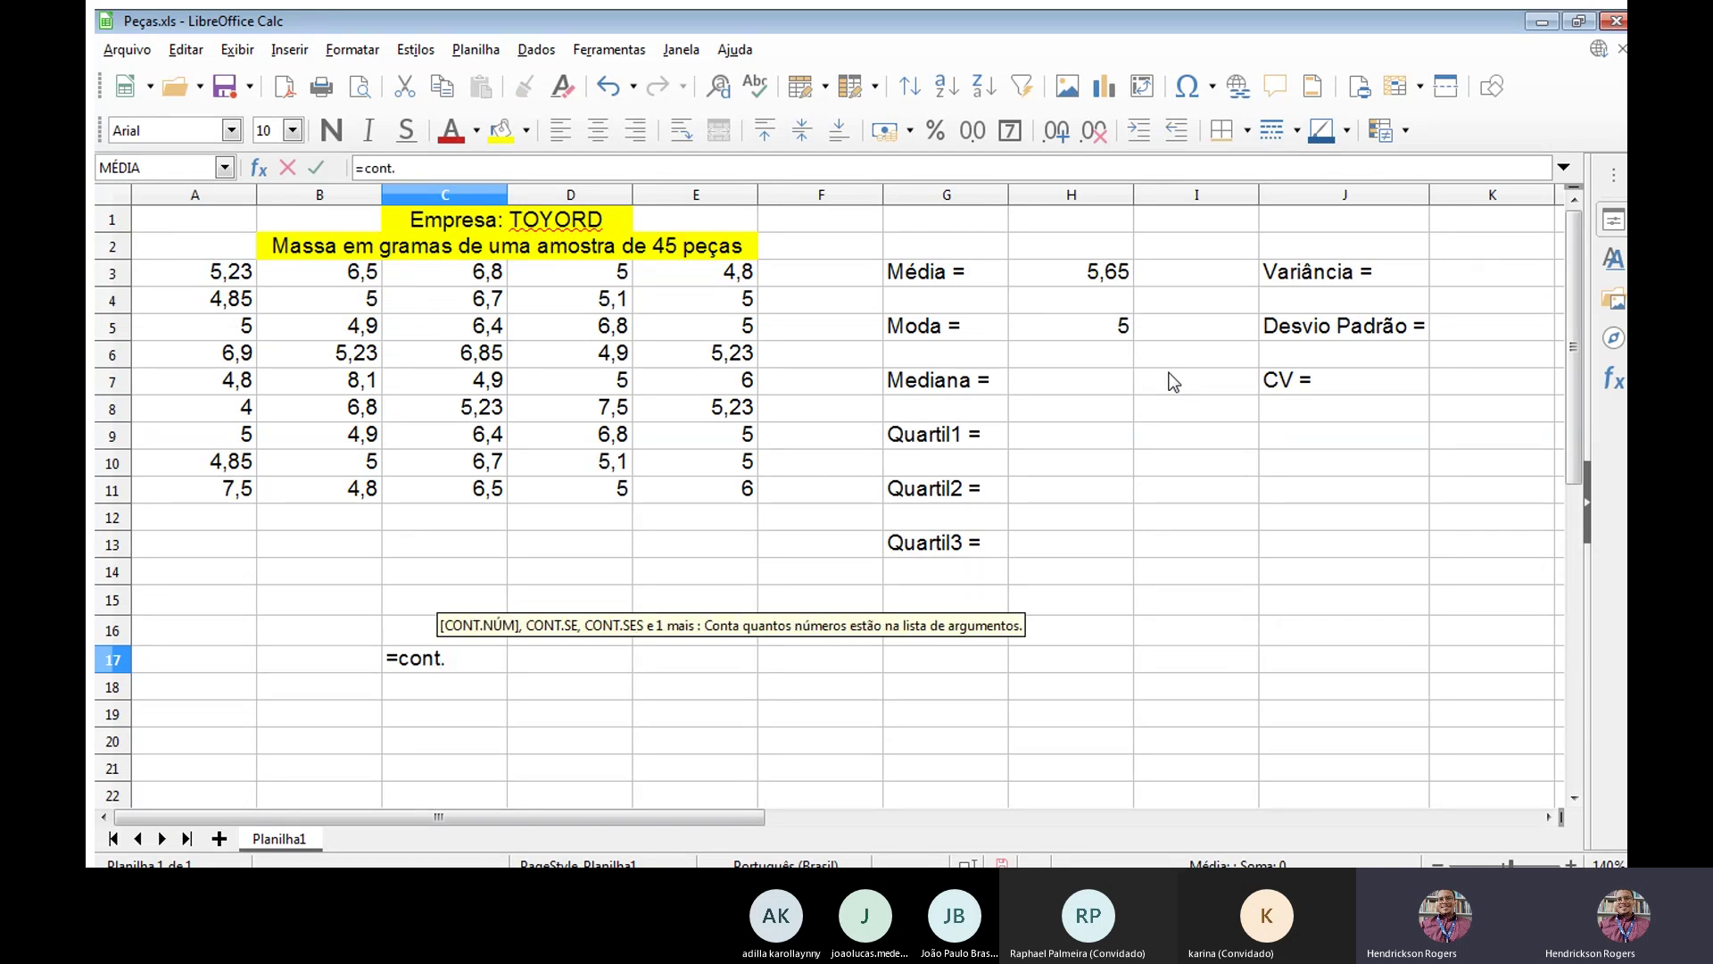
pyautogui.write('se')
pyautogui.press('Return')
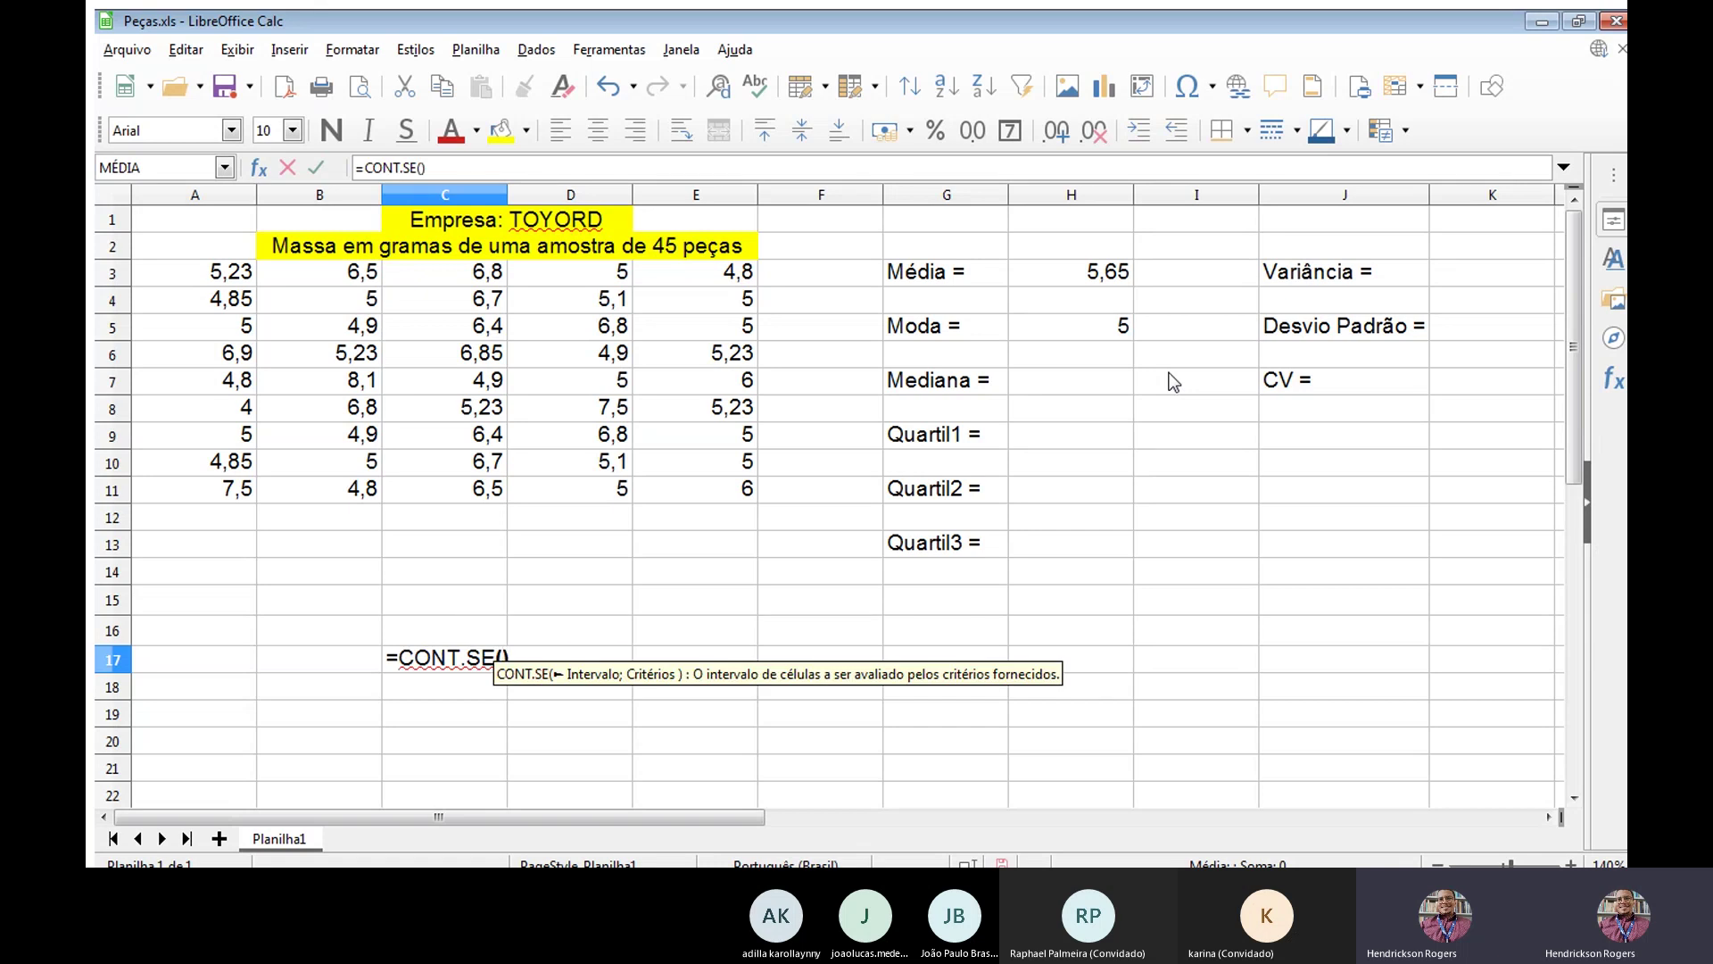
pyautogui.moveTo(228, 268); pyautogui.dragTo(674, 504)
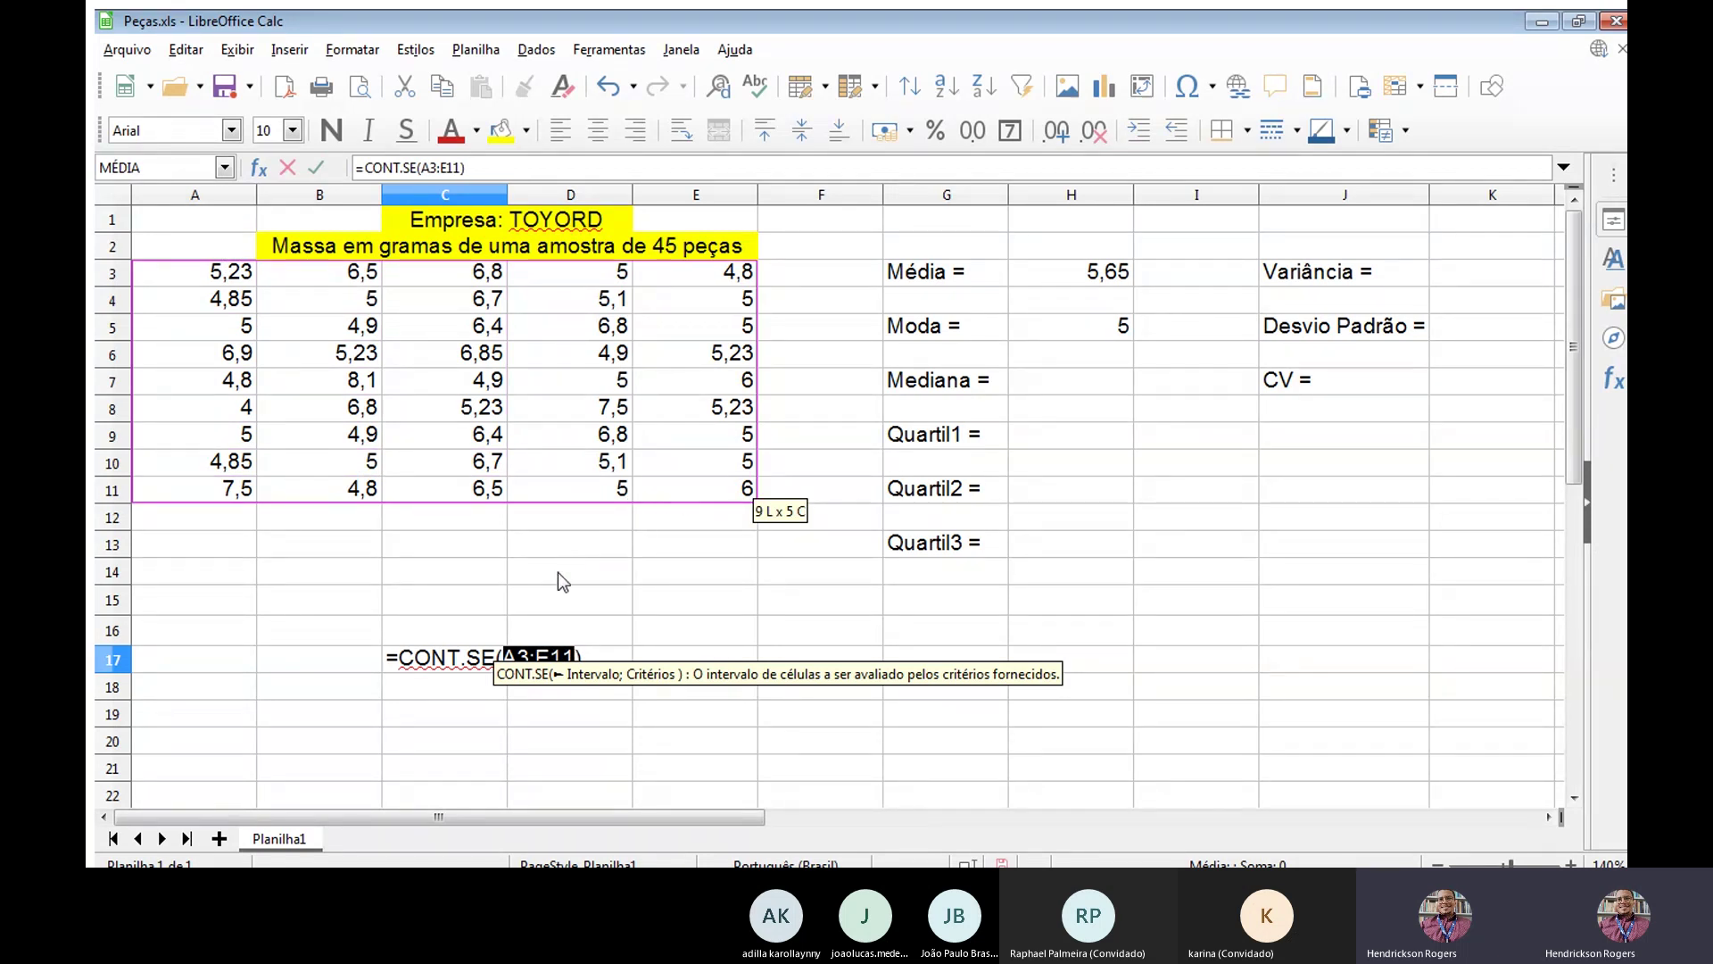
pyautogui.click(572, 650)
pyautogui.write(';')
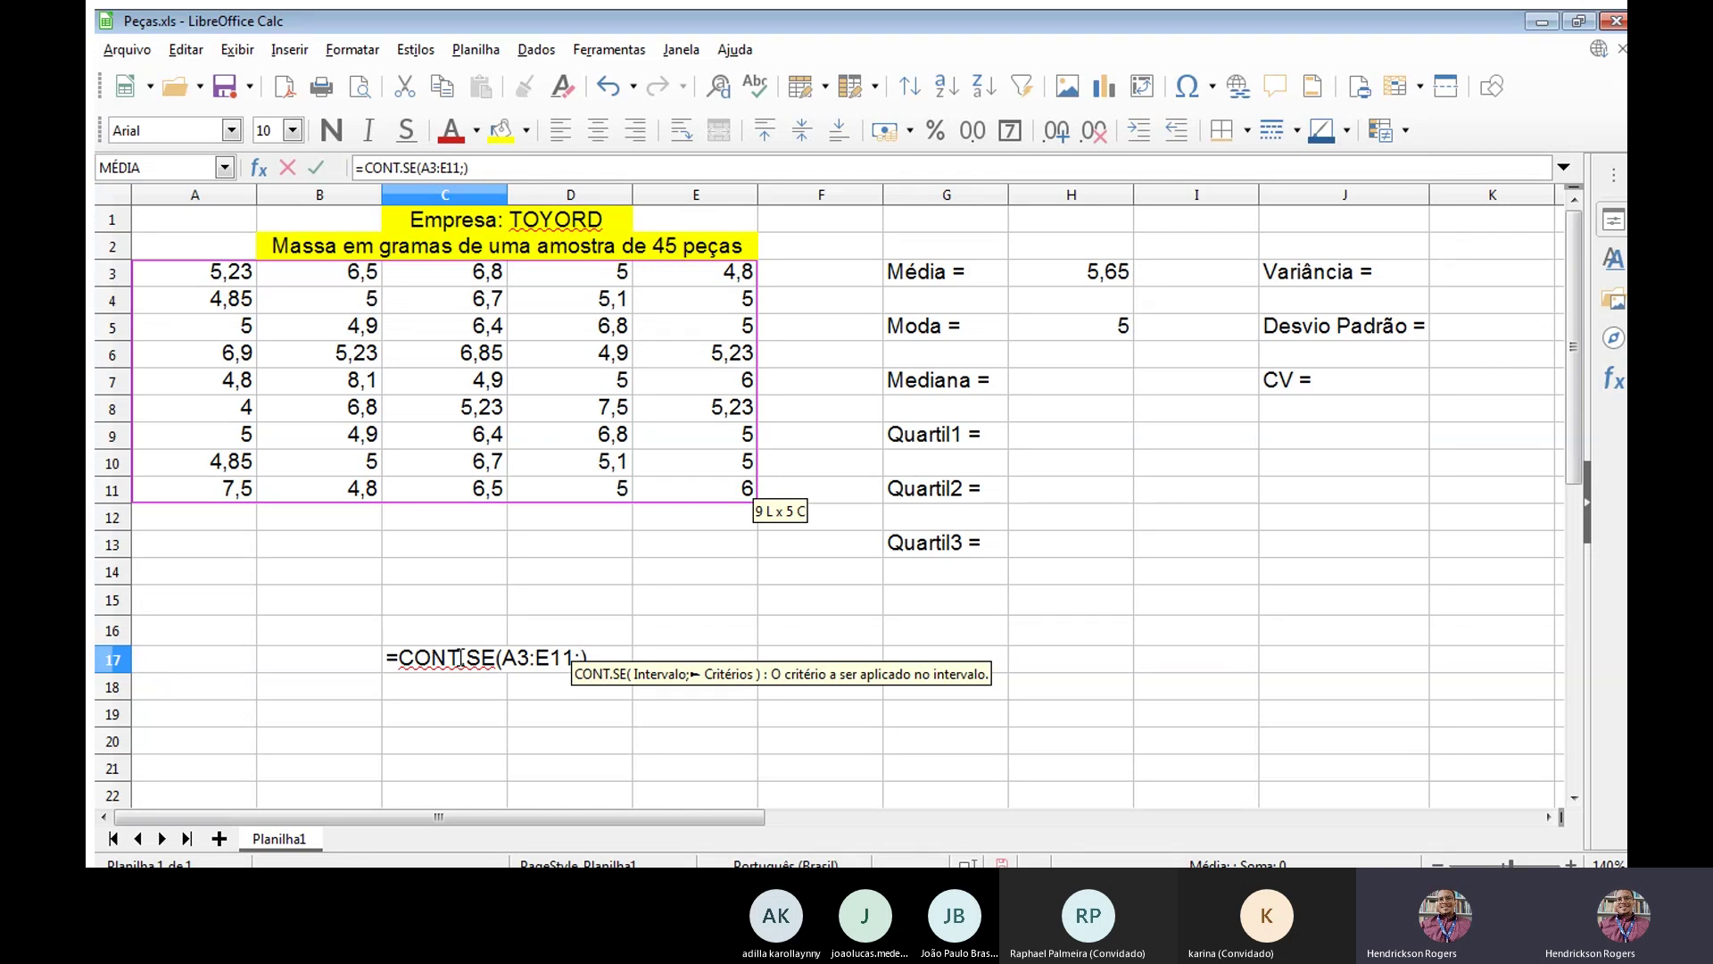
pyautogui.write('5')
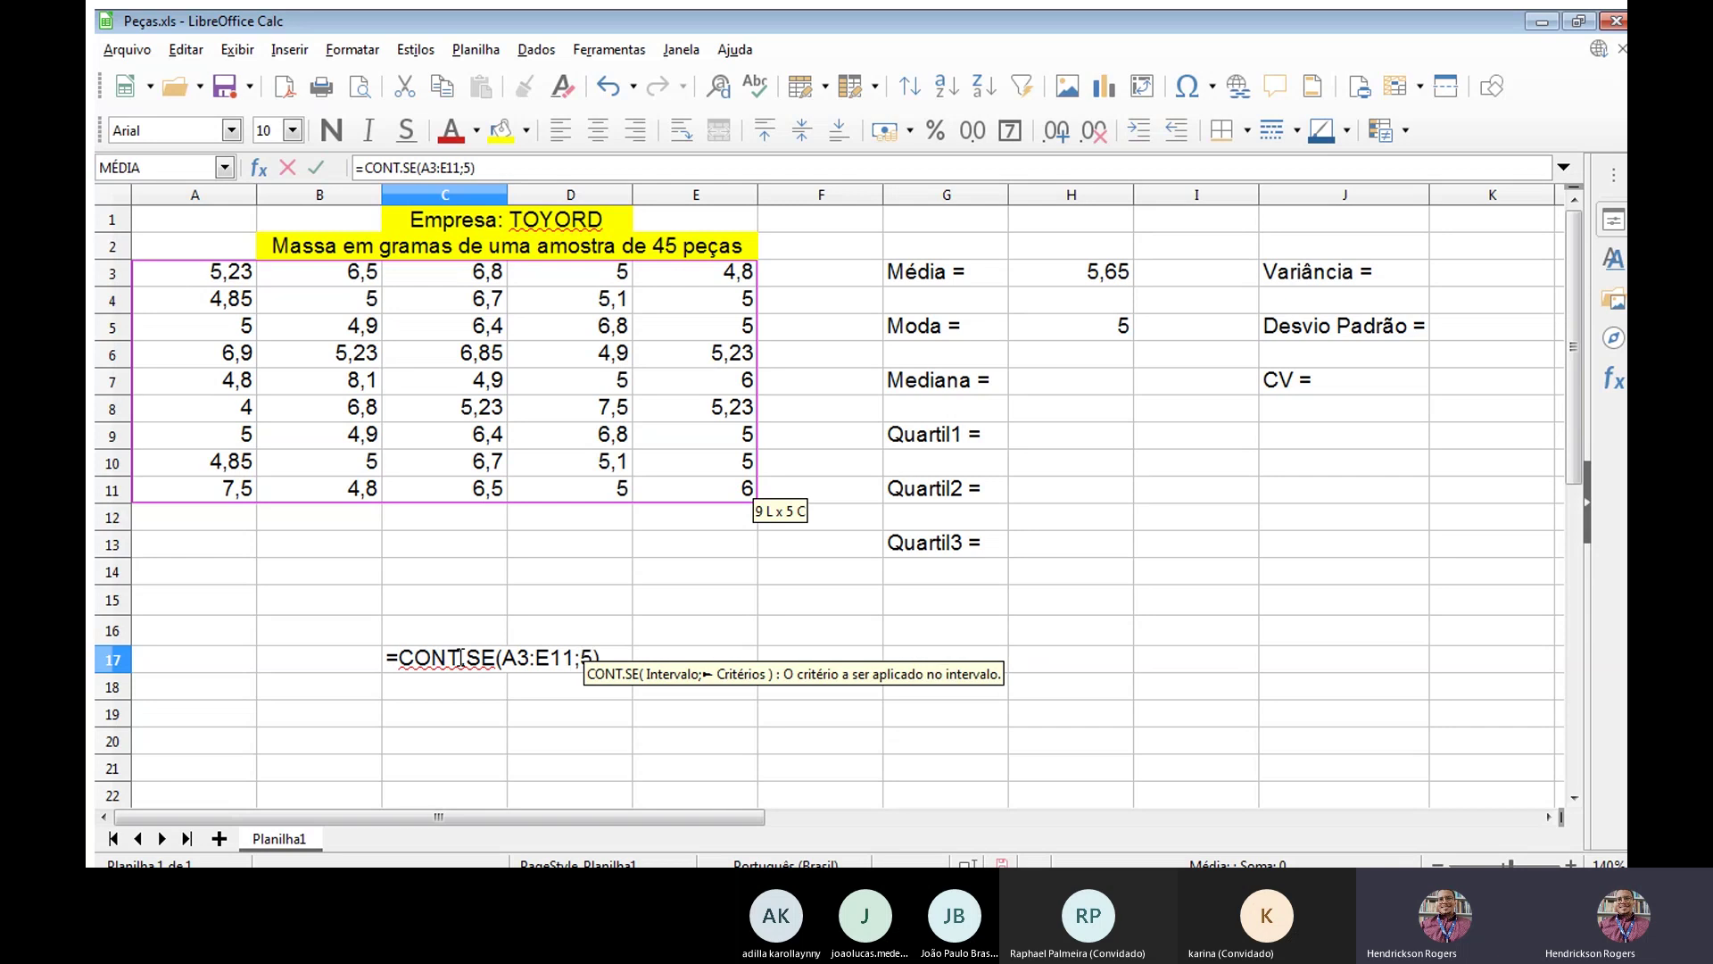
pyautogui.press('Return')
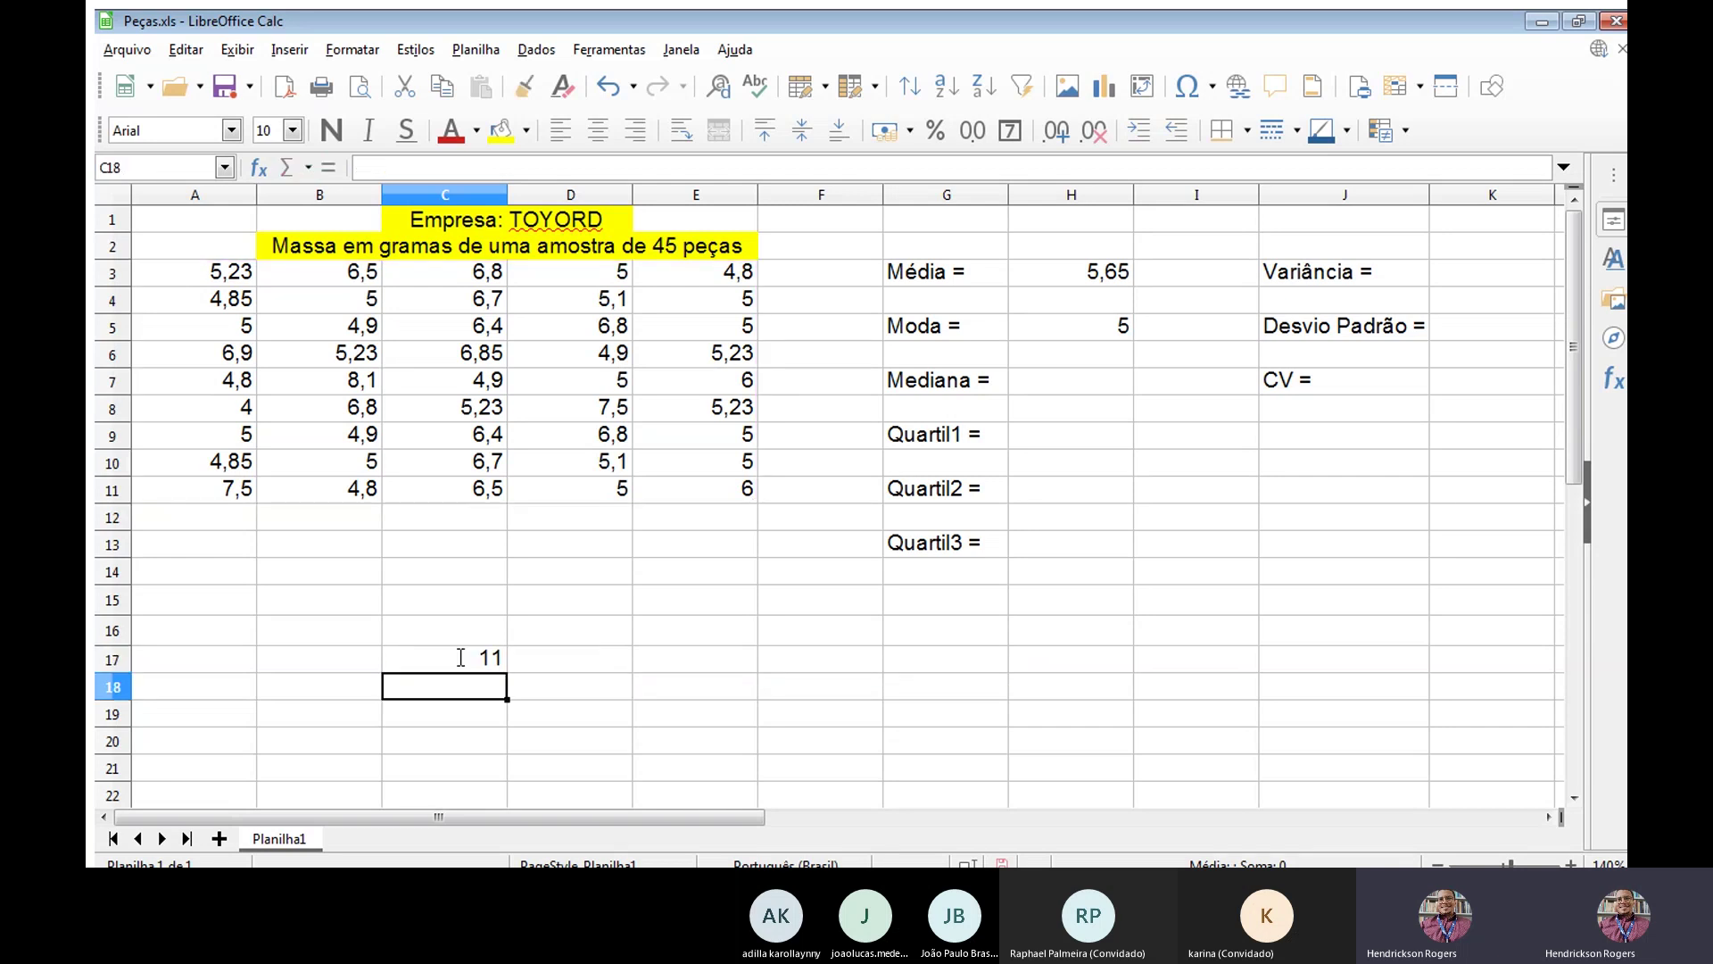
# Delete the counting formula from C17 and go to the empty Mediana result cell, H7.
pyautogui.click(461, 658)
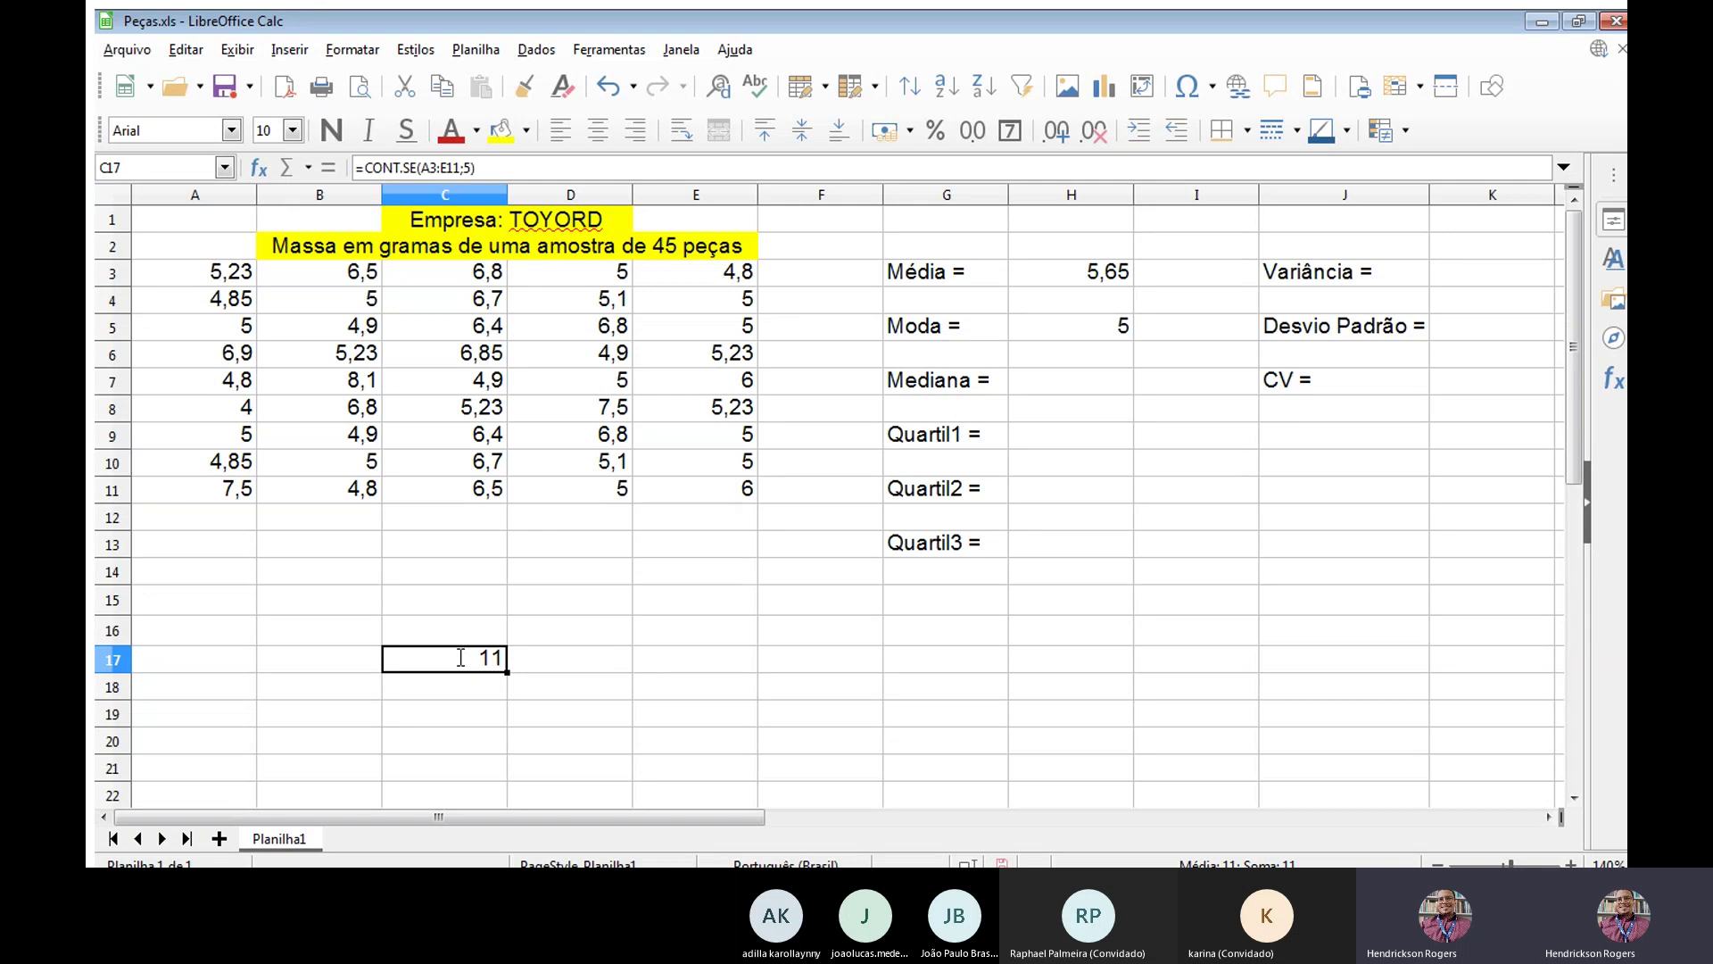
pyautogui.press('Up')
pyautogui.press('Down')
pyautogui.press('Delete')
pyautogui.press('Right')
pyautogui.press('Right')
pyautogui.press('Right')
pyautogui.press('Right')
pyautogui.press('Right')
pyautogui.press('Right')
pyautogui.press('Up')
pyautogui.press('Up')
pyautogui.press('Up')
pyautogui.press('Up')
pyautogui.press('Up')
pyautogui.press('Up')
pyautogui.press('Up')
pyautogui.press('Up')
pyautogui.press('Up')
pyautogui.press('Left')
pyautogui.press('Up')
pyautogui.press('Up')
pyautogui.press('Down')
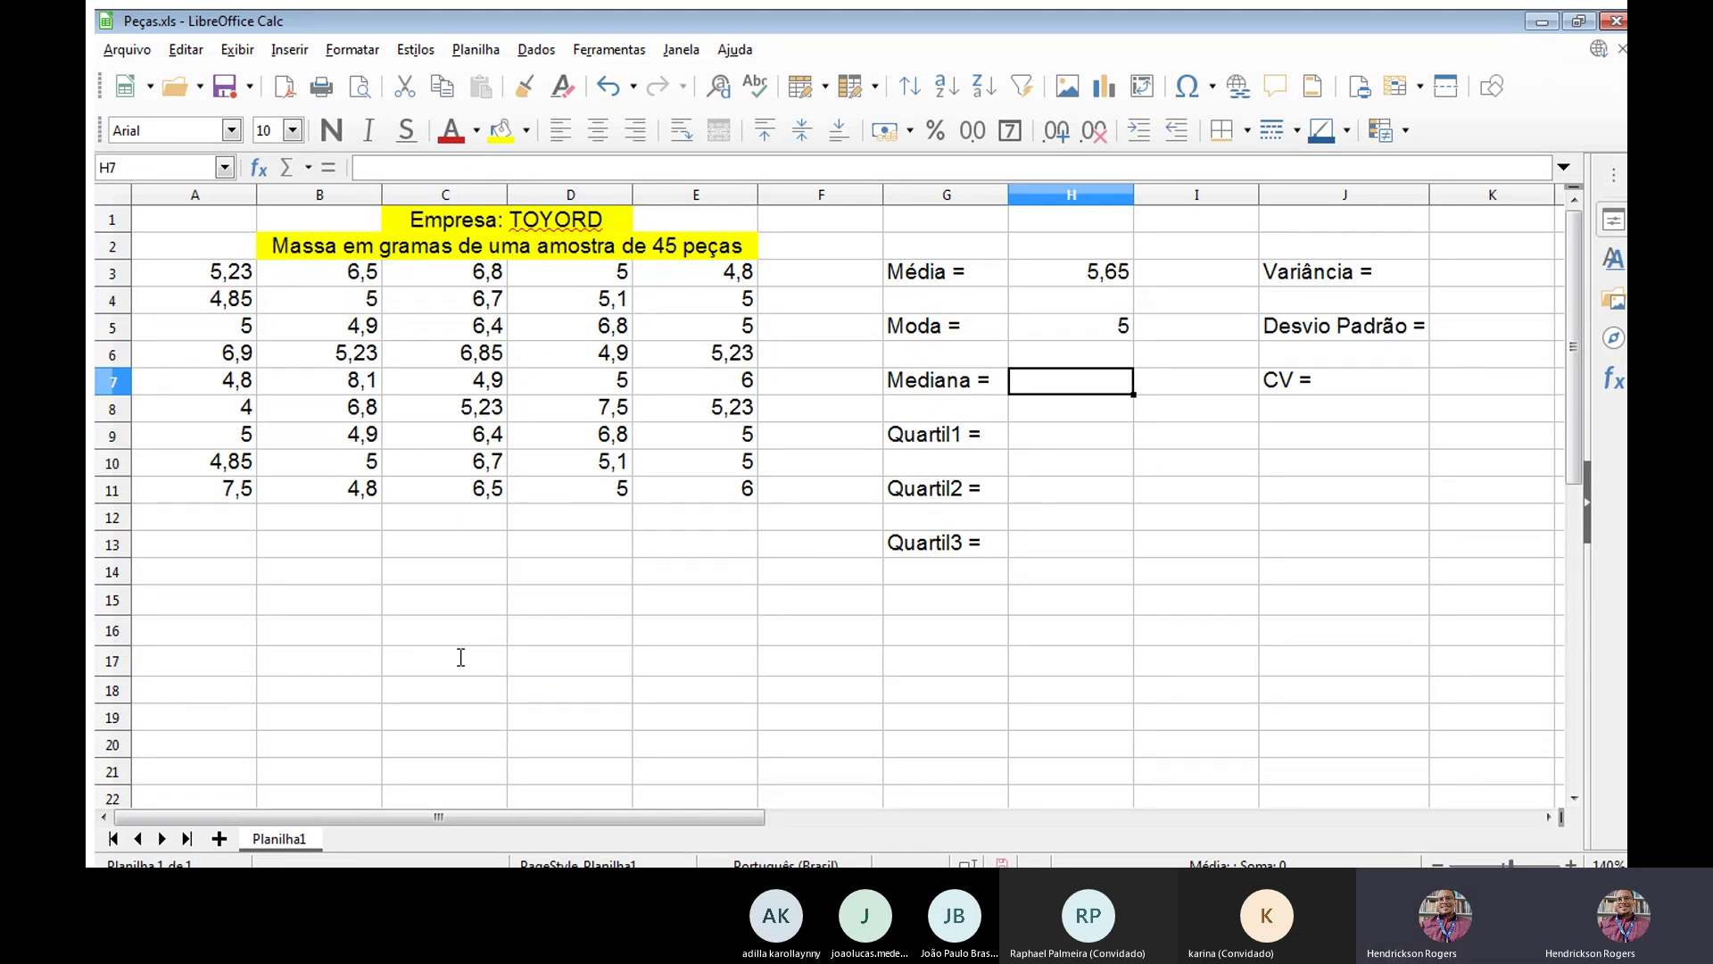
# Examine the repeated 5,23 entries across the sample data and compare them with the mode in H5.
pyautogui.press('Up')
pyautogui.press('Up')
pyautogui.press('Left')
pyautogui.press('Left')
pyautogui.press('Left')
pyautogui.press('Left')
pyautogui.press('Up')
pyautogui.press('Left')
pyautogui.press('Left')
pyautogui.press('Up')
pyautogui.press('Left')
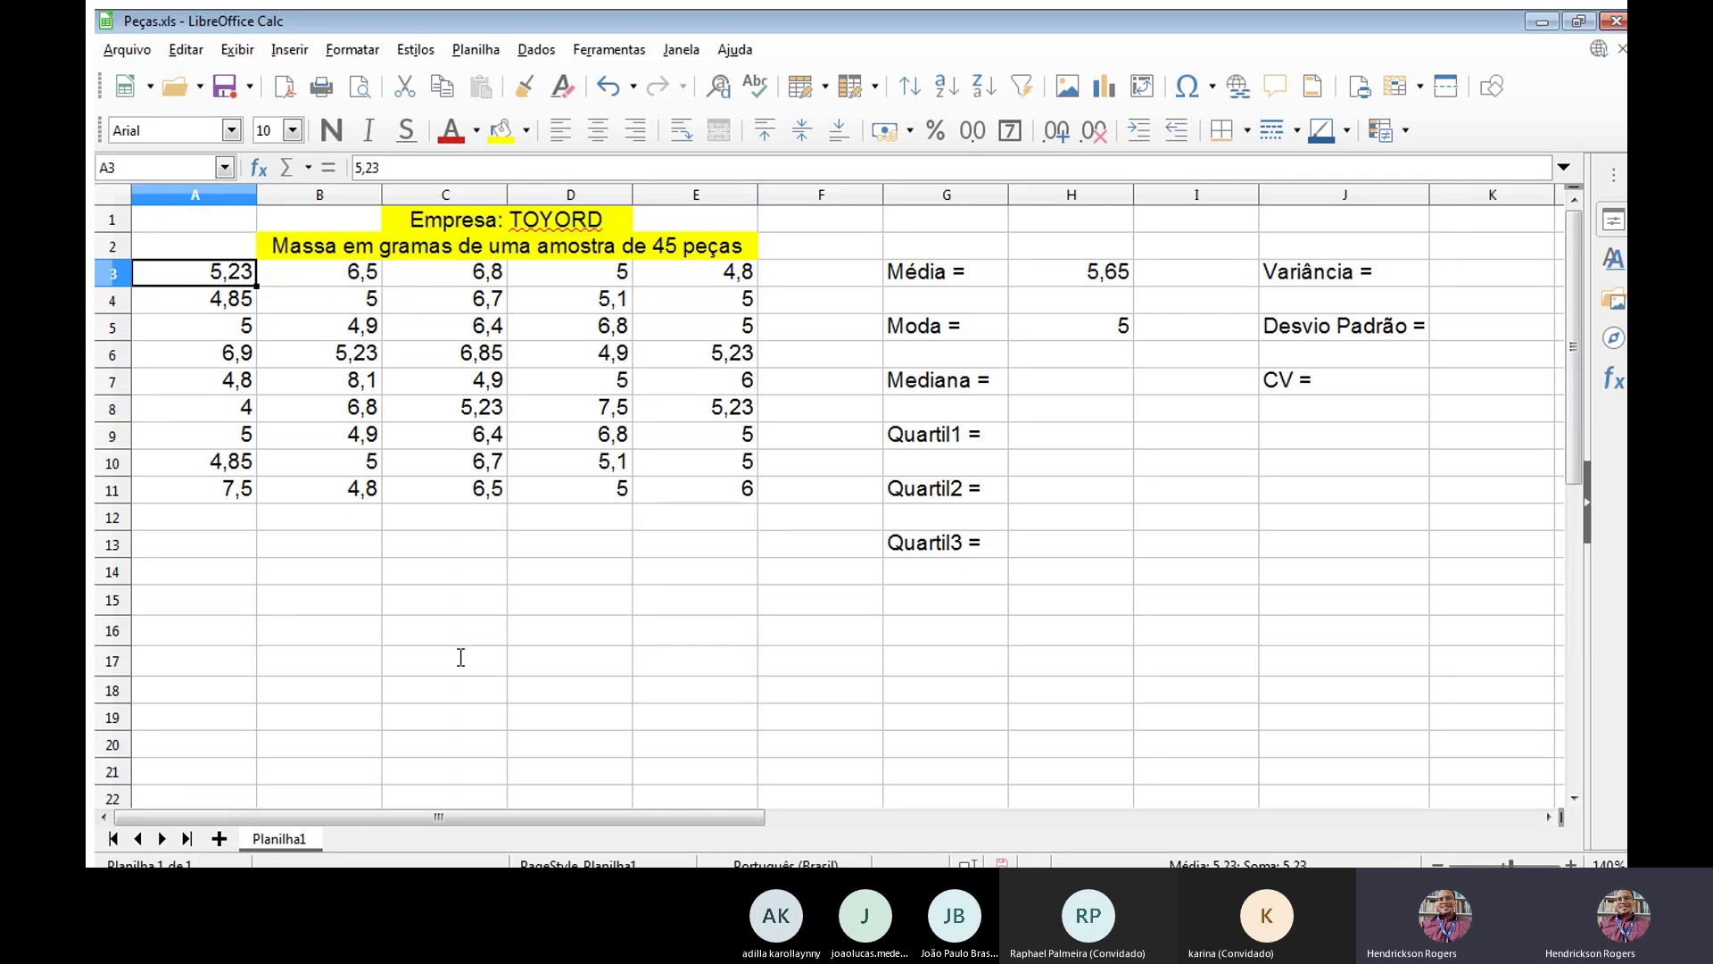
pyautogui.press('Right')
pyautogui.press('Down')
pyautogui.press('Down')
pyautogui.press('Down')
pyautogui.press('Right')
pyautogui.press('Down')
pyautogui.press('Down')
pyautogui.press('Right')
pyautogui.press('Right')
pyautogui.press('Left')
pyautogui.press('Left')
pyautogui.press('Right')
pyautogui.press('Right')
pyautogui.press('Left')
pyautogui.press('Left')
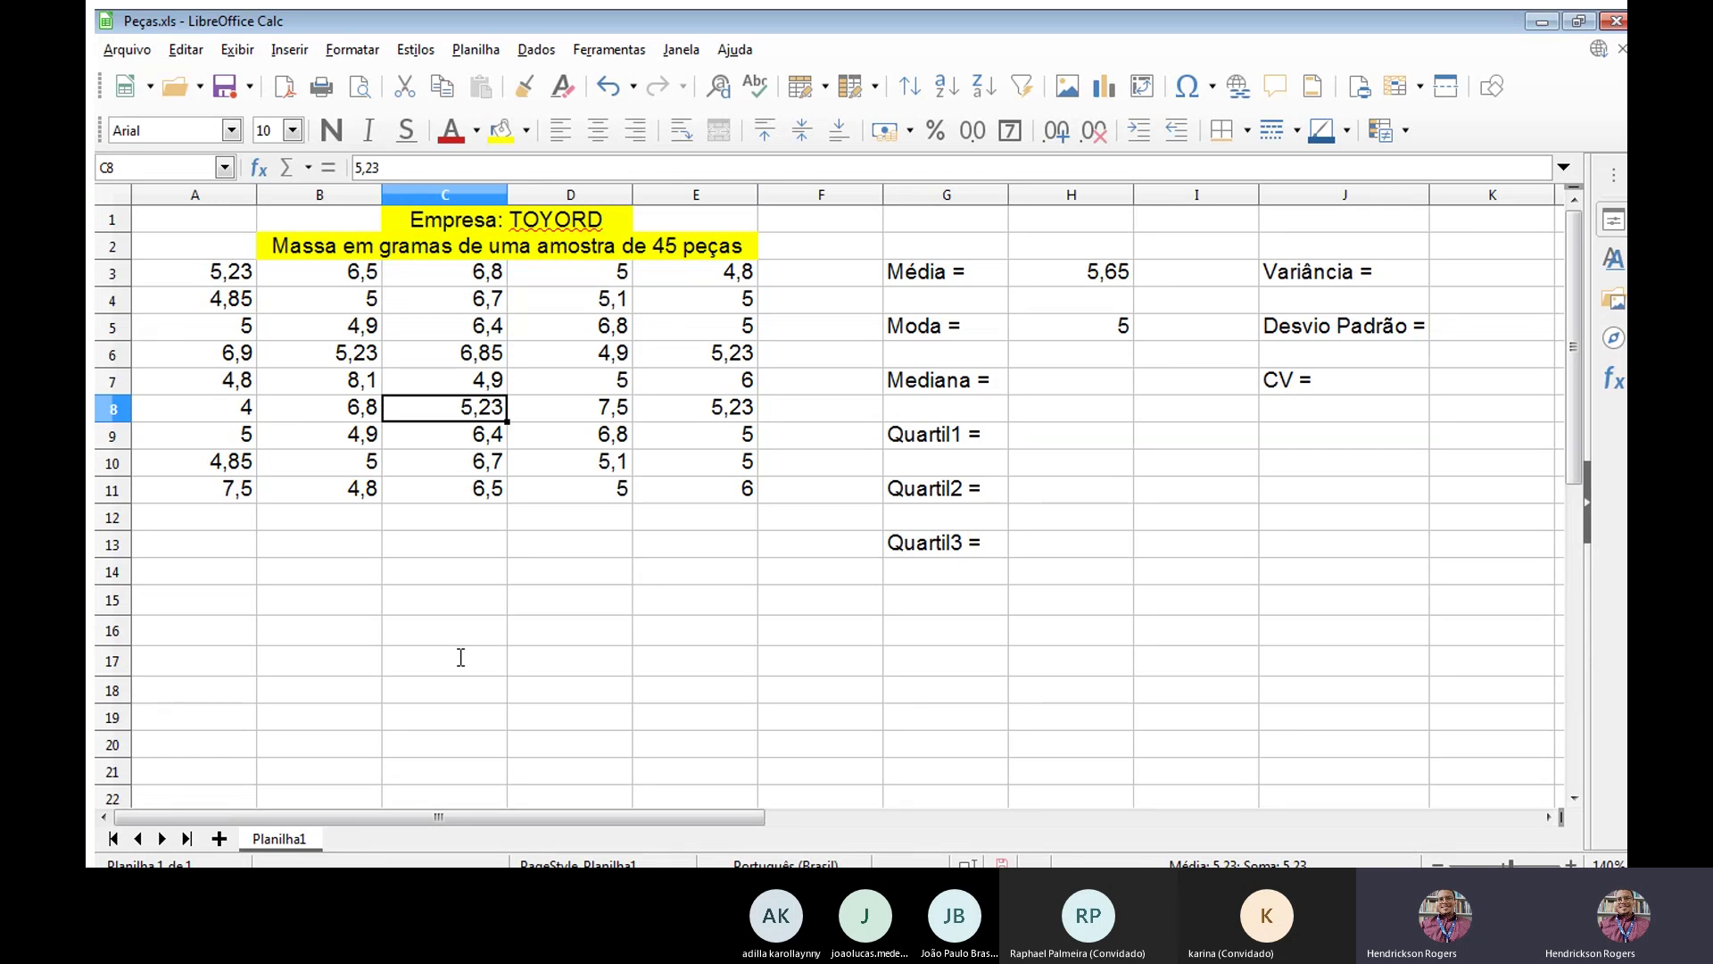
pyautogui.press('Right')
pyautogui.press('Right')
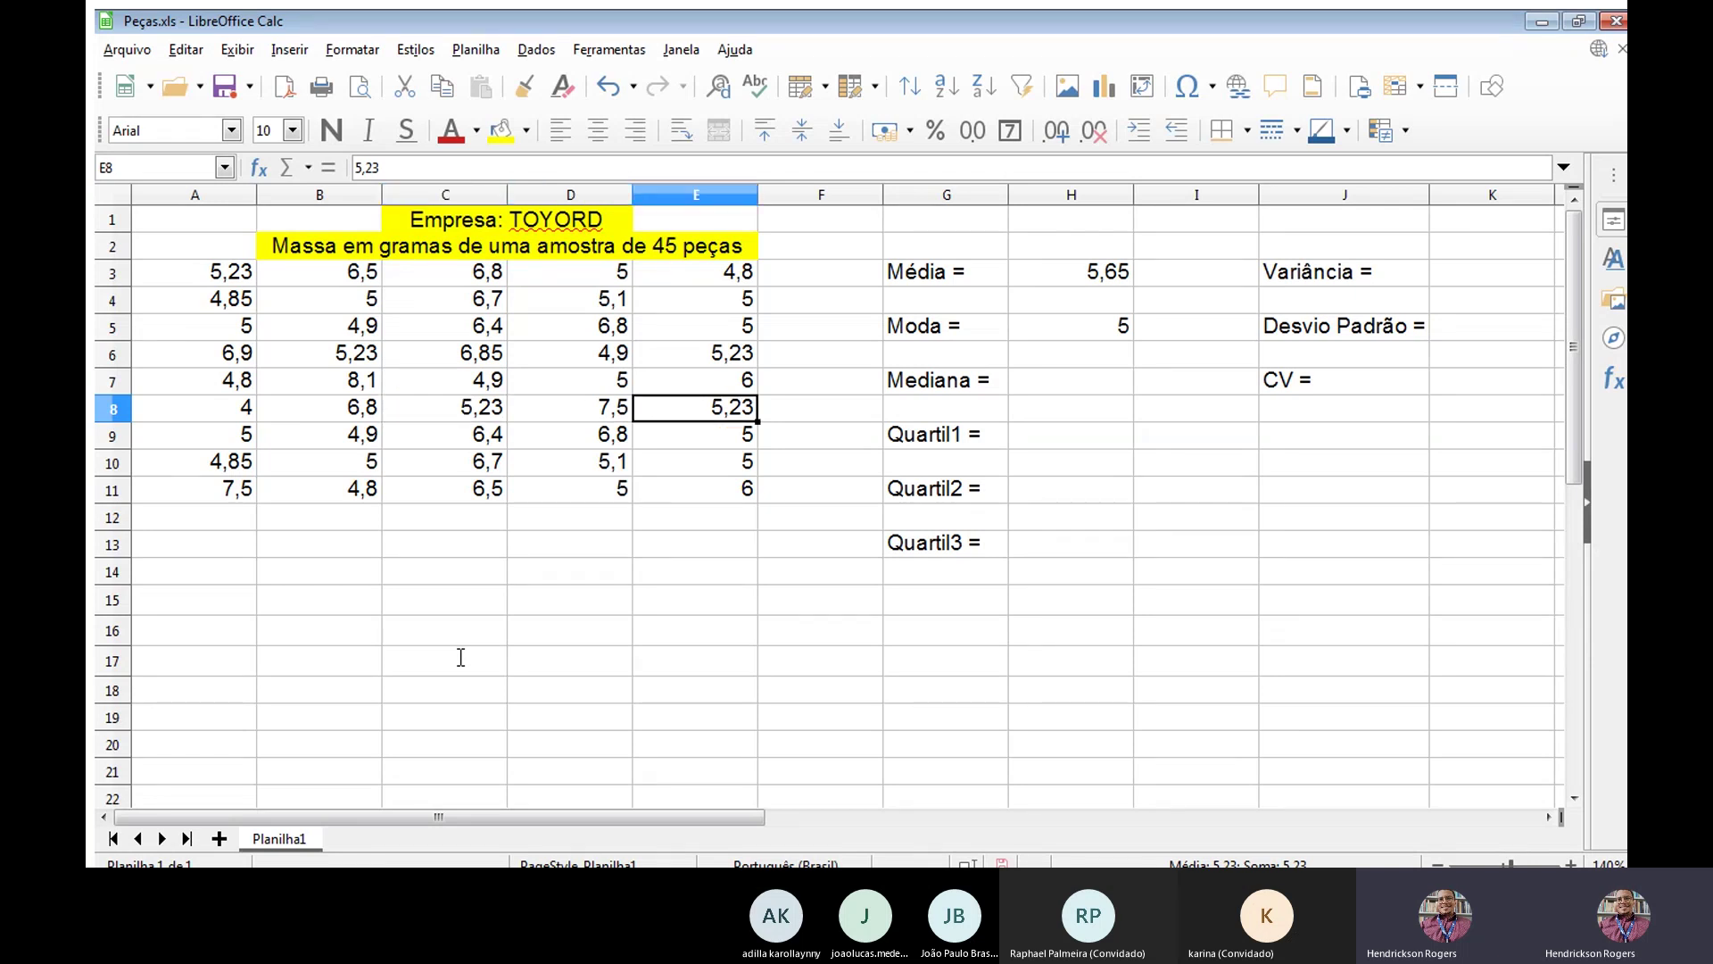
pyautogui.press('Up')
pyautogui.press('Up')
pyautogui.press('Up')
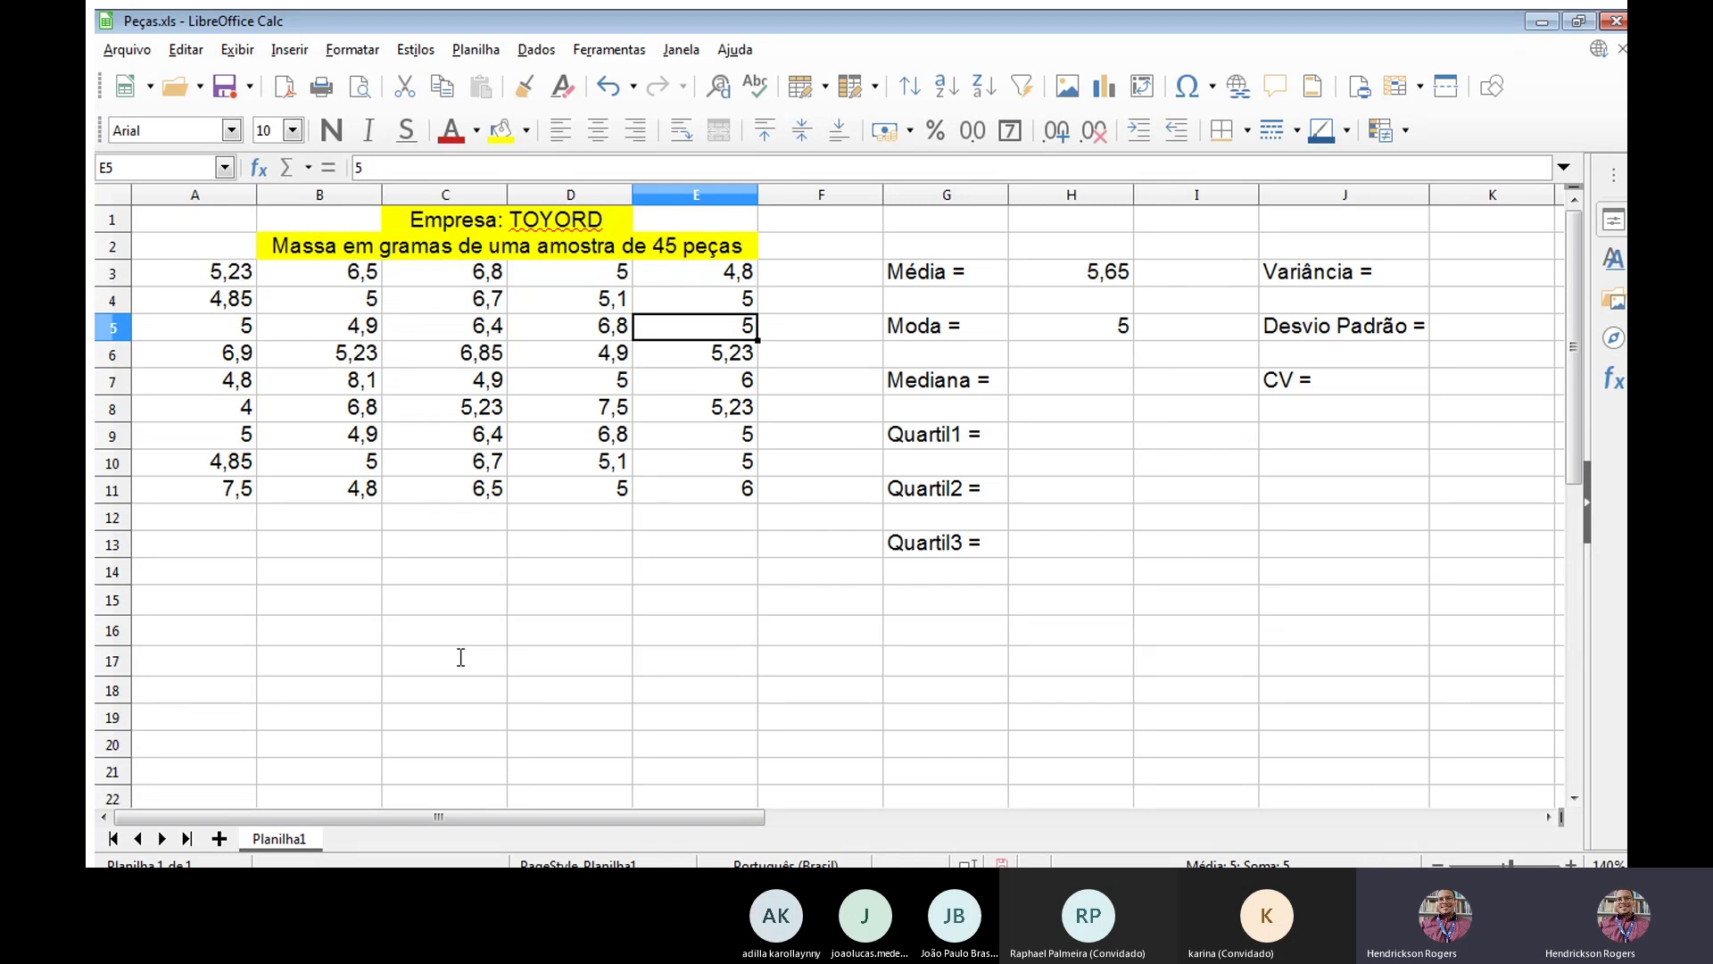
pyautogui.press('Right')
pyautogui.press('Right')
pyautogui.press('Right')
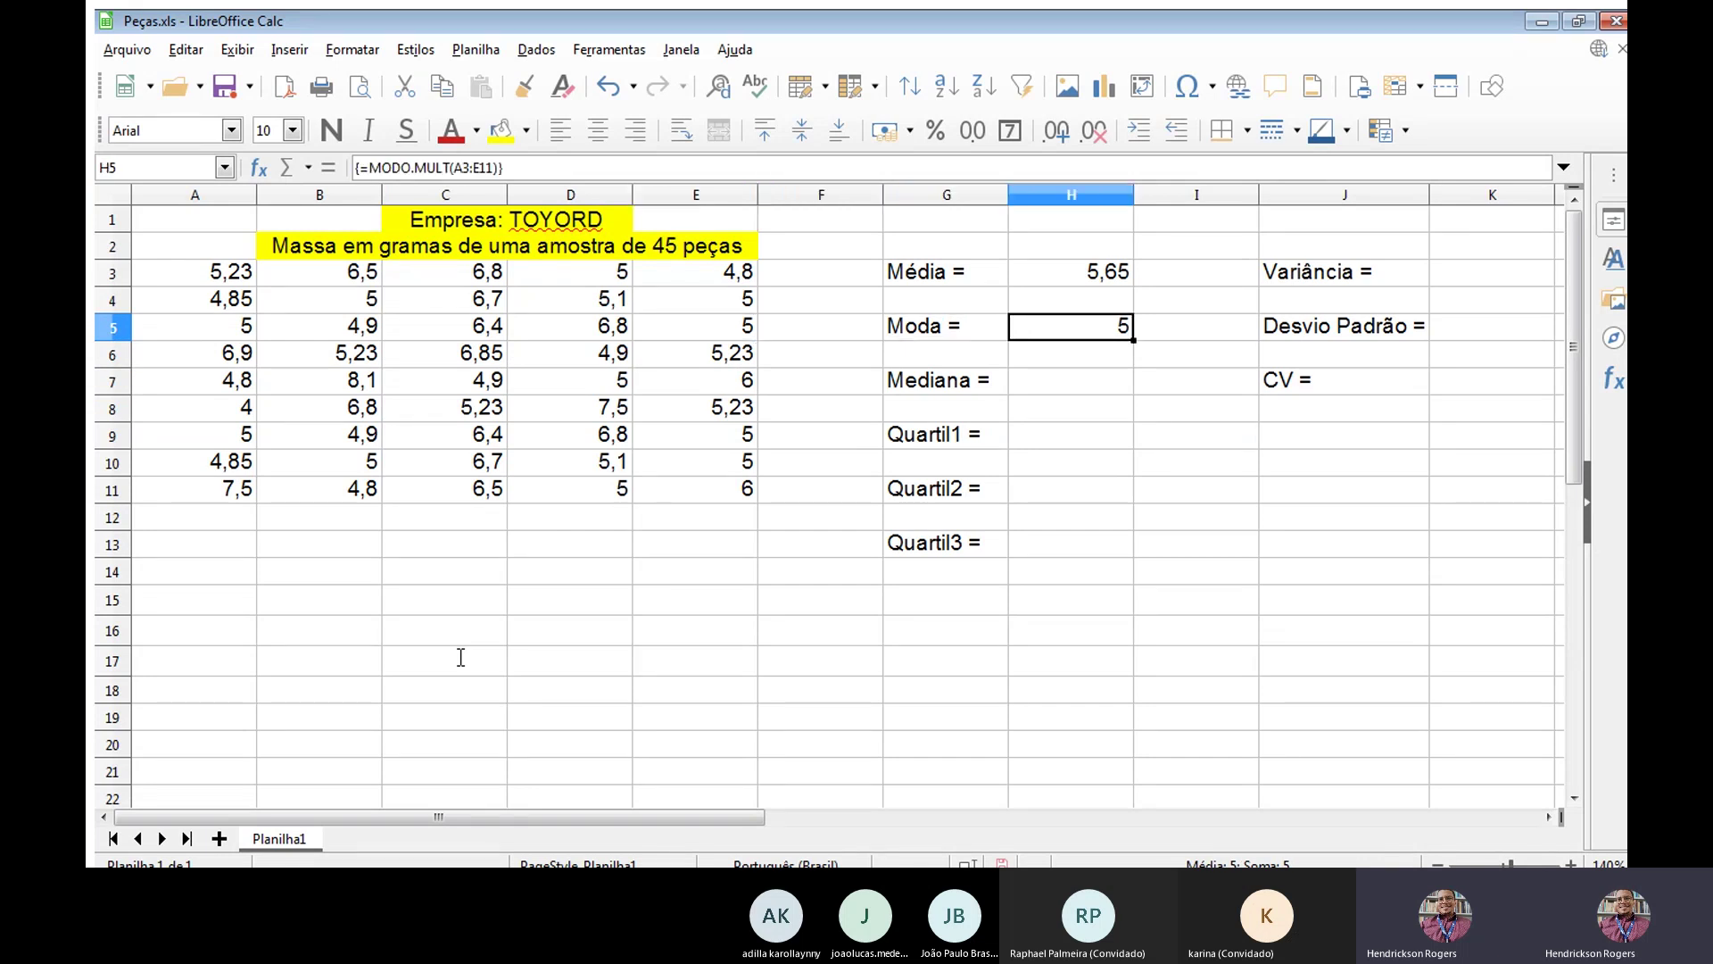
pyautogui.press('Down')
pyautogui.press('Down')
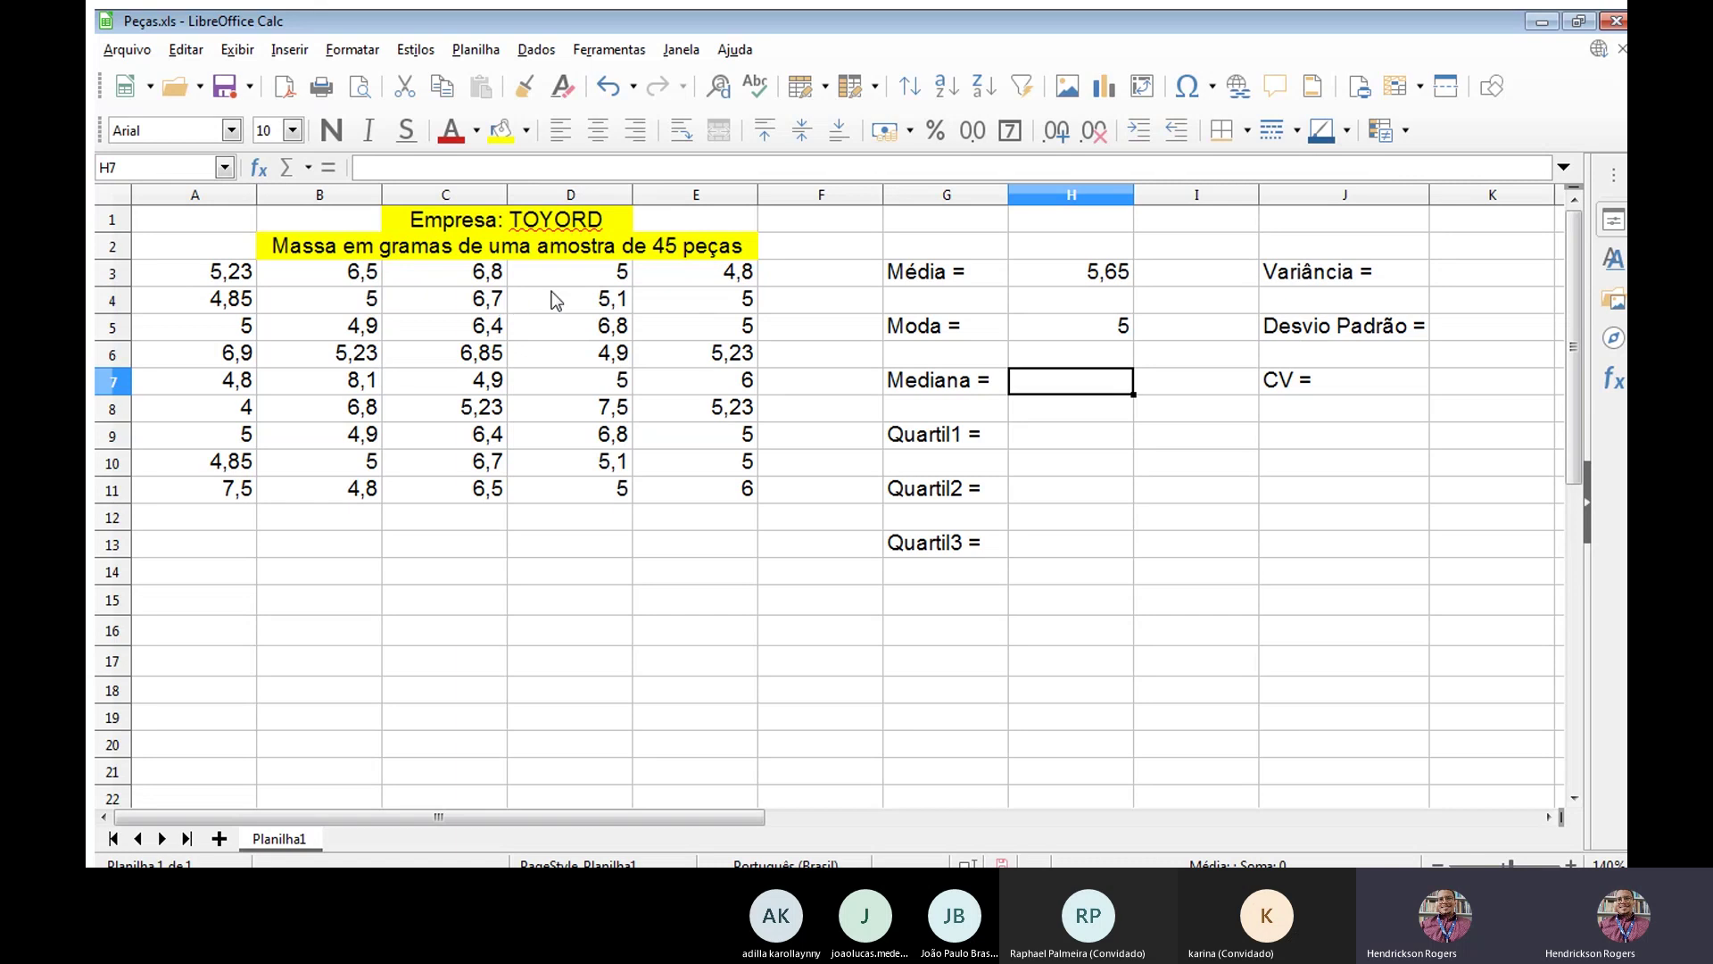
# Calculate the smallest mass in the sample by entering =MÍNIMO(A3:E11) in cell C16.
pyautogui.click(665, 252)
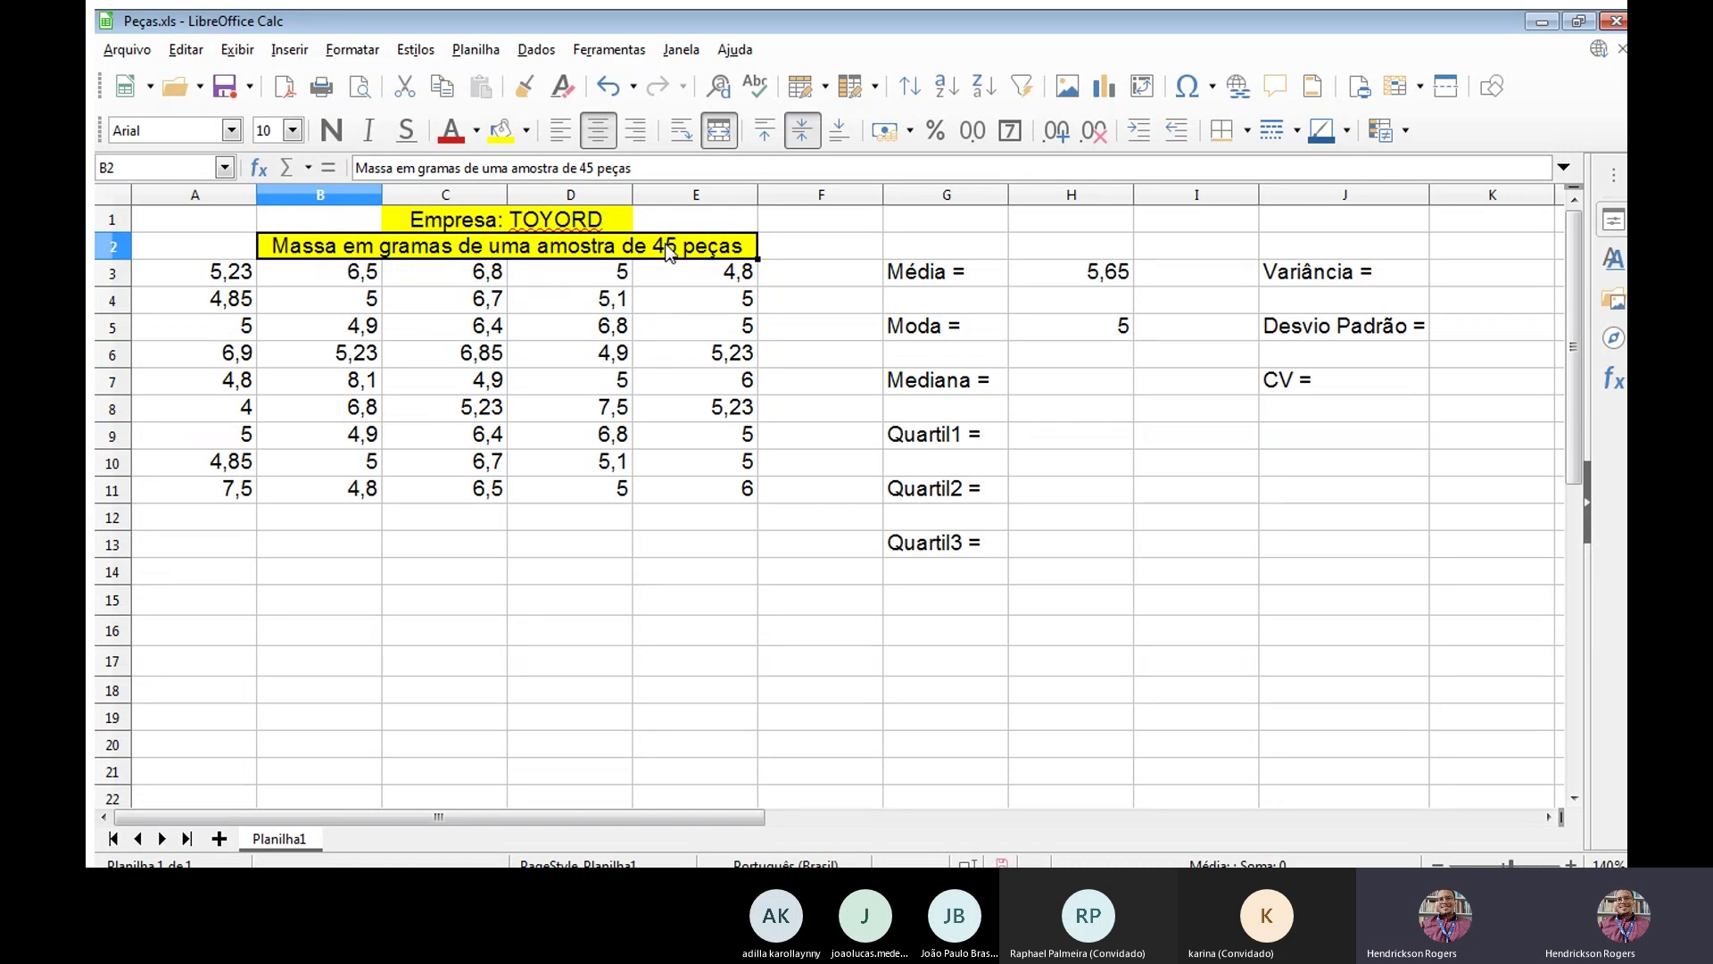
pyautogui.click(412, 625)
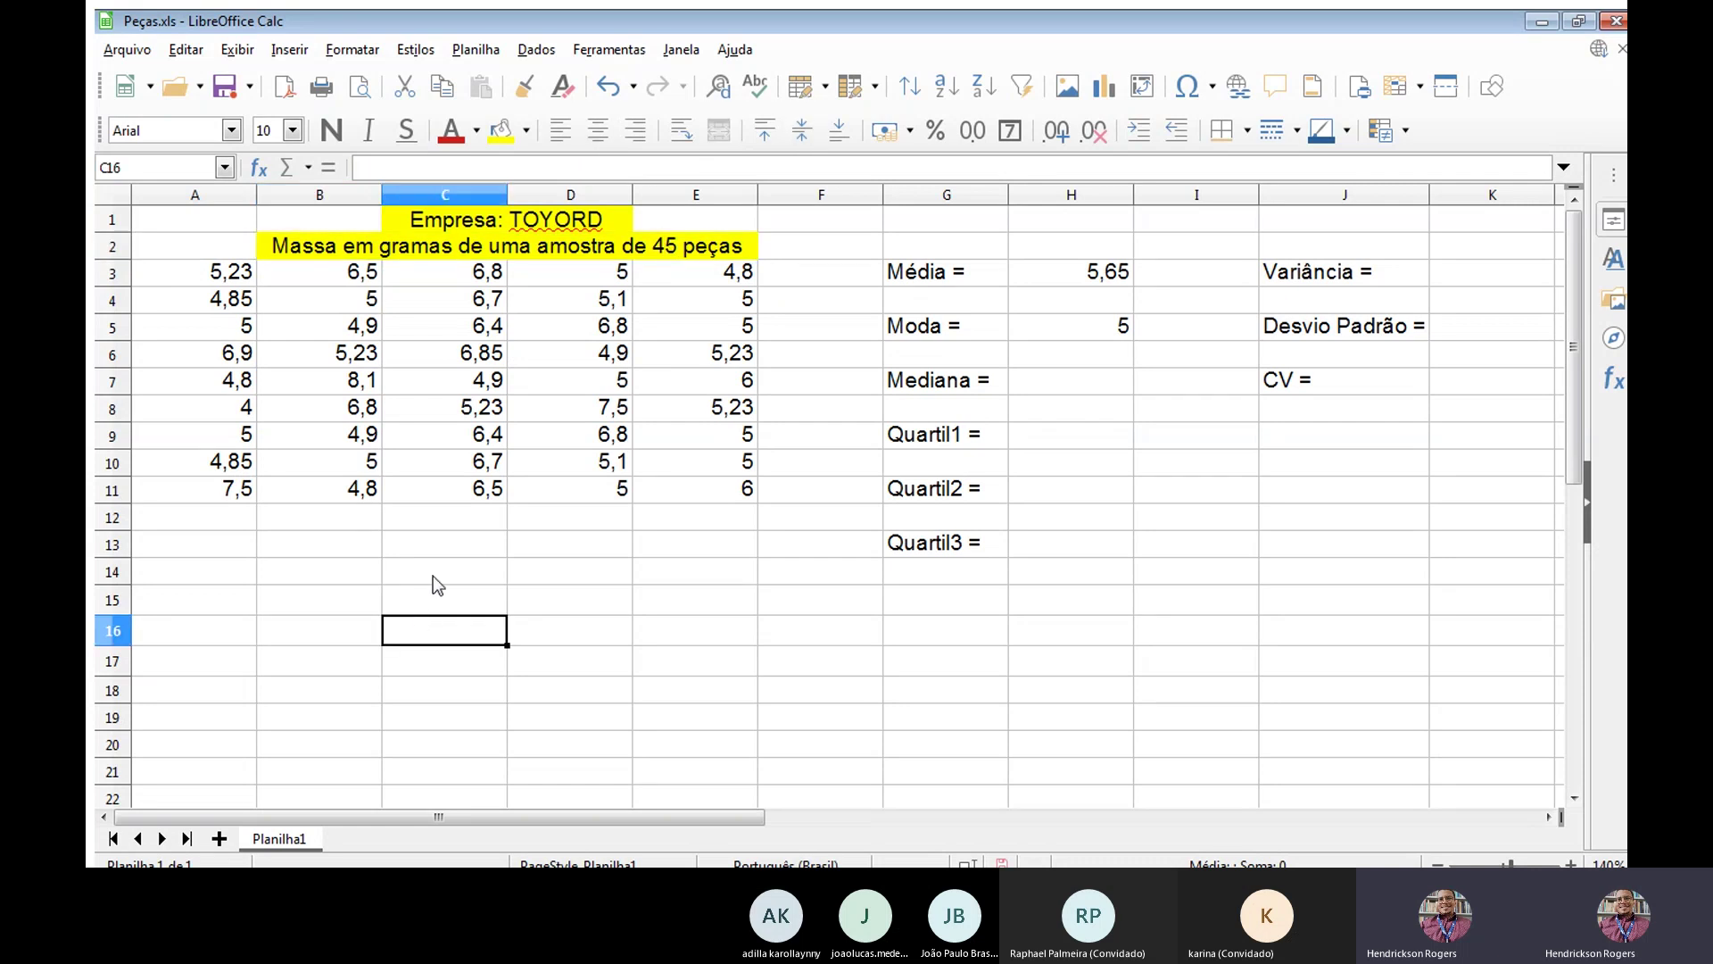
pyautogui.write('=mí')
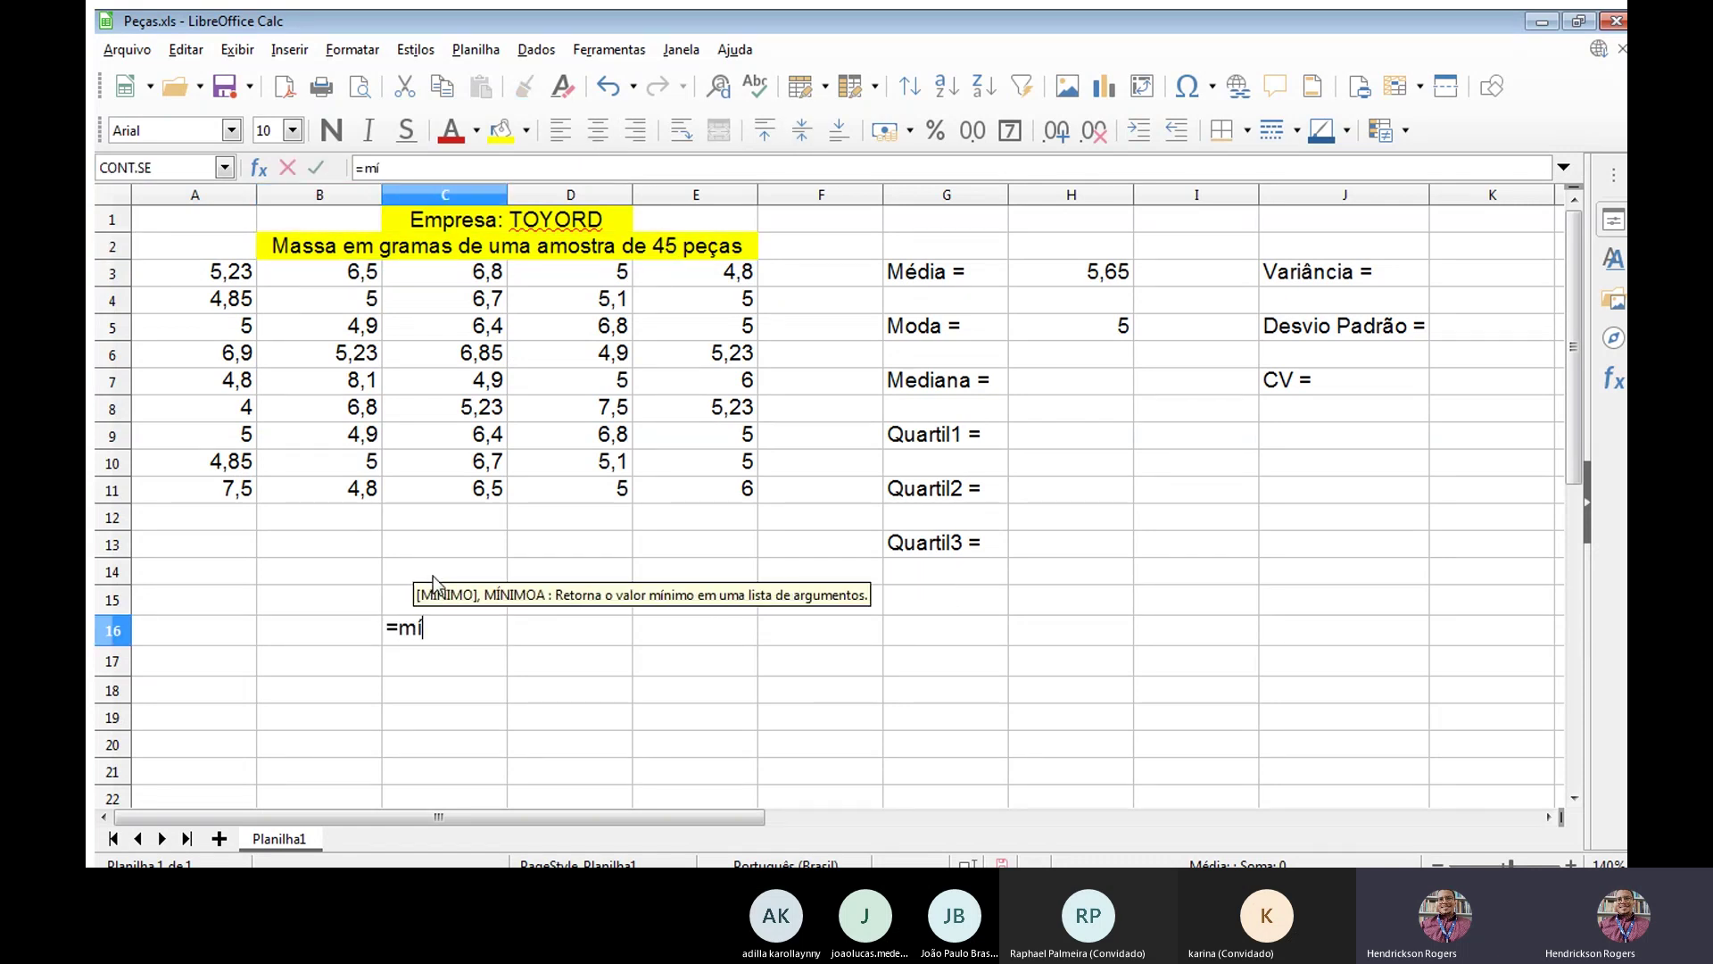
pyautogui.press('Return')
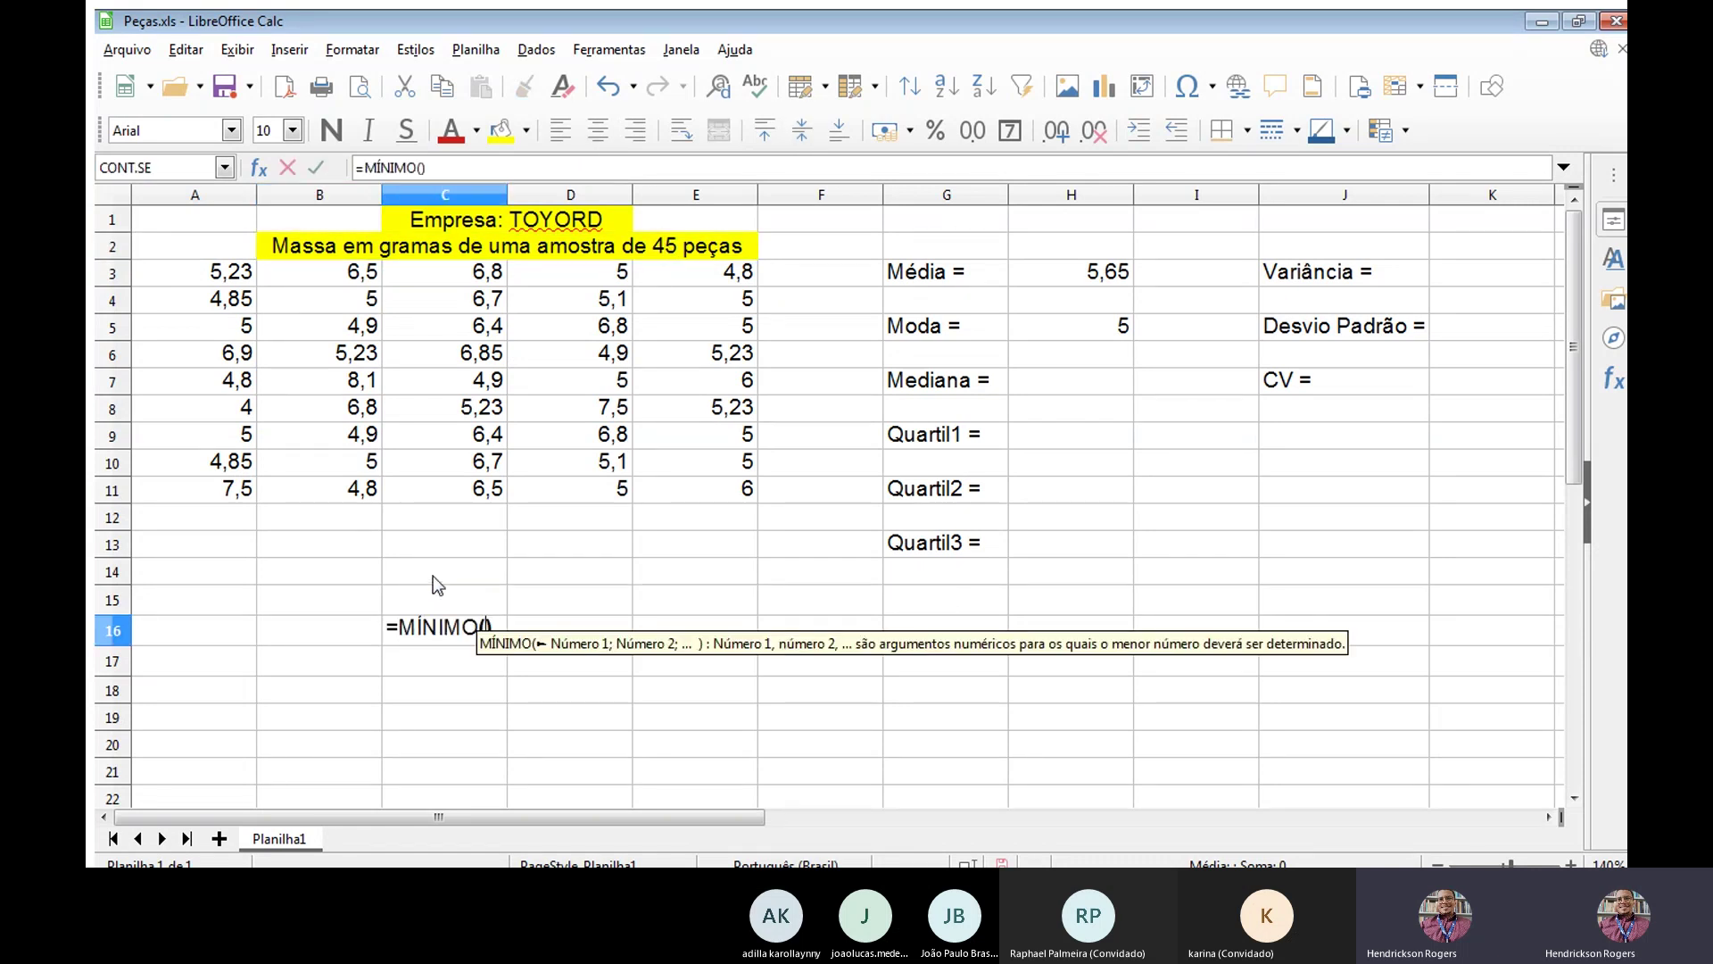
pyautogui.moveTo(228, 268); pyautogui.dragTo(694, 503)
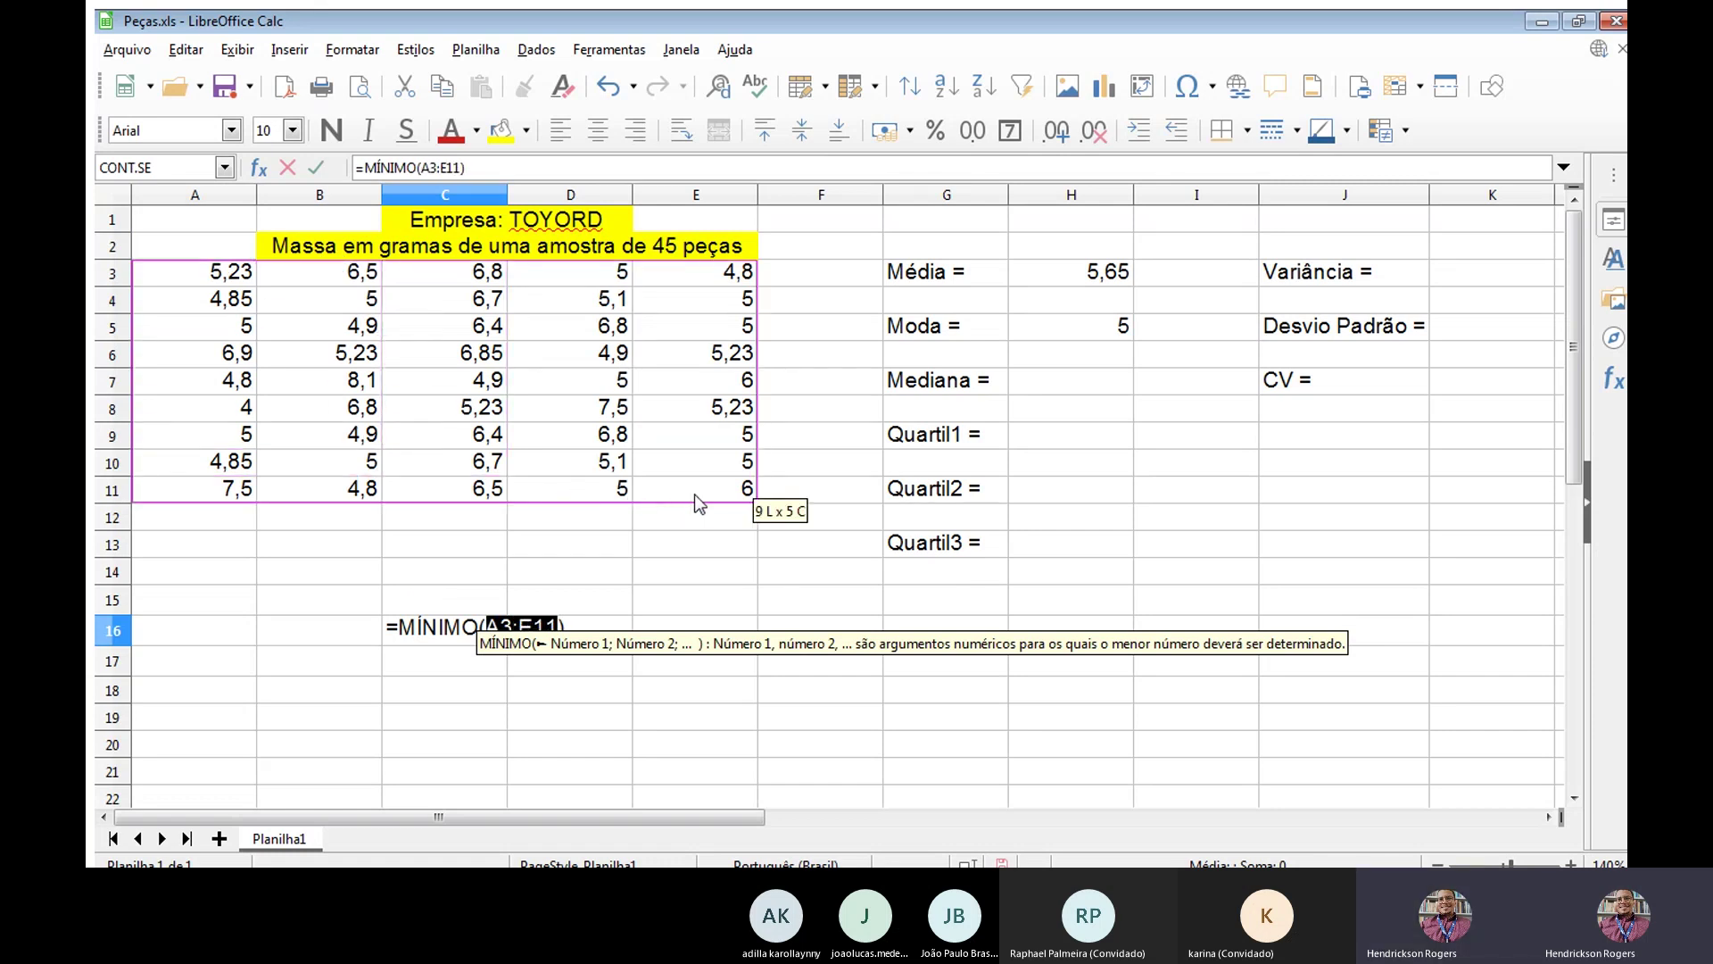
pyautogui.press('Return')
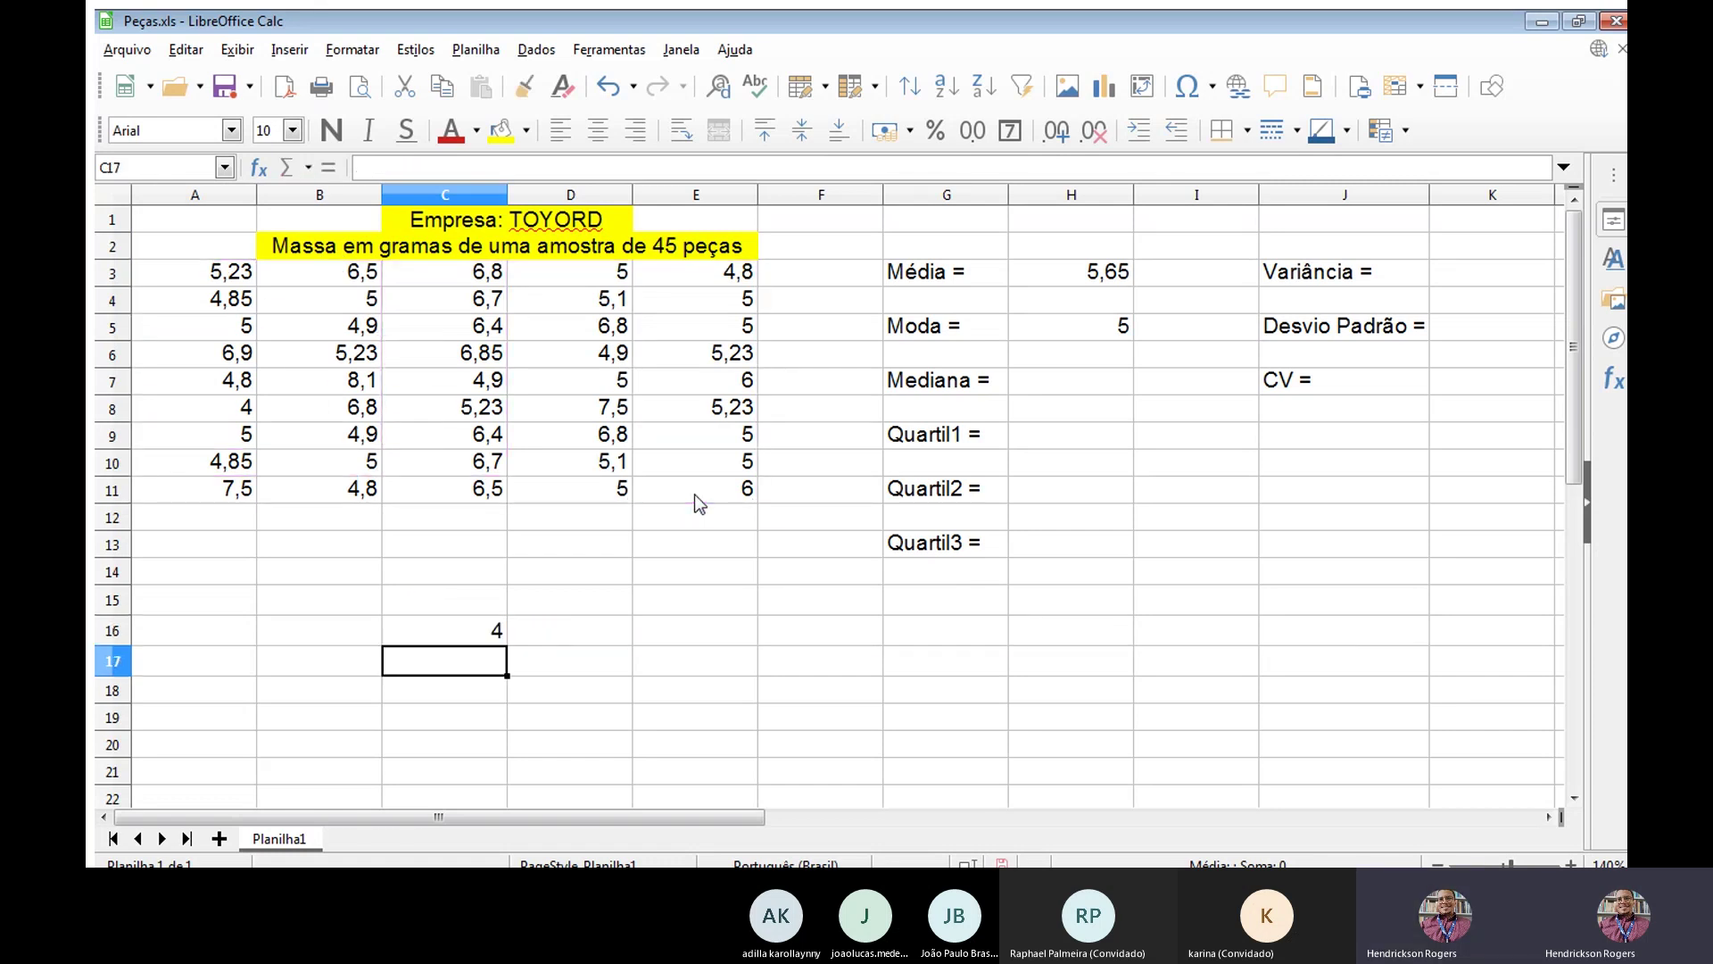
# Calculate the largest mass in the sample by entering =MÁXIMO(A3:E11) in cell C17.
pyautogui.press('Up')
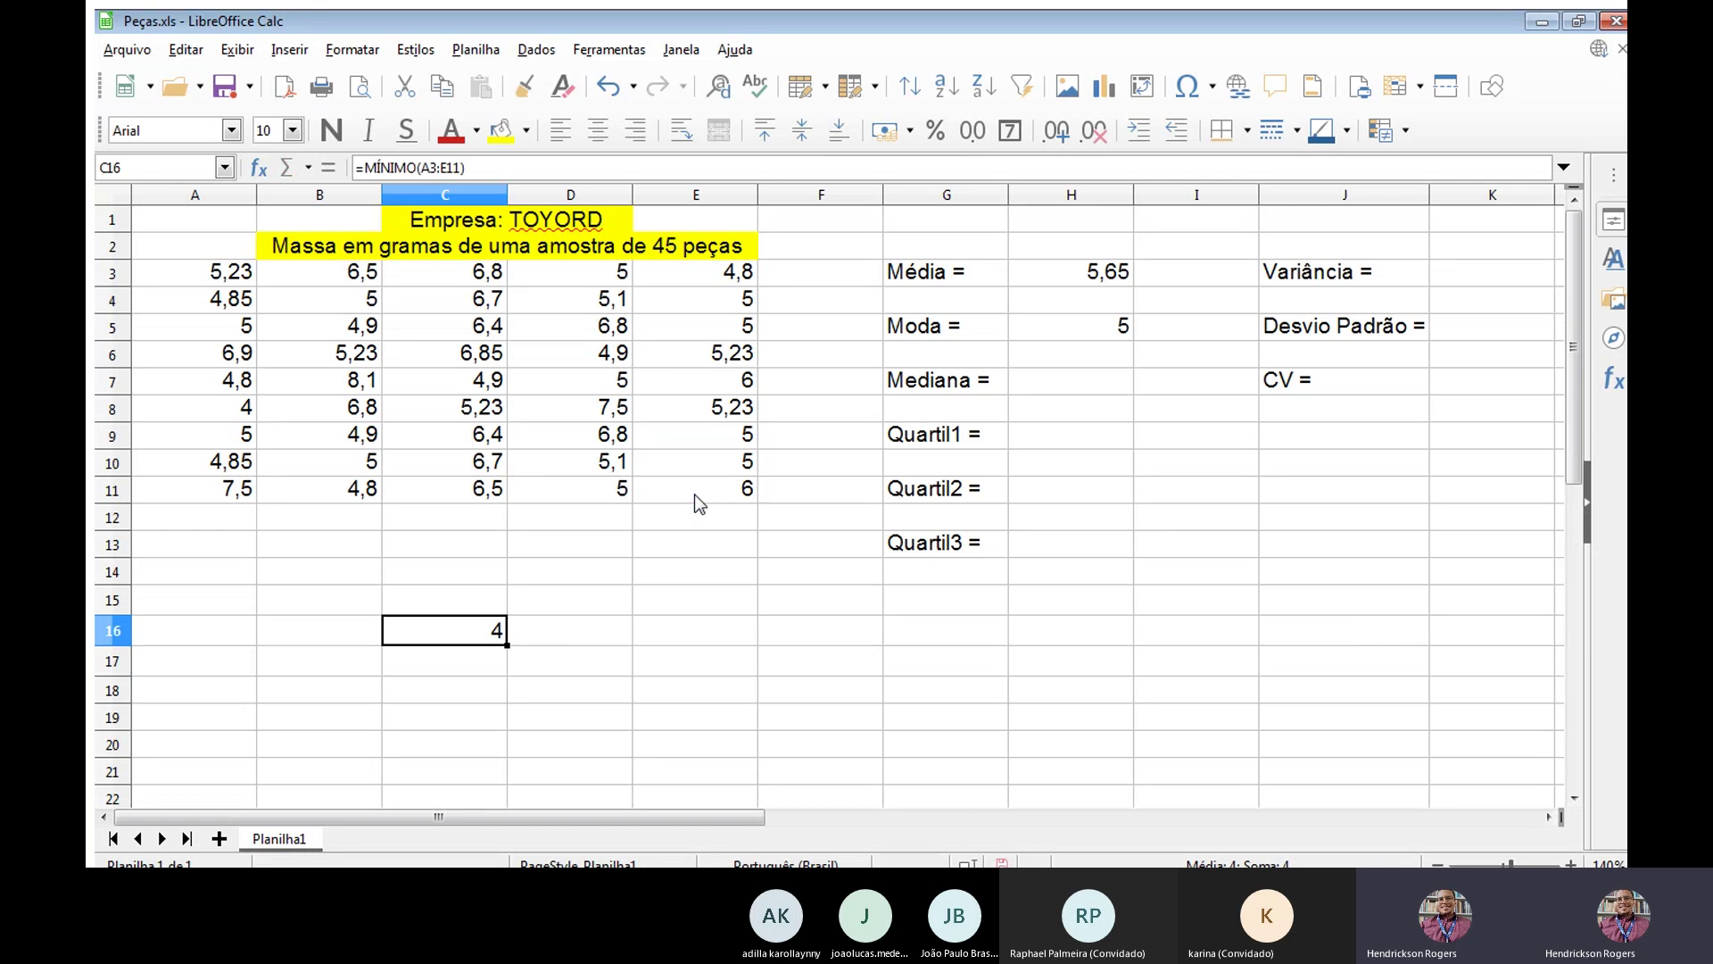
pyautogui.press('Down')
pyautogui.write('=')
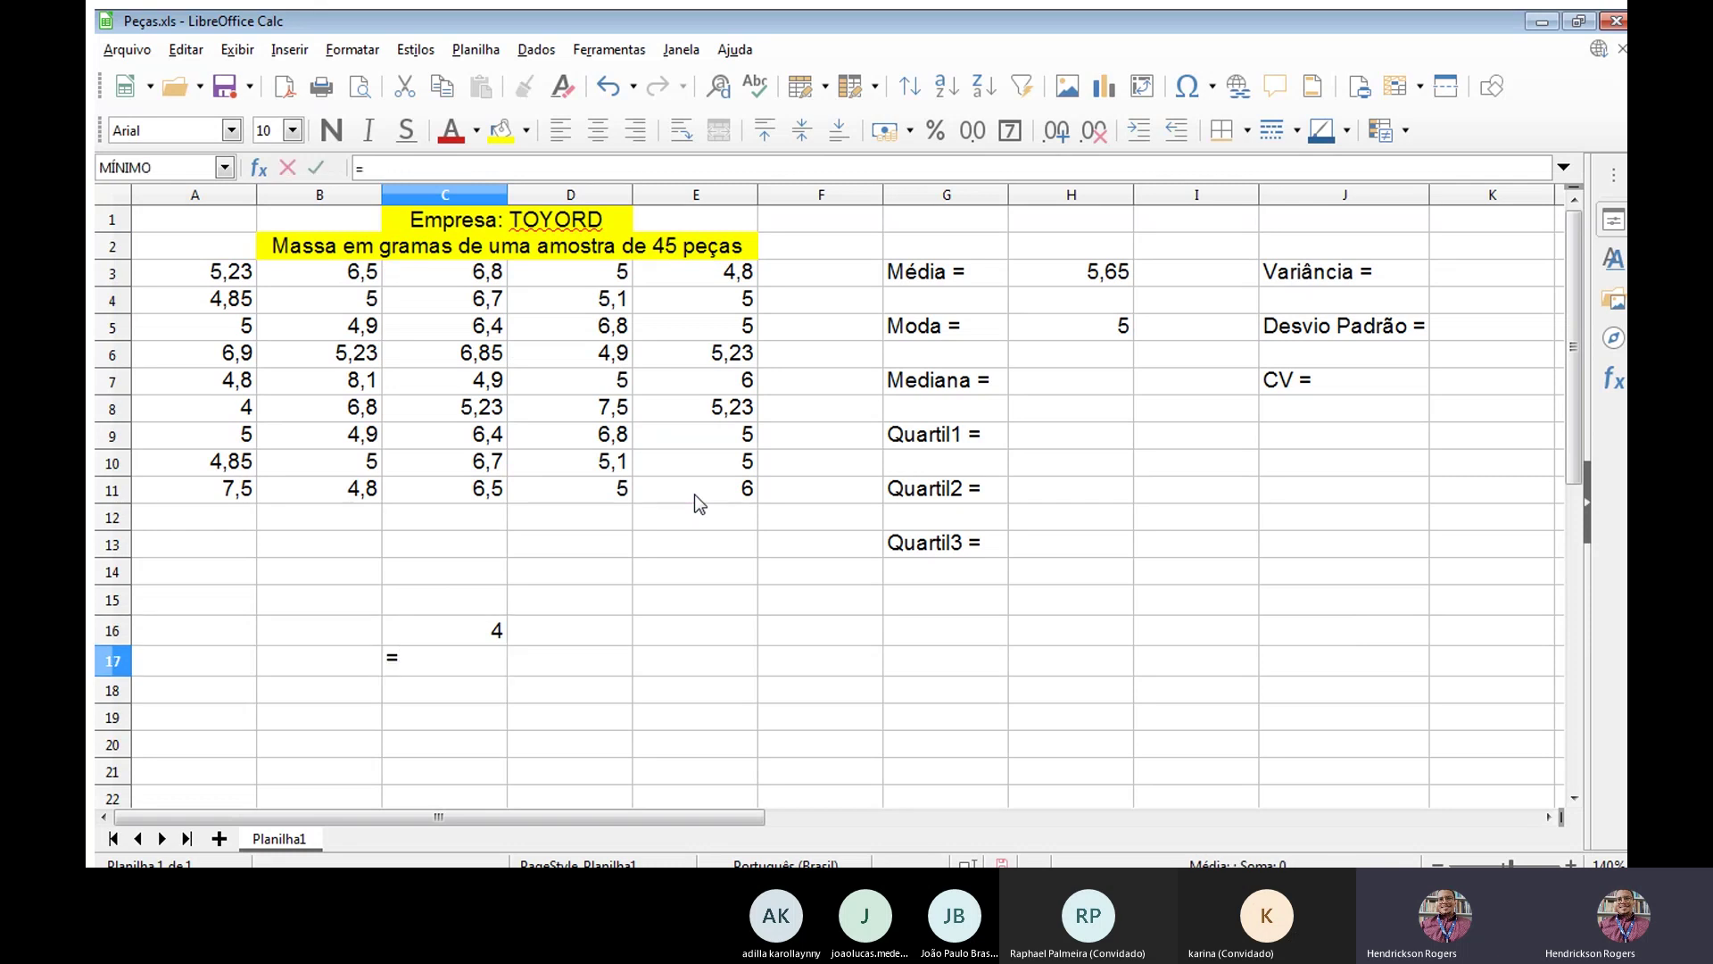
pyautogui.write('ma')
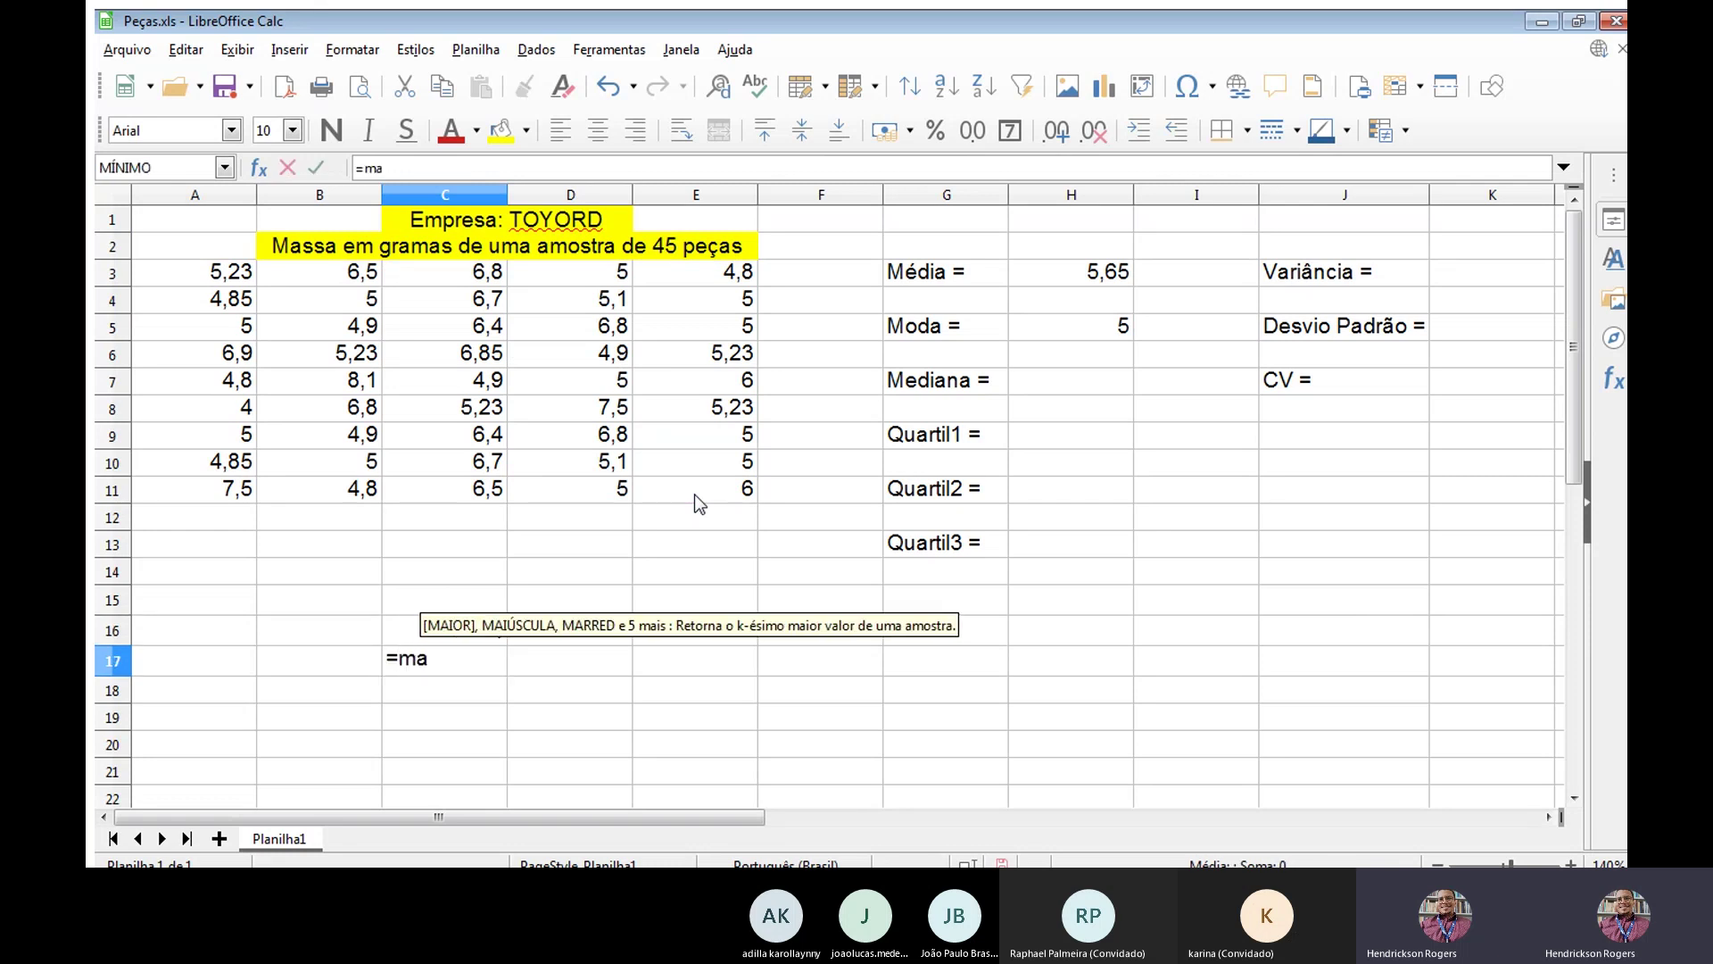
pyautogui.write('a')
pyautogui.press('BackSpace')
pyautogui.press('BackSpace')
pyautogui.write('áx')
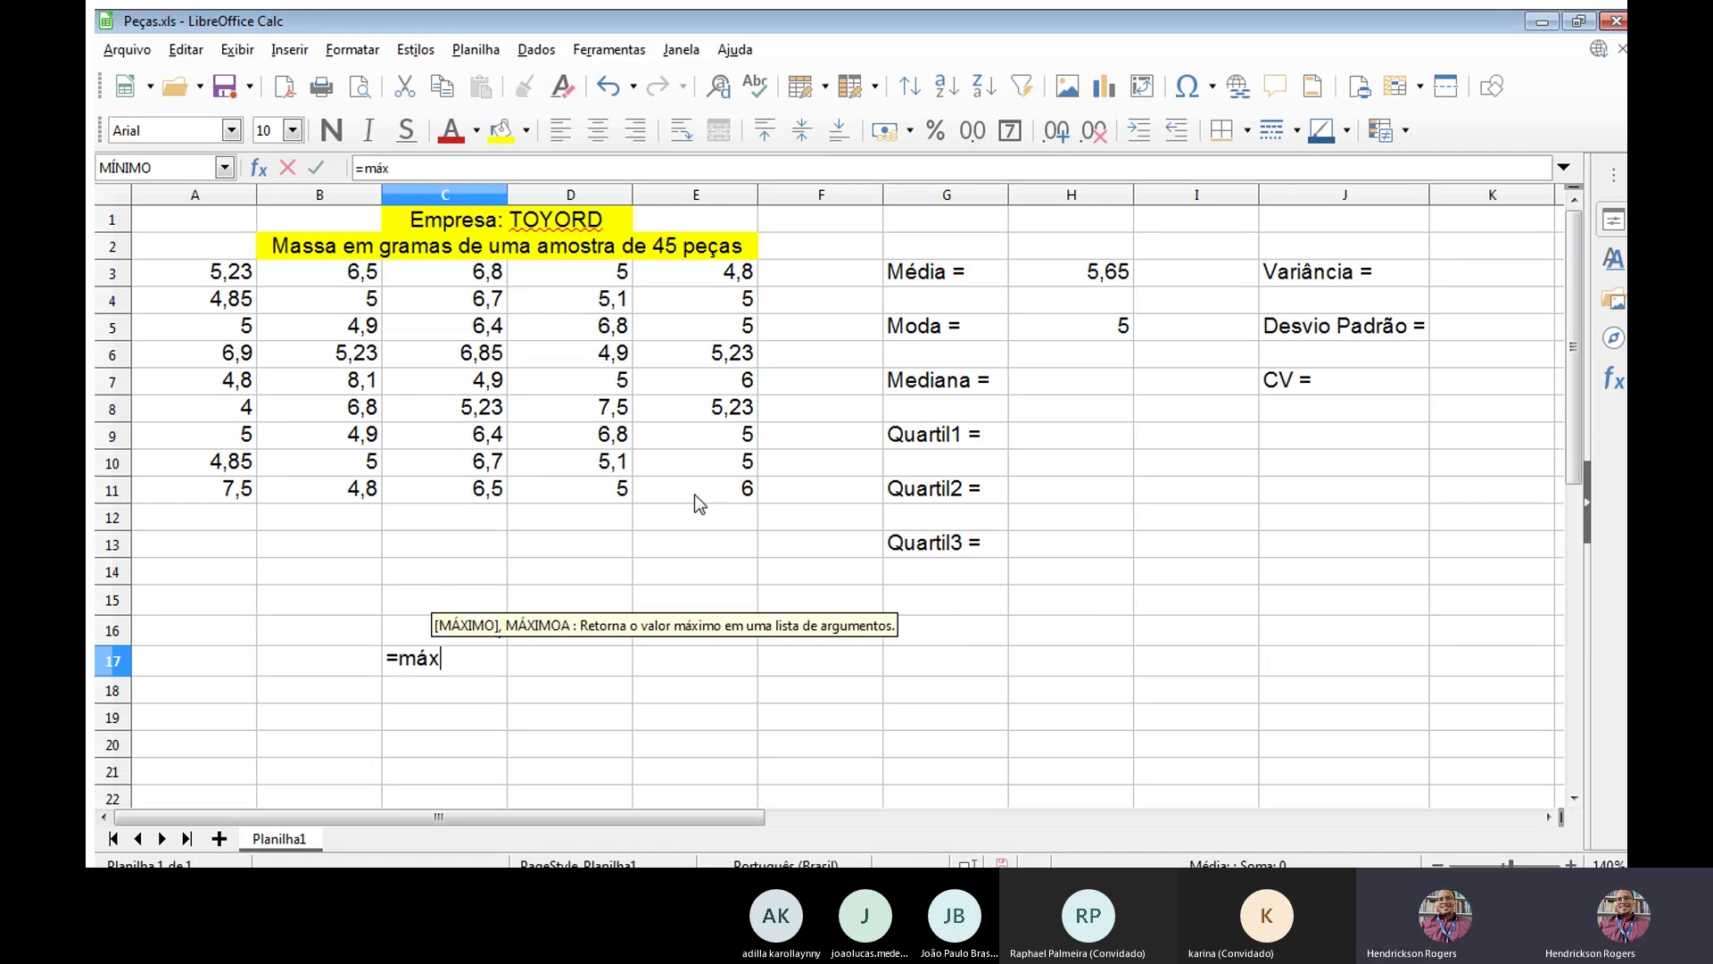
pyautogui.press('Return')
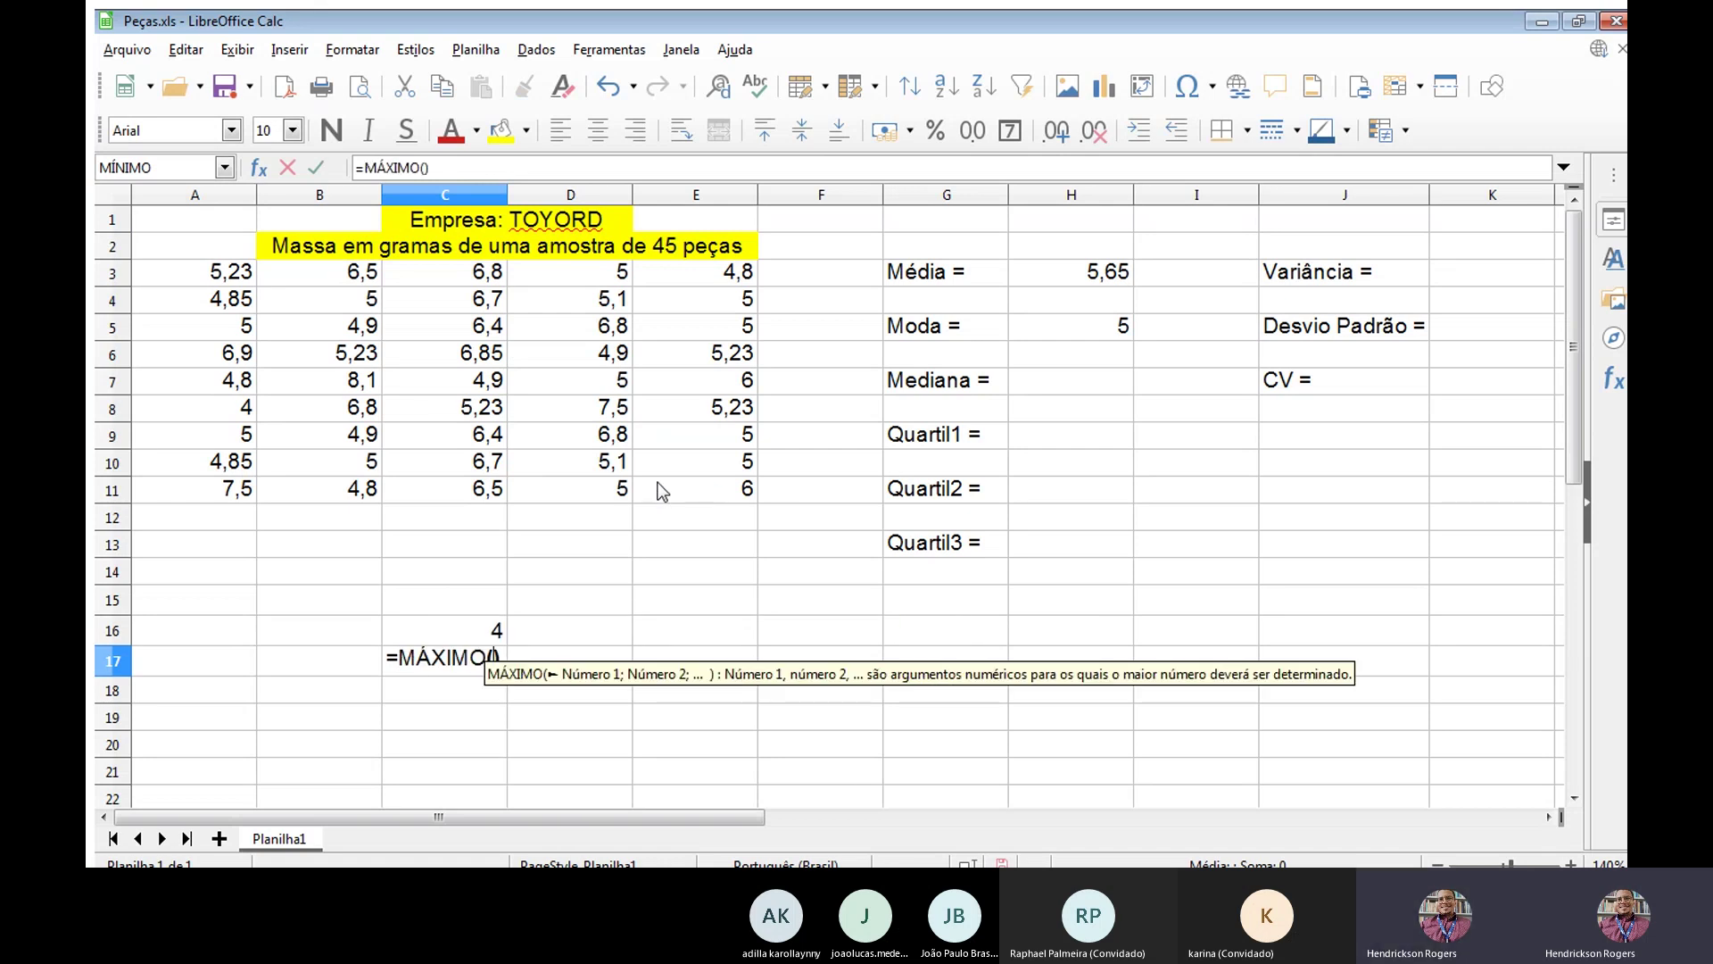
pyautogui.click(219, 268)
pyautogui.moveTo(218, 267); pyautogui.dragTo(687, 494)
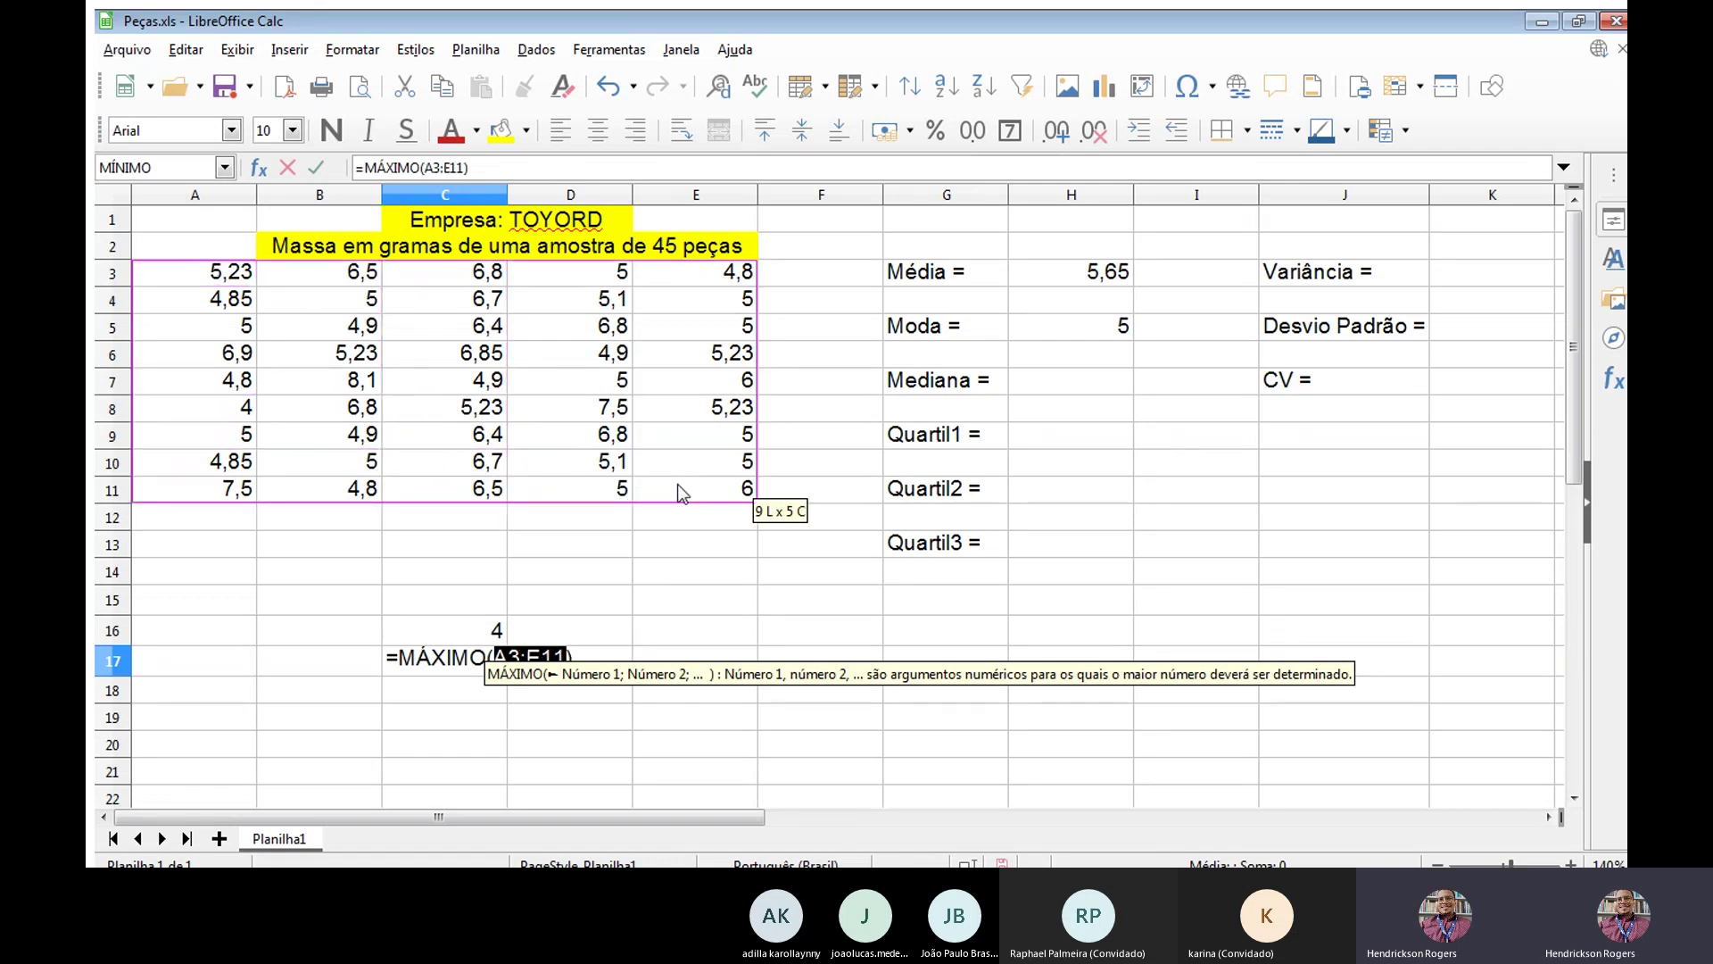
pyautogui.press('Return')
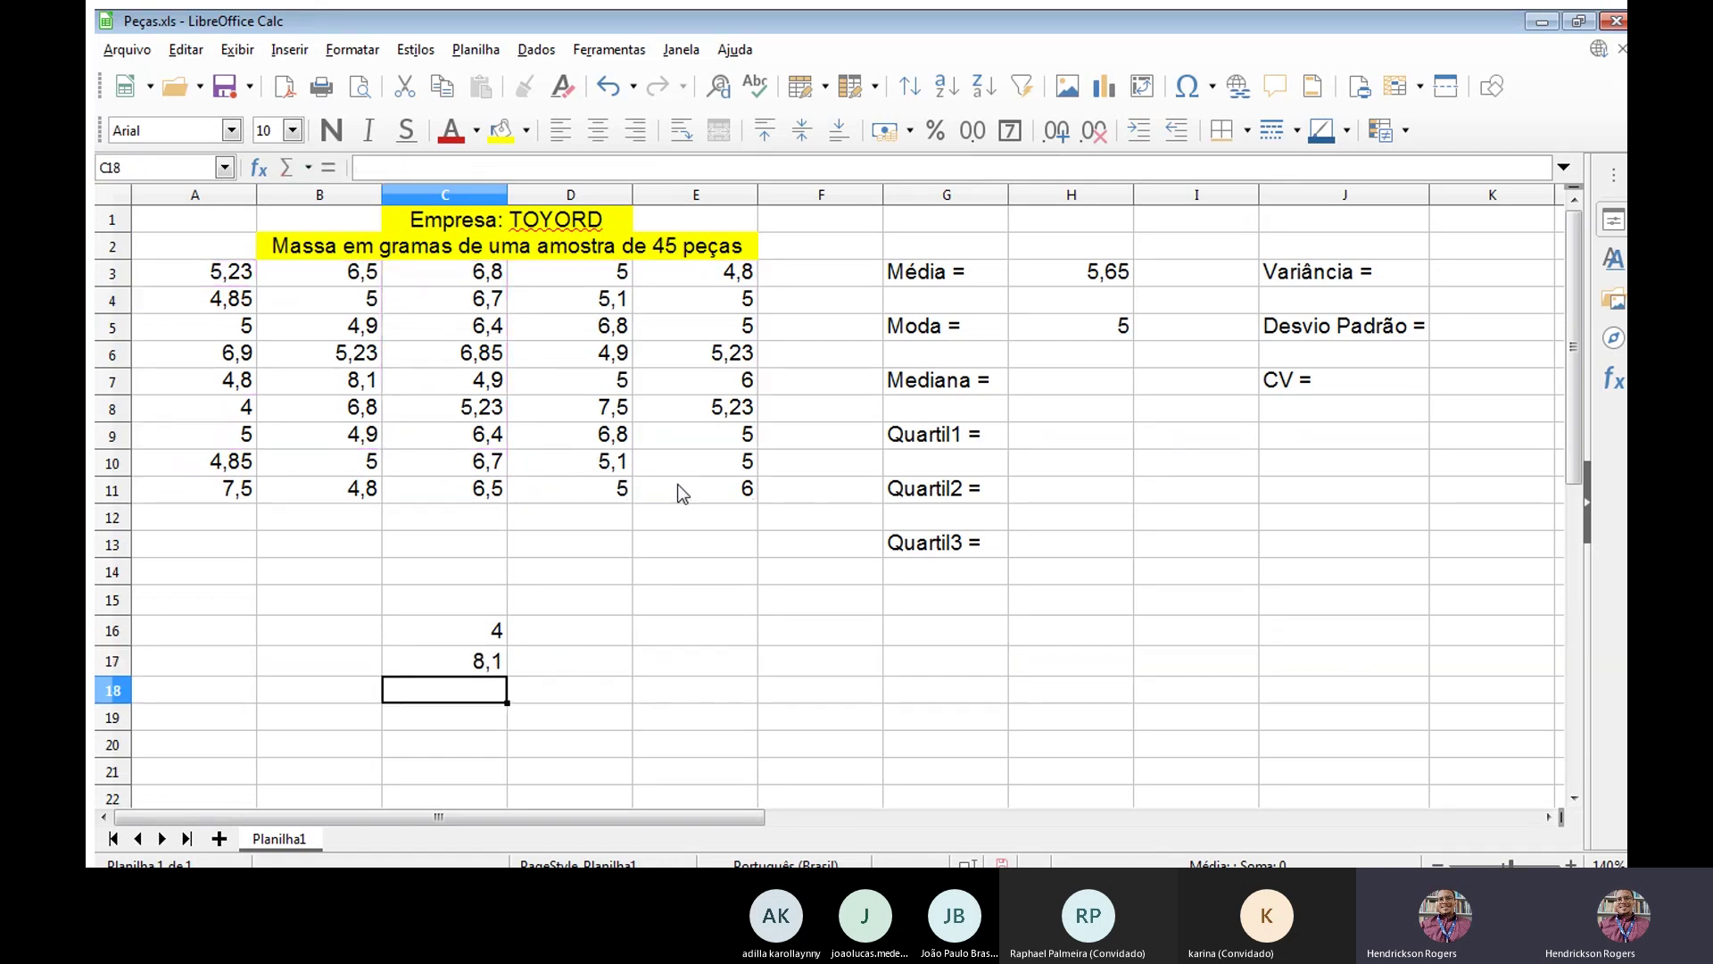
# Review the minimum and maximum formulas in C16 and C17 and locate the matching masses in the sample data.
pyautogui.press('Up')
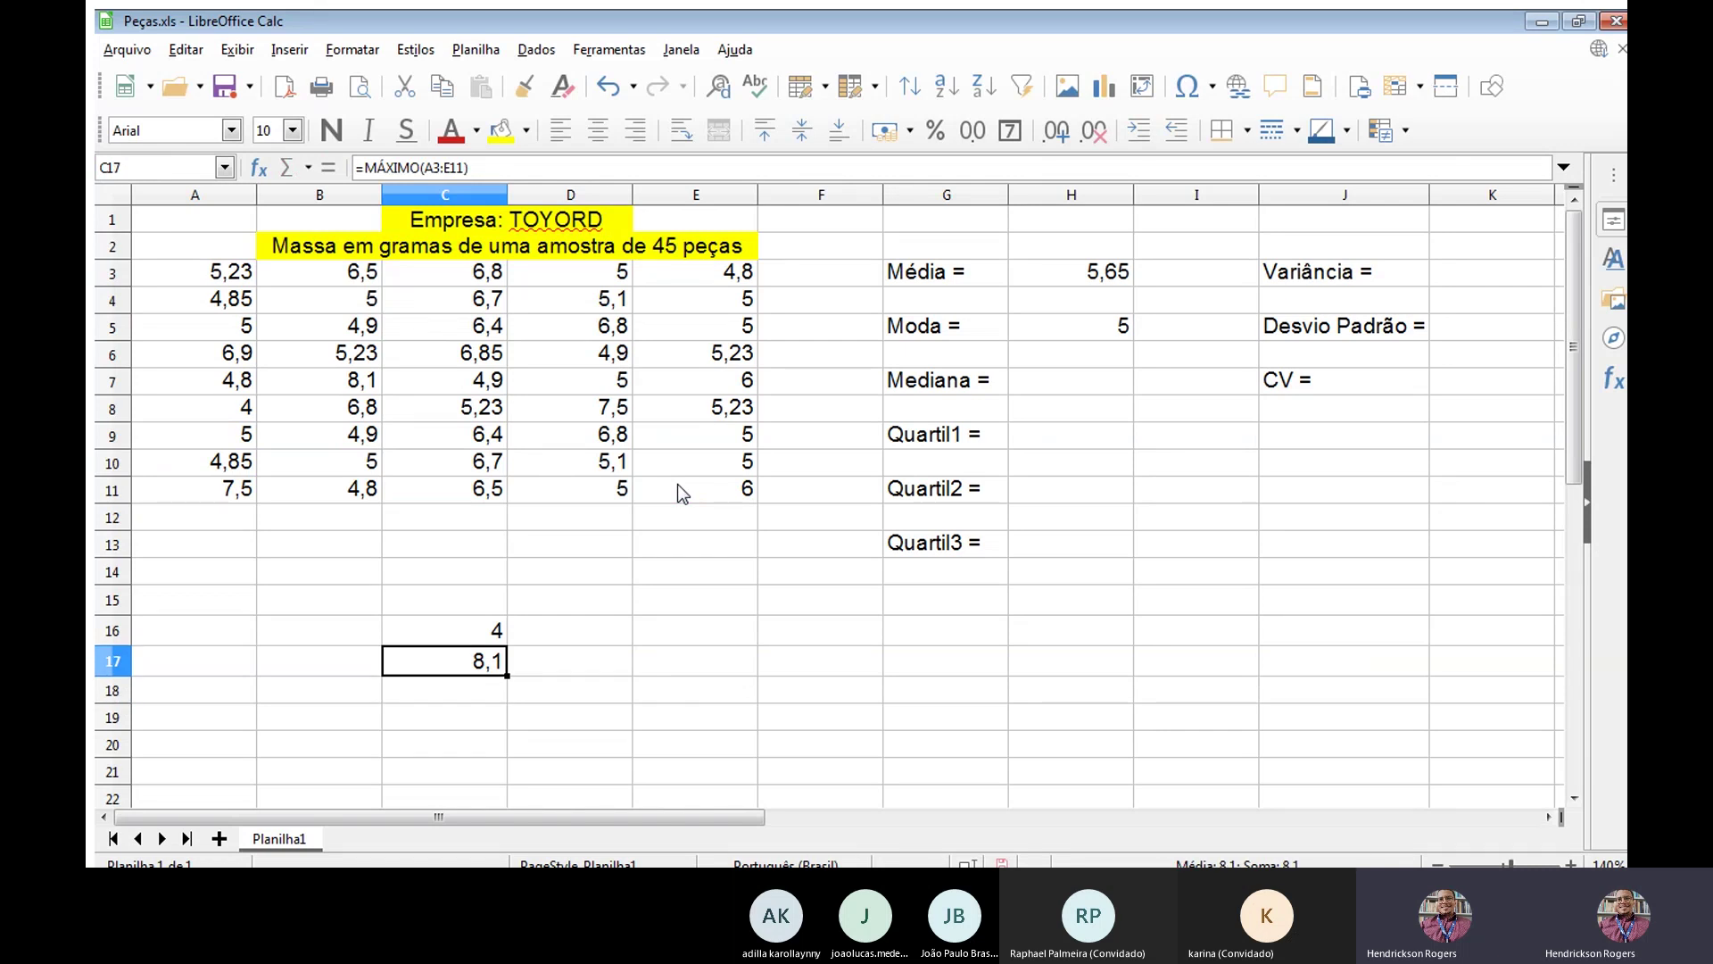
pyautogui.press('Up')
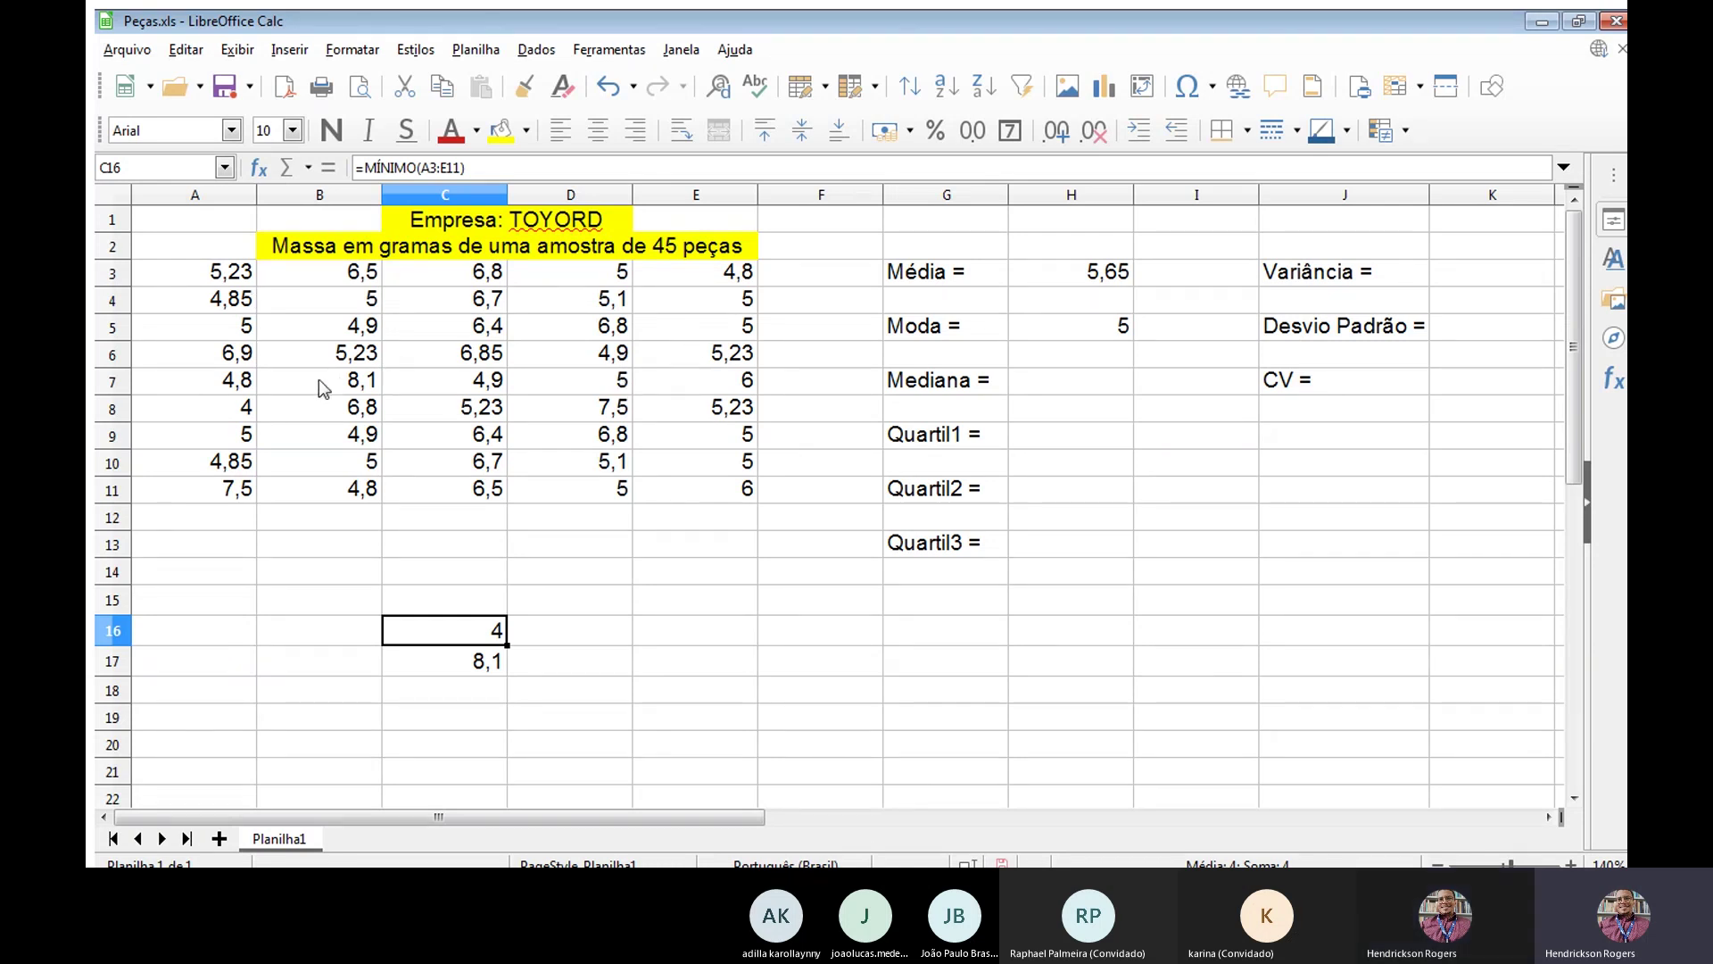
pyautogui.click(241, 408)
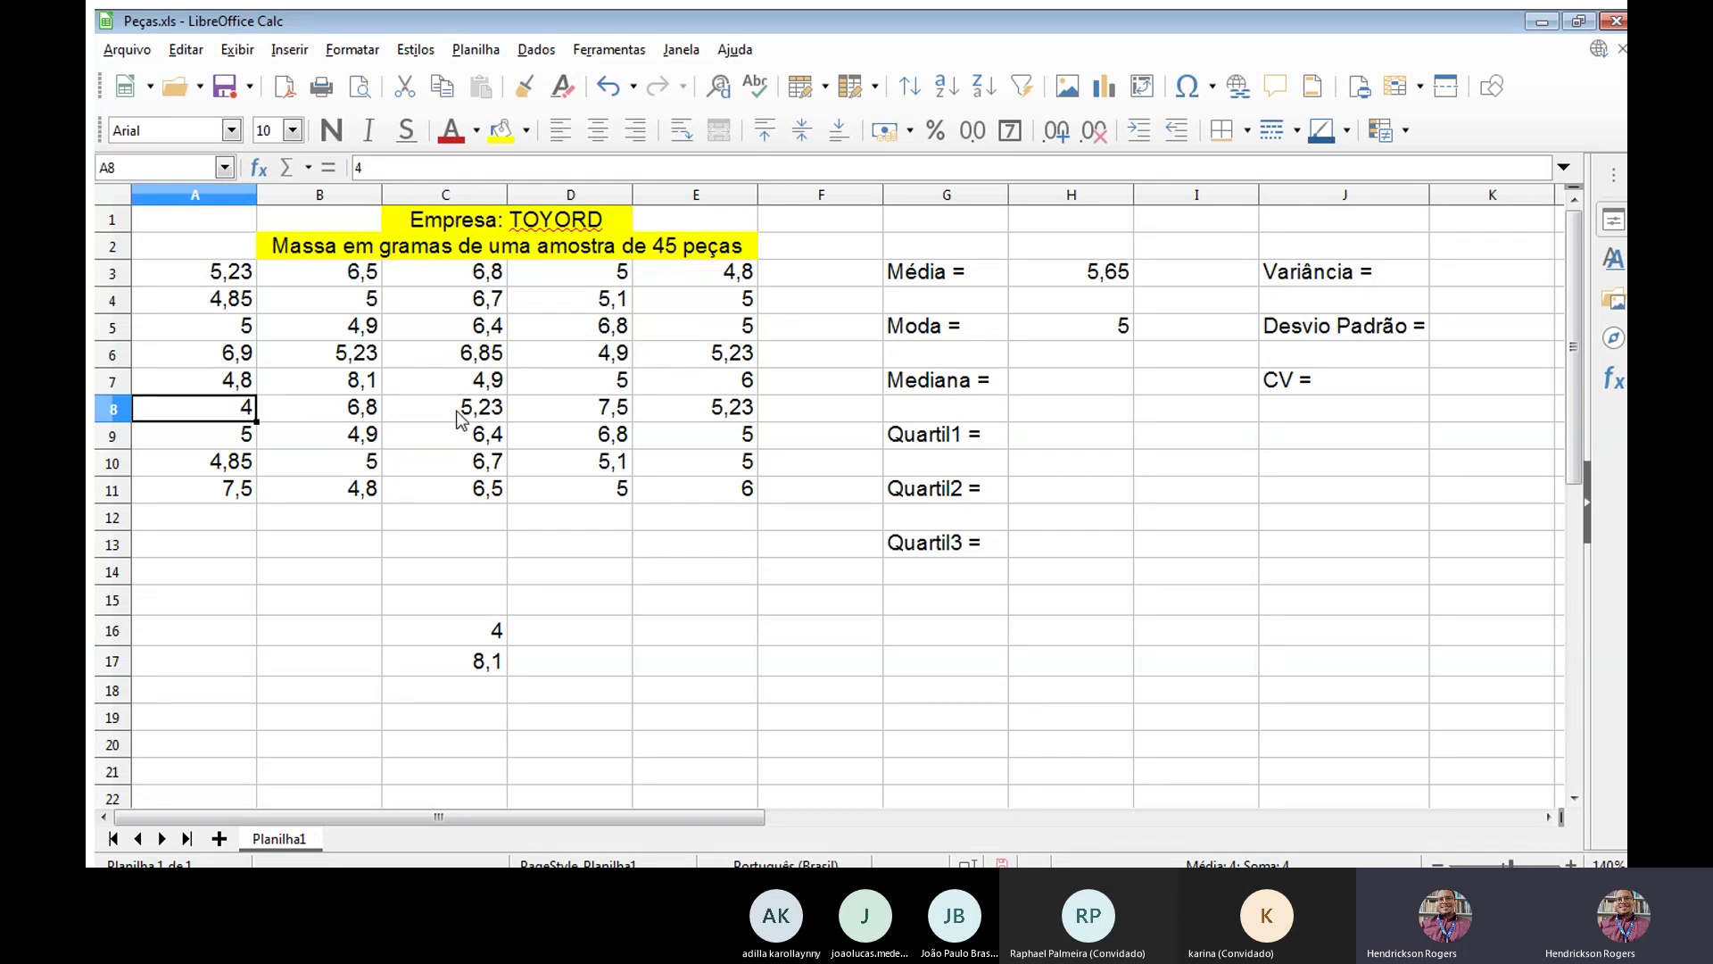
pyautogui.click(360, 384)
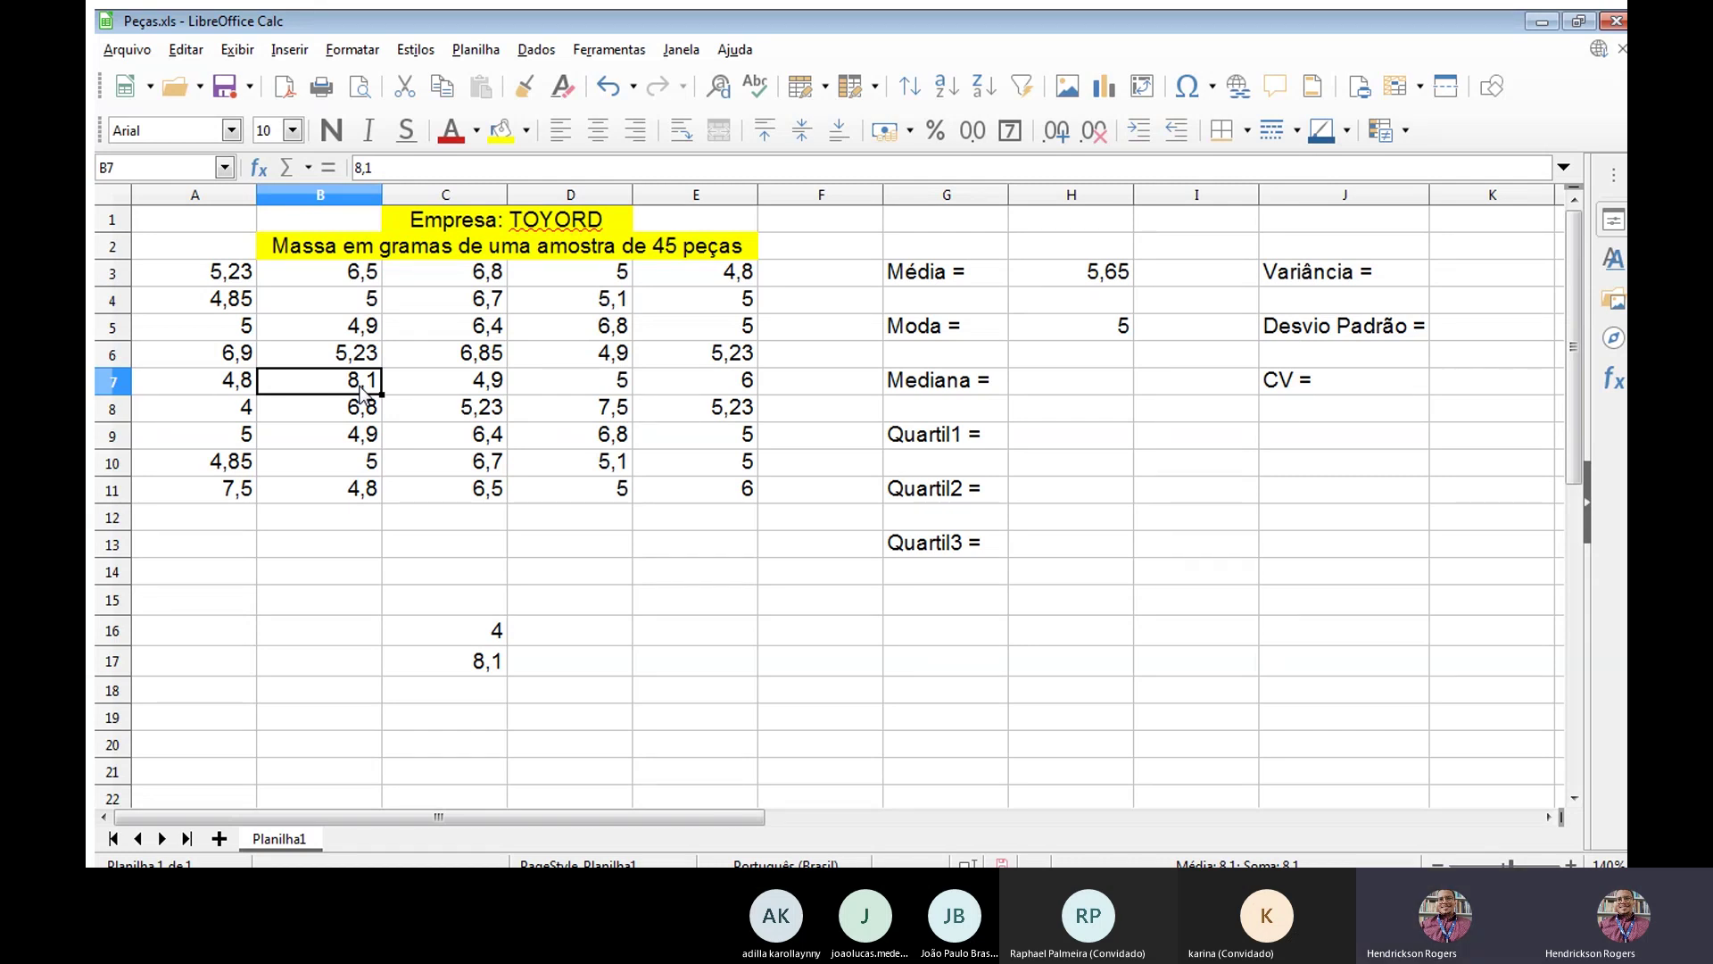
pyautogui.click(679, 246)
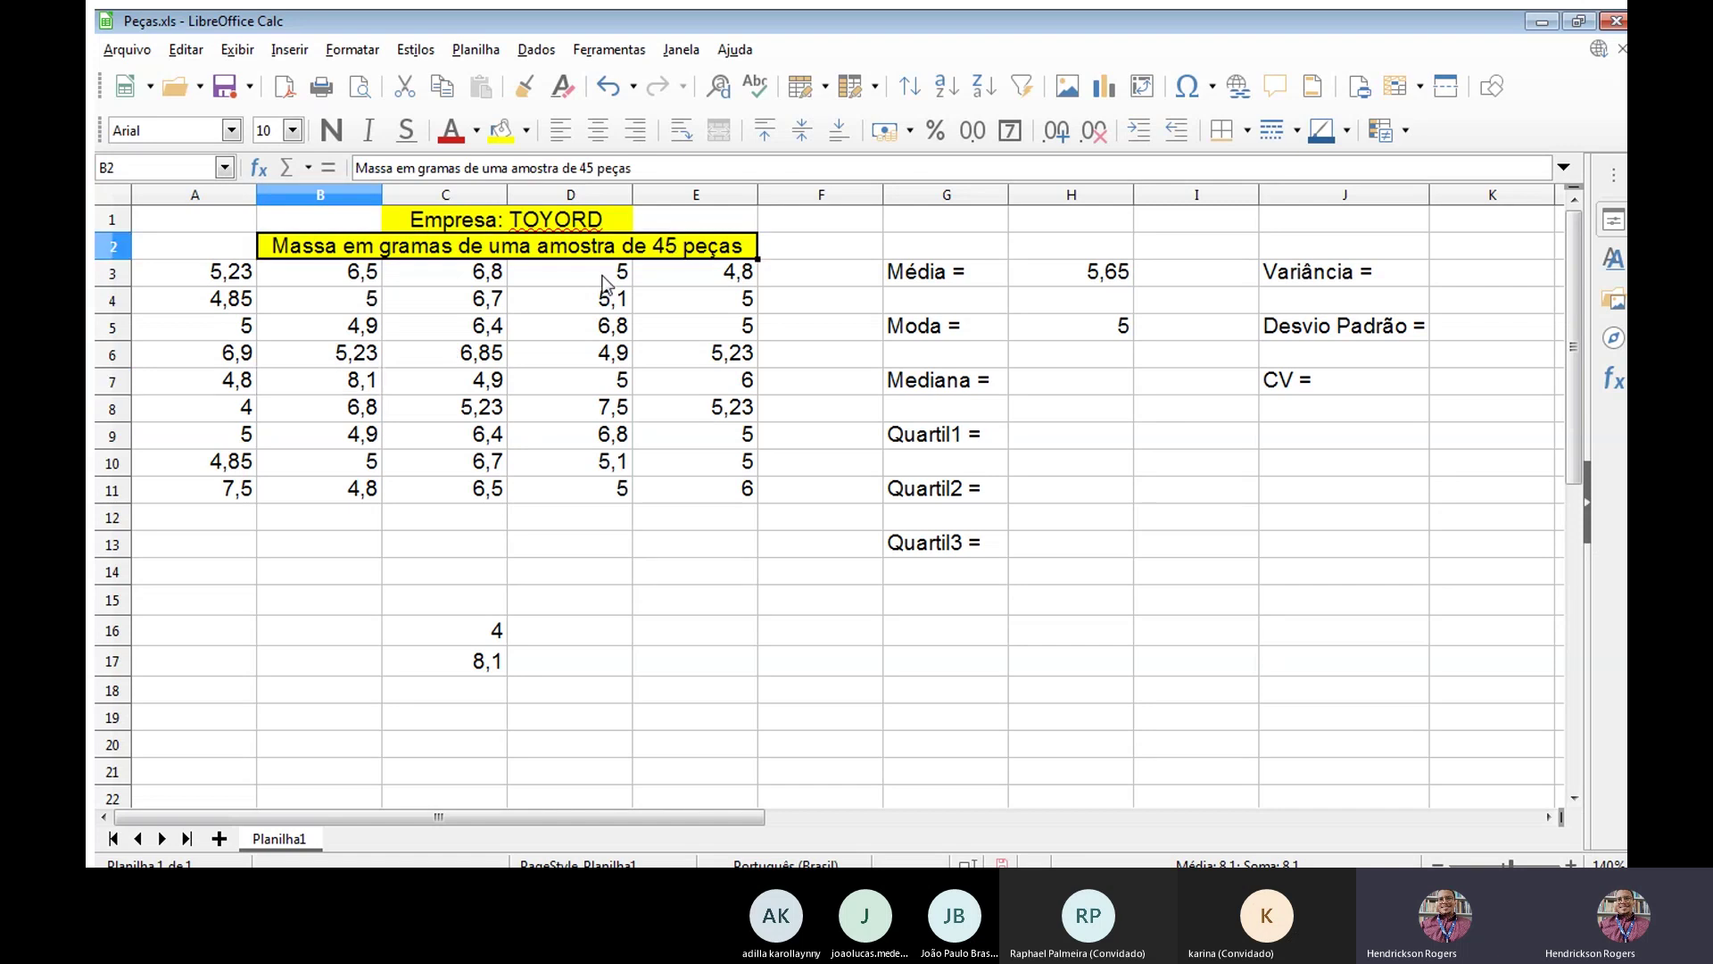
# Delete the minimum and maximum formulas from C16:C17 and go to the empty Mediana result cell, H7.
pyautogui.click(474, 629)
pyautogui.hotkey('shift', 'Down')
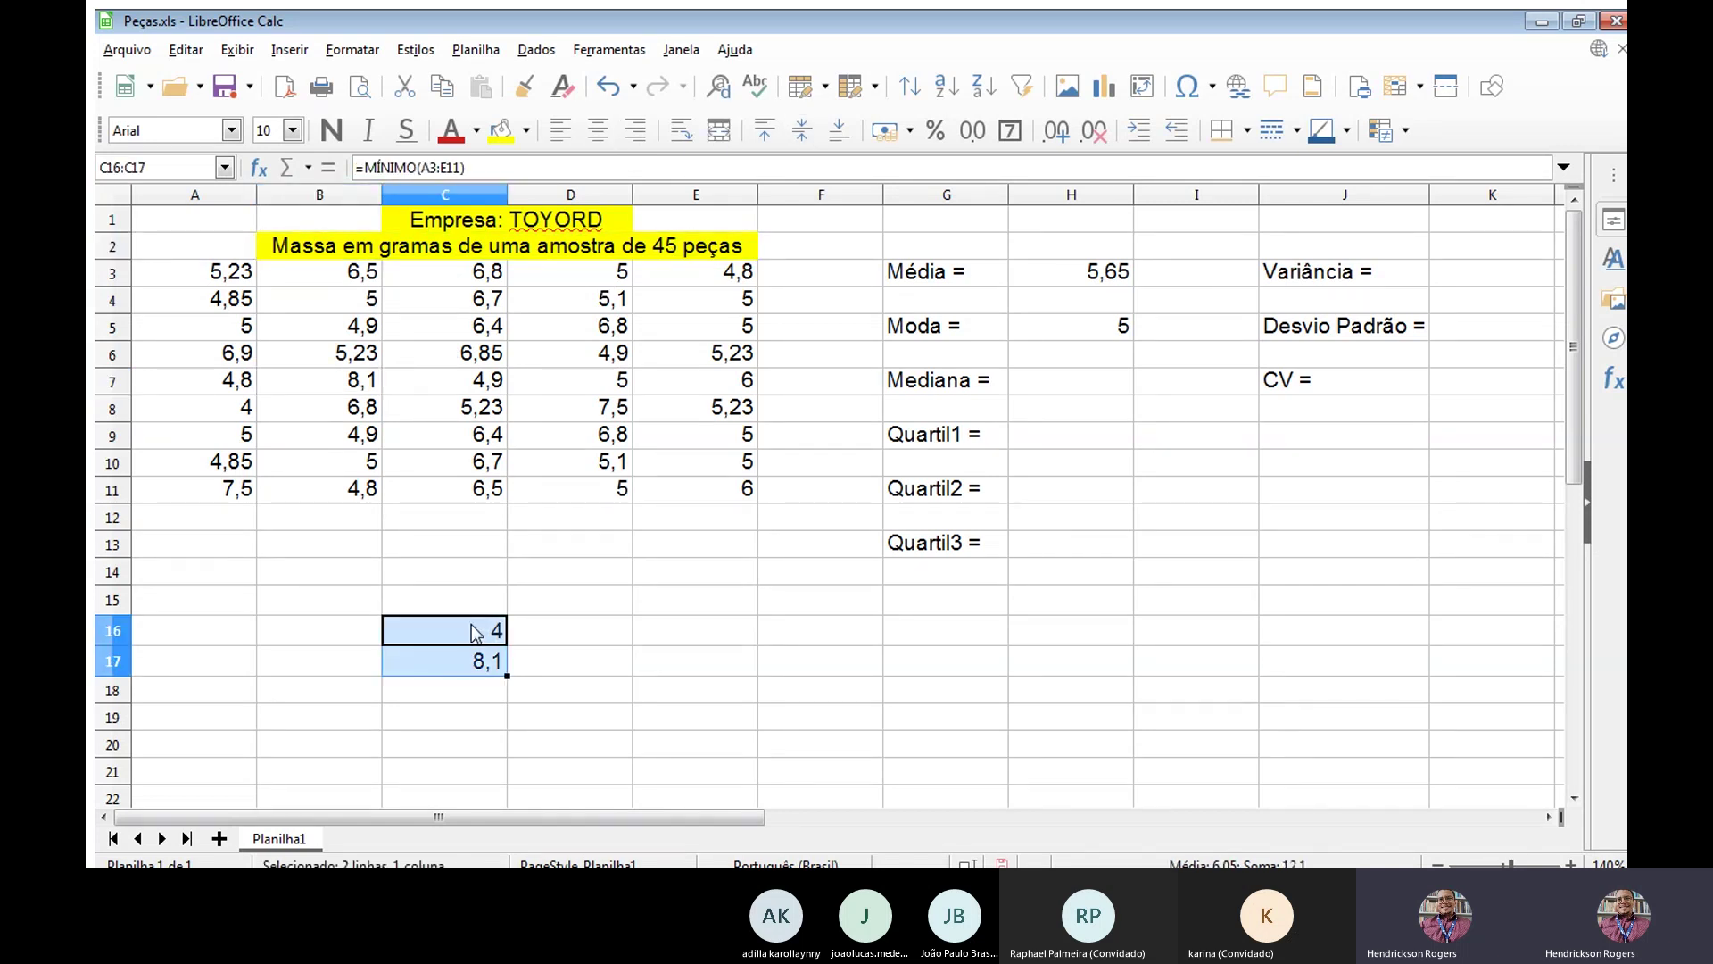
pyautogui.press('Delete')
pyautogui.press('Right')
pyautogui.press('Up')
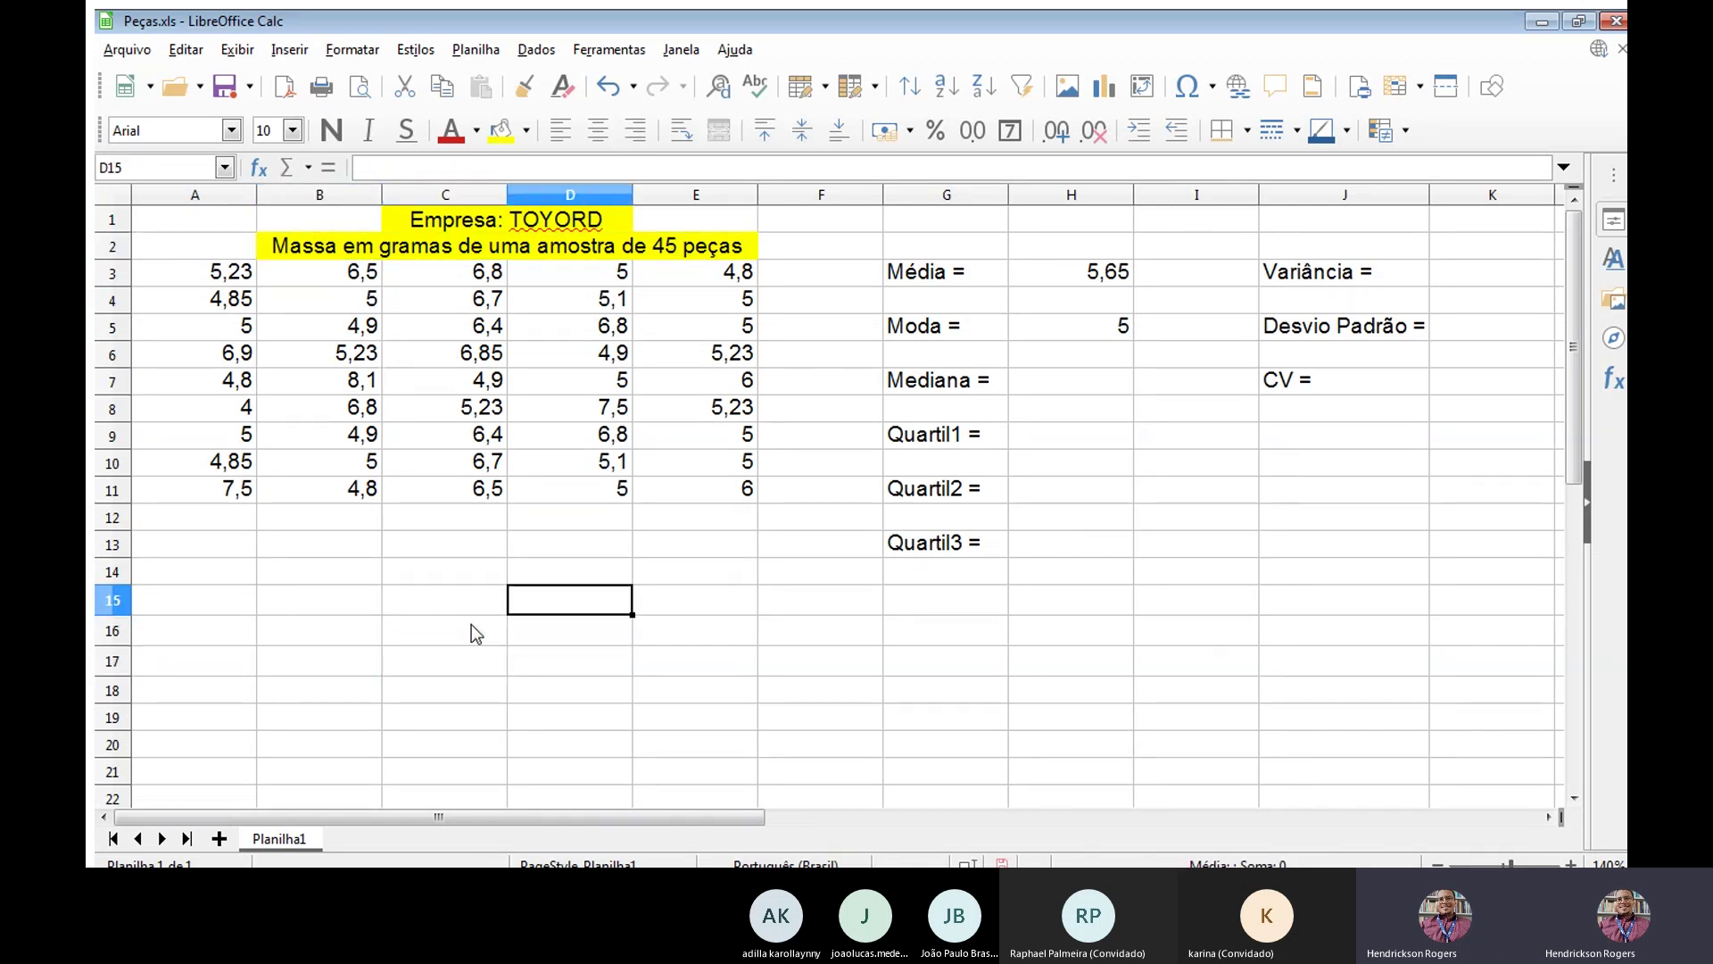
pyautogui.press('Up')
pyautogui.press('Up')
pyautogui.press('Up')
pyautogui.press('Up')
pyautogui.press('Up')
pyautogui.press('Up')
pyautogui.press('Right')
pyautogui.press('Right')
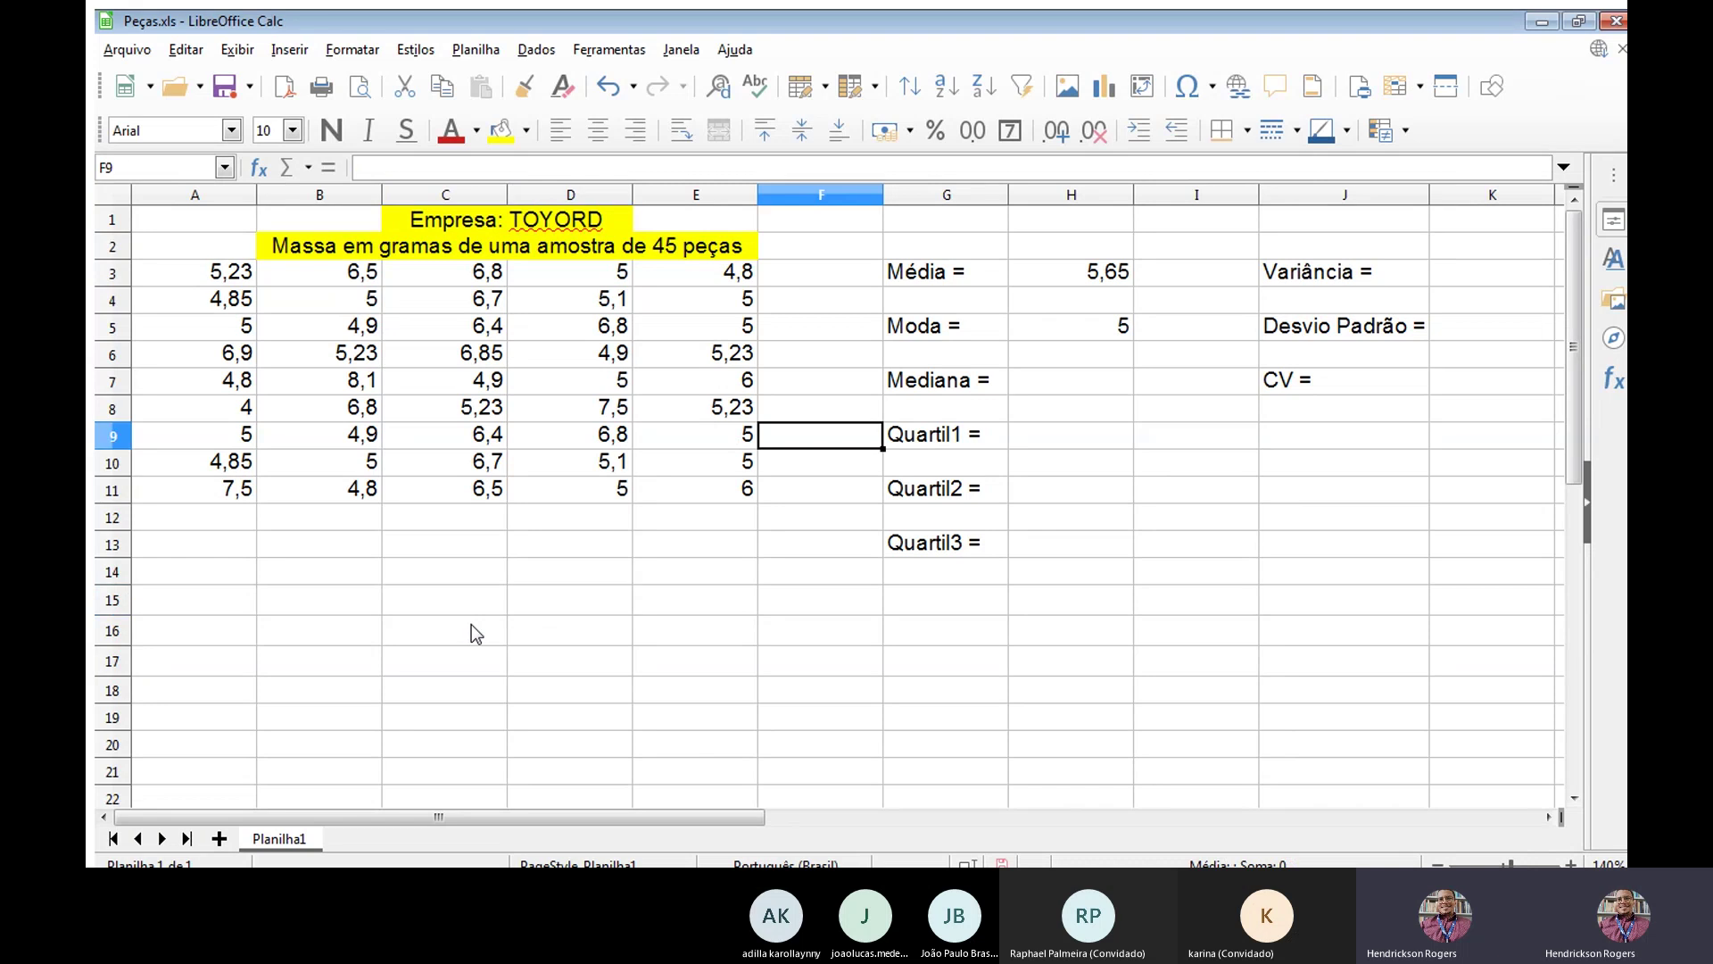
pyautogui.press('Up')
pyautogui.press('Up')
pyautogui.press('Right')
pyautogui.press('Right')
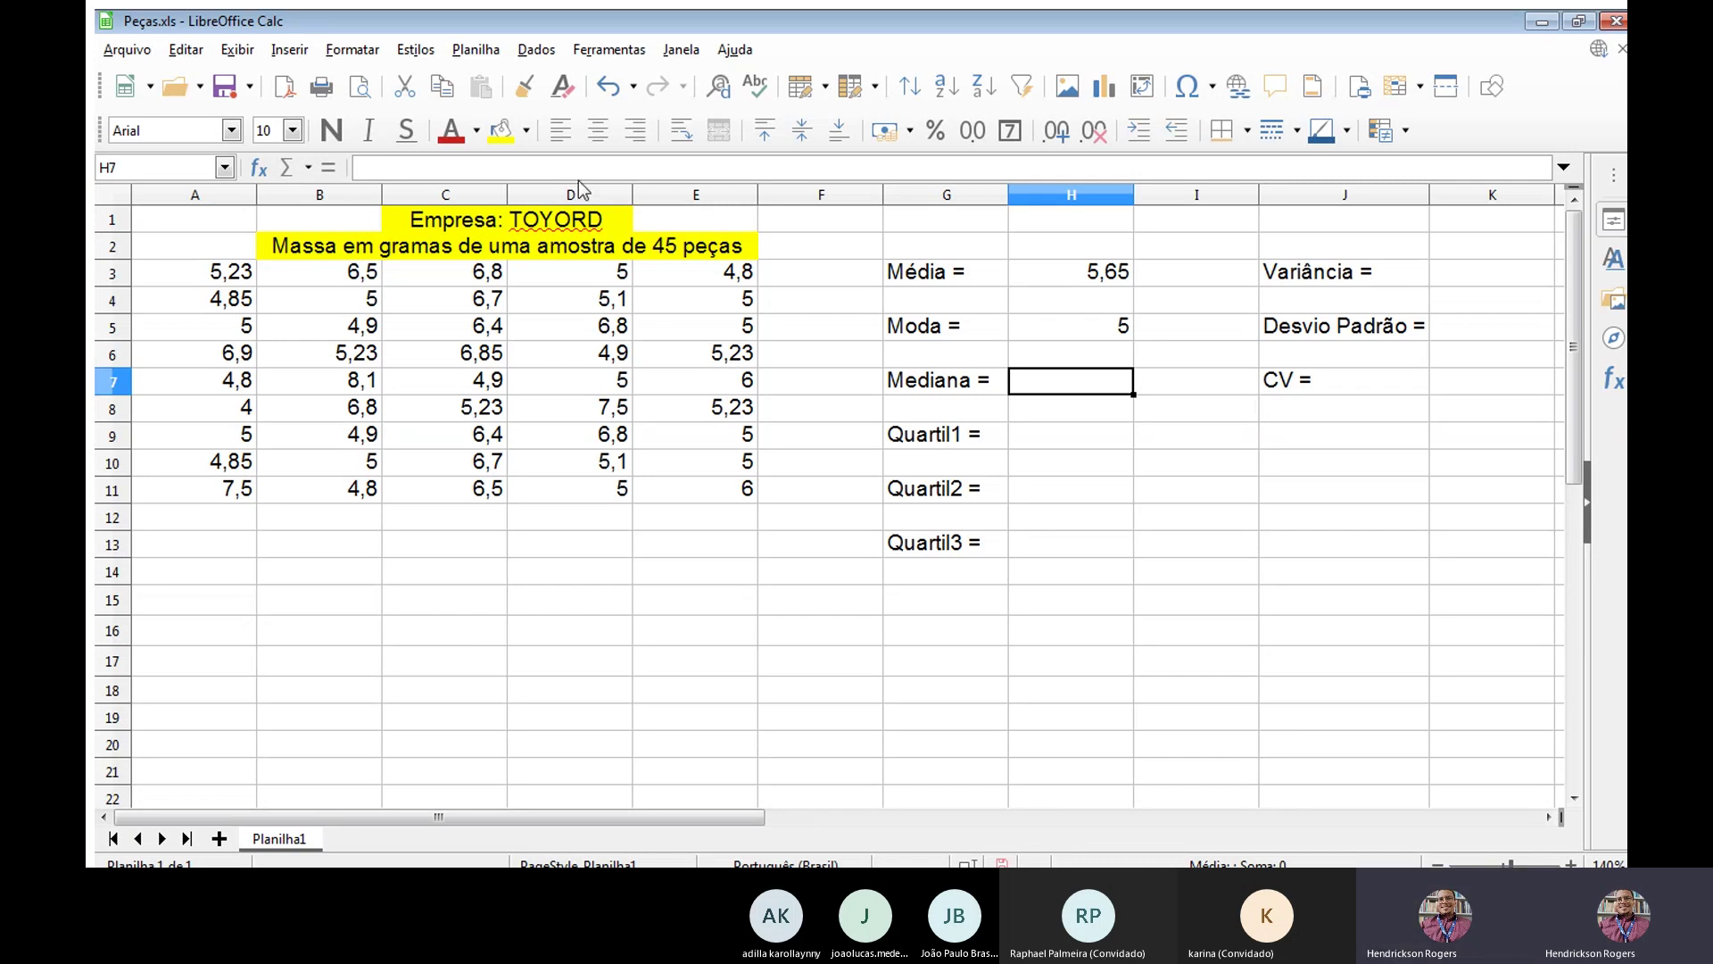
# Examine the sample's title in B2 and highlight the mass data from A3 across to column E to show the sample size.
pyautogui.click(676, 248)
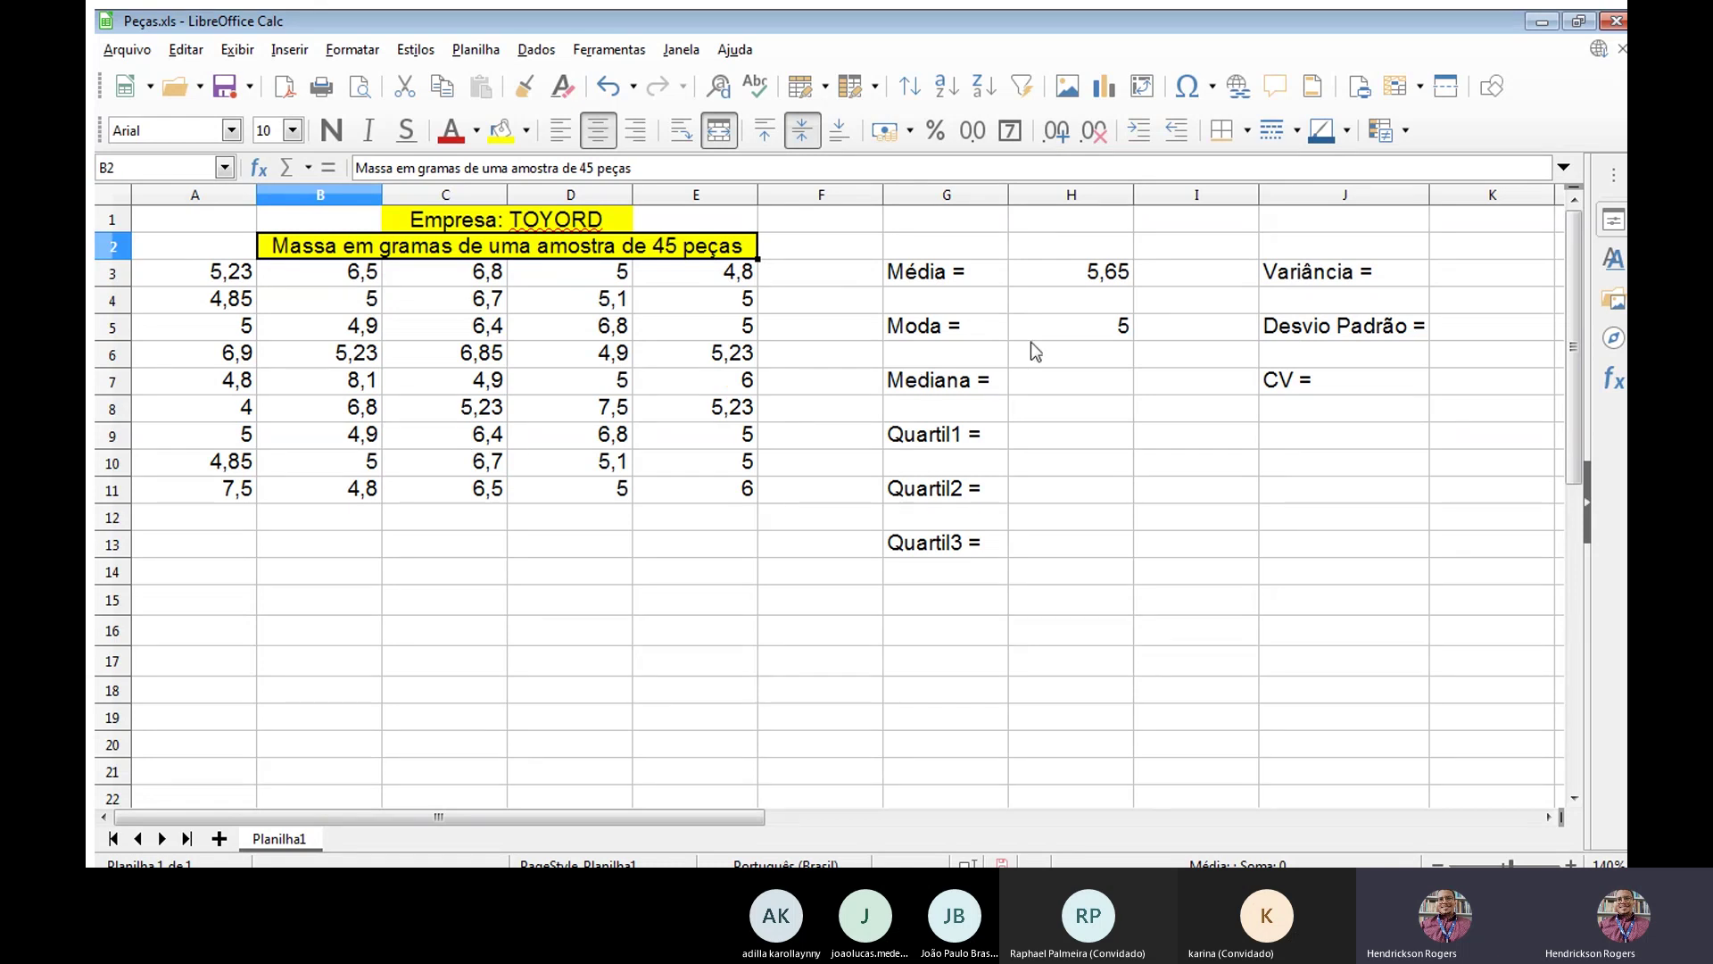
pyautogui.click(1085, 375)
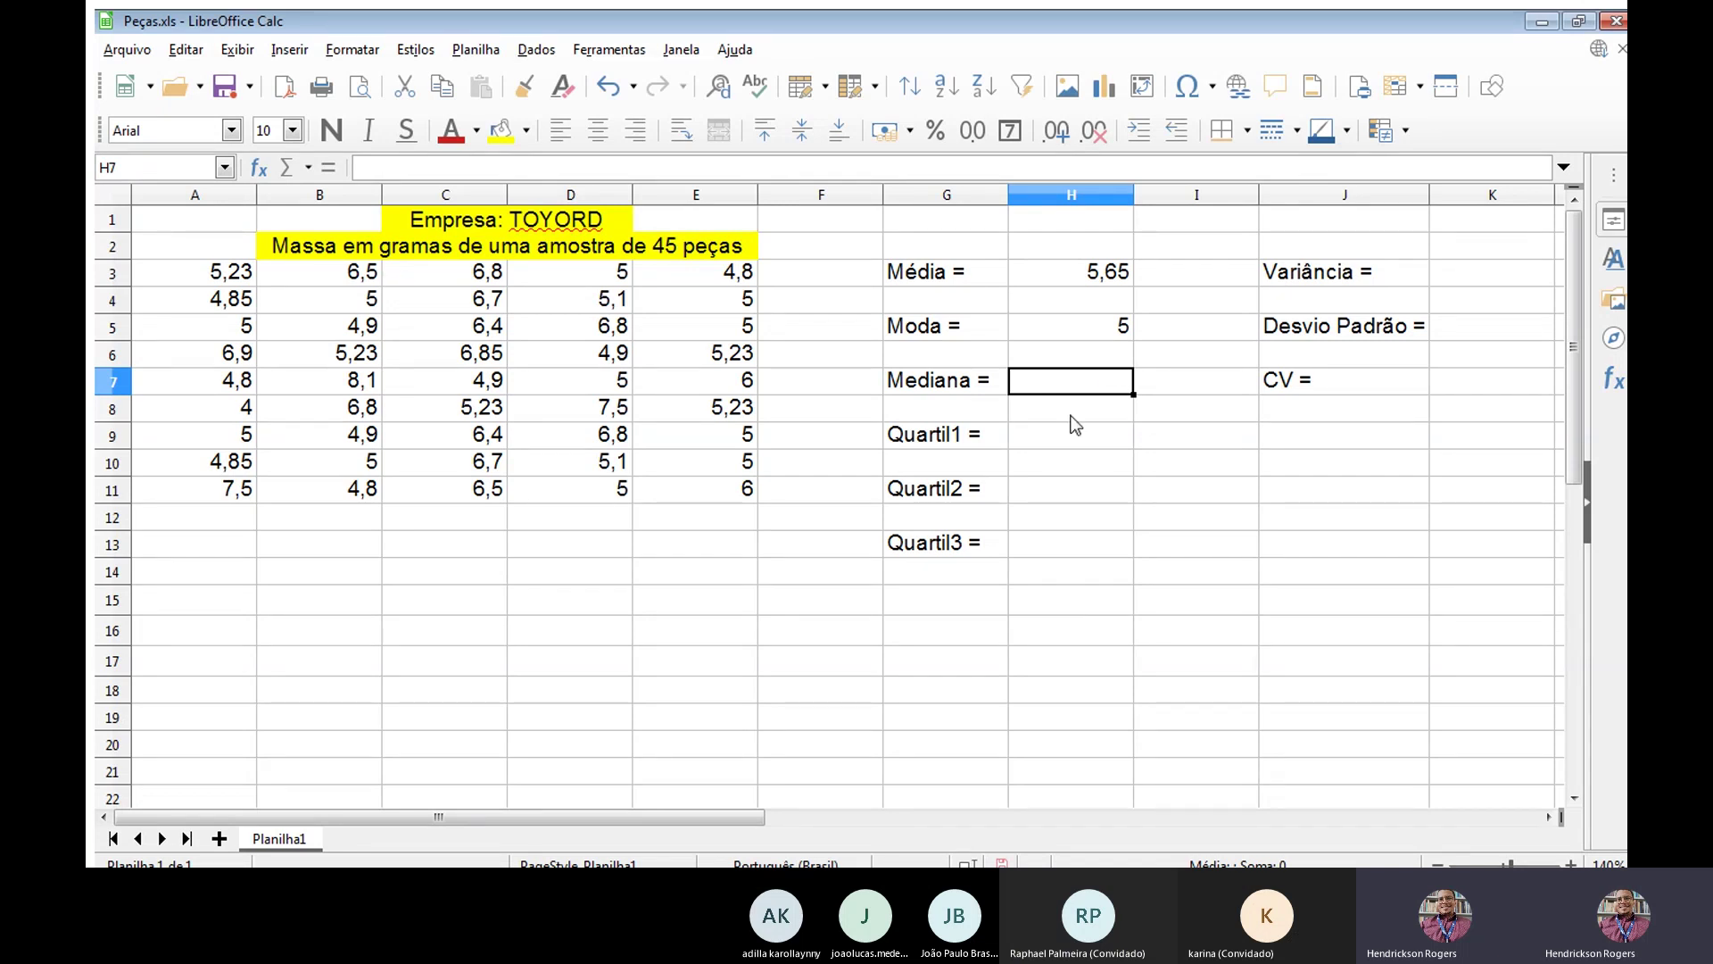
pyautogui.click(665, 247)
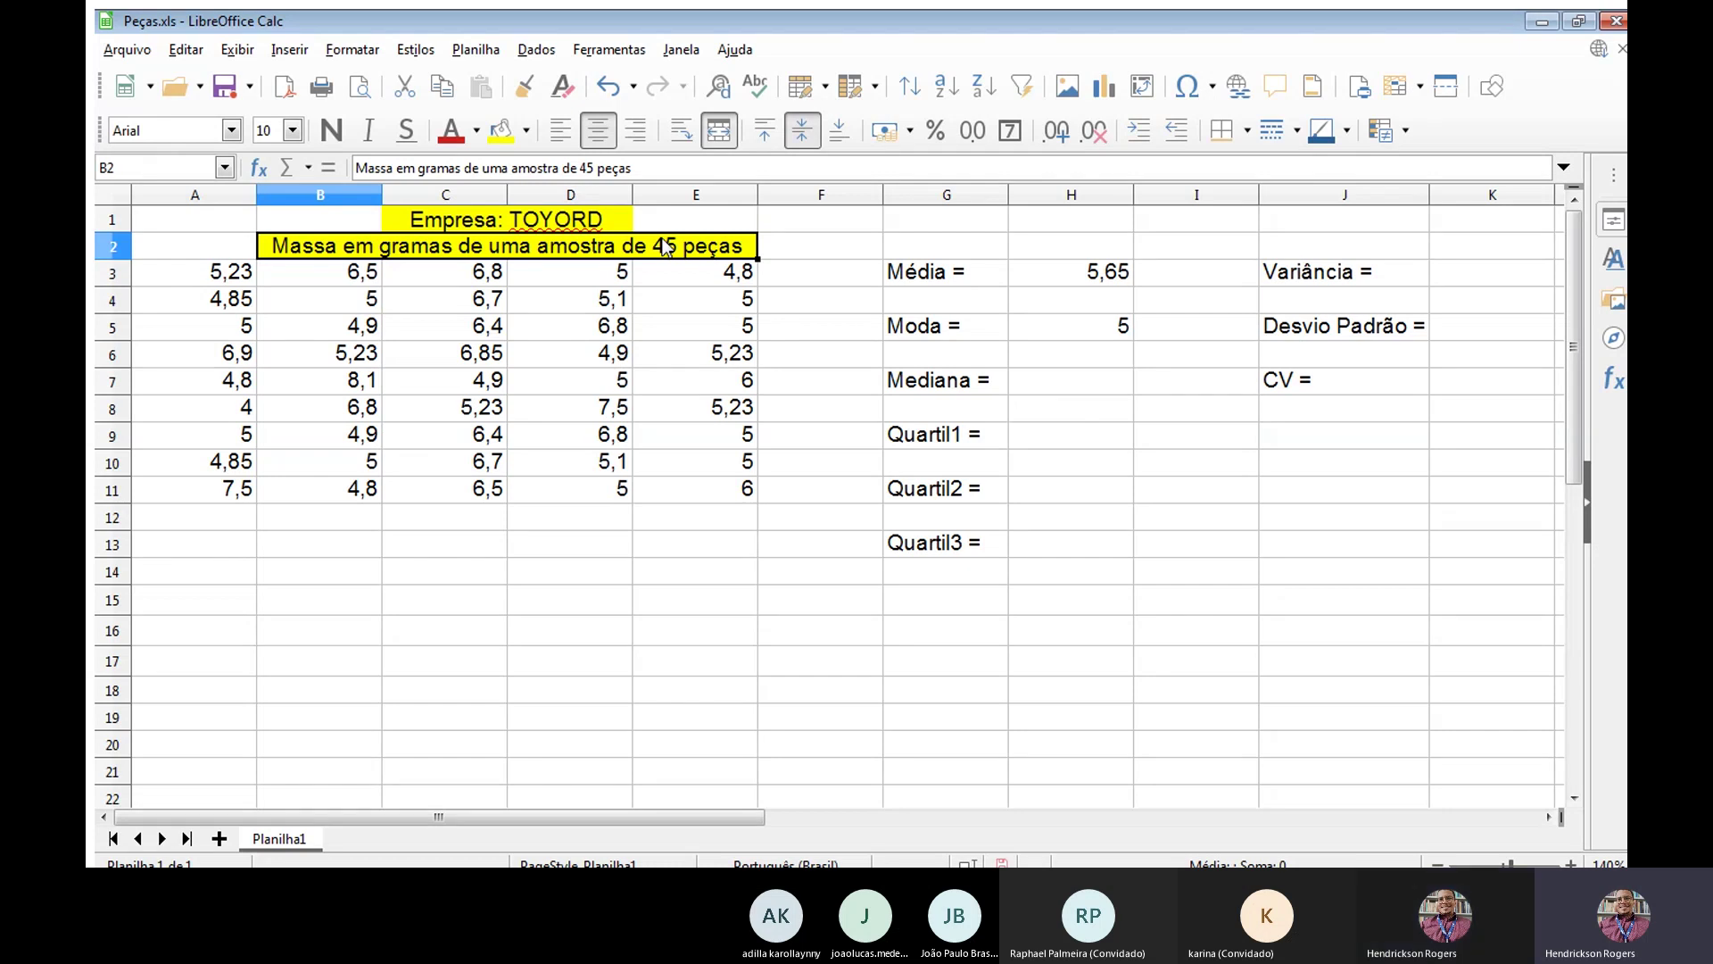
pyautogui.click(190, 282)
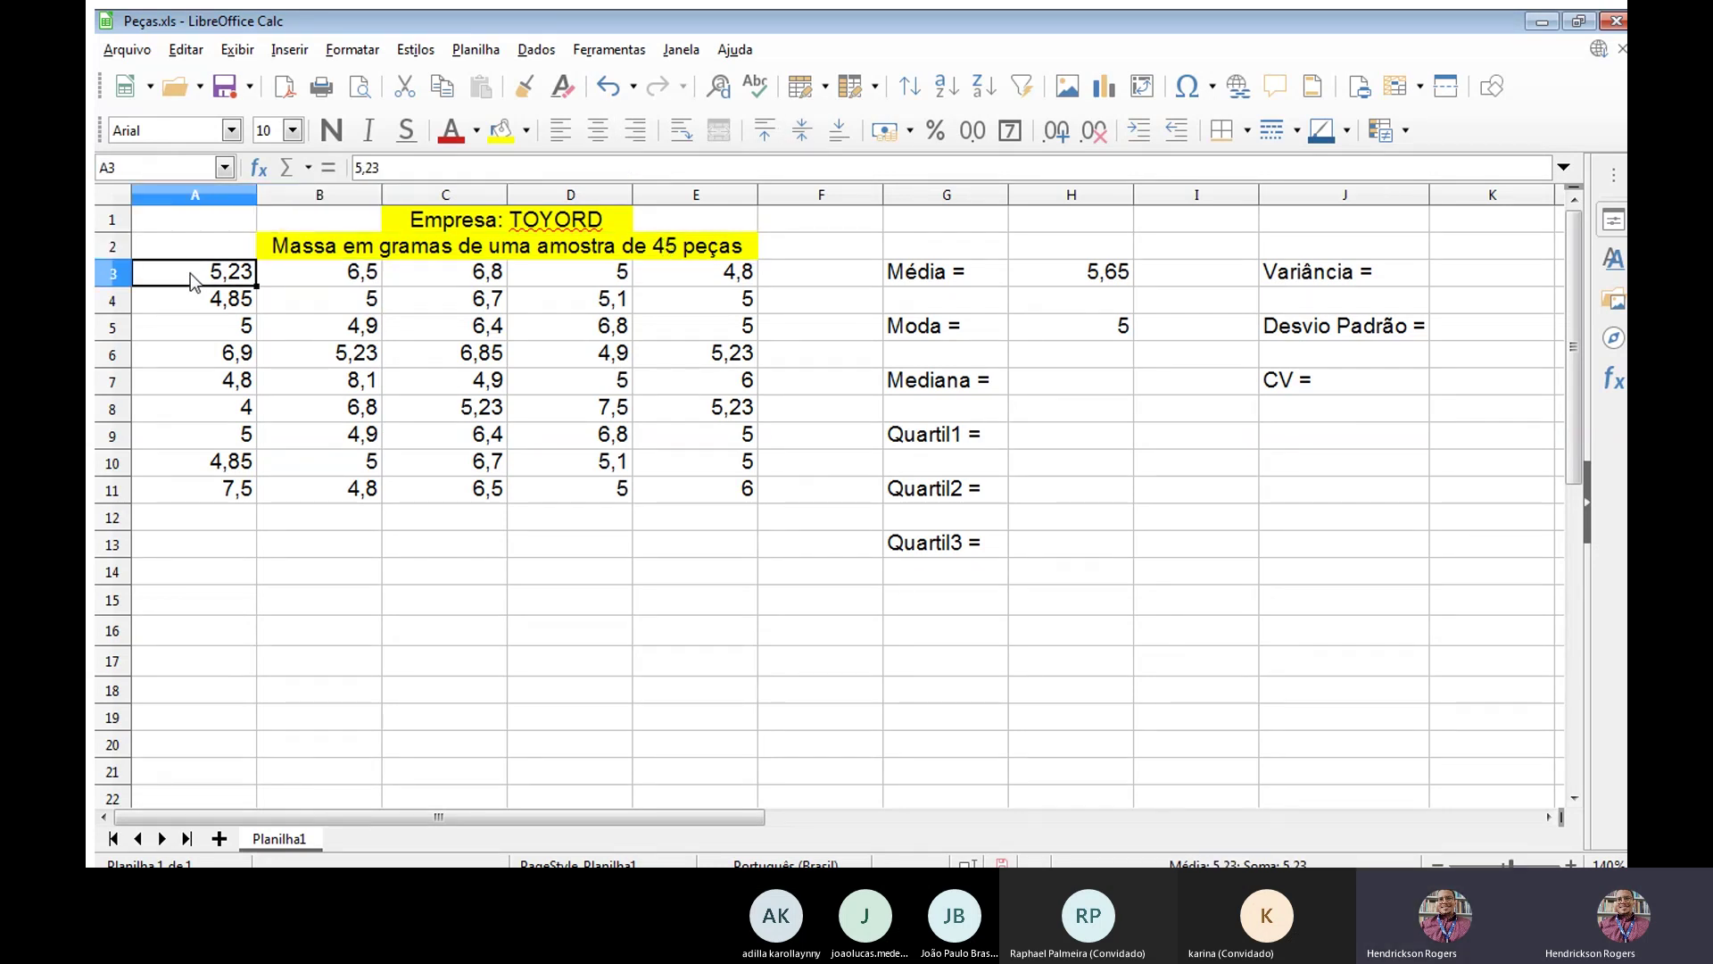
pyautogui.hotkey('shift', 'Right')
pyautogui.hotkey('shift', 'Right')
pyautogui.hotkey('shift', 'Right')
pyautogui.hotkey('shift', 'Right')
pyautogui.hotkey('shift', 'Down')
pyautogui.hotkey('shift', 'Down')
pyautogui.hotkey('shift', 'Down')
pyautogui.hotkey('shift', 'Down')
pyautogui.hotkey('shift', 'Down')
pyautogui.hotkey('shift', 'Down')
pyautogui.hotkey('shift', 'Down')
pyautogui.hotkey('shift', 'Down')
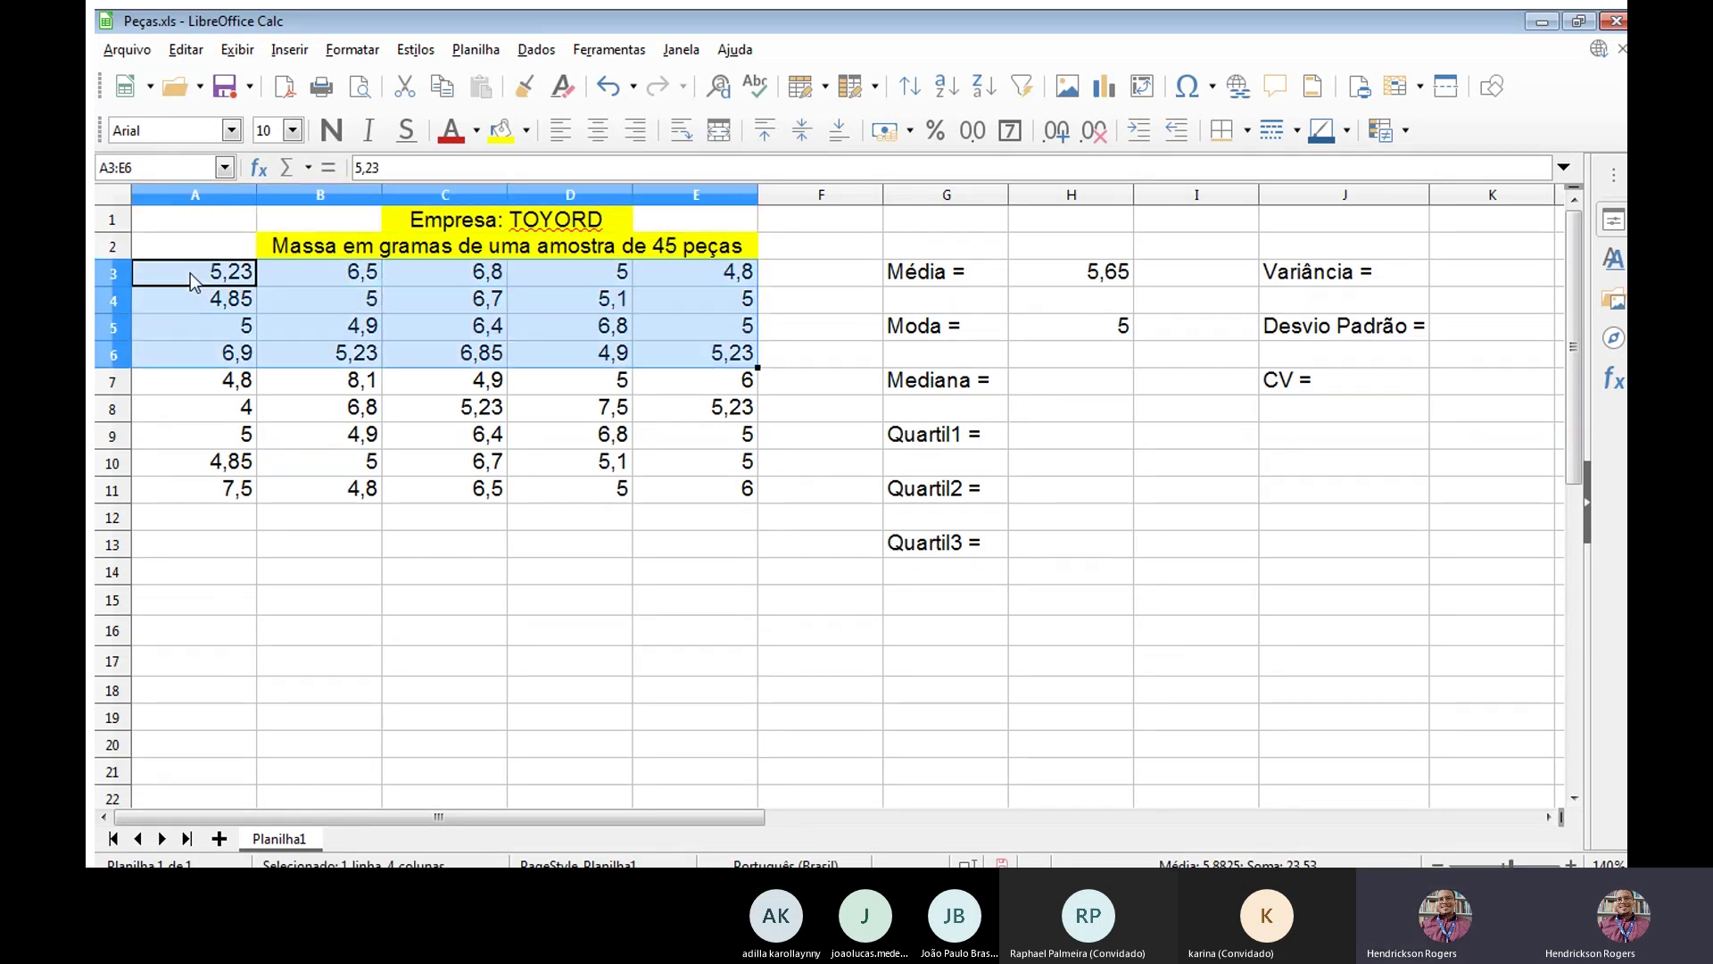
pyautogui.press('Up')
pyautogui.press('Down')
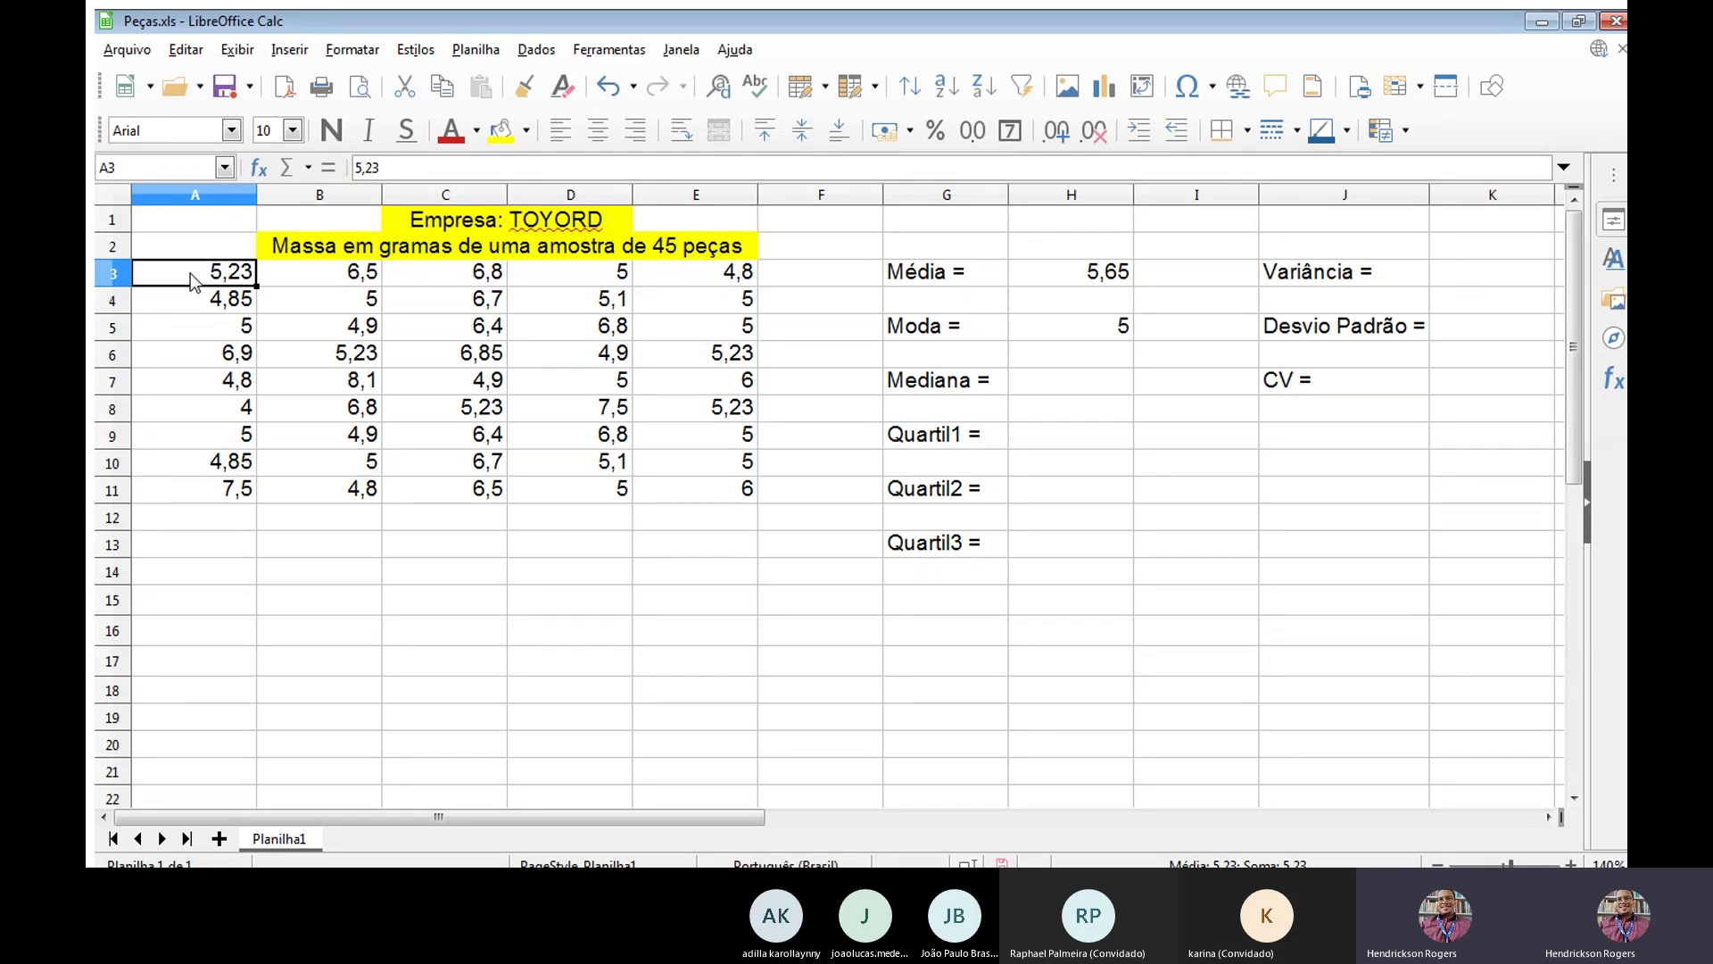
# Calculate the median of the sample by entering =MED(A3:E11) in cell H7.
pyautogui.press('Right')
pyautogui.press('Right')
pyautogui.press('Down')
pyautogui.press('Right')
pyautogui.press('Right')
pyautogui.press('Right')
pyautogui.press('Right')
pyautogui.press('Right')
pyautogui.press('Right')
pyautogui.press('Down')
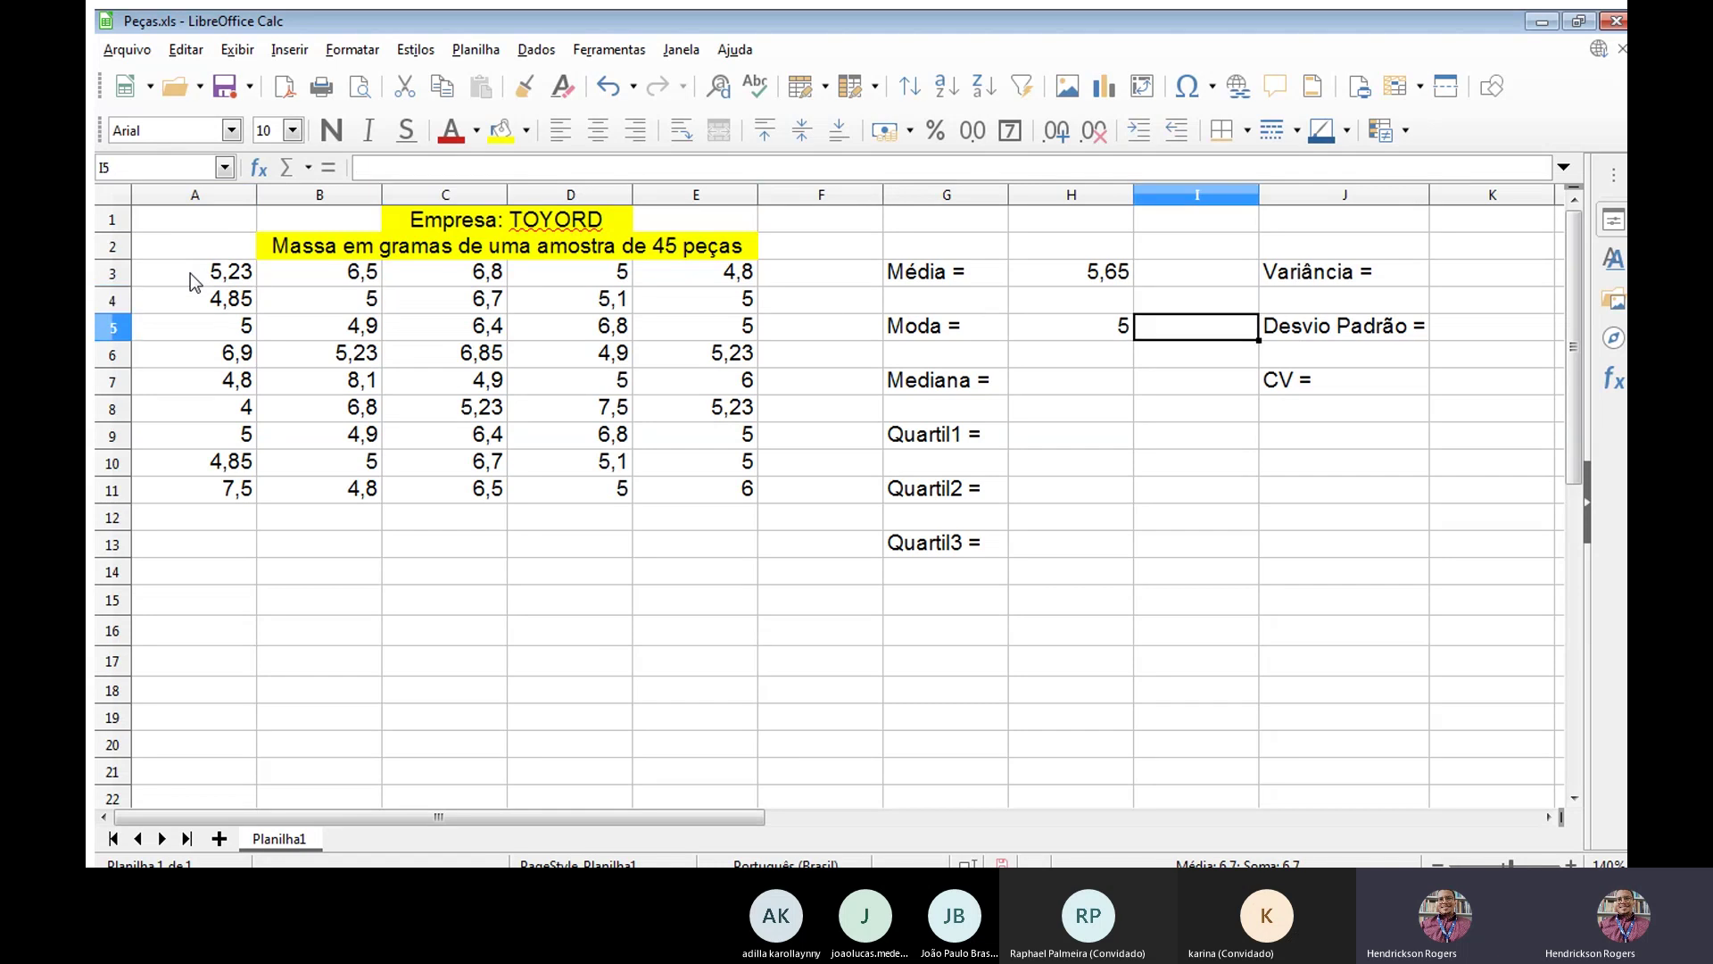
pyautogui.press('Down')
pyautogui.press('Down')
pyautogui.press('Left')
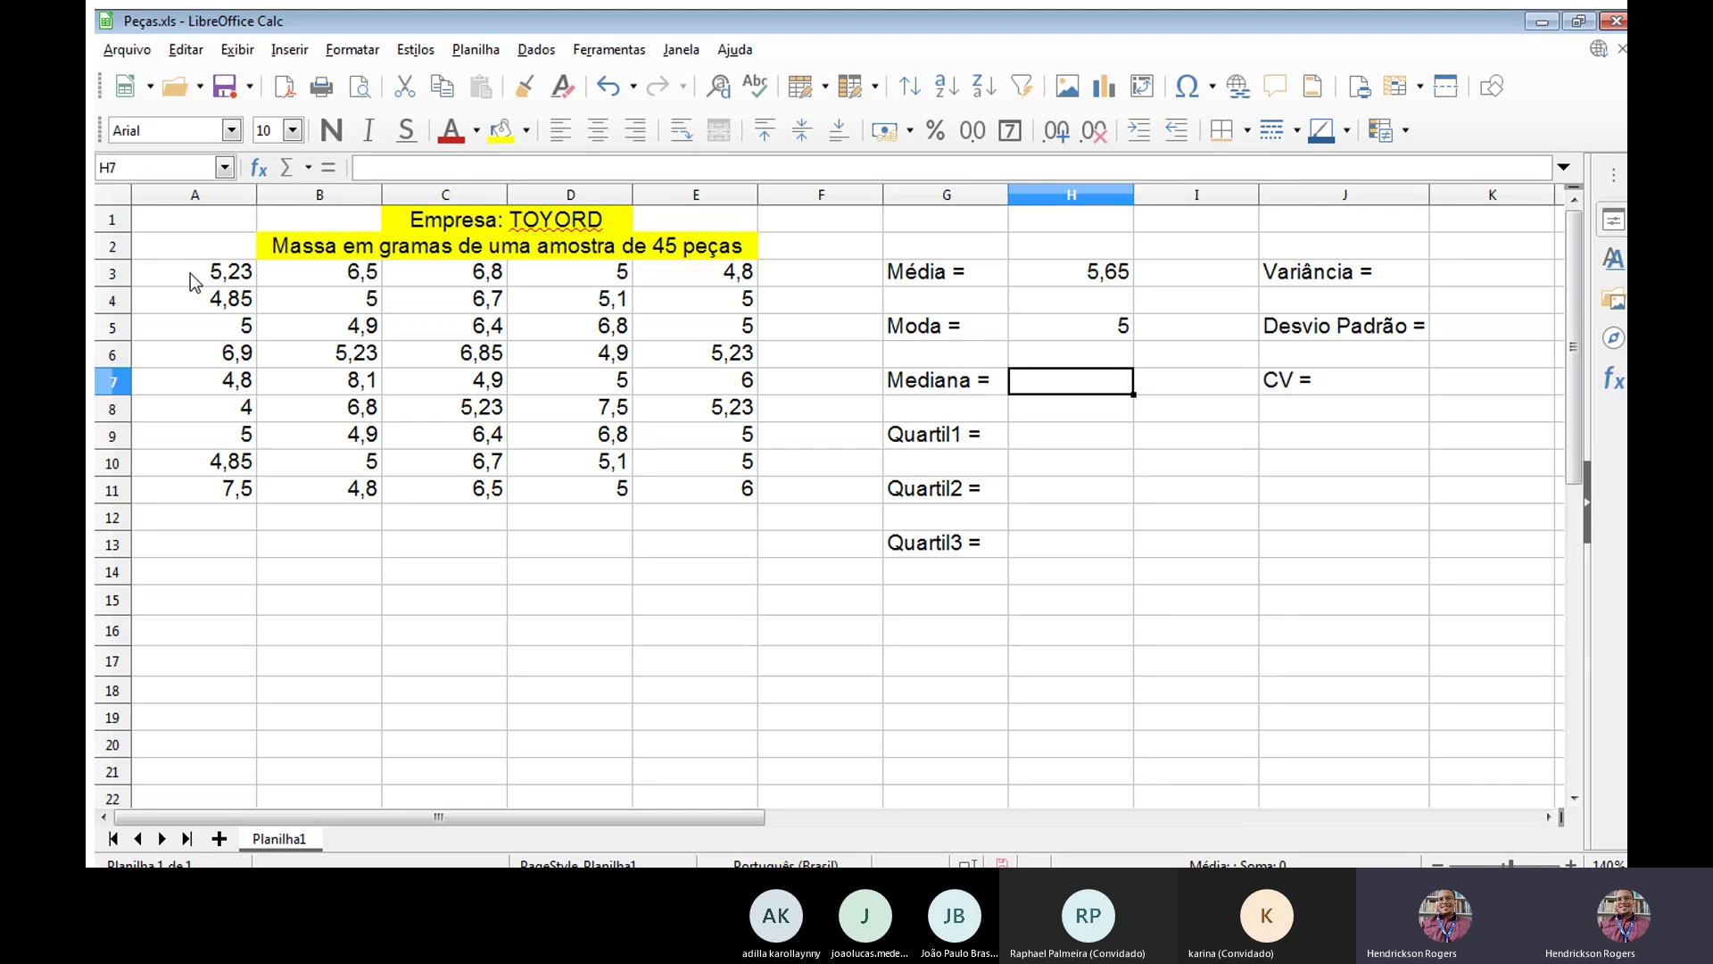
pyautogui.write('=')
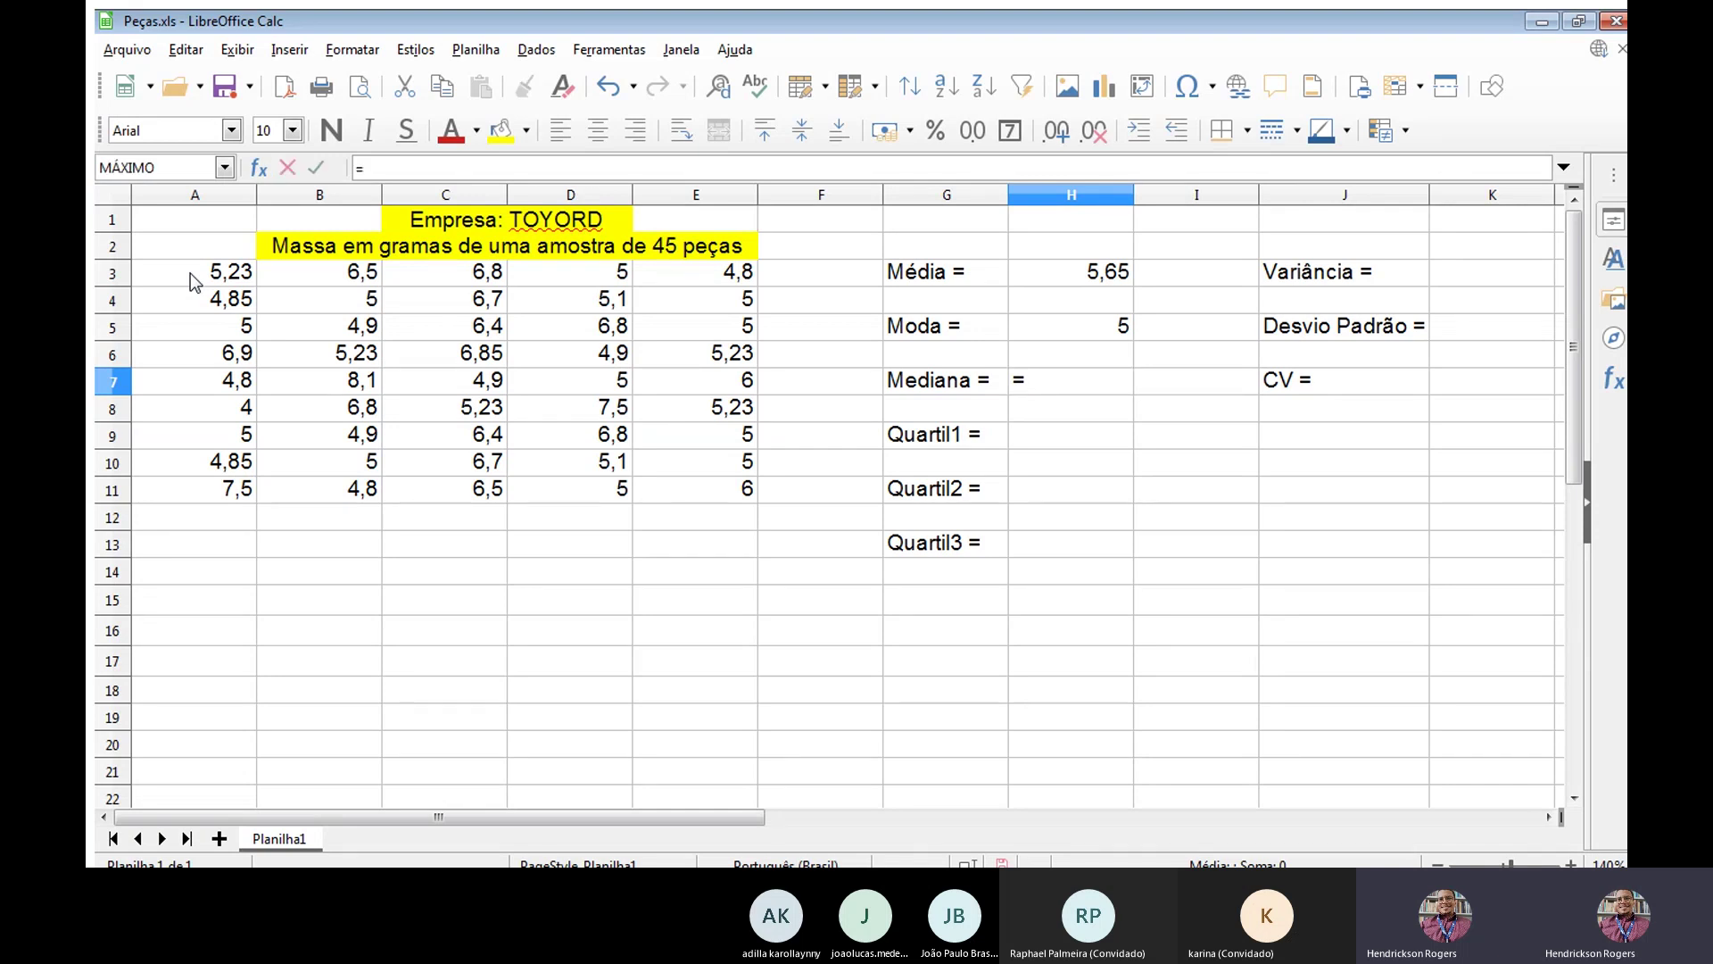
pyautogui.write('med')
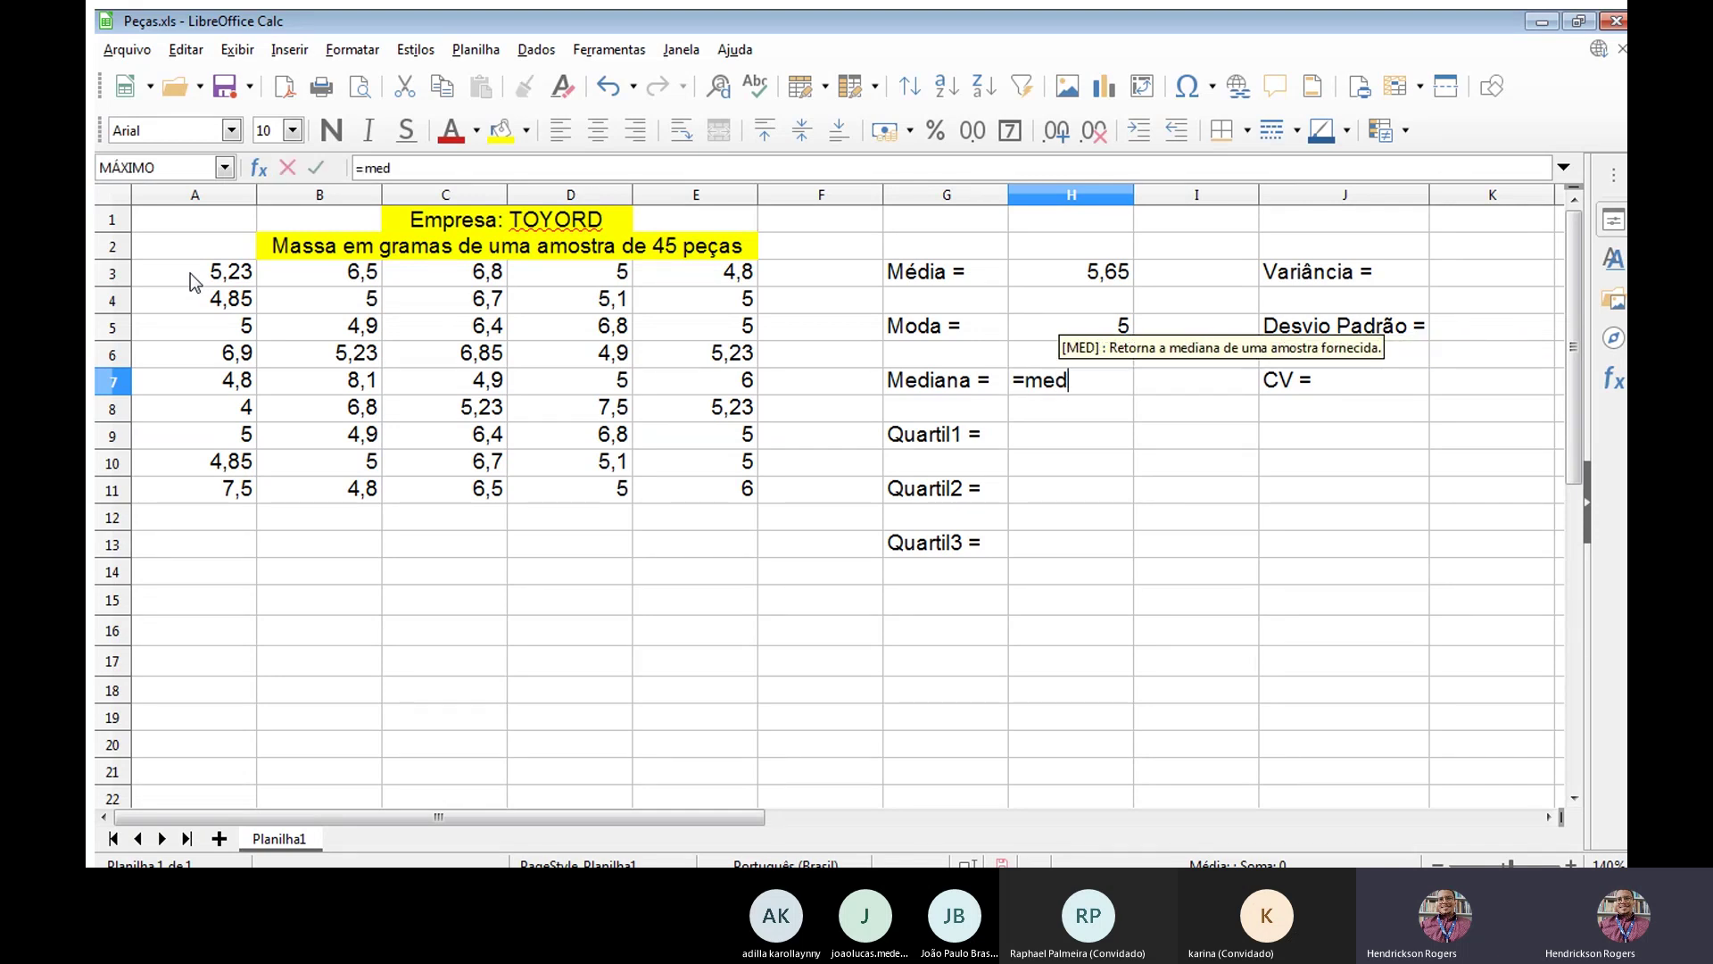
pyautogui.press('Return')
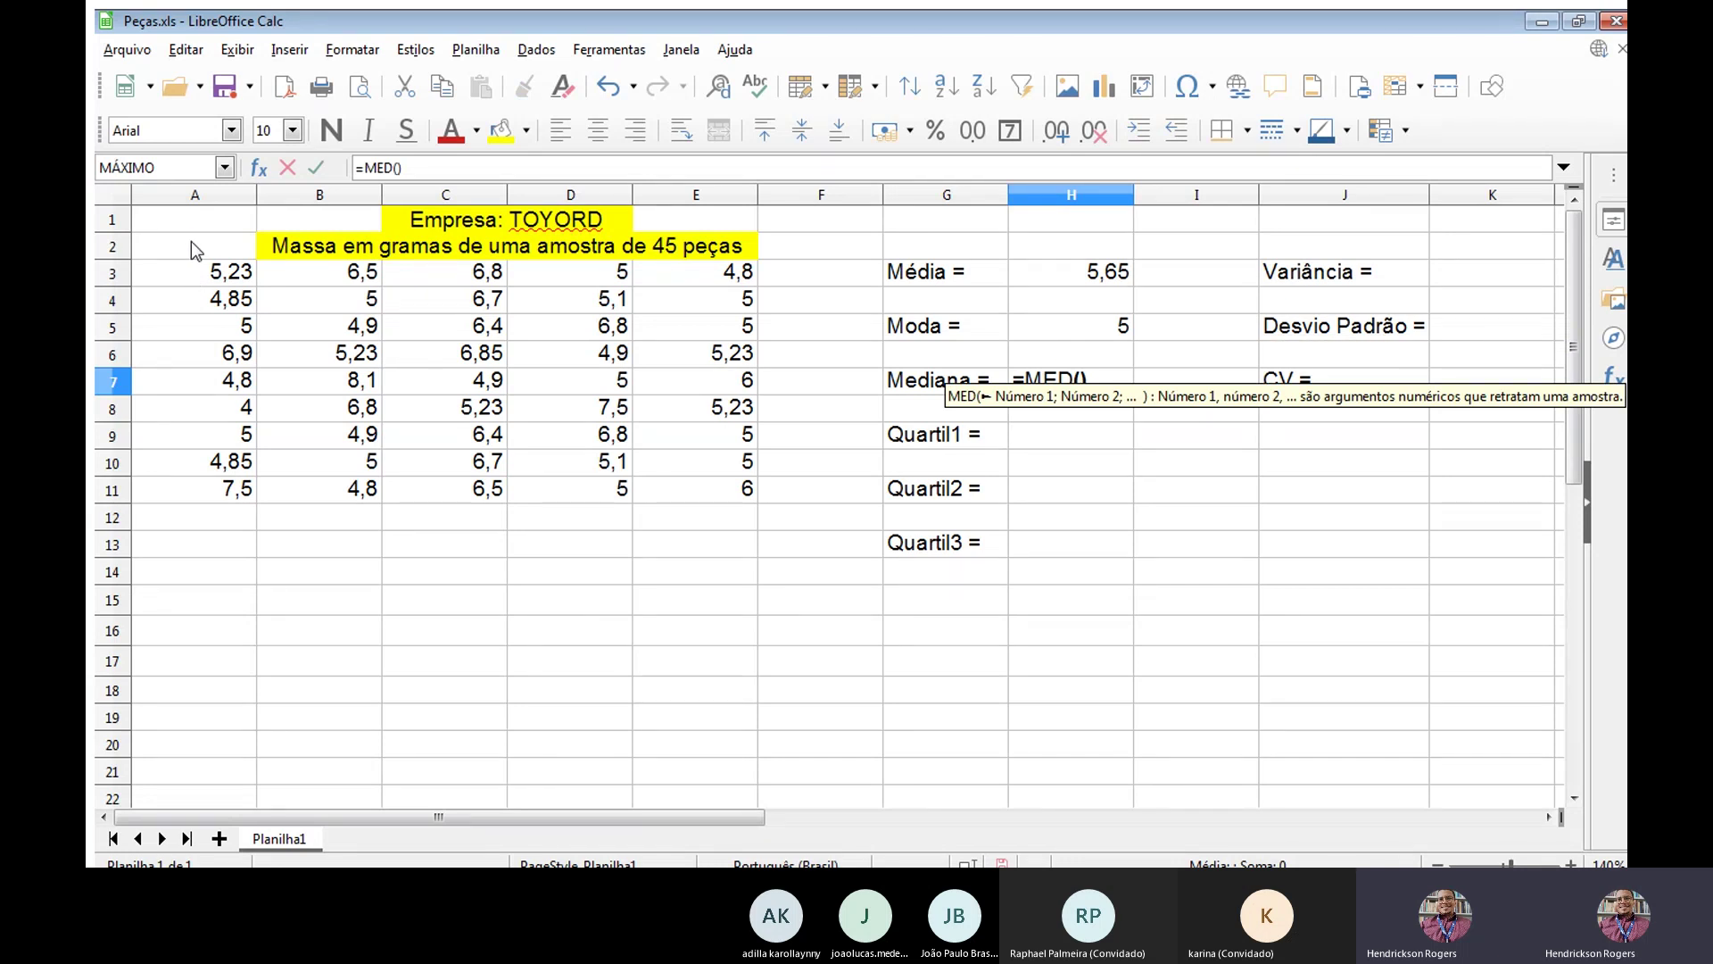
pyautogui.moveTo(206, 273); pyautogui.dragTo(709, 487)
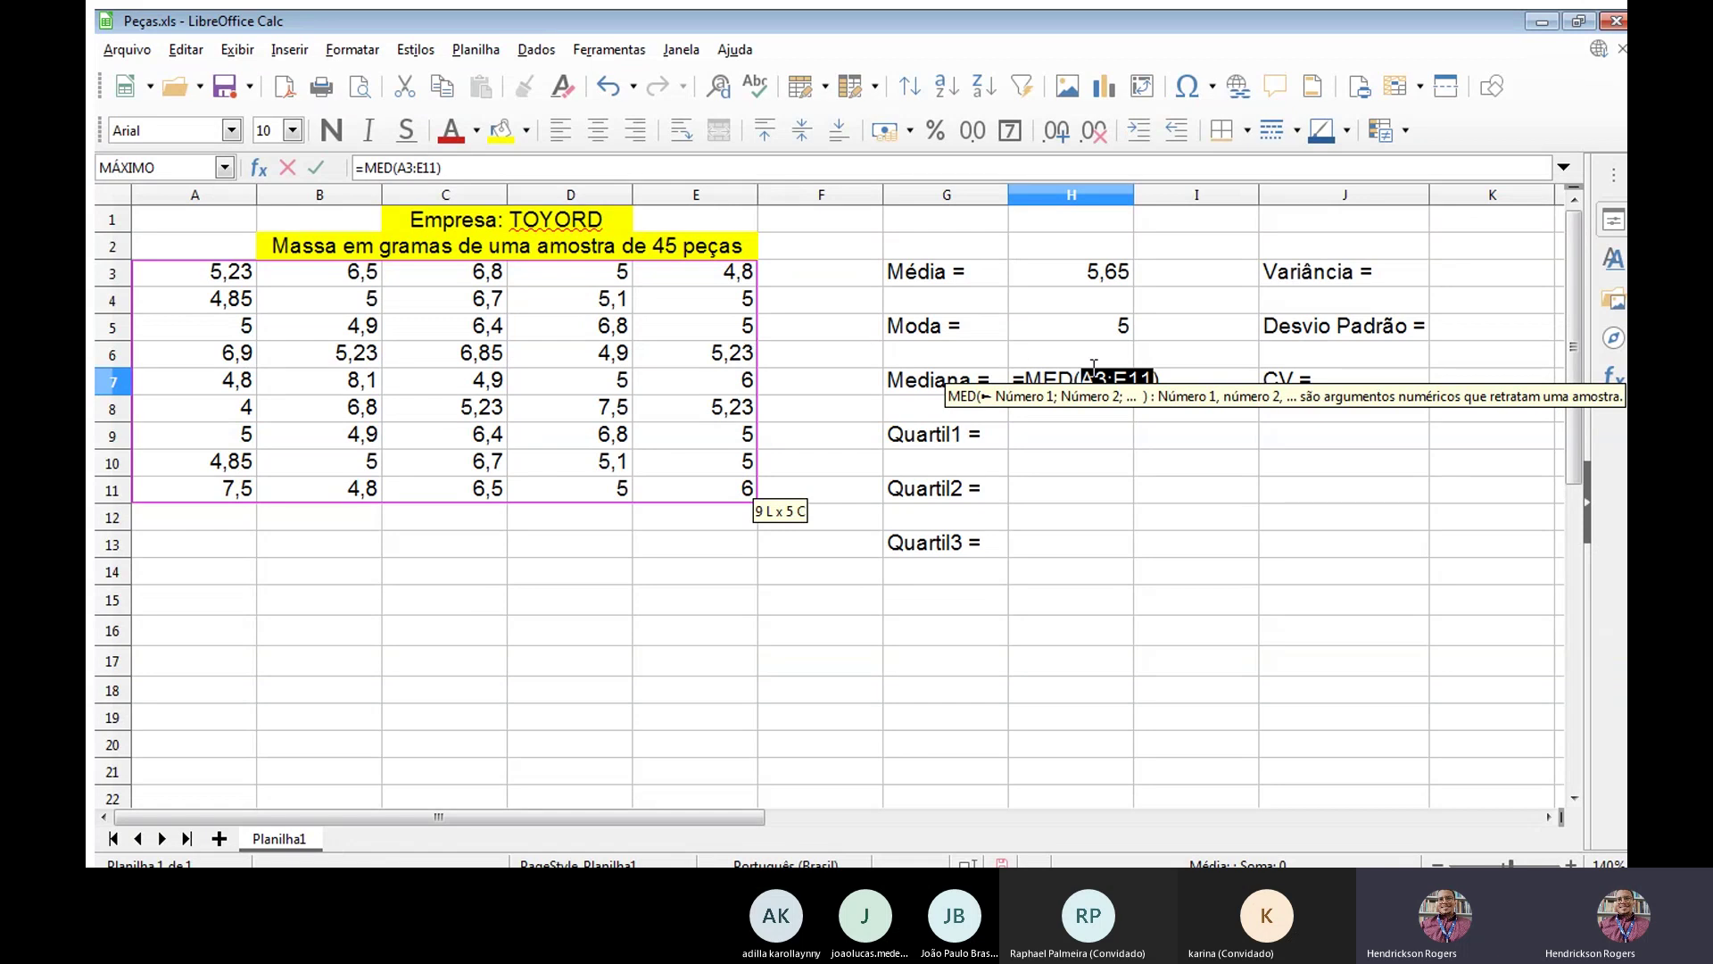
pyautogui.press('Return')
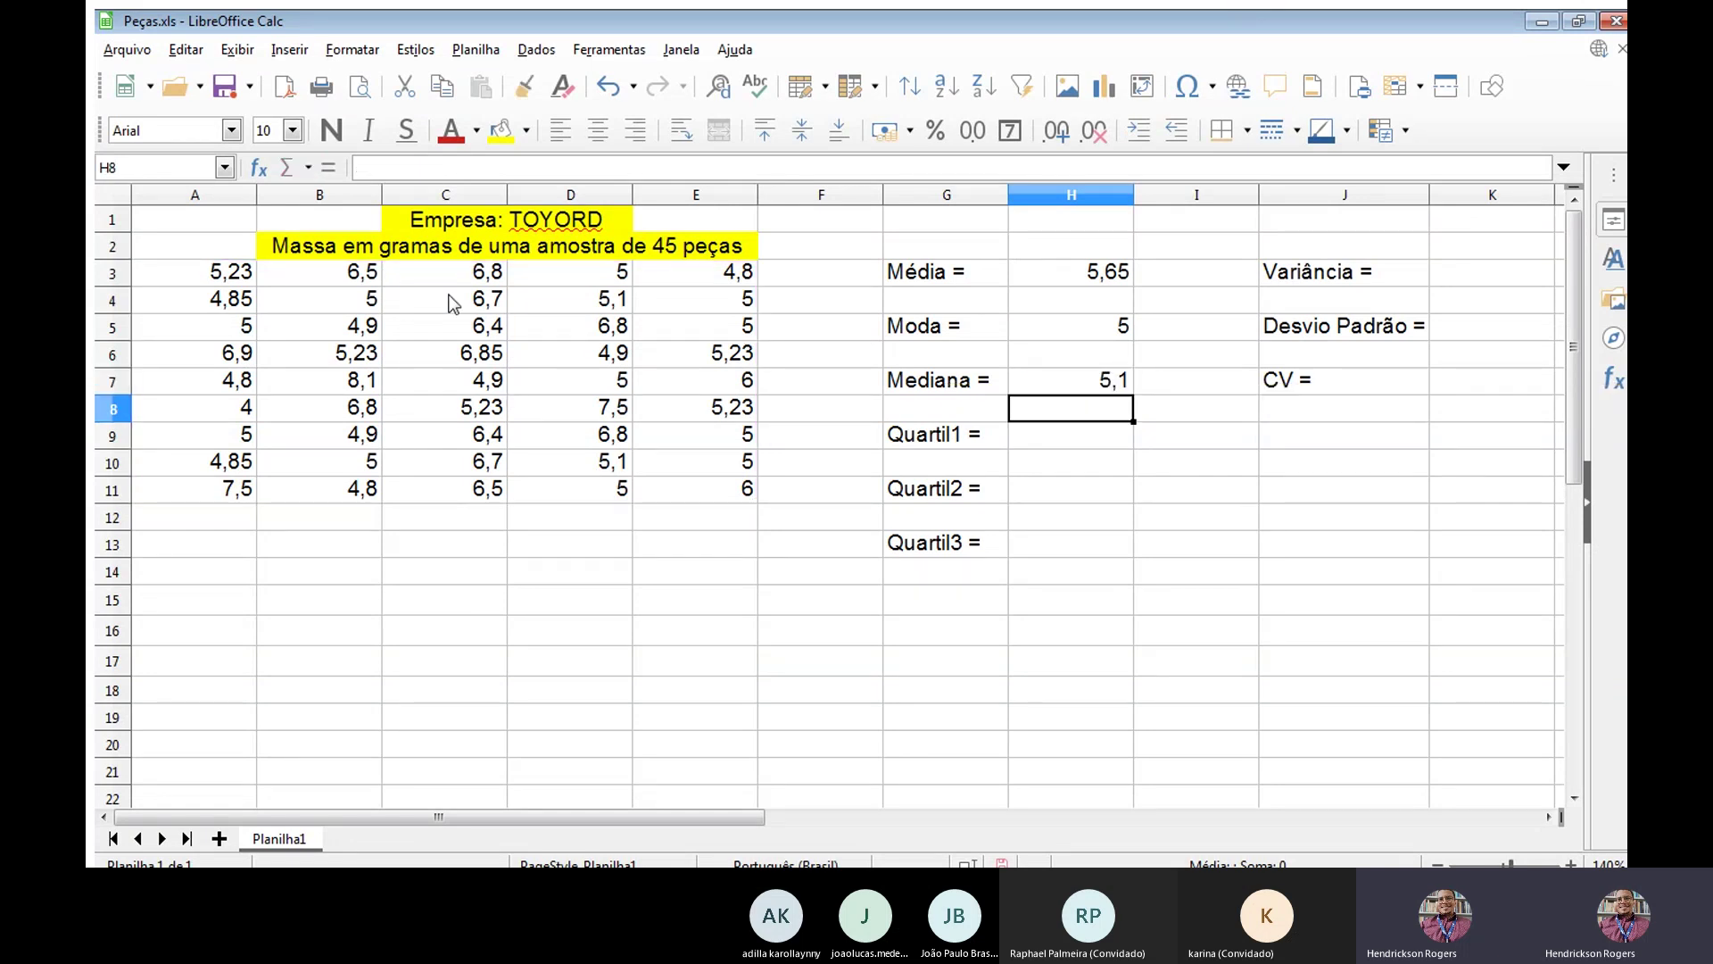
# Compare the median in H7 with the matching mass in D4 and move on to the Quartil1 result cell, H9.
pyautogui.click(570, 298)
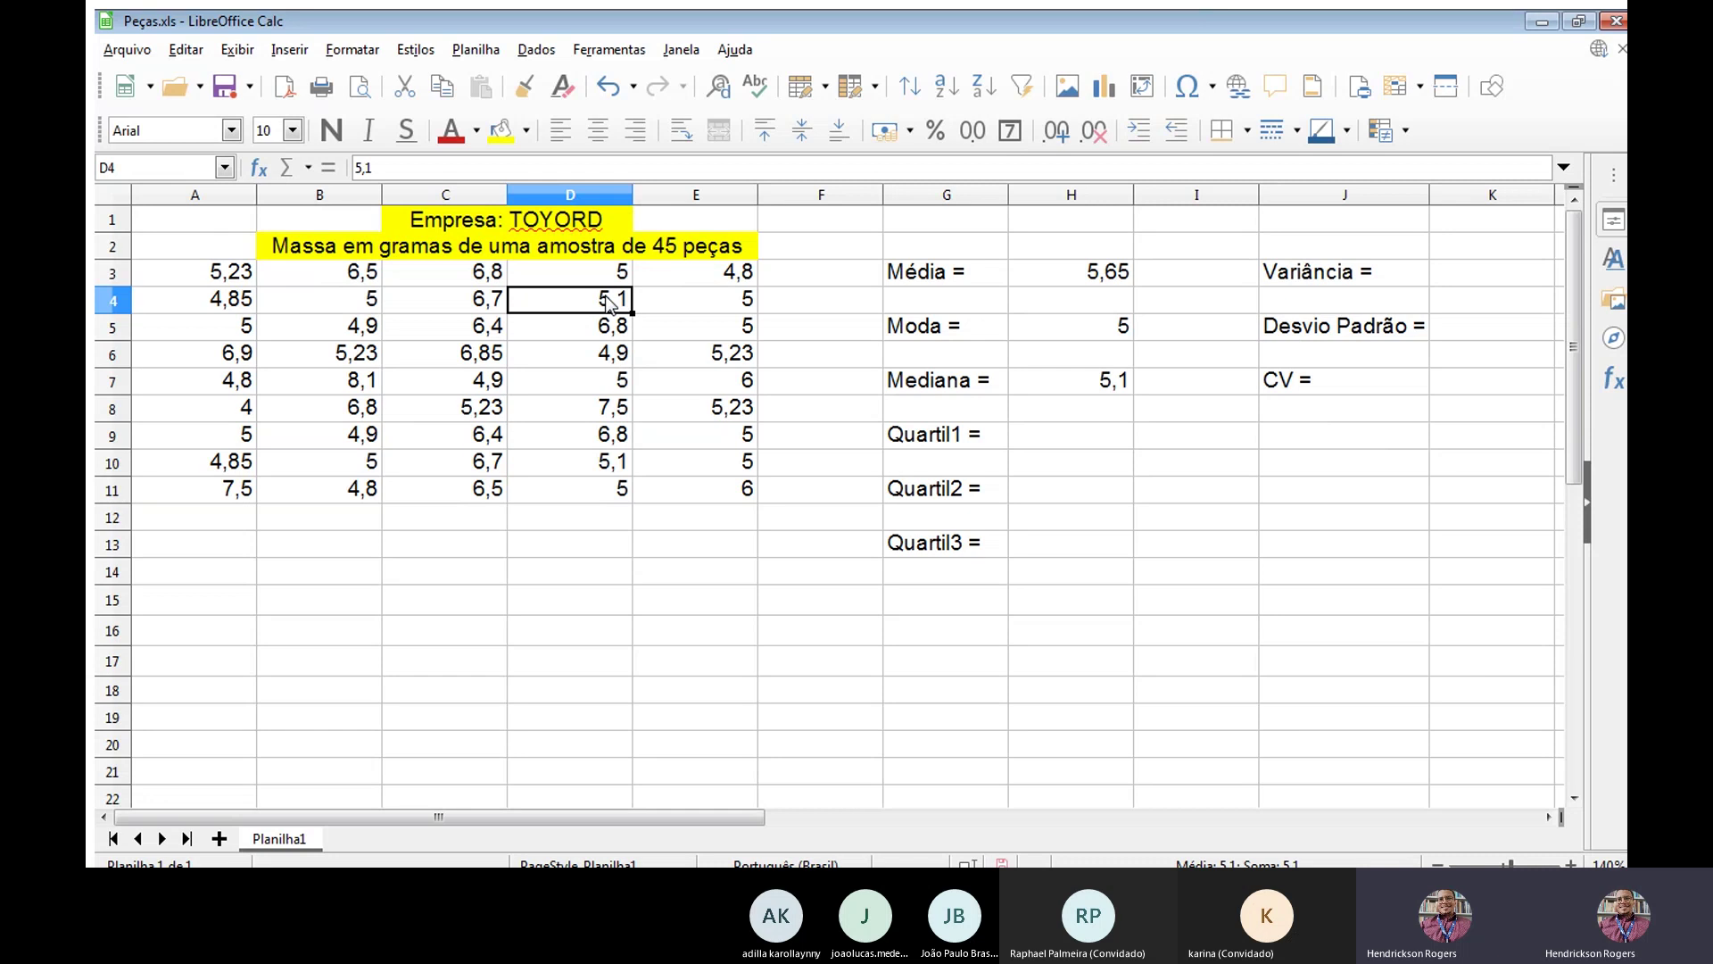
pyautogui.click(1092, 383)
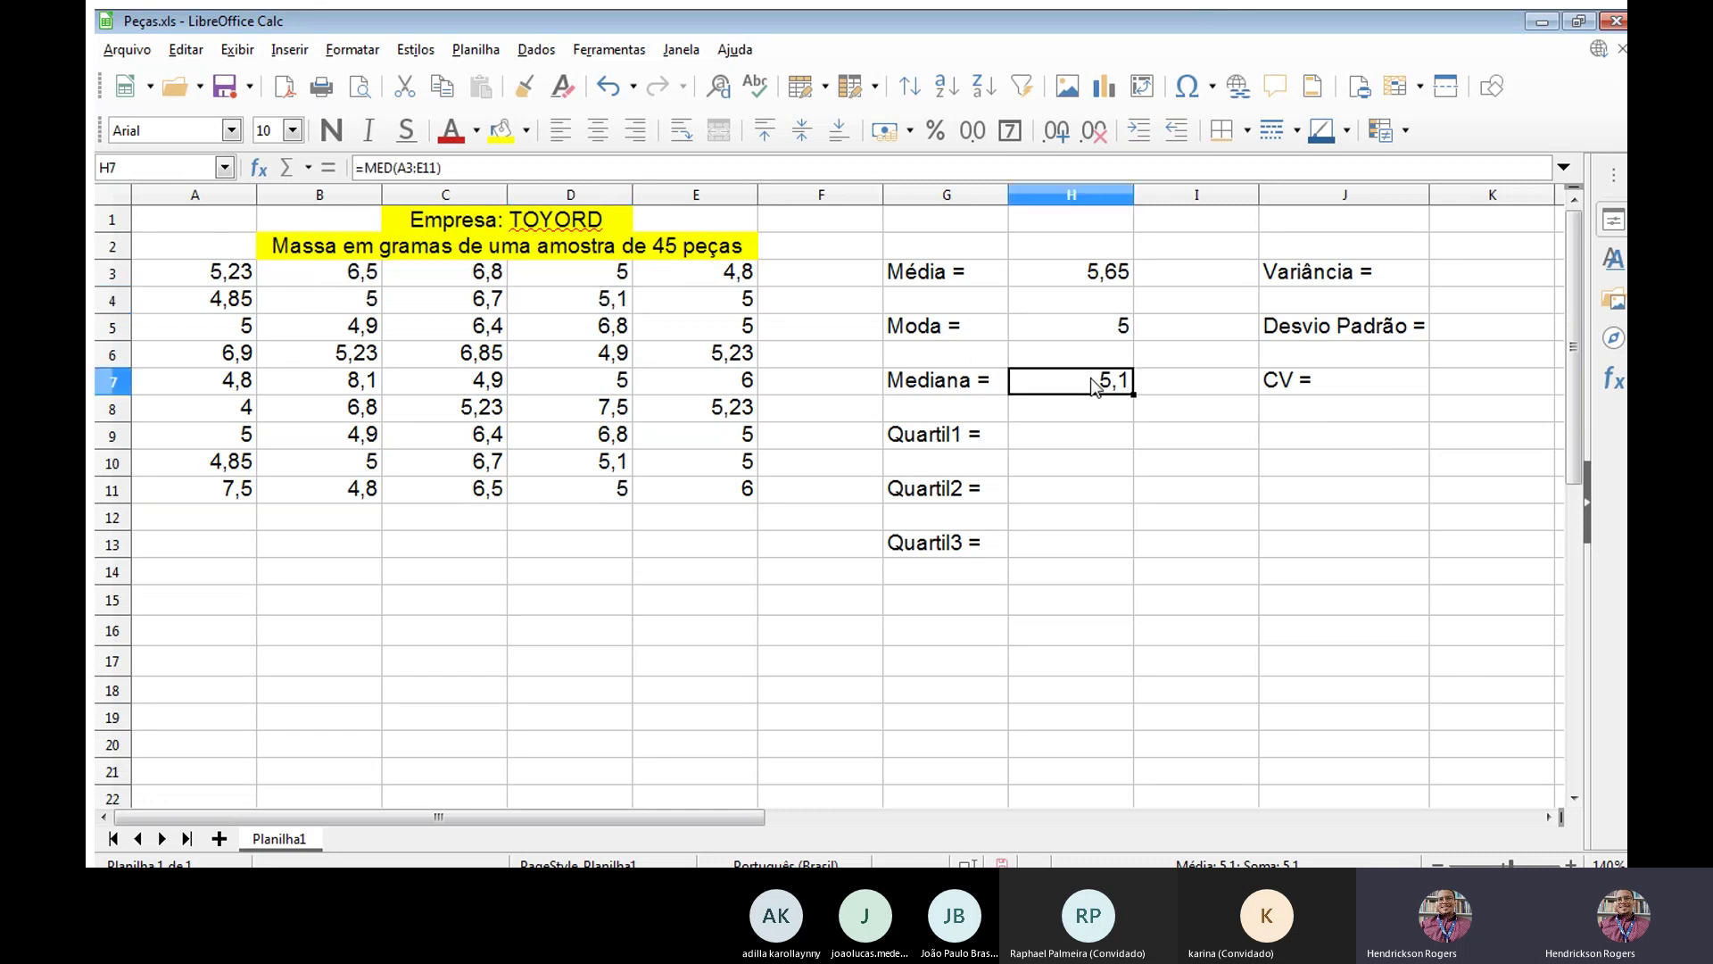
pyautogui.press('Down')
pyautogui.press('Down')
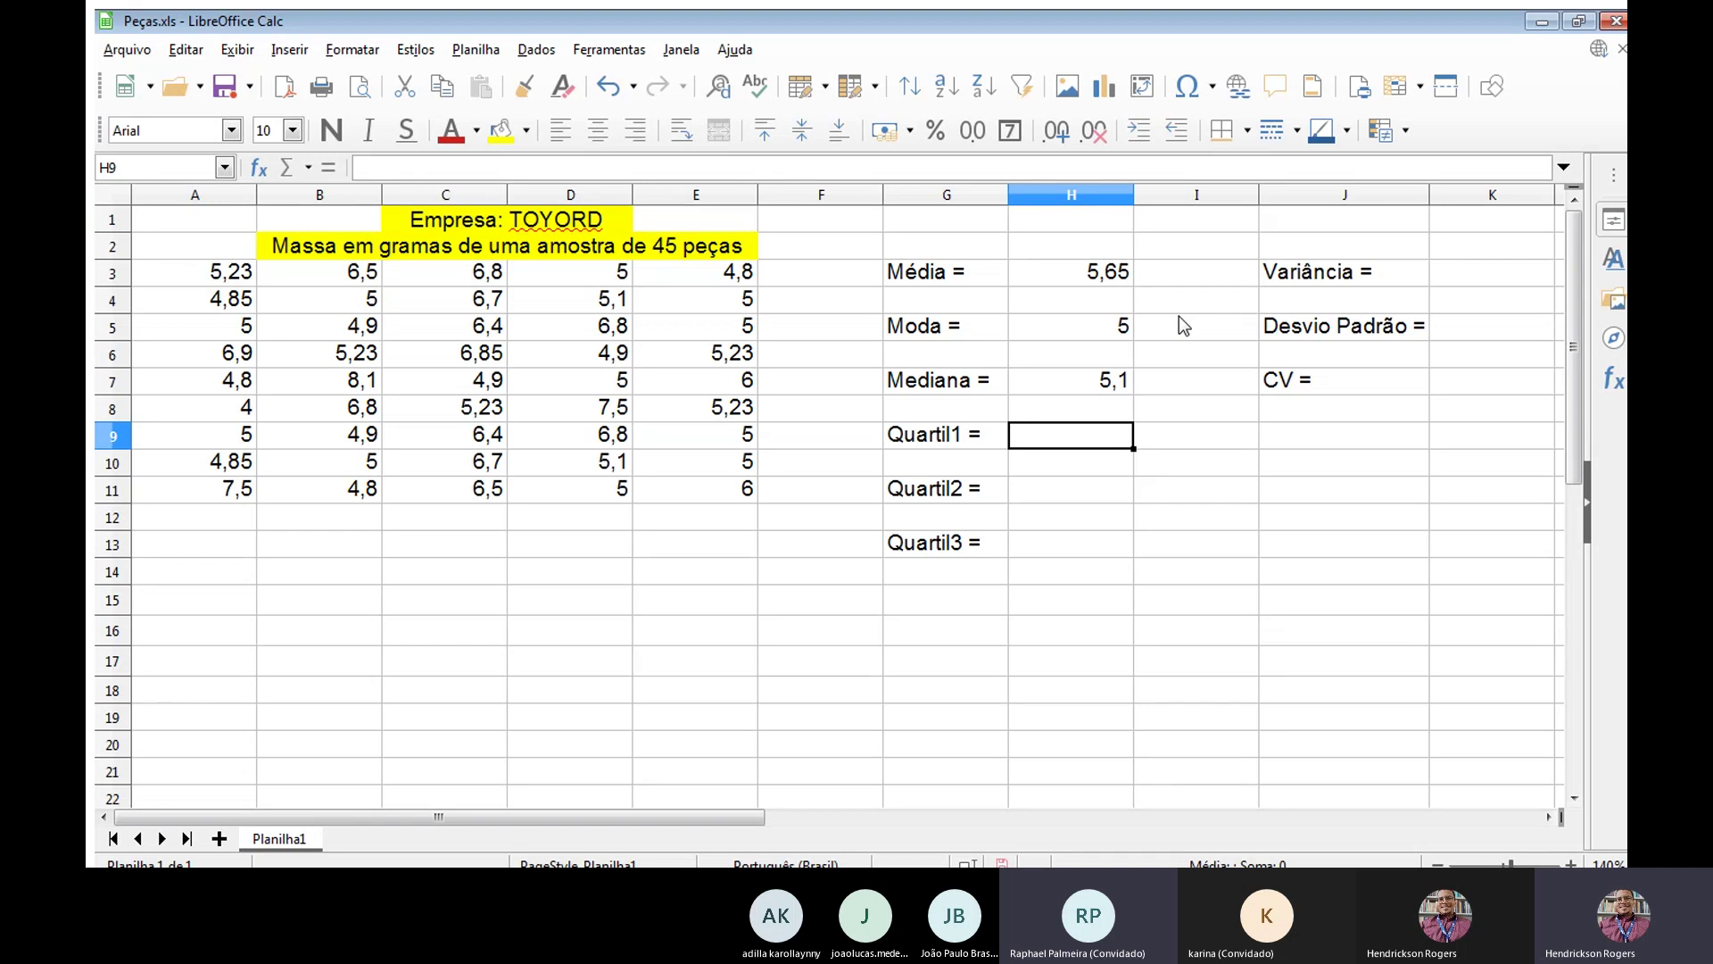
# Go to the empty cell C16 below the sample data.
pyautogui.press('Down')
pyautogui.press('Down')
pyautogui.press('Down')
pyautogui.press('Down')
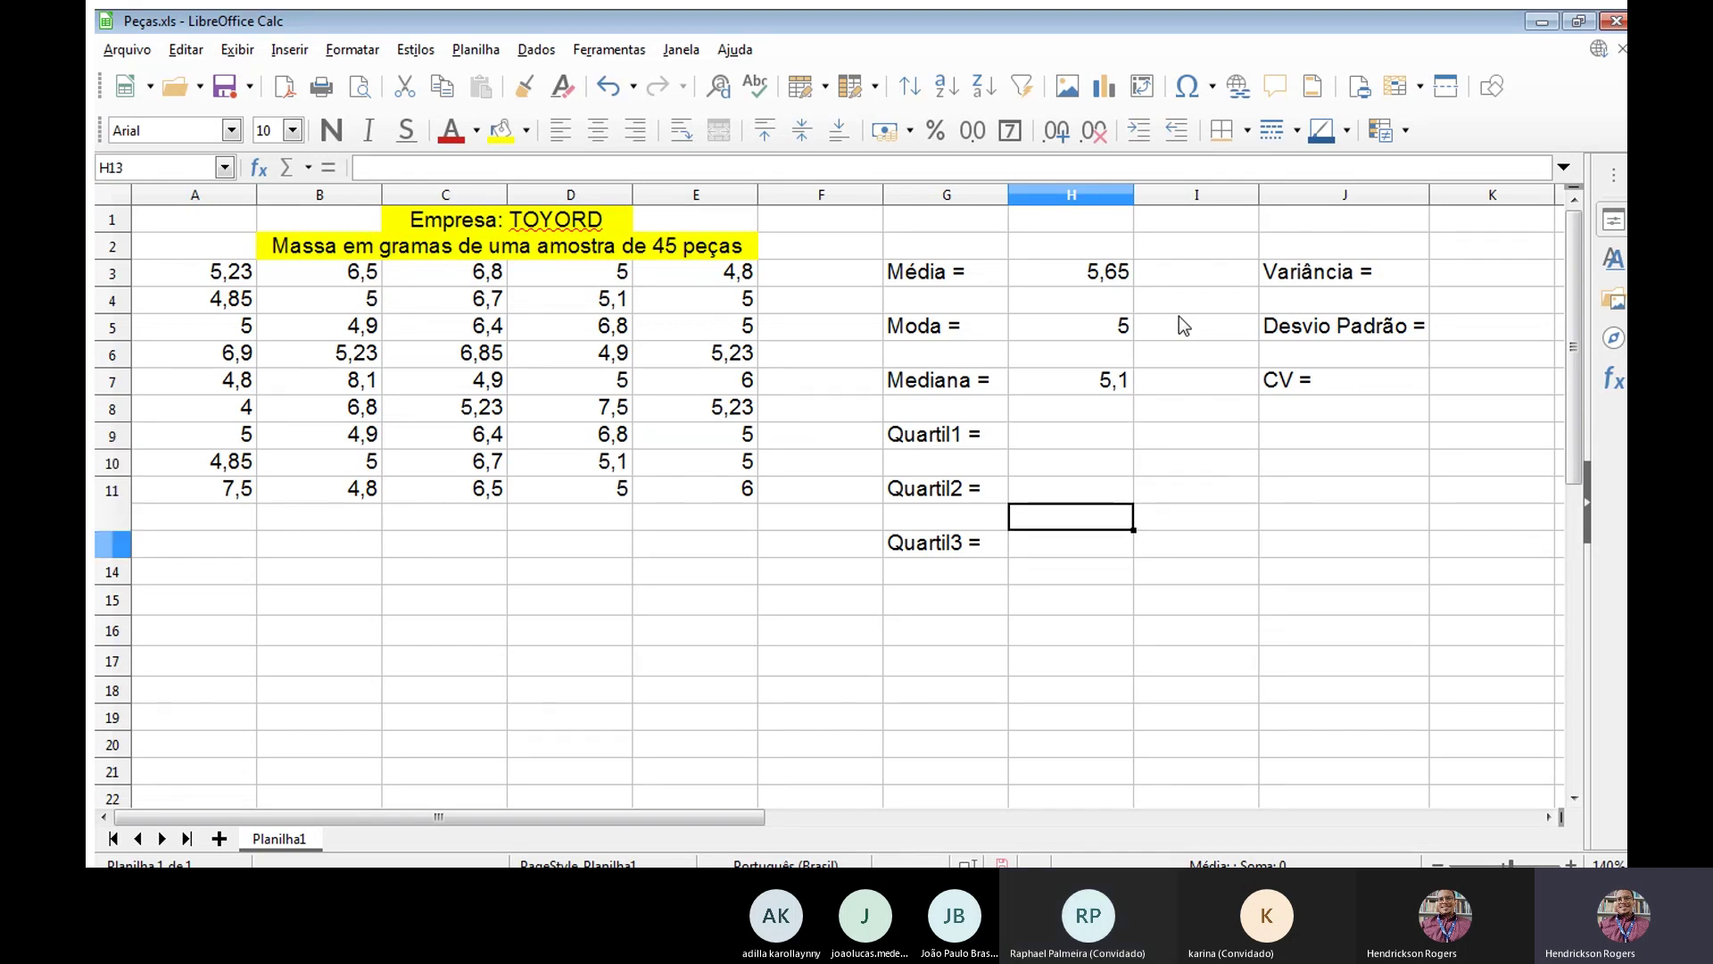
pyautogui.press('Left')
pyautogui.press('Left')
pyautogui.press('Left')
pyautogui.press('Left')
pyautogui.press('Left')
pyautogui.press('Left')
pyautogui.press('Down')
pyautogui.press('Down')
pyautogui.press('Down')
pyautogui.press('Right')
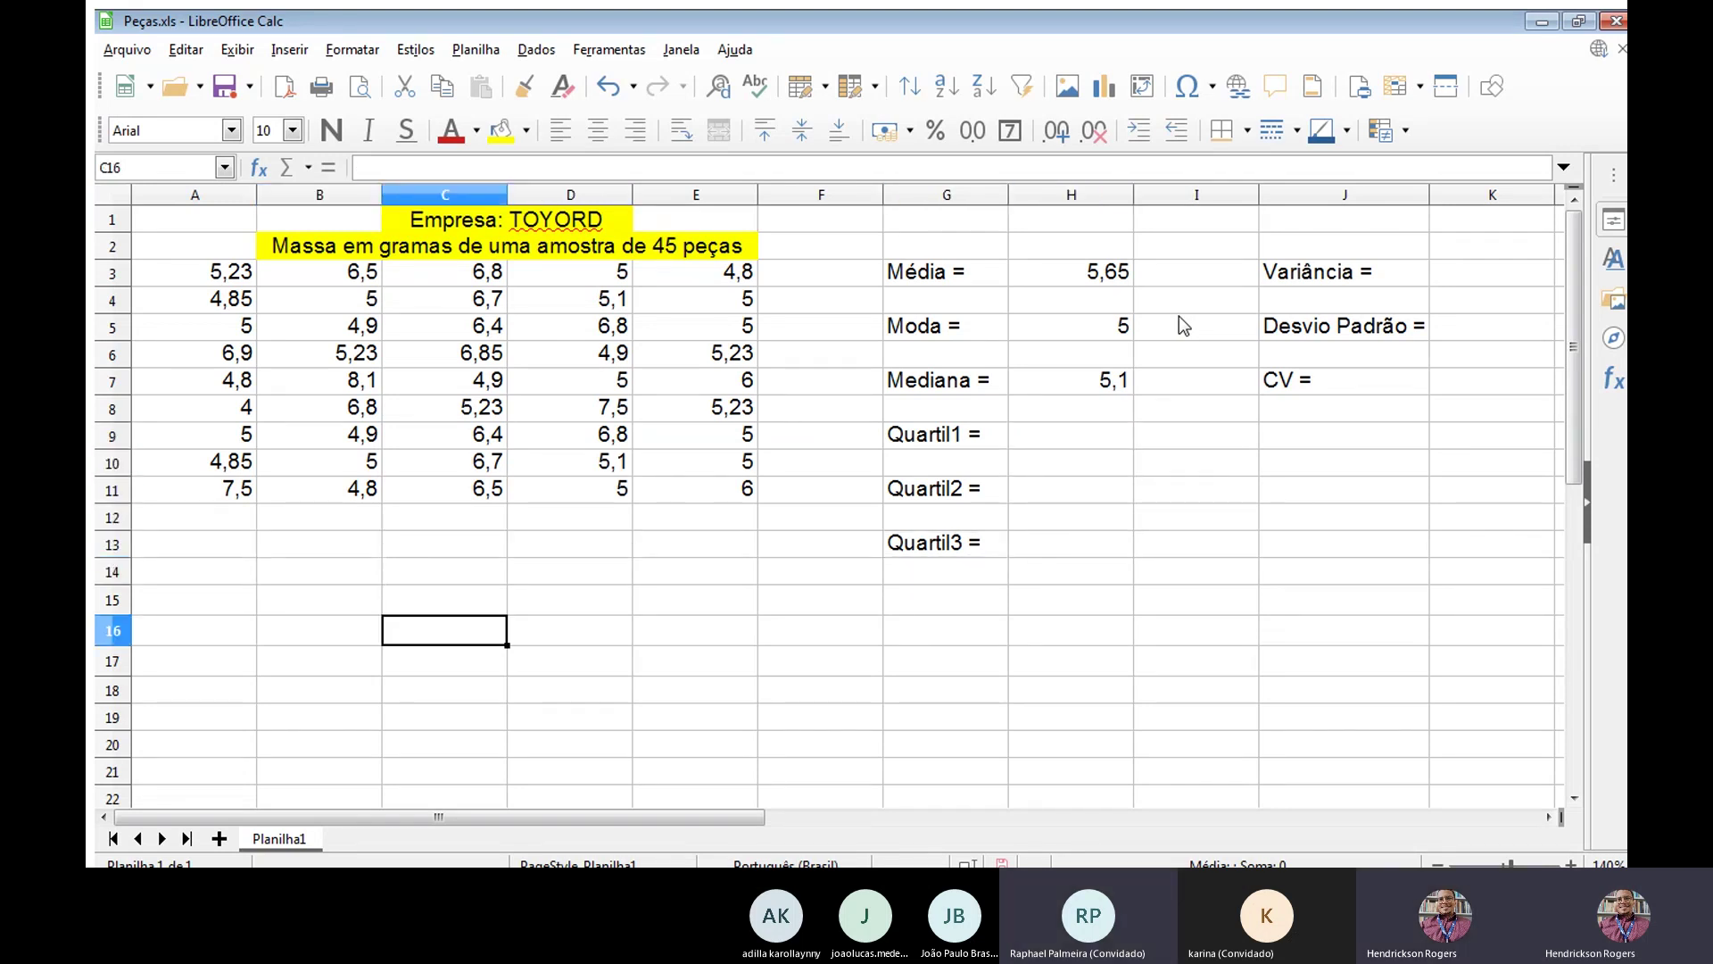
pyautogui.write('=')
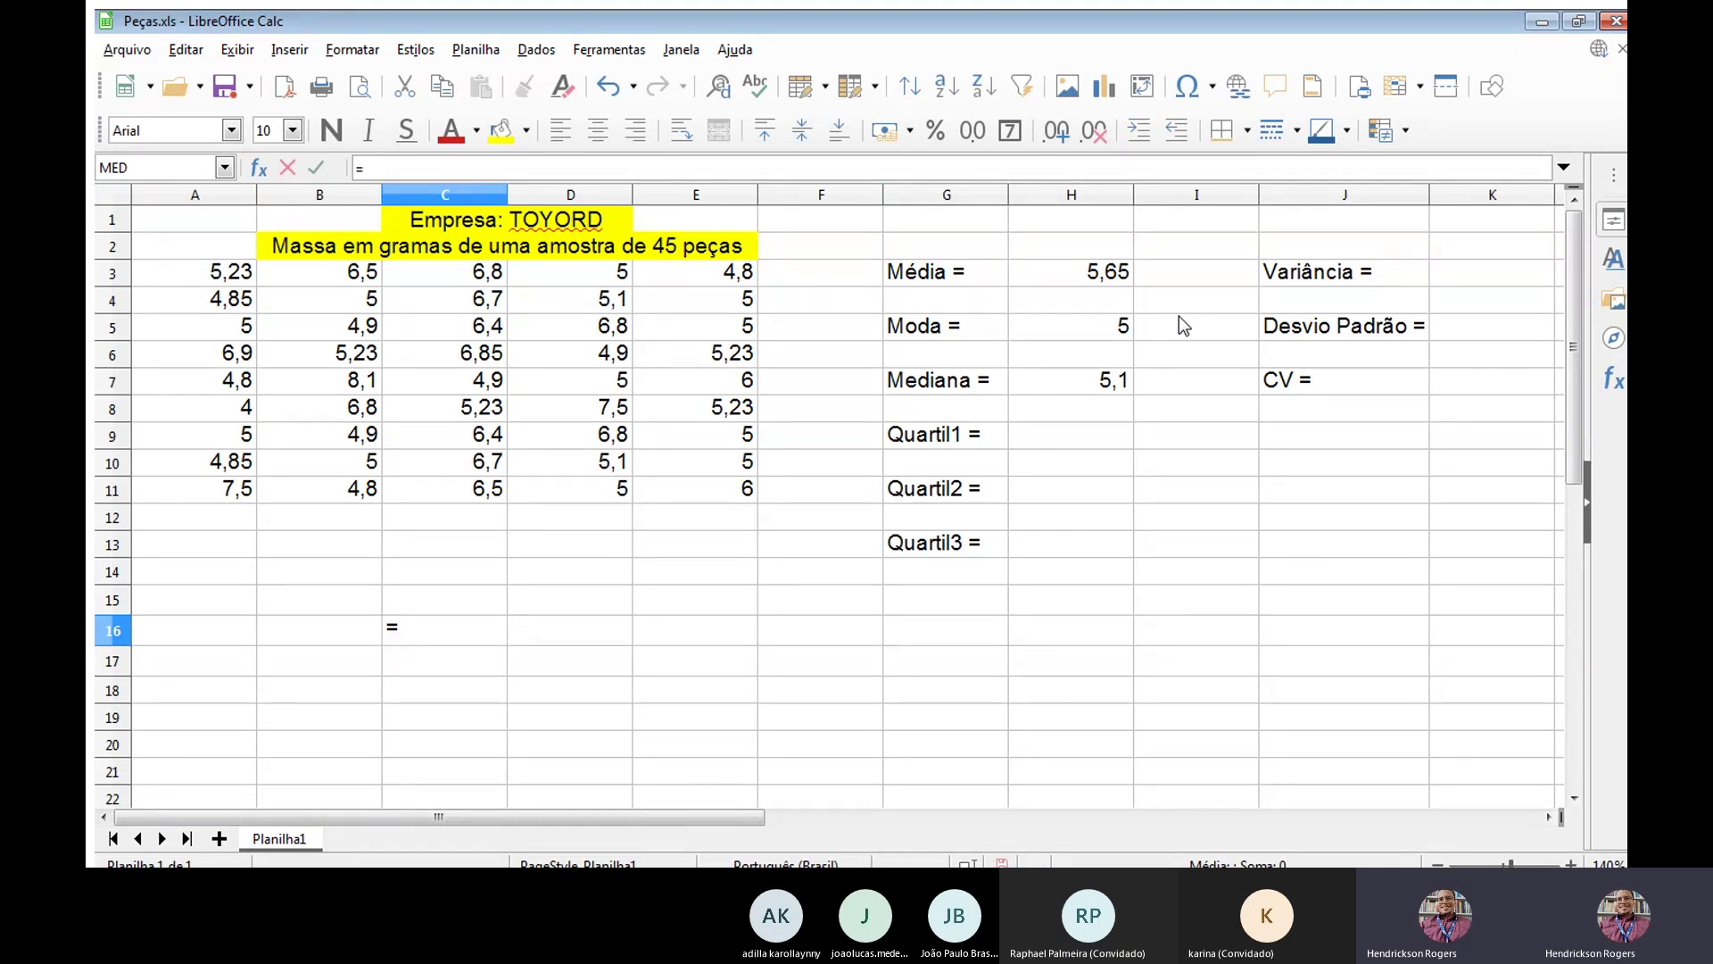
pyautogui.write('cont.')
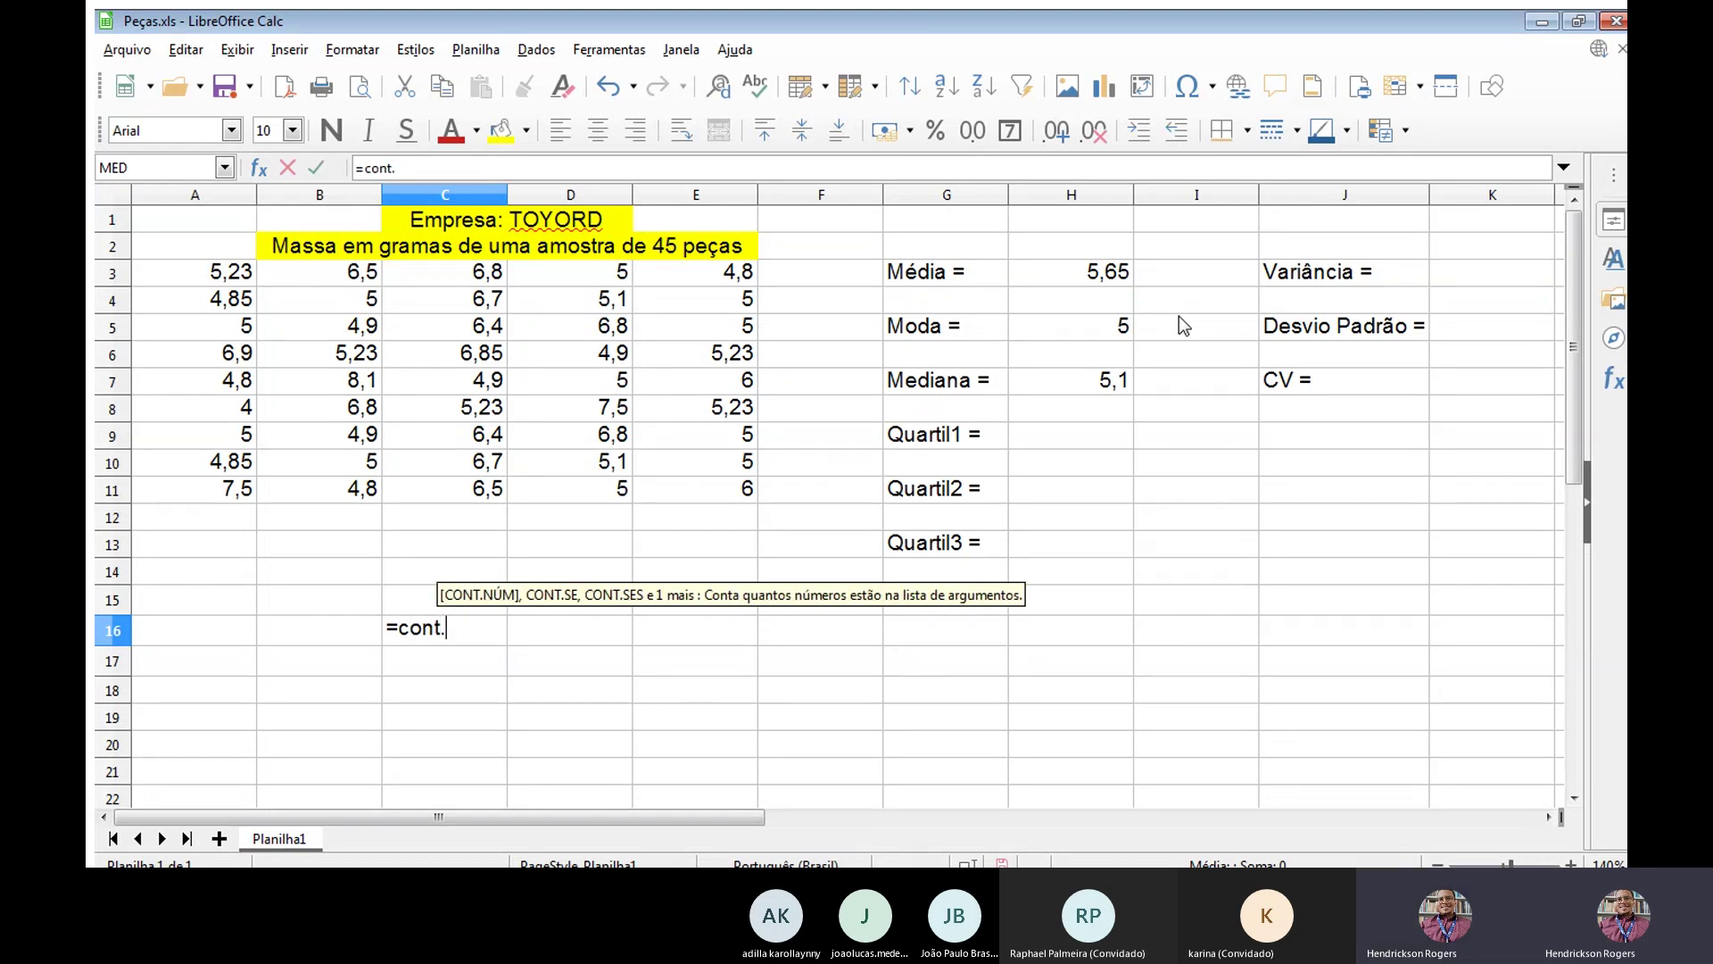
pyautogui.press('Return')
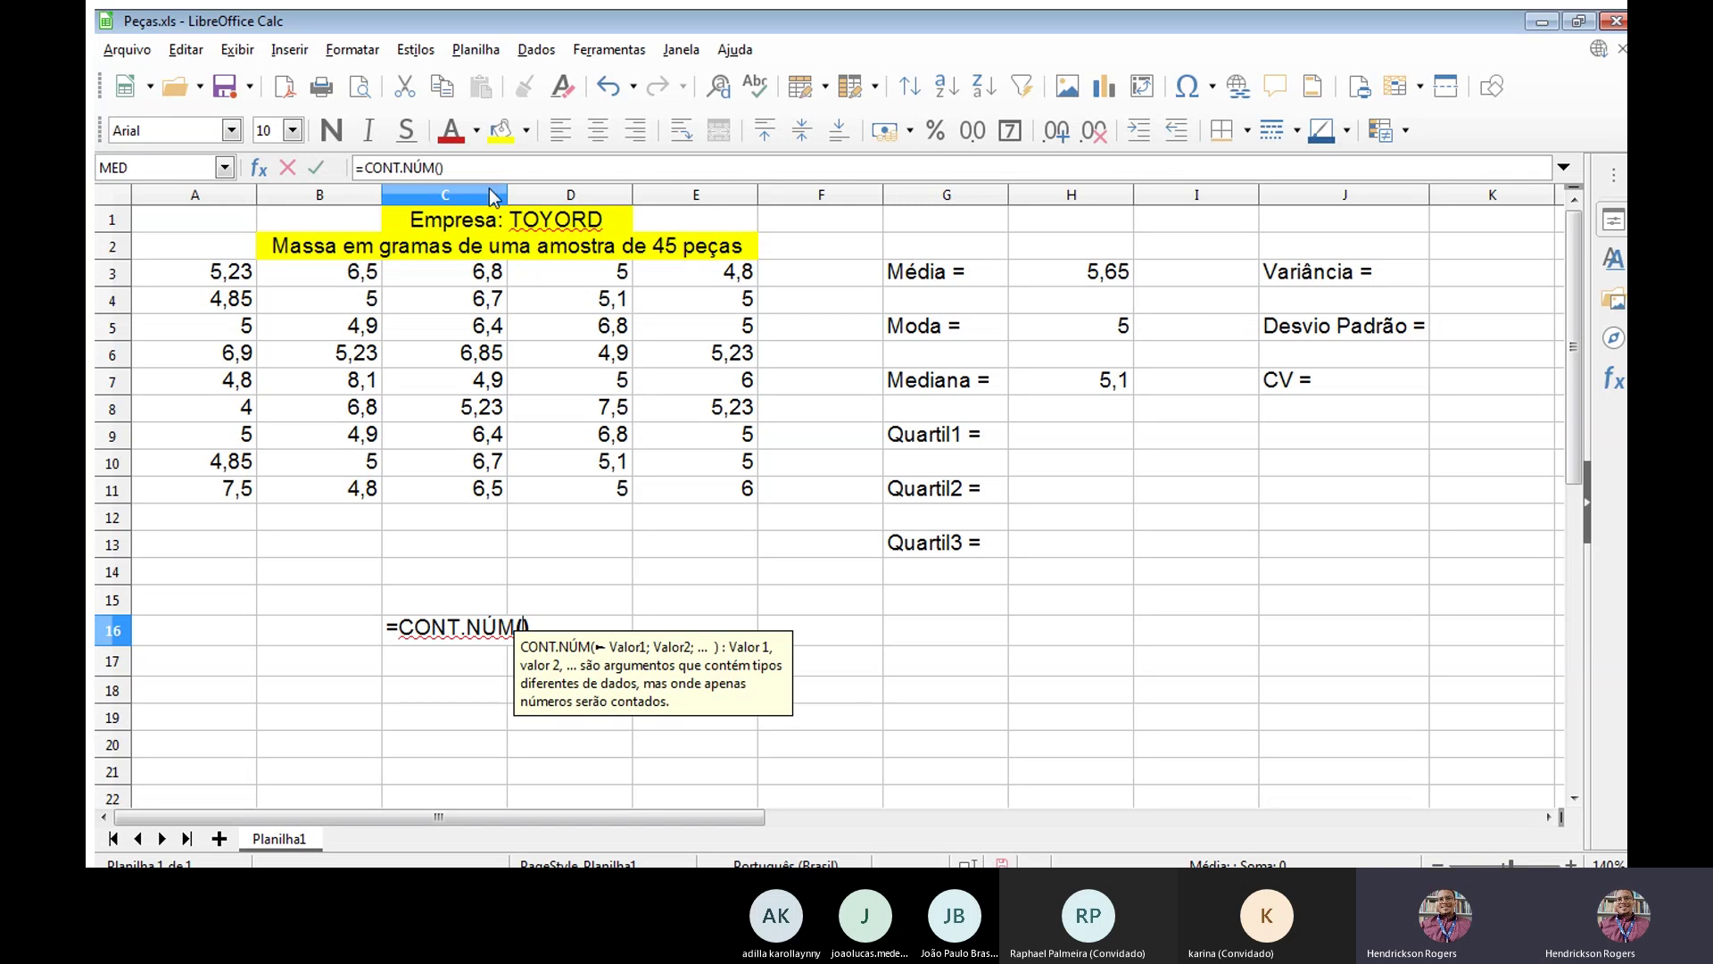
pyautogui.press('BackSpace')
pyautogui.press('BackSpace')
pyautogui.press('BackSpace')
pyautogui.press('BackSpace')
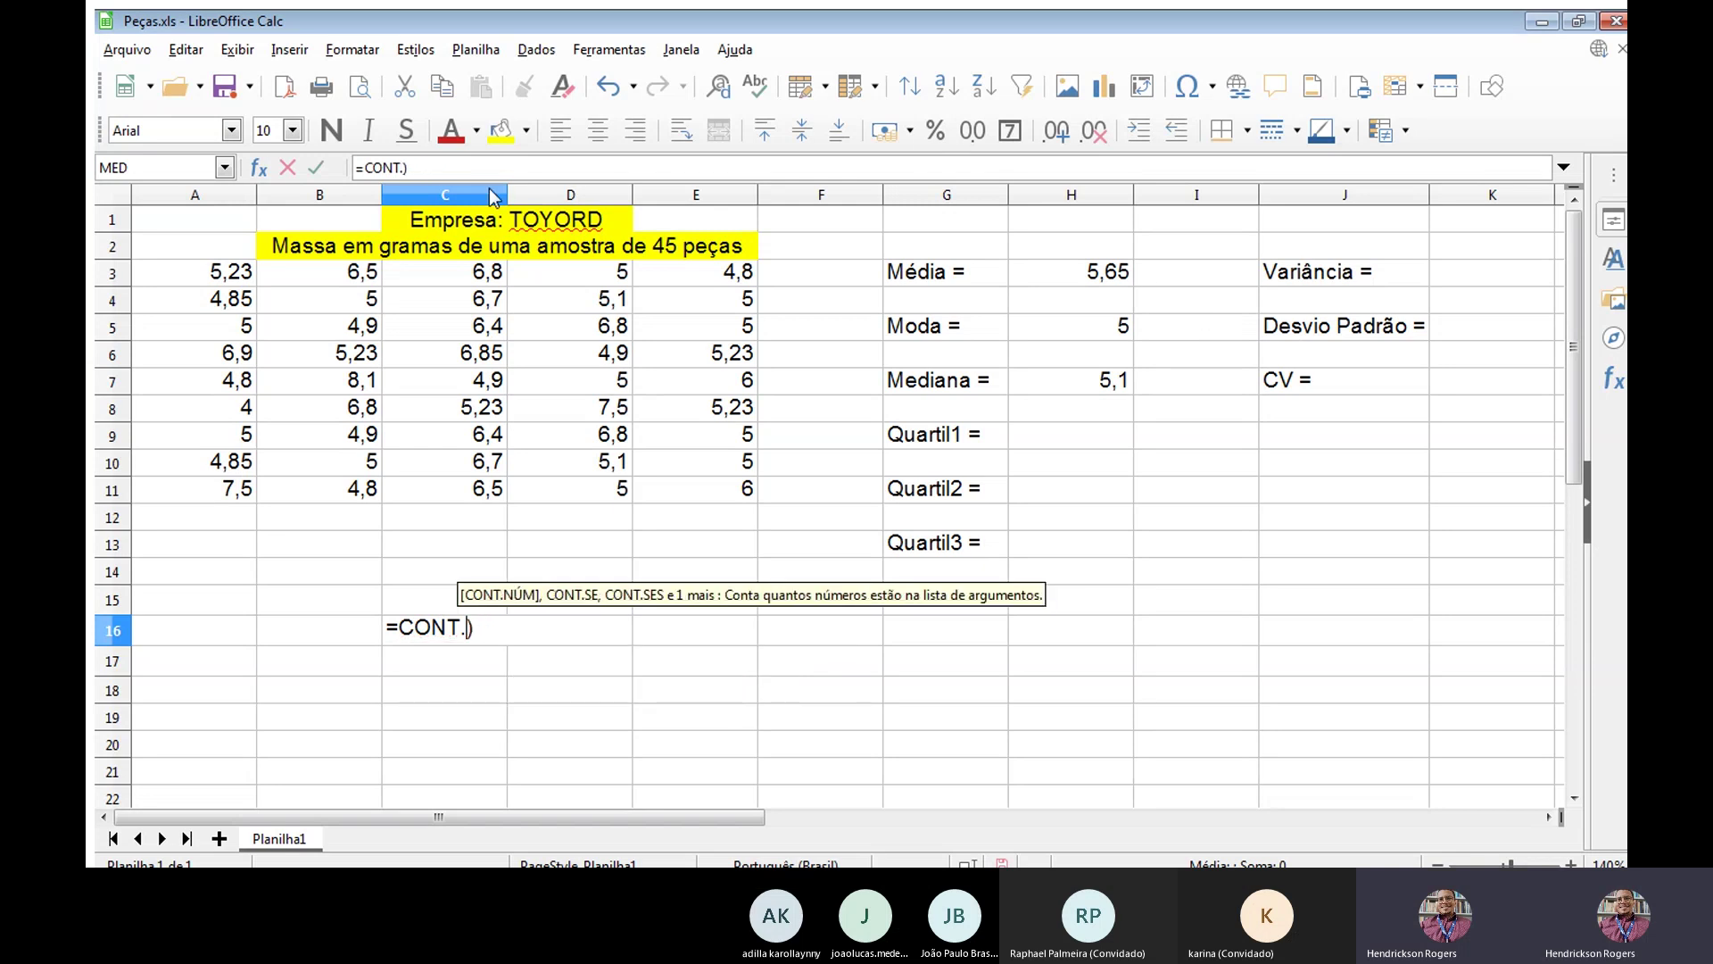
pyautogui.write('se(')
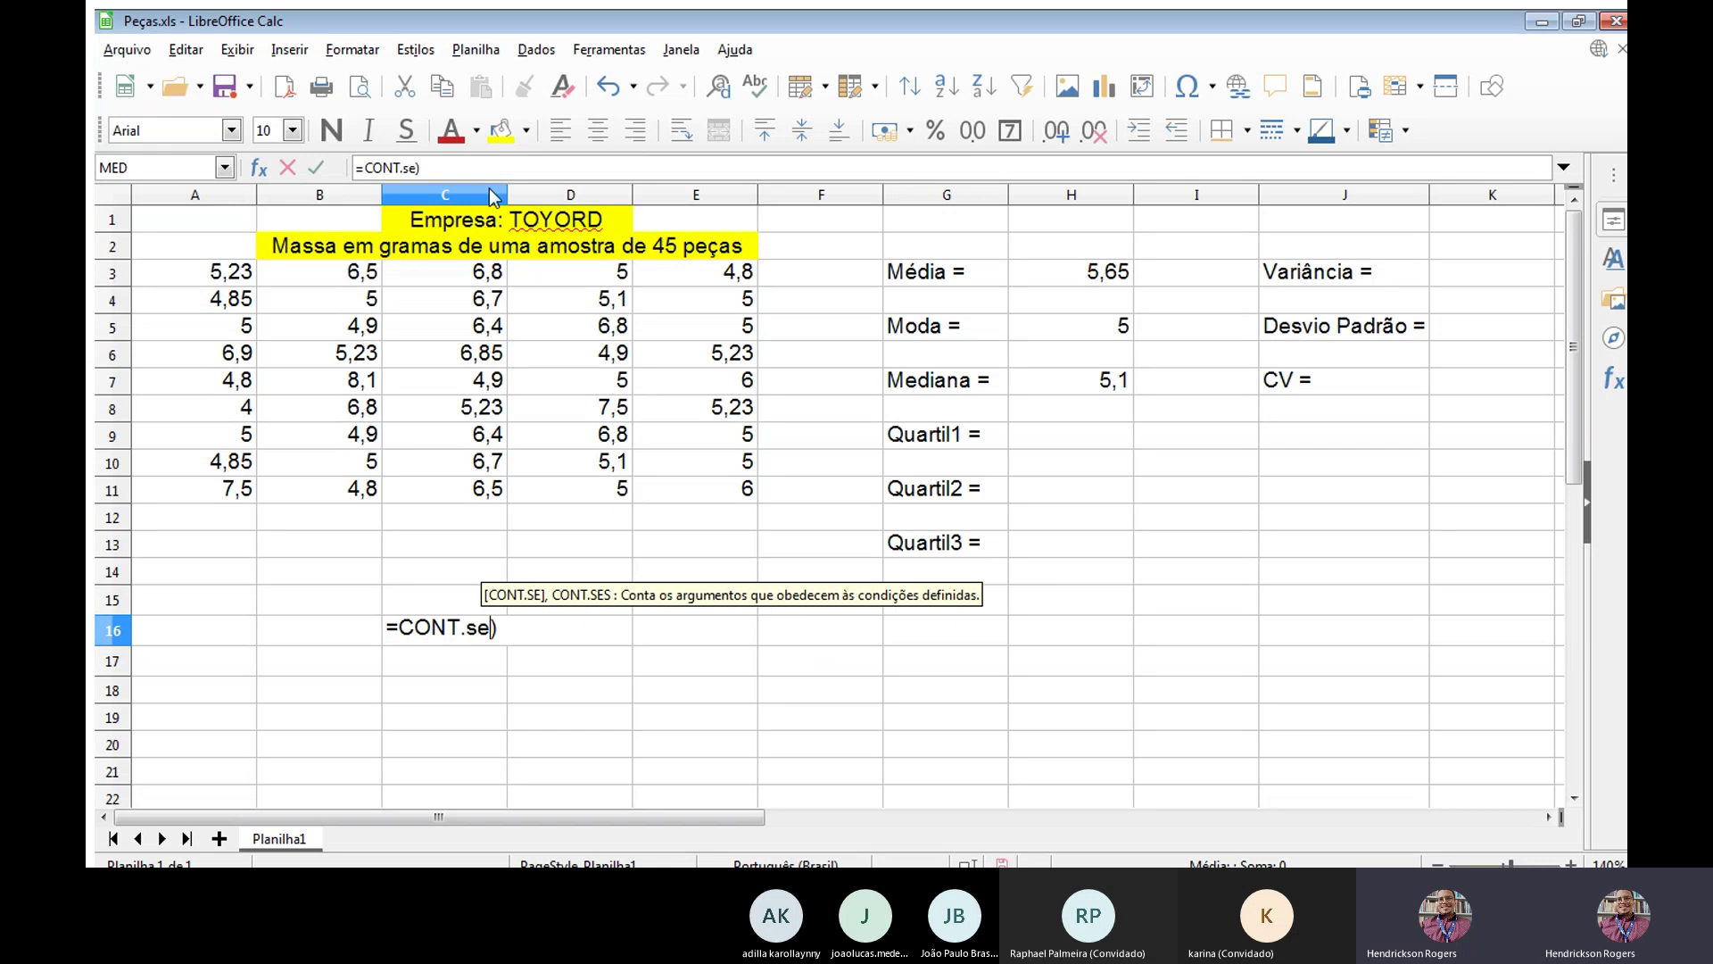
pyautogui.press('Return')
pyautogui.press('Up')
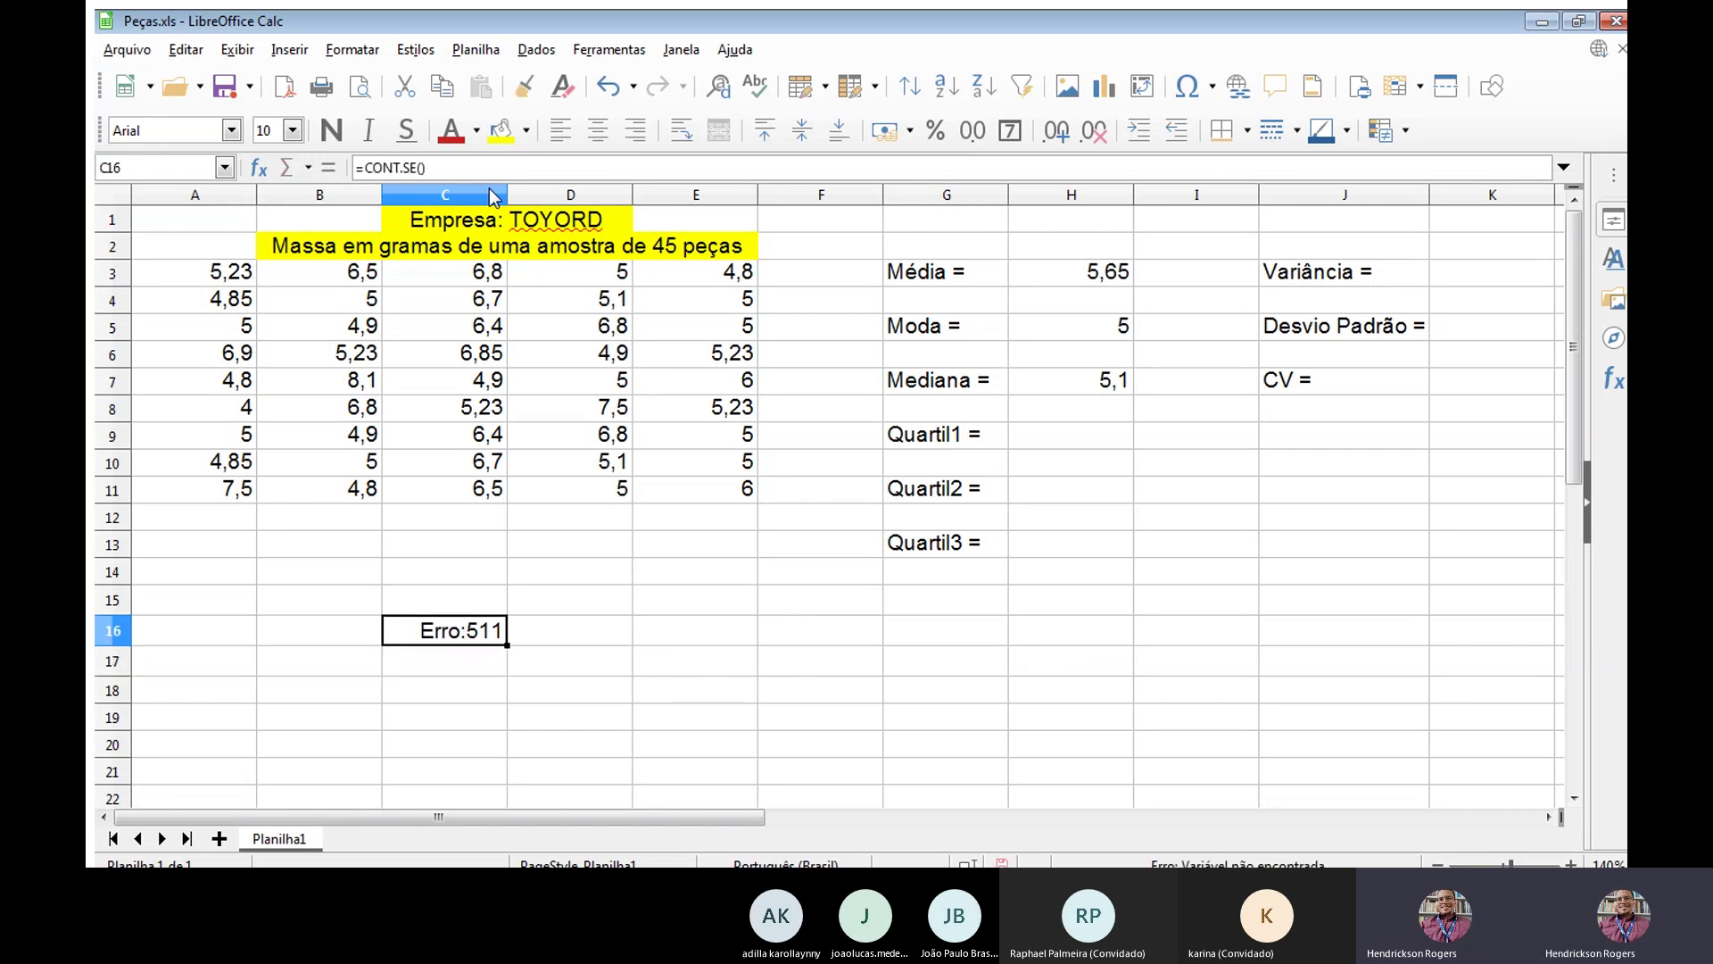
# Count how many masses equal 5,1 by entering =CONT.SE(A3:E11;5,1) in cell C16.
pyautogui.write('=cont')
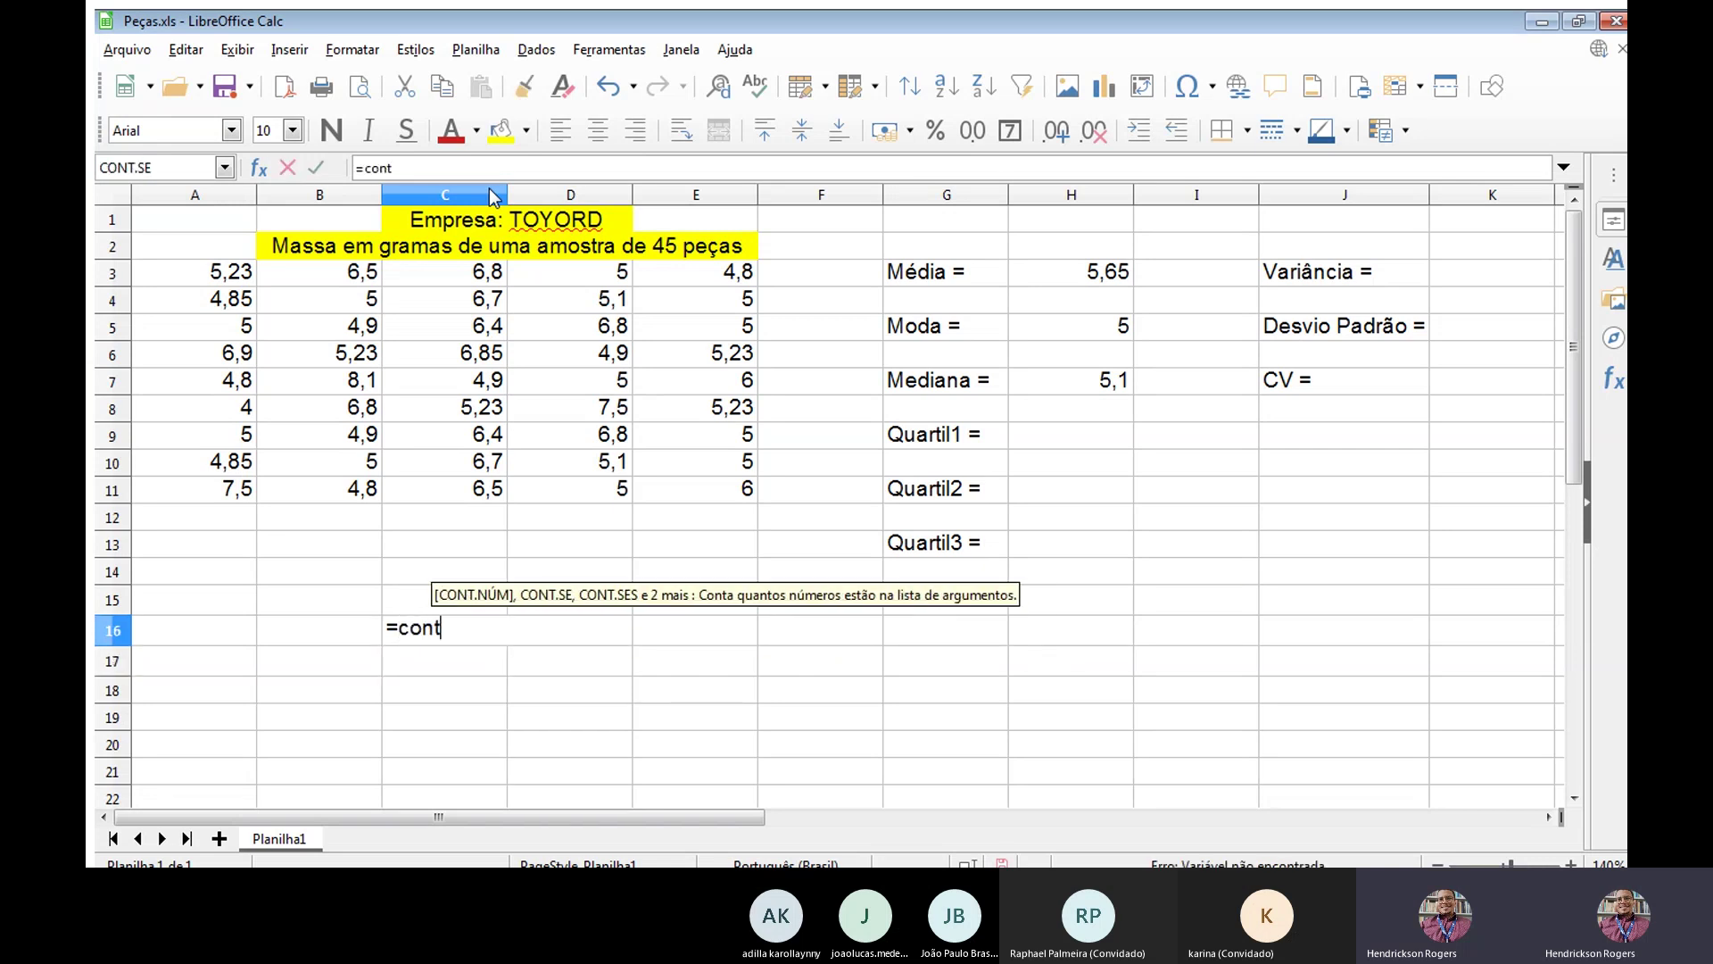
pyautogui.write('.s')
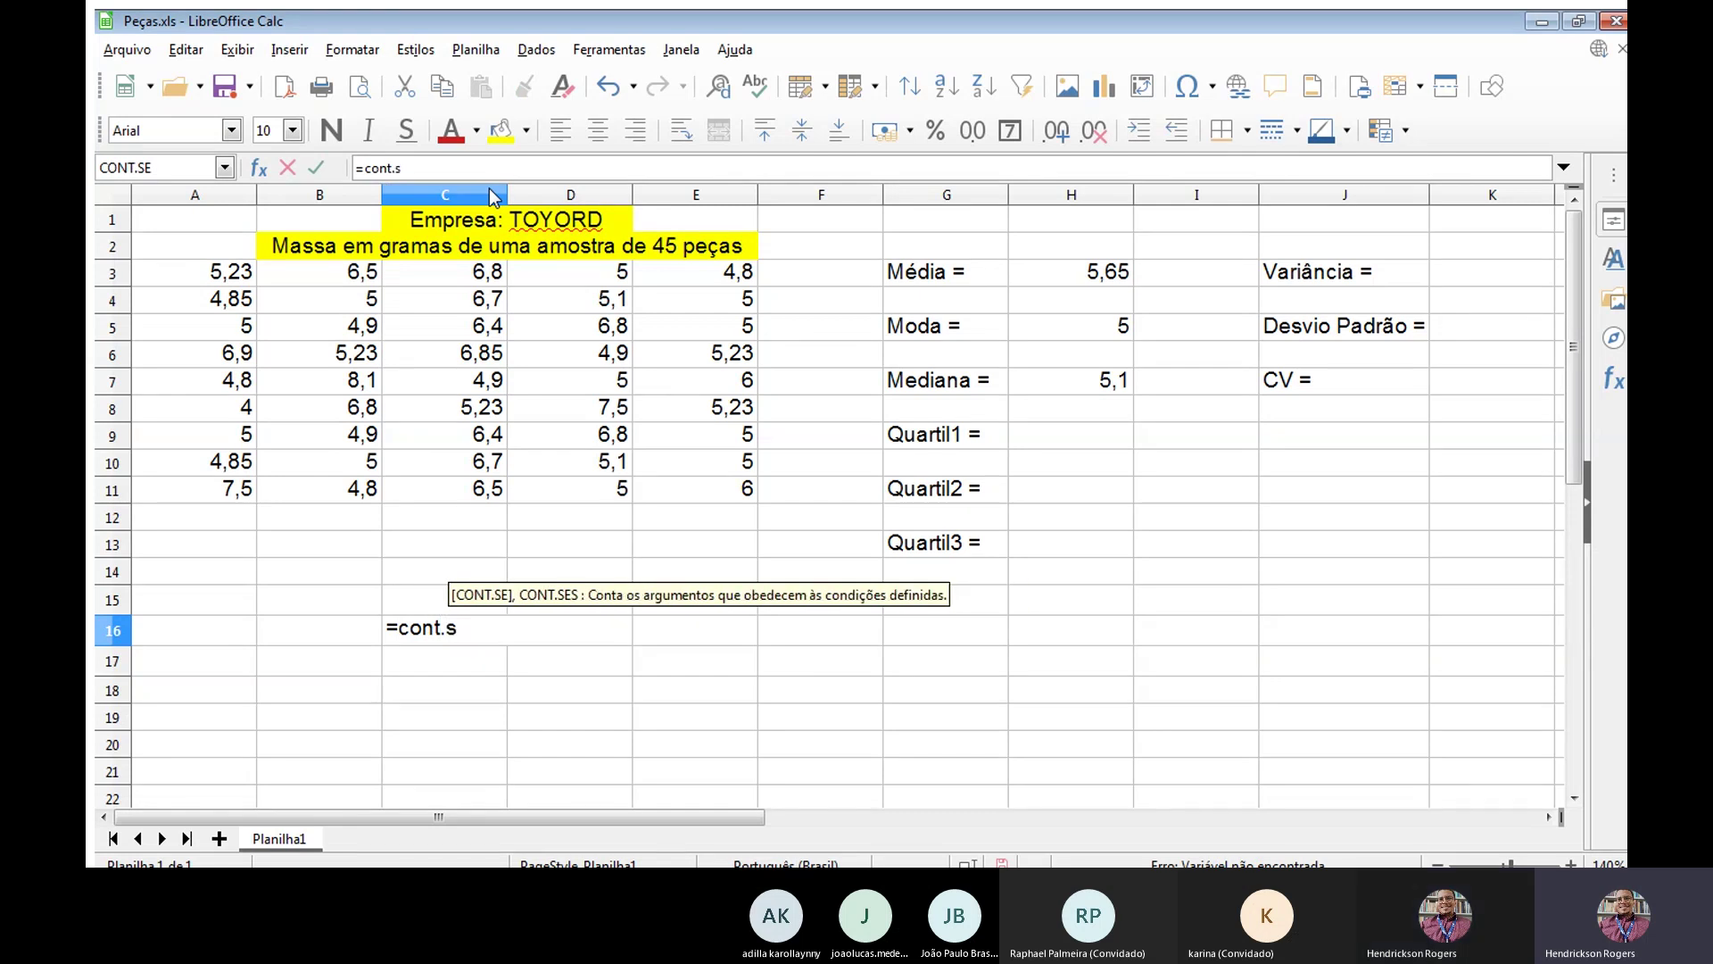
pyautogui.press('Return')
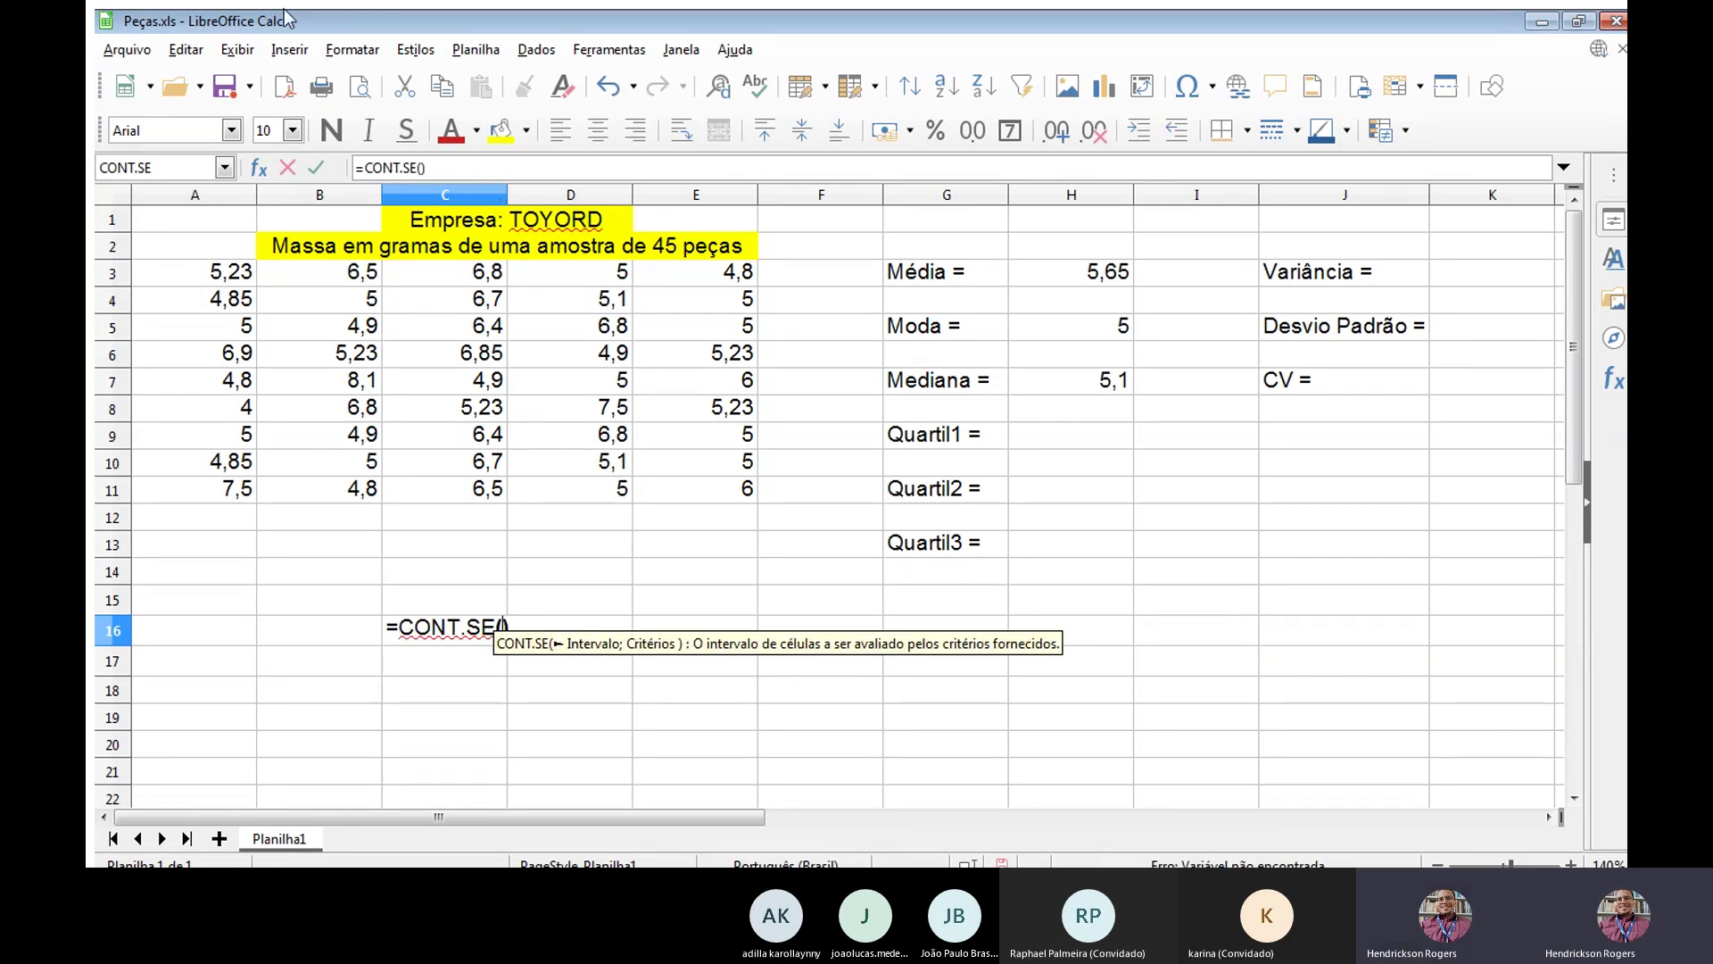
pyautogui.moveTo(211, 266); pyautogui.dragTo(694, 490)
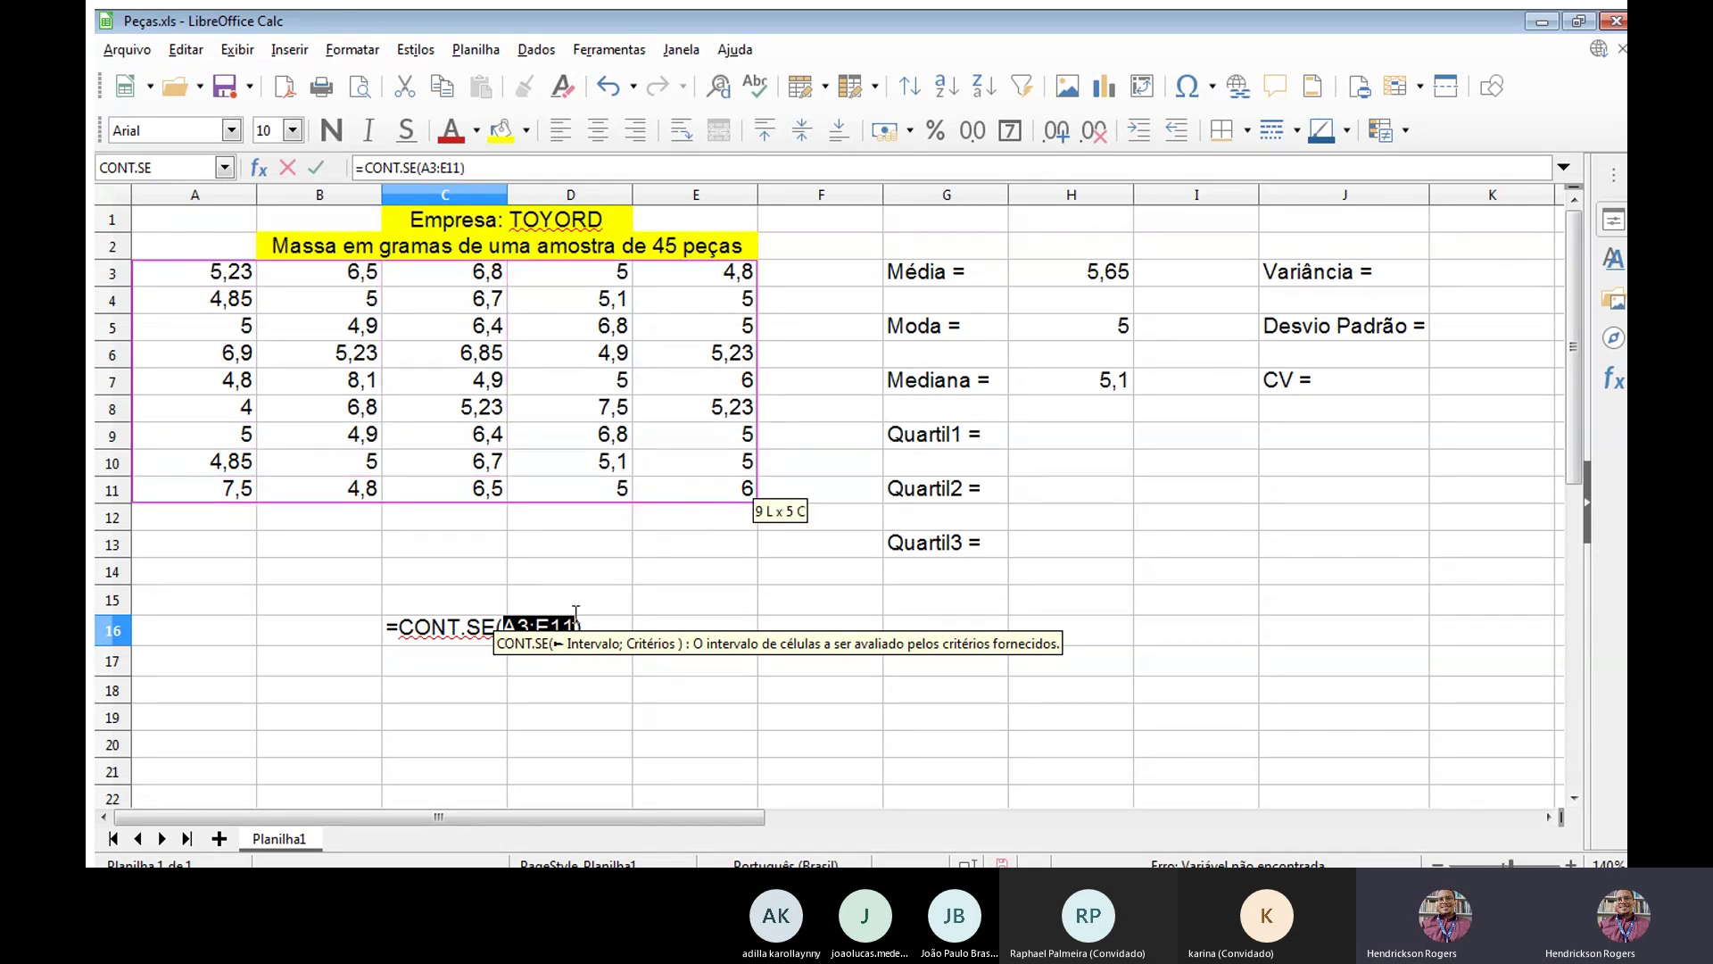
pyautogui.click(569, 616)
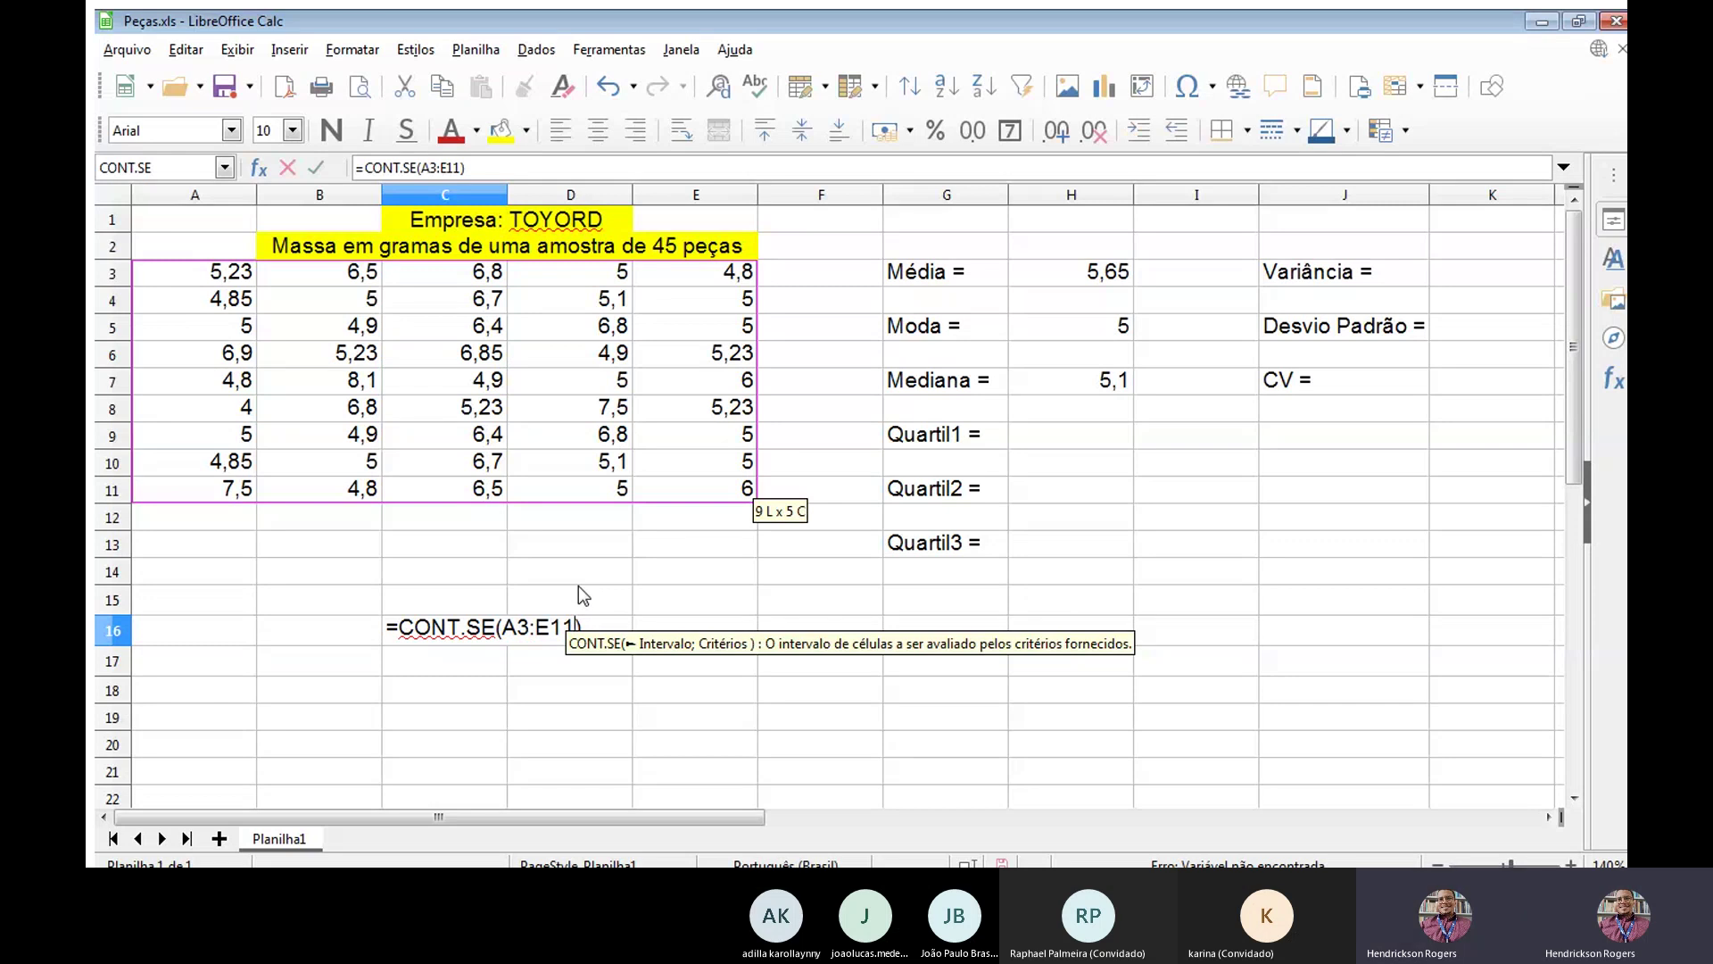
pyautogui.write(';')
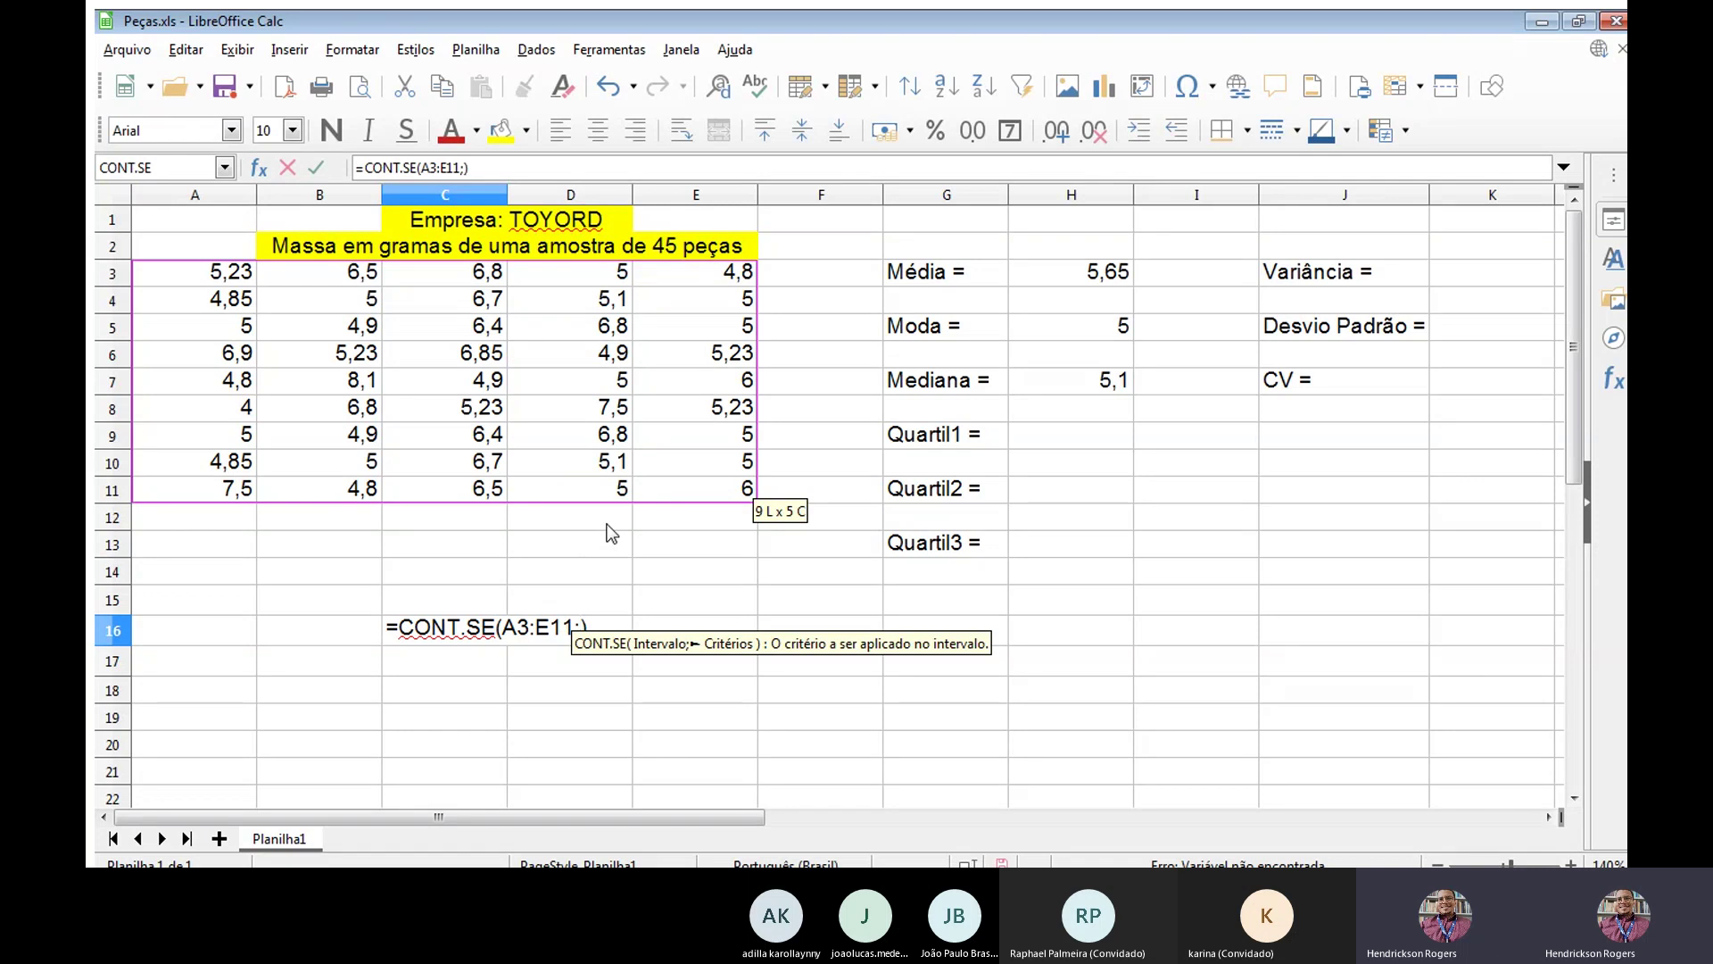
pyautogui.write('5,1')
pyautogui.press('Return')
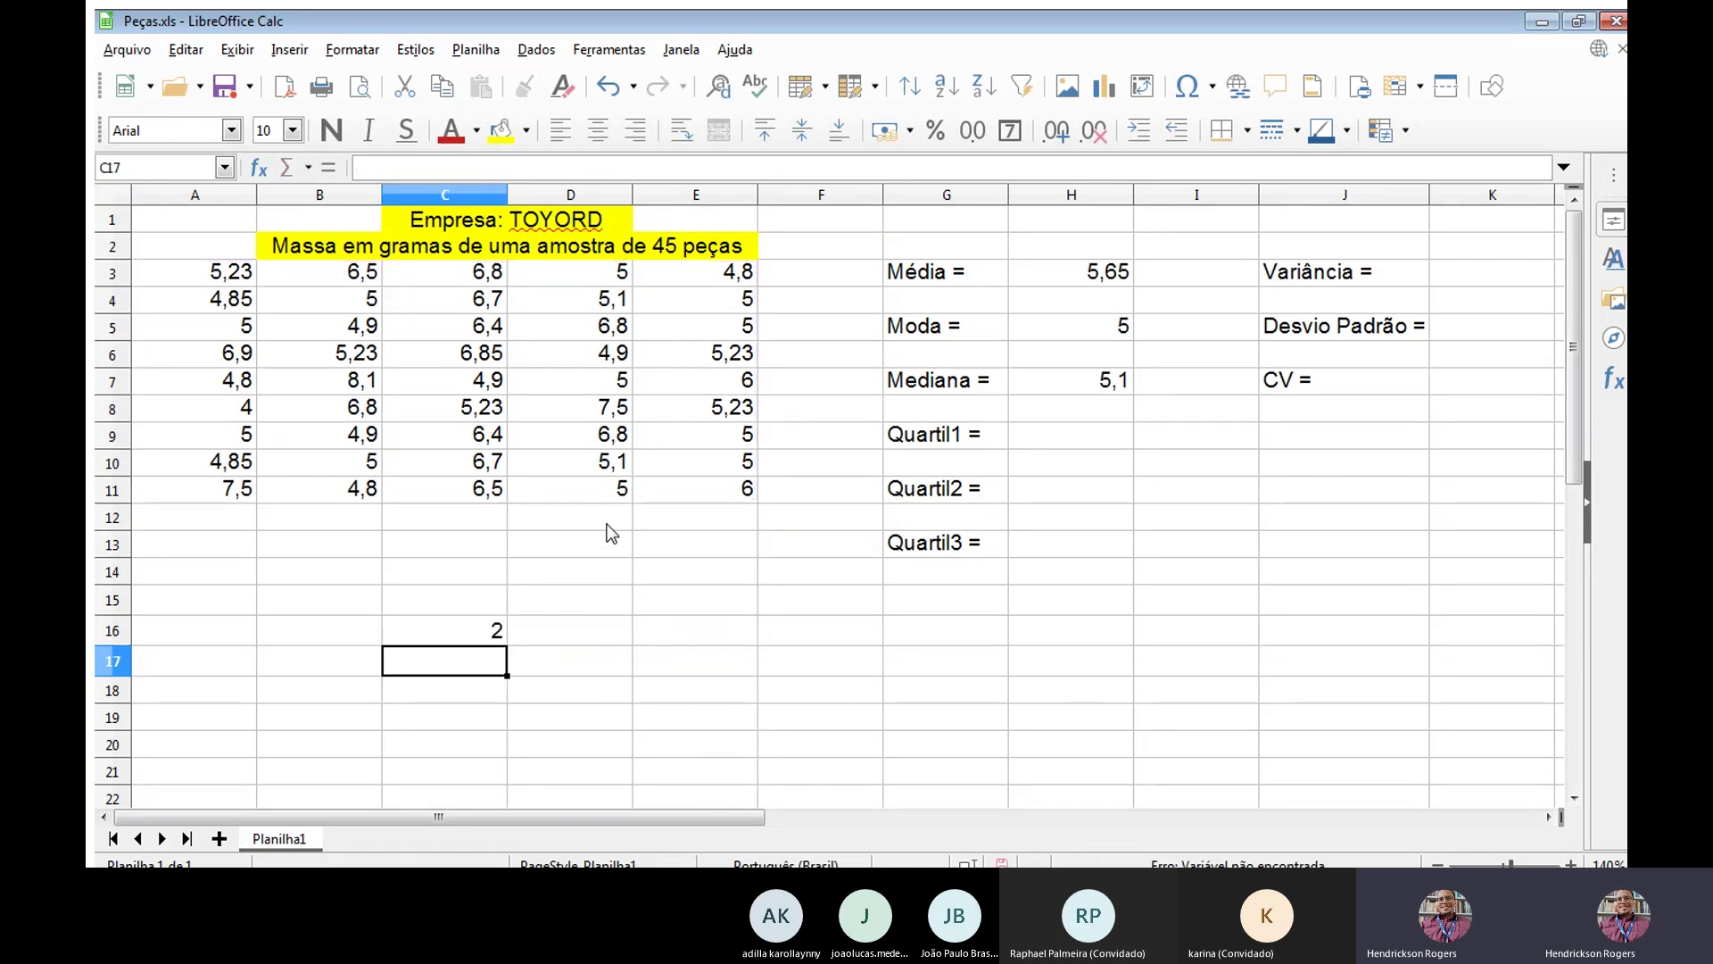
# Locate the masses matching the median in the sample and highlight D4 together with D10.
pyautogui.press('Up')
pyautogui.press('Up')
pyautogui.press('Up')
pyautogui.press('Up')
pyautogui.press('Up')
pyautogui.press('Up')
pyautogui.press('Up')
pyautogui.press('Up')
pyautogui.press('Up')
pyautogui.press('Up')
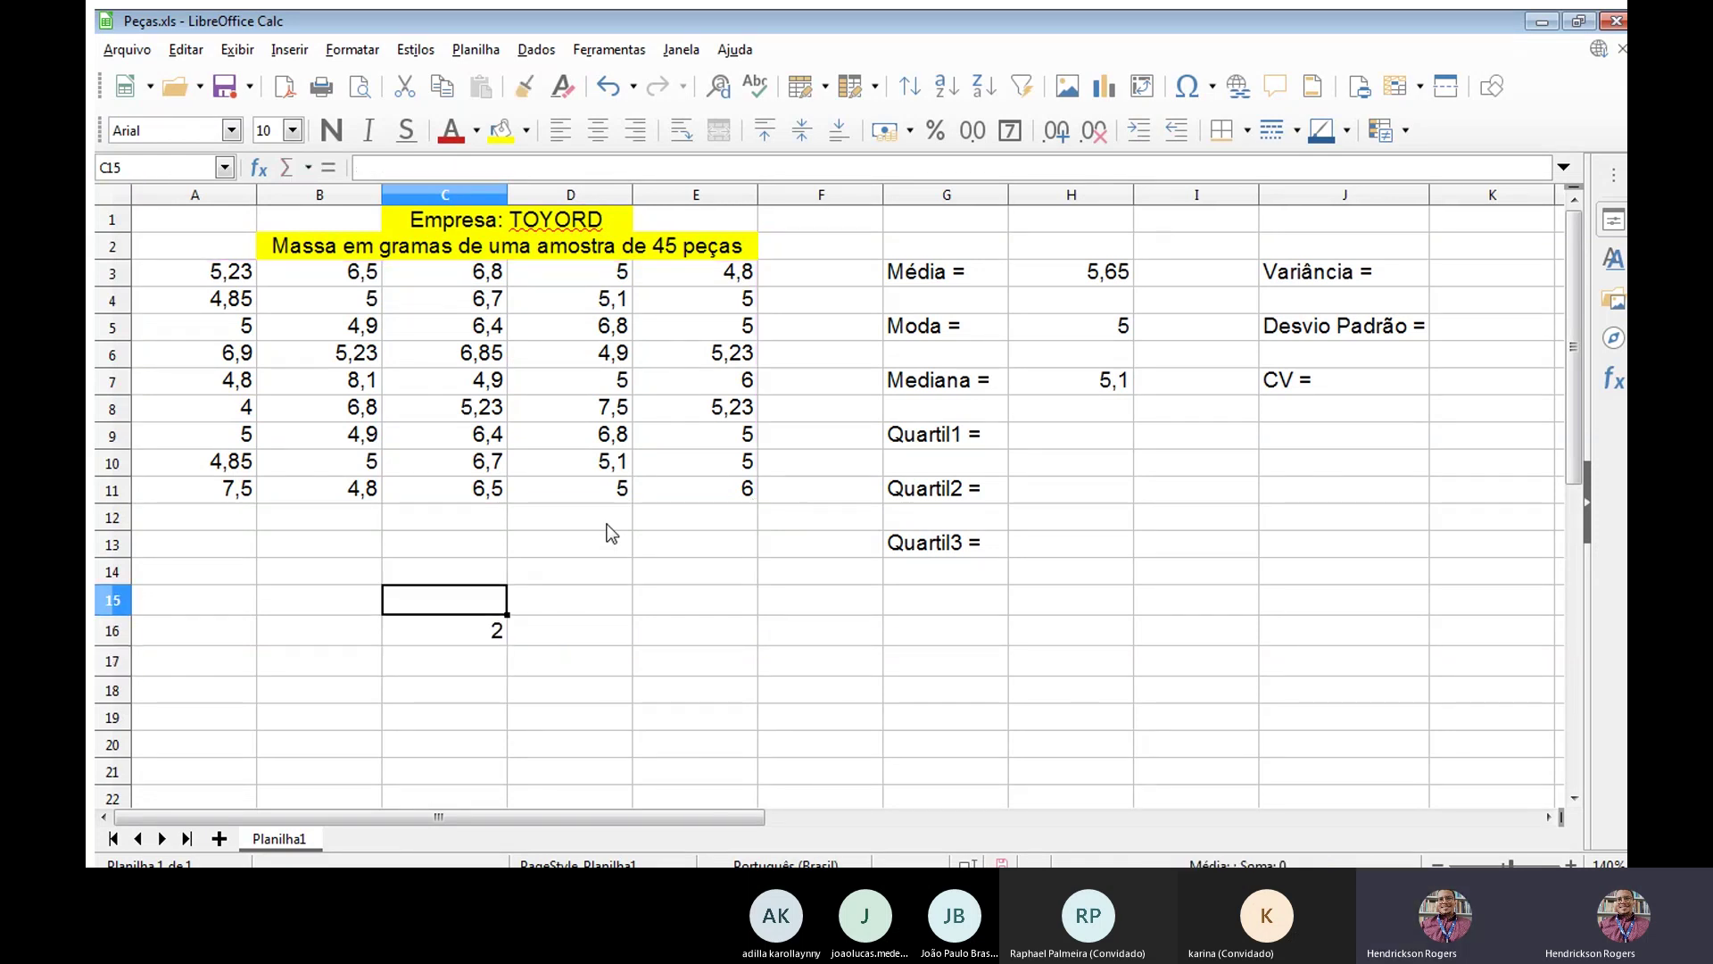
pyautogui.press('Up')
pyautogui.press('Up')
pyautogui.press('Up')
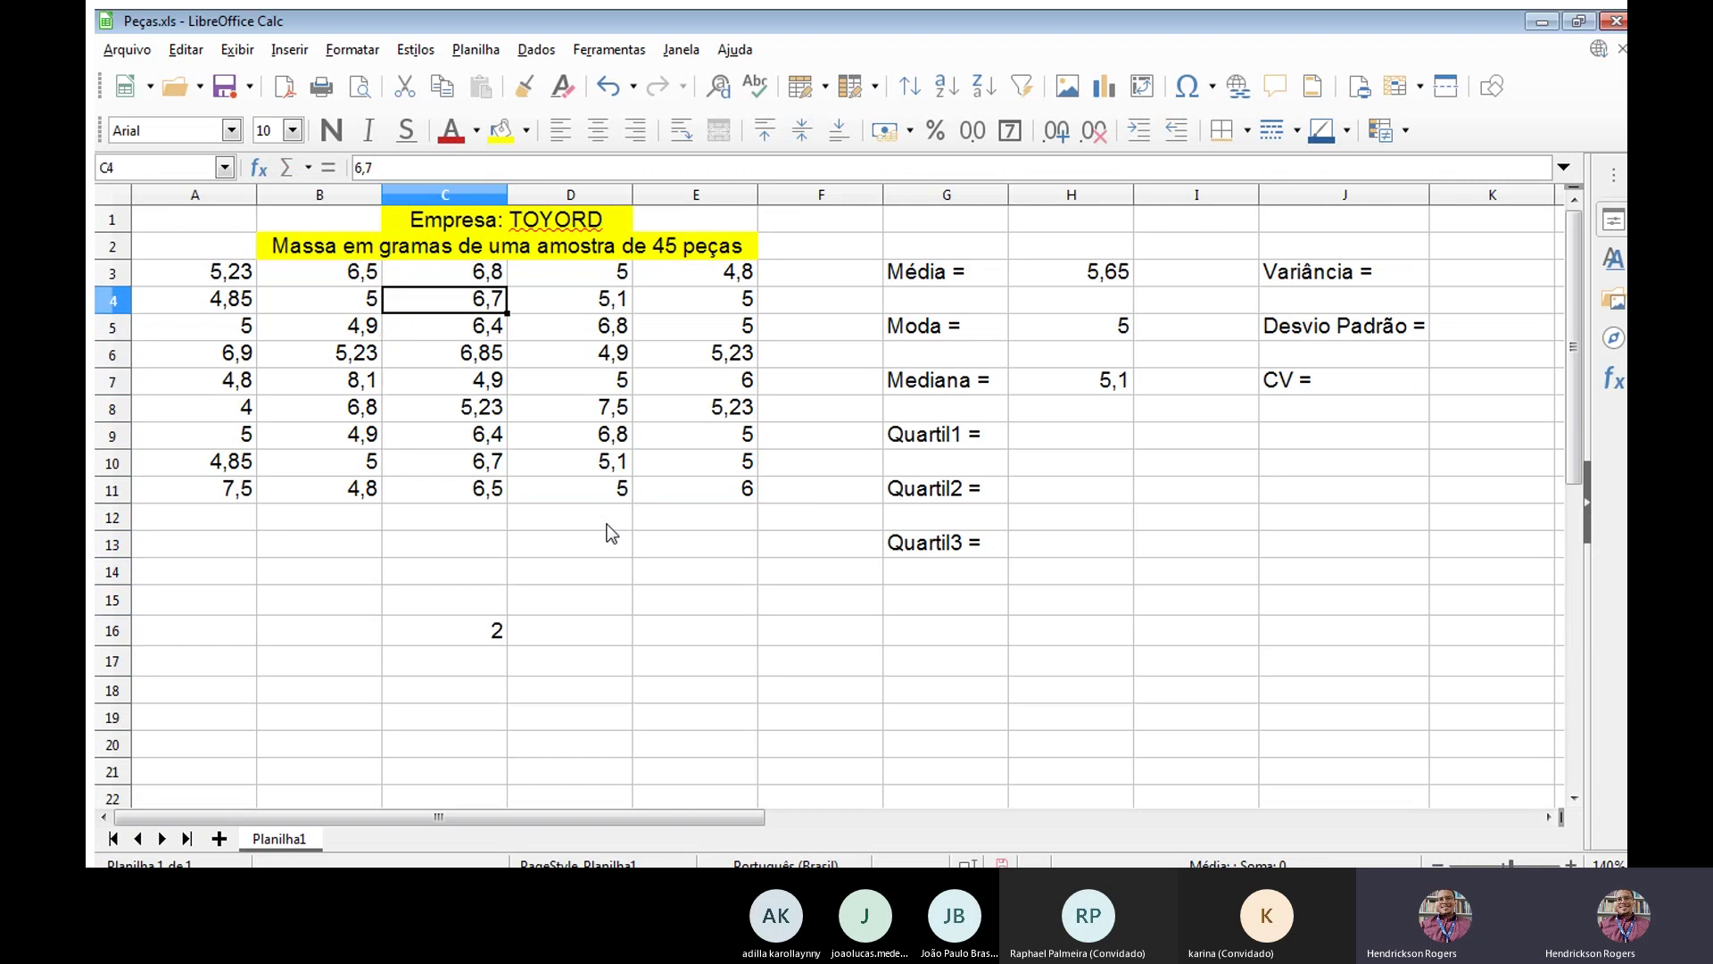
pyautogui.press('Right')
pyautogui.press('Right')
pyautogui.press('Left')
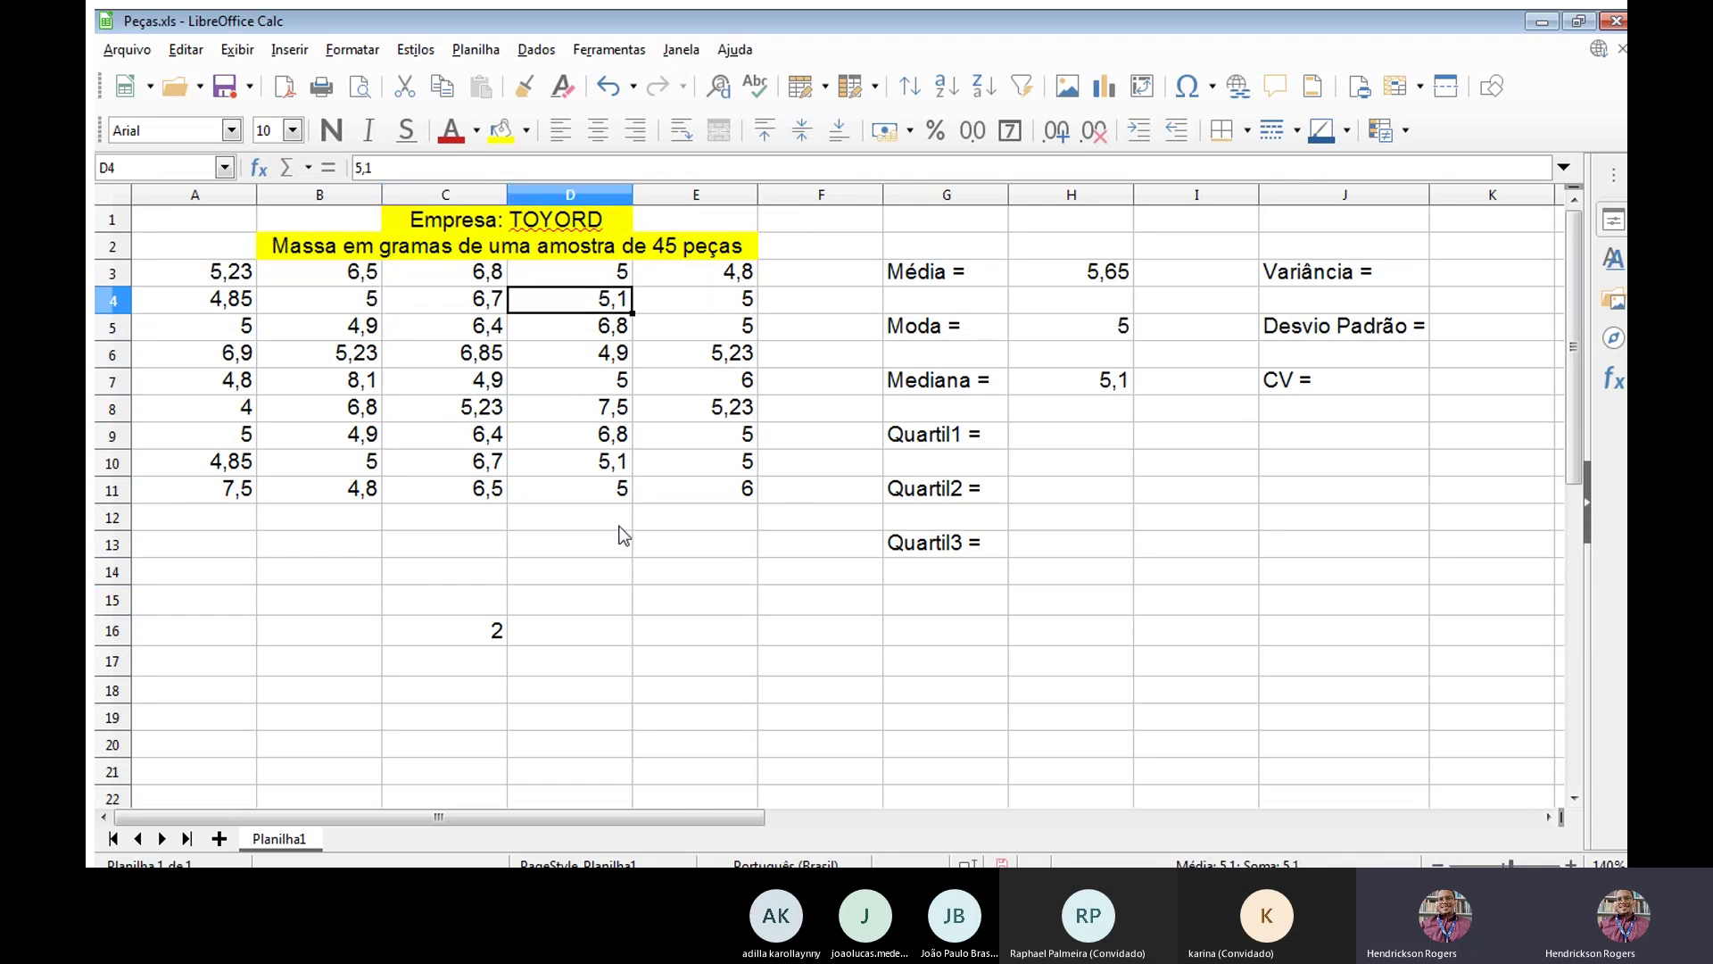
pyautogui.keyDown('ctrl'); pyautogui.click(603, 459); pyautogui.keyUp('ctrl')
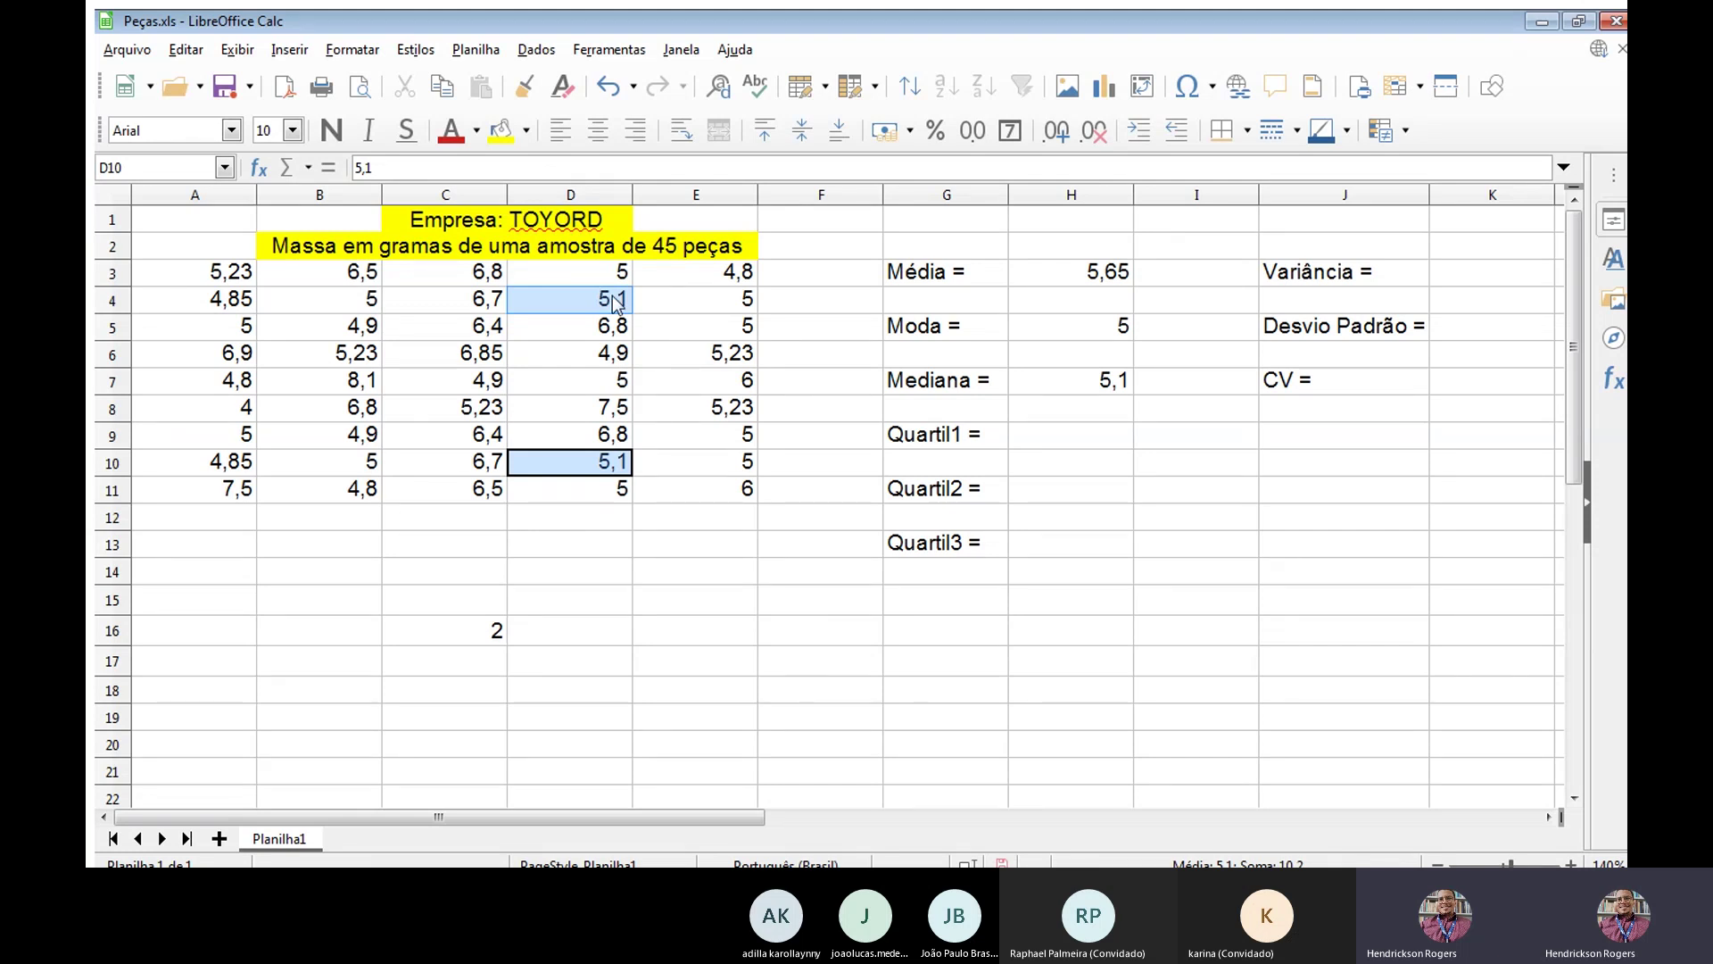
# Delete the CONT.SE counting formula from cell C16.
pyautogui.click(489, 619)
pyautogui.hotkey('ctrl', 'z')
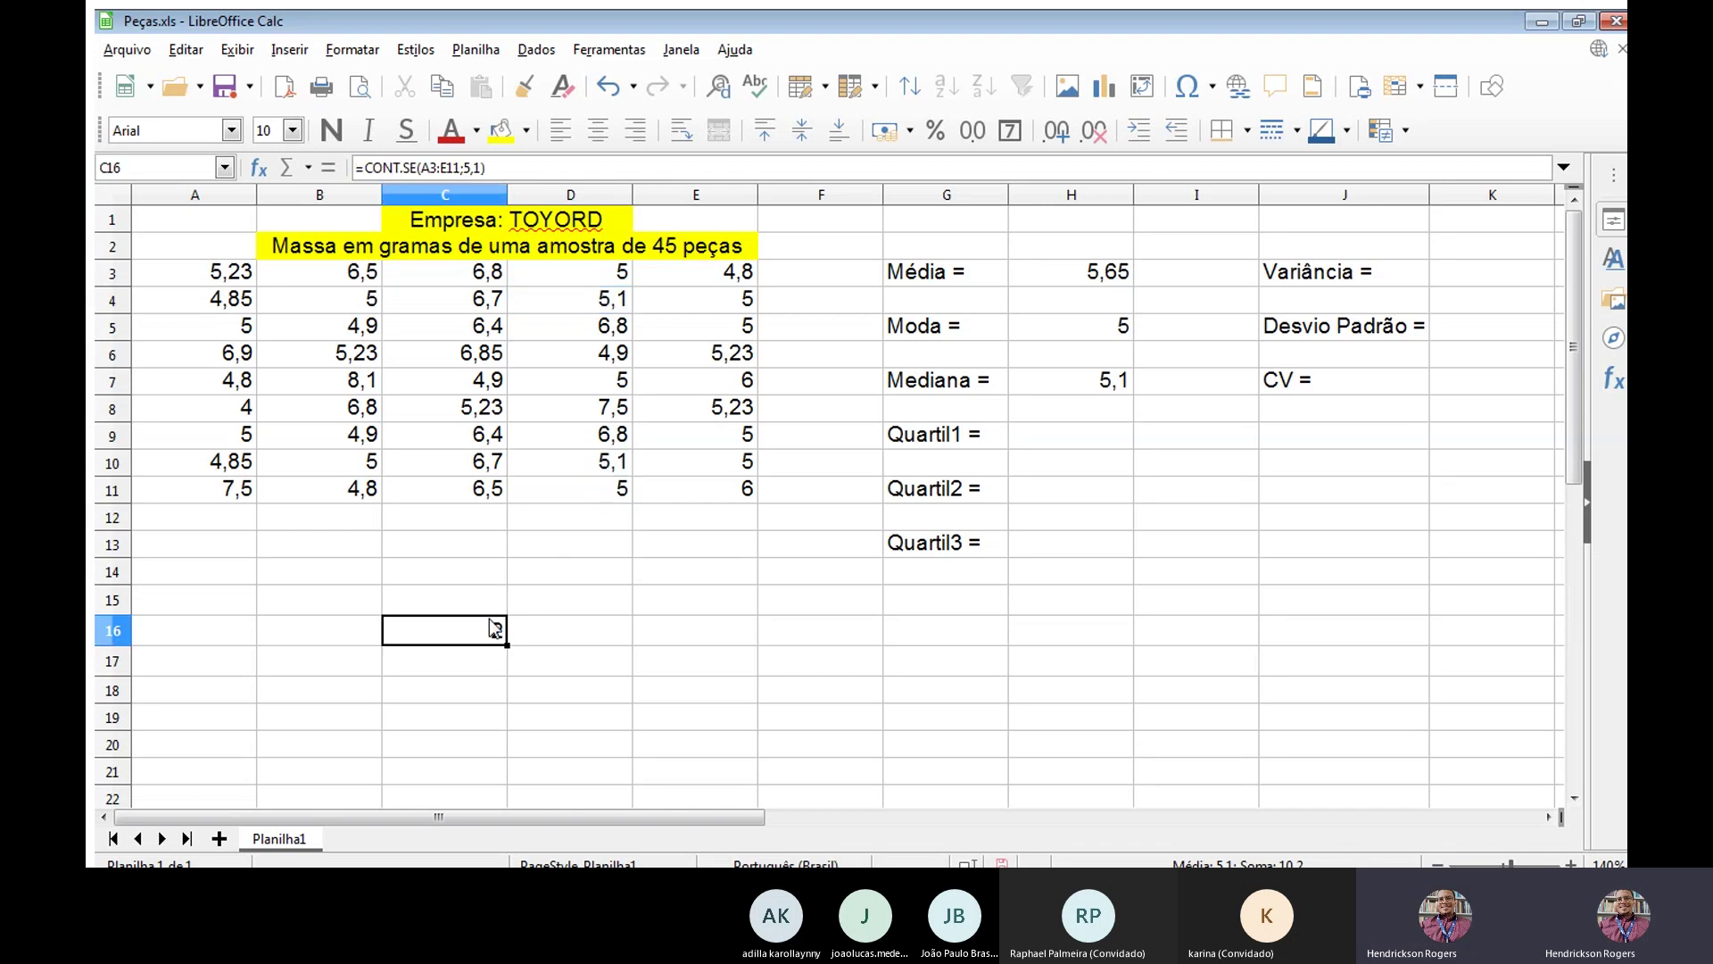
pyautogui.press('Delete')
pyautogui.press('Right')
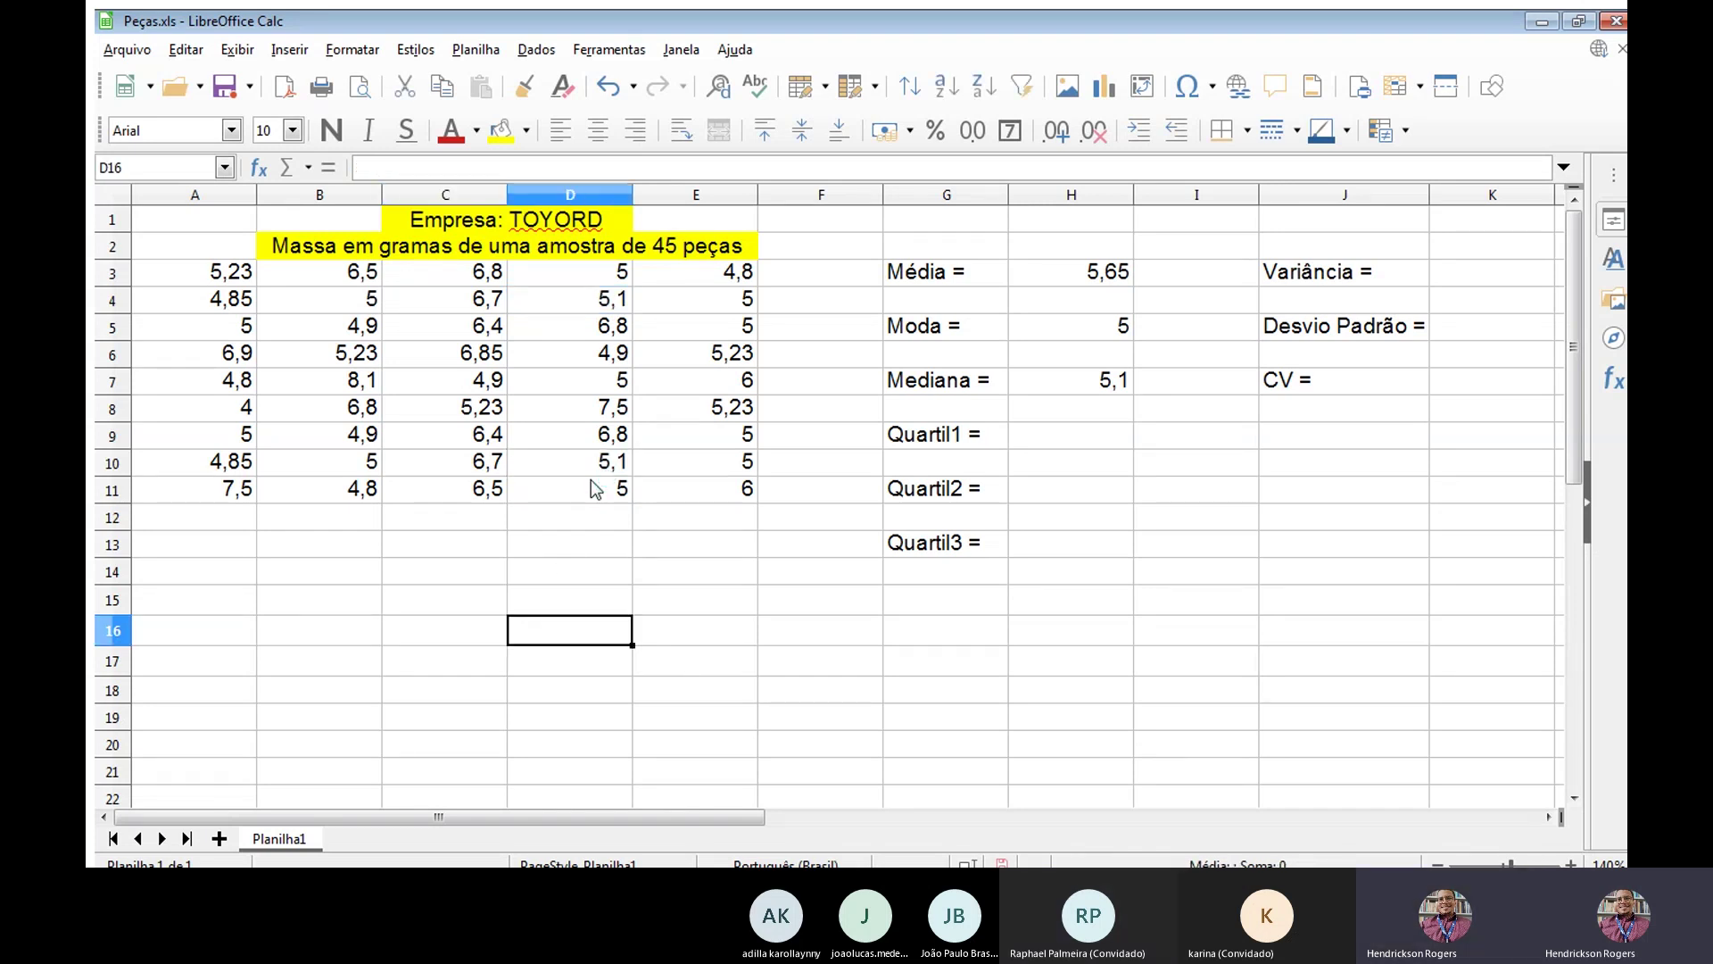
# Highlight the mean, mode and median results in H3:H7.
pyautogui.press('Right')
pyautogui.press('Right')
pyautogui.press('Right')
pyautogui.press('Up')
pyautogui.press('Up')
pyautogui.press('Up')
pyautogui.press('Up')
pyautogui.press('Up')
pyautogui.press('Up')
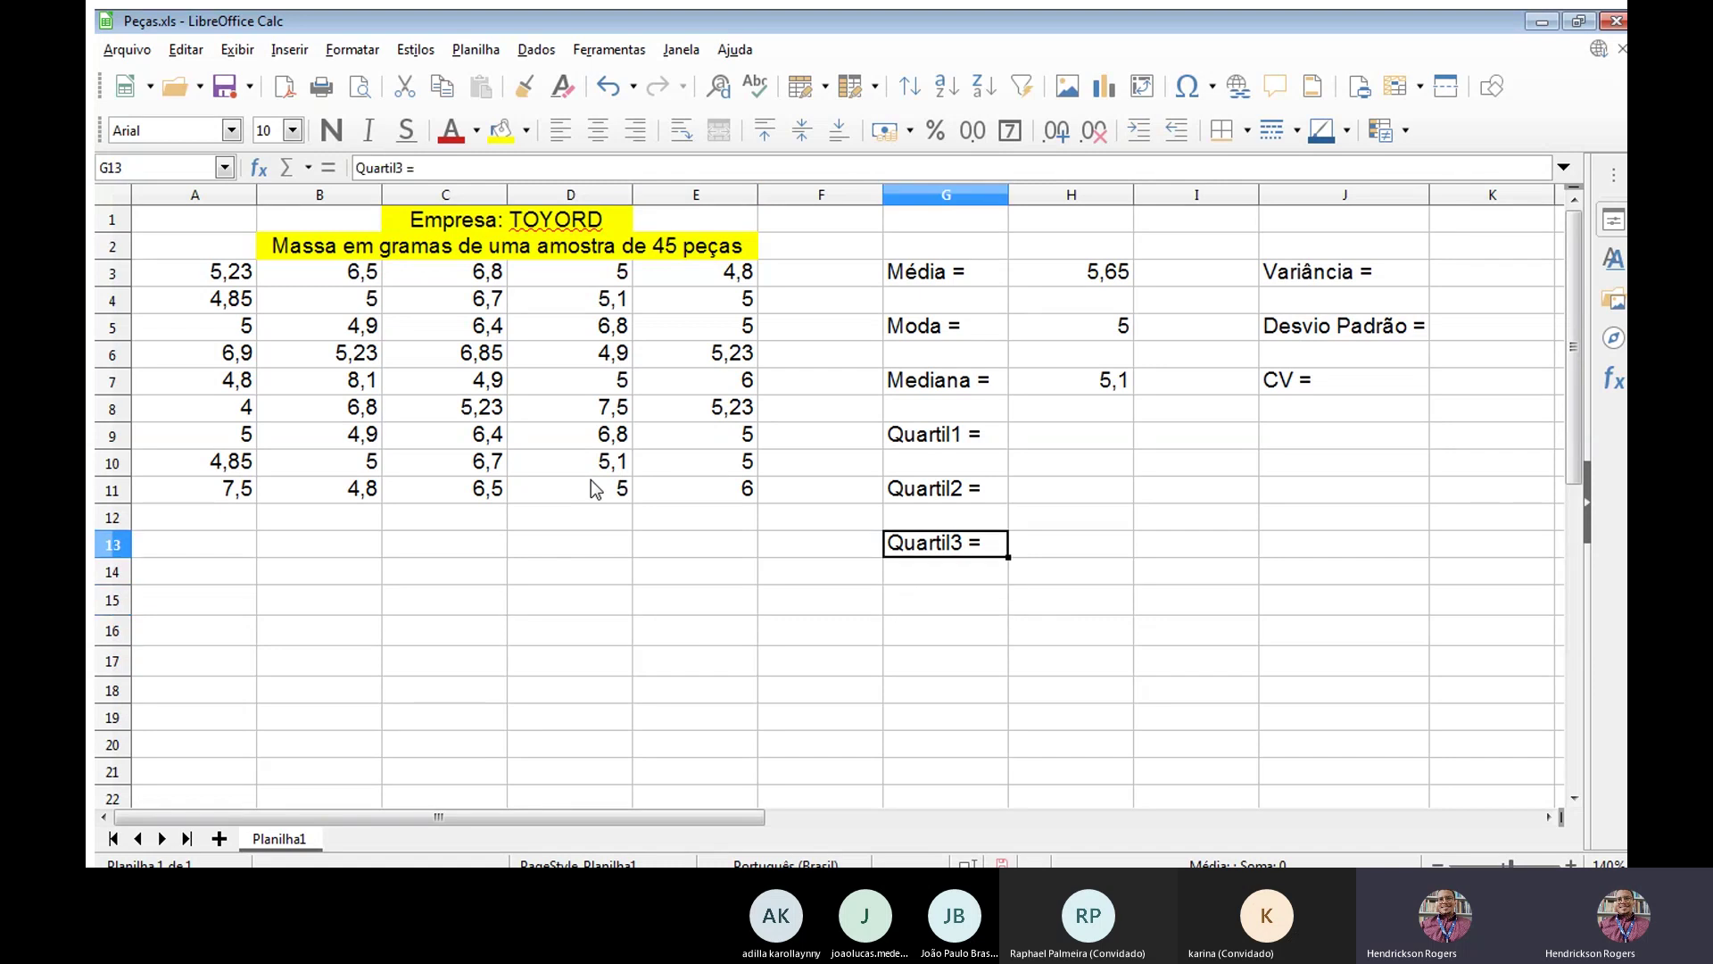
pyautogui.press('Up')
pyautogui.press('Right')
pyautogui.press('Up')
pyautogui.press('Up')
pyautogui.hotkey('shift', 'Up')
pyautogui.hotkey('shift', 'Up')
pyautogui.hotkey('shift', 'Up')
pyautogui.hotkey('shift', 'Up')
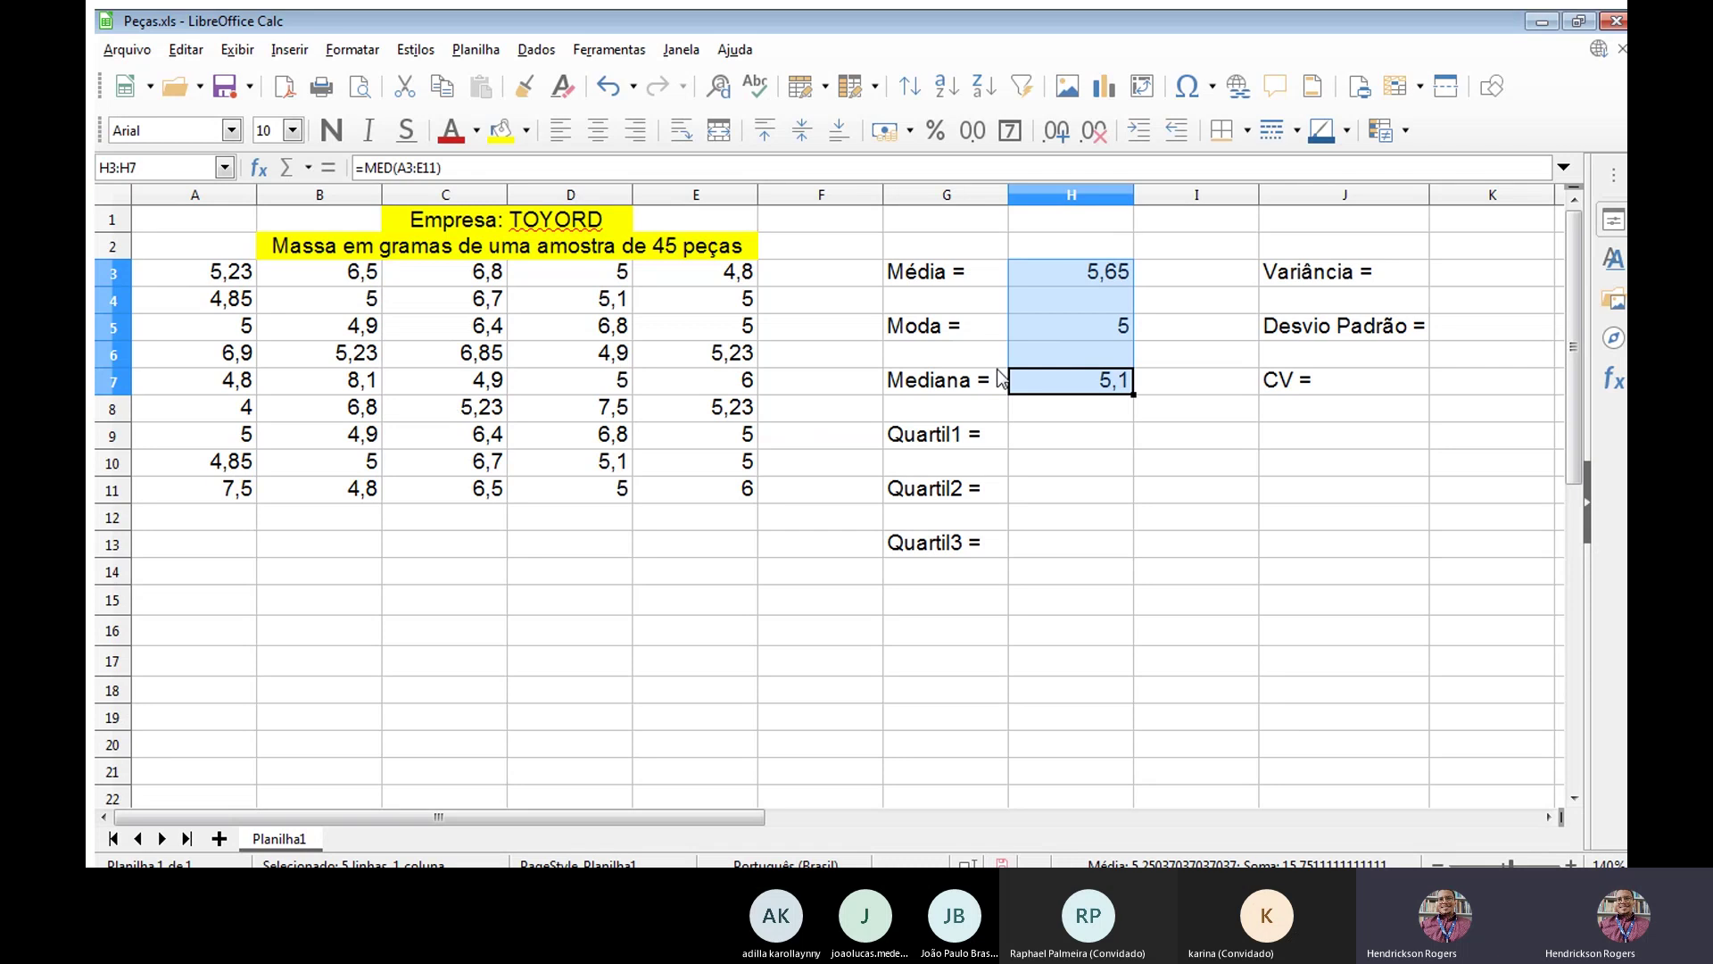
# Review the mean, mode and median results one by one in column H, from the Quartil1 cell H9 up to H3.
pyautogui.click(1061, 411)
pyautogui.click(1073, 435)
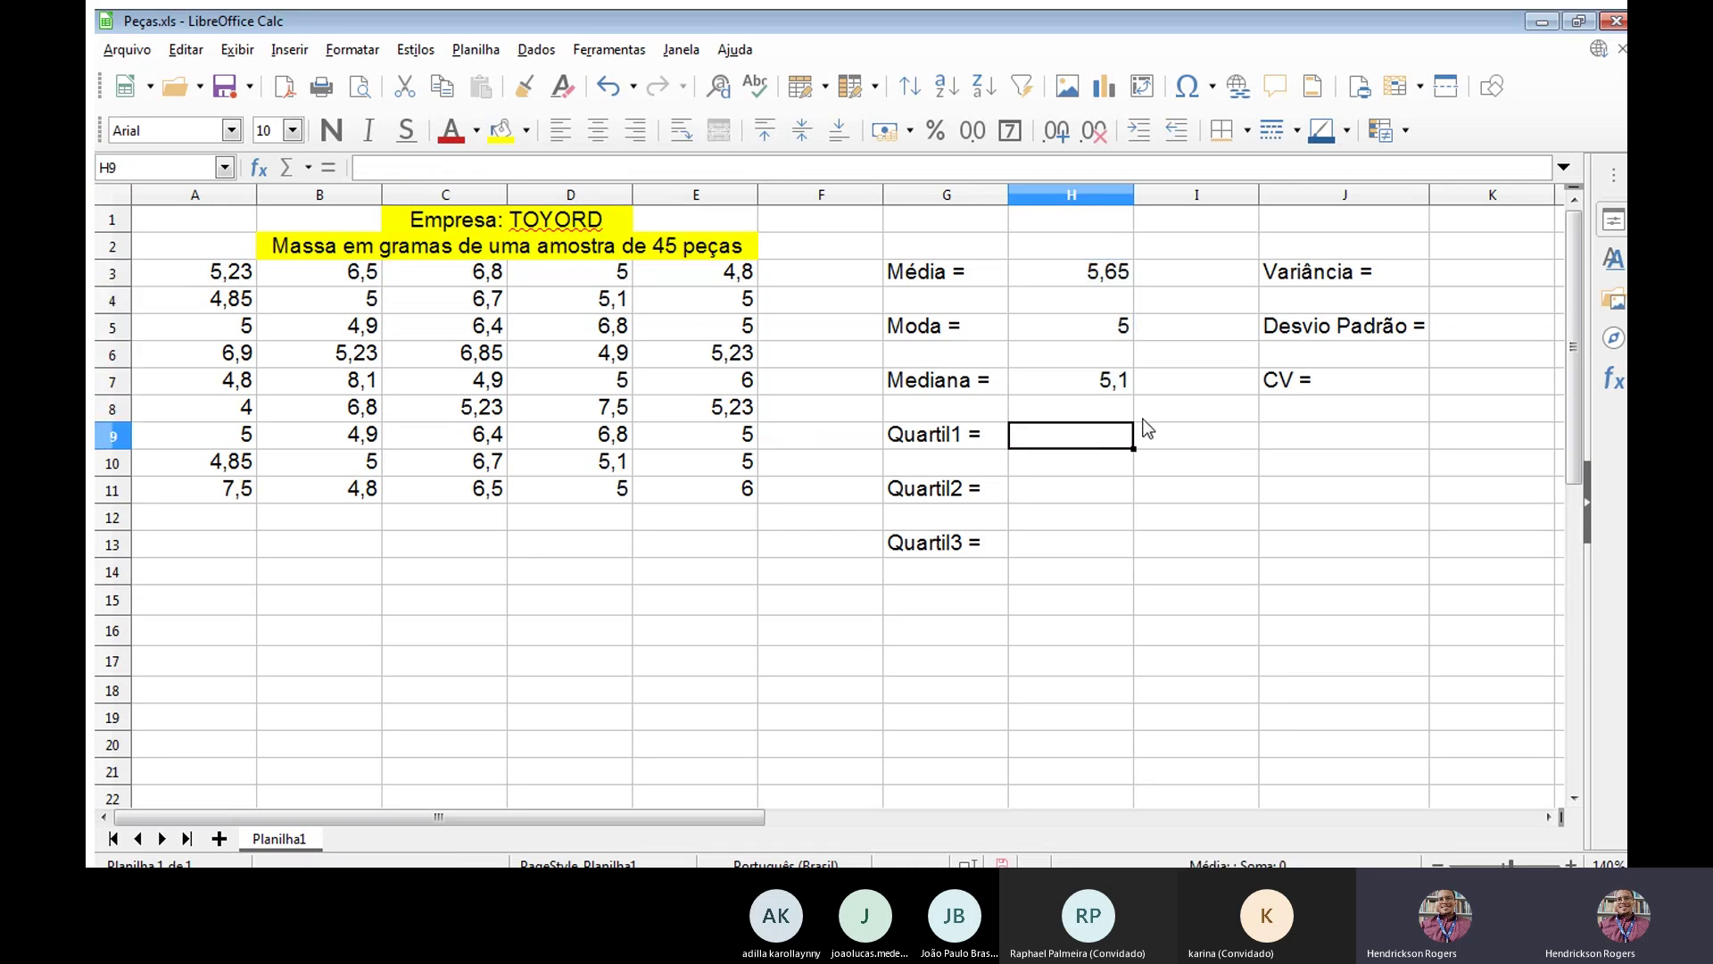
pyautogui.press('Up')
pyautogui.press('Up')
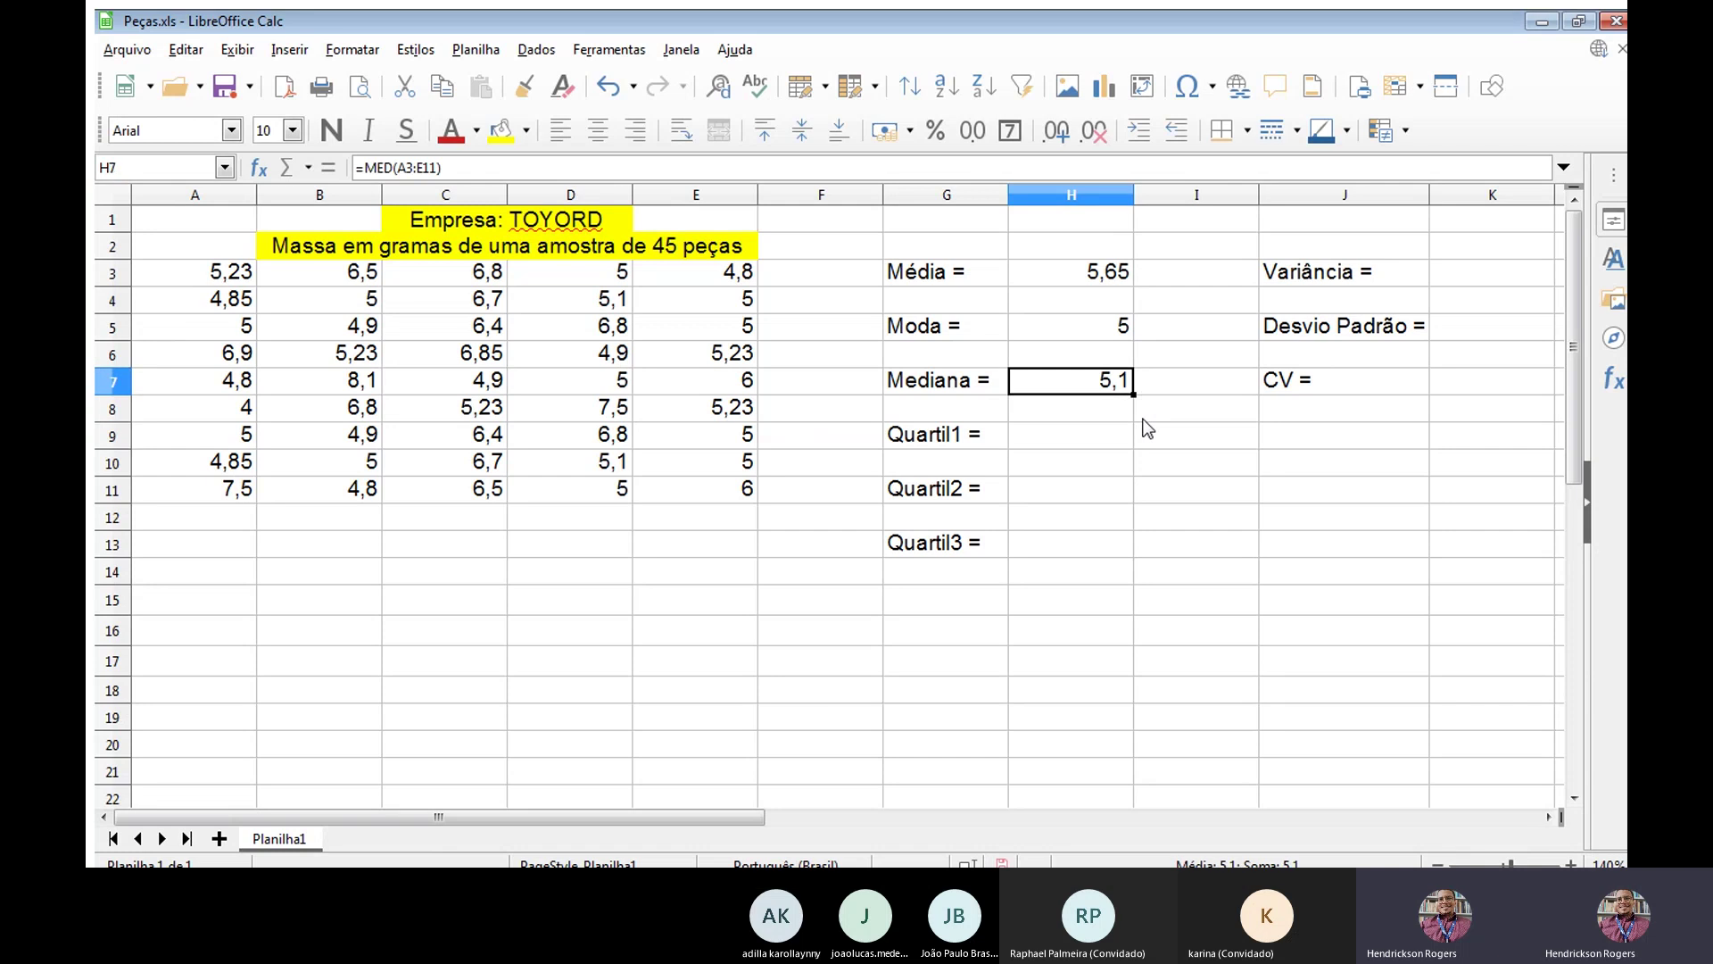
pyautogui.press('Up')
pyautogui.press('Up')
pyautogui.press('Up')
pyautogui.press('Down')
pyautogui.press('Down')
pyautogui.press('Down')
pyautogui.press('Up')
pyautogui.press('Up')
pyautogui.press('Up')
pyautogui.press('Up')
# Highlight the whole mass sample, A3:E11.
pyautogui.press('Left')
pyautogui.press('Left')
pyautogui.press('Left')
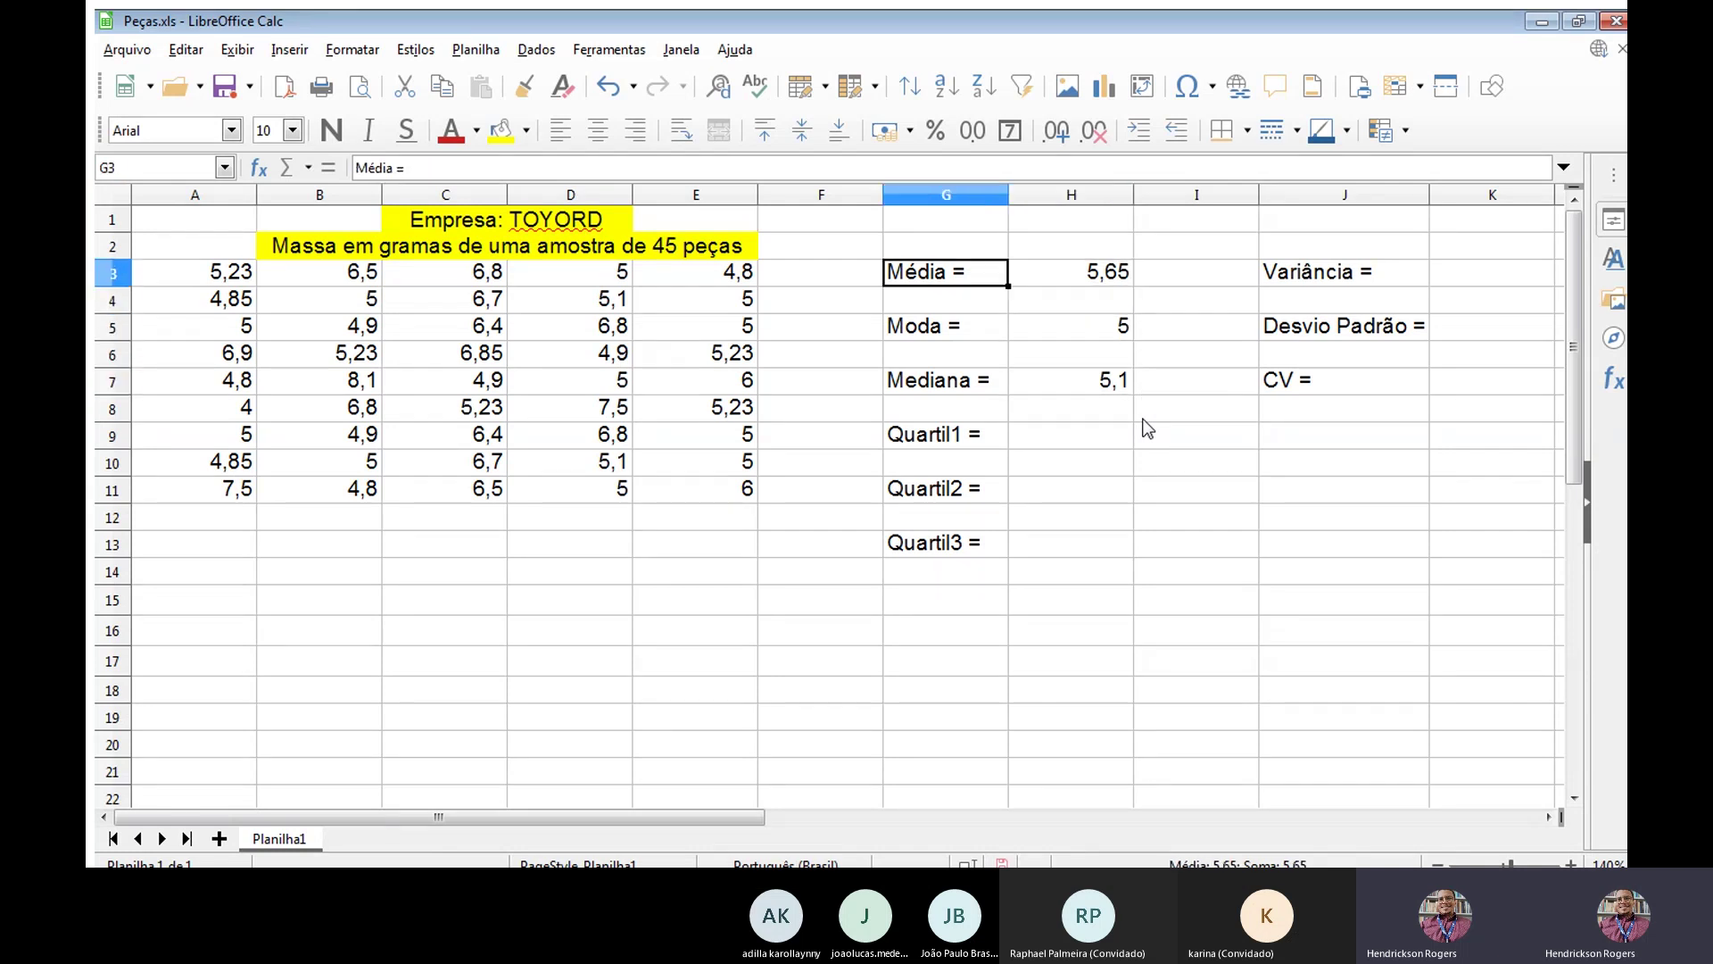
pyautogui.press('Left')
pyautogui.press('Left')
pyautogui.press('Left')
pyautogui.press('Left')
pyautogui.hotkey('shift', 'Right')
pyautogui.hotkey('shift', 'Right')
pyautogui.hotkey('shift', 'Right')
pyautogui.hotkey('shift', 'Right')
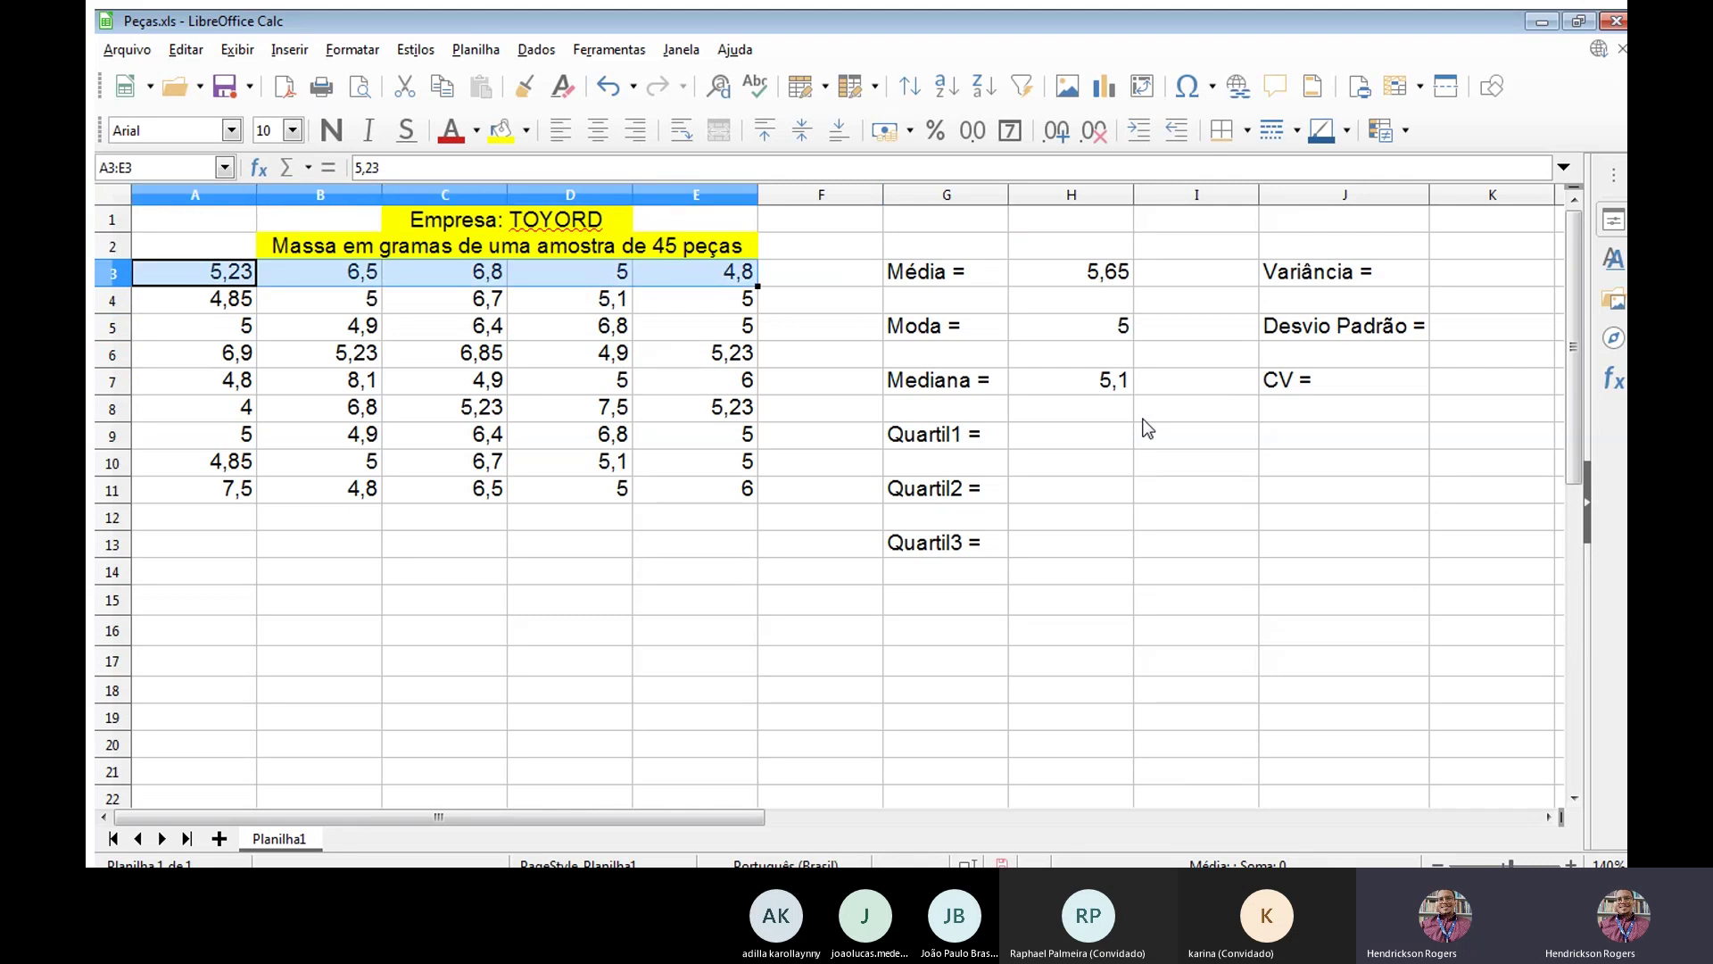
pyautogui.hotkey('shift', 'Down')
pyautogui.hotkey('shift', 'Down')
pyautogui.hotkey('shift', 'Down')
pyautogui.hotkey('shift', 'Down')
pyautogui.hotkey('shift', 'Down')
pyautogui.hotkey('shift', 'Down')
pyautogui.hotkey('shift', 'Down')
pyautogui.hotkey('shift', 'Down')
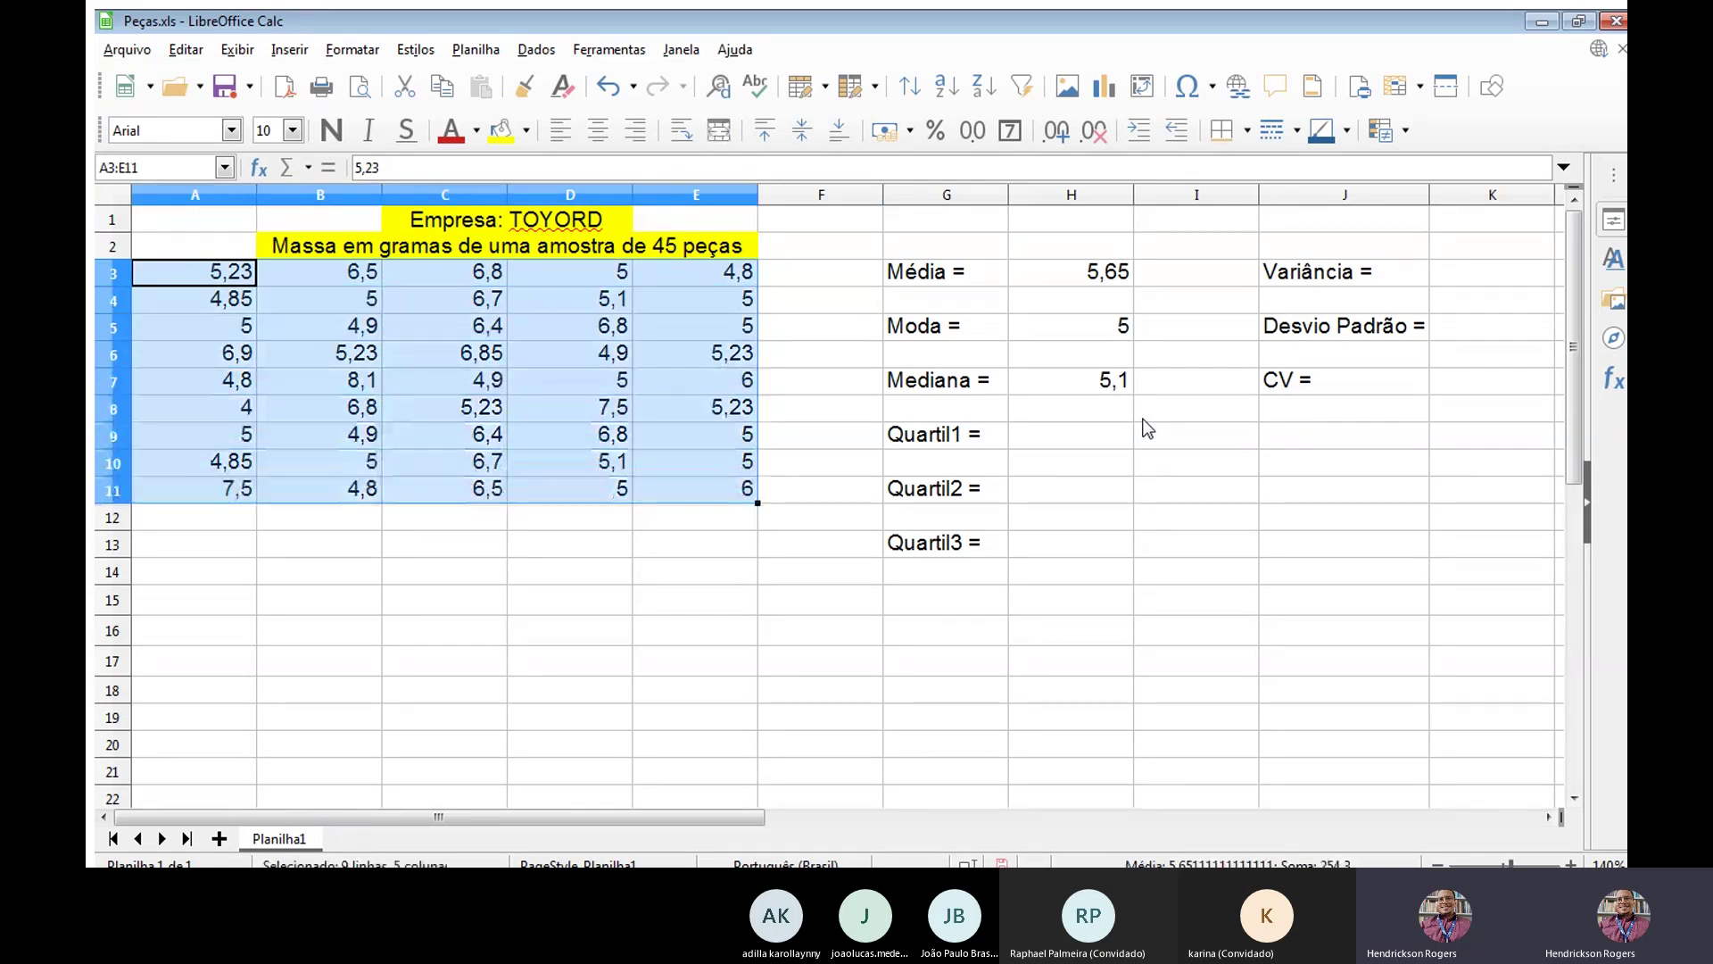
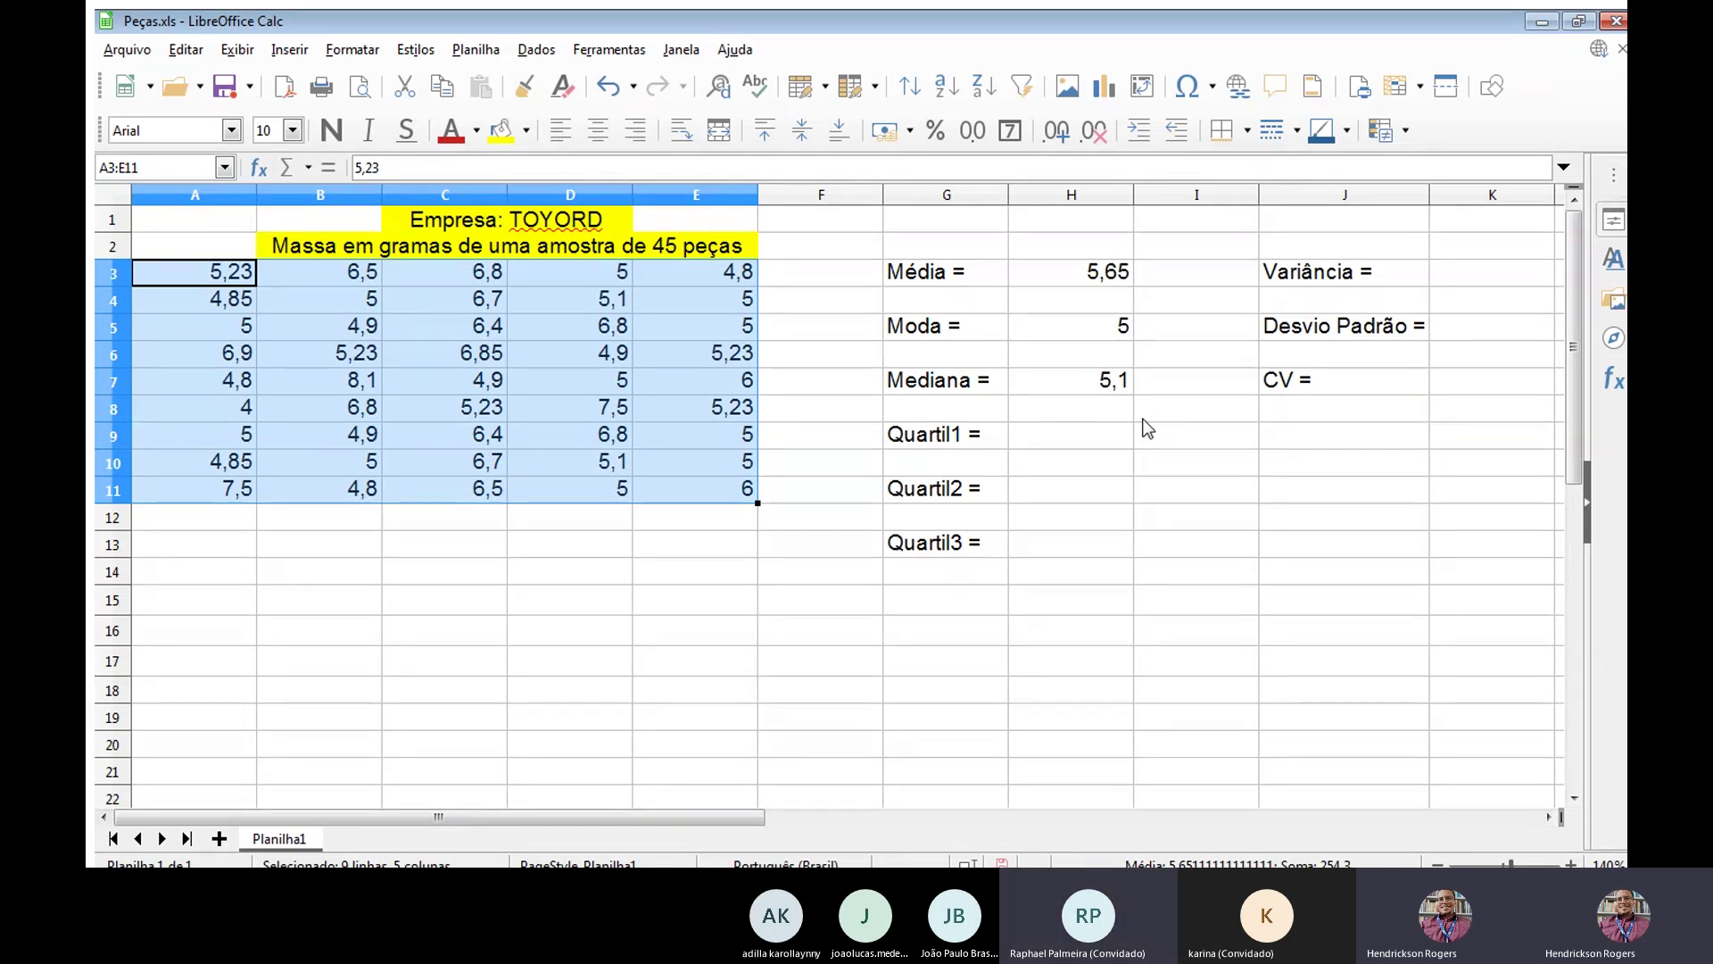
# Return to the empty Quartil1 result cell, H9.
pyautogui.press('Right')
pyautogui.press('Right')
pyautogui.press('Right')
pyautogui.press('Right')
pyautogui.press('Right')
pyautogui.press('Down')
pyautogui.press('Down')
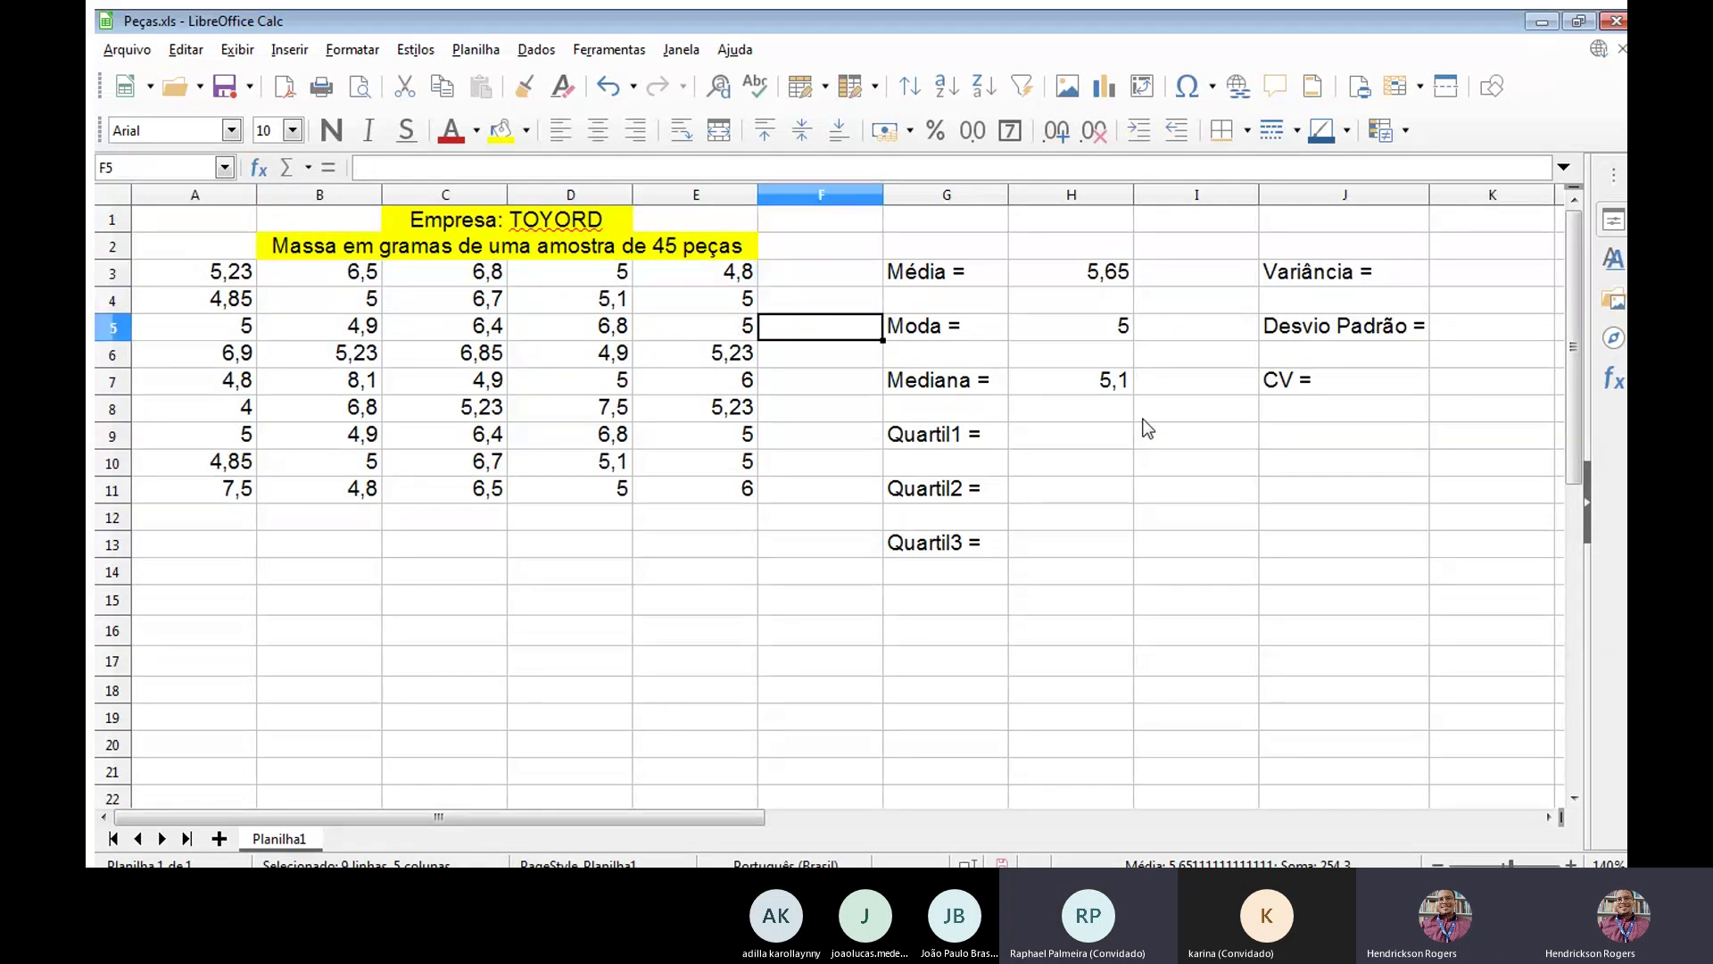
pyautogui.press('Down')
pyautogui.press('Down')
pyautogui.press('Right')
pyautogui.press('Down')
pyautogui.press('Right')
pyautogui.press('Down')
pyautogui.press('Down')
pyautogui.press('Up')
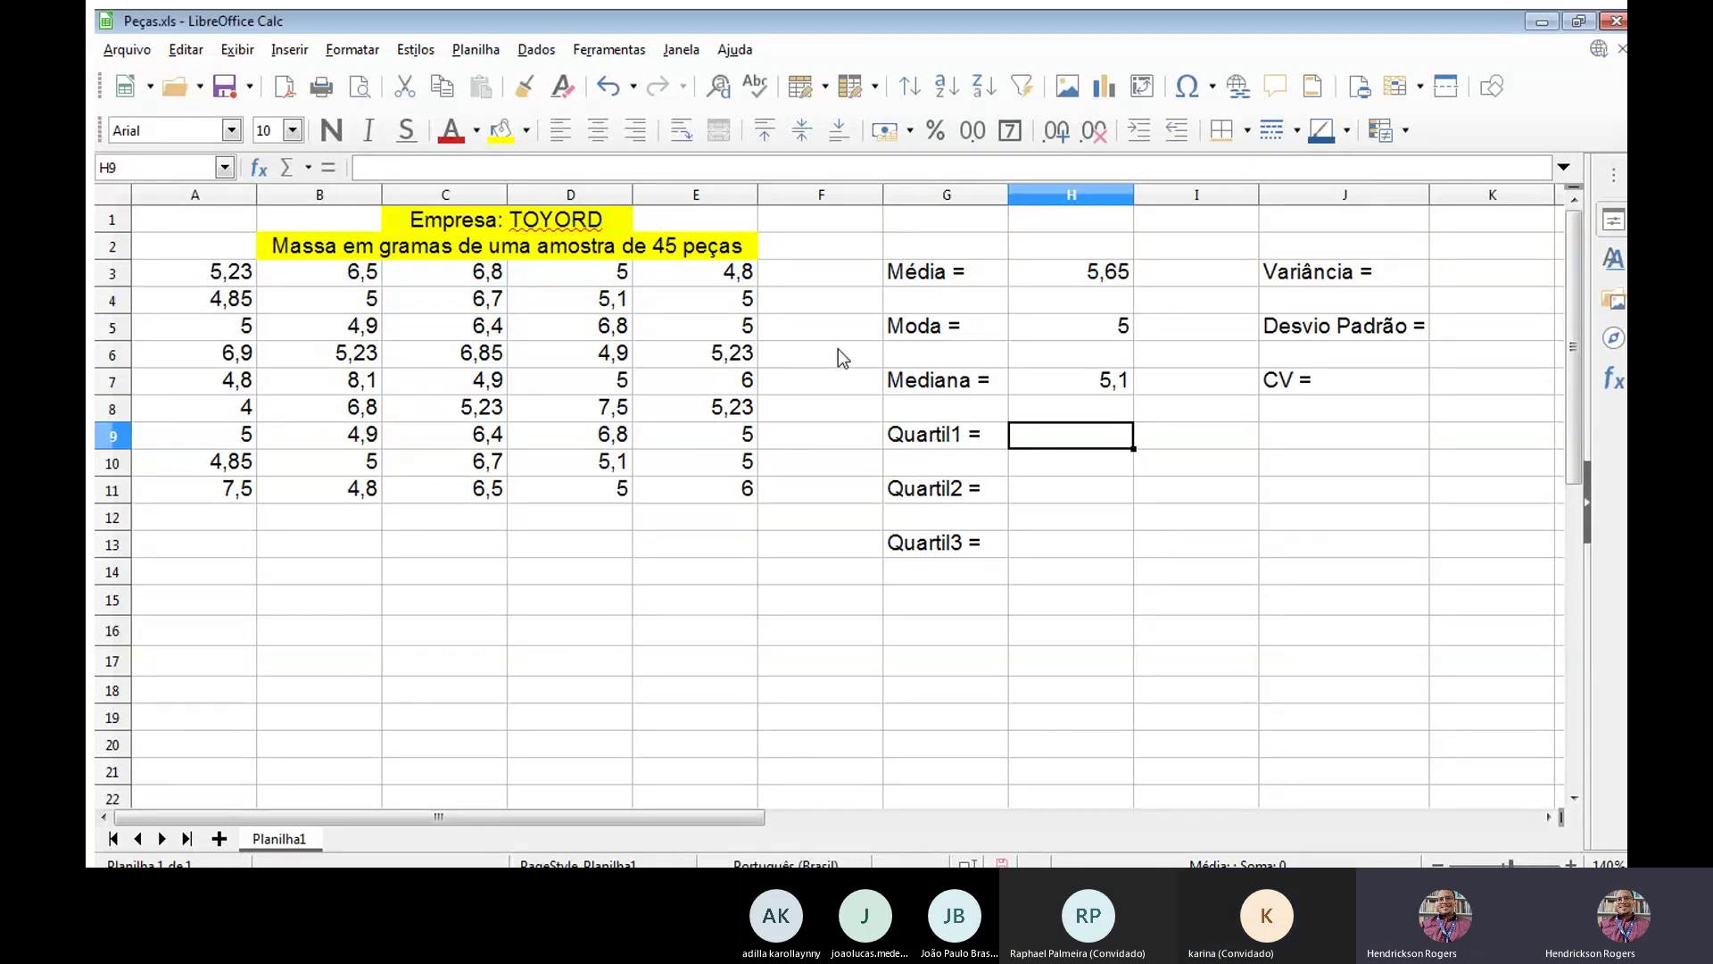
# Enter the first row of a small example data set, 4, 5 and 6, in cells B15 to D15.
pyautogui.press('Down')
pyautogui.press('Down')
pyautogui.press('Down')
pyautogui.press('Down')
pyautogui.press('Down')
pyautogui.press('Down')
pyautogui.press('Down')
pyautogui.press('Down')
pyautogui.press('Left')
pyautogui.press('Left')
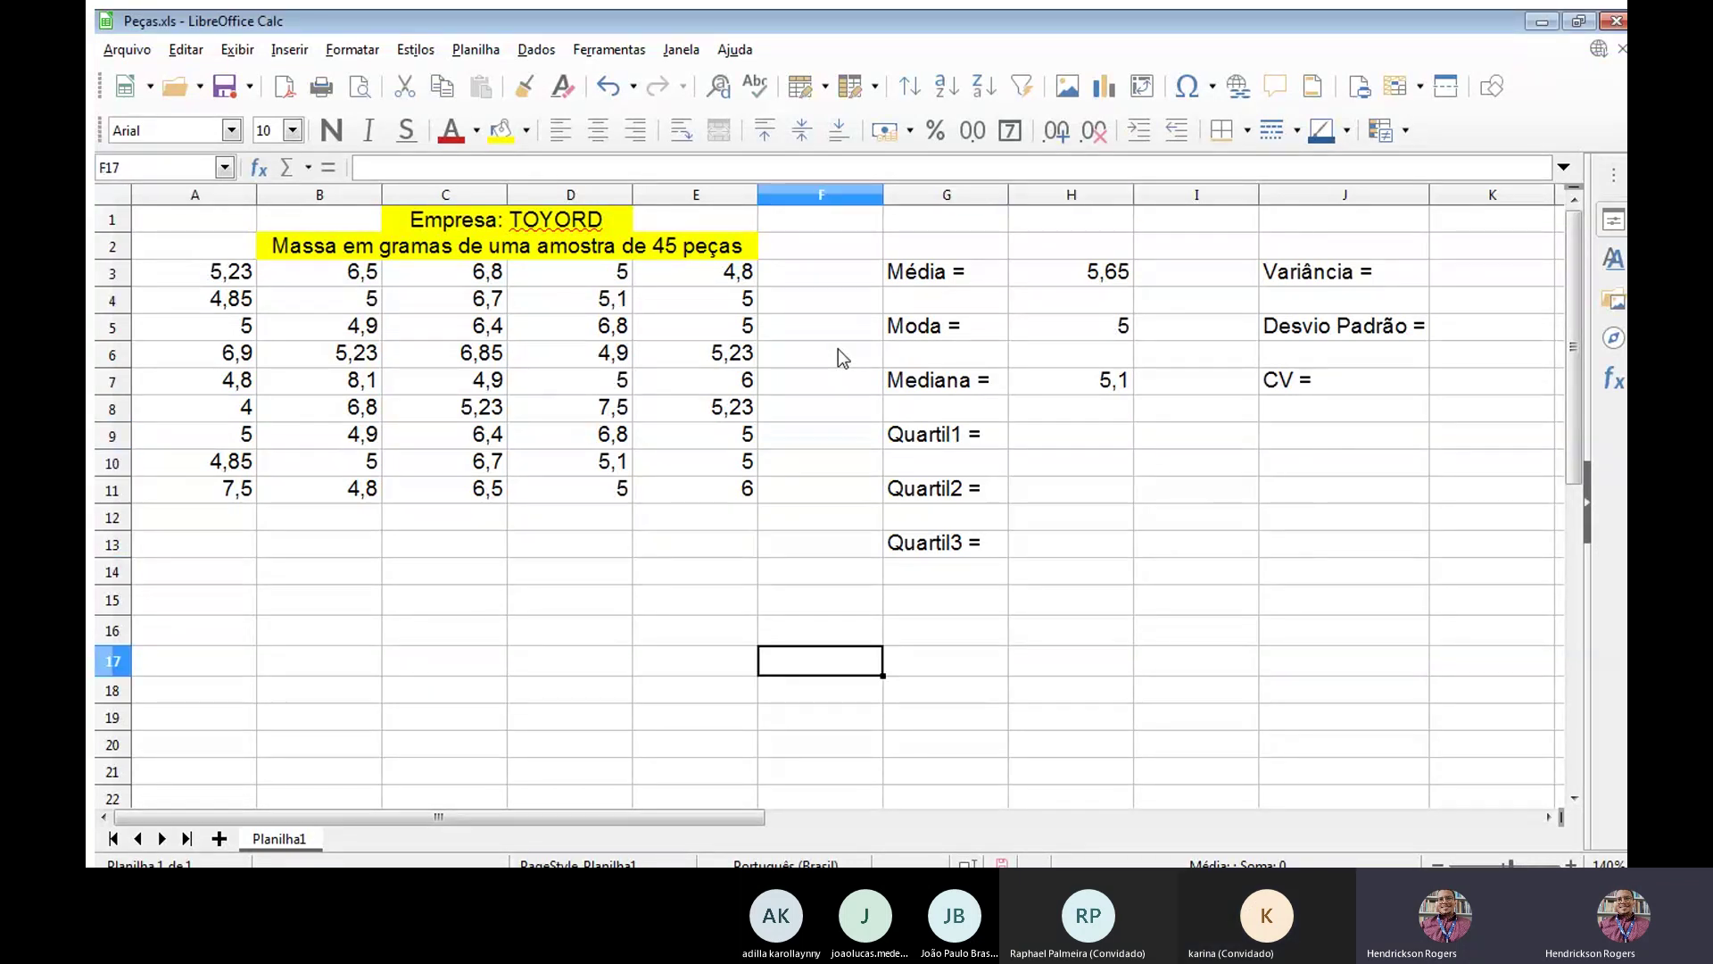
pyautogui.press('Up')
pyautogui.press('Up')
pyautogui.press('Left')
pyautogui.press('Left')
pyautogui.press('Left')
pyautogui.press('Left')
pyautogui.write('4')
pyautogui.press('Tab')
pyautogui.write('5')
pyautogui.press('Tab')
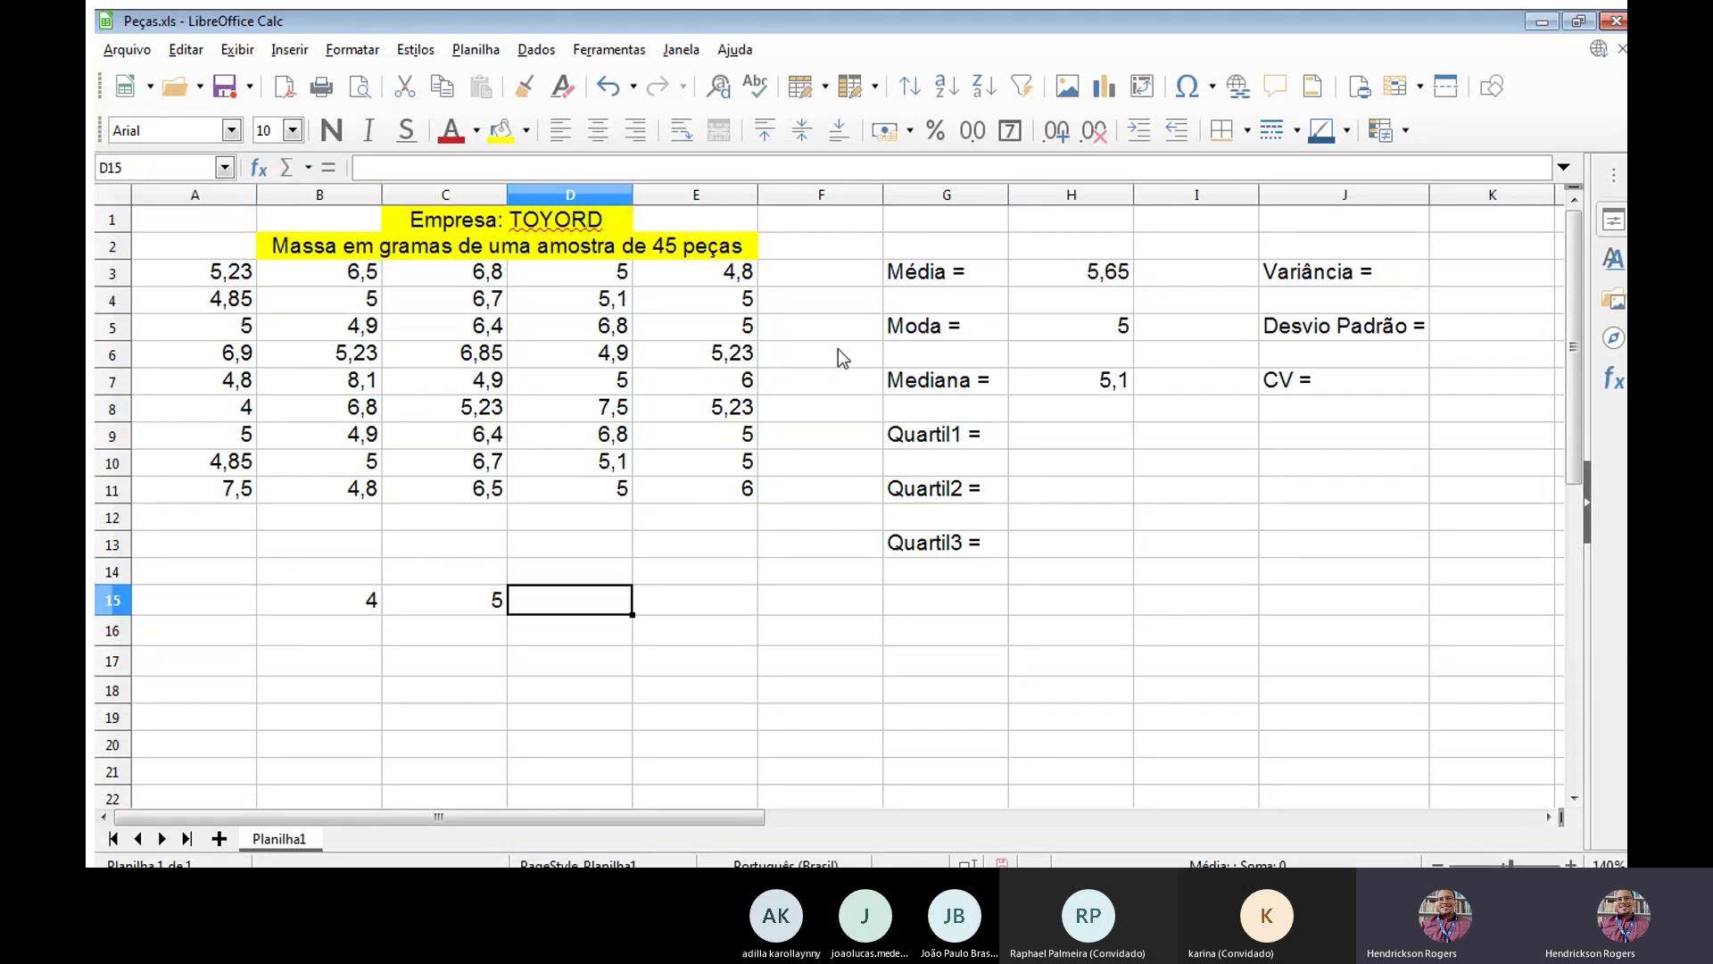
pyautogui.write('6')
pyautogui.press('Down')
# Fill the example's second row with 4, 8 and 7 in cells B16 to D16.
pyautogui.write('7')
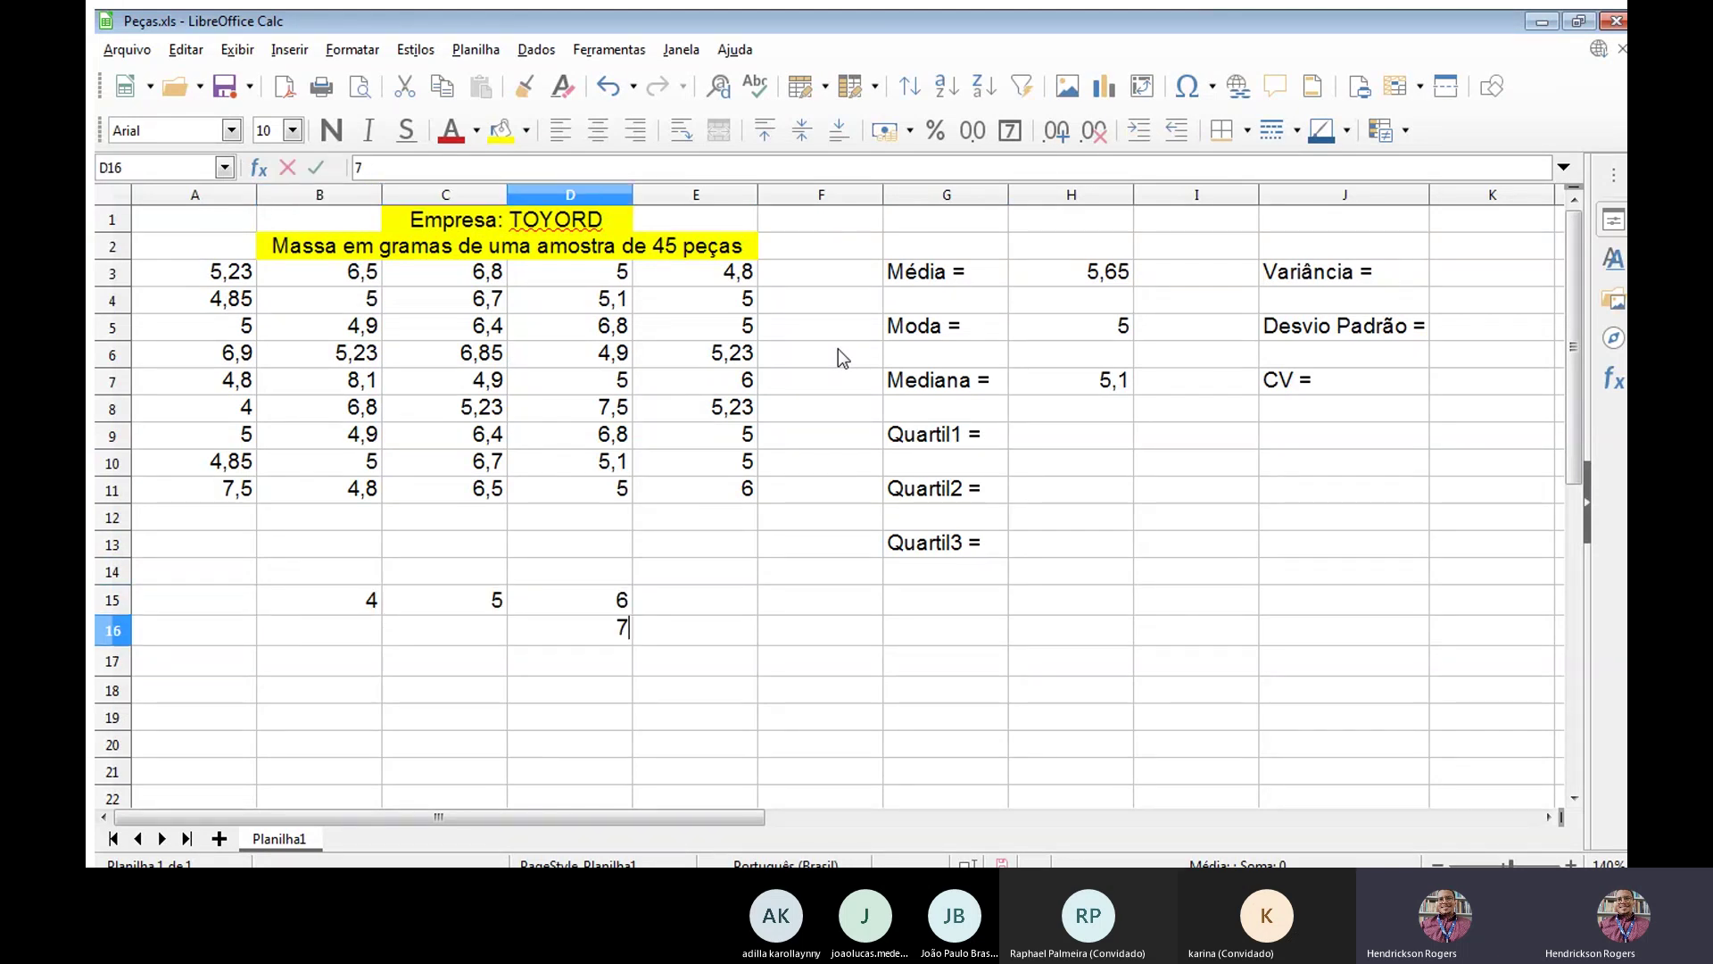
pyautogui.press('Left')
pyautogui.write('8')
pyautogui.press('Left')
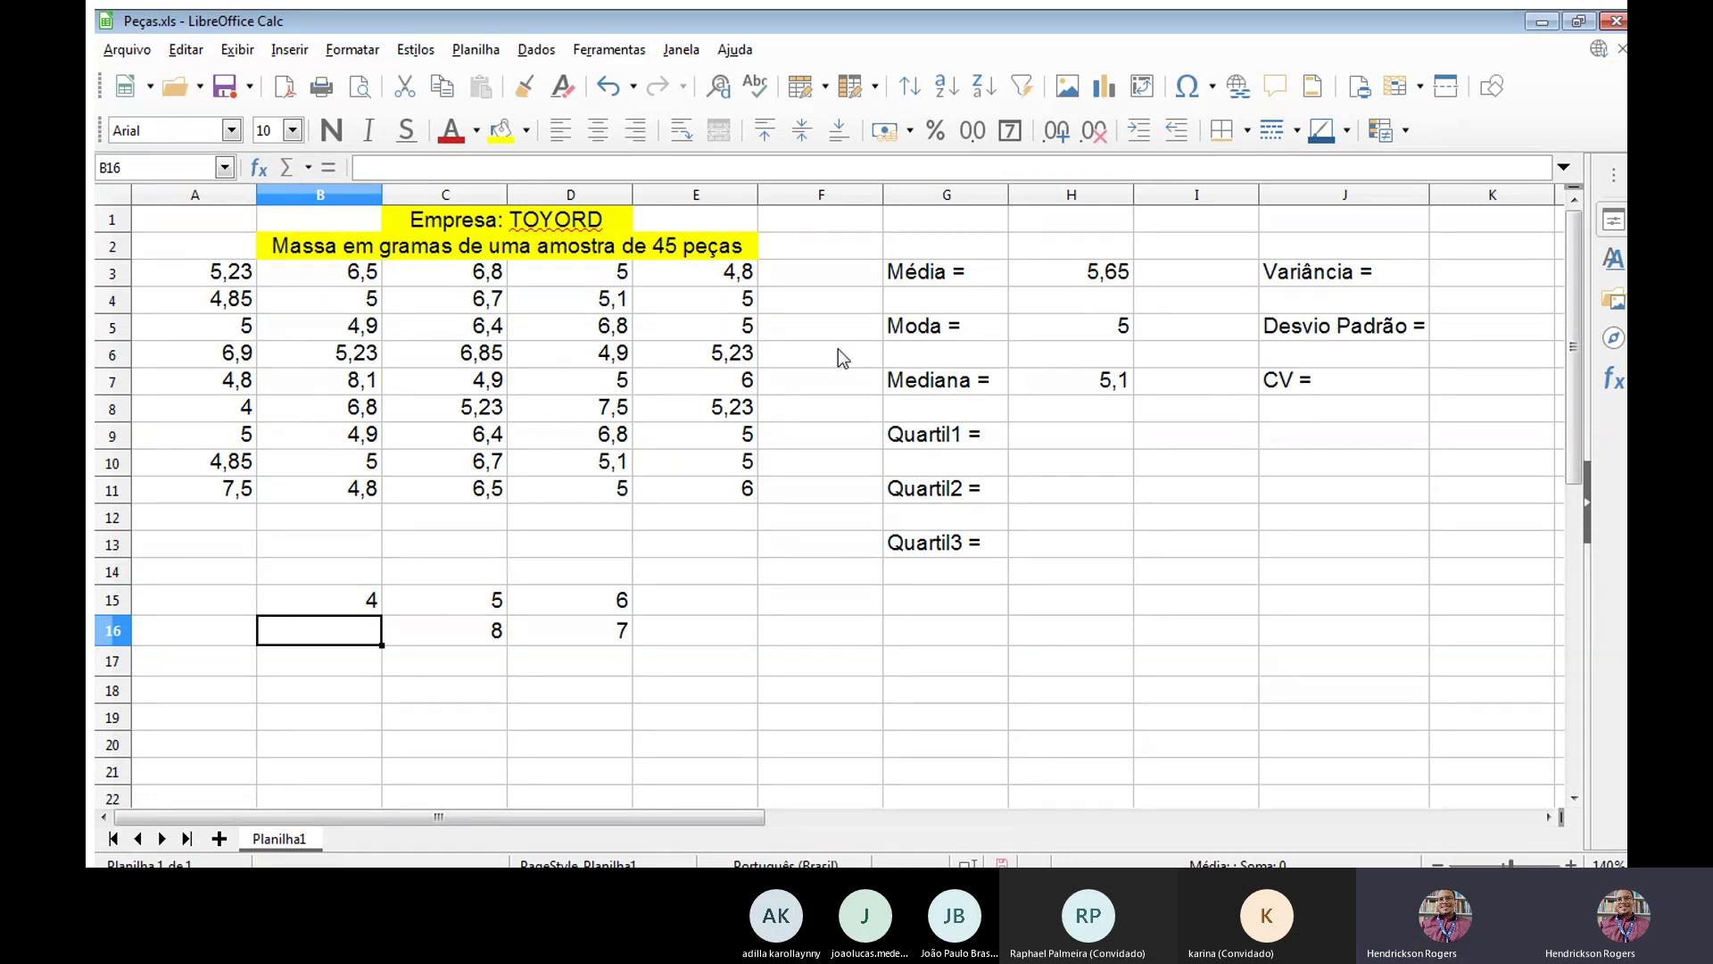
pyautogui.write('4')
pyautogui.press('Return')
pyautogui.press('Up')
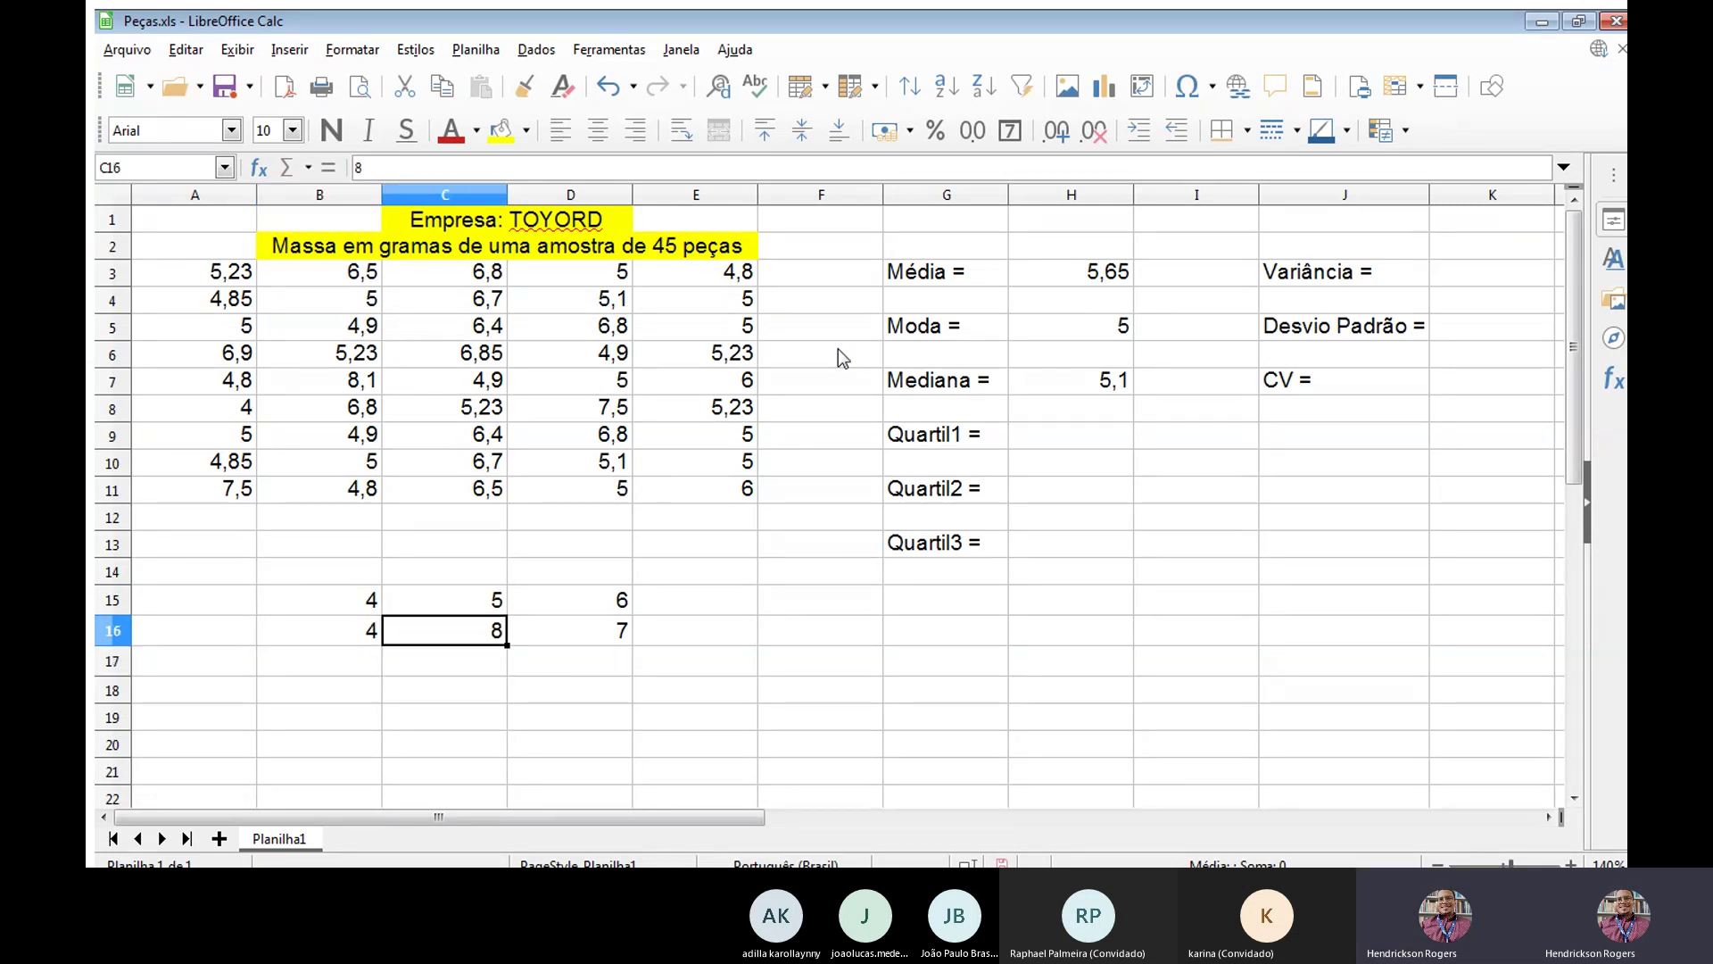
# Highlight the example data set in B15:D16.
pyautogui.press('Left')
pyautogui.press('Up')
pyautogui.hotkey('shift', 'Right')
pyautogui.hotkey('shift', 'Right')
pyautogui.hotkey('shift', 'Right')
pyautogui.hotkey('shift', 'Left')
pyautogui.hotkey('shift', 'Down')
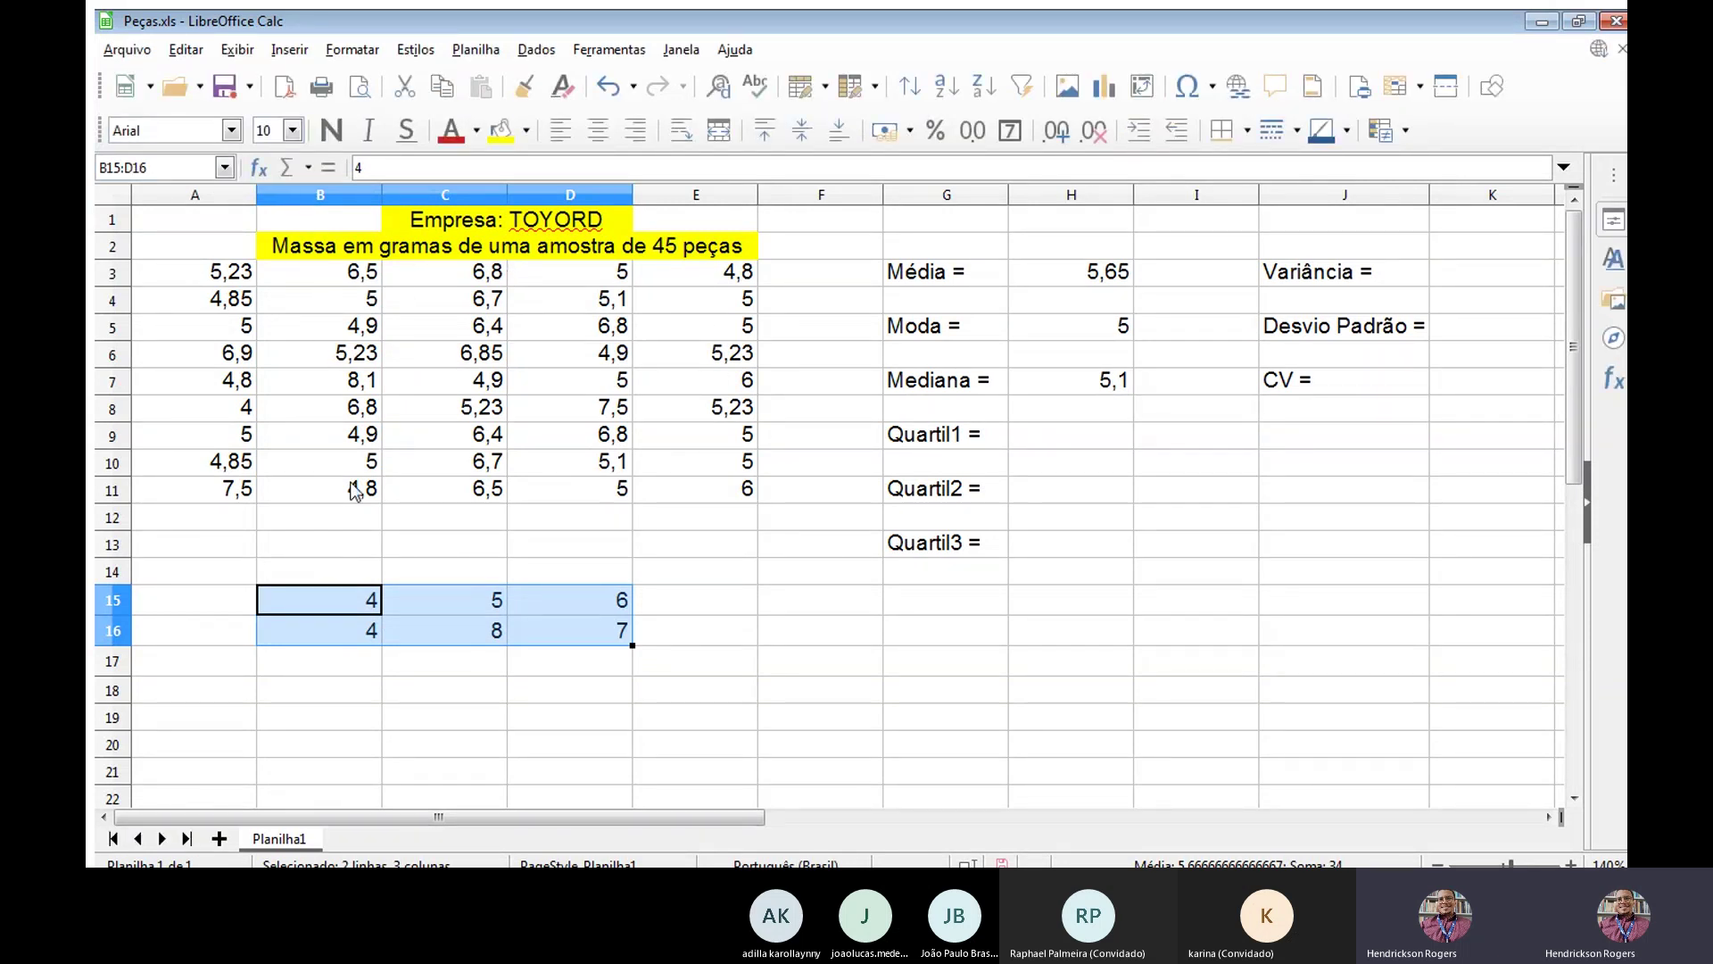
# Calculate the example's mode in cell B18 with the array formula =MODO.MULT(B15:D16).
pyautogui.press('Down')
pyautogui.press('Down')
pyautogui.press('Down')
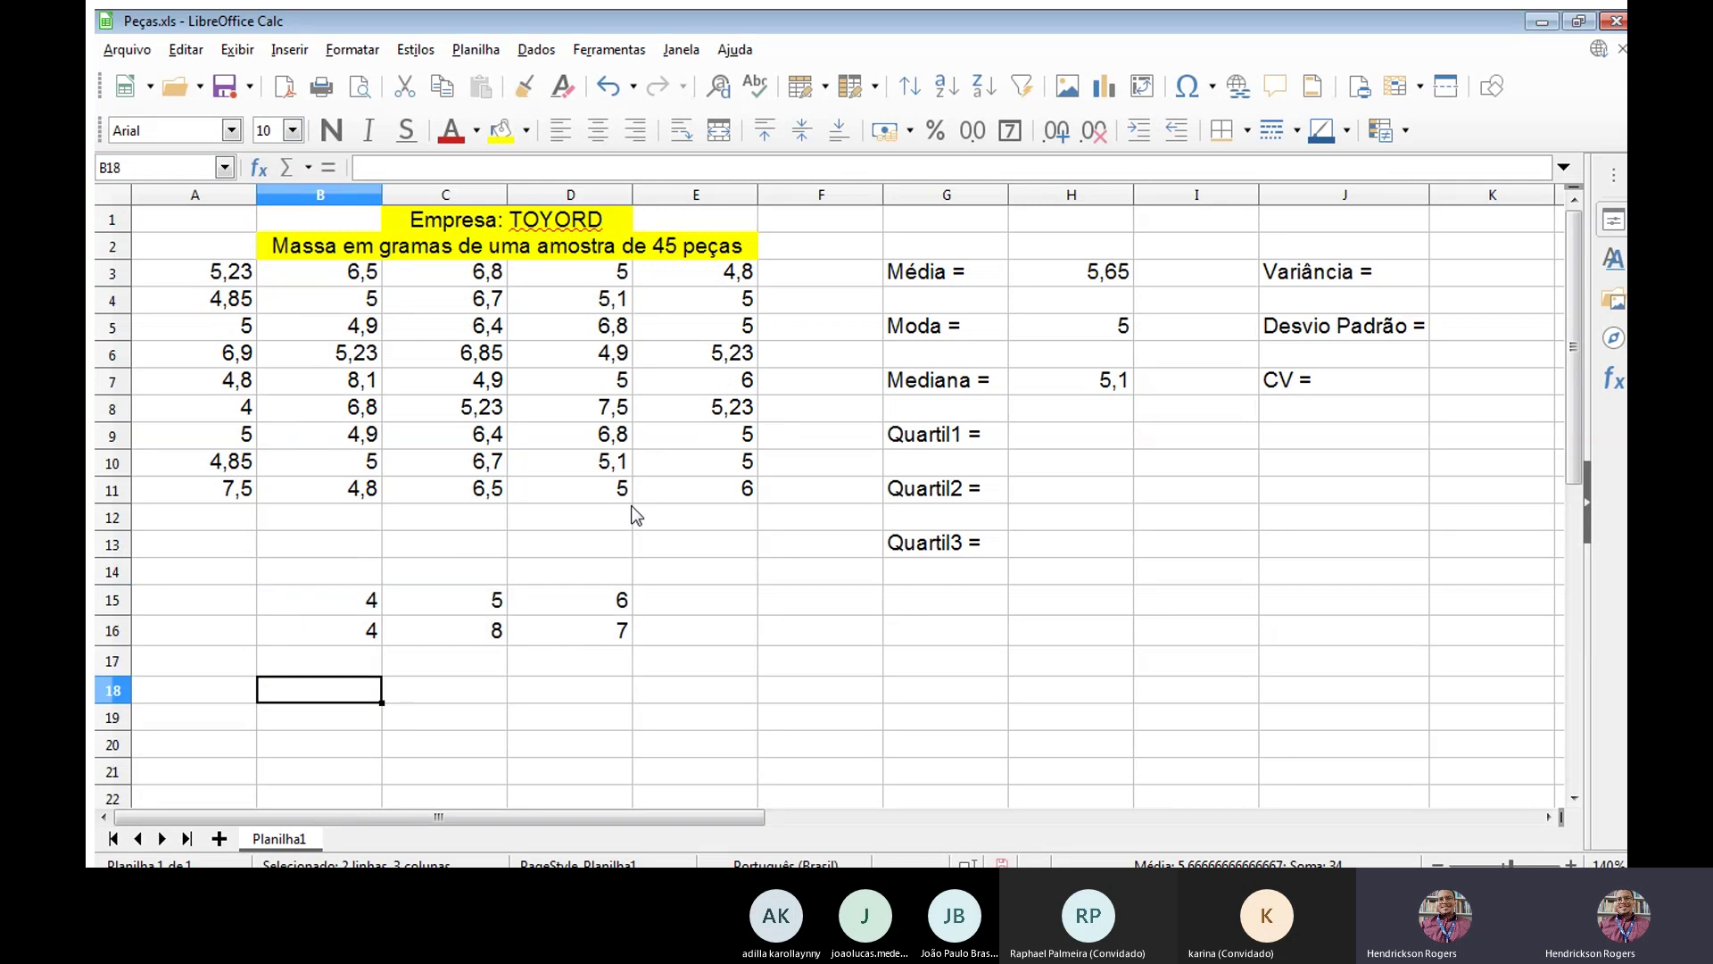
pyautogui.write('=m')
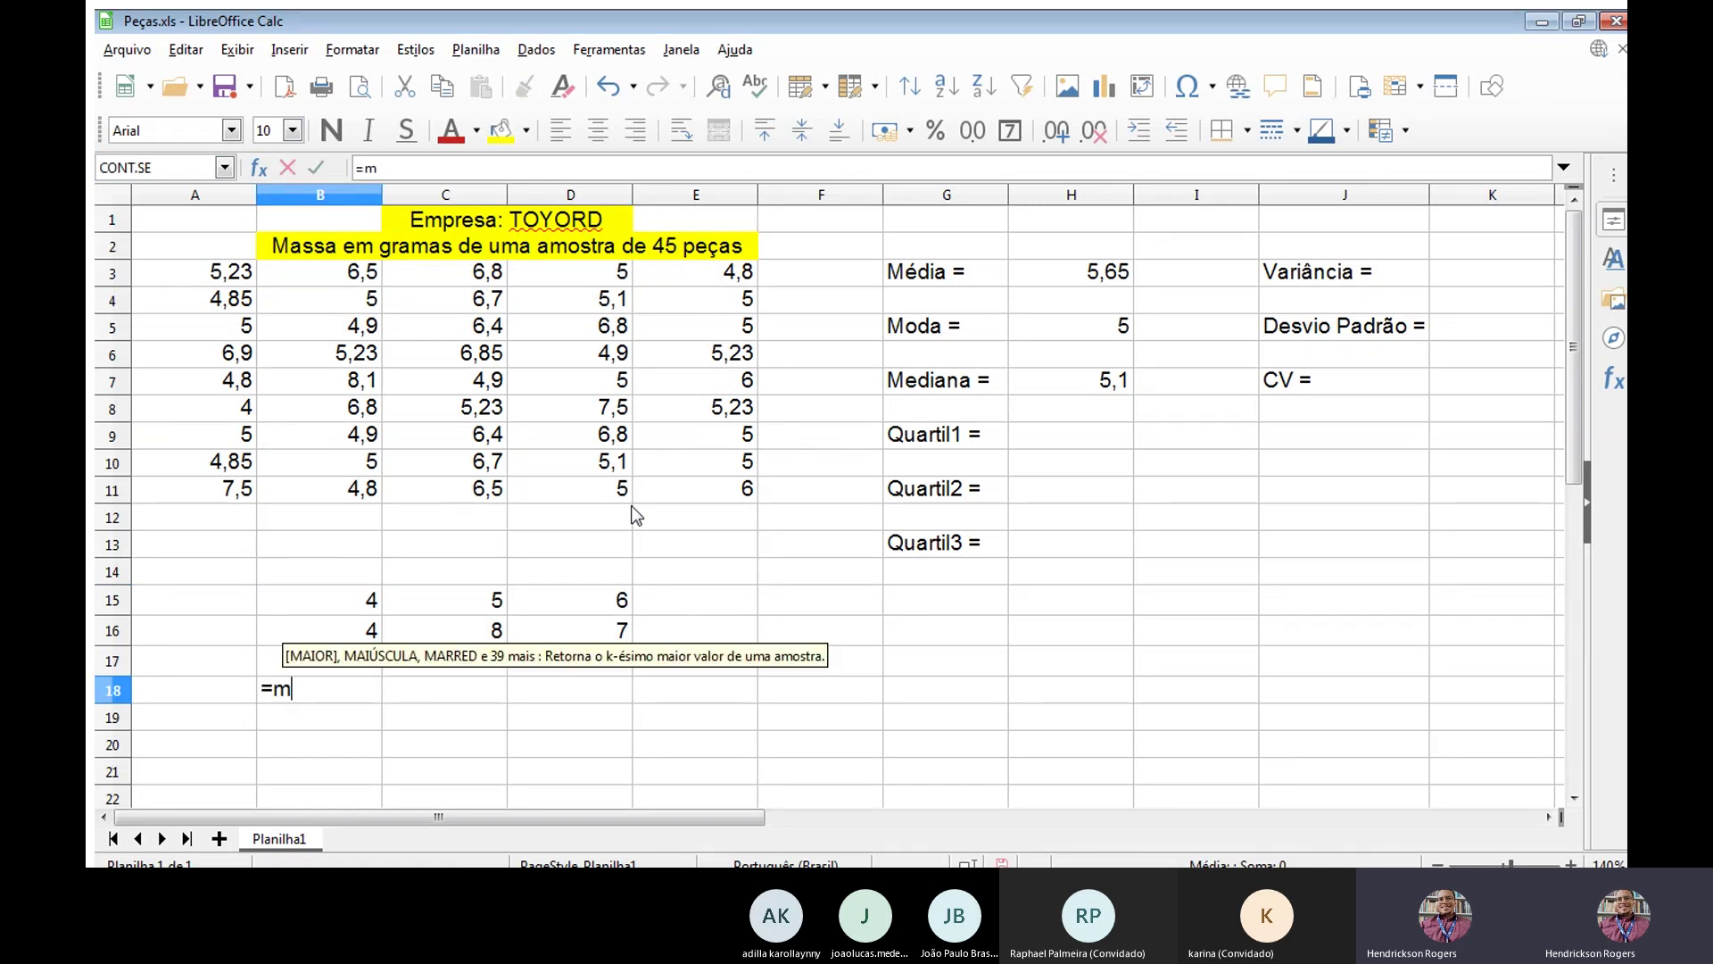
pyautogui.write('odo.')
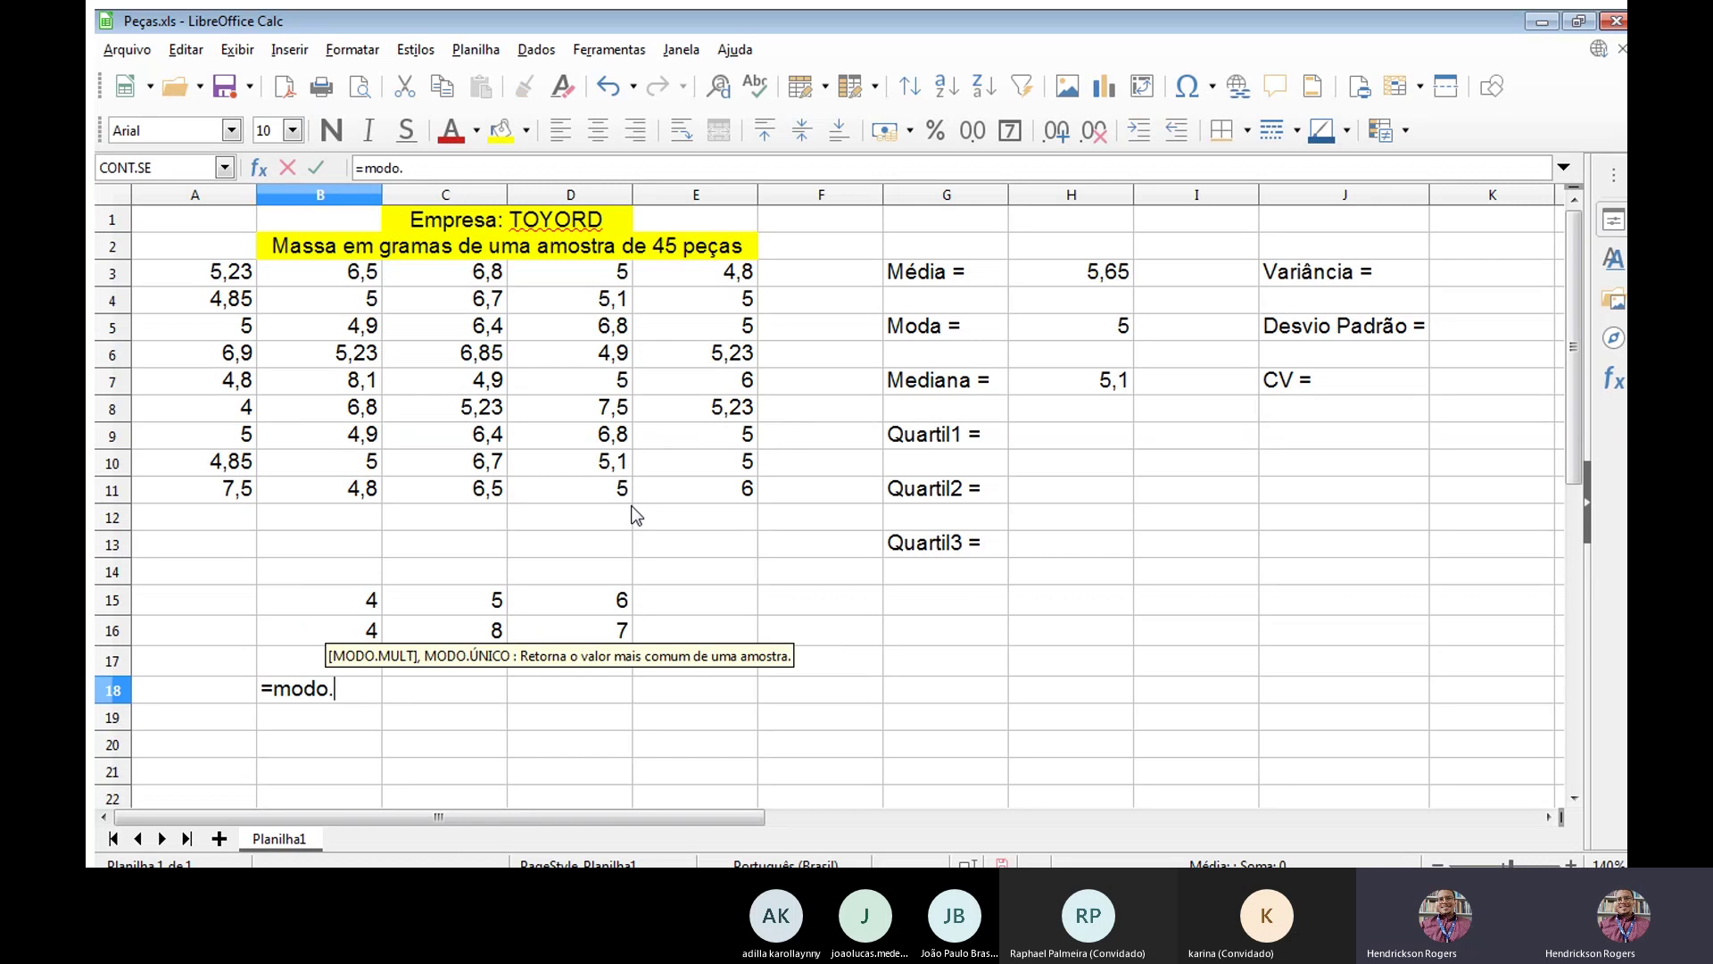
pyautogui.press('Return')
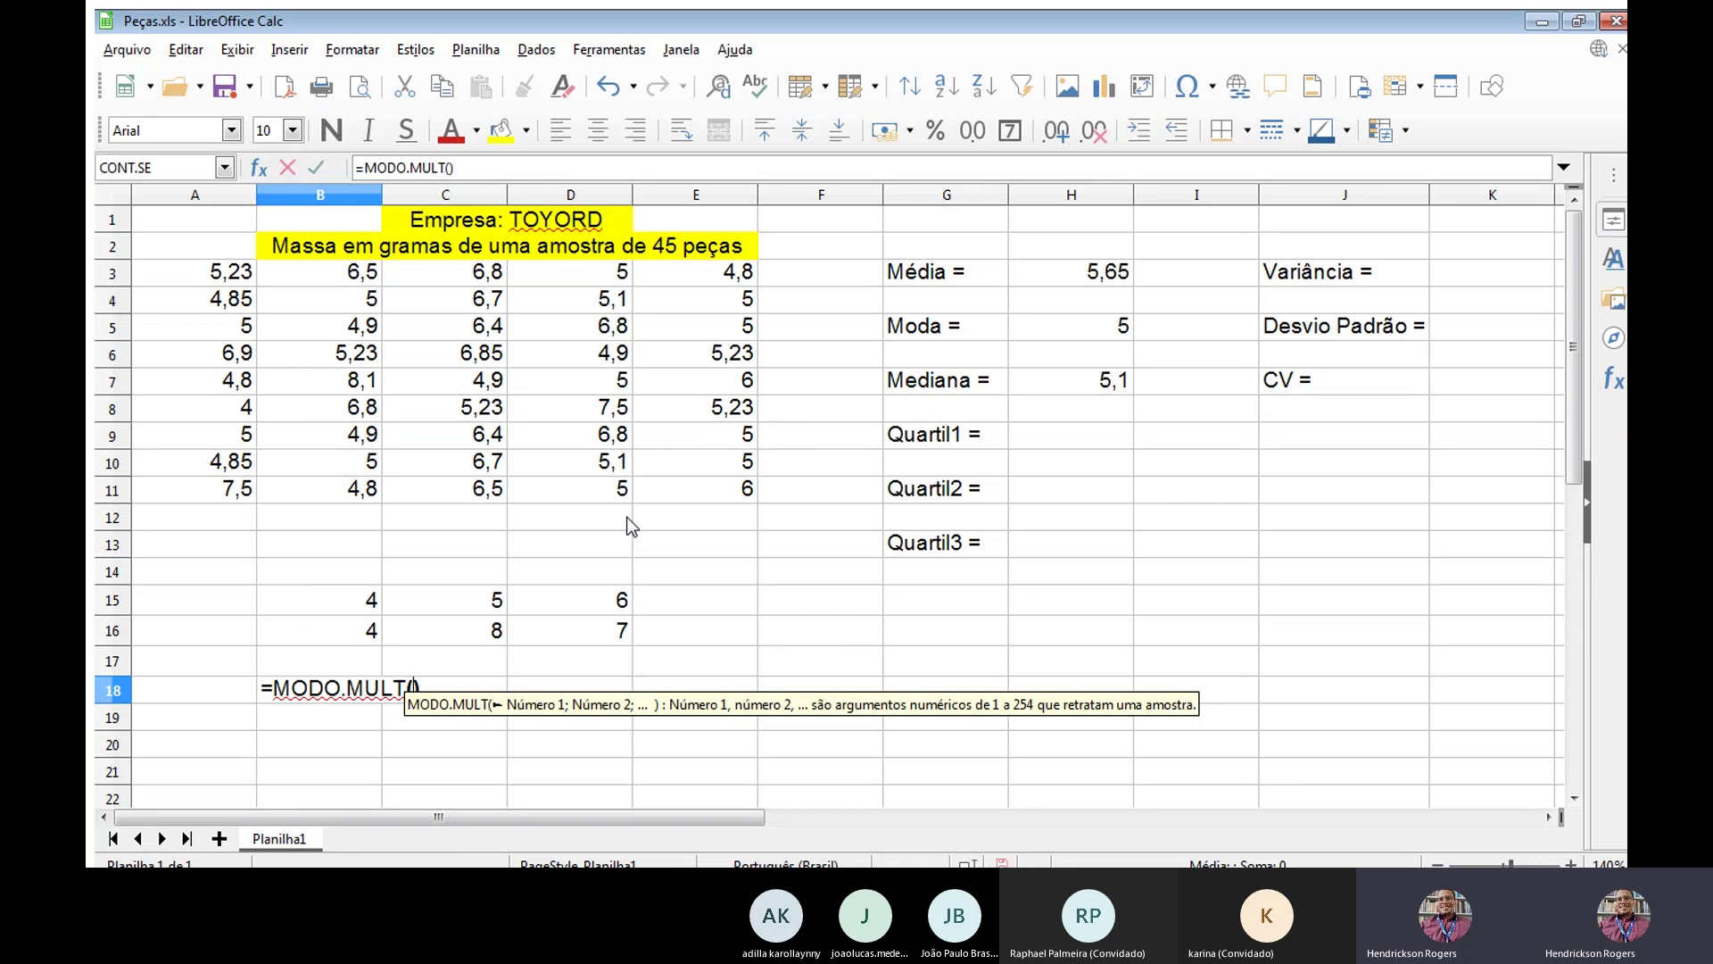
pyautogui.click(356, 597)
pyautogui.hotkey('shift', 'Right')
pyautogui.hotkey('shift', 'Right')
pyautogui.hotkey('shift', 'Down')
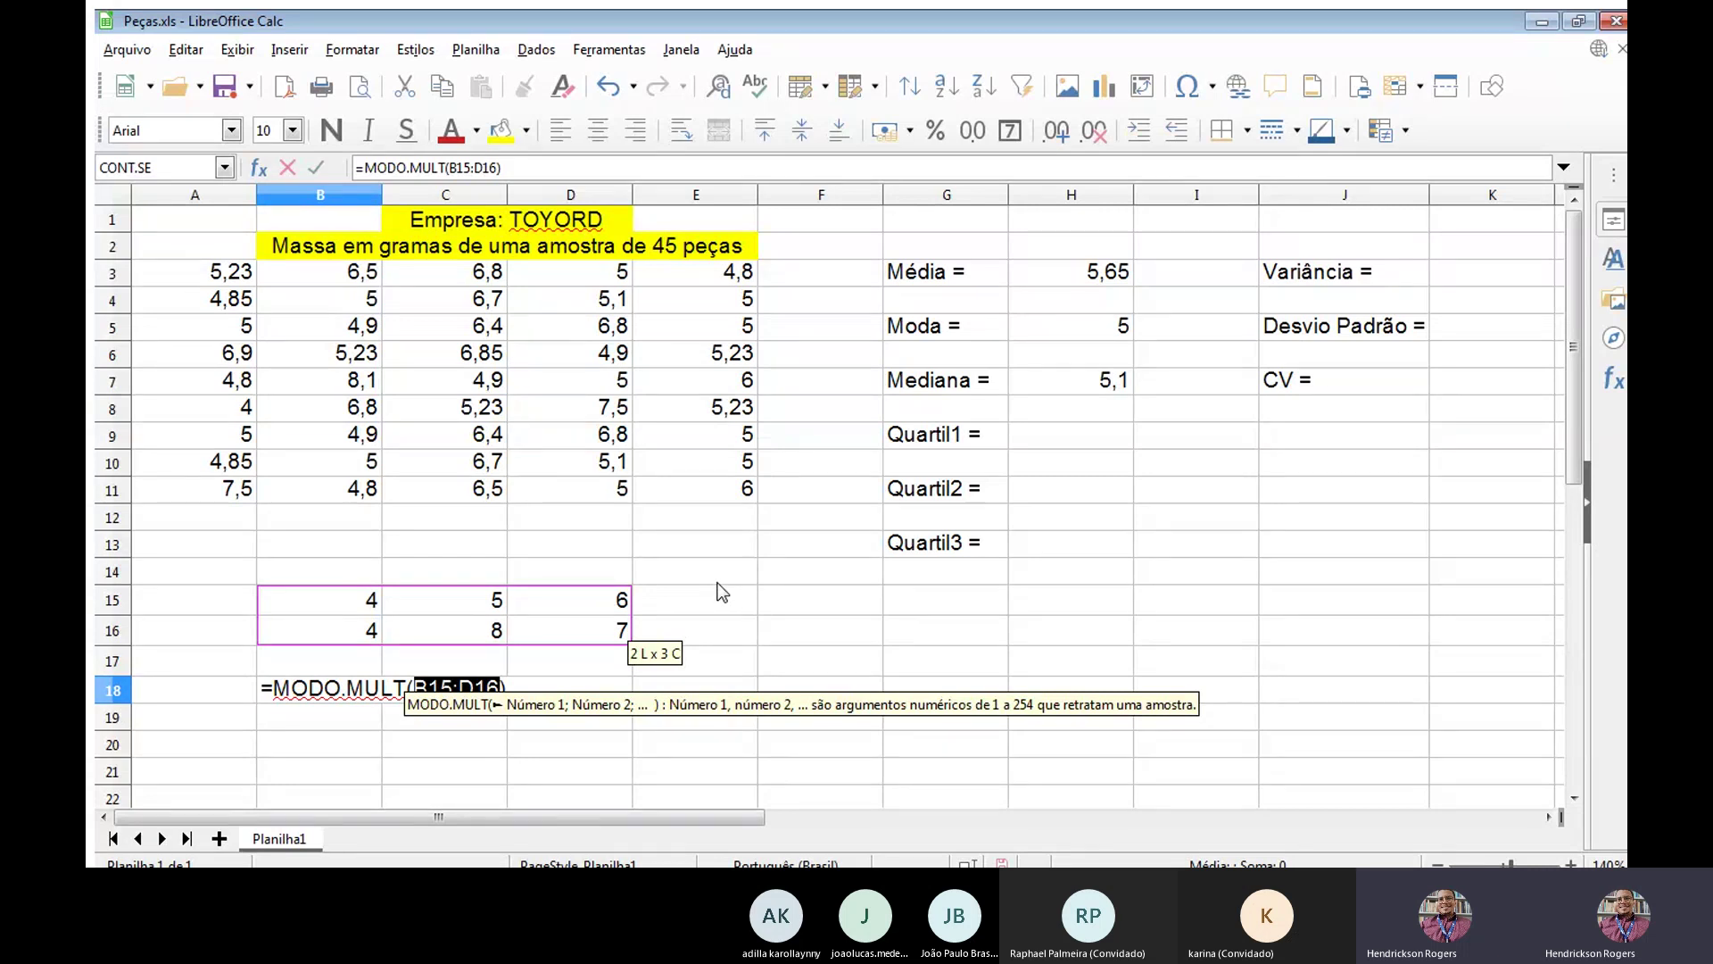
pyautogui.hotkey('ctrl', 'shift', 'Return')
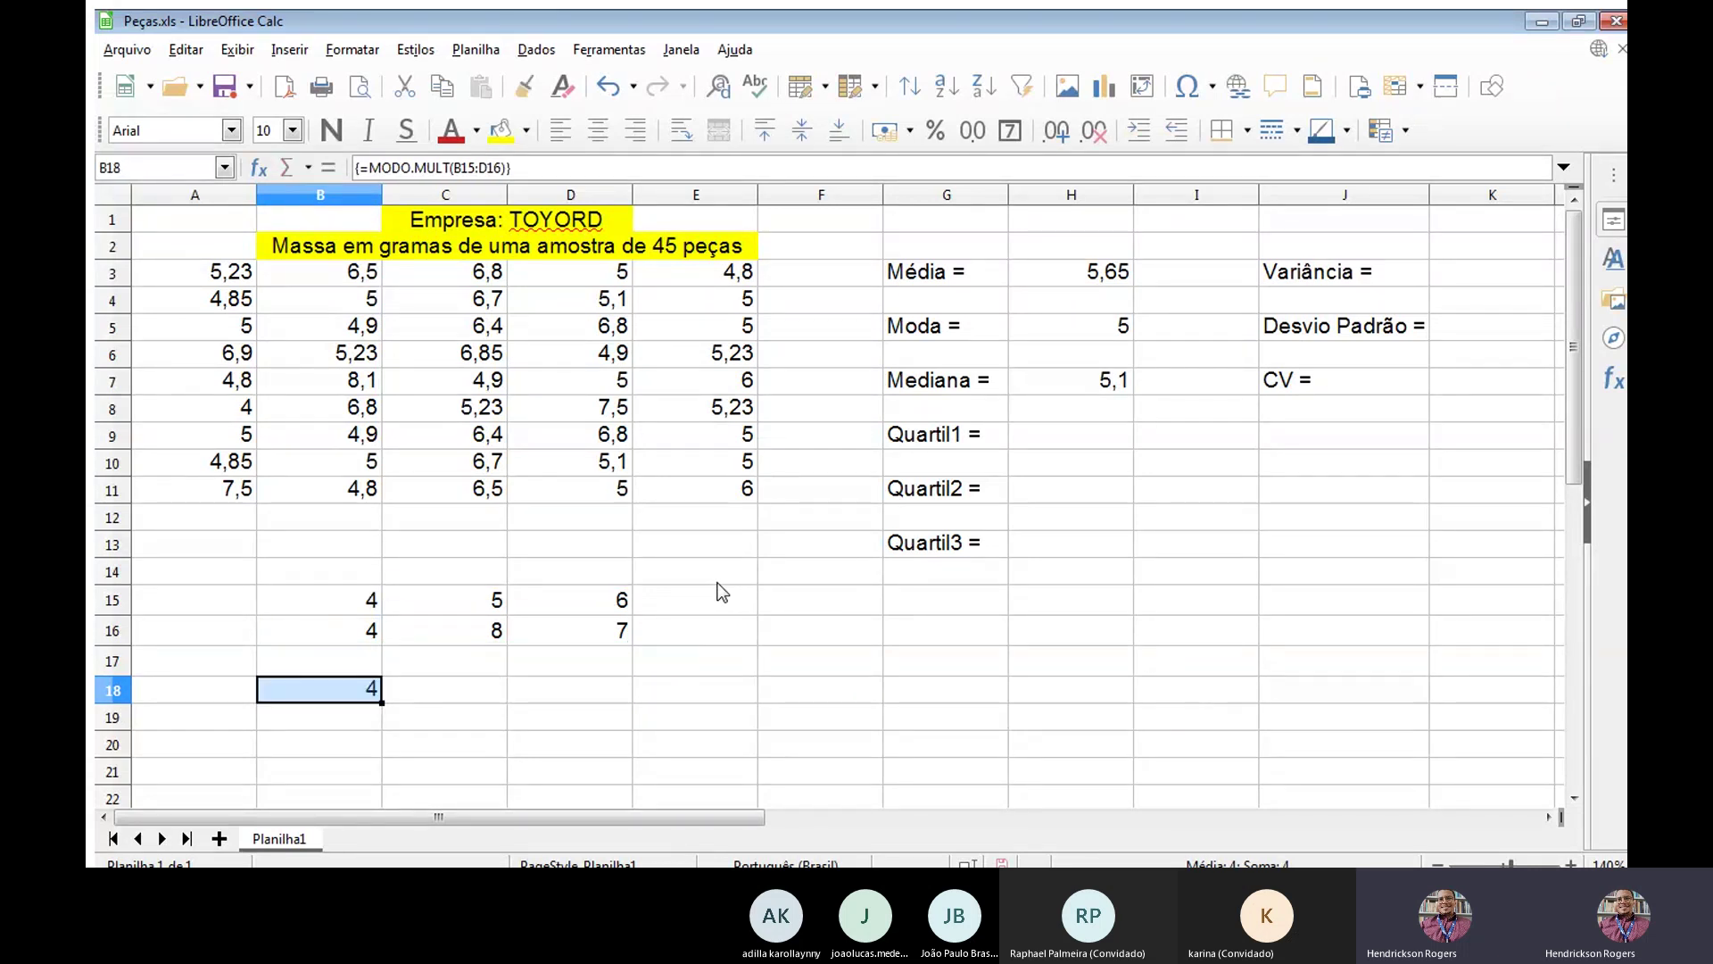
# Change cell D15 of the example data set to 5.
pyautogui.press('Down')
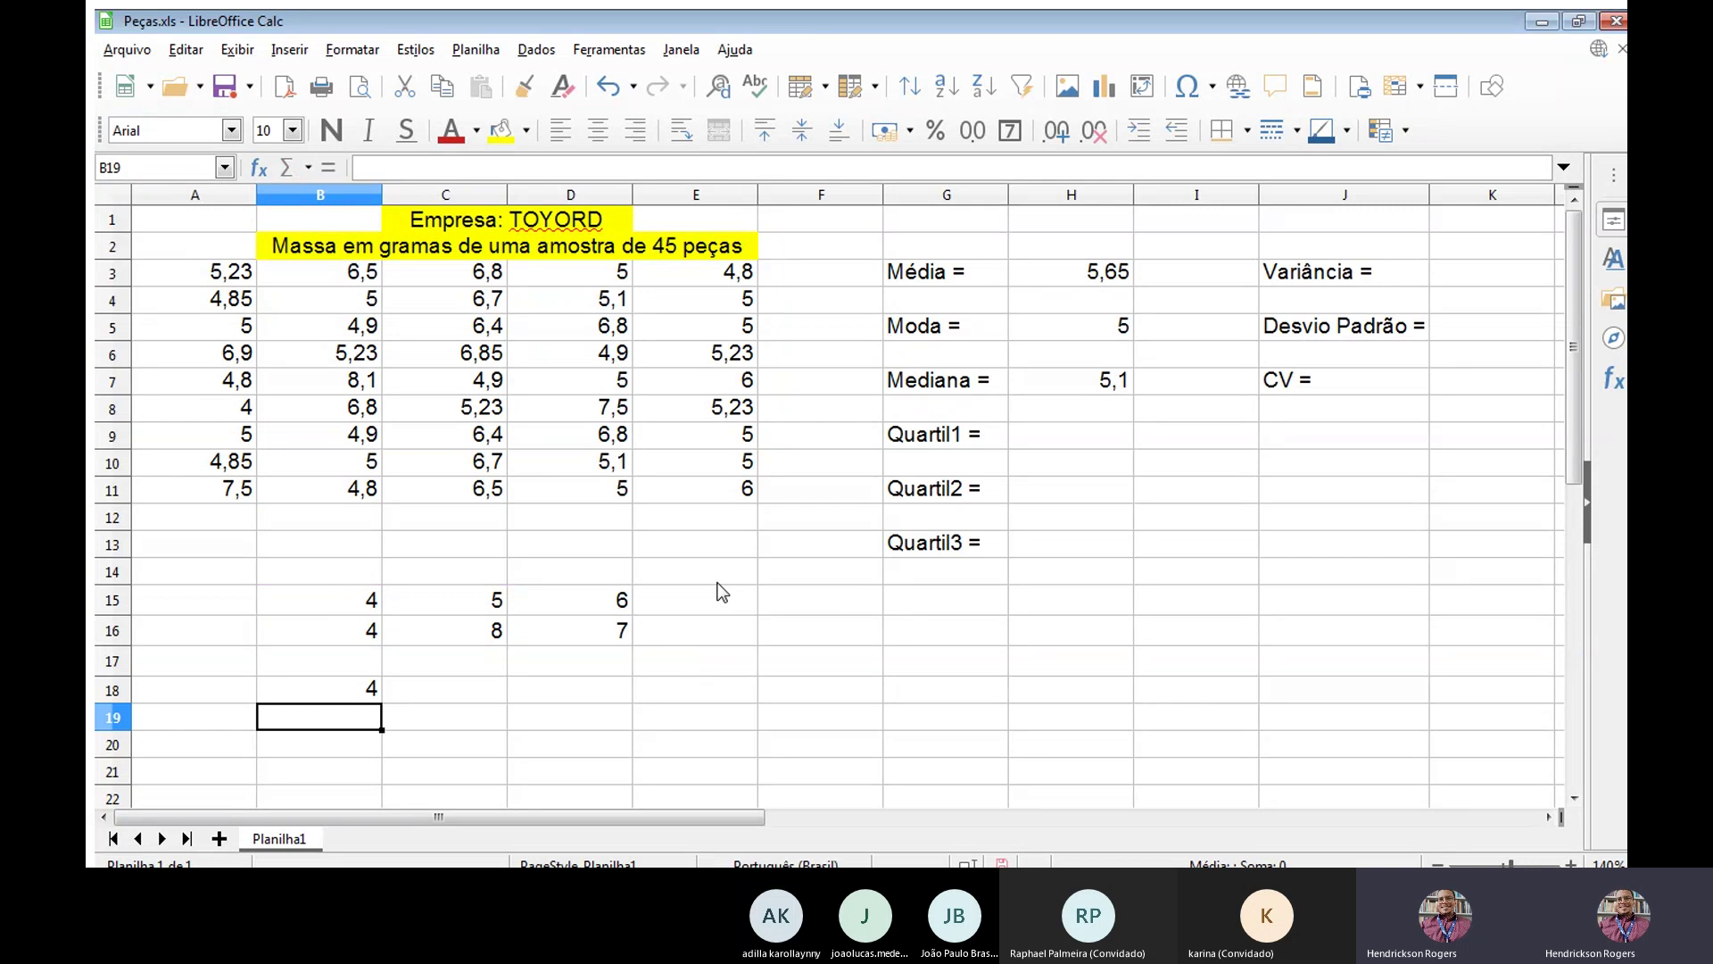
pyautogui.press('Up')
pyautogui.press('Up')
pyautogui.press('Up')
pyautogui.press('Up')
pyautogui.press('Right')
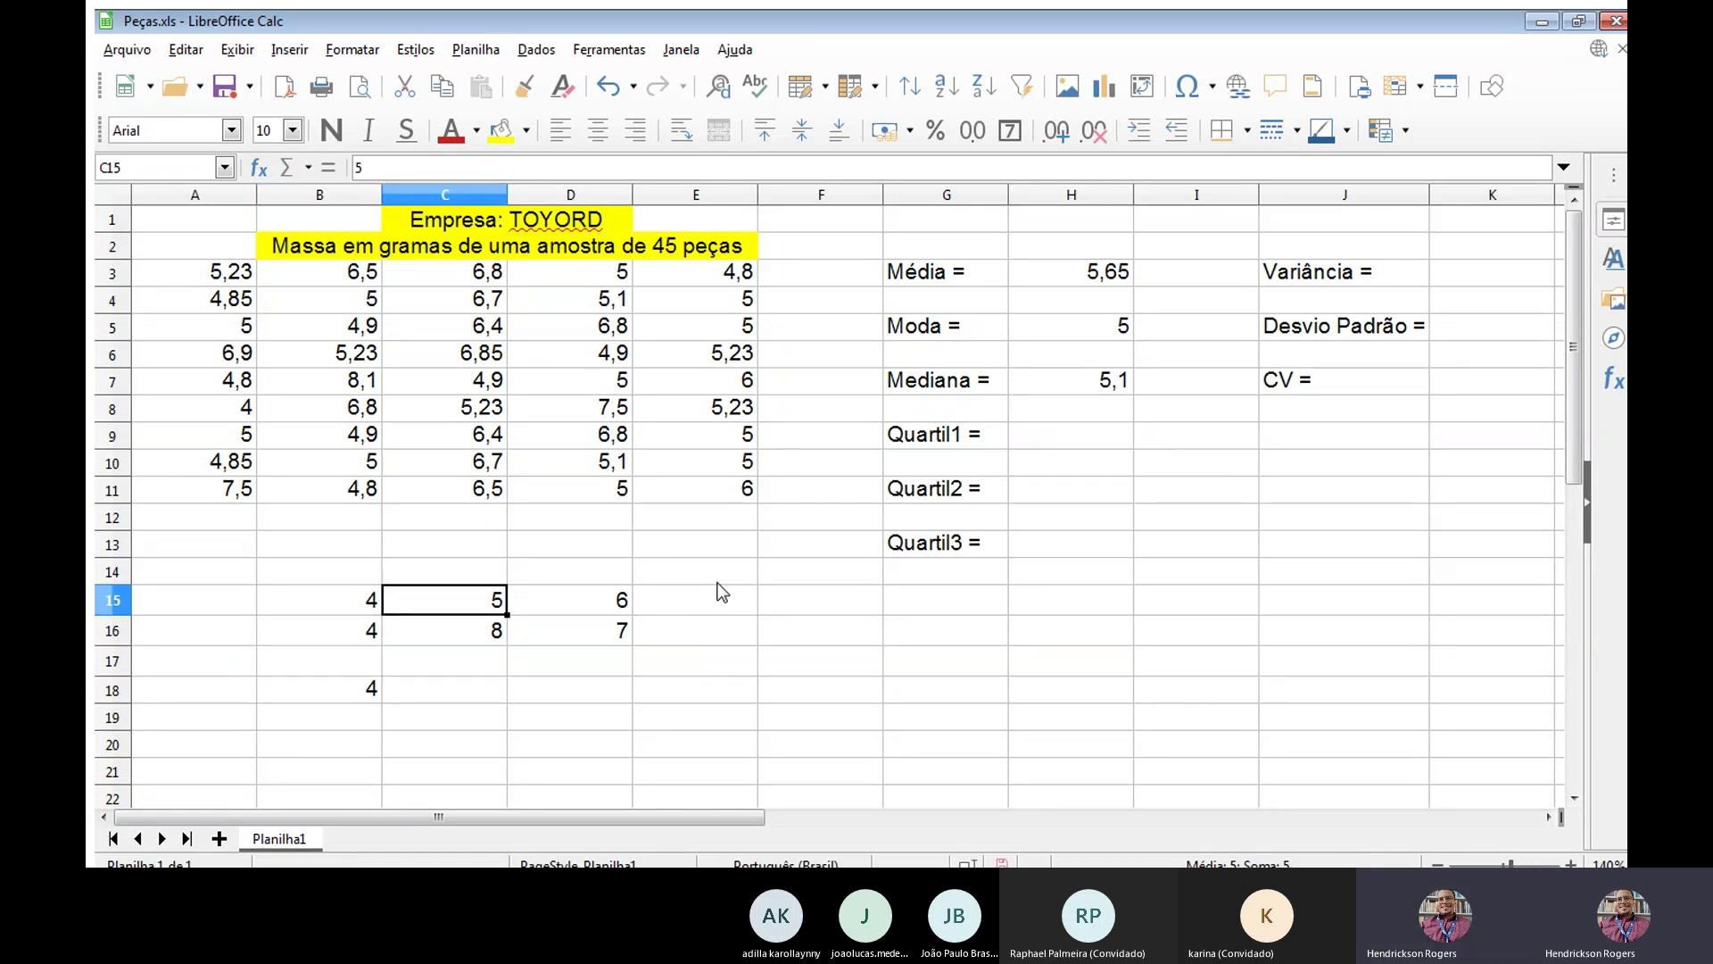
pyautogui.press('Right')
pyautogui.write('5')
pyautogui.press('Return')
# Recalculate the example's modes from B18 with the array formula =MODO.MULT(B15:D16).
pyautogui.press('Down')
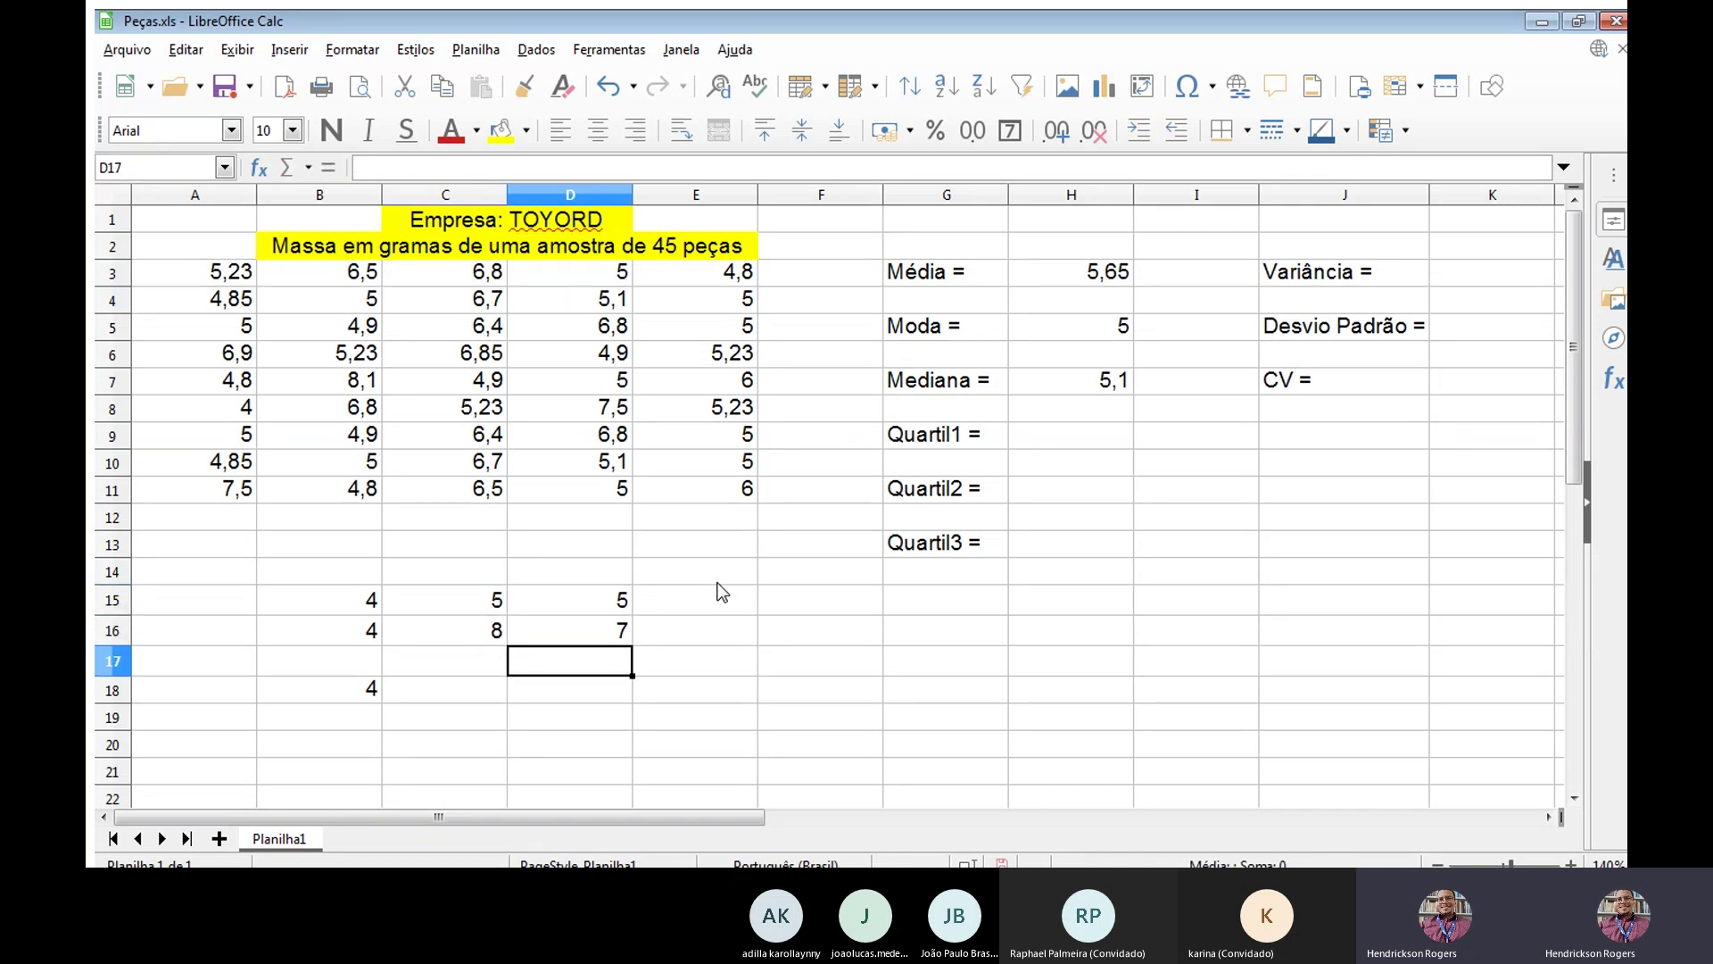
pyautogui.press('Down')
pyautogui.press('Left')
pyautogui.press('Left')
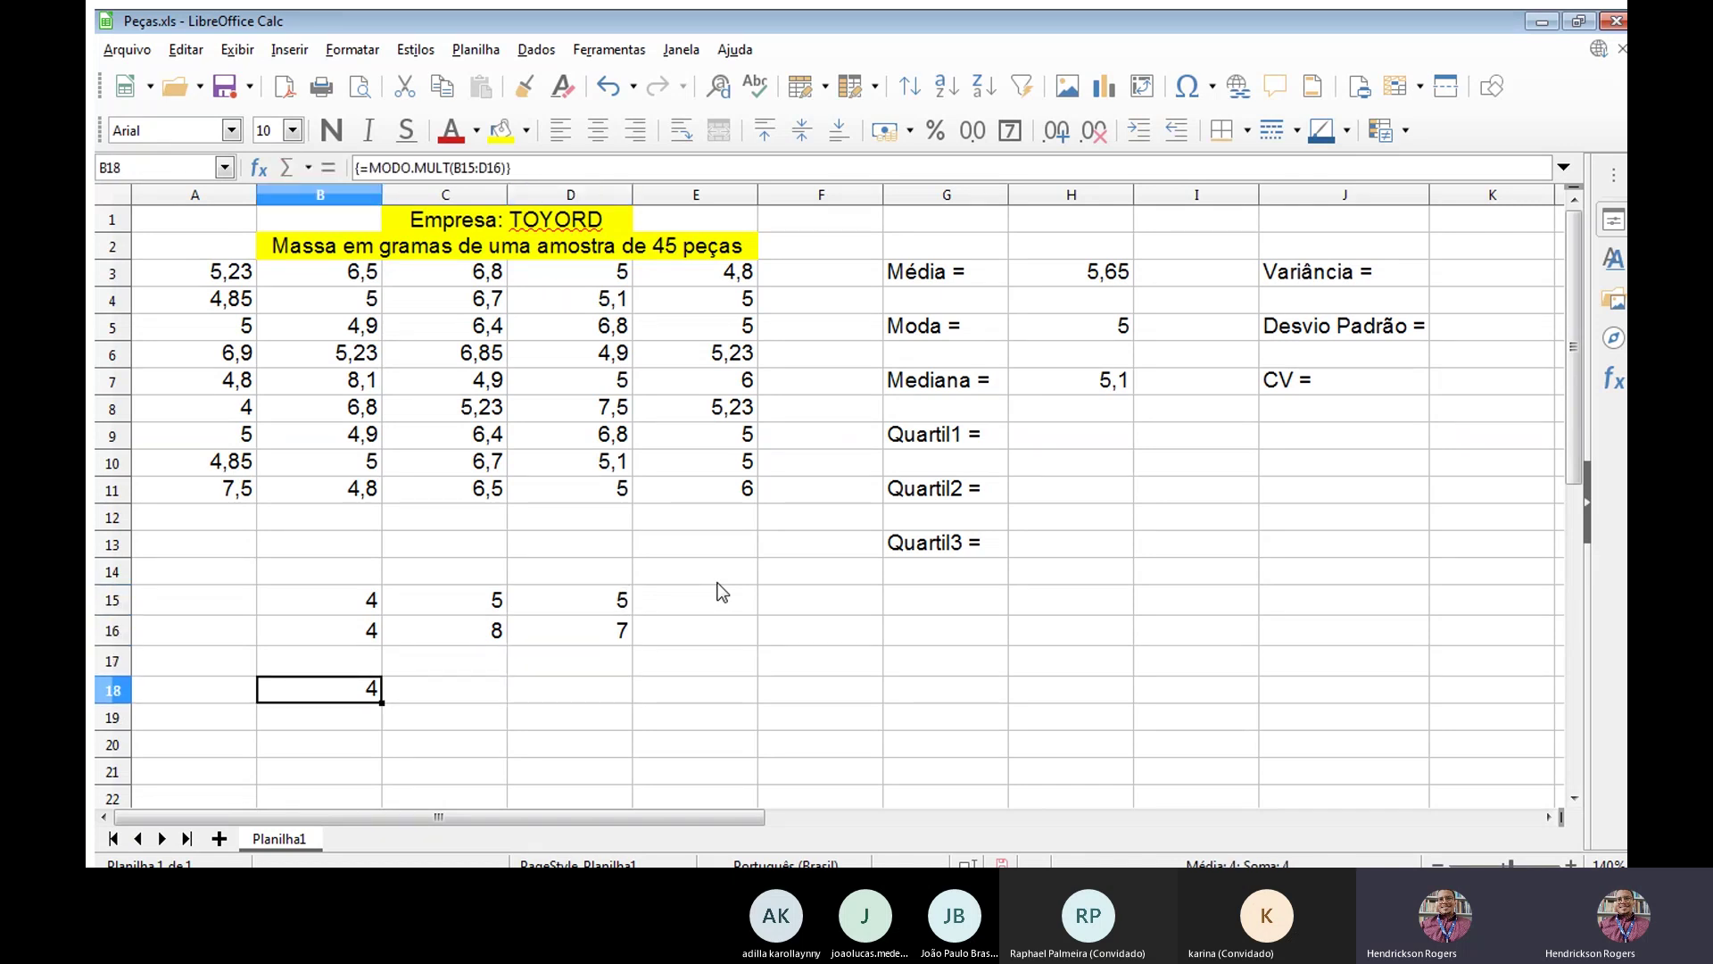
pyautogui.write('=')
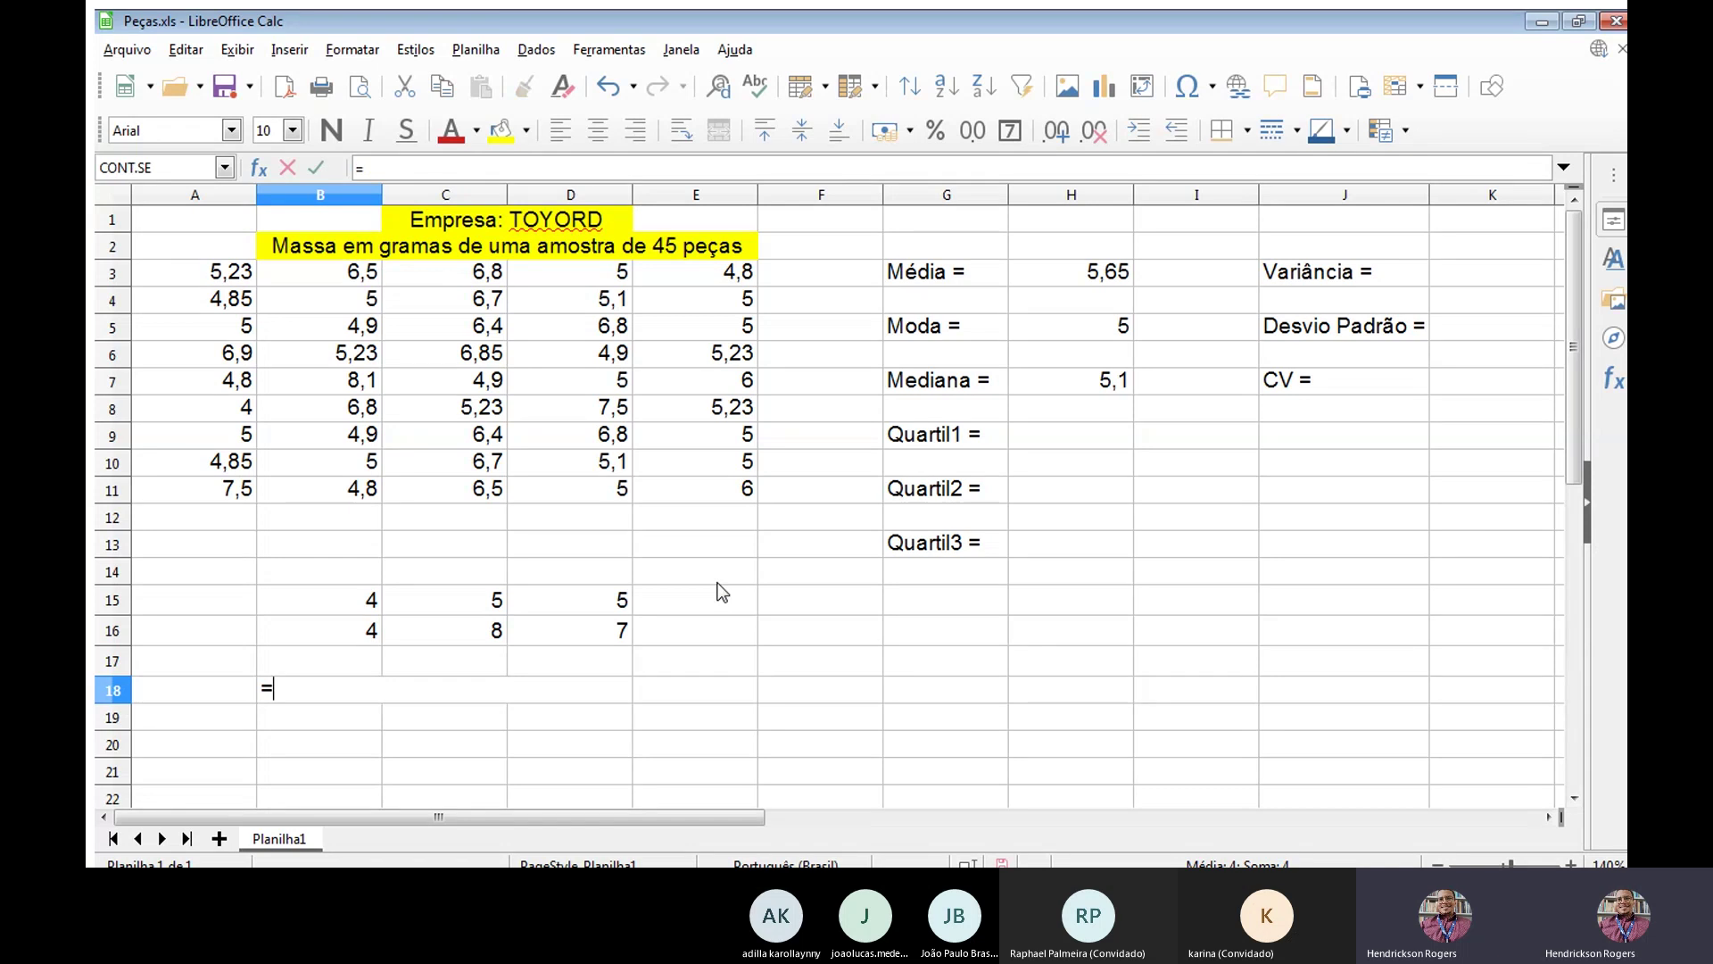
pyautogui.write('modo')
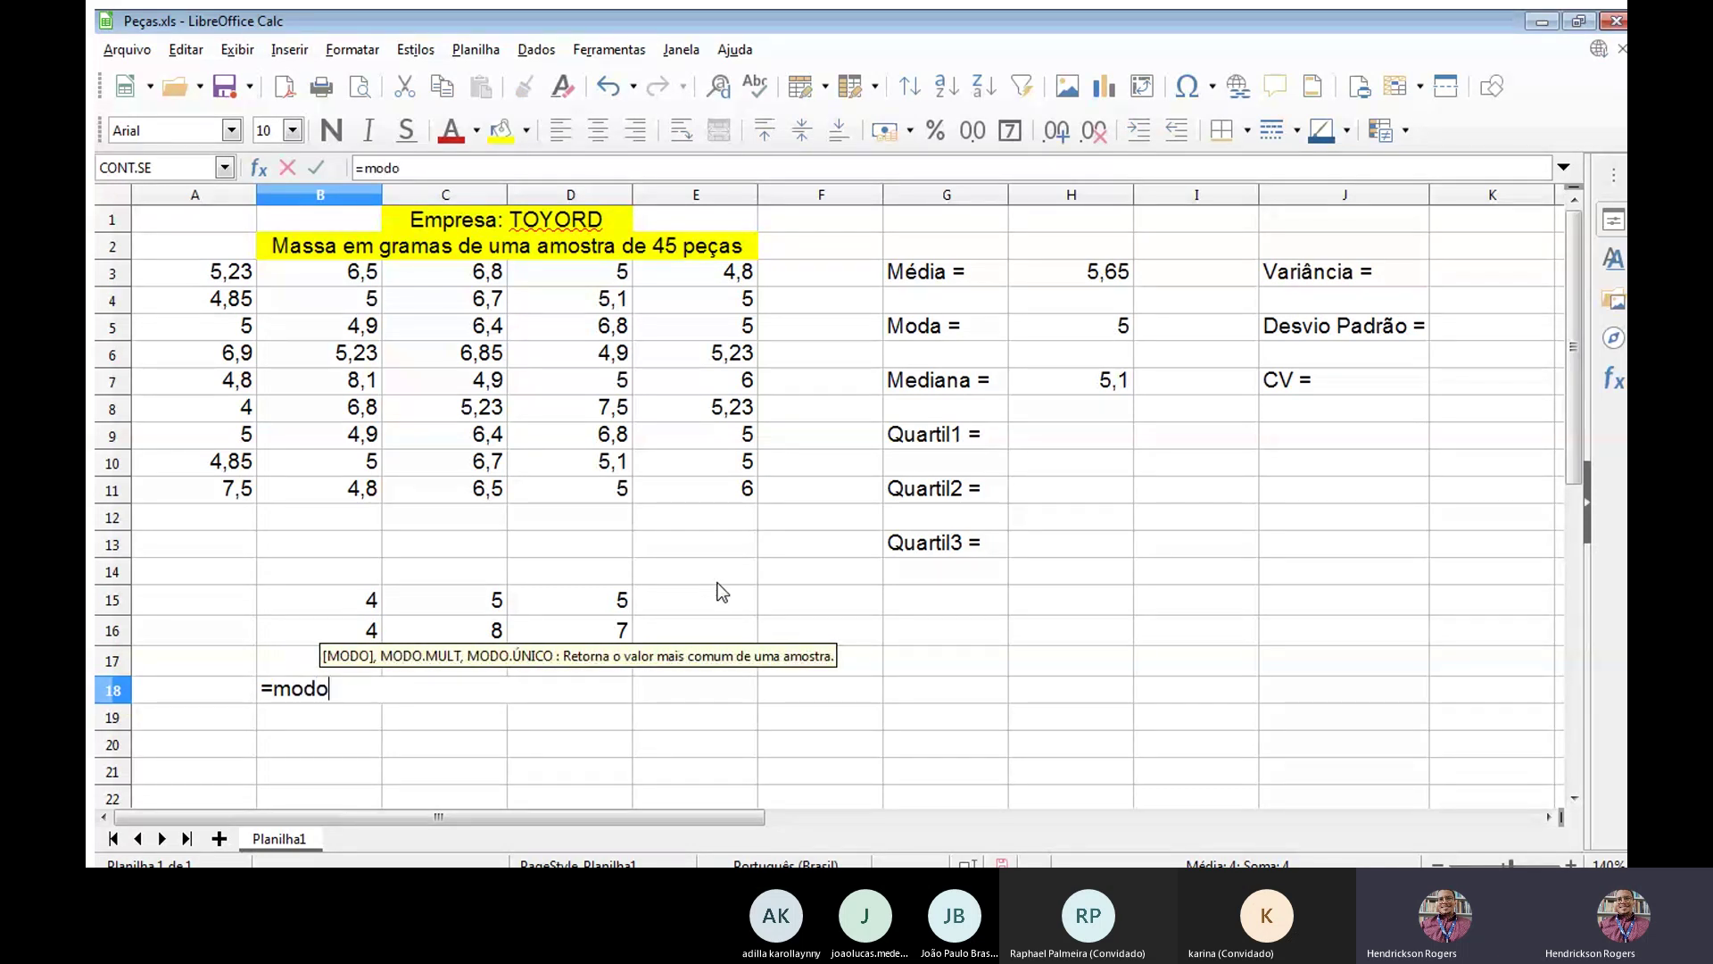
pyautogui.write('.')
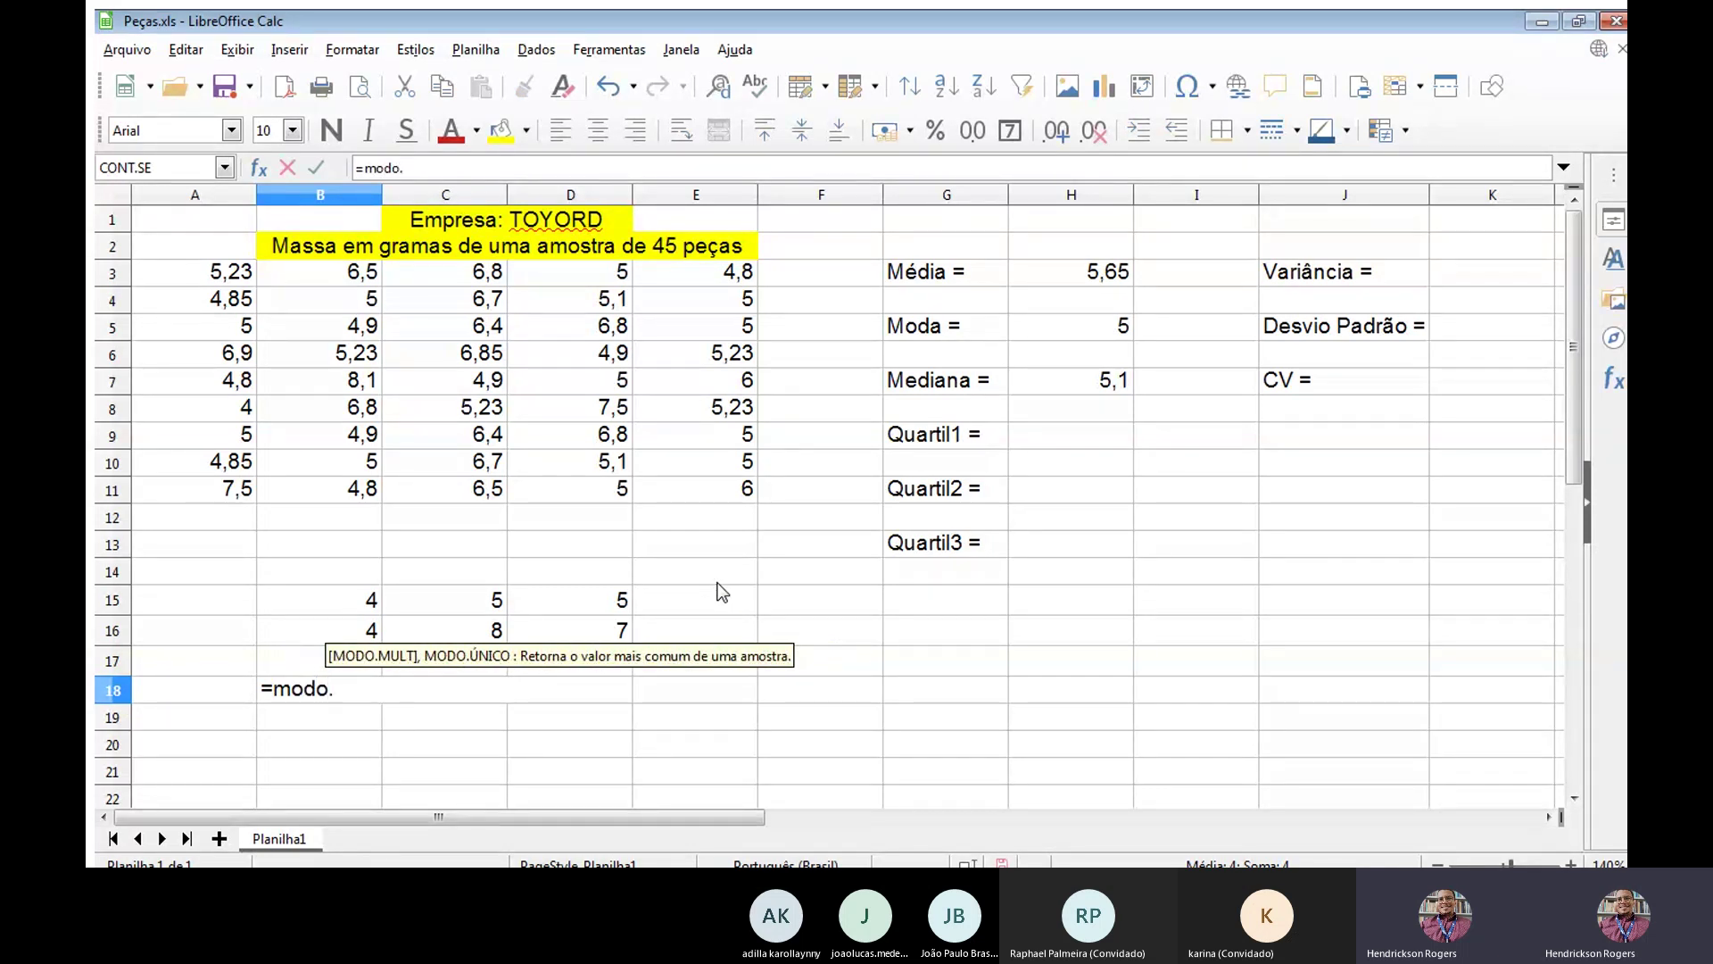
pyautogui.press('Return')
pyautogui.moveTo(370, 598); pyautogui.dragTo(572, 632)
pyautogui.hotkey('ctrl', 'shift', 'Return')
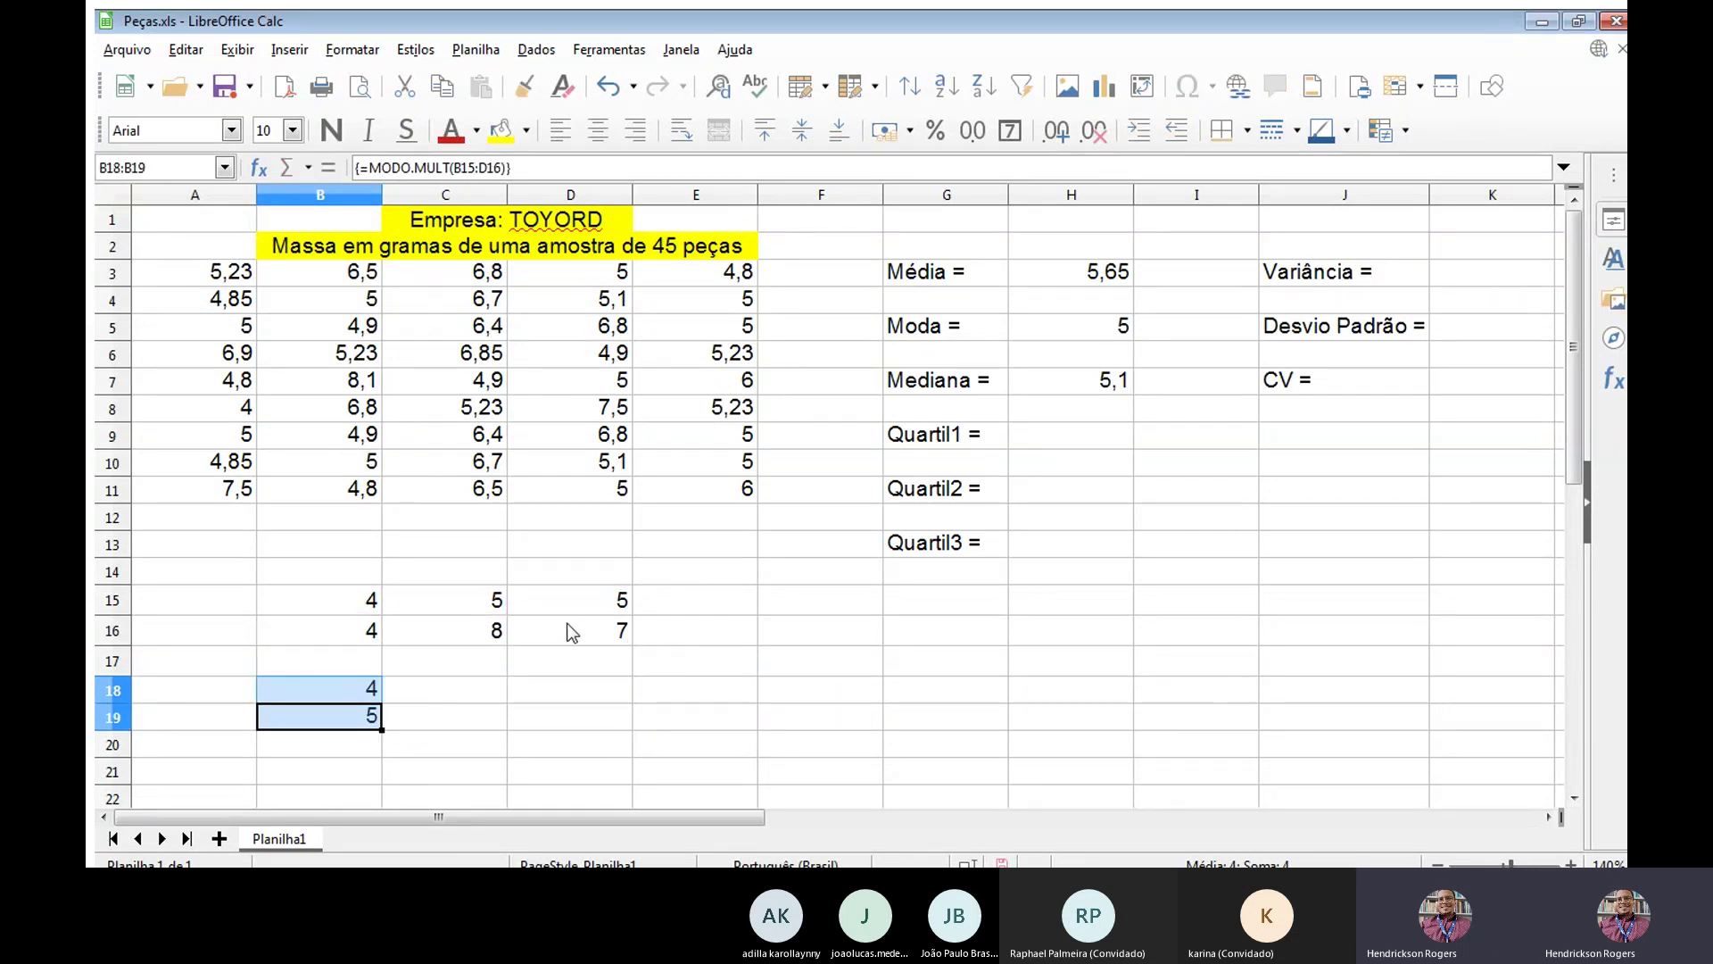
# Examine the mode results in B18:B19 against the example data in B15:D16.
pyautogui.press('Down')
pyautogui.press('Up')
pyautogui.press('Up')
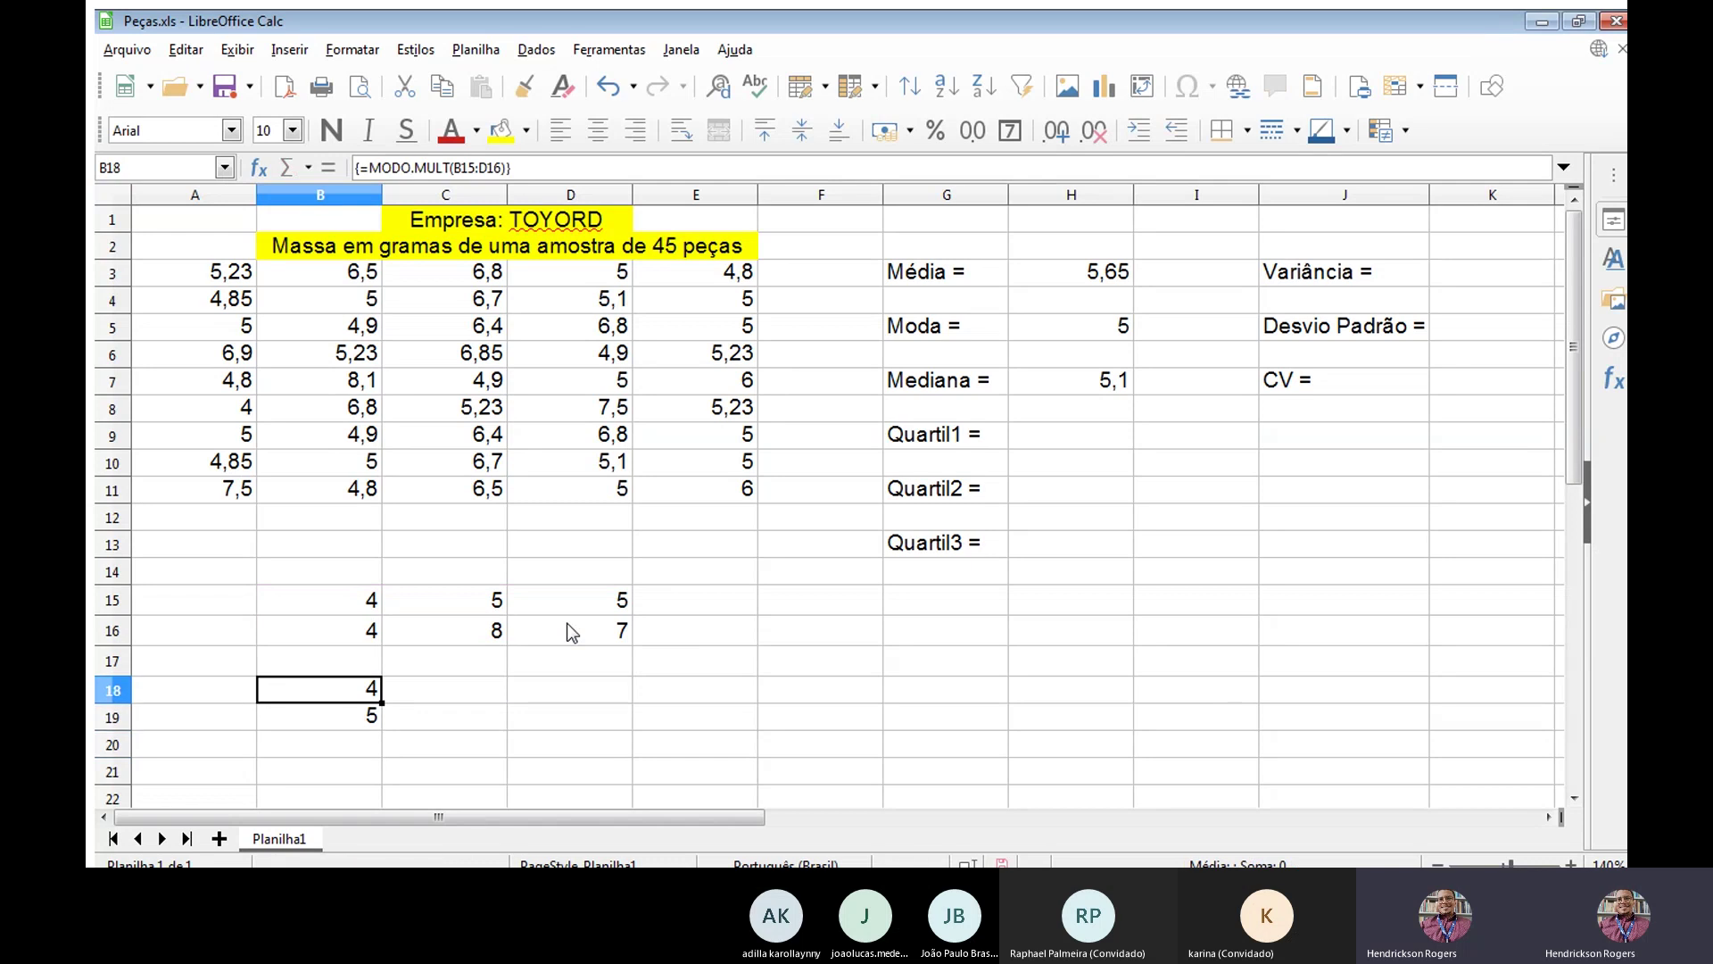
pyautogui.press('Down')
pyautogui.press('Up')
pyautogui.press('Up')
pyautogui.press('Up')
pyautogui.press('Up')
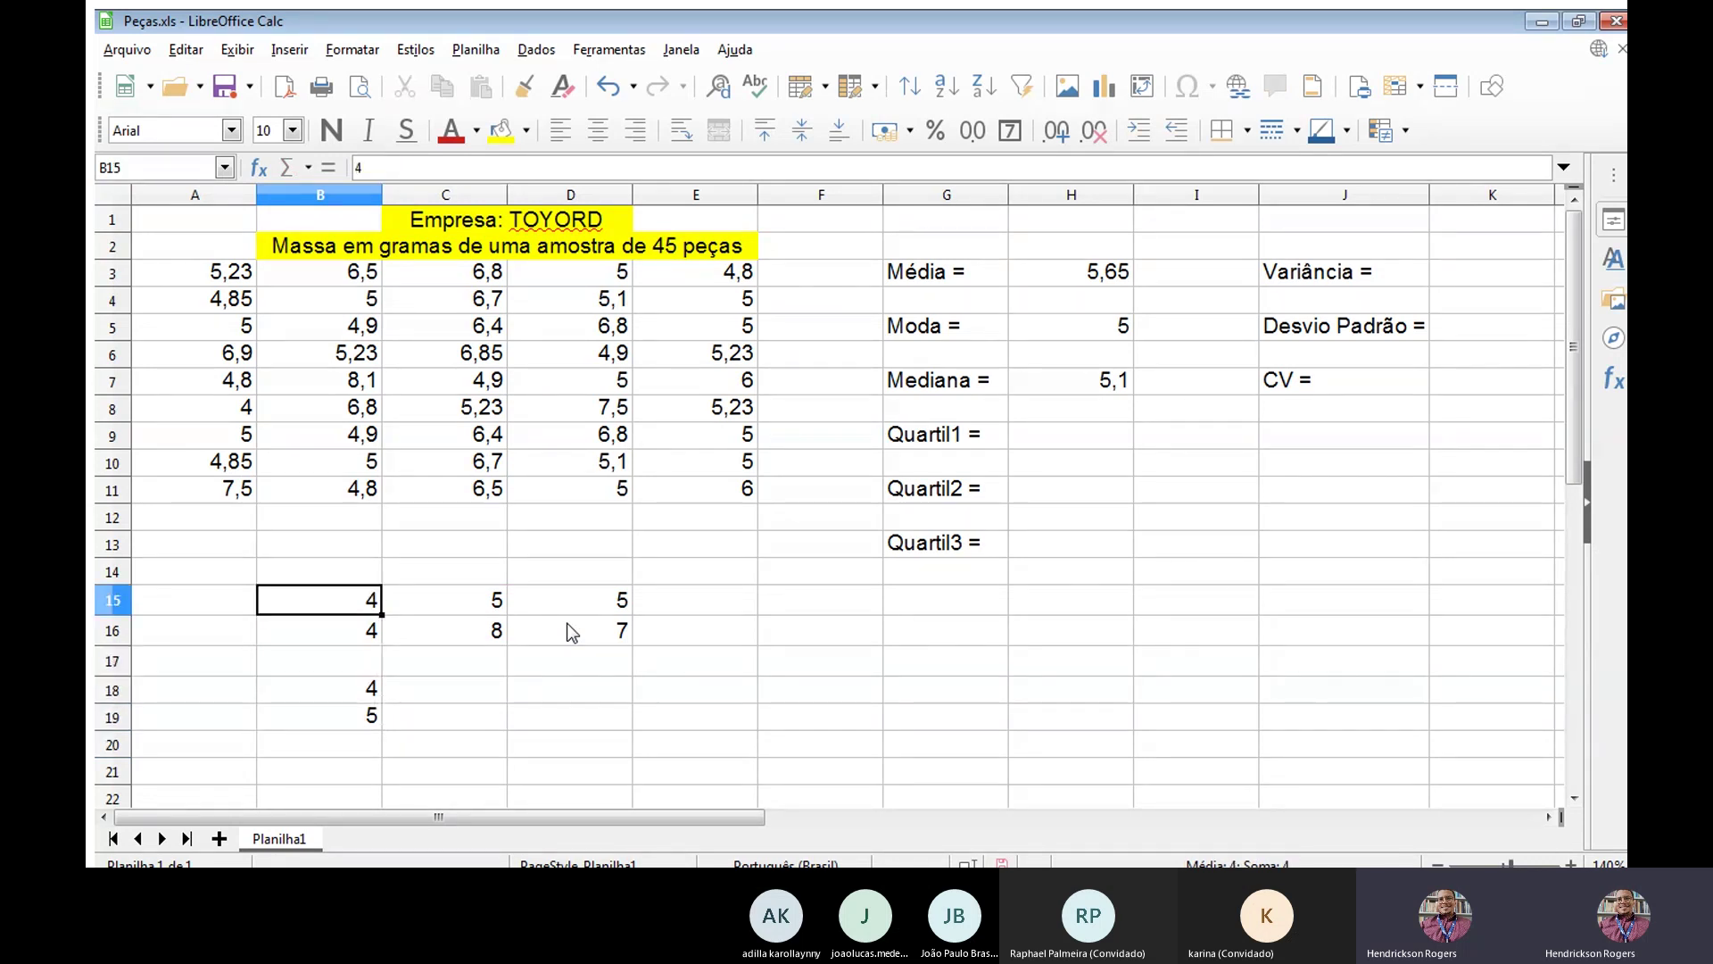
pyautogui.hotkey('shift', 'Right')
pyautogui.hotkey('shift', 'Right')
pyautogui.hotkey('shift', 'Down')
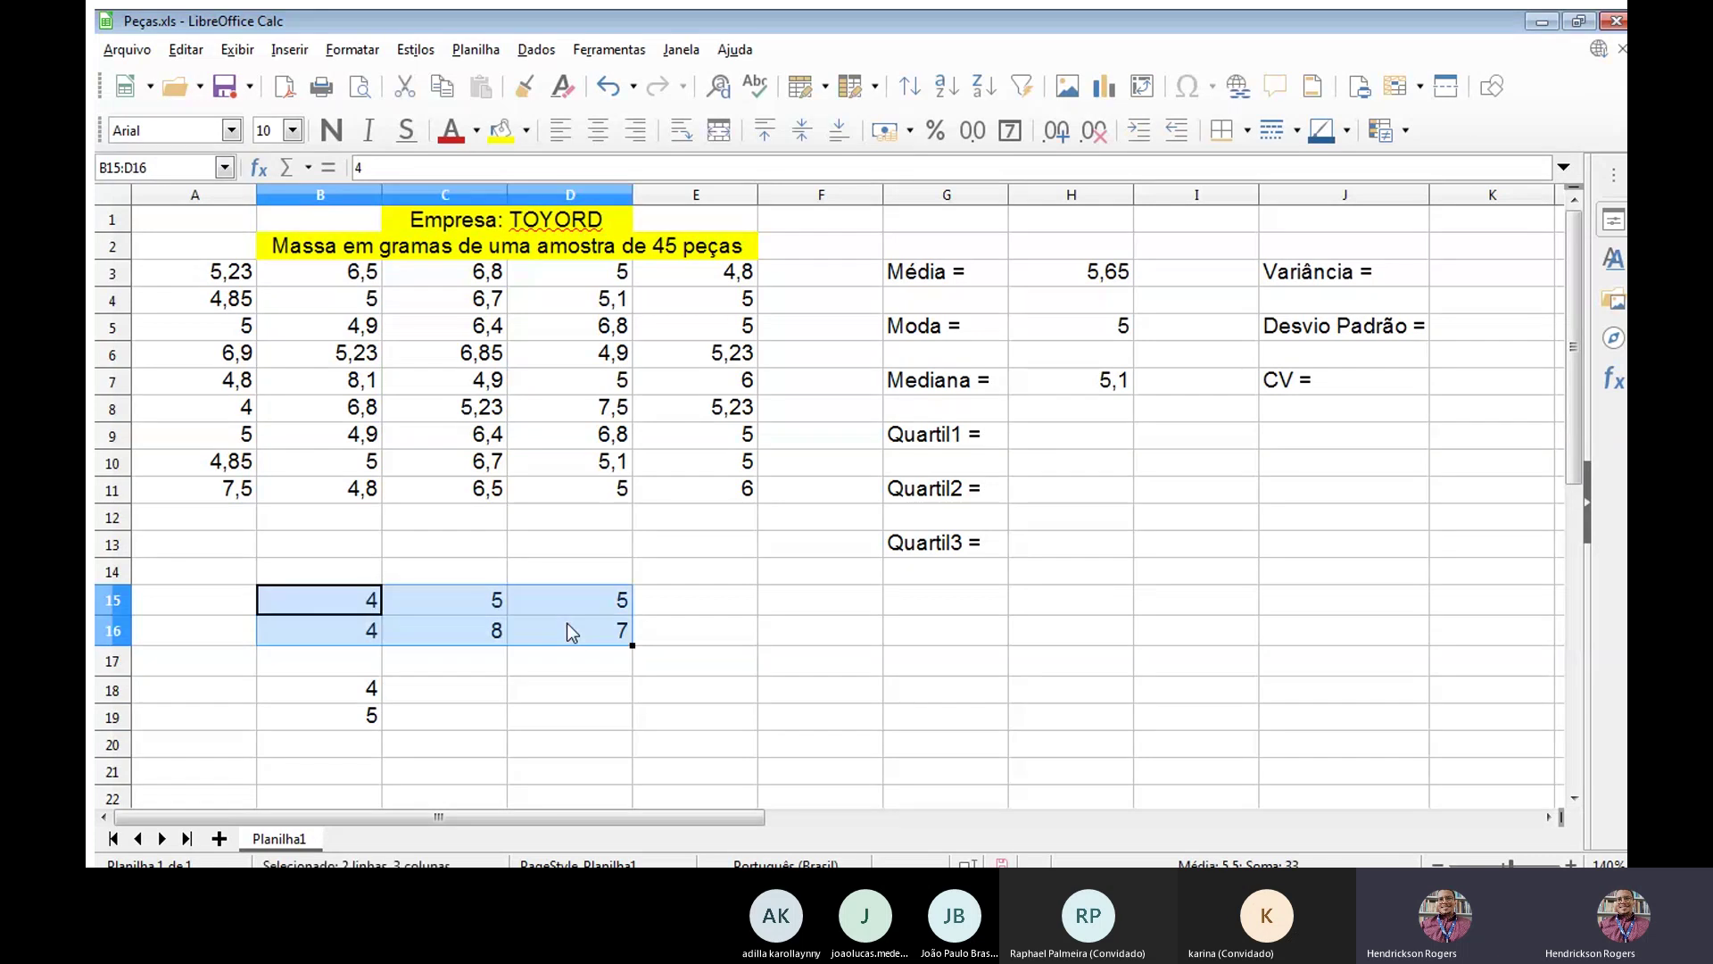
pyautogui.press('Left')
pyautogui.press('Down')
pyautogui.press('Down')
pyautogui.press('Right')
pyautogui.press('Right')
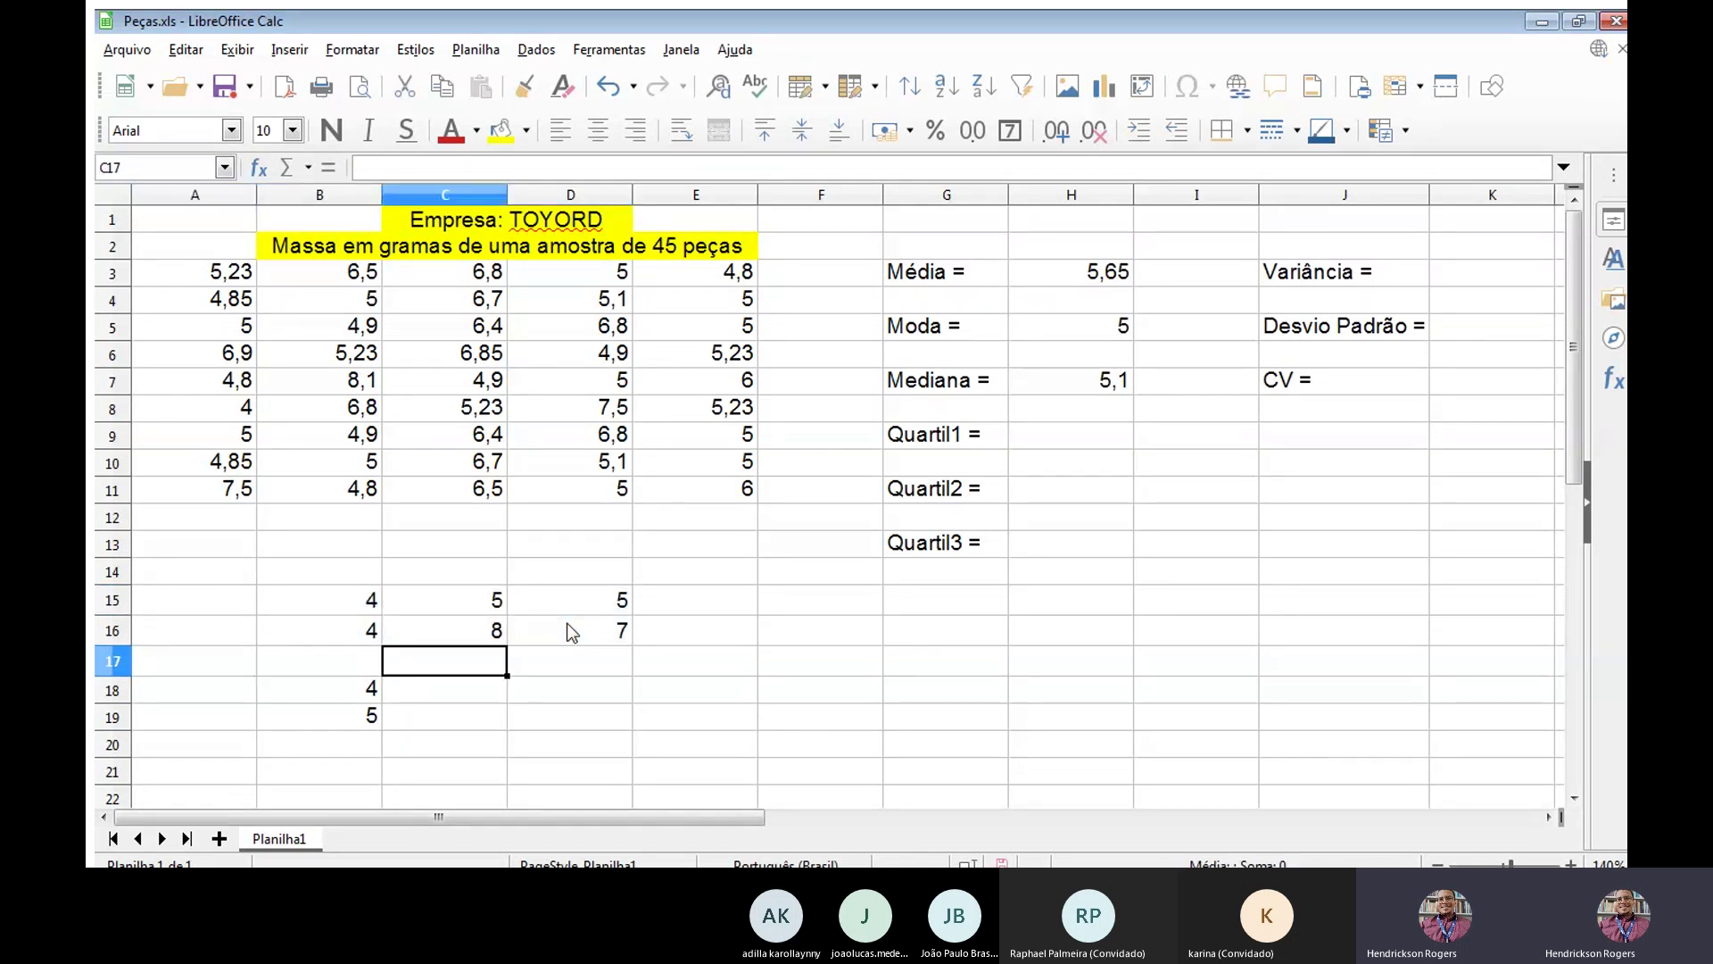
pyautogui.press('Left')
pyautogui.press('Down')
pyautogui.press('Down')
pyautogui.press('Up')
pyautogui.press('Up')
pyautogui.press('Up')
pyautogui.press('Up')
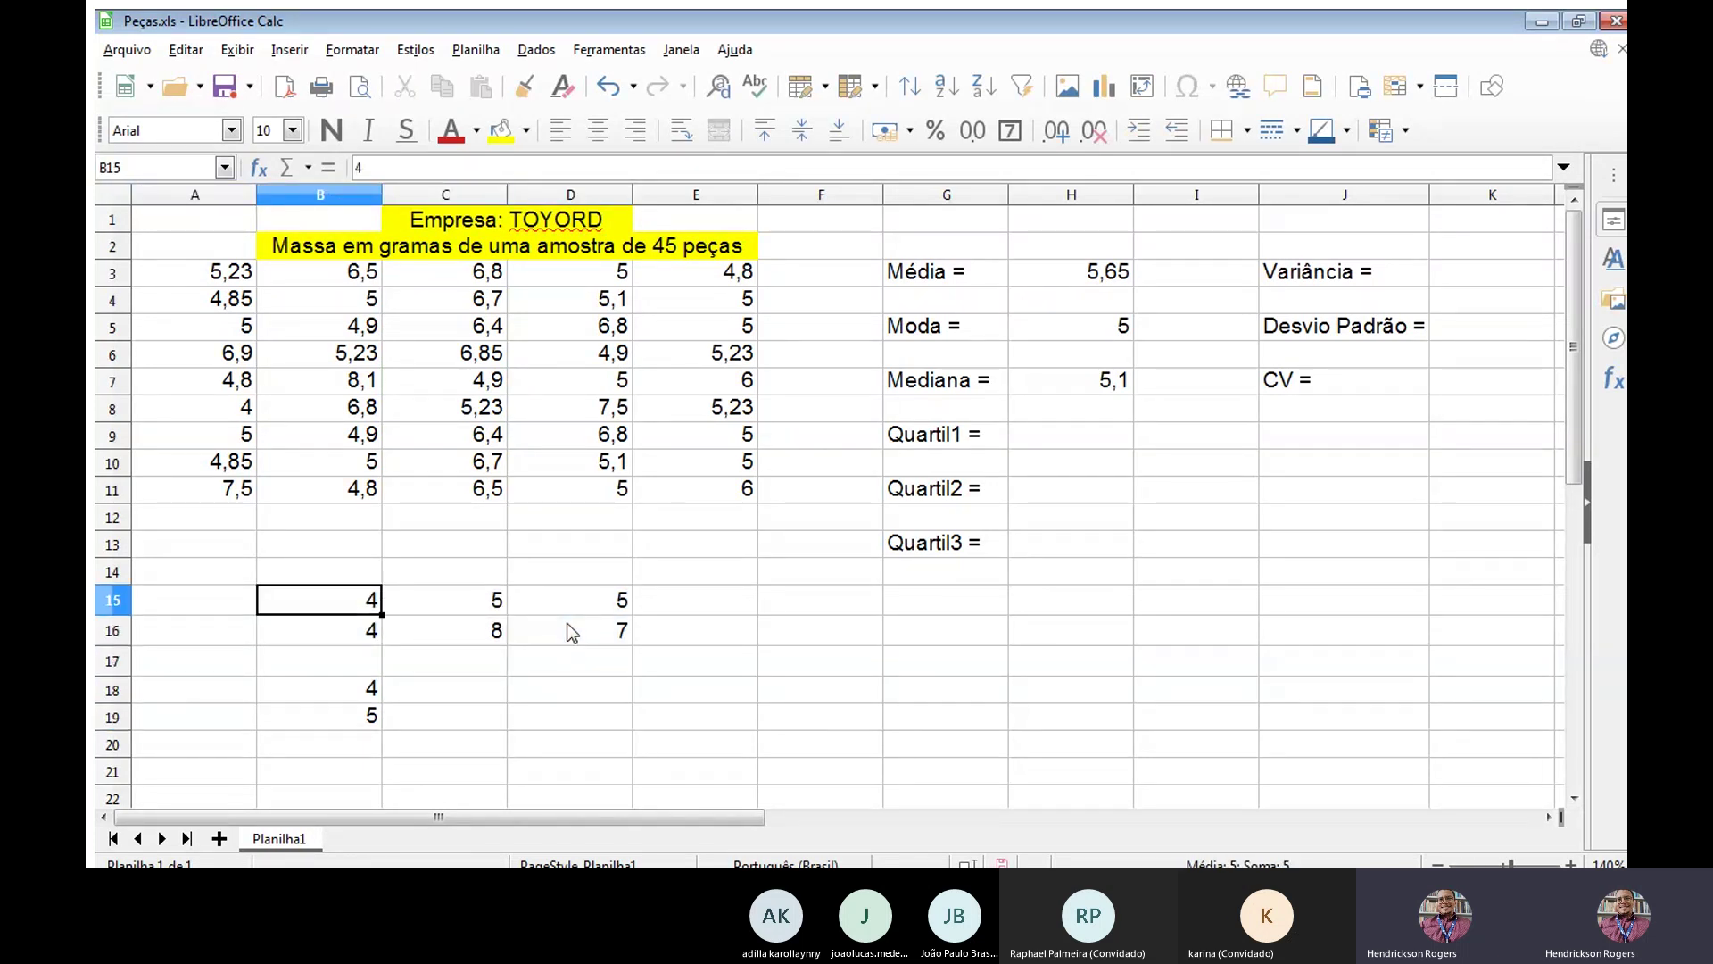
# Delete the example data and its mode results from B15:D19.
pyautogui.press('Right')
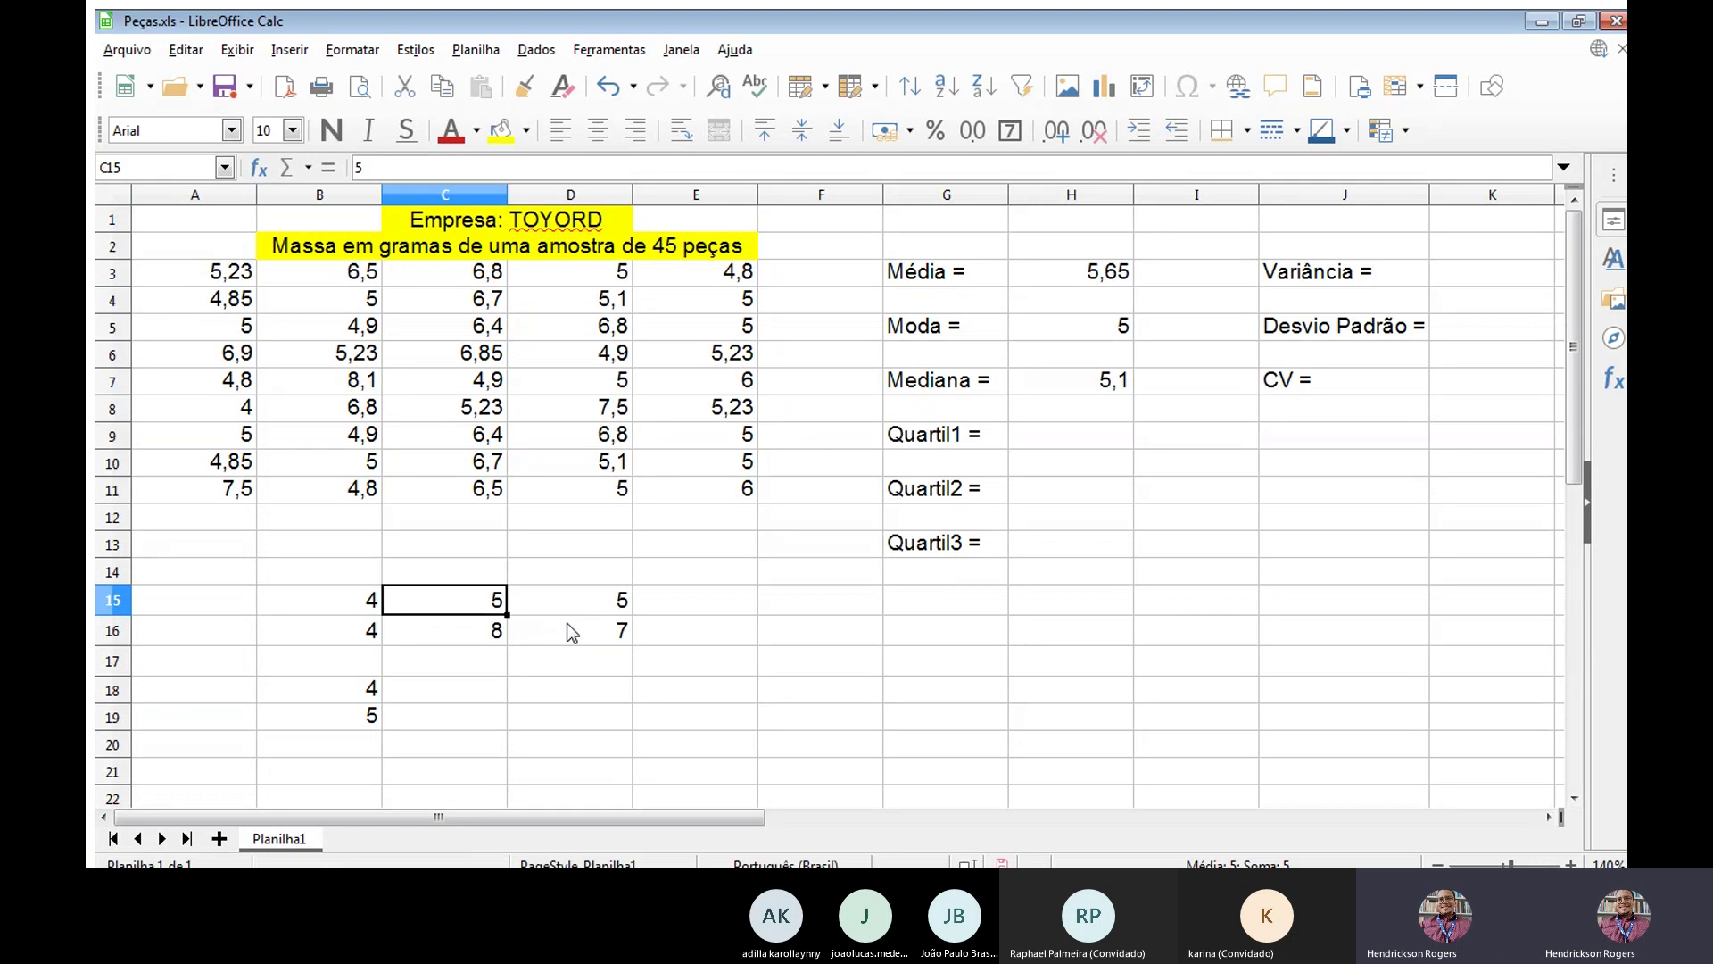
pyautogui.press('Left')
pyautogui.hotkey('shift', 'Down')
pyautogui.hotkey('shift', 'Down')
pyautogui.hotkey('shift', 'Down')
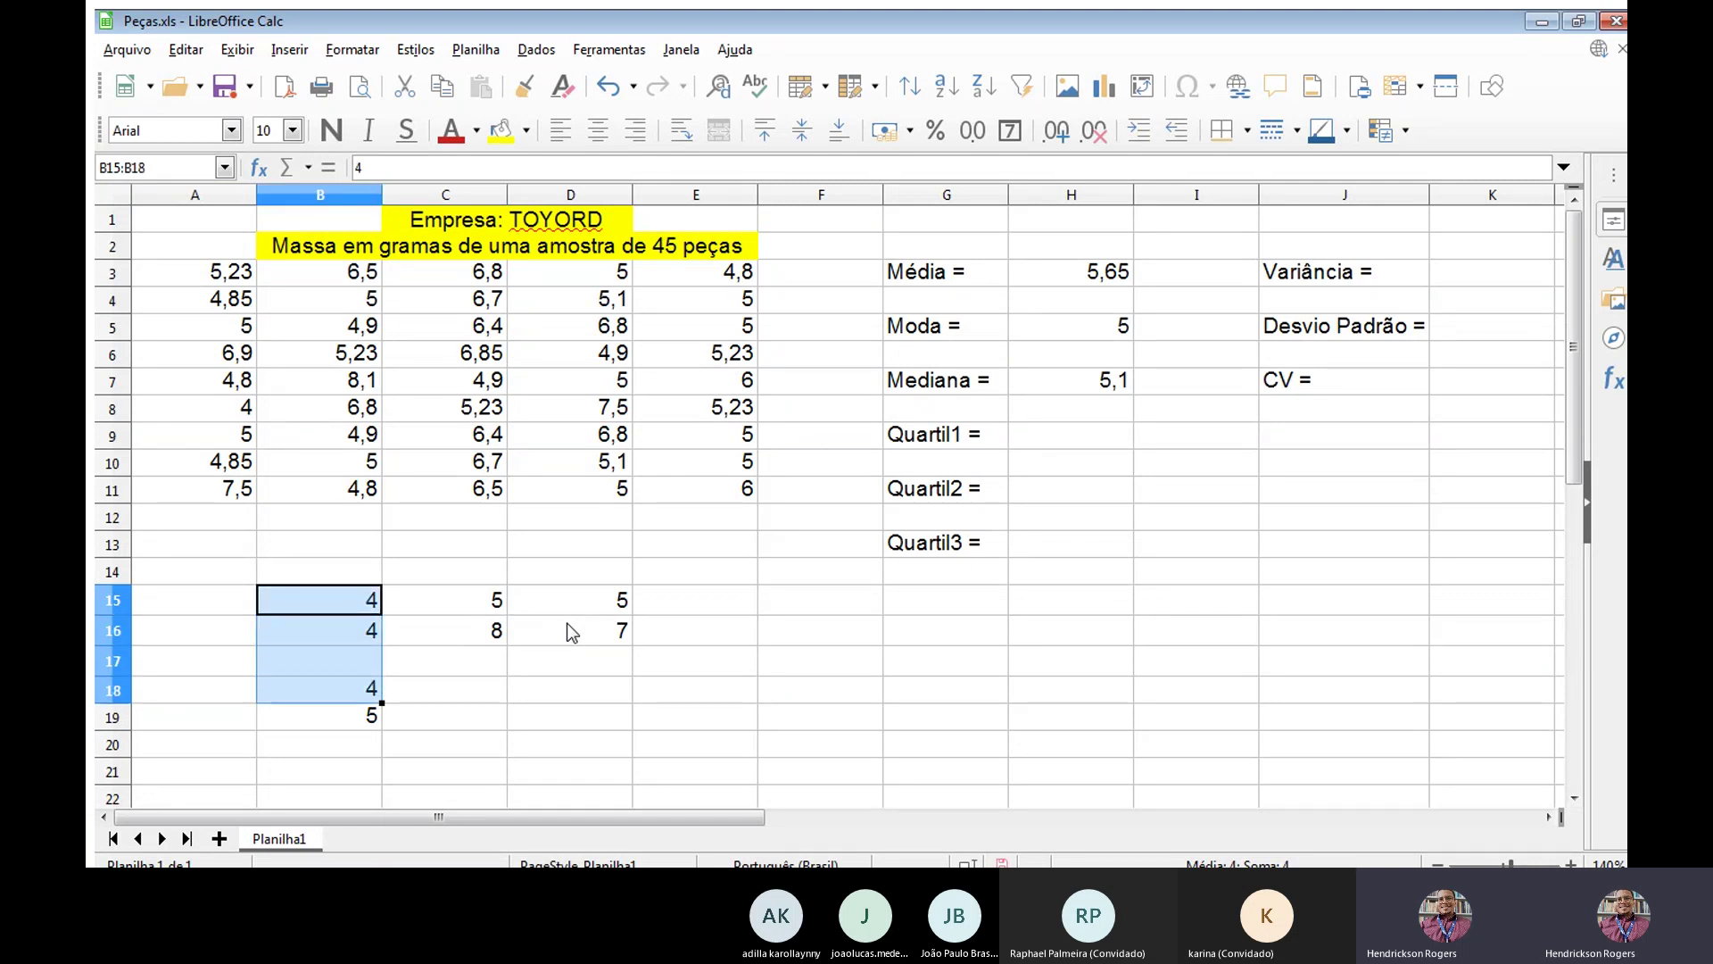
pyautogui.hotkey('shift', 'Right')
pyautogui.hotkey('shift', 'Right')
pyautogui.hotkey('shift', 'Down')
pyautogui.press('Delete')
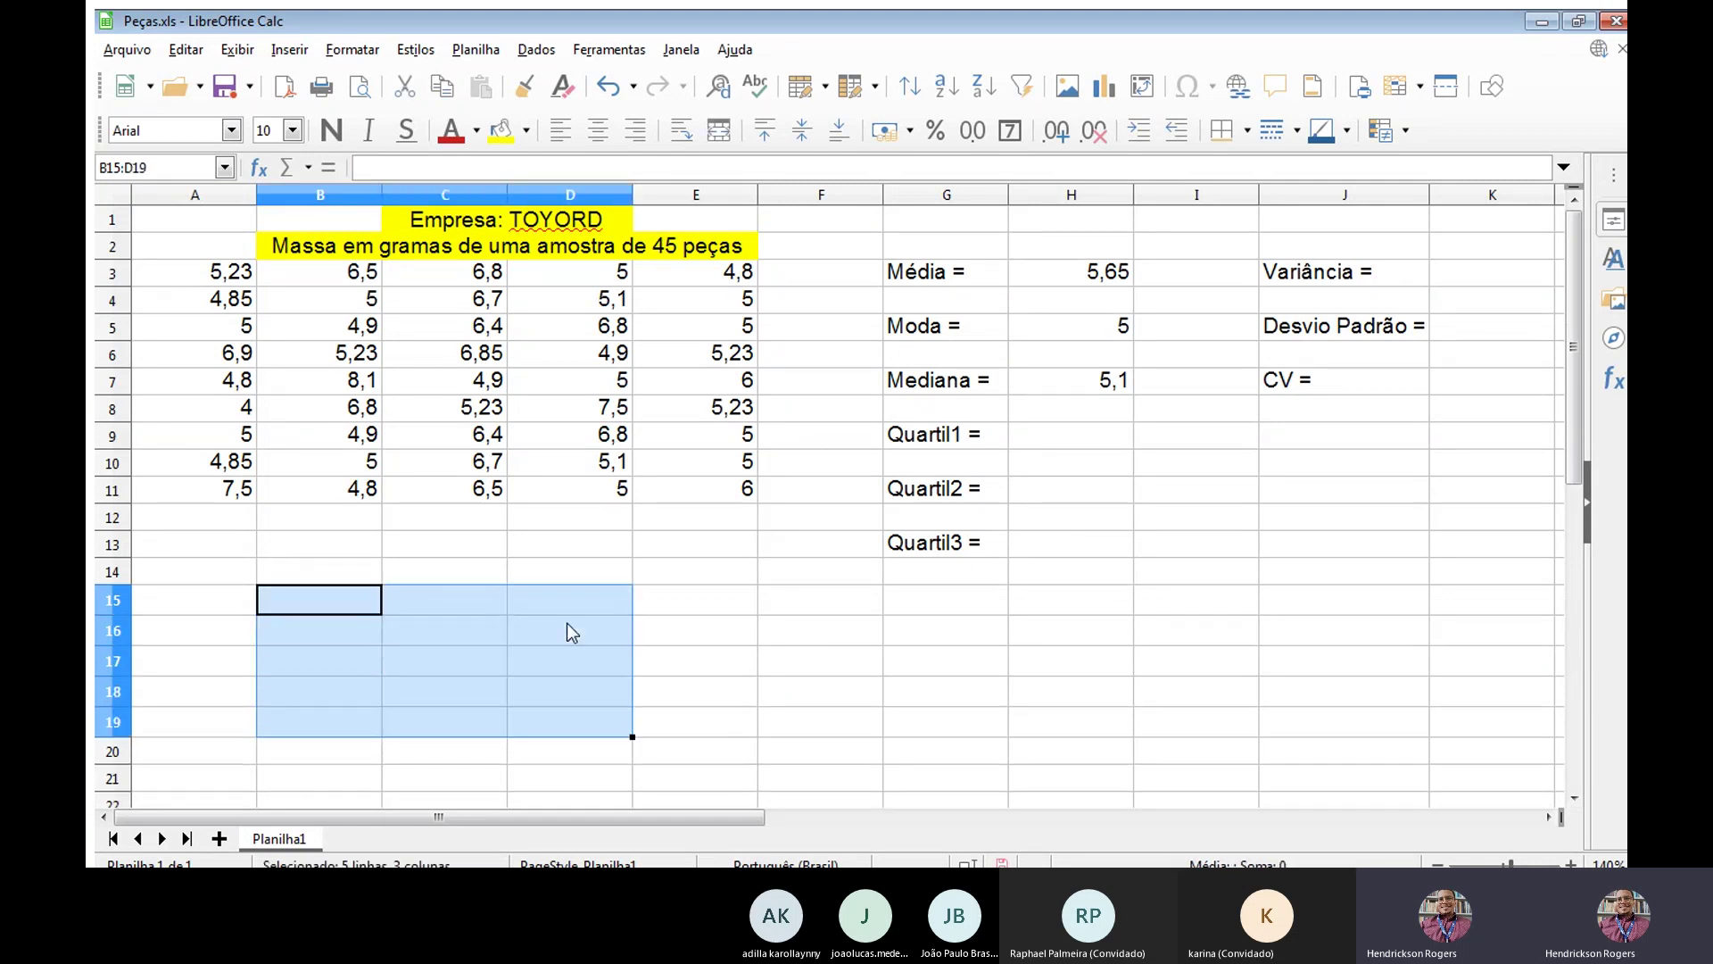
# Go to the empty Quartil1 result cell, H9.
pyautogui.press('Right')
pyautogui.press('Right')
pyautogui.press('Right')
pyautogui.press('Right')
pyautogui.press('Right')
pyautogui.press('Right')
pyautogui.press('Up')
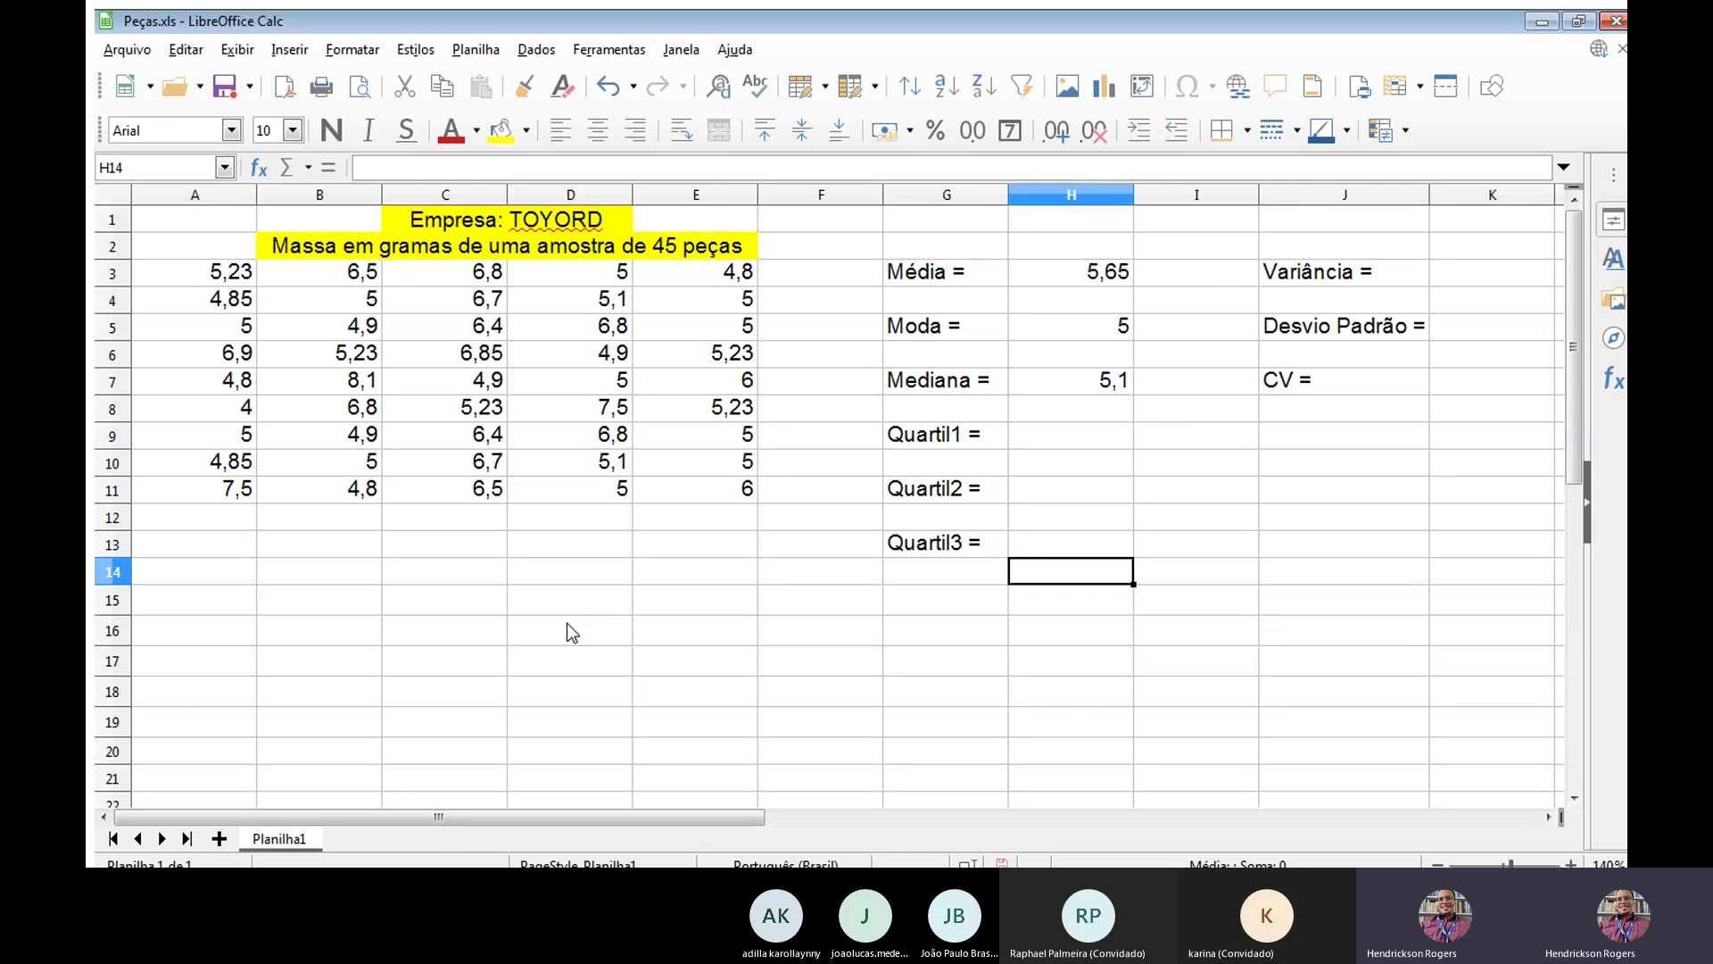
pyautogui.press('Up')
pyautogui.press('Up')
pyautogui.press('Up')
pyautogui.press('Up')
pyautogui.press('Up')
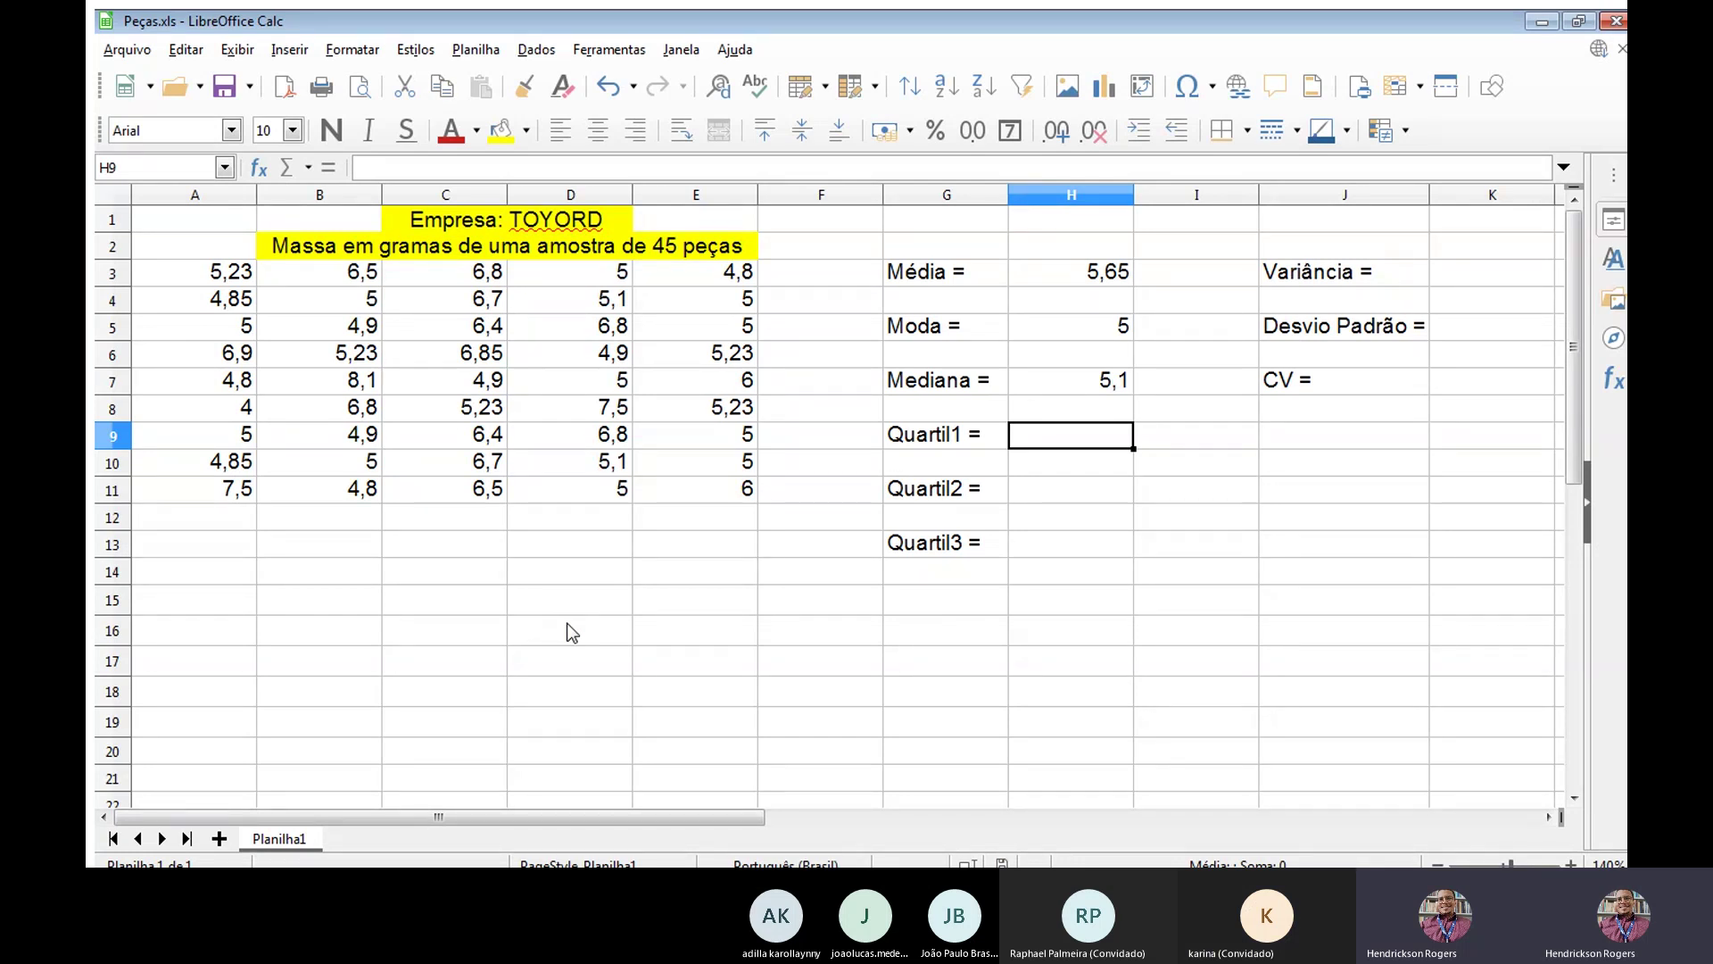
# Highlight the full set of 45 part masses in A3:E11.
pyautogui.click(237, 271)
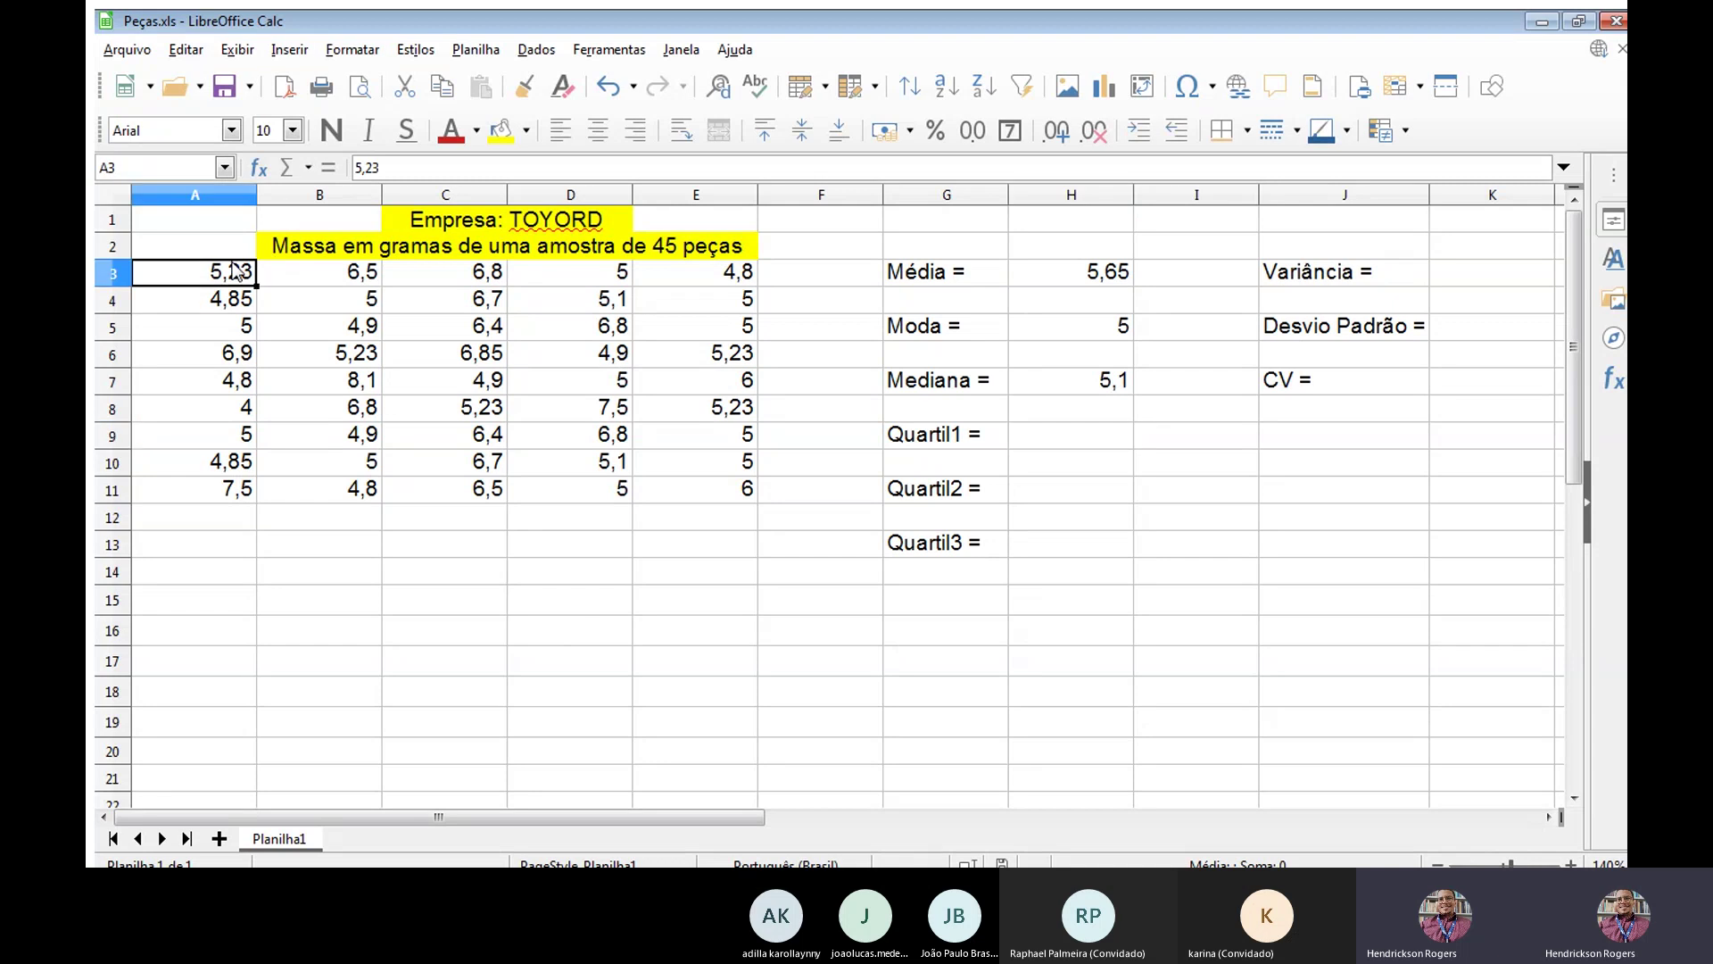
pyautogui.hotkey('shift', 'Right')
pyautogui.hotkey('shift', 'Right')
pyautogui.hotkey('shift', 'Right')
pyautogui.hotkey('shift', 'Right')
pyautogui.hotkey('shift', 'Down')
pyautogui.hotkey('shift', 'Down')
pyautogui.hotkey('shift', 'Down')
pyautogui.hotkey('shift', 'Down')
pyautogui.hotkey('shift', 'Down')
pyautogui.hotkey('shift', 'Down')
pyautogui.hotkey('shift', 'Down')
pyautogui.hotkey('shift', 'Down')
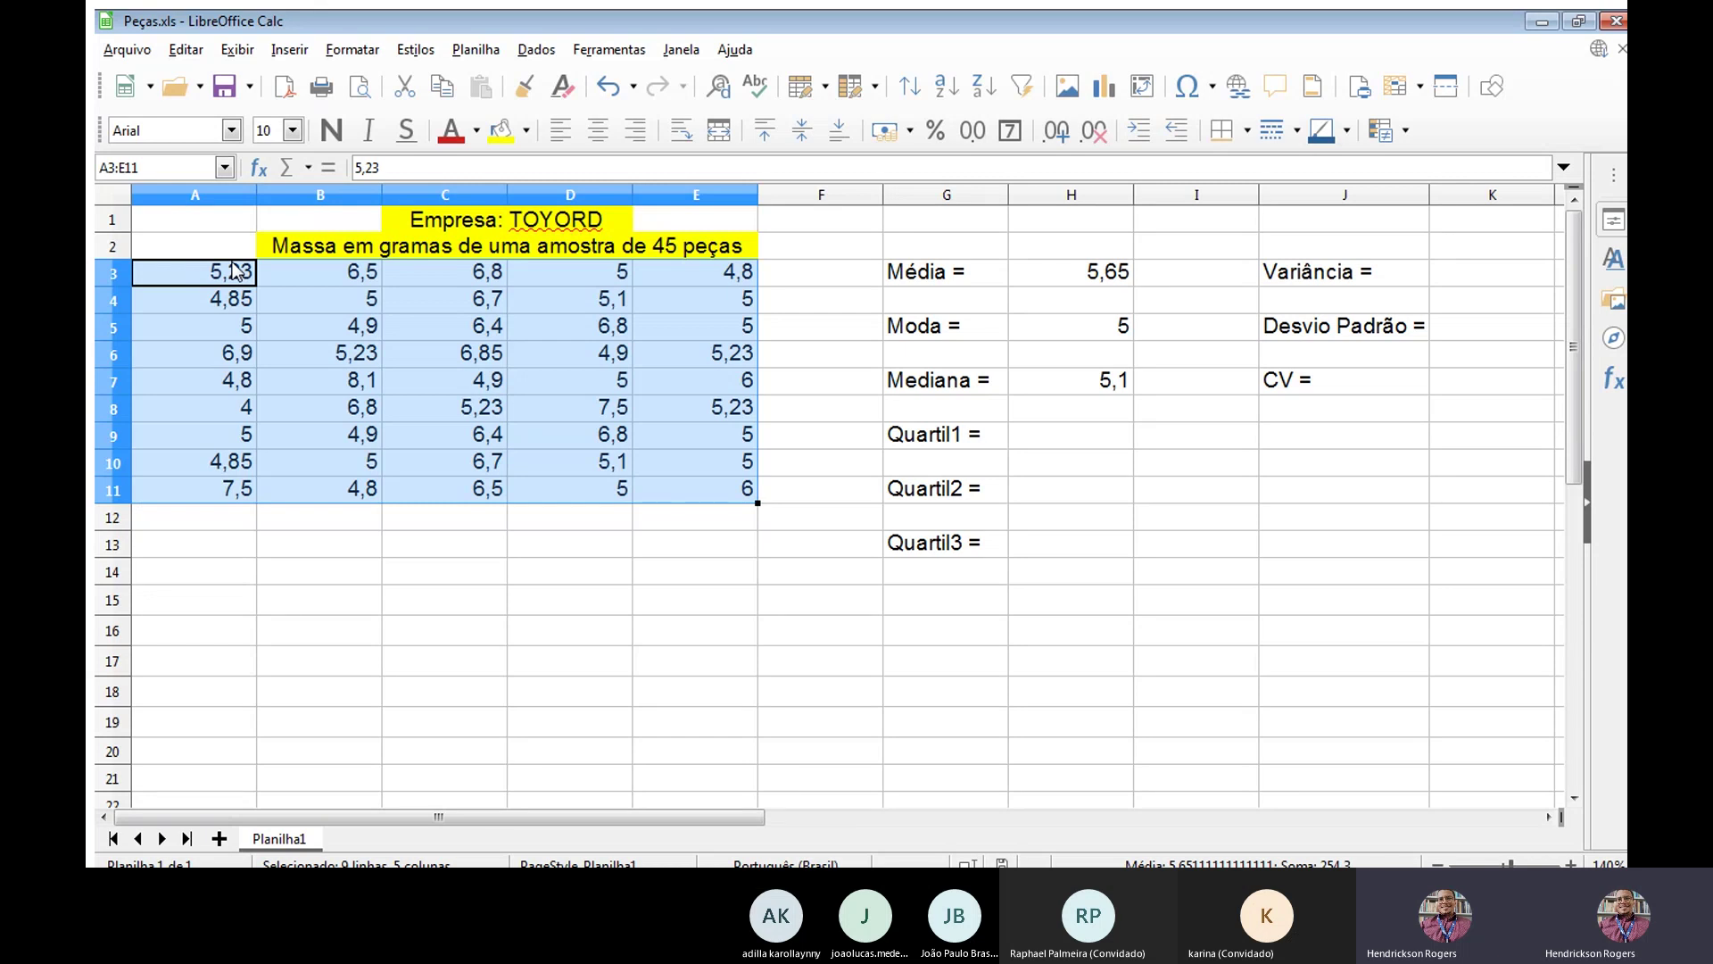
# Review the Mediana label in G7 and the Quartil1 and Quartil2 result cells, H9 and H11.
pyautogui.press('Down')
pyautogui.press('Right')
pyautogui.press('Down')
pyautogui.press('Right')
pyautogui.press('Down')
pyautogui.press('Right')
pyautogui.press('Down')
pyautogui.press('Right')
pyautogui.press('Right')
pyautogui.press('Right')
pyautogui.press('Down')
pyautogui.press('Right')
pyautogui.press('Down')
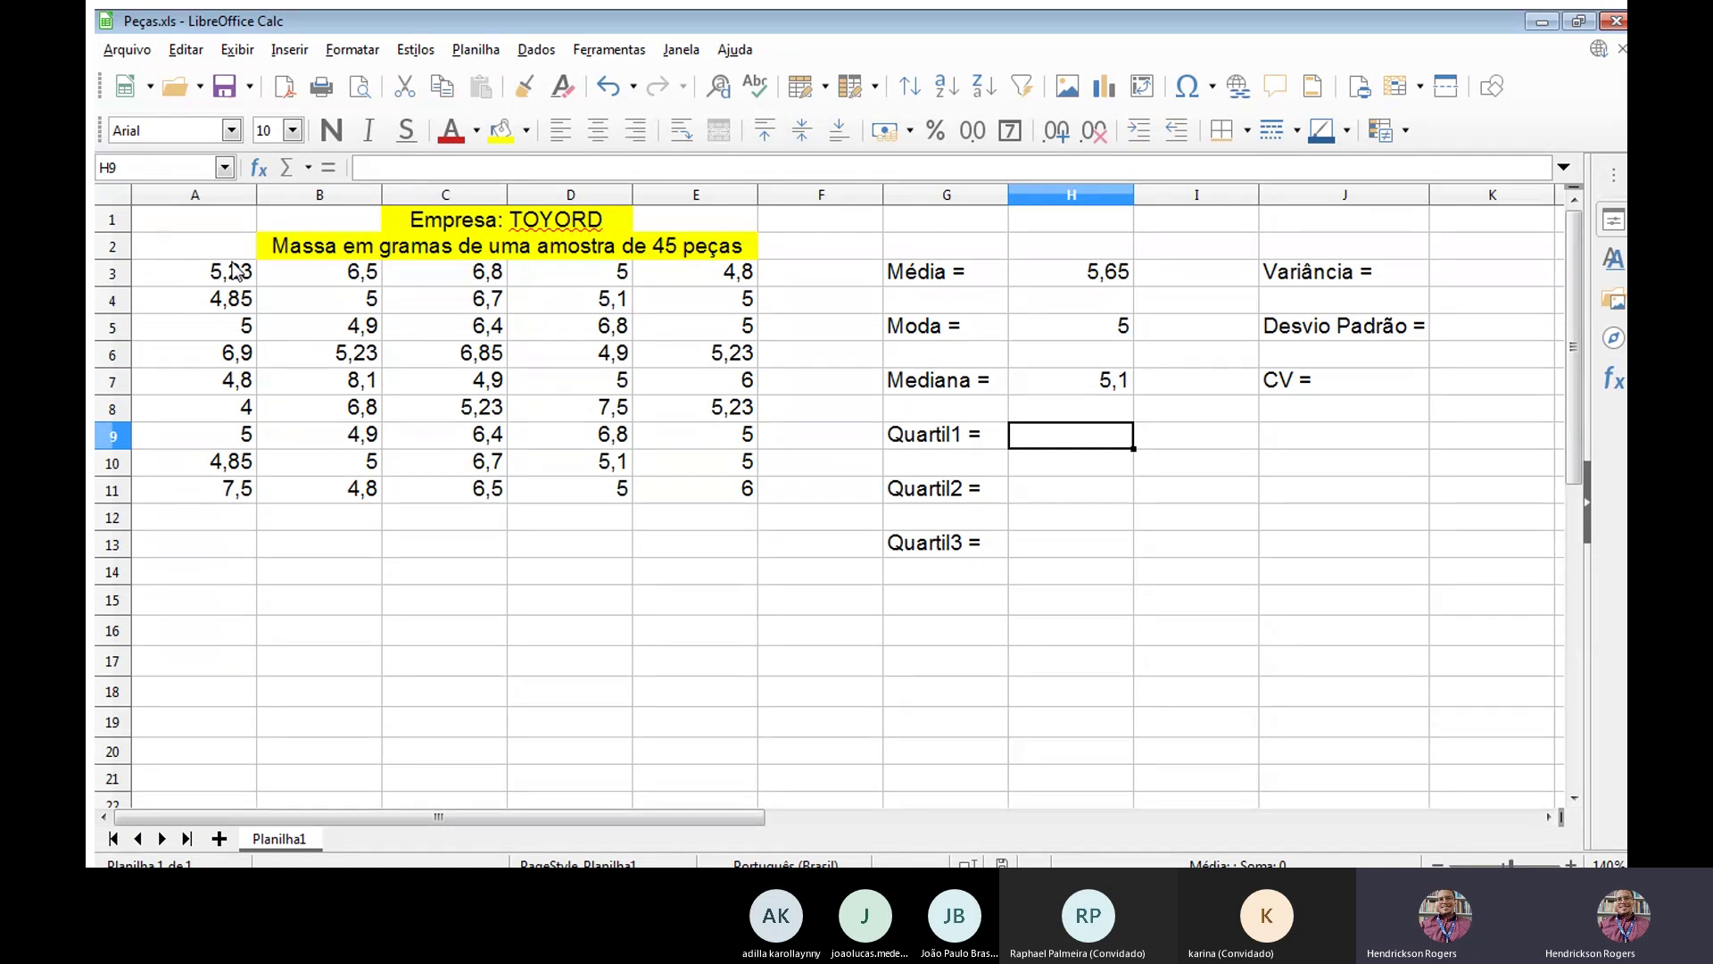
pyautogui.press('Up')
pyautogui.press('Up')
pyautogui.press('Left')
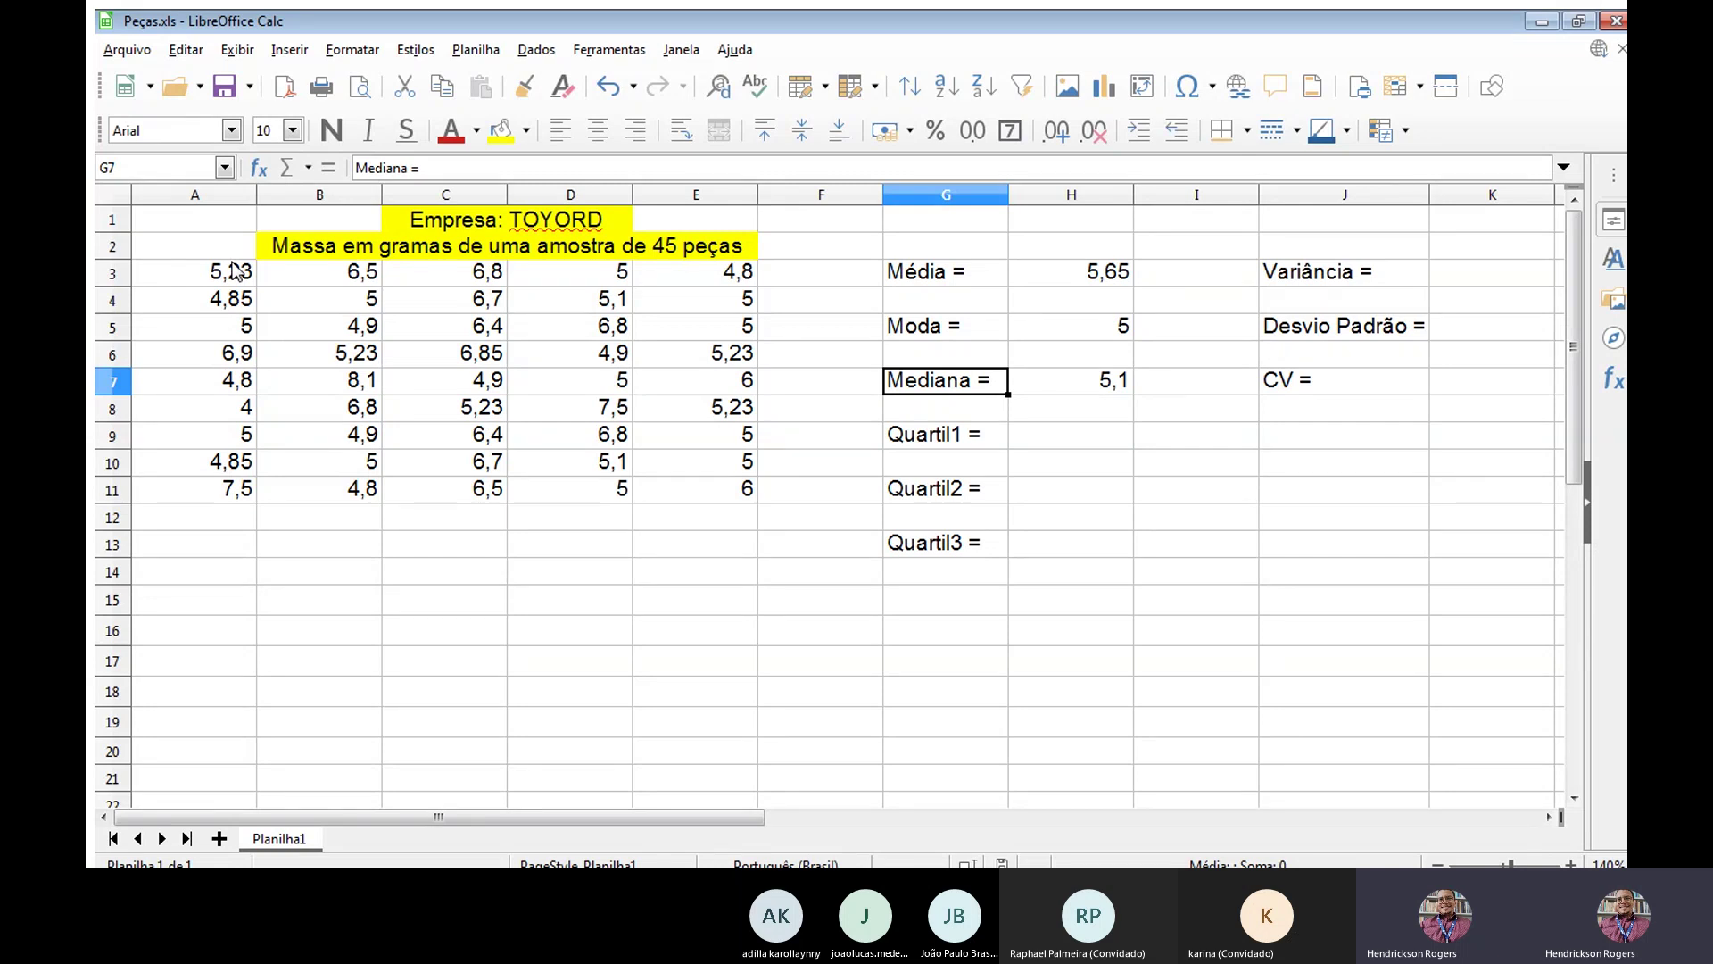
pyautogui.press('Right')
pyautogui.press('Down')
pyautogui.press('Down')
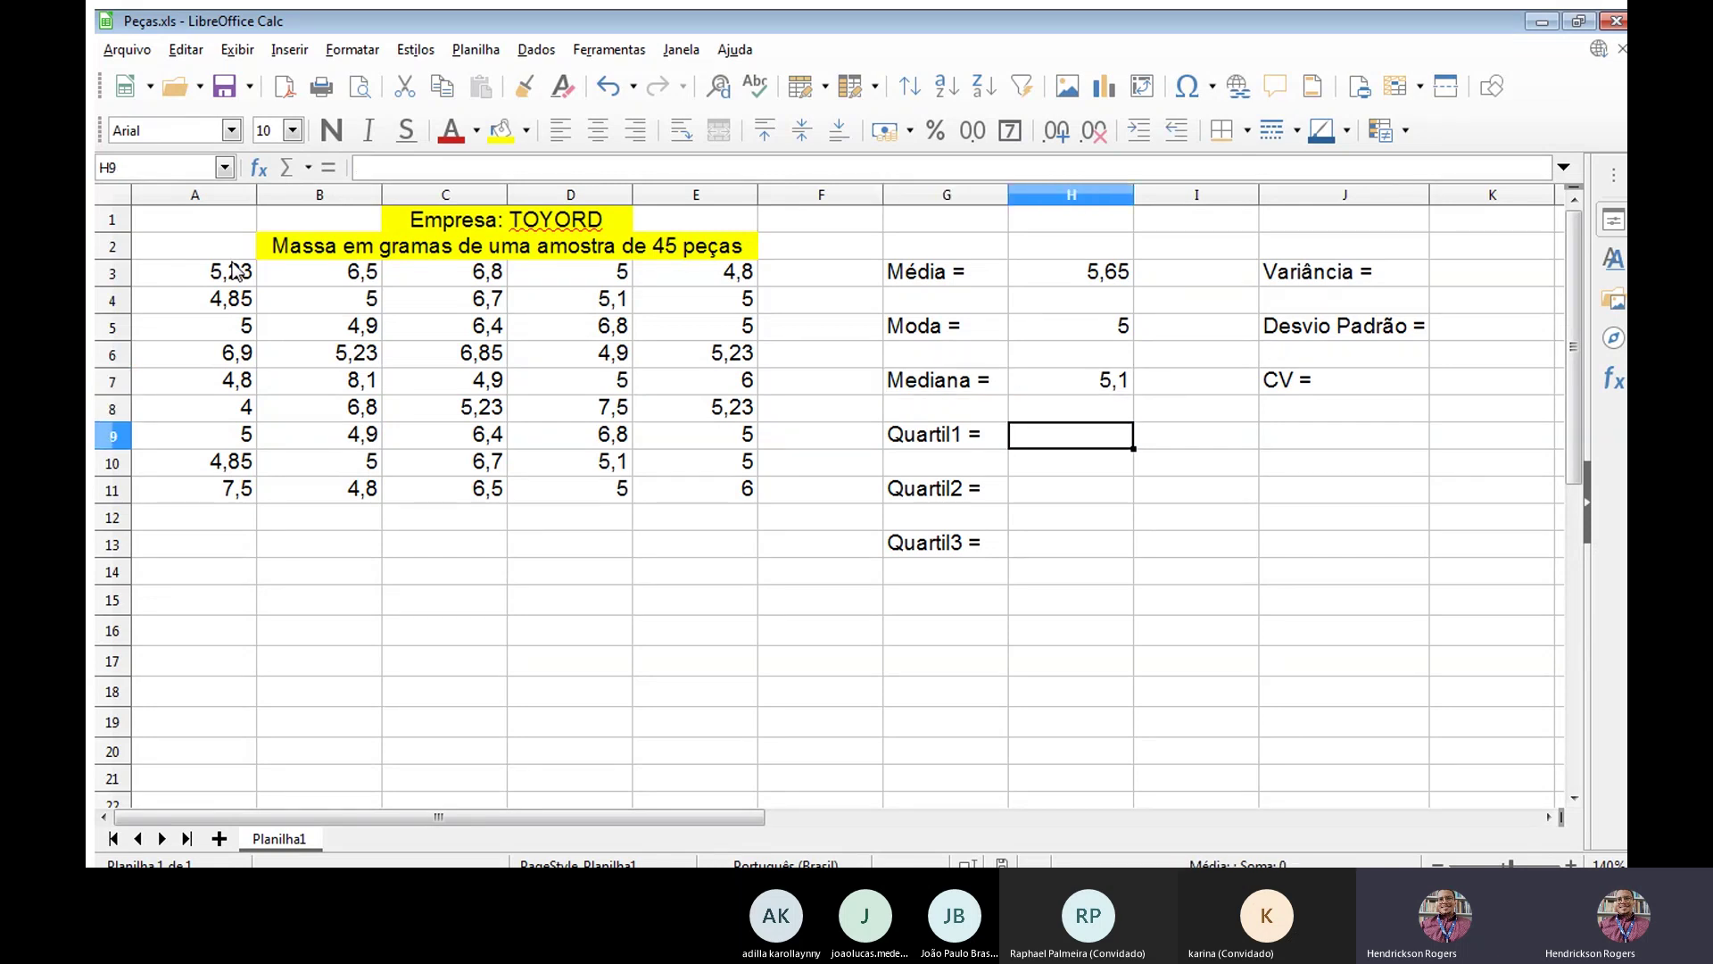
pyautogui.press('Down')
pyautogui.press('Down')
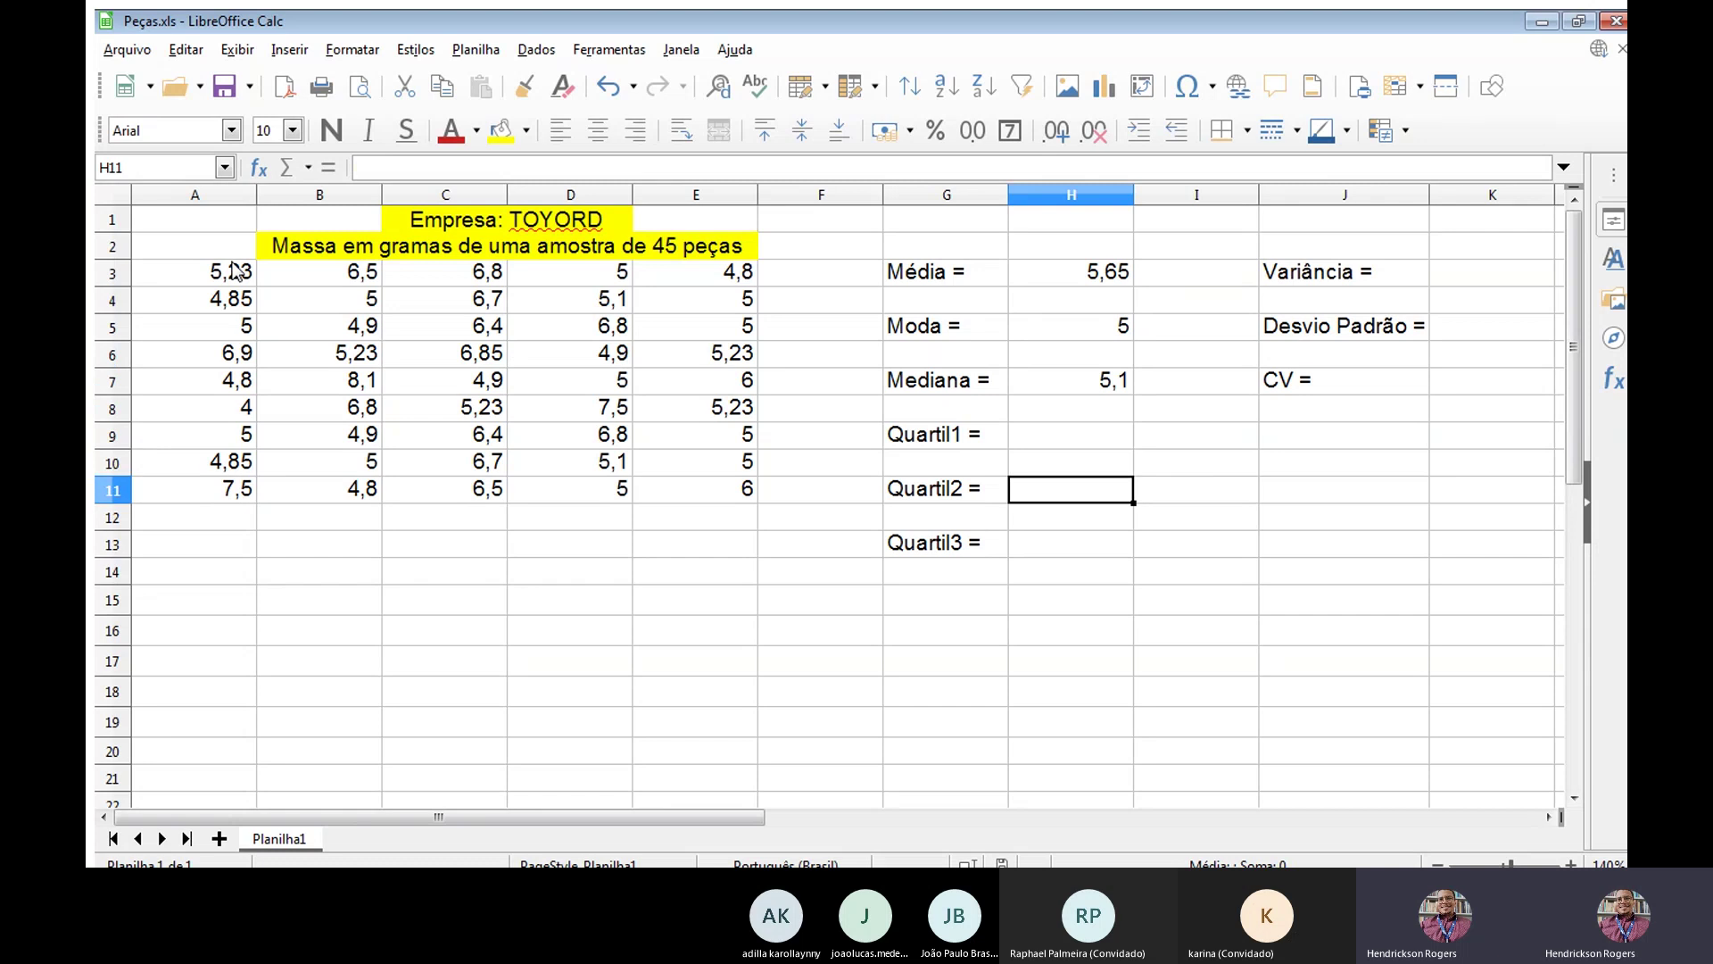
pyautogui.press('Up')
pyautogui.press('Up')
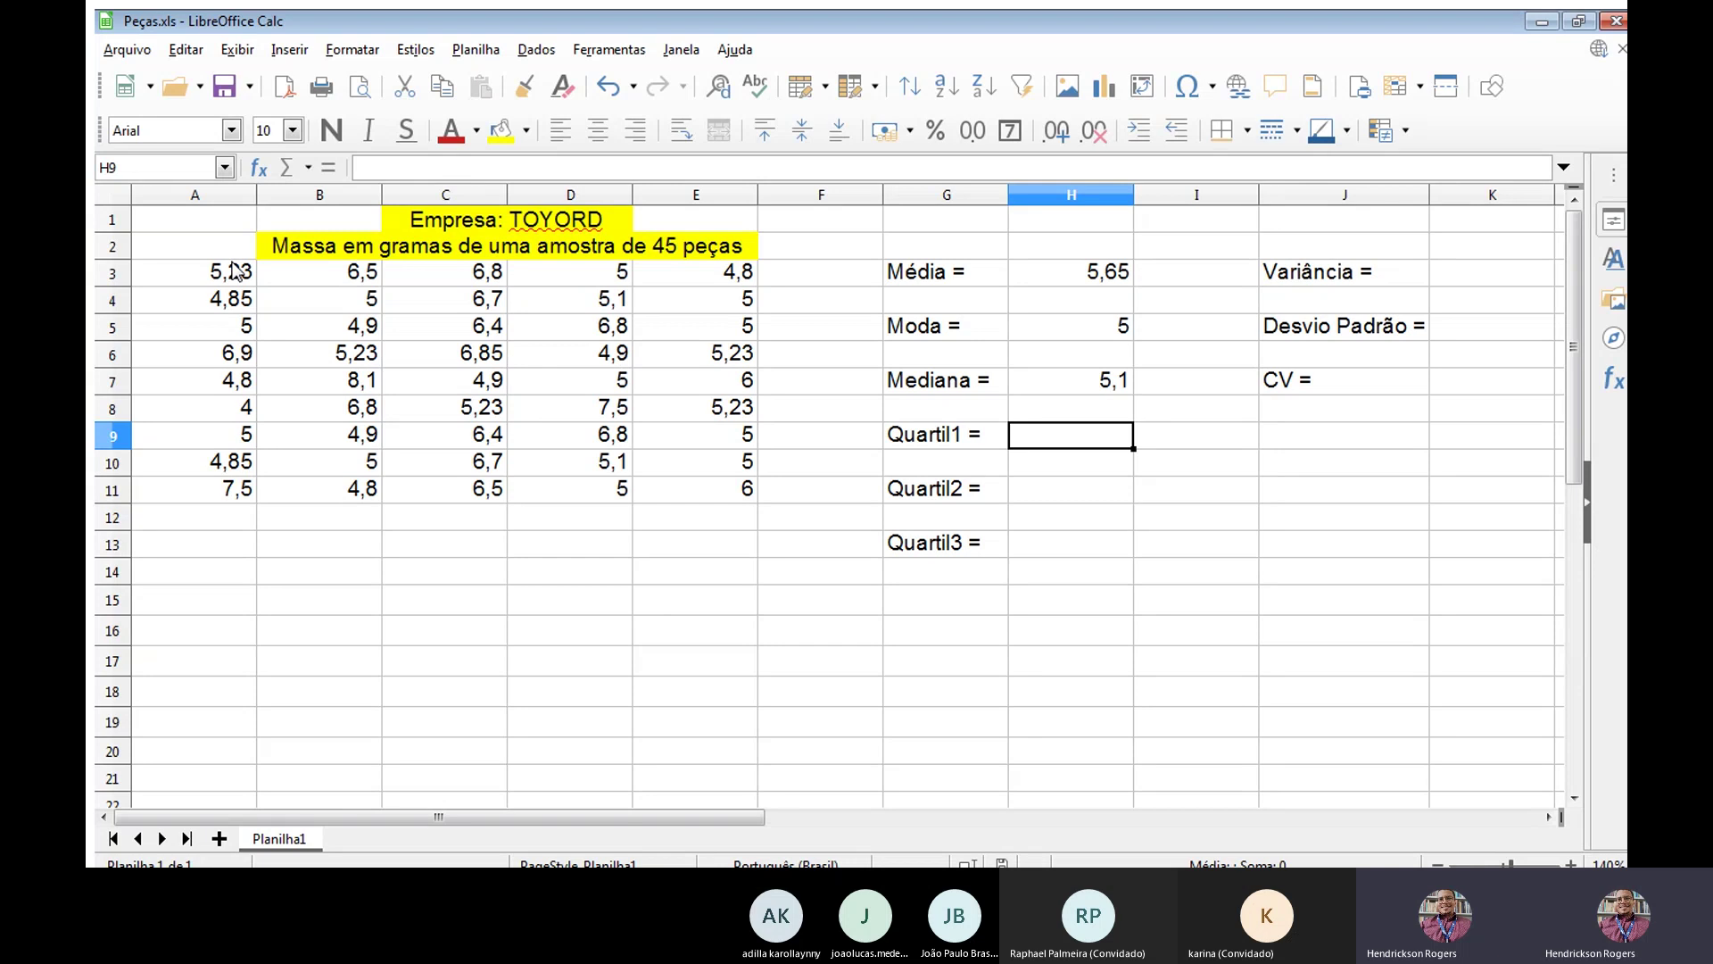
pyautogui.press('Down')
pyautogui.press('Down')
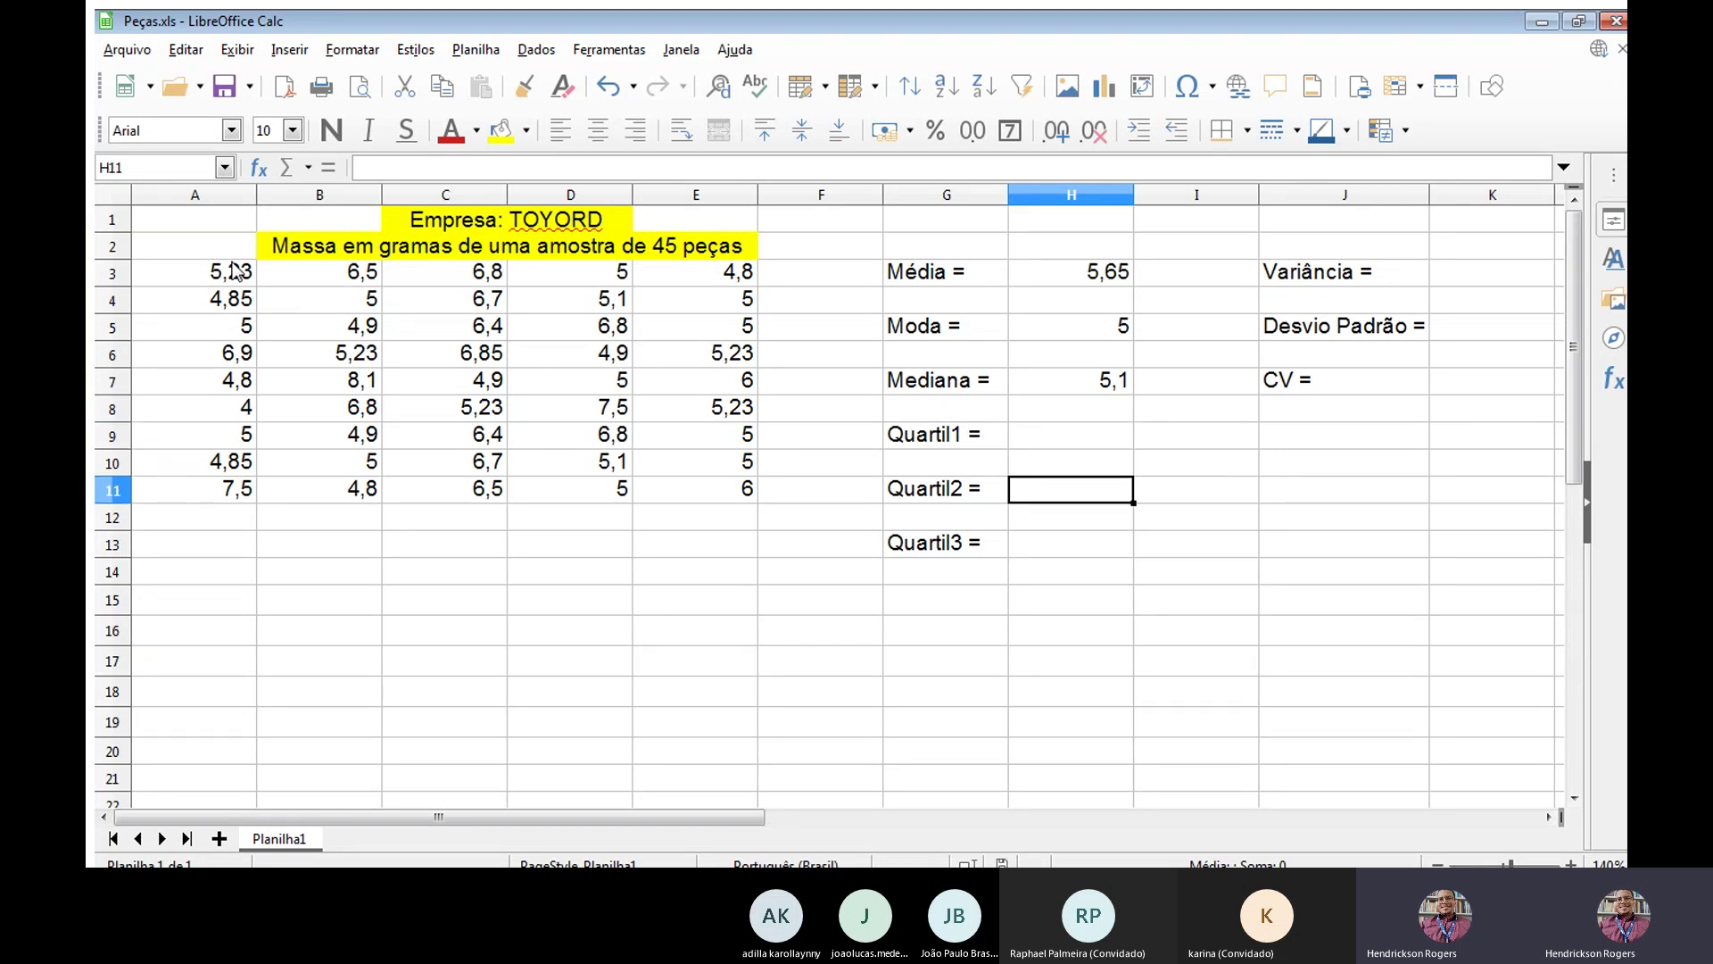
# Look over the result cells in column H down to Quartil3 in H13, ending at Quartil1 in H9.
pyautogui.press('Up')
pyautogui.press('Up')
pyautogui.press('Up')
pyautogui.press('Up')
pyautogui.press('Up')
pyautogui.press('Down')
pyautogui.press('Down')
pyautogui.press('Up')
pyautogui.press('Down')
pyautogui.press('Down')
pyautogui.press('Down')
pyautogui.press('Down')
pyautogui.press('Down')
pyautogui.press('Down')
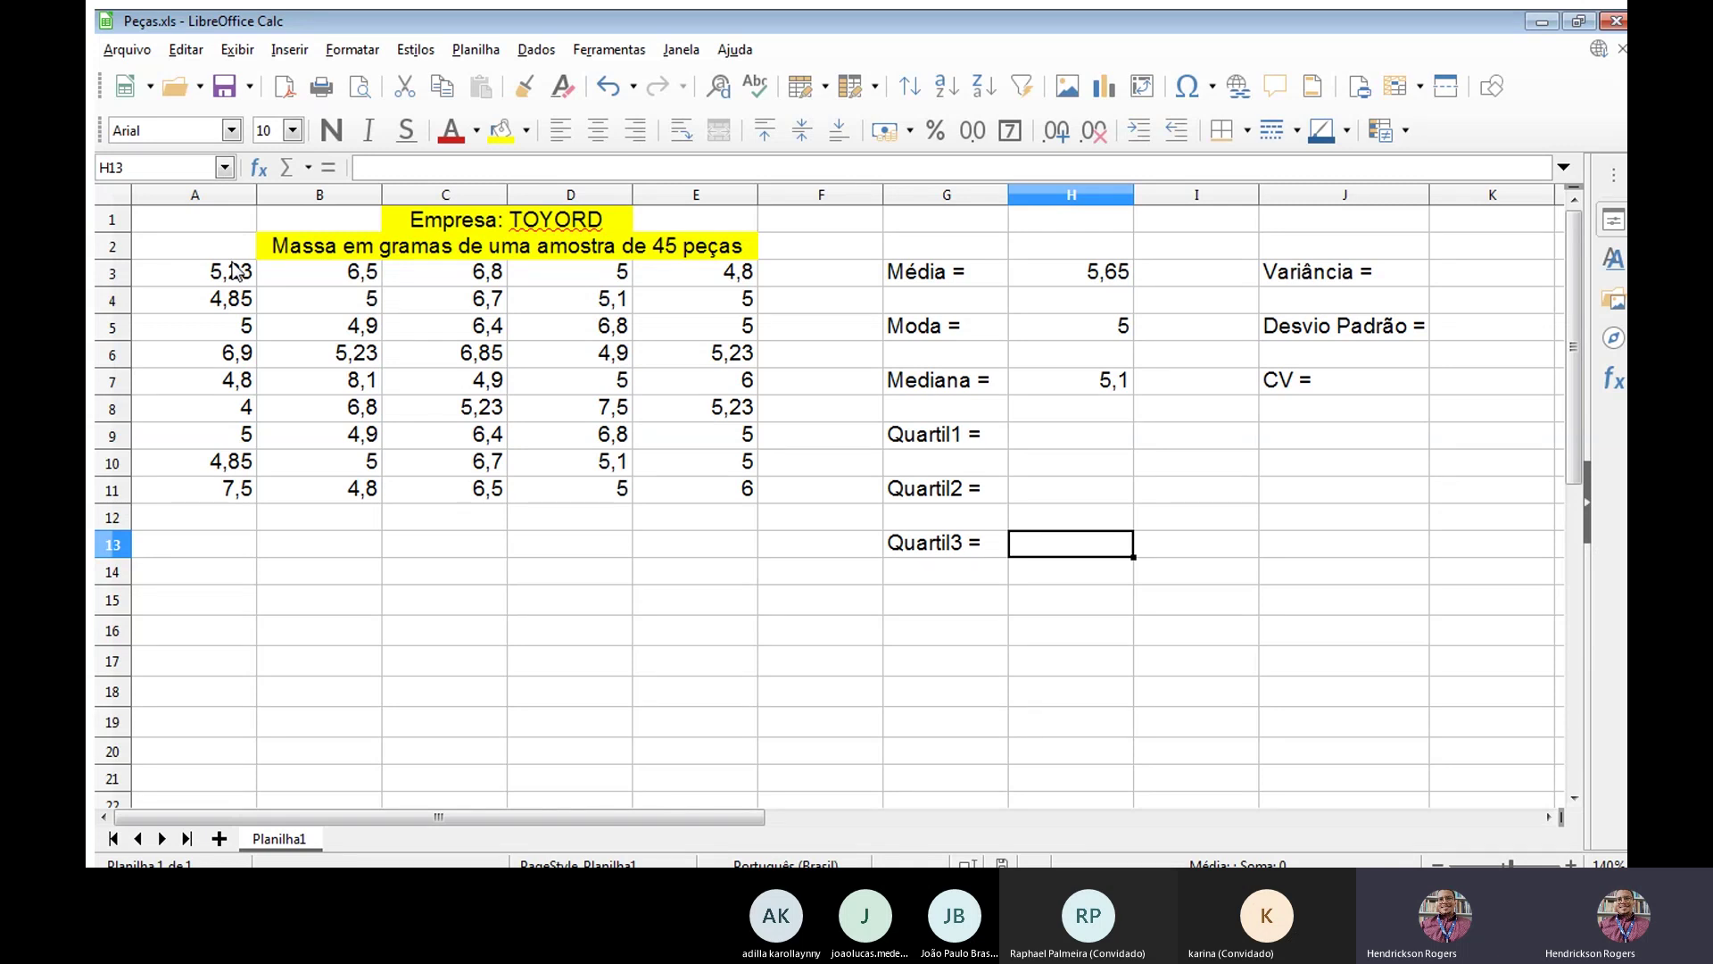
pyautogui.press('Up')
pyautogui.press('Up')
pyautogui.press('Up')
pyautogui.press('Up')
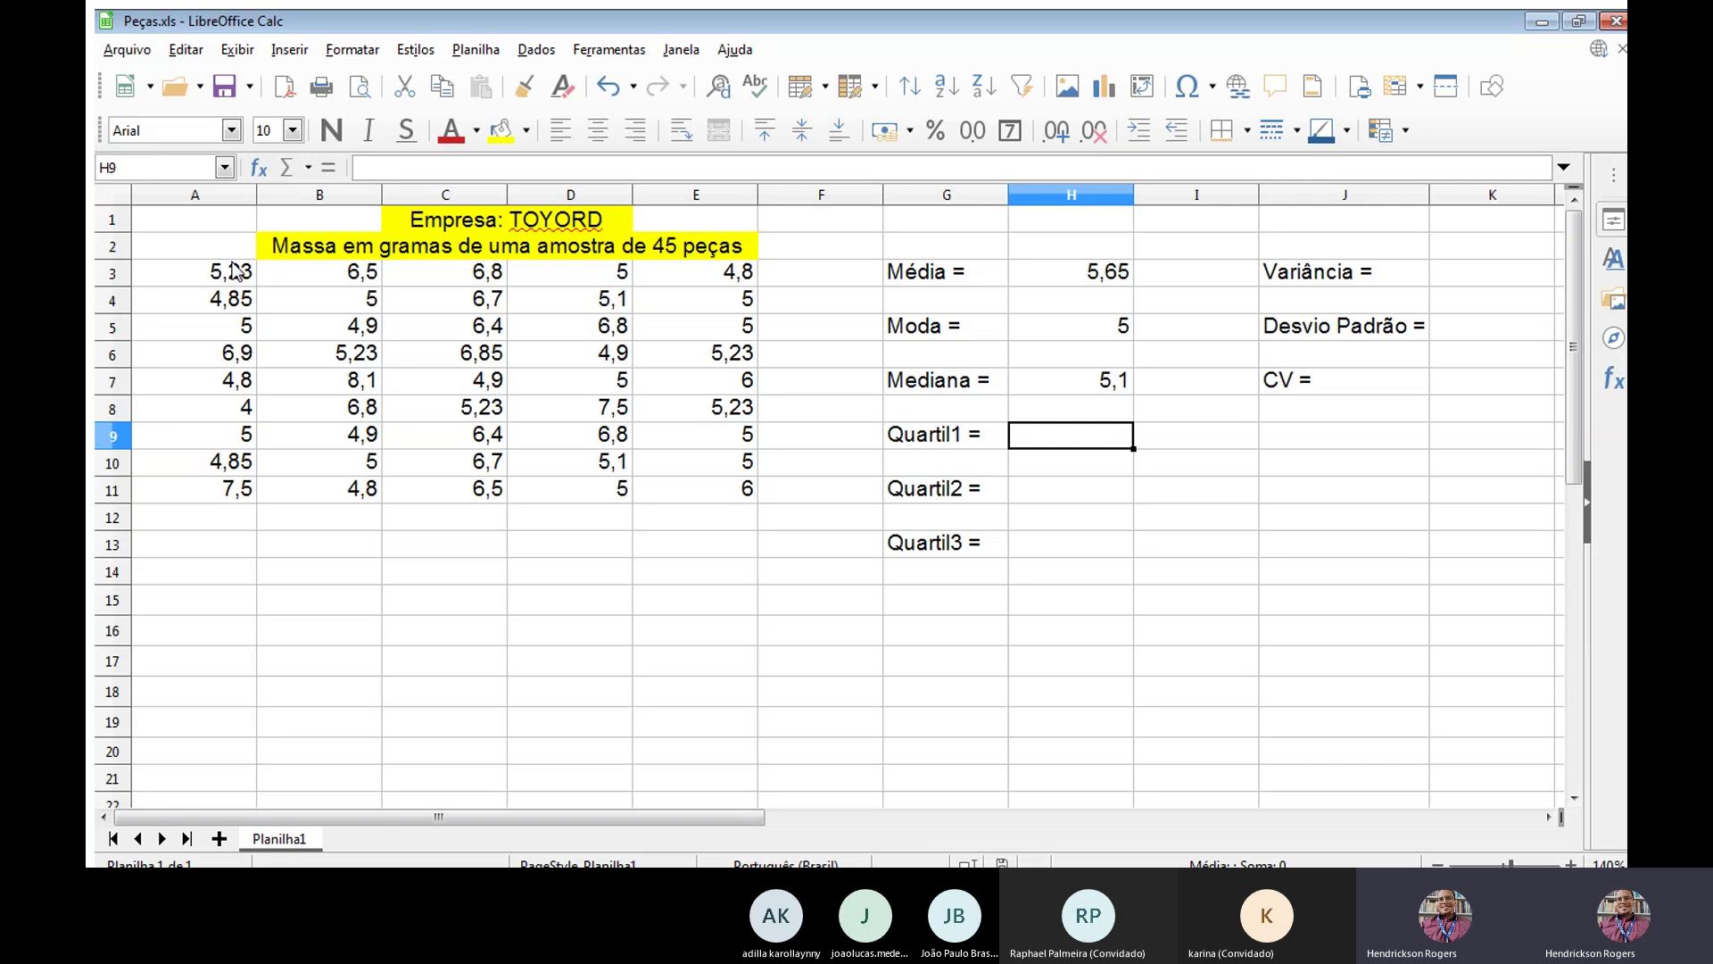
# Inspect the Moda label in G5 and the mode formula in H5.
pyautogui.press('Up')
pyautogui.press('Up')
pyautogui.press('Up')
pyautogui.press('Up')
pyautogui.press('Left')
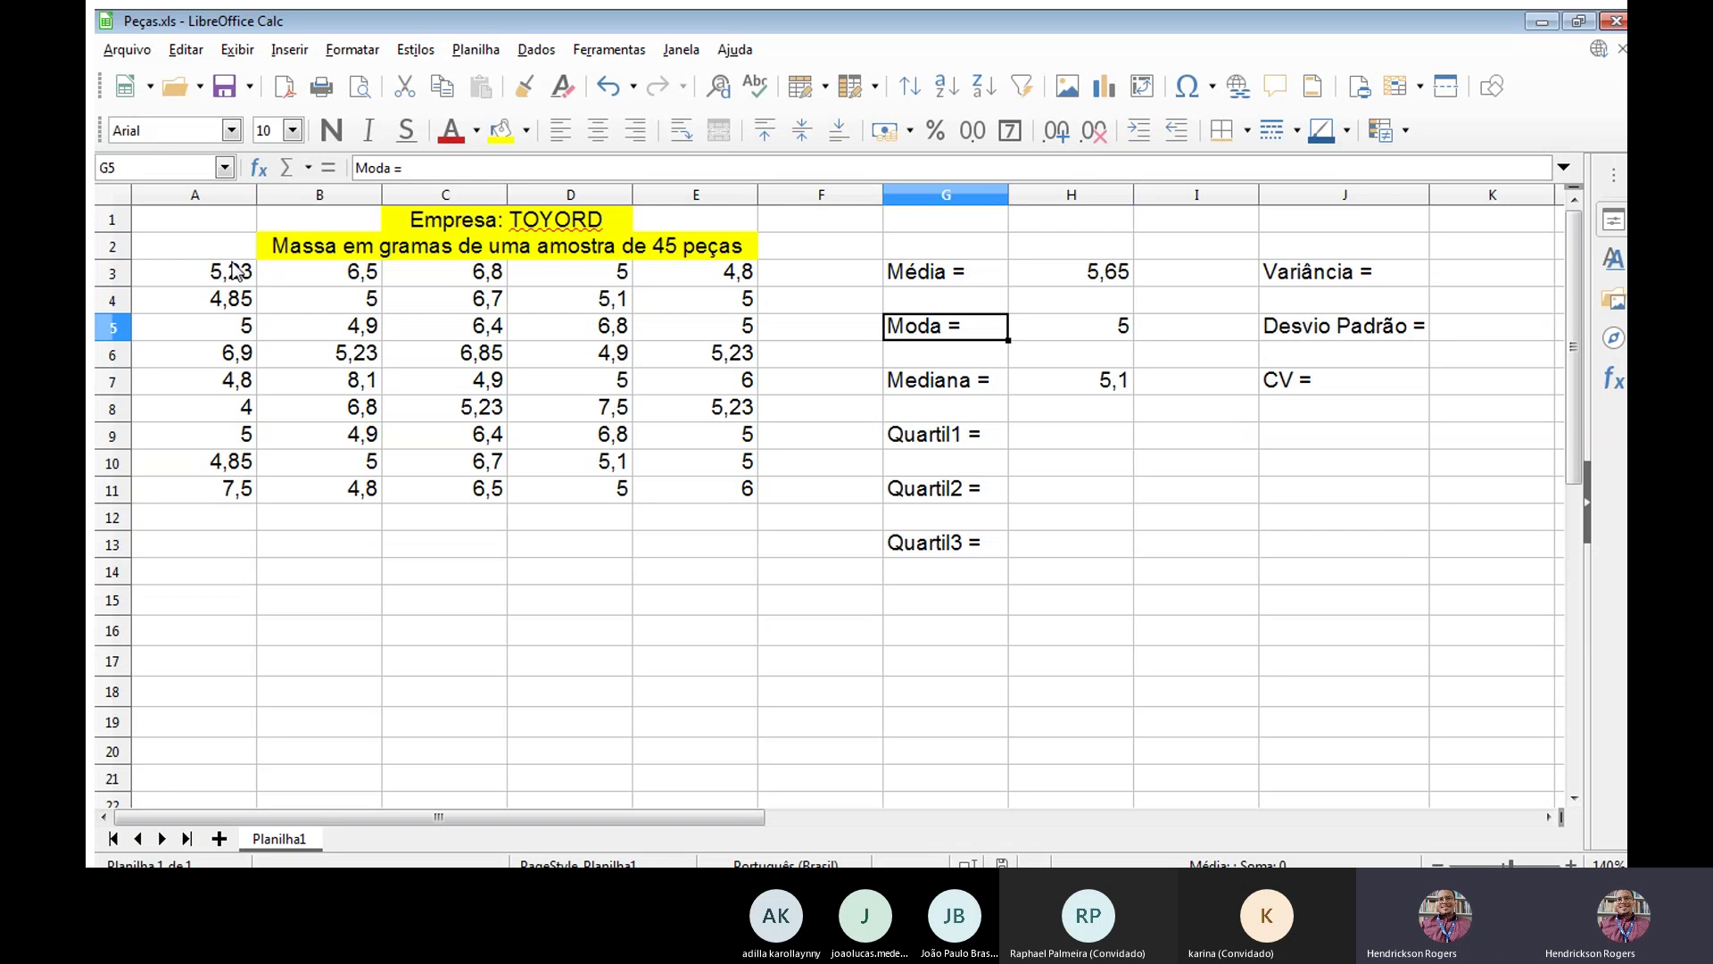
pyautogui.press('Right')
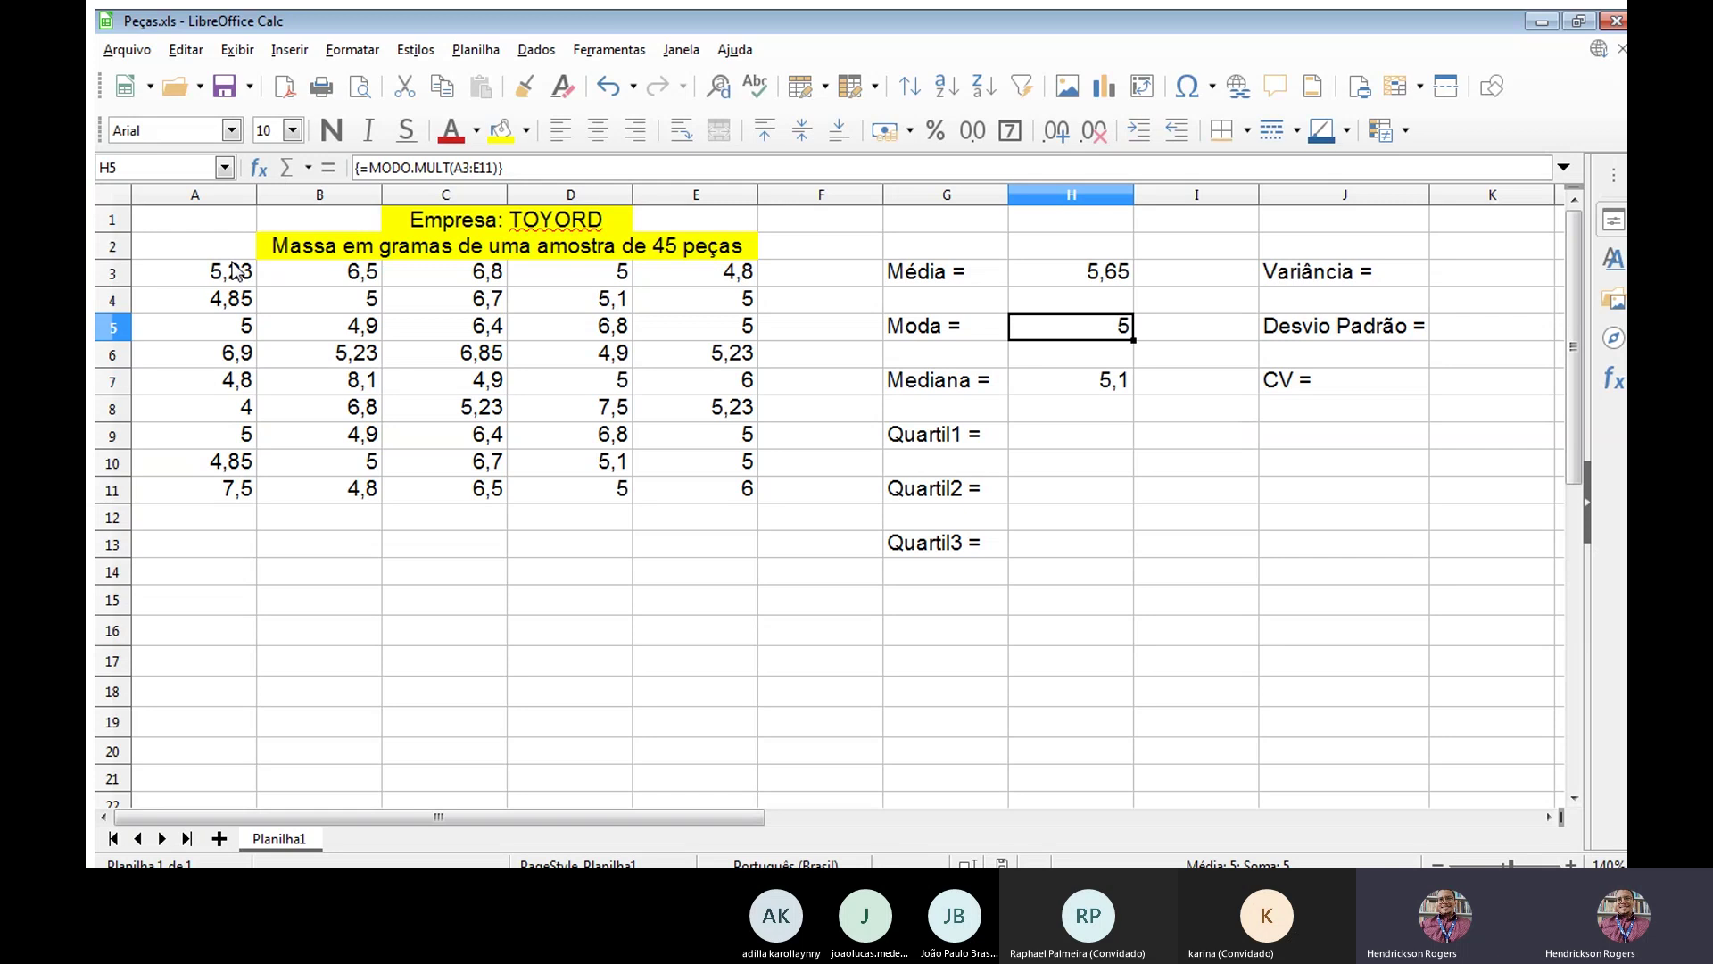
# Calculate the first quartile of the part masses in H9 with =QUARTIL(A3:E11;1).
pyautogui.press('Down')
pyautogui.press('Down')
pyautogui.press('Down')
pyautogui.press('Down')
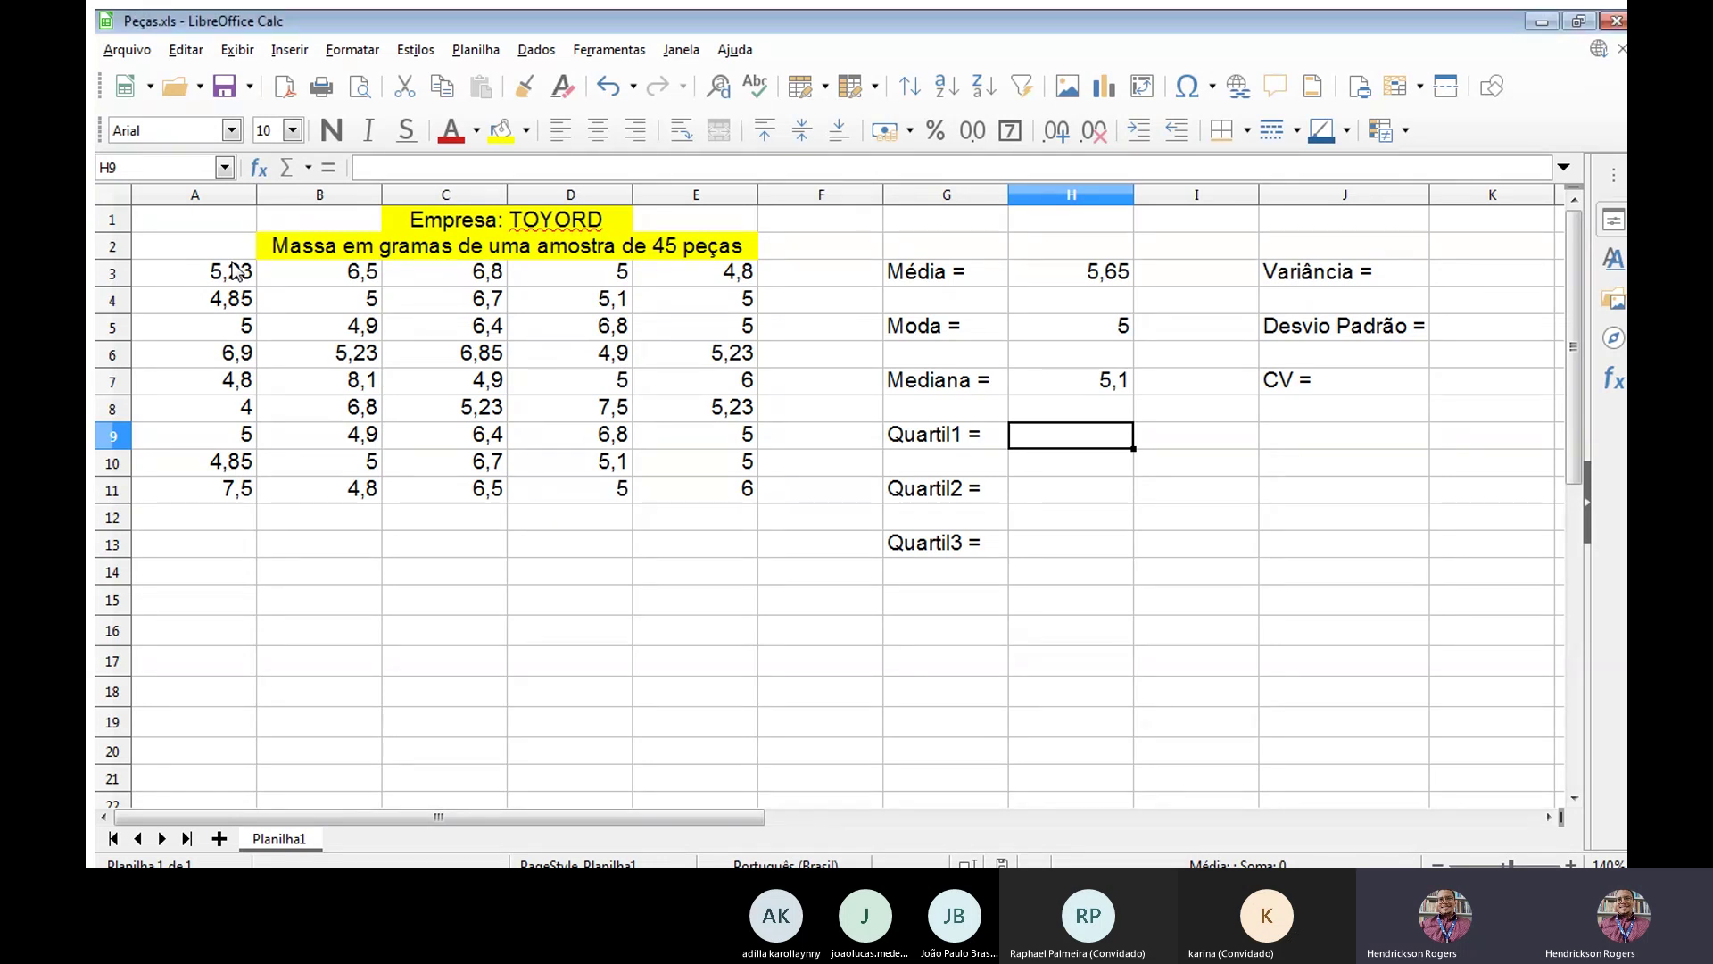
pyautogui.write('=qua')
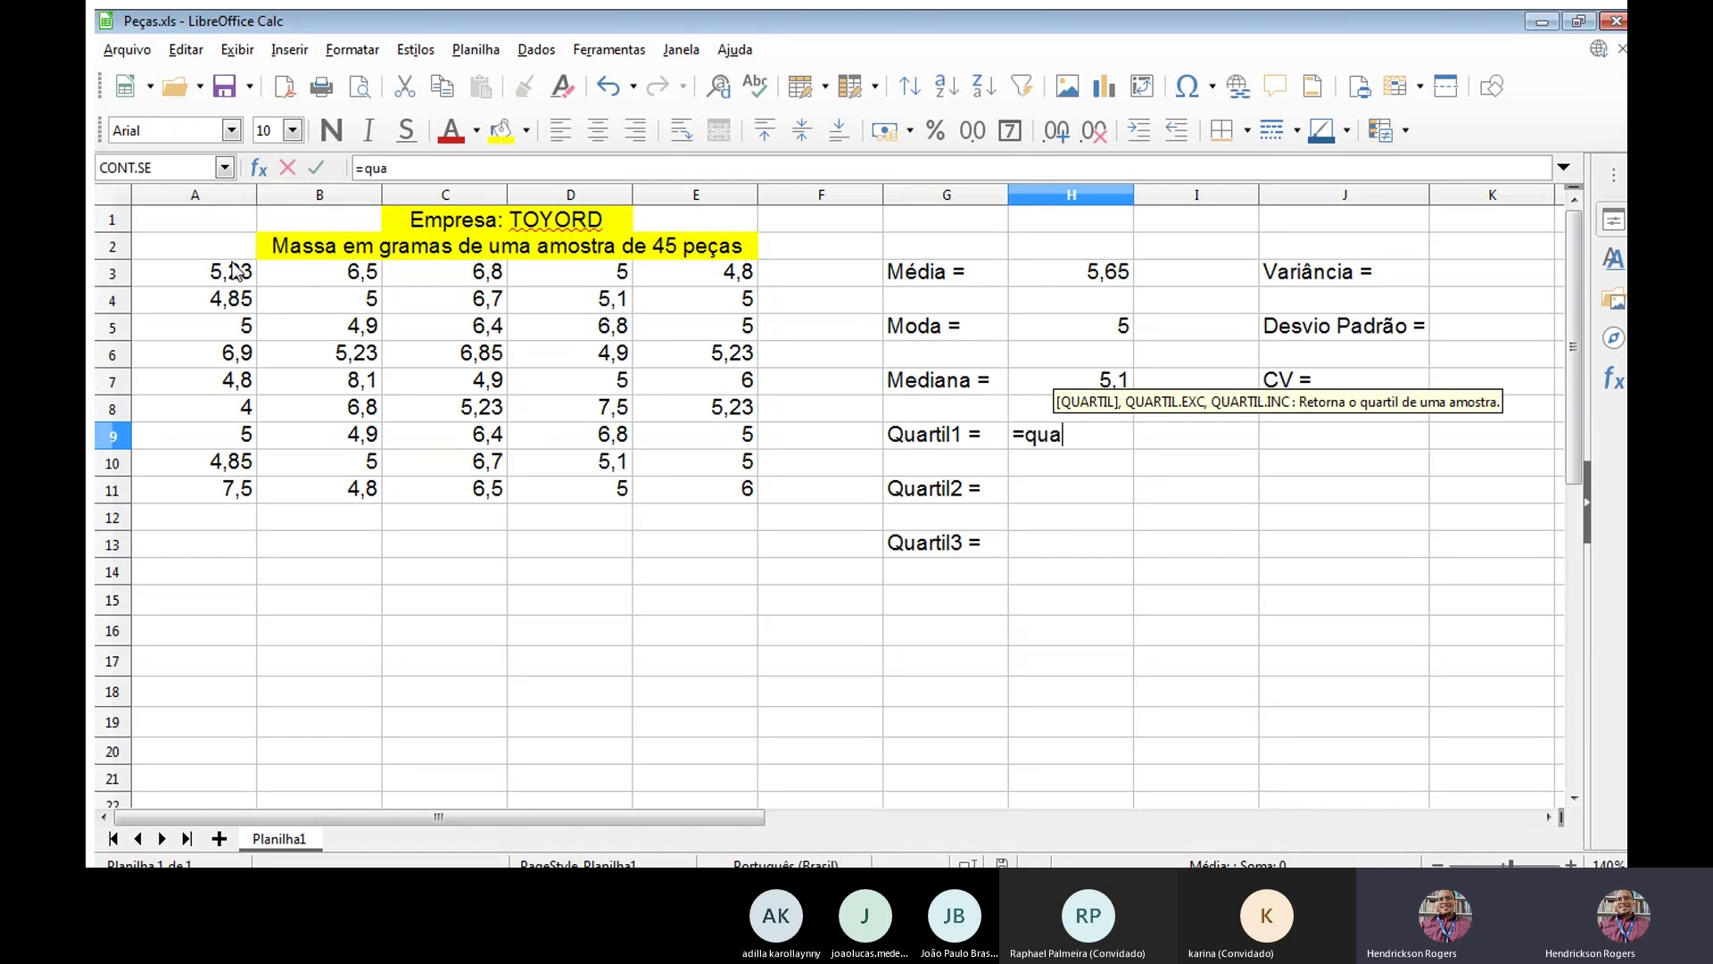
pyautogui.write('r')
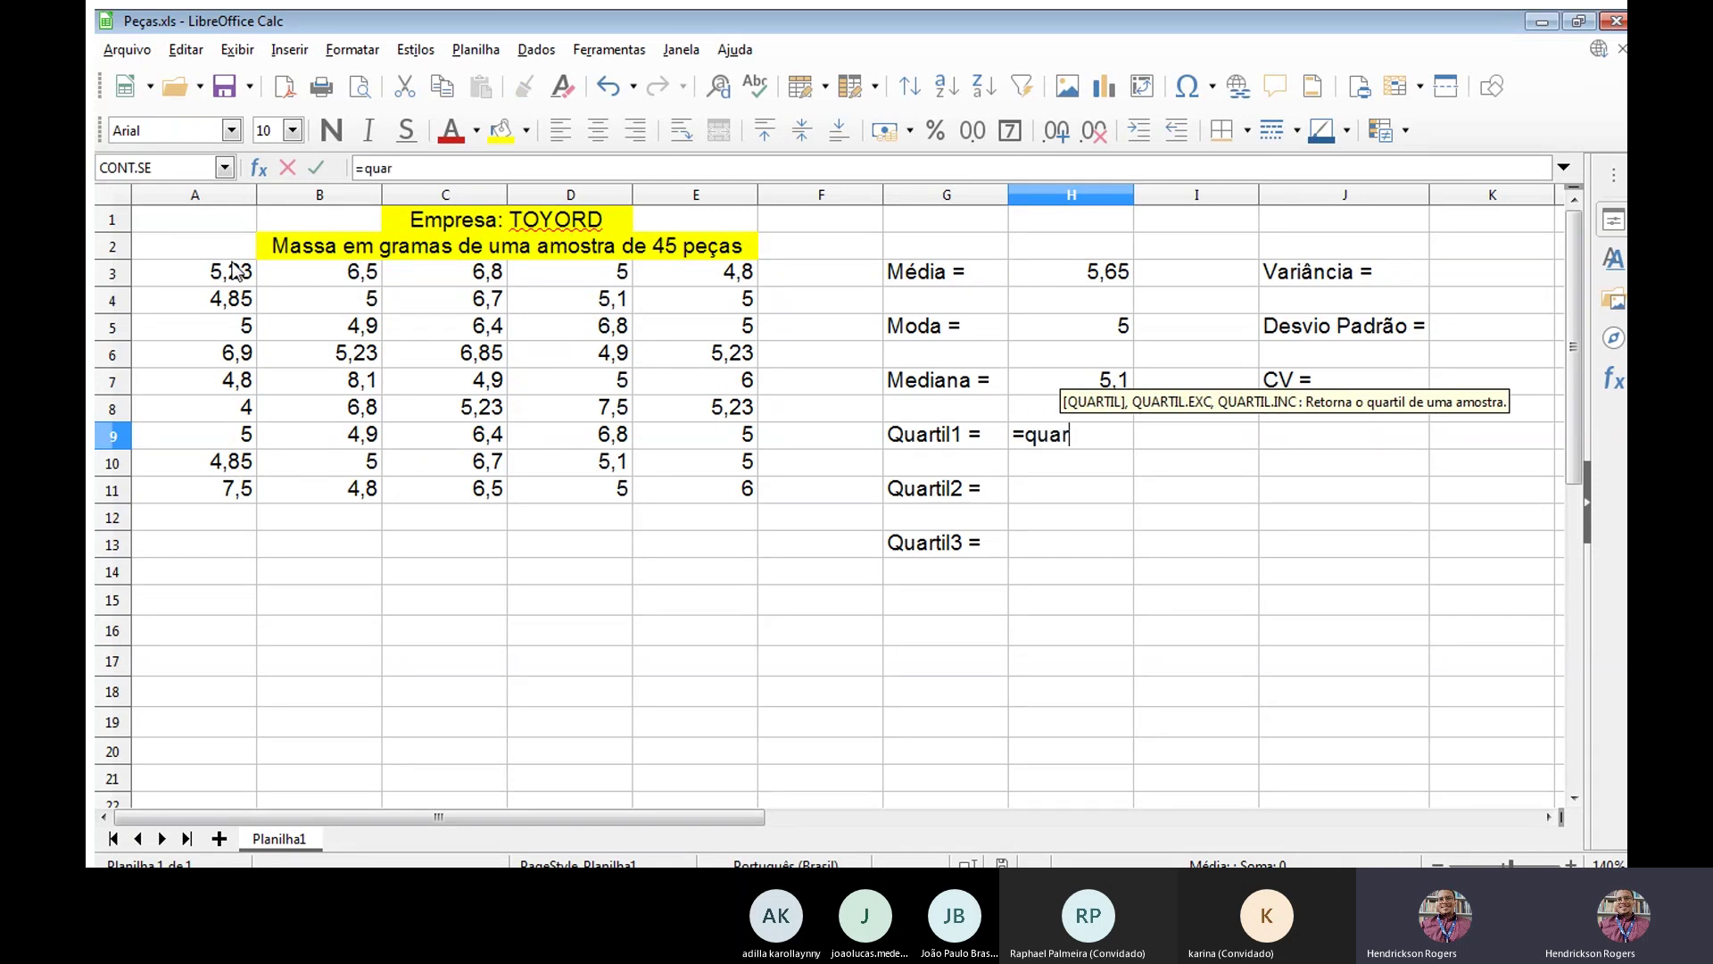
pyautogui.press('Return')
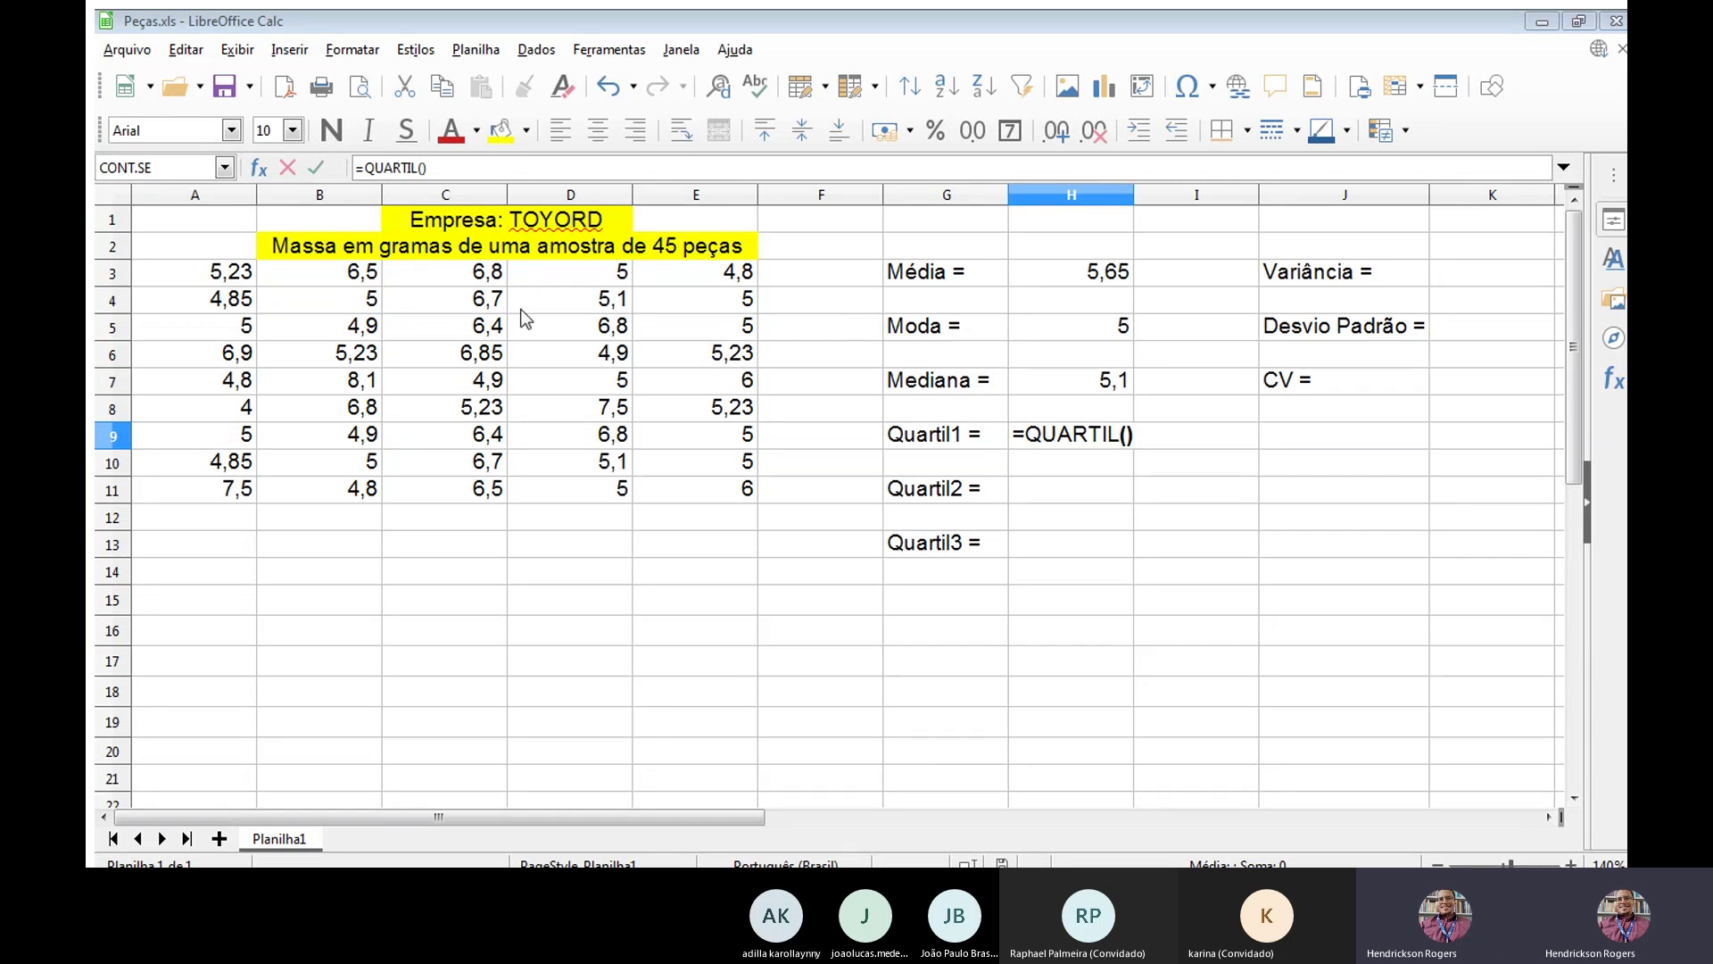
pyautogui.hotkey('alt', 'Tab')
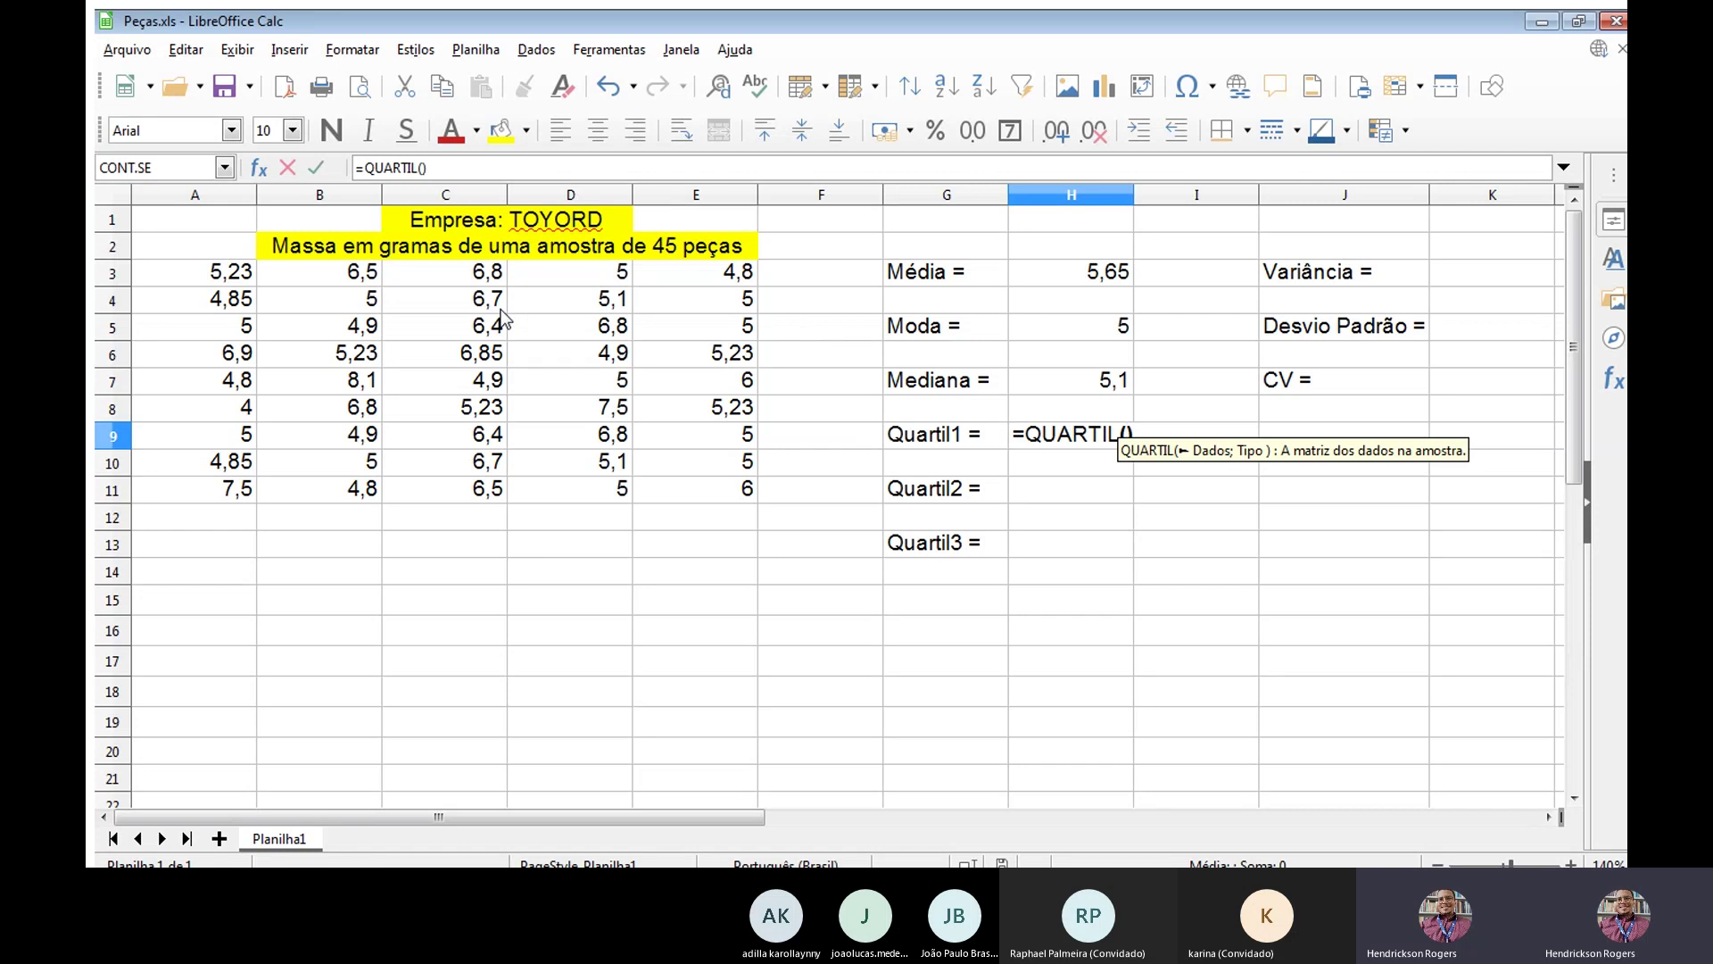
pyautogui.moveTo(207, 272); pyautogui.dragTo(731, 475)
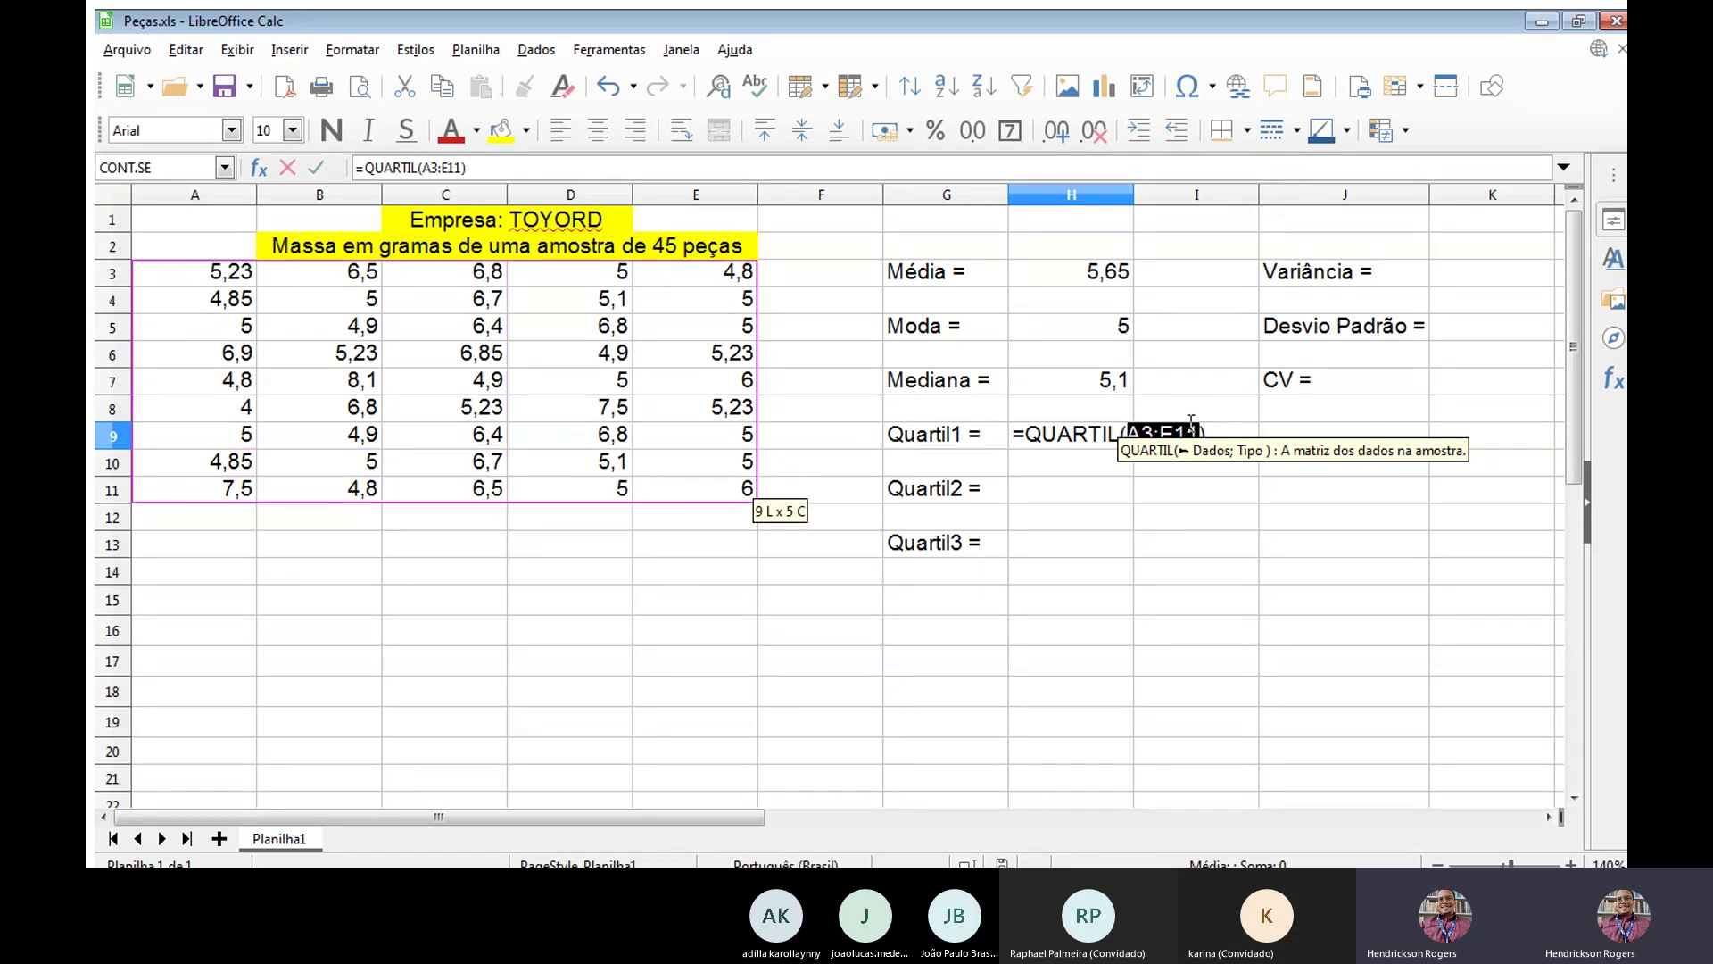
pyautogui.click(1193, 425)
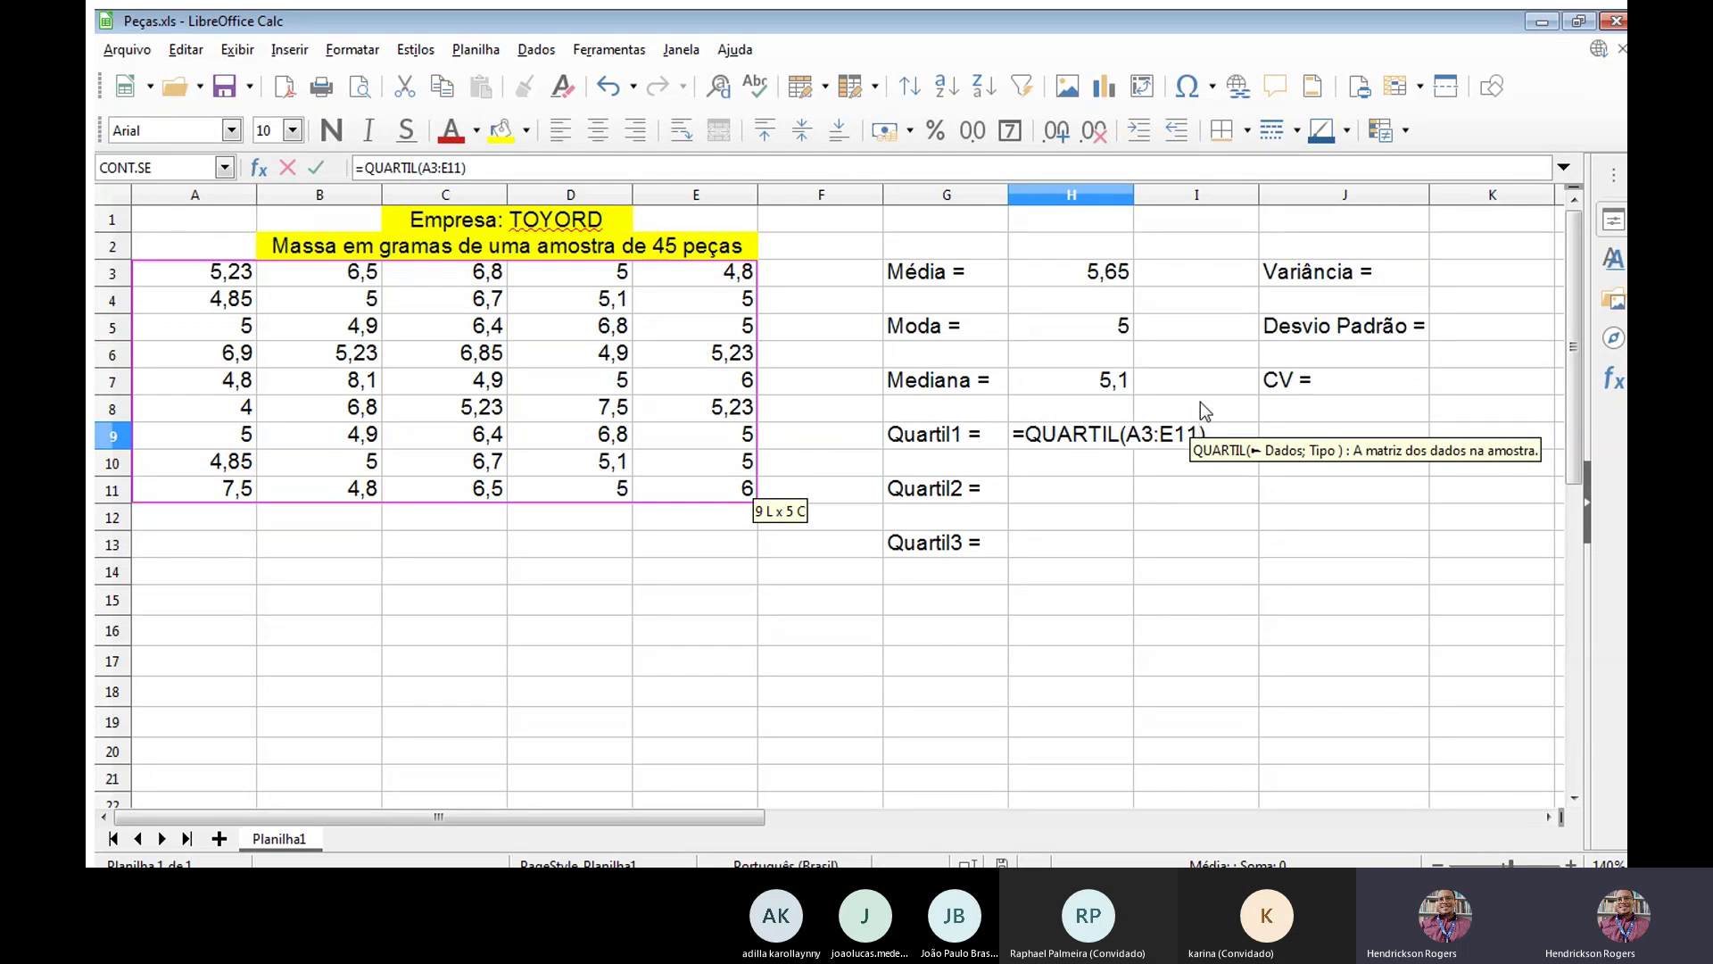
pyautogui.write(';')
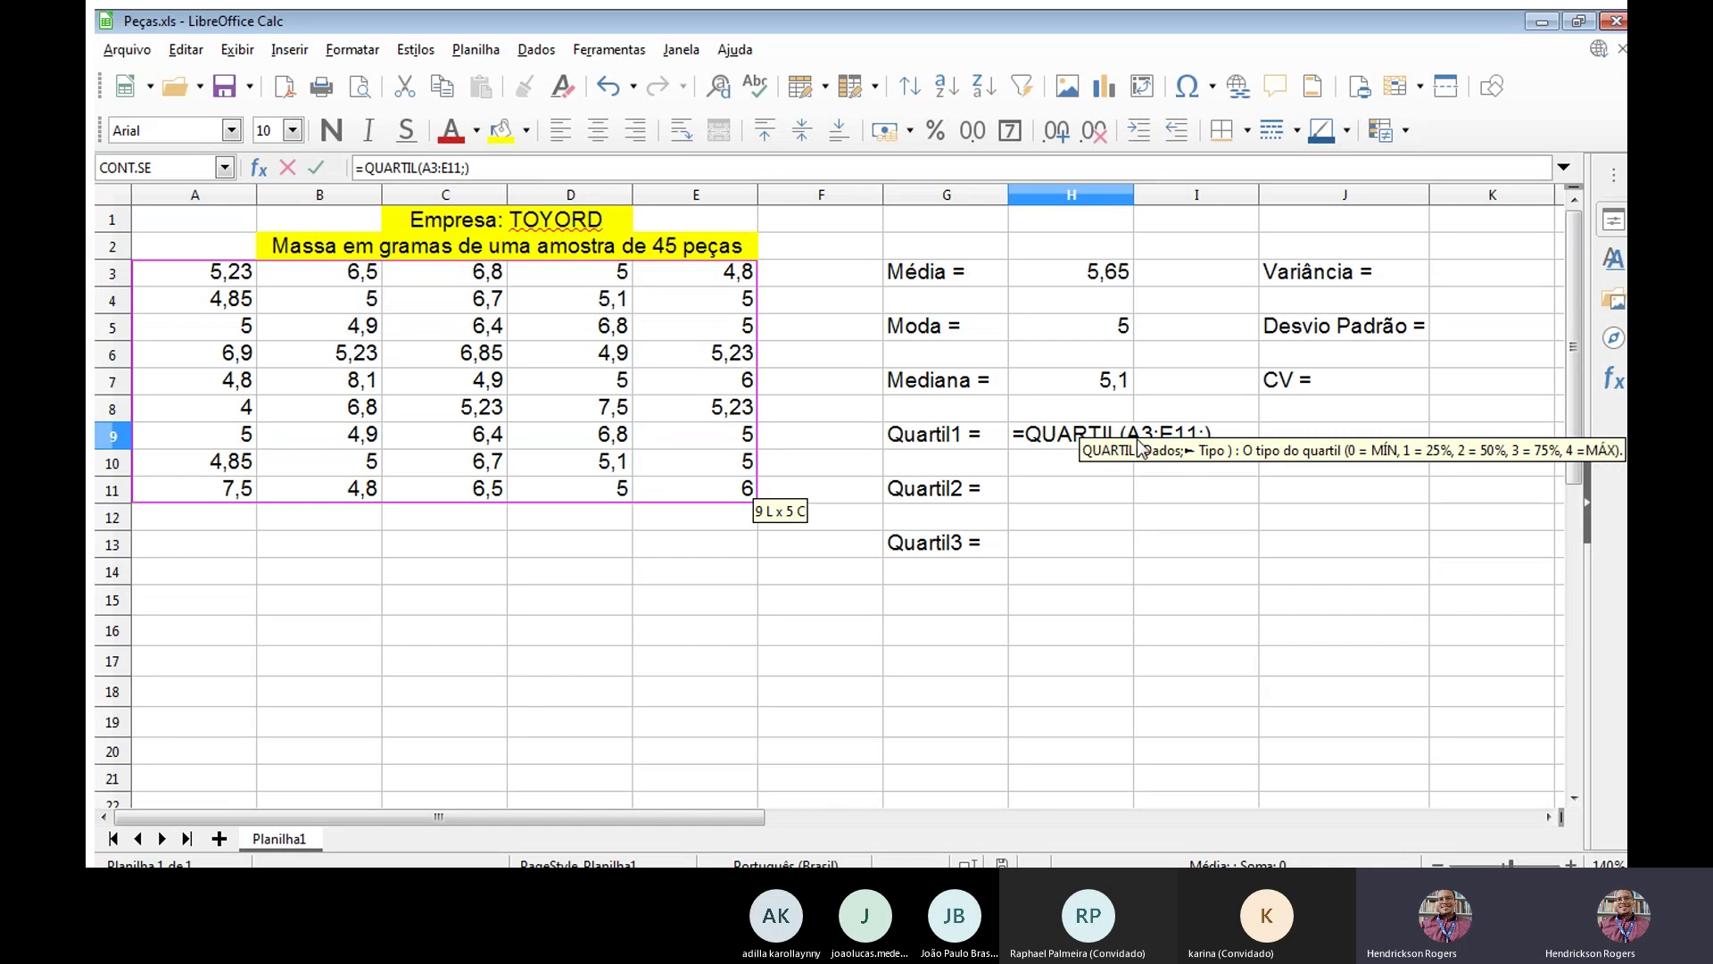
pyautogui.write('1')
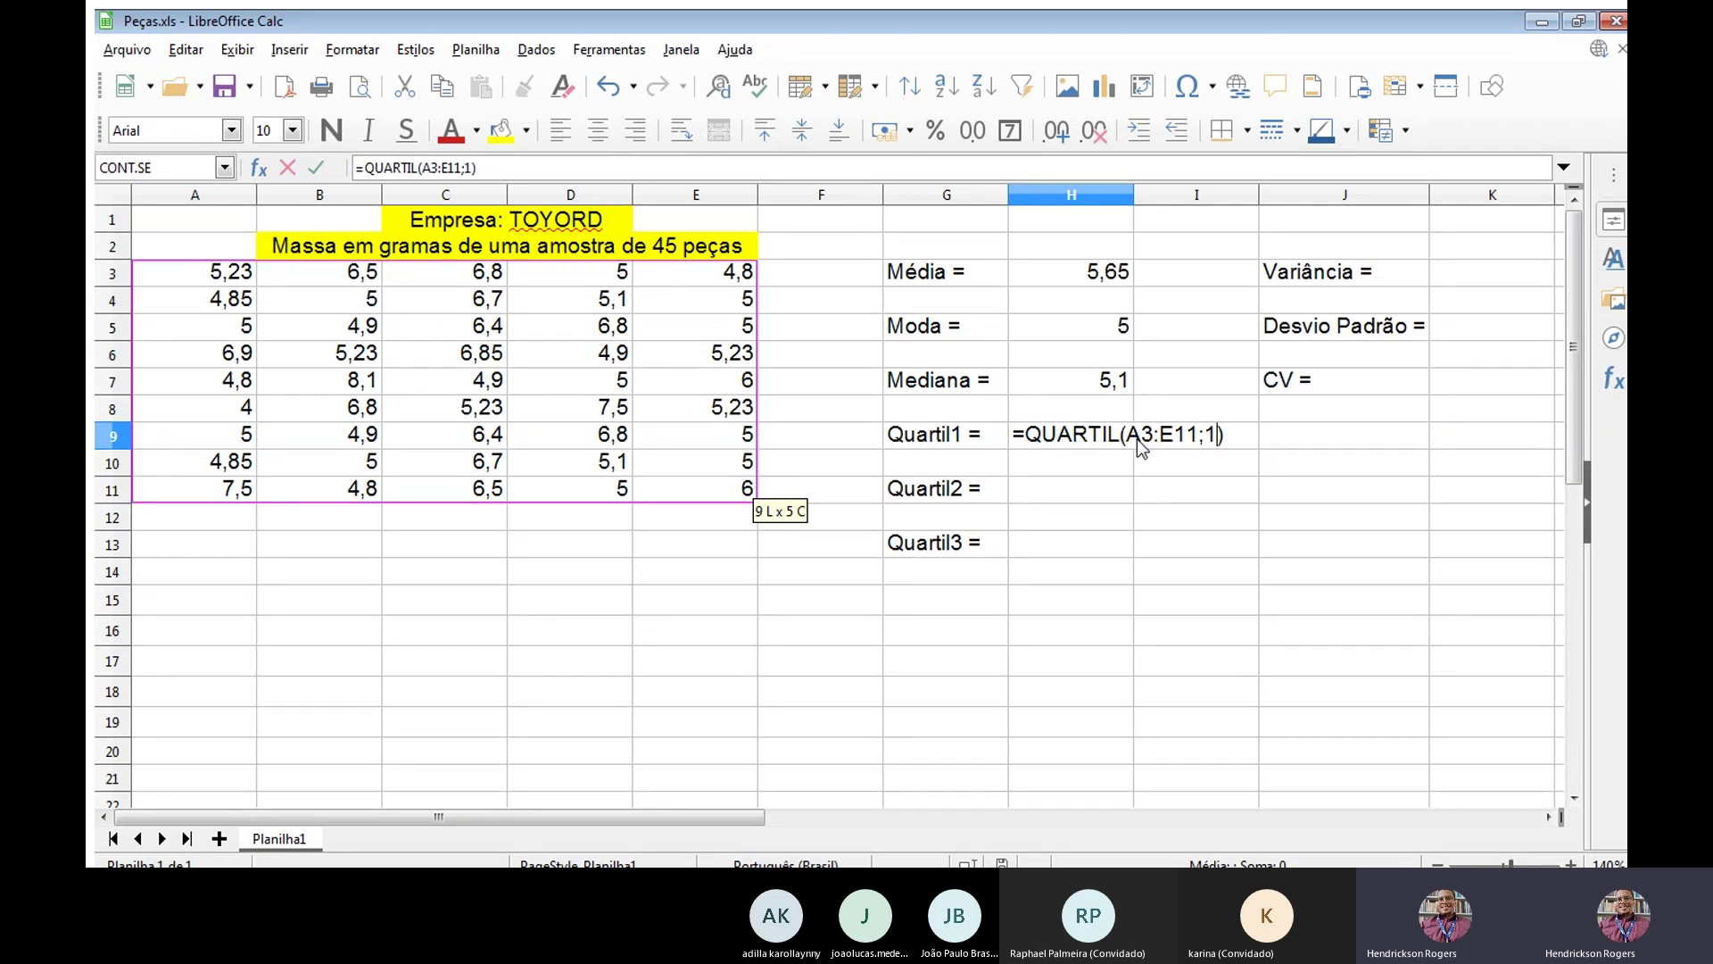
pyautogui.press('Return')
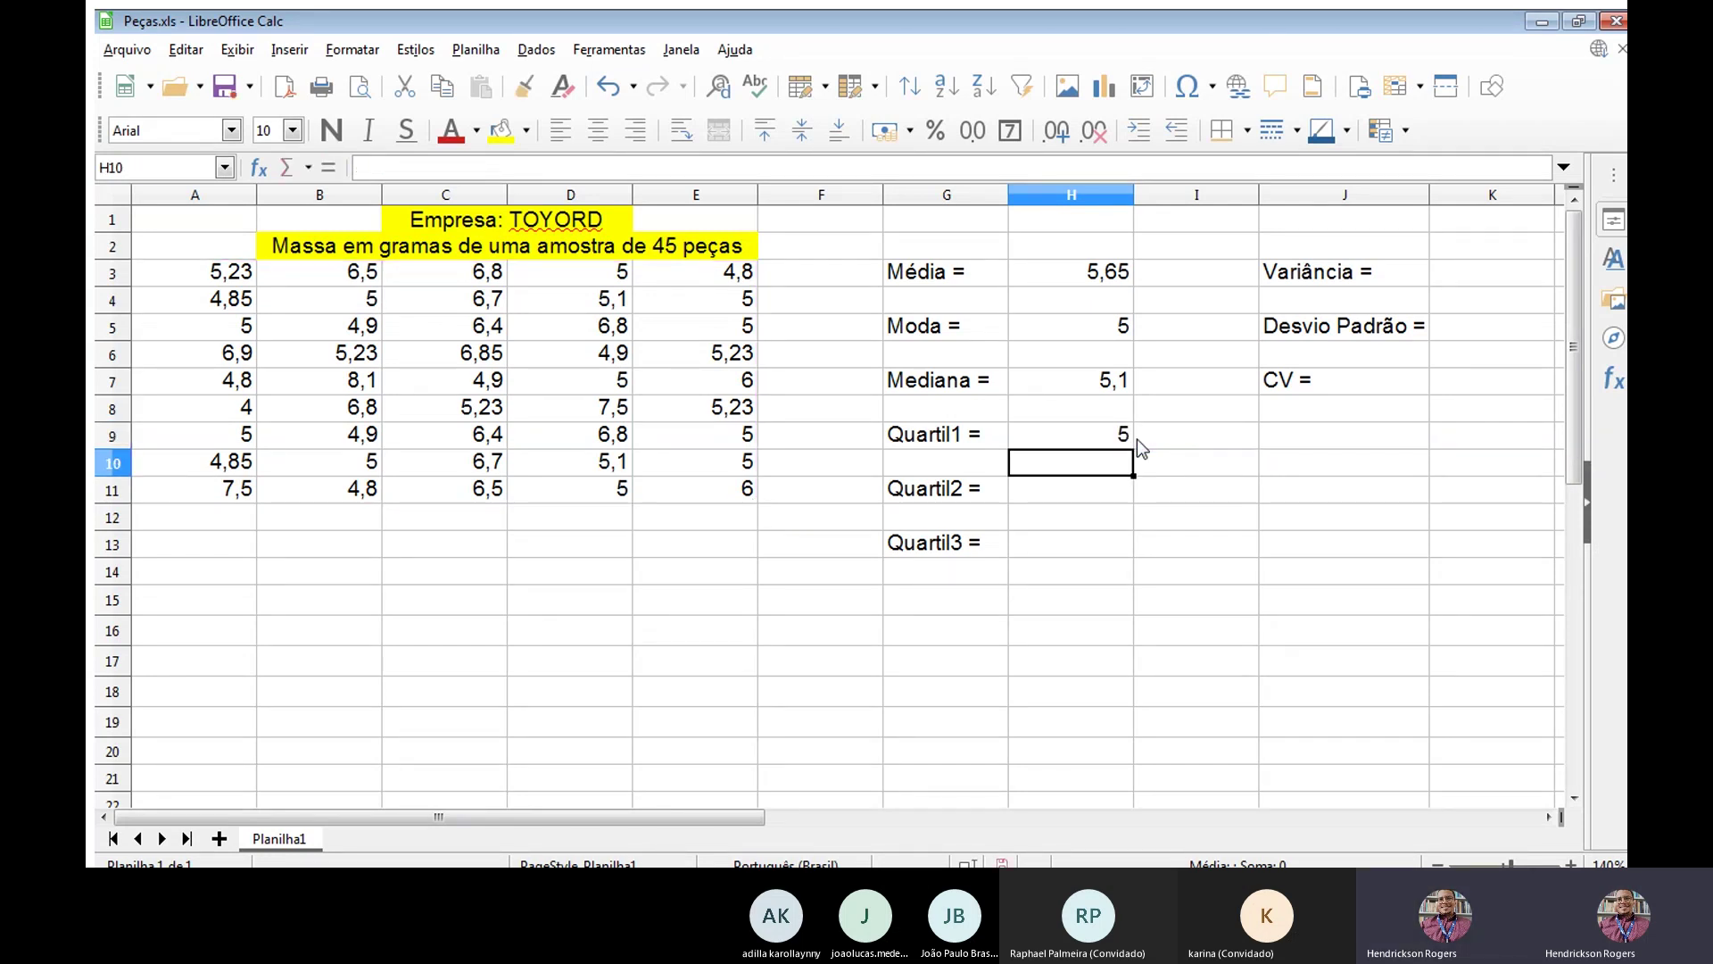
pyautogui.press('Up')
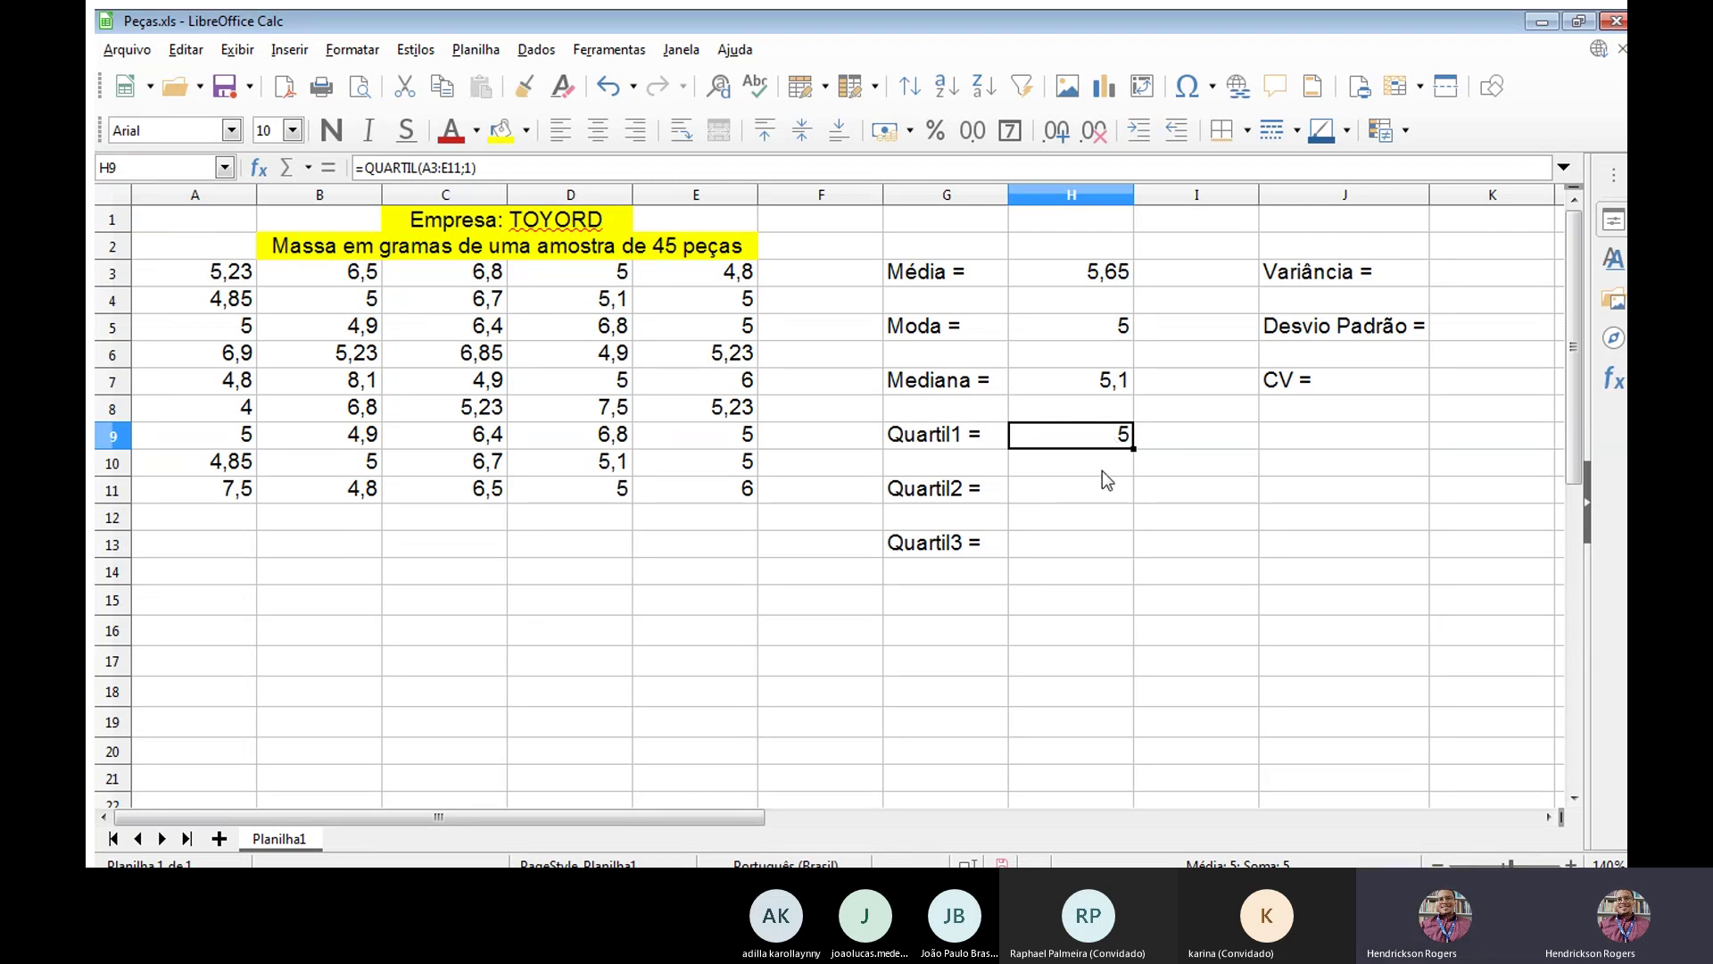
# Calculate the second quartile in H11 with =QUARTIL(A3:E11;2) and compare it with the median in H7.
pyautogui.press('Down')
pyautogui.press('Down')
pyautogui.write('=q')
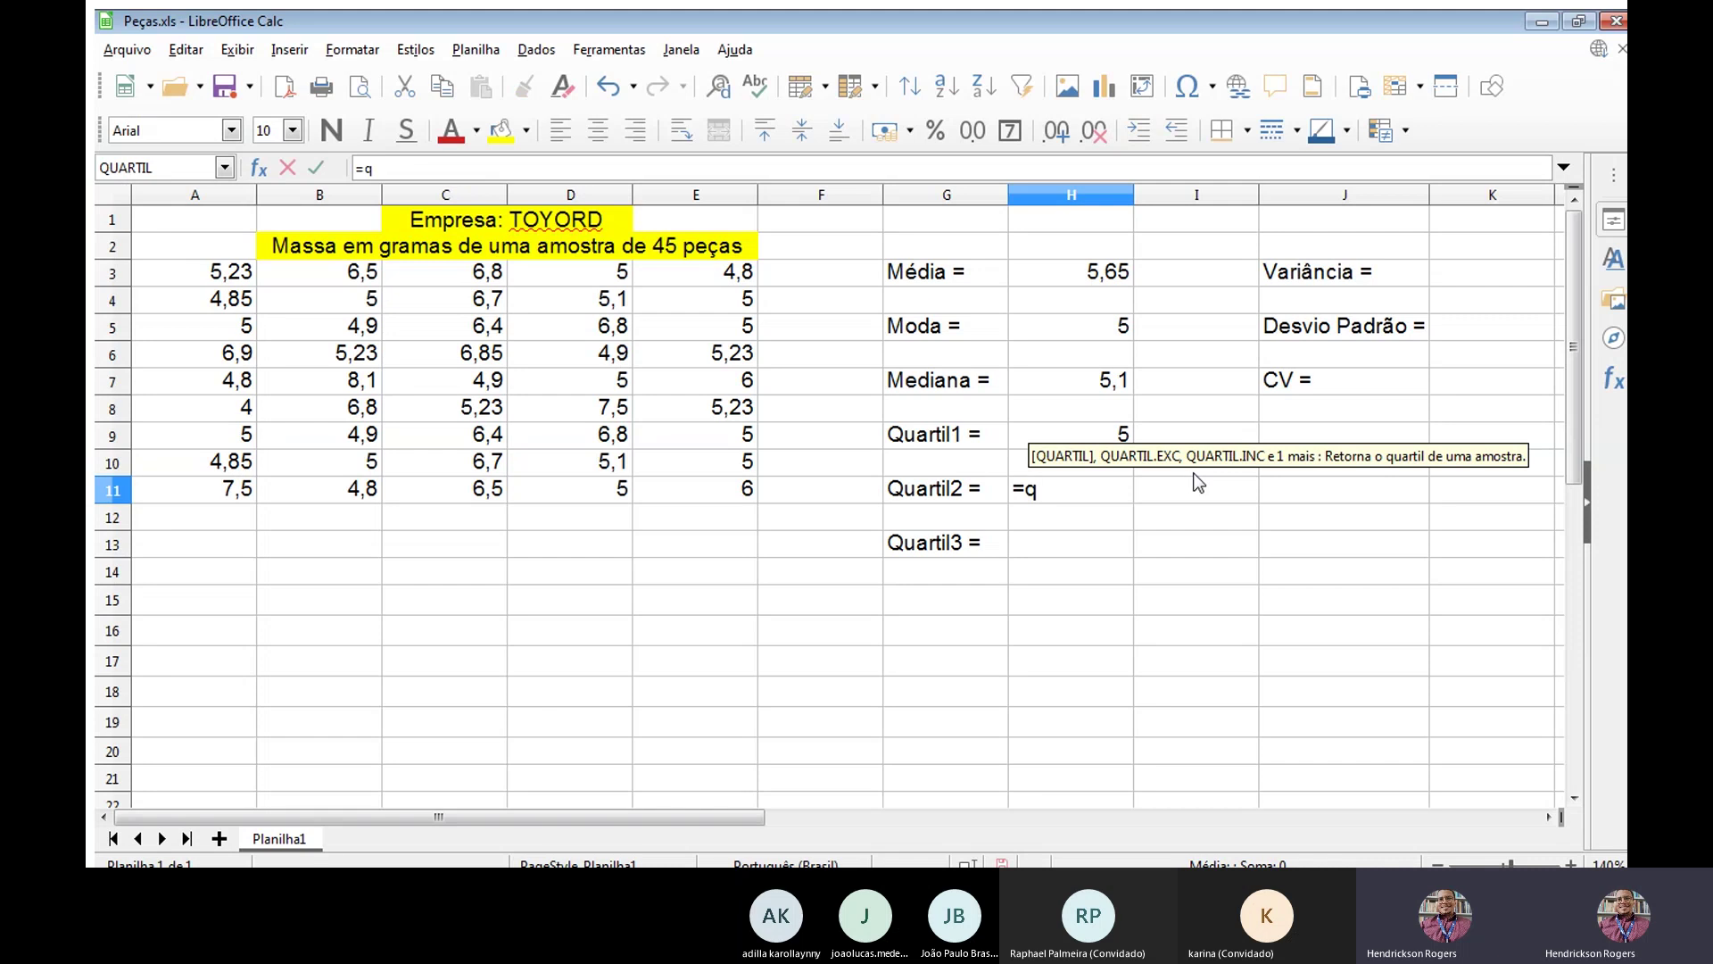
pyautogui.press('Return')
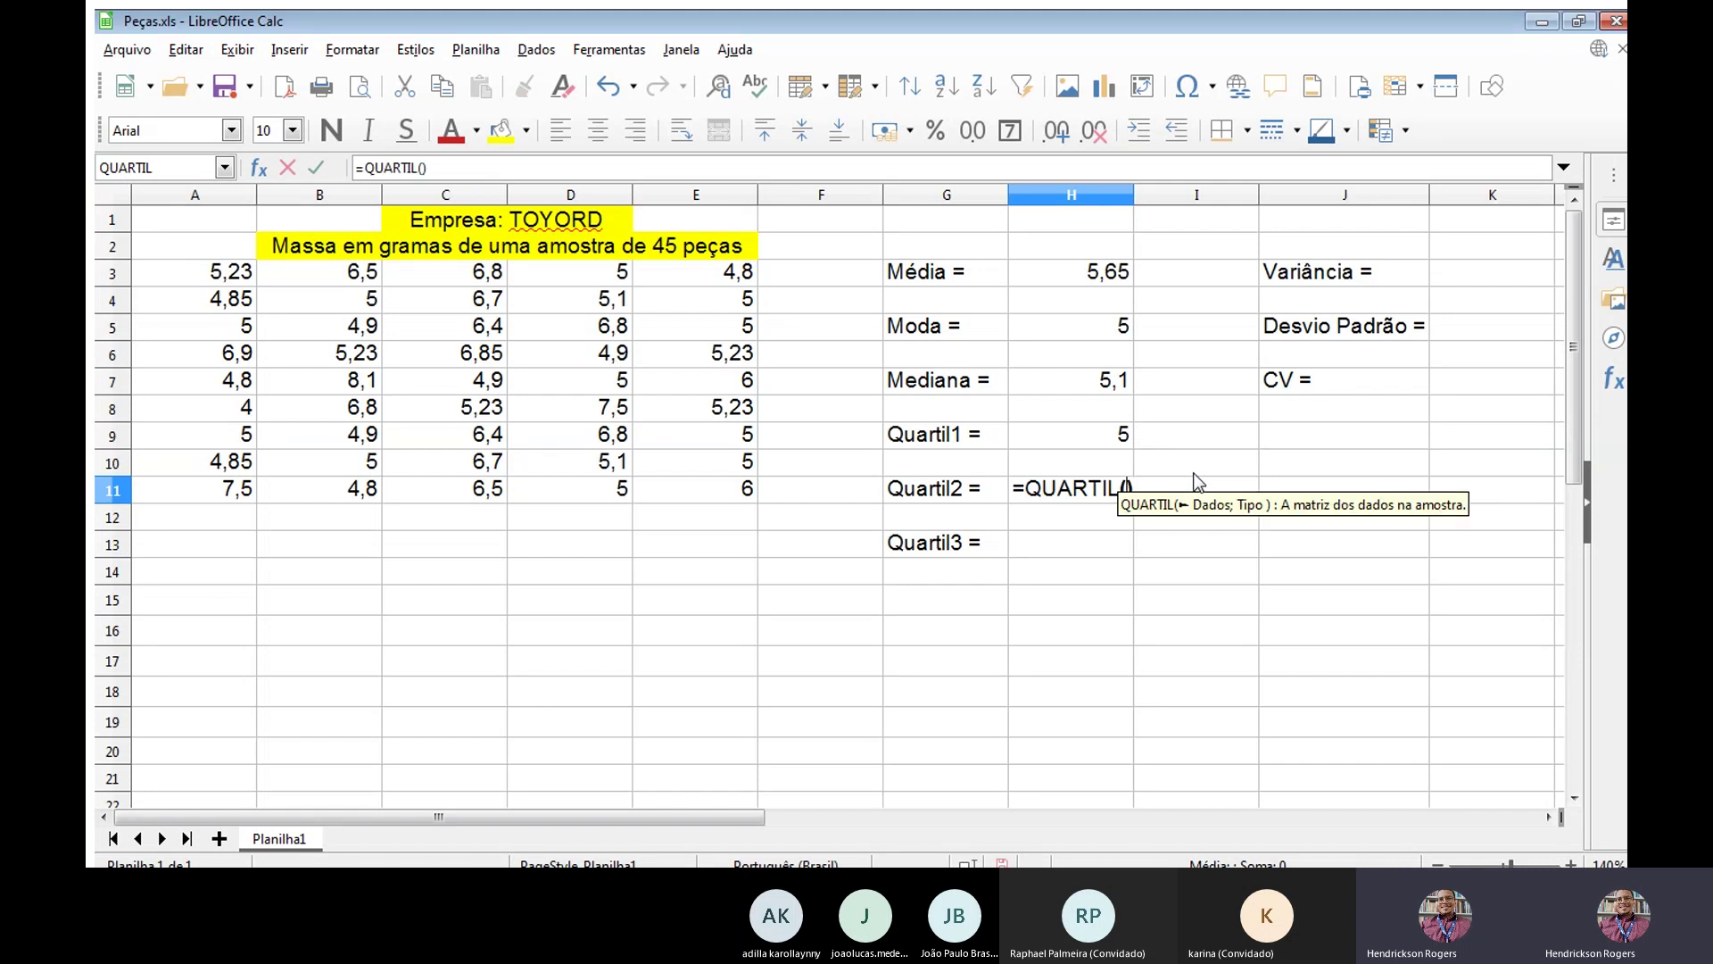
pyautogui.moveTo(236, 272); pyautogui.dragTo(712, 487)
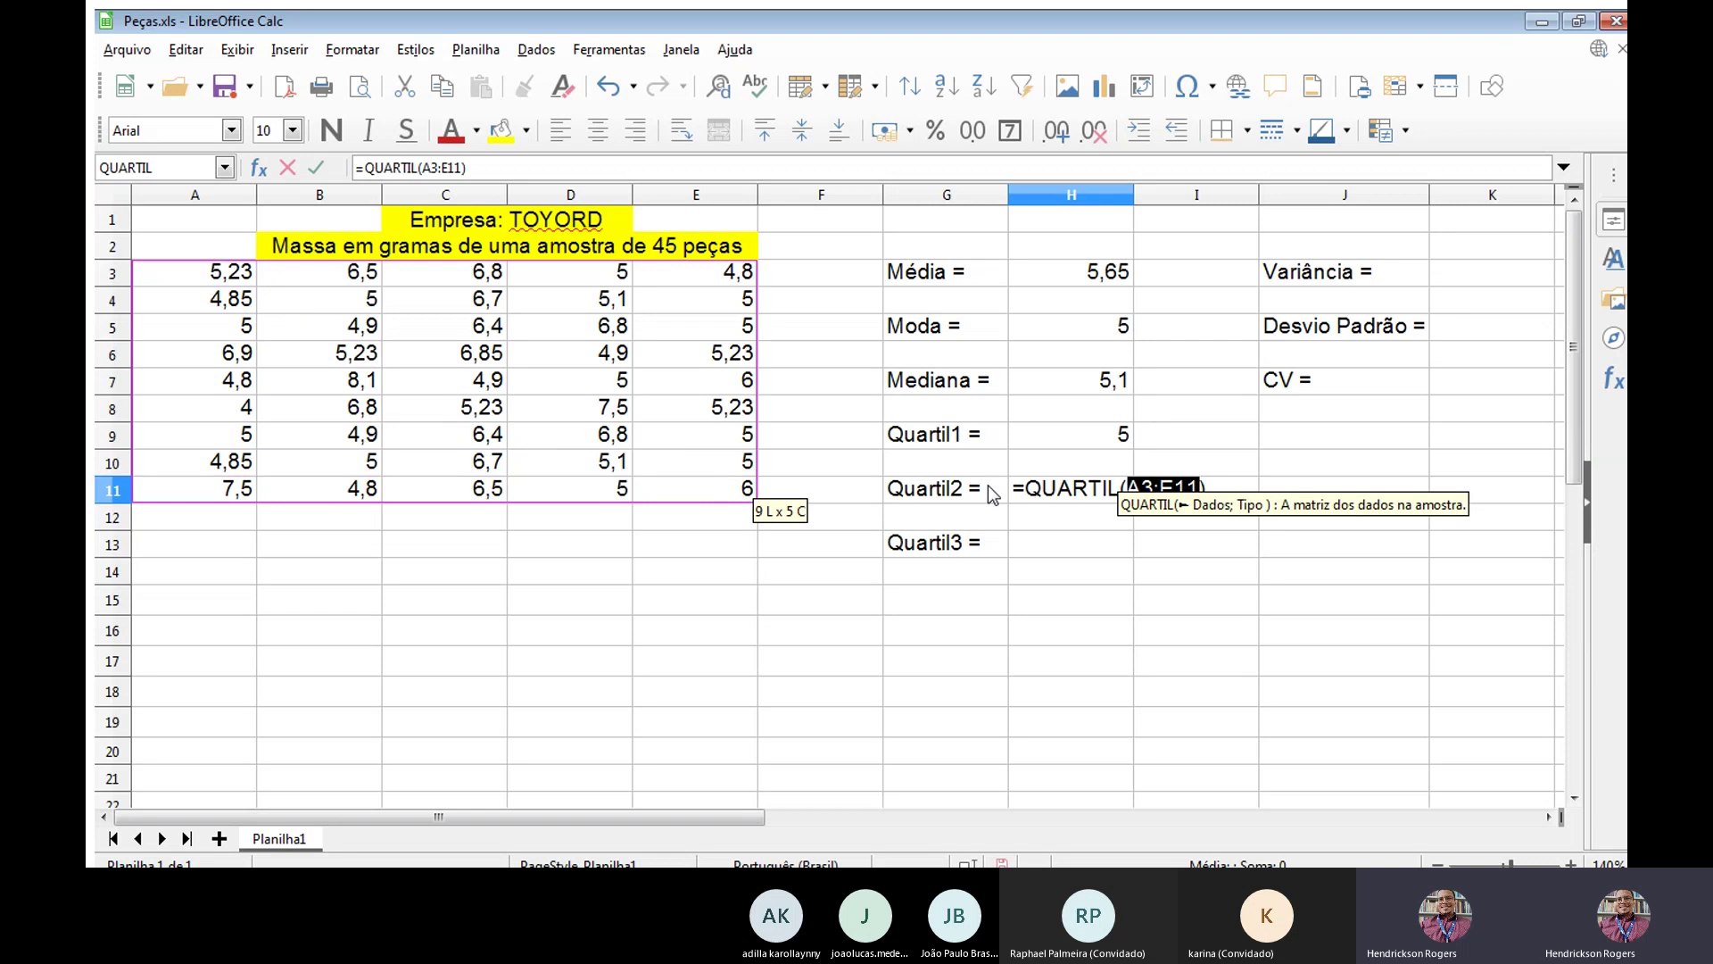
pyautogui.click(1194, 486)
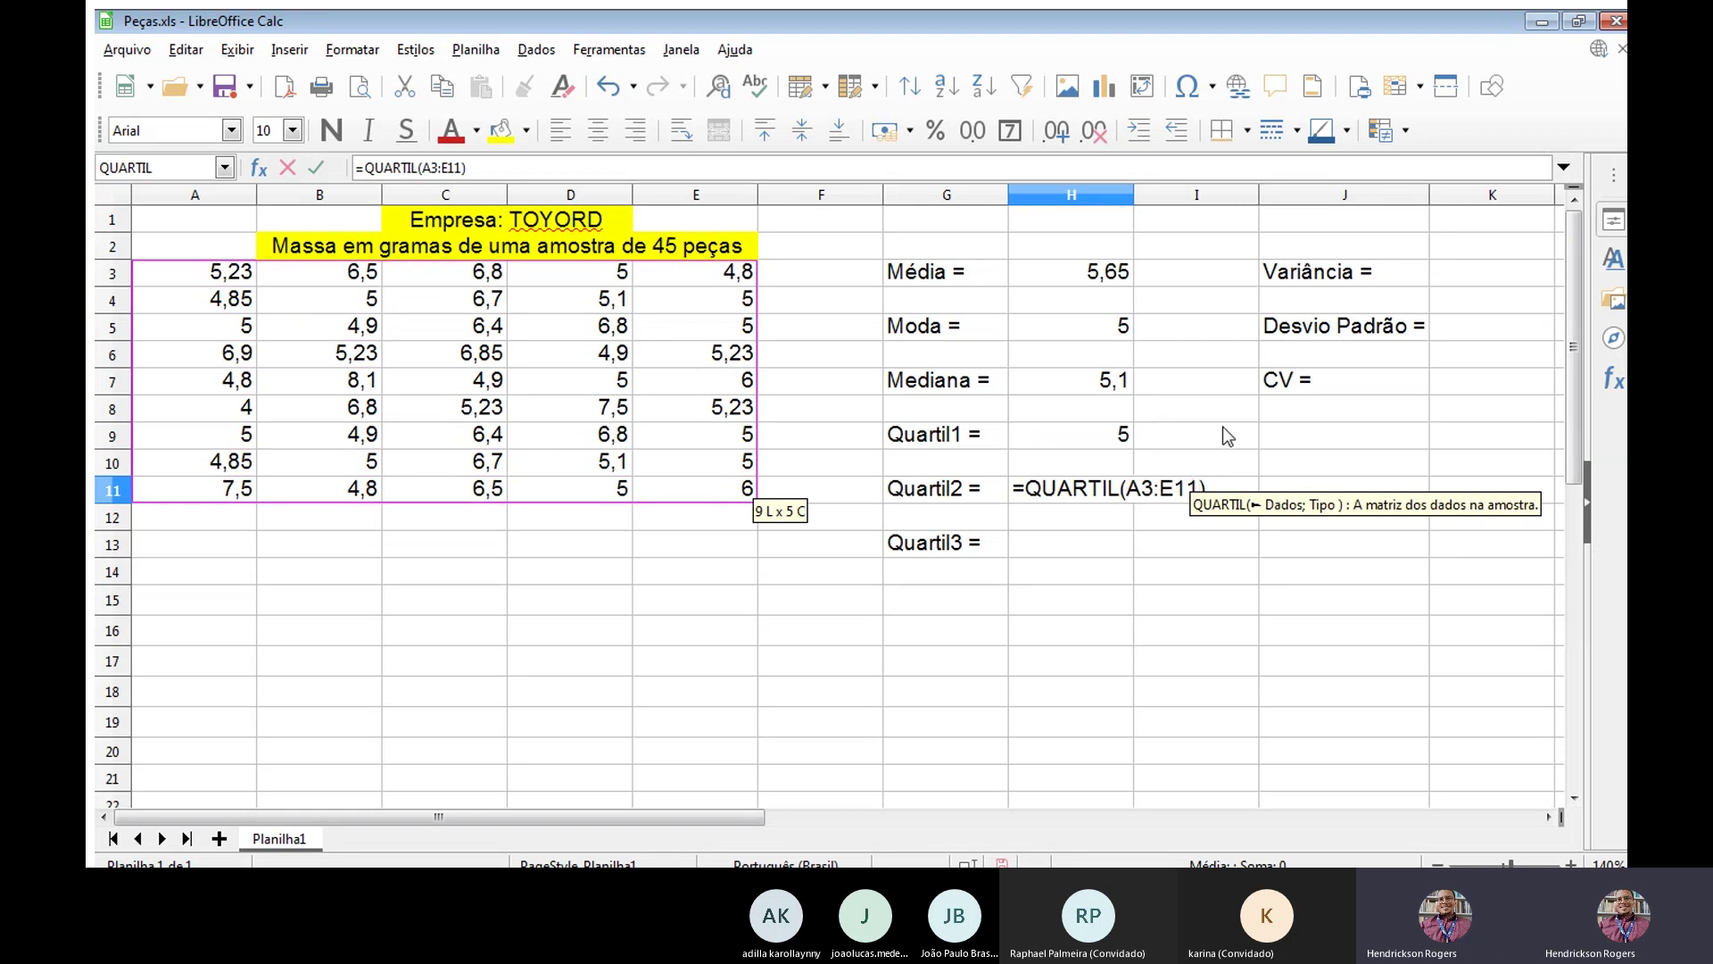
pyautogui.write(';2')
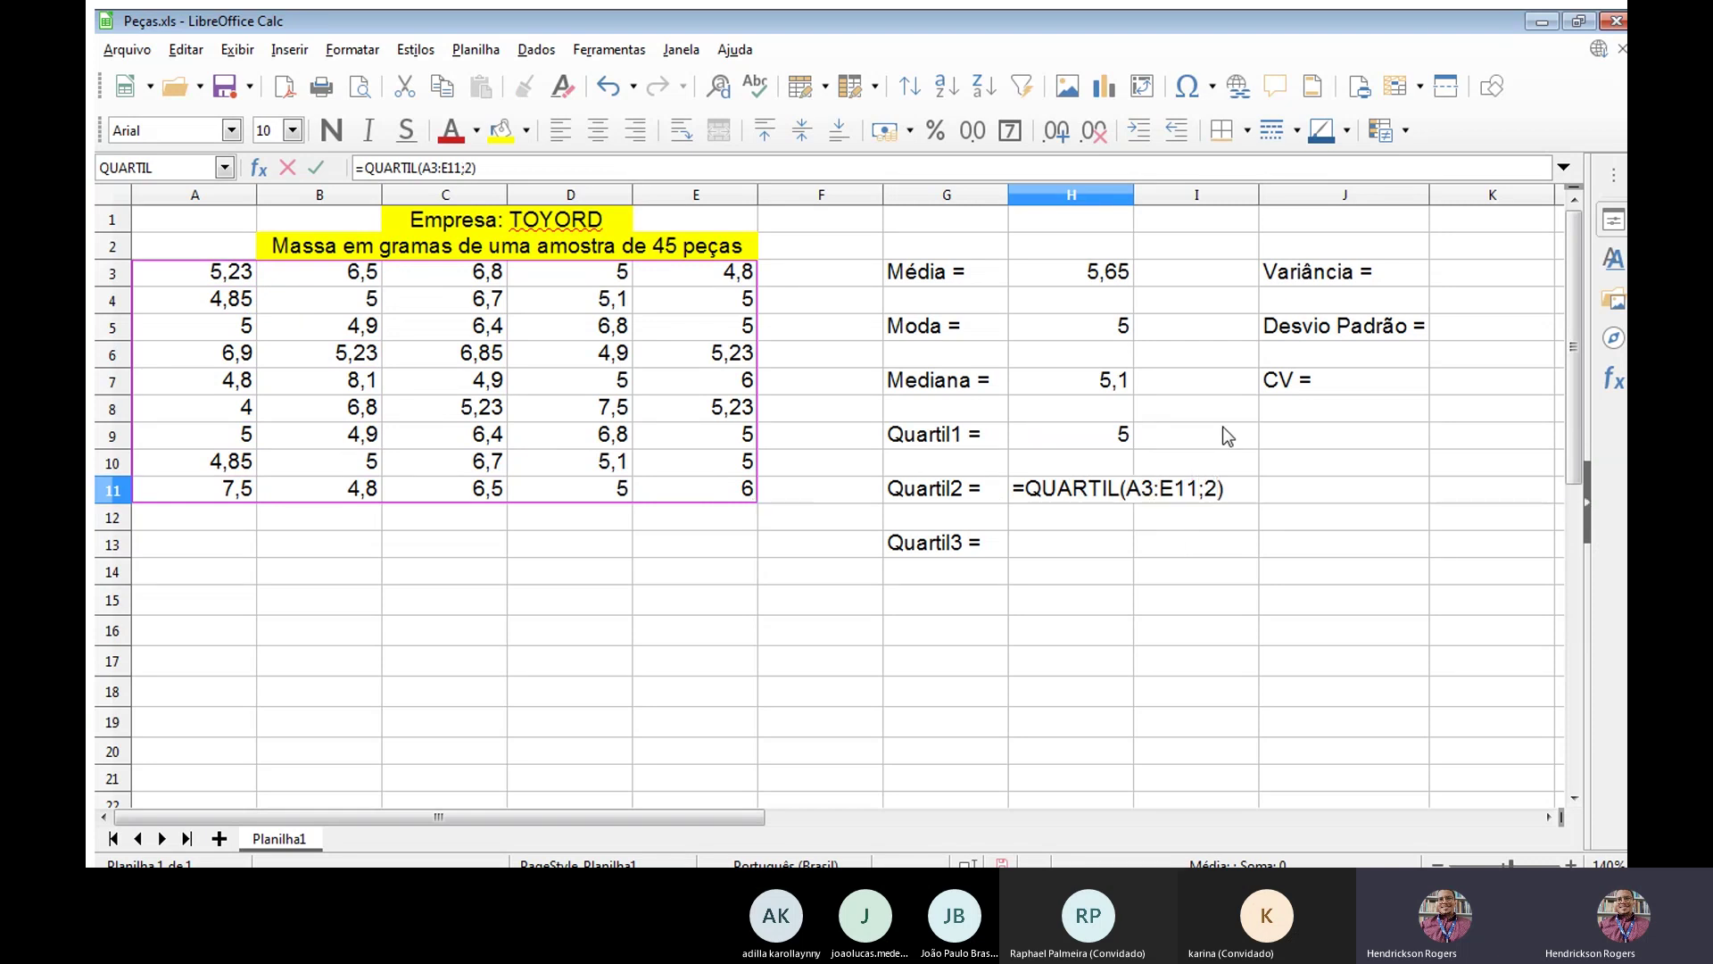
pyautogui.press('Return')
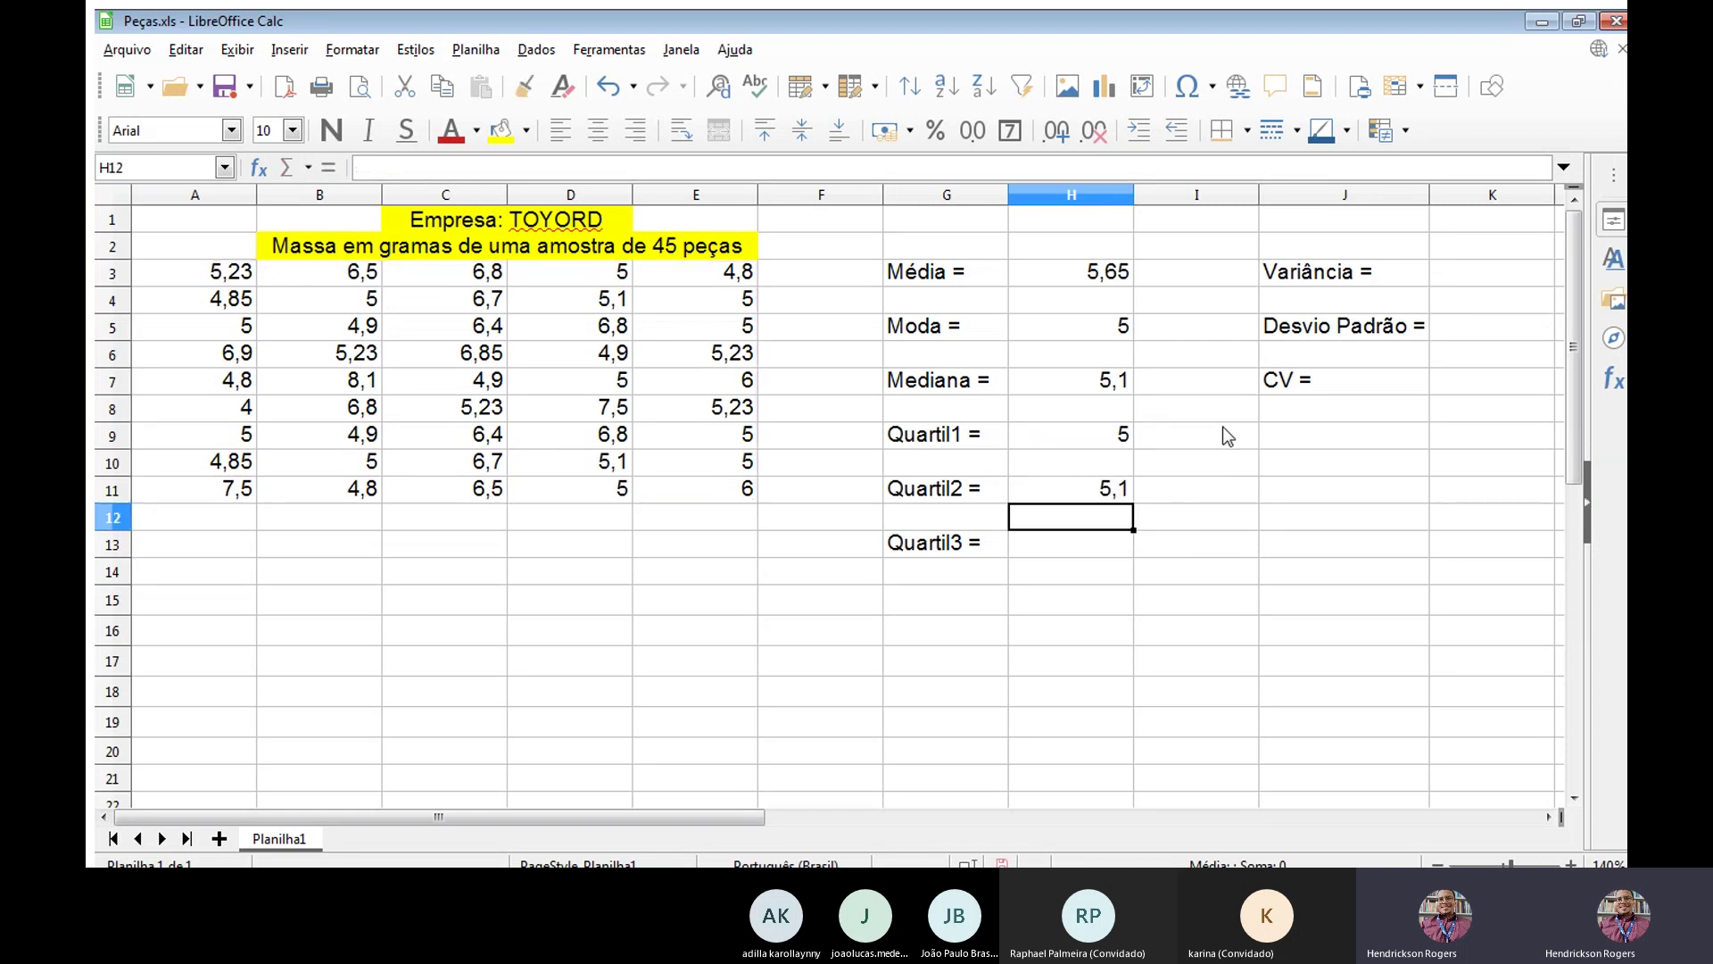
pyautogui.click(1084, 490)
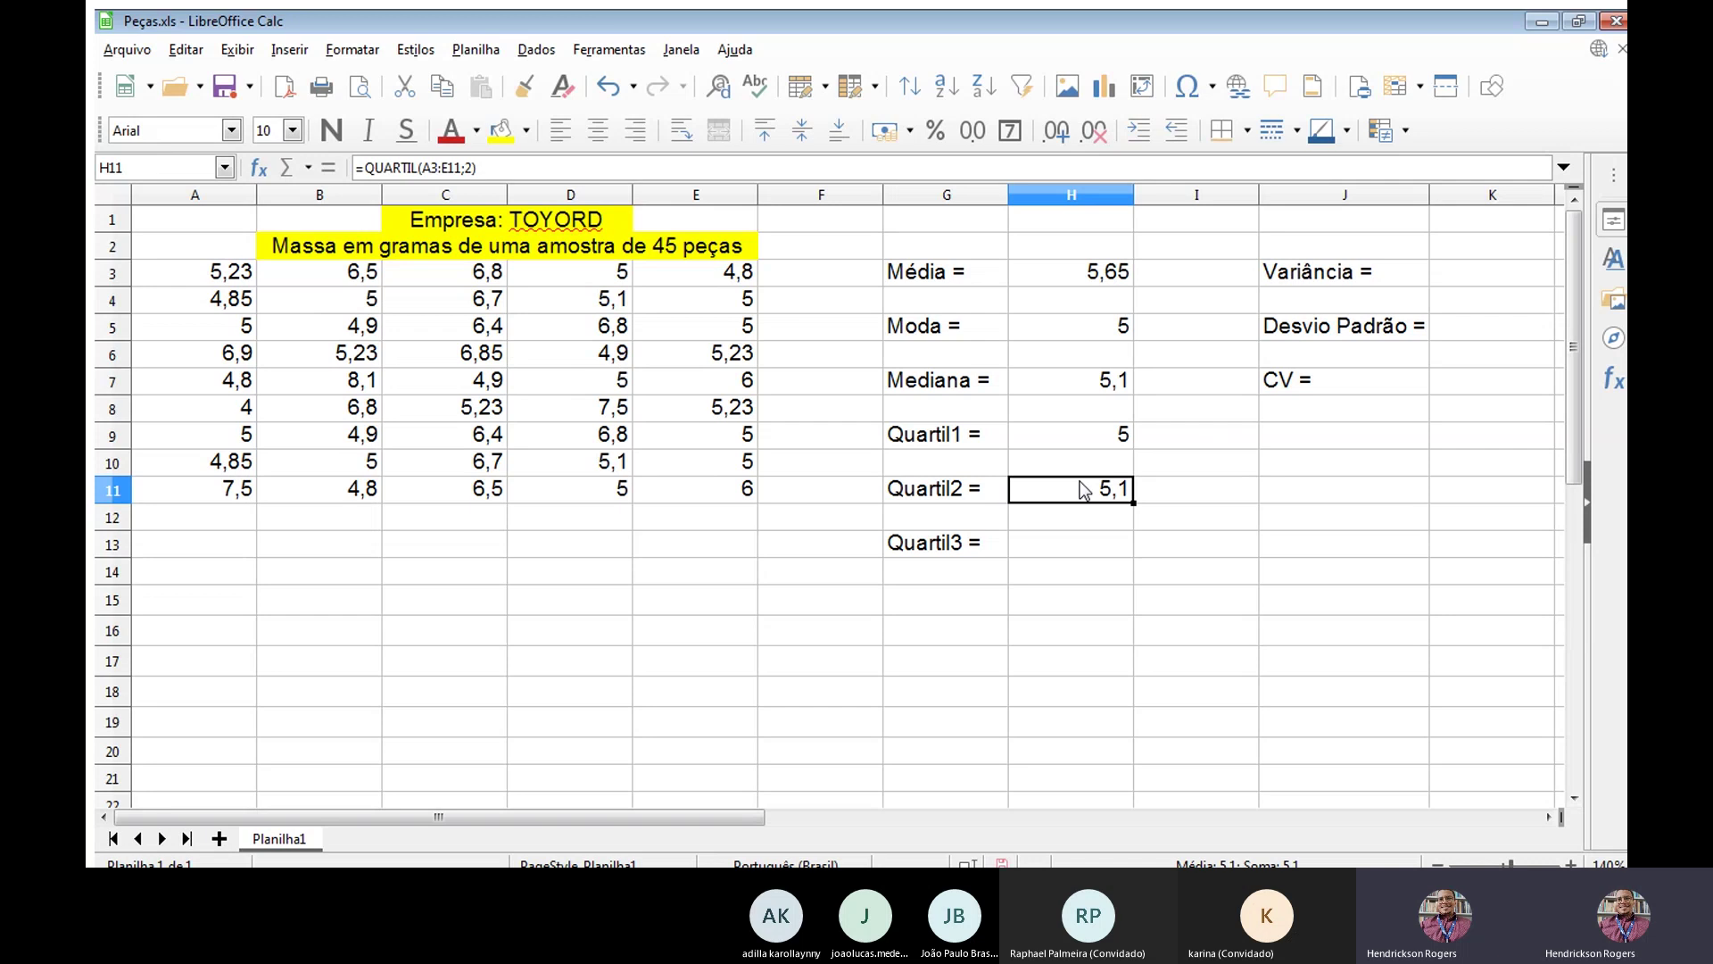
pyautogui.click(1105, 389)
pyautogui.click(1103, 487)
# Calculate the third quartile of the part masses in H13 with =QUARTIL(A3:E11;3).
pyautogui.click(1057, 543)
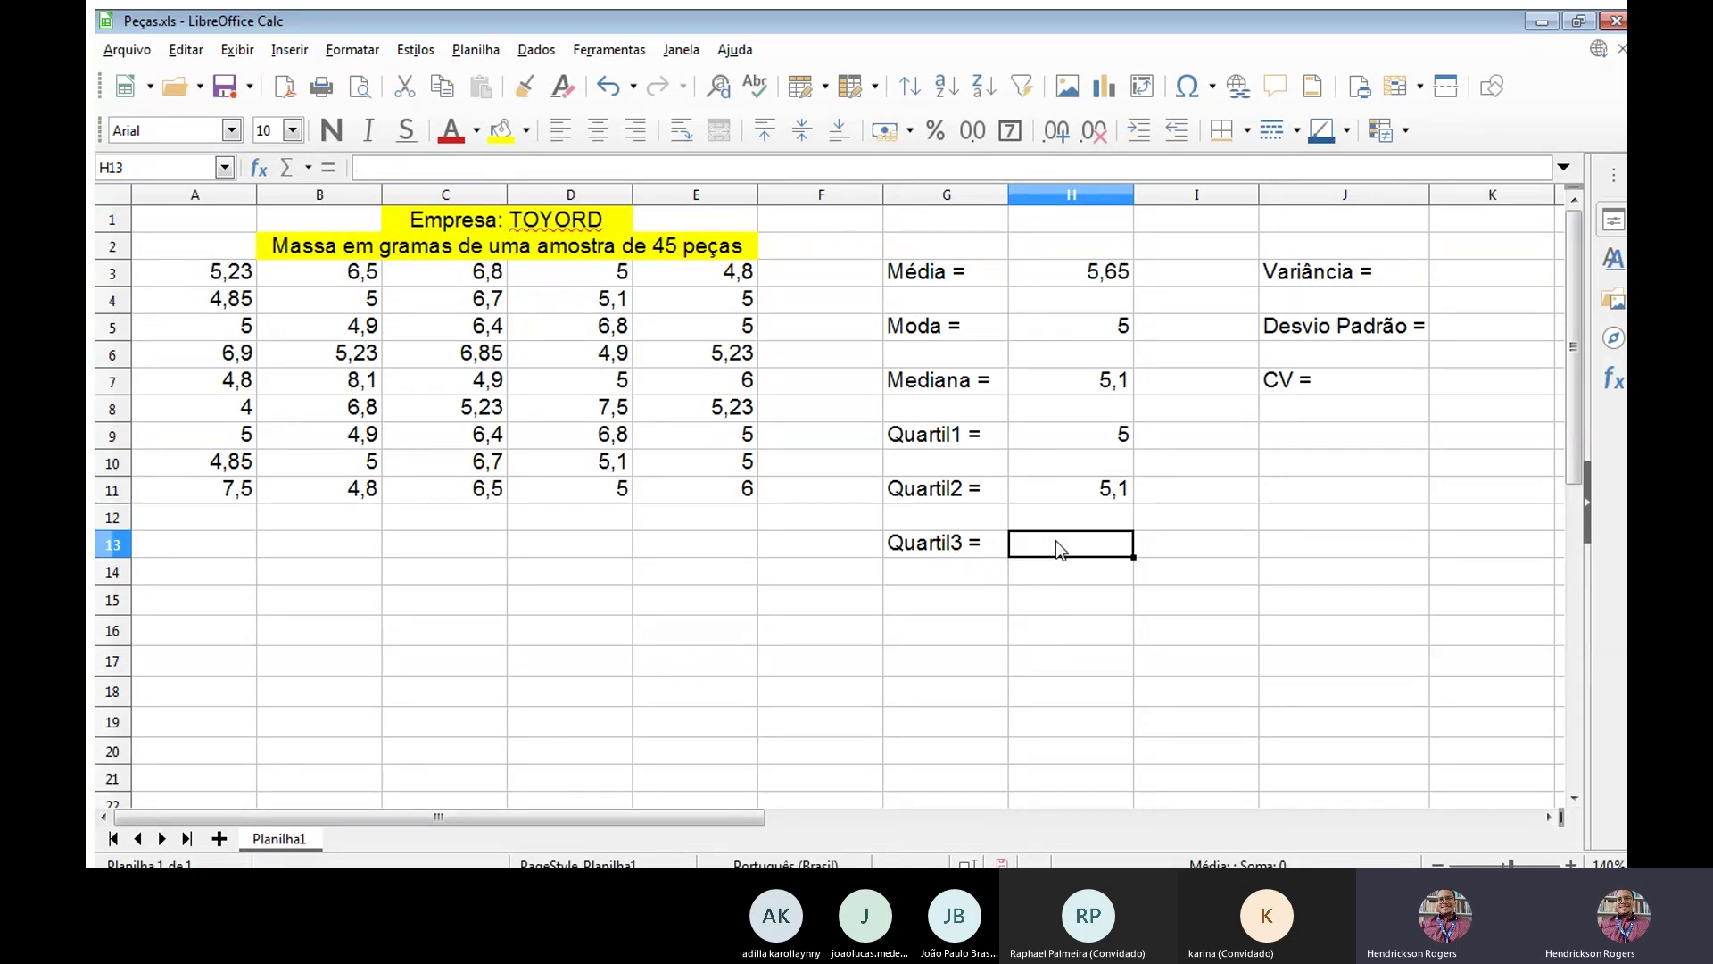
pyautogui.write('=q')
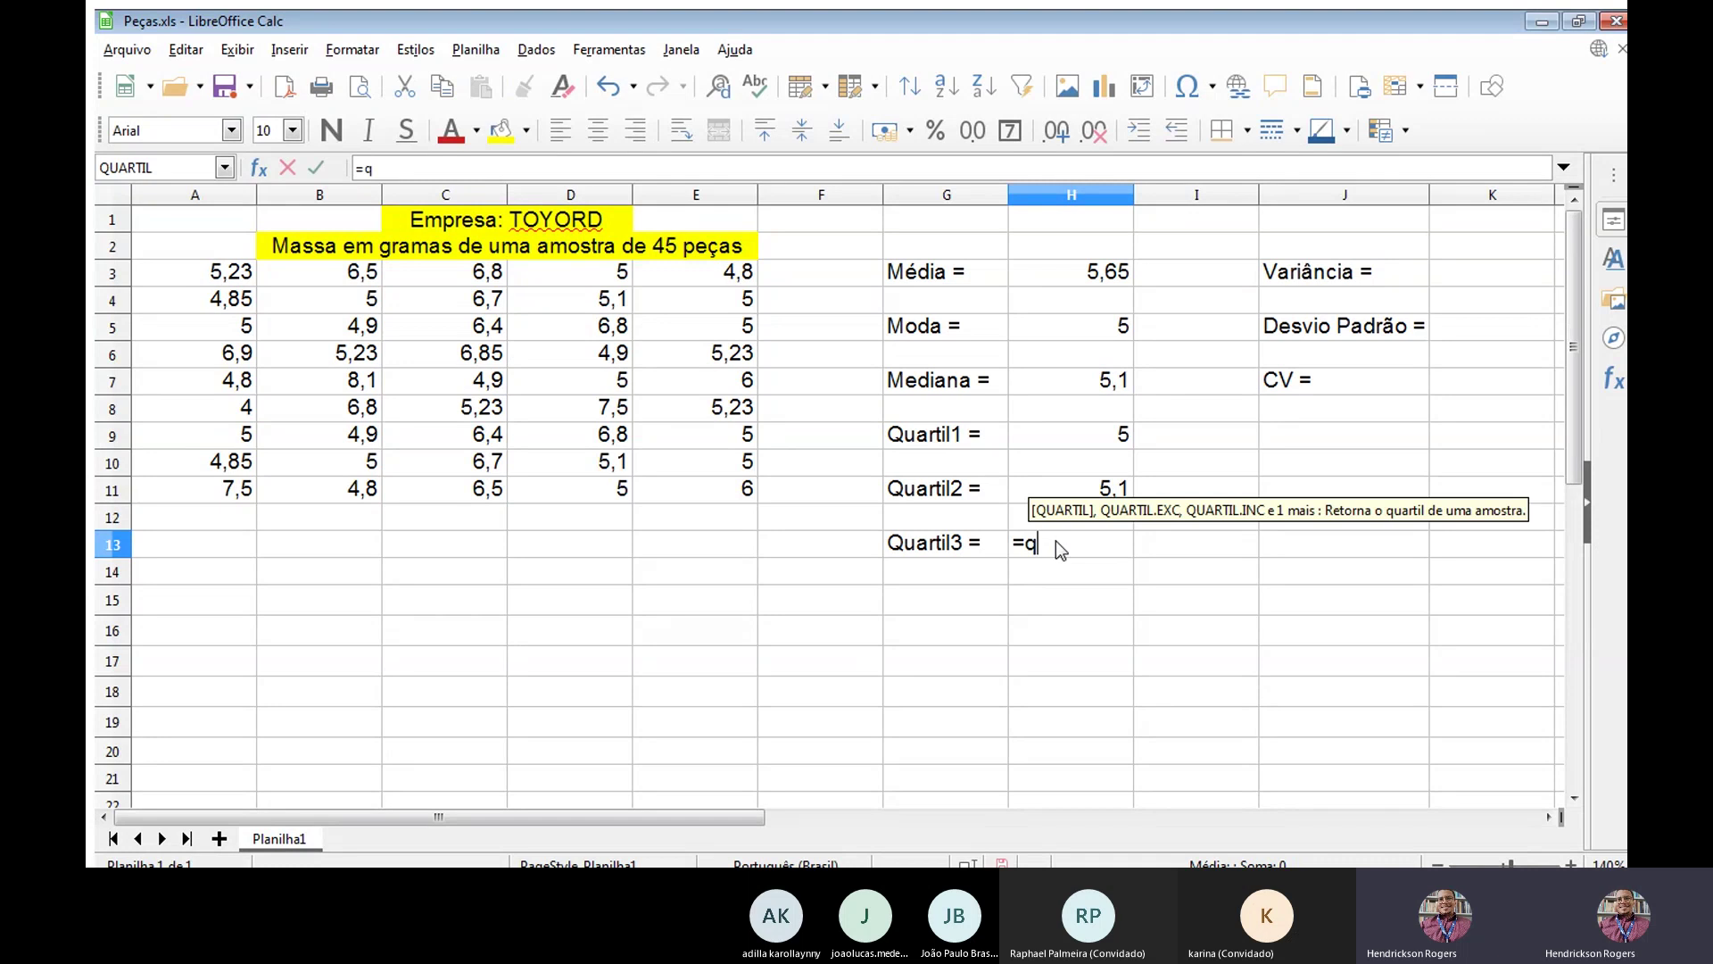
pyautogui.press('Return')
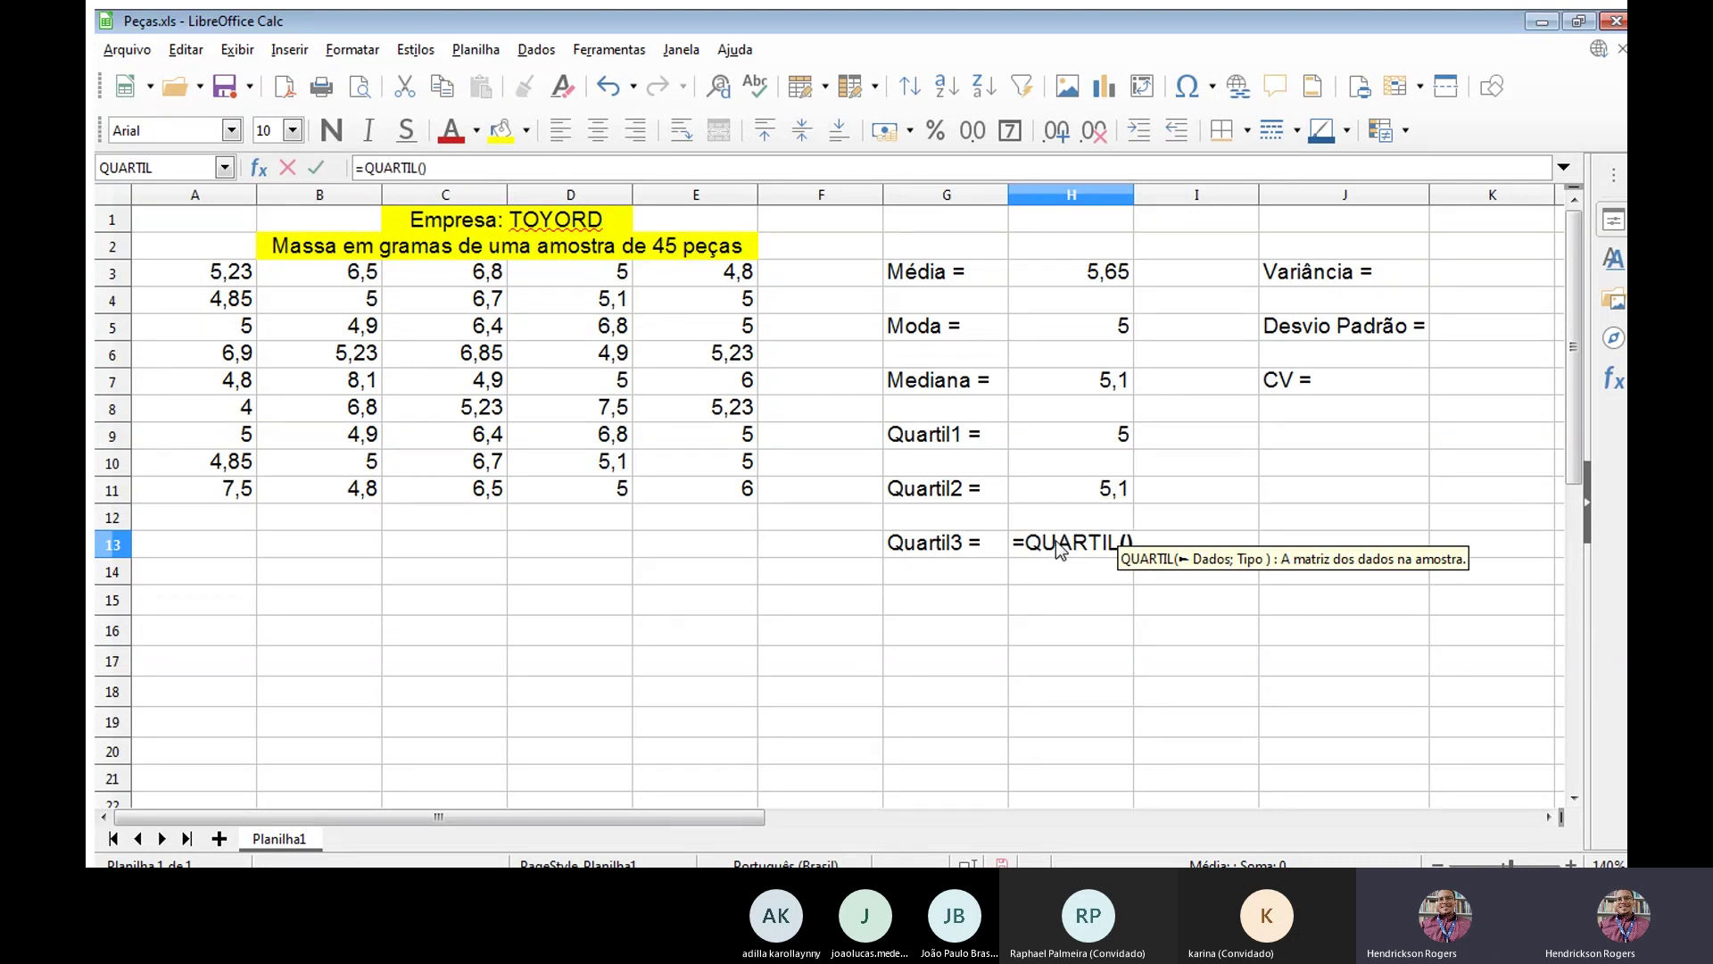
pyautogui.moveTo(228, 273); pyautogui.dragTo(696, 489)
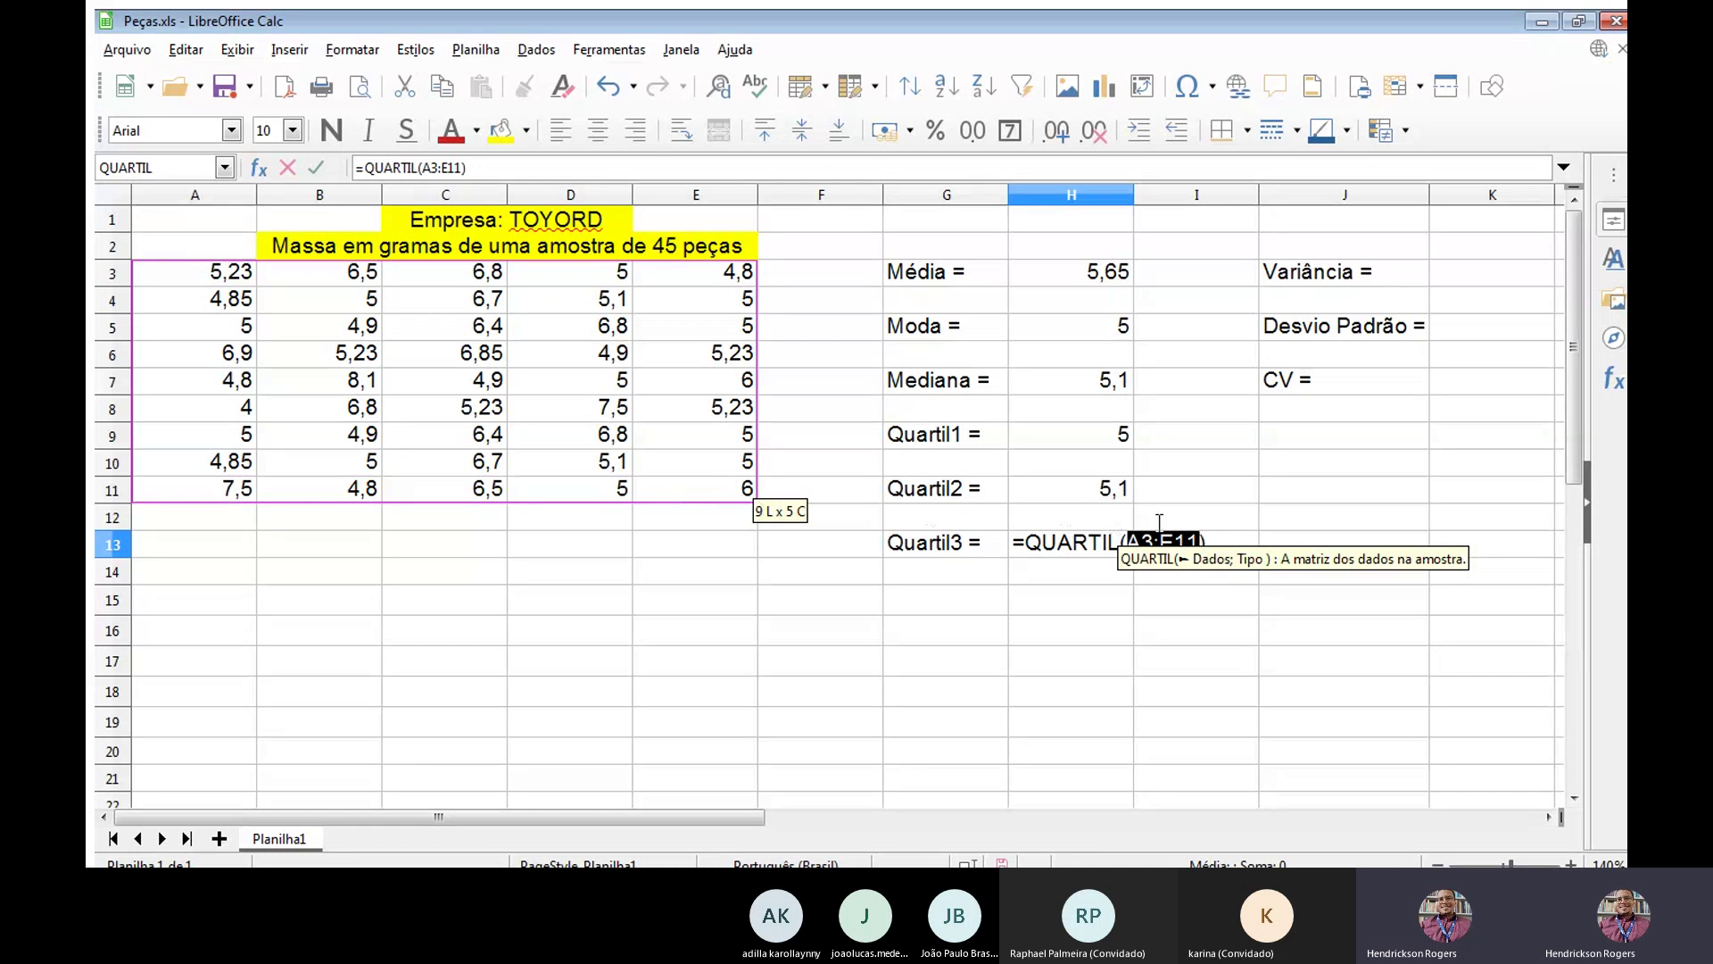
pyautogui.write(';')
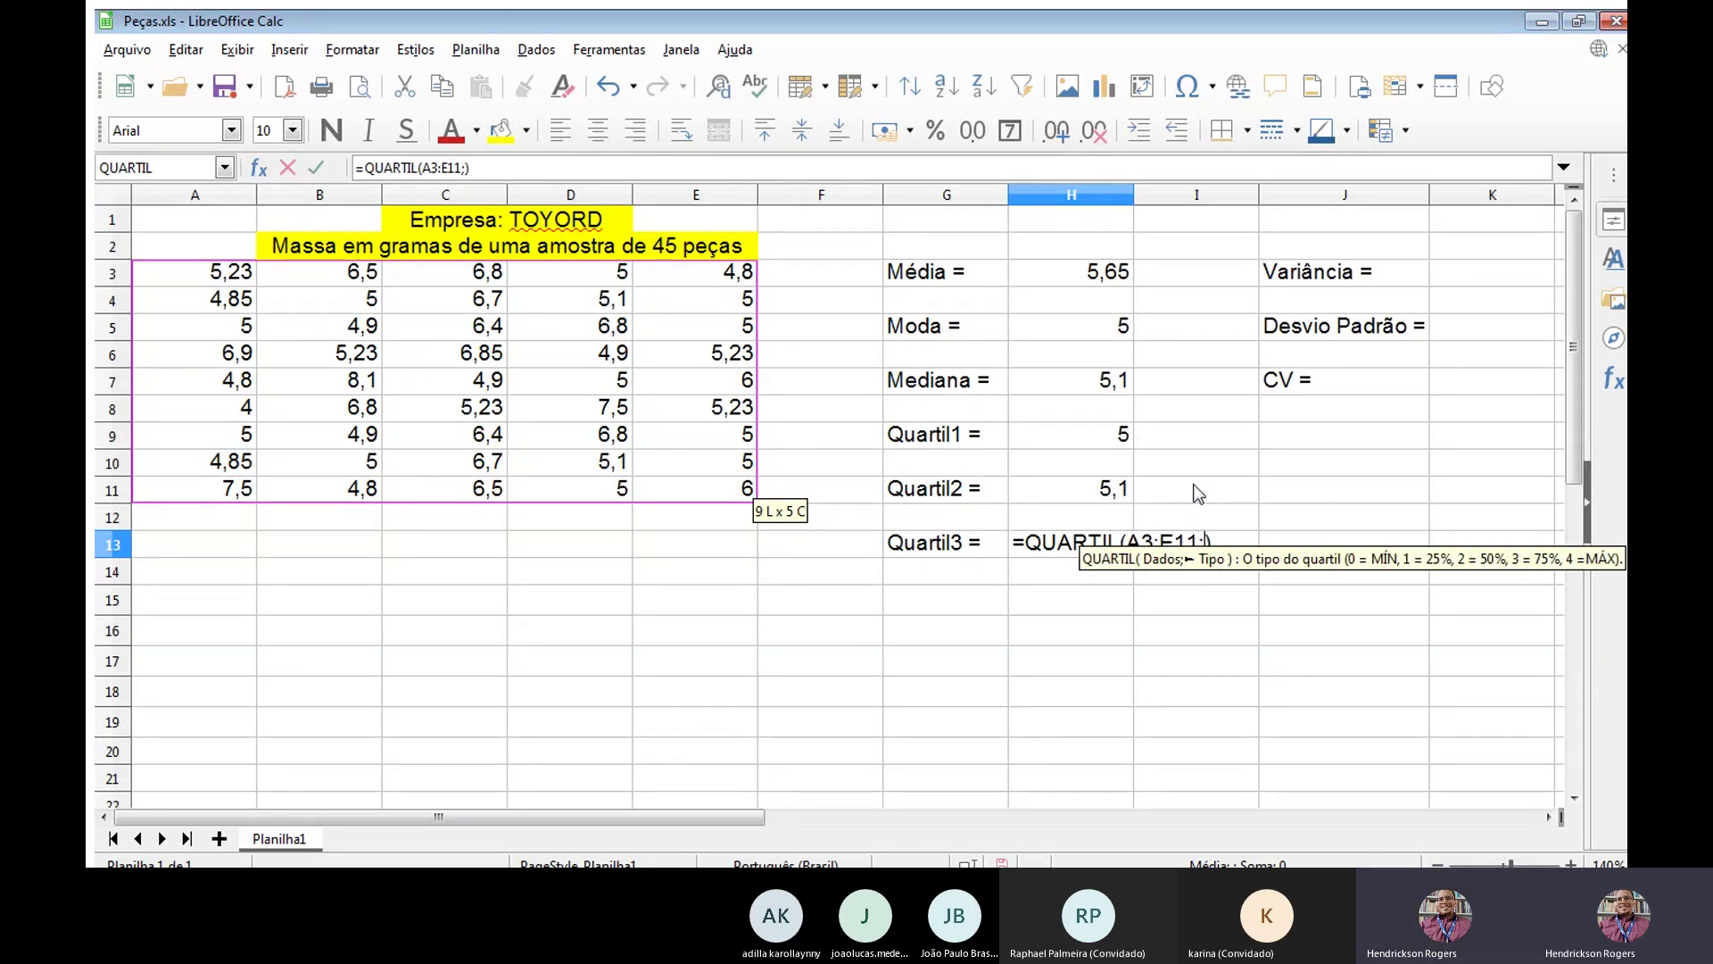
pyautogui.write('3')
pyautogui.press('Return')
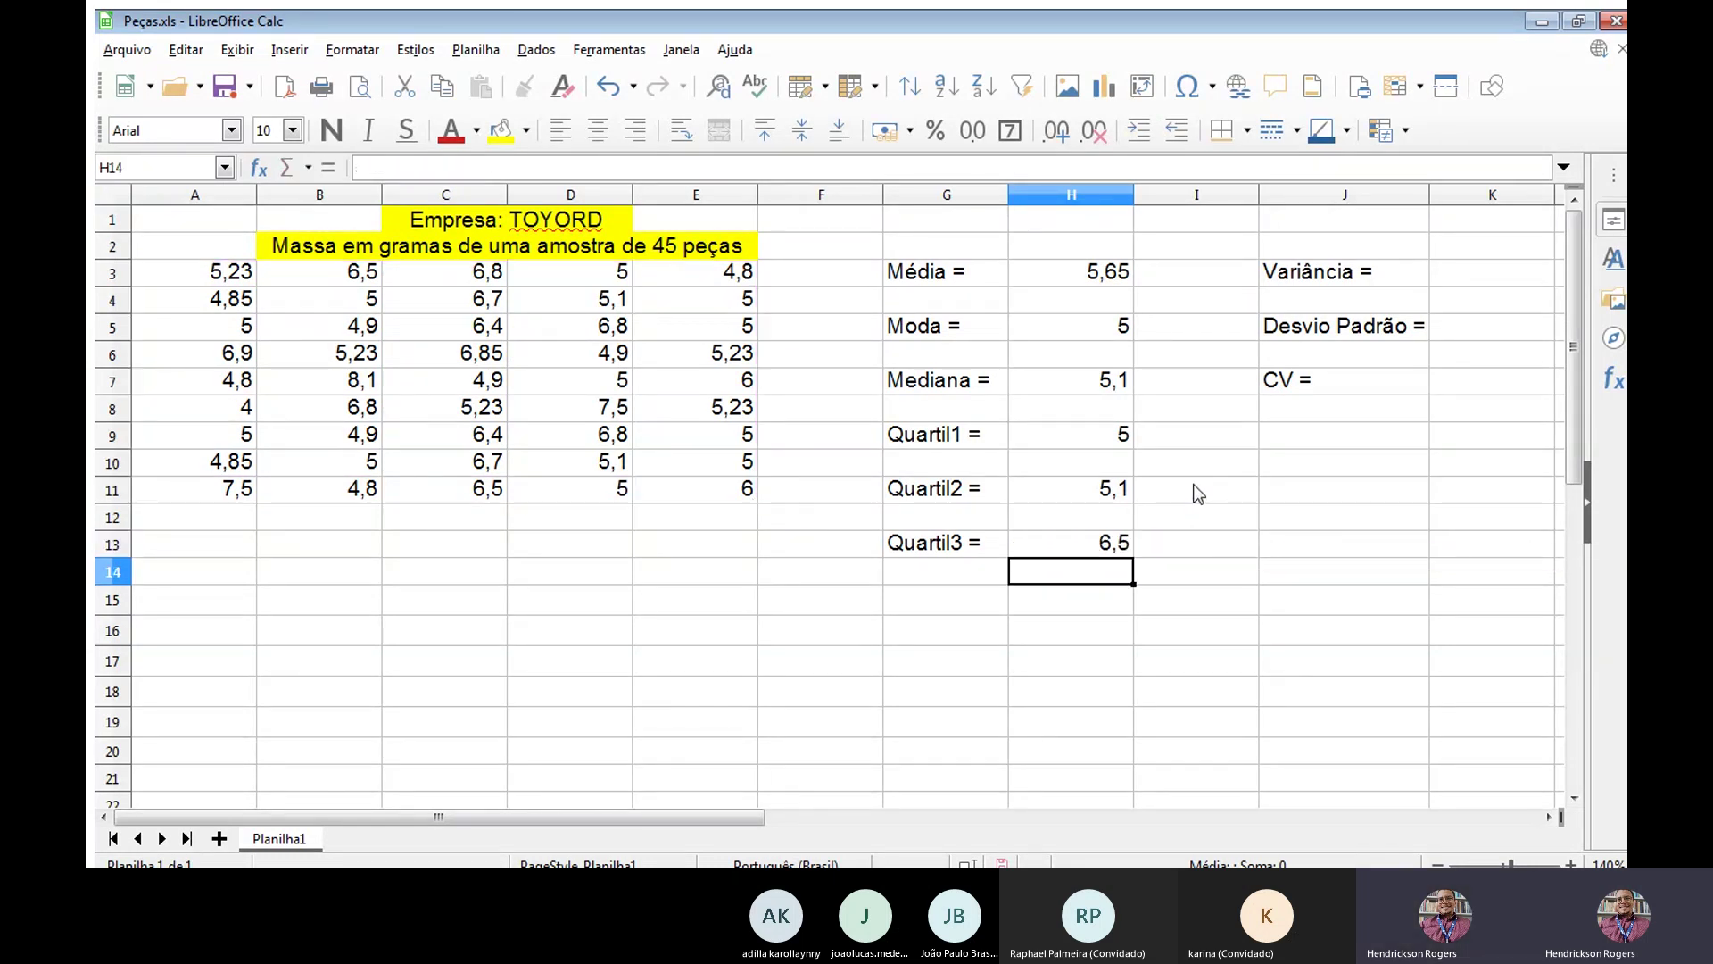
pyautogui.press('Up')
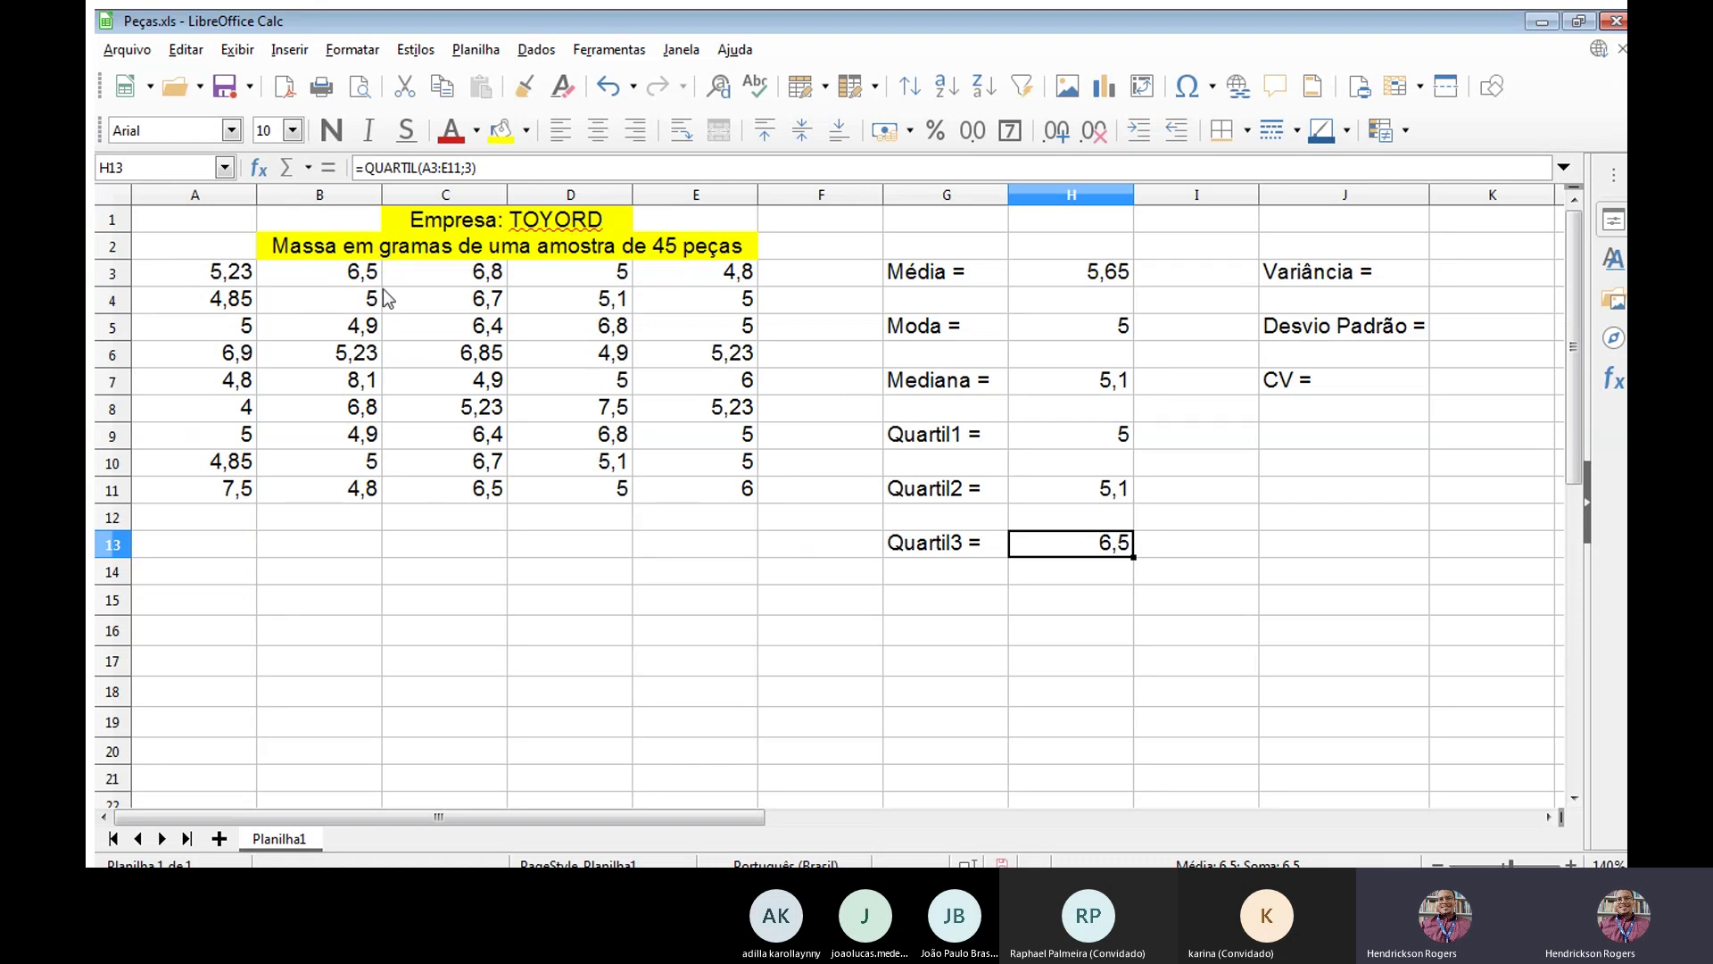
# Calculate the sample variance of the masses in A3:E11 in cell K3 with the VAR function.
pyautogui.click(1438, 277)
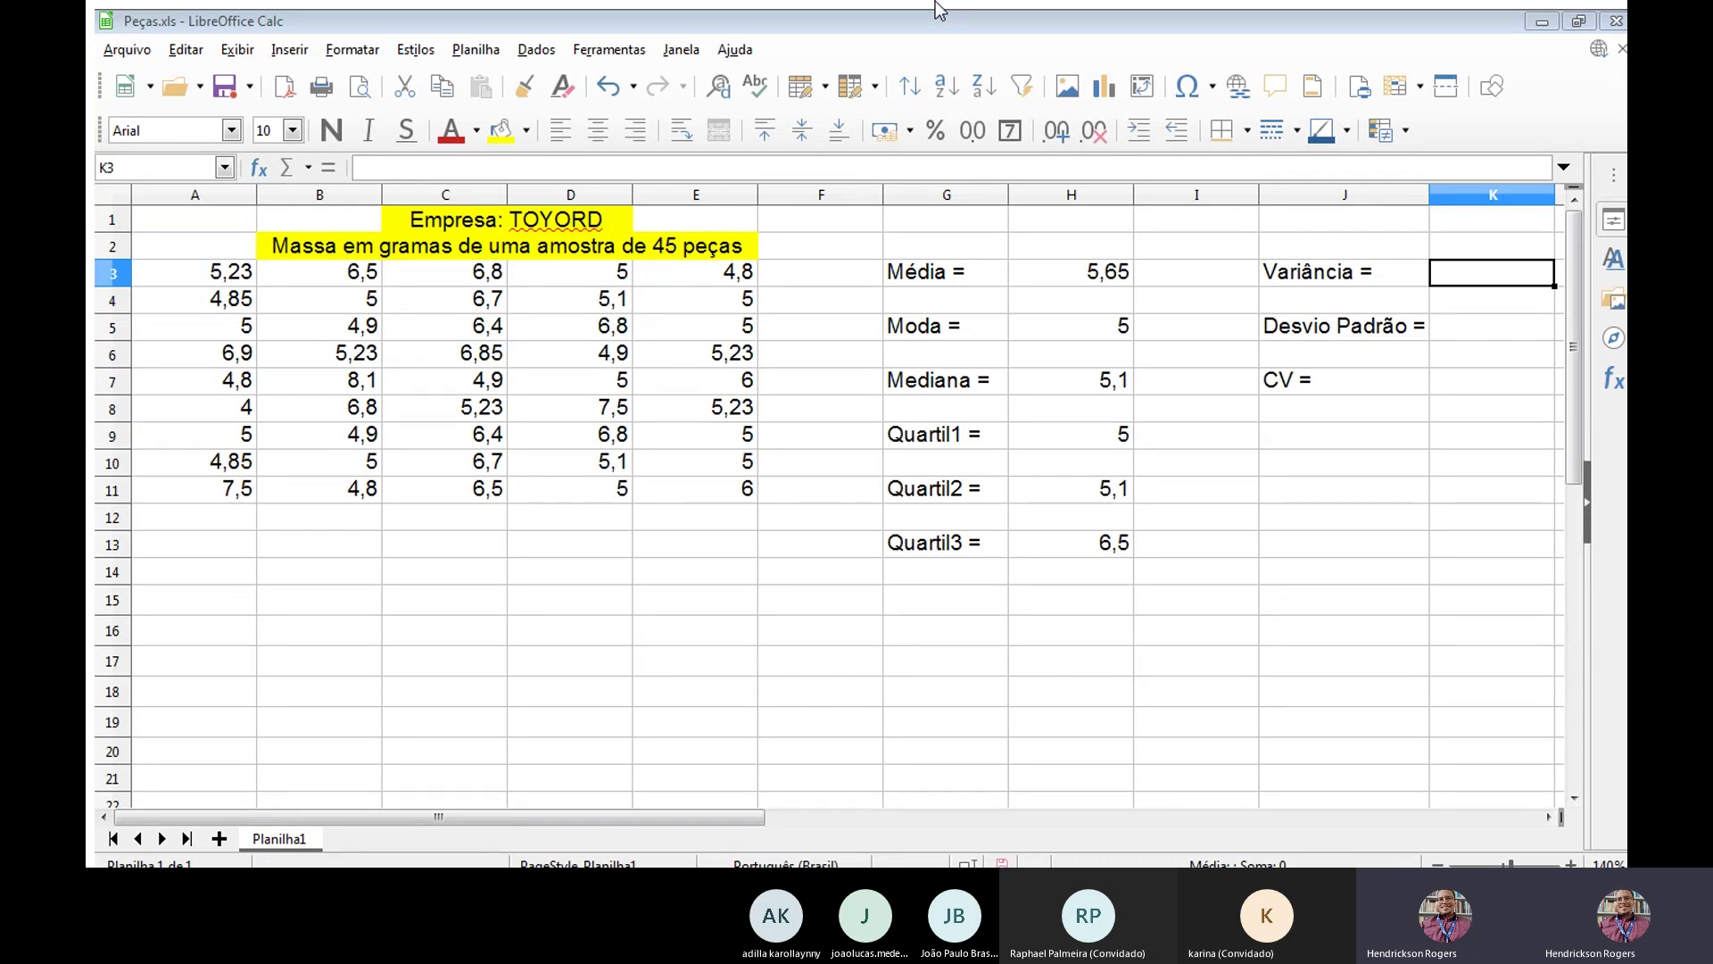
pyautogui.click(940, 10)
pyautogui.write('var')
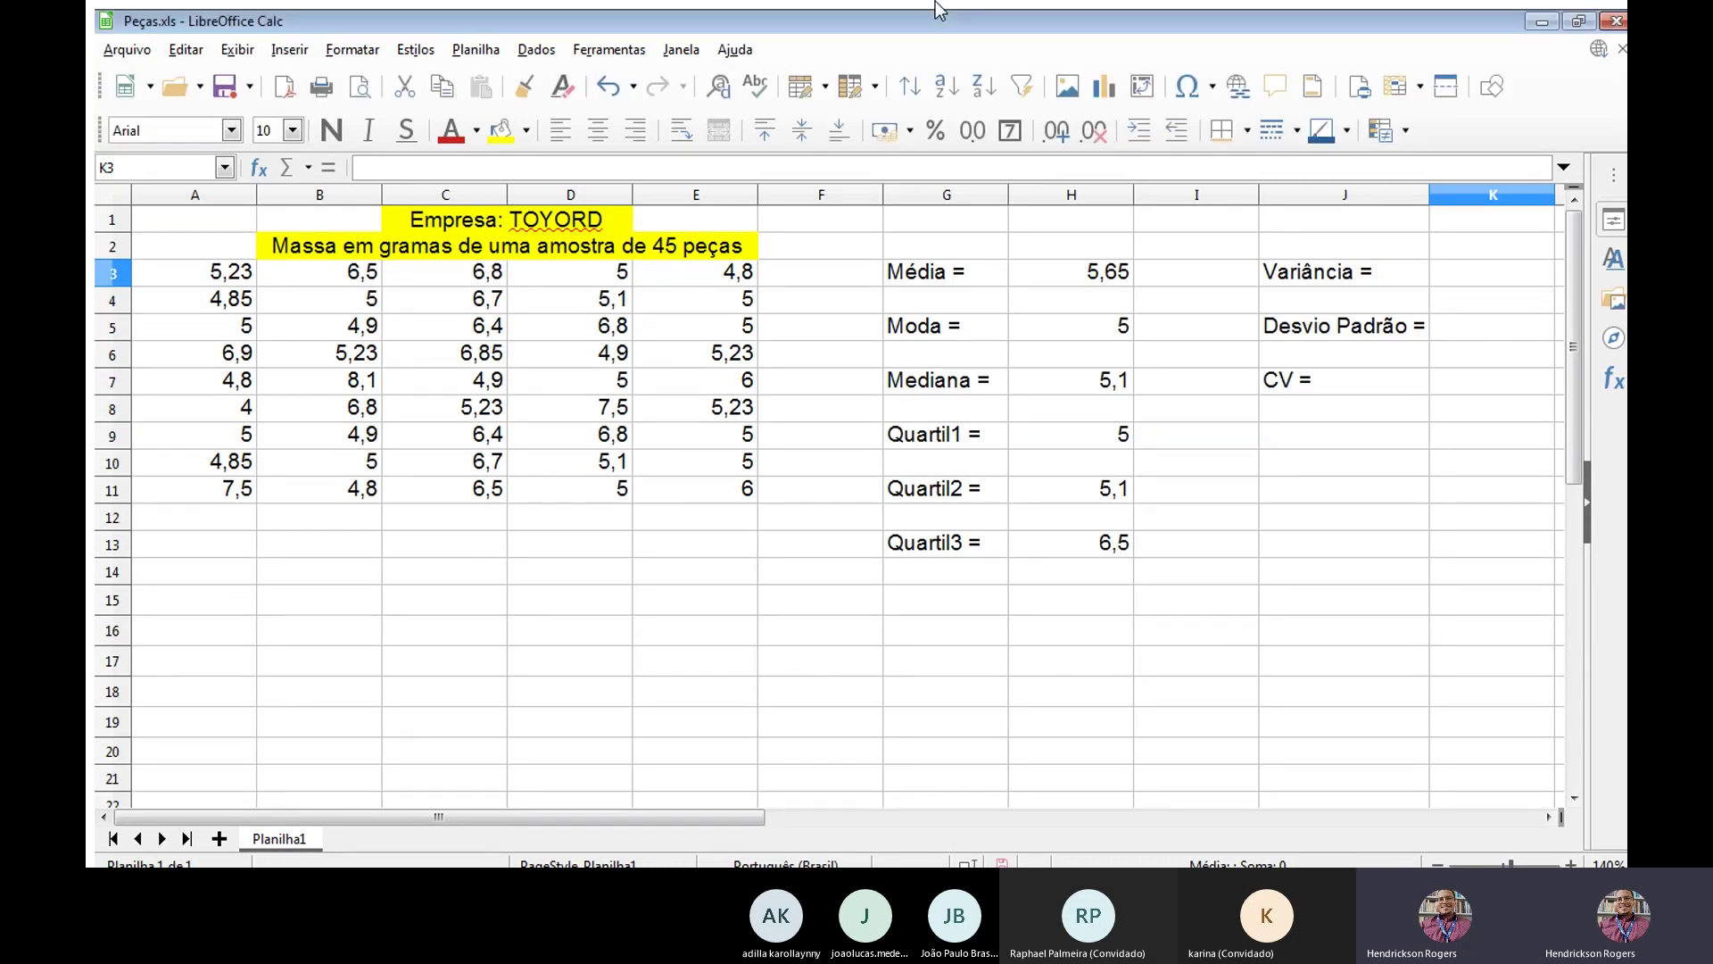
pyautogui.press('BackSpace')
pyautogui.press('BackSpace')
pyautogui.press('BackSpace')
pyautogui.write('=var')
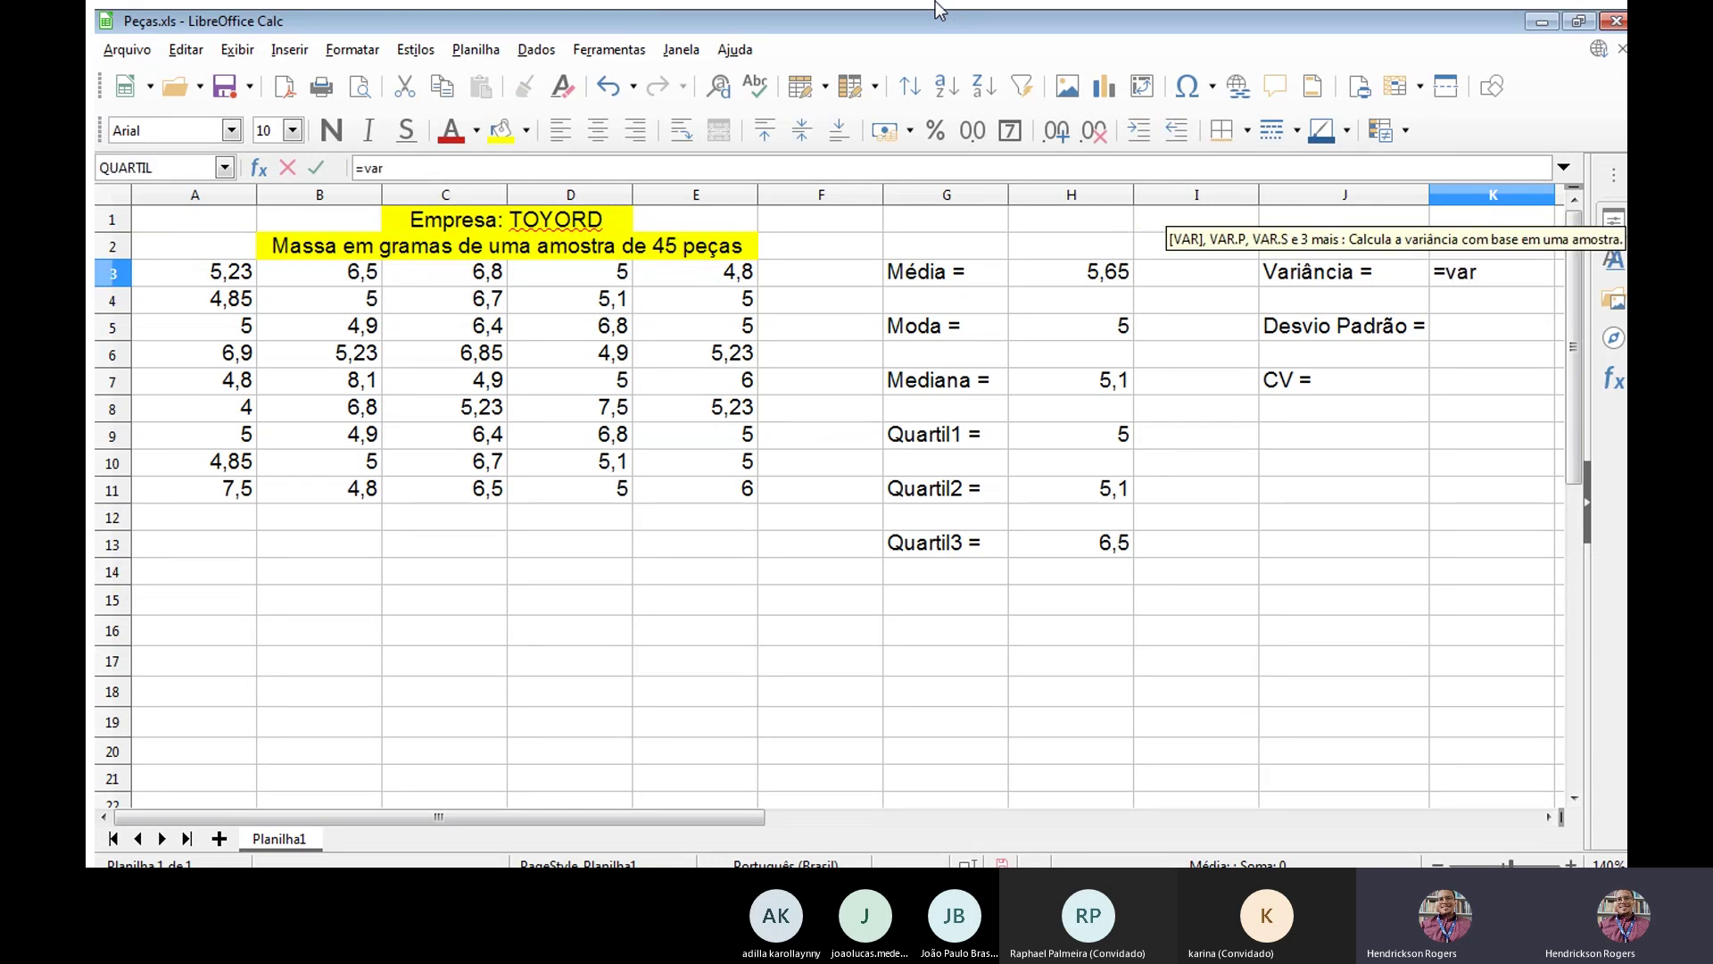
pyautogui.press('Return')
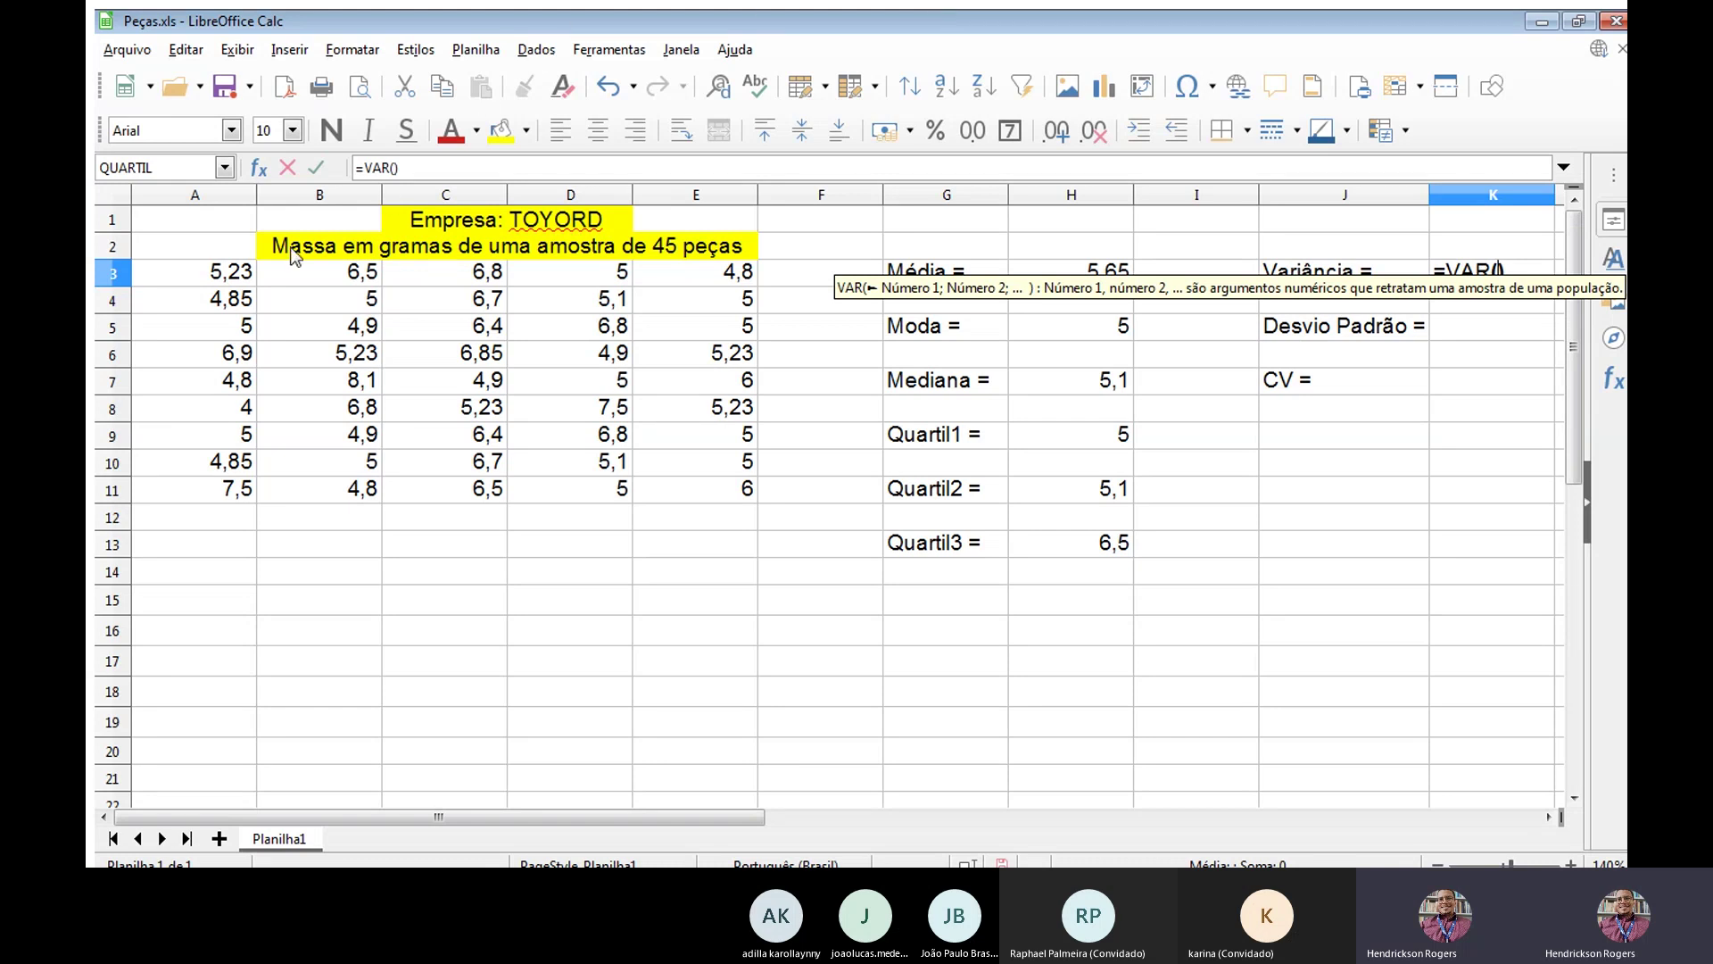
pyautogui.moveTo(234, 269); pyautogui.dragTo(694, 483)
pyautogui.press('Return')
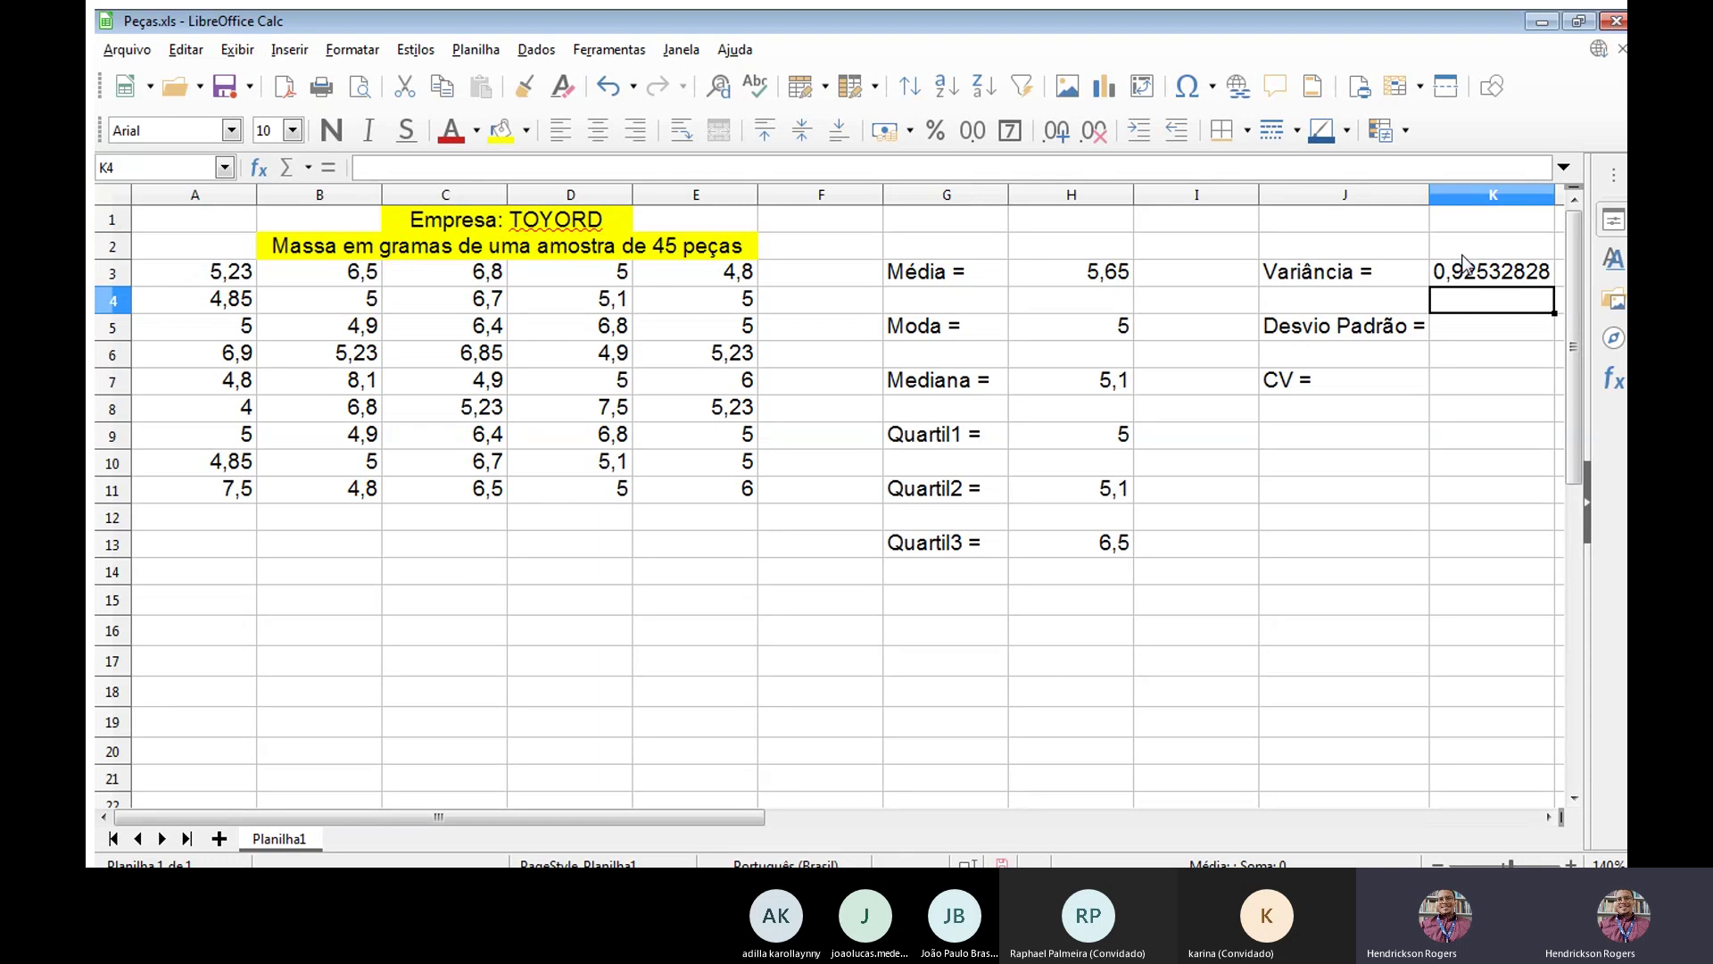
# Calculate the sample standard deviation of the part masses in K5 with =DESVPAD(A3:E11).
pyautogui.click(1452, 317)
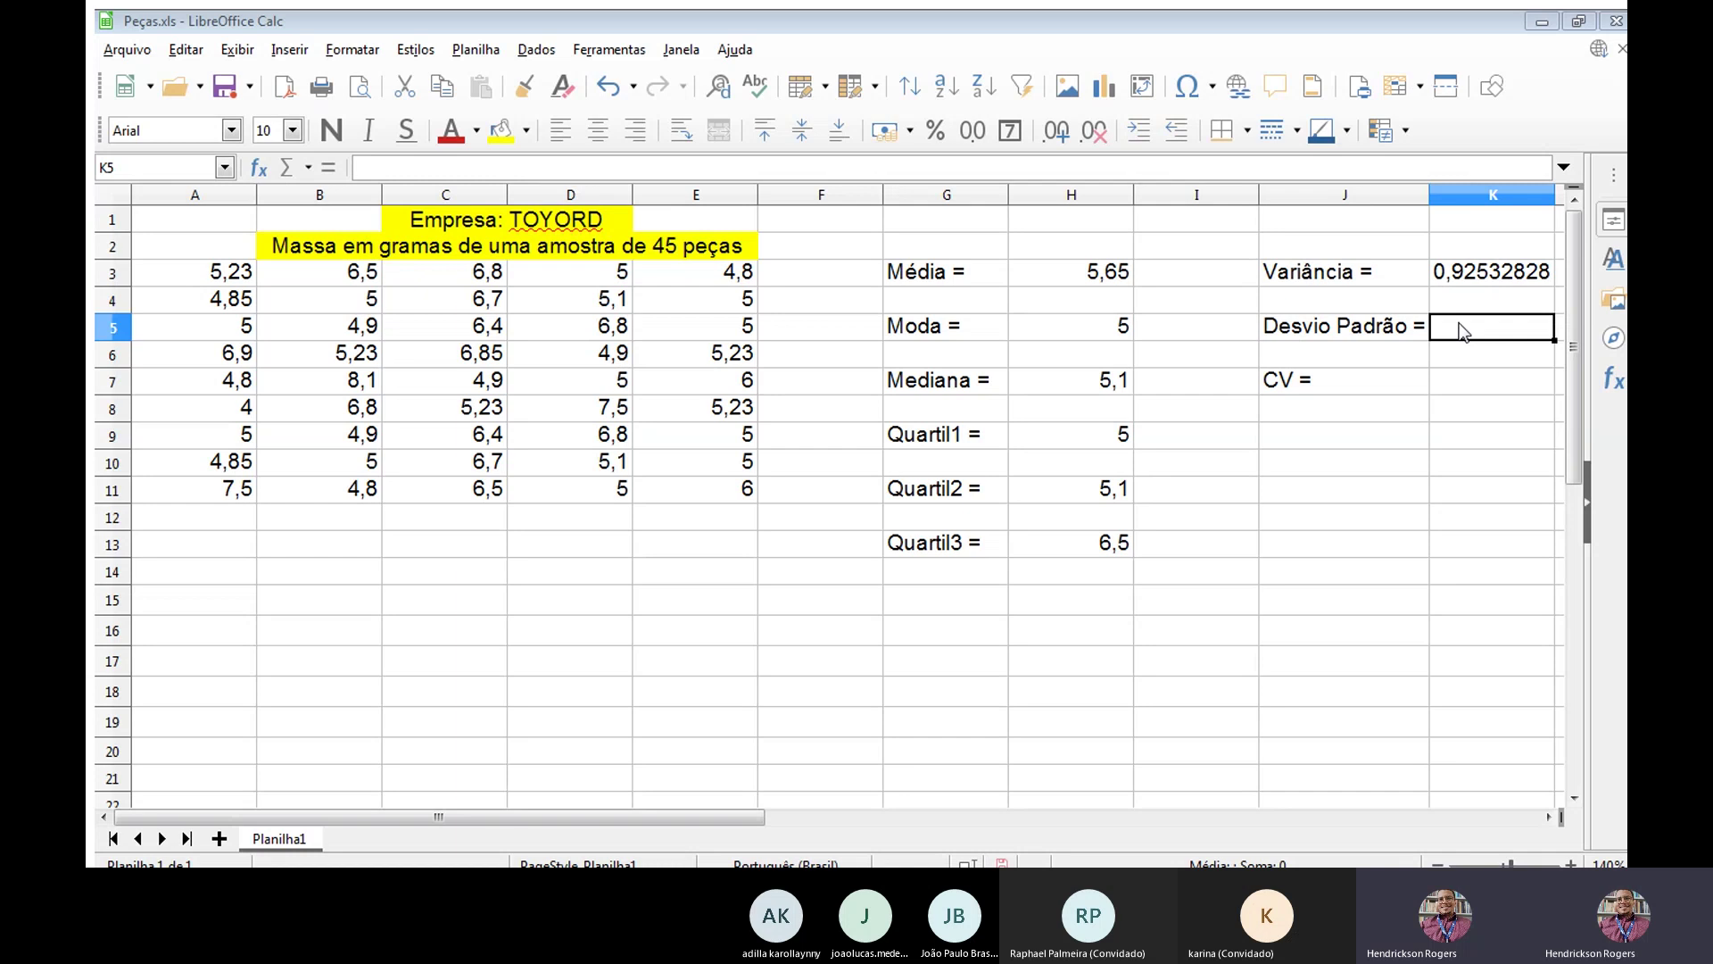
pyautogui.write('=d')
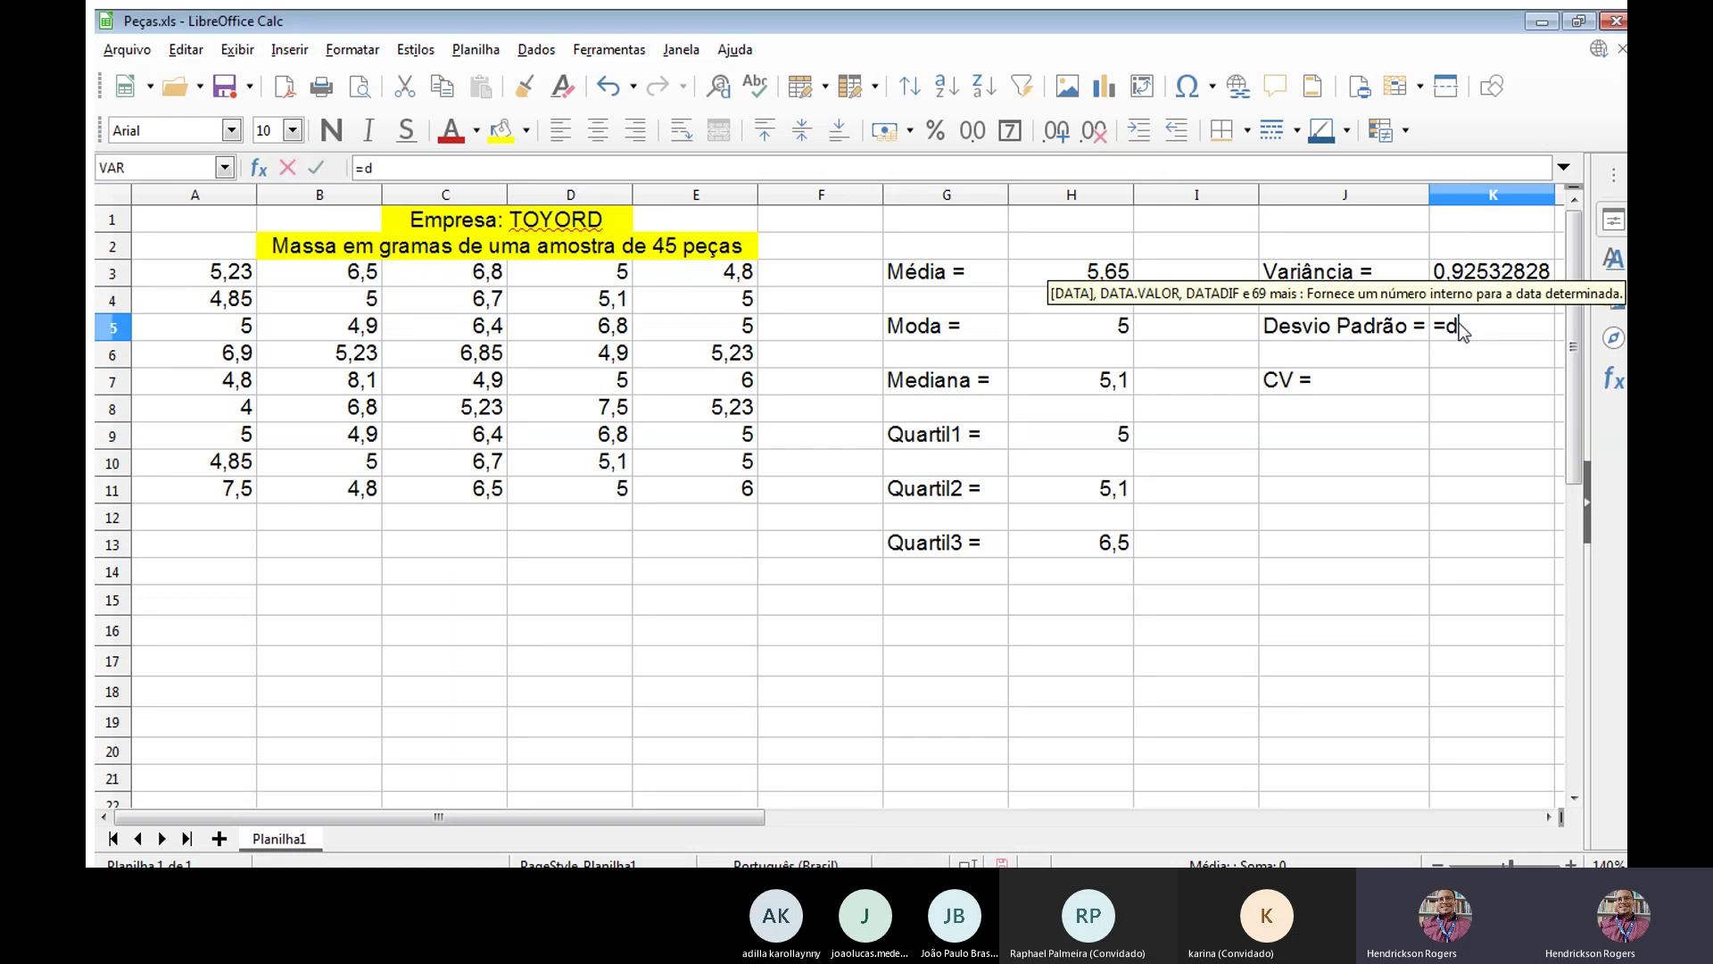
pyautogui.write('esvp')
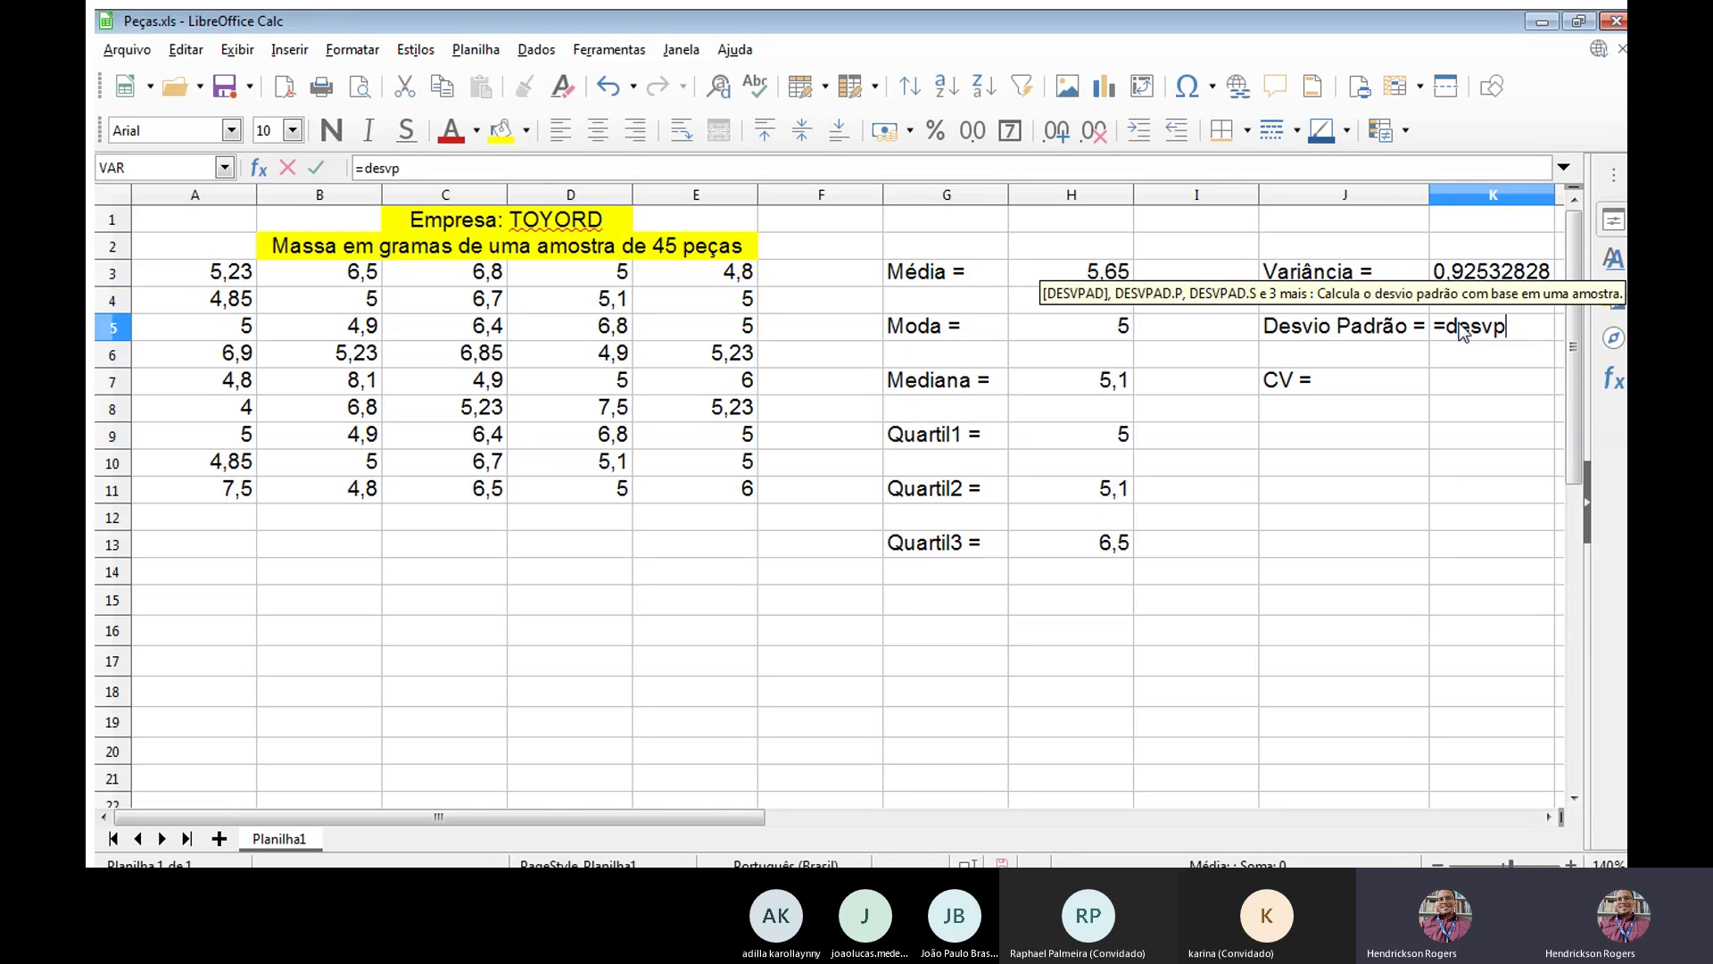
pyautogui.press('Return')
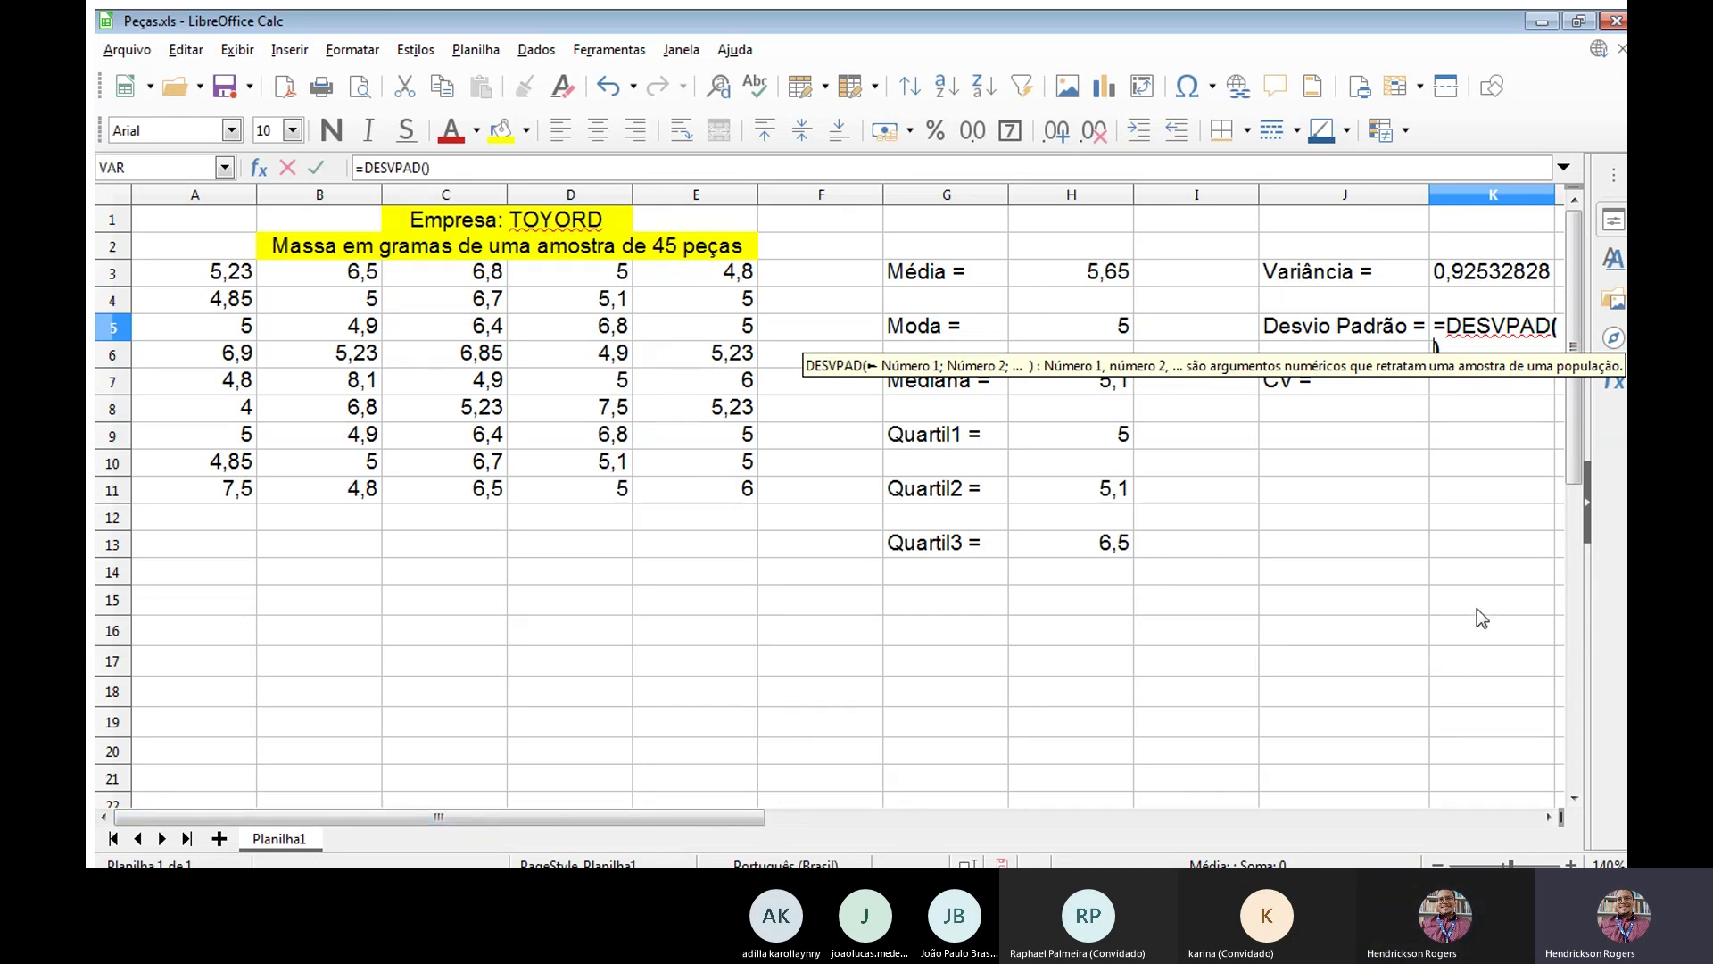
pyautogui.click(1437, 864)
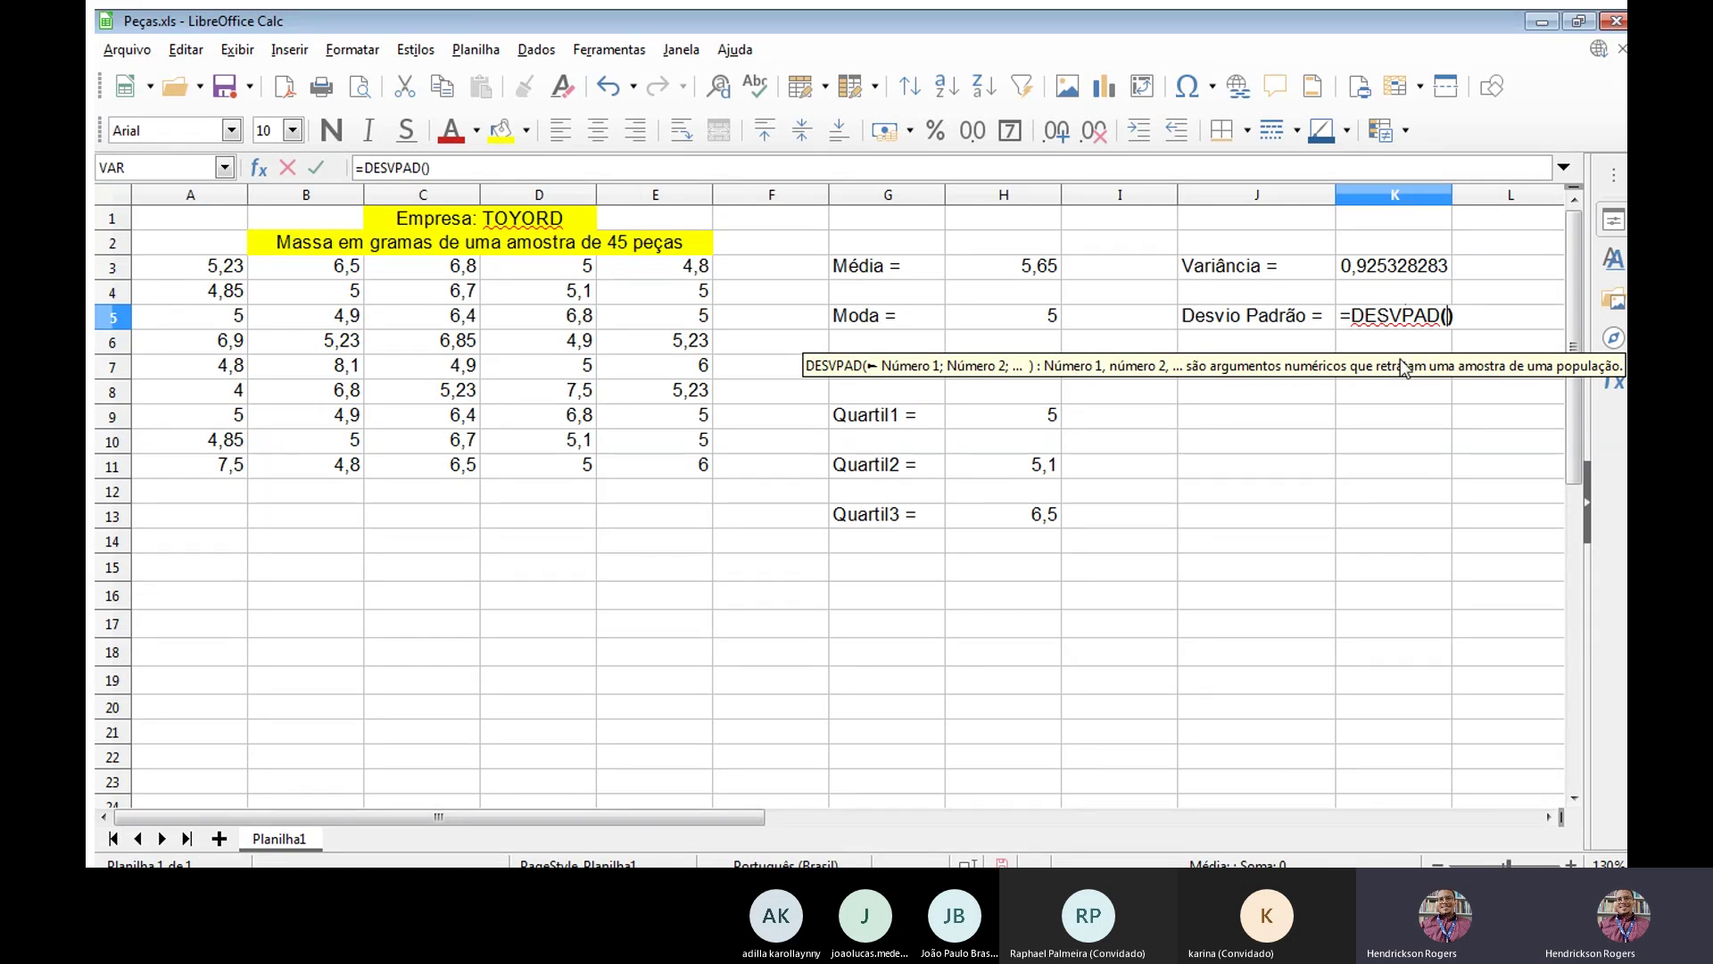
pyautogui.moveTo(206, 275); pyautogui.dragTo(705, 469)
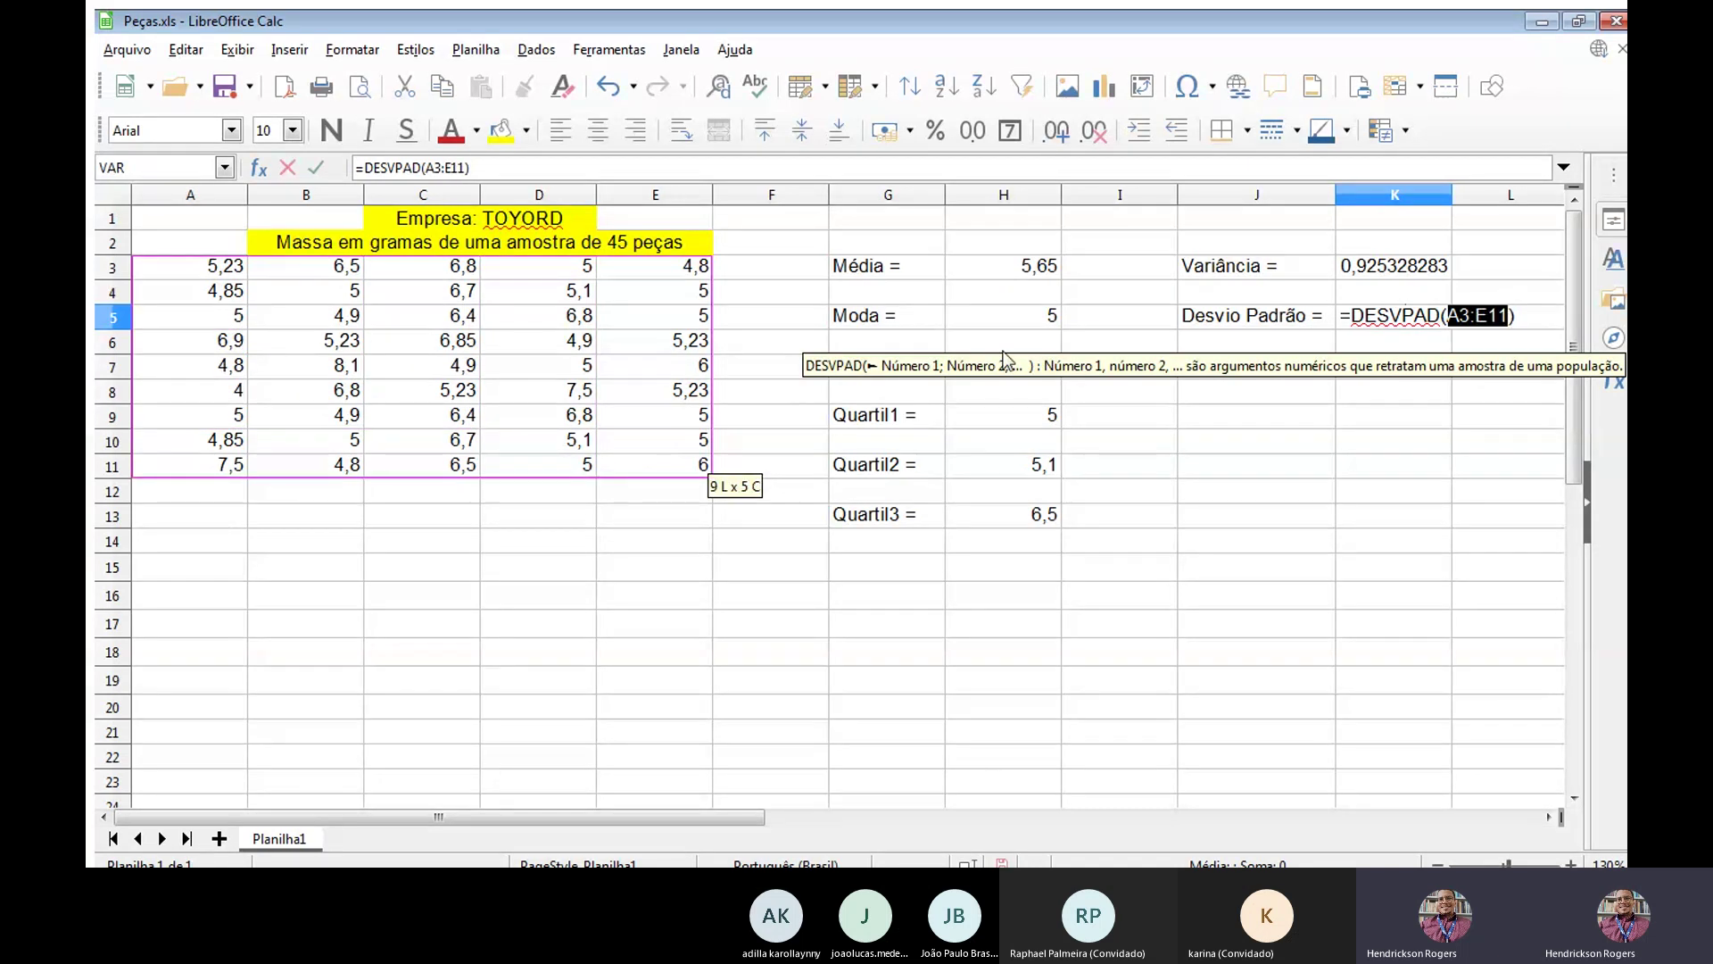
pyautogui.press('Return')
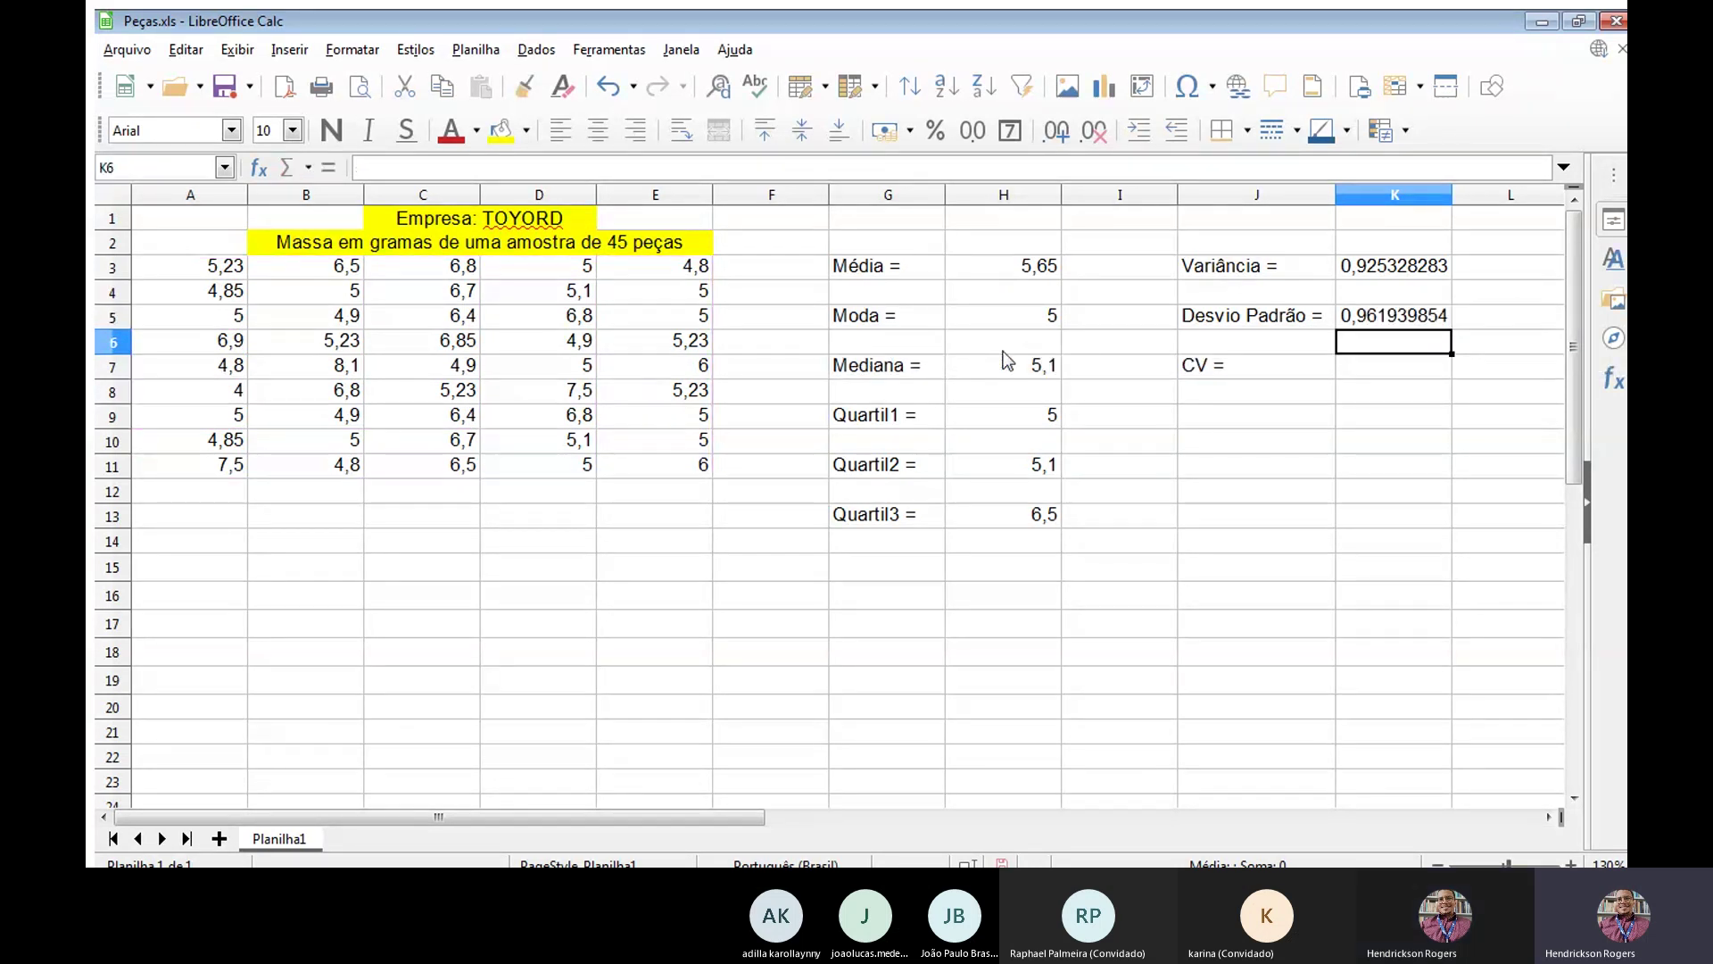
pyautogui.press('Up')
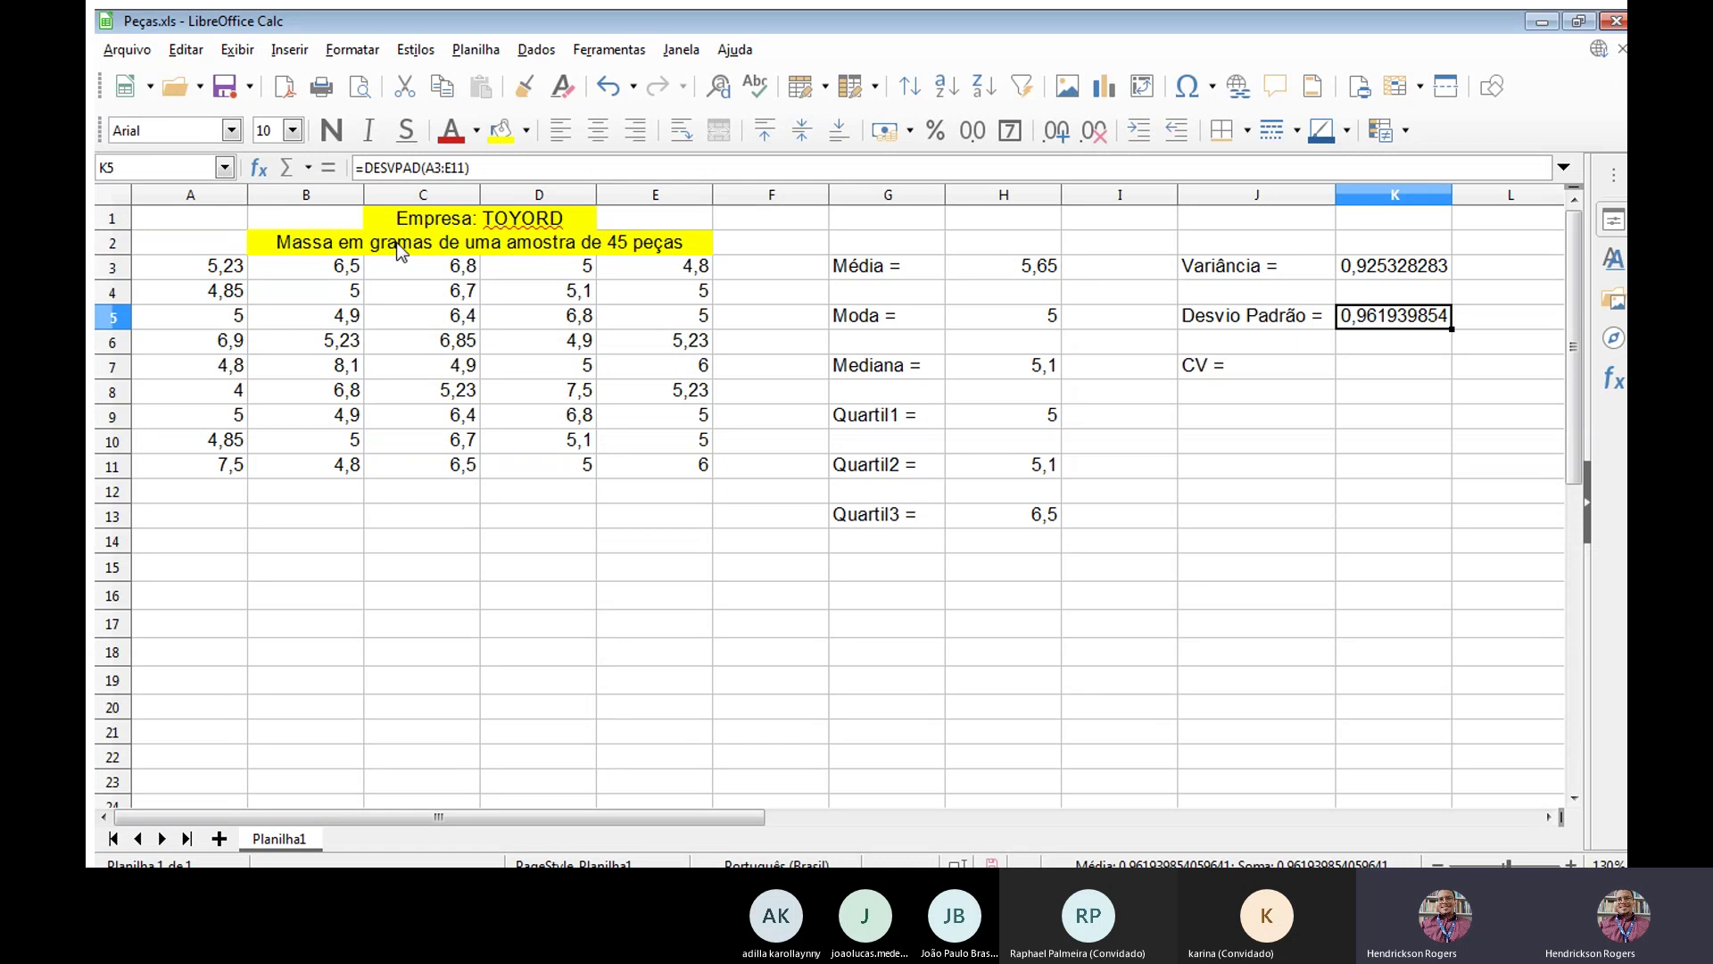
# Calculate the coefficient of variation in K7 by dividing the standard deviation by the mean with =K5/H3.
pyautogui.click(1350, 357)
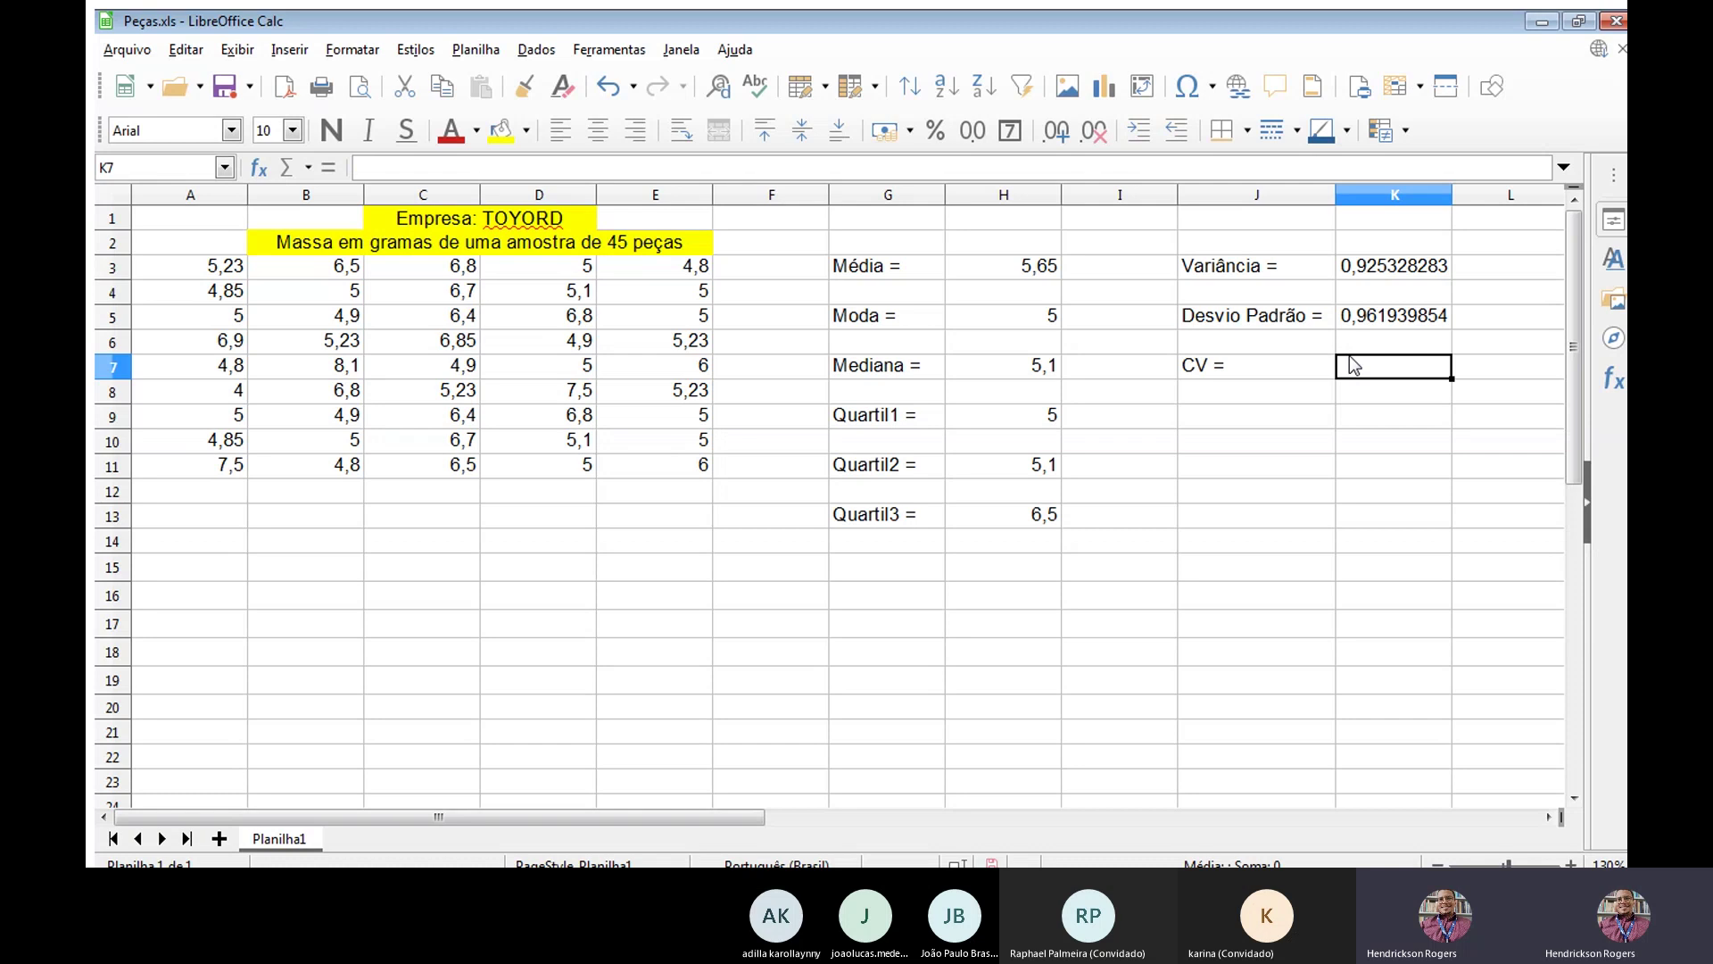
pyautogui.press('Up')
pyautogui.press('Up')
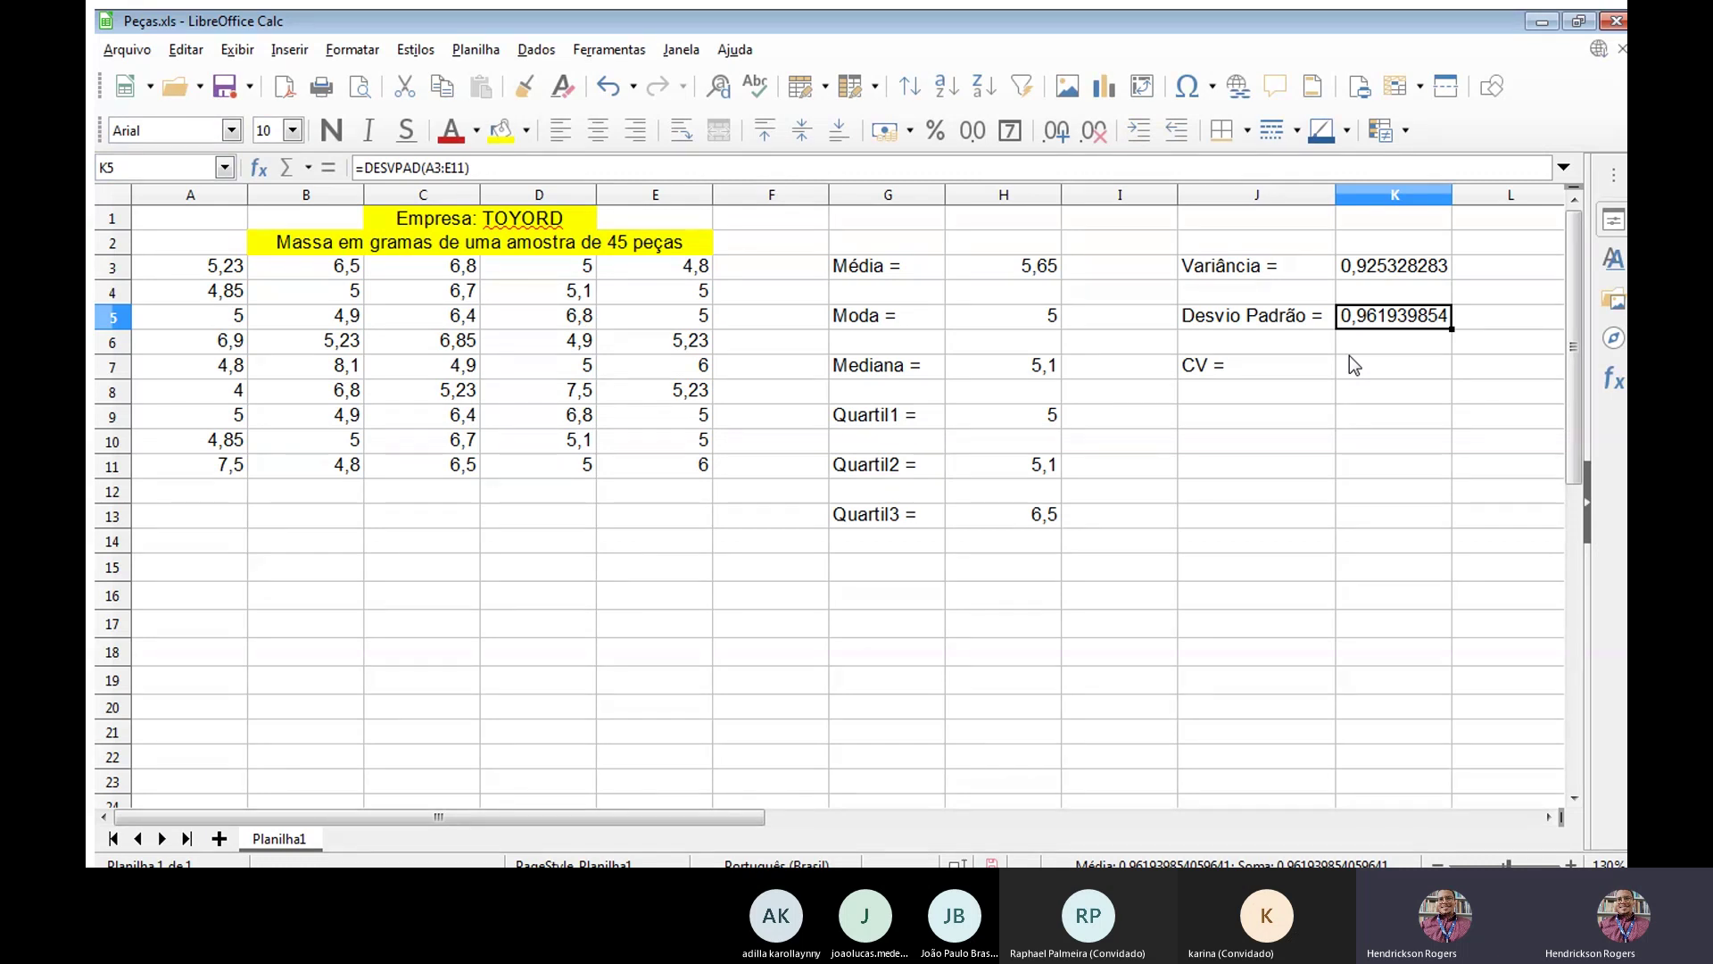
pyautogui.click(1349, 362)
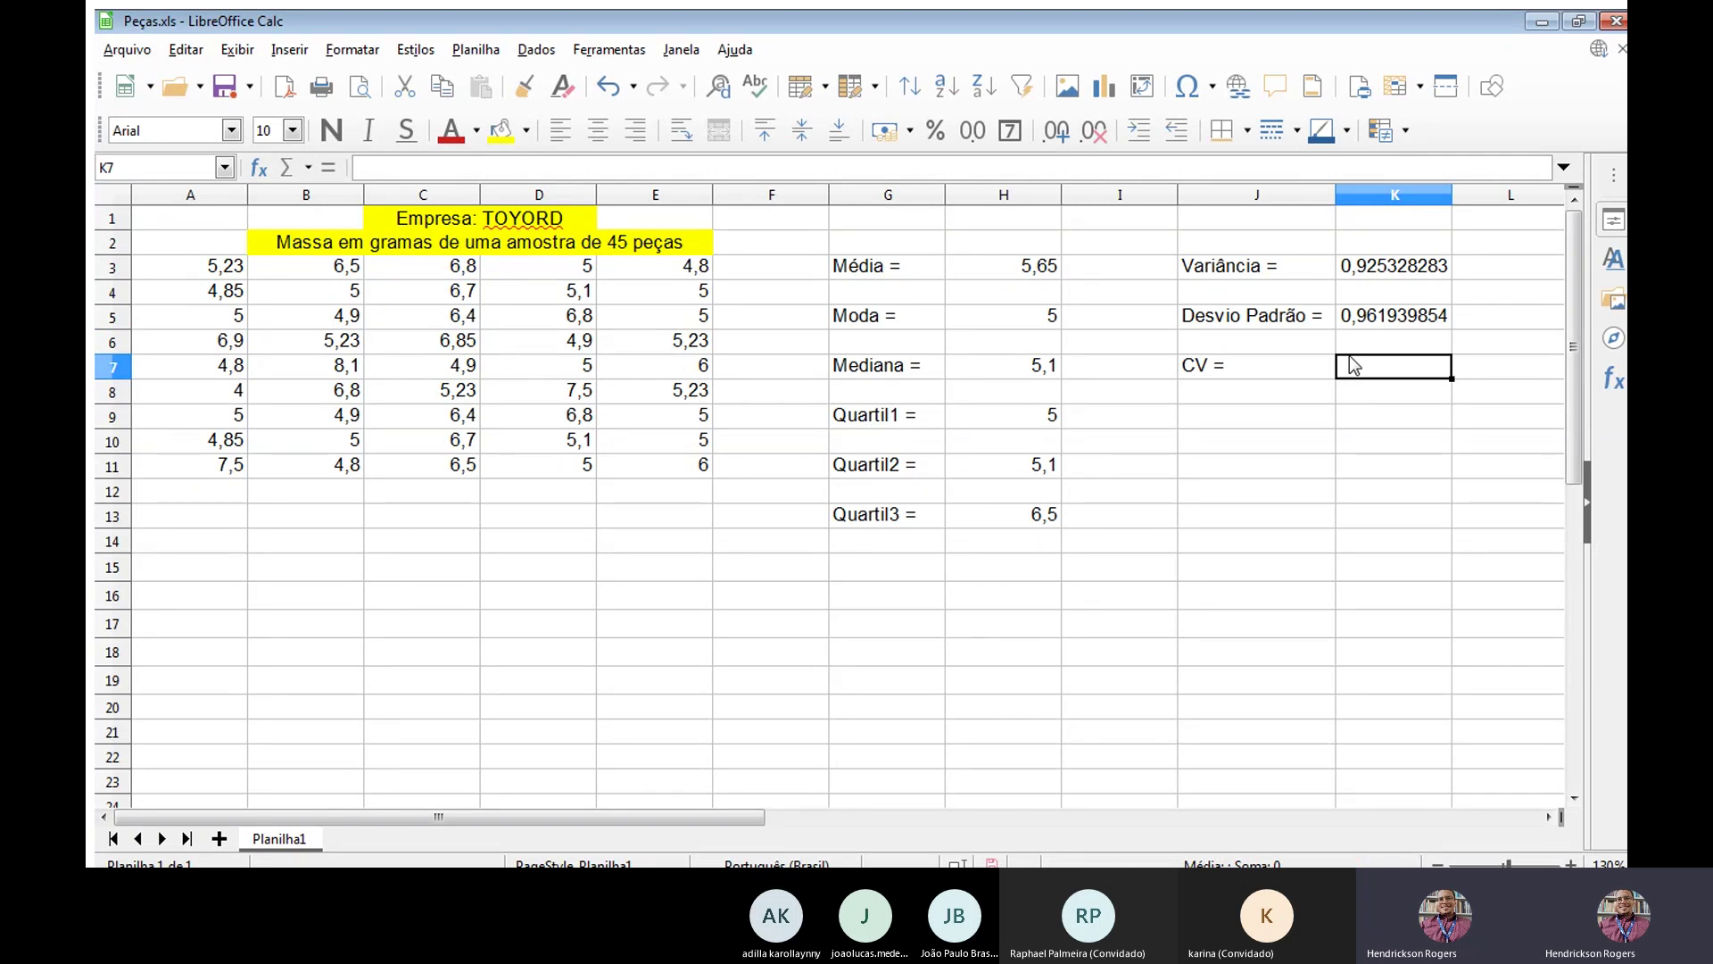
pyautogui.write('=')
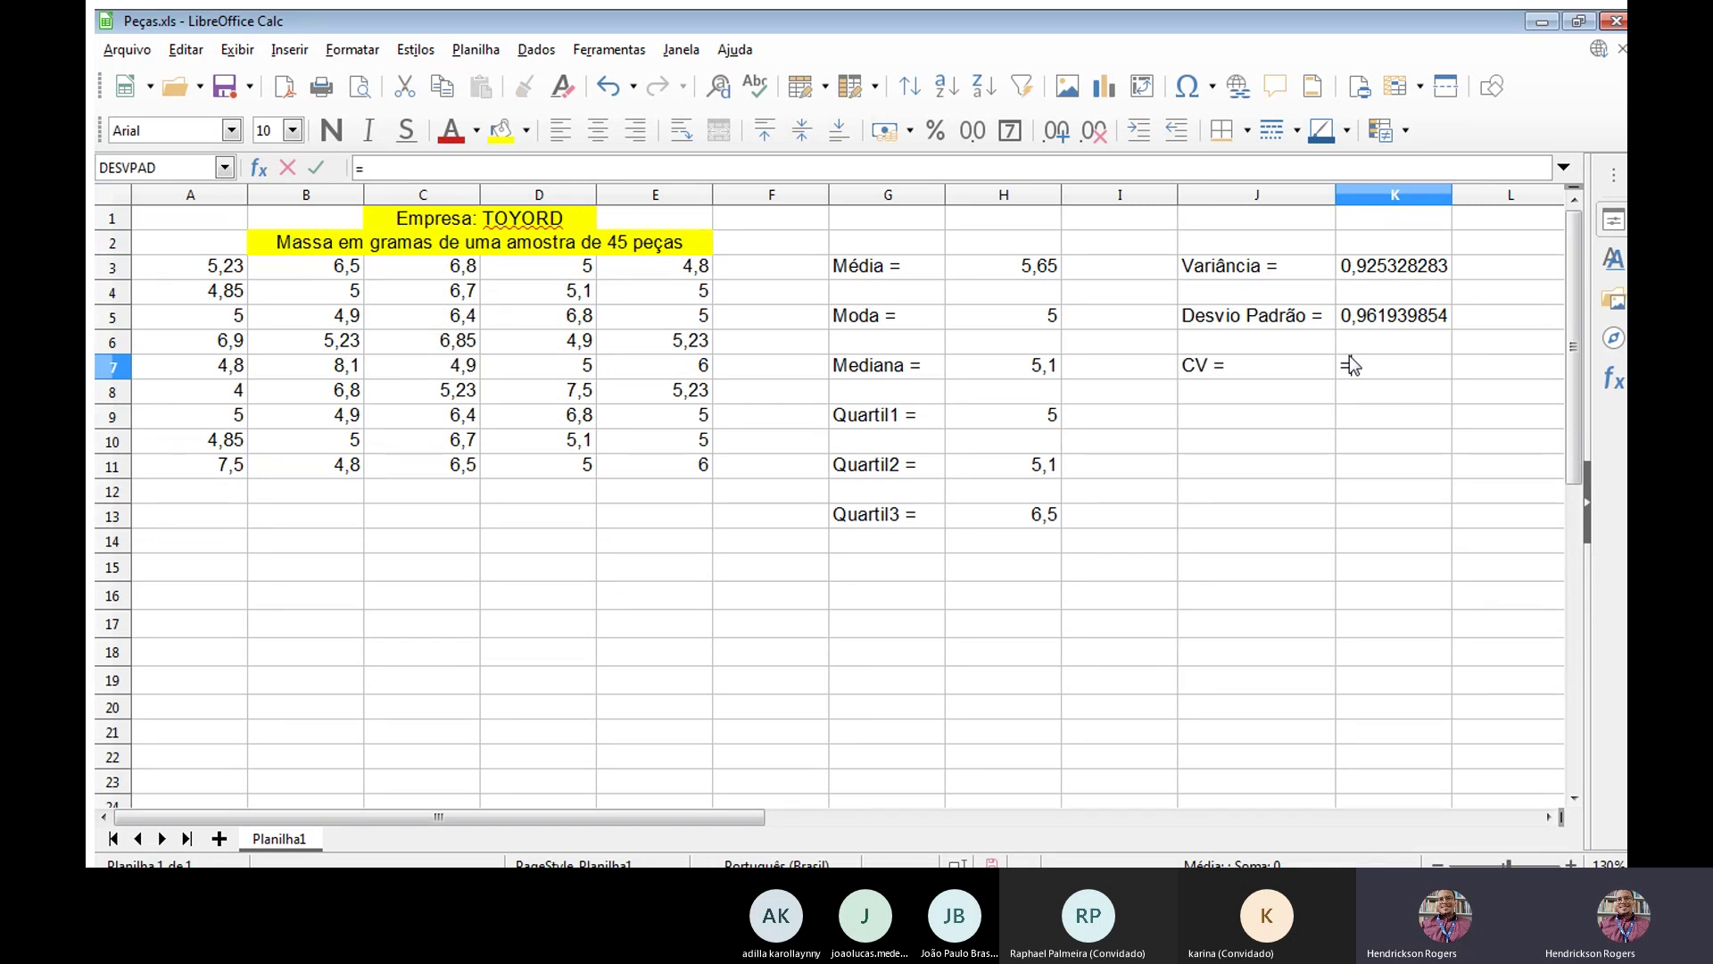
pyautogui.click(1364, 314)
pyautogui.click(1379, 362)
pyautogui.write('/')
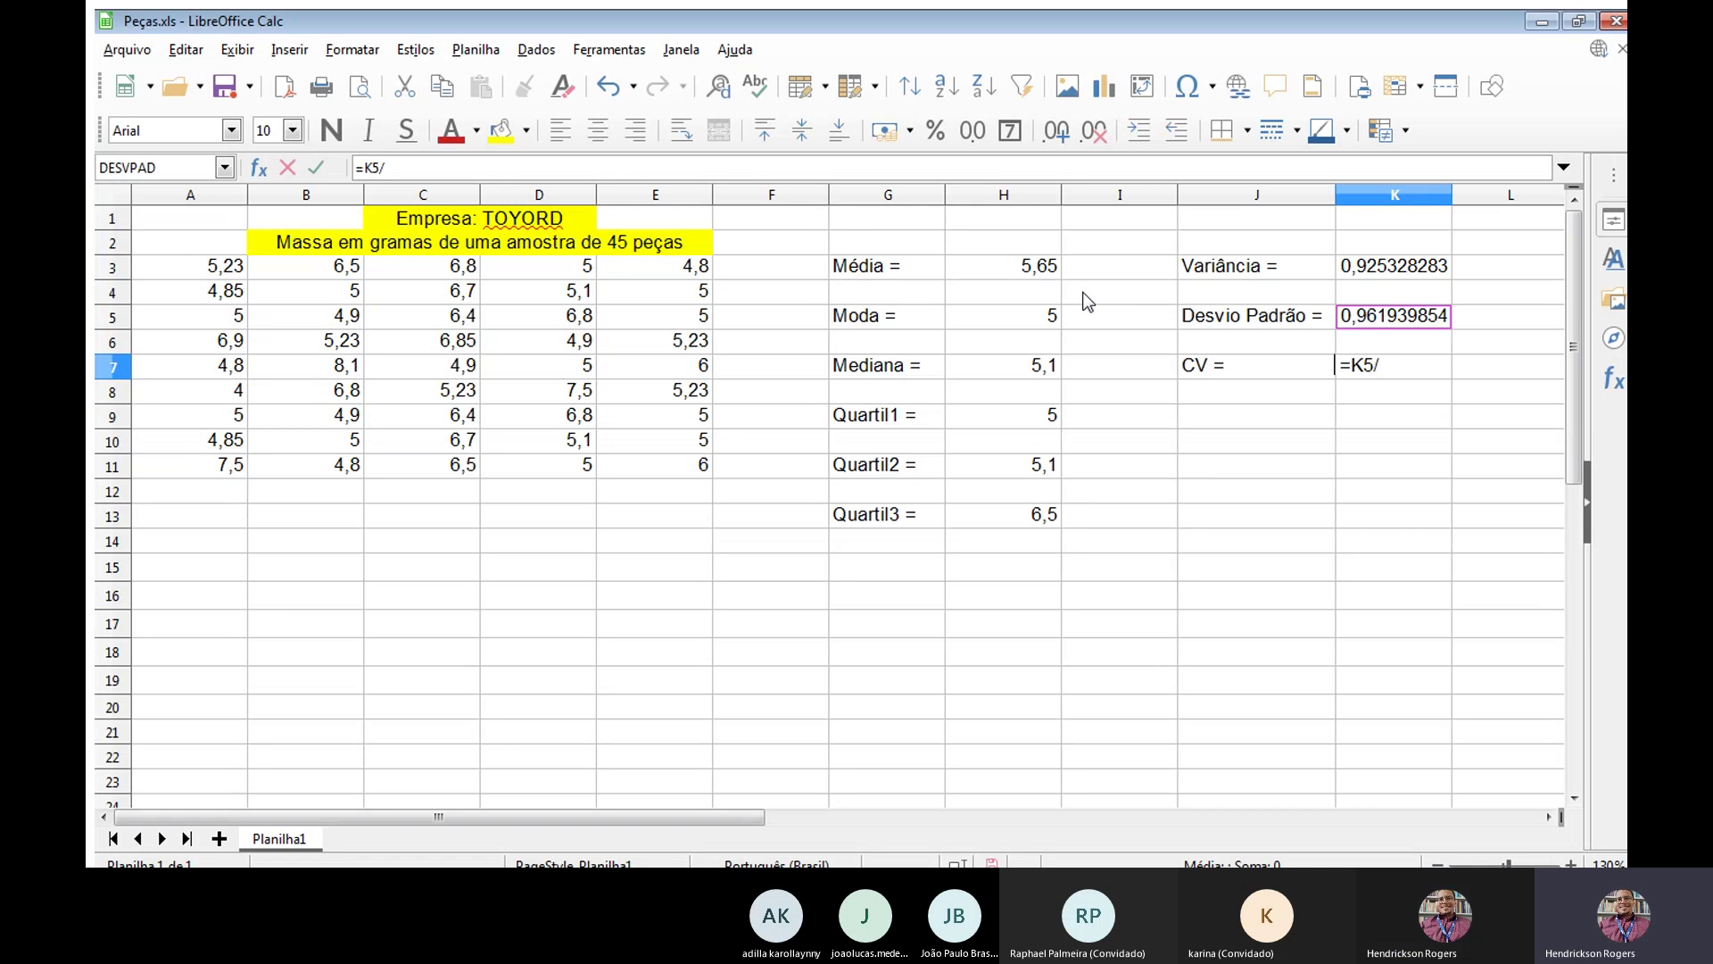
pyautogui.click(1015, 268)
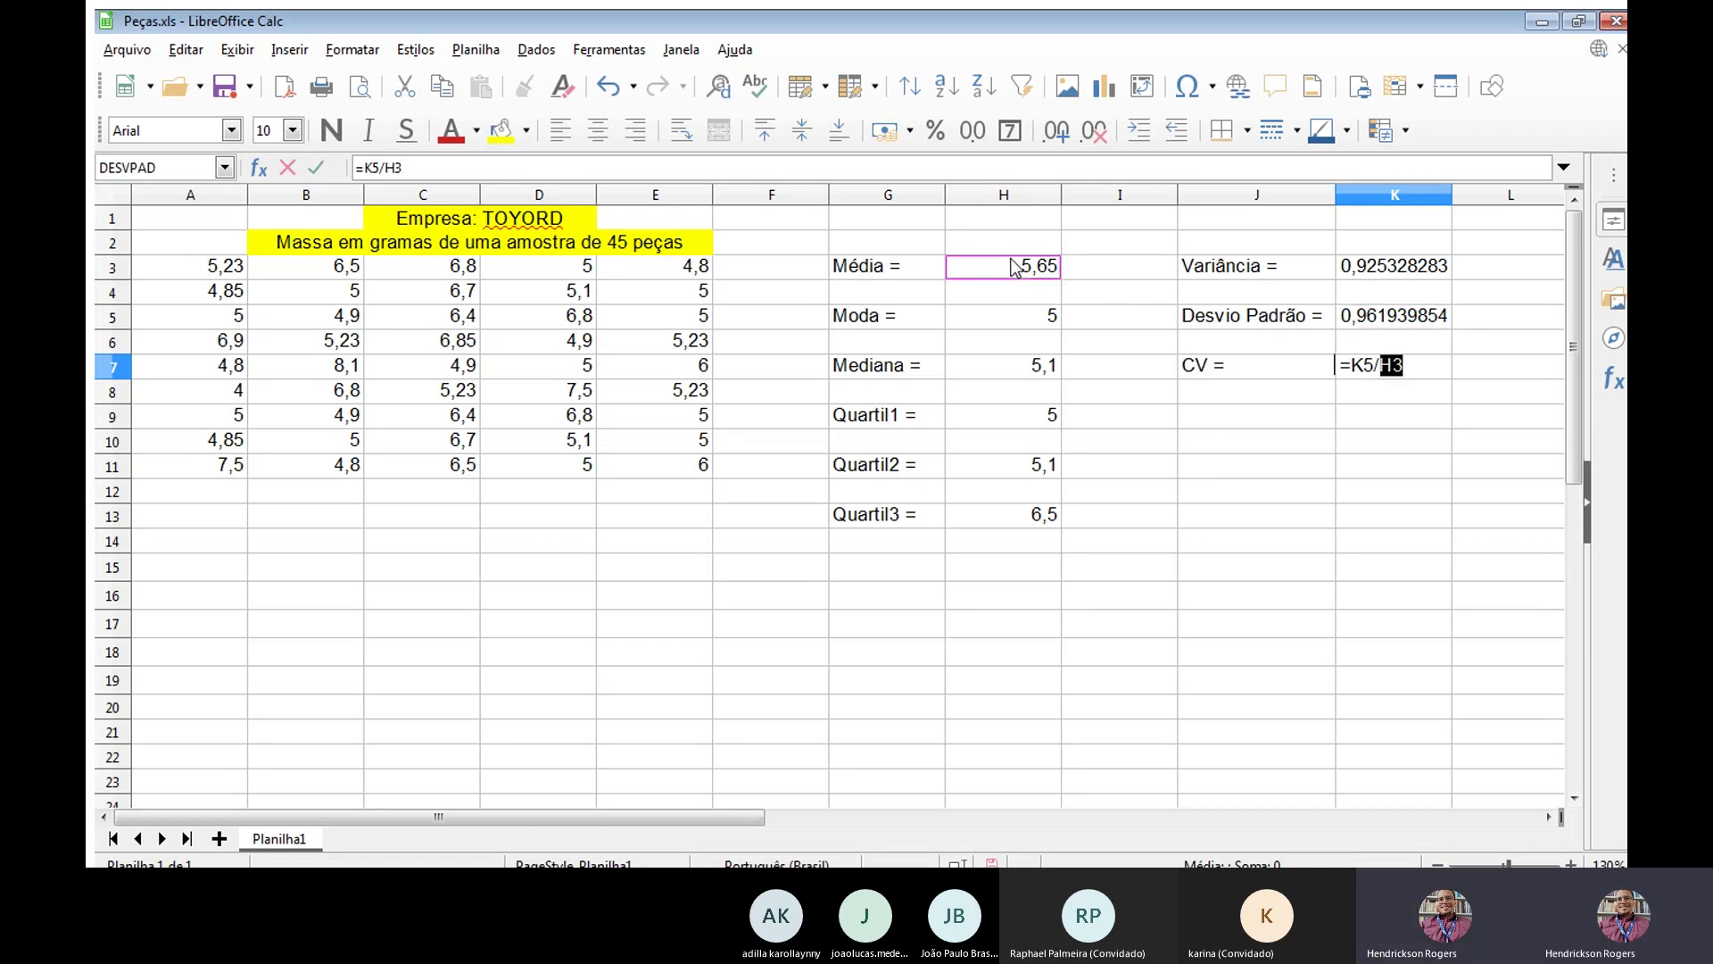
pyautogui.press('Return')
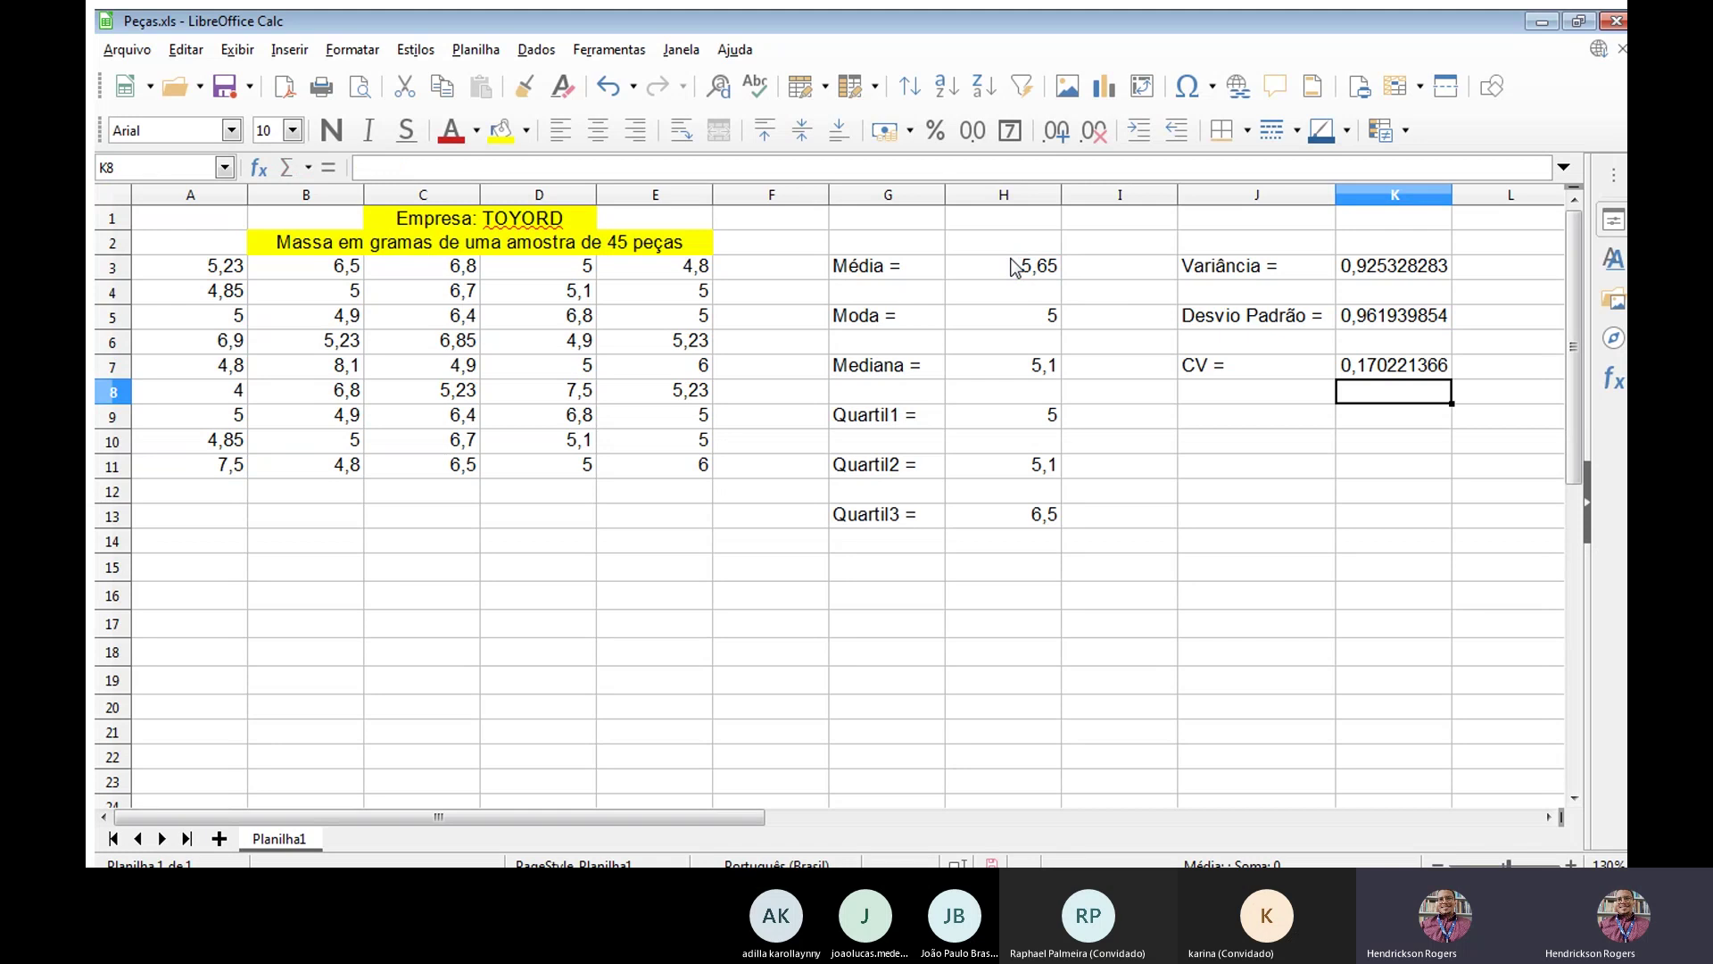
# Express the coefficient of variation in K7 on a percentage scale by extending its formula to =K5/H3*100.
pyautogui.press('Up')
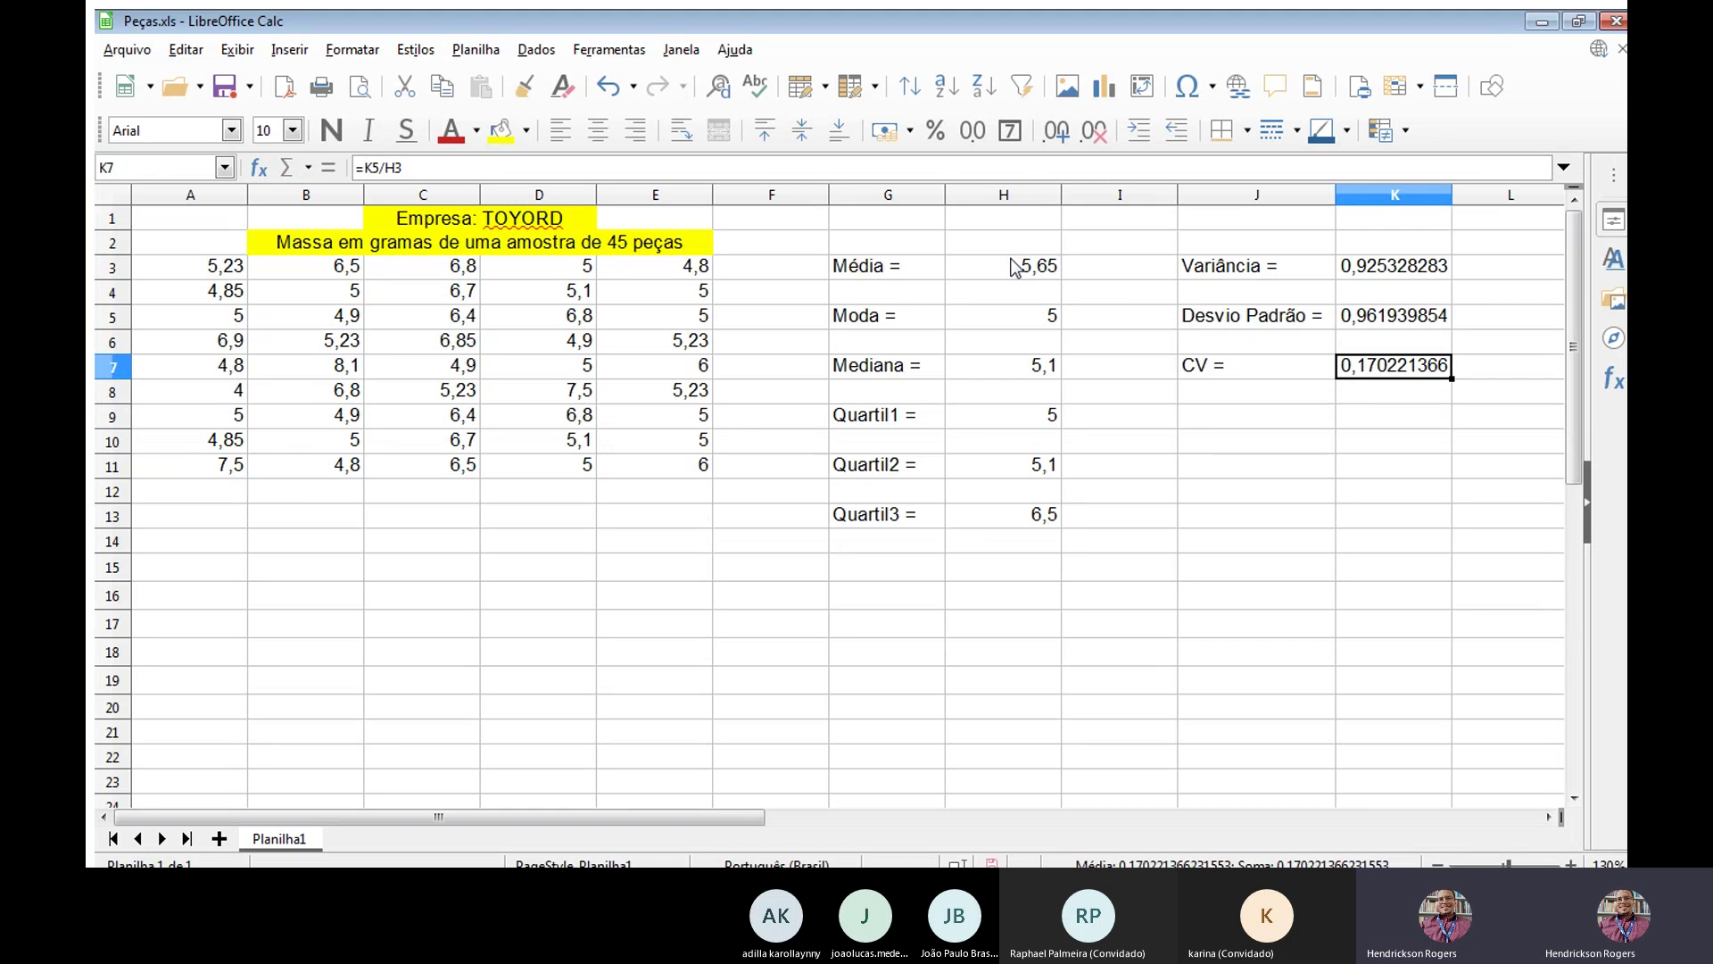
pyautogui.press('F2')
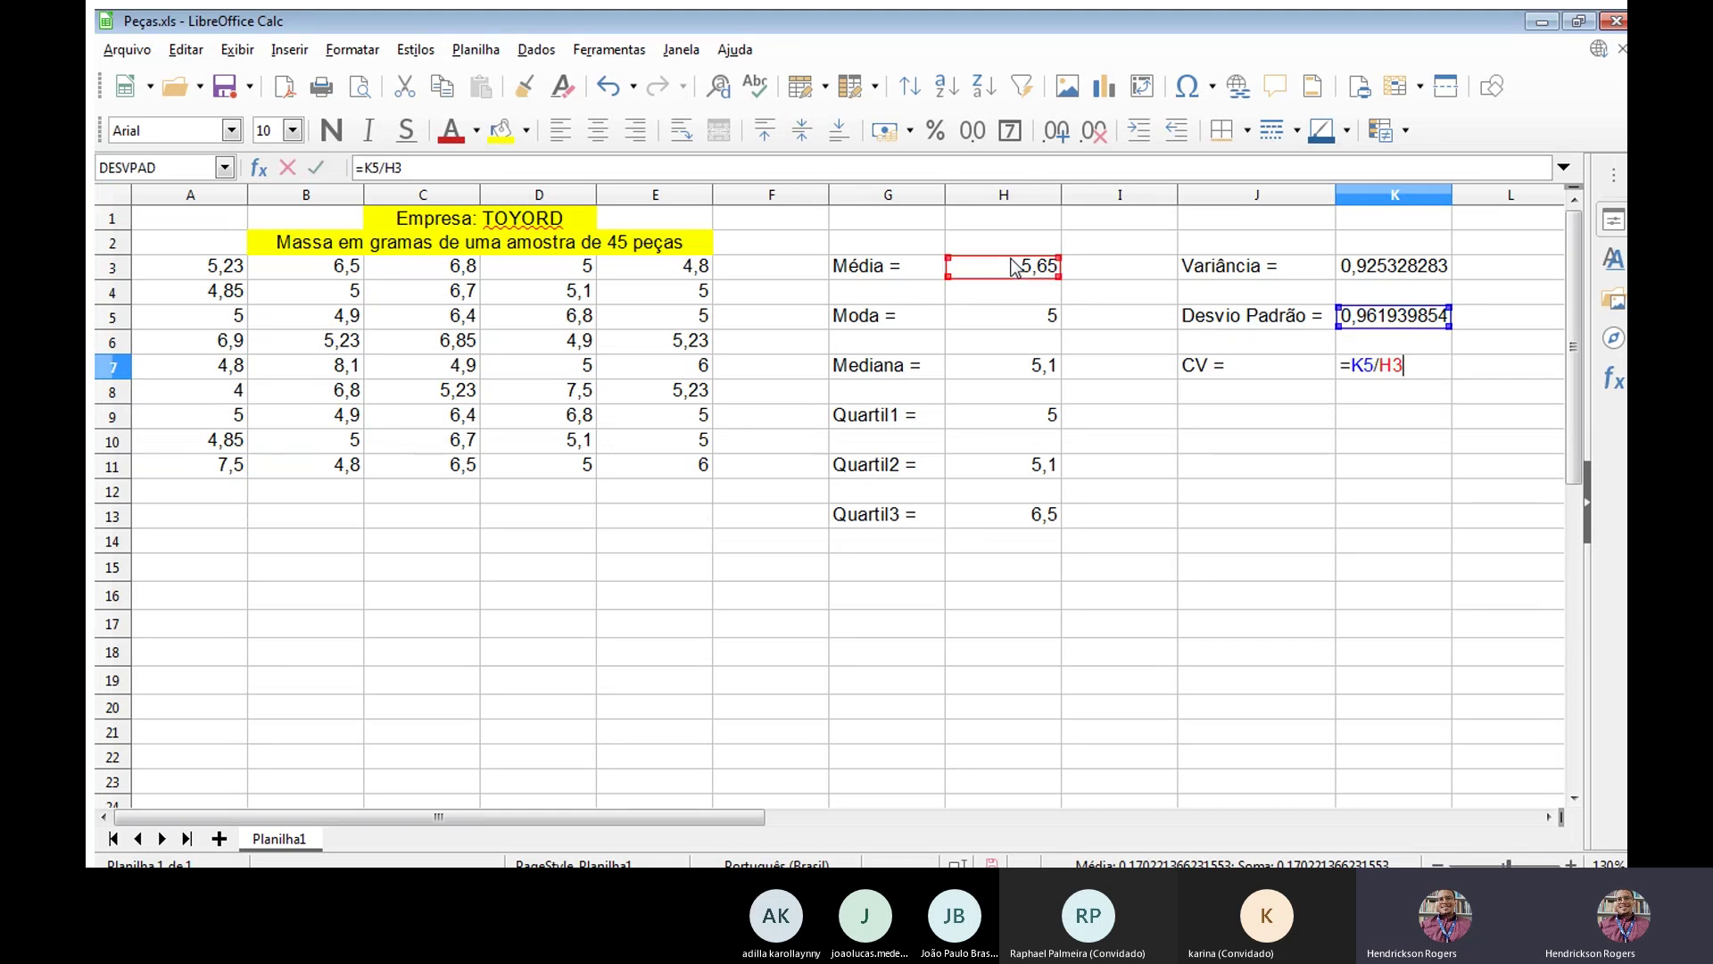
pyautogui.write('*')
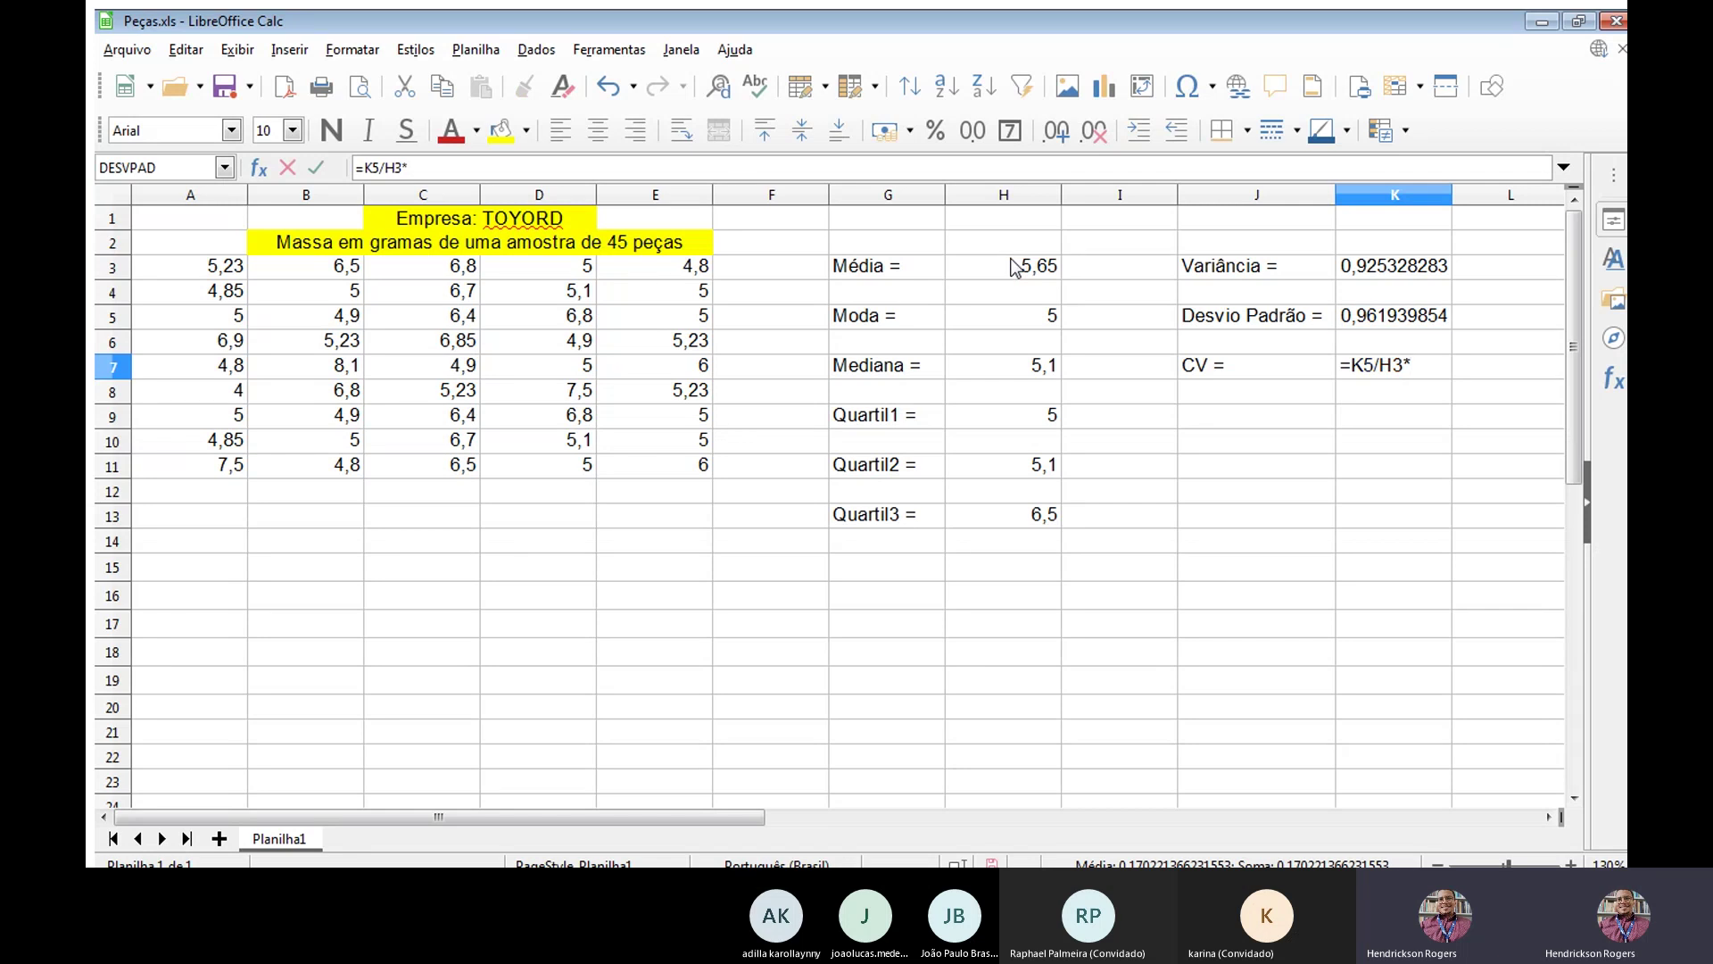
pyautogui.write('100')
pyautogui.press('Return')
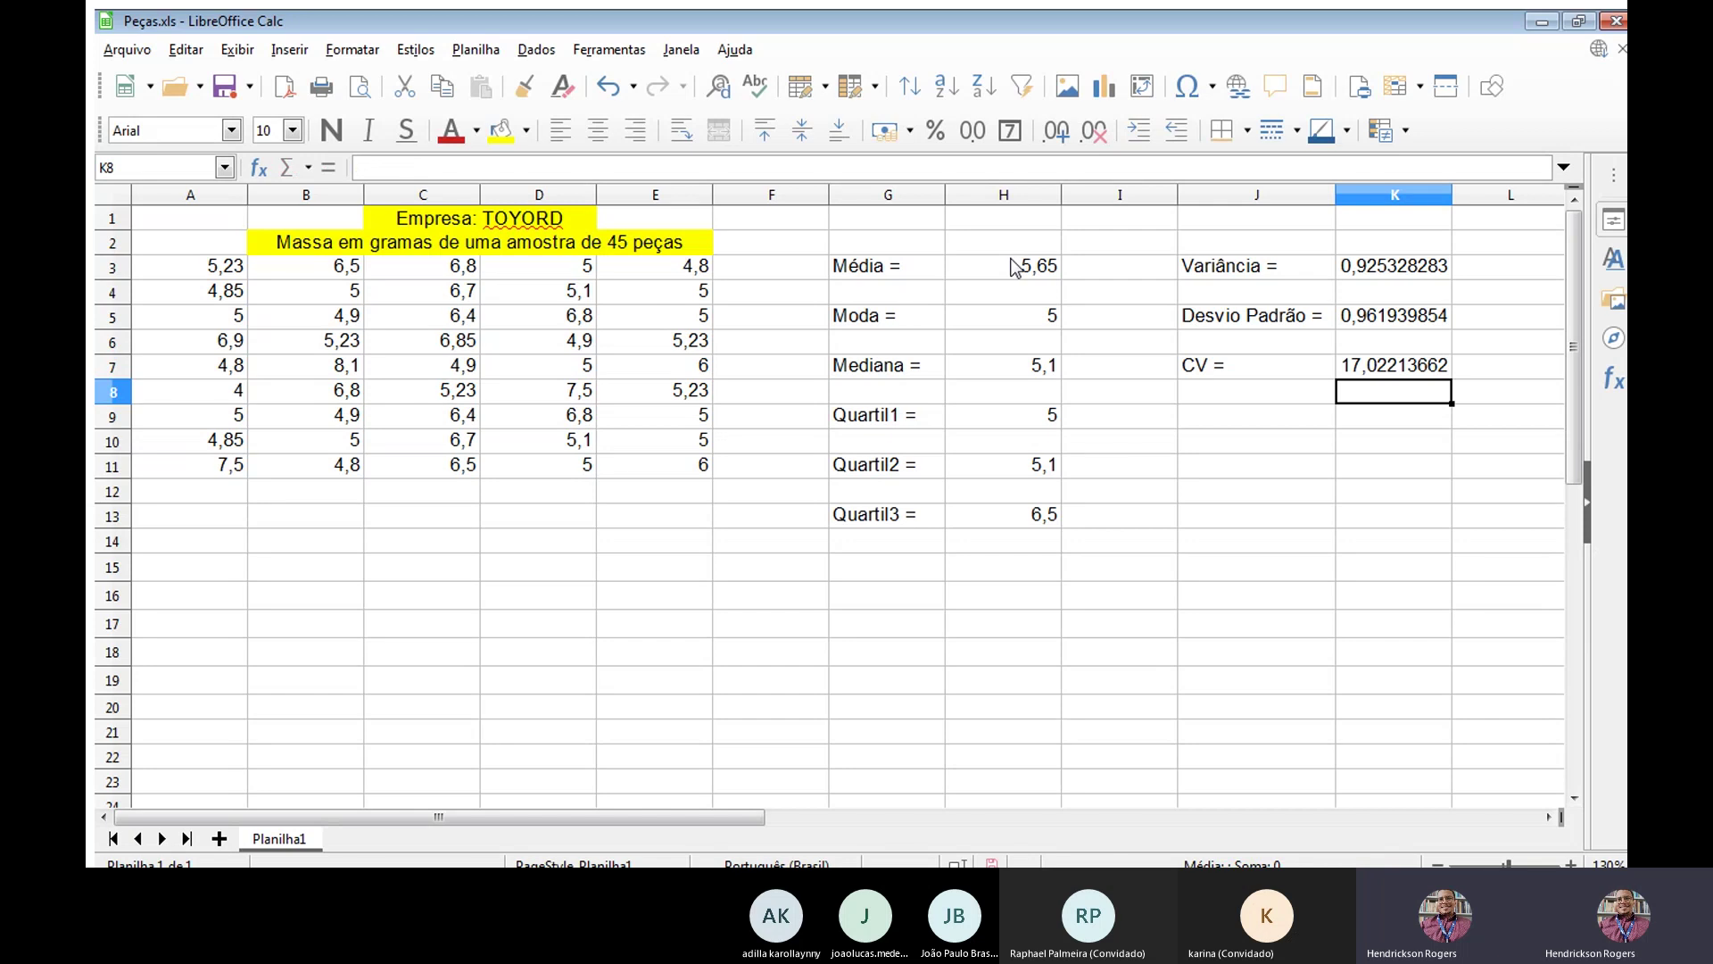
pyautogui.press('Up')
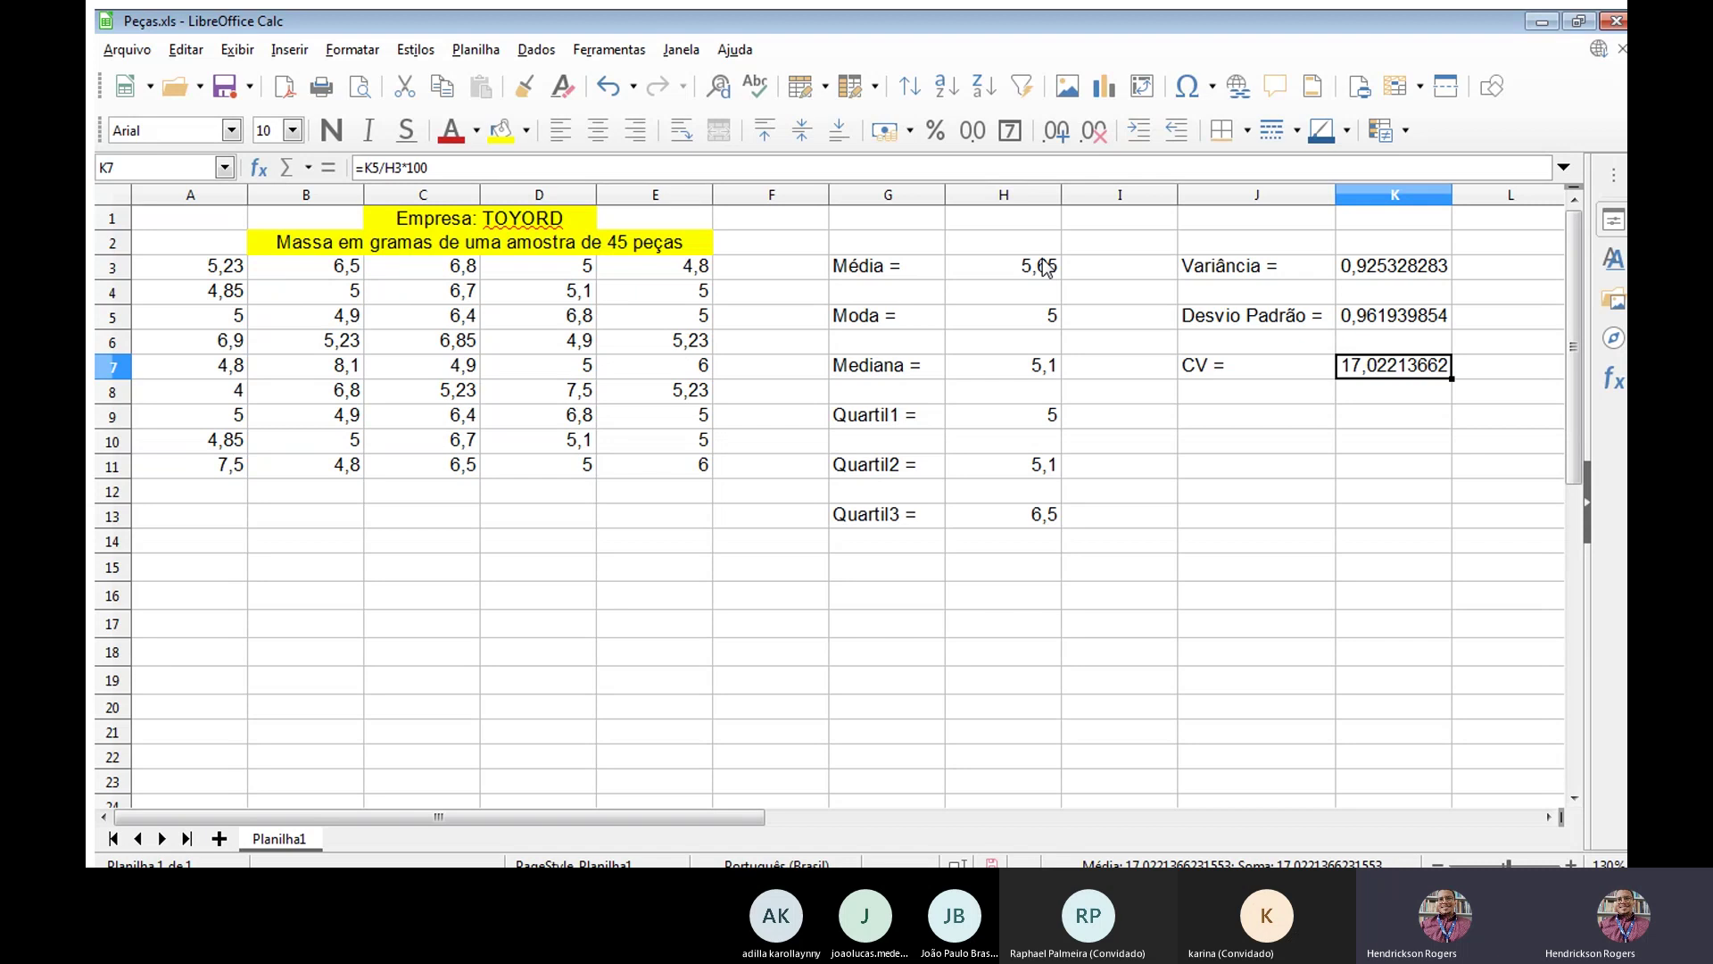
pyautogui.press('Down')
pyautogui.press('Down')
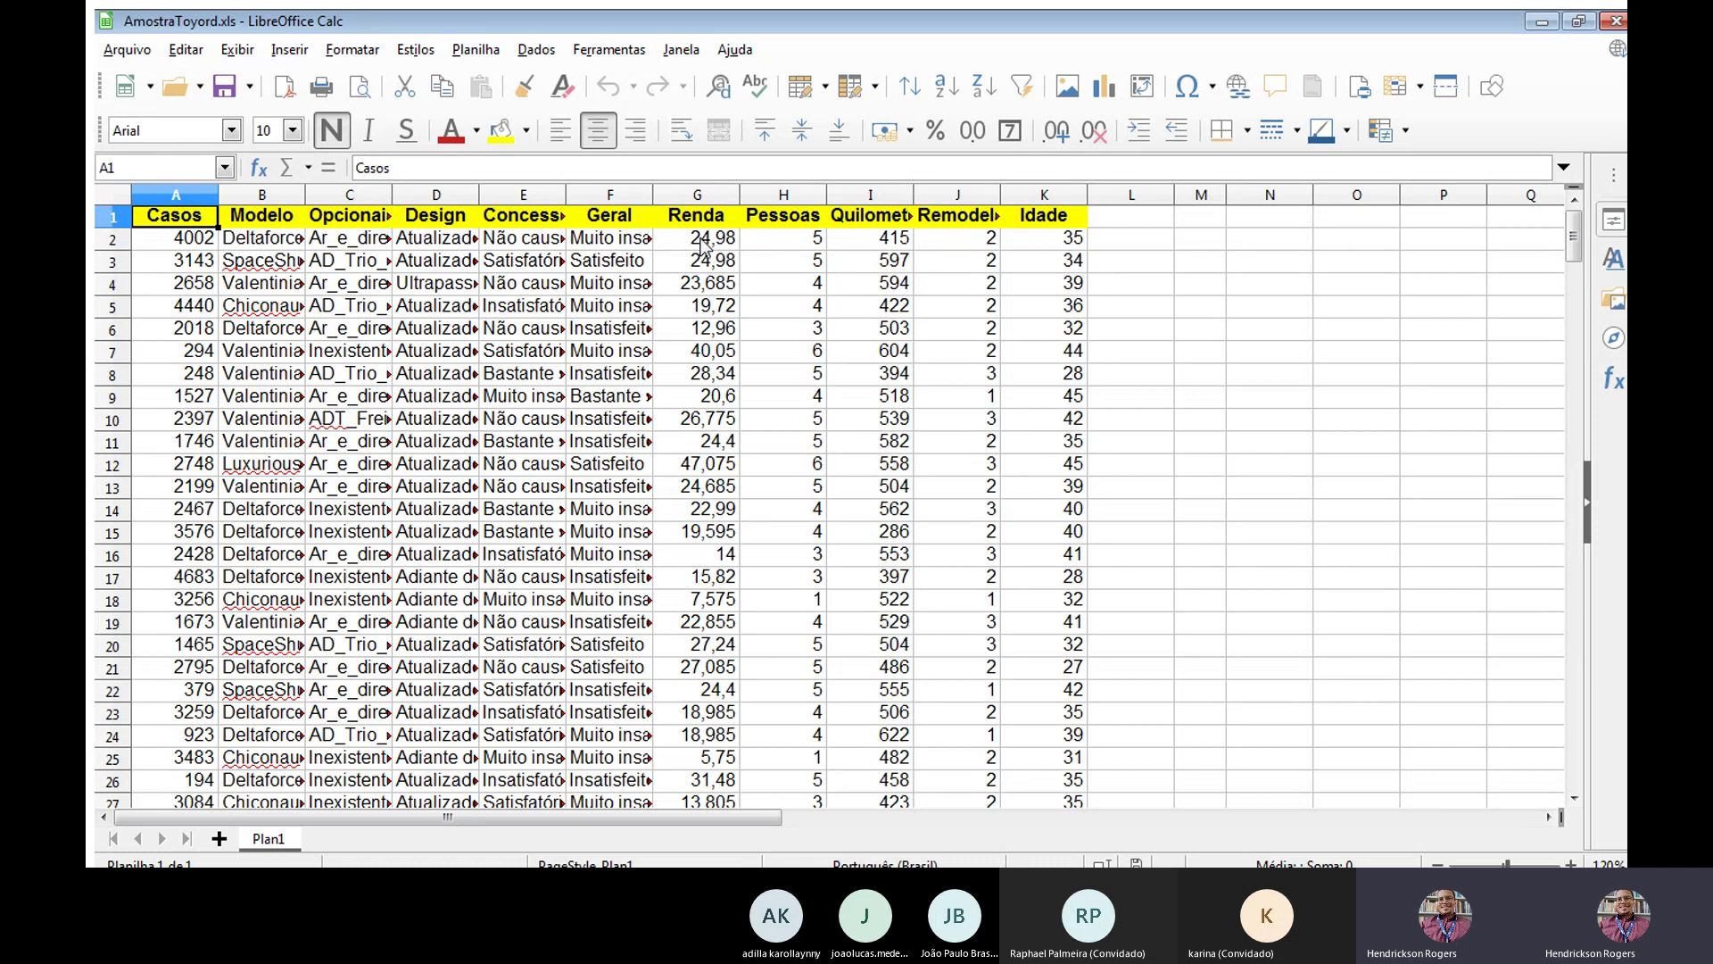
# Examine the first record in AmostraToyord.xls across its numeric and text variables, including Casos, Modelo, Renda, Pessoas and Idade.
pyautogui.click(205, 239)
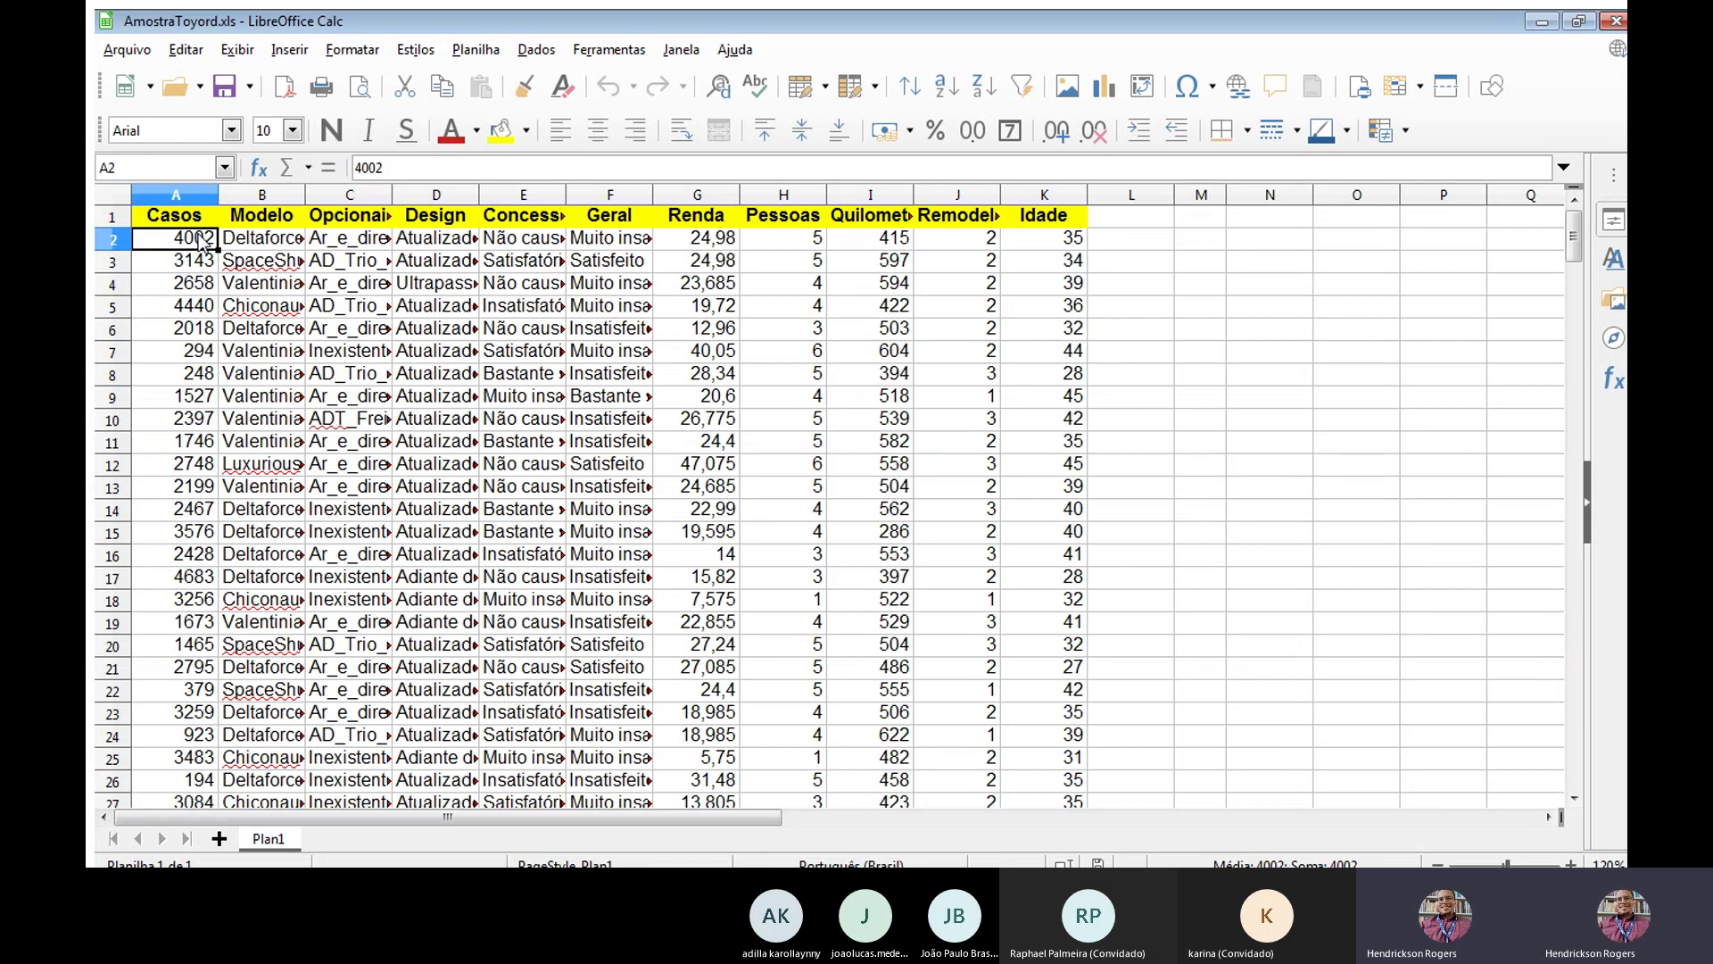
pyautogui.click(683, 239)
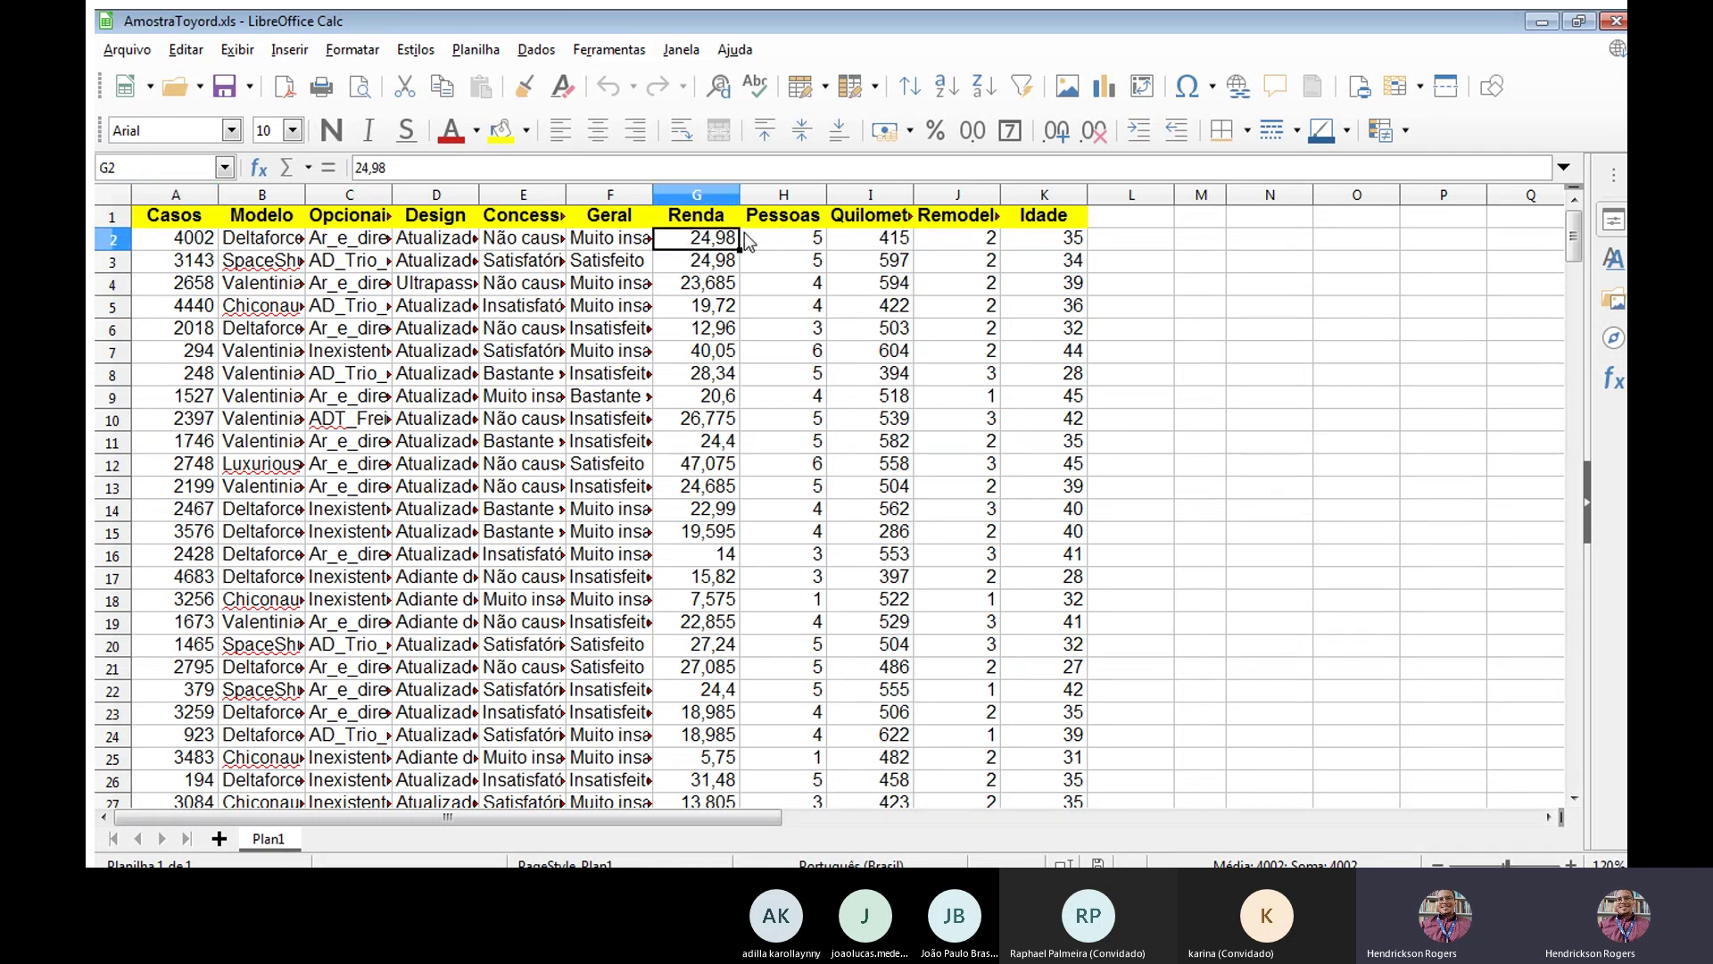
pyautogui.click(773, 239)
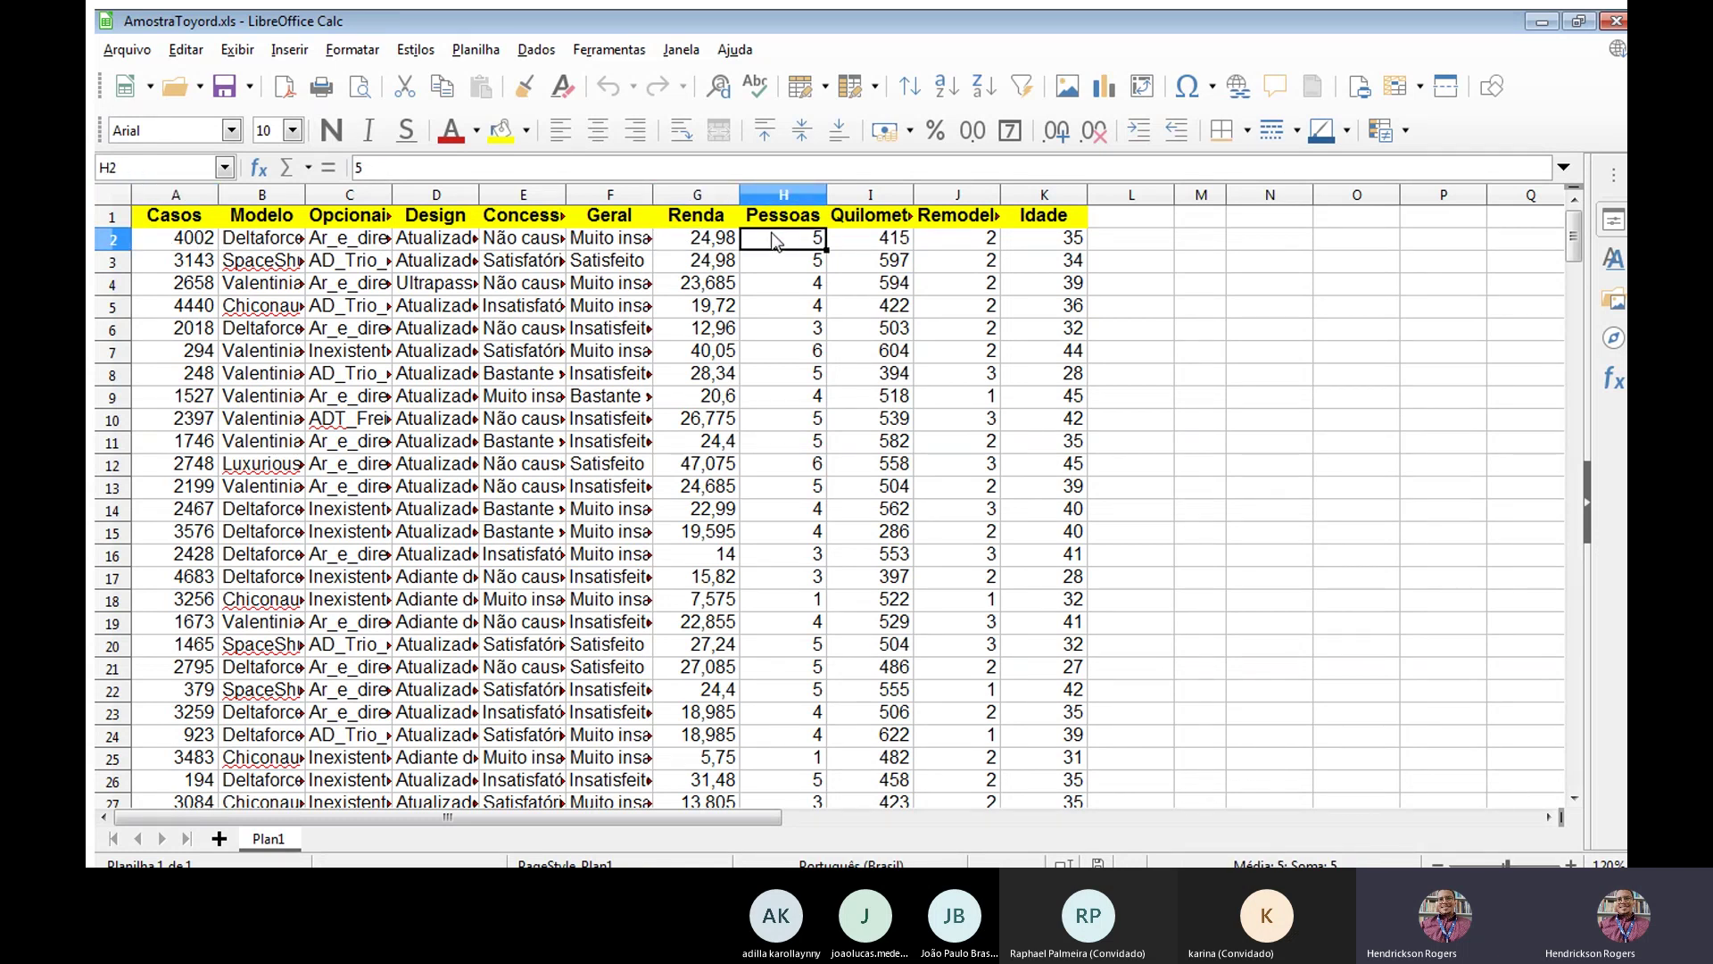
pyautogui.click(725, 241)
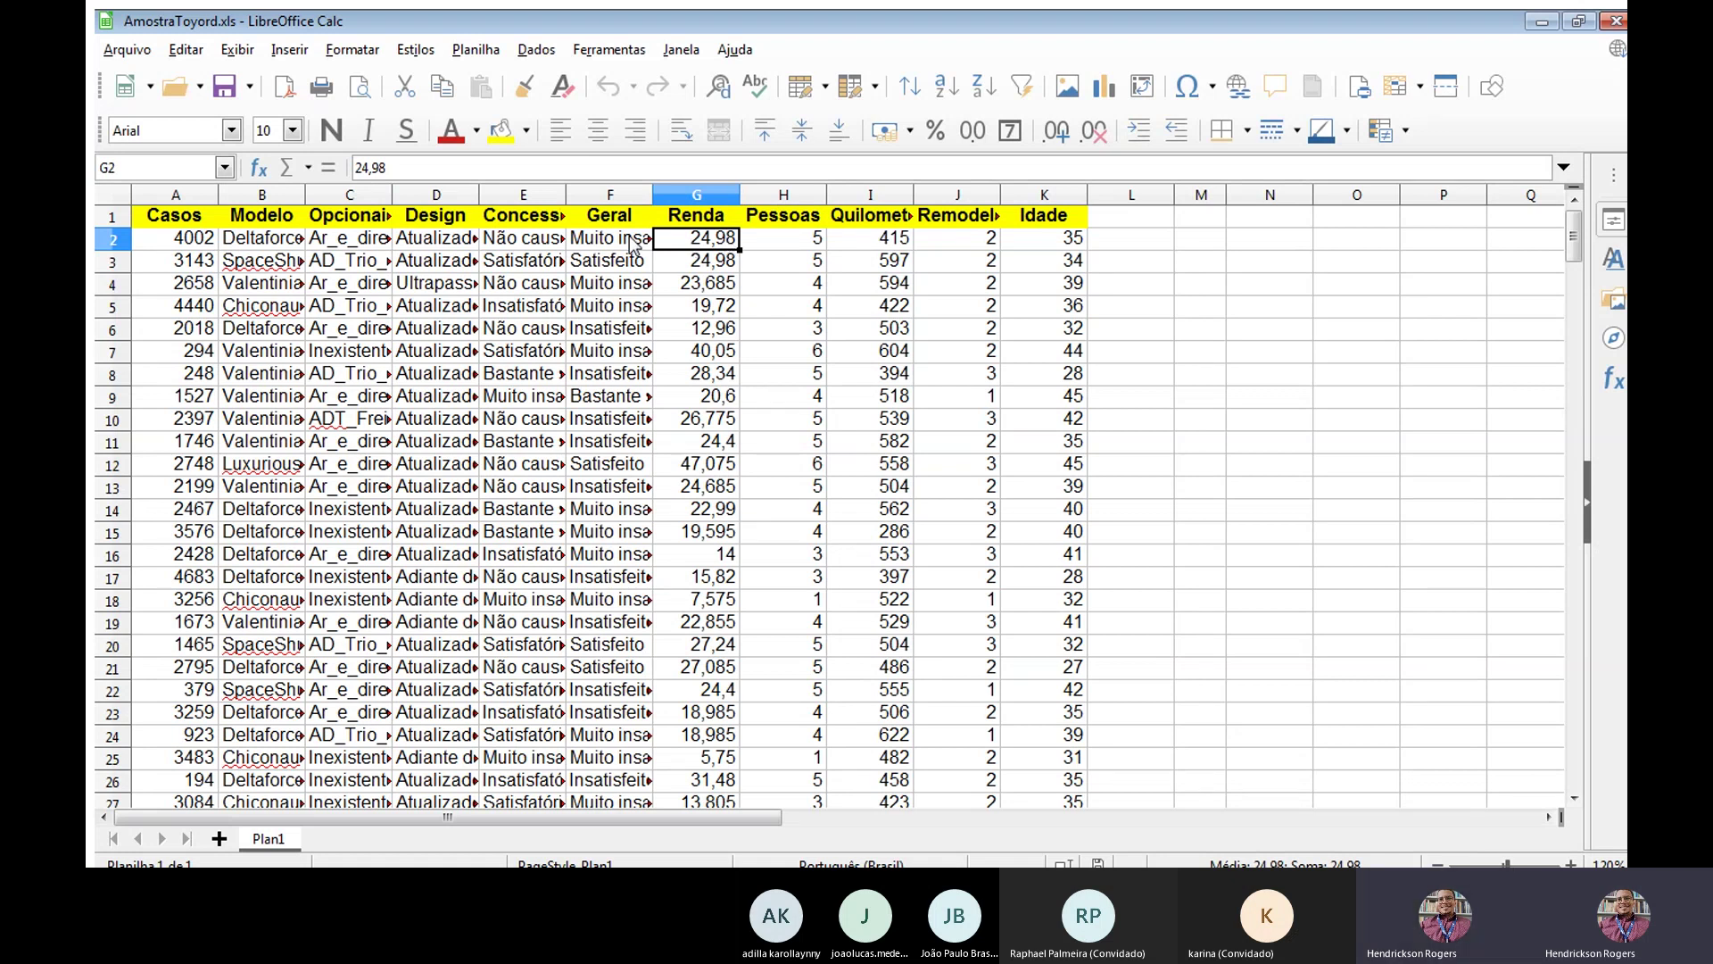
pyautogui.click(272, 243)
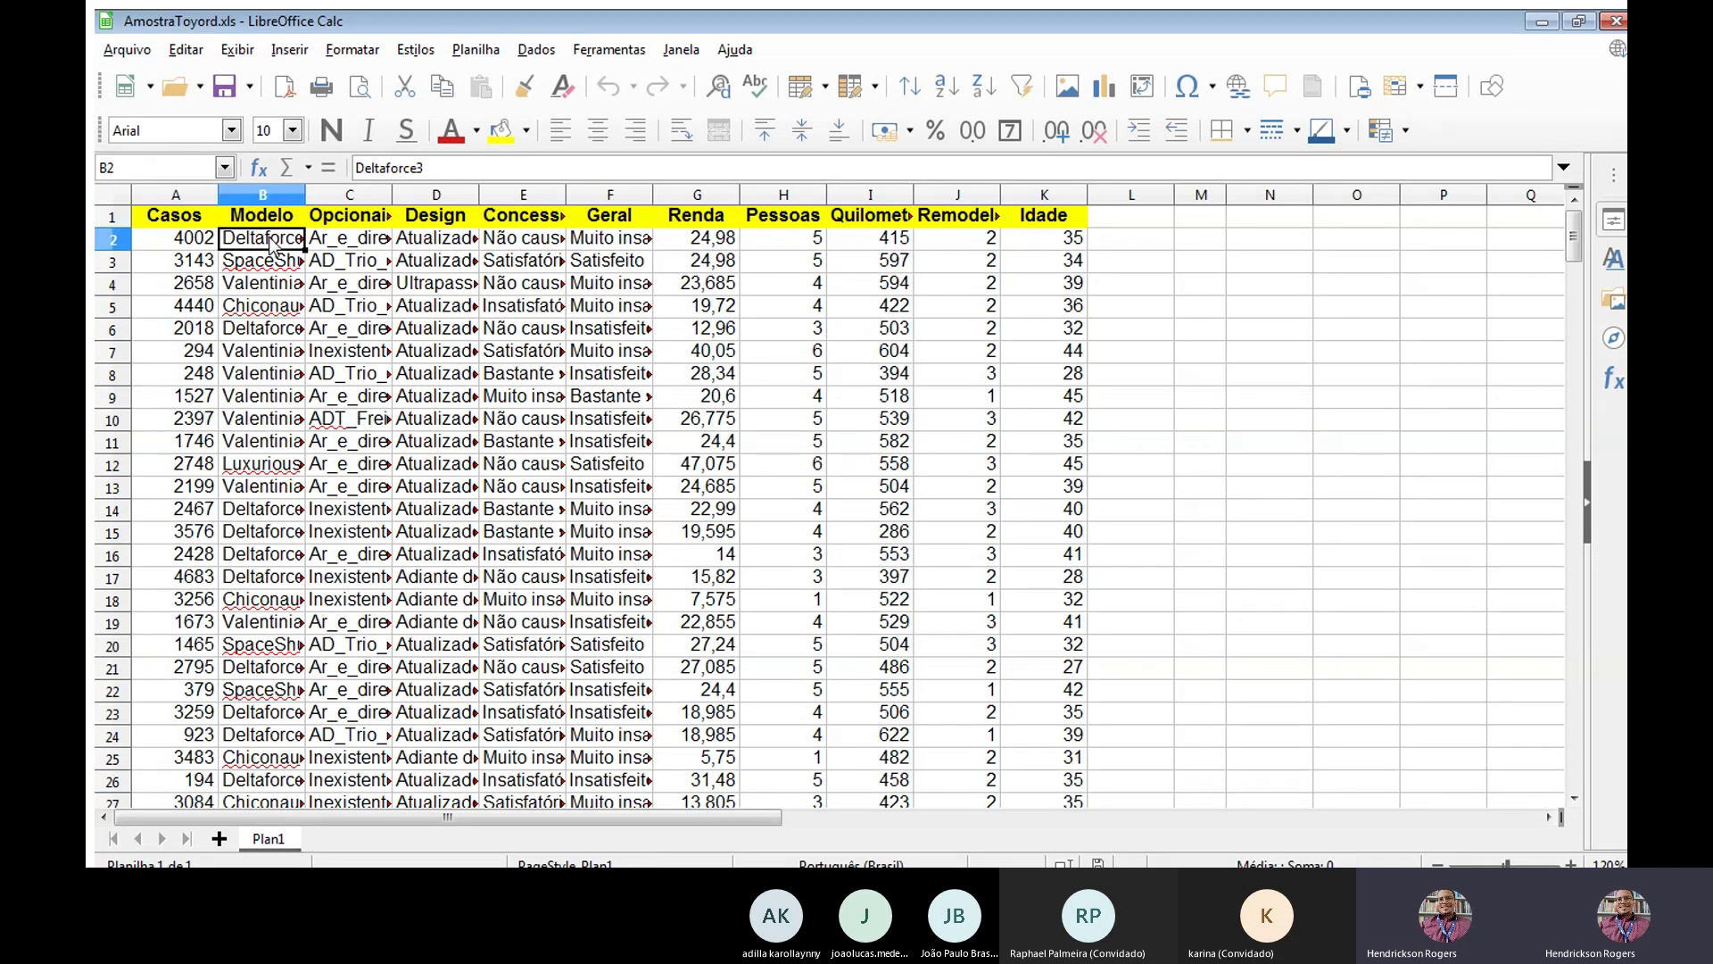
pyautogui.click(354, 240)
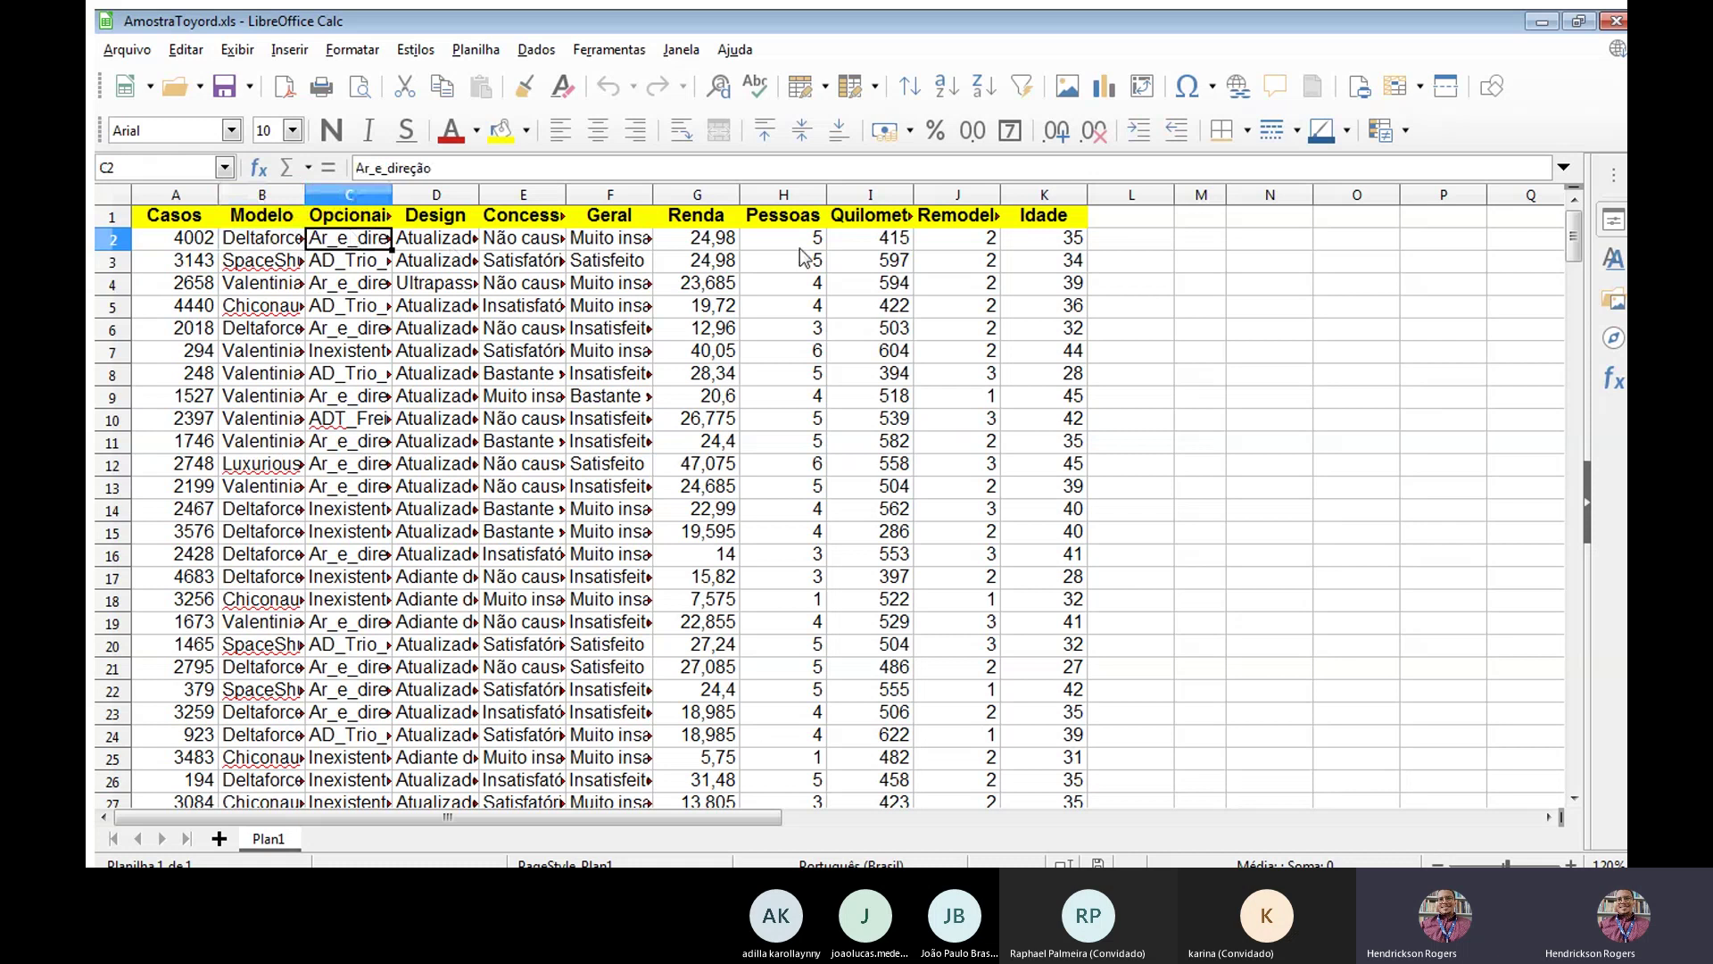
pyautogui.click(874, 242)
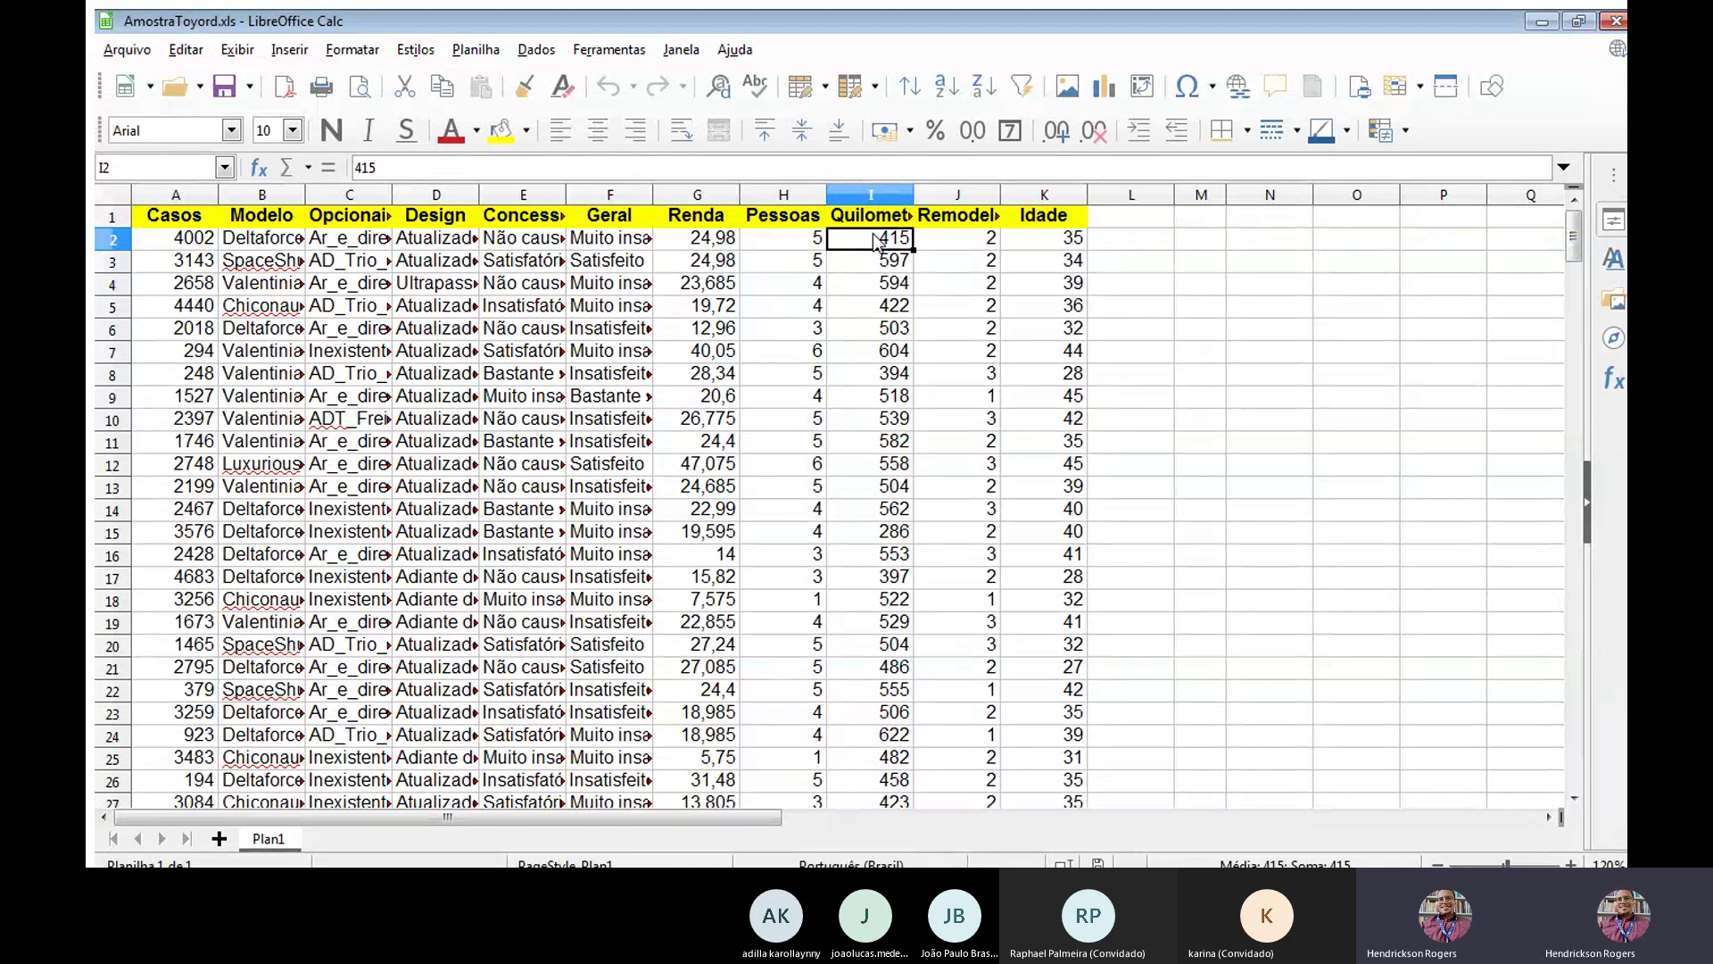
pyautogui.click(1044, 237)
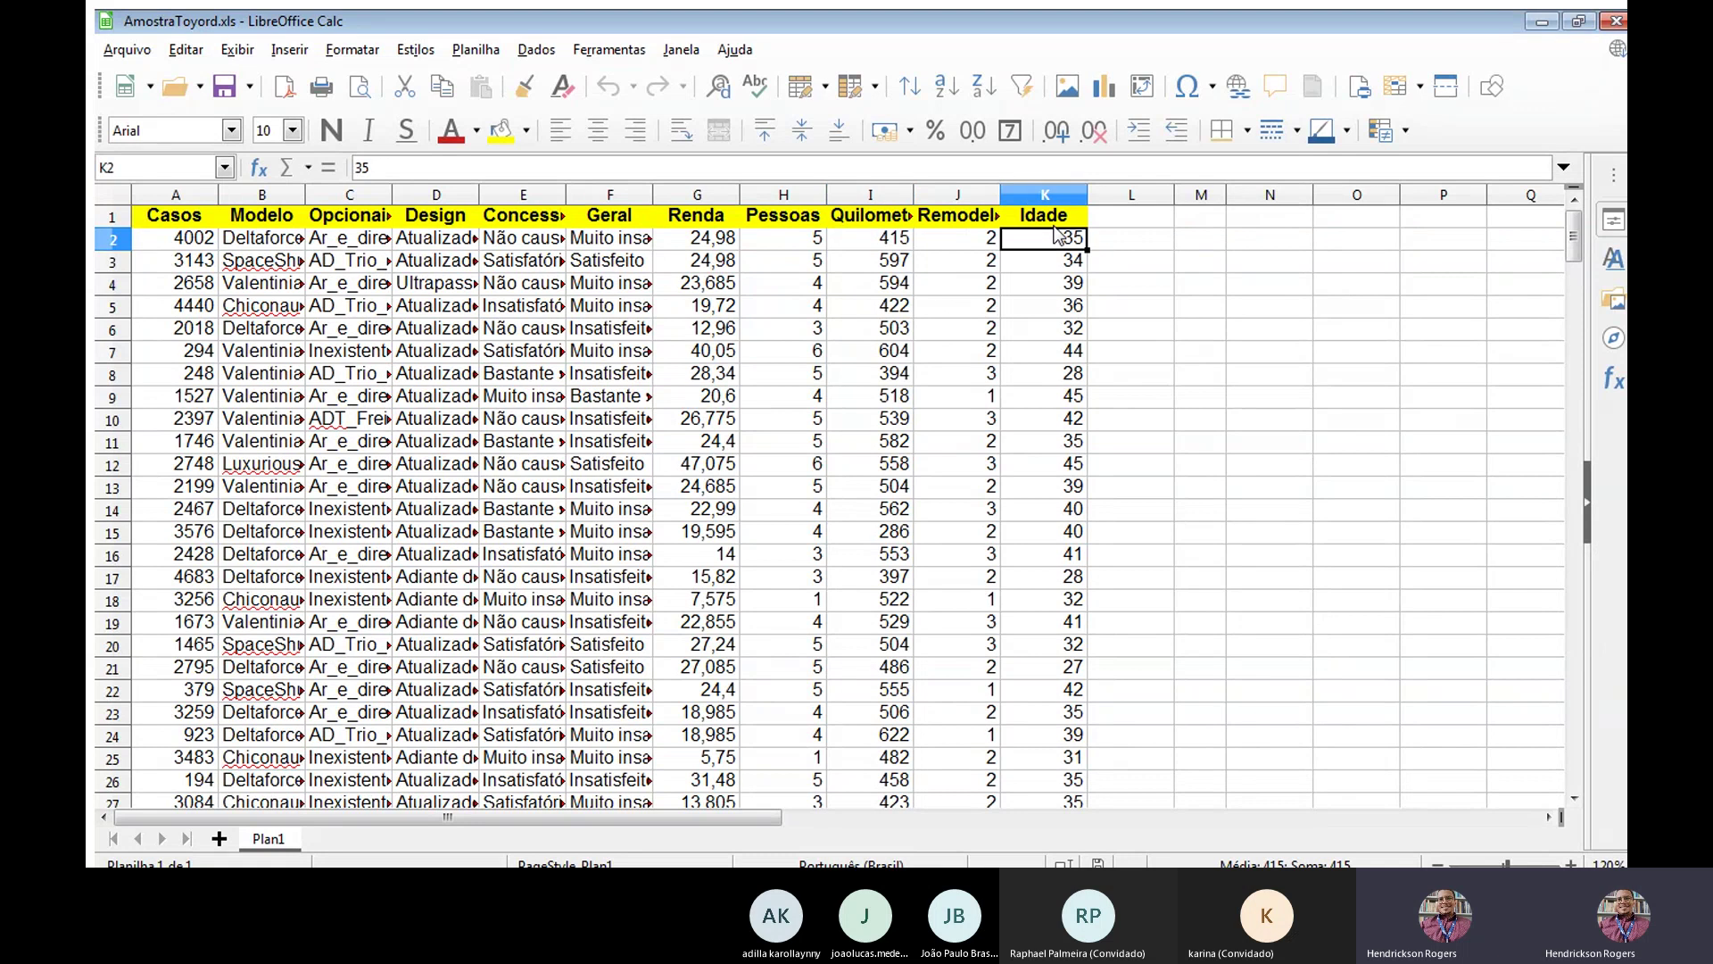
pyautogui.click(979, 238)
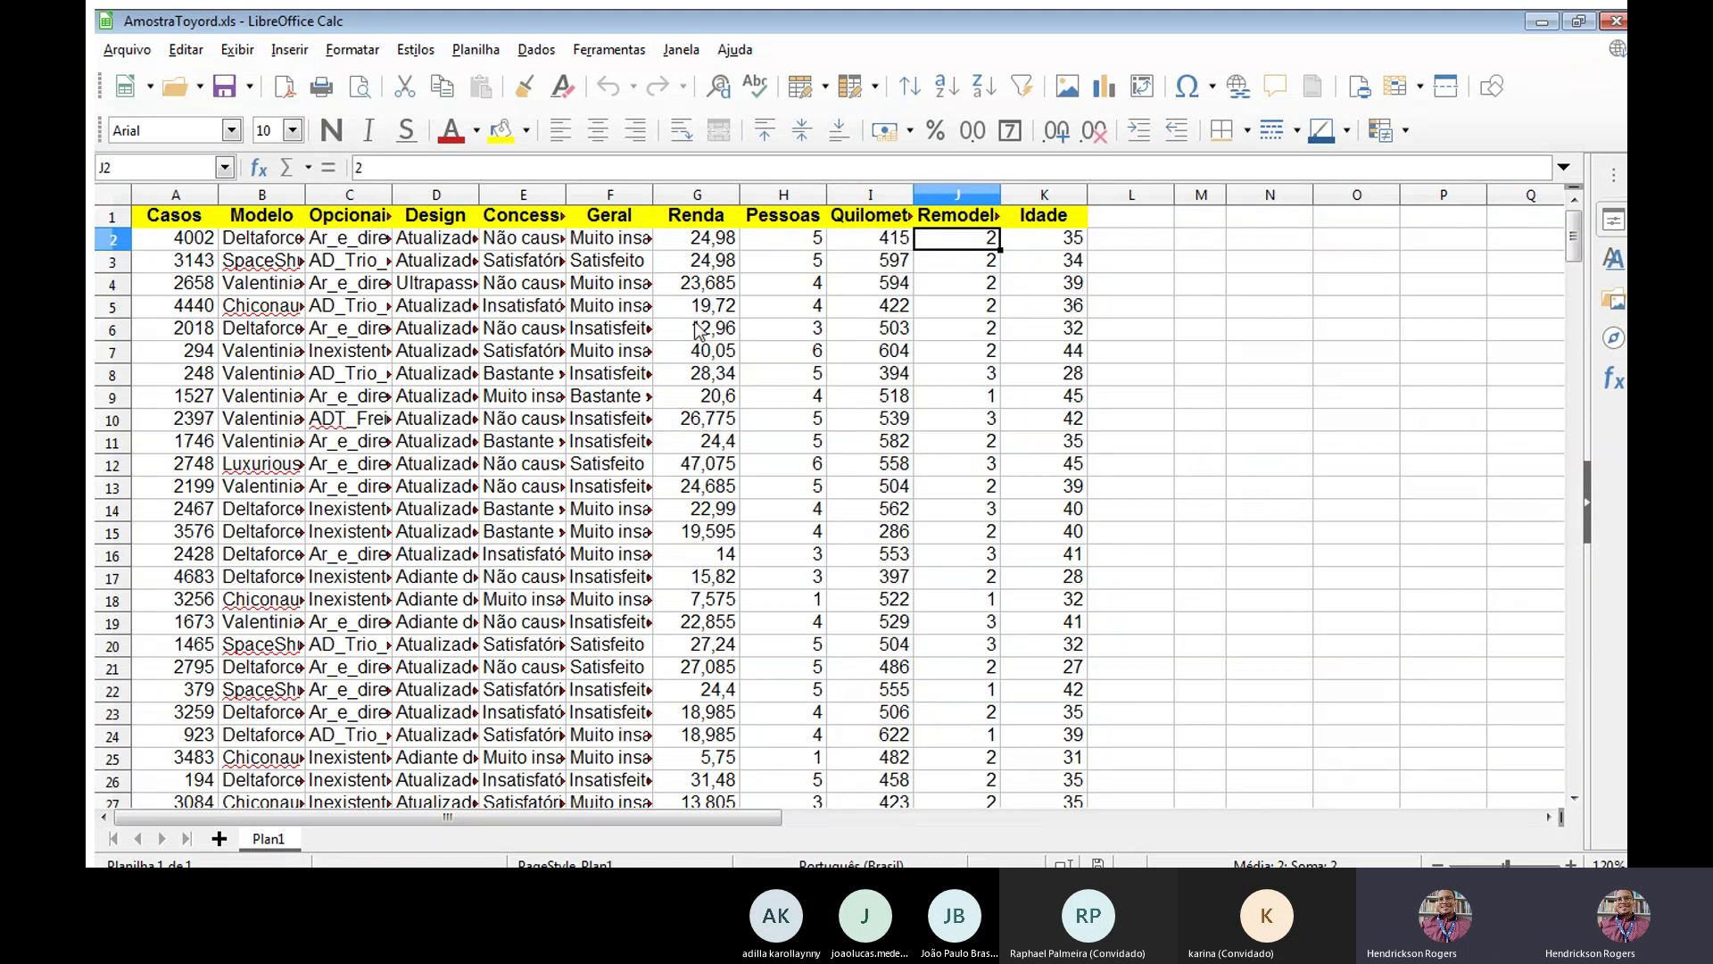
# Examine the Geral column's header and the kinds of satisfaction ratings in its first rows.
pyautogui.click(614, 222)
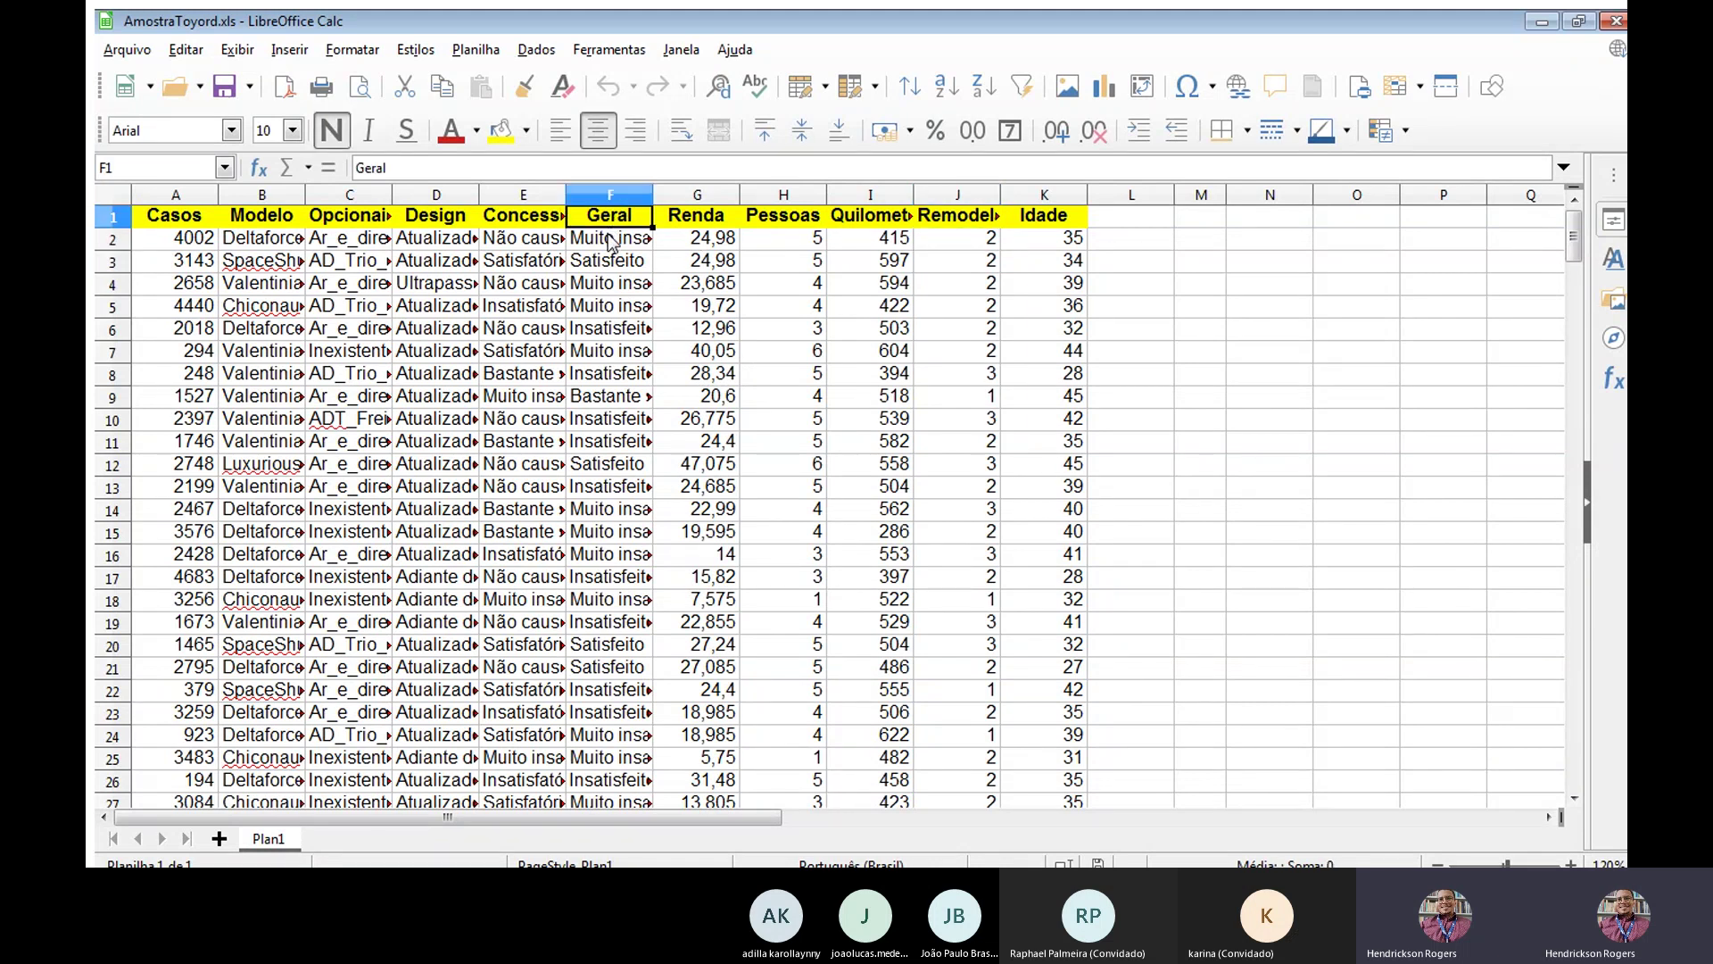
pyautogui.click(610, 239)
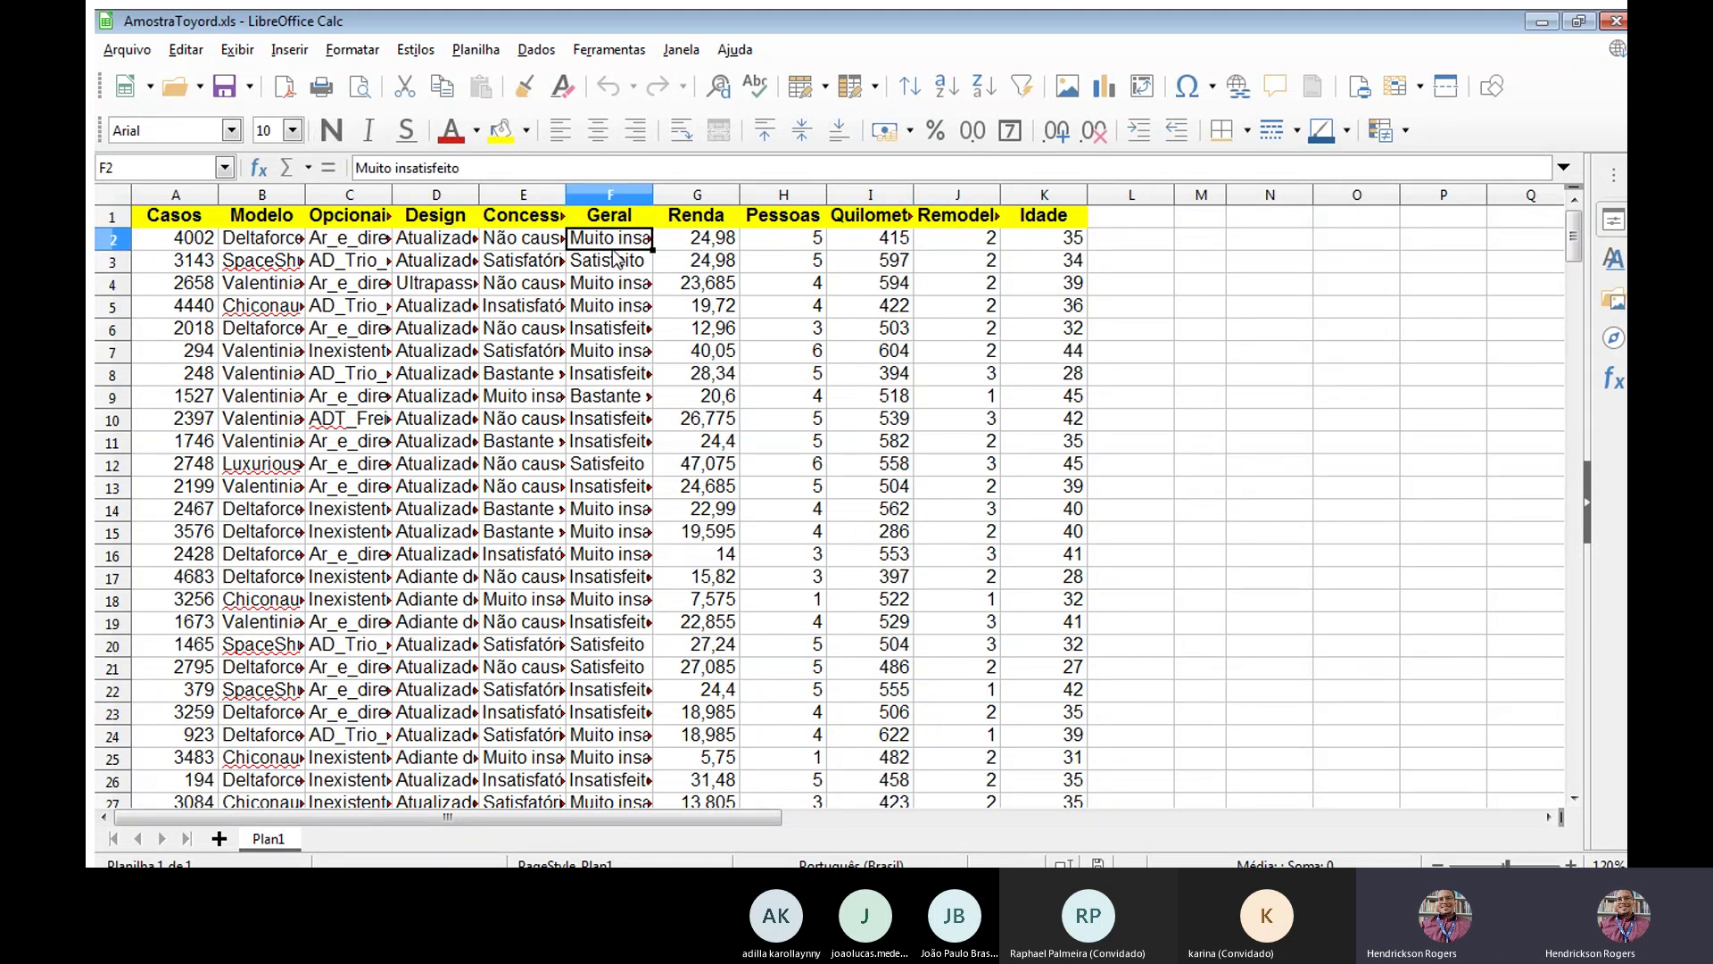
pyautogui.click(616, 264)
pyautogui.click(614, 328)
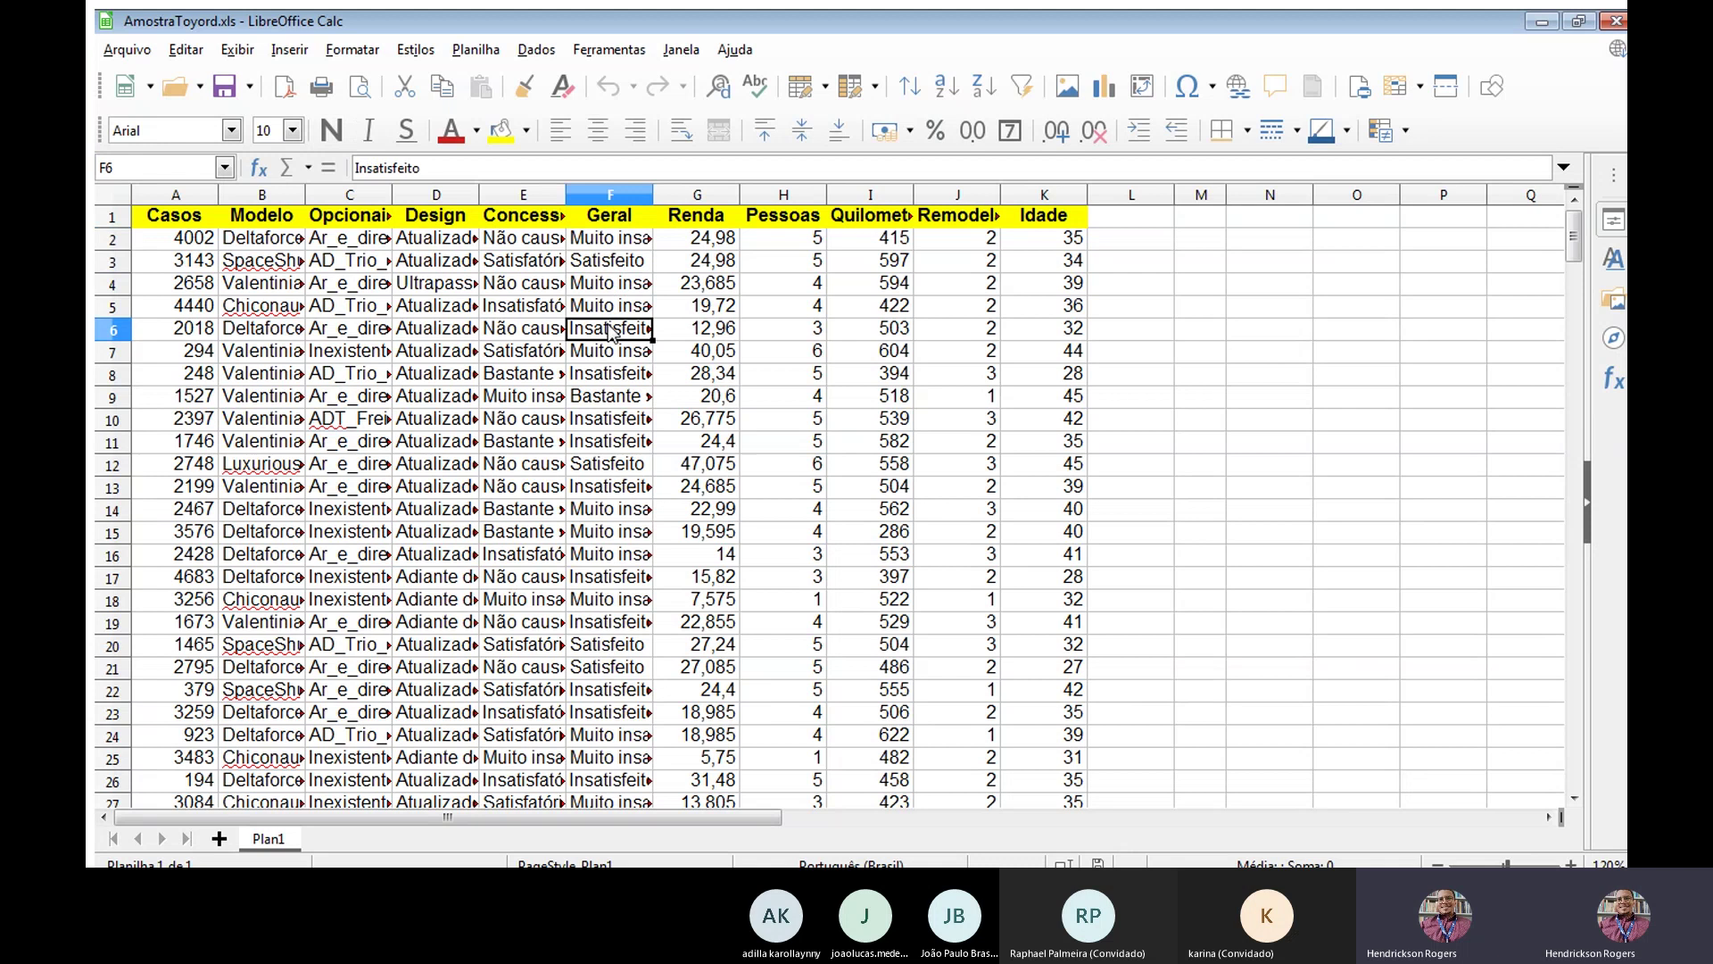
pyautogui.click(612, 223)
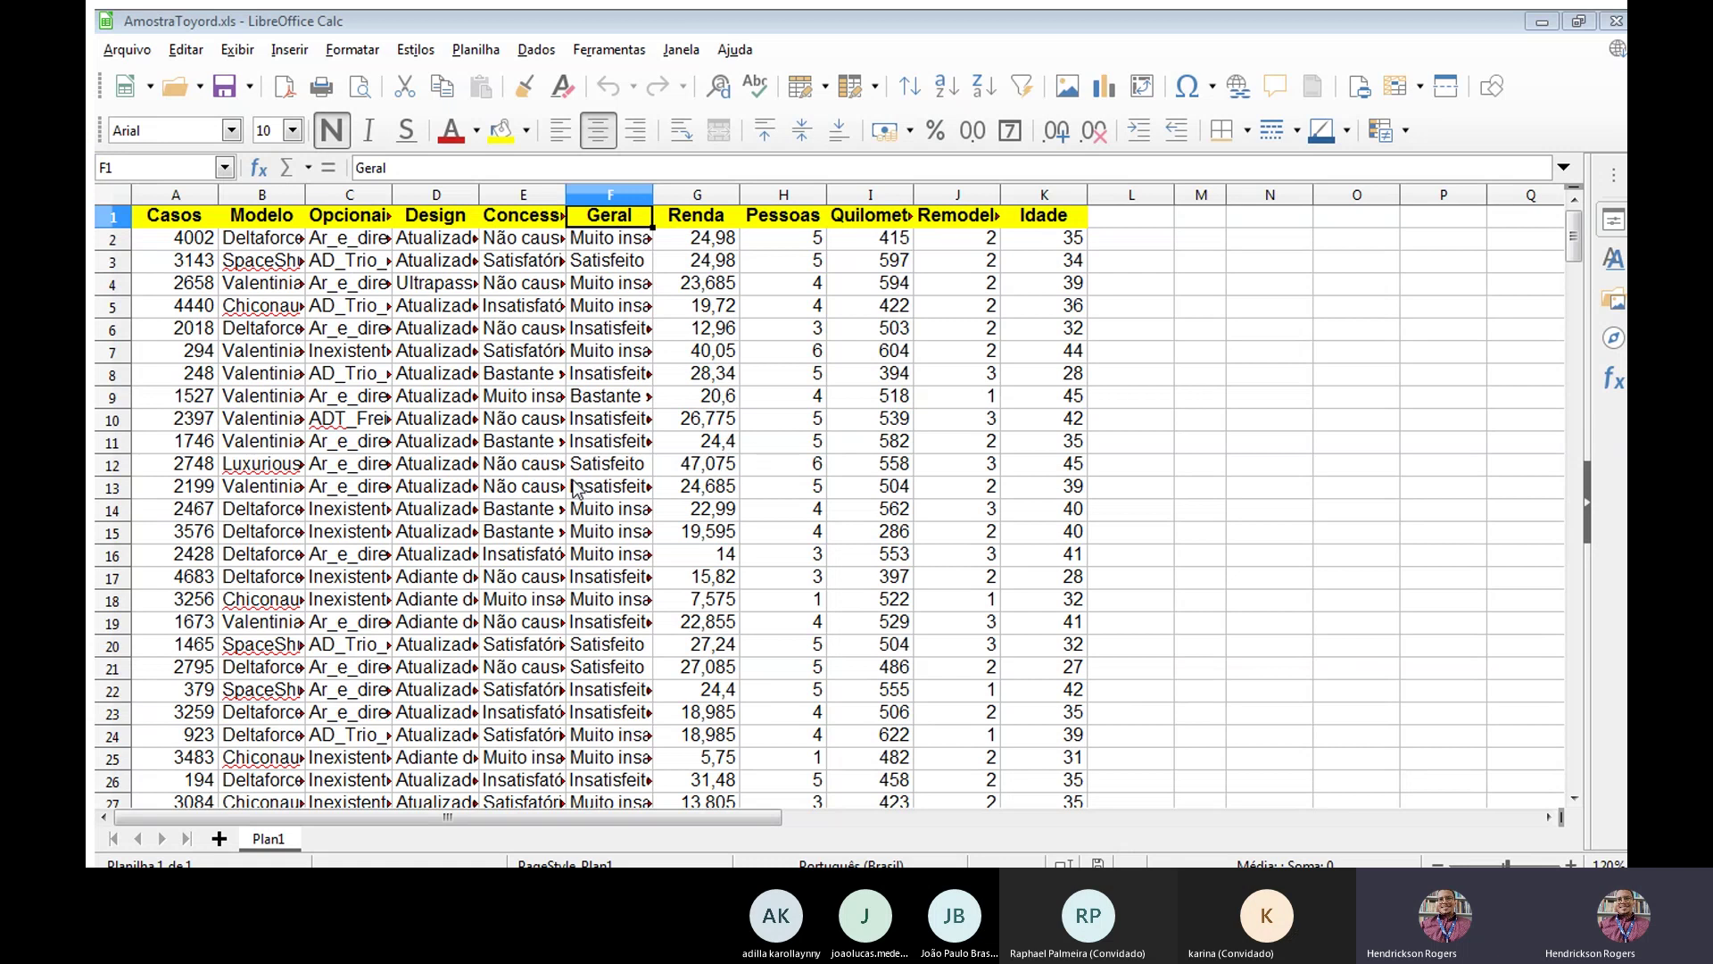
pyautogui.press('alt')
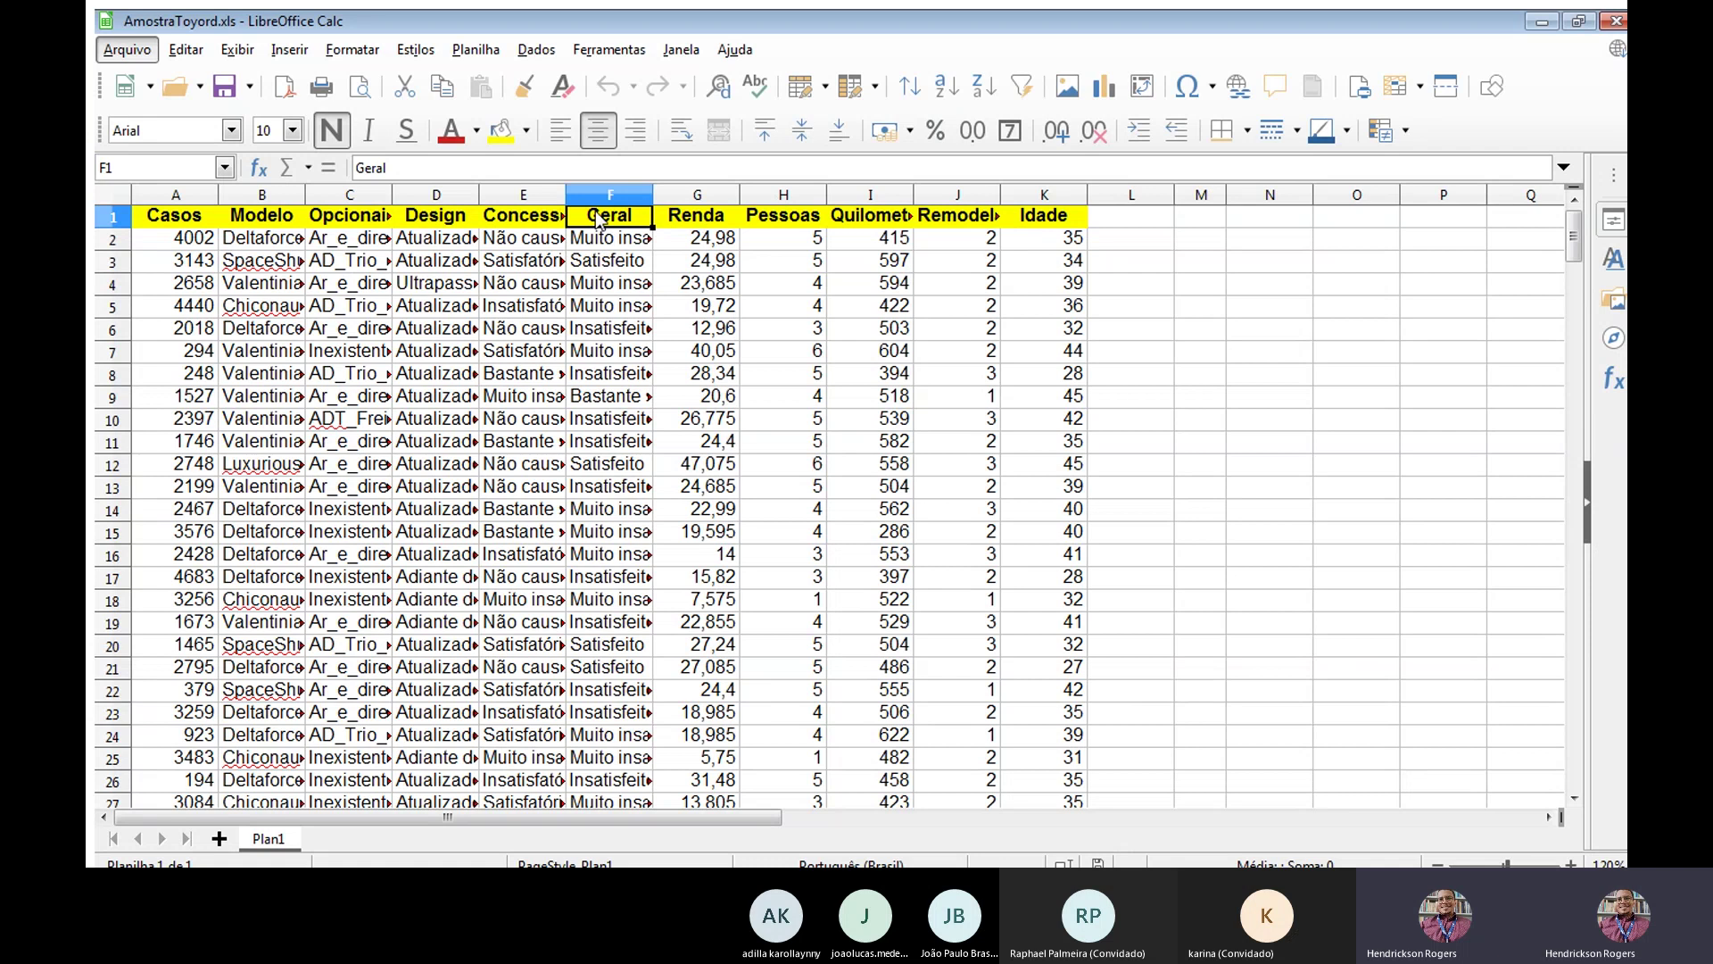
# Start a pivot table from the customer data in A1:K251, with Modelo as the row field and Geral as the column field.
pyautogui.click(1139, 91)
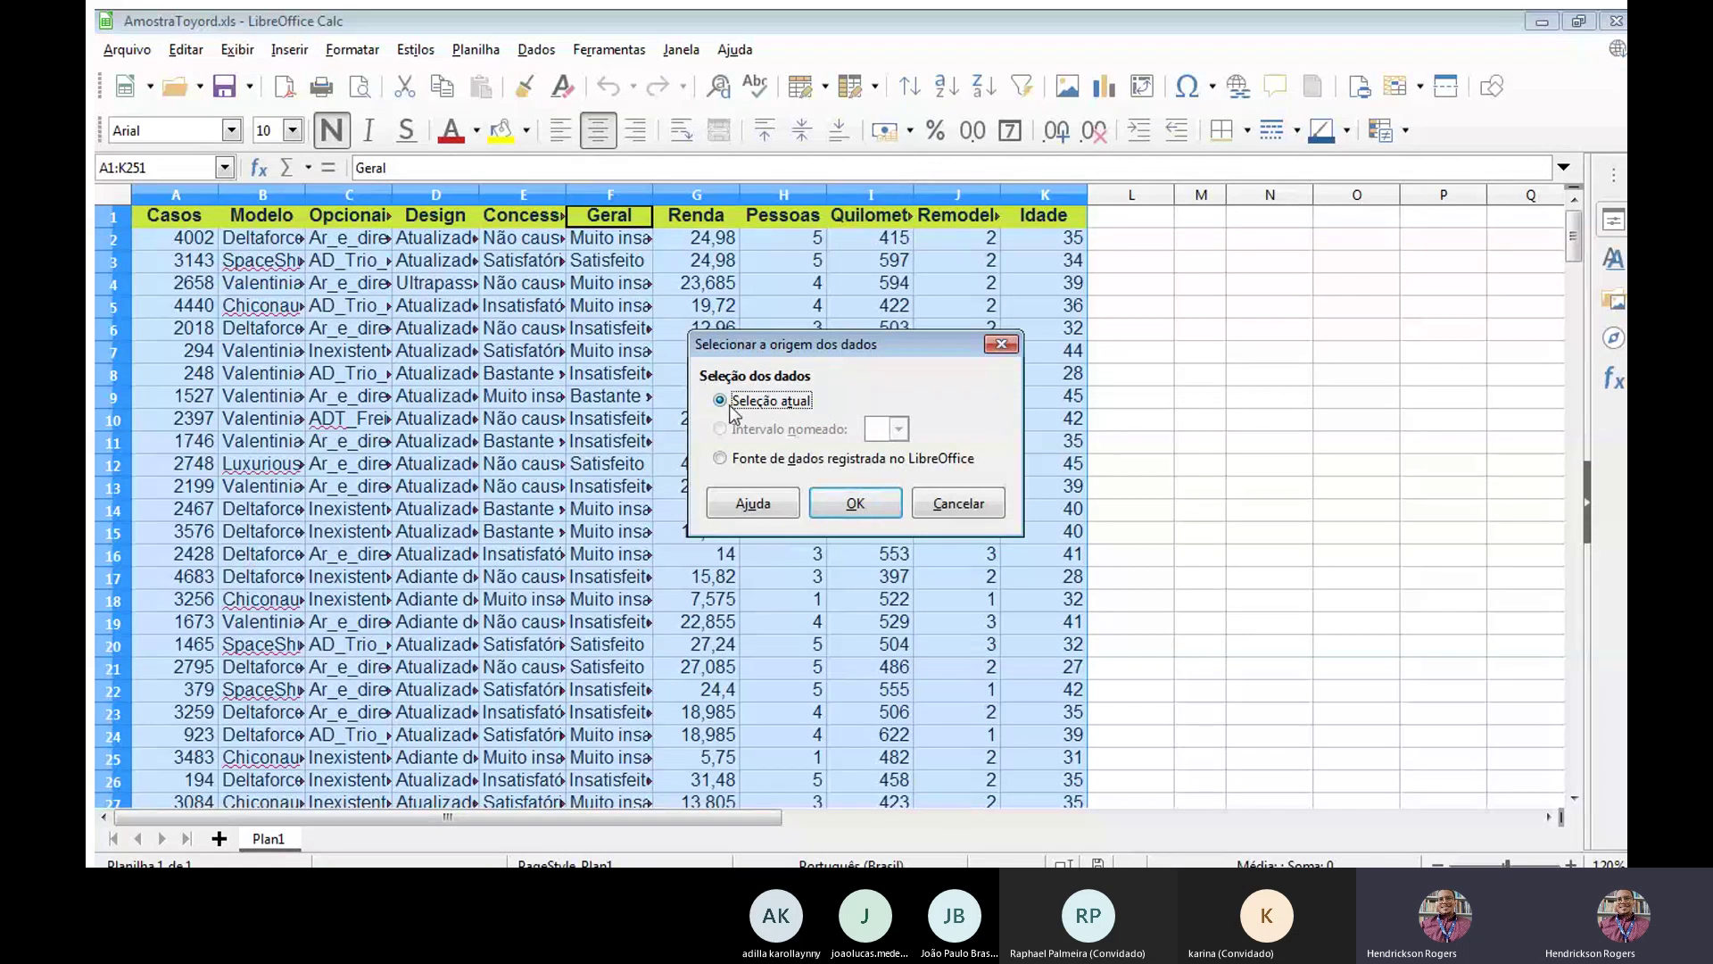
pyautogui.click(846, 505)
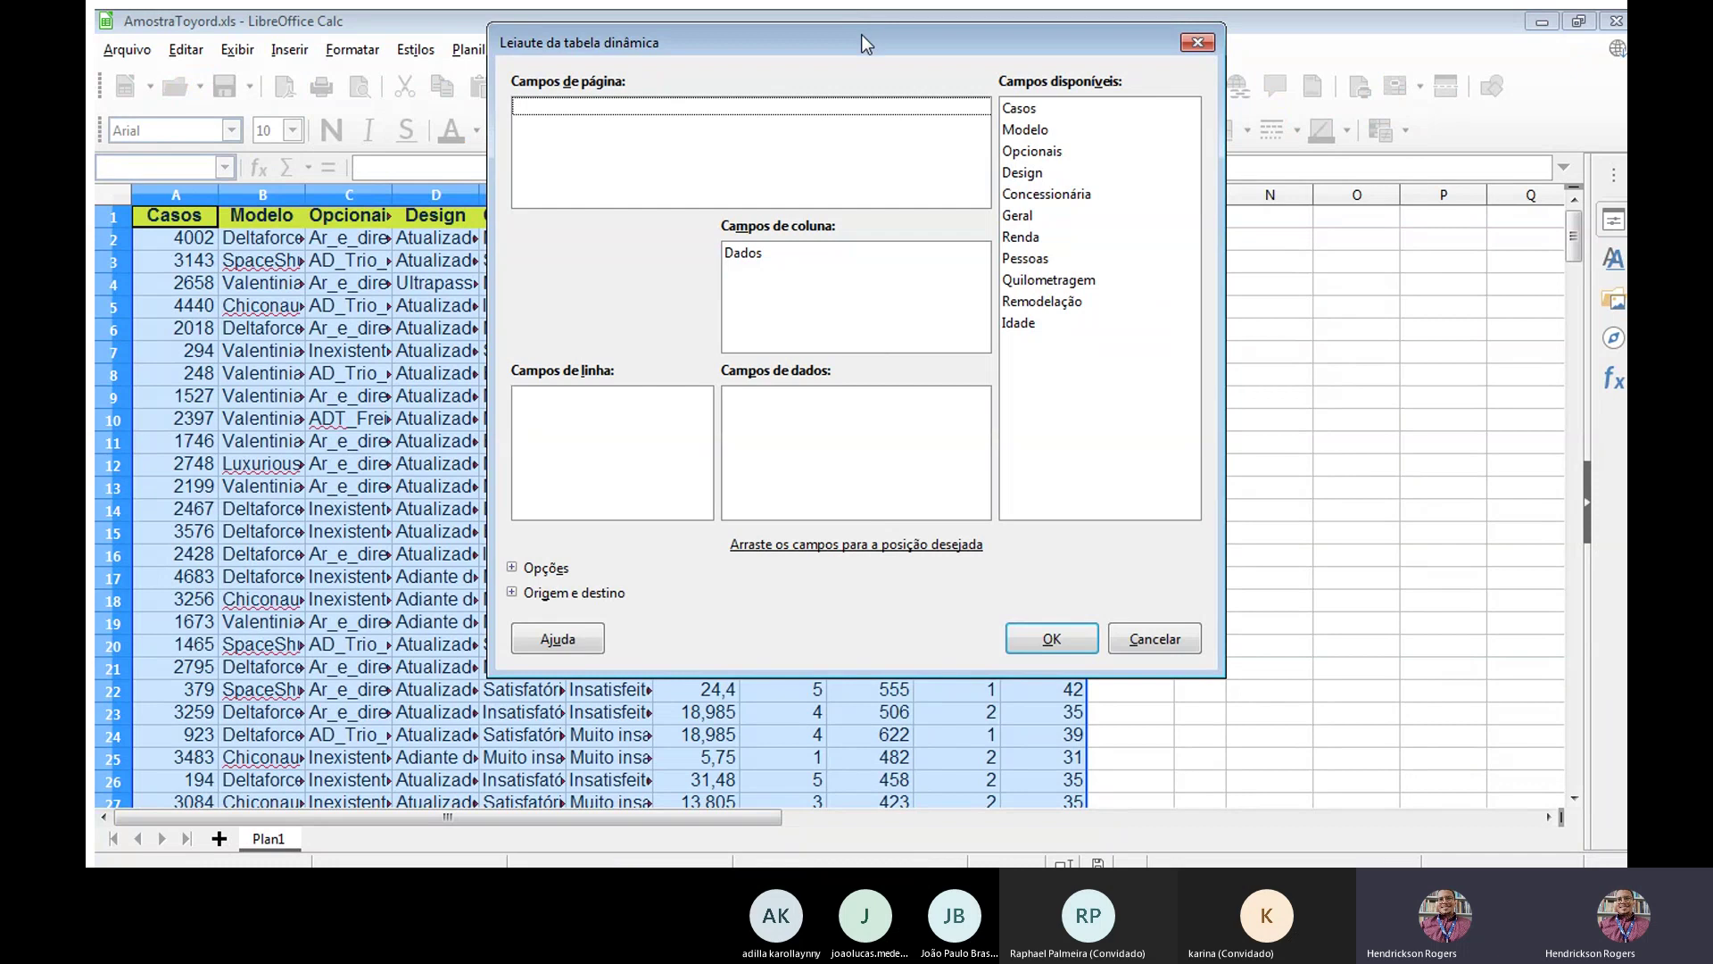
pyautogui.moveTo(860, 34); pyautogui.dragTo(855, 152)
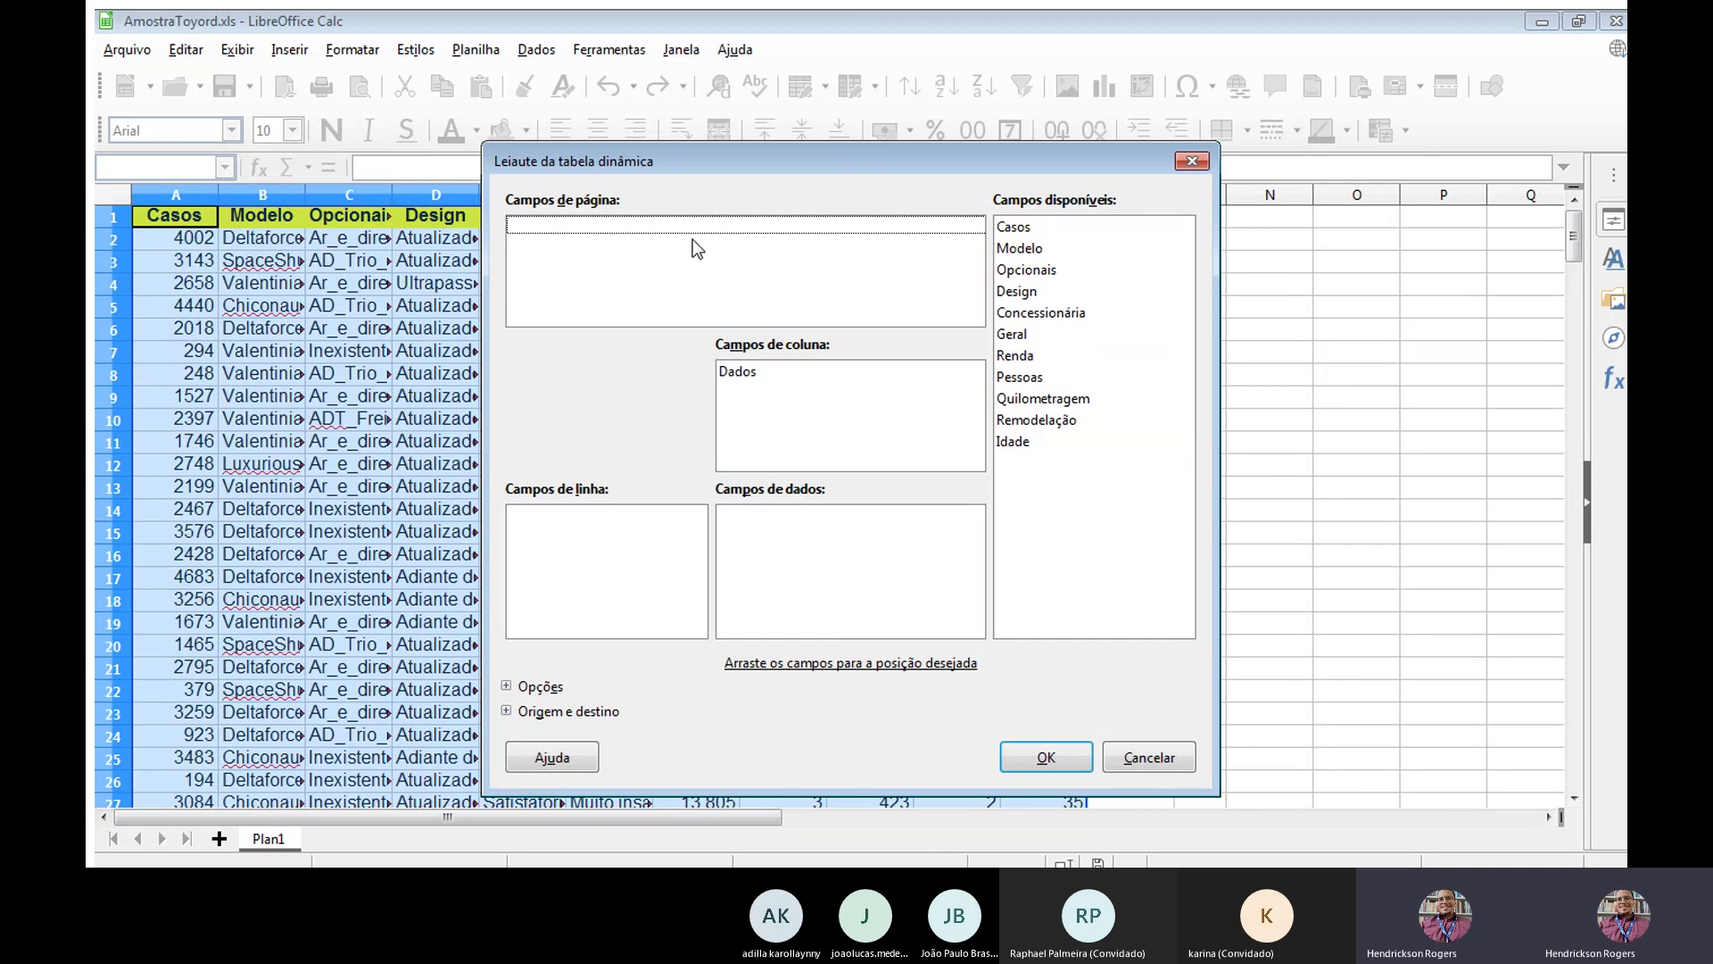
pyautogui.press('Escape')
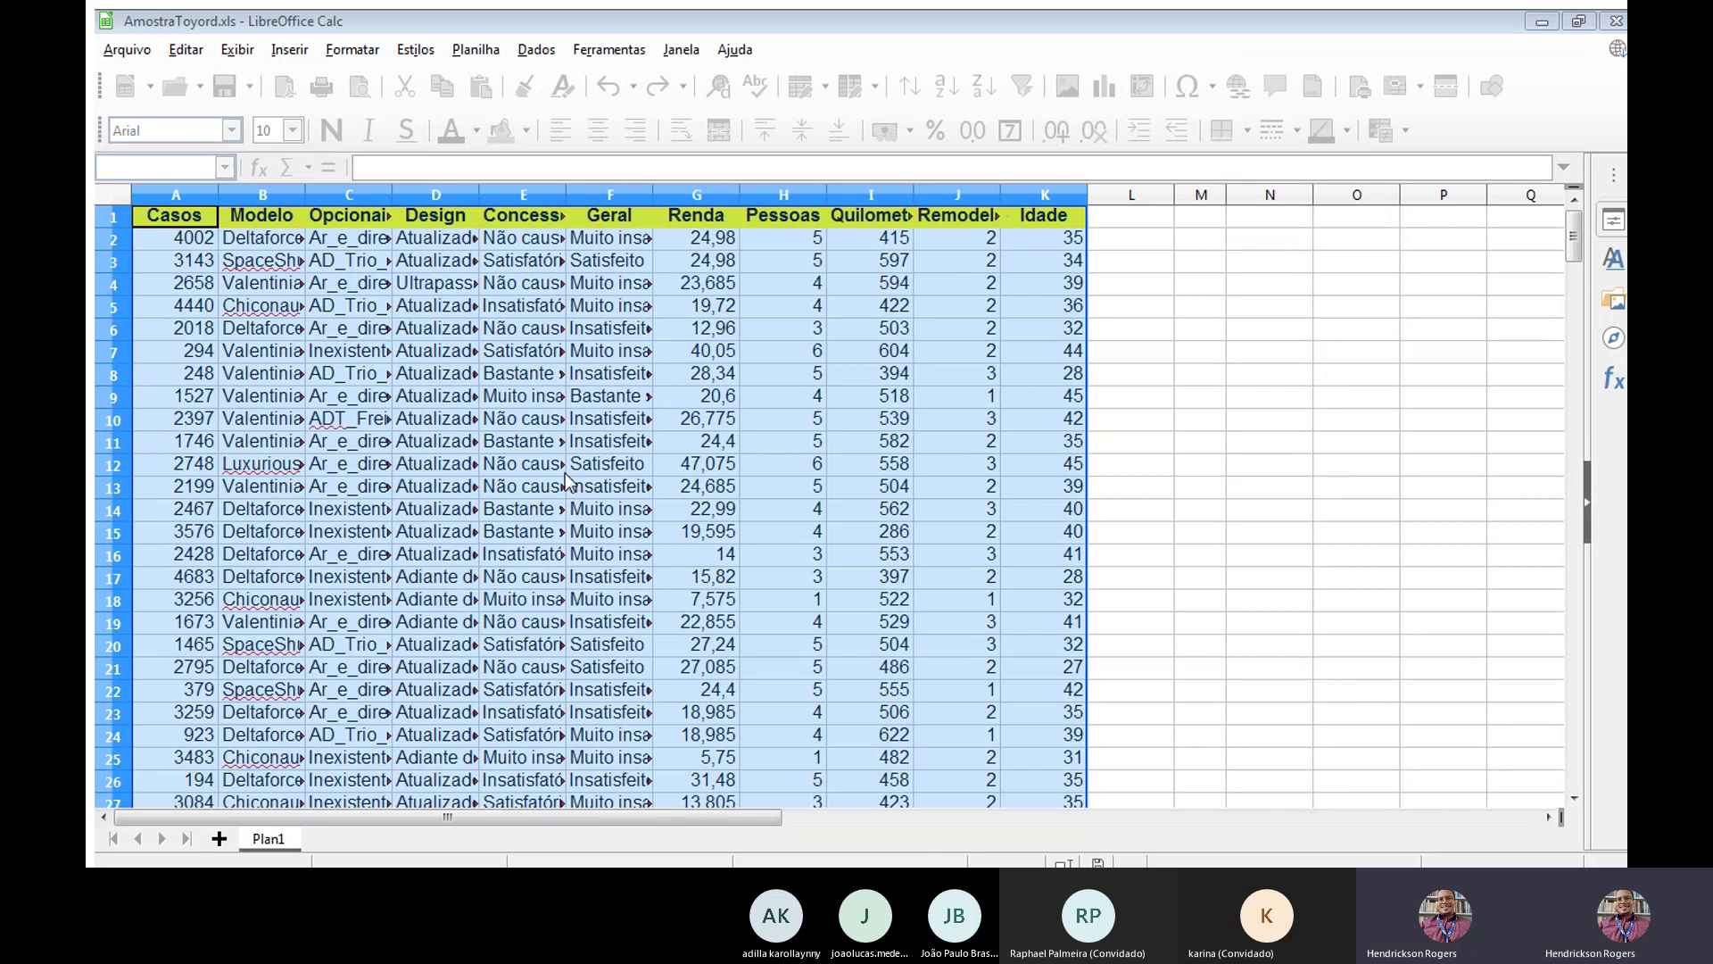
pyautogui.hotkey('alt', 'Tab')
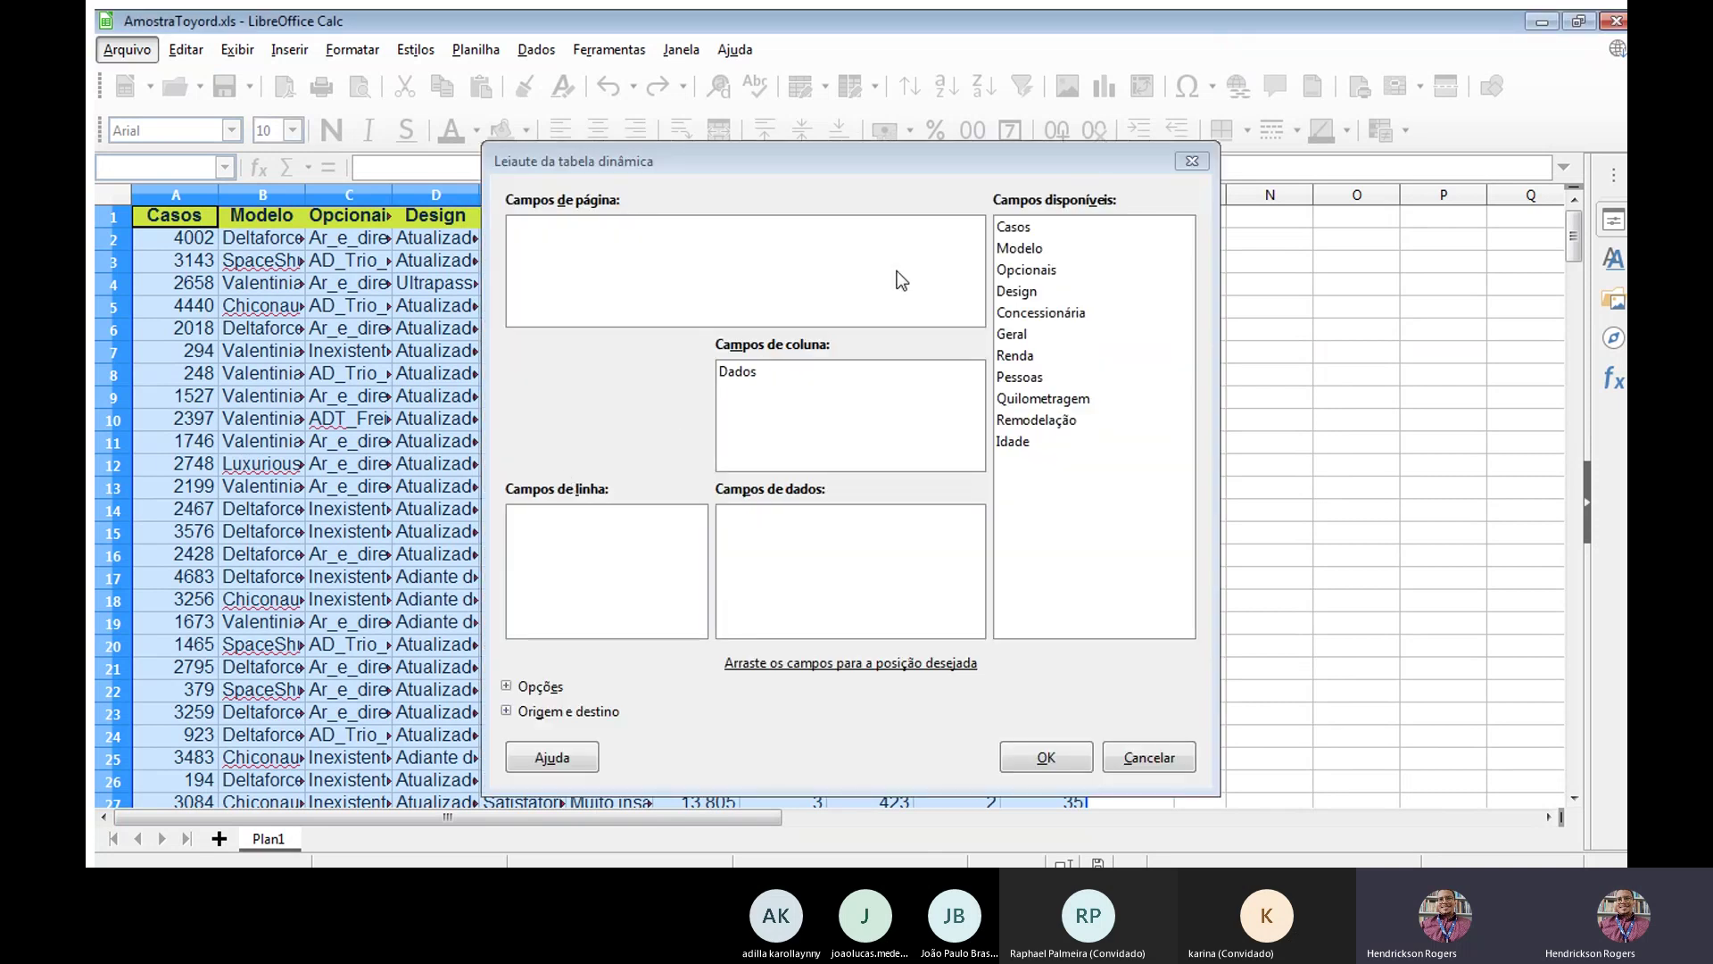
pyautogui.moveTo(1018, 249); pyautogui.dragTo(551, 546)
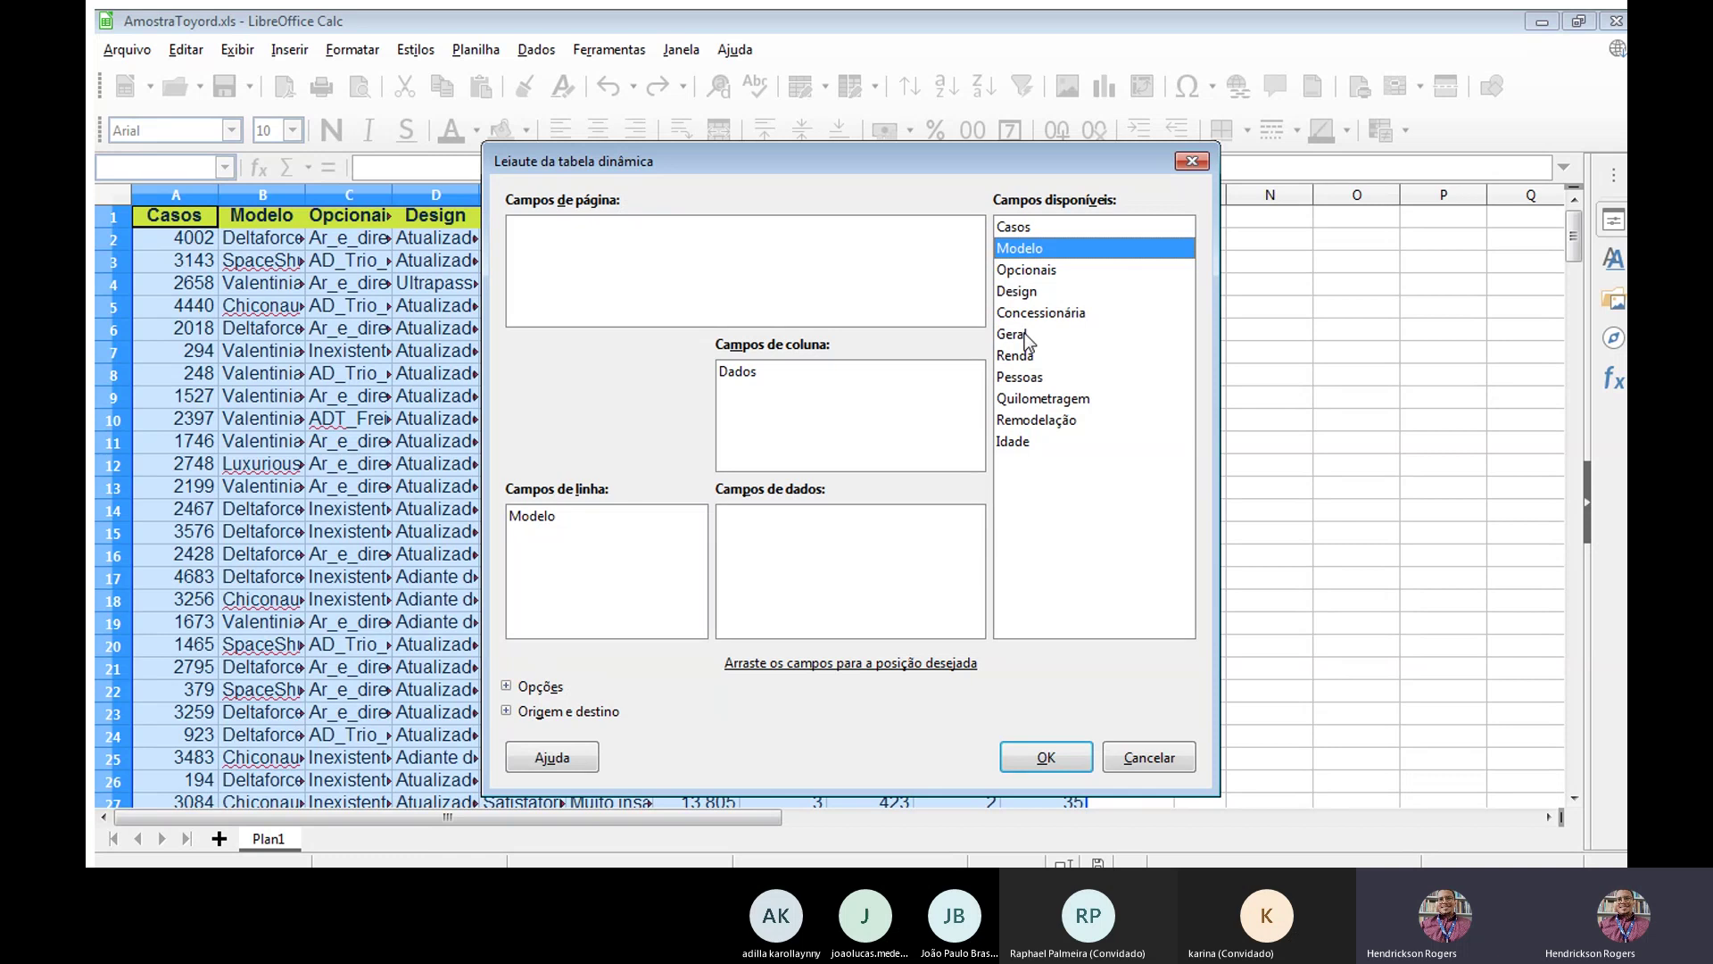
pyautogui.moveTo(1024, 338); pyautogui.dragTo(803, 383)
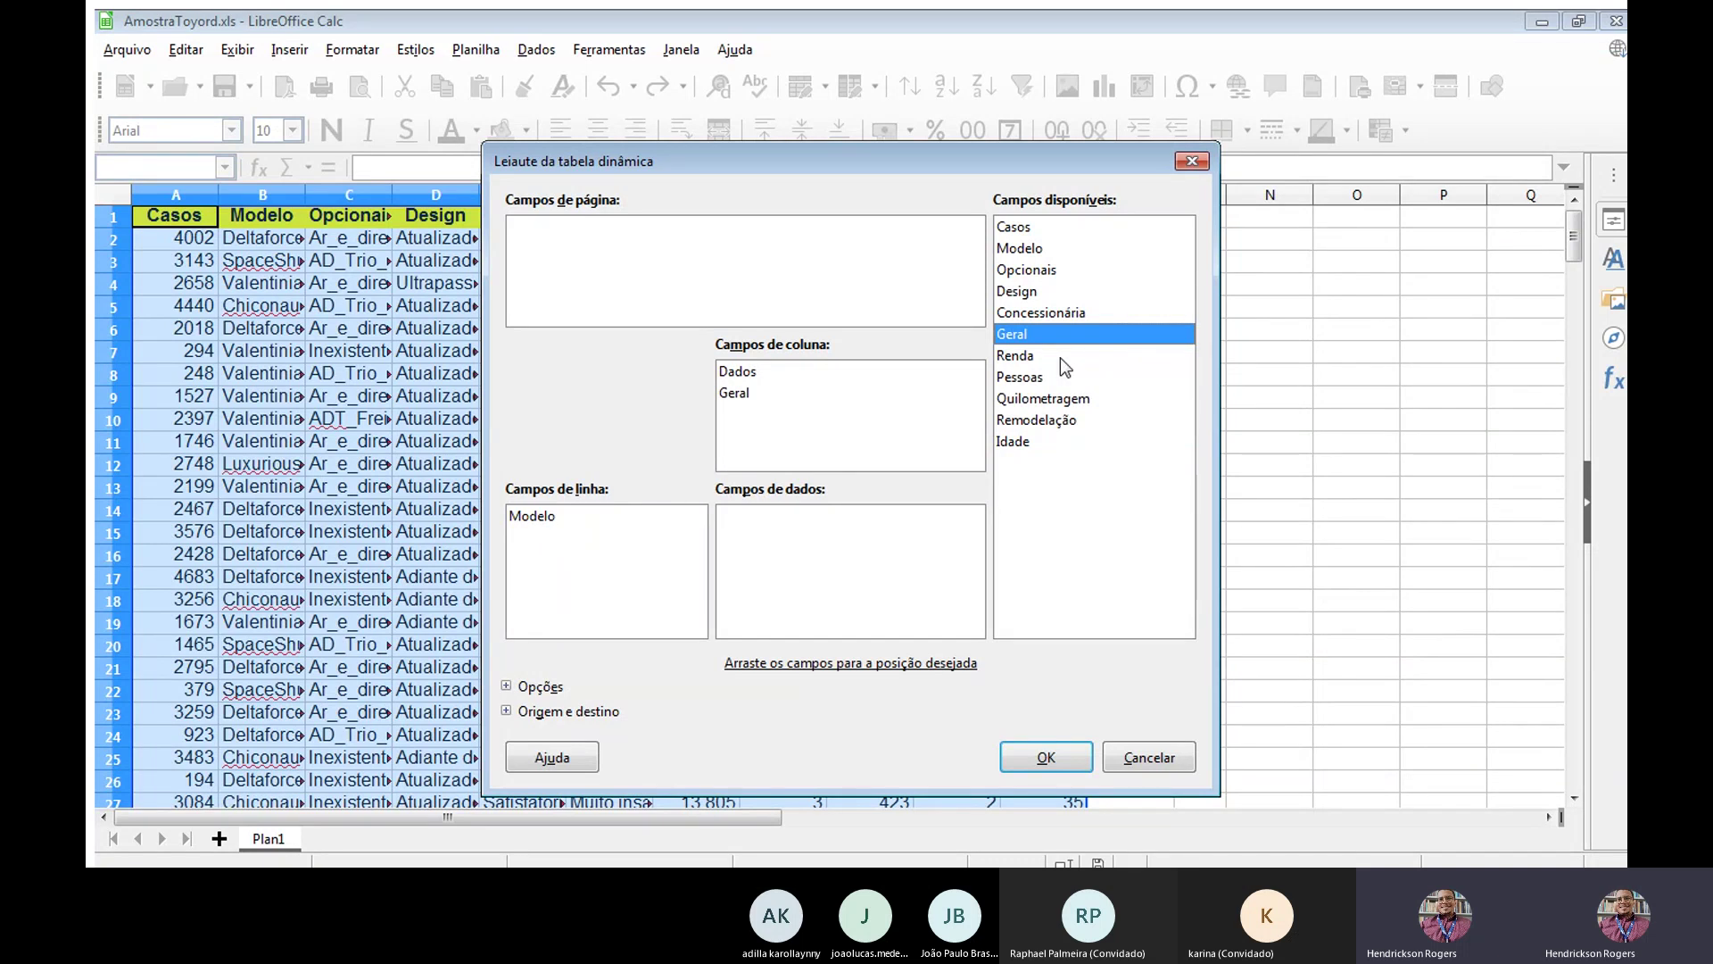
# Add Casos as the data field using the Contagem function and create the pivot table.
pyautogui.click(1020, 228)
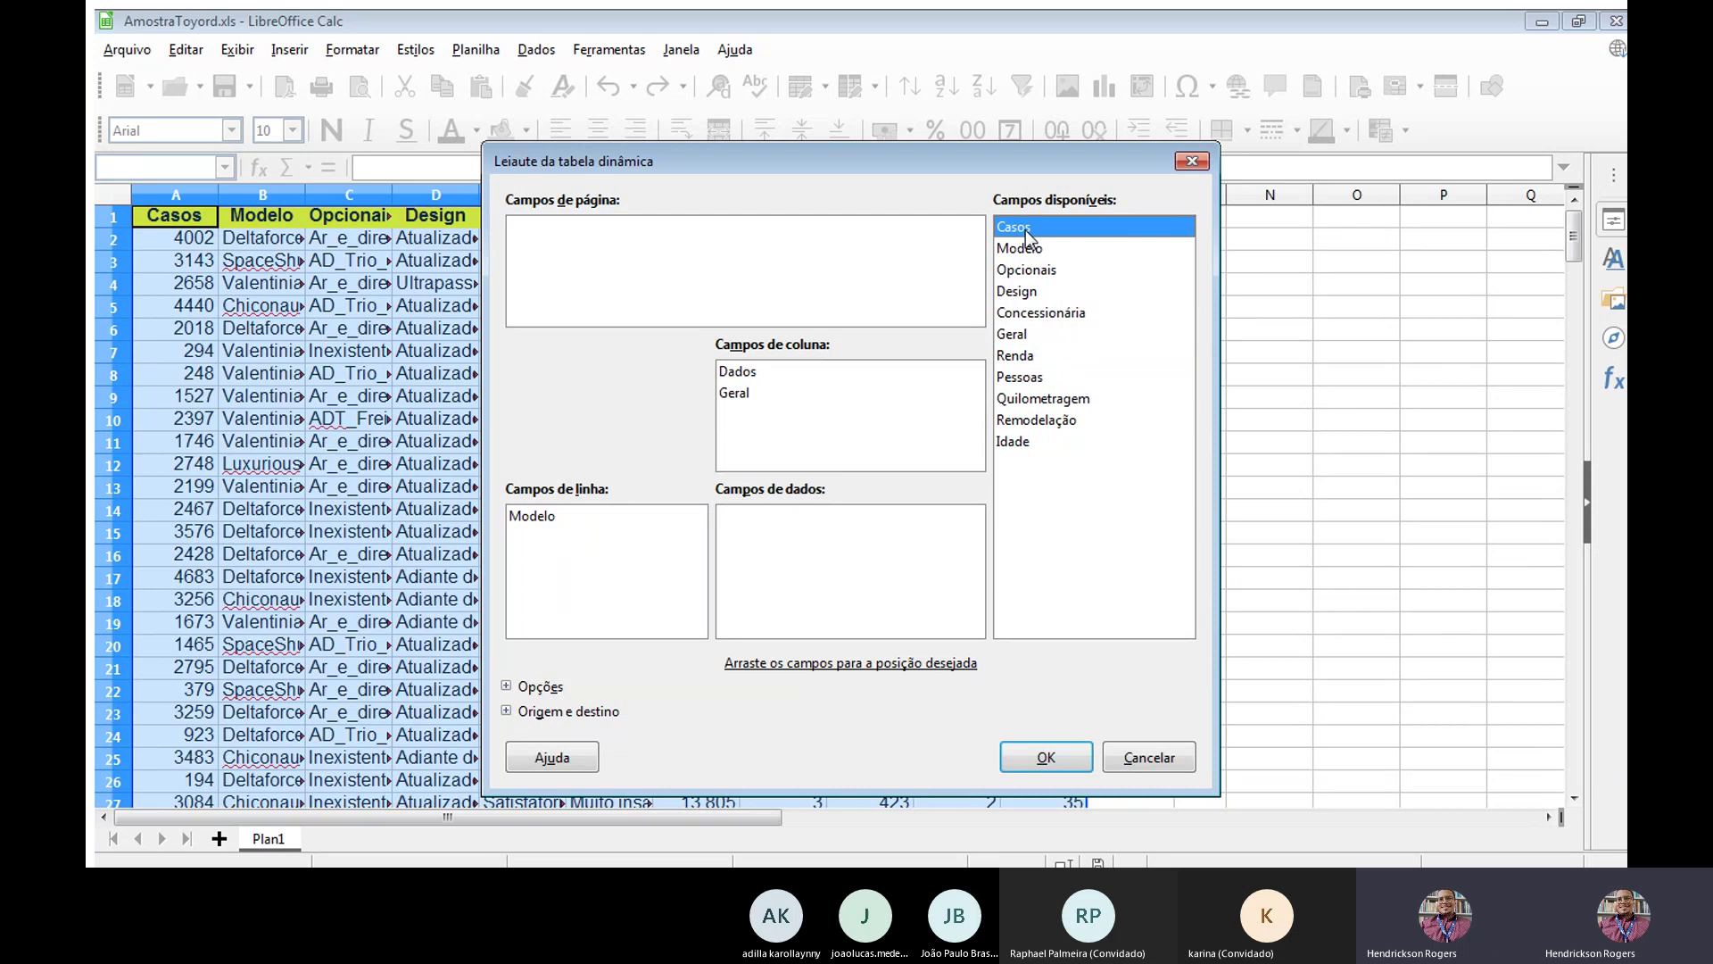
pyautogui.moveTo(1020, 227); pyautogui.dragTo(797, 534)
pyautogui.doubleClick(732, 522)
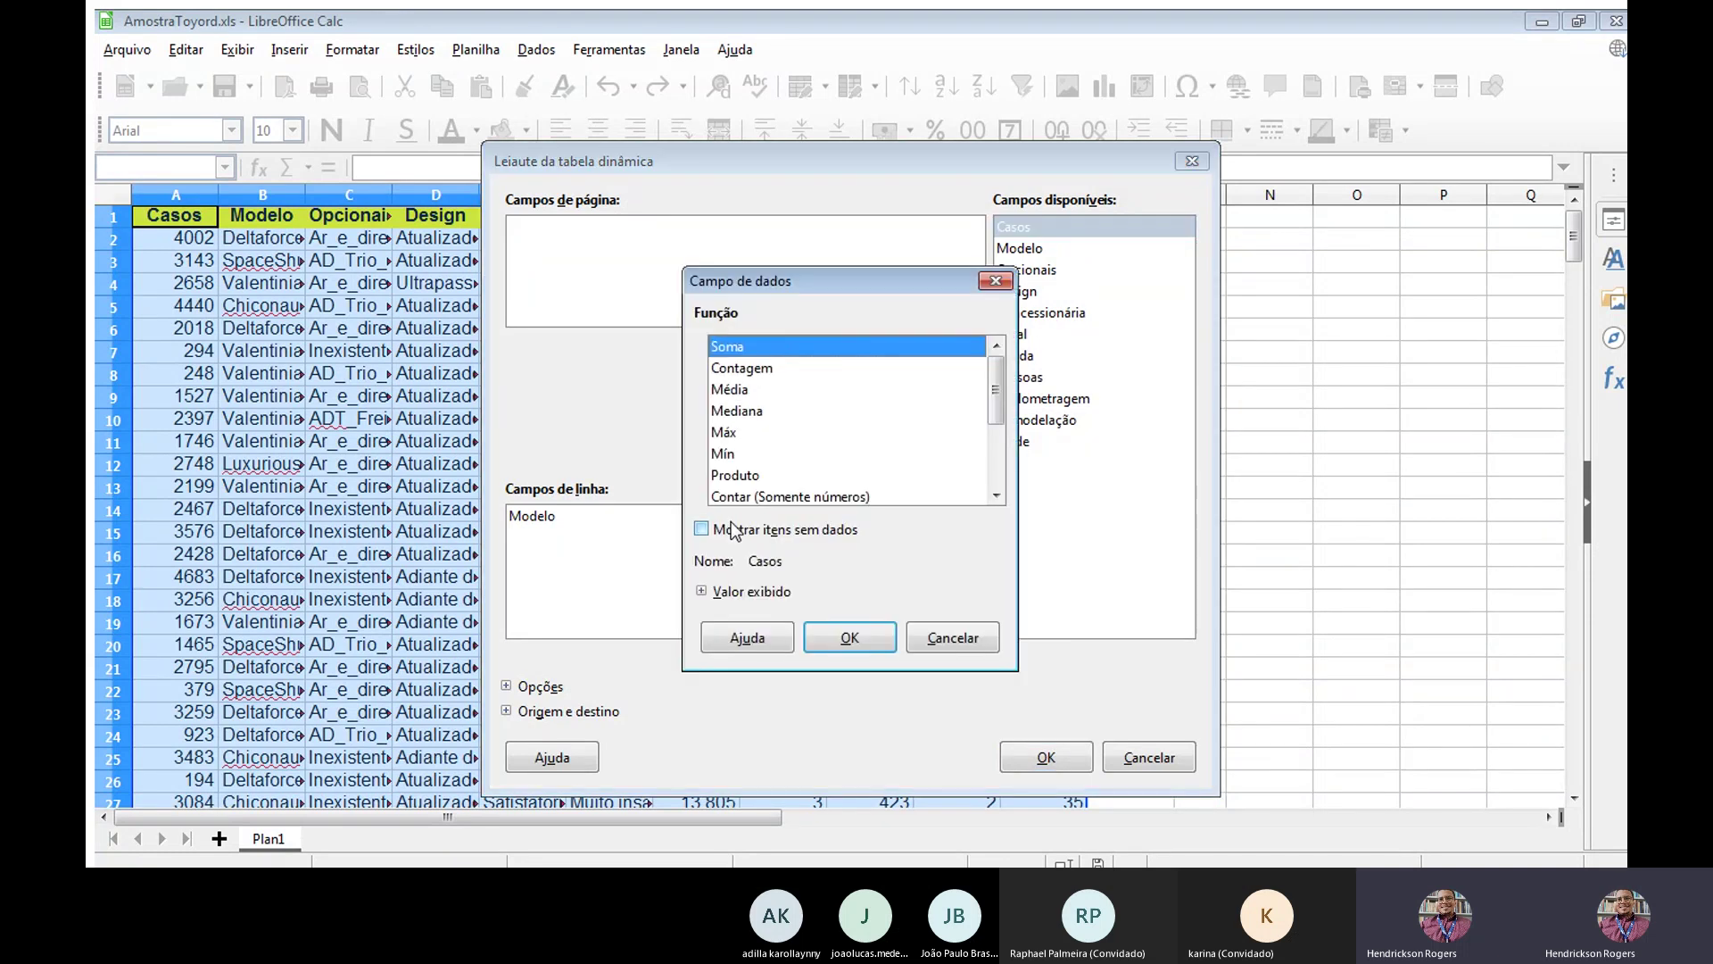
pyautogui.click(758, 377)
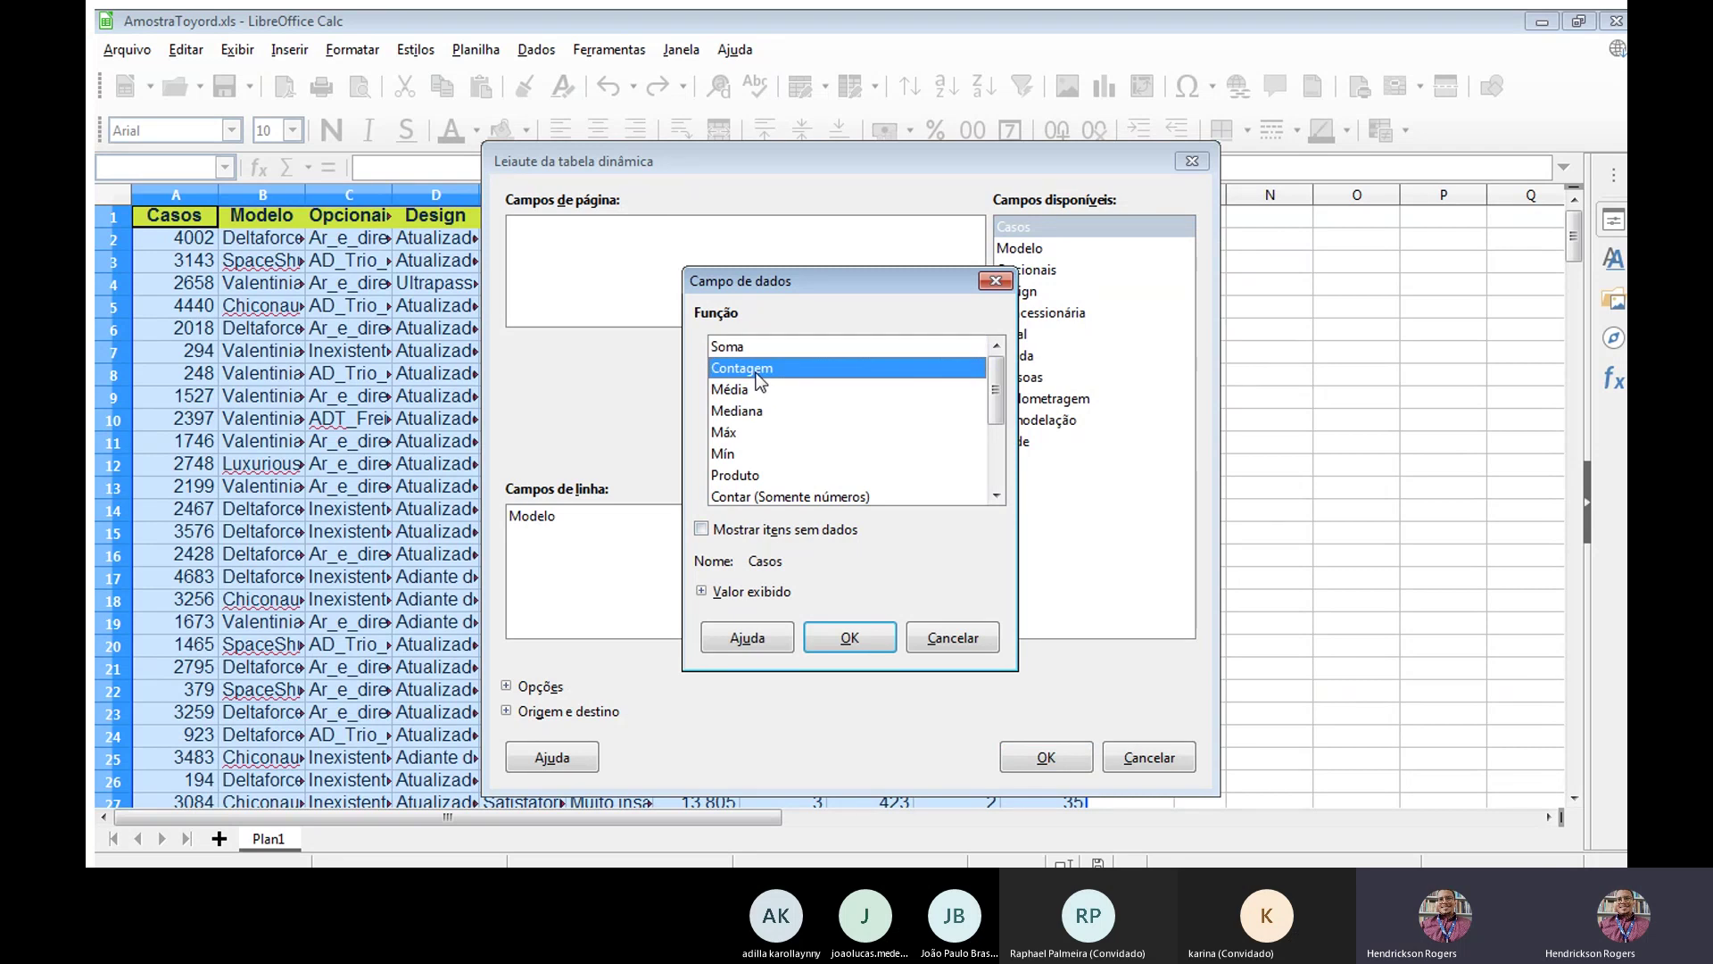
pyautogui.click(845, 639)
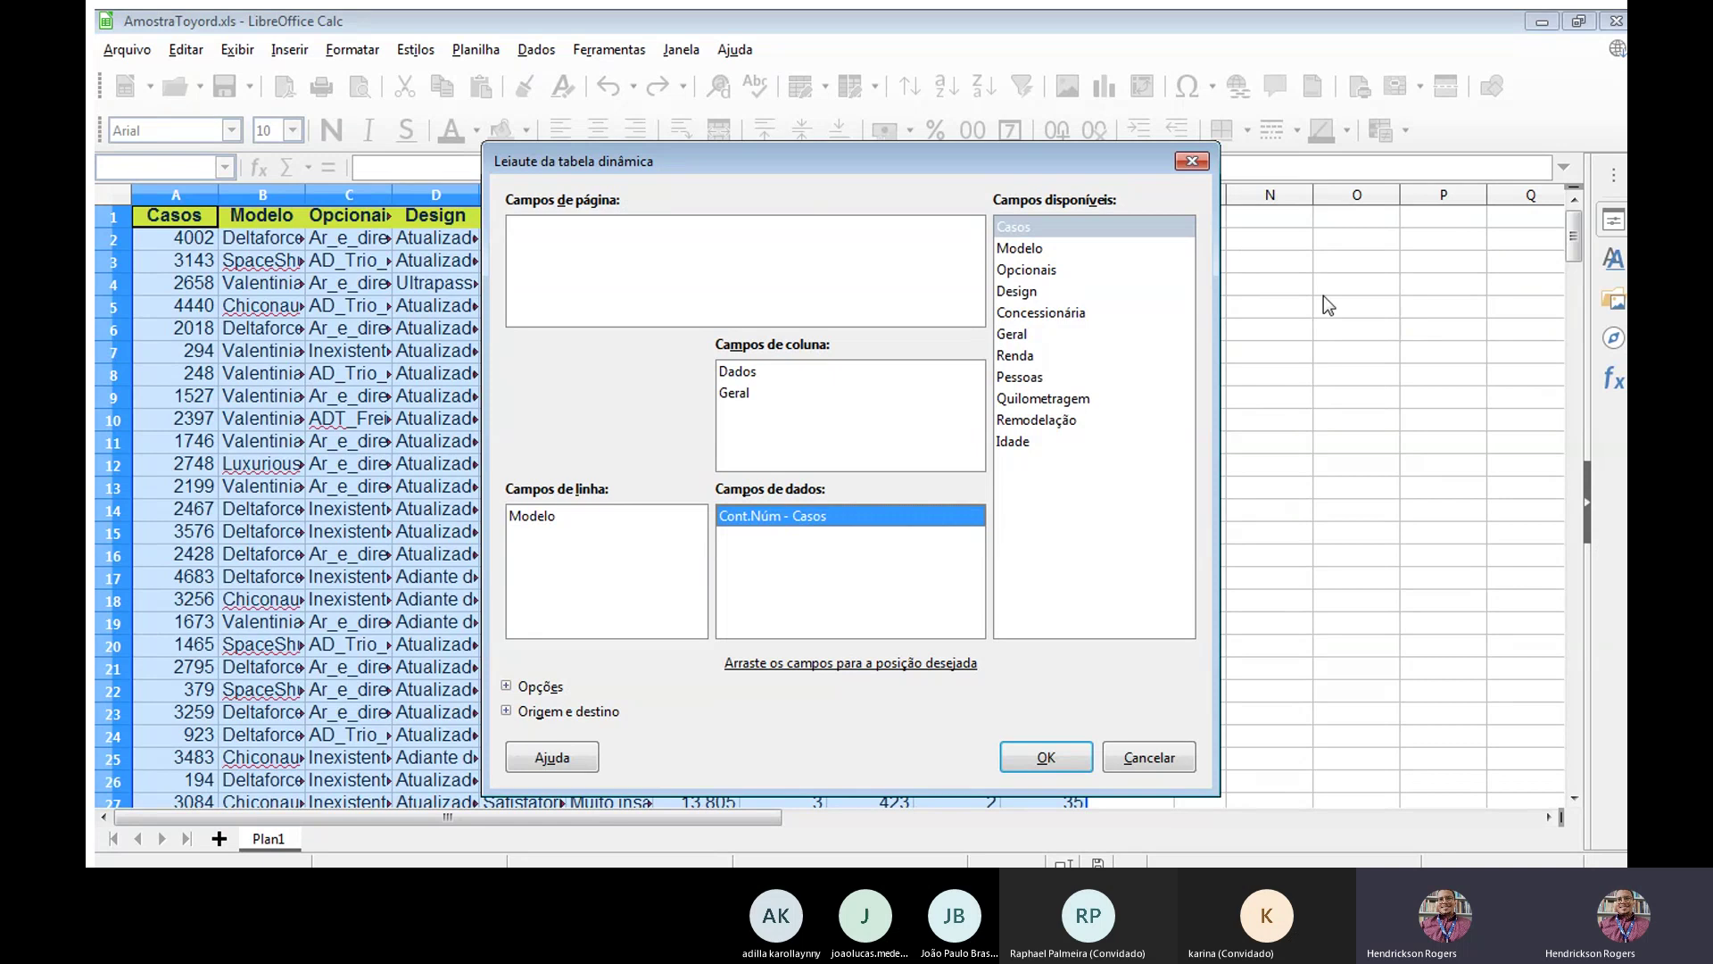
pyautogui.click(1045, 757)
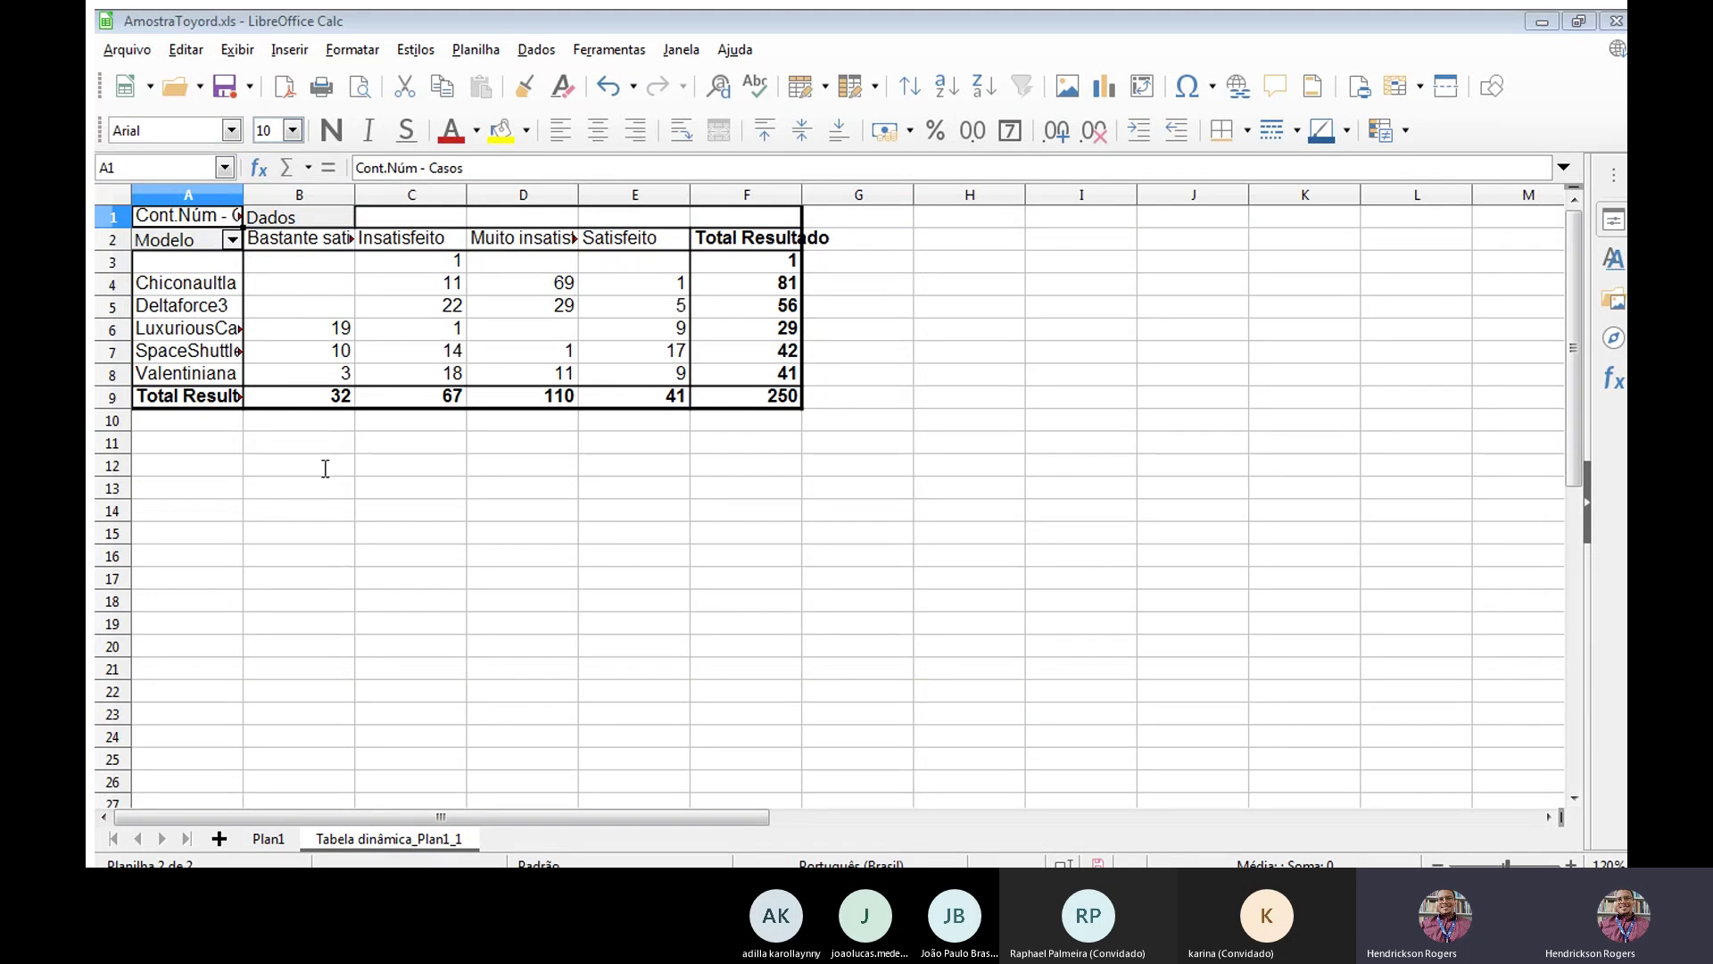
pyautogui.hotkey('alt', 'Tab')
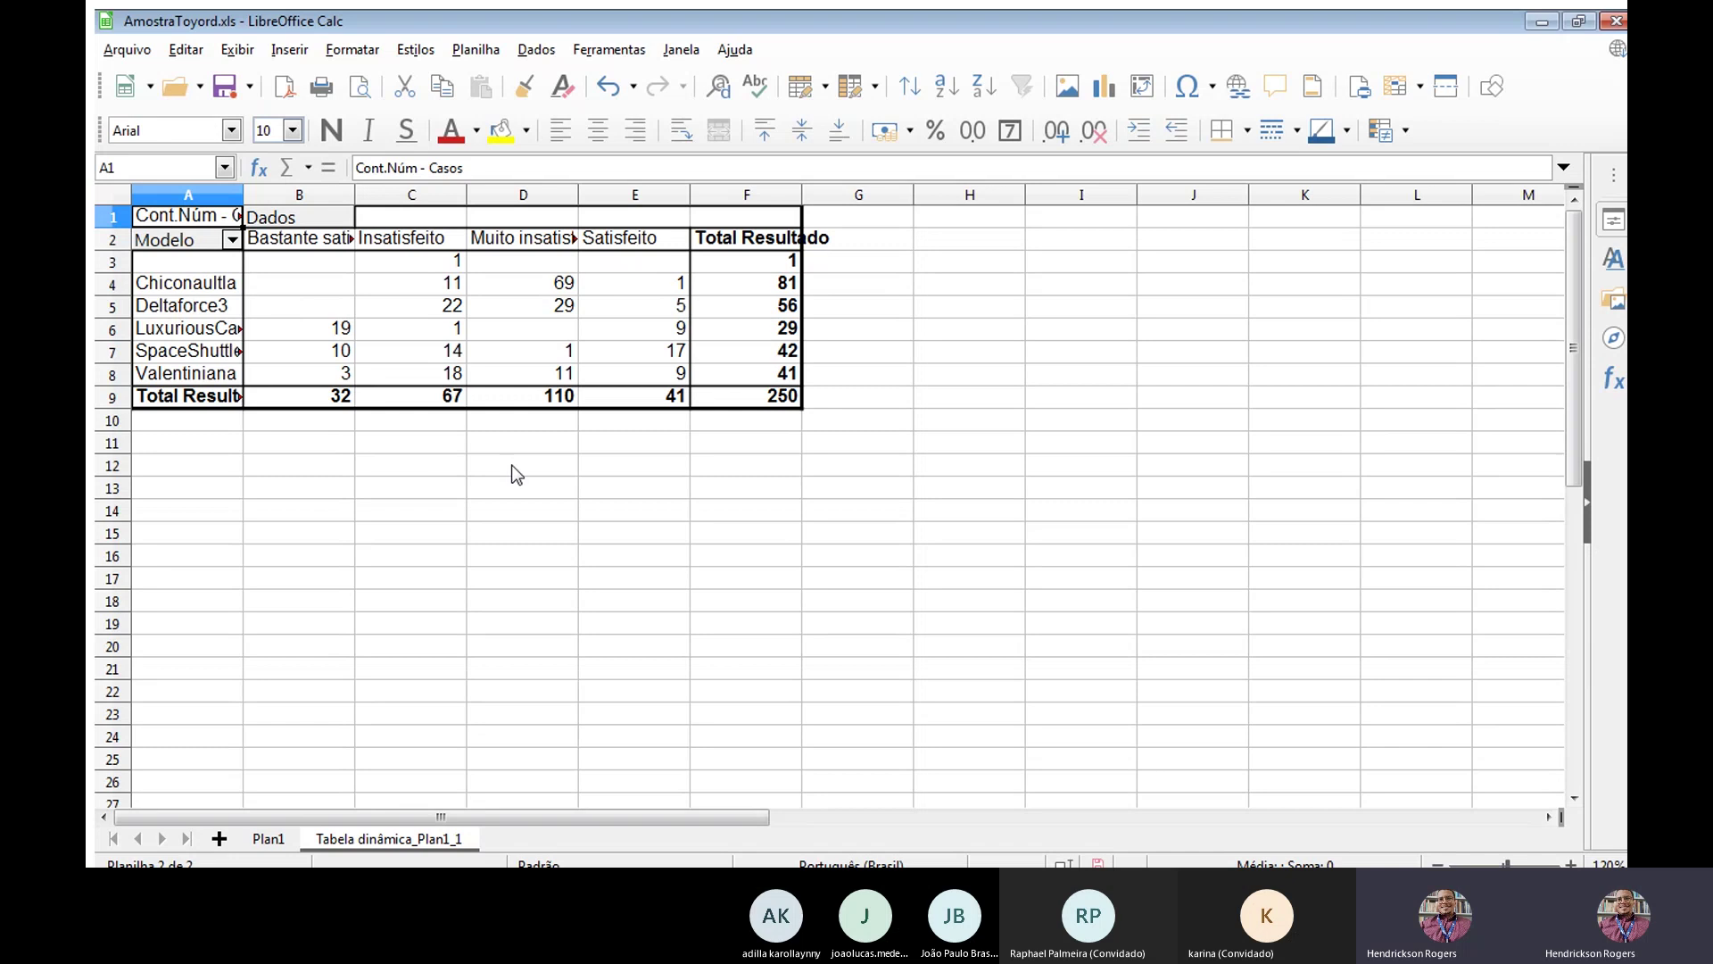
# Examine the car models in the pivot table's rows, from Chiconaultla to Valentiniana, and the Chiconaultla counts.
pyautogui.click(176, 282)
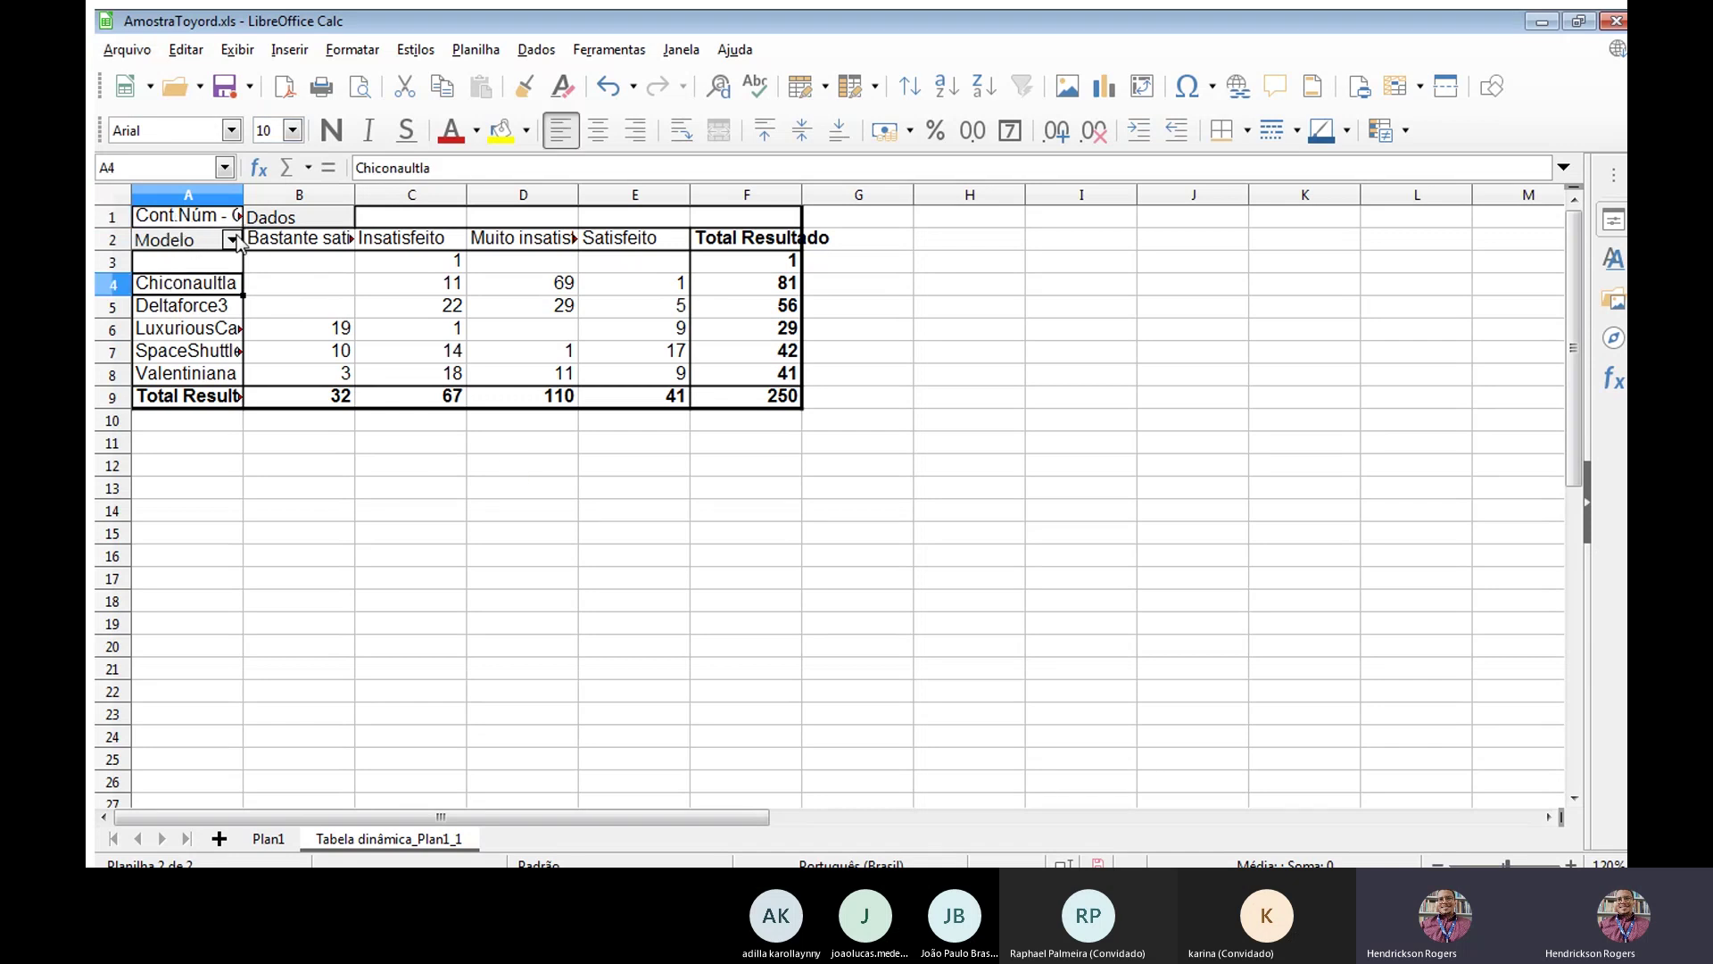
pyautogui.click(279, 231)
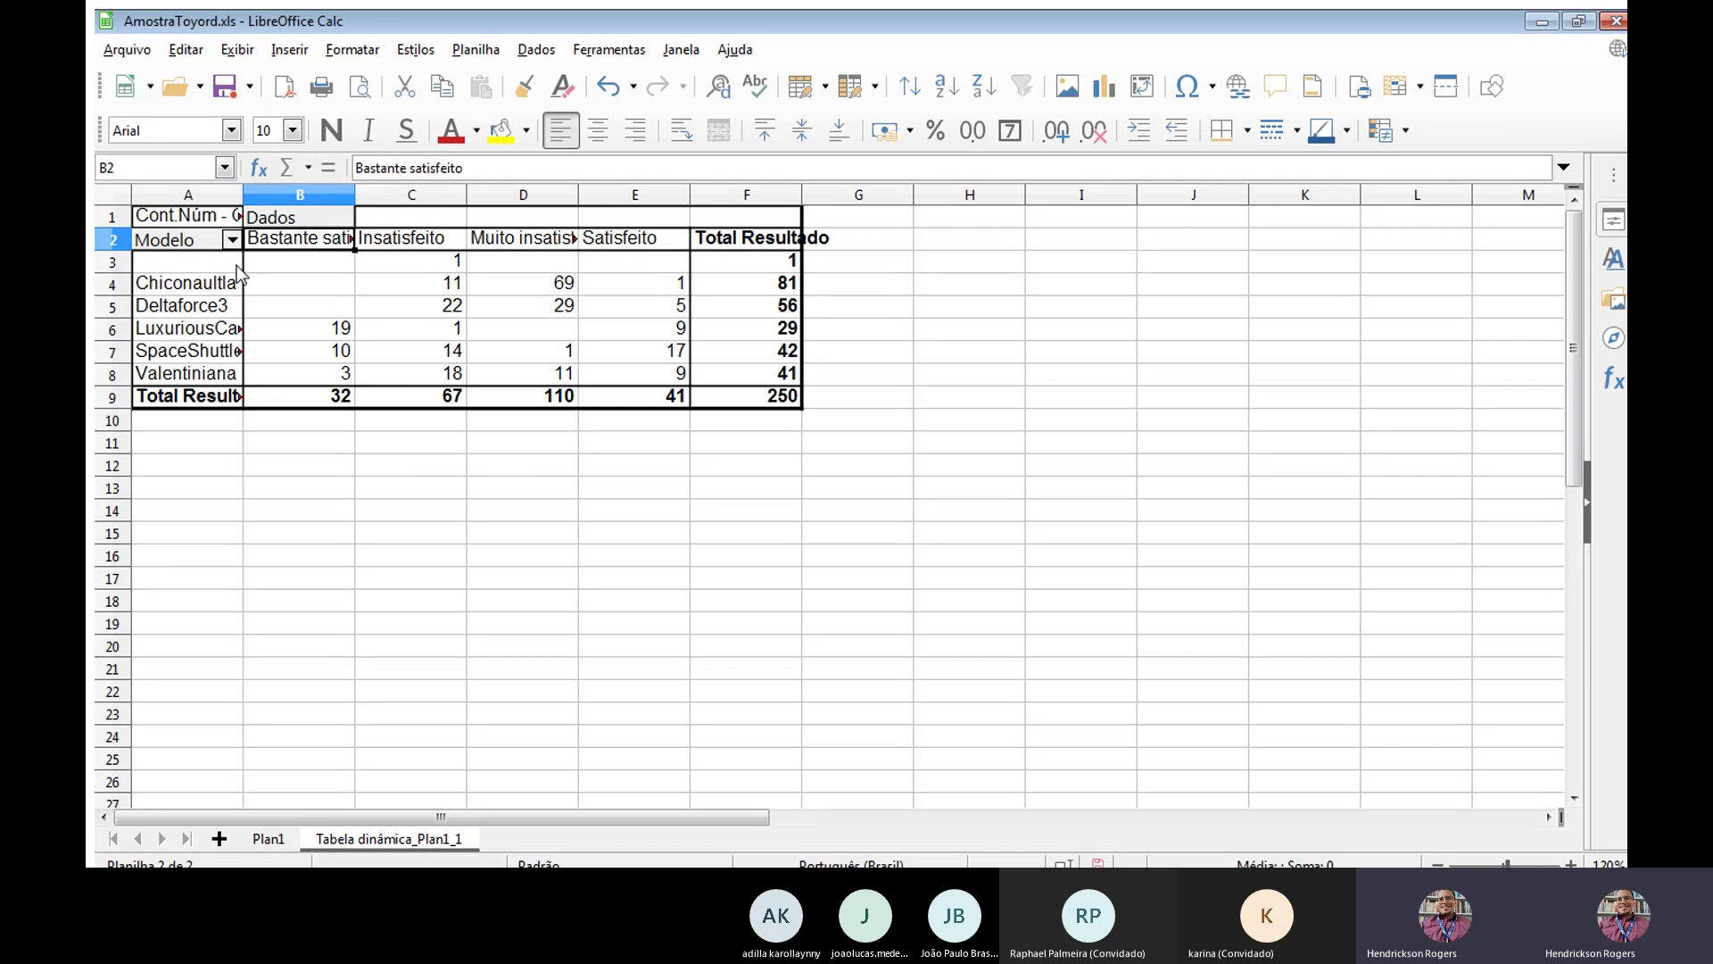
pyautogui.click(194, 287)
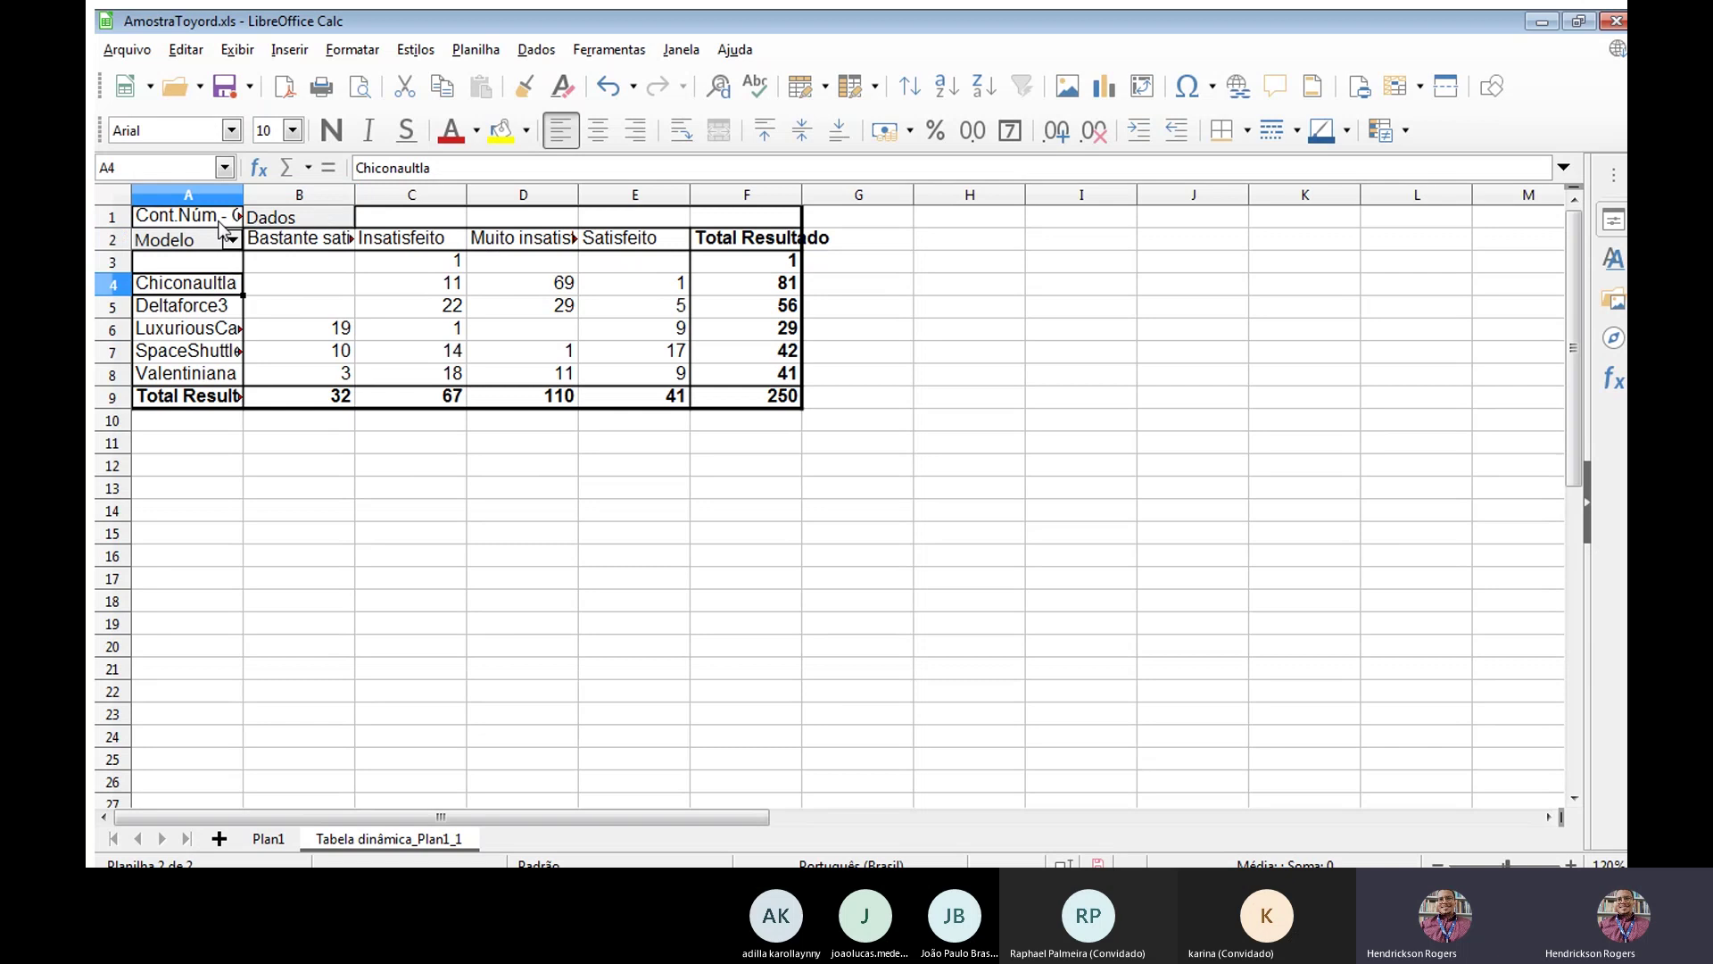
pyautogui.press('Right')
pyautogui.press('Right')
pyautogui.press('Right')
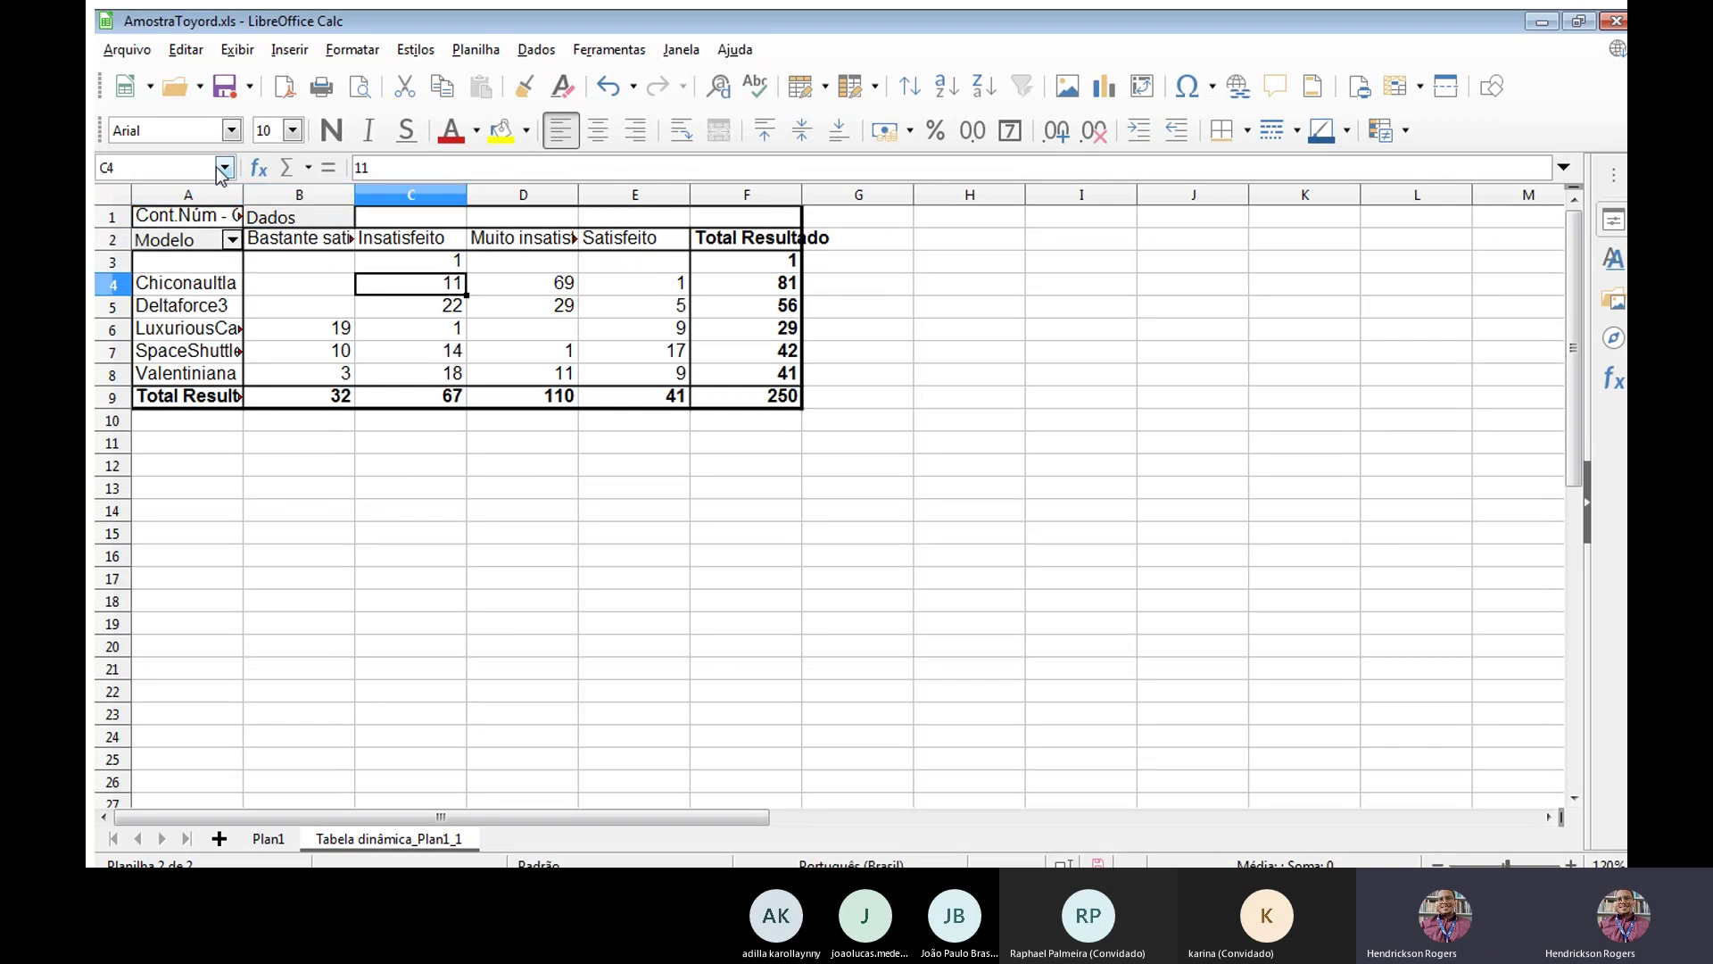
pyautogui.press('Left')
pyautogui.press('Left')
pyautogui.press('Left')
pyautogui.press('Down')
pyautogui.press('Down')
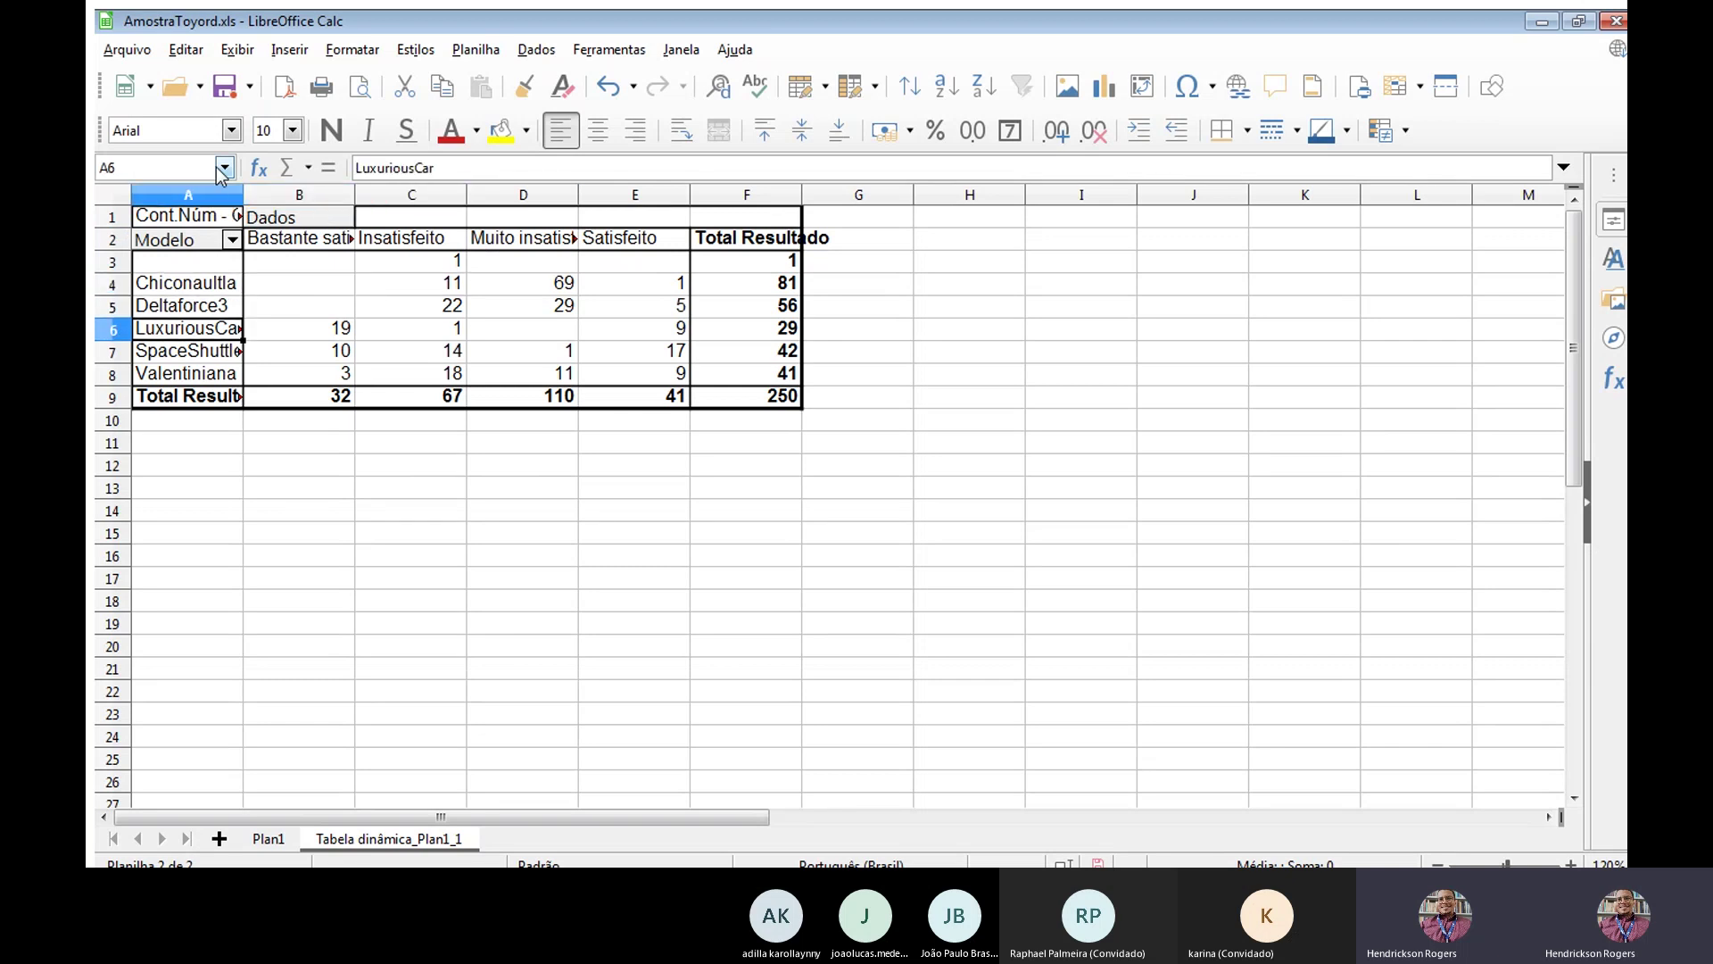
pyautogui.press('Down')
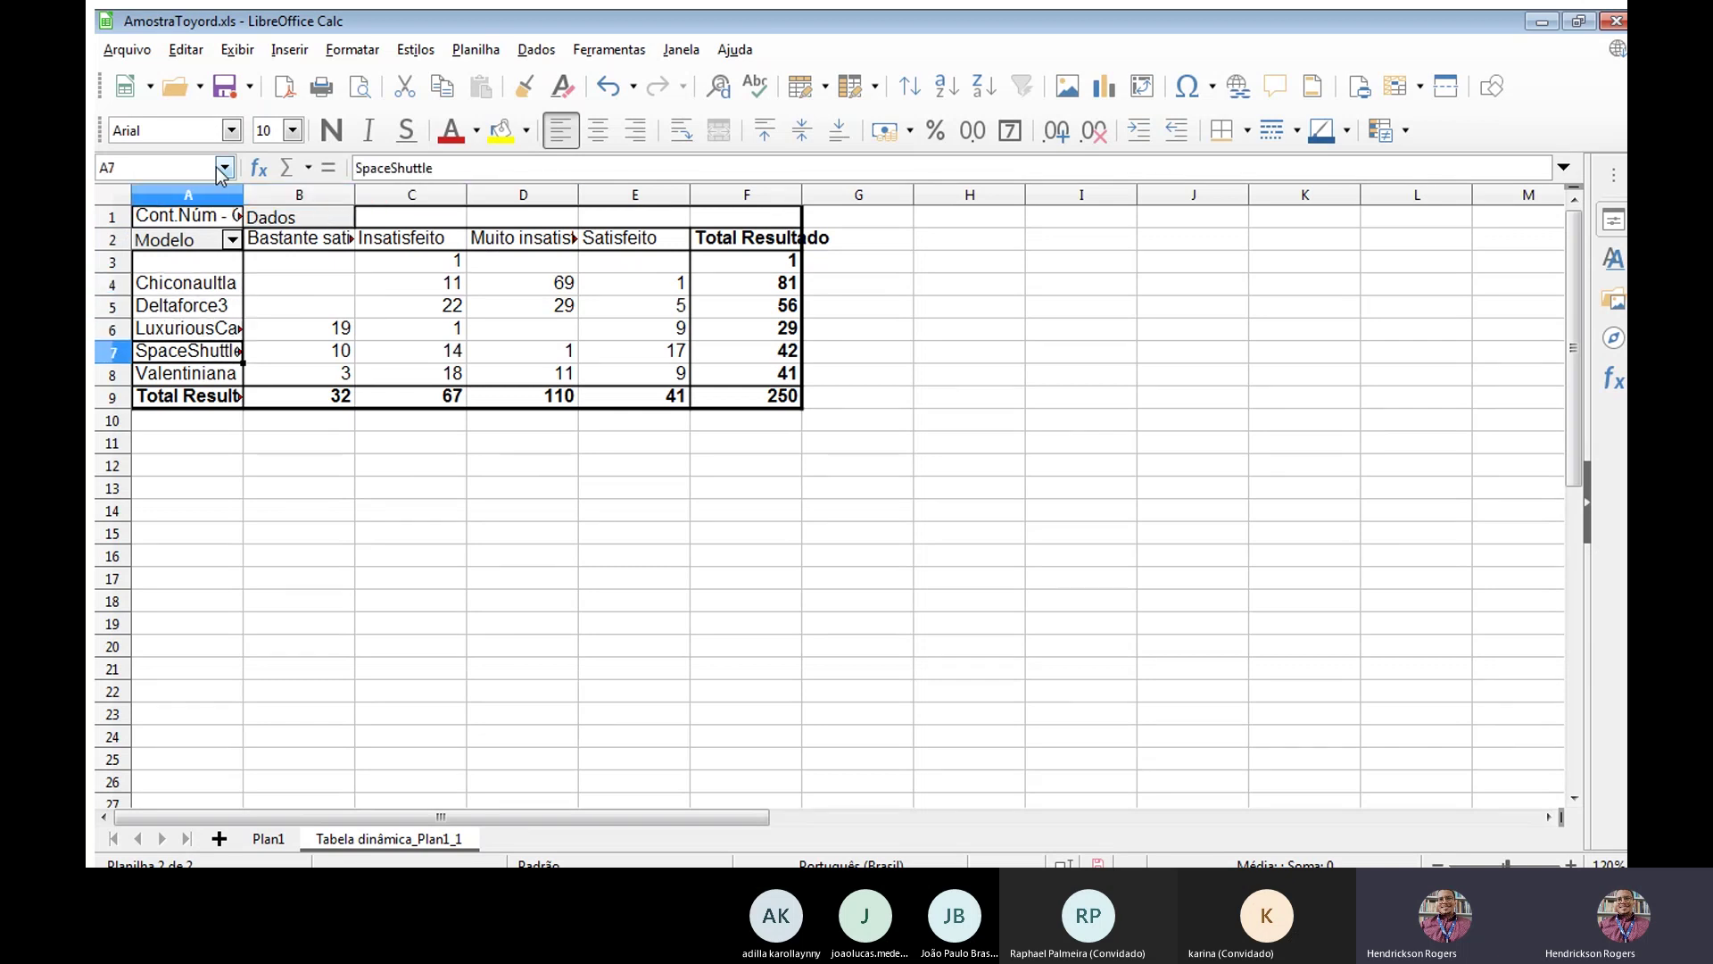
pyautogui.press('Down')
pyautogui.press('Up')
pyautogui.press('Up')
pyautogui.press('Up')
pyautogui.press('Up')
pyautogui.hotkey('shift', 'Down')
pyautogui.hotkey('shift', 'Down')
pyautogui.hotkey('shift', 'Down')
pyautogui.hotkey('shift', 'Down')
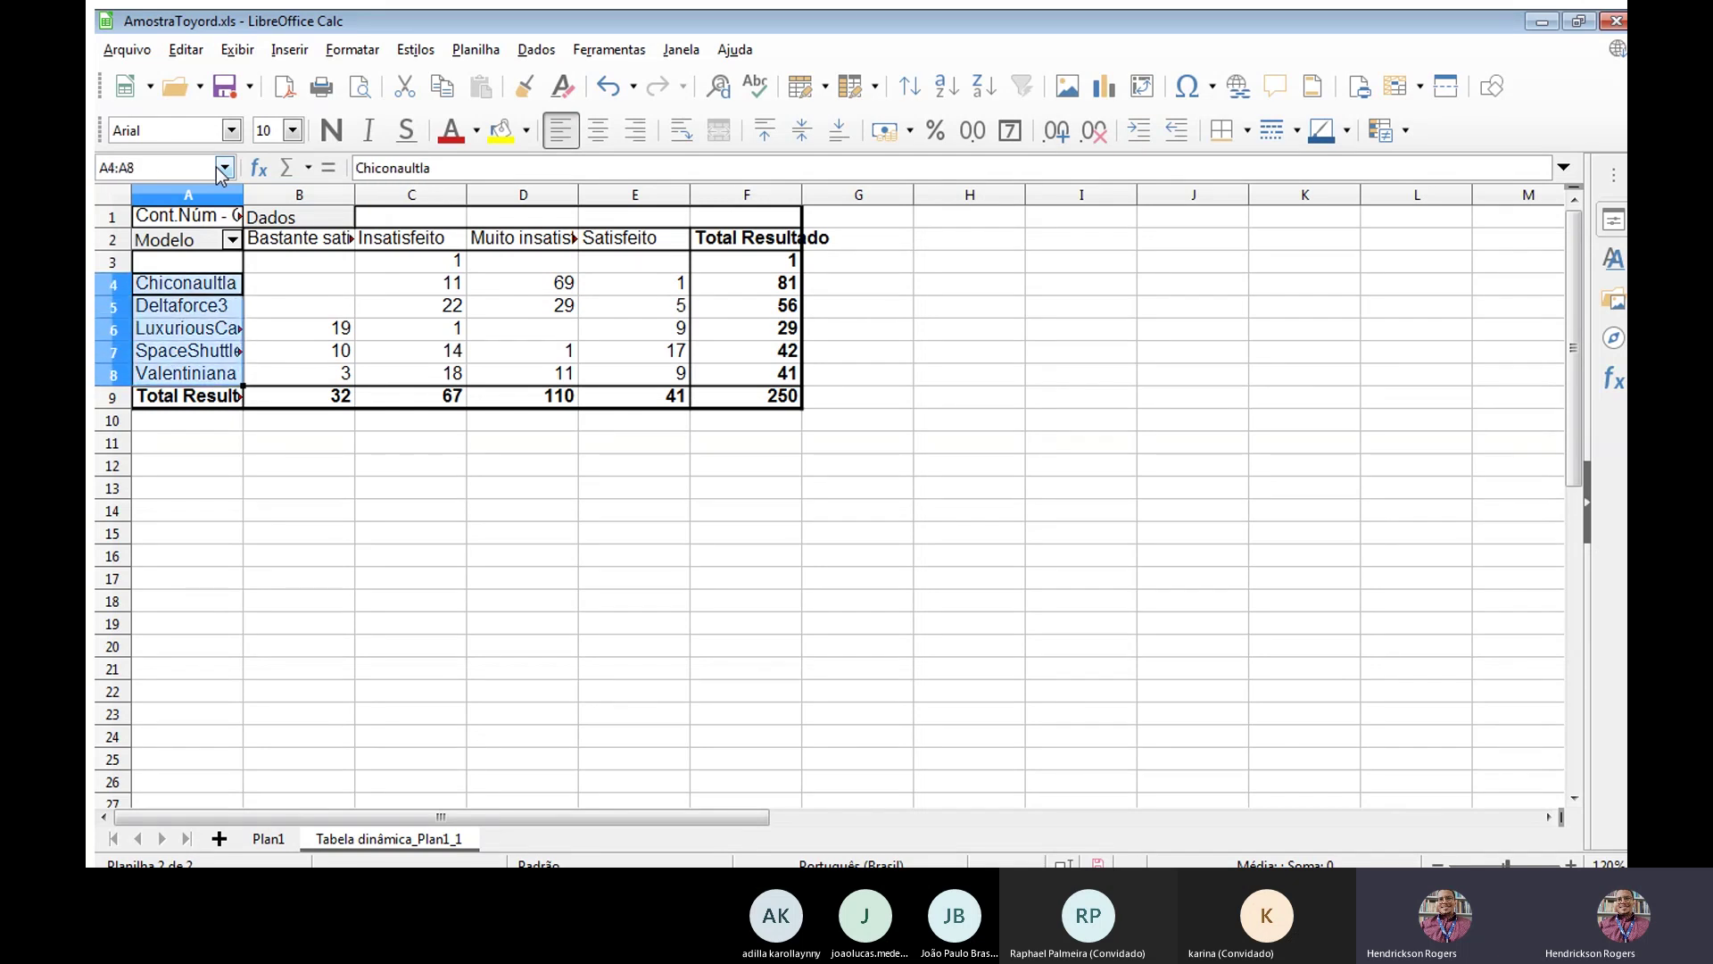
pyautogui.press('Up')
pyautogui.press('Down')
pyautogui.press('Right')
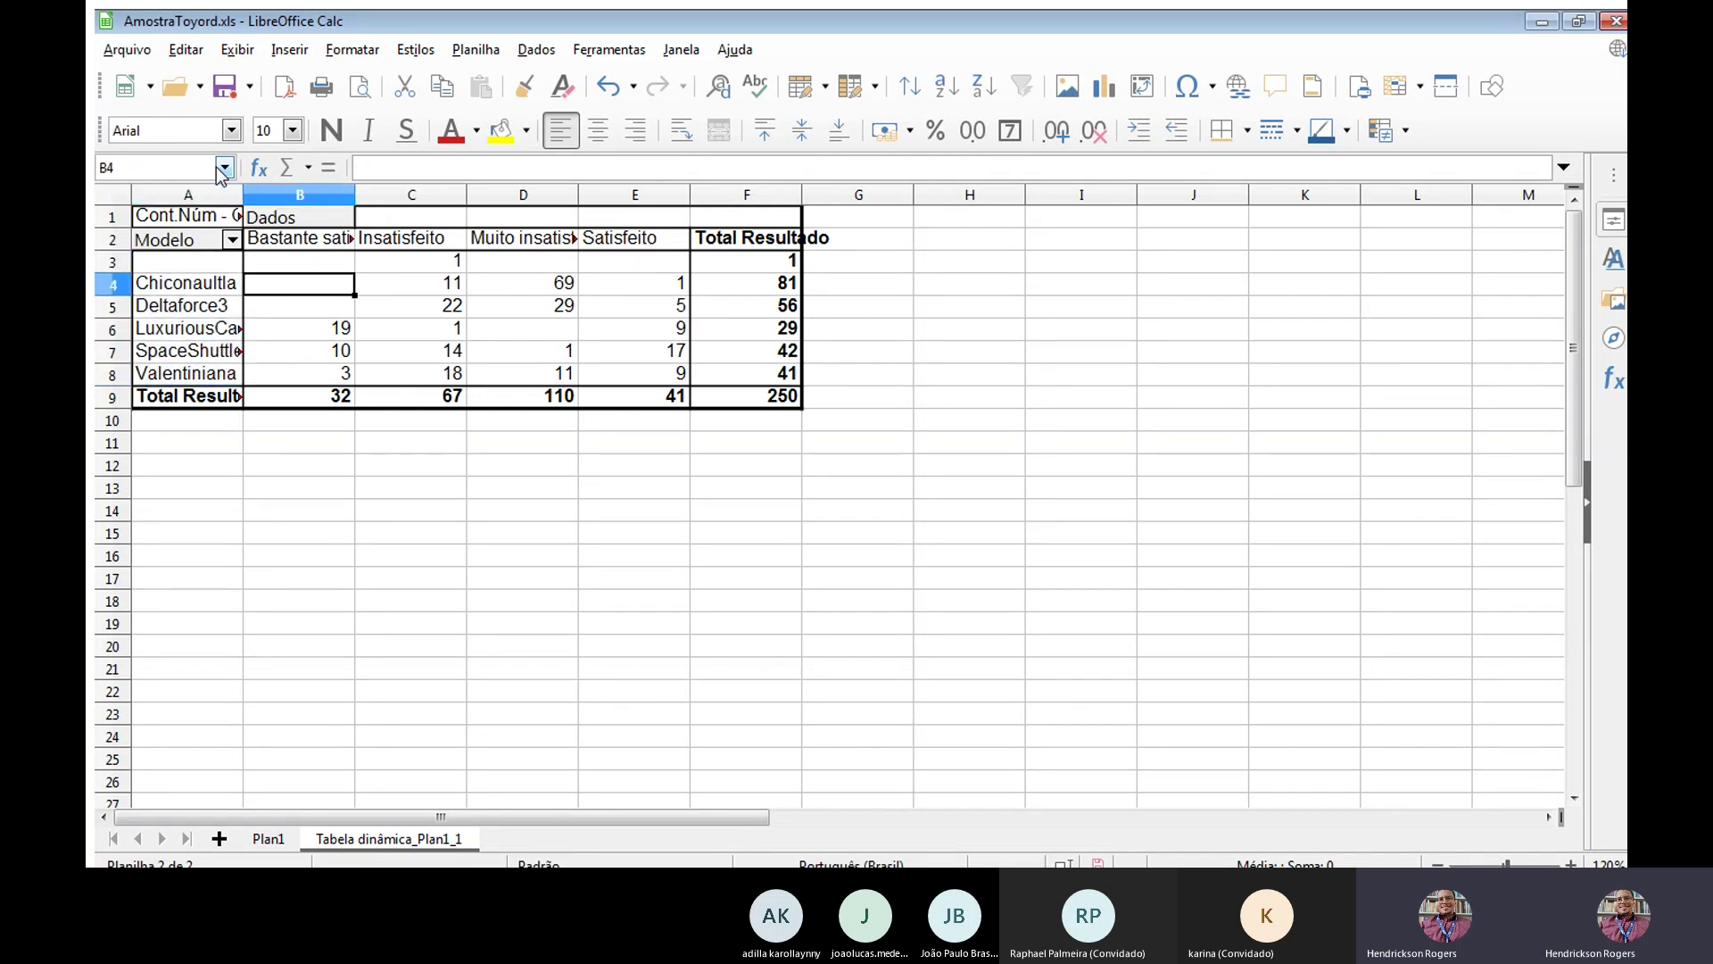
# Examine the Bastante satisfeito counts for each car model, and the Satisfeito count for Chiconaultla.
pyautogui.press('Up')
pyautogui.press('Up')
pyautogui.press('Down')
pyautogui.press('Down')
pyautogui.press('Down')
pyautogui.press('Down')
pyautogui.press('Down')
pyautogui.press('Down')
pyautogui.press('Up')
pyautogui.press('Up')
pyautogui.press('Up')
pyautogui.press('Up')
pyautogui.press('Up')
pyautogui.press('Up')
pyautogui.press('Up')
pyautogui.press('Down')
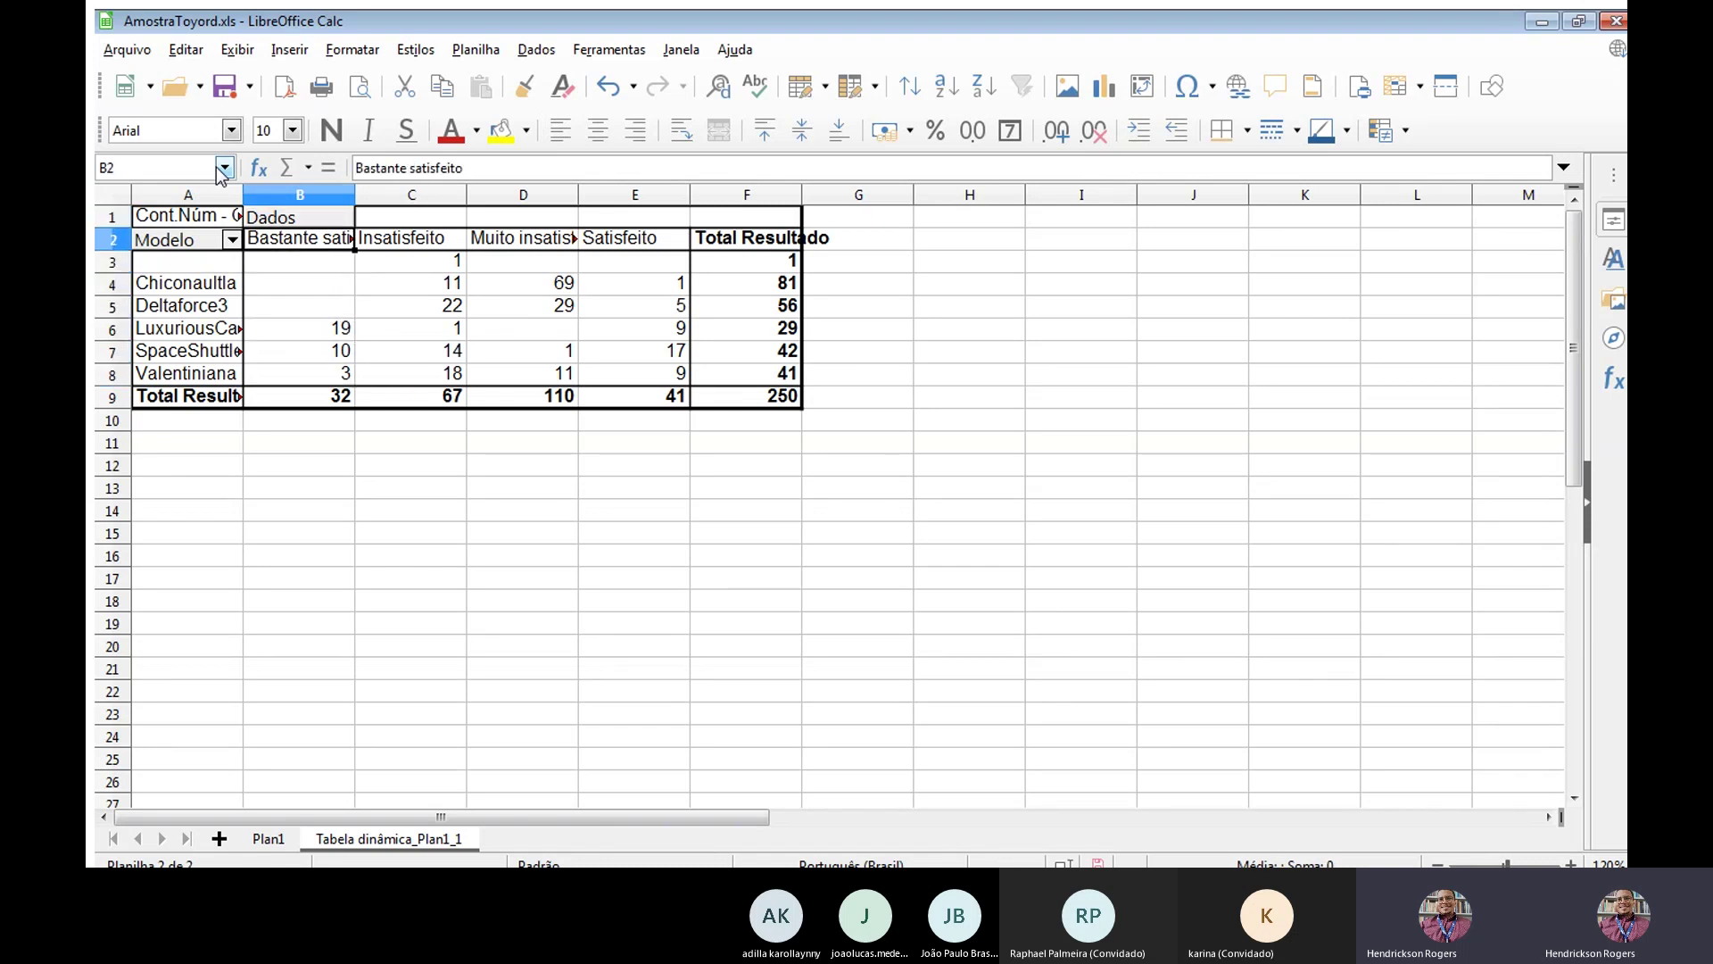
pyautogui.press('Down')
pyautogui.press('Down')
pyautogui.press('Down')
pyautogui.press('Down')
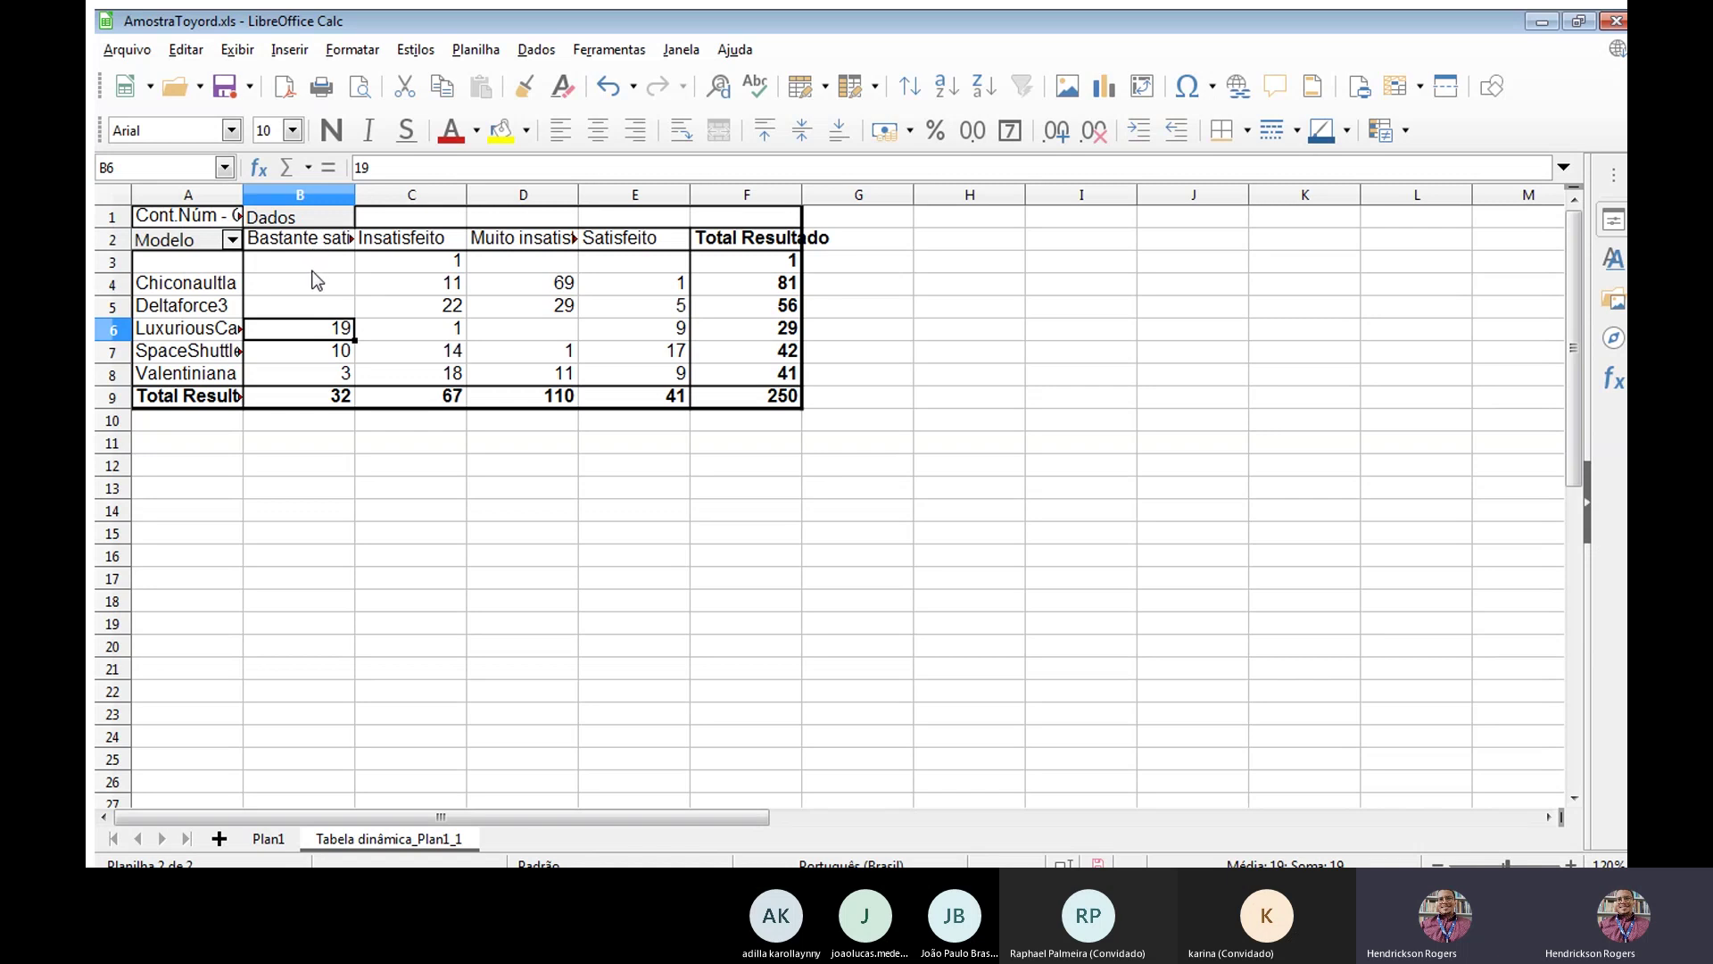
pyautogui.click(671, 282)
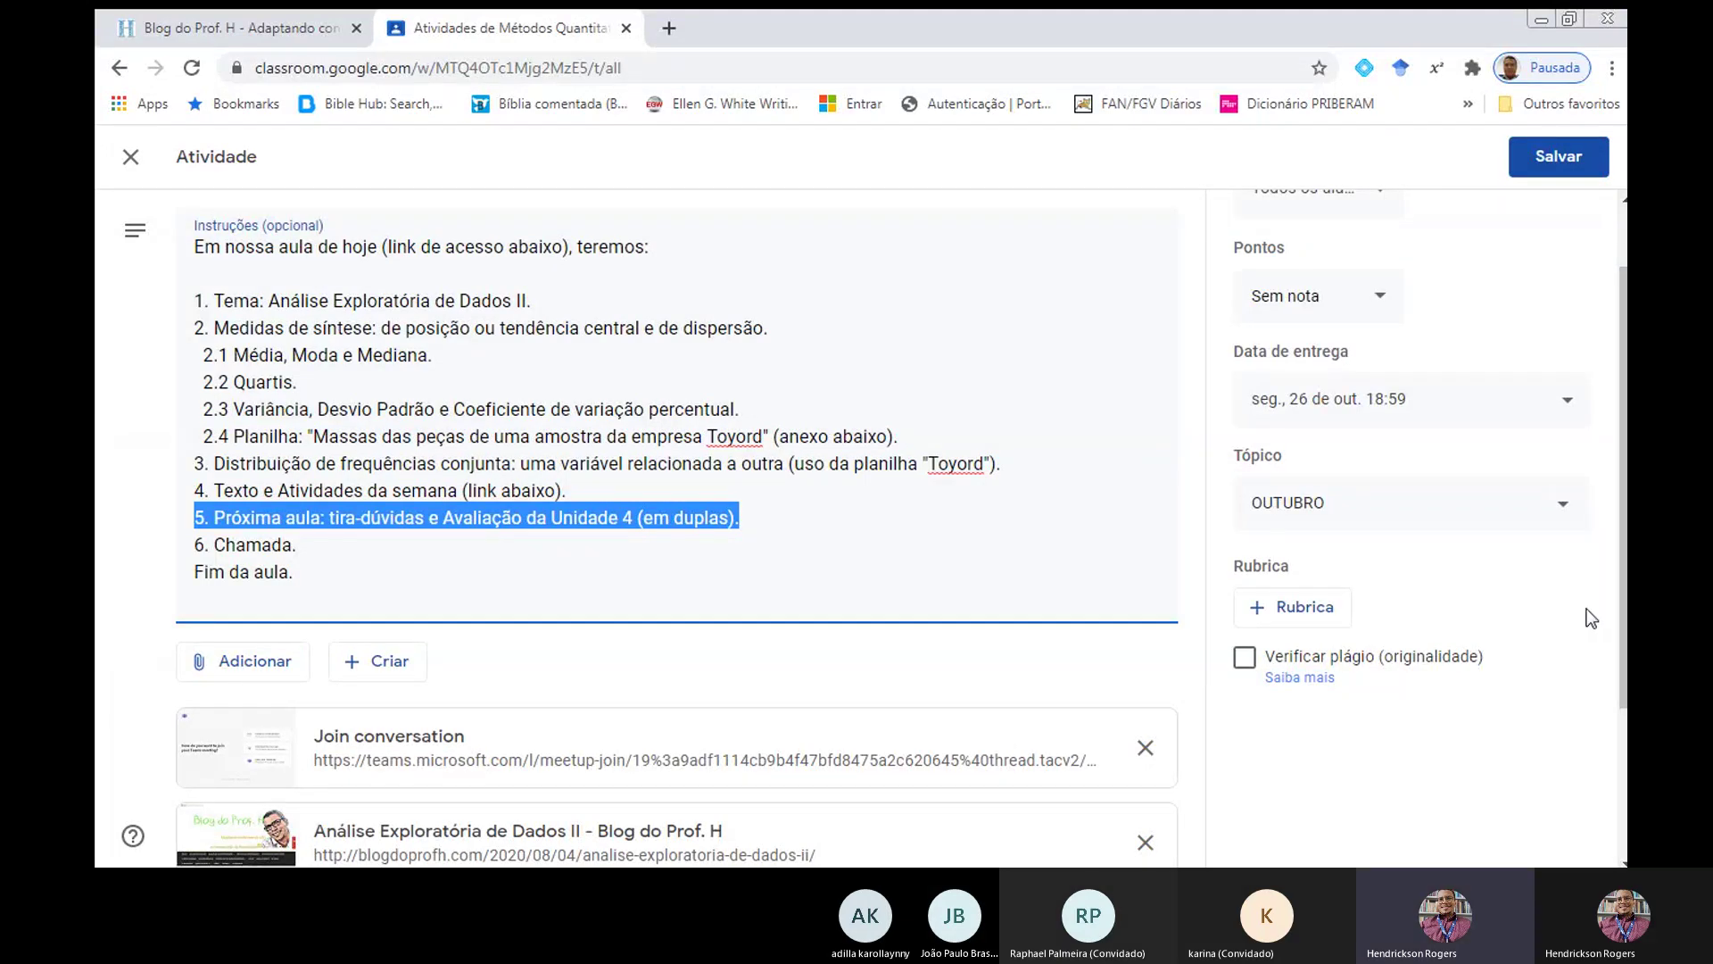
# Review agenda items 4 and 5 in the Google Classroom activity, covering the week's text and activities and the next class, plus its attachments.
pyautogui.click(1389, 742)
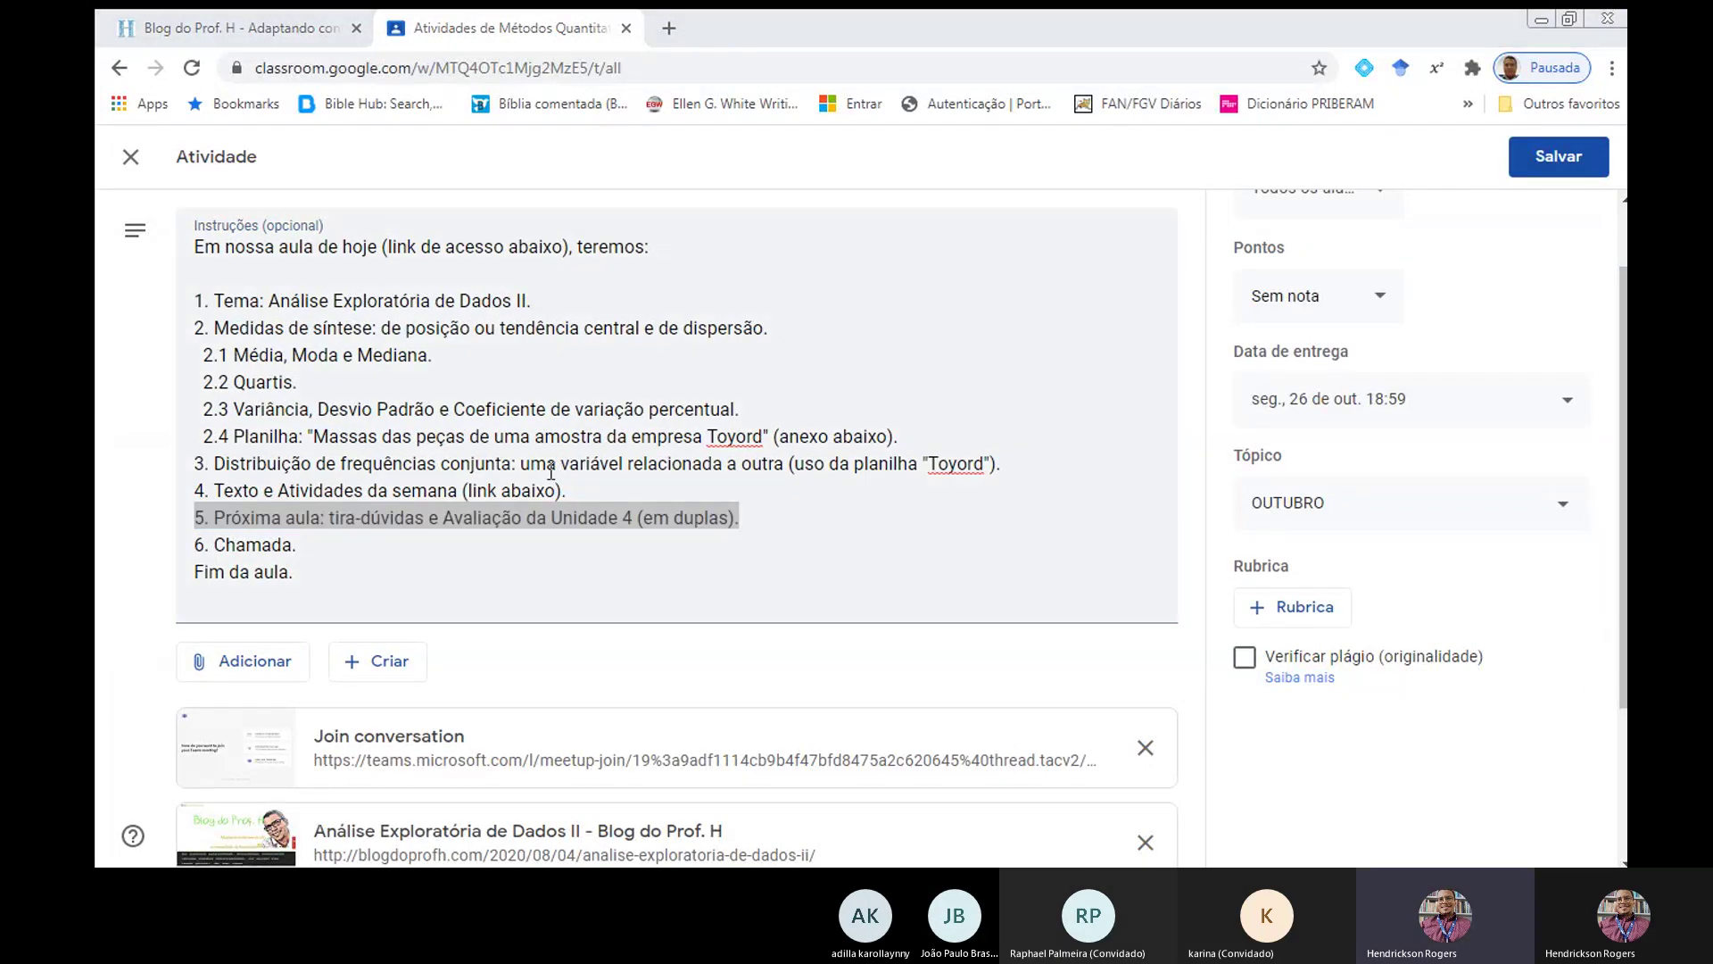
pyautogui.click(392, 416)
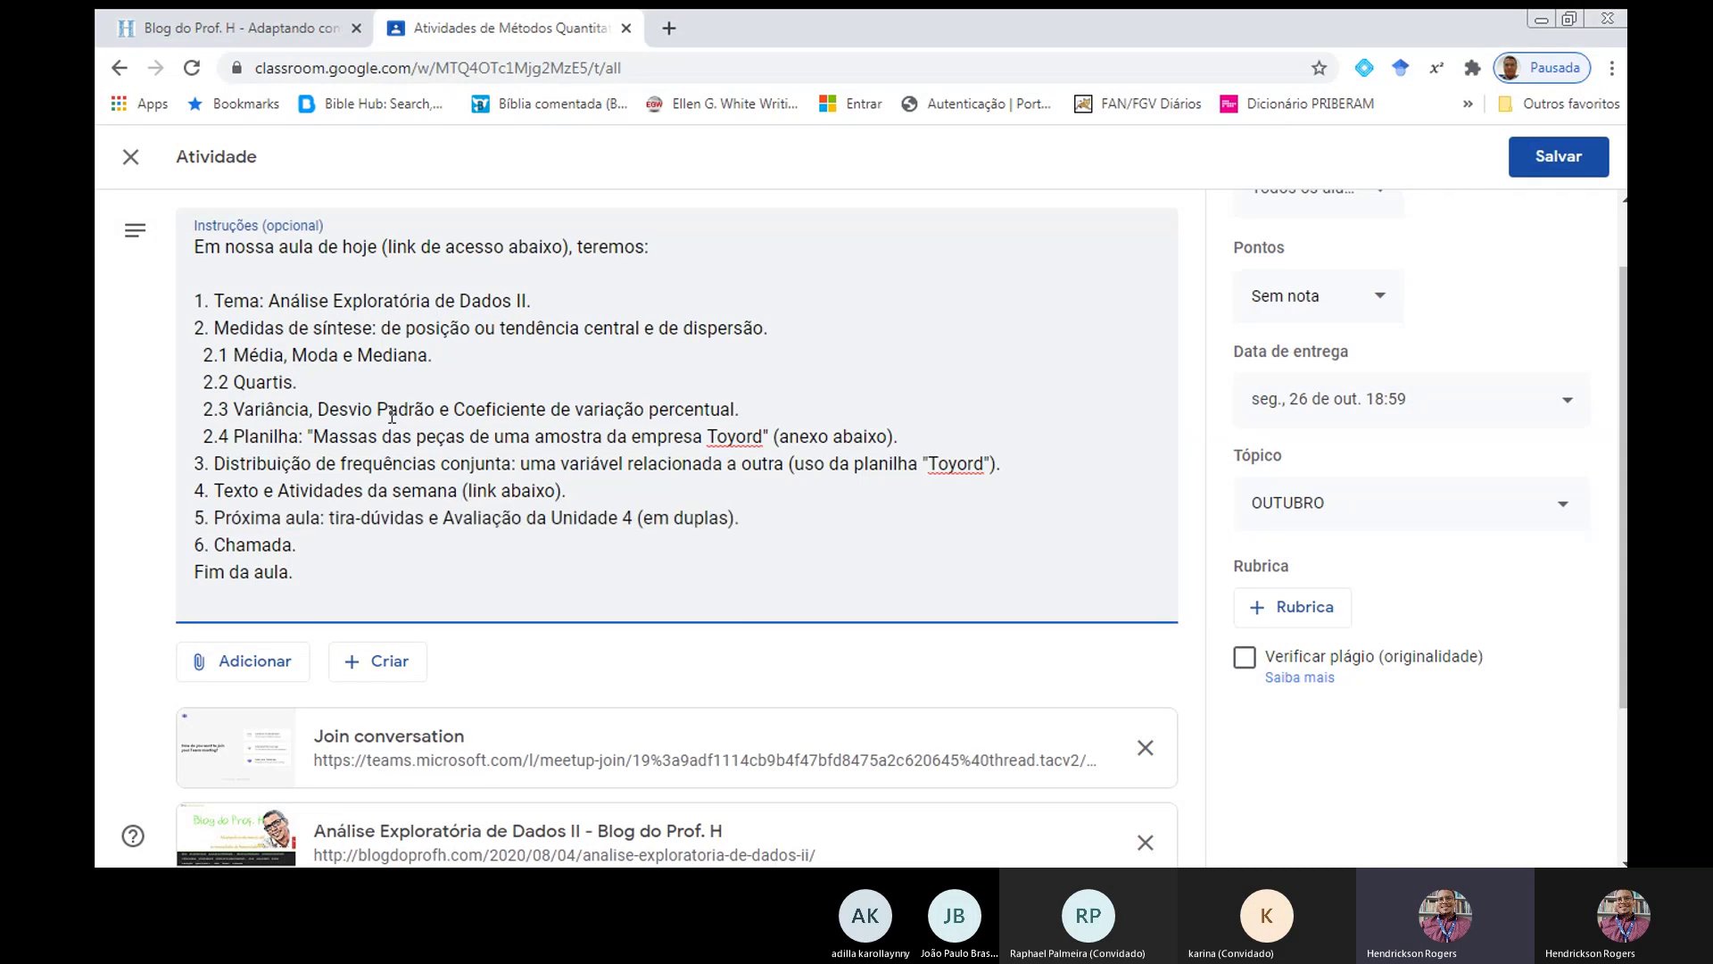
pyautogui.hotkey('shift', 'End')
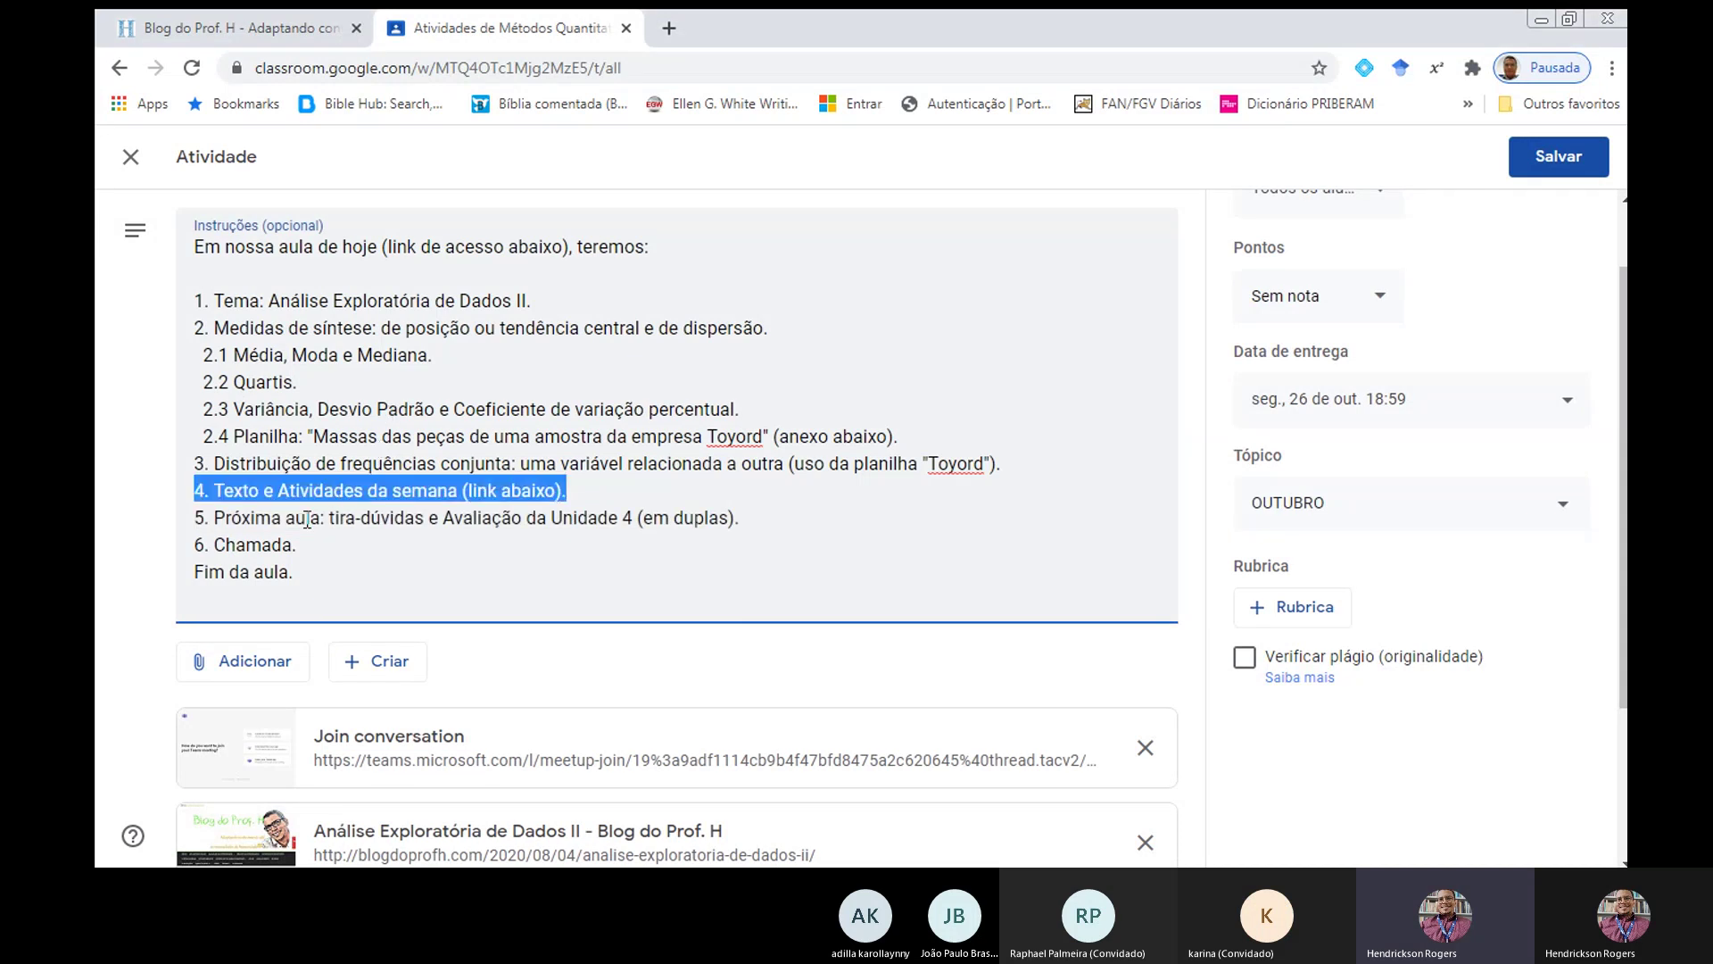
pyautogui.scroll(-3, 308, 519)
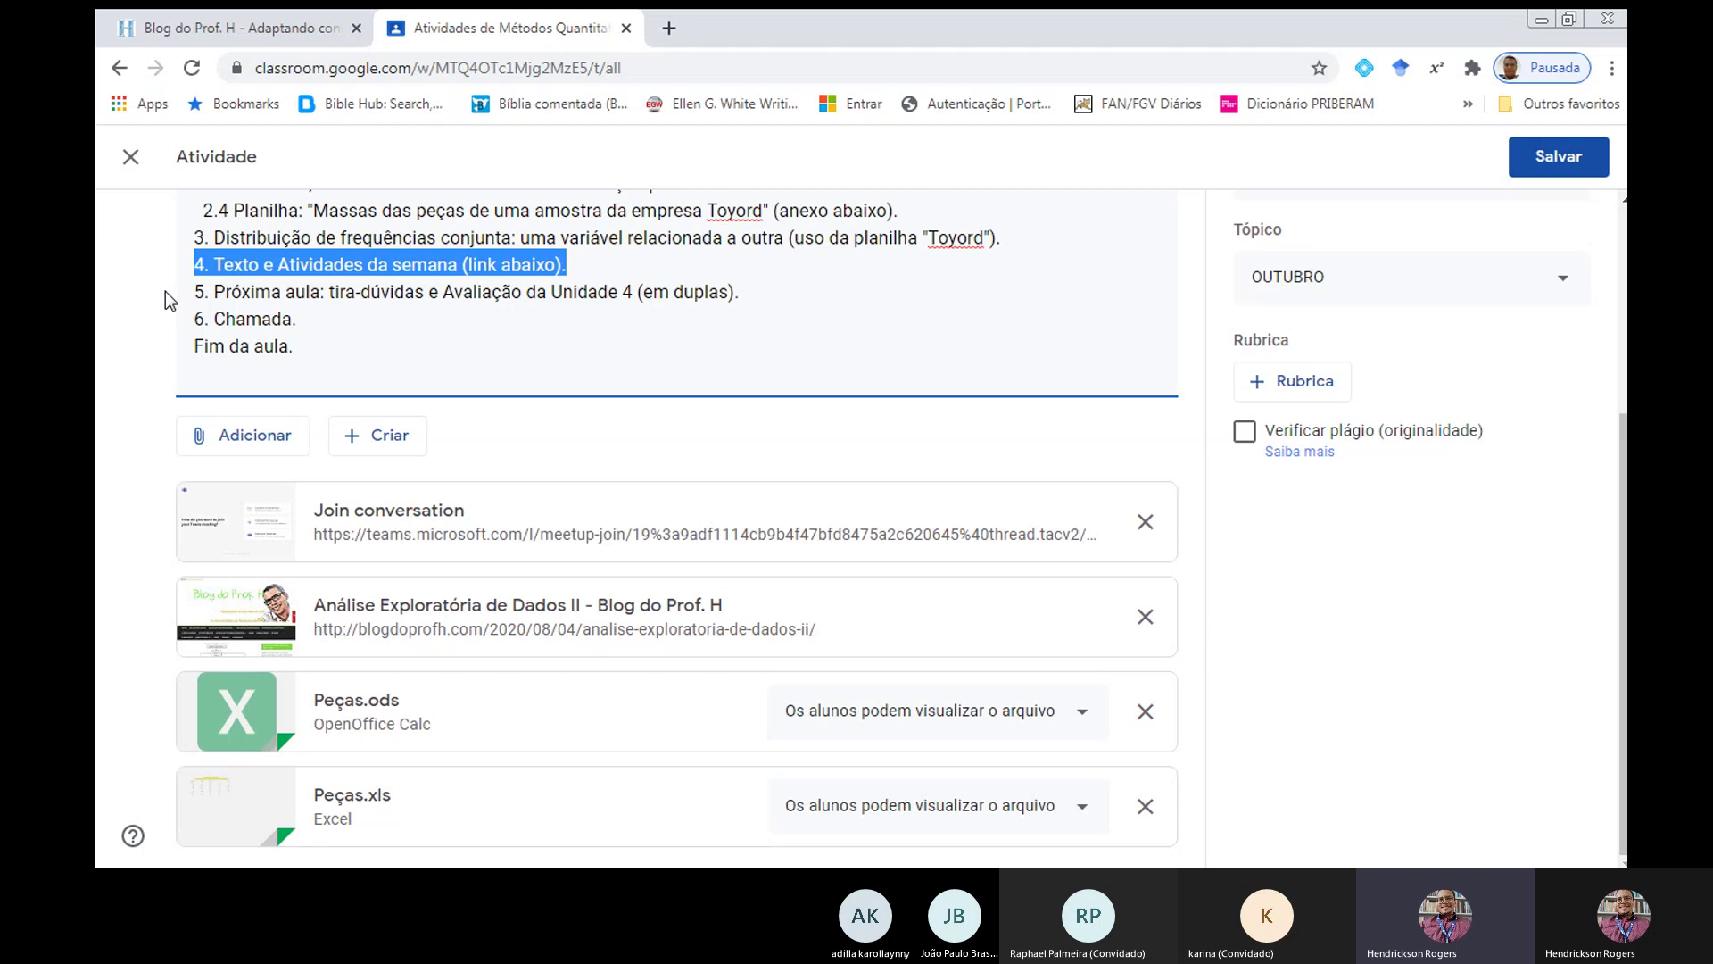
pyautogui.moveTo(185, 287); pyautogui.dragTo(755, 284)
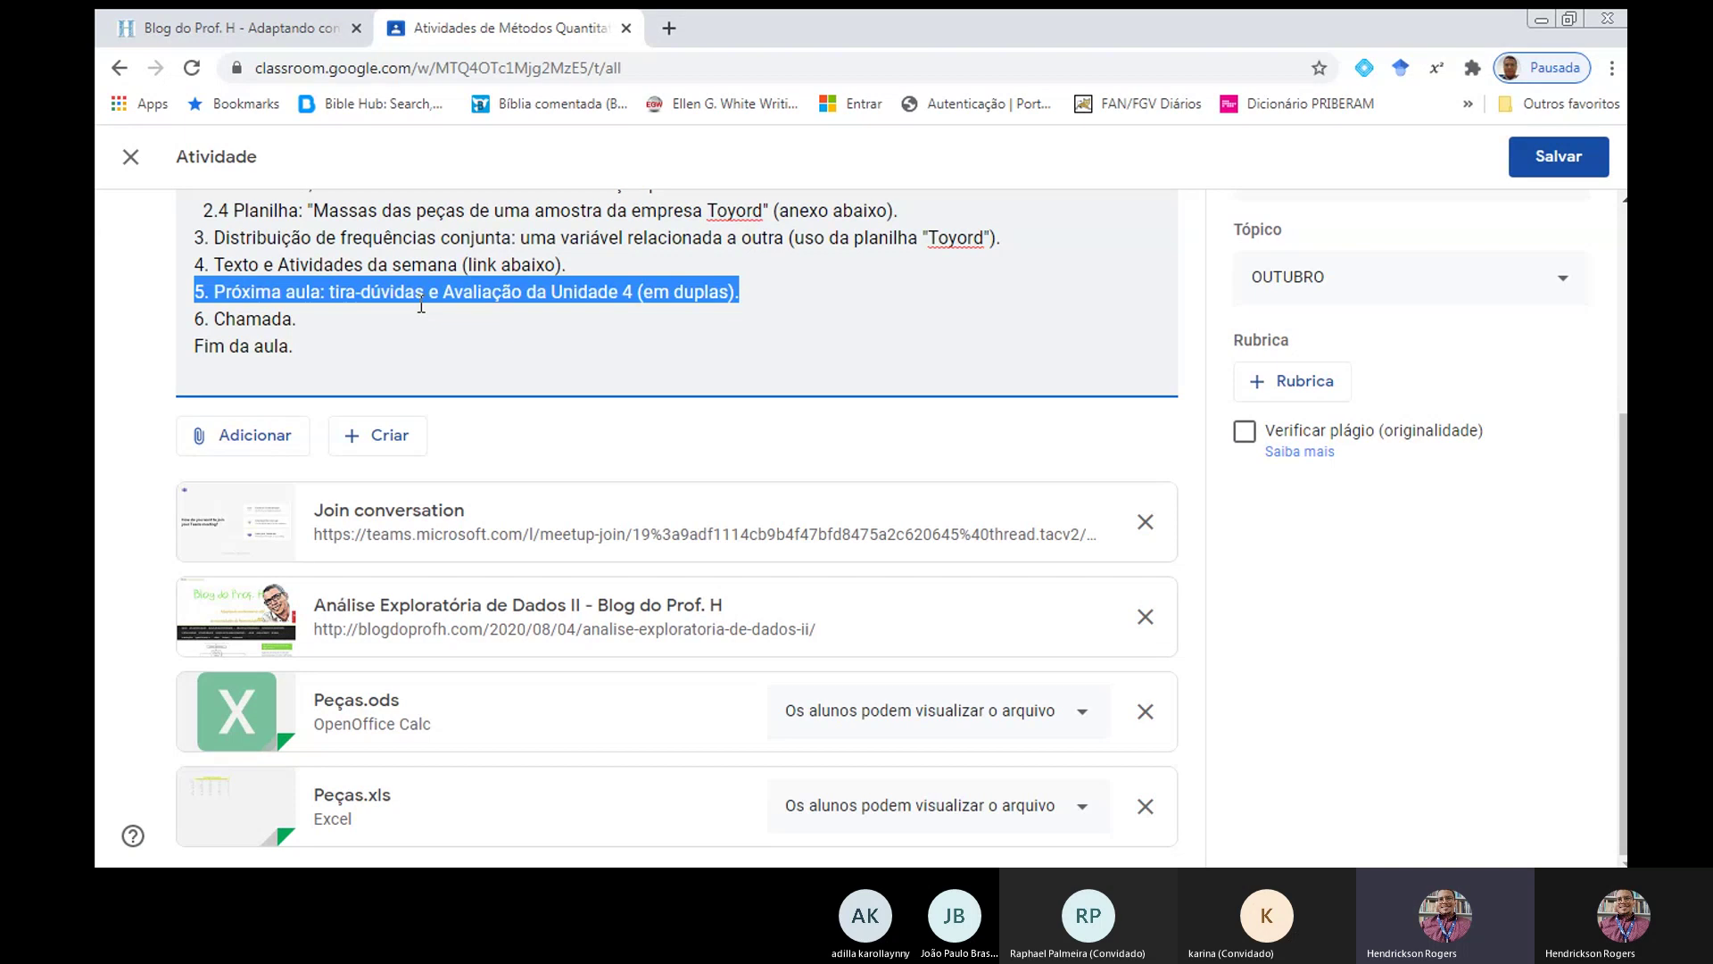
pyautogui.moveTo(274, 264); pyautogui.dragTo(458, 266)
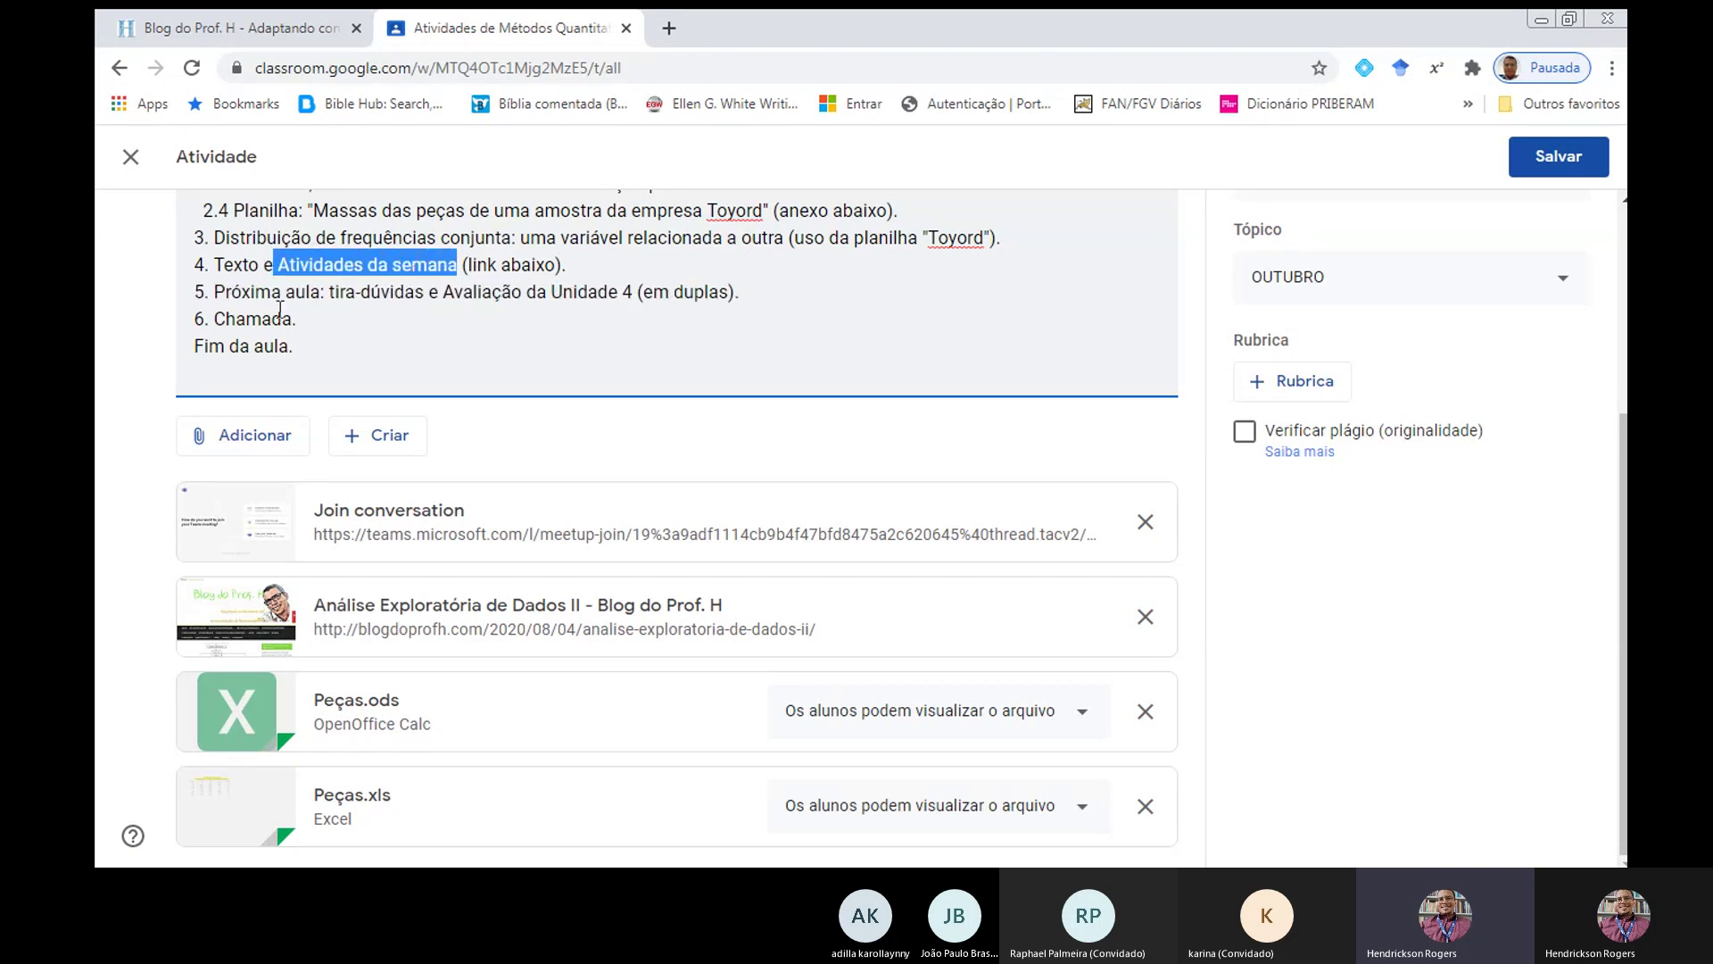
pyautogui.click(587, 219)
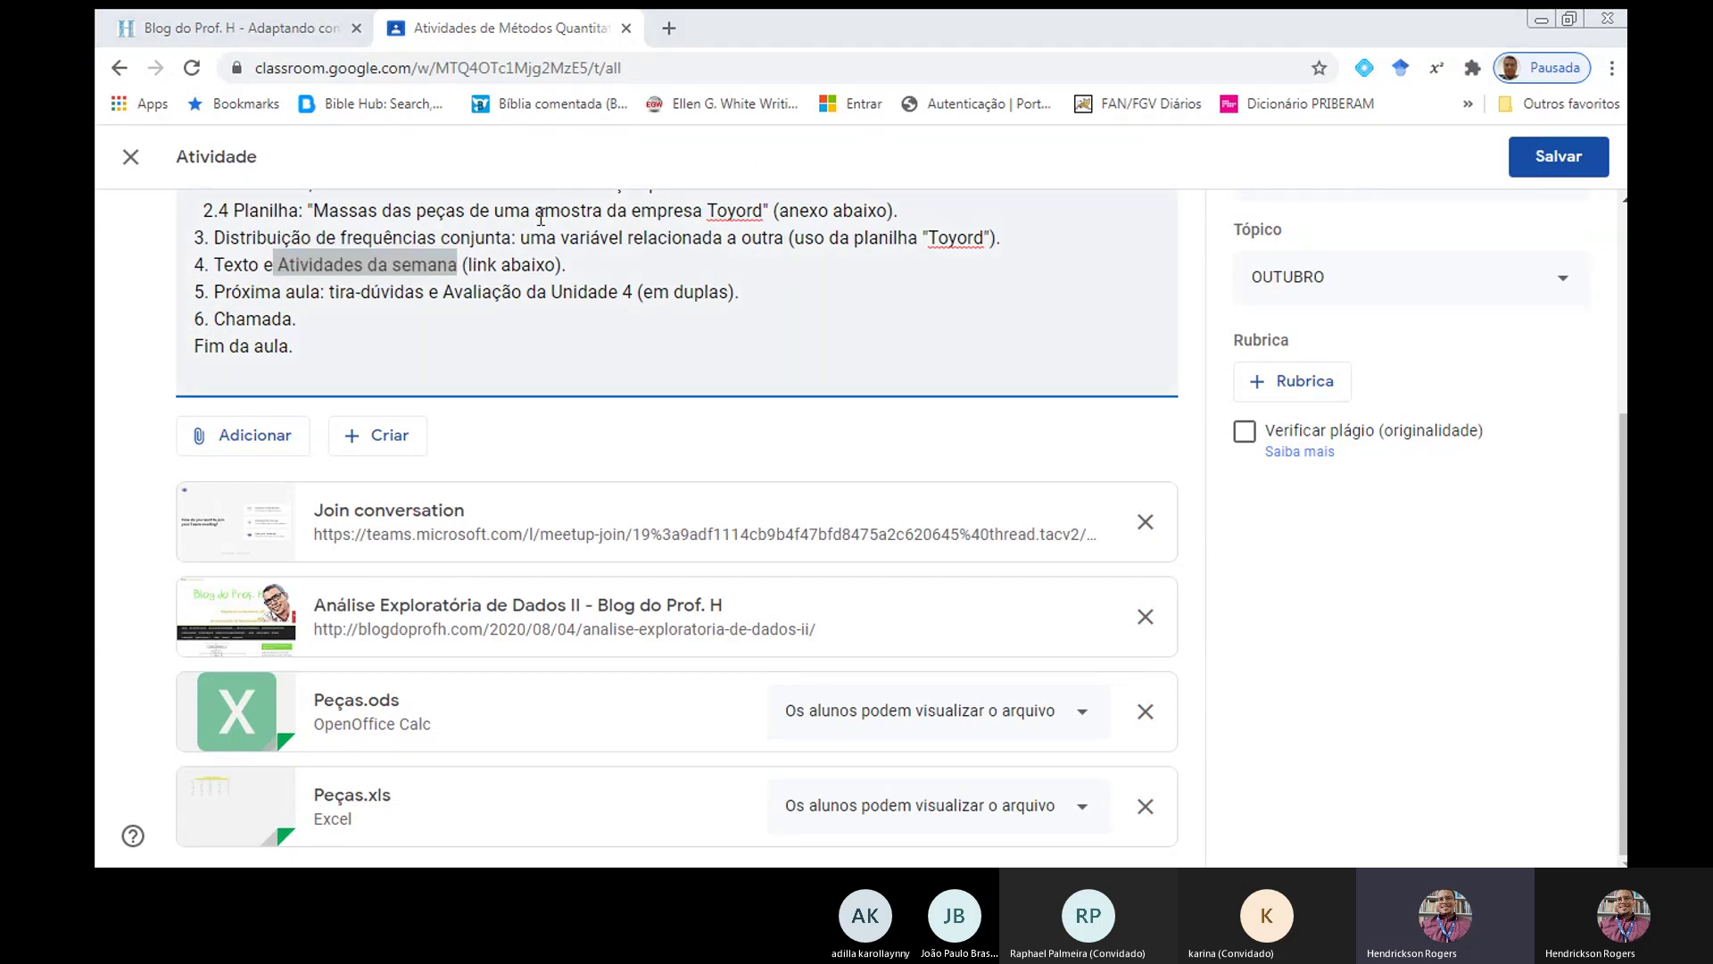